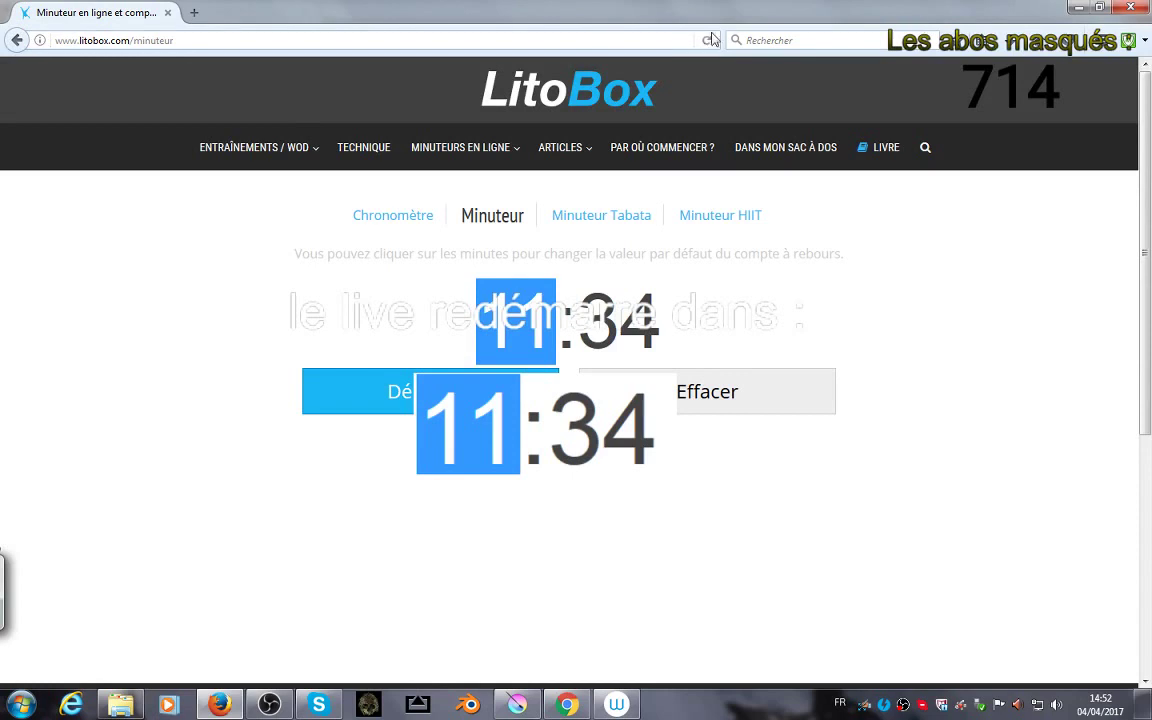
- Reload the online countdown page and set the timer to 15 minutes
click(712, 40)
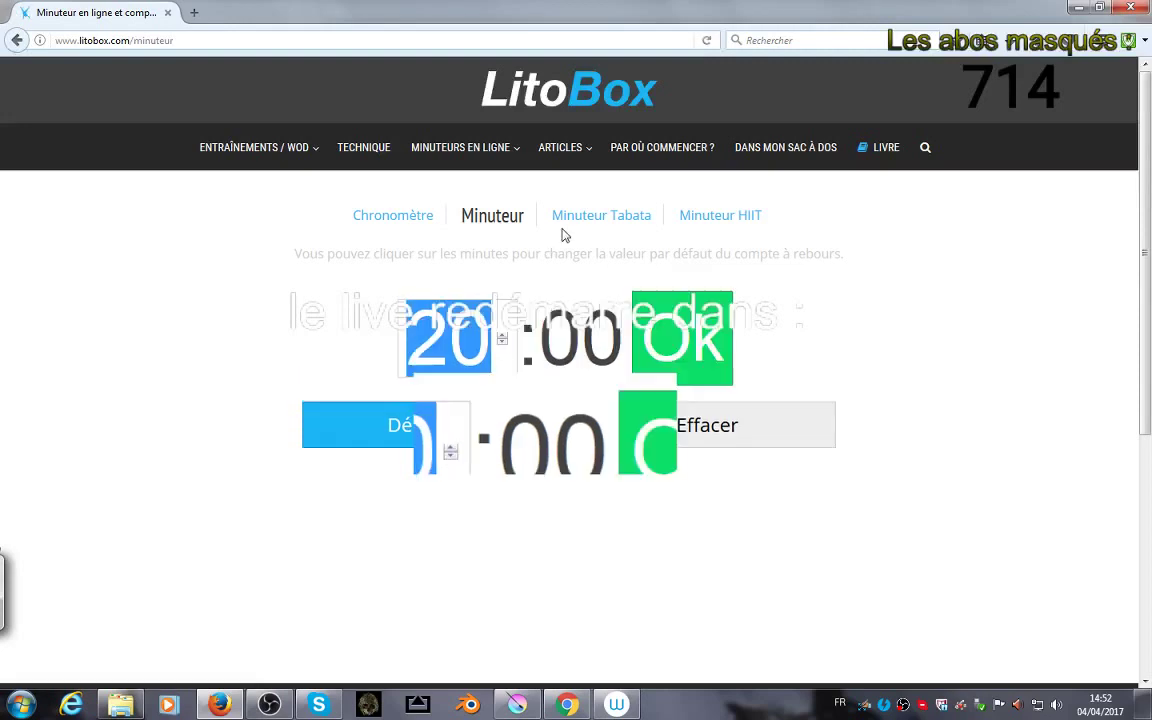
text(15)
click(640, 347)
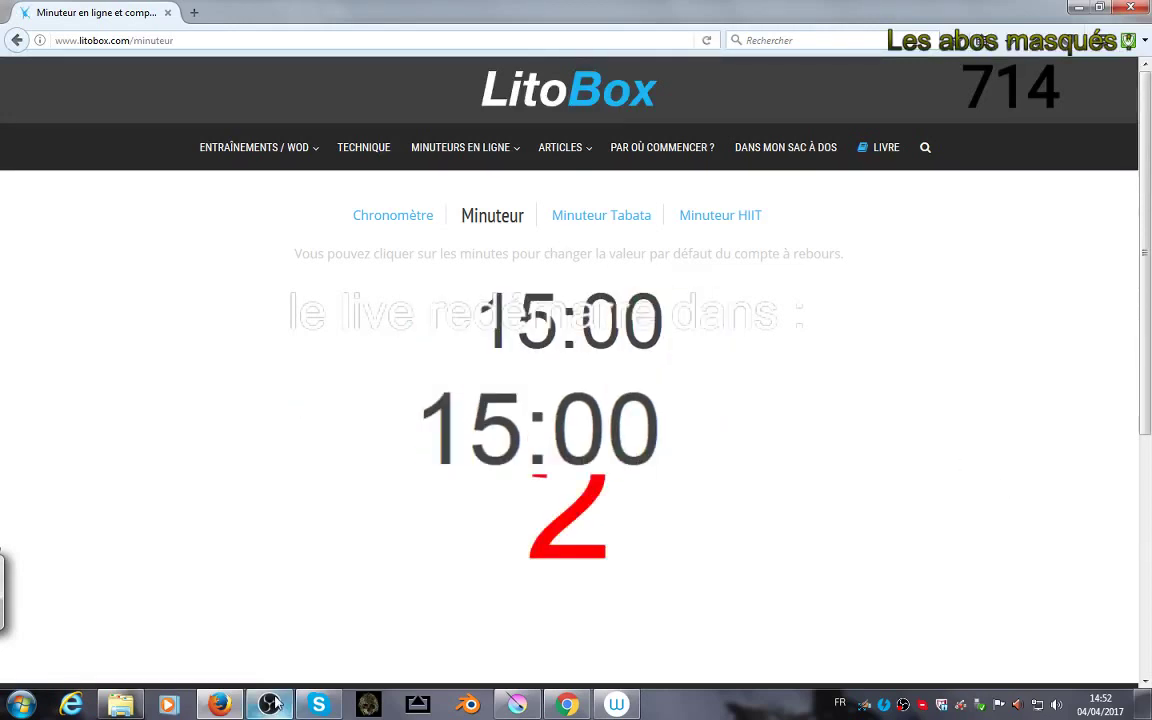
- Switch to Krita and close the Firefox window that holds the countdown timer
click(510, 705)
click(507, 705)
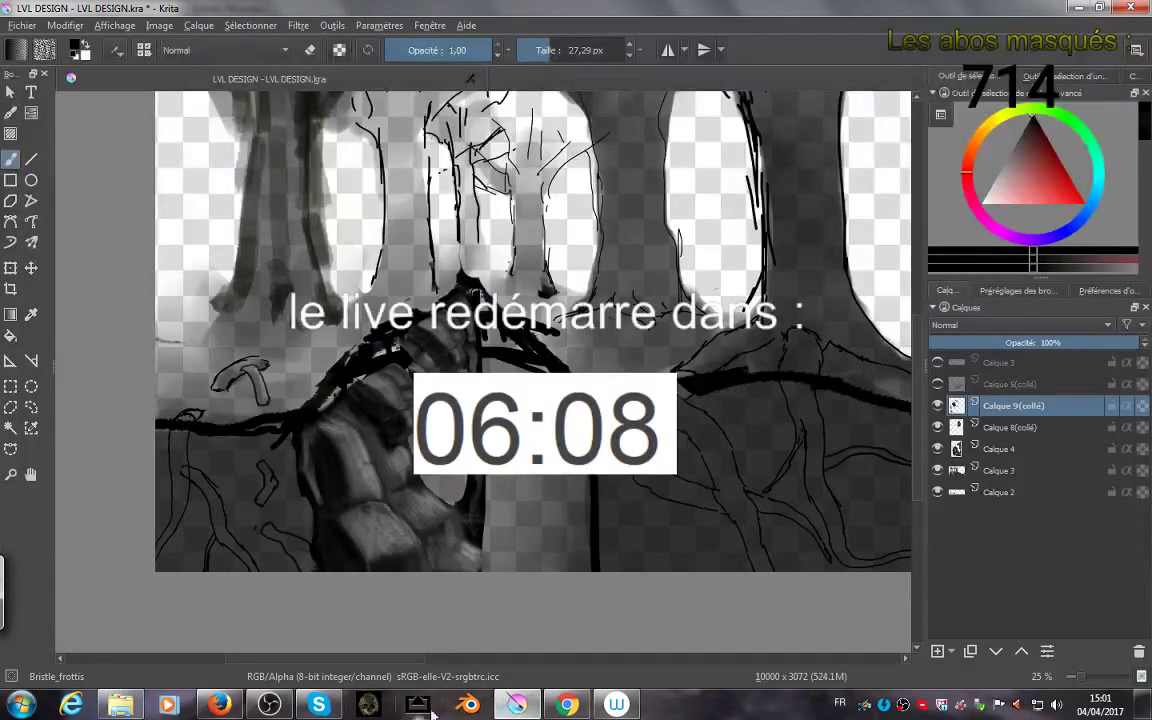
mouse_move(232, 712)
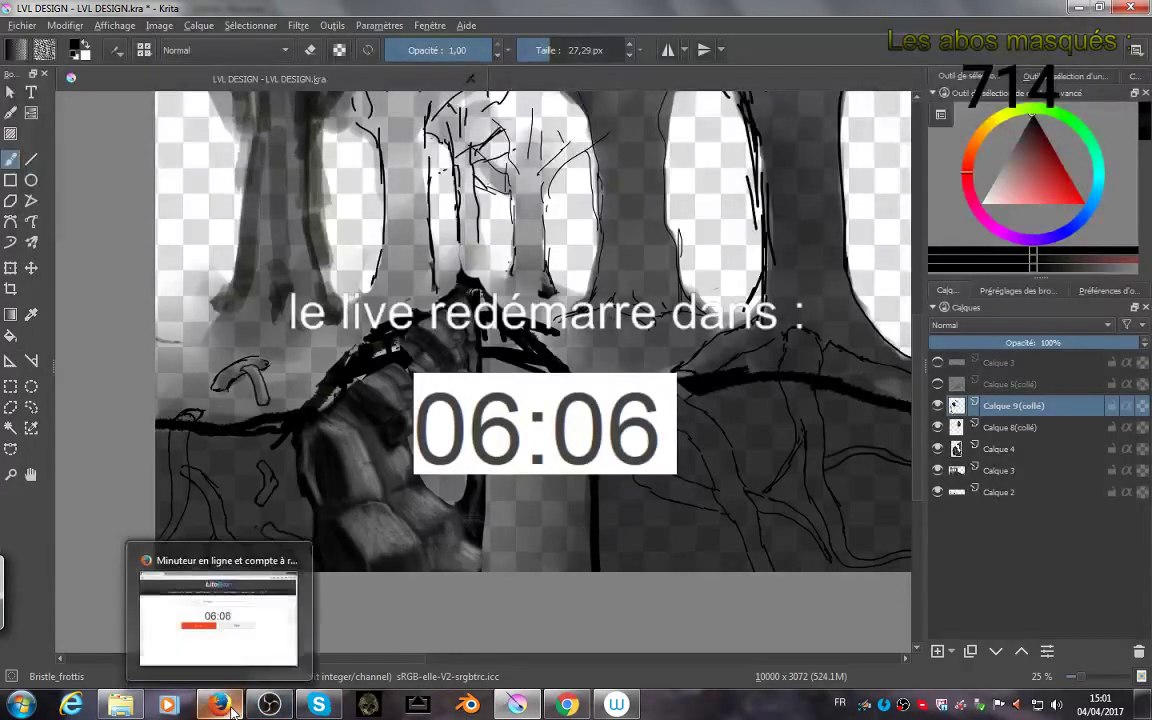
right_click(229, 708)
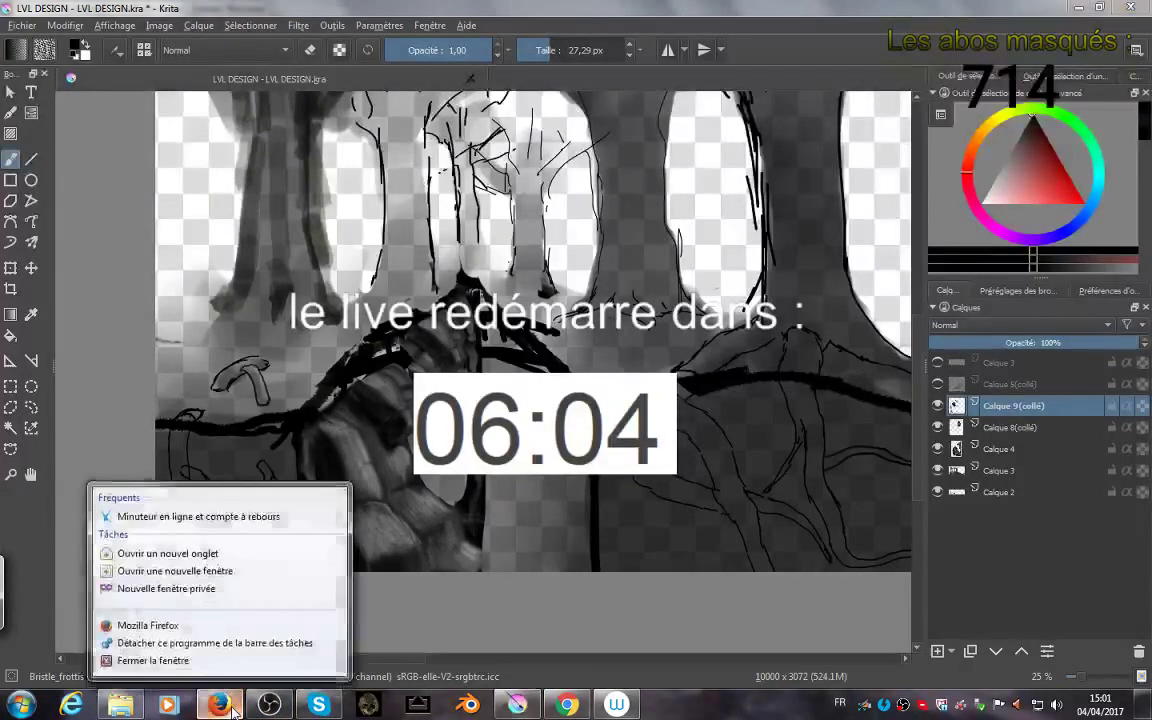
click(188, 664)
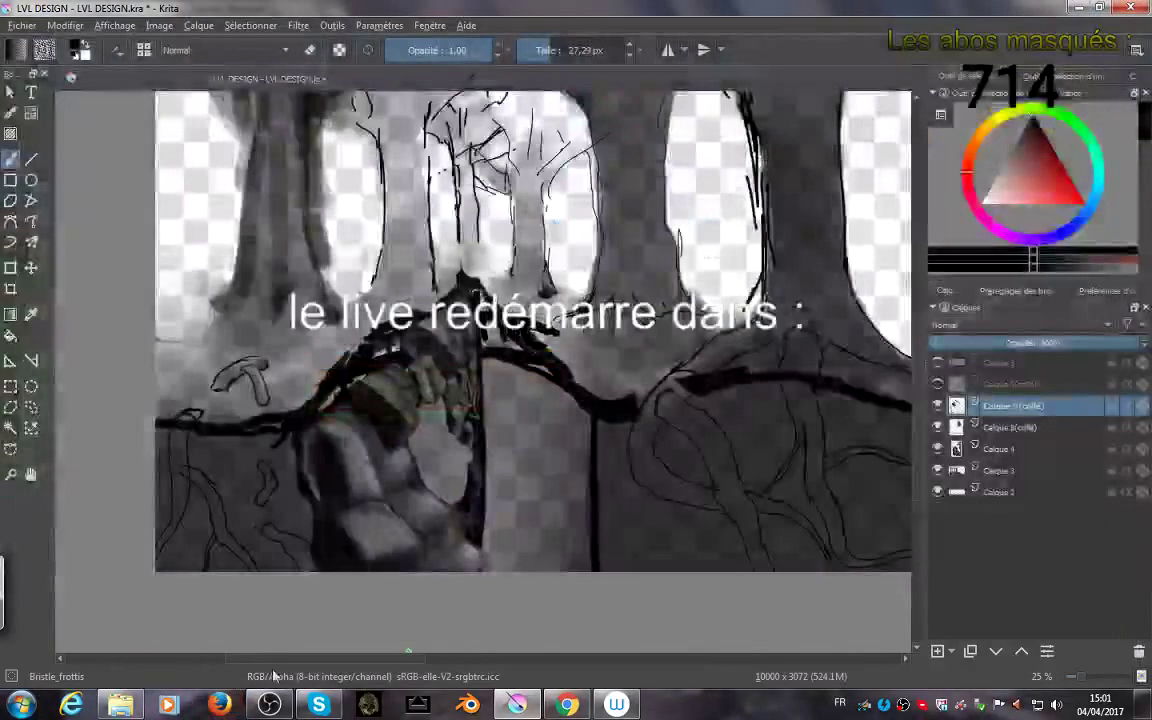
- Switch to OBS, mute the desktop audio and unmute the Mic/Aux input
mouse_move(287, 710)
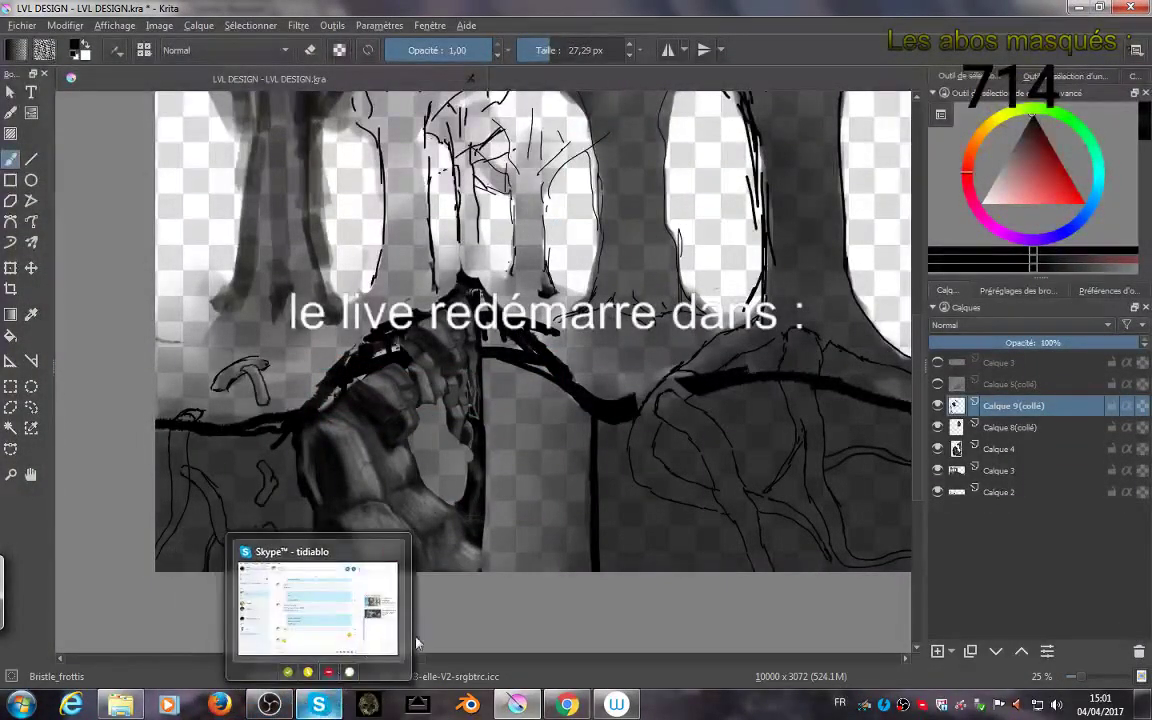
click(269, 705)
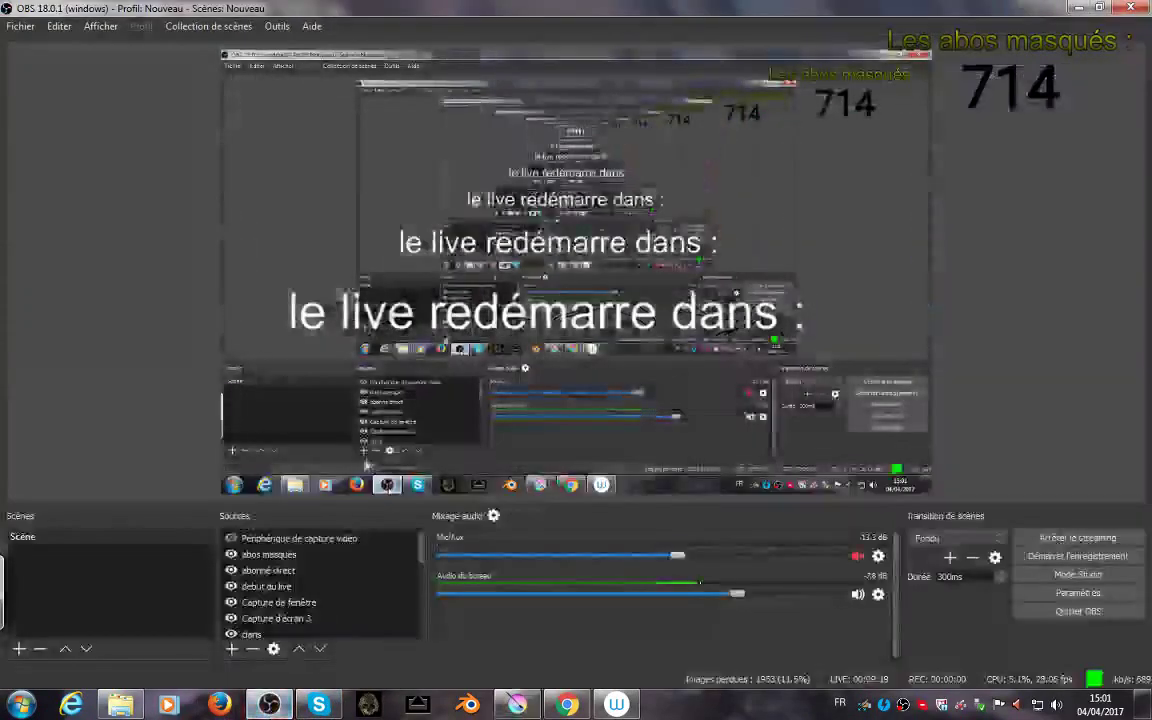
click(233, 556)
click(233, 541)
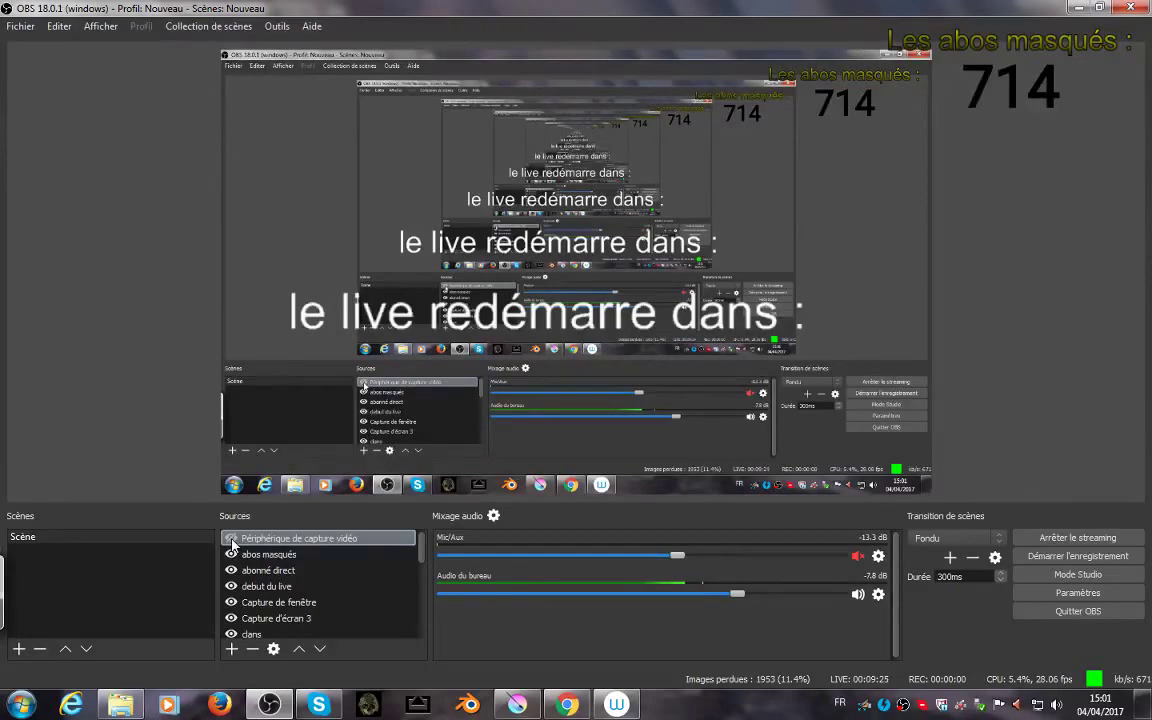
click(640, 560)
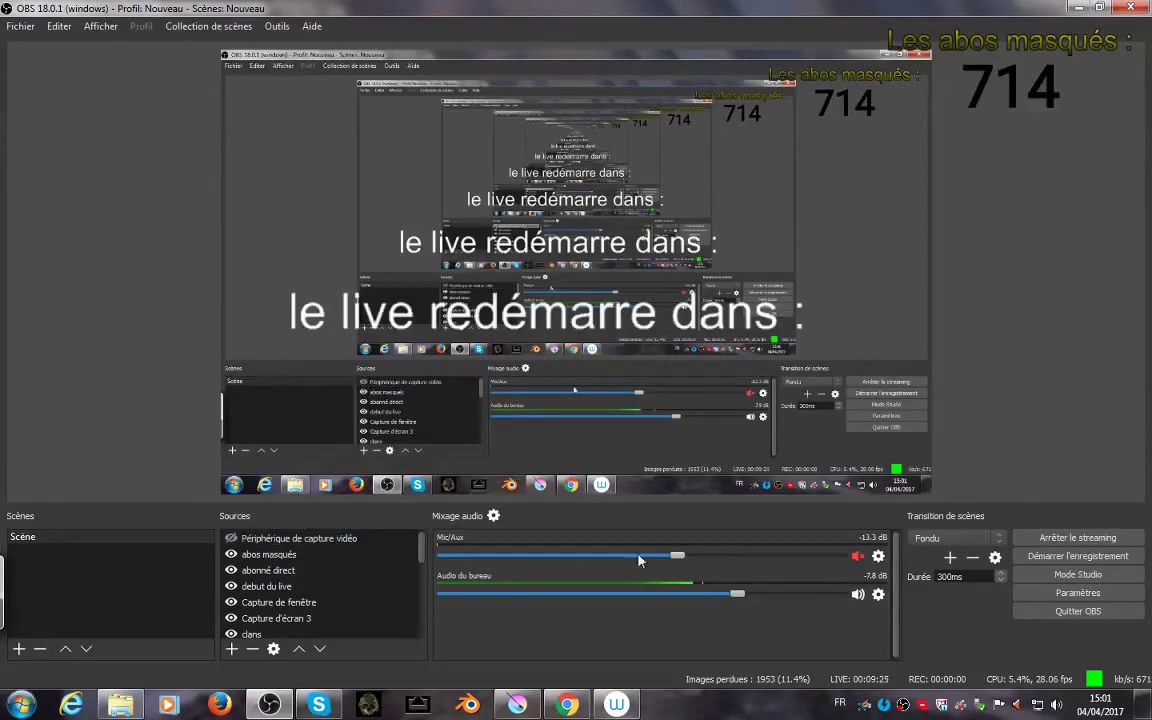
click(857, 595)
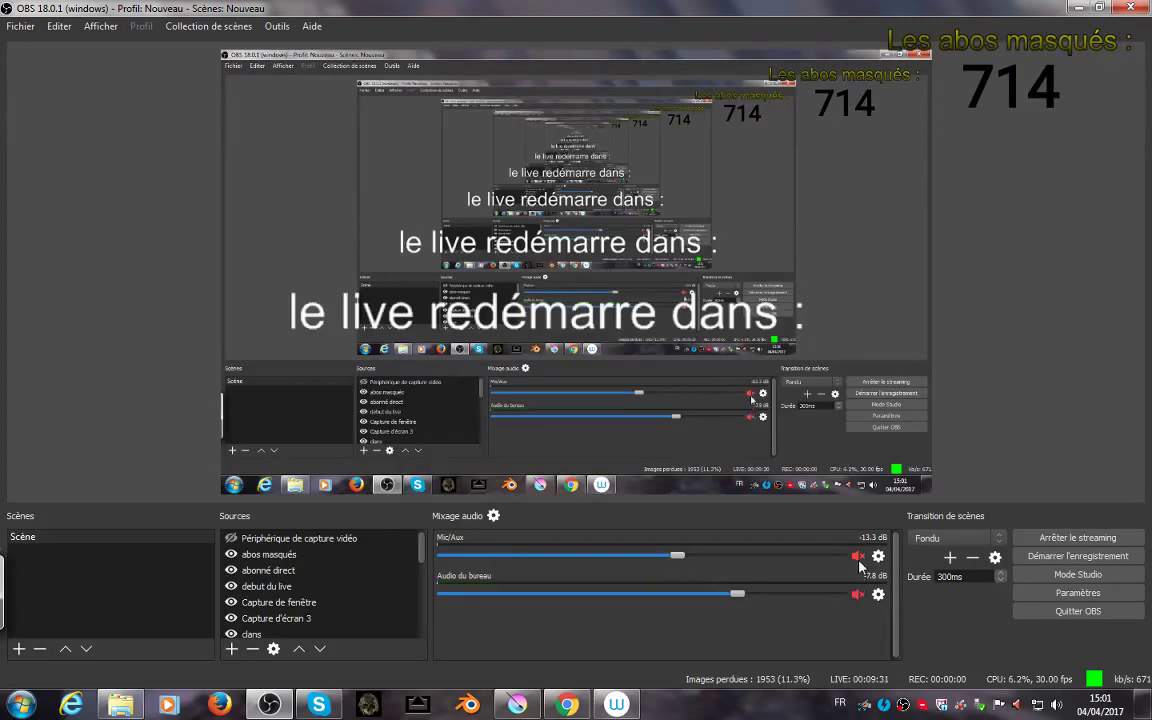
click(857, 557)
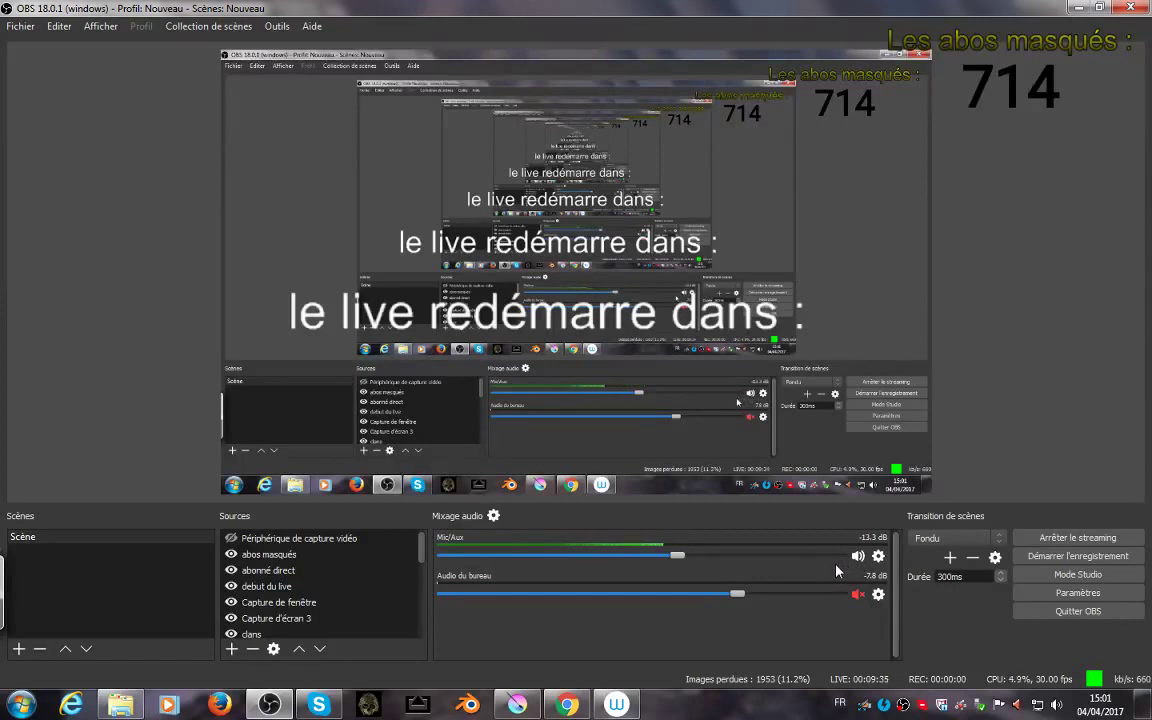
- Show the video capture device source in the scene and hide the "debut du live" source
click(262, 570)
click(231, 539)
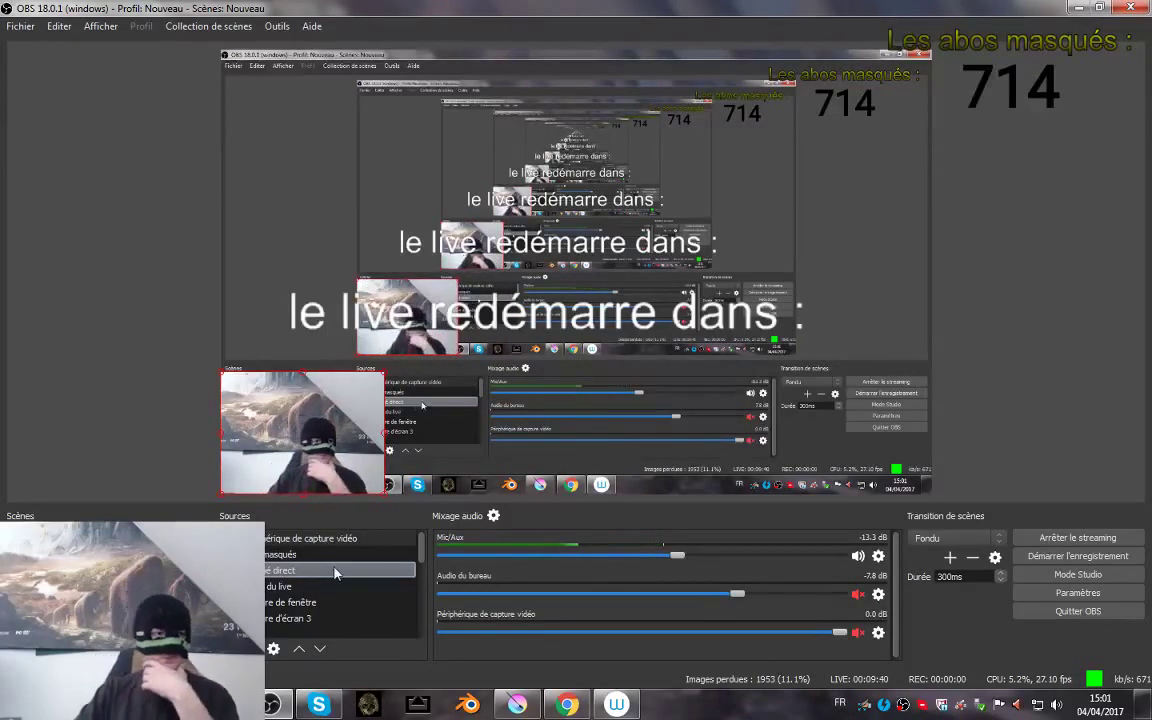
click(335, 586)
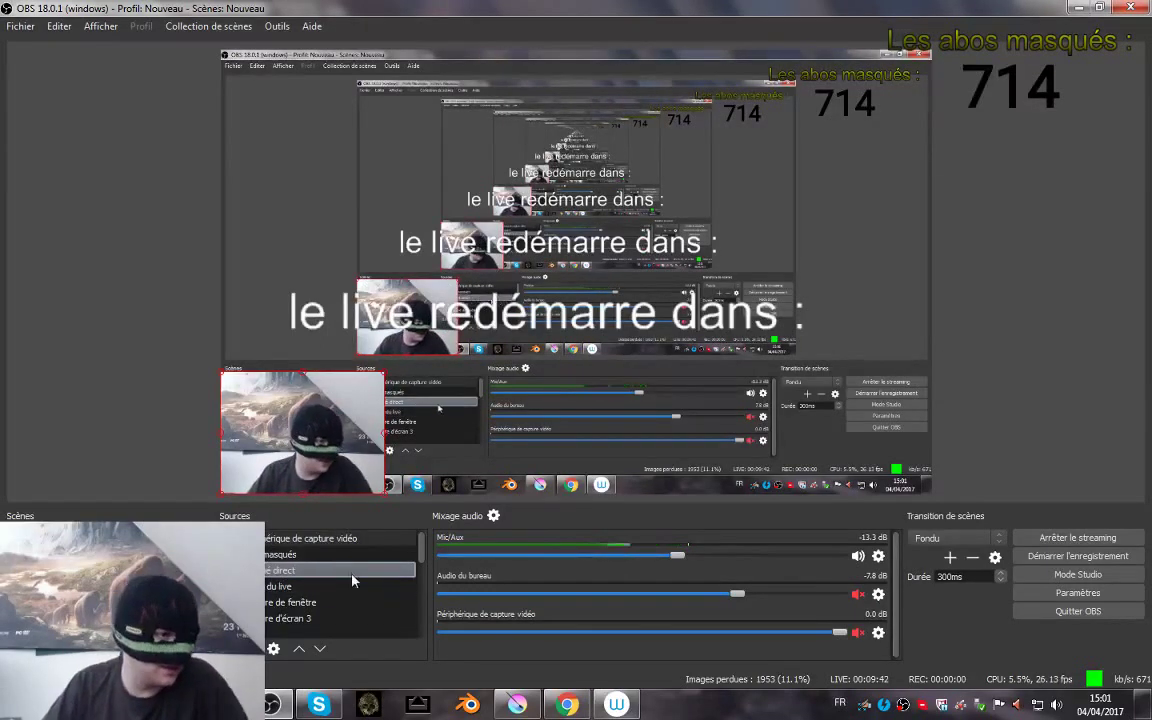
click(231, 586)
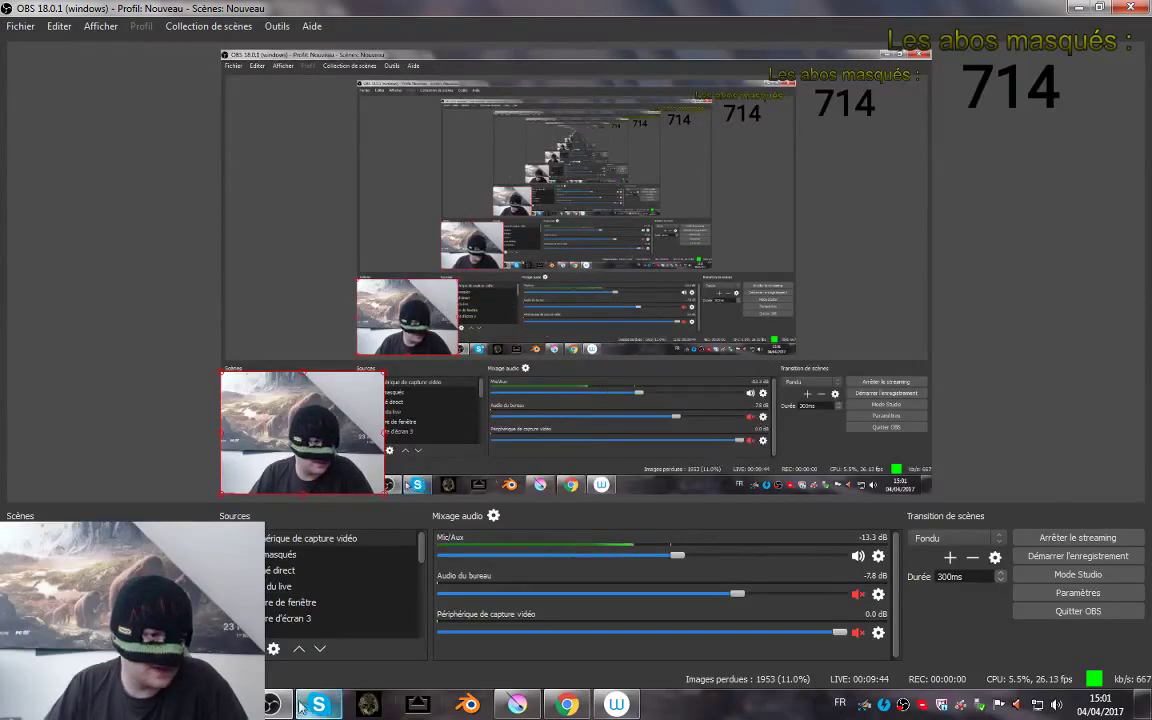
- Switch back to Krita and save the LVL DESIGN drawing
click(523, 706)
click(520, 705)
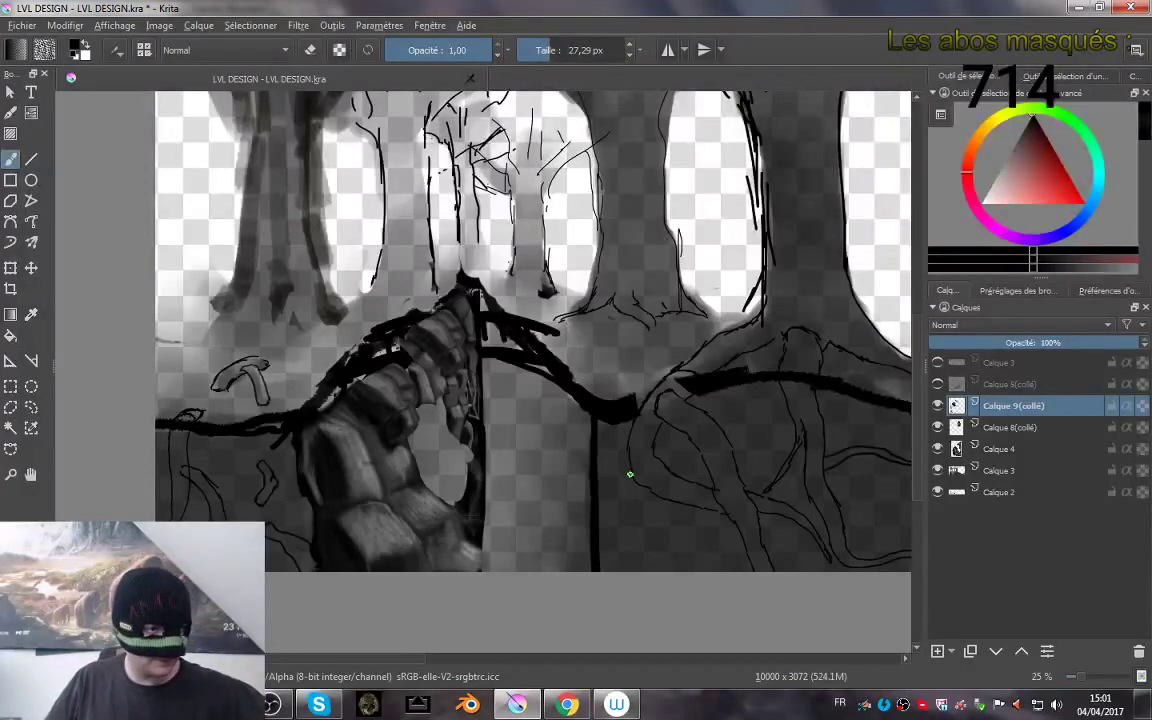
key(ctrl+s)
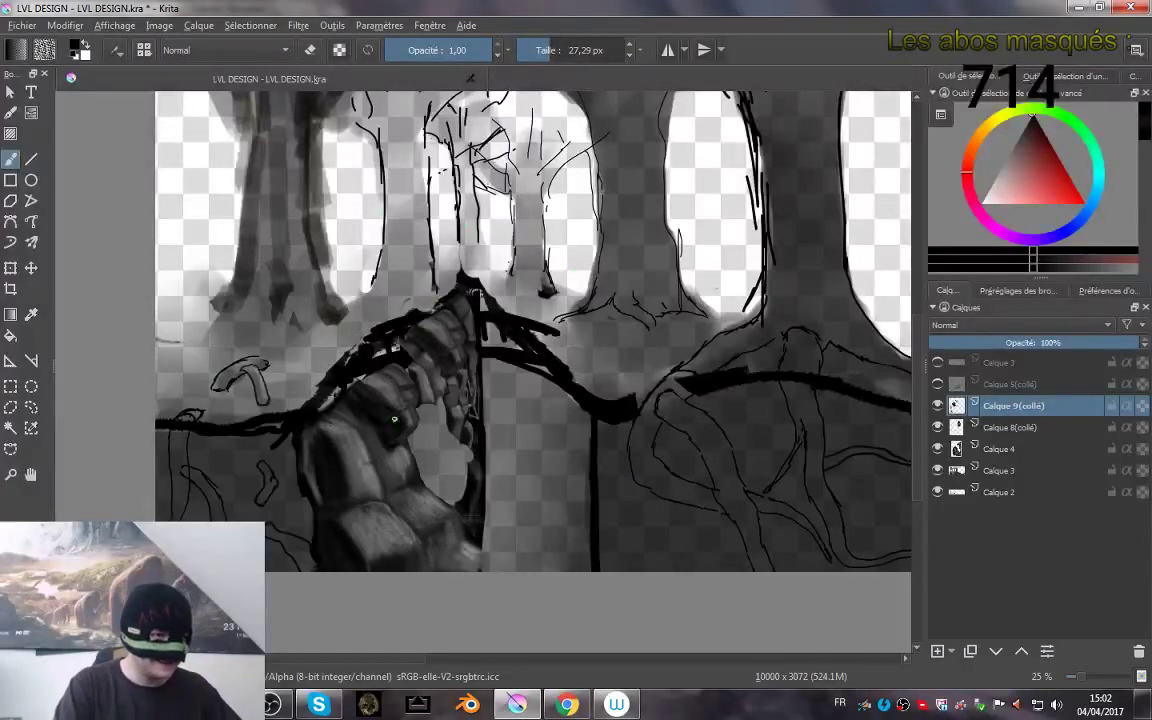
- Hide the line-art layer Calque 2, sample a dark gray from the rocks and add a new layer above Calque 9(collé)
scroll(425, 412, up, 4)
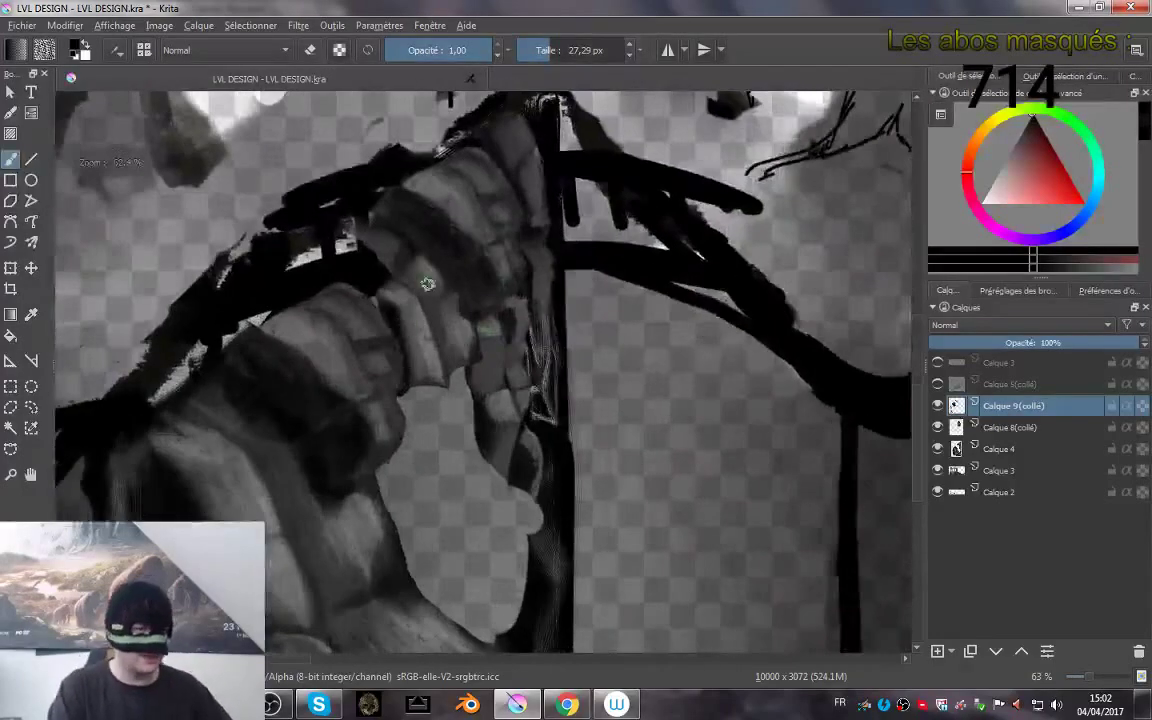
click(938, 493)
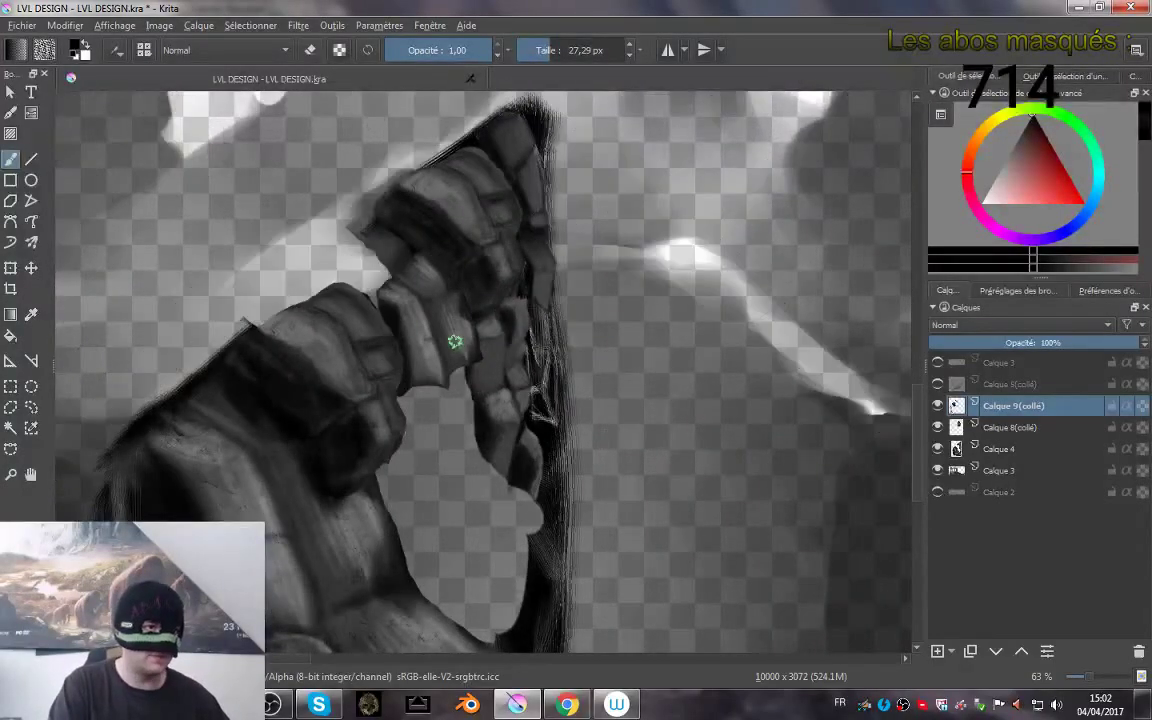
mouse_move(458, 337)
mouse_down()
mouse_move(536, 357)
mouse_move(391, 329)
mouse_move(522, 337)
mouse_up()
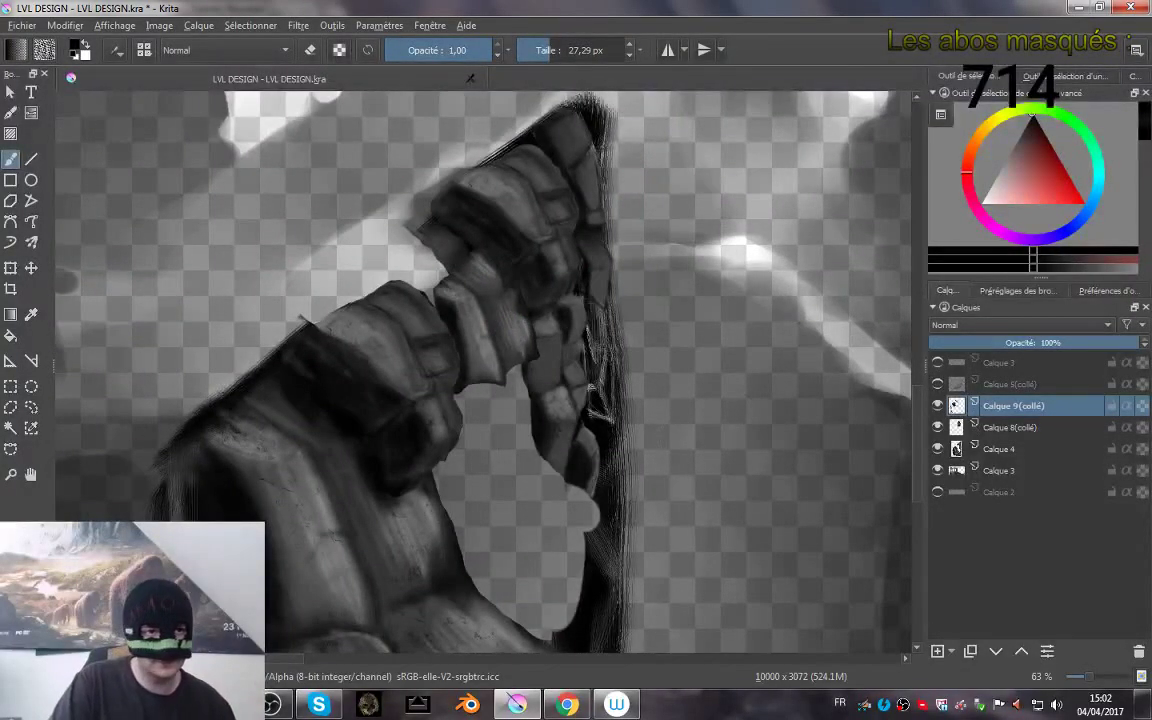
ctrl+click(376, 347)
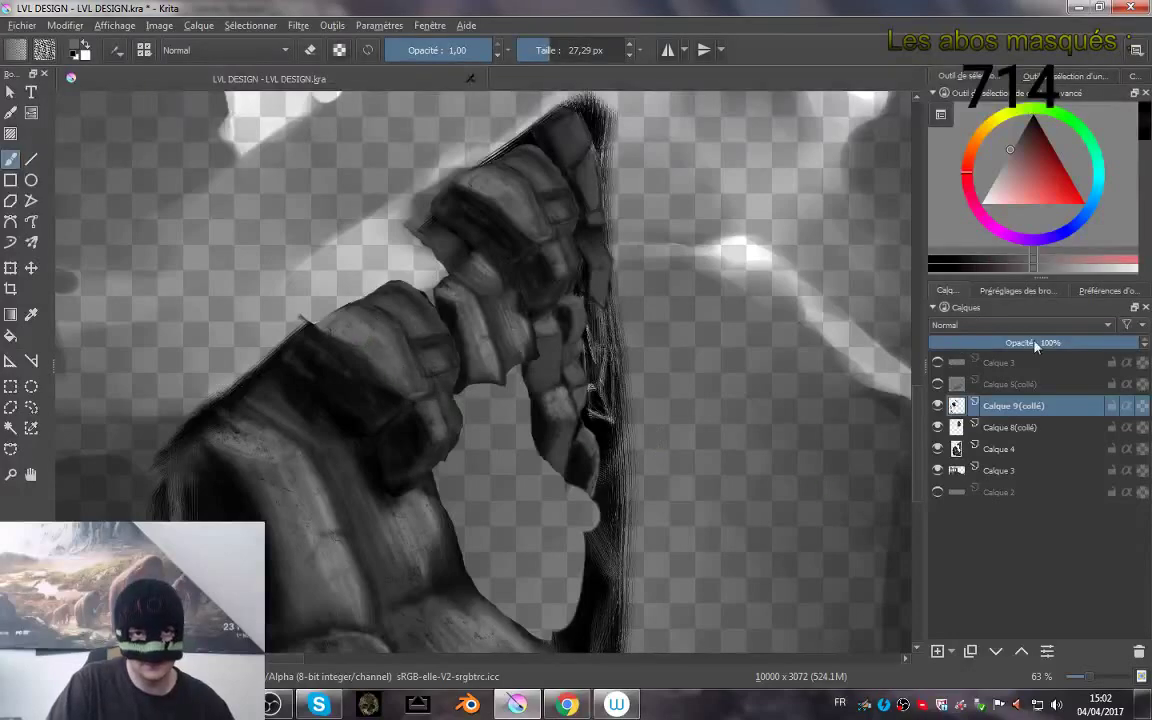
click(938, 651)
- Paint a short thin gray stroke across the light gap between the two upper rocks, undoing the first attempt
drag(551, 288, 718, 386)
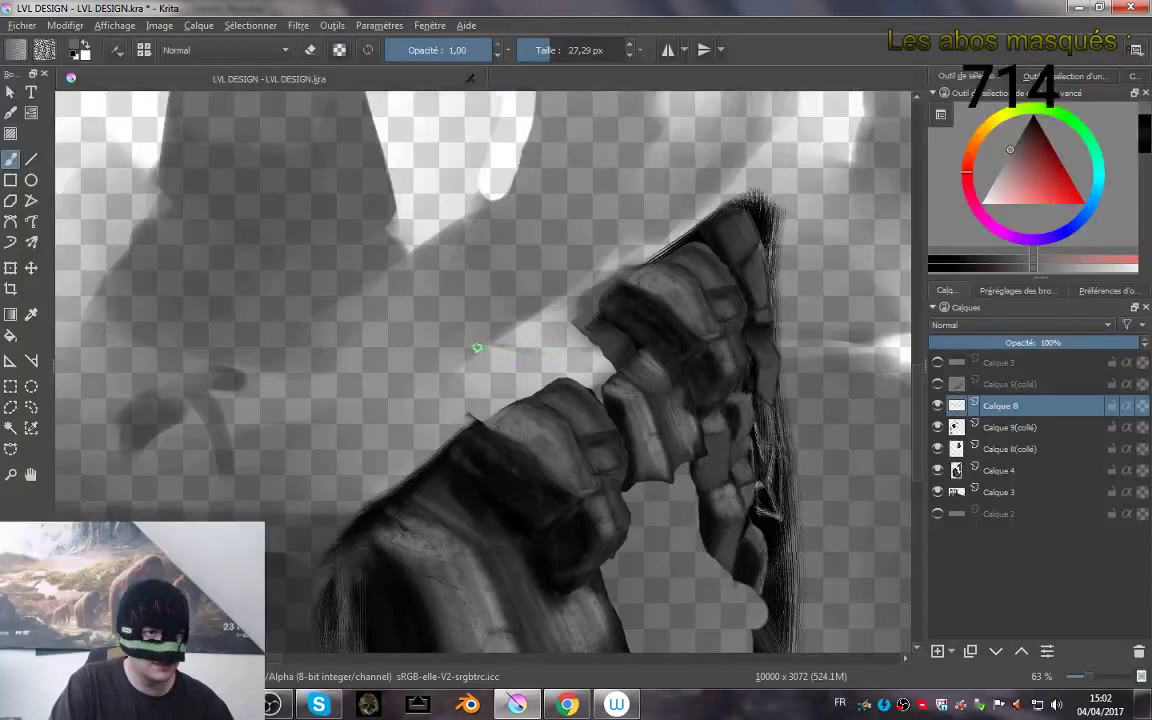
drag(477, 348, 597, 356)
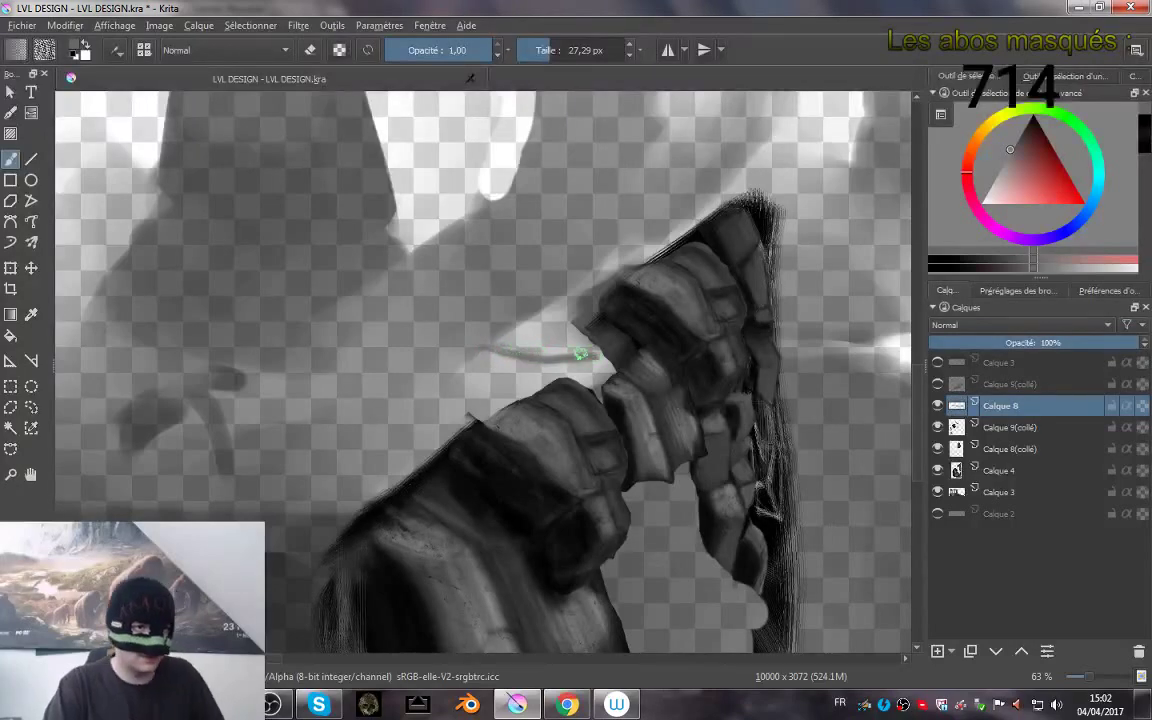
key(ctrl+z)
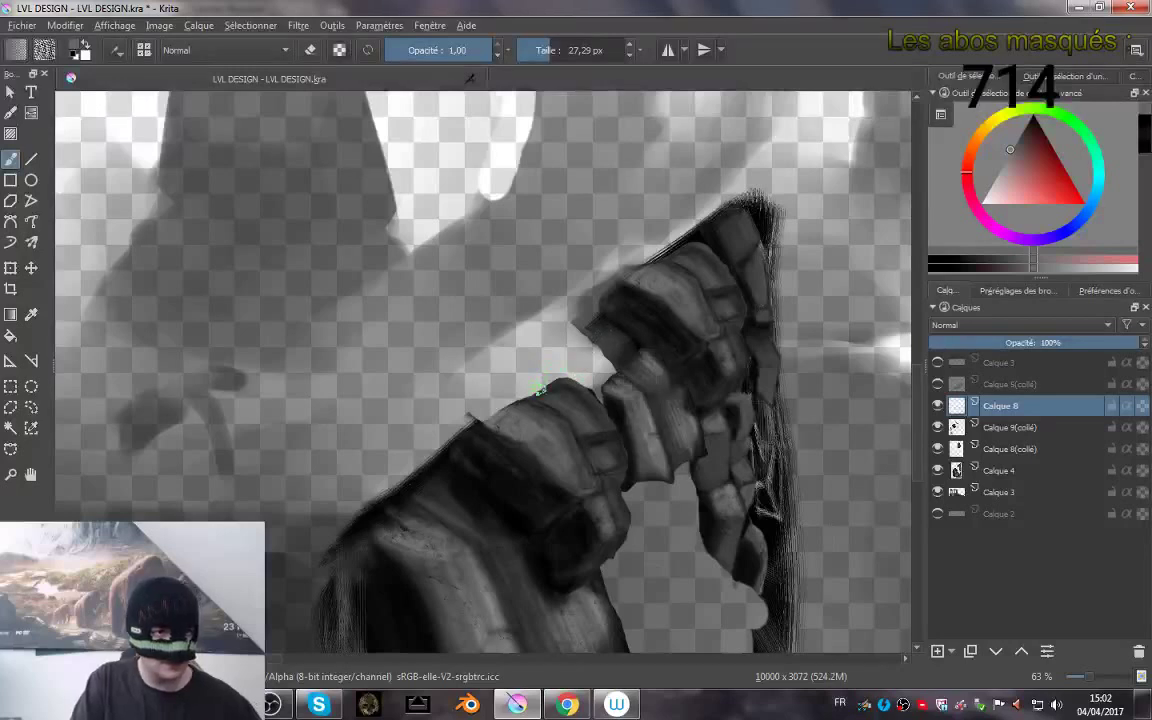
drag(547, 383, 610, 371)
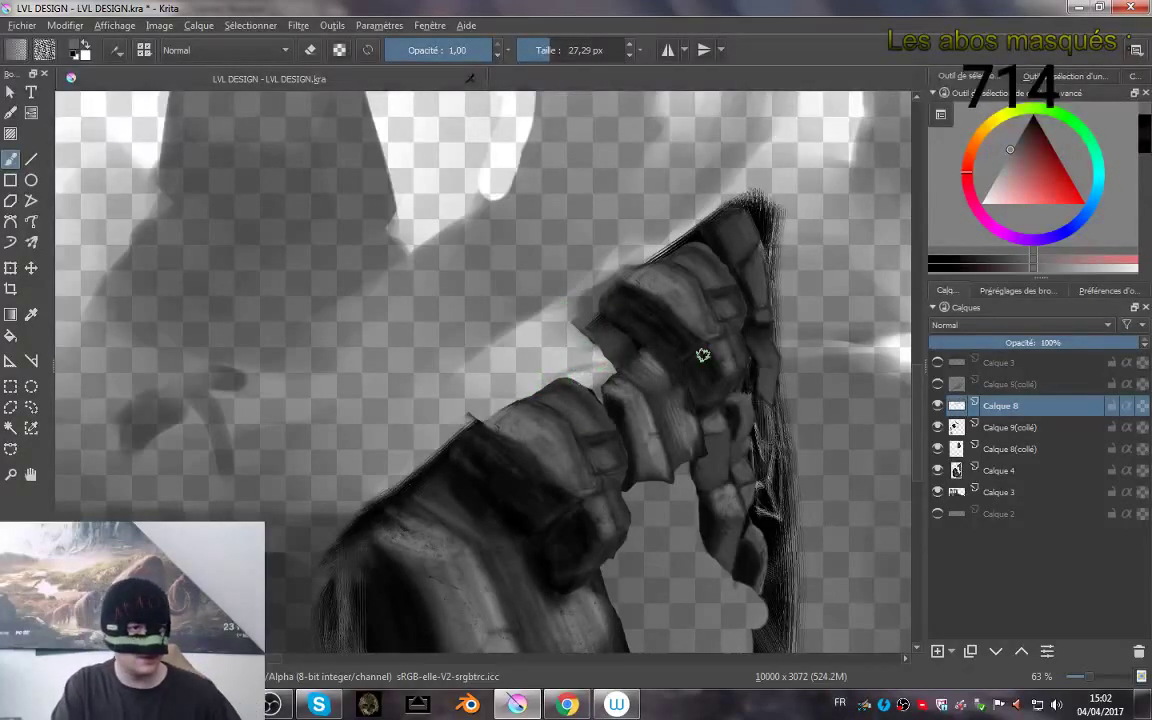
- Set the brush color to black and sketch a curved line from the light gap across the upper rocks to the arch's vertical edge
drag(703, 355, 595, 344)
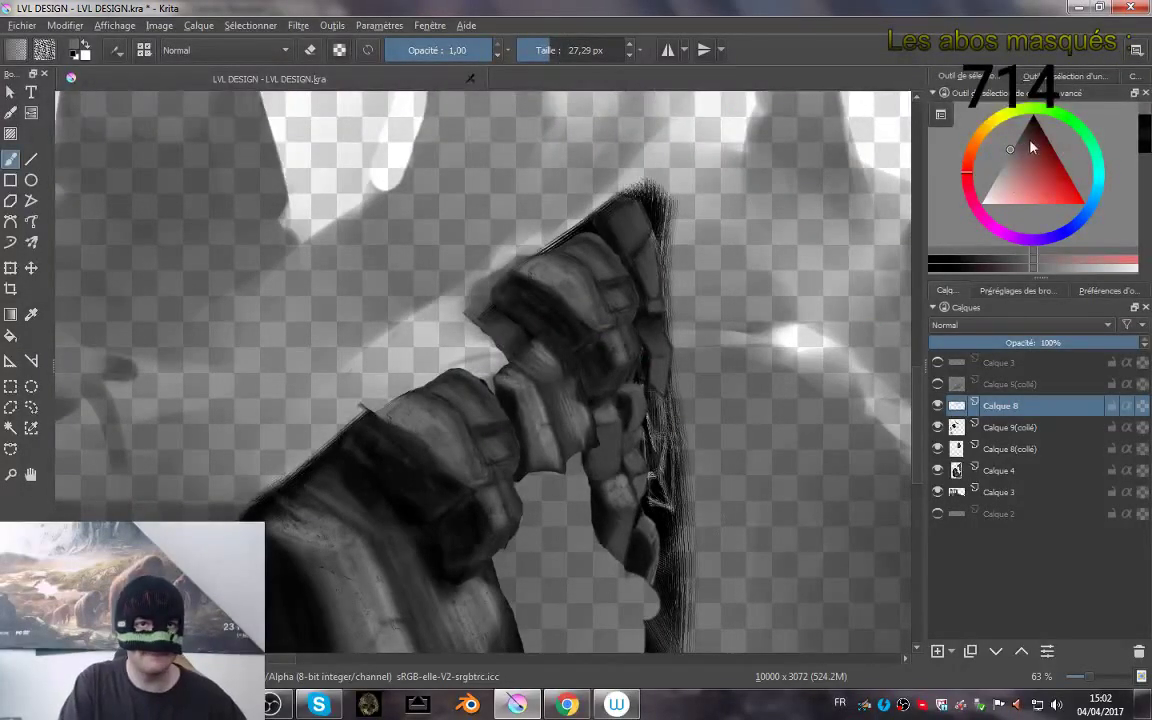
drag(1033, 148, 1031, 116)
drag(416, 366, 586, 373)
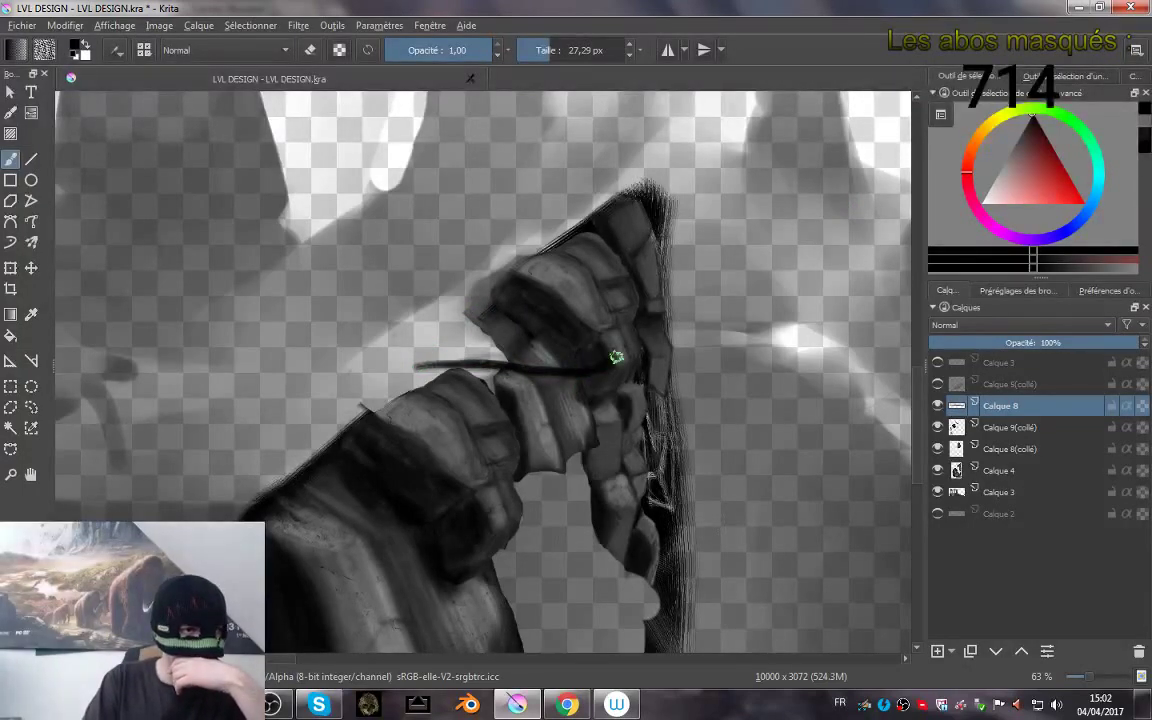
mouse_move(616, 357)
mouse_down()
mouse_move(667, 314)
mouse_move(625, 265)
mouse_move(581, 291)
mouse_move(488, 288)
mouse_up()
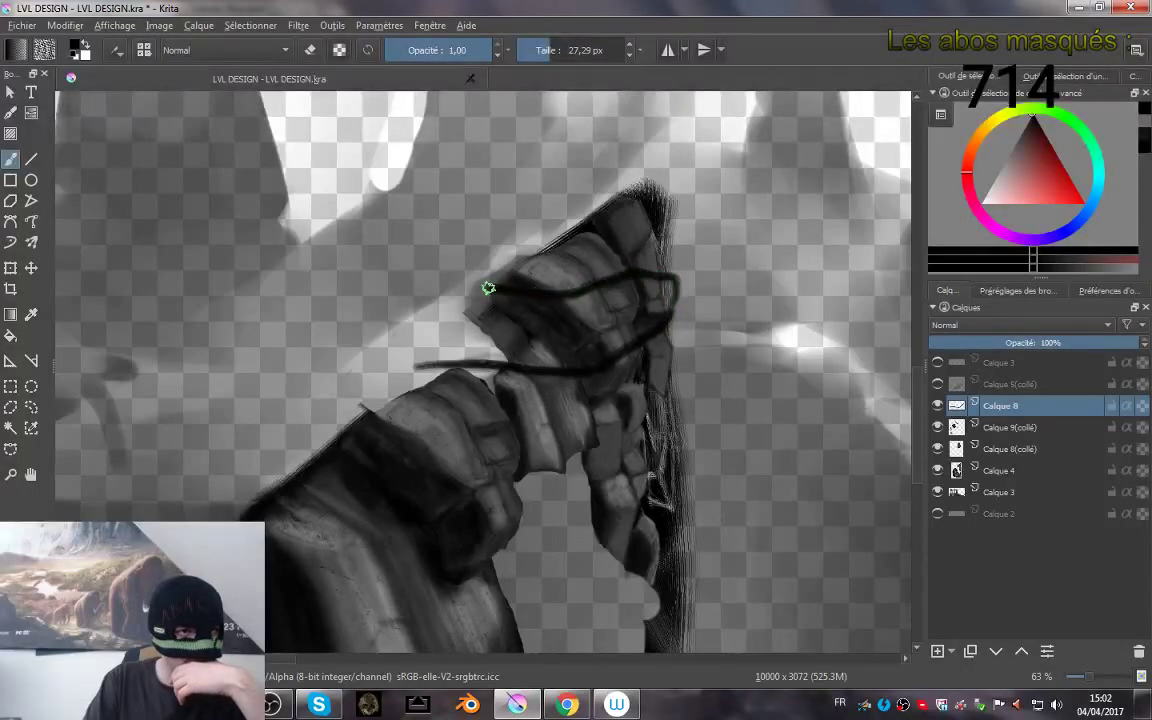
key(ctrl+z)
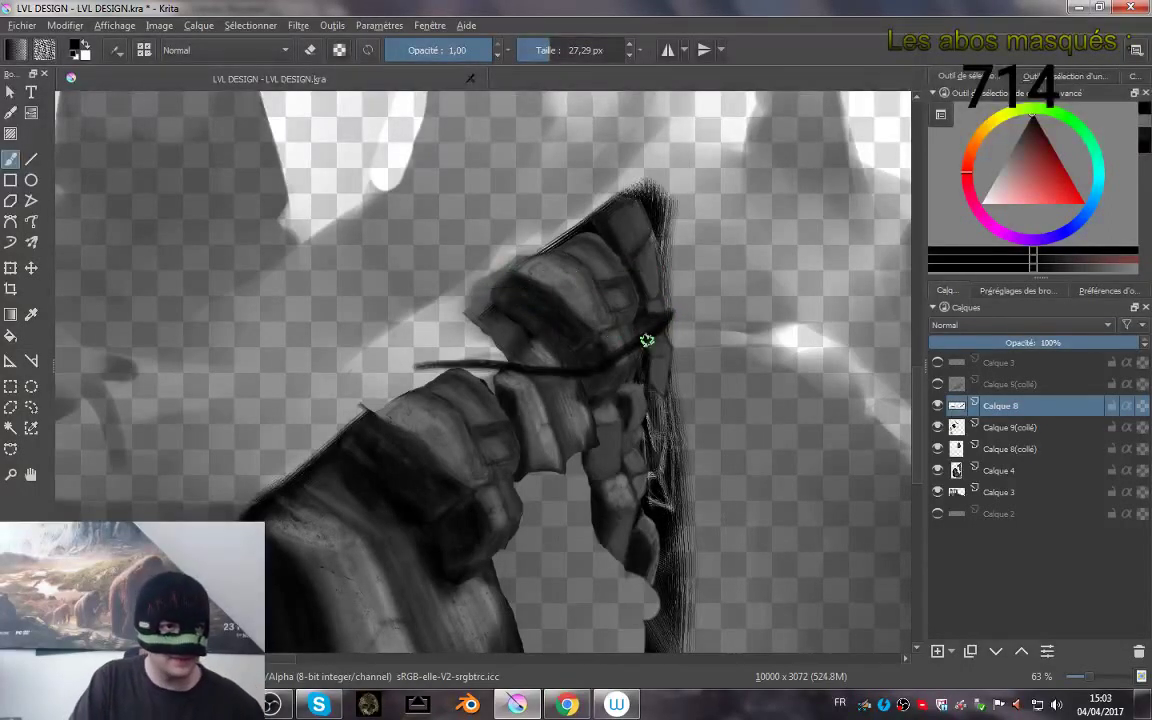
- Sketch the black outline and middle edge of a flat rock slab across the upper rocks, undoing one stray upper stroke
mouse_move(647, 340)
mouse_down()
mouse_move(662, 296)
mouse_move(570, 277)
mouse_up()
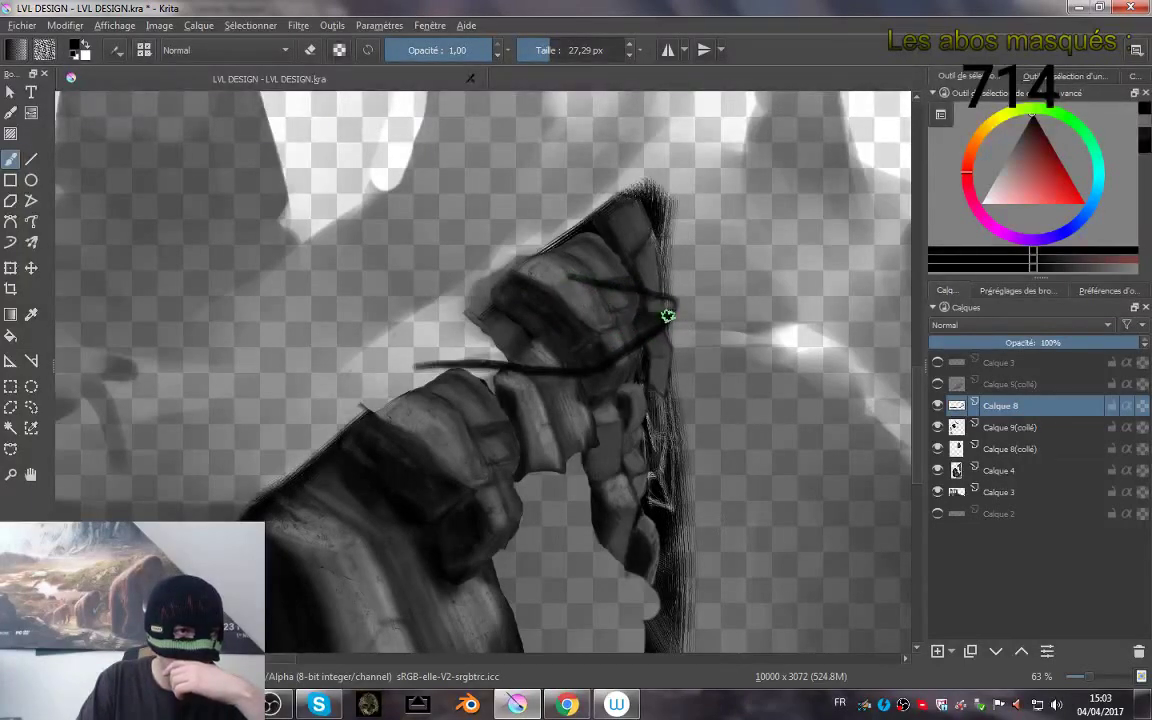
mouse_move(671, 306)
mouse_down()
mouse_move(531, 316)
mouse_move(528, 338)
mouse_move(562, 318)
mouse_move(500, 306)
mouse_move(406, 316)
mouse_move(382, 324)
mouse_move(358, 375)
mouse_up()
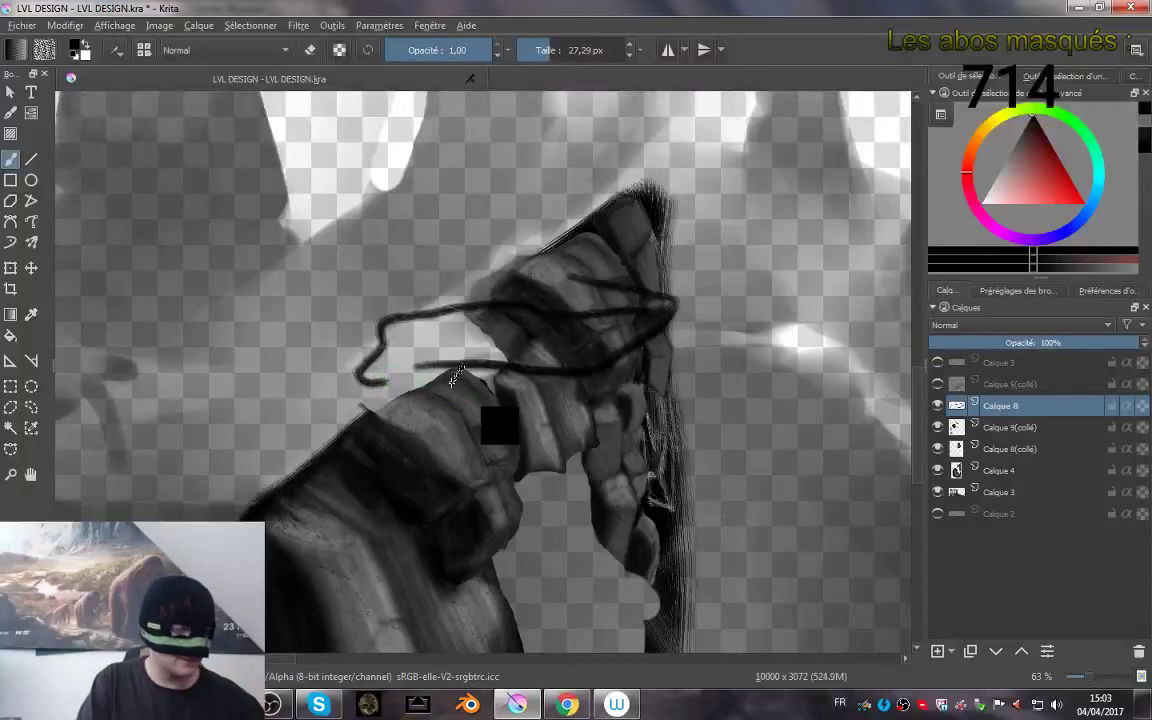
key(ctrl+z)
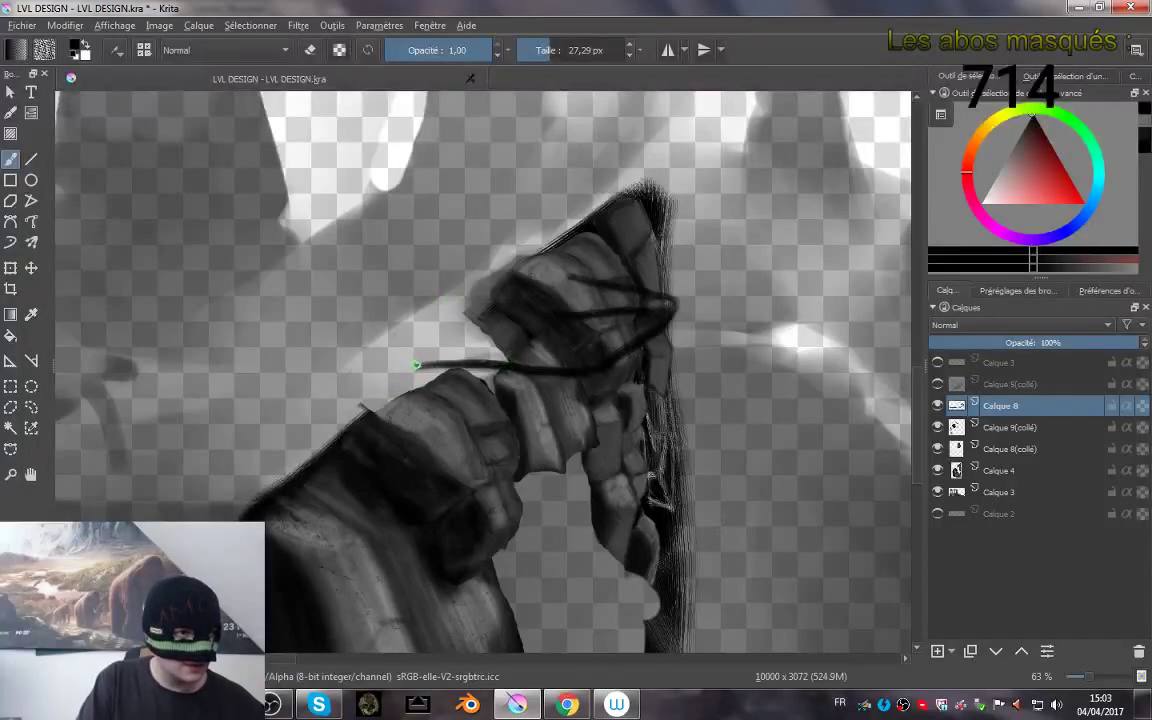
drag(403, 365, 381, 366)
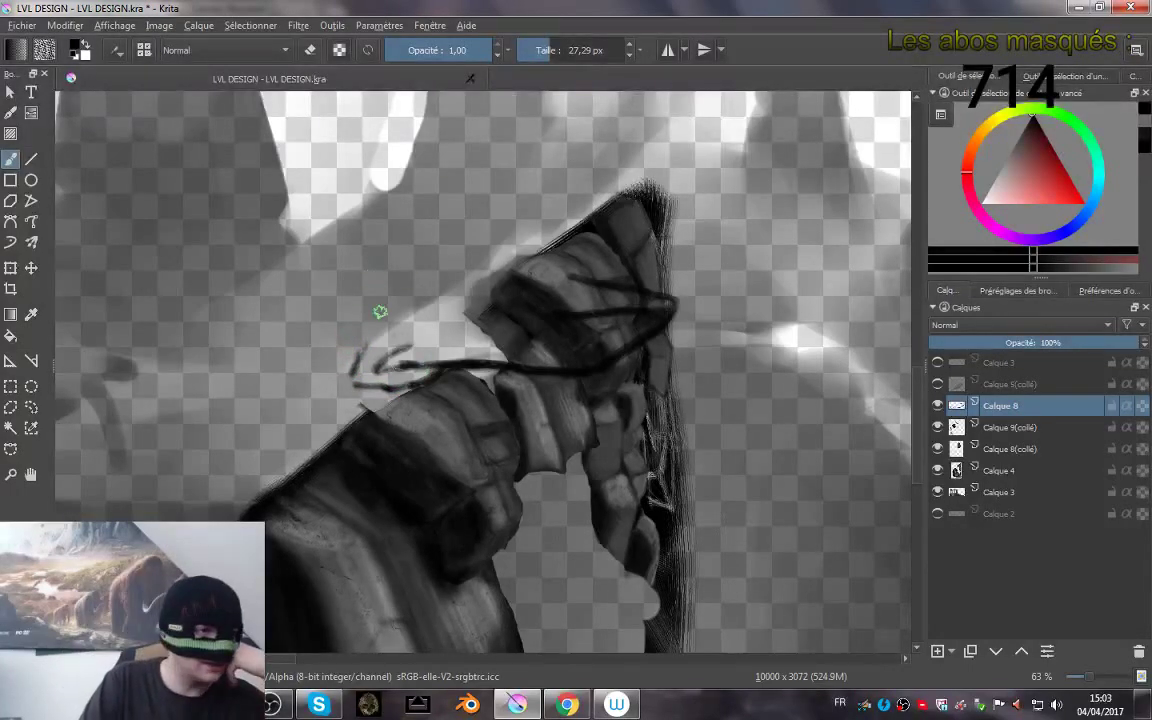
mouse_move(365, 360)
mouse_down()
mouse_move(357, 381)
mouse_move(380, 338)
mouse_move(368, 341)
mouse_move(529, 323)
mouse_up()
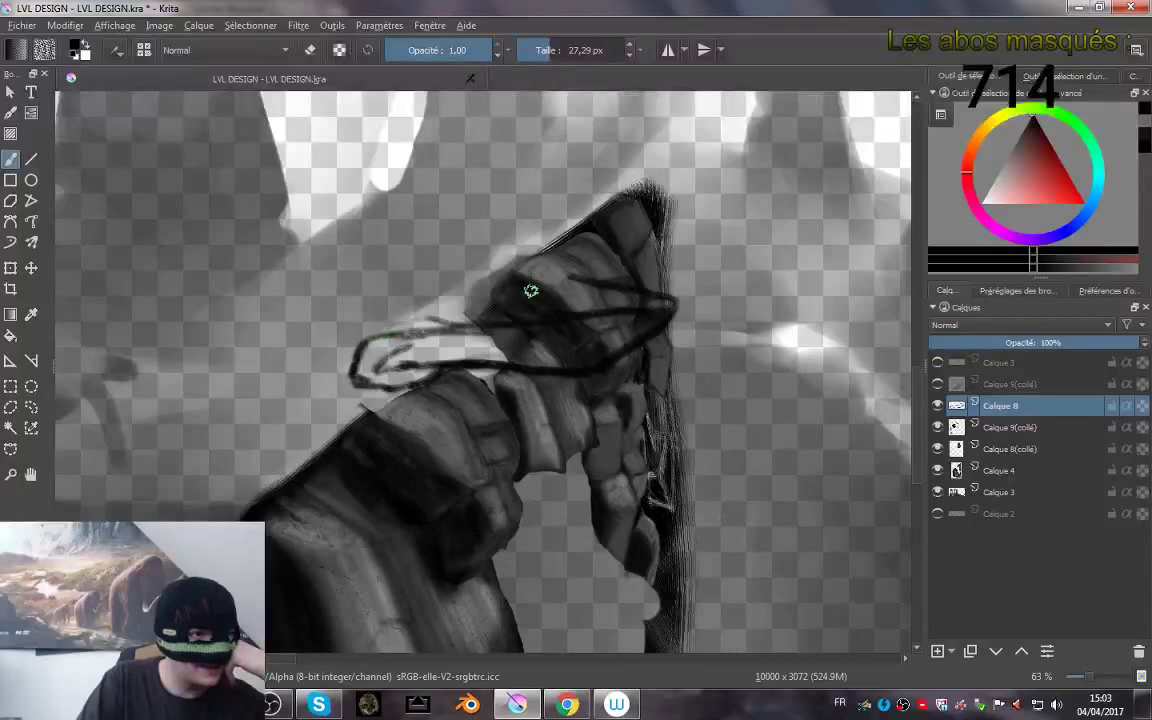
drag(543, 277, 399, 293)
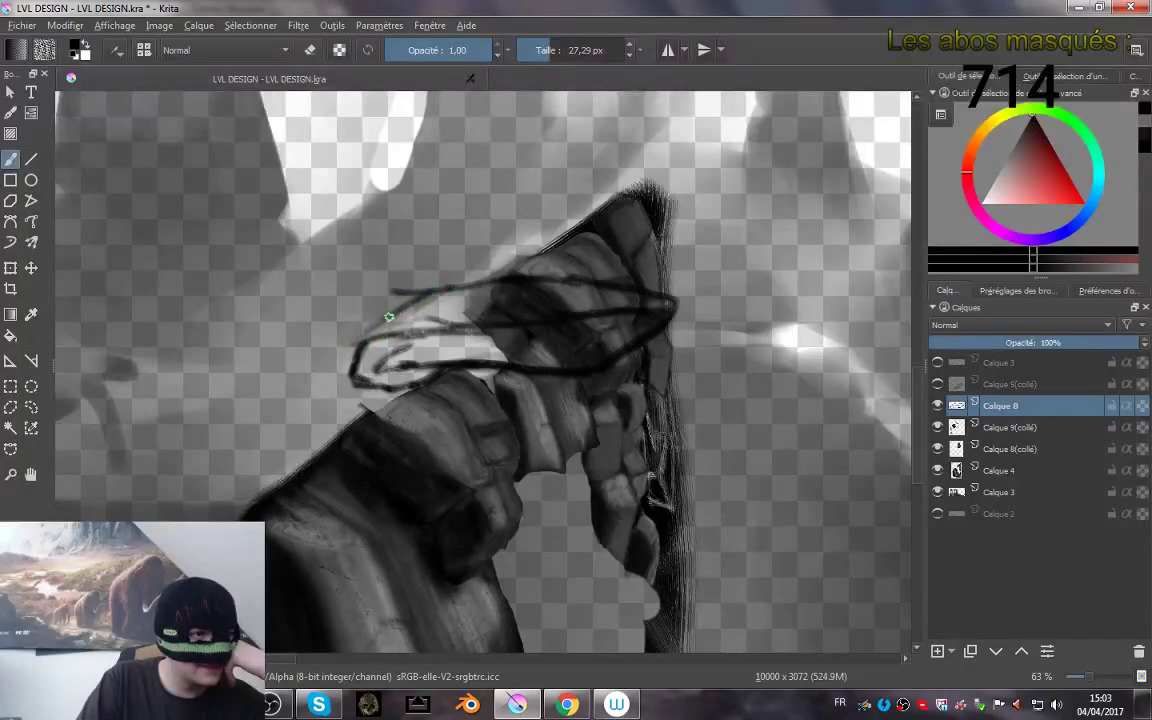
mouse_move(389, 317)
mouse_down()
mouse_move(358, 349)
mouse_move(420, 296)
mouse_move(475, 286)
mouse_move(589, 283)
mouse_move(658, 309)
mouse_up()
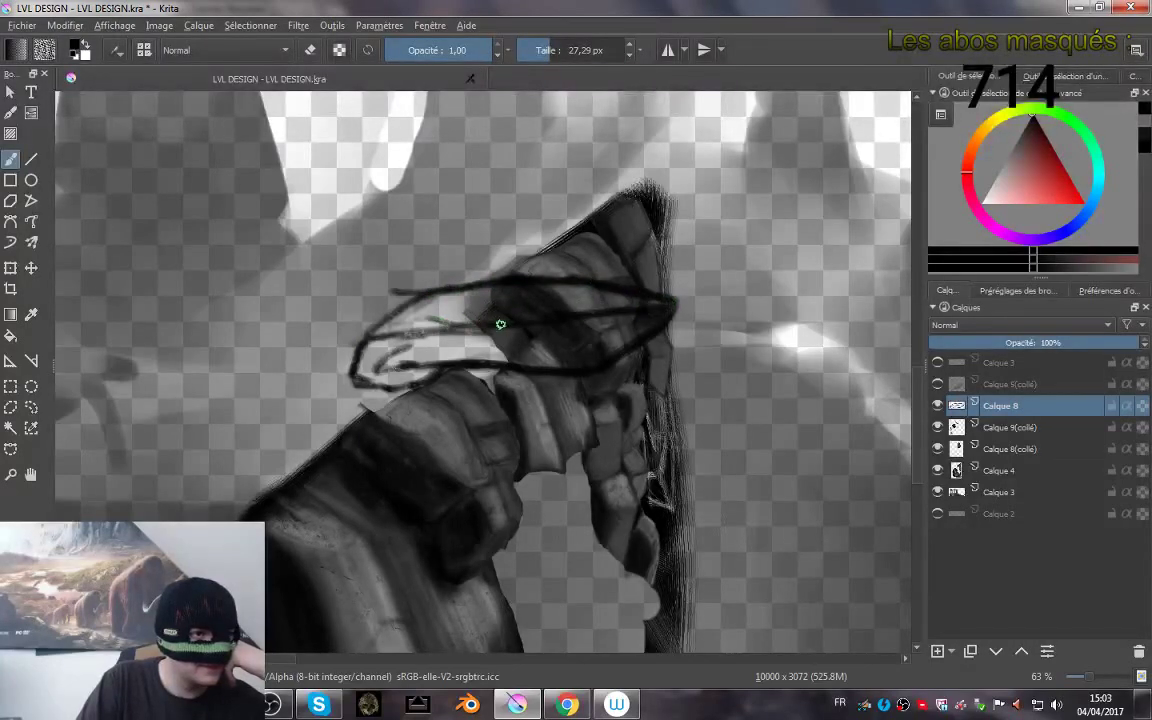
drag(501, 324, 362, 332)
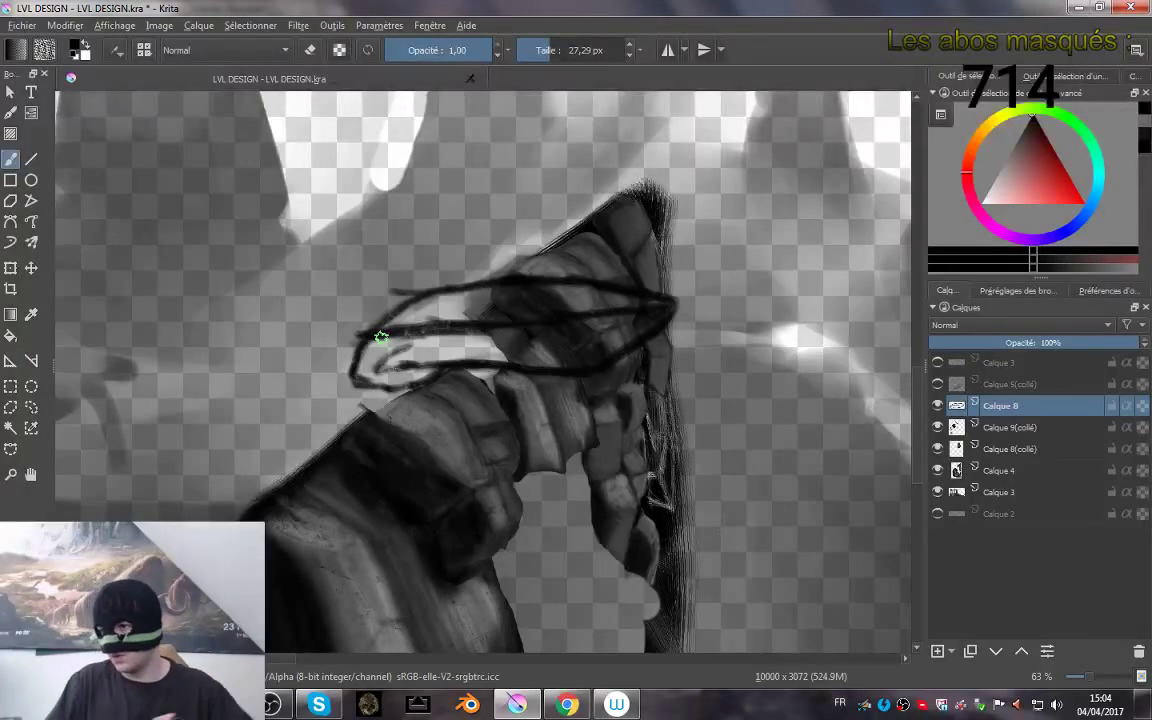
- Add two curved black lines for the slab's top surface, running from its middle to the arch's vertical edge
key(shift)
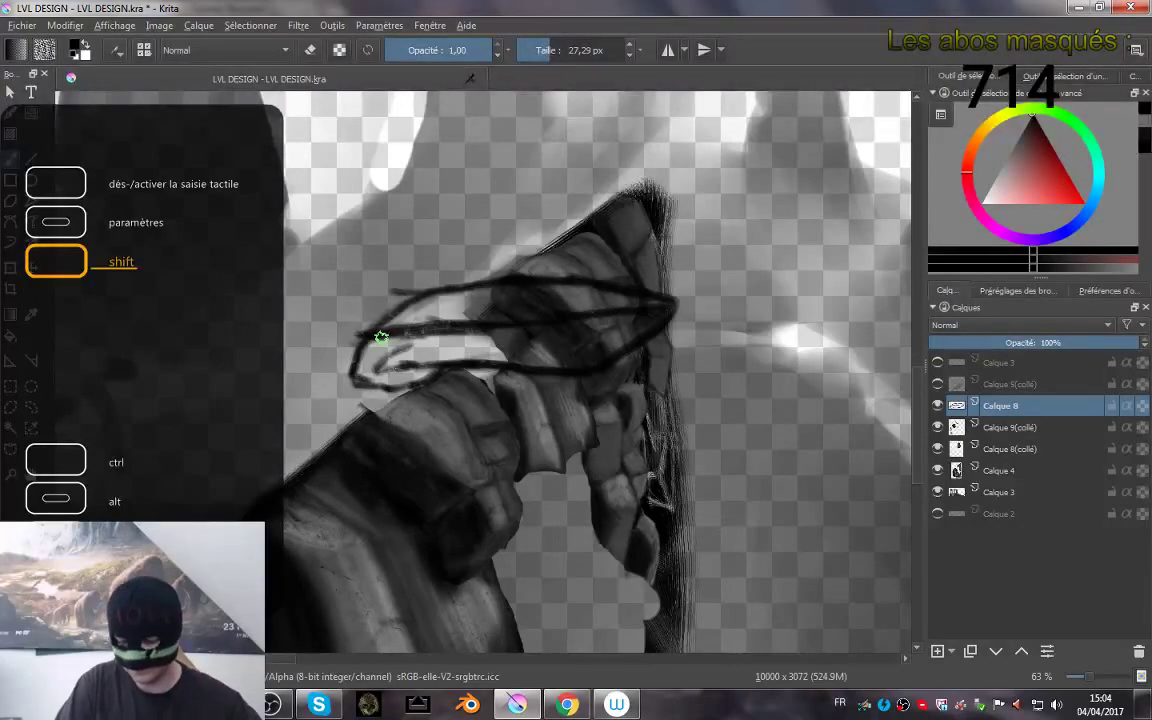
scroll(381, 338, up, 1)
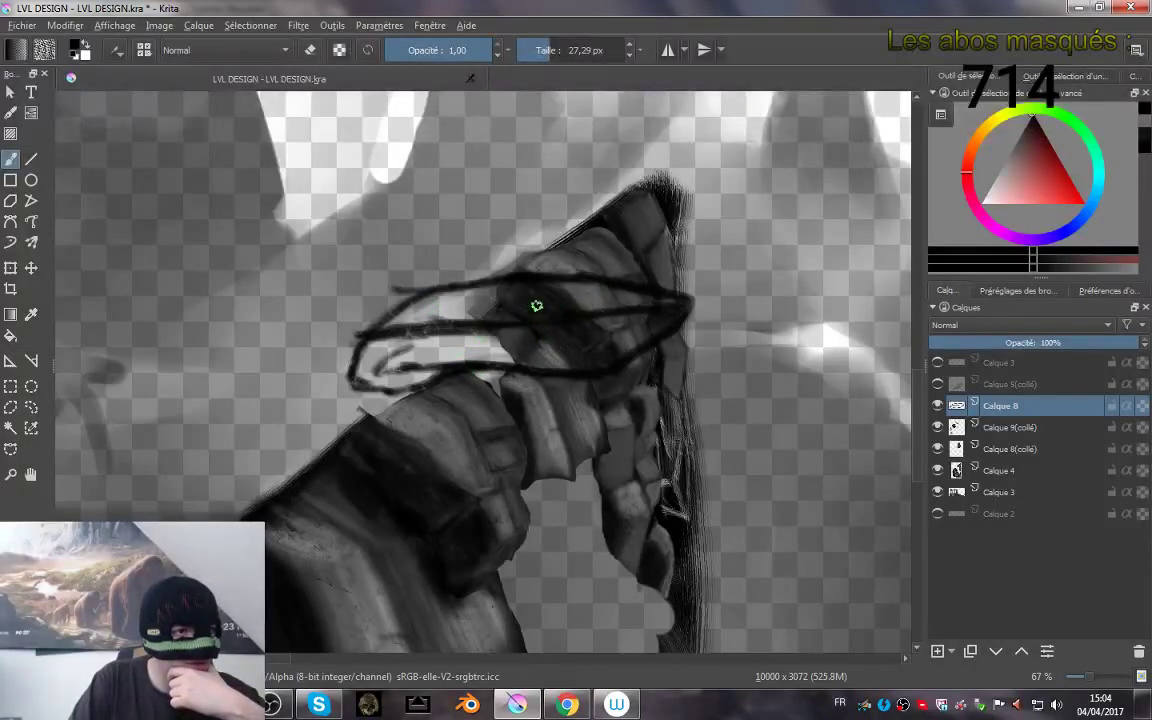
mouse_move(532, 310)
mouse_down()
mouse_move(571, 288)
mouse_move(685, 288)
mouse_up()
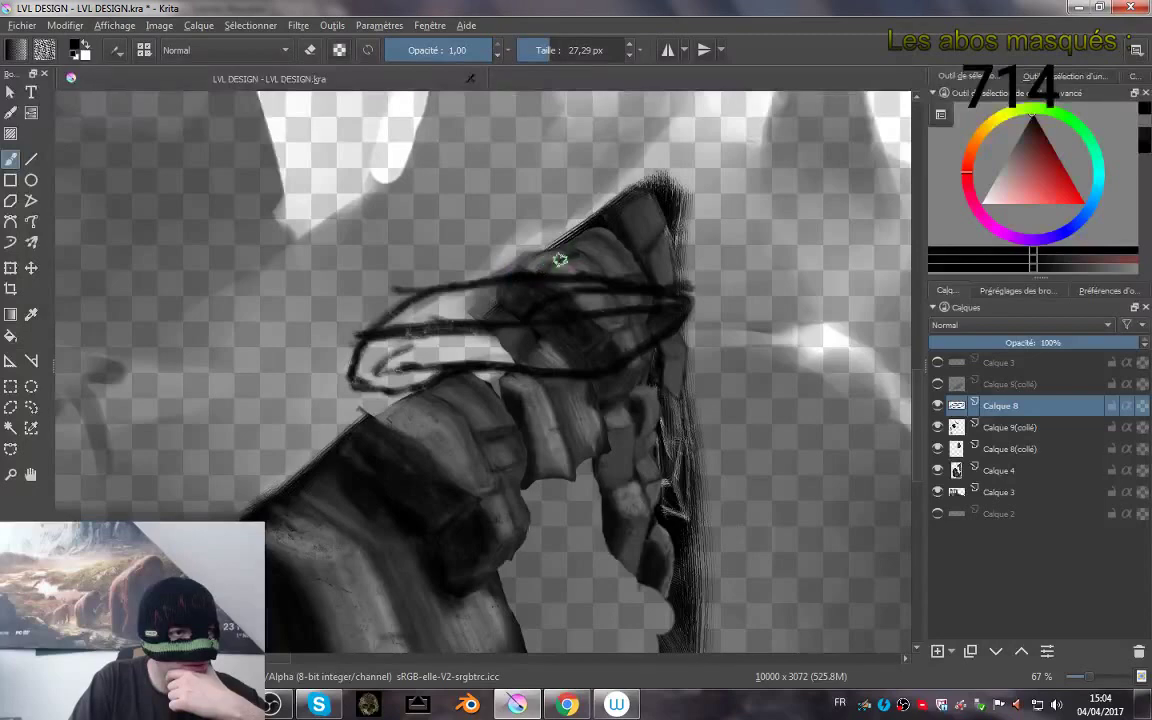
mouse_move(576, 254)
mouse_down()
mouse_move(648, 257)
mouse_move(683, 286)
mouse_up()
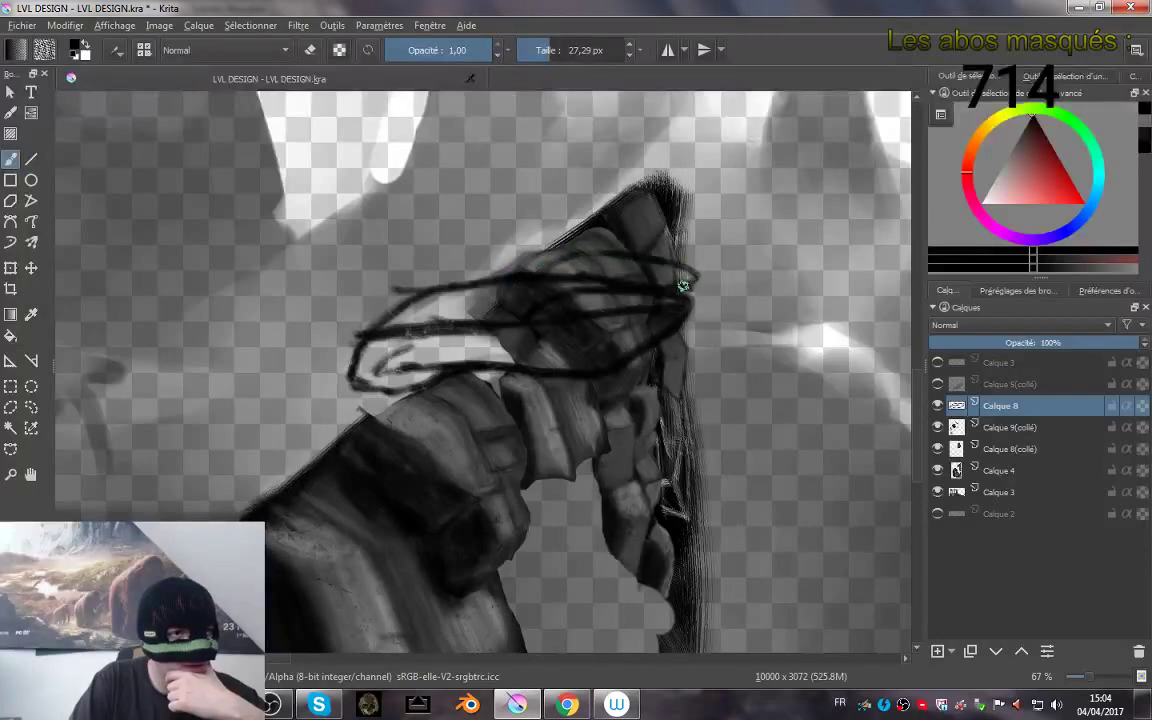
- Pick a 50 px eraser preset from the demo brush set and erase the stray sketch lines inside the slab outline
right_click(636, 338)
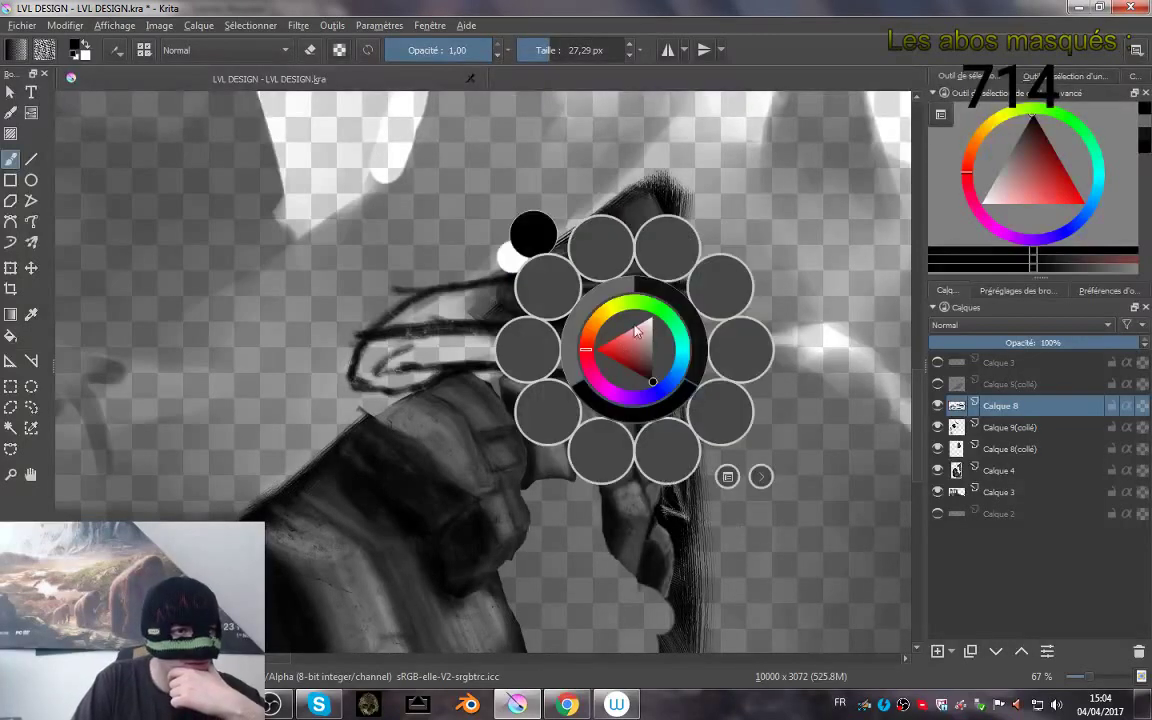
click(729, 478)
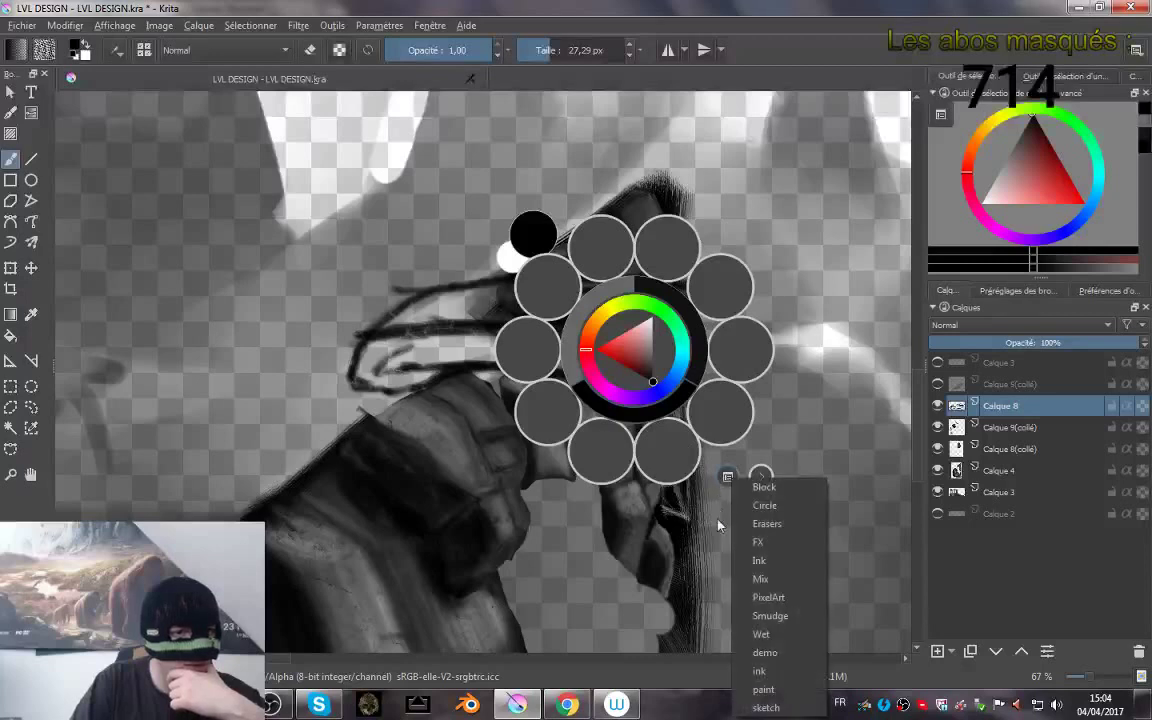
click(765, 652)
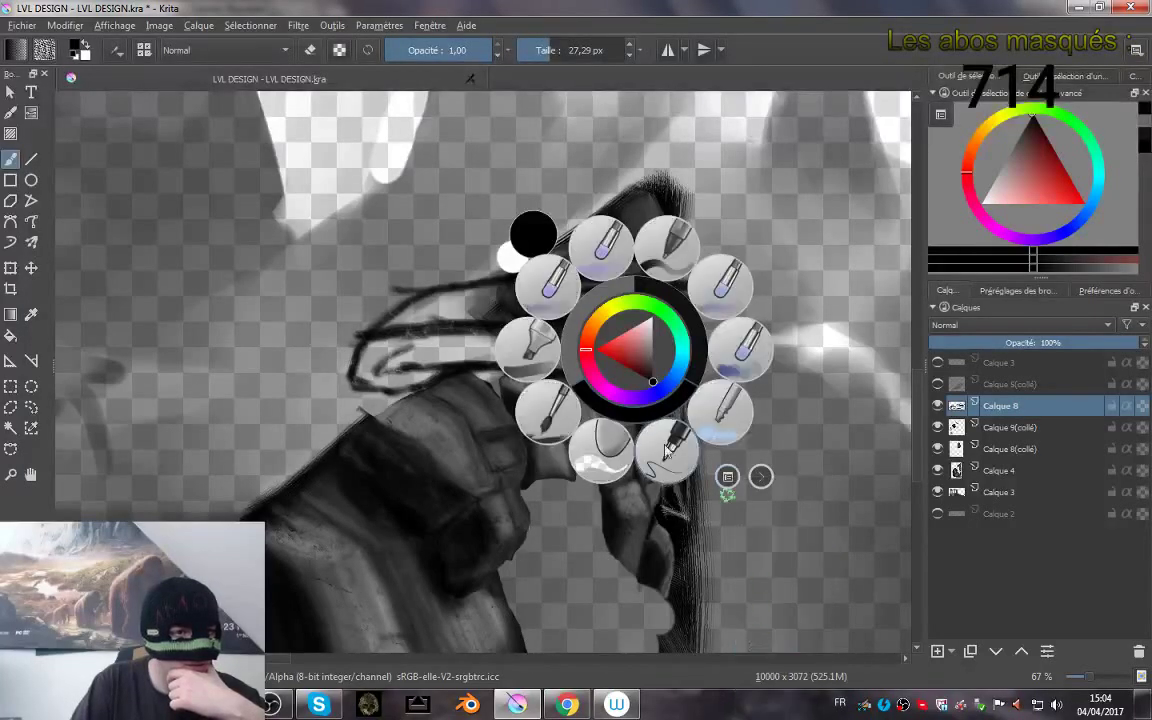
click(549, 405)
mouse_move(666, 296)
mouse_down()
mouse_move(681, 303)
mouse_move(673, 310)
mouse_move(614, 276)
mouse_move(575, 276)
mouse_move(585, 292)
mouse_move(562, 296)
mouse_move(571, 303)
mouse_up()
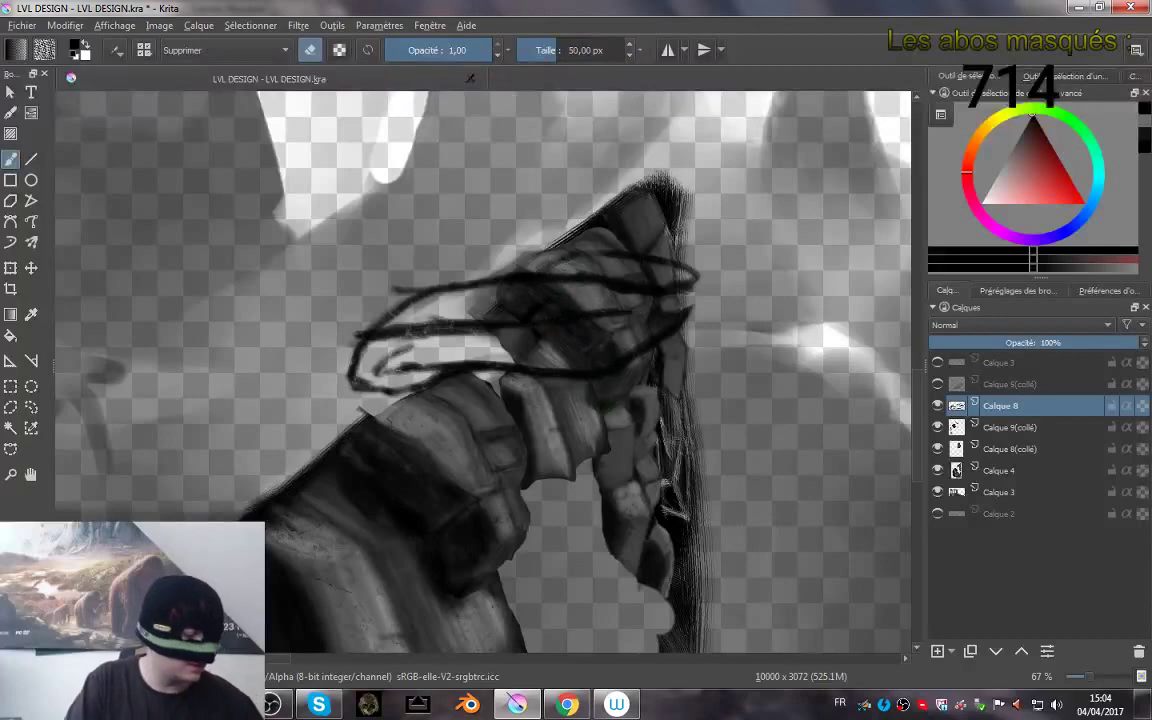
mouse_move(593, 372)
mouse_down()
mouse_move(617, 275)
mouse_move(566, 296)
mouse_move(500, 288)
mouse_move(562, 314)
mouse_move(530, 285)
mouse_move(594, 263)
mouse_move(555, 298)
mouse_move(465, 245)
mouse_move(515, 270)
mouse_up()
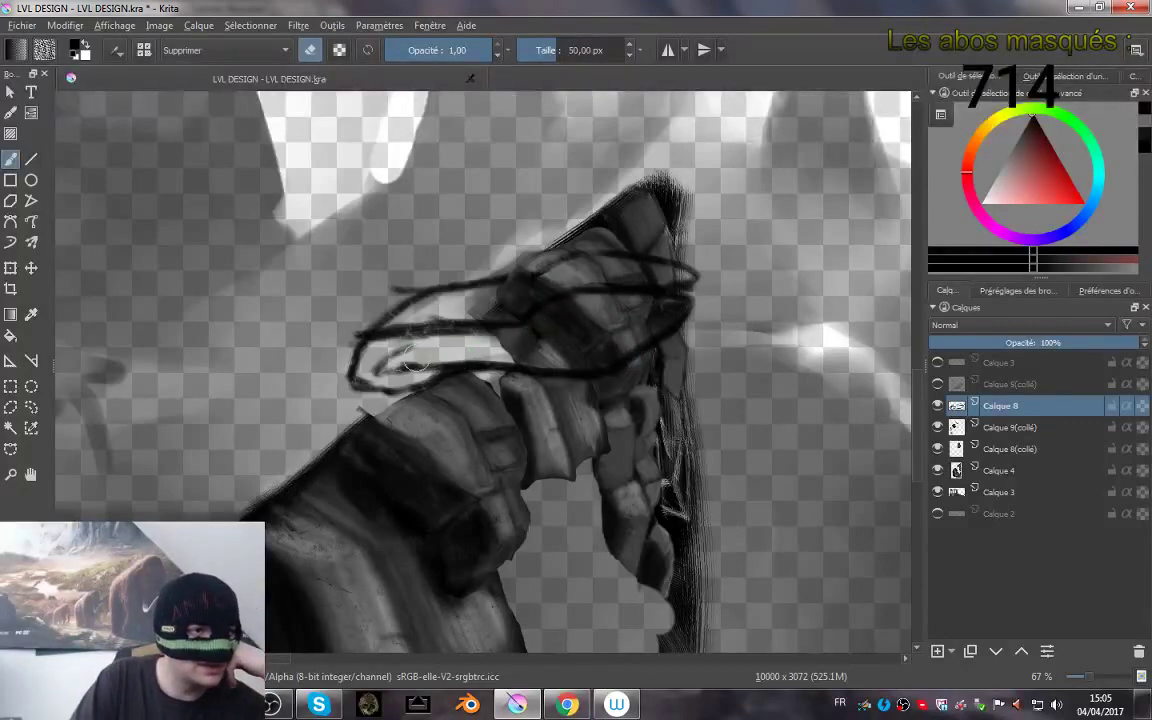
drag(400, 353, 391, 358)
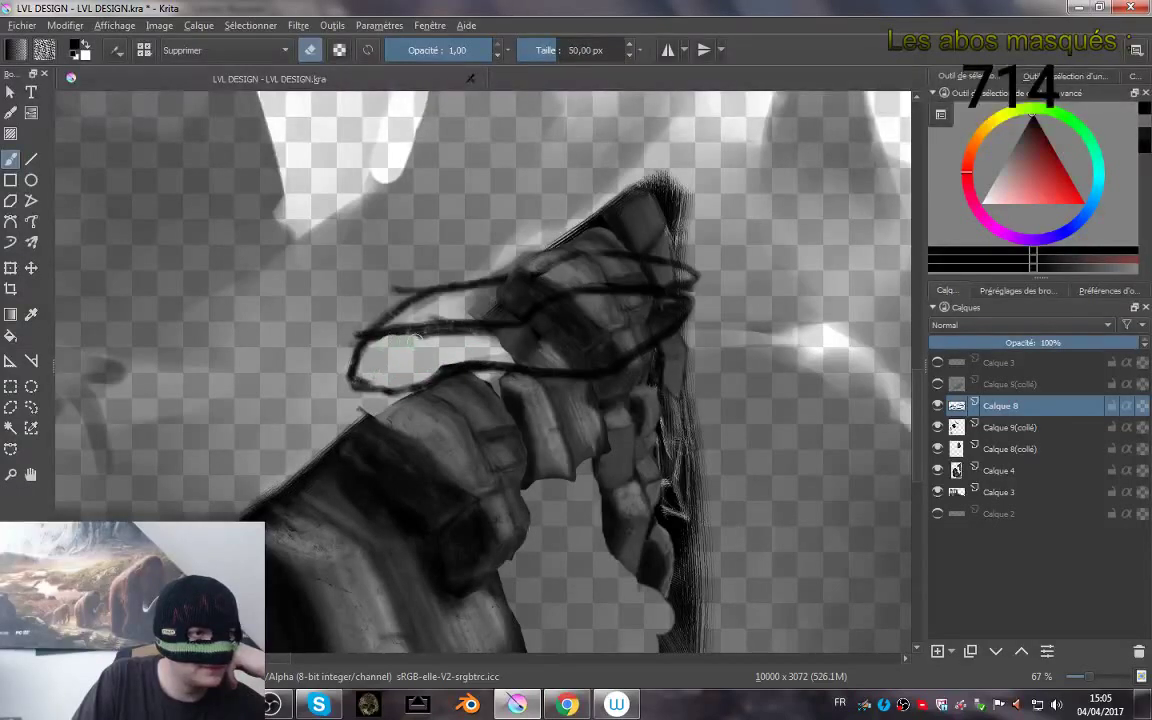
drag(482, 337, 507, 338)
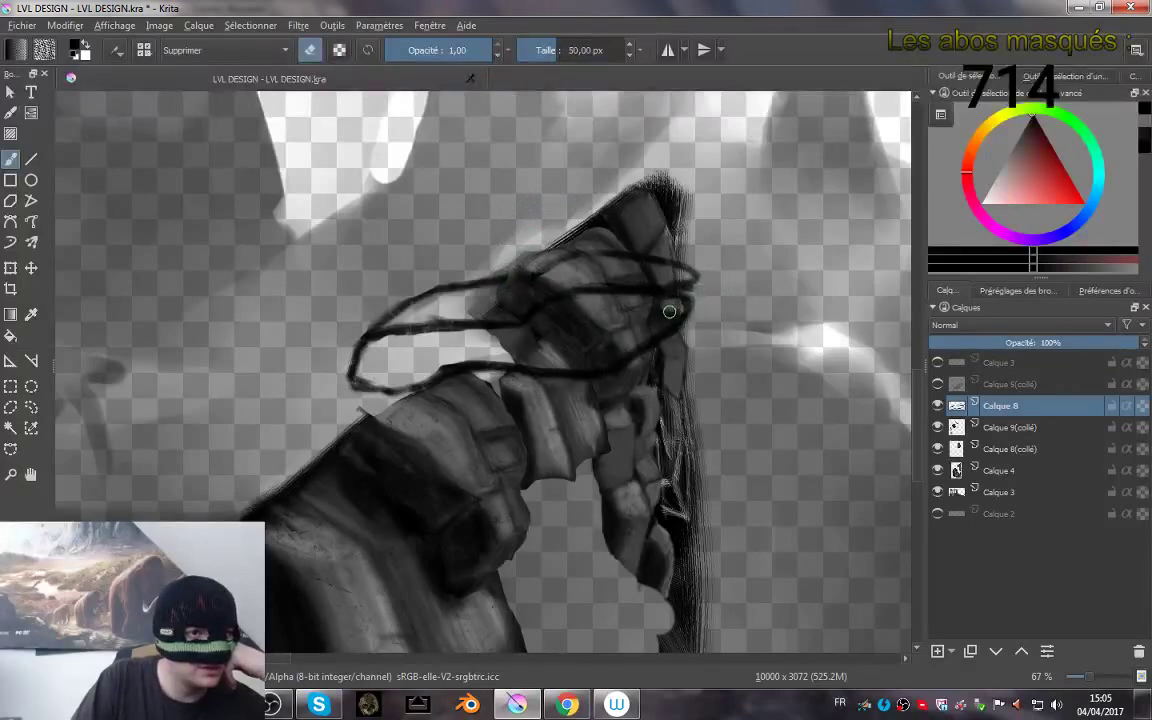
- Choose a paintbrush preset, enlarge it to 92.85 px, sample a medium gray and fill the slab's lower face
right_click(693, 408)
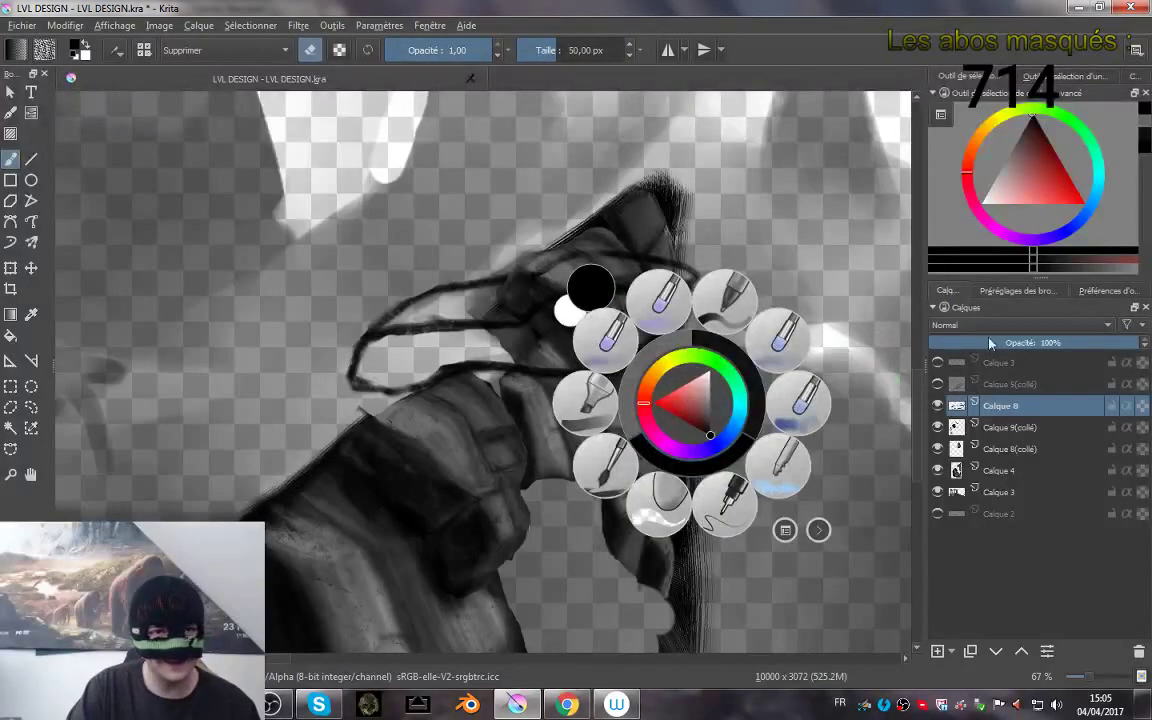
click(1016, 291)
click(975, 452)
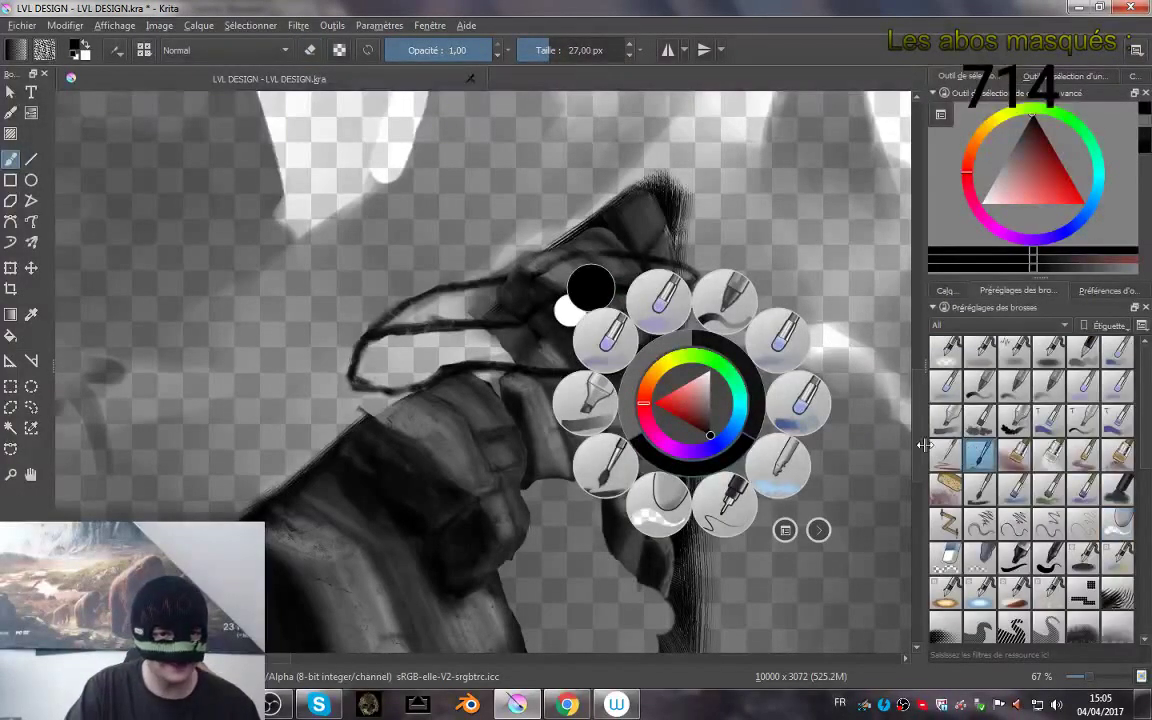
click(846, 486)
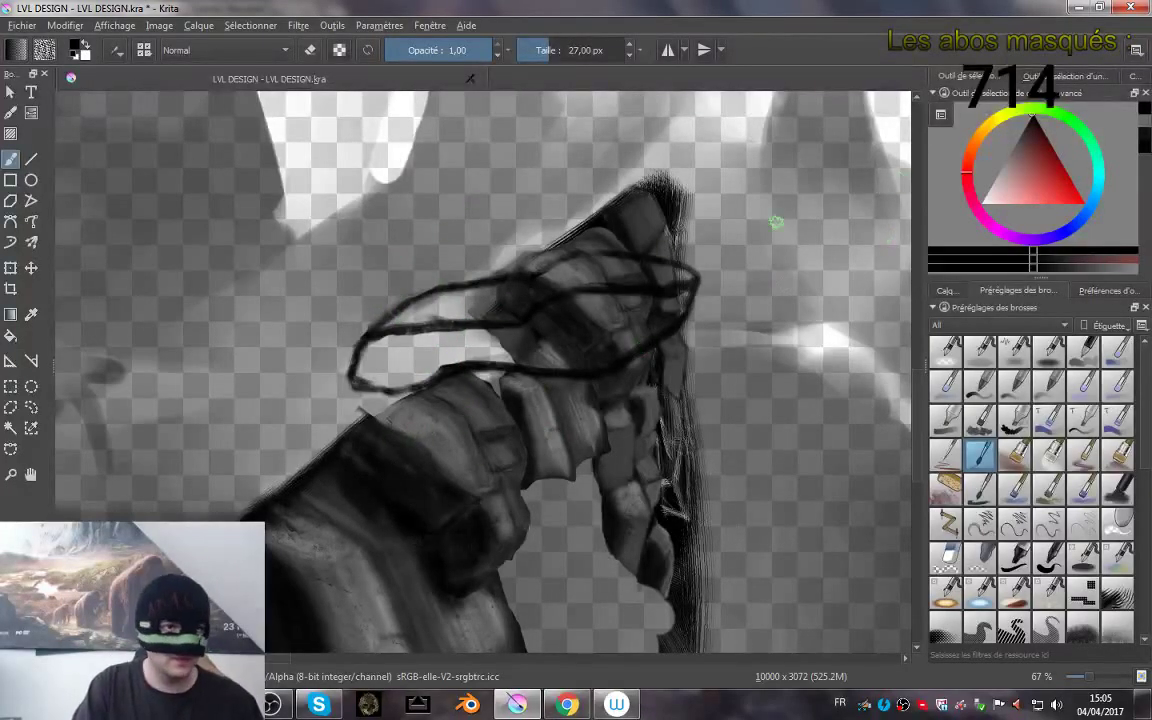
drag(421, 341, 447, 341)
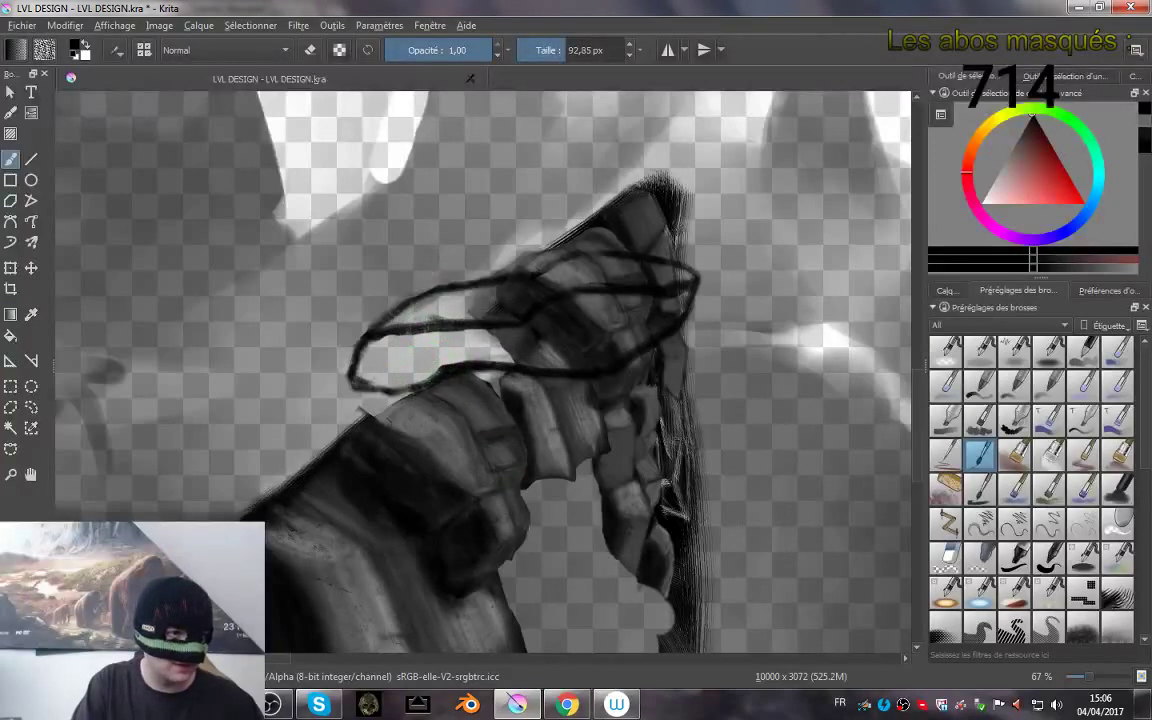
ctrl+click(409, 404)
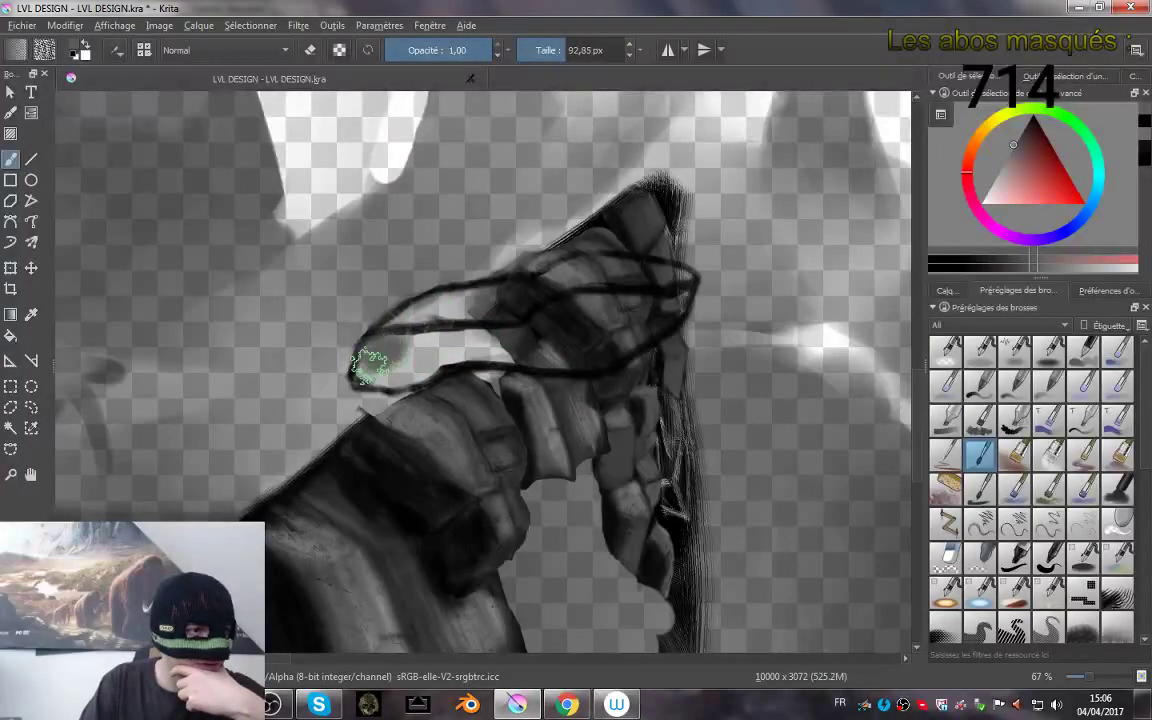
mouse_move(378, 378)
mouse_down()
mouse_move(431, 361)
mouse_move(388, 354)
mouse_move(403, 346)
mouse_move(530, 344)
mouse_move(572, 310)
mouse_move(678, 304)
mouse_move(597, 337)
mouse_move(654, 319)
mouse_move(610, 343)
mouse_move(568, 343)
mouse_move(570, 331)
mouse_move(584, 353)
mouse_move(464, 354)
mouse_move(486, 358)
mouse_move(522, 355)
mouse_move(455, 347)
mouse_move(490, 337)
mouse_move(370, 364)
mouse_move(408, 373)
mouse_move(378, 374)
mouse_up()
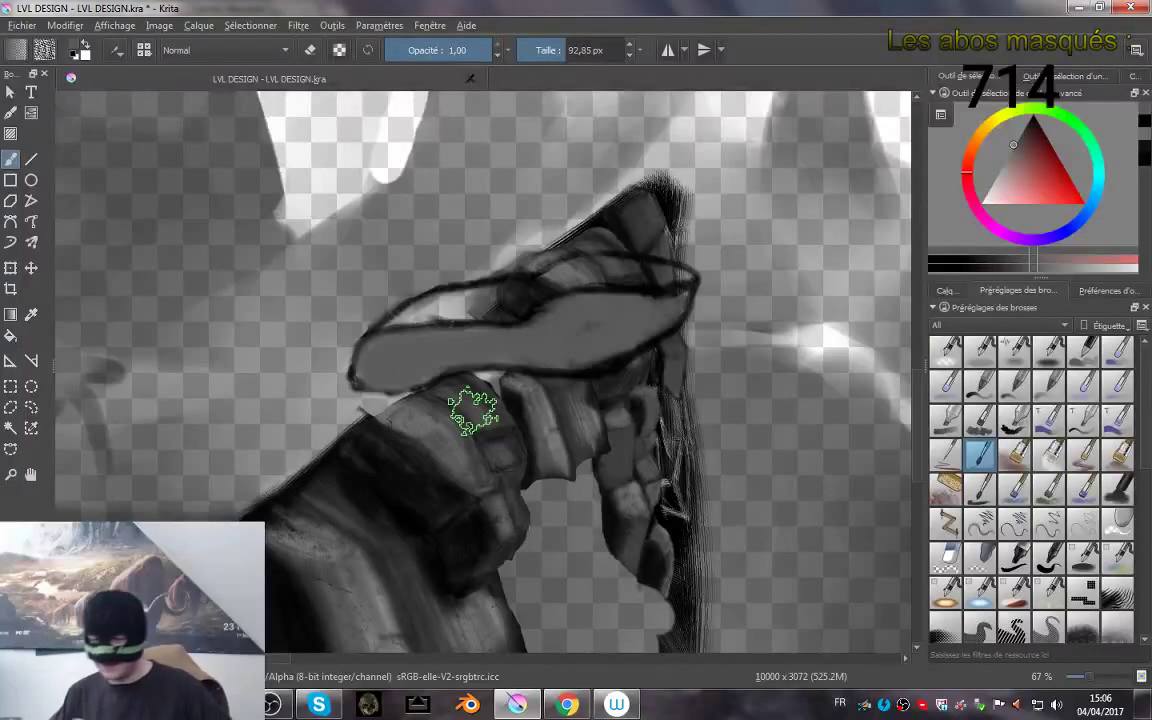
- Reduce the brush to 20.72 px and paint gray over the black sketch lines around the slab's lower face
shift+drag(399, 357, 358, 355)
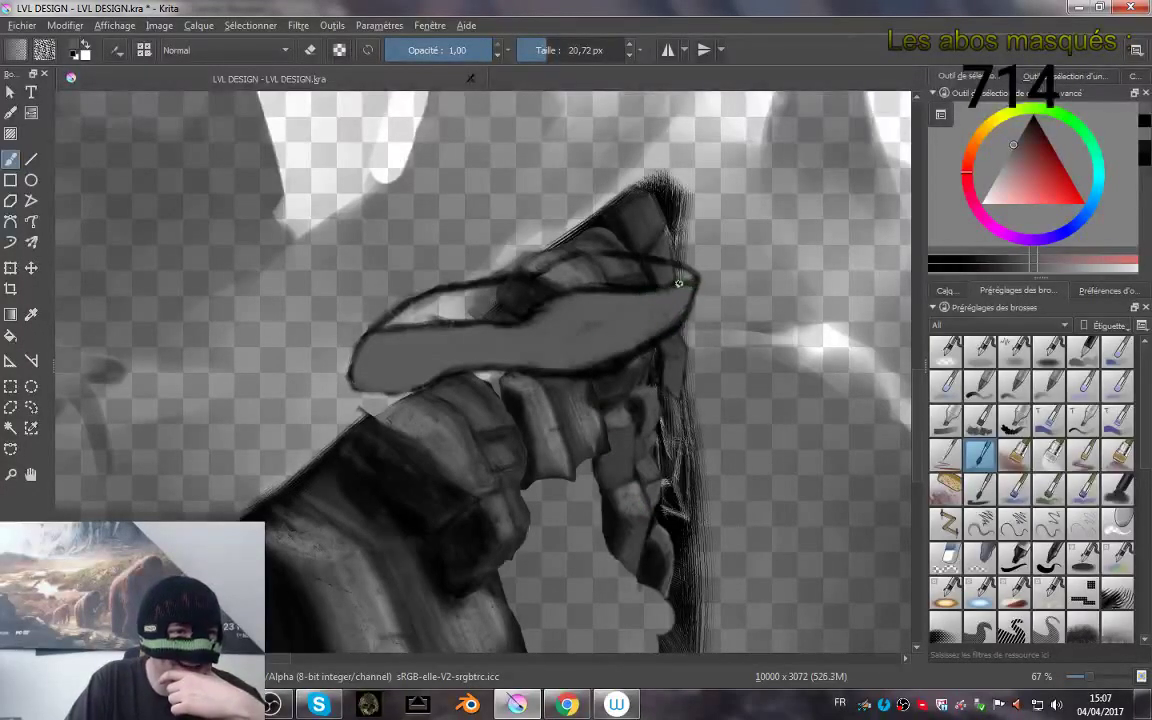
drag(675, 287, 615, 292)
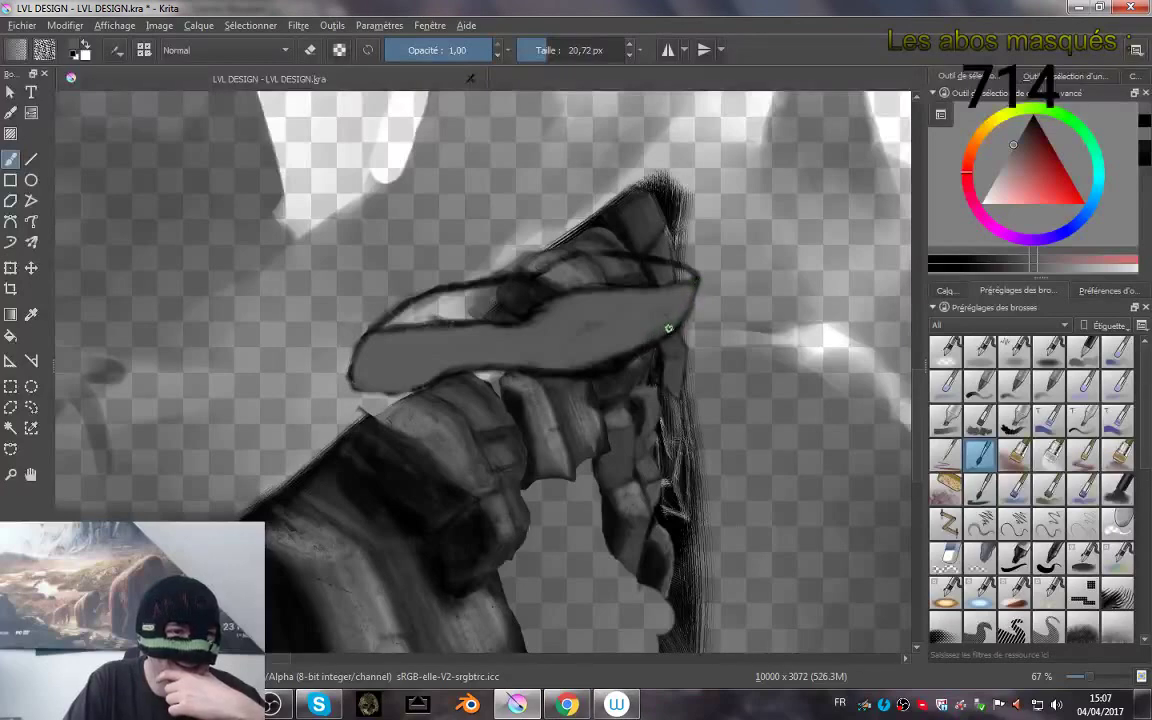
drag(669, 328, 629, 347)
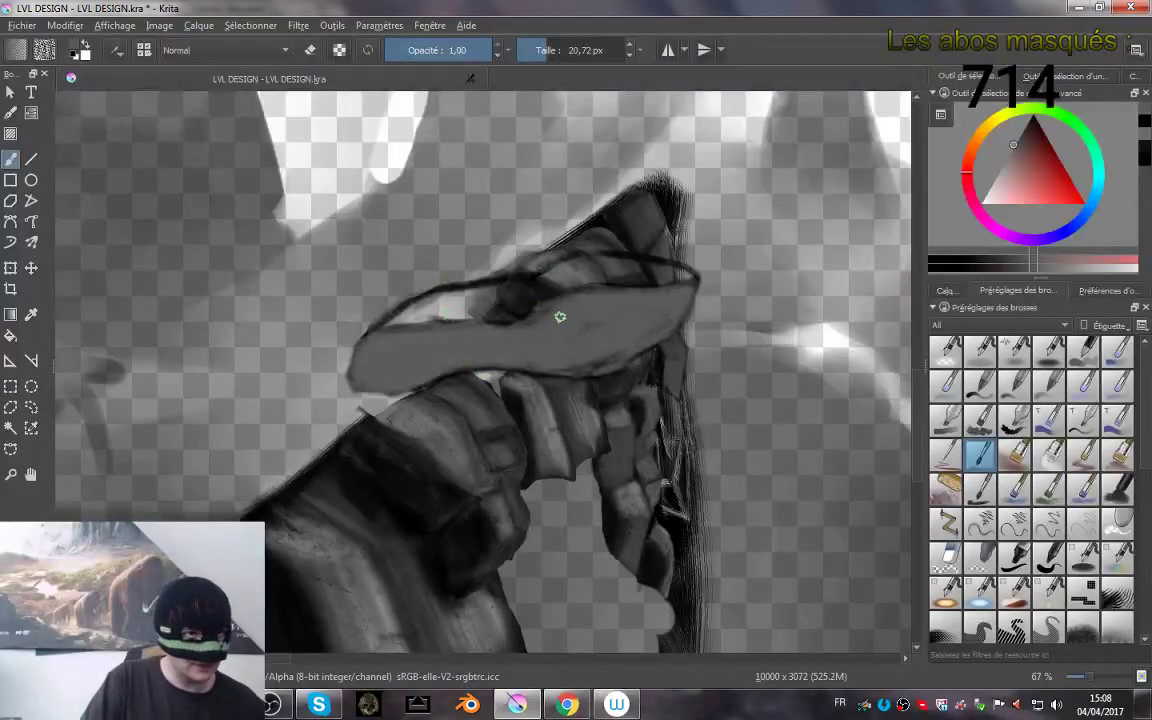
- Enlarge the brush to 77.87 px and fill the slab's top surface with the same gray
shift+drag(494, 305, 527, 305)
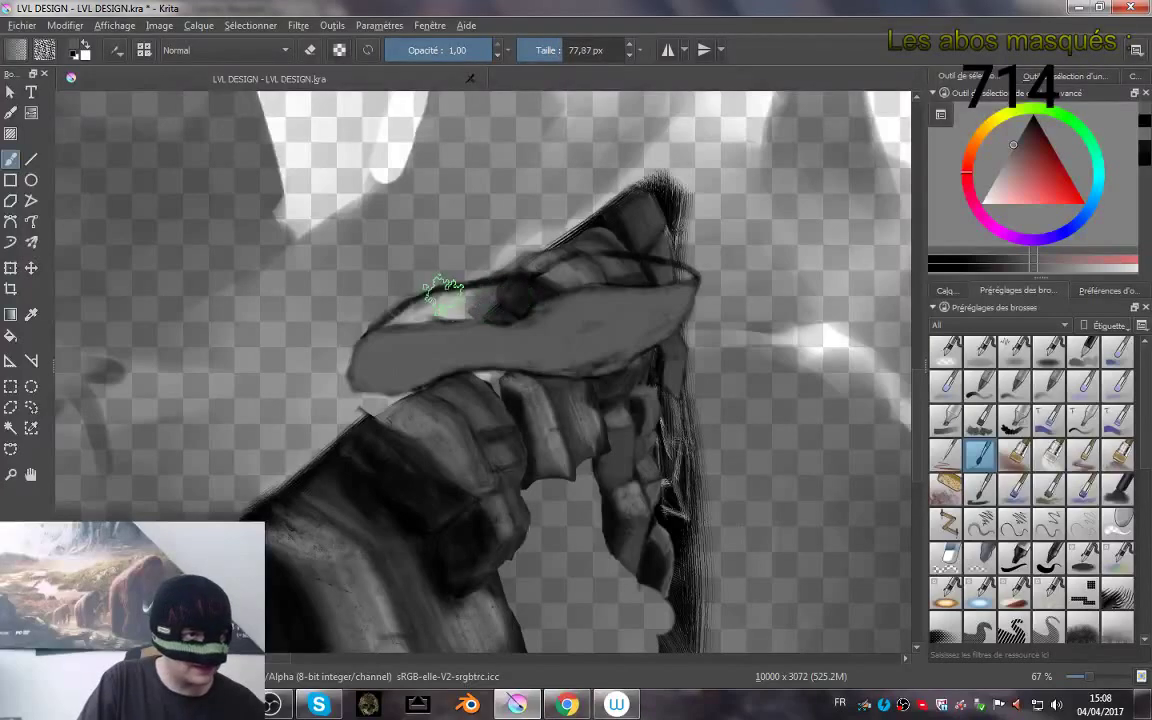
mouse_move(418, 313)
mouse_down()
mouse_move(535, 307)
mouse_move(462, 305)
mouse_move(402, 324)
mouse_move(517, 292)
mouse_move(483, 304)
mouse_move(500, 310)
mouse_move(517, 287)
mouse_move(529, 292)
mouse_move(505, 308)
mouse_move(561, 270)
mouse_move(684, 279)
mouse_move(574, 273)
mouse_move(532, 287)
mouse_move(655, 284)
mouse_move(502, 303)
mouse_move(534, 306)
mouse_move(476, 331)
mouse_move(546, 298)
mouse_move(460, 320)
mouse_move(613, 281)
mouse_move(664, 281)
mouse_move(667, 270)
mouse_move(639, 264)
mouse_move(686, 276)
mouse_move(607, 263)
mouse_move(647, 261)
mouse_move(596, 265)
mouse_move(674, 279)
mouse_move(650, 265)
mouse_move(552, 272)
mouse_move(582, 262)
mouse_move(440, 296)
mouse_move(501, 283)
mouse_move(399, 319)
mouse_move(360, 347)
mouse_move(571, 267)
mouse_move(538, 312)
mouse_move(492, 326)
mouse_move(486, 302)
mouse_move(545, 298)
mouse_move(517, 319)
mouse_move(658, 293)
mouse_move(586, 368)
mouse_move(455, 339)
mouse_move(663, 303)
mouse_move(623, 314)
mouse_up()
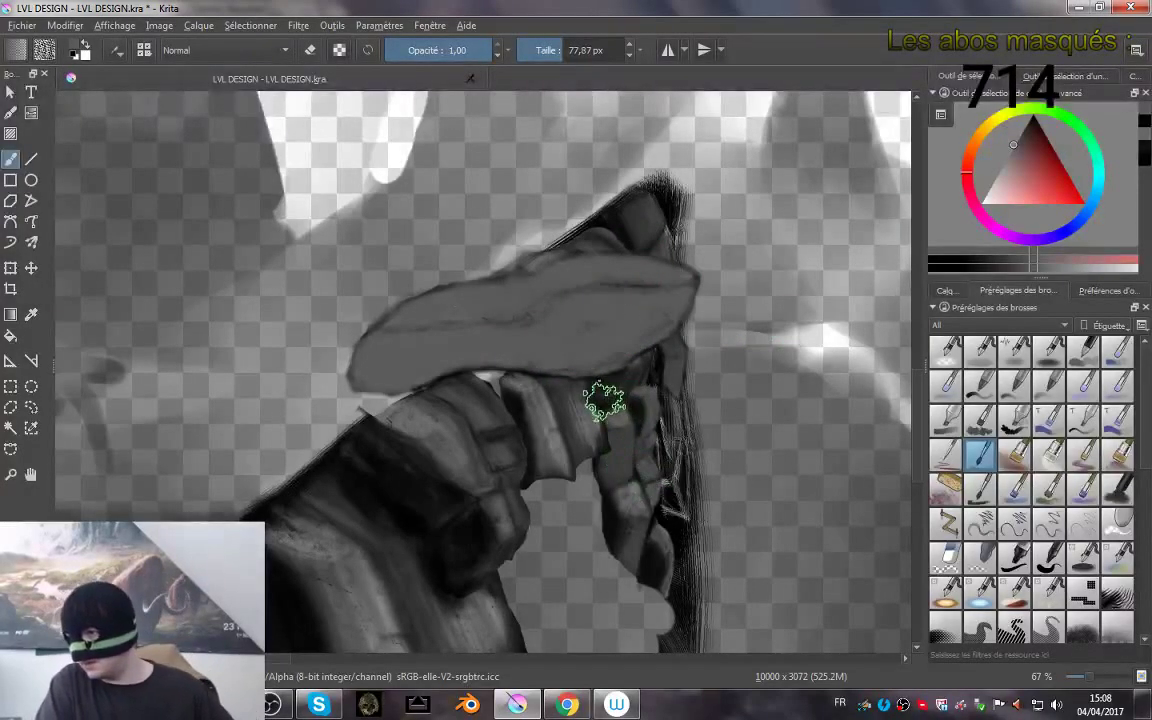
drag(598, 401, 588, 411)
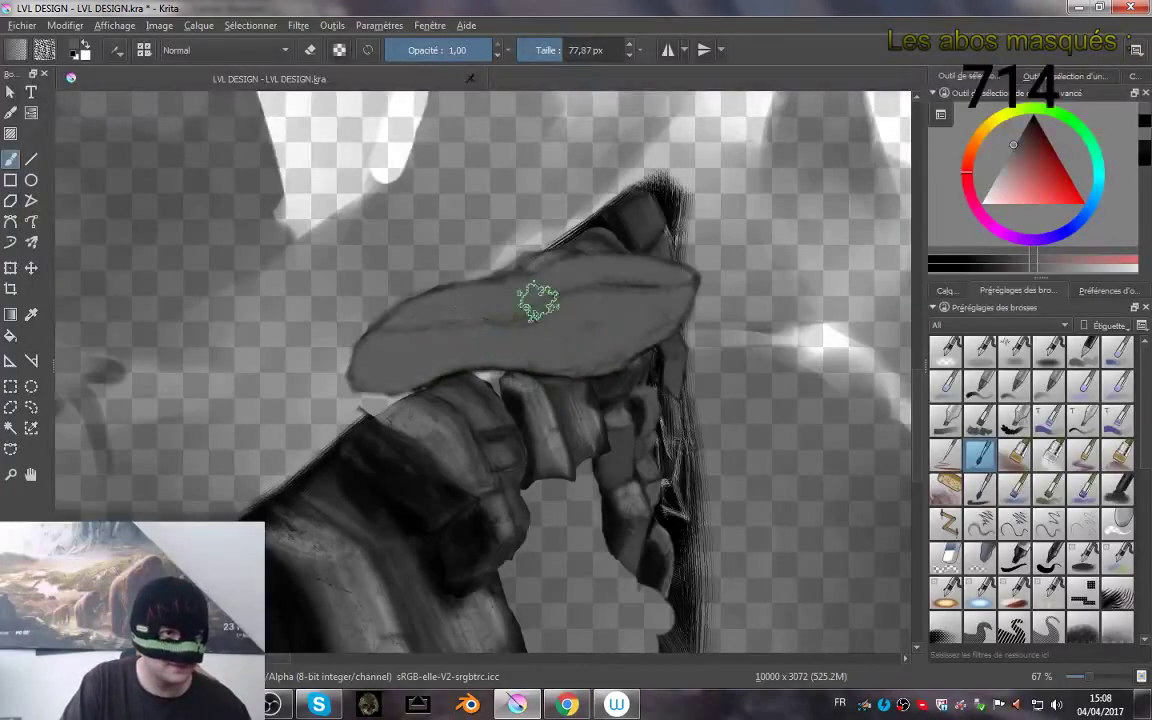
- Set the brush color to black and shade the slab's lower face, reducing the brush to 24.36 px for finer dark texture
click(1035, 113)
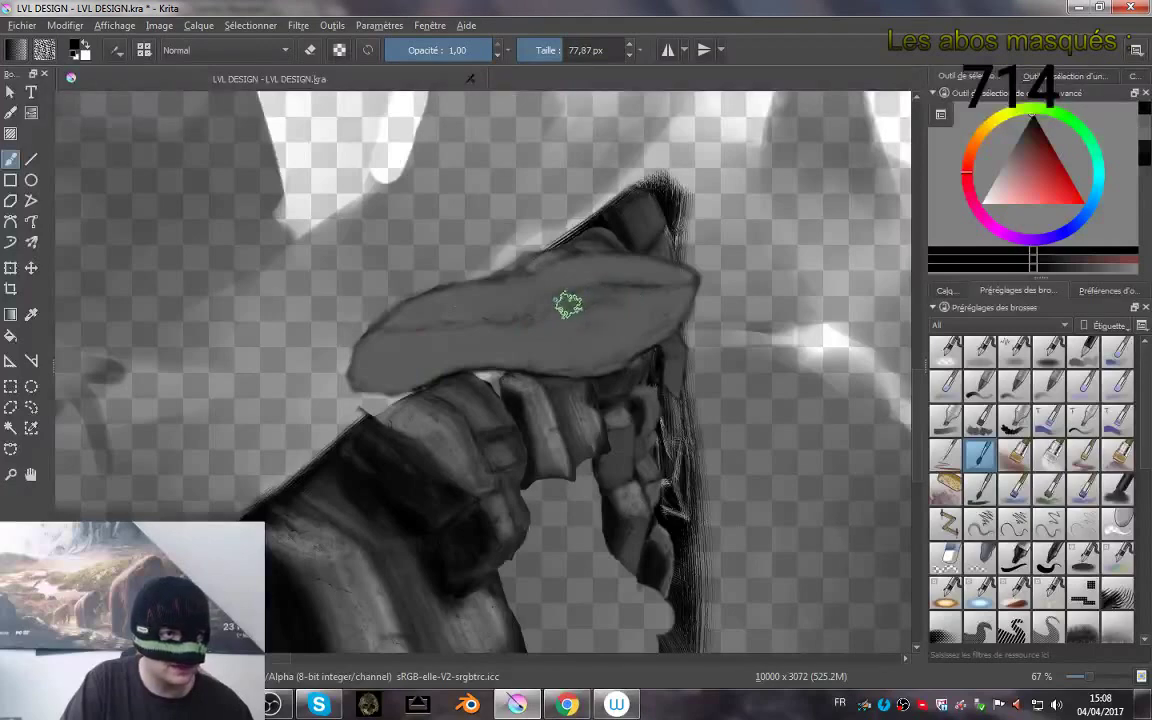
mouse_move(597, 298)
mouse_down()
mouse_move(670, 304)
mouse_move(624, 327)
mouse_move(688, 280)
mouse_move(644, 333)
mouse_move(606, 358)
mouse_move(651, 301)
mouse_move(577, 357)
mouse_up()
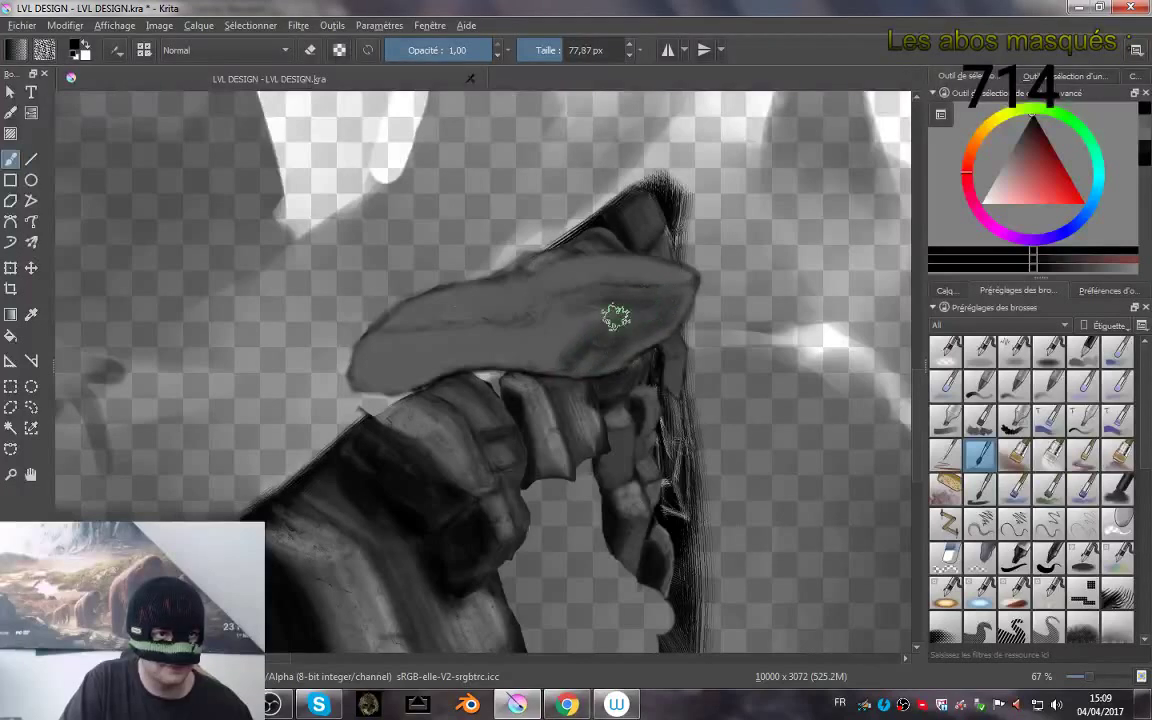
mouse_move(615, 317)
mouse_down()
mouse_move(533, 324)
mouse_move(557, 302)
mouse_move(520, 329)
mouse_move(380, 346)
mouse_move(549, 313)
mouse_move(480, 345)
mouse_move(553, 328)
mouse_move(579, 340)
mouse_move(562, 356)
mouse_move(598, 363)
mouse_up()
drag(491, 354, 463, 365)
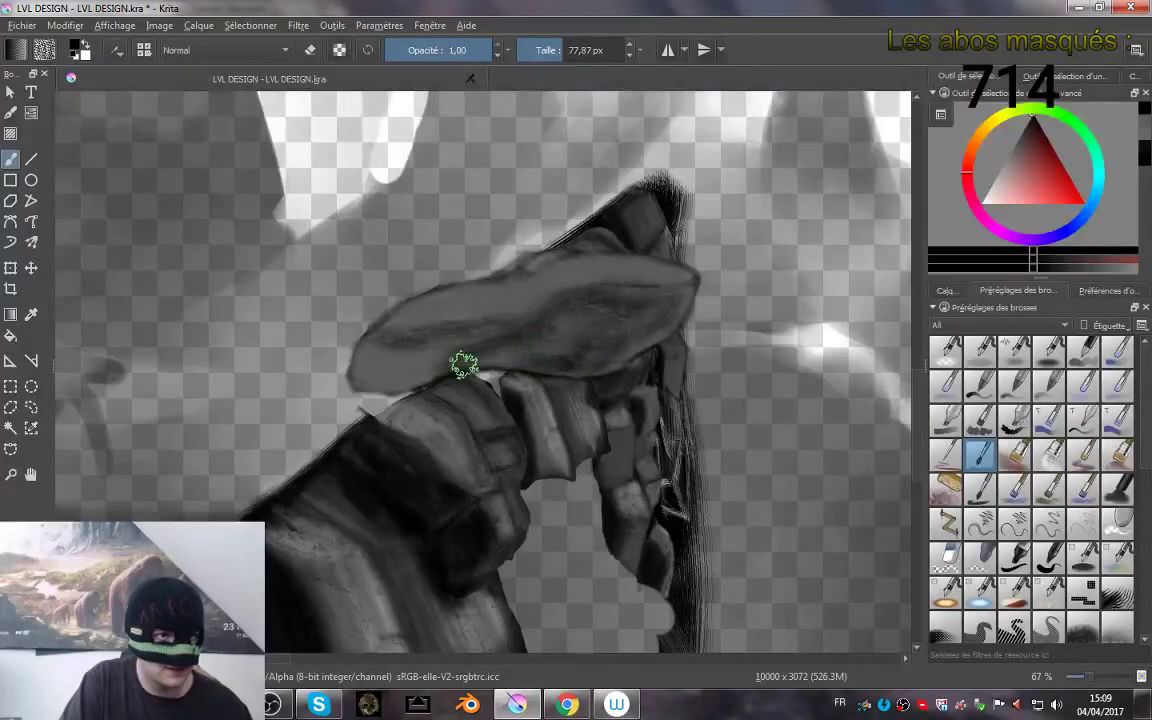
mouse_move(585, 341)
mouse_down()
mouse_move(590, 302)
mouse_move(541, 340)
mouse_move(395, 376)
mouse_move(393, 344)
mouse_move(365, 368)
mouse_move(378, 352)
mouse_move(370, 370)
mouse_move(385, 357)
mouse_move(397, 380)
mouse_move(422, 374)
mouse_move(412, 374)
mouse_move(417, 347)
mouse_move(471, 344)
mouse_move(403, 352)
mouse_move(503, 328)
mouse_move(412, 358)
mouse_move(588, 329)
mouse_move(548, 313)
mouse_move(638, 297)
mouse_move(602, 254)
mouse_move(597, 325)
mouse_move(637, 300)
mouse_move(584, 304)
mouse_move(588, 293)
mouse_move(563, 315)
mouse_move(385, 342)
mouse_move(436, 344)
mouse_move(562, 325)
mouse_up()
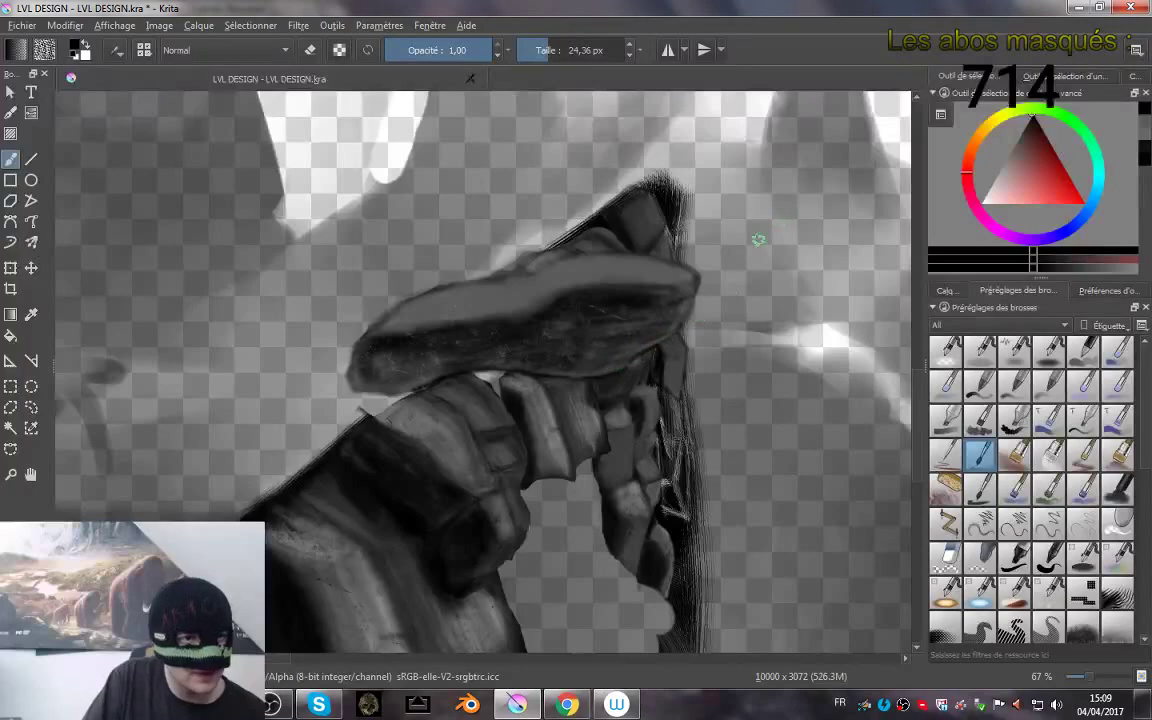
- Shade the slab's pointed right tip and the adjoining lower edge with black at a 24.36 px brush size
drag(710, 316, 692, 258)
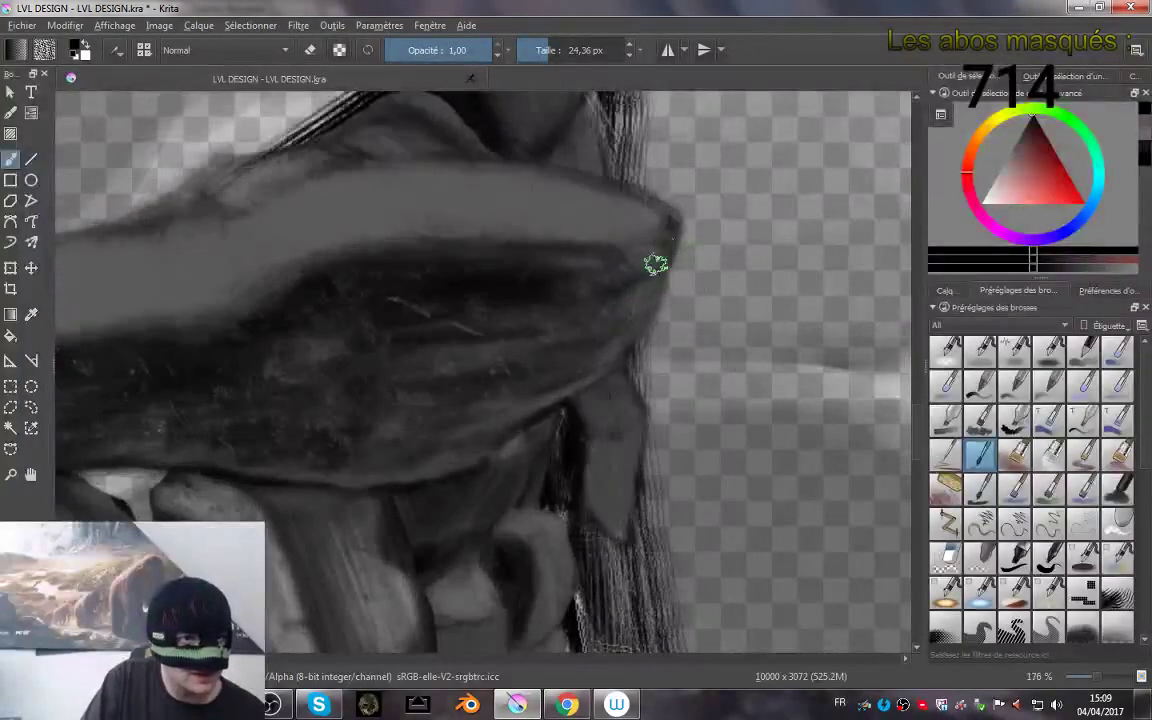
drag(640, 292, 661, 245)
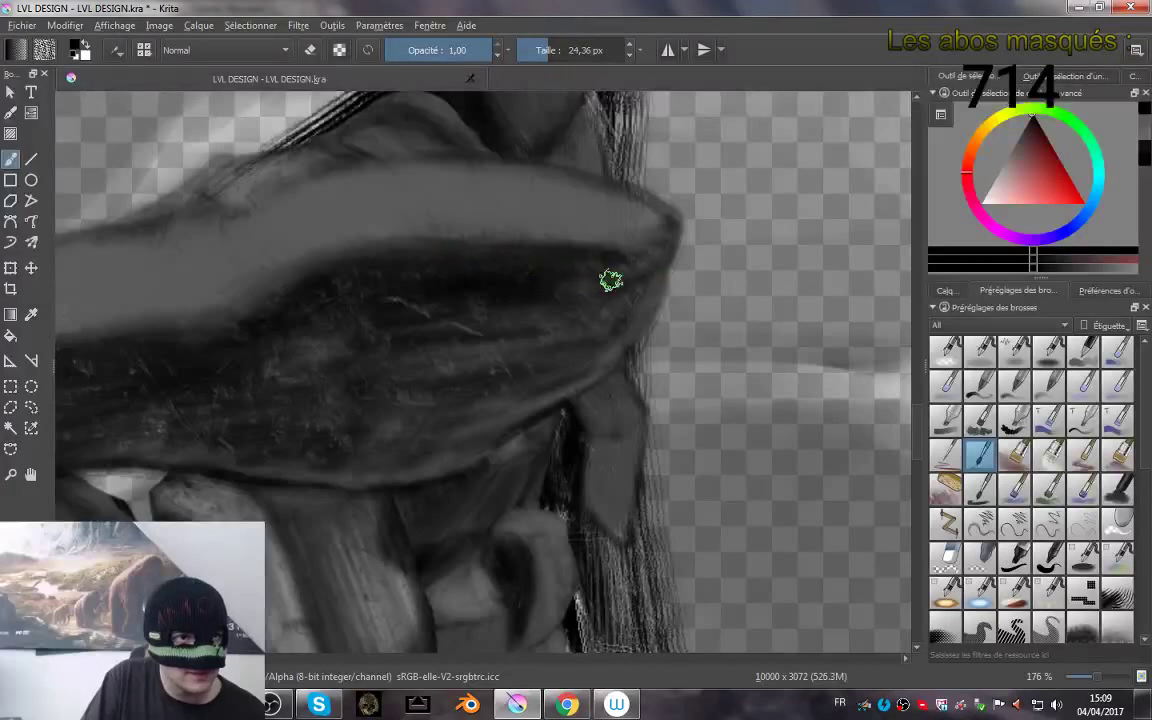
mouse_move(684, 240)
mouse_down()
mouse_move(623, 268)
mouse_move(633, 298)
mouse_up()
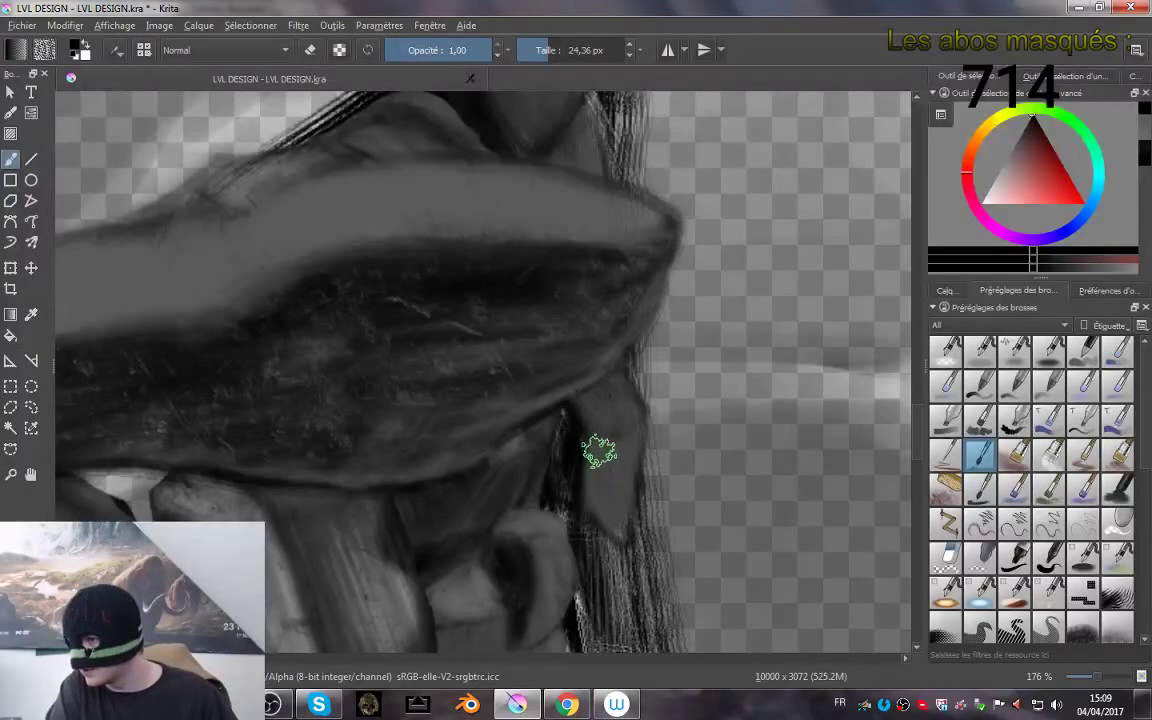
- Enlarge the brush to 67.07 px and darken the slab's lower face with black texture along its whole length
scroll(576, 481, down, 5)
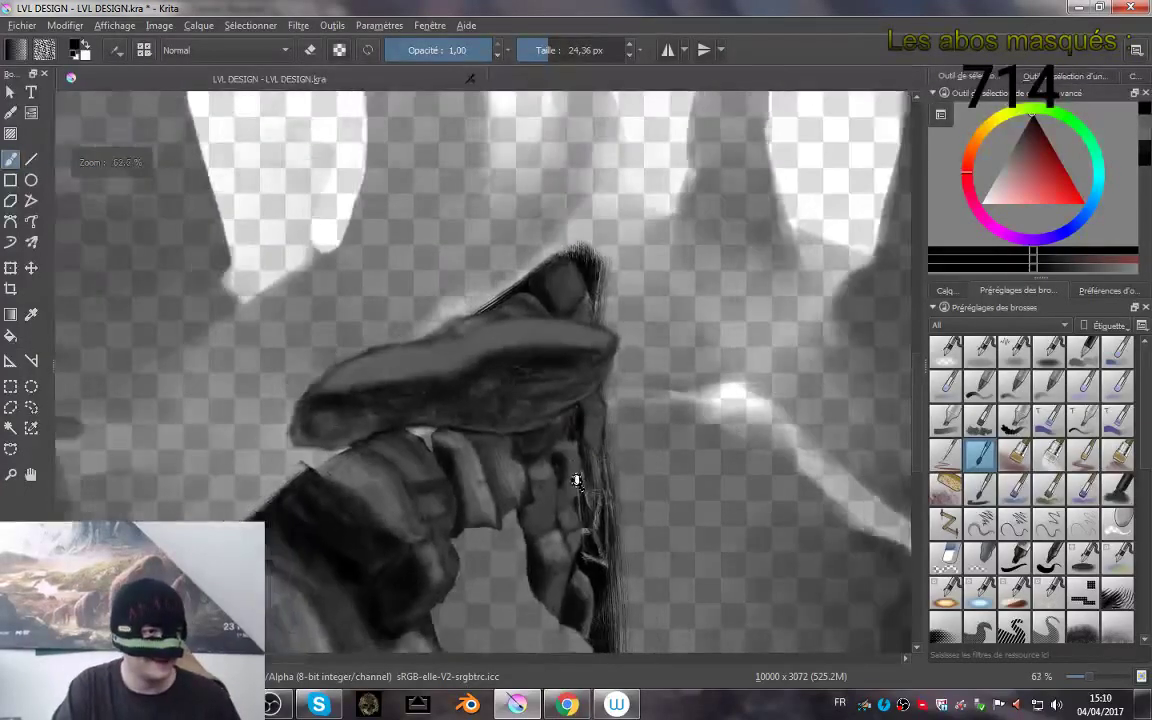
scroll(571, 476, up, 8)
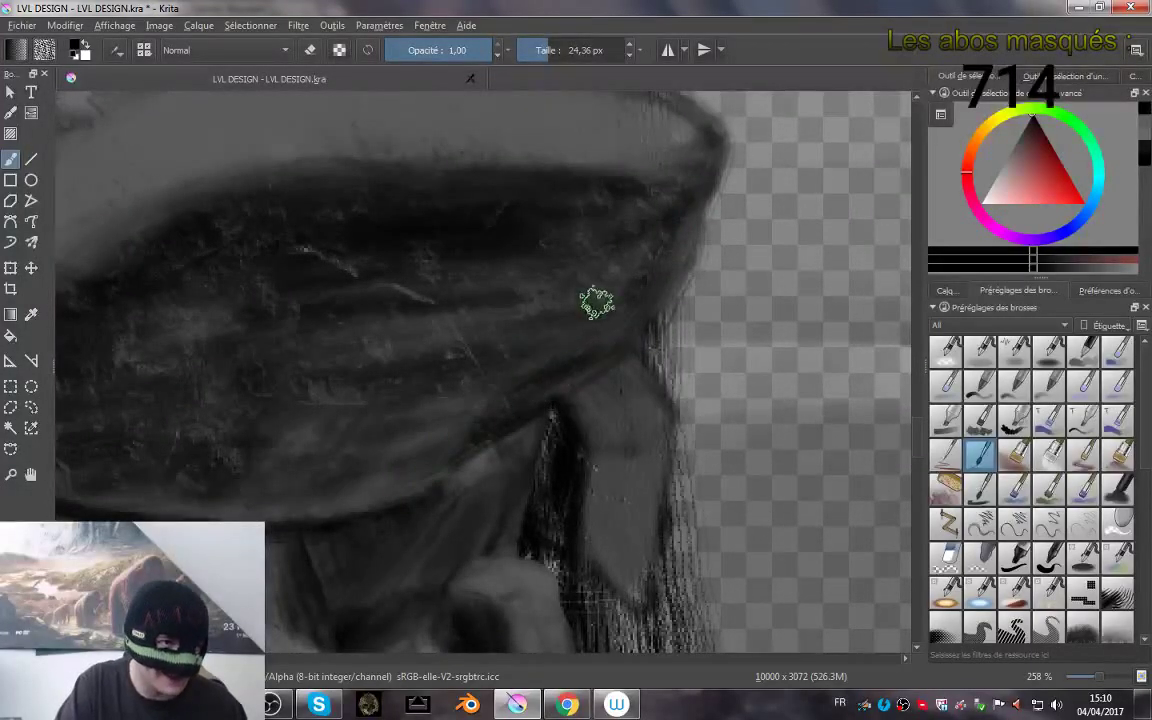
drag(468, 316, 534, 316)
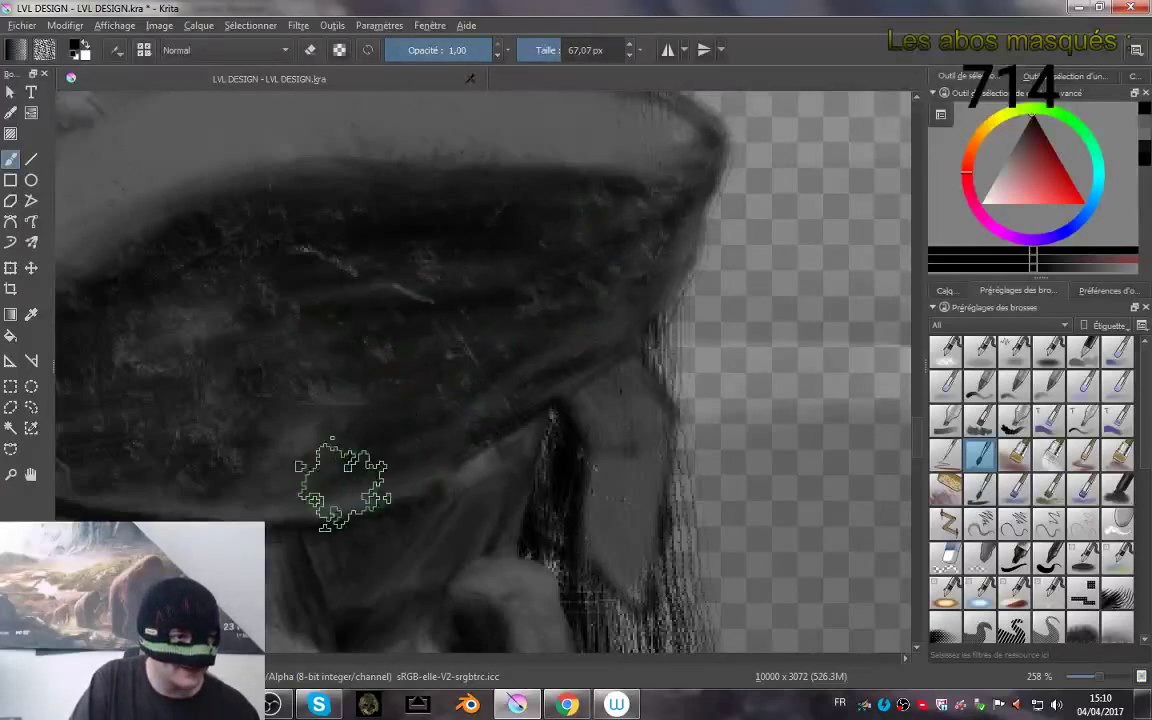
drag(328, 355, 540, 357)
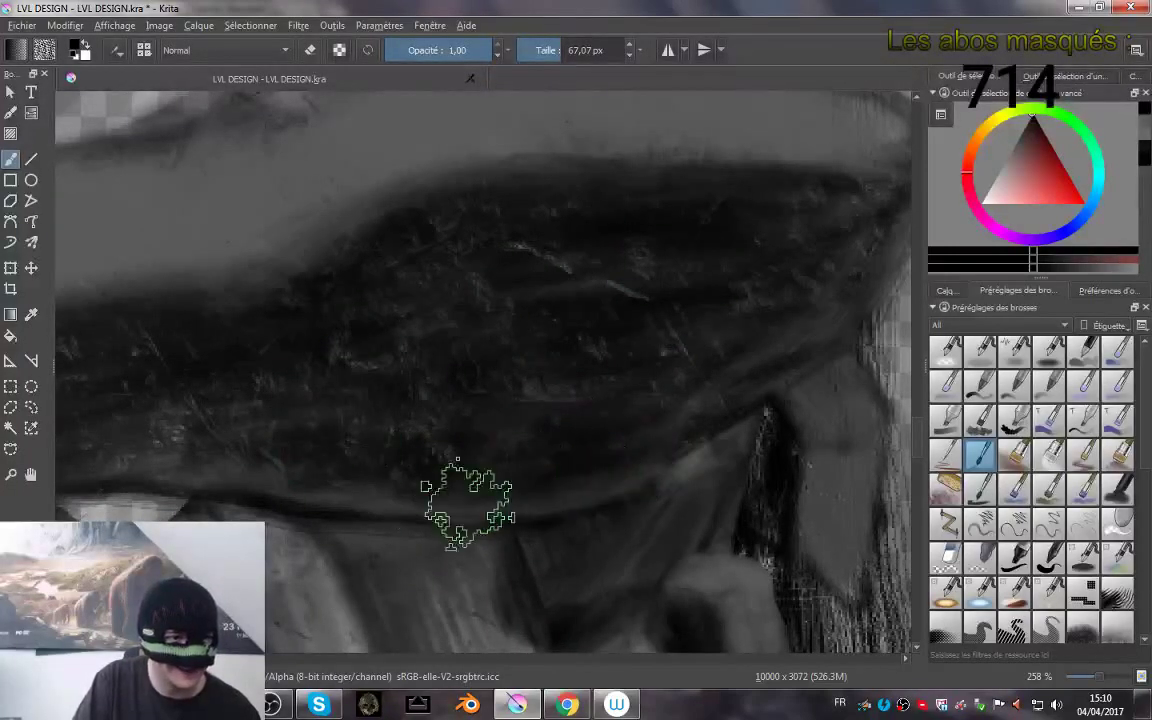
mouse_move(450, 395)
mouse_down()
mouse_move(612, 454)
mouse_move(663, 450)
mouse_move(681, 386)
mouse_up()
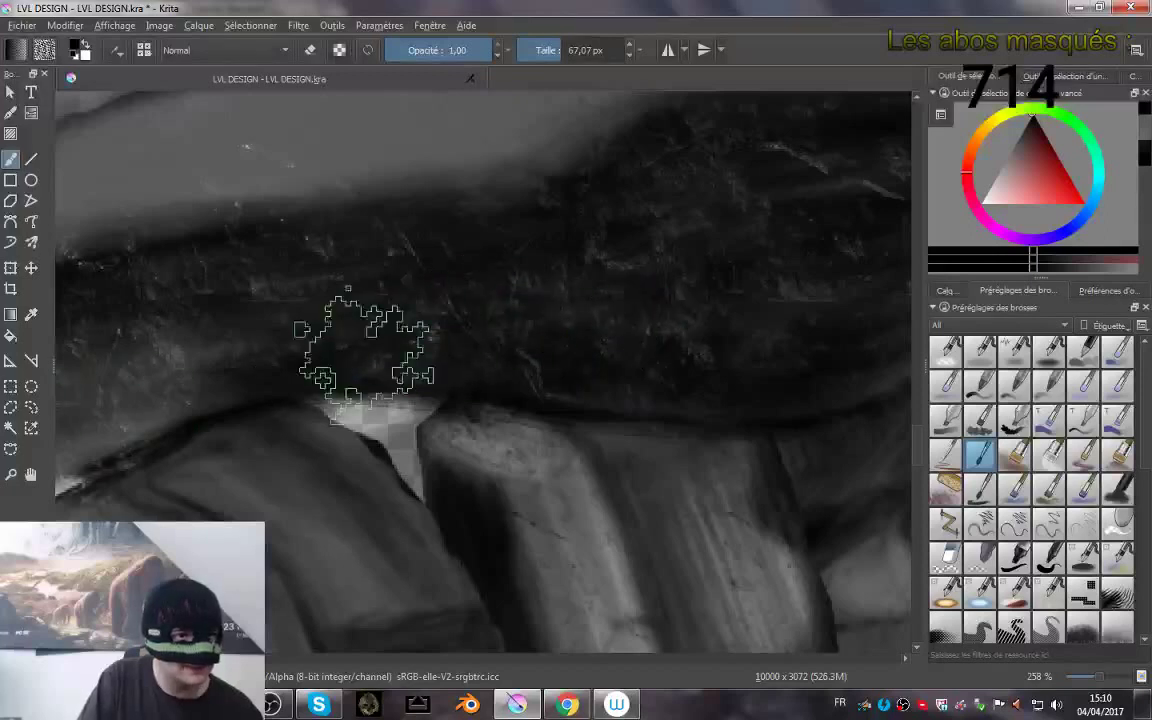
drag(364, 350, 625, 357)
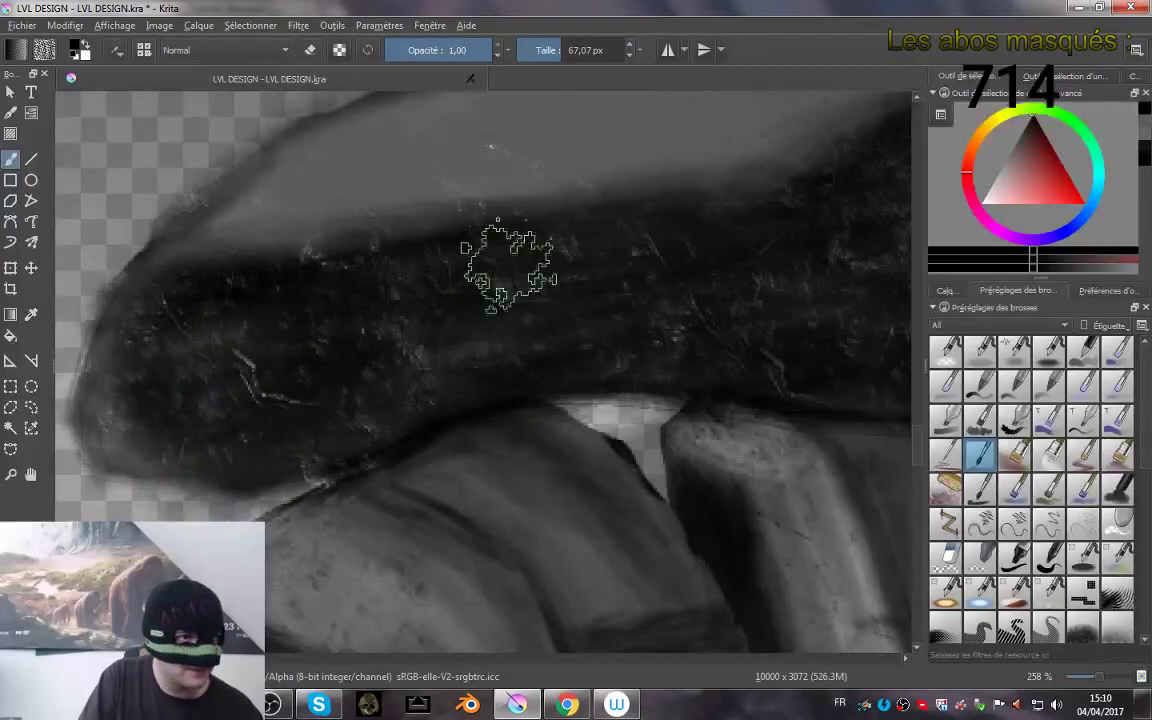
drag(728, 306, 495, 278)
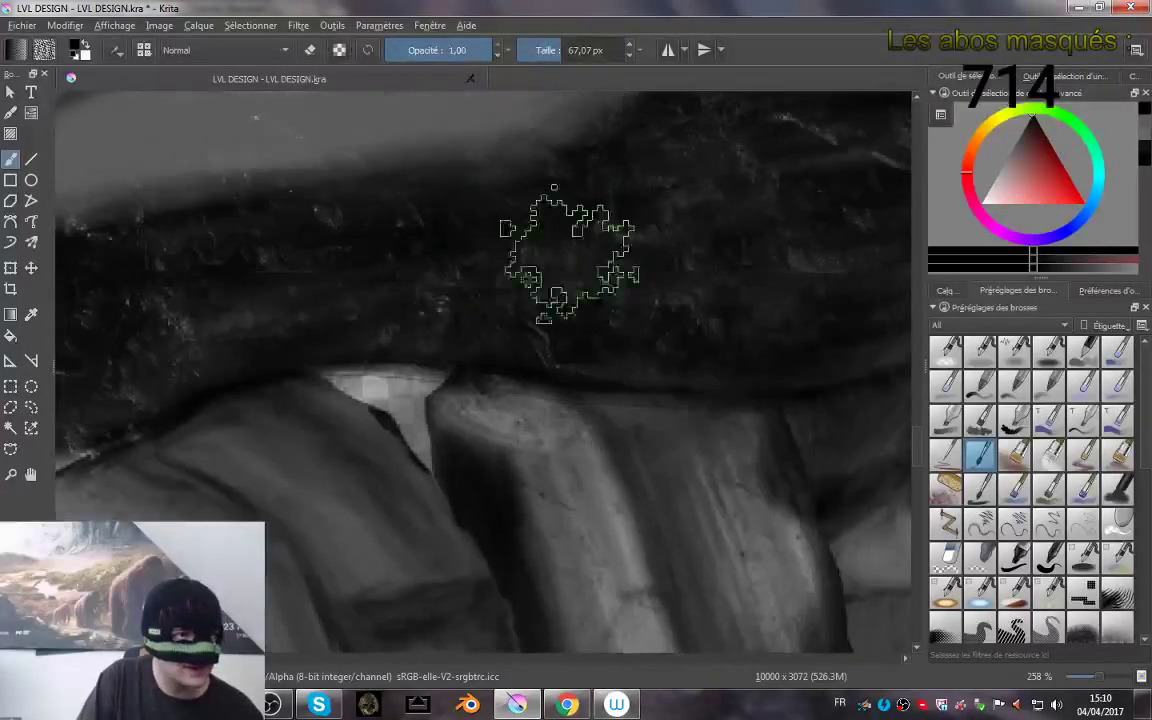
- Reduce the brush to 35.83 px and deepen the black shading on the right part of the slab's lower face
mouse_move(728, 175)
mouse_down()
mouse_move(707, 231)
mouse_move(733, 257)
mouse_move(563, 261)
mouse_up()
drag(793, 256, 633, 316)
drag(699, 290, 638, 280)
mouse_move(648, 226)
mouse_down()
mouse_move(591, 278)
mouse_move(562, 352)
mouse_up()
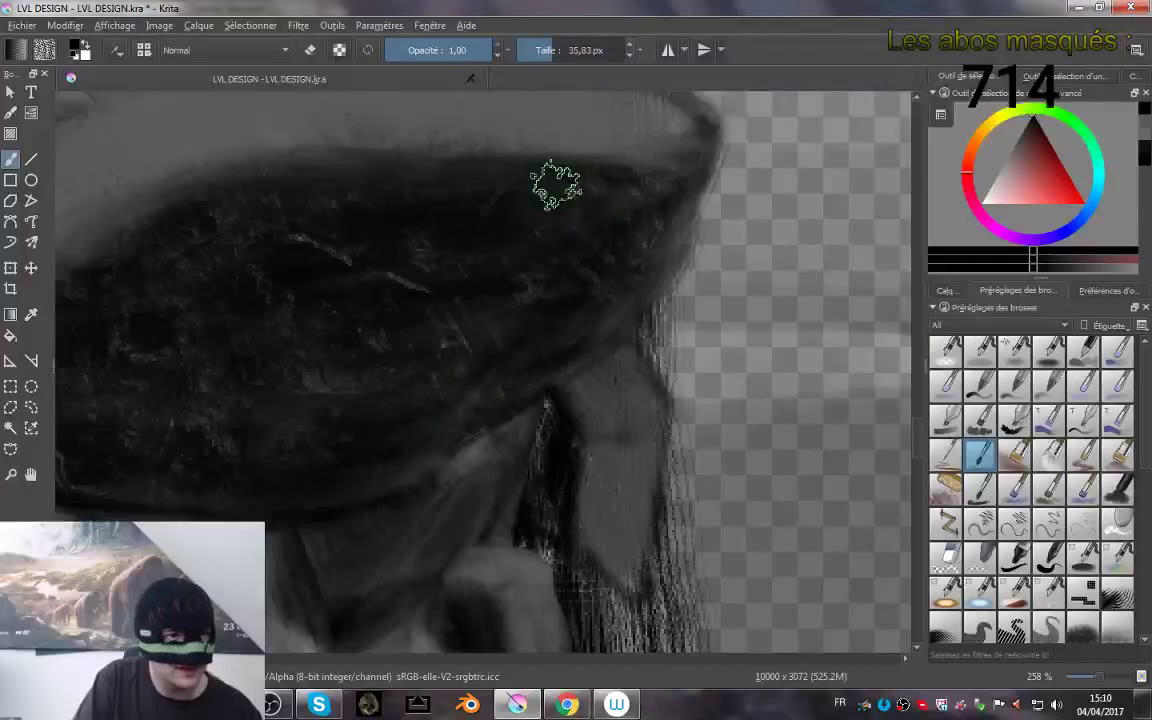
drag(504, 167, 316, 177)
mouse_move(631, 256)
mouse_down()
mouse_move(571, 409)
mouse_move(573, 463)
mouse_move(573, 396)
mouse_move(537, 350)
mouse_move(537, 316)
mouse_up()
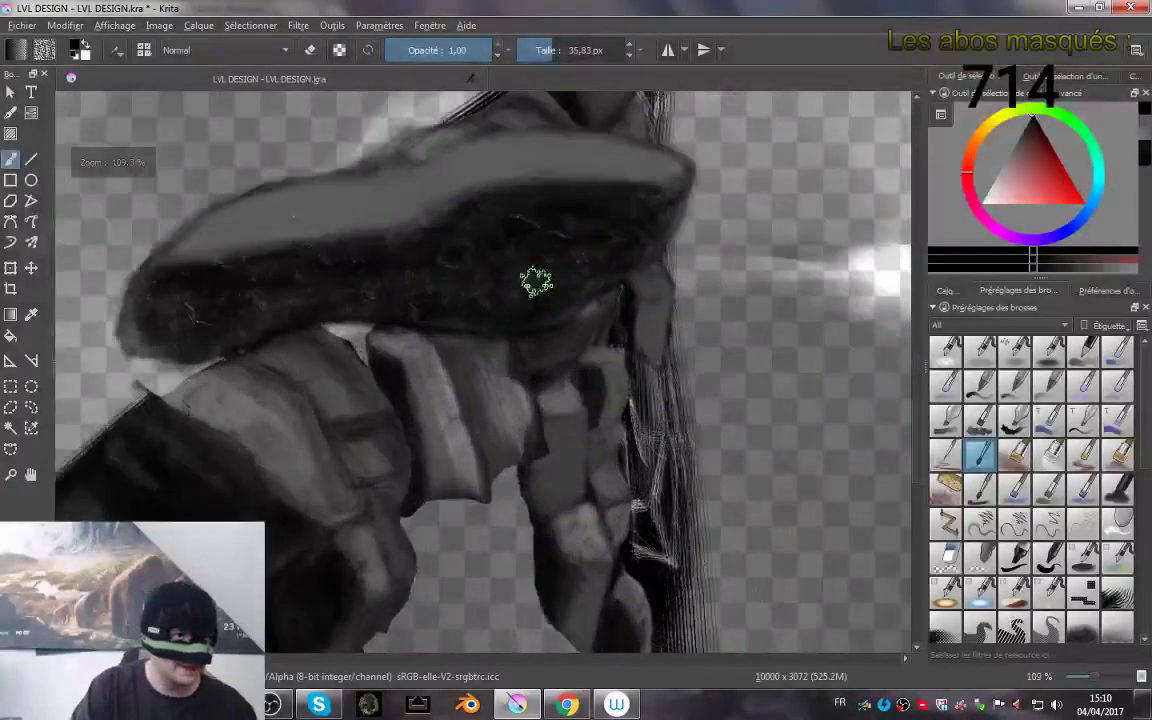
- Choose a 50 px eraser preset and erase stray paint along the slab's underside to clean its edge above the rocks
scroll(536, 283, up, 3)
right_click(473, 405)
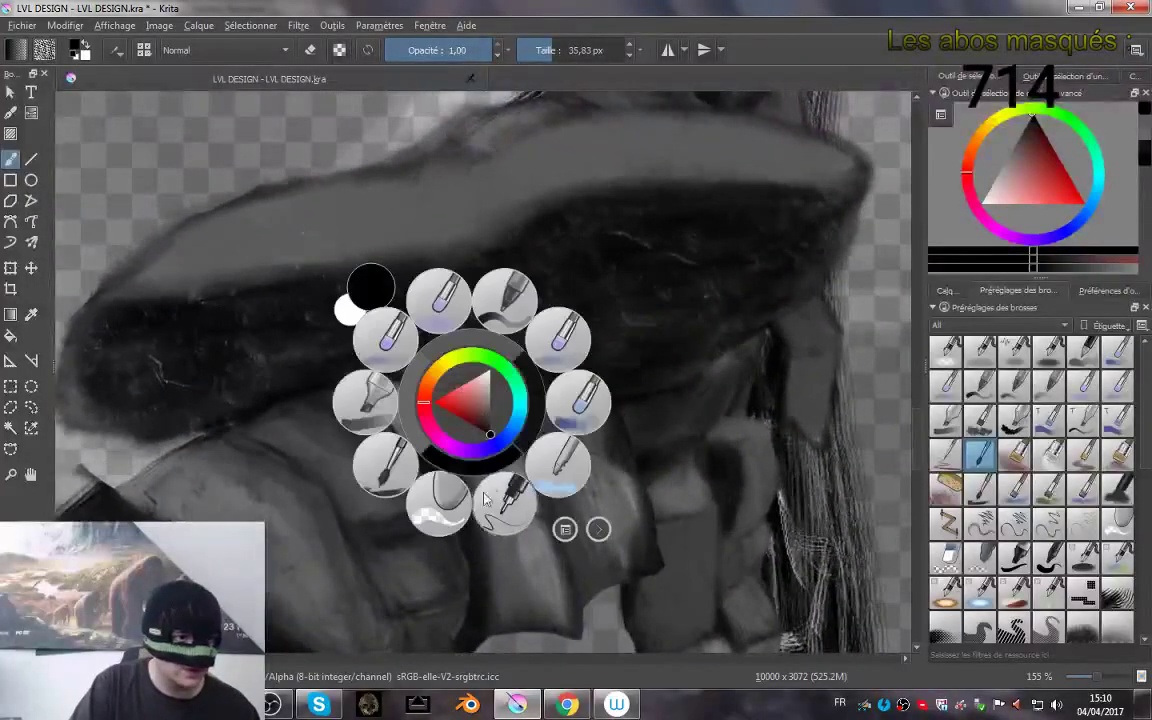
click(478, 496)
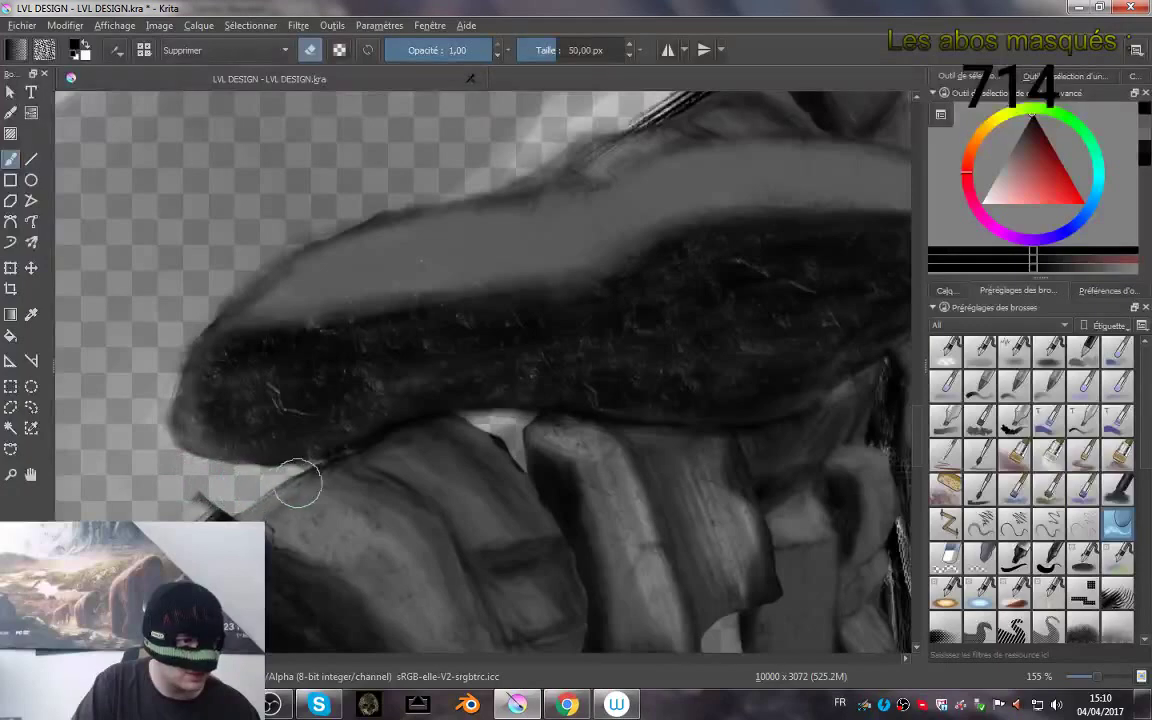
mouse_move(298, 484)
mouse_down()
mouse_move(432, 440)
mouse_move(497, 438)
mouse_move(469, 438)
mouse_move(481, 433)
mouse_move(471, 439)
mouse_move(577, 446)
mouse_up()
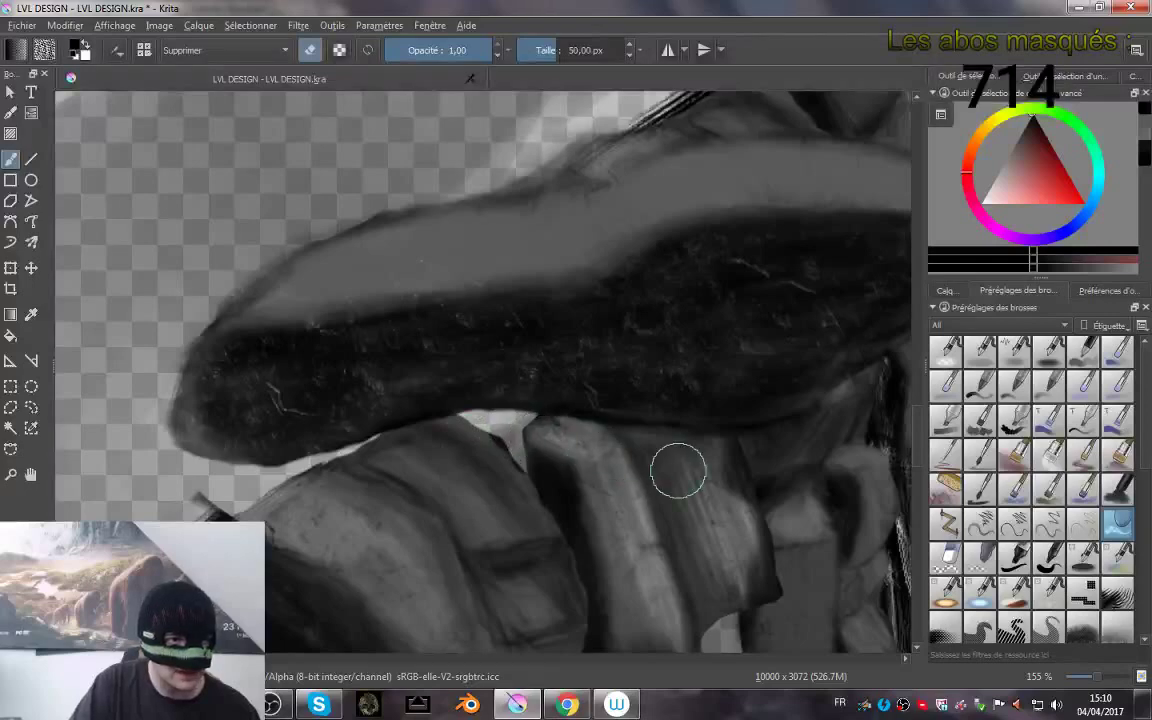
drag(845, 405, 641, 362)
drag(388, 410, 398, 407)
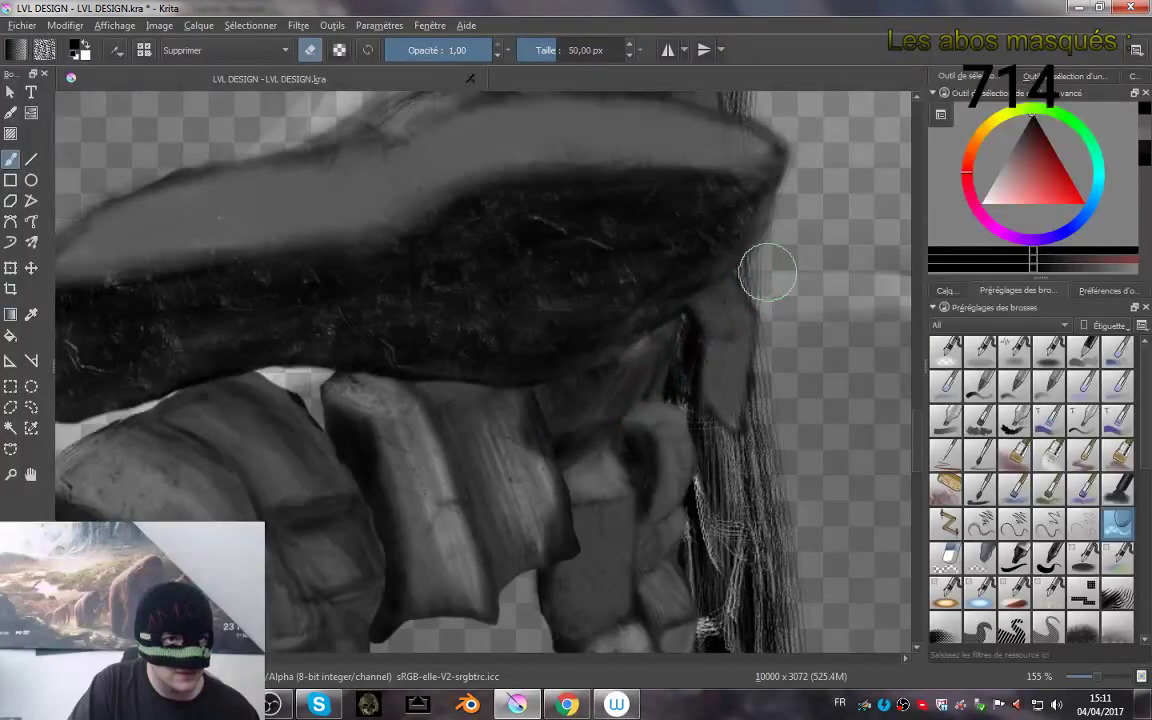
drag(846, 249, 877, 290)
drag(642, 302, 816, 296)
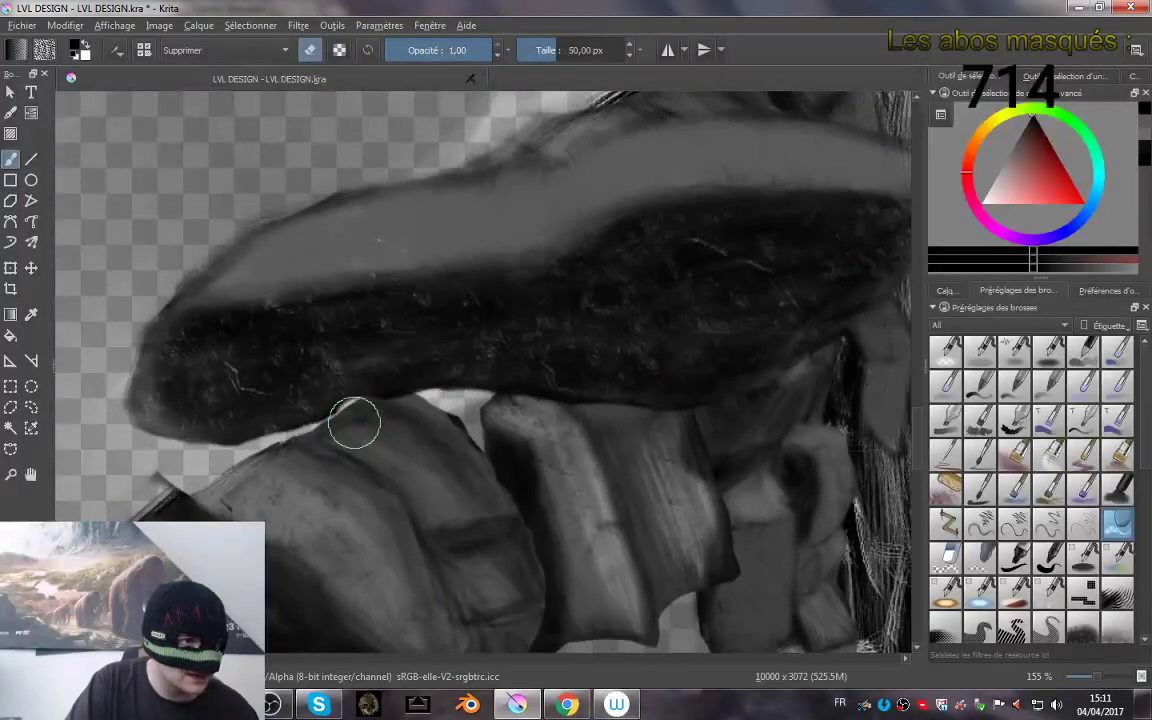
- Undo the last erasure and erase again in the gap between the slab's left end and the rock below
key(ctrl+z)
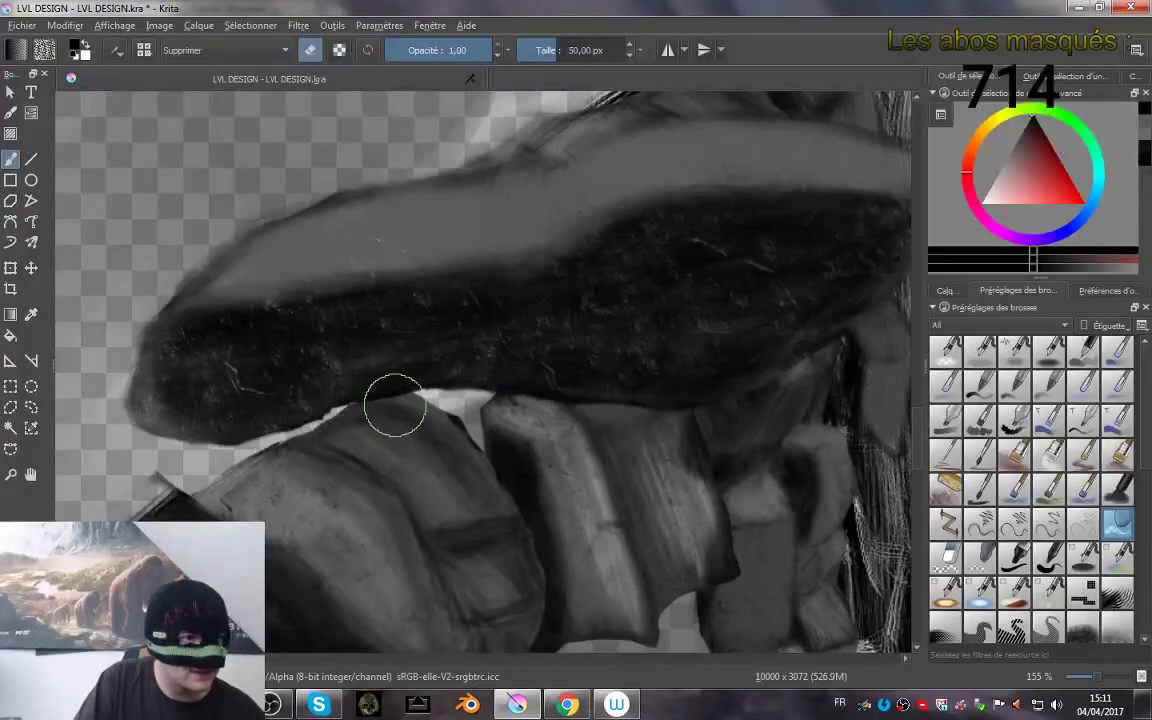
drag(397, 372, 337, 421)
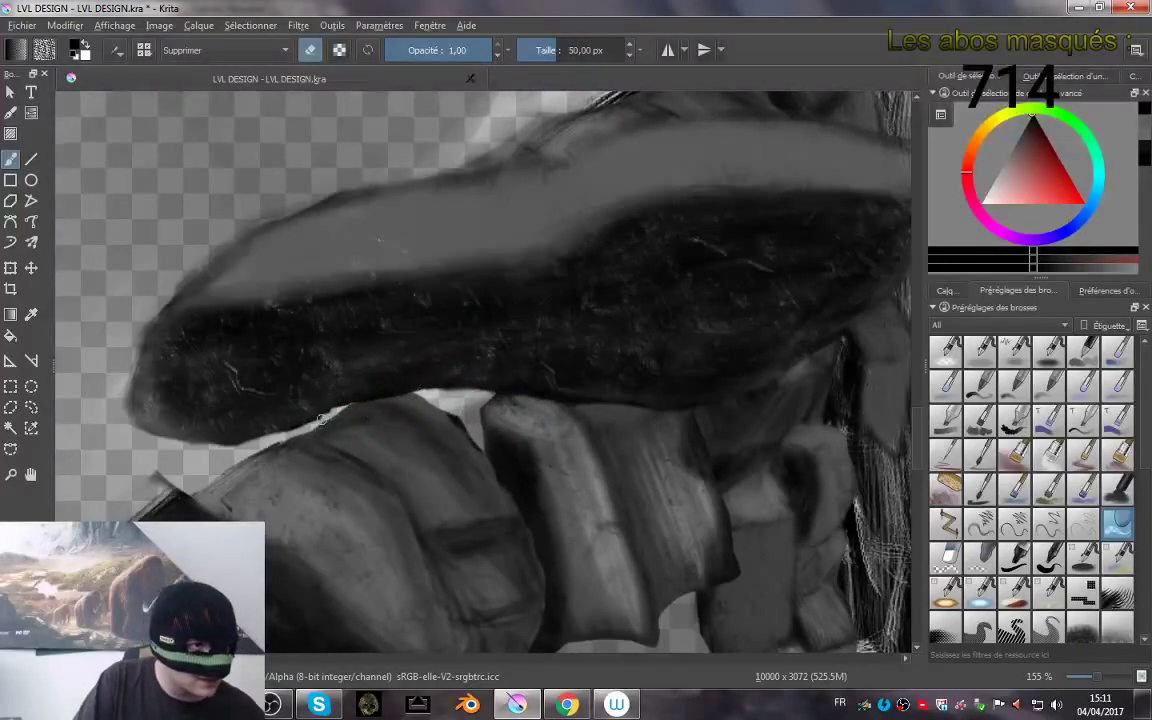
scroll(508, 448, up, 2)
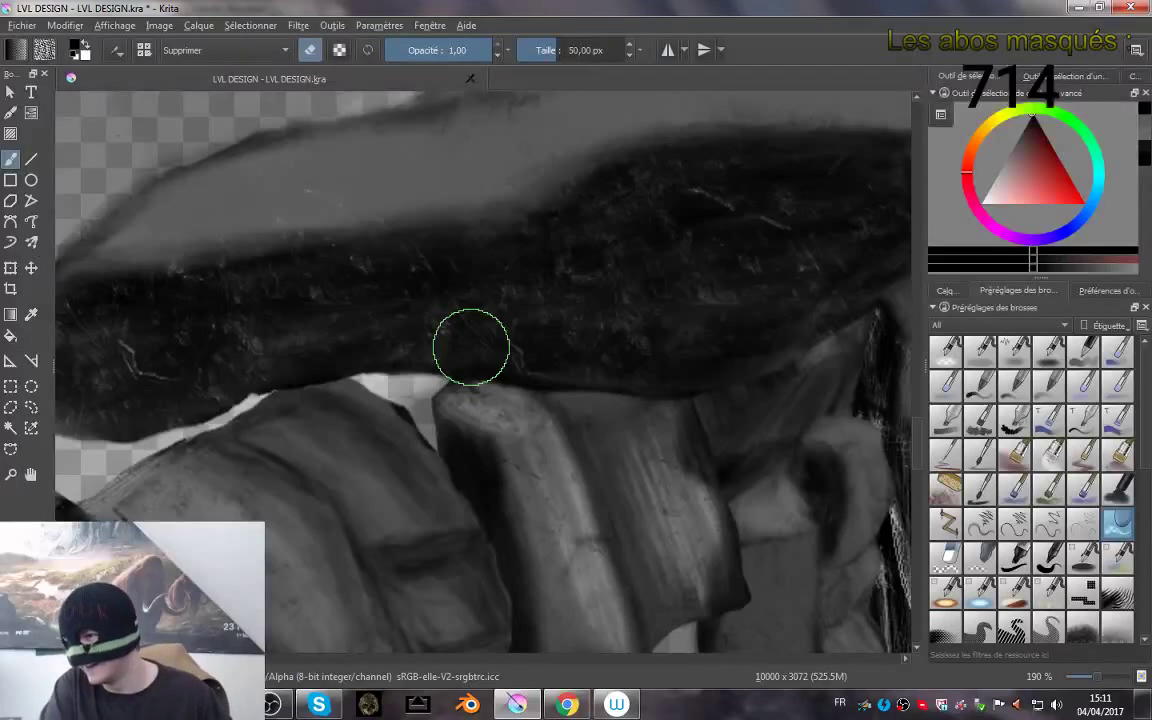
mouse_move(682, 420)
mouse_down()
mouse_move(638, 475)
mouse_move(635, 503)
mouse_move(617, 506)
mouse_move(607, 441)
mouse_move(627, 484)
mouse_move(630, 528)
mouse_up()
drag(571, 353, 690, 415)
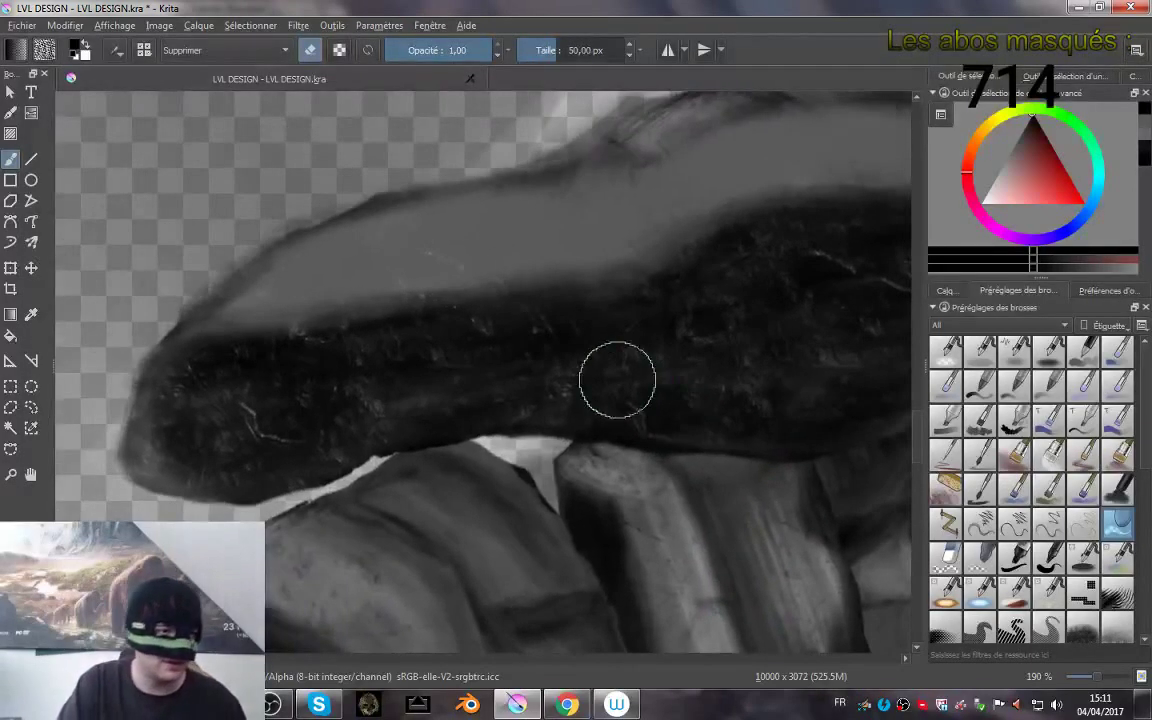
scroll(617, 380, down, 5)
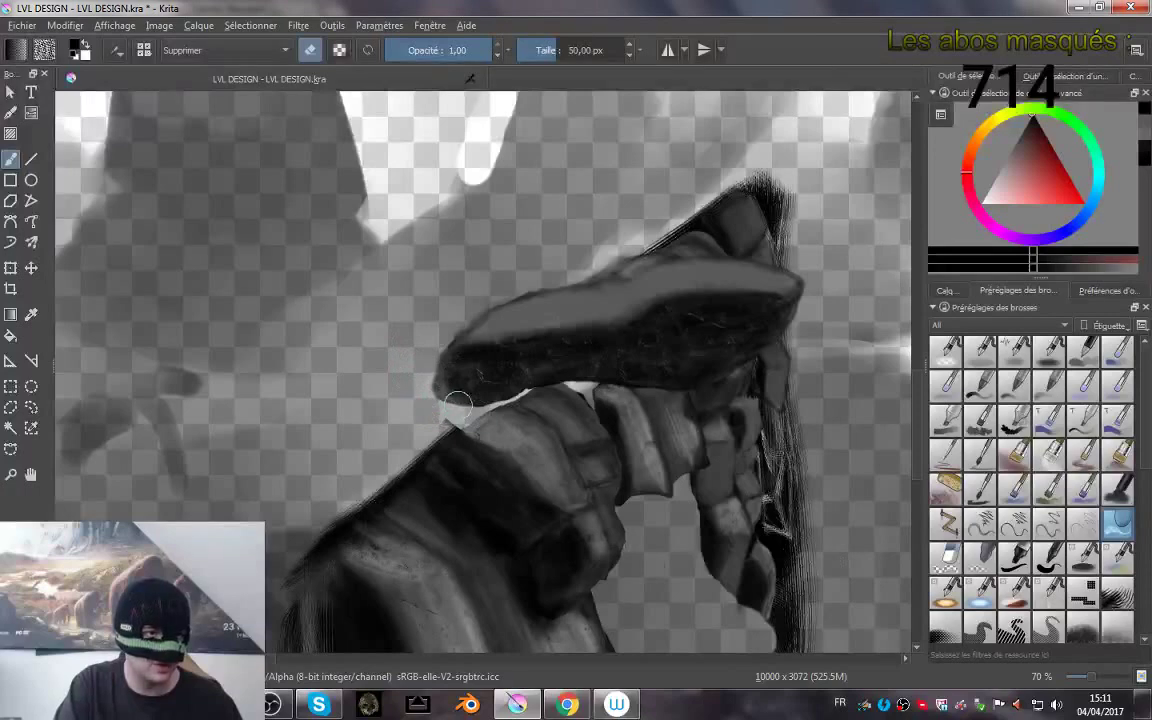
drag(494, 427, 469, 413)
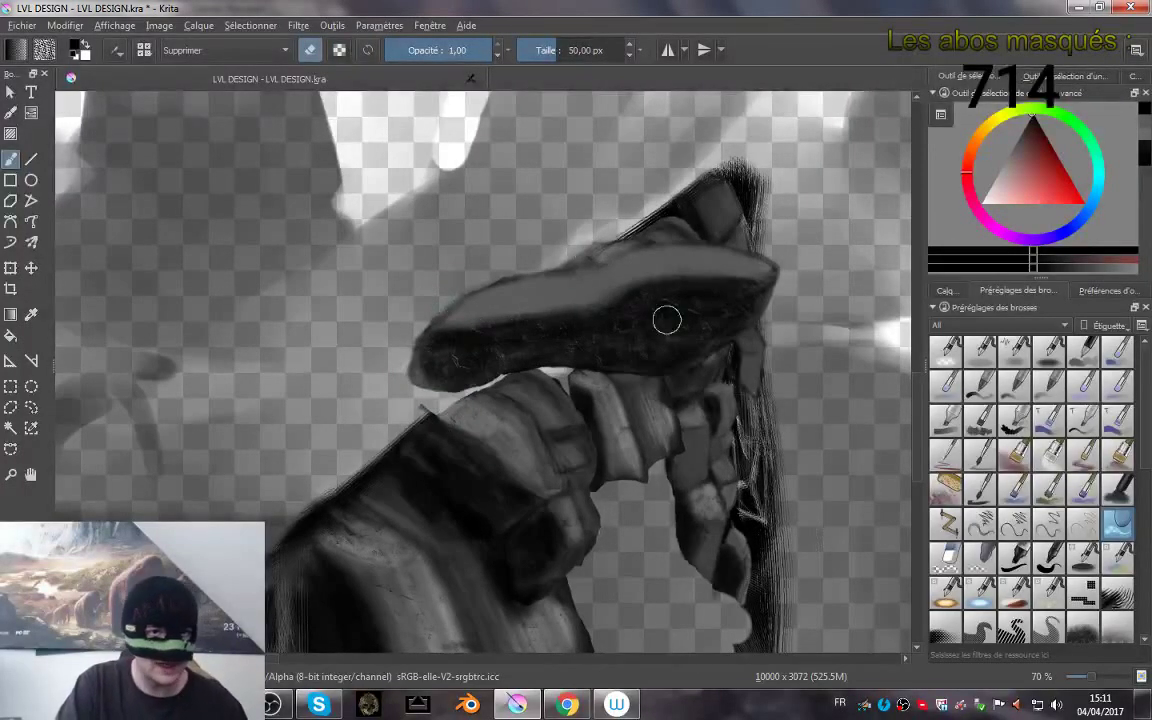
- Move the slab's layer, Calque 8, down and to the left across the rock arch
click(945, 290)
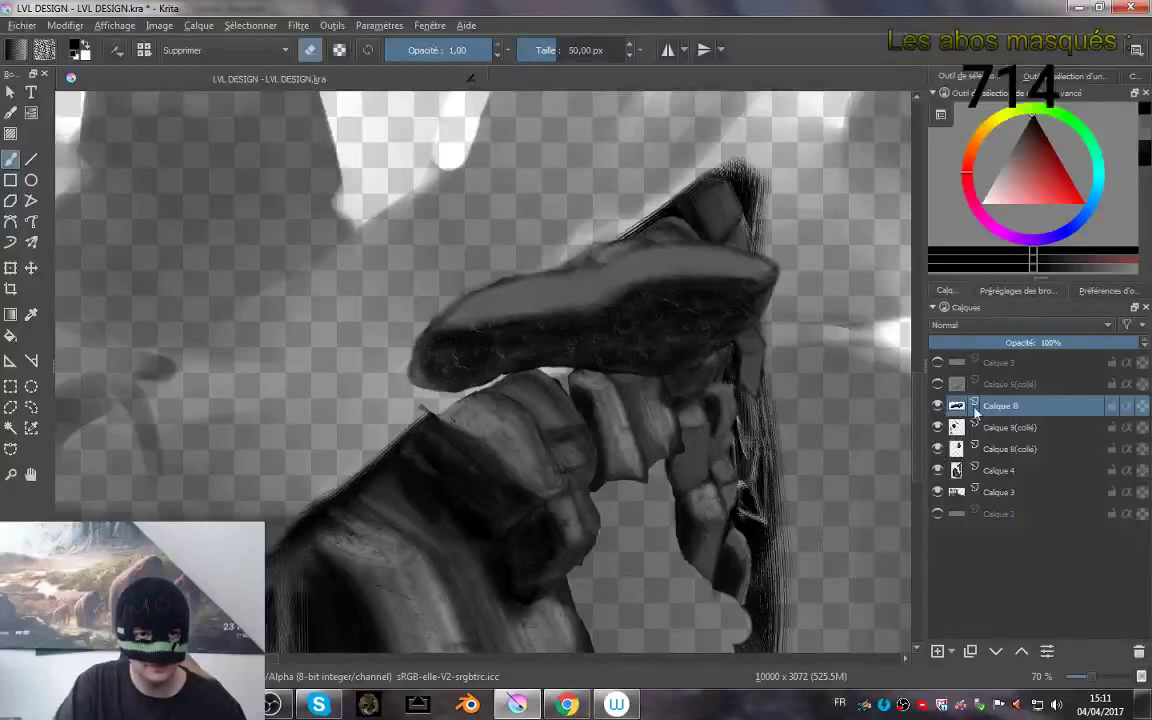
click(32, 268)
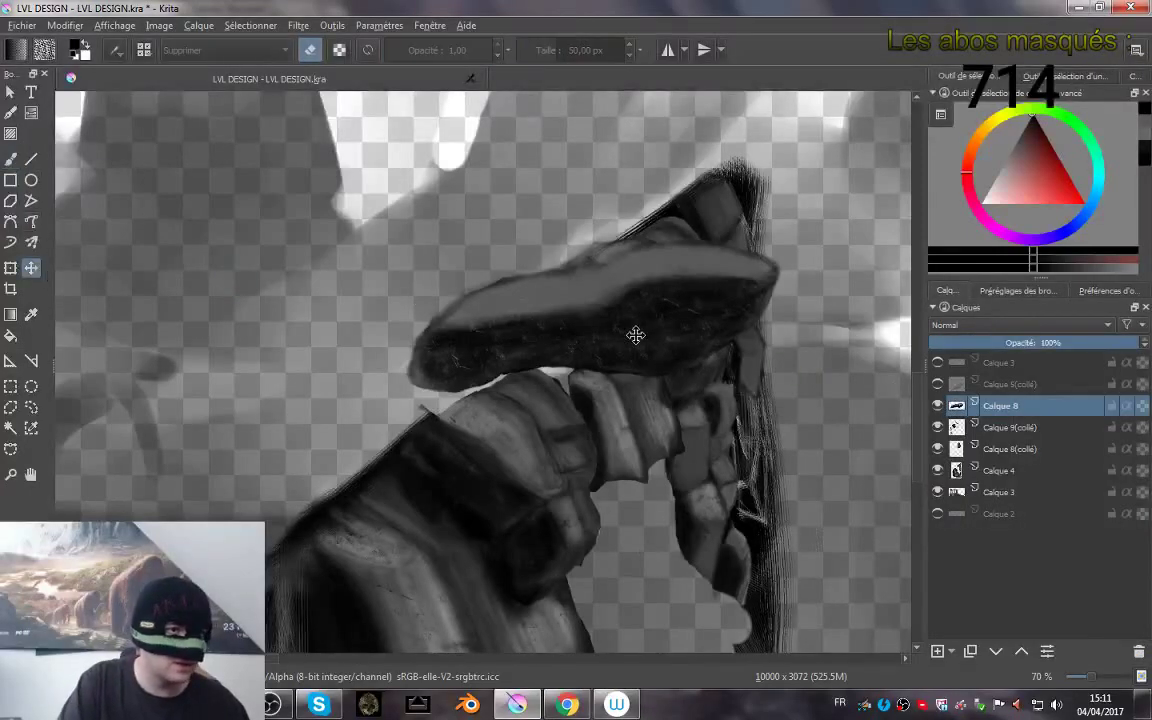
drag(623, 336, 556, 369)
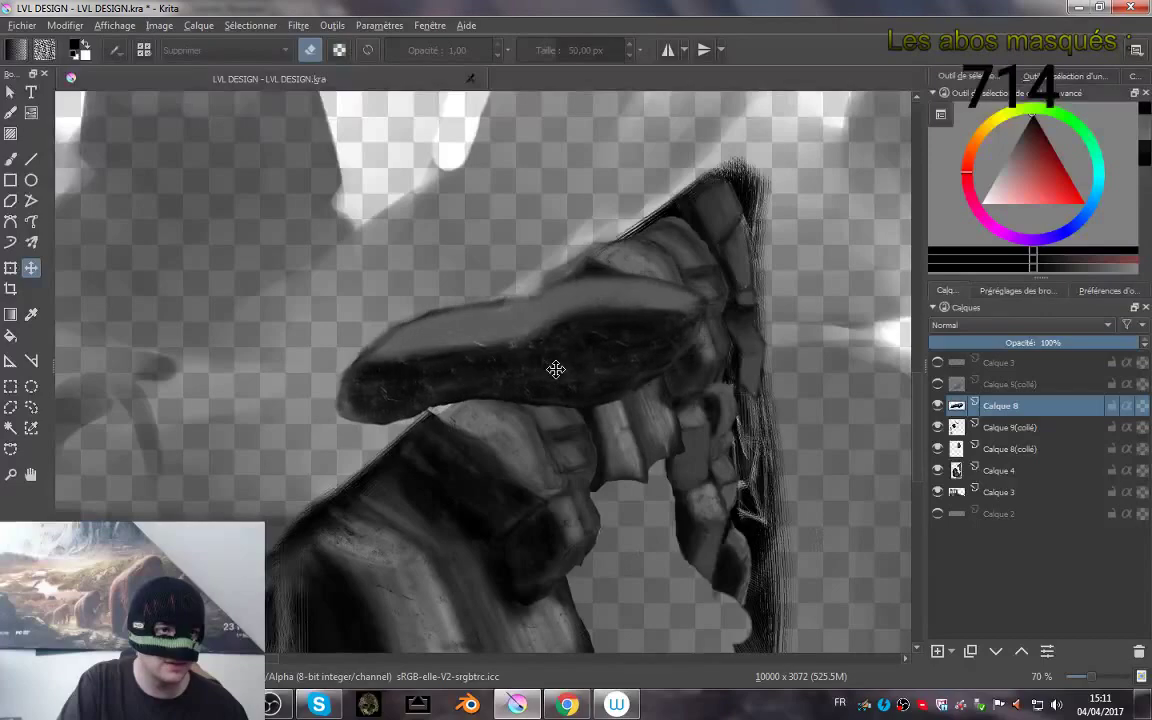
scroll(622, 296, down, 5)
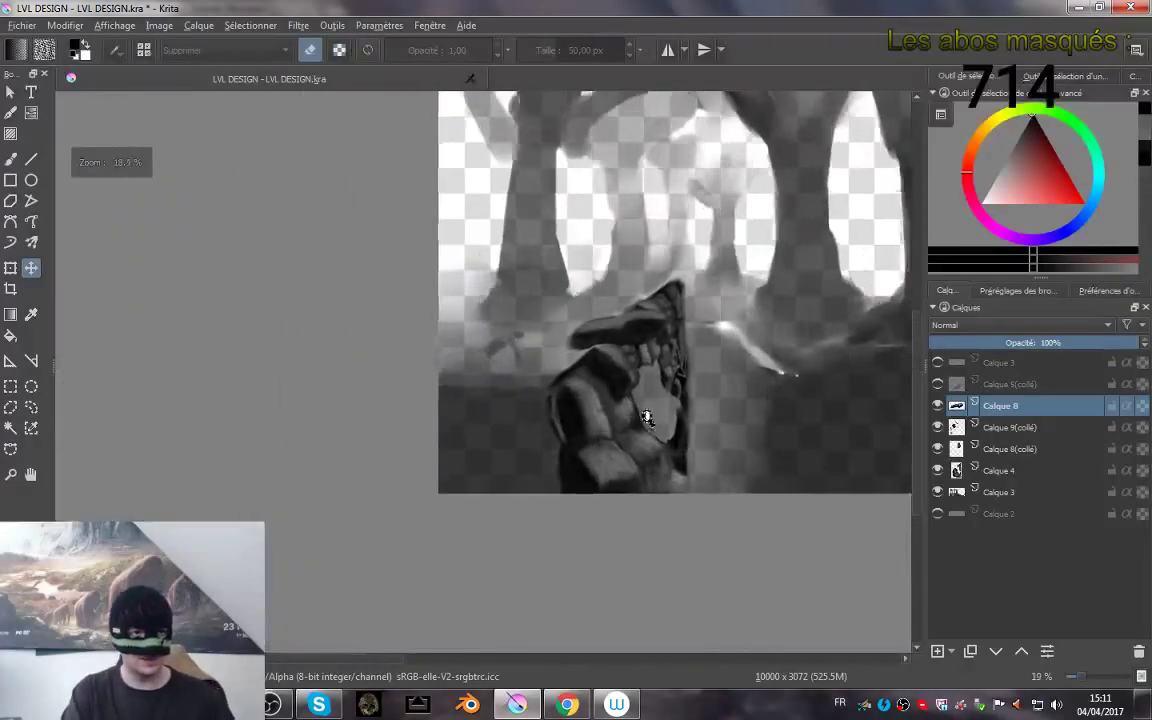
scroll(635, 334, up, 4)
scroll(634, 298, up, 4)
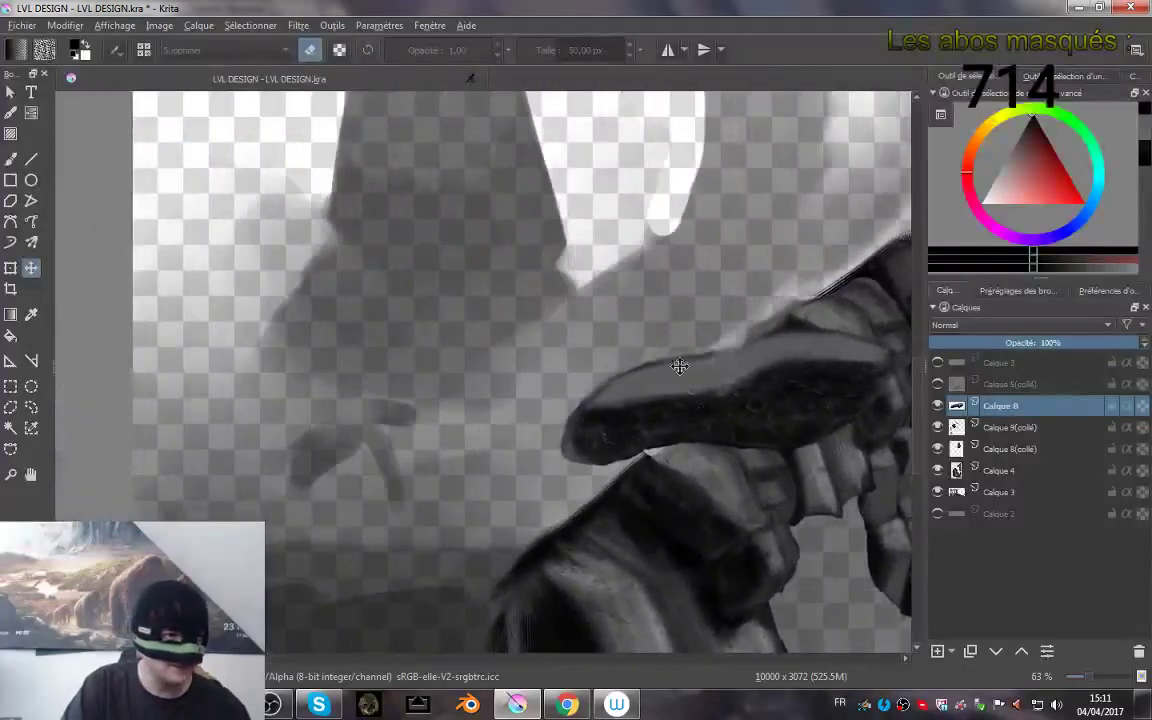
scroll(545, 328, up, 4)
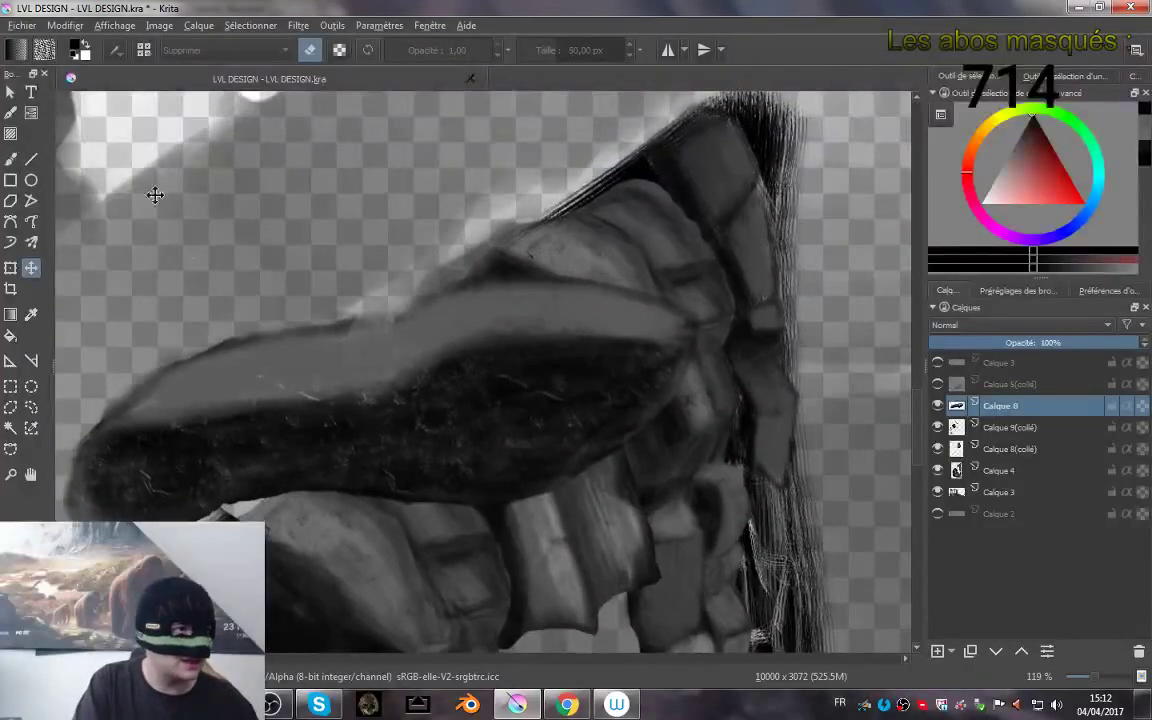
- Sample gray from the rock above the slab, choose a textured paintbrush preset at 66.47 px and repaint the slab's top surface
click(12, 161)
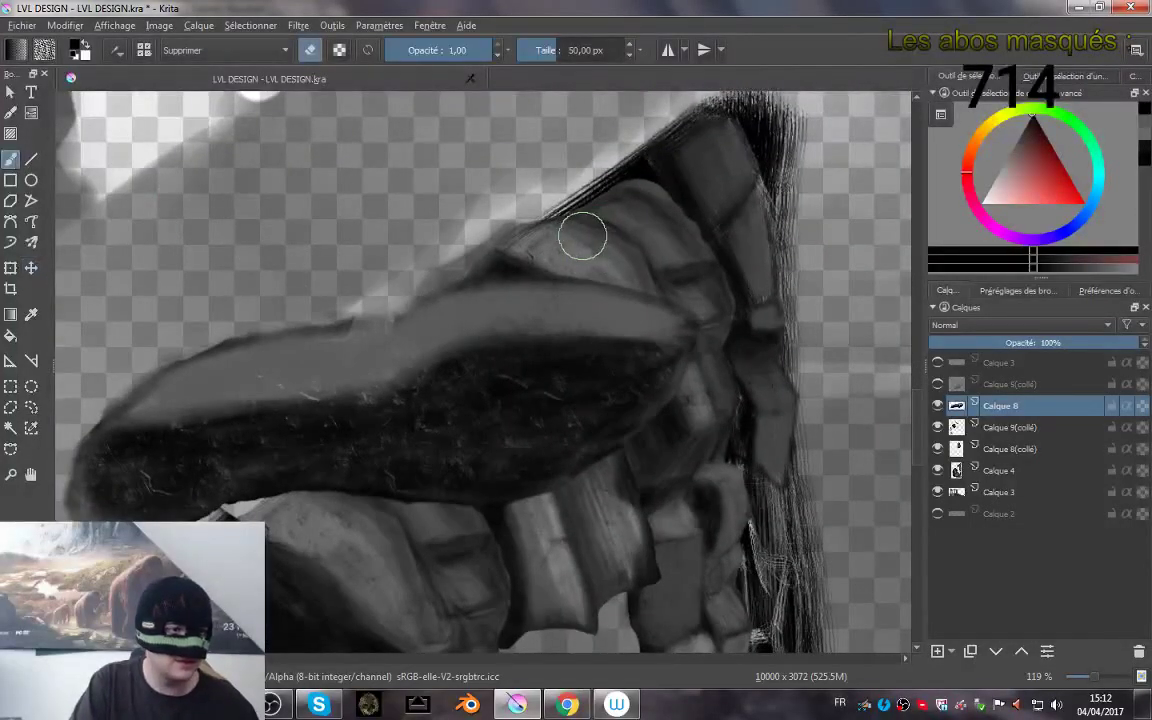
drag(355, 367, 443, 382)
ctrl+click(651, 263)
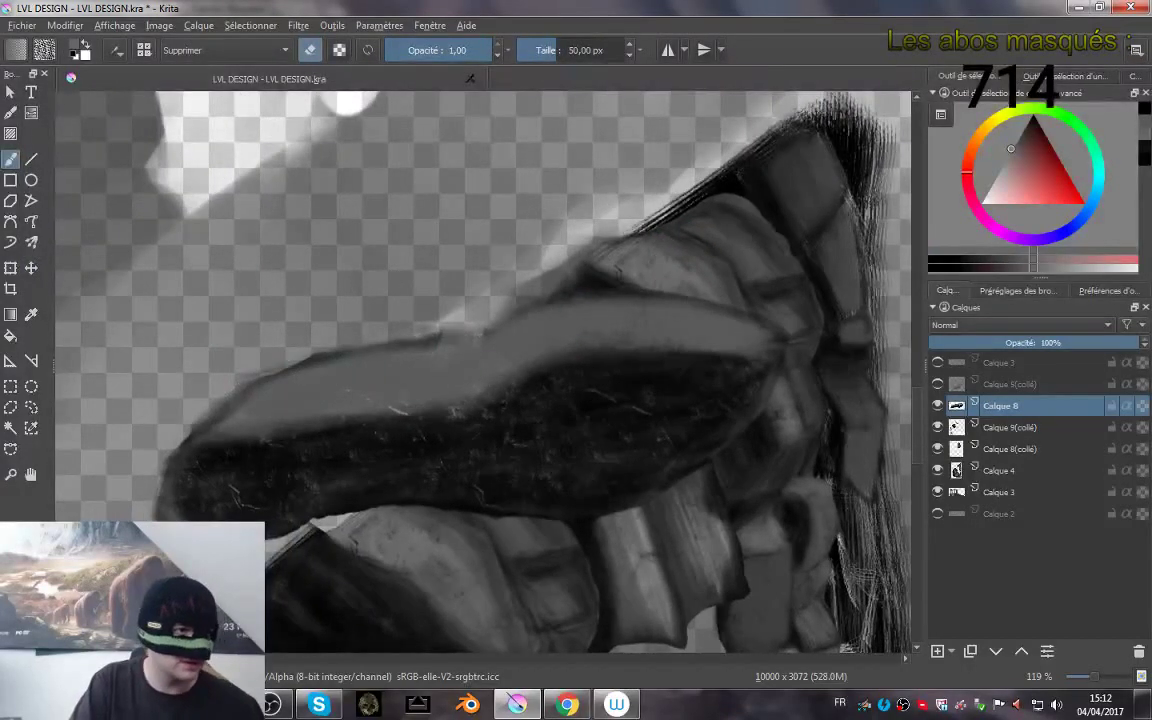
right_click(550, 376)
click(577, 274)
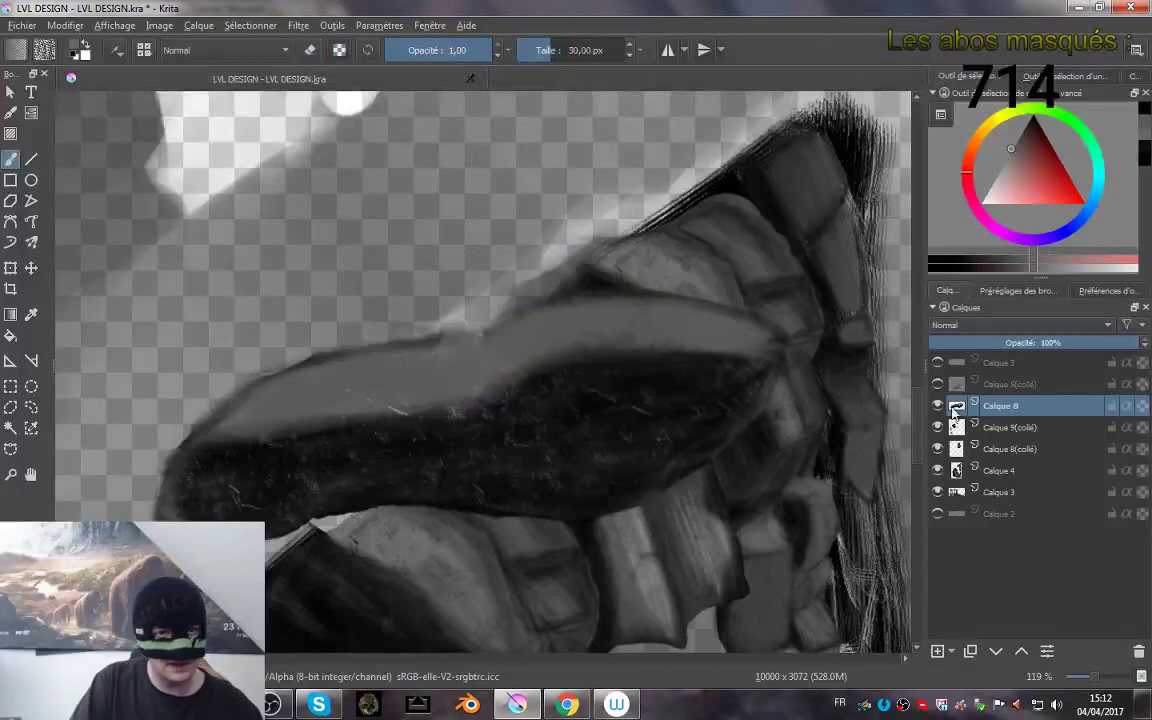
click(1016, 291)
click(978, 488)
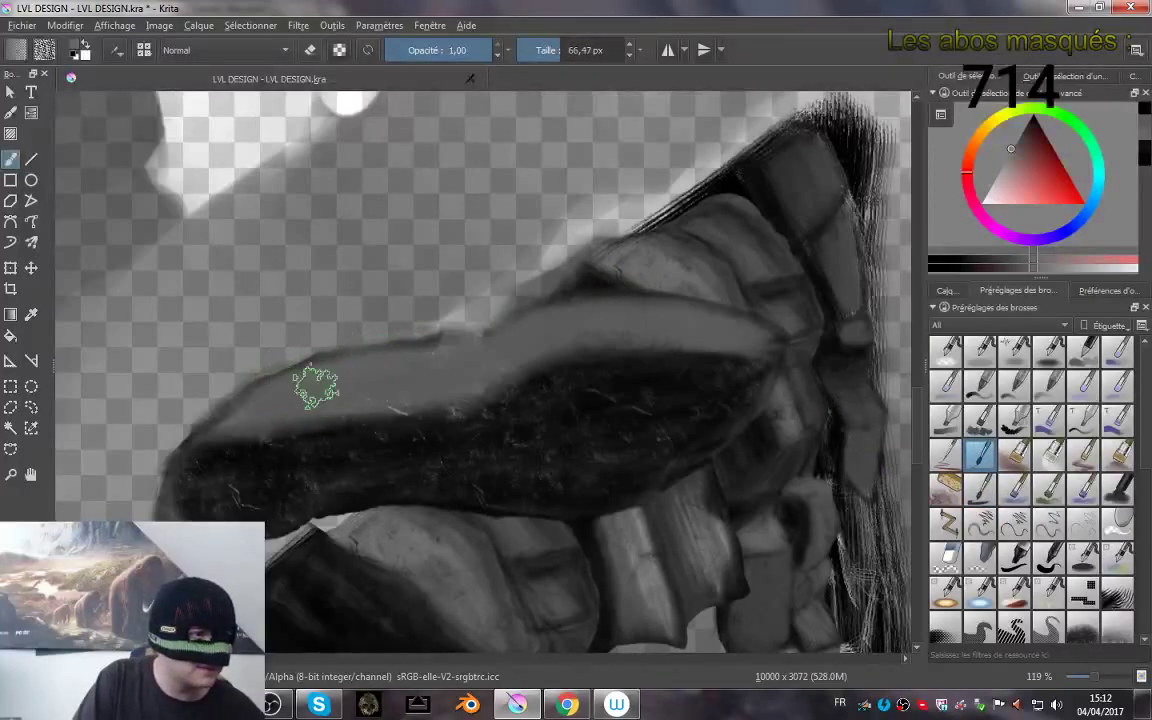
drag(314, 386, 468, 365)
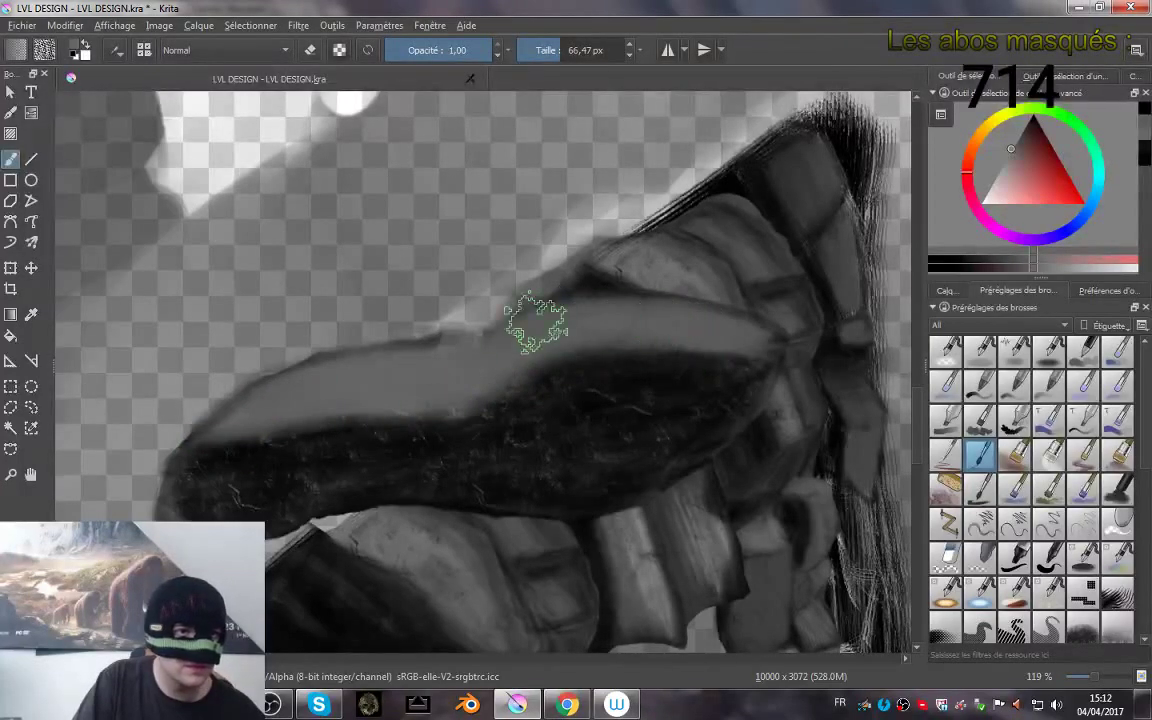
drag(822, 311, 713, 268)
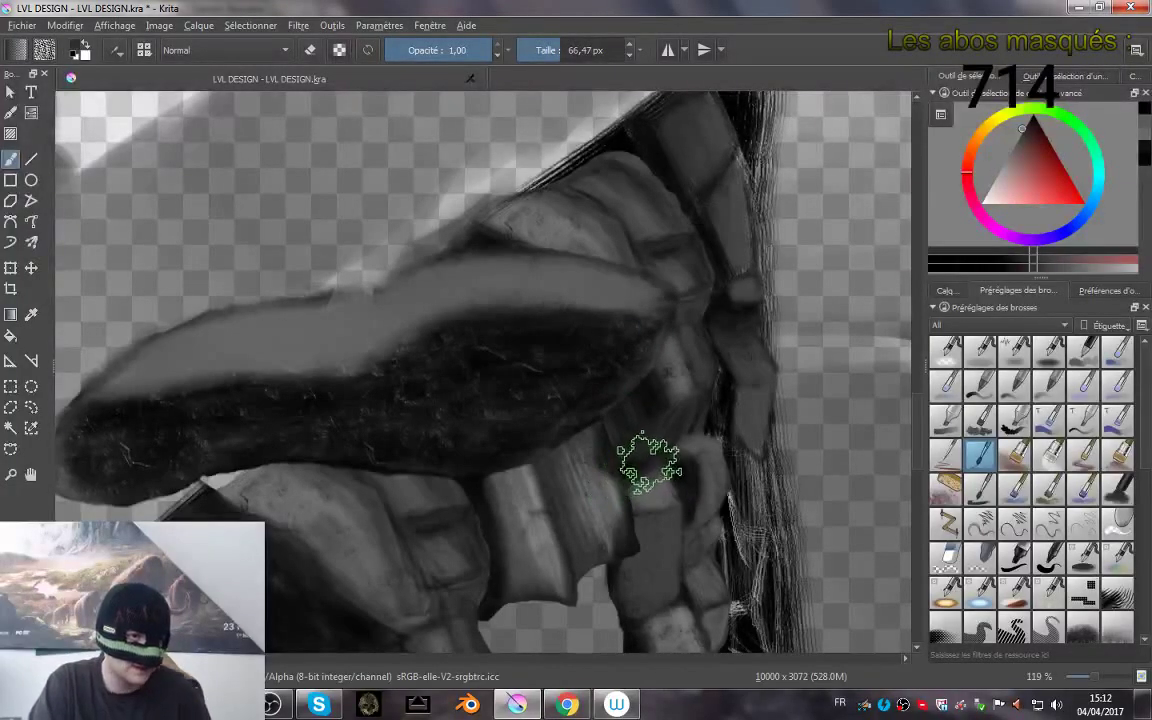
- Examine the repainted slab against the whole rock arch and its surroundings, both from afar and close up
drag(622, 450, 645, 235)
mouse_move(671, 330)
mouse_down()
mouse_move(682, 432)
mouse_move(679, 398)
mouse_move(525, 390)
mouse_up()
drag(584, 308, 632, 352)
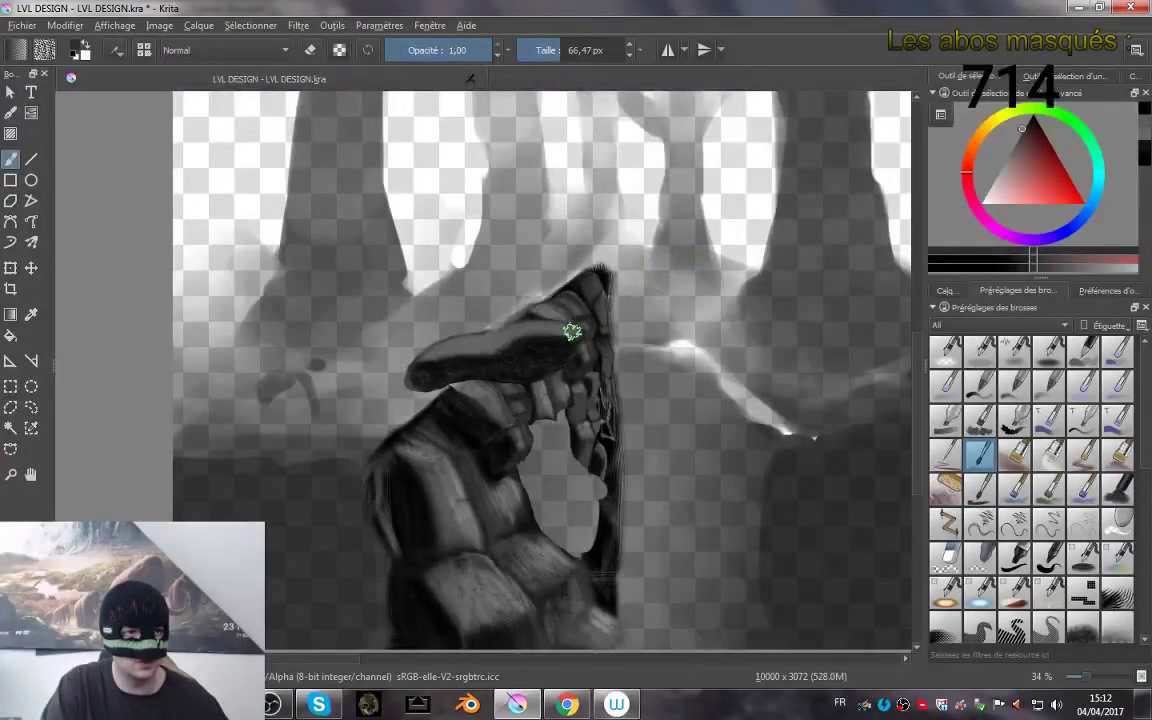
drag(532, 366, 614, 396)
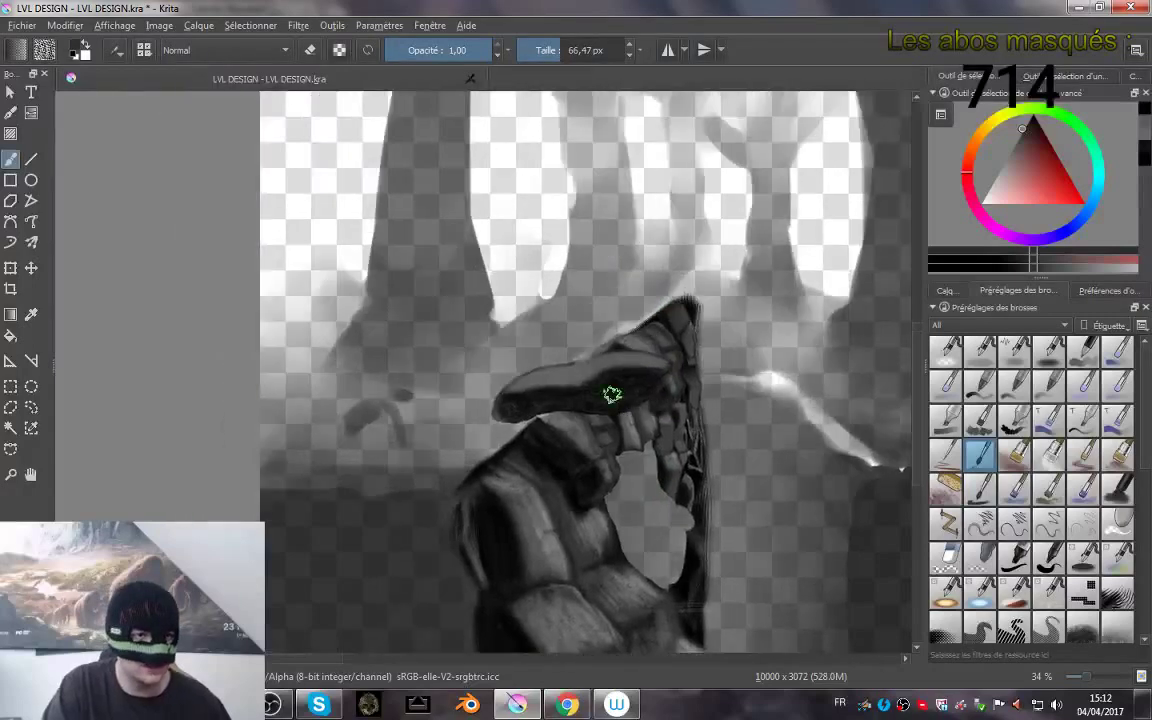
mouse_move(537, 407)
mouse_down()
mouse_move(517, 337)
mouse_move(490, 378)
mouse_up()
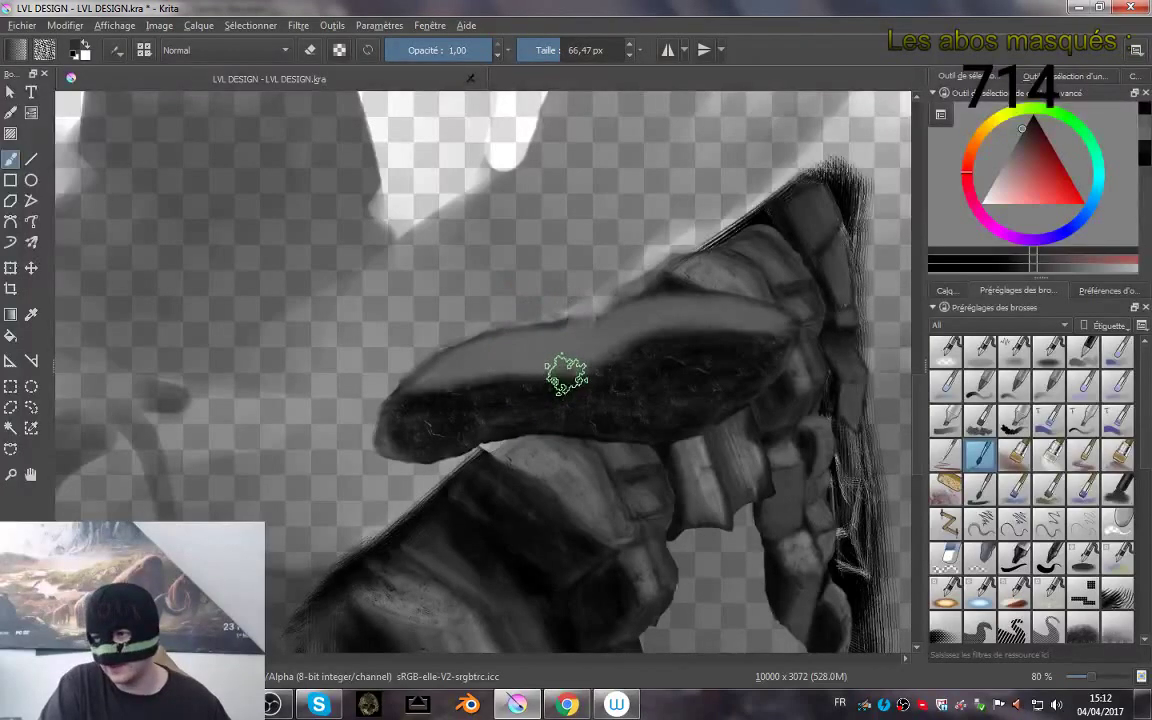
mouse_move(573, 389)
mouse_down()
mouse_move(658, 401)
mouse_move(559, 380)
mouse_up()
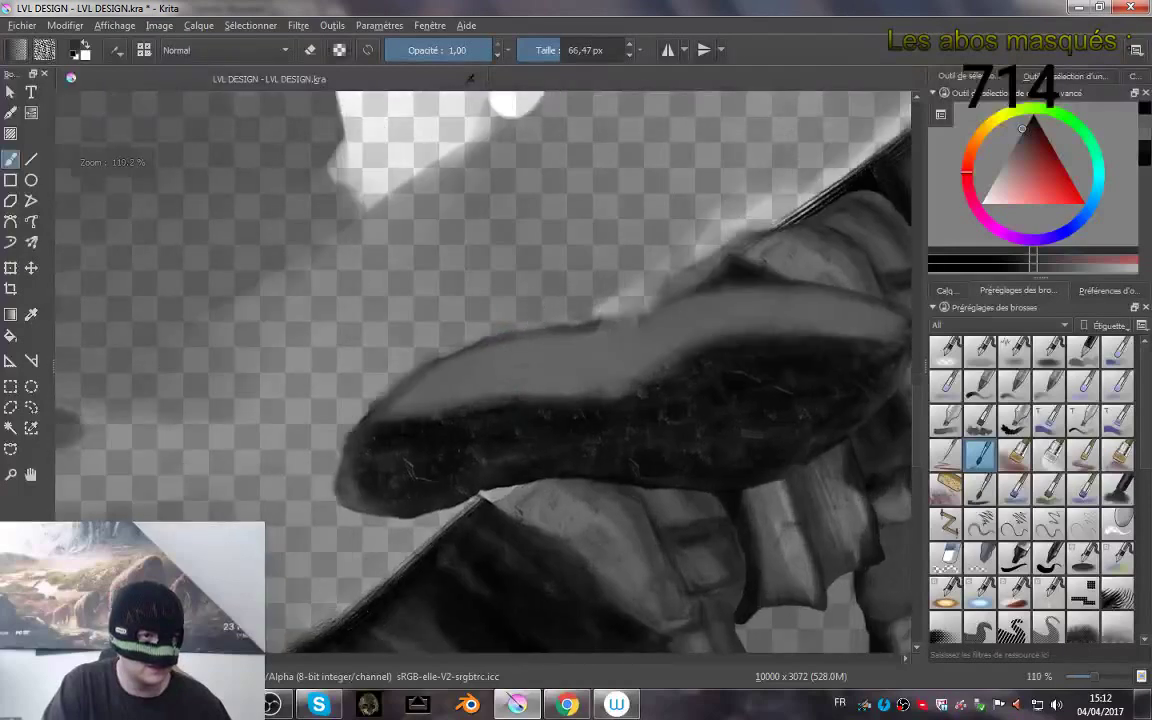
scroll(537, 318, up, 2)
scroll(560, 255, up, 1)
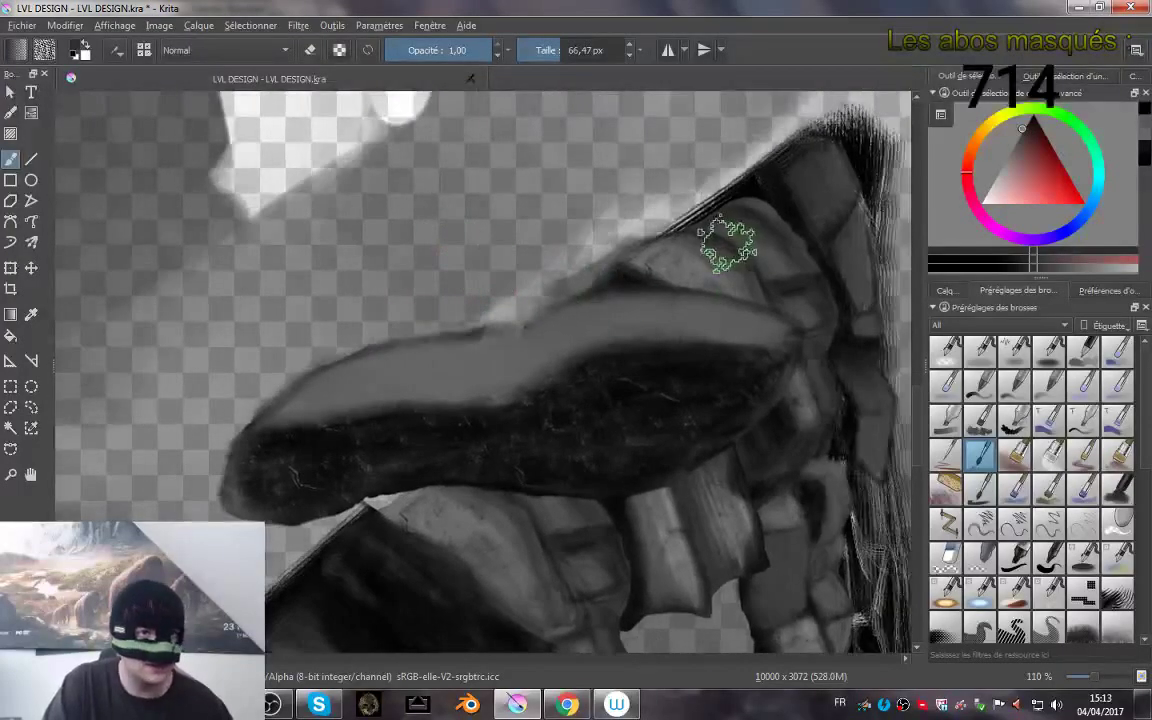
- Choose near-black and paint dark strokes along the slab's top surface, with a crease separating its two lobes
click(1031, 121)
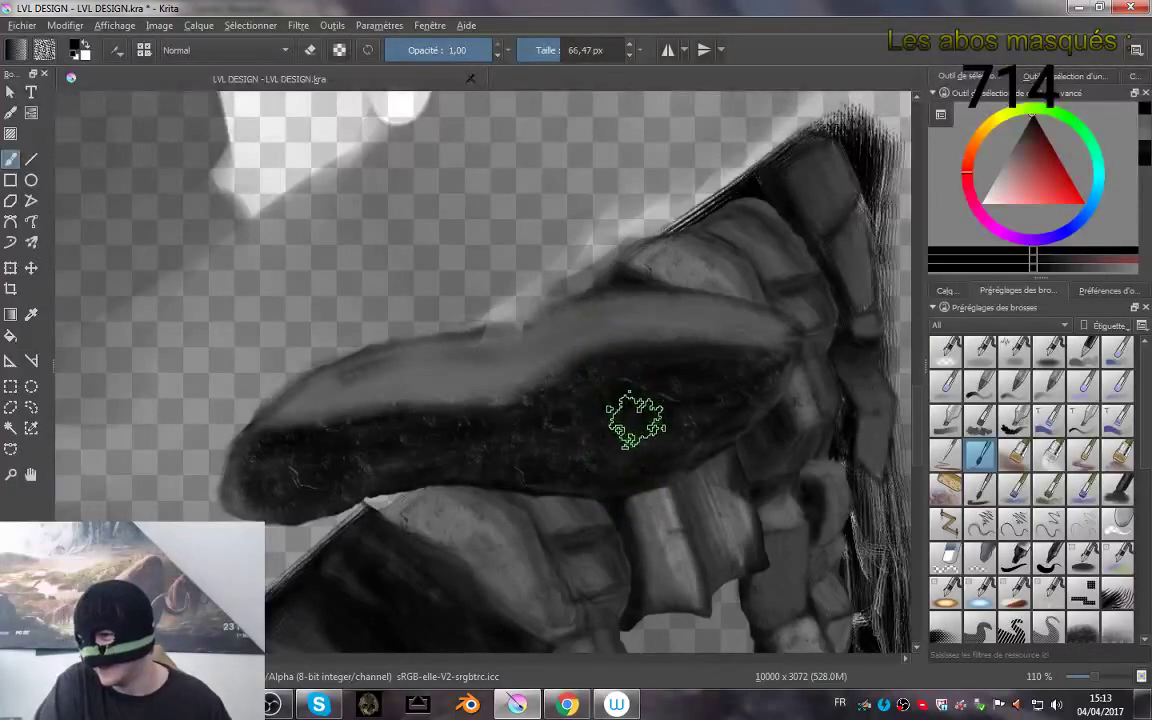
drag(587, 369, 676, 382)
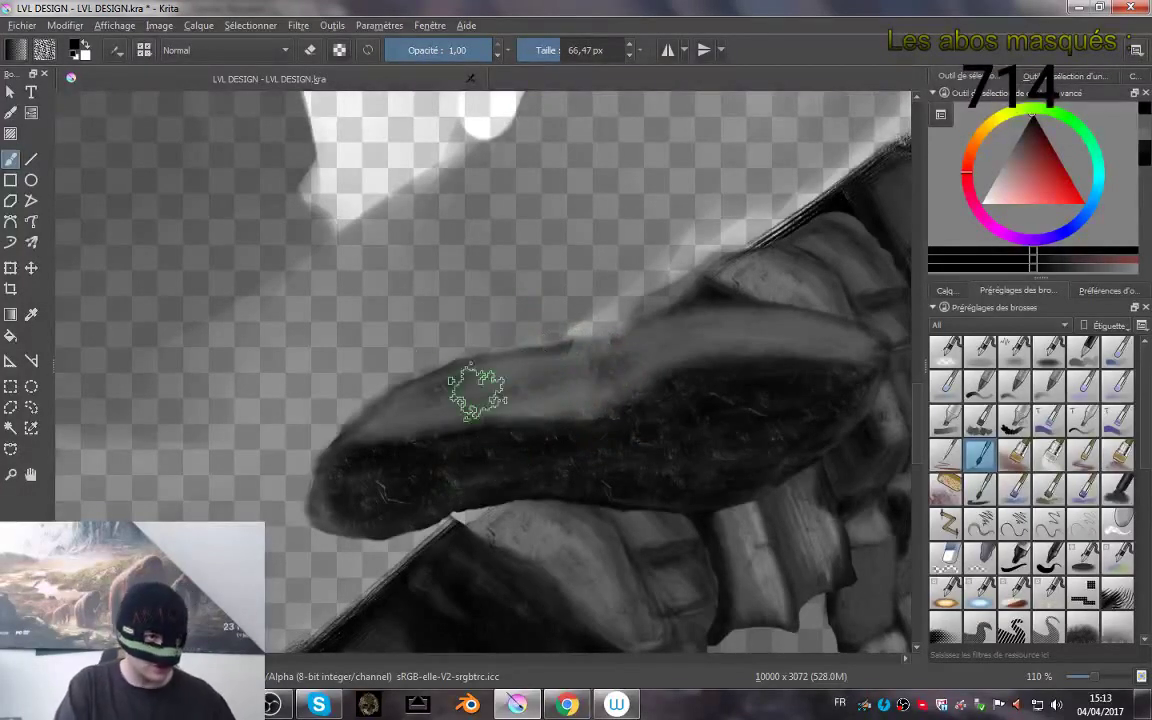
drag(429, 404, 407, 395)
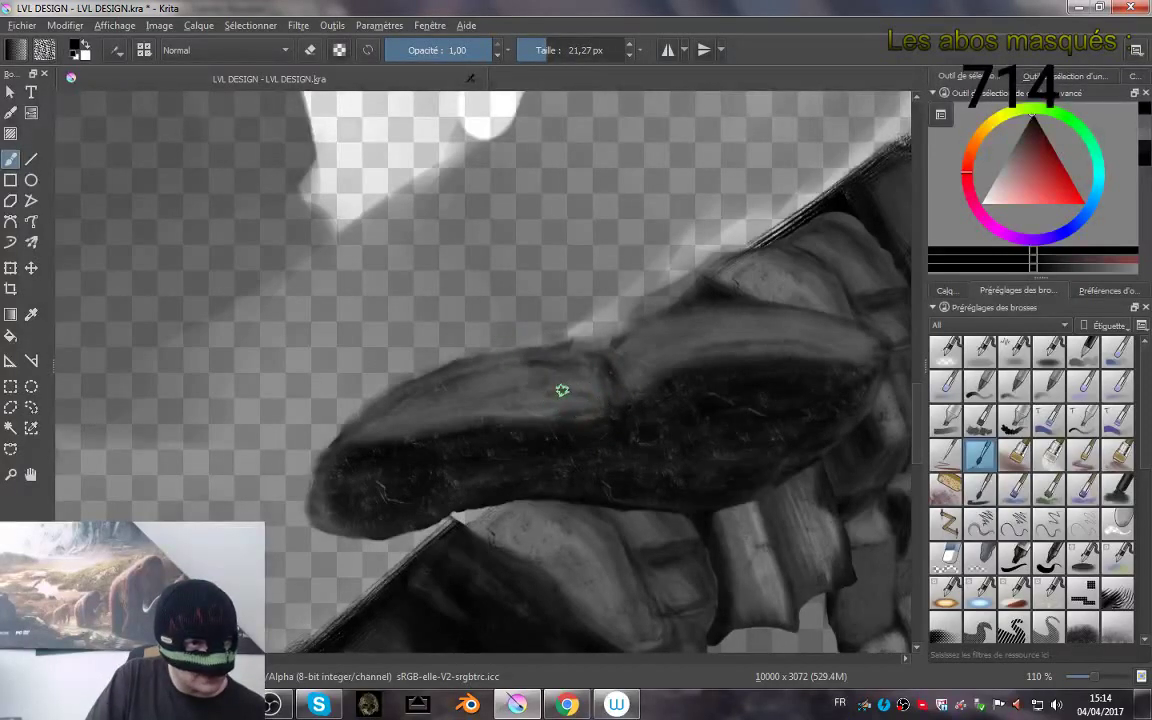
- Choose a dark gray and repaint both lobes of the slab's top surface, using a 42.53 px brush around the central crease
drag(1030, 119, 1020, 134)
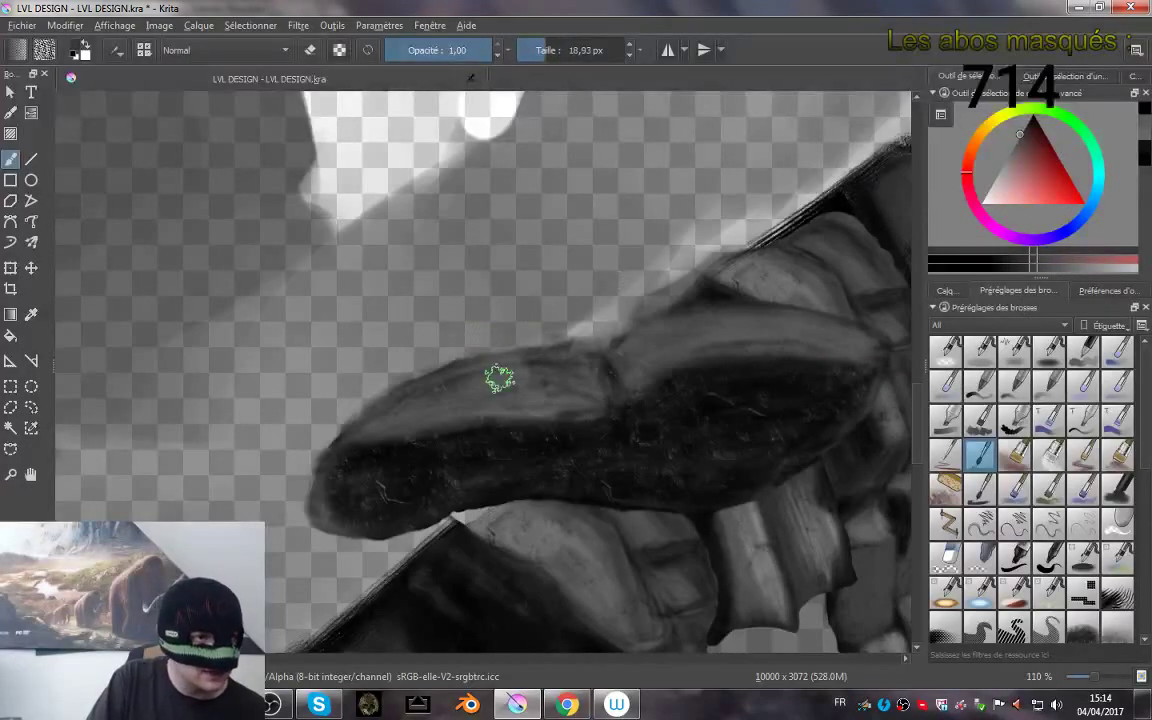
mouse_move(499, 378)
mouse_down()
mouse_move(425, 387)
mouse_move(603, 371)
mouse_up()
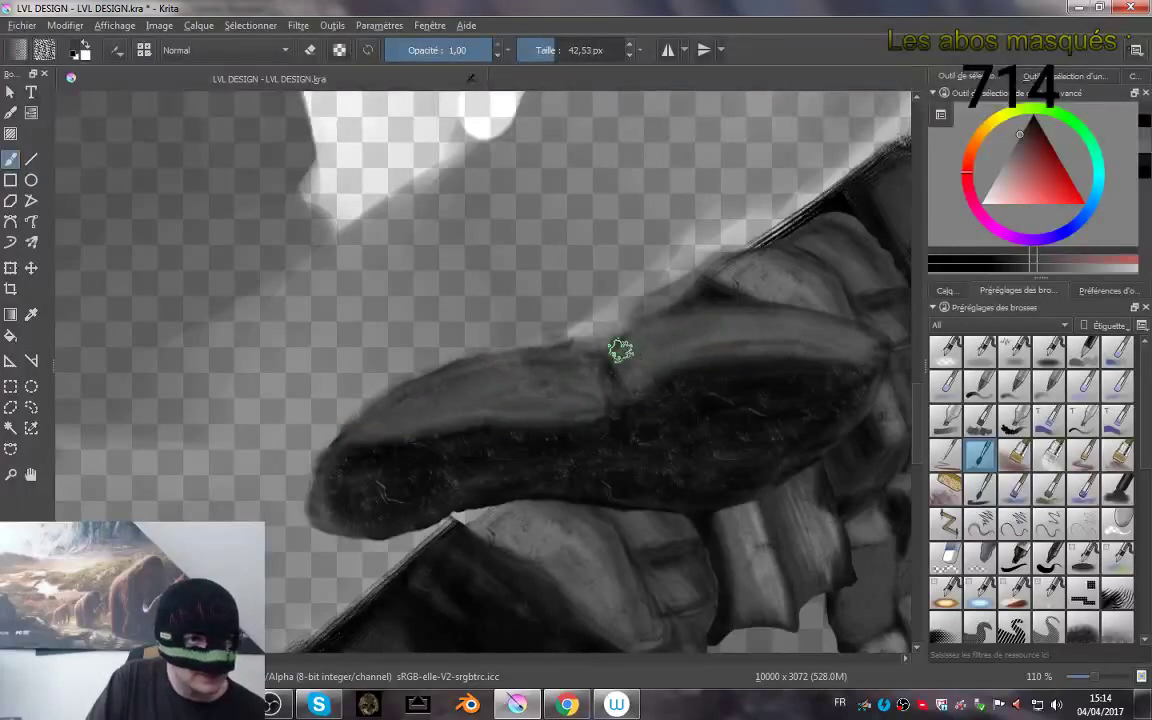
mouse_move(652, 342)
mouse_down()
mouse_move(627, 376)
mouse_move(791, 348)
mouse_move(848, 366)
mouse_move(846, 349)
mouse_move(786, 336)
mouse_up()
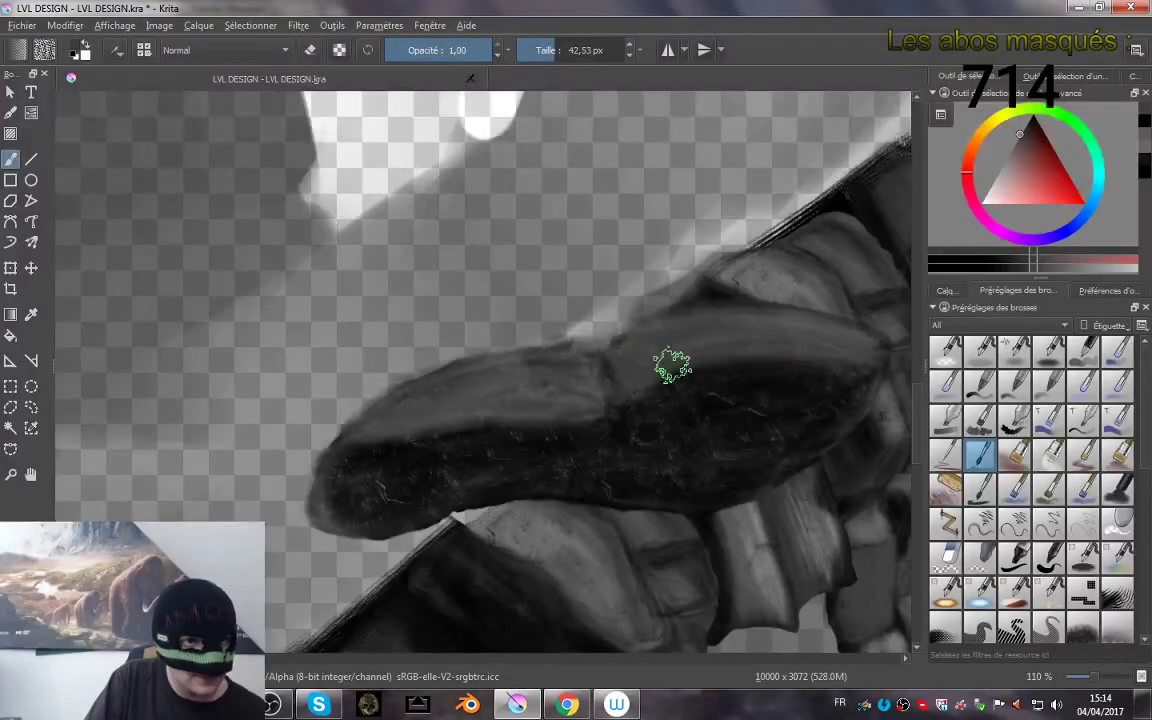
- Choose a darker gray, darken both lobes of the slab's top surface with textured strokes, and save the document
click(1025, 123)
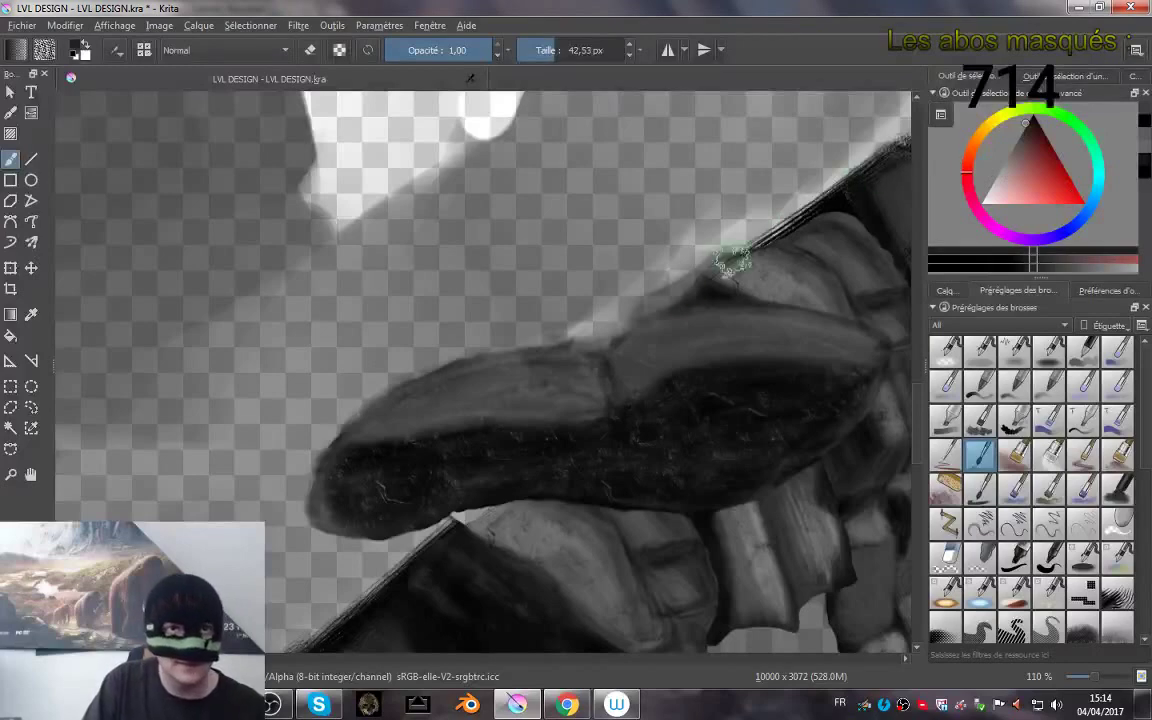
mouse_move(604, 388)
mouse_down()
mouse_move(710, 356)
mouse_move(616, 386)
mouse_move(676, 370)
mouse_move(630, 382)
mouse_move(692, 352)
mouse_move(727, 353)
mouse_move(678, 354)
mouse_move(860, 375)
mouse_move(802, 350)
mouse_move(842, 359)
mouse_move(745, 348)
mouse_move(860, 355)
mouse_move(854, 344)
mouse_move(772, 329)
mouse_move(827, 351)
mouse_move(799, 331)
mouse_move(758, 333)
mouse_move(767, 326)
mouse_move(735, 341)
mouse_up()
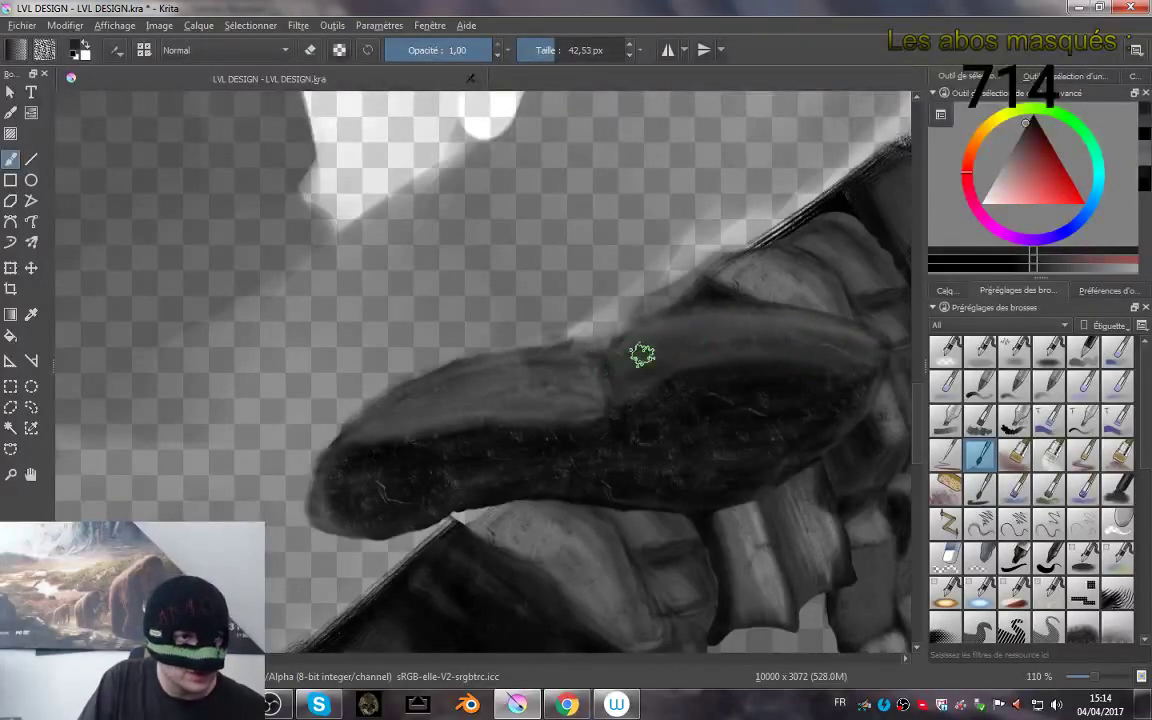
mouse_move(548, 398)
mouse_down()
mouse_move(479, 417)
mouse_move(437, 412)
mouse_move(531, 412)
mouse_up()
mouse_move(435, 436)
mouse_down()
mouse_move(560, 406)
mouse_move(573, 381)
mouse_move(480, 378)
mouse_move(424, 394)
mouse_up()
drag(398, 413, 457, 415)
drag(561, 420, 421, 408)
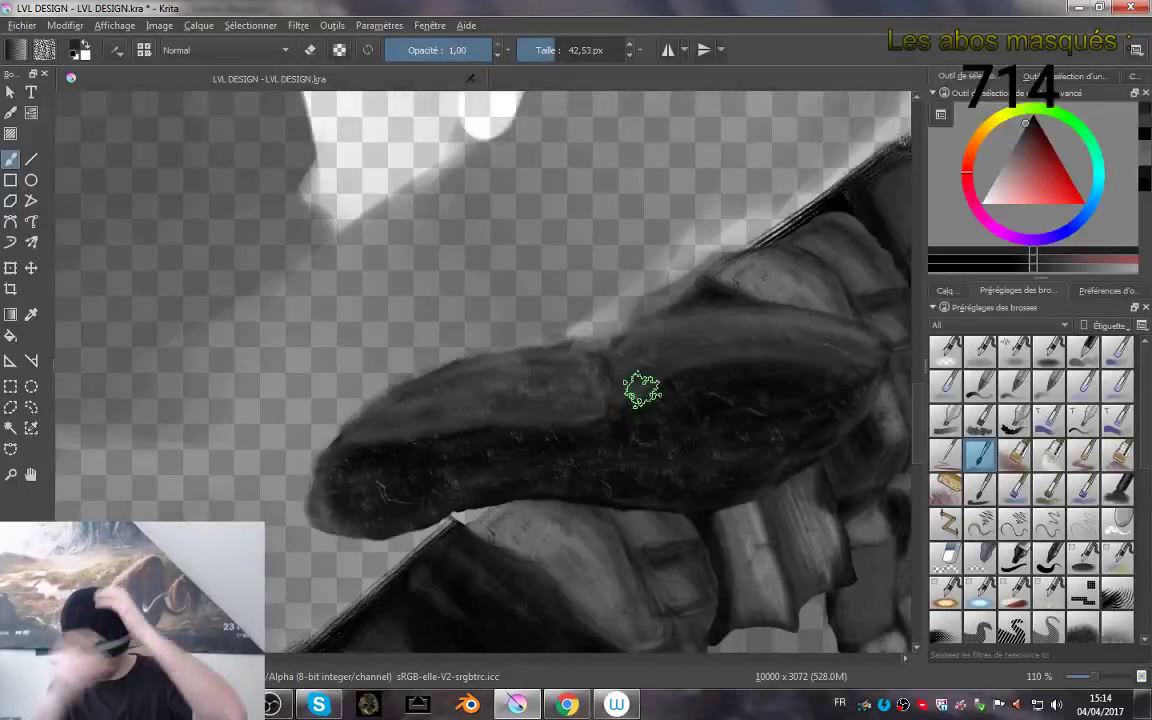
key(ctrl+s)
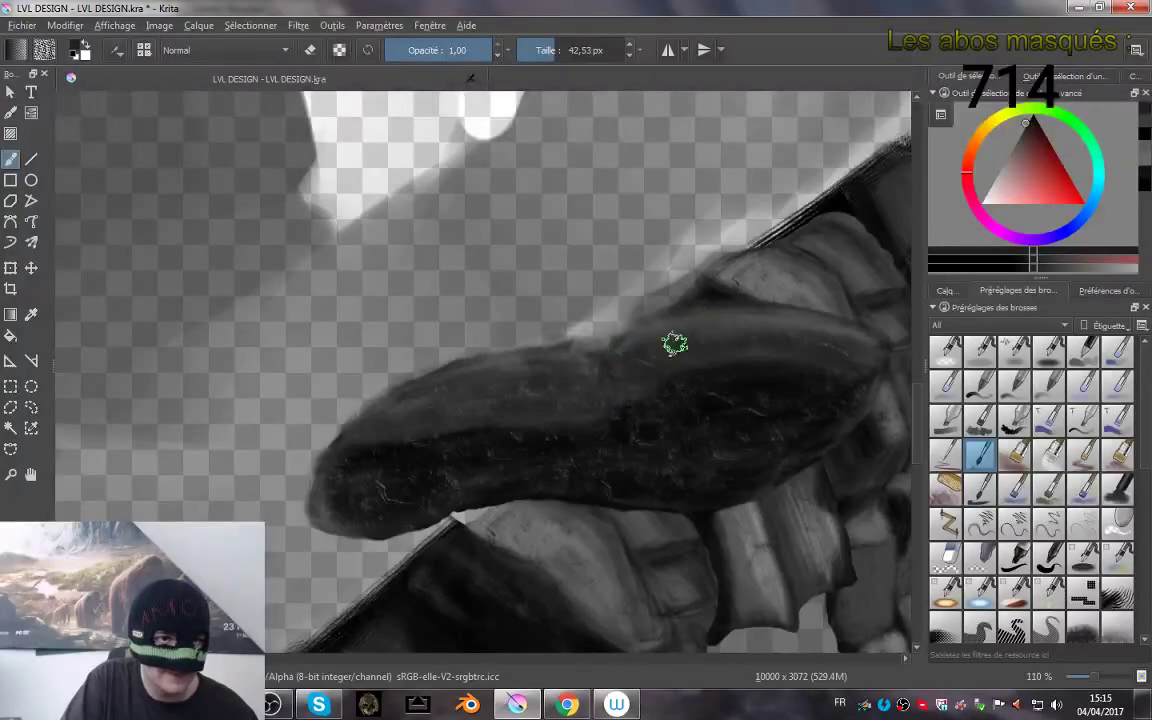
- Sample light gray from the rock above the slab and paint highlights along both lobes' upper edges, refining them with a 9.24 px brush
drag(688, 269, 676, 337)
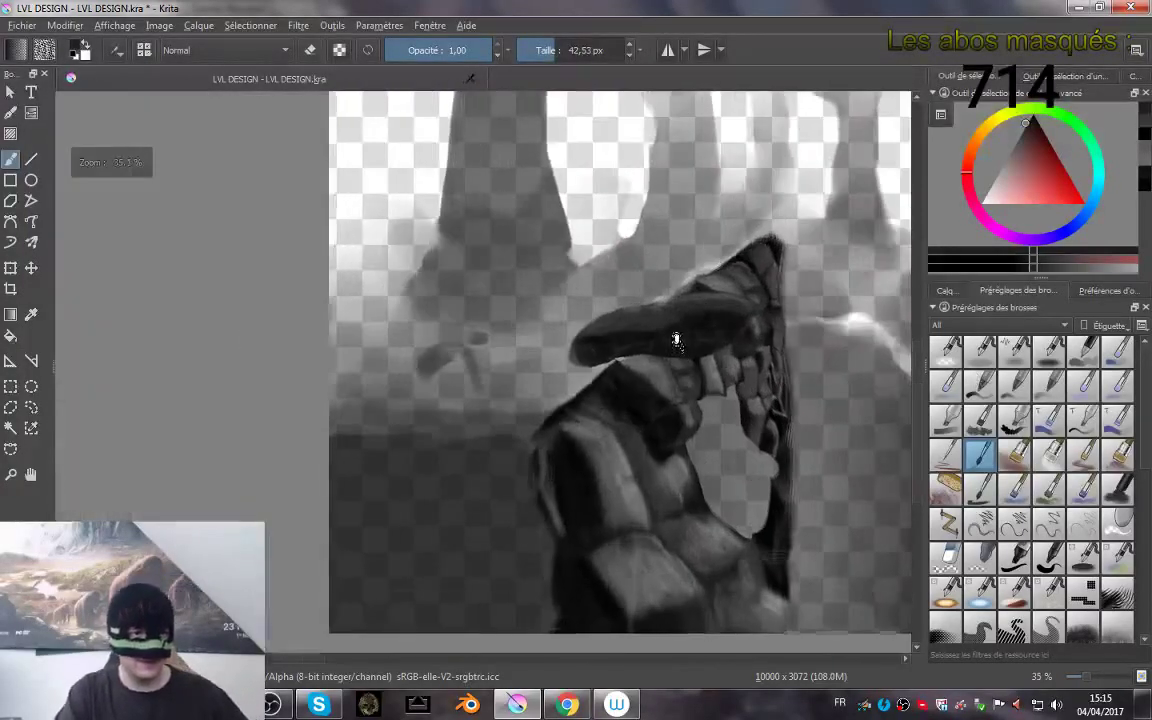
drag(768, 289, 592, 308)
scroll(592, 307, up, 2)
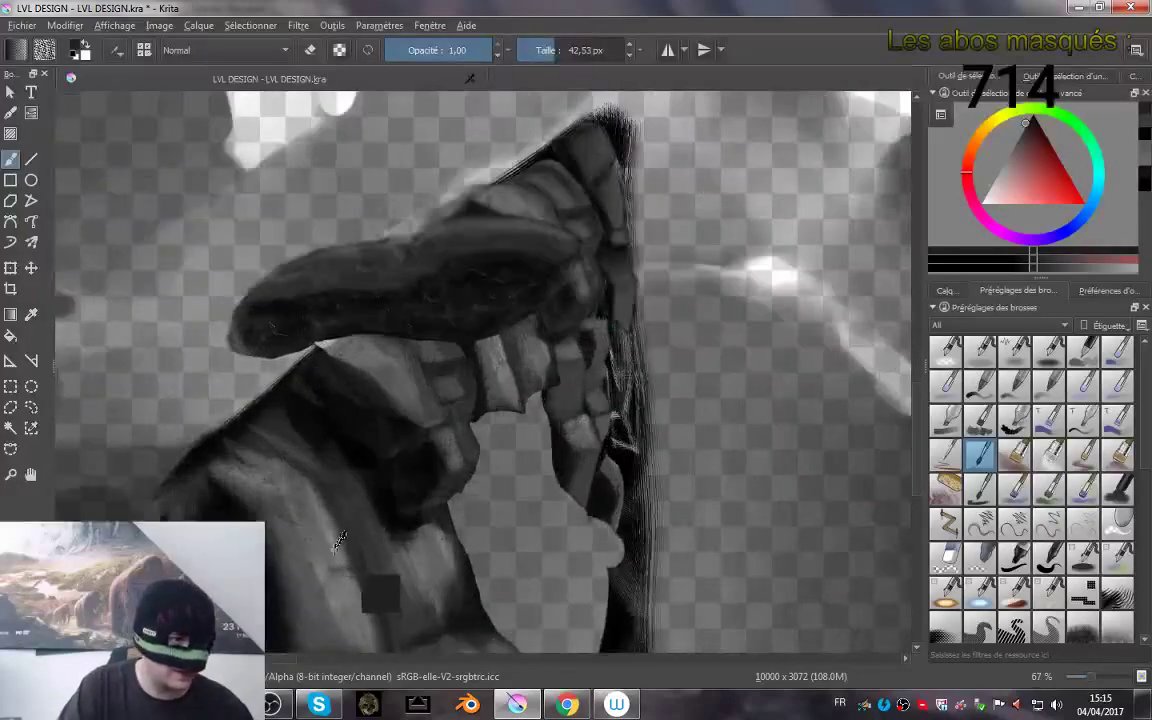
scroll(508, 263, up, 3)
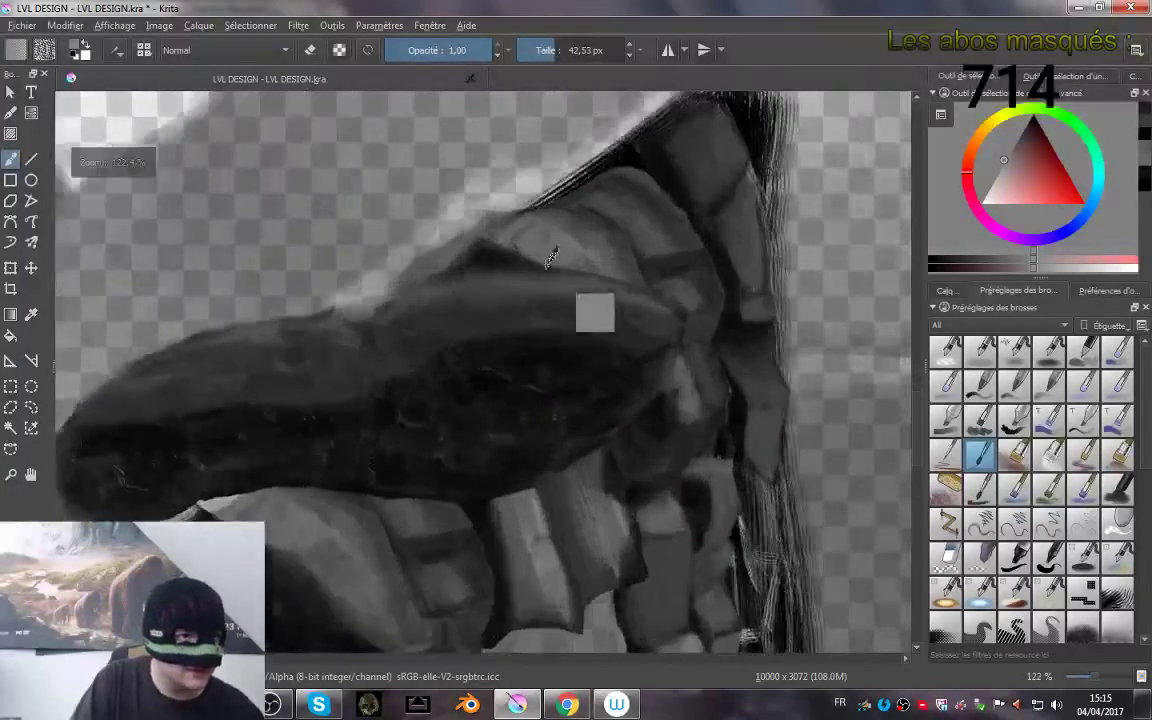
mouse_move(392, 312)
mouse_down()
mouse_move(579, 285)
mouse_move(420, 311)
mouse_move(630, 298)
mouse_move(489, 291)
mouse_move(403, 333)
mouse_move(640, 307)
mouse_move(601, 311)
mouse_move(652, 334)
mouse_move(439, 318)
mouse_move(569, 316)
mouse_move(439, 336)
mouse_move(640, 324)
mouse_up()
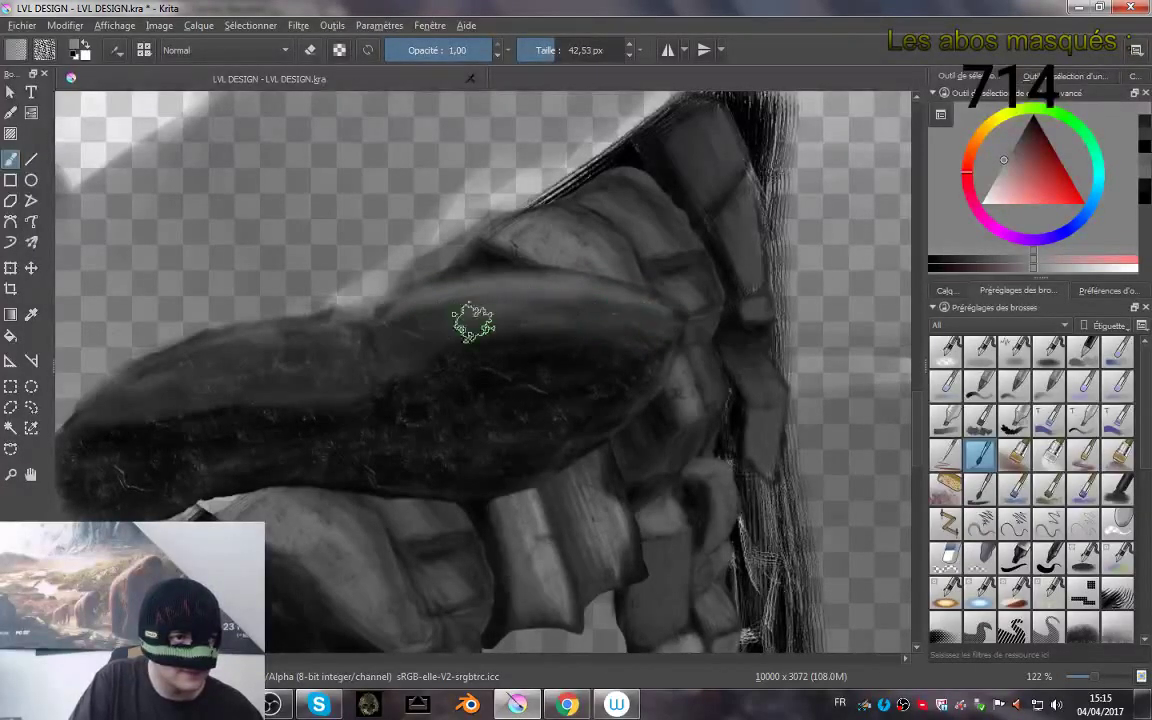
drag(411, 342, 532, 355)
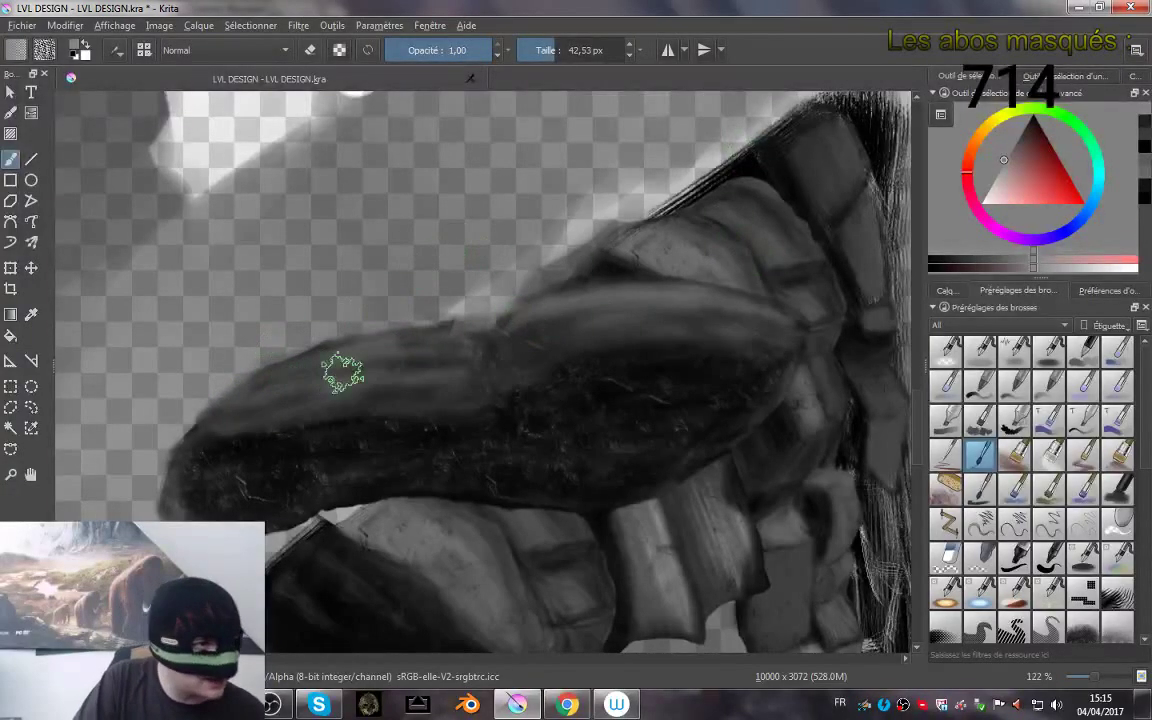
drag(400, 347, 454, 381)
drag(462, 328, 418, 328)
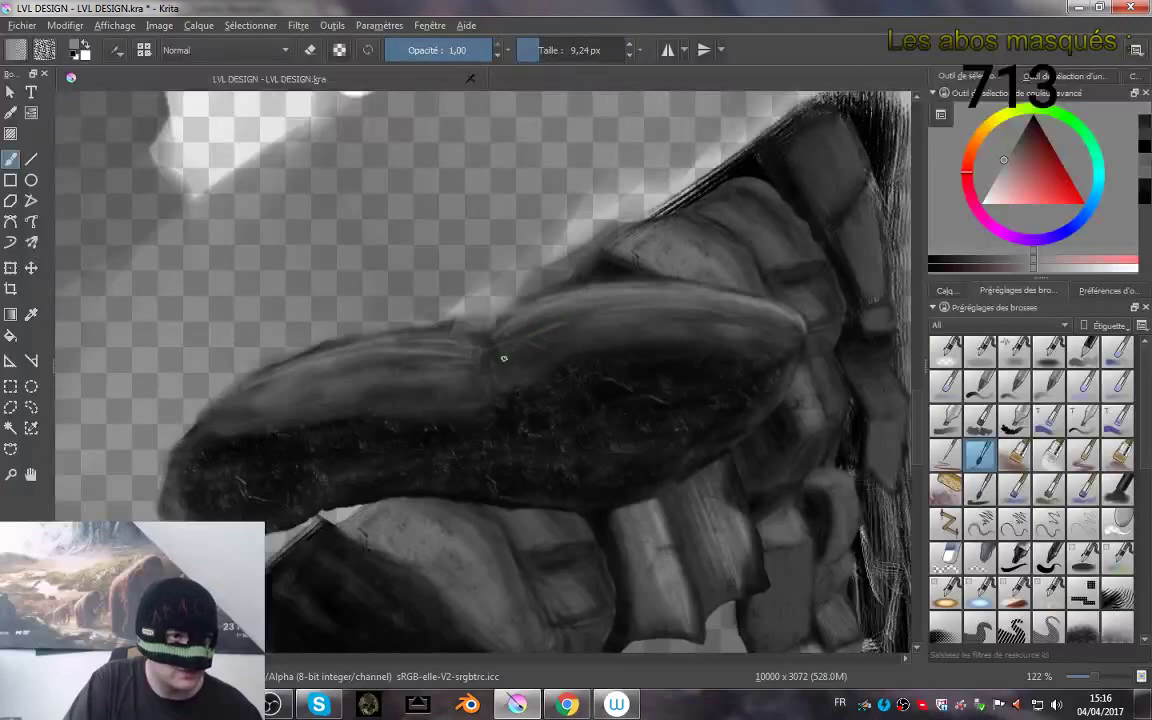
- Set the brush to 40.01 px, choose dark gray, sample near-black from the slab's shadow side and shade beneath the highlights
drag(601, 300, 570, 275)
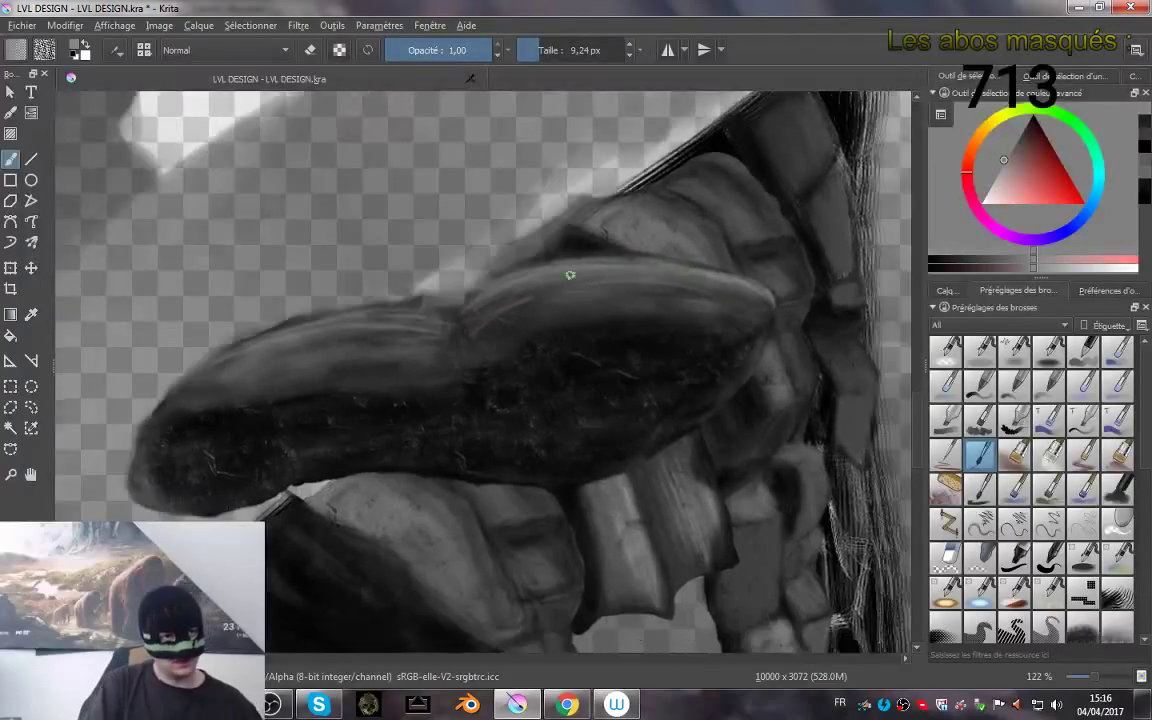
scroll(503, 335, down, 6)
scroll(500, 315, up, 7)
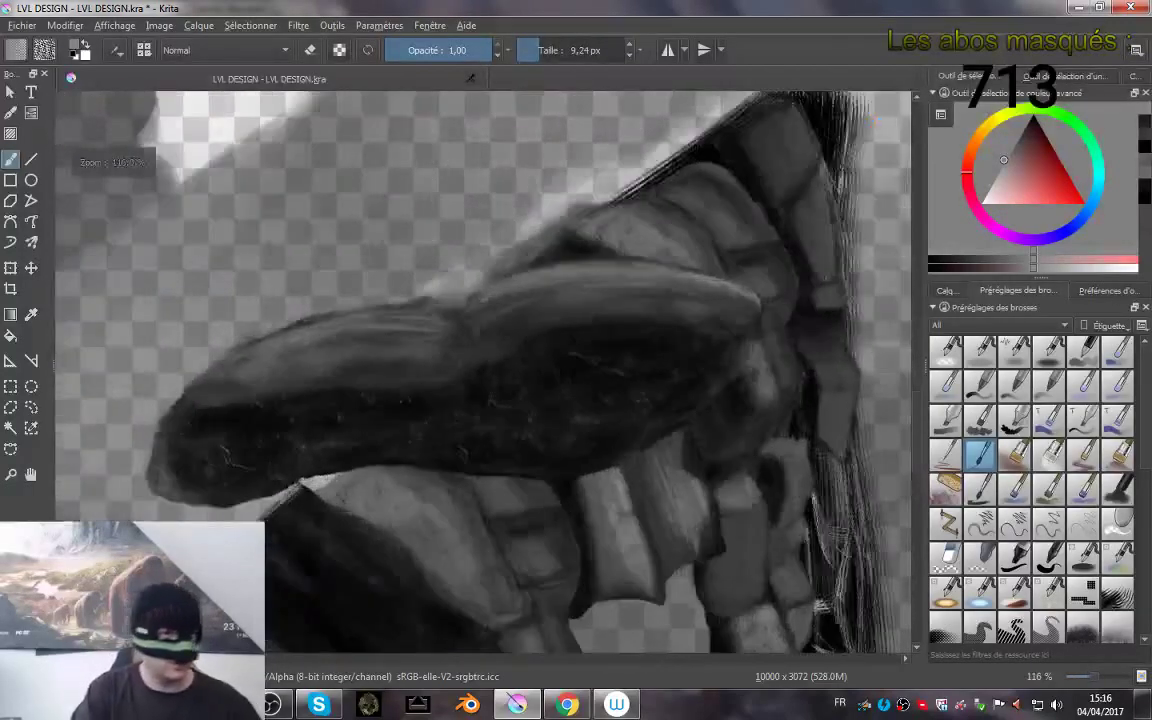
drag(478, 318, 554, 352)
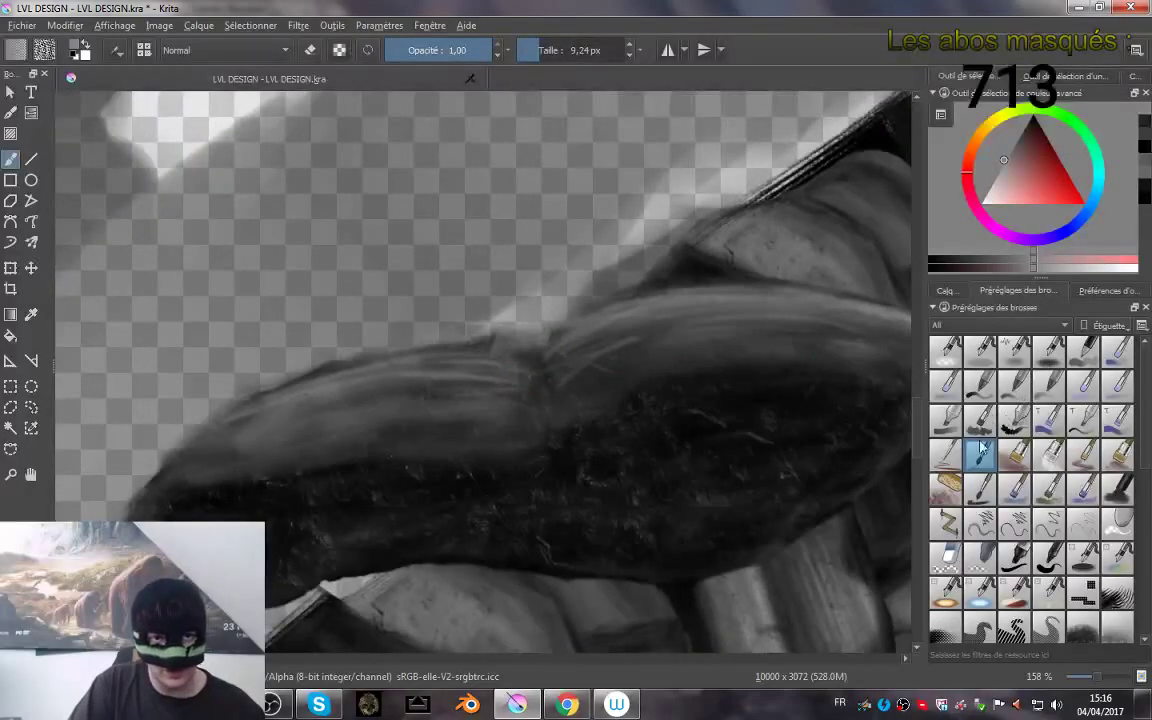
drag(450, 394, 502, 399)
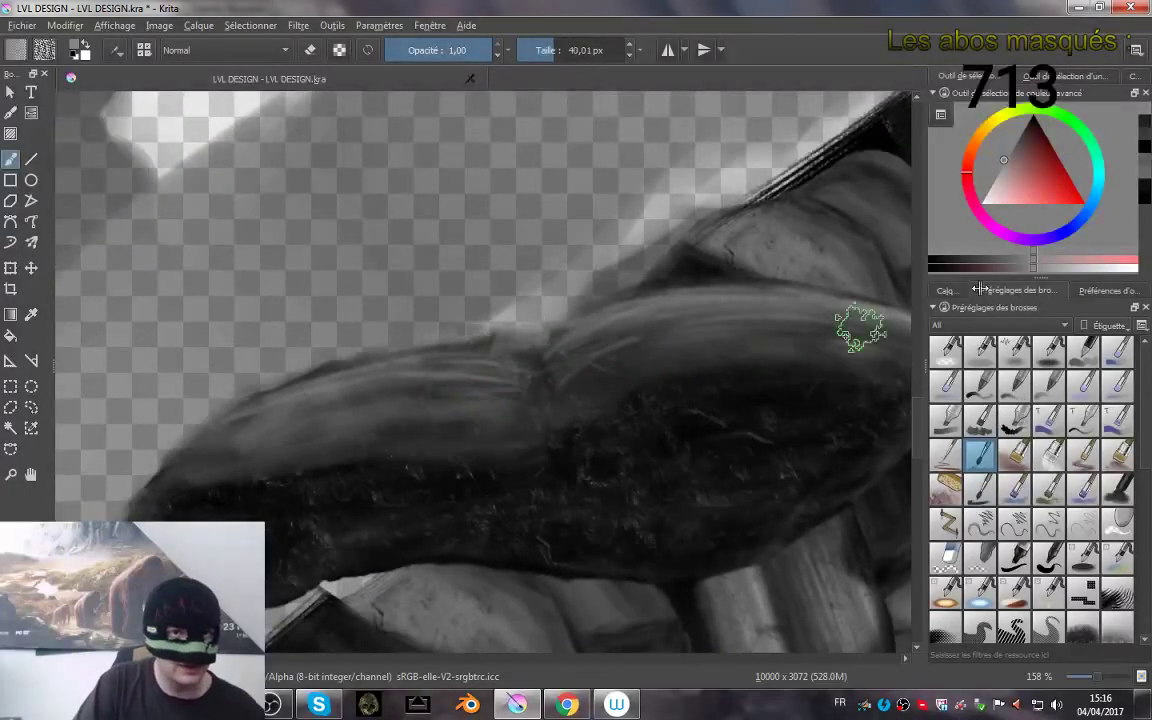
drag(1014, 156, 1007, 156)
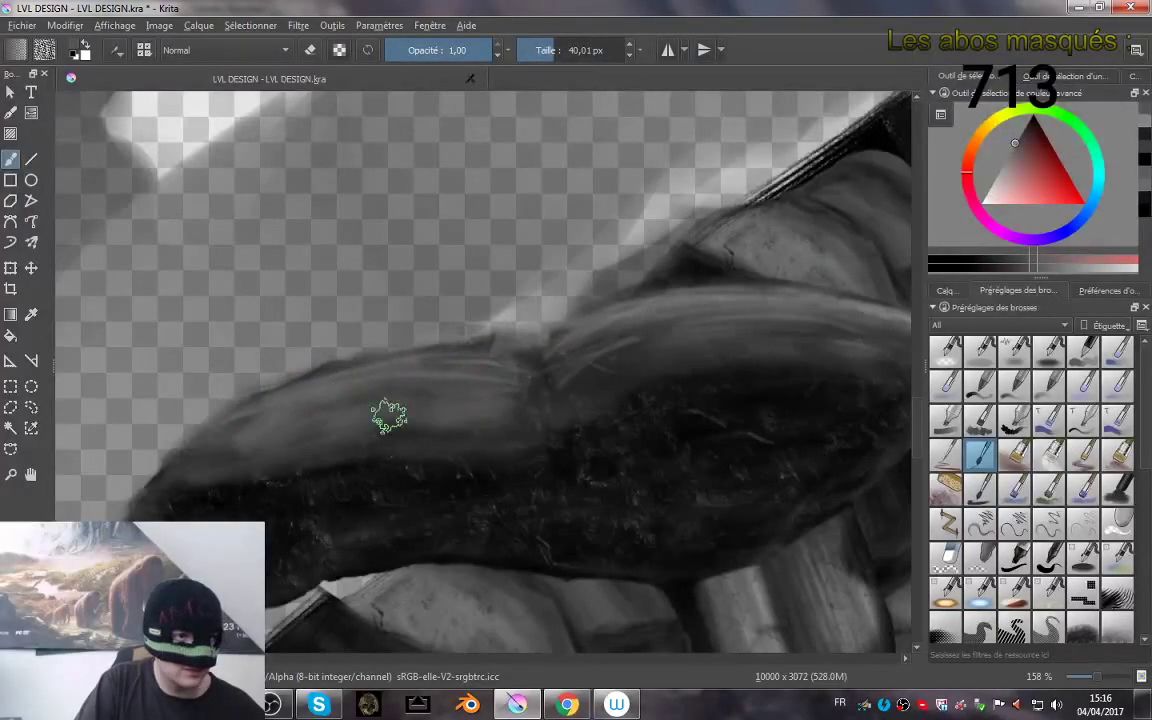
ctrl+click(404, 499)
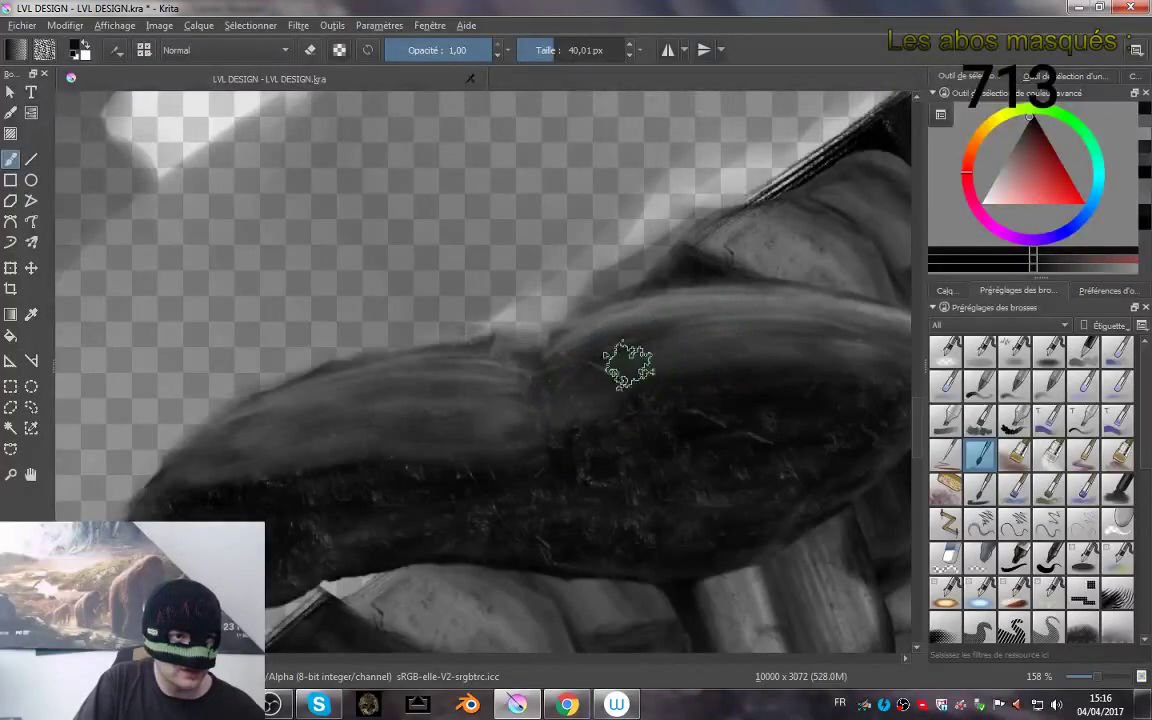
- Choose a 50 px blending preset and smooth the shading on the slab's top surface
right_click(755, 345)
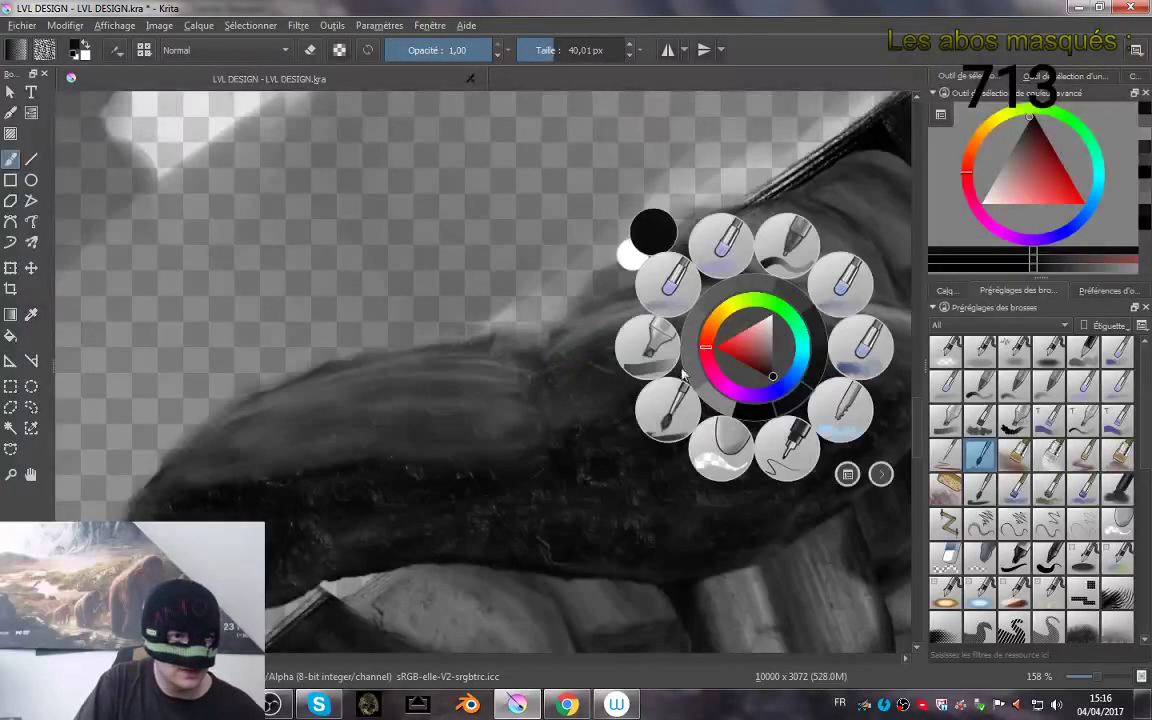
click(722, 248)
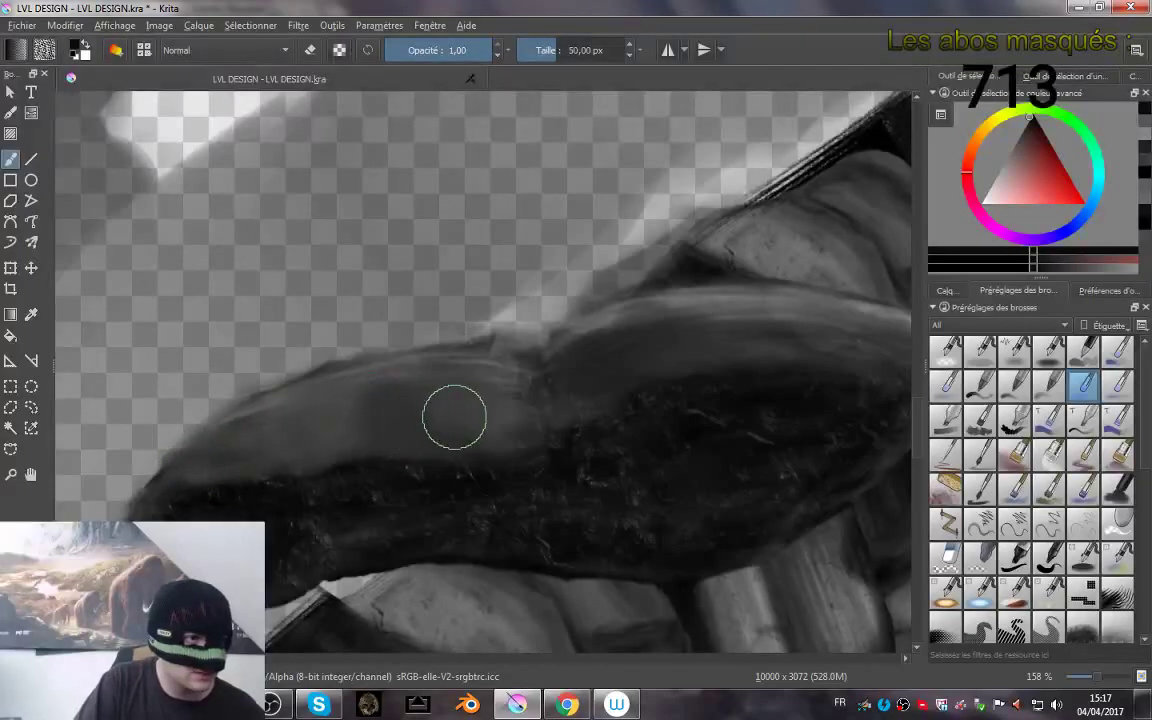
scroll(720, 434, down, 2)
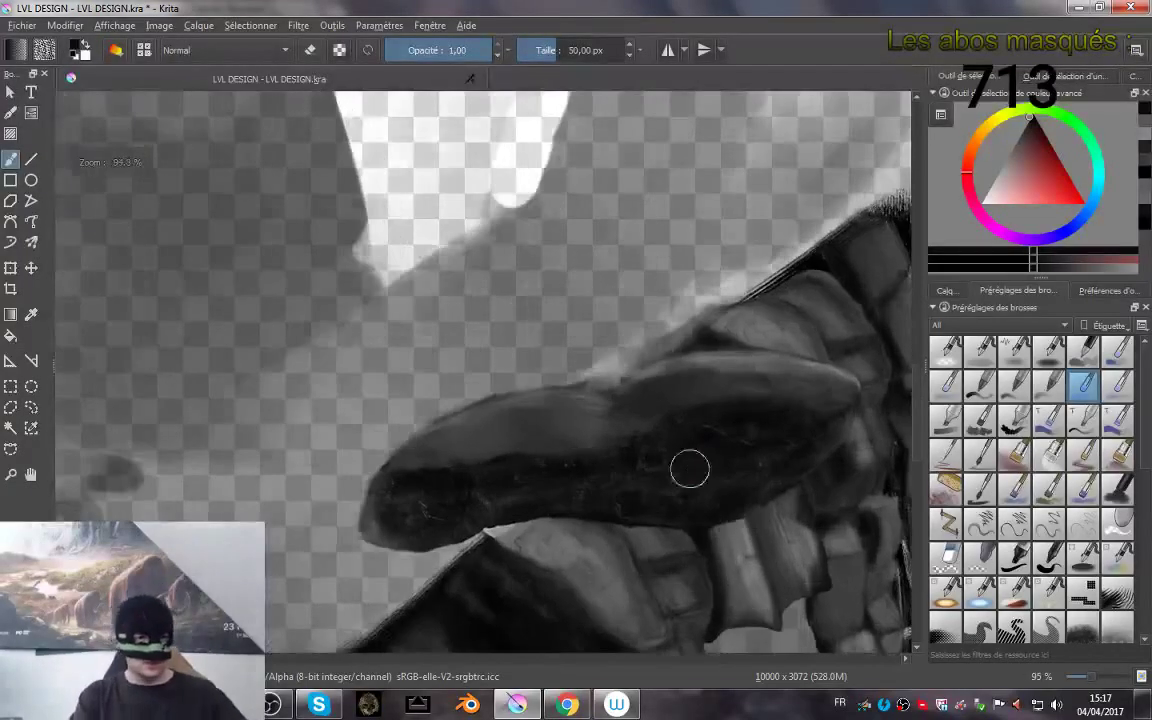
- Return to the textured paintbrush preset at 27 px and paint dark strokes over both lobes and along the shadow edge
right_click(610, 445)
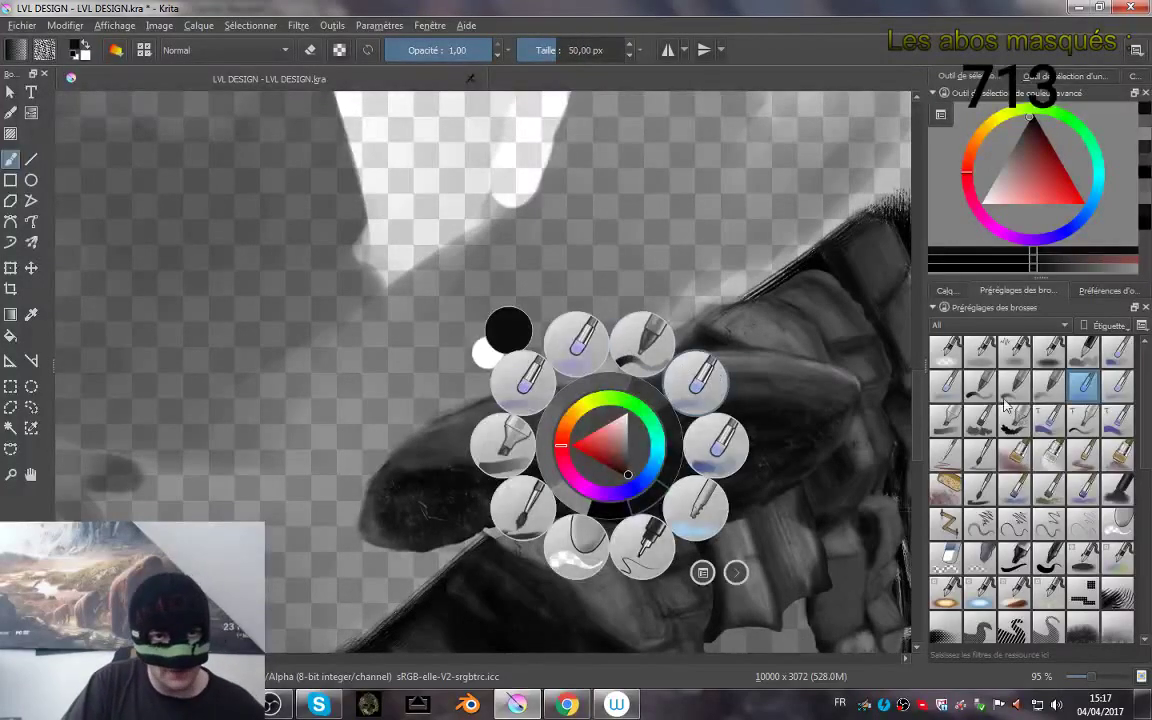
click(984, 454)
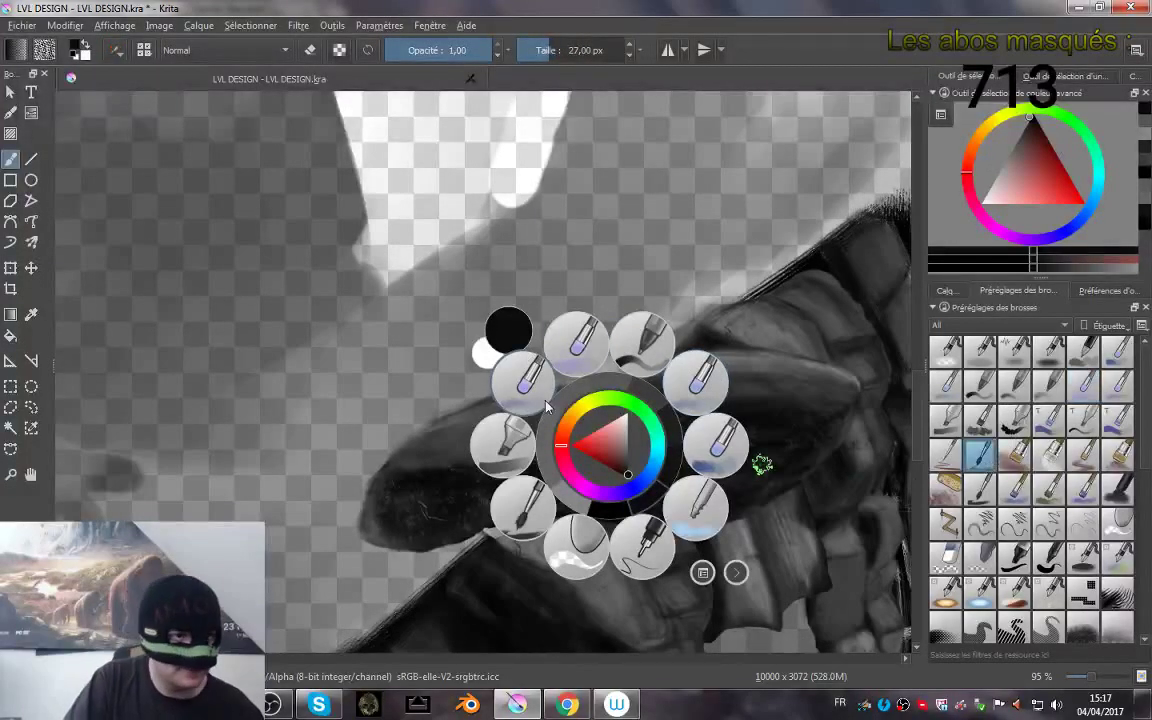
click(453, 427)
drag(425, 418, 578, 378)
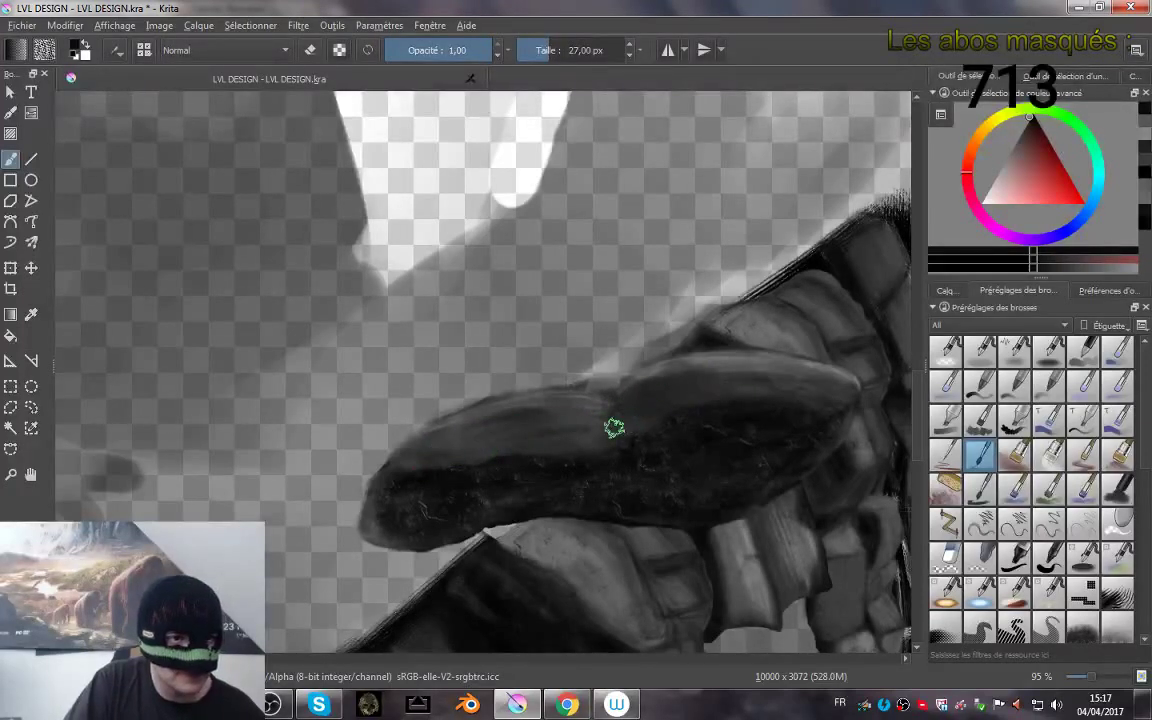
scroll(830, 354, up, 5)
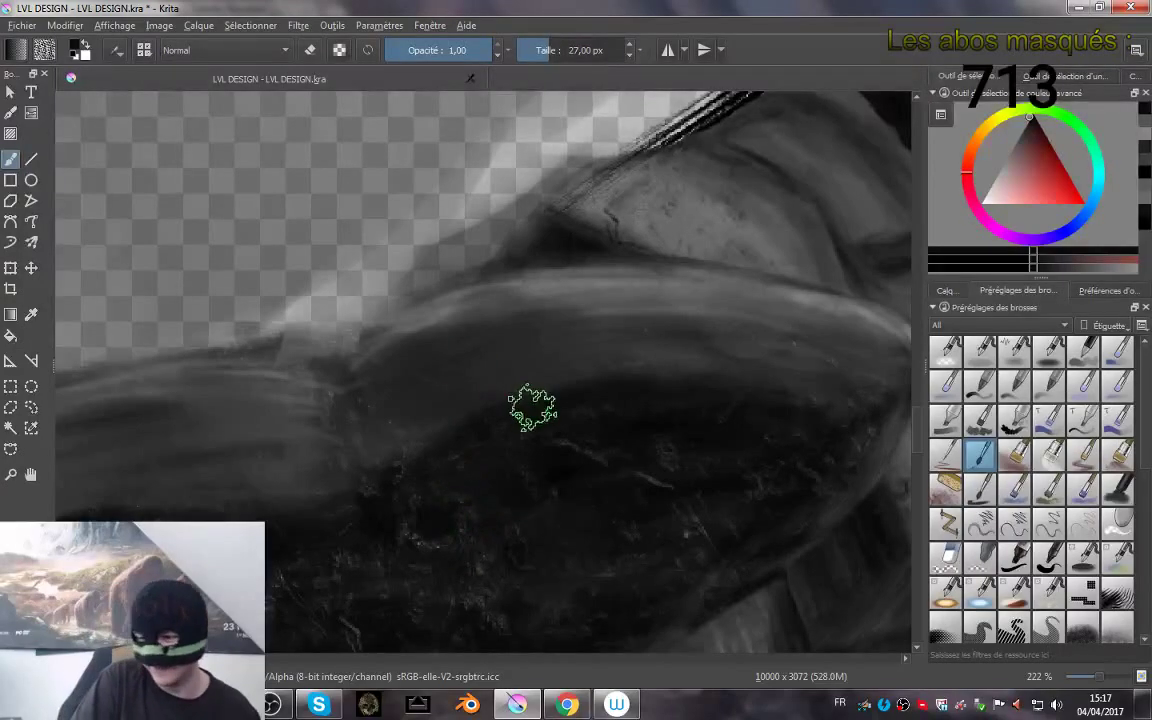
drag(423, 413, 539, 362)
drag(556, 422, 550, 515)
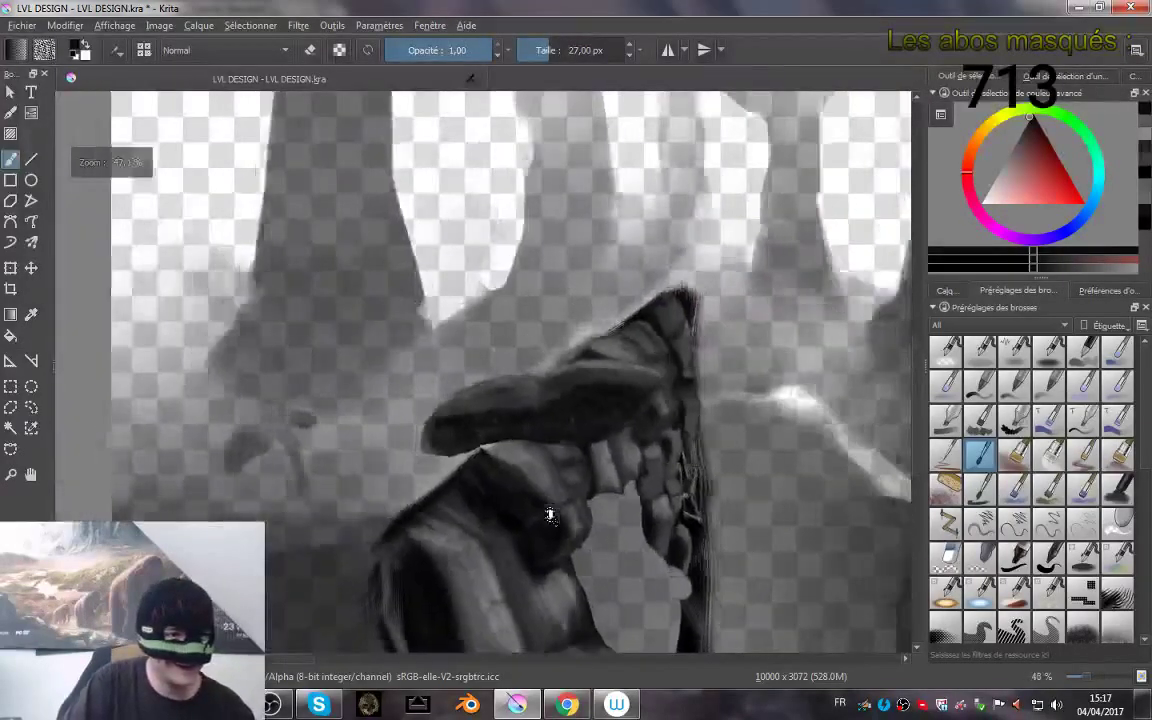
- Sample mid-gray from the lit rock below the slab and paint soft strokes over the tops of both lobes, reducing the brush to 19.14 px
scroll(548, 512, down, 2)
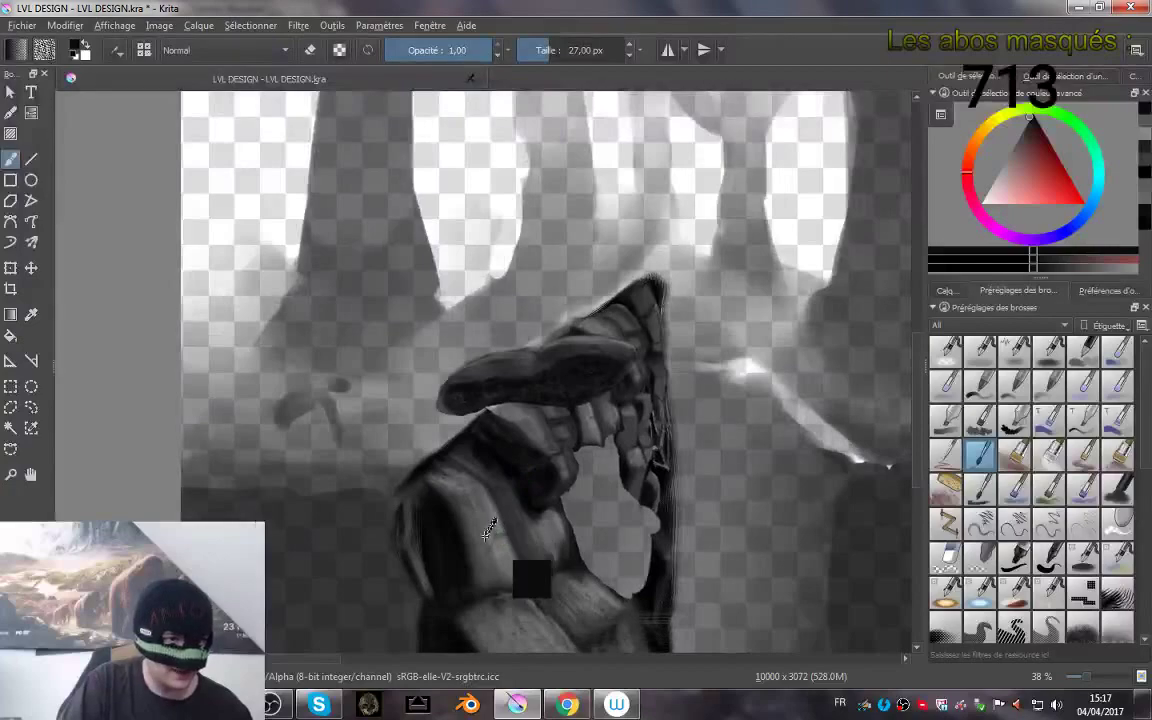
ctrl+click(497, 528)
ctrl+click(479, 540)
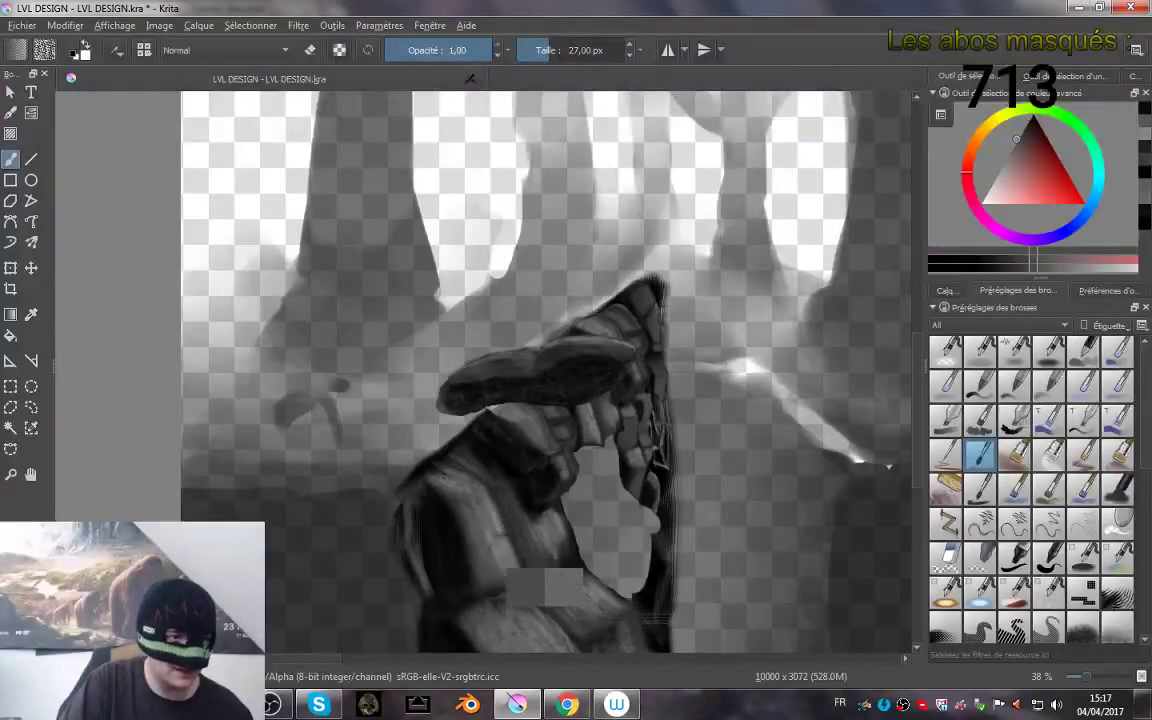
drag(570, 357, 571, 275)
scroll(595, 352, up, 3)
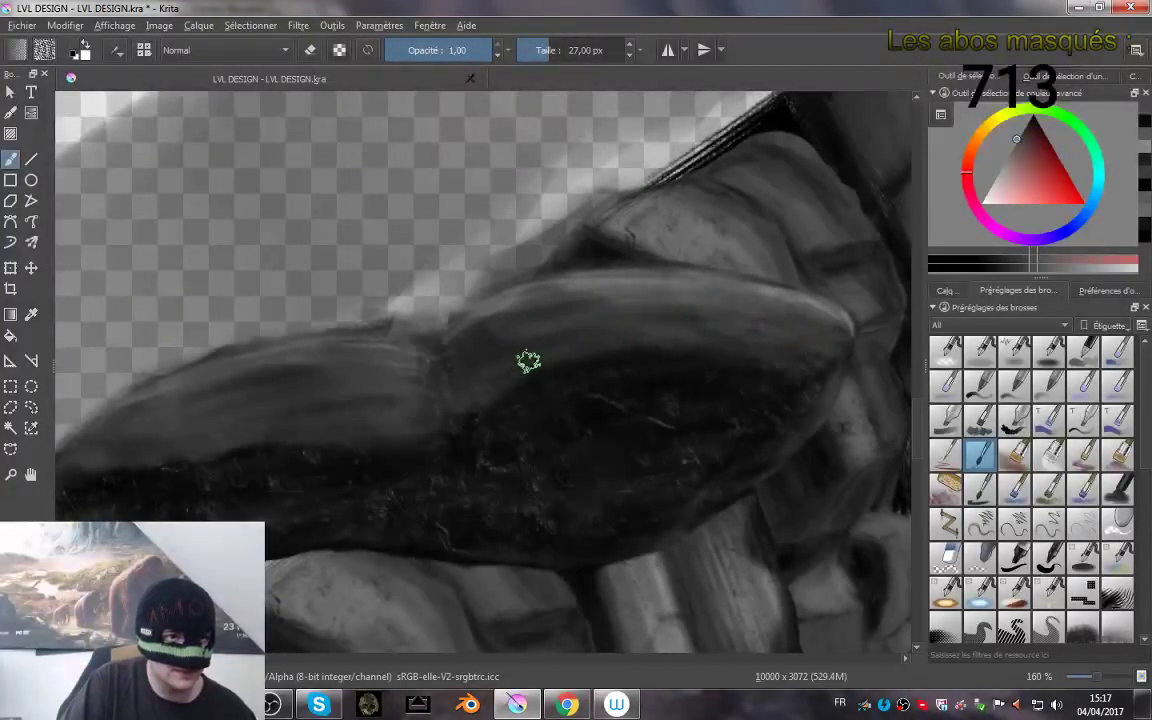
mouse_move(323, 393)
mouse_down()
mouse_move(337, 386)
mouse_move(312, 397)
mouse_up()
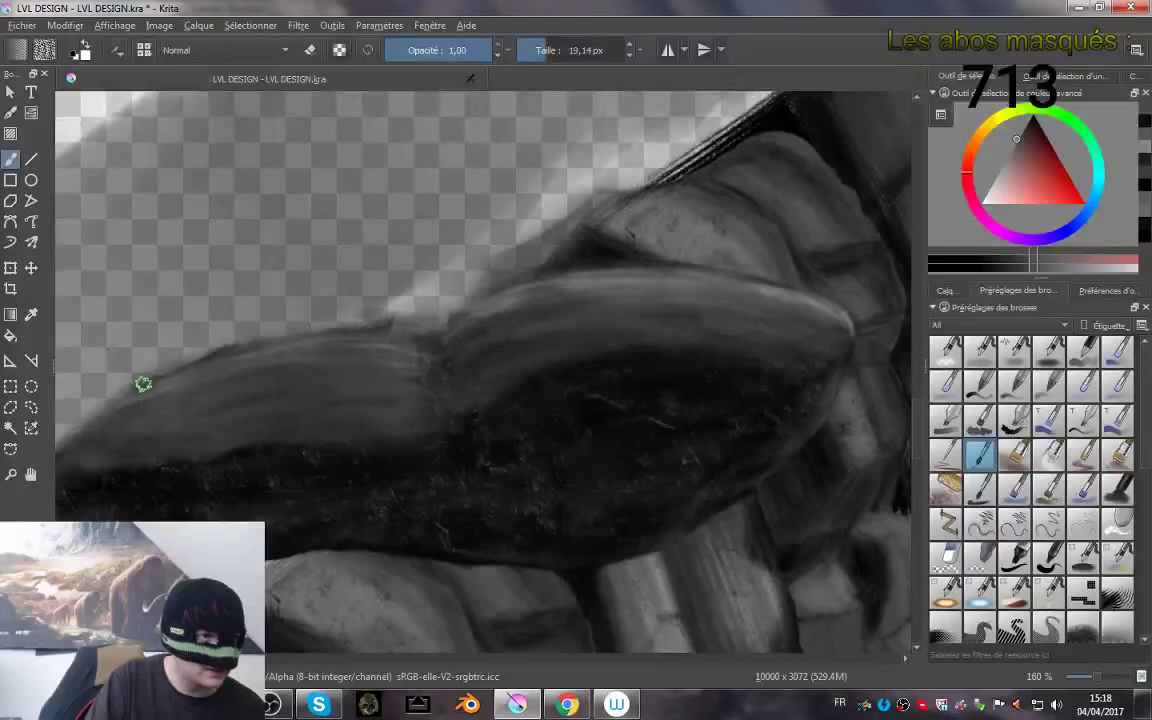
mouse_move(668, 326)
mouse_down()
mouse_move(643, 475)
mouse_move(645, 332)
mouse_up()
- Choose a 50 px eraser preset and clean the slab's upper contour and the area around its pointed end, varying the size between 7.51 and 46.58 px
right_click(555, 305)
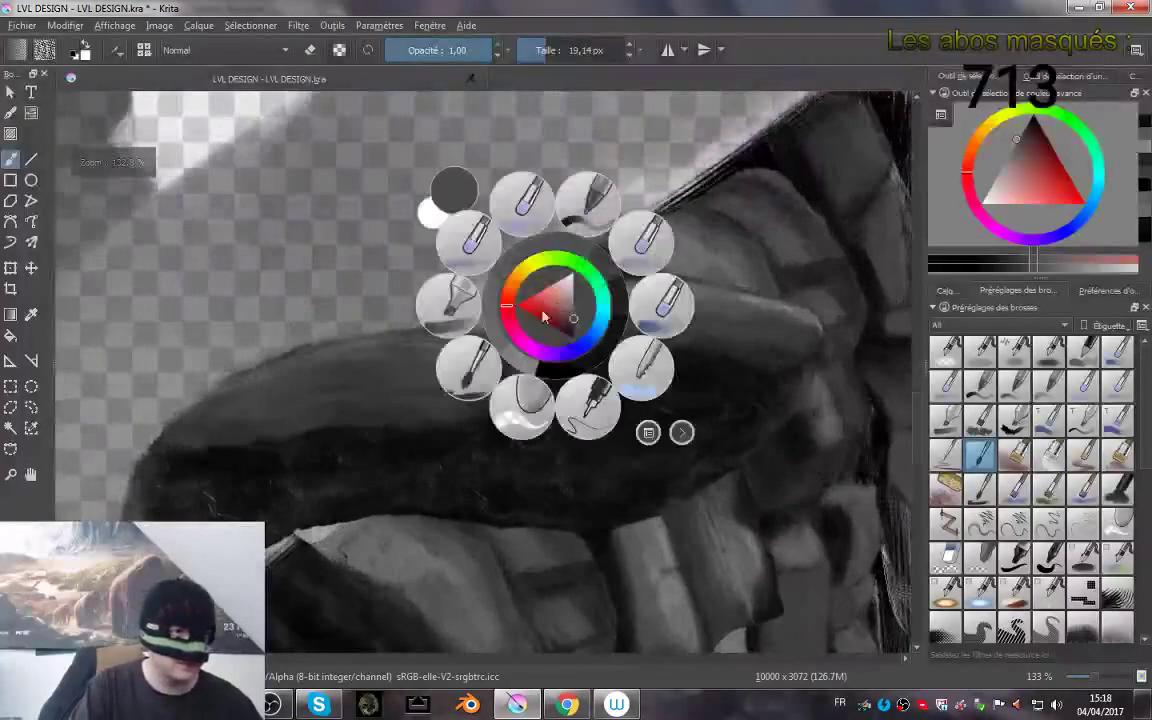
click(520, 407)
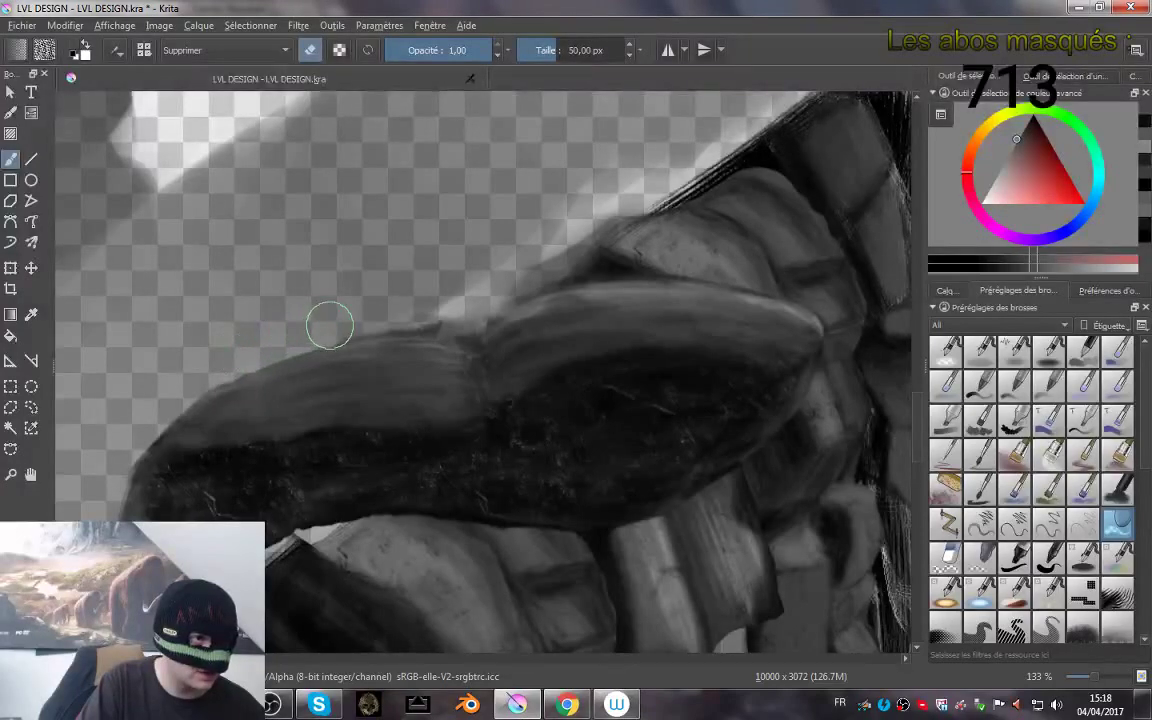
drag(357, 320, 491, 318)
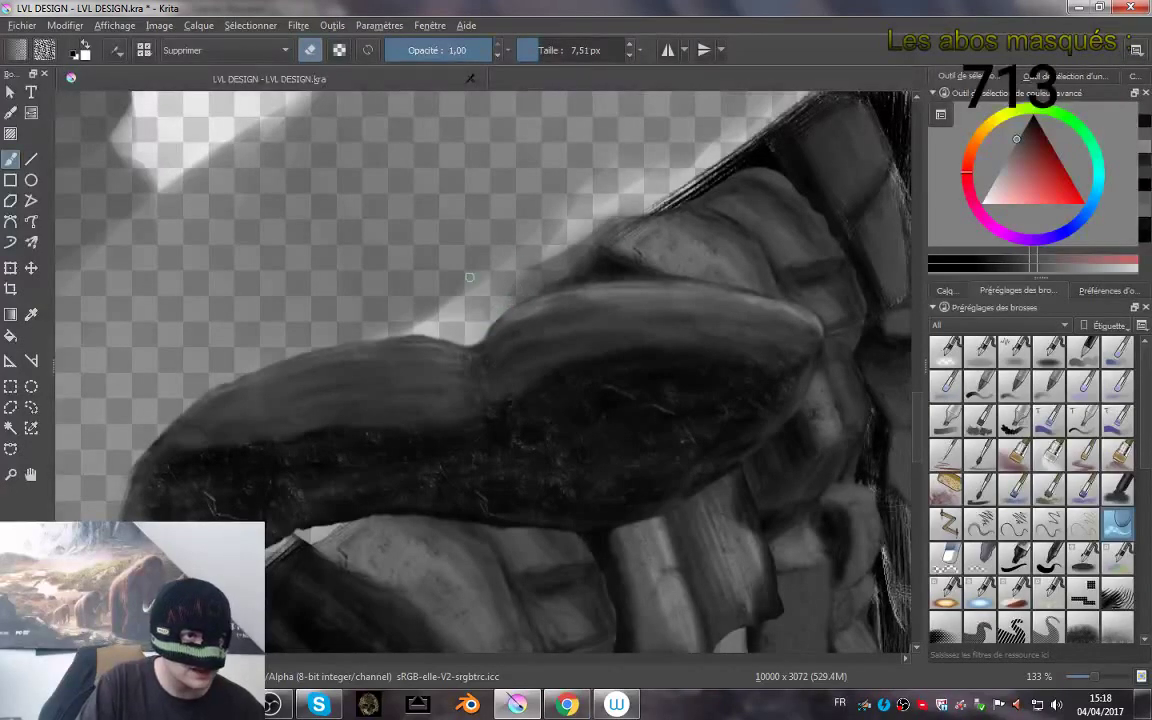
drag(469, 277, 488, 289)
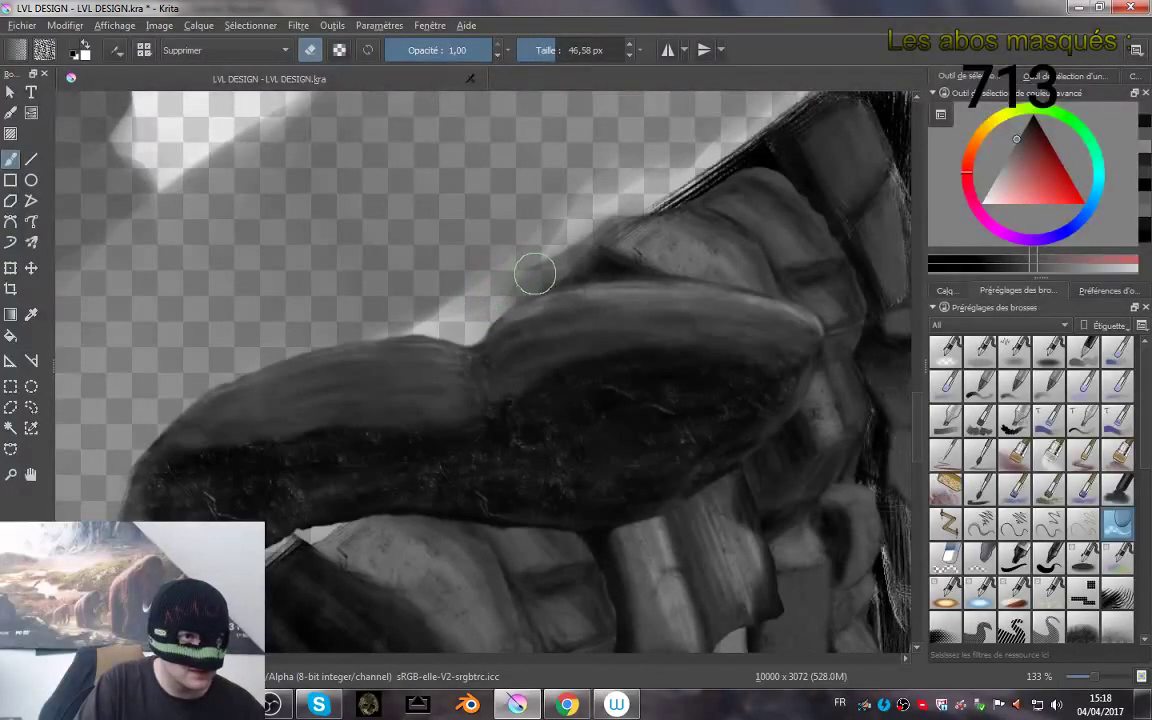
mouse_move(666, 259)
mouse_down()
mouse_move(775, 276)
mouse_move(813, 248)
mouse_up()
mouse_move(718, 248)
mouse_down()
mouse_move(679, 260)
mouse_move(560, 191)
mouse_up()
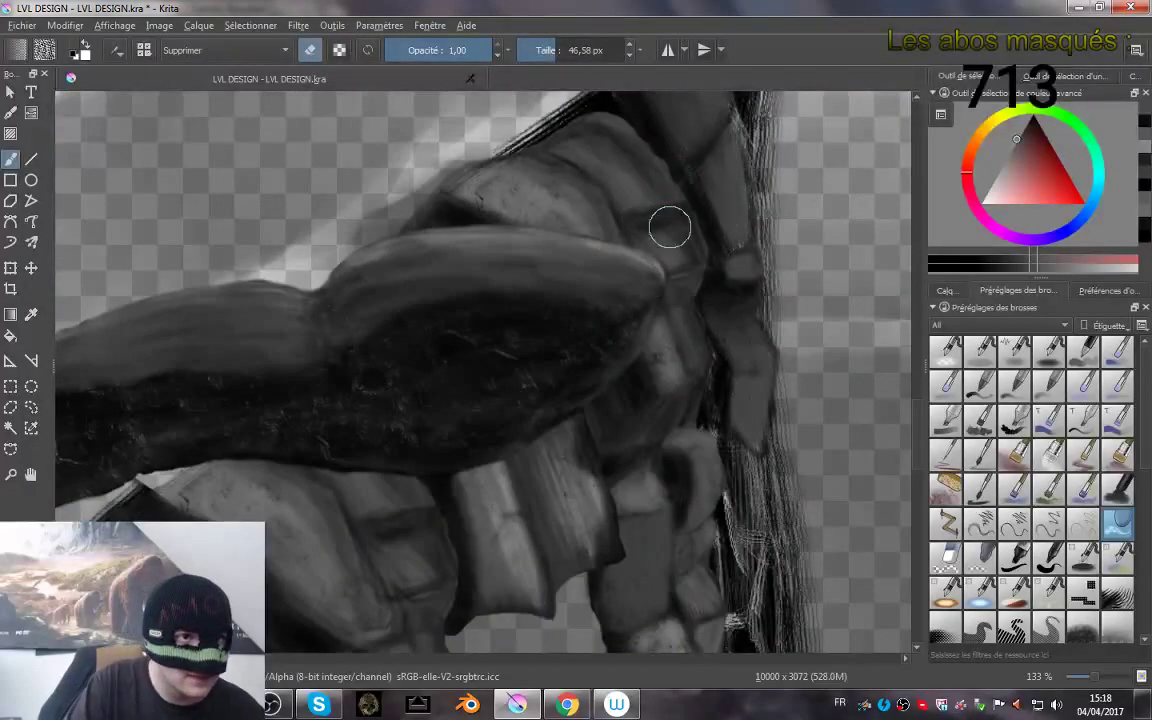
mouse_move(670, 227)
mouse_down()
mouse_move(657, 227)
mouse_move(663, 237)
mouse_up()
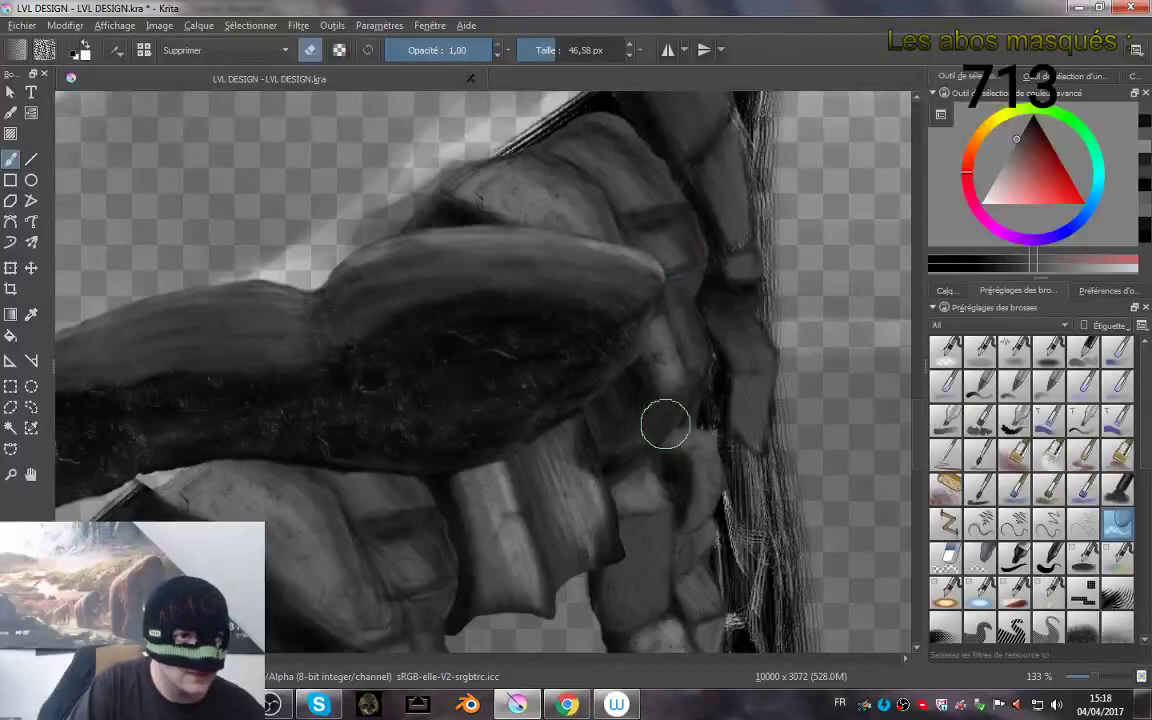
- Erase along the slab's lower edge with the 46.58 px eraser to clean its contour against the rocks beneath
mouse_move(507, 275)
mouse_down()
mouse_move(594, 393)
mouse_move(540, 378)
mouse_up()
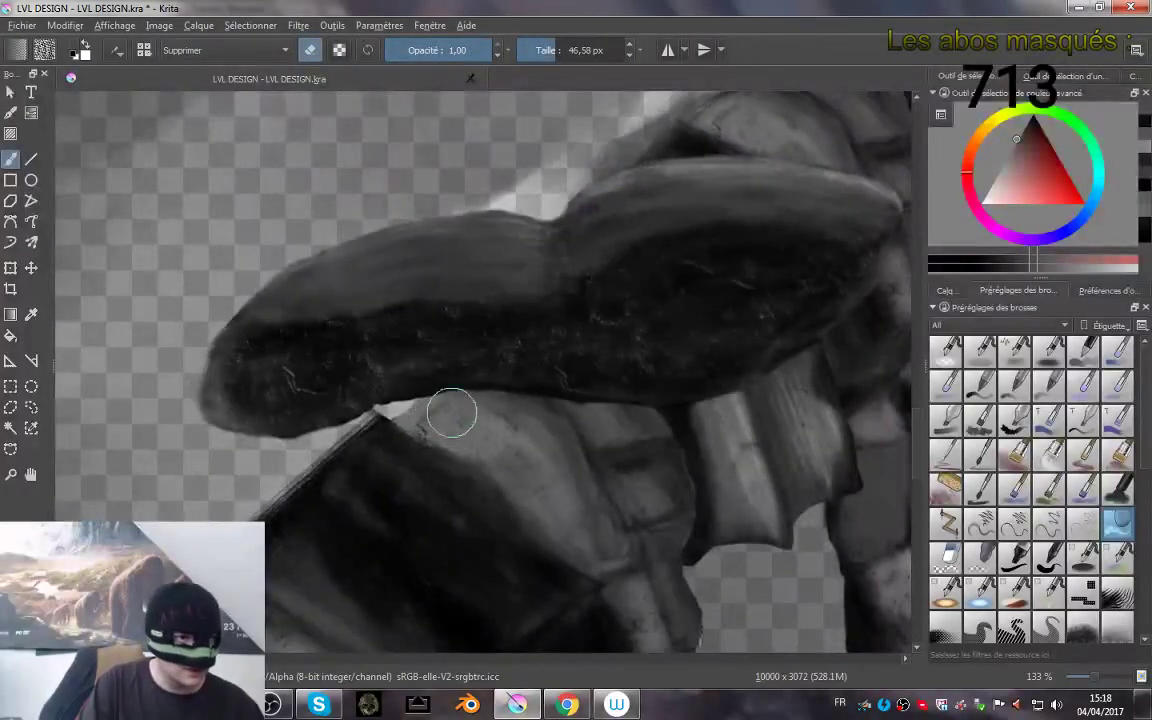
mouse_move(457, 416)
mouse_down()
mouse_move(507, 404)
mouse_move(689, 432)
mouse_up()
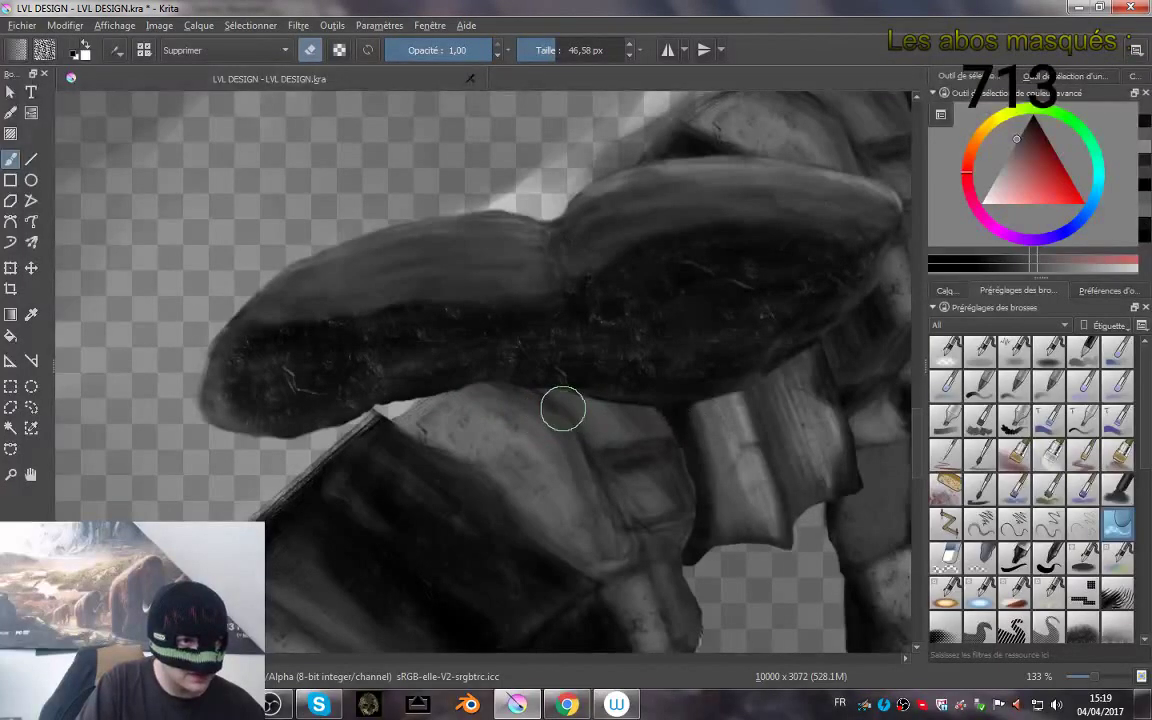
drag(563, 409, 728, 424)
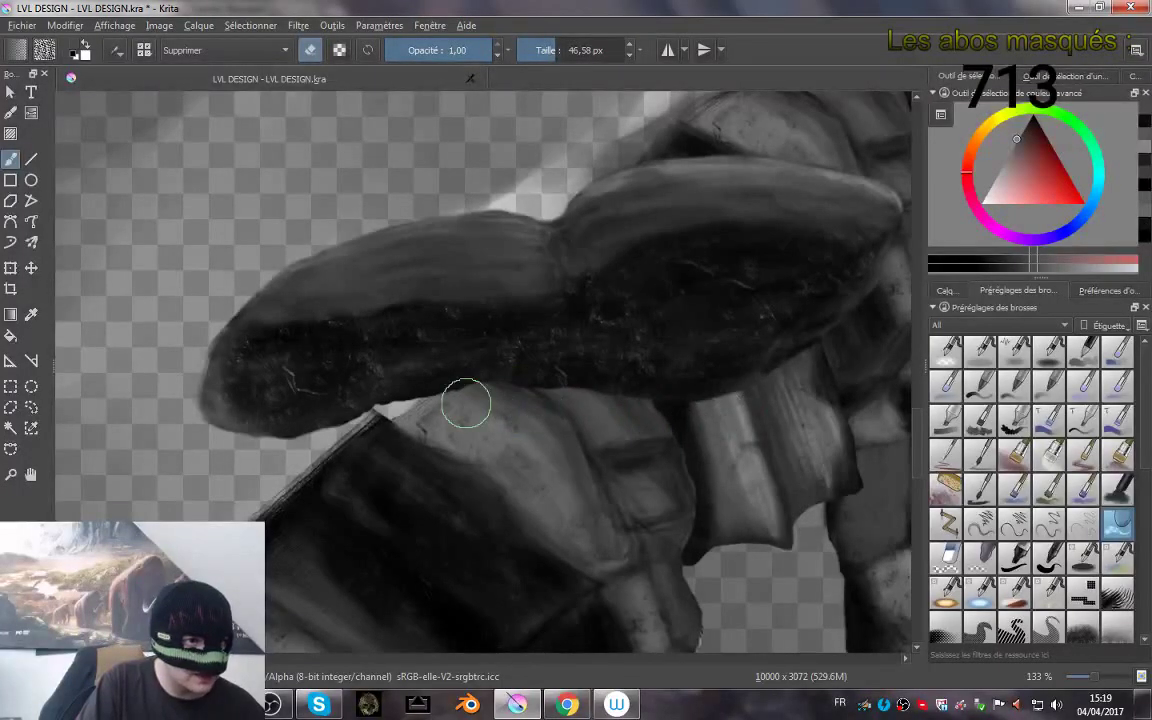
drag(466, 403, 407, 423)
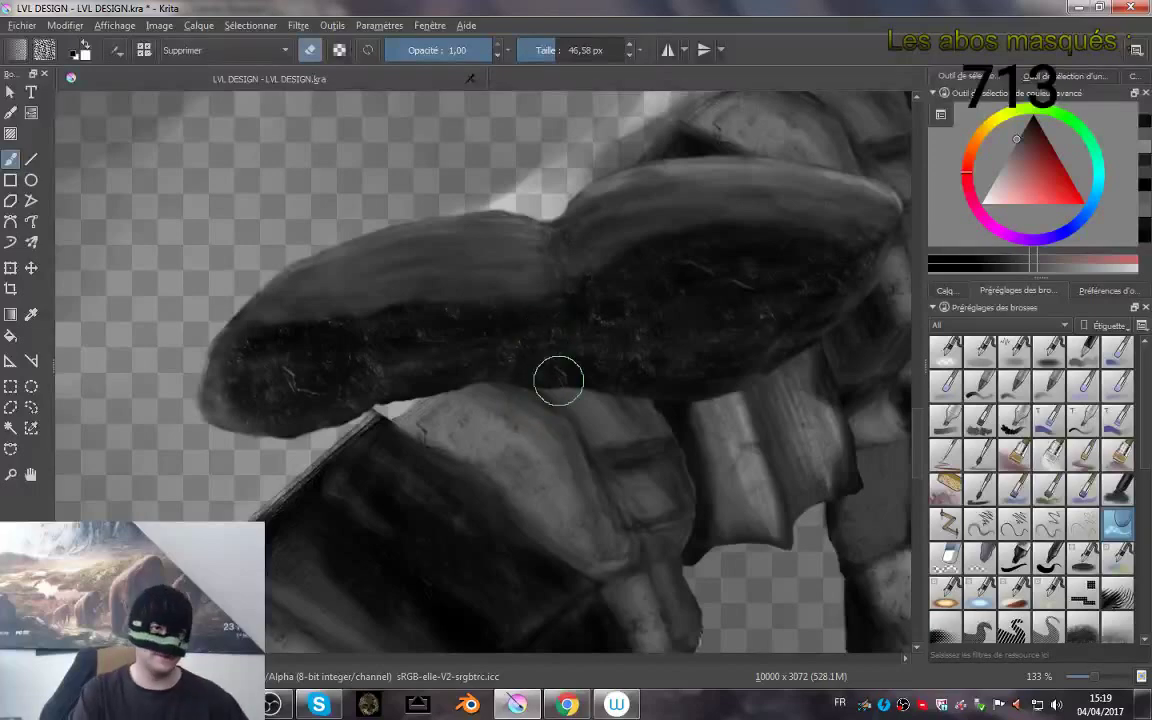
drag(693, 331, 710, 373)
scroll(709, 373, up, 5)
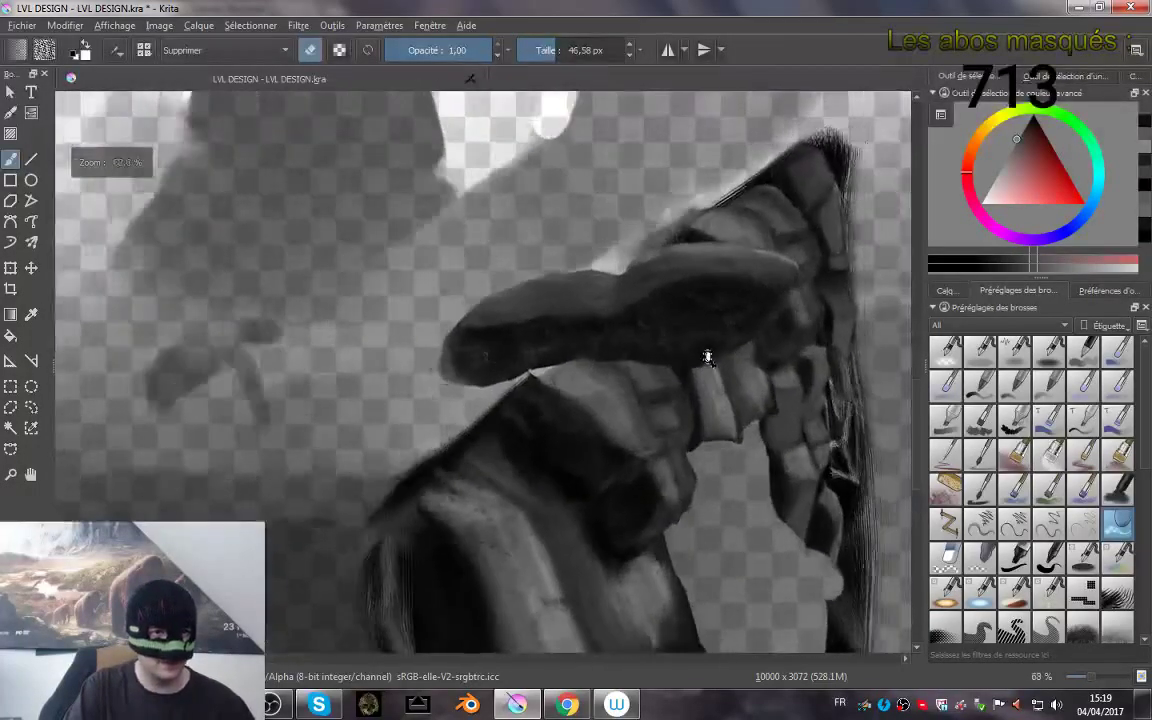
- Sample dark gray from the slab and return to the textured paintbrush preset at 27 px
scroll(704, 282, down, 2)
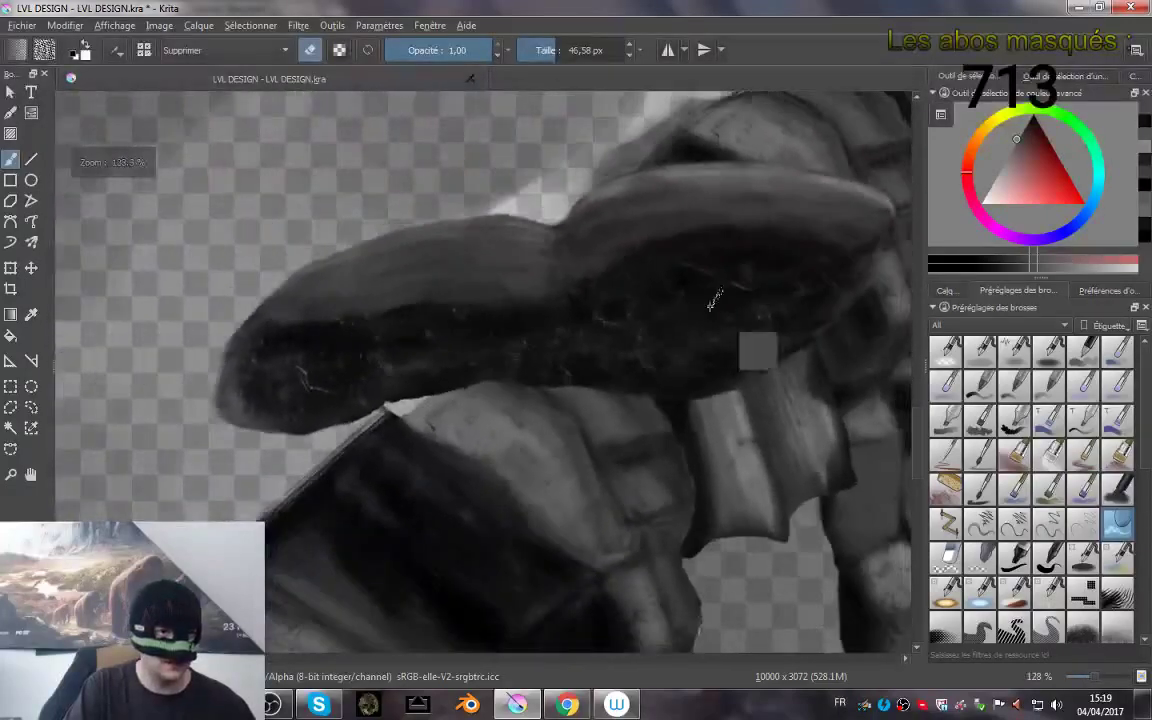
right_click(752, 342)
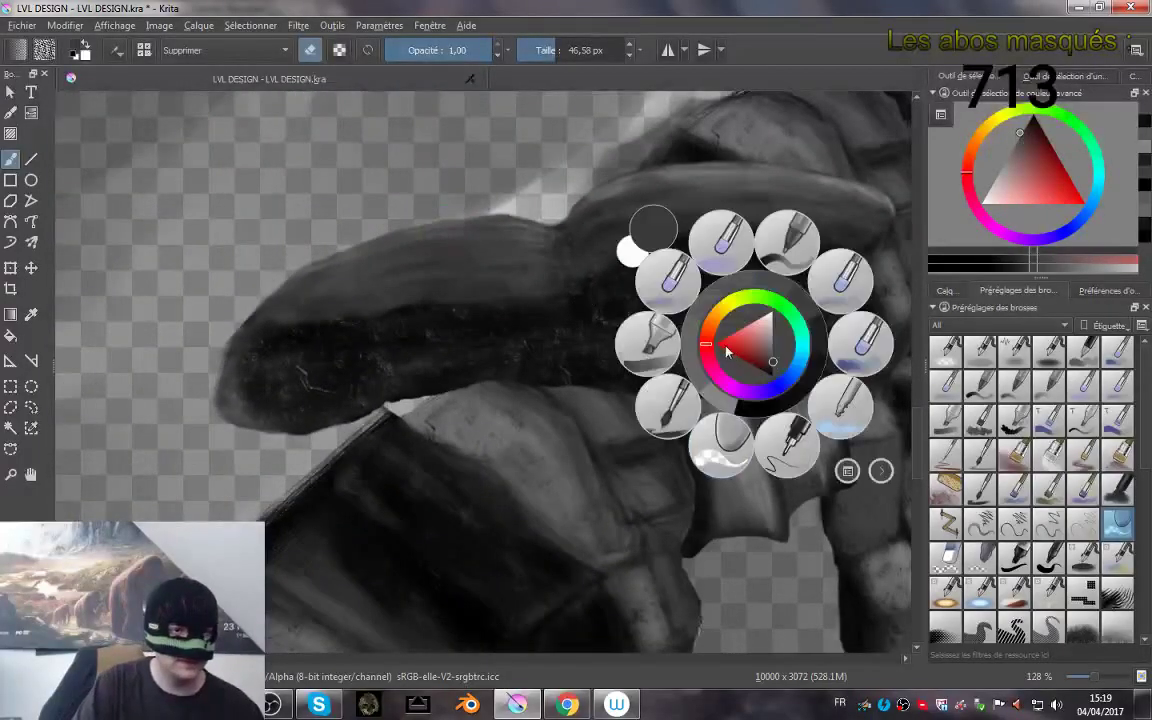
click(797, 256)
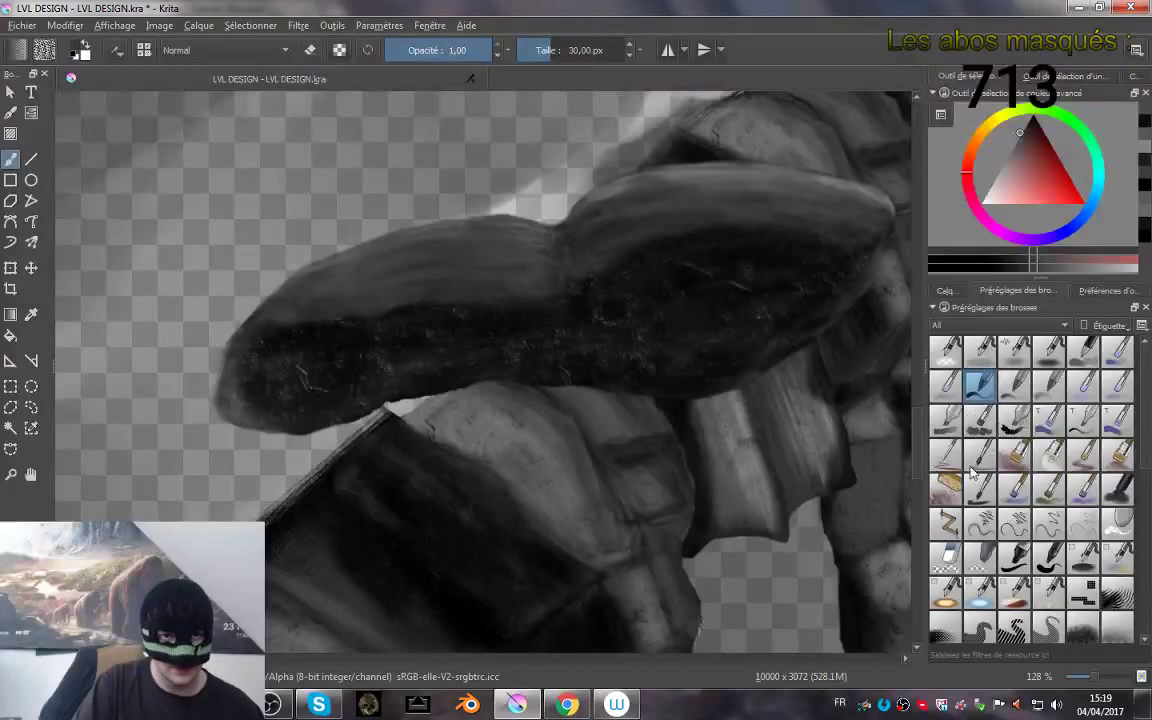
click(980, 453)
scroll(727, 437, down, 4)
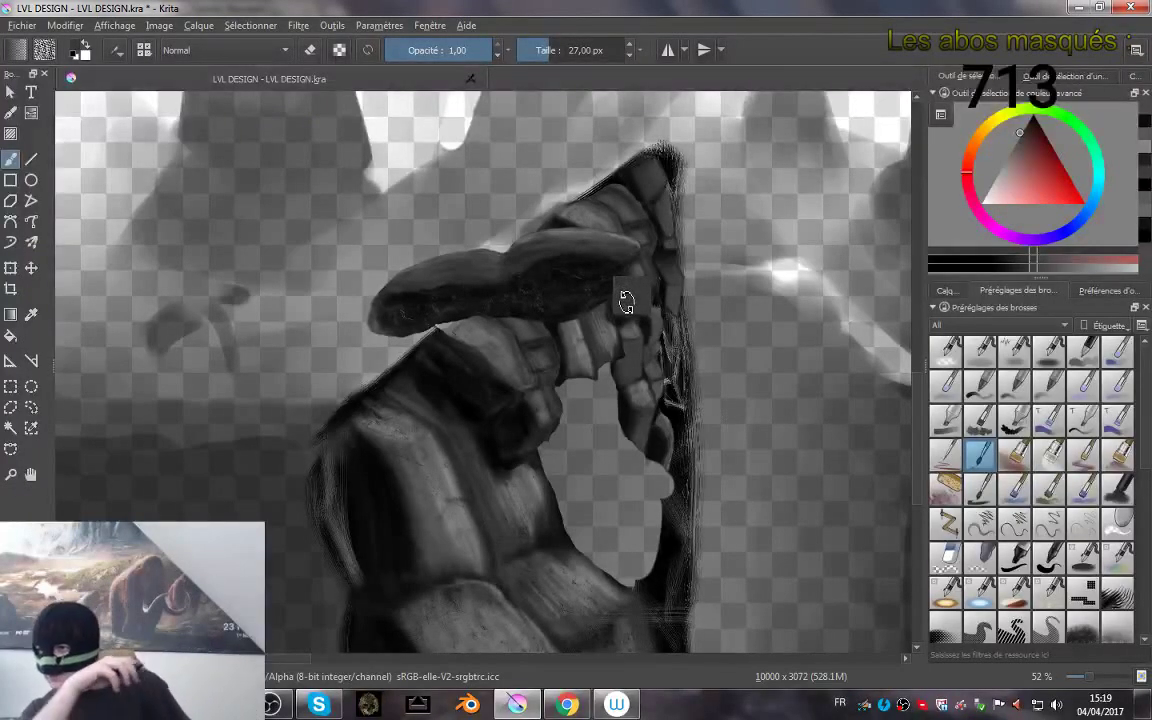
- Transform the slab by tilting it slightly clockwise, shifting it down and away from the arch's peak, and narrowing it a little
key(ctrl+t)
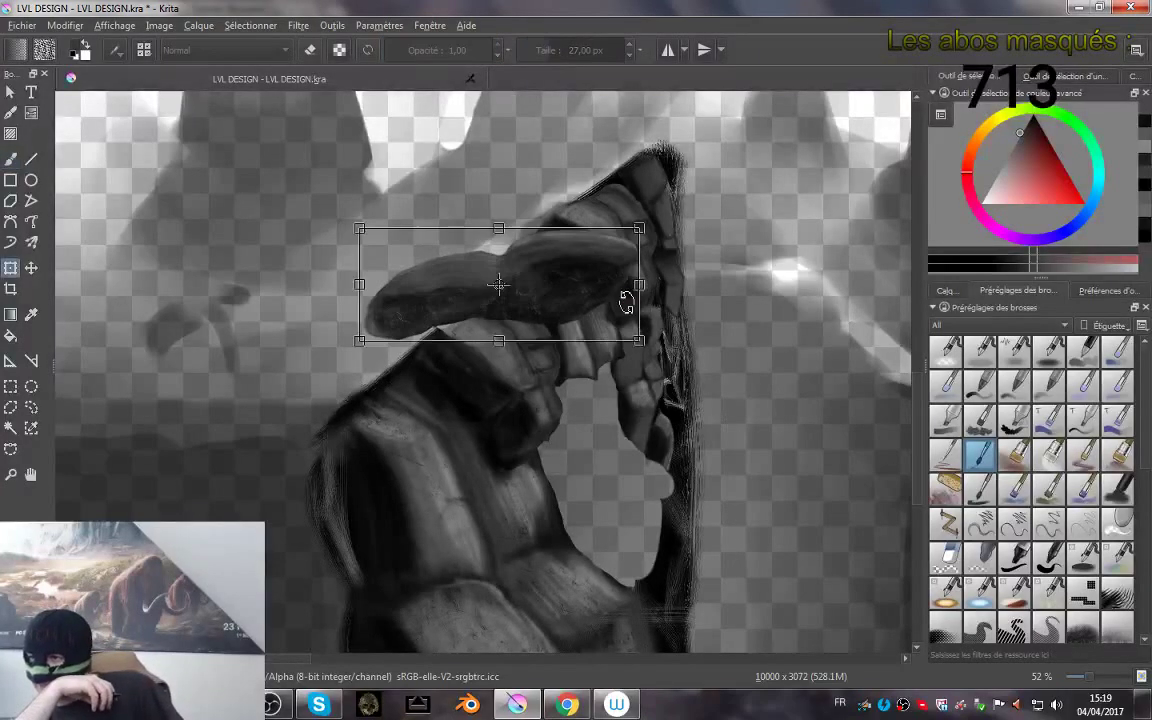
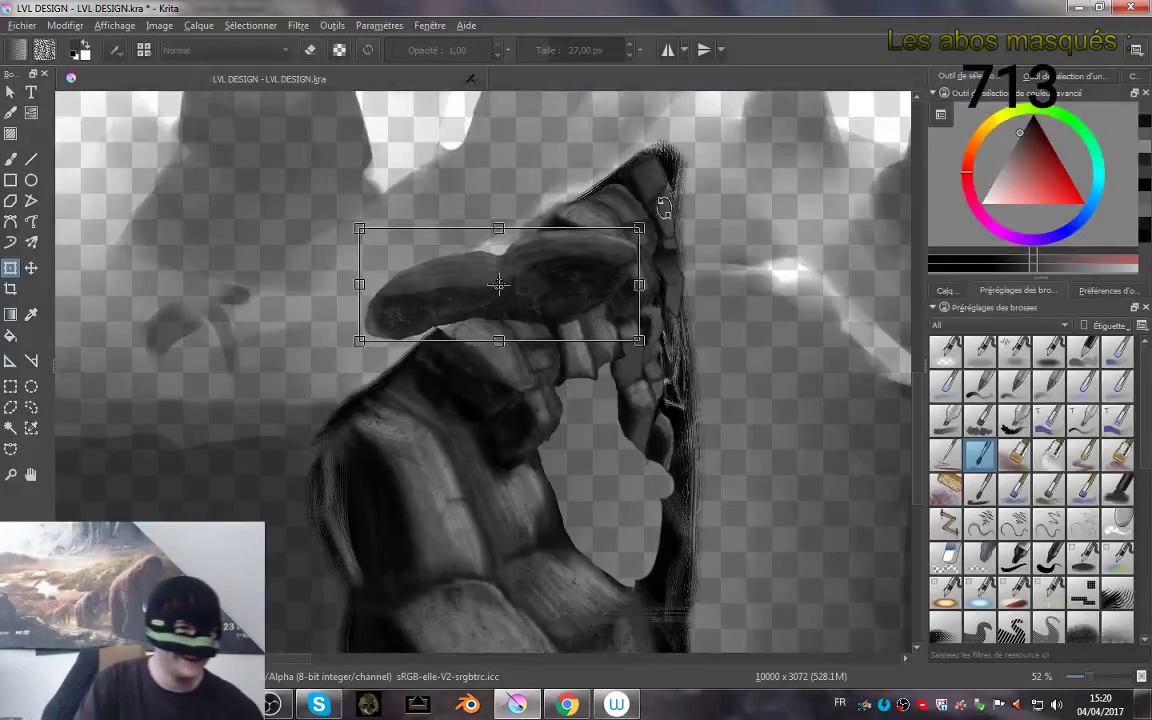
drag(648, 216, 655, 222)
mouse_move(525, 275)
mouse_down()
mouse_move(512, 281)
mouse_move(532, 249)
mouse_move(514, 286)
mouse_up()
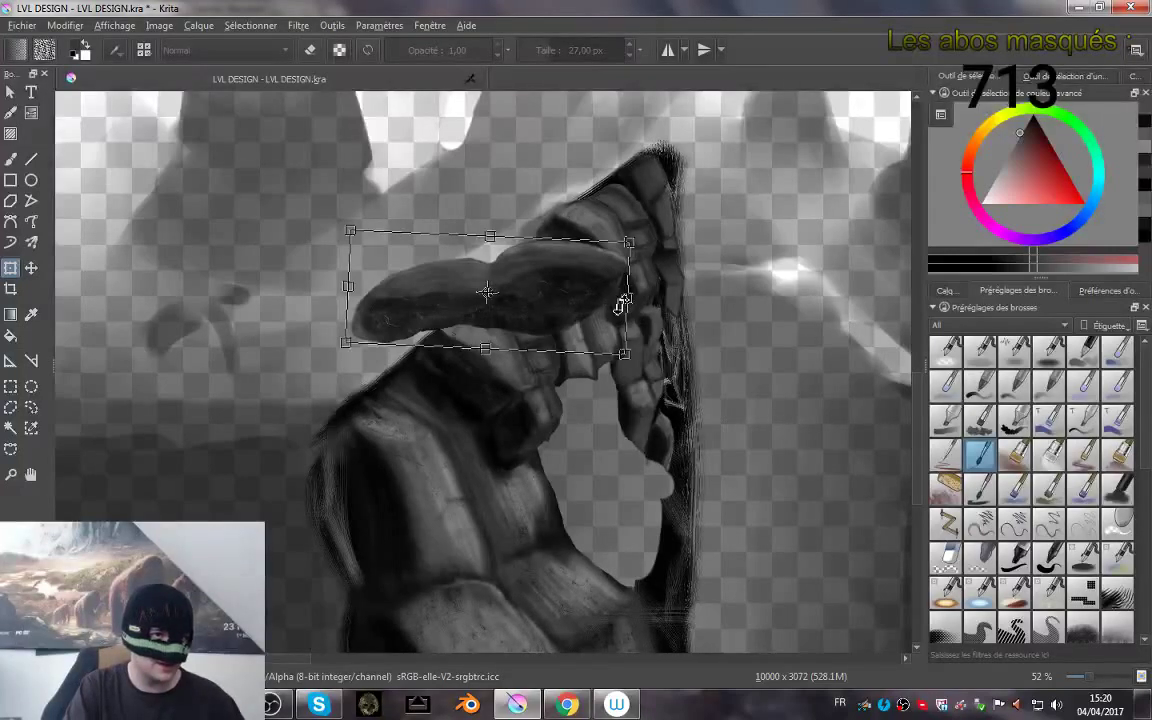
mouse_move(624, 300)
mouse_down()
mouse_move(664, 300)
mouse_move(615, 296)
mouse_up()
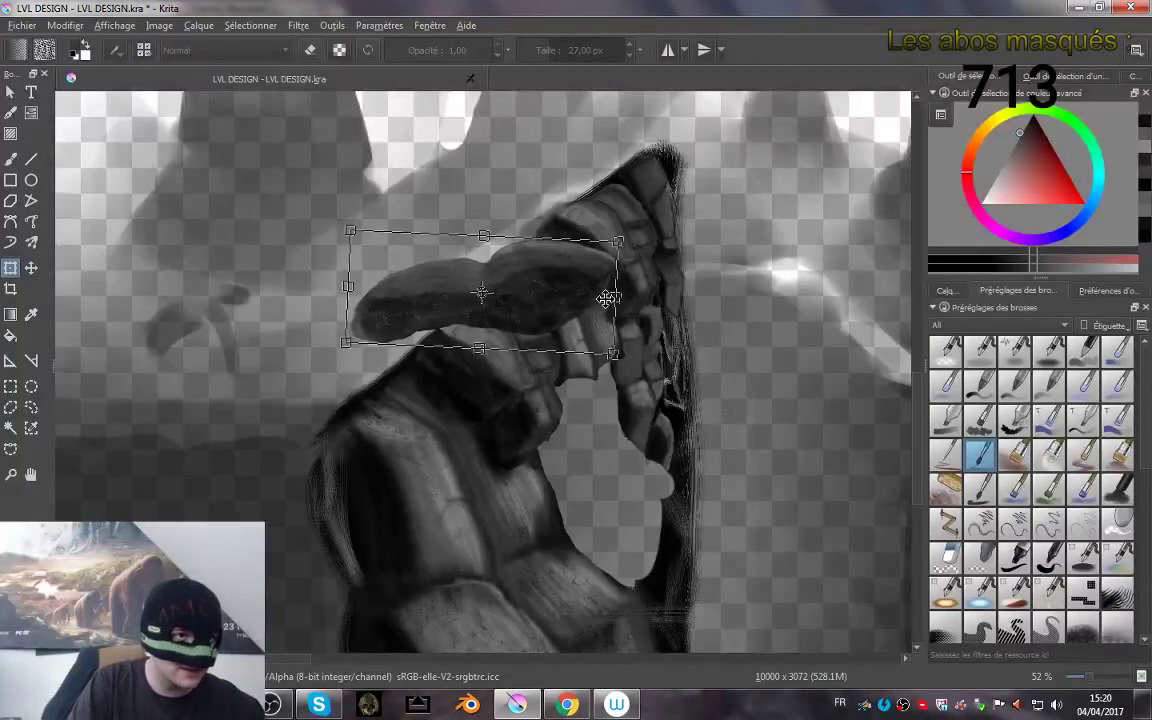
drag(608, 325, 607, 335)
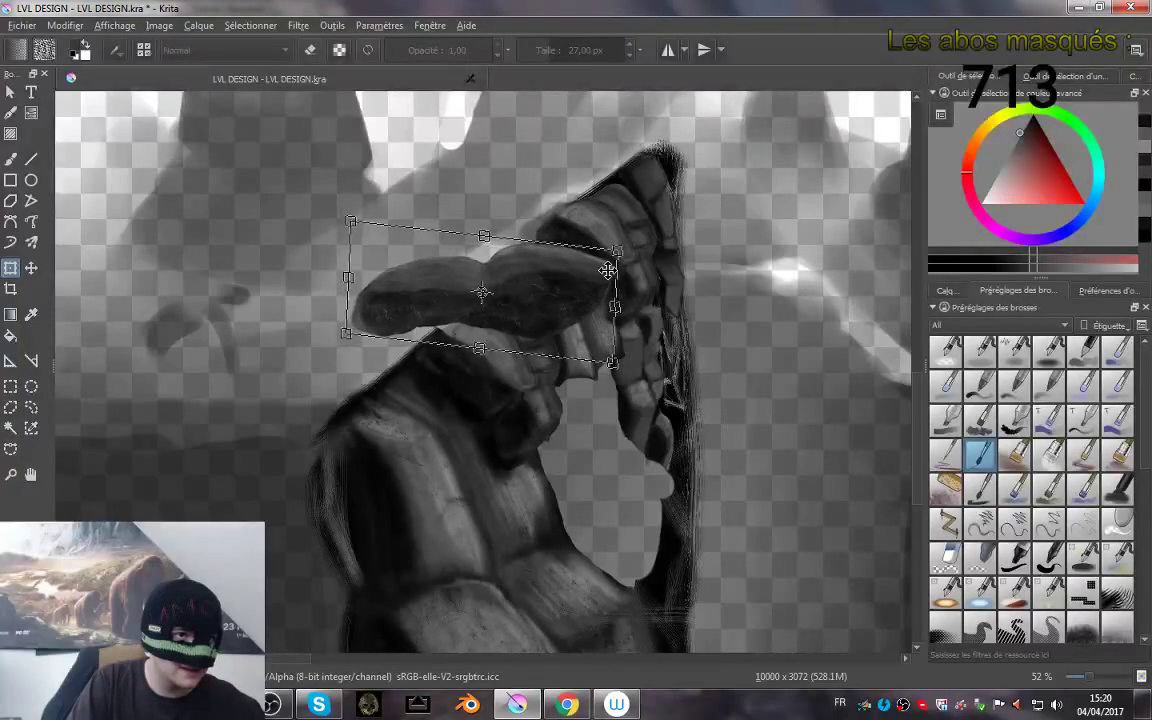
key(Return)
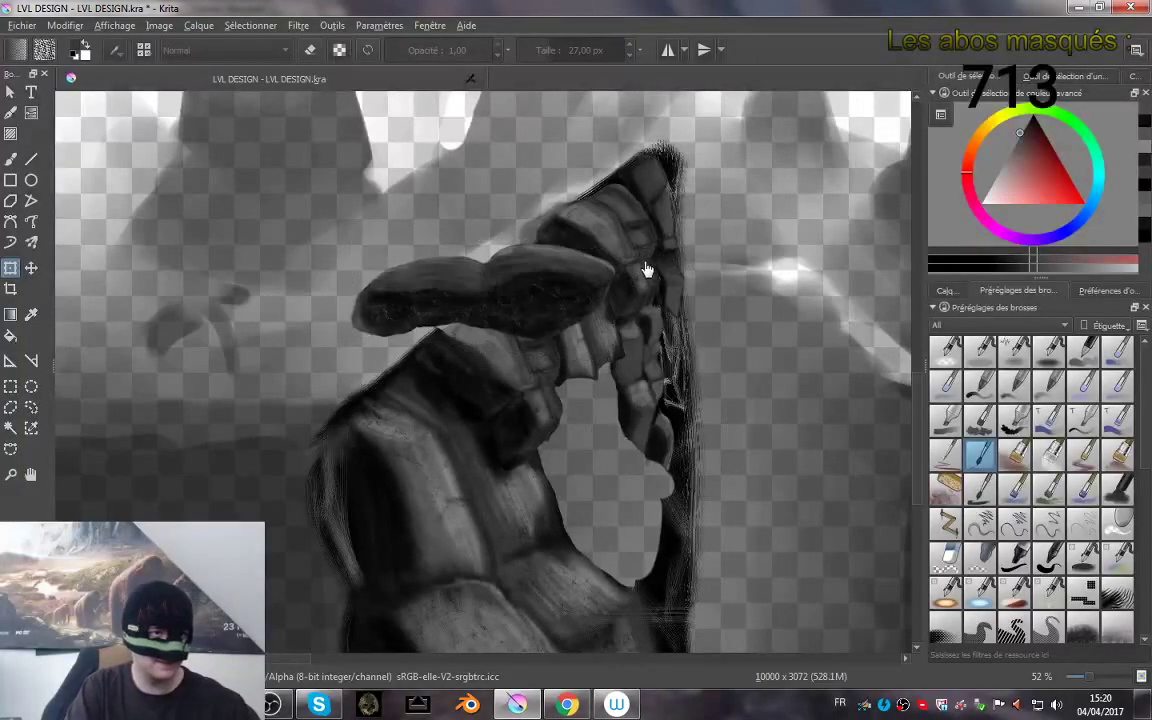
drag(622, 252, 571, 256)
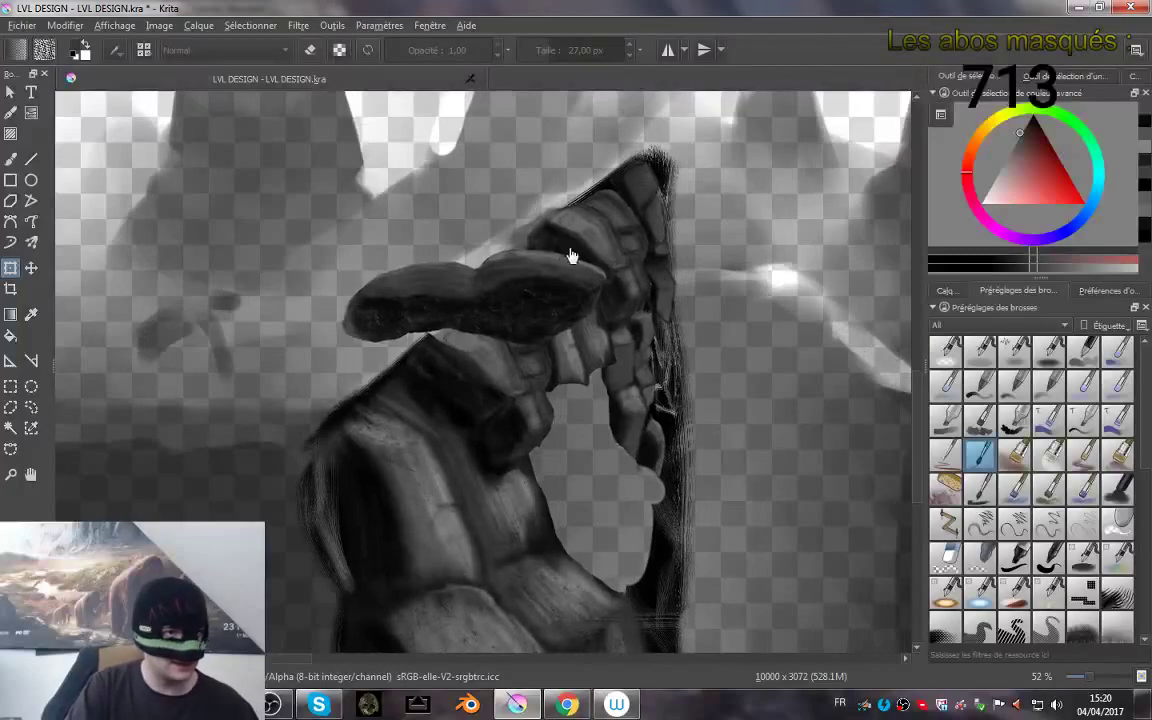
scroll(515, 320, up, 3)
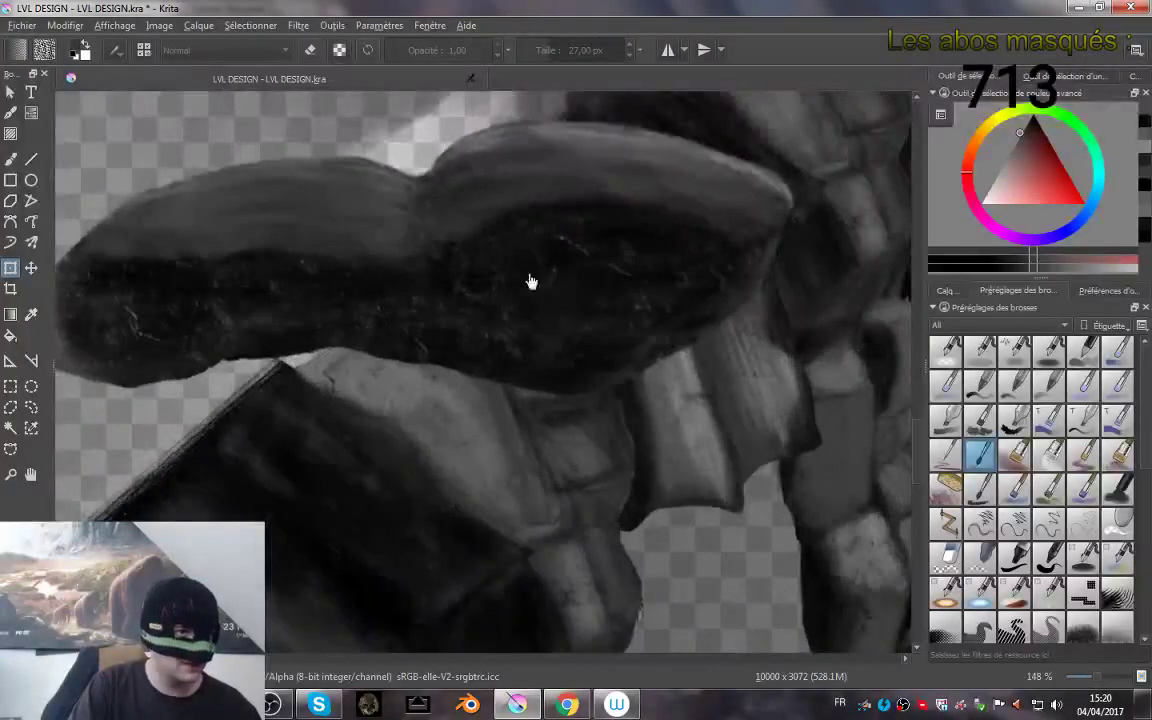
scroll(620, 298, down, 4)
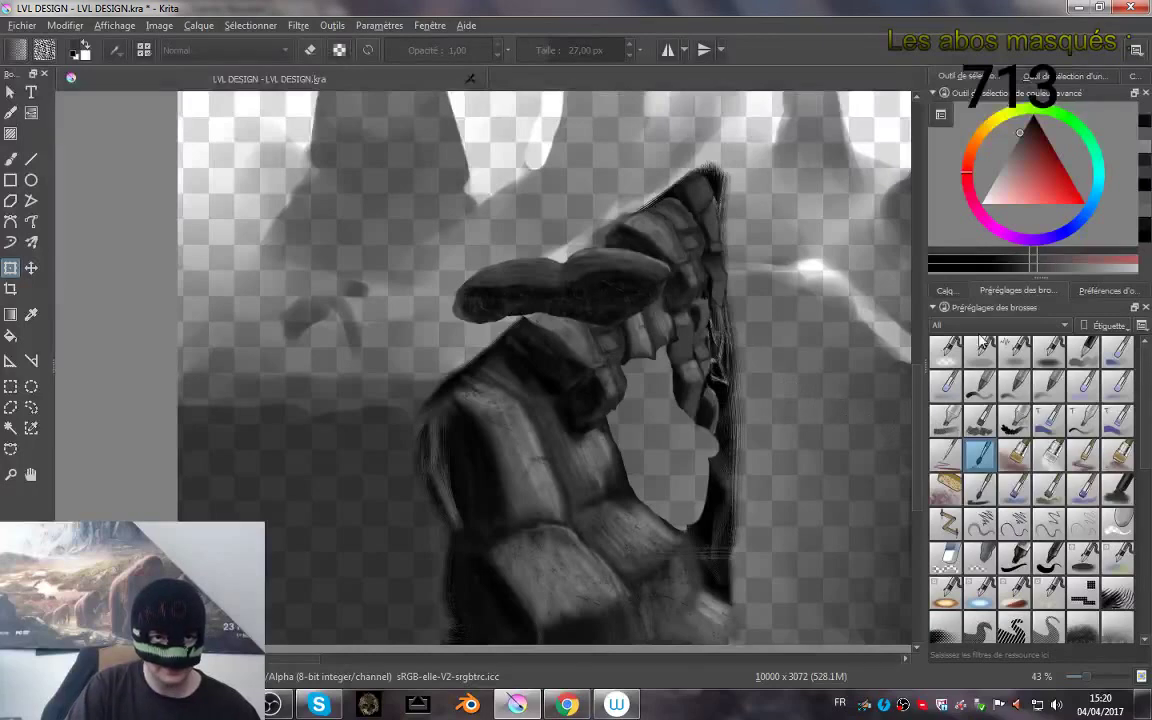
- Return to the freehand brush with near-black and paint a textured shadow beneath the slab, enlarging the brush to 81.84 px
click(943, 291)
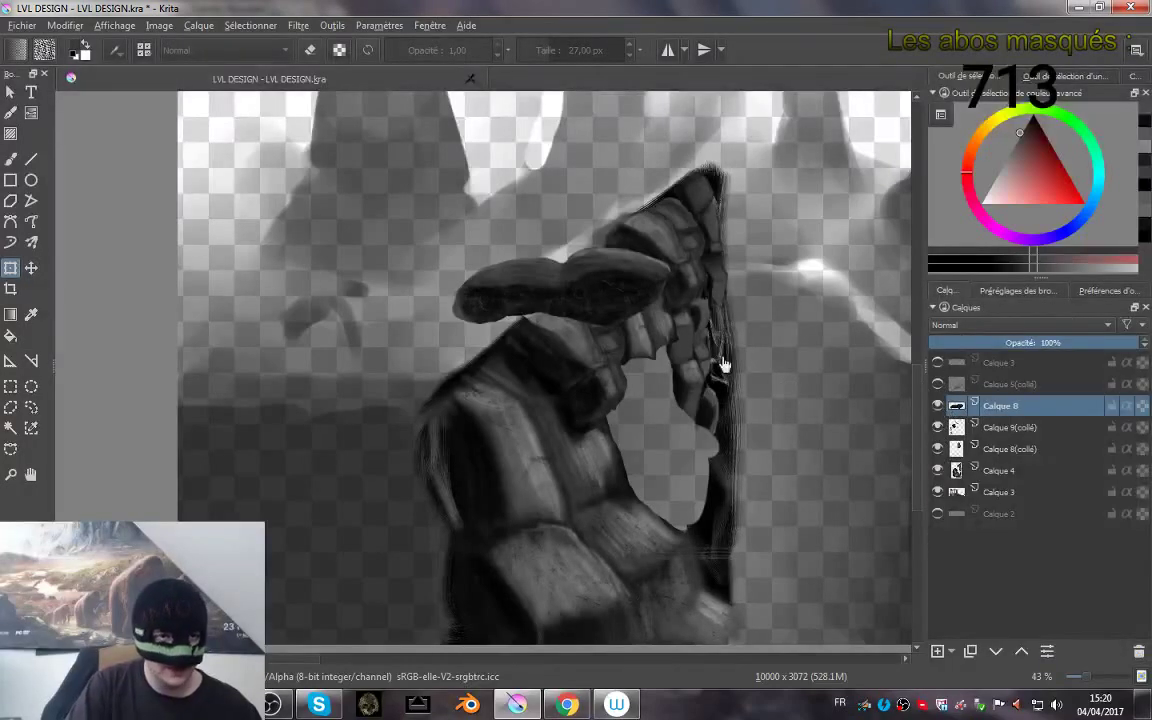
scroll(571, 327, up, 6)
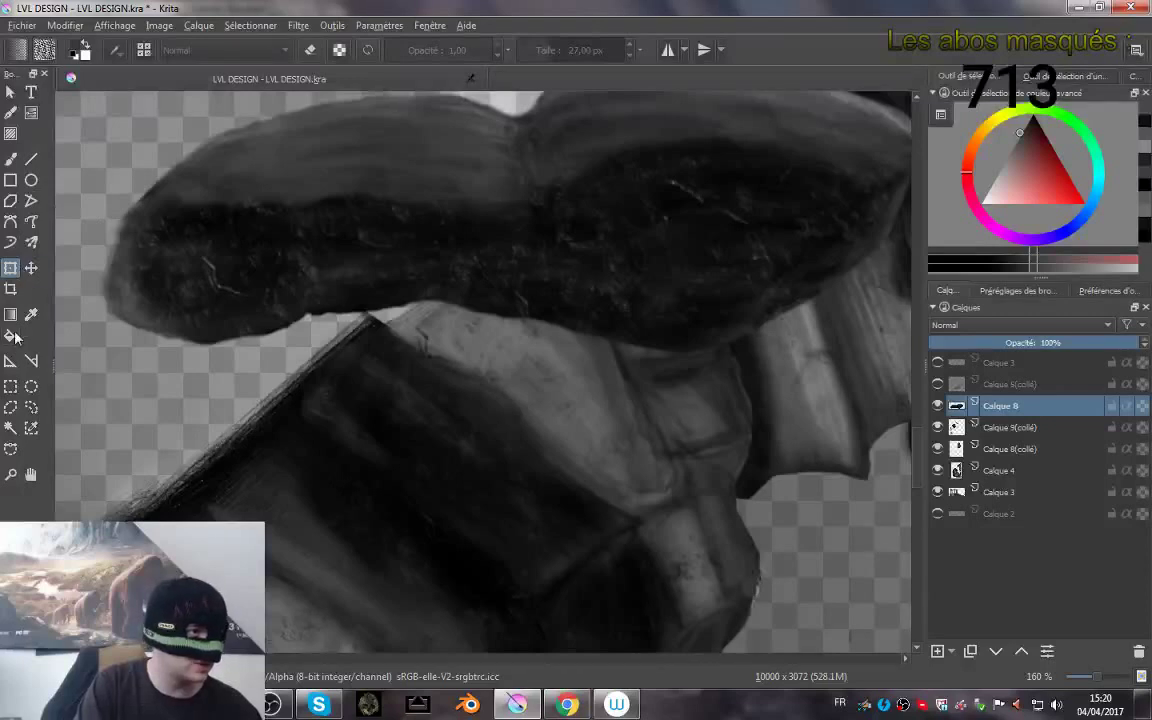
click(10, 156)
click(1020, 290)
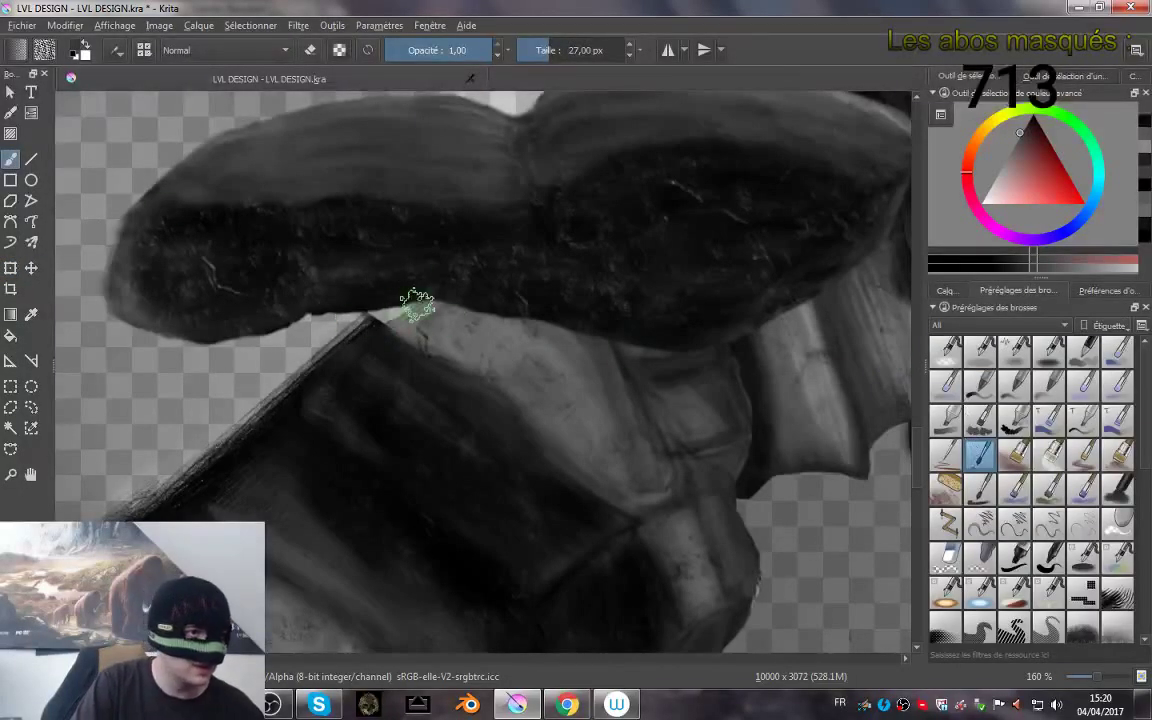
drag(1034, 122, 1045, 96)
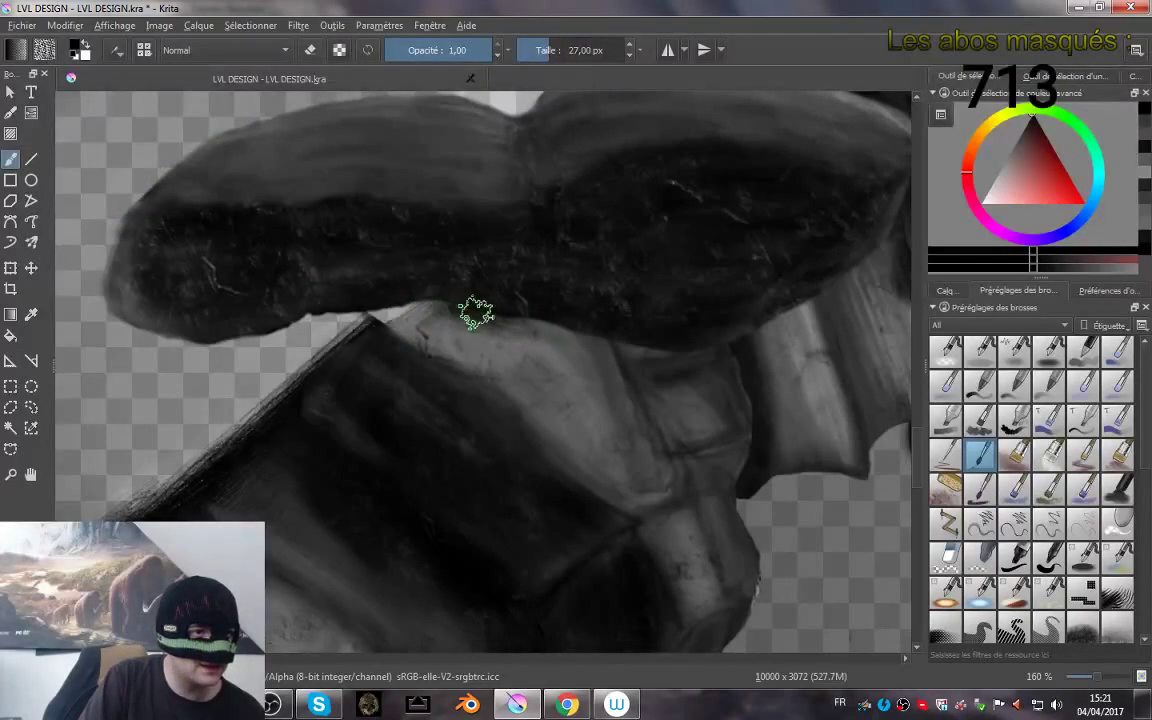
mouse_move(476, 314)
mouse_down()
mouse_move(375, 327)
mouse_move(437, 312)
mouse_move(319, 313)
mouse_move(362, 324)
mouse_move(196, 356)
mouse_move(115, 326)
mouse_move(153, 337)
mouse_move(168, 360)
mouse_move(148, 344)
mouse_move(174, 358)
mouse_move(164, 338)
mouse_move(231, 353)
mouse_move(205, 350)
mouse_move(348, 325)
mouse_move(297, 343)
mouse_move(326, 367)
mouse_up()
mouse_move(158, 346)
mouse_down()
mouse_move(215, 371)
mouse_move(283, 368)
mouse_move(282, 358)
mouse_move(142, 351)
mouse_move(187, 365)
mouse_move(422, 331)
mouse_move(596, 380)
mouse_move(549, 343)
mouse_move(484, 351)
mouse_move(548, 369)
mouse_move(515, 356)
mouse_move(492, 380)
mouse_move(582, 338)
mouse_move(562, 340)
mouse_move(628, 358)
mouse_move(563, 358)
mouse_move(452, 390)
mouse_move(408, 326)
mouse_move(482, 352)
mouse_up()
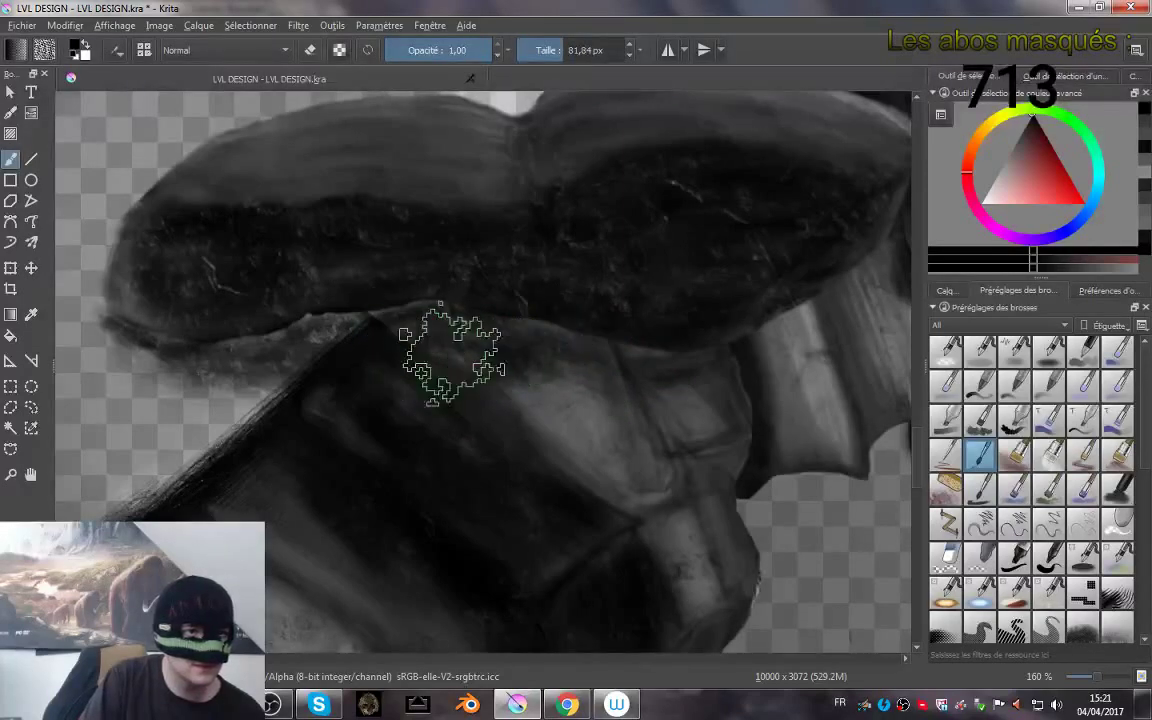
- Extend the near-black shadow with the 81.84 px brush past the slab's free end and along the rocks under it
scroll(681, 352, down, 4)
scroll(661, 395, up, 2)
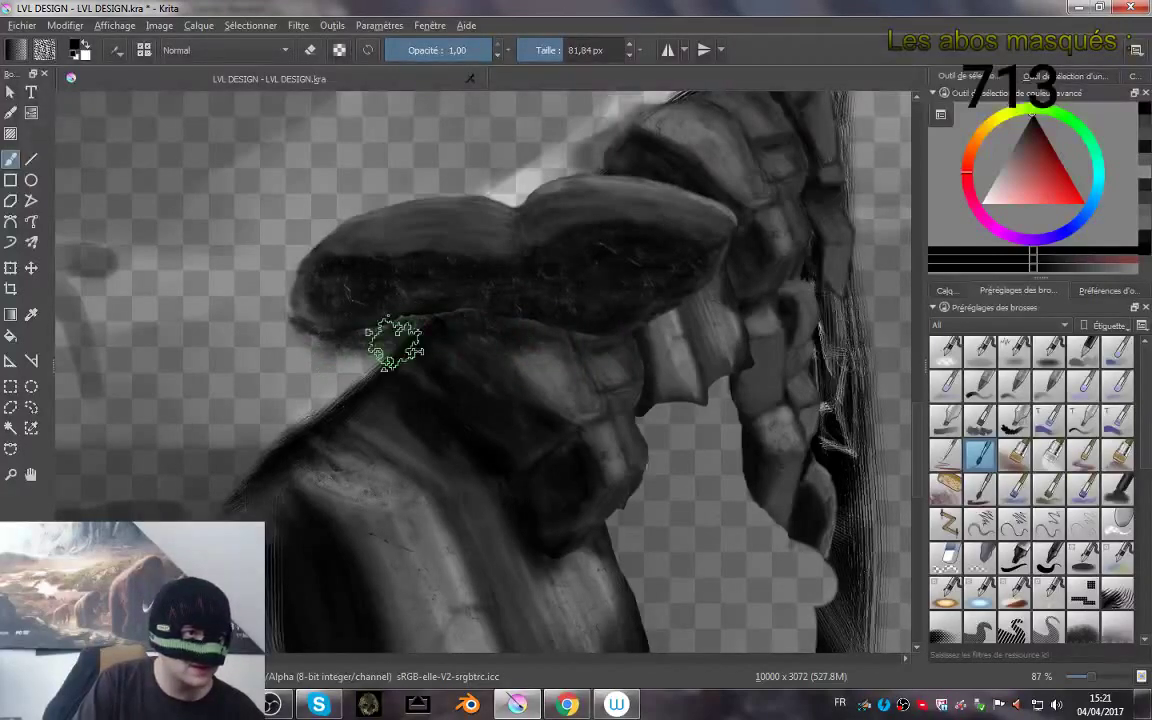
mouse_move(351, 340)
mouse_down()
mouse_move(277, 325)
mouse_move(308, 353)
mouse_move(334, 348)
mouse_move(291, 326)
mouse_move(408, 337)
mouse_move(267, 343)
mouse_move(393, 355)
mouse_move(277, 345)
mouse_move(326, 361)
mouse_move(311, 367)
mouse_move(411, 373)
mouse_move(357, 358)
mouse_move(431, 335)
mouse_move(492, 350)
mouse_move(405, 370)
mouse_move(315, 360)
mouse_move(403, 380)
mouse_up()
mouse_move(270, 362)
mouse_down()
mouse_move(469, 343)
mouse_move(408, 361)
mouse_move(259, 368)
mouse_move(368, 378)
mouse_move(364, 397)
mouse_move(258, 381)
mouse_move(406, 393)
mouse_move(314, 361)
mouse_move(510, 334)
mouse_move(555, 340)
mouse_move(506, 343)
mouse_move(541, 351)
mouse_move(563, 322)
mouse_up()
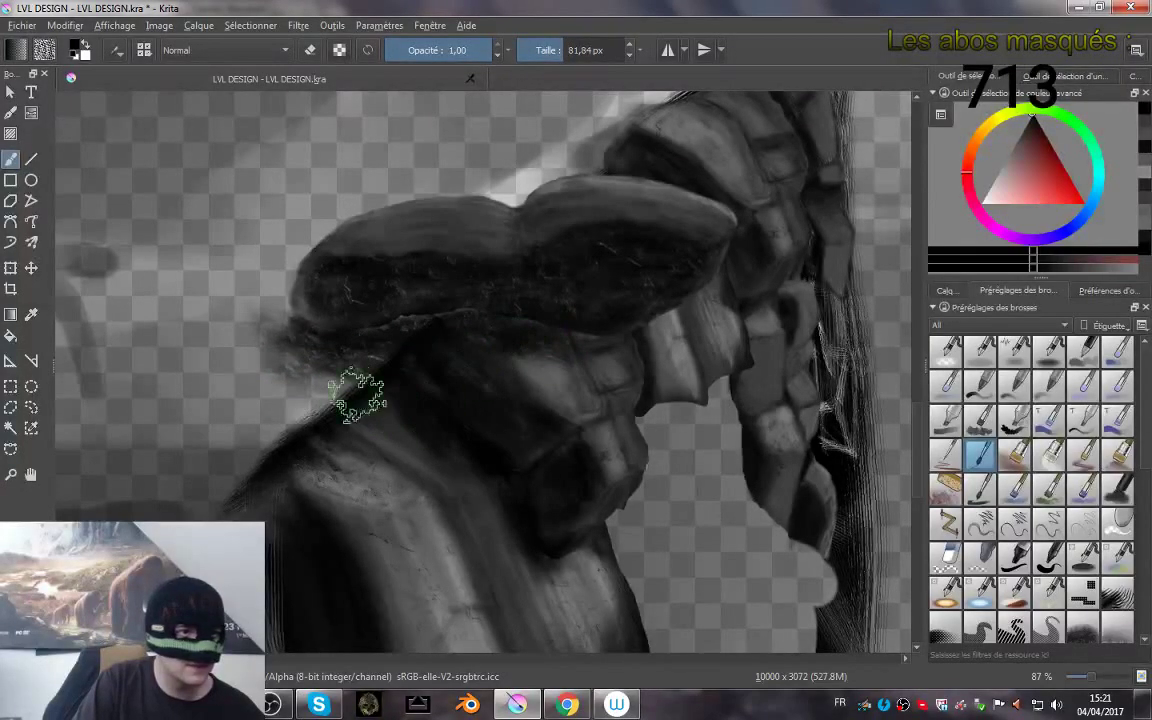
- Darken the shadow beneath the slab's free end with the bristly 12 px brush preset, and blacken the bright seam line above it at 2.74 px
click(980, 418)
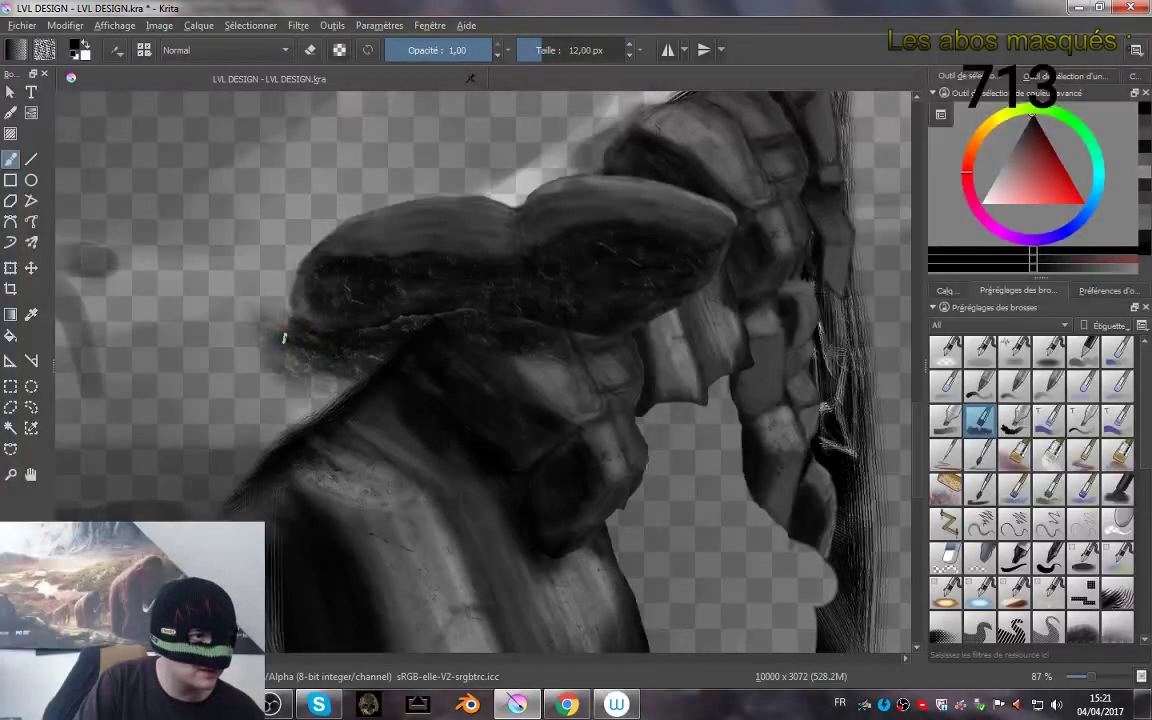
drag(284, 338, 358, 371)
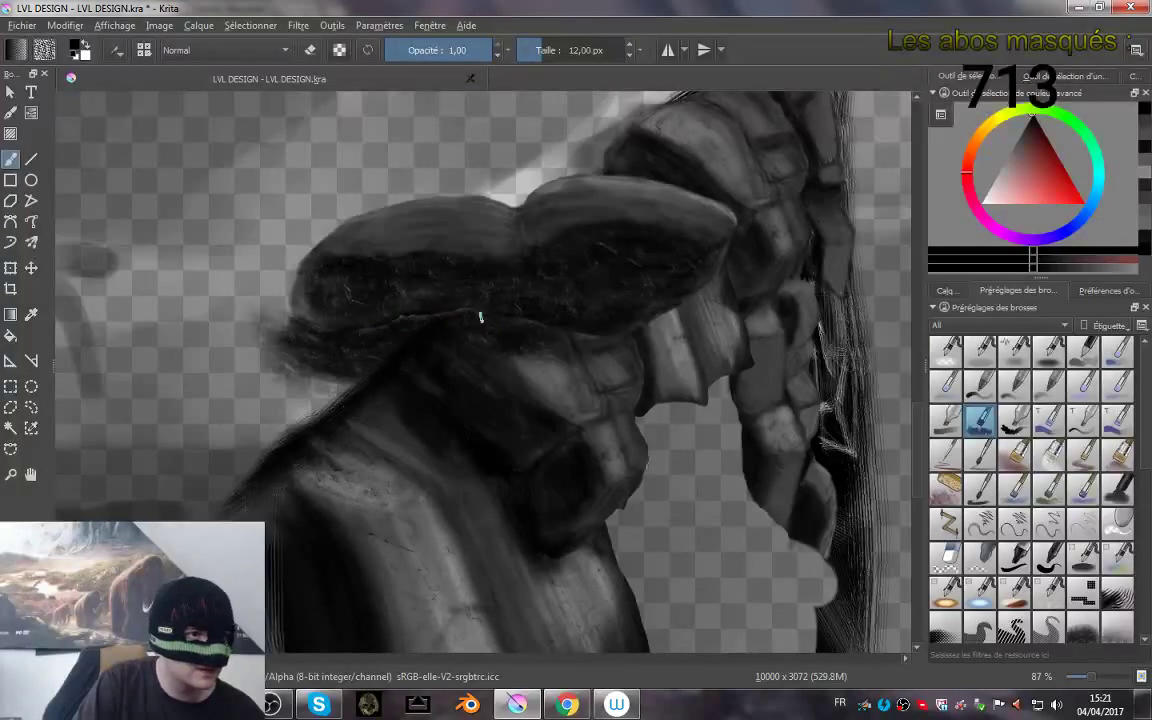
drag(445, 225, 444, 130)
drag(422, 347, 690, 64)
mouse_move(388, 293)
mouse_down()
mouse_move(506, 403)
mouse_move(497, 405)
mouse_up()
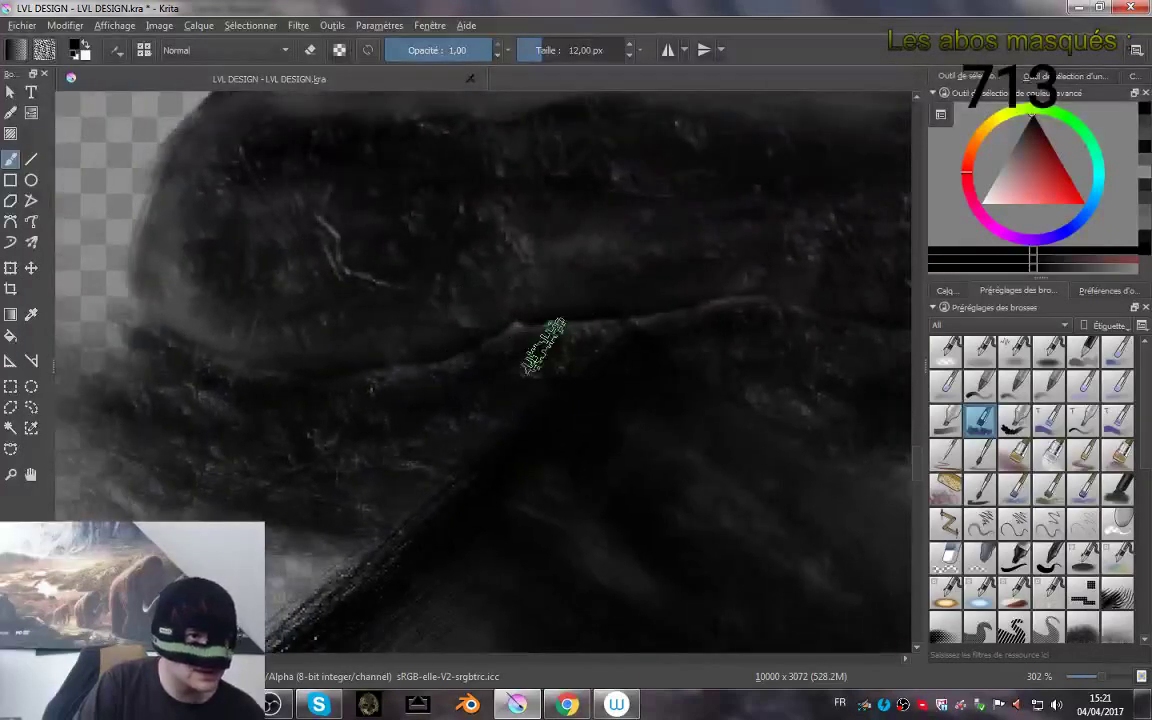
drag(563, 329, 515, 330)
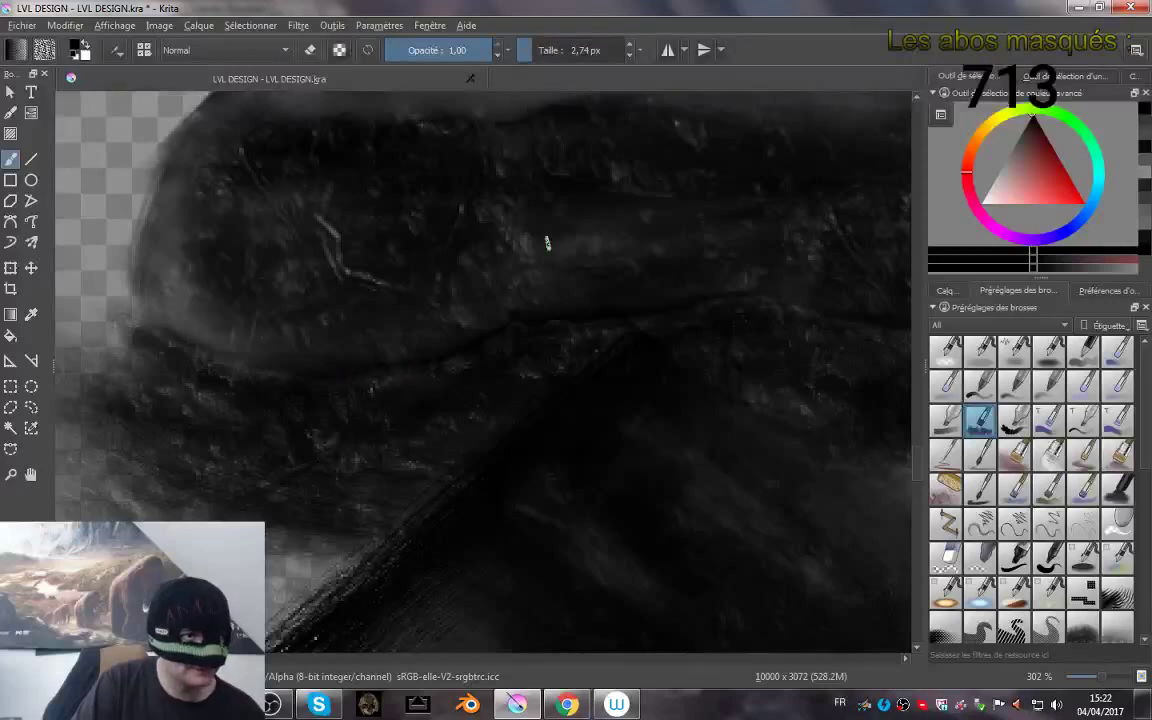
- Fill in the black shadow under the slab's free end with the brush at 37 px, and refine its outer edge at 9.52 px
drag(780, 332, 662, 382)
drag(668, 377, 581, 337)
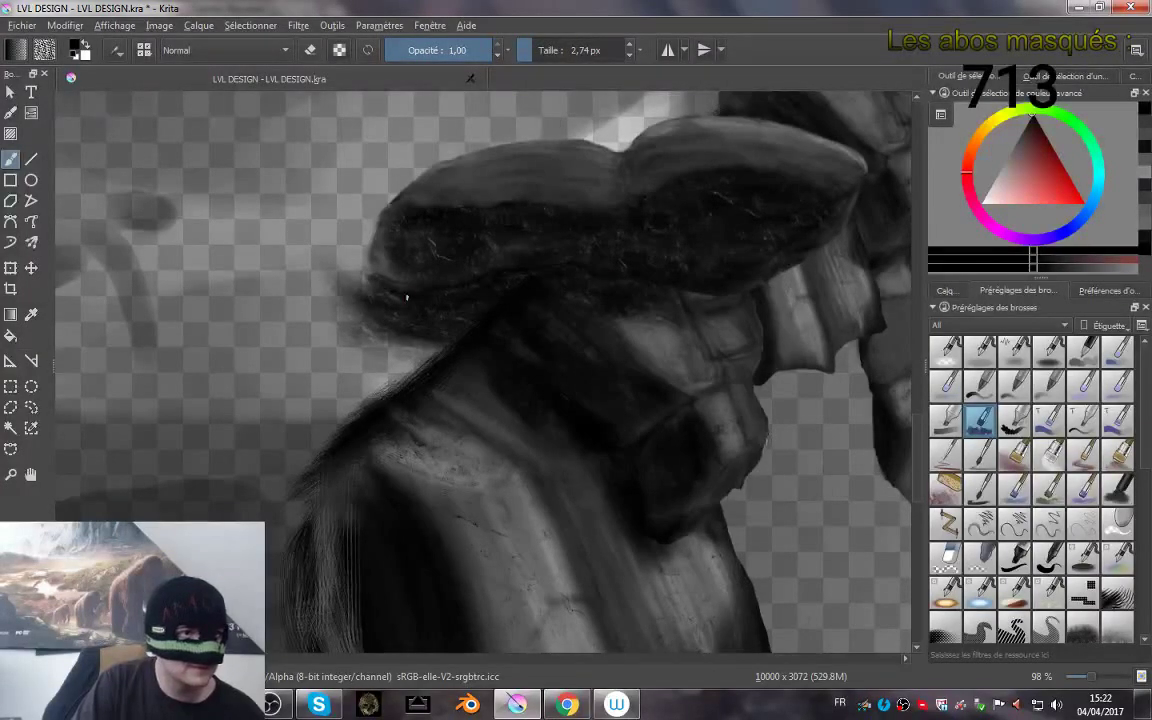
shift+drag(437, 332, 476, 332)
mouse_move(391, 303)
mouse_down()
mouse_move(423, 323)
mouse_move(475, 320)
mouse_up()
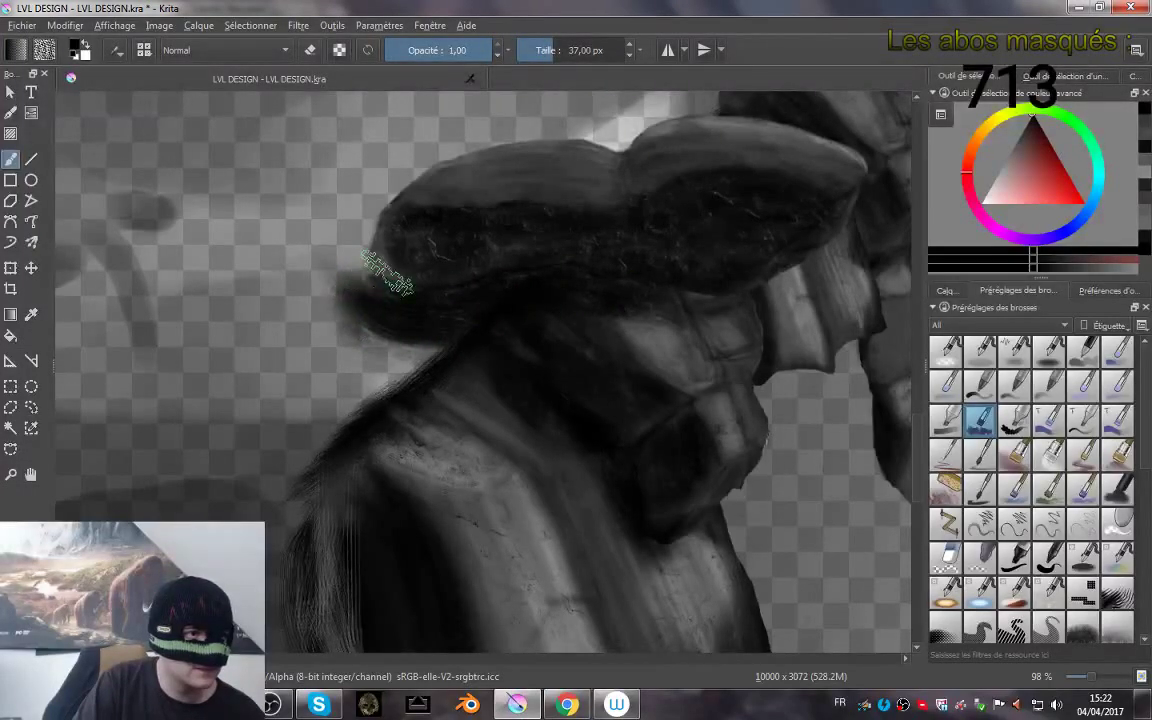
mouse_move(381, 260)
mouse_down()
mouse_move(362, 309)
mouse_move(369, 283)
mouse_up()
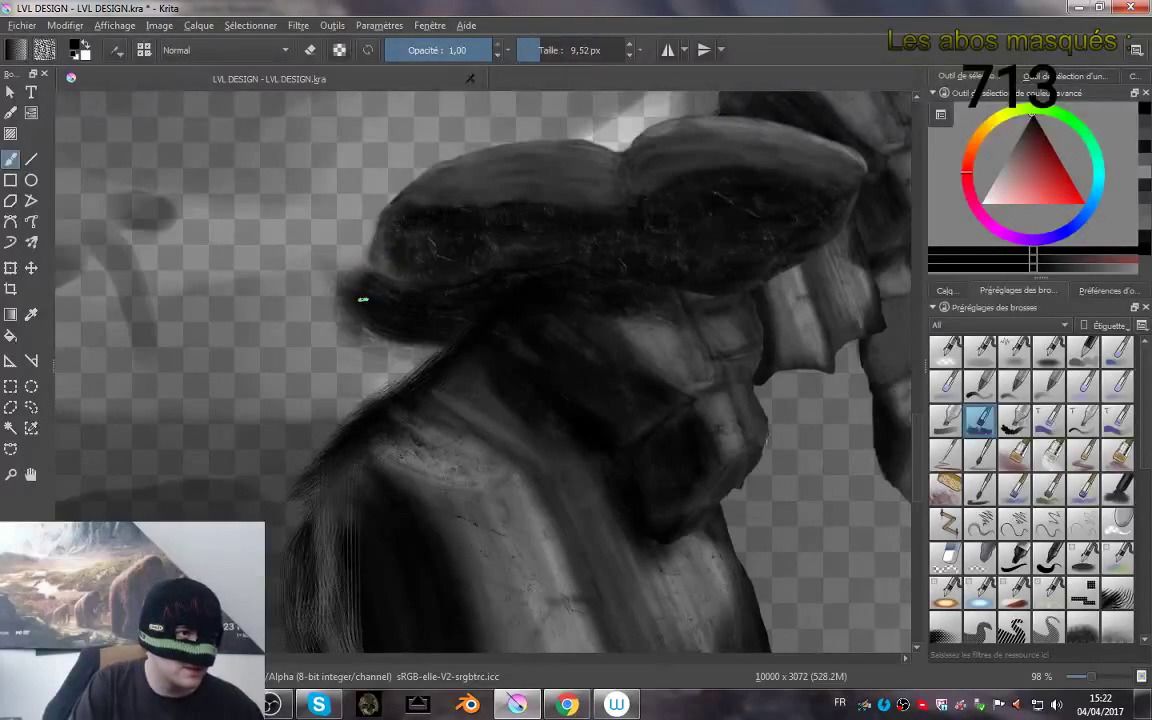
- Switch to the 50 px eraser preset and trim the shadow's overhang flush with the slab's free end
right_click(398, 248)
click(328, 340)
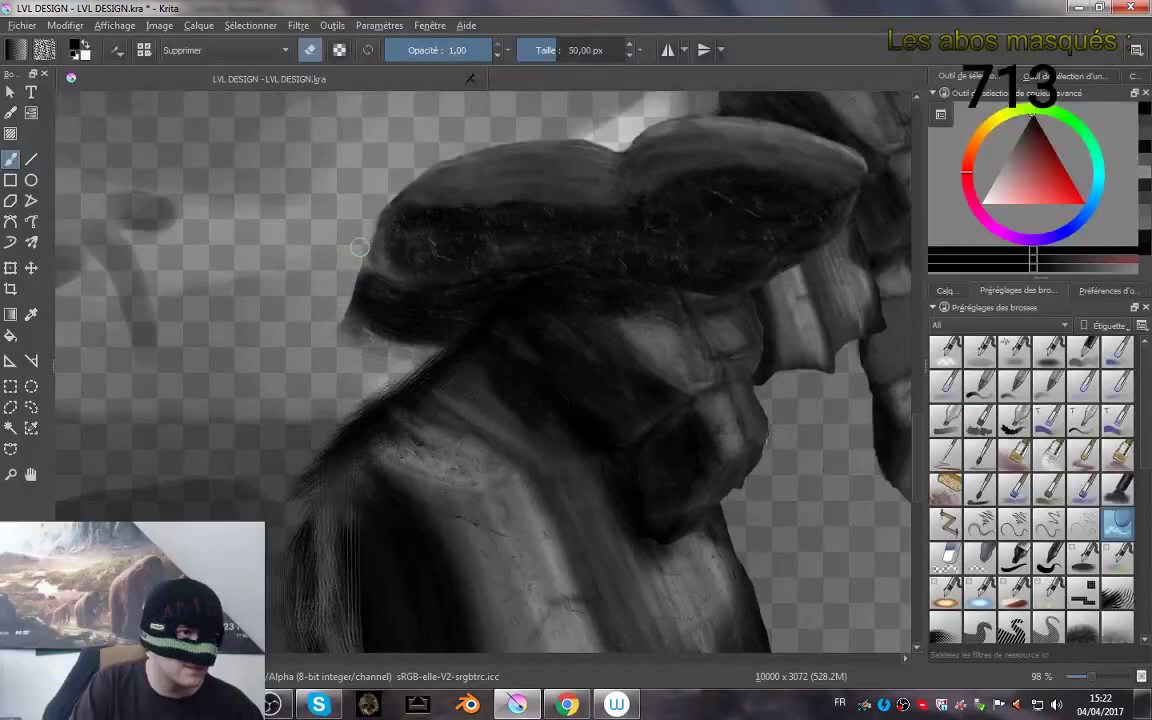
drag(348, 287, 346, 303)
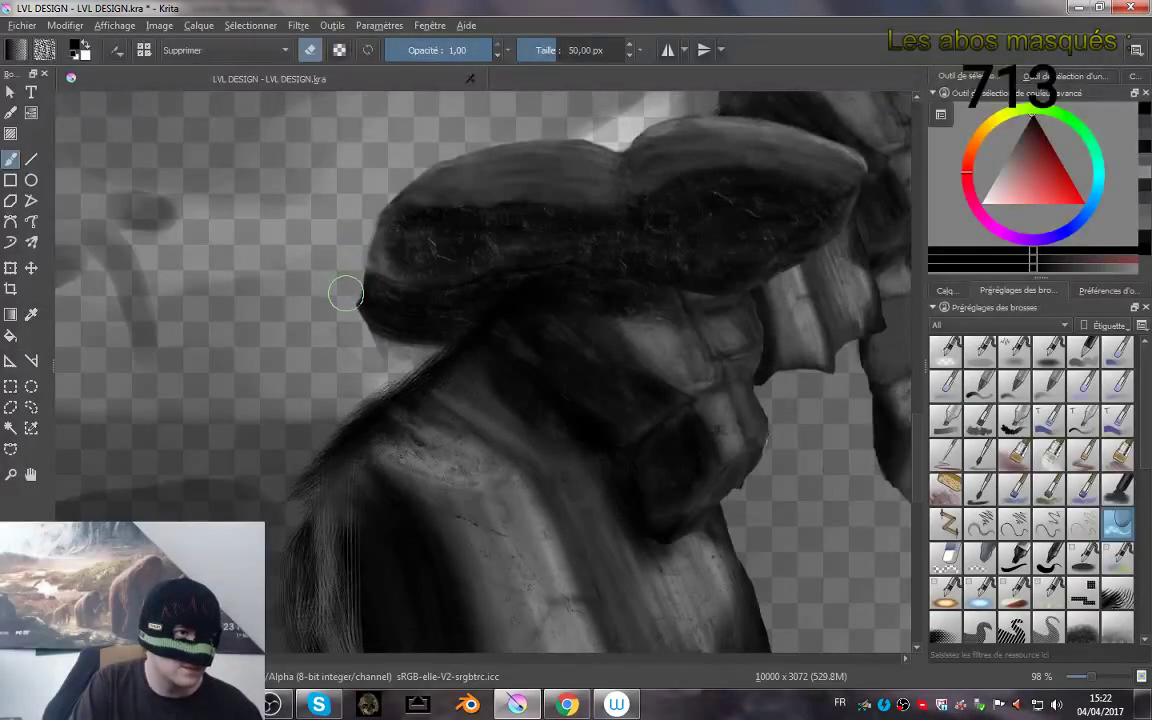
- Reduce the eraser to 22.55 px and 0.06 opacity, and lightly fade the black seam between the slab and the shadow below it
scroll(612, 242, down, 4)
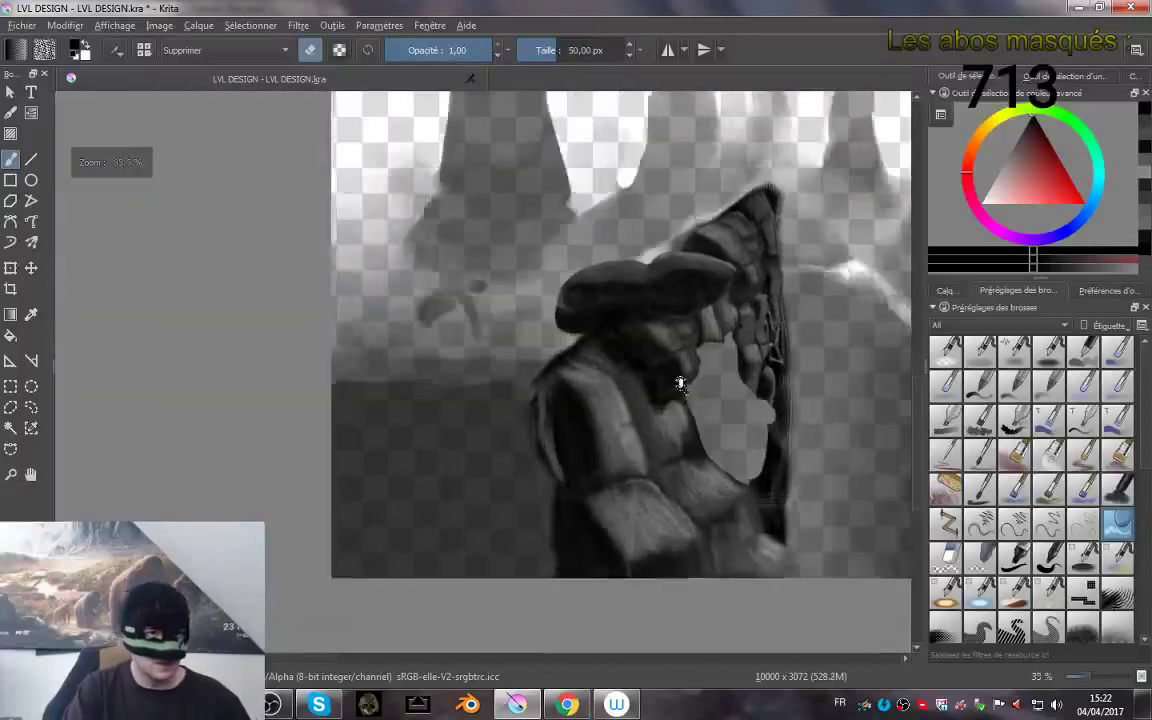
scroll(680, 383, down, 1)
scroll(670, 370, up, 5)
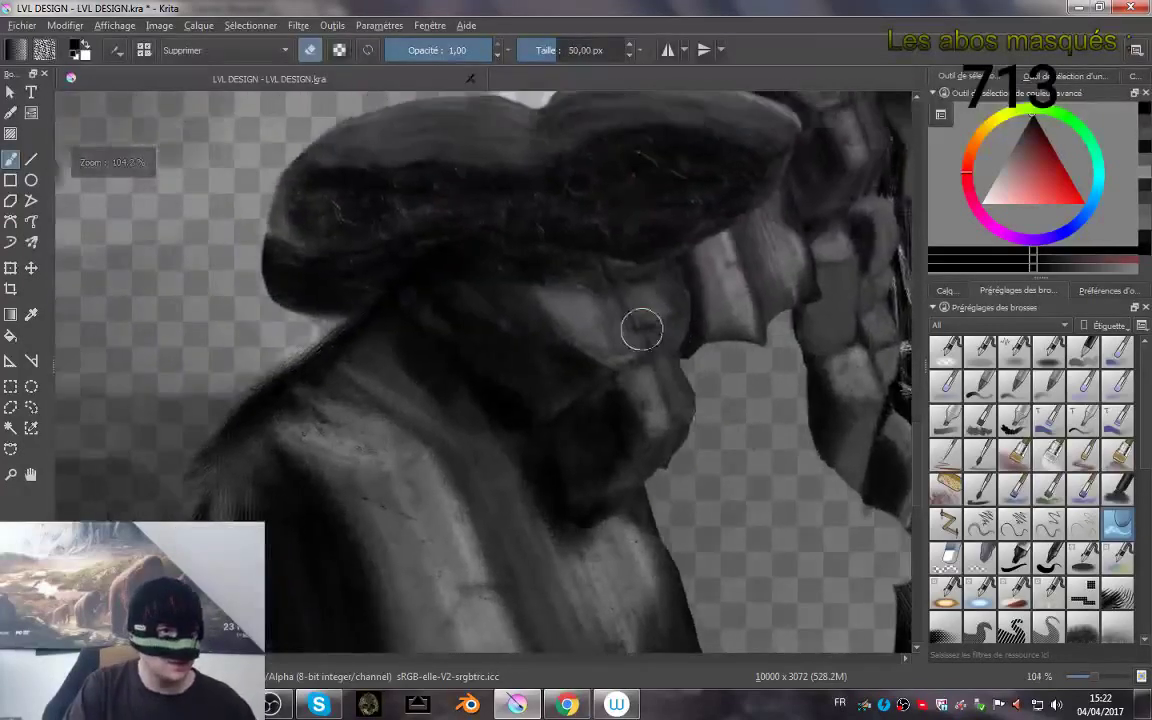
mouse_move(604, 314)
mouse_down()
mouse_move(598, 289)
mouse_move(519, 285)
mouse_move(601, 320)
mouse_up()
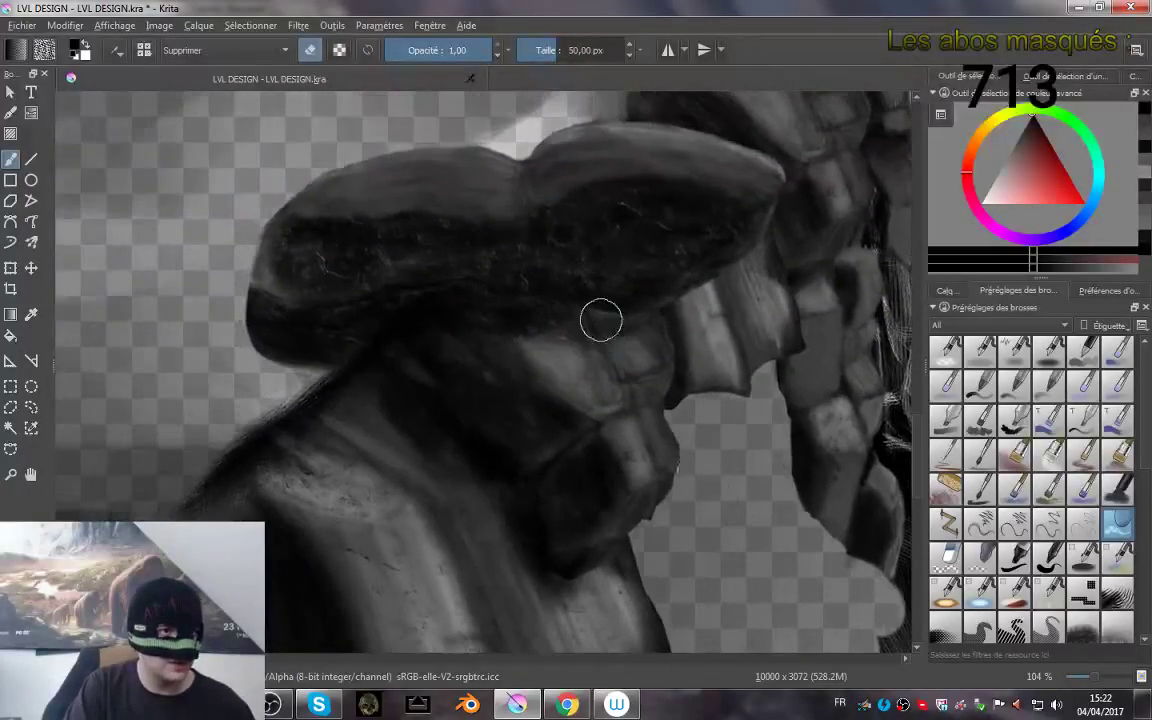
scroll(601, 320, up, 3)
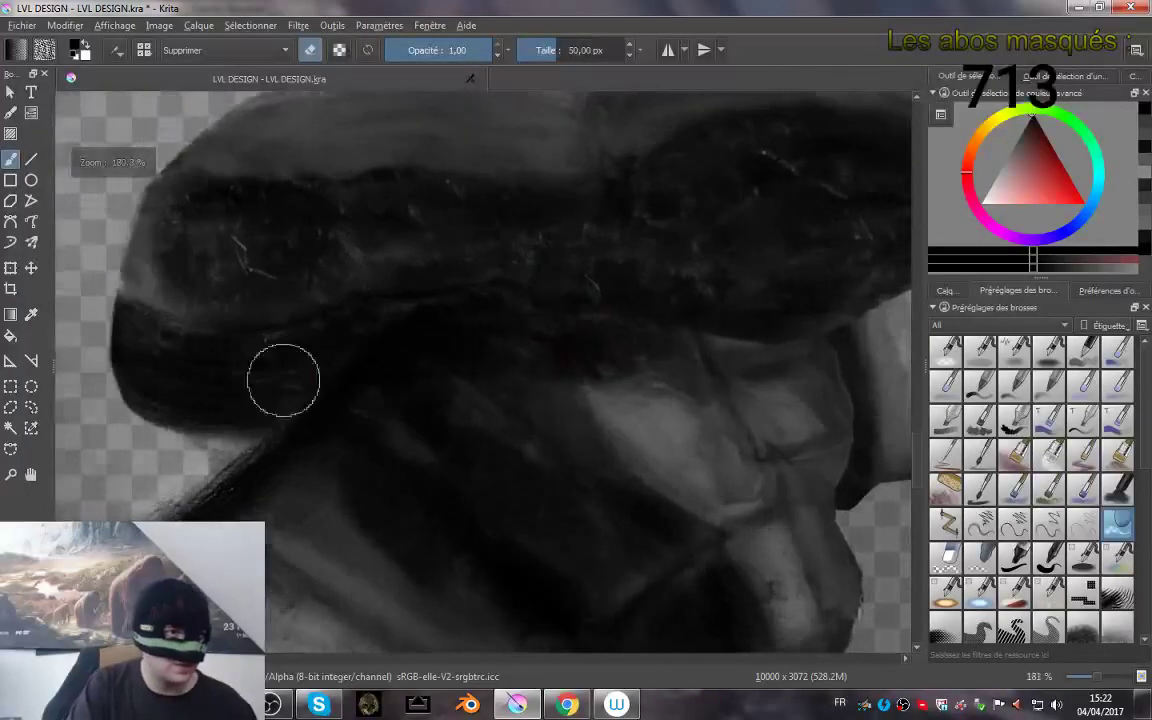
mouse_move(410, 46)
mouse_down()
mouse_move(391, 46)
mouse_move(401, 47)
mouse_up()
drag(231, 351, 202, 350)
mouse_move(133, 304)
mouse_down()
mouse_move(220, 330)
mouse_move(179, 331)
mouse_move(266, 324)
mouse_up()
key(ctrl+z)
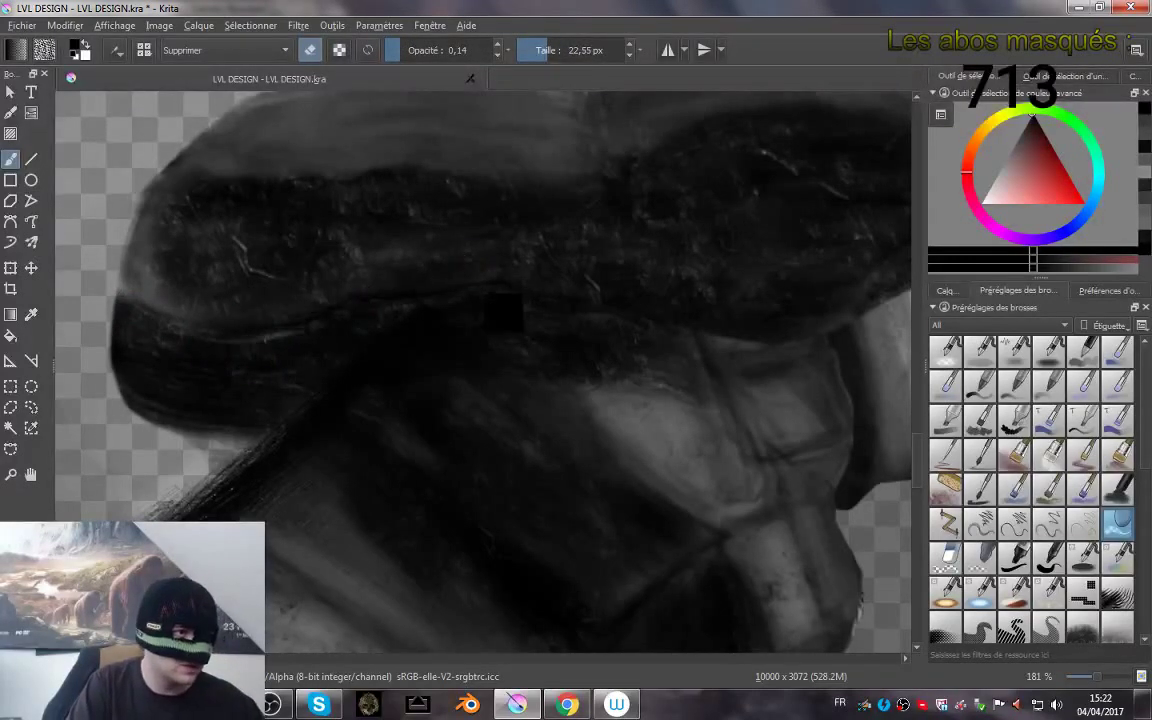
key(ctrl+z)
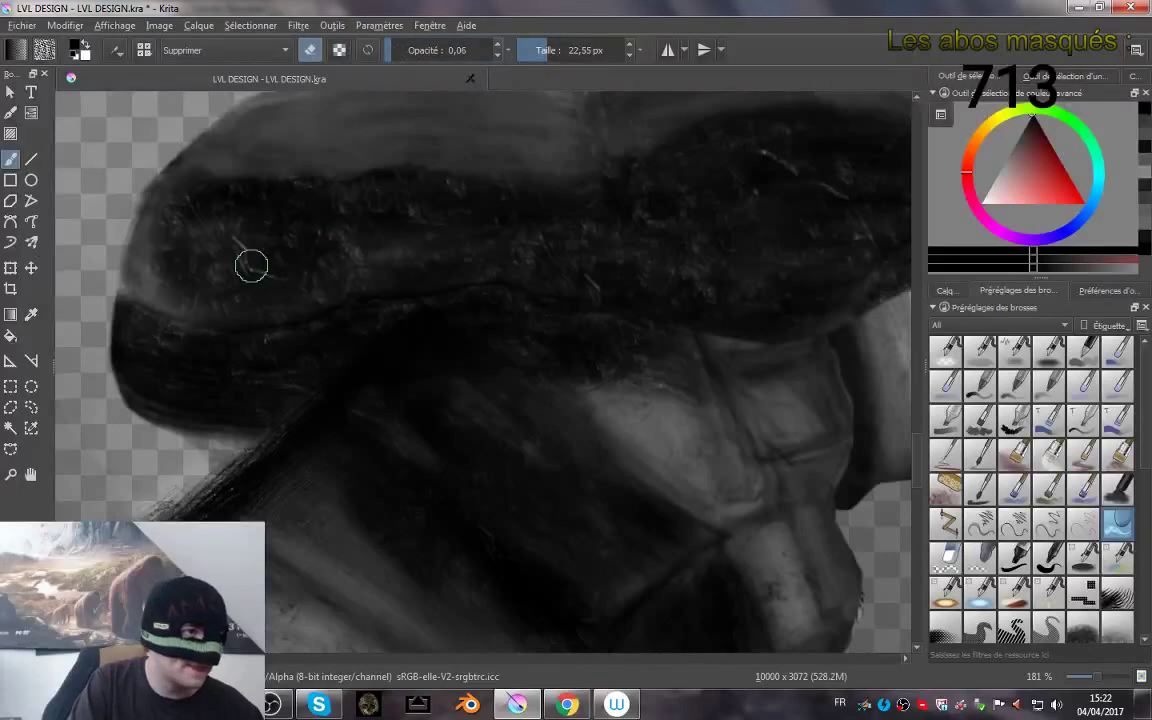
drag(152, 324, 180, 332)
mouse_move(119, 304)
mouse_down()
mouse_move(171, 339)
mouse_move(134, 307)
mouse_move(197, 338)
mouse_move(140, 305)
mouse_move(287, 334)
mouse_move(304, 323)
mouse_move(256, 343)
mouse_move(307, 313)
mouse_move(492, 288)
mouse_move(438, 299)
mouse_move(442, 288)
mouse_move(640, 320)
mouse_move(585, 332)
mouse_move(657, 336)
mouse_move(580, 324)
mouse_up()
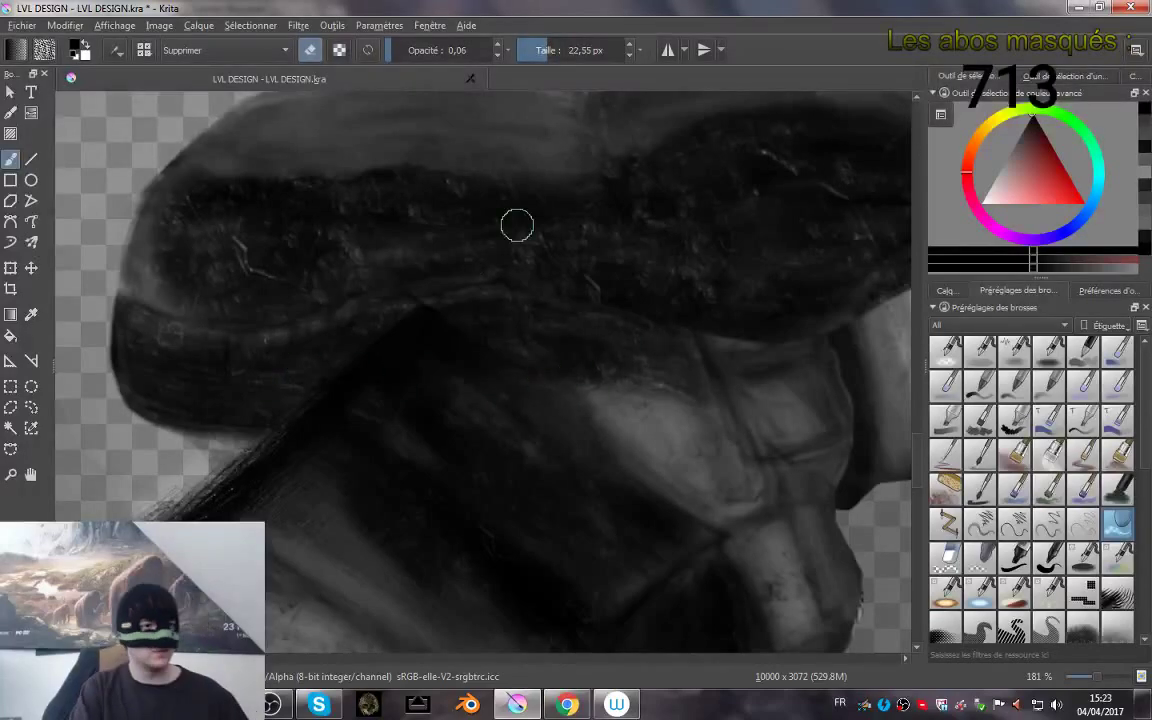
- Soften the outer and lower edges of the shadowed rock under the slab's free end with the 0.06-opacity eraser
scroll(517, 226, down, 7)
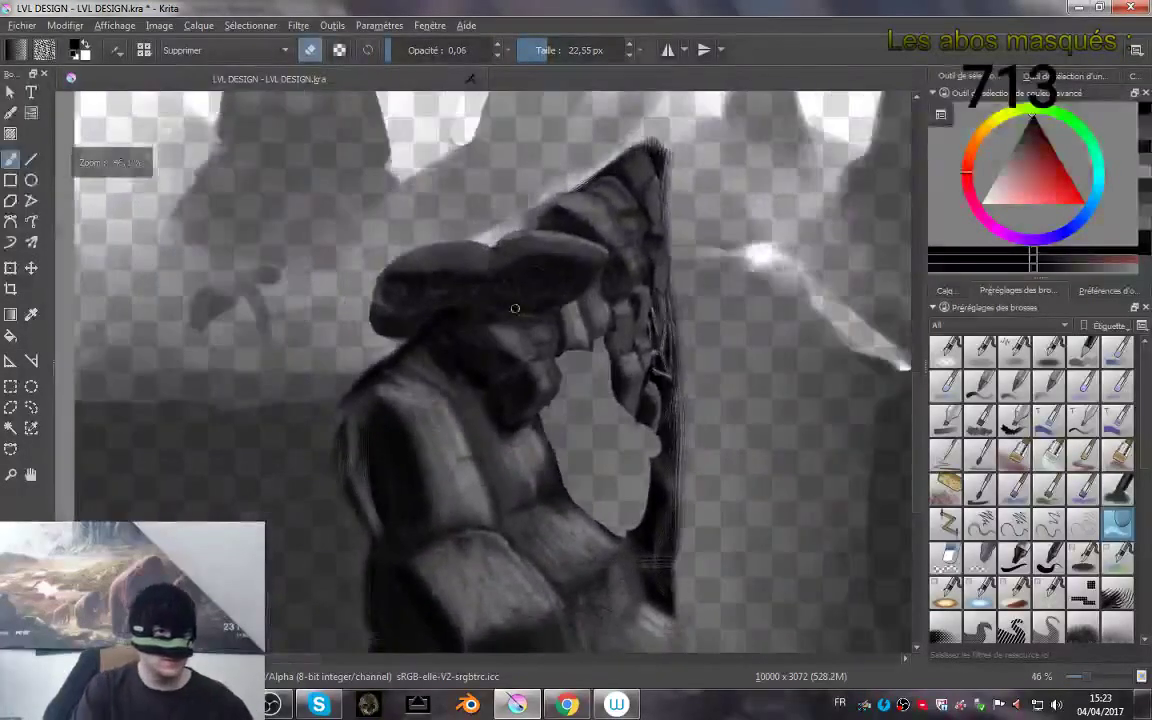
drag(546, 260, 514, 257)
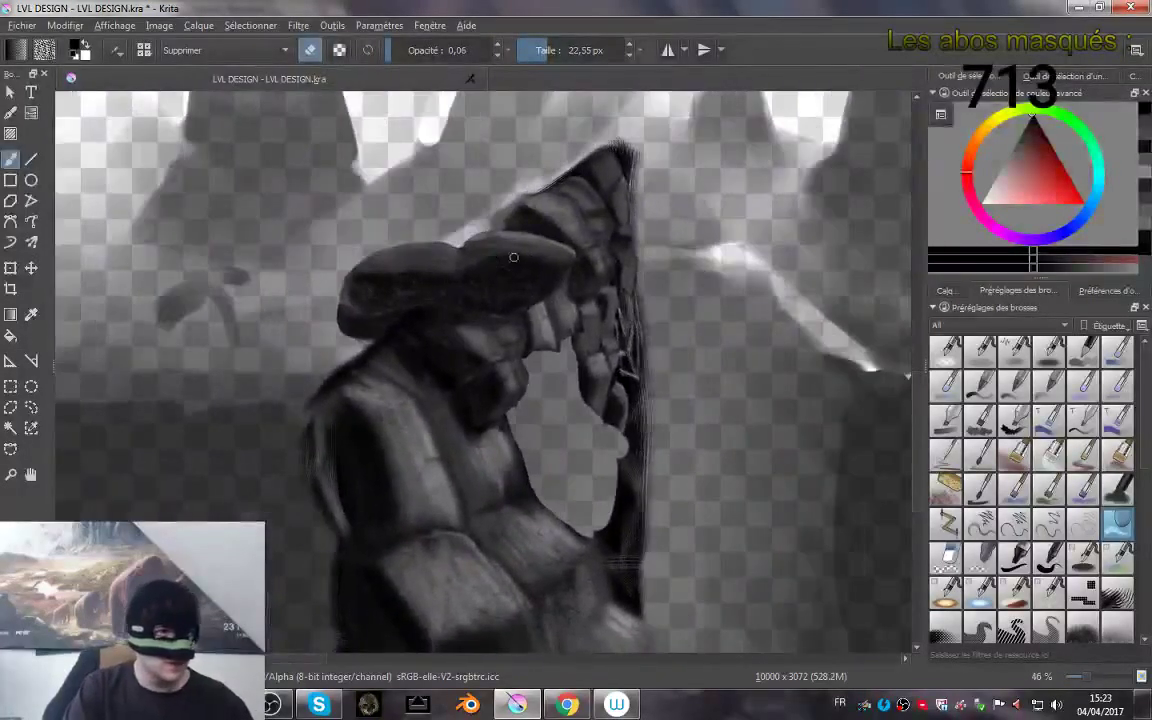
drag(625, 343, 582, 341)
ctrl+click(497, 332)
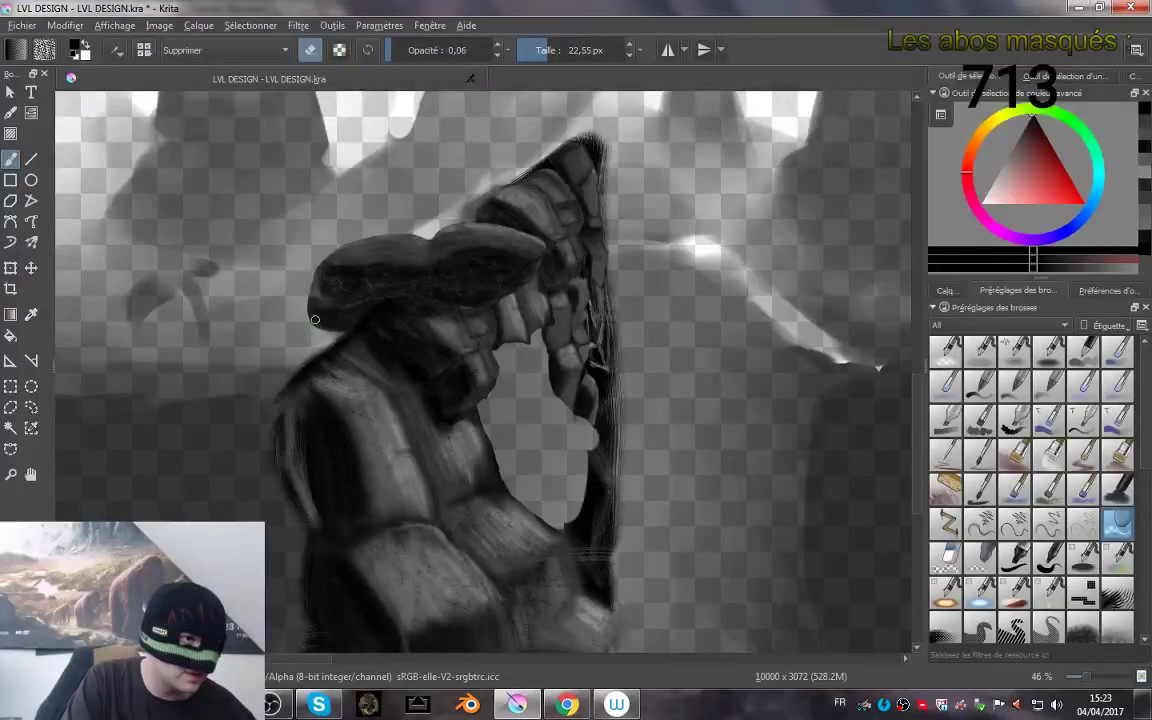
scroll(301, 239, up, 5)
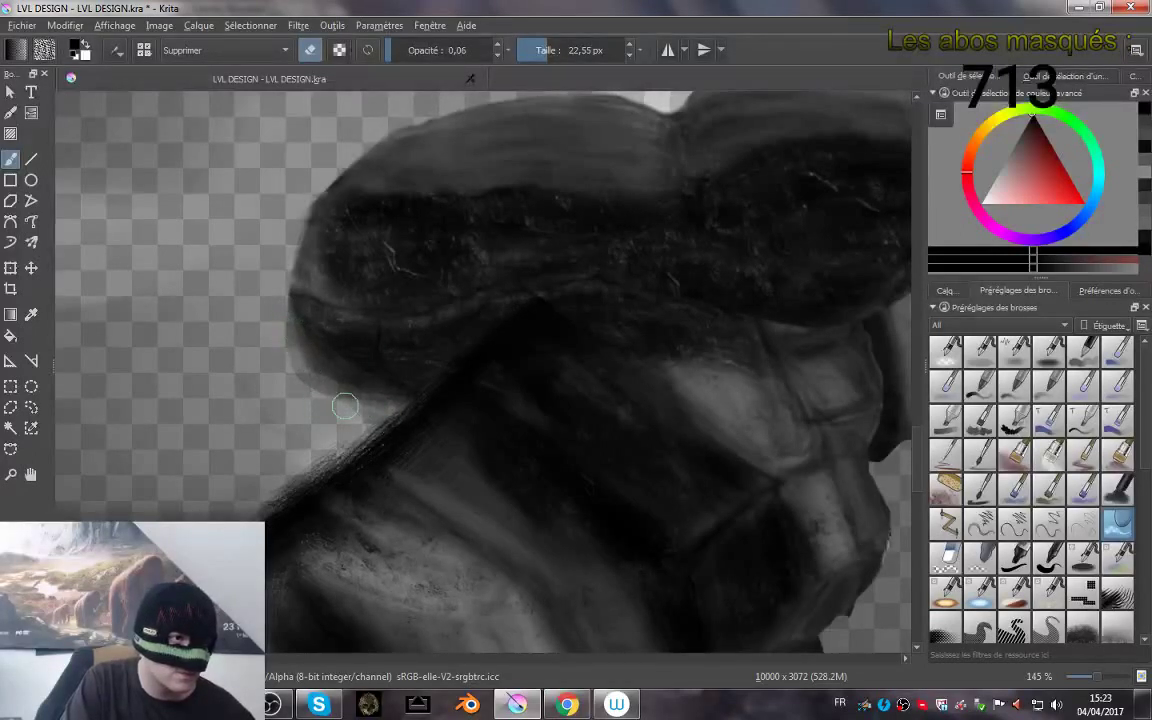
drag(511, 278, 512, 373)
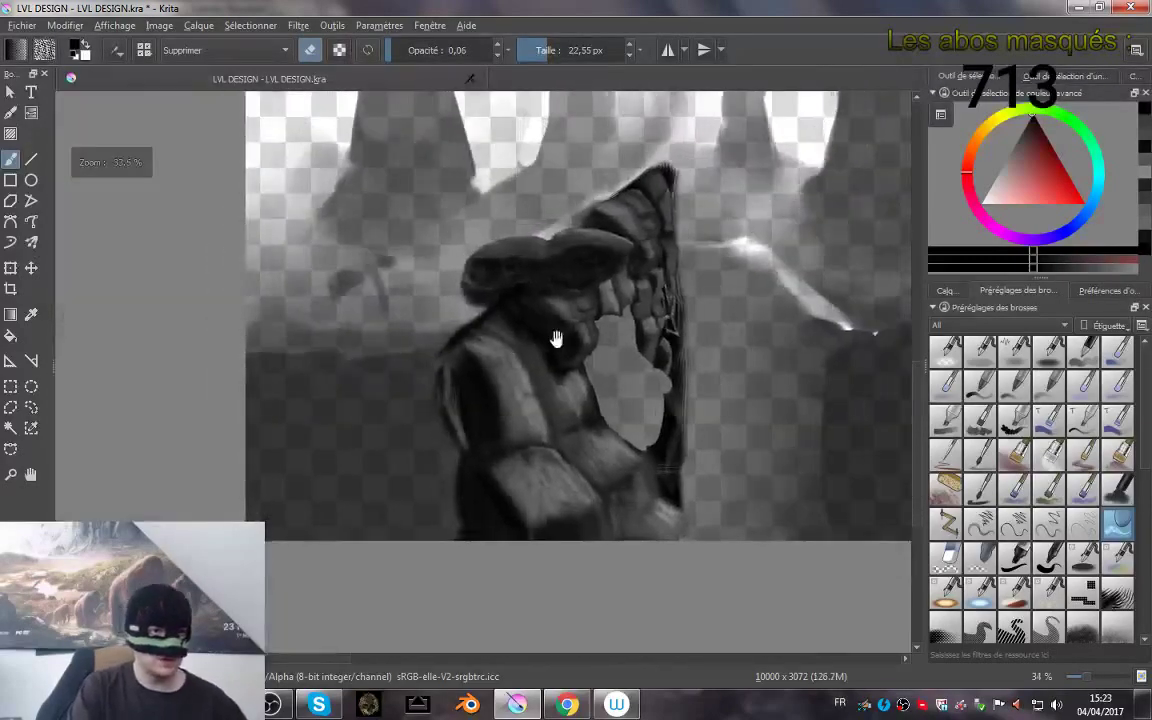
scroll(556, 339, up, 8)
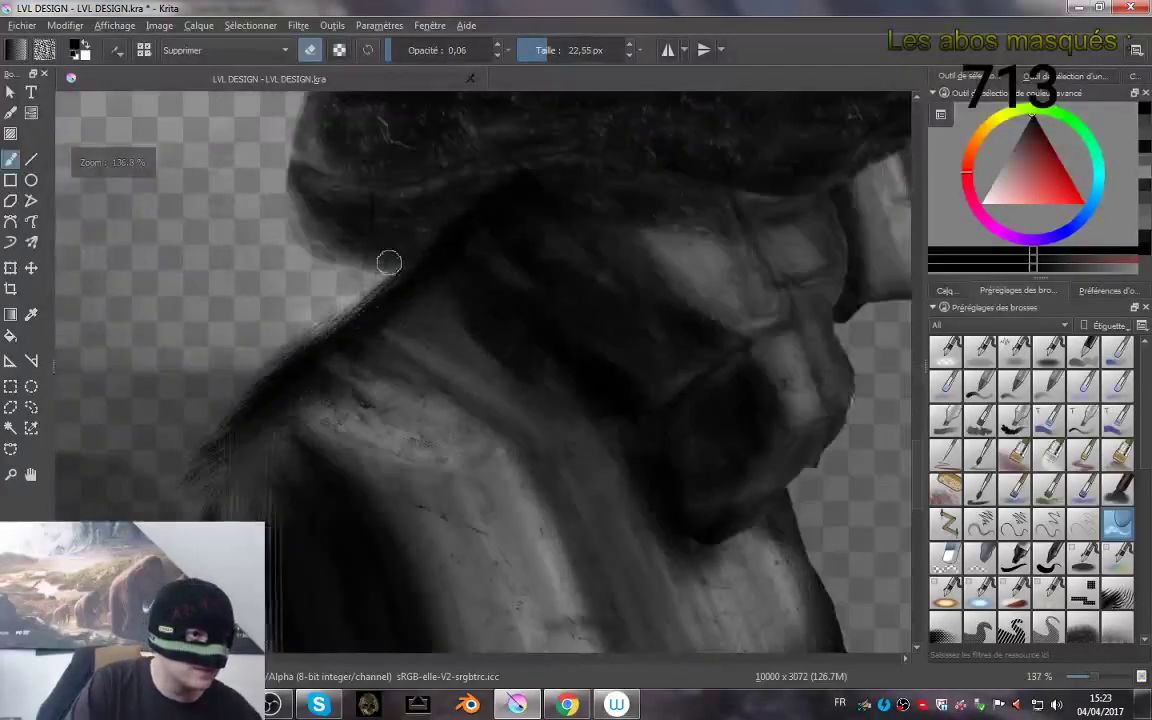
drag(389, 263, 372, 258)
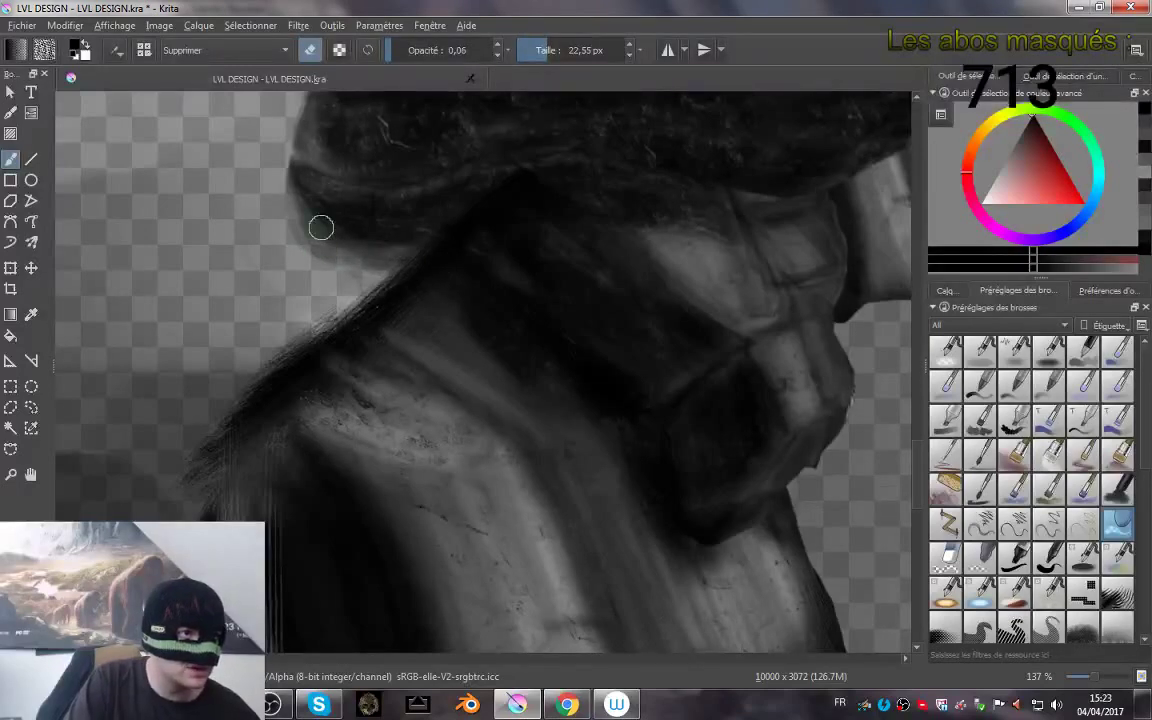
- Examine the slab against the rest of the arch and the background at several magnifications
scroll(368, 297, down, 3)
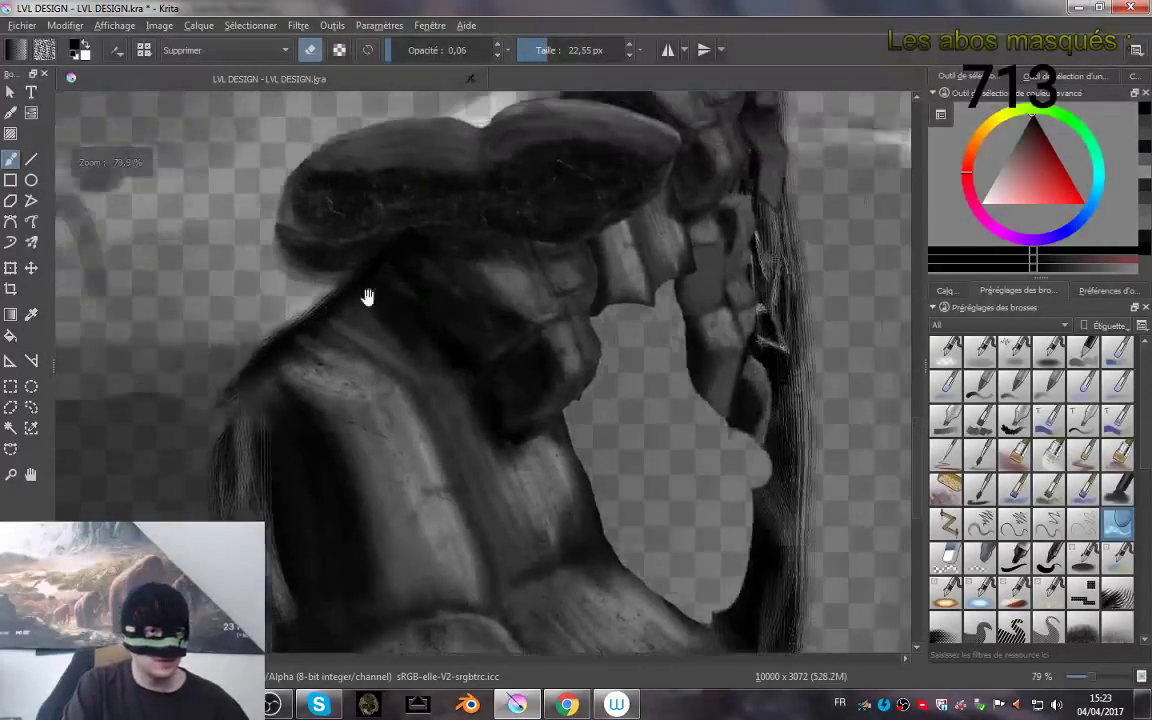
drag(510, 291, 507, 437)
mouse_move(512, 367)
mouse_down()
mouse_move(496, 332)
mouse_move(520, 432)
mouse_move(527, 329)
mouse_up()
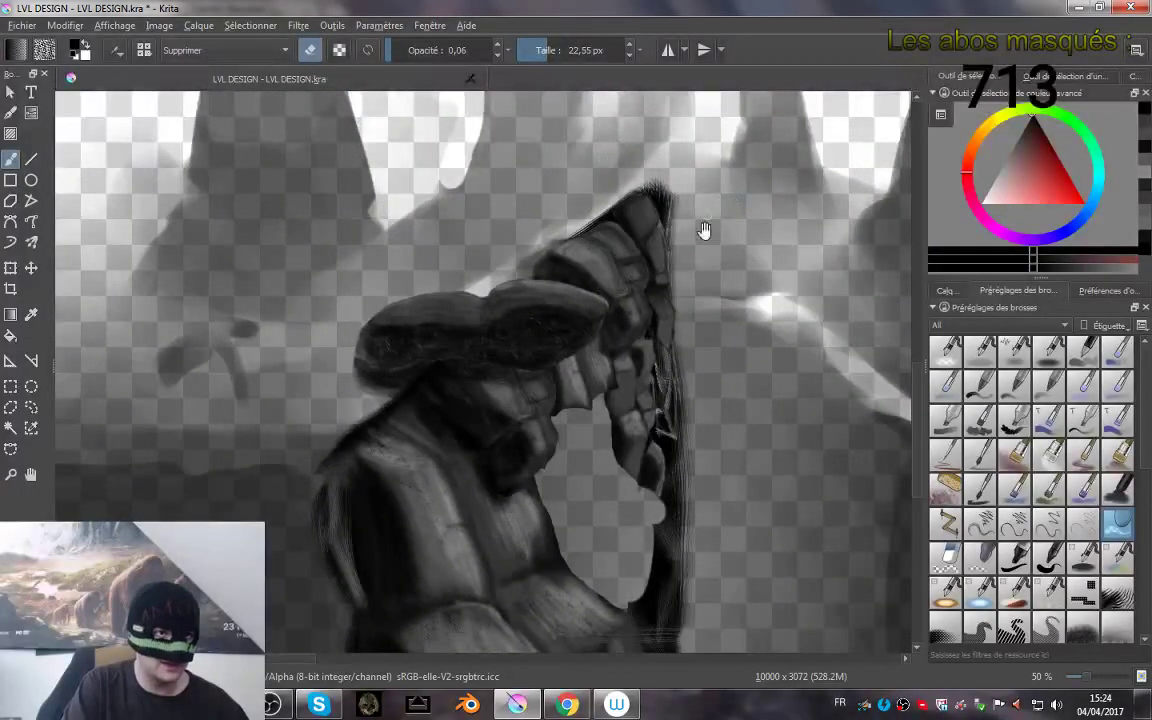
drag(704, 231, 629, 341)
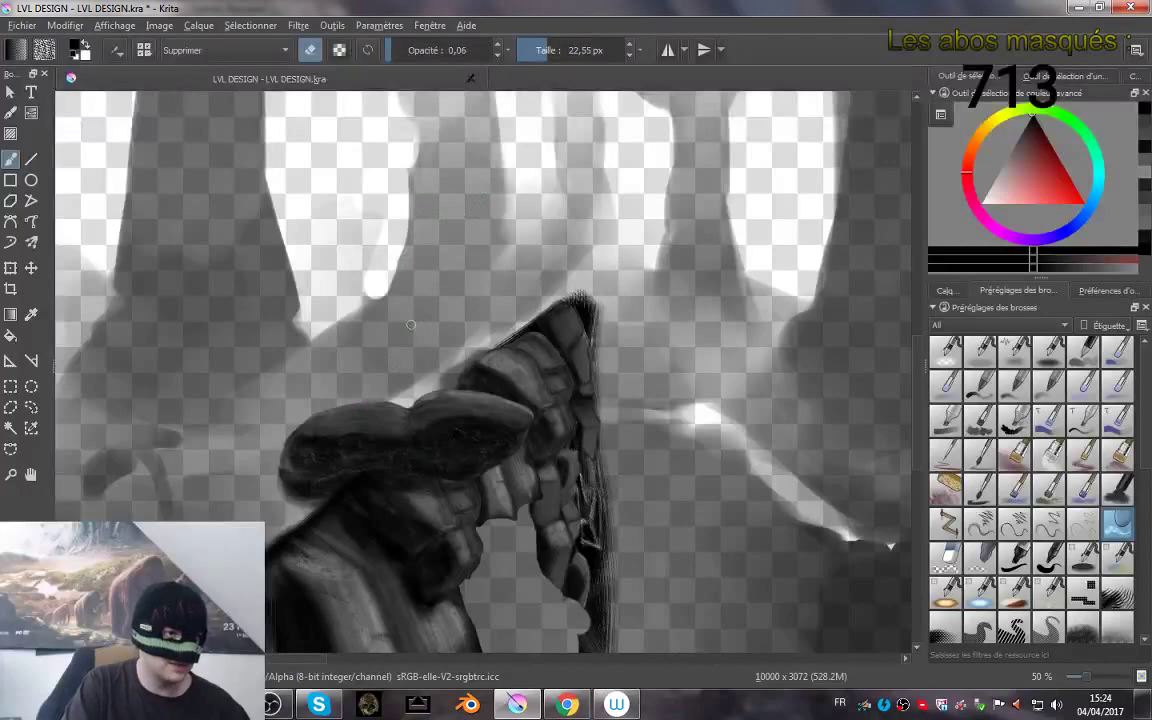
drag(391, 370, 491, 388)
drag(493, 445, 443, 355)
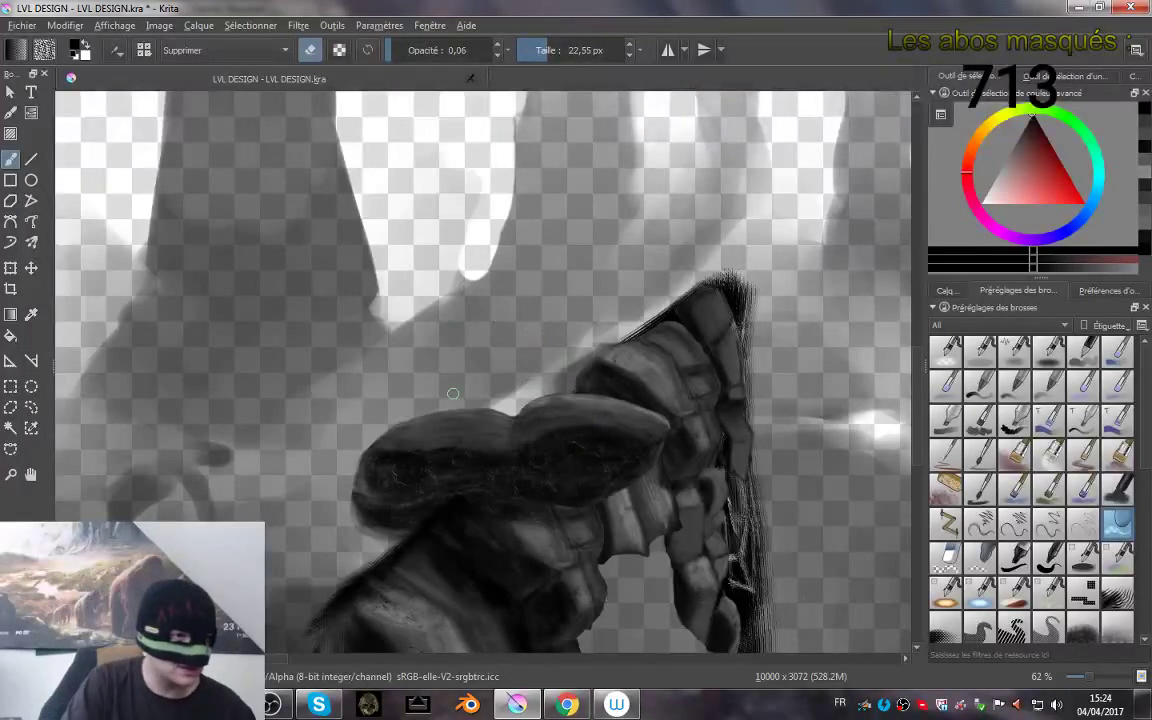
drag(453, 393, 538, 394)
drag(492, 462, 510, 370)
drag(669, 349, 530, 328)
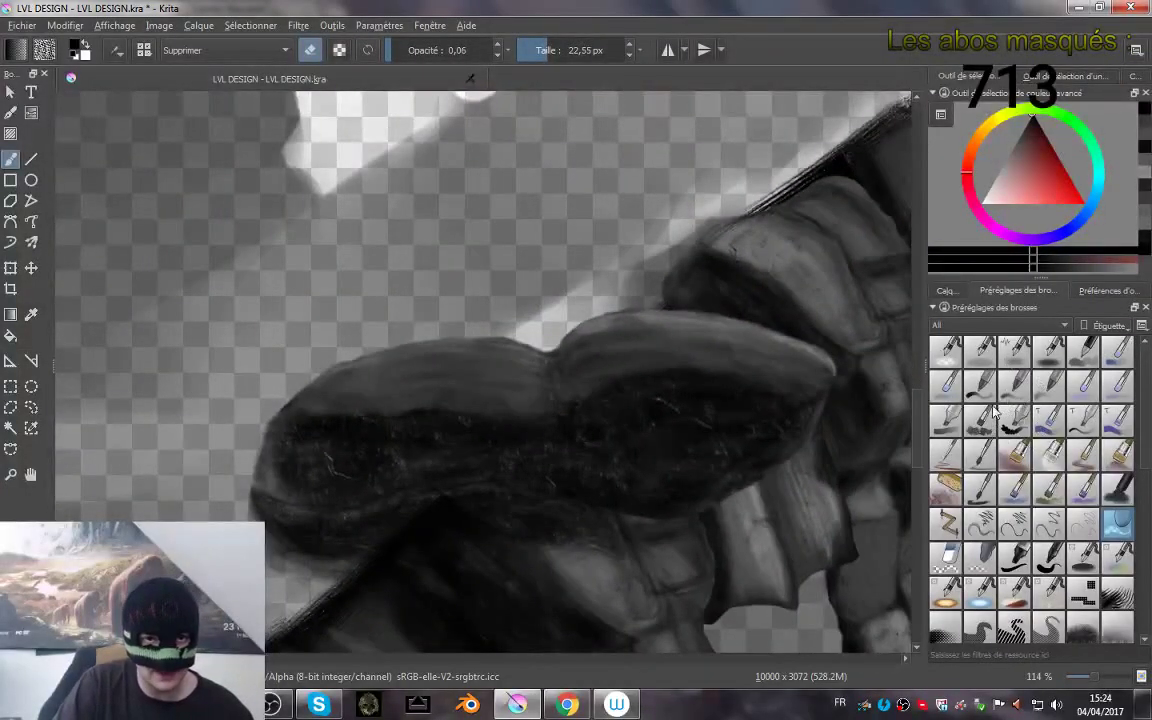
- Return to the 27 px textured paintbrush preset and paint mid-to-light gray highlights across the top of the slab's free-end lobe
click(984, 458)
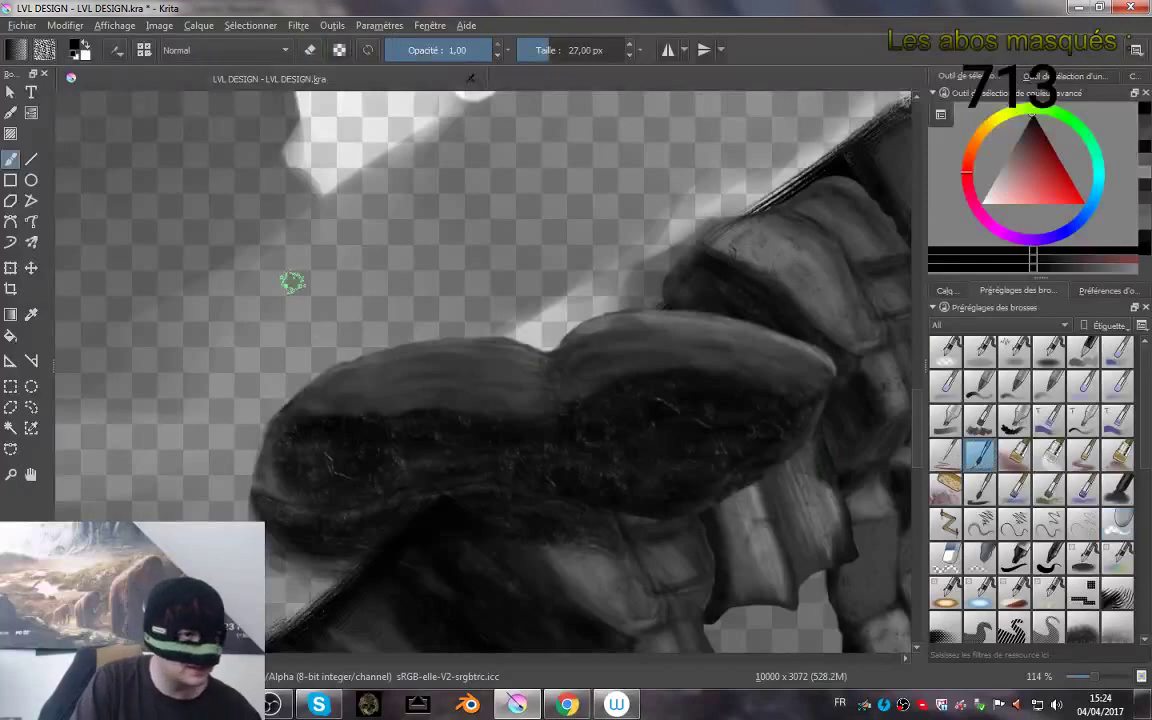
click(997, 171)
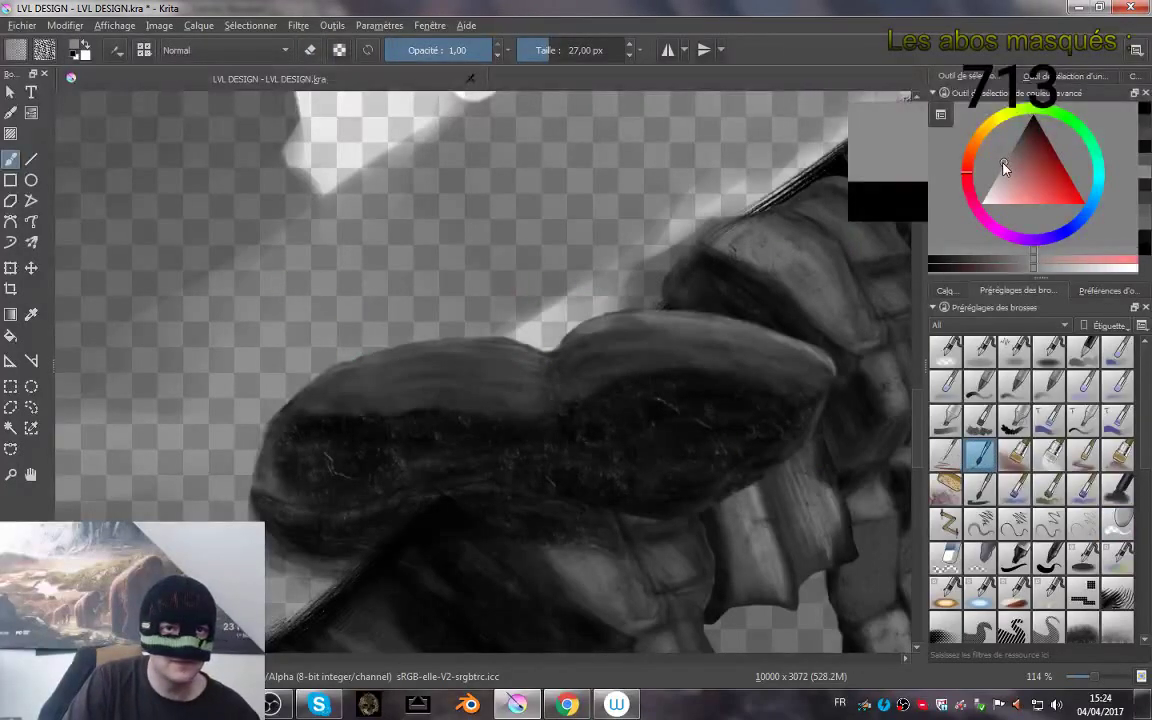
ctrl+click(659, 318)
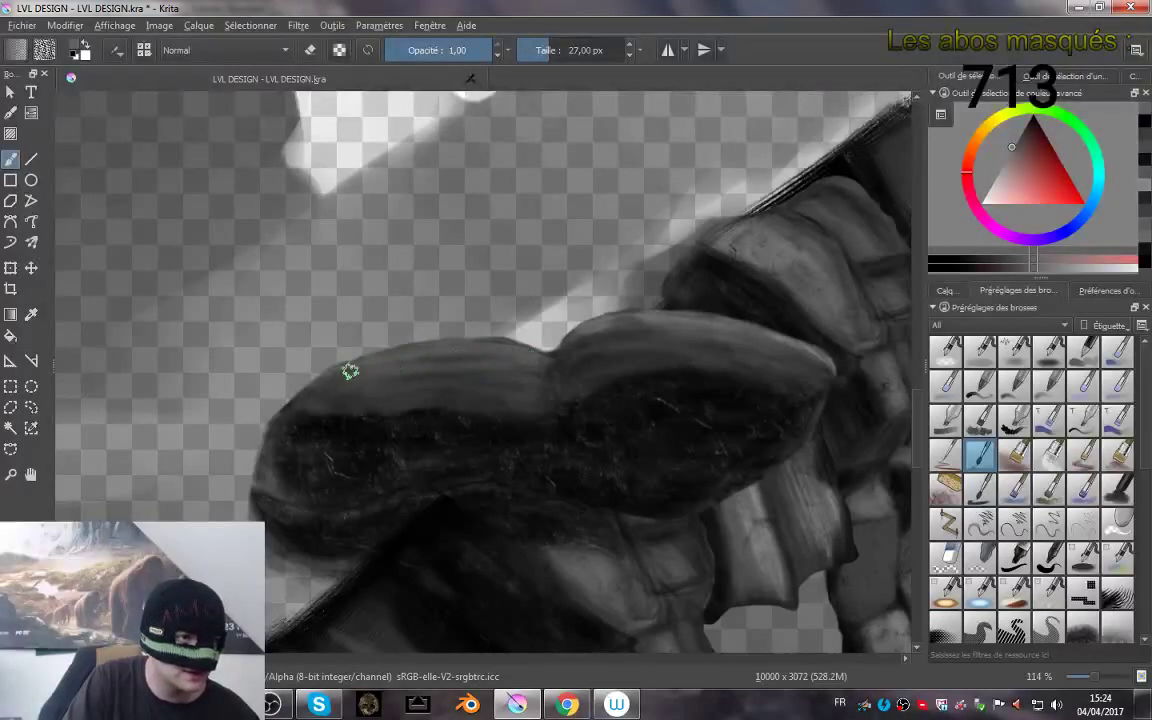
drag(1012, 154, 997, 174)
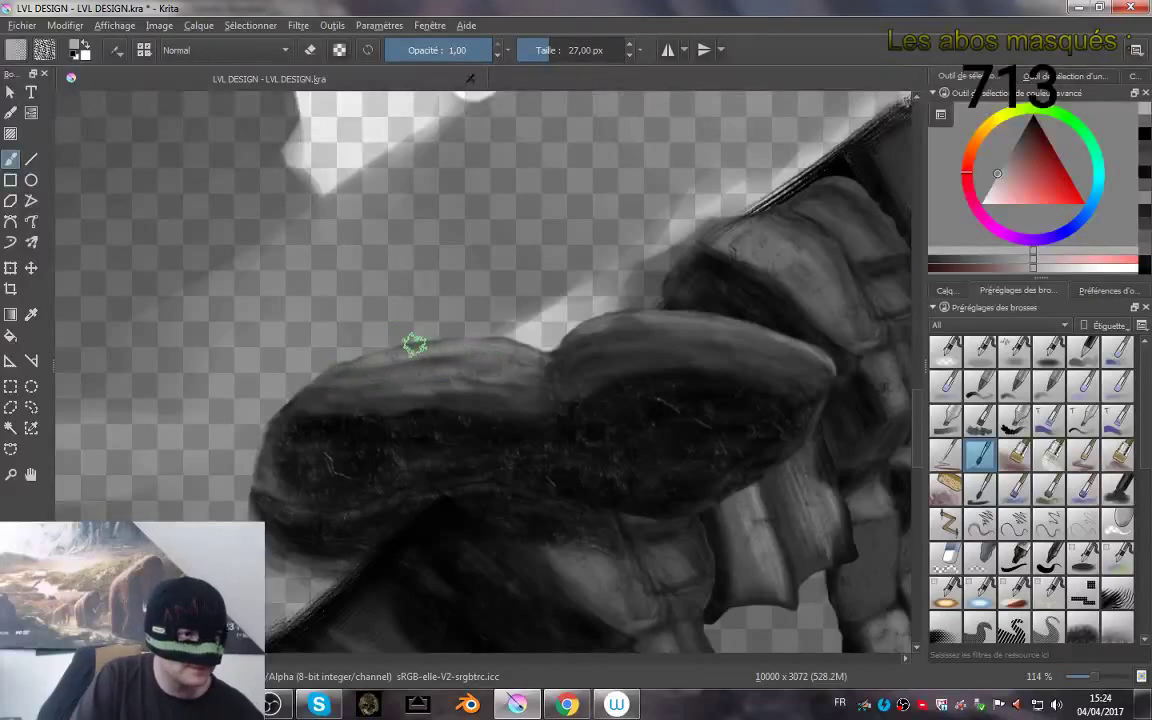
- Paint a thin light gray rim along the free-end lobe's top edge at 7.30 px, and broaden the highlight at 25.93 px
shift+drag(393, 366, 363, 369)
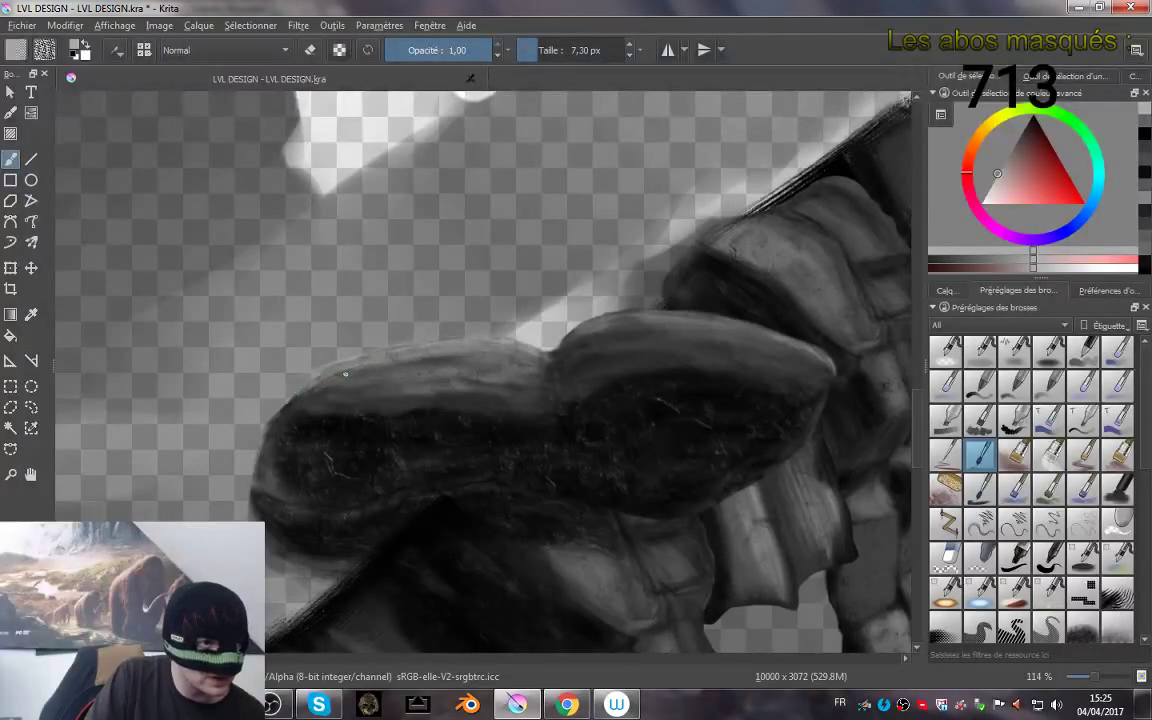
mouse_move(343, 365)
mouse_down()
mouse_move(310, 385)
mouse_move(344, 370)
mouse_move(386, 374)
mouse_move(367, 362)
mouse_move(500, 347)
mouse_up()
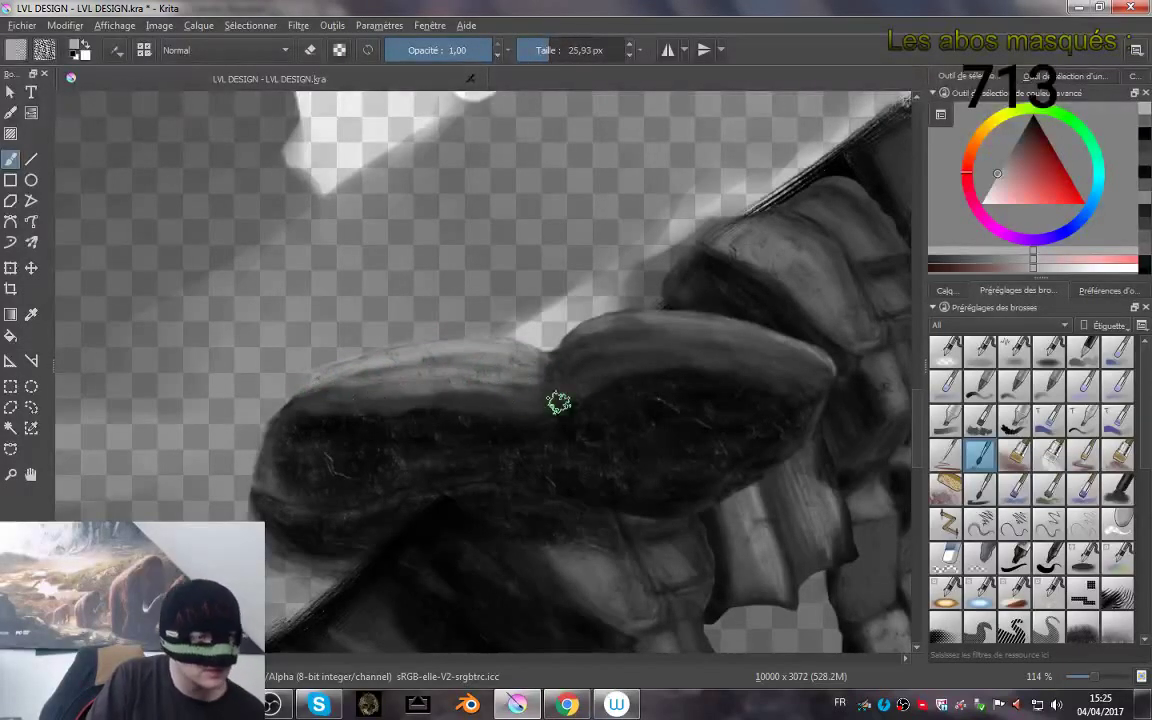
scroll(636, 395, down, 5)
scroll(636, 395, up, 5)
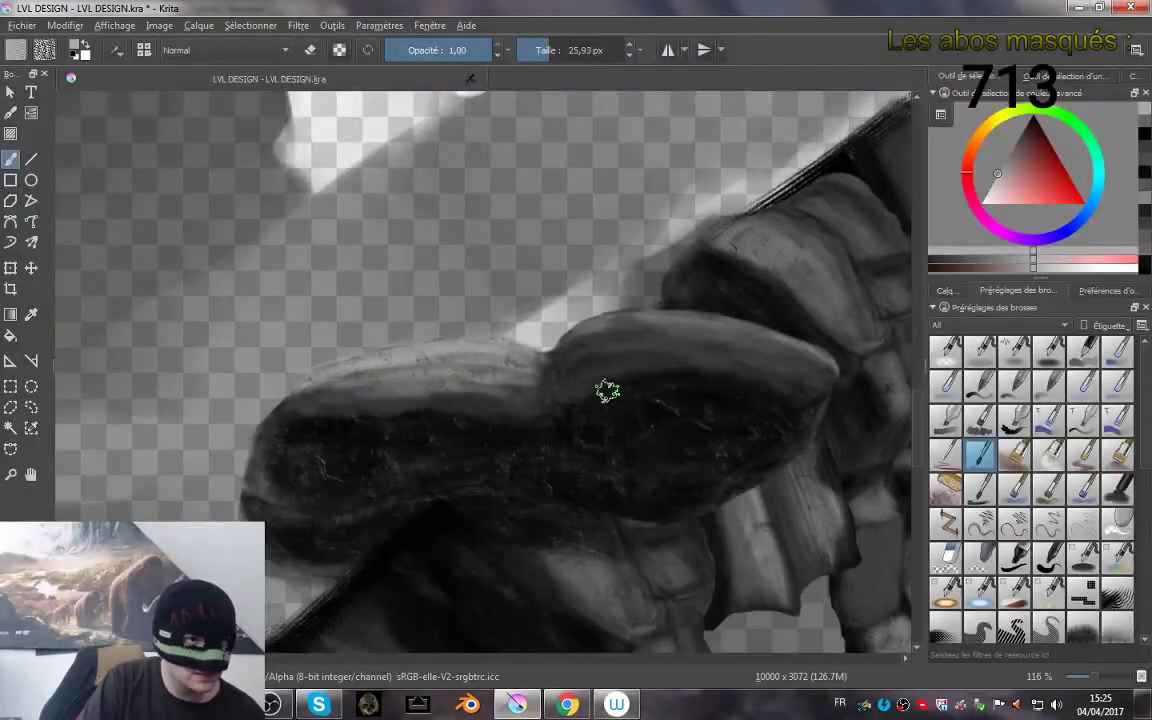
- Paint light gray highlights across the top of the slab's lobe nearest the arch with the 25.93 px textured brush
mouse_move(608, 330)
mouse_down()
mouse_move(648, 317)
mouse_move(708, 325)
mouse_move(624, 328)
mouse_move(755, 337)
mouse_move(720, 328)
mouse_move(788, 348)
mouse_move(768, 334)
mouse_move(808, 351)
mouse_move(672, 307)
mouse_move(750, 327)
mouse_move(633, 311)
mouse_move(663, 313)
mouse_up()
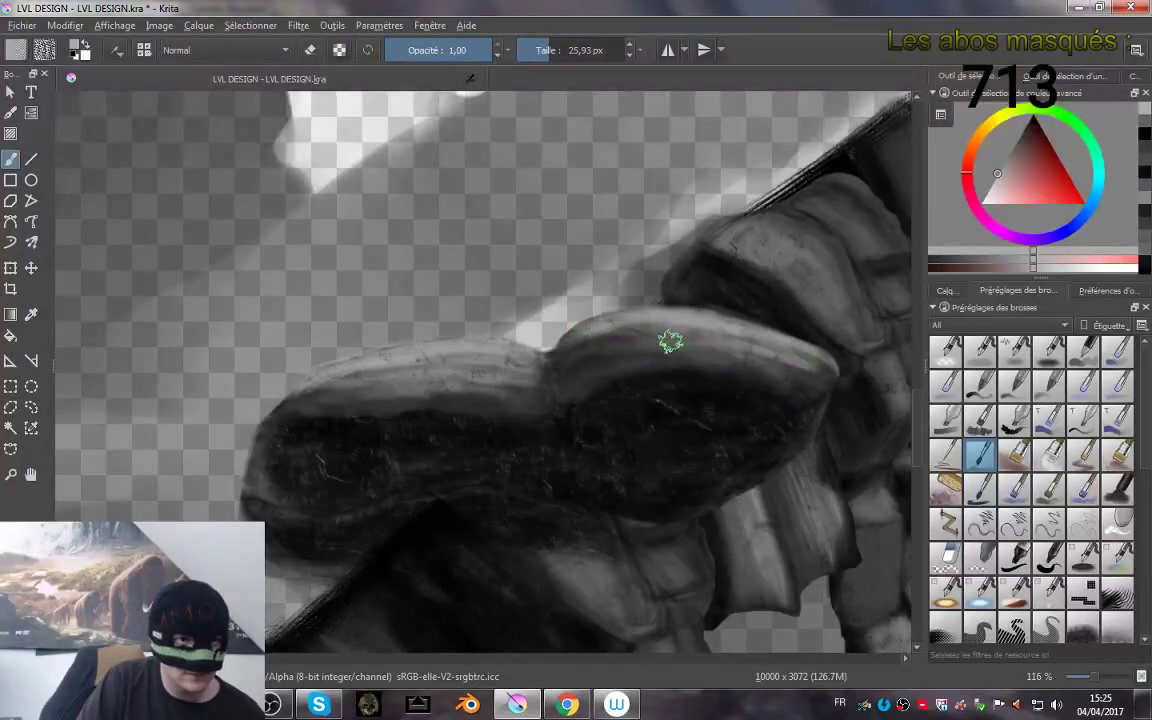
drag(660, 304, 622, 311)
drag(731, 333, 716, 378)
drag(781, 344, 699, 327)
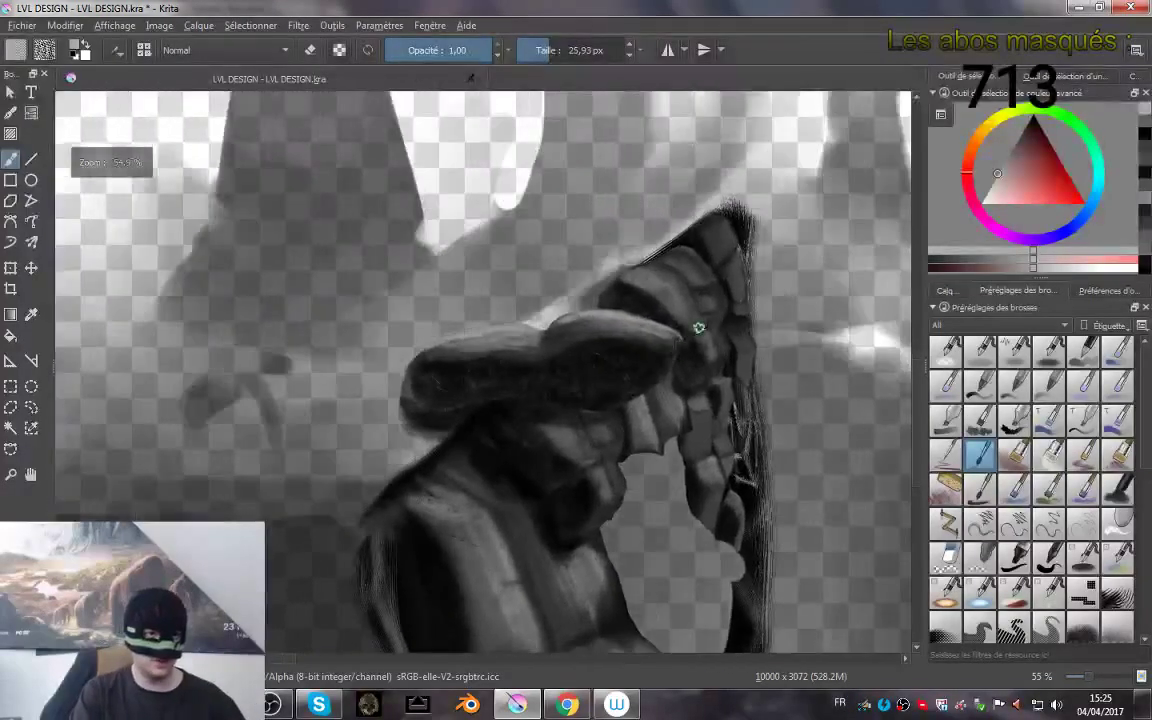
- Switch to the 50 px soft eraser preset and clean up the upper edges of both slab lobes against the background
scroll(698, 327, up, 5)
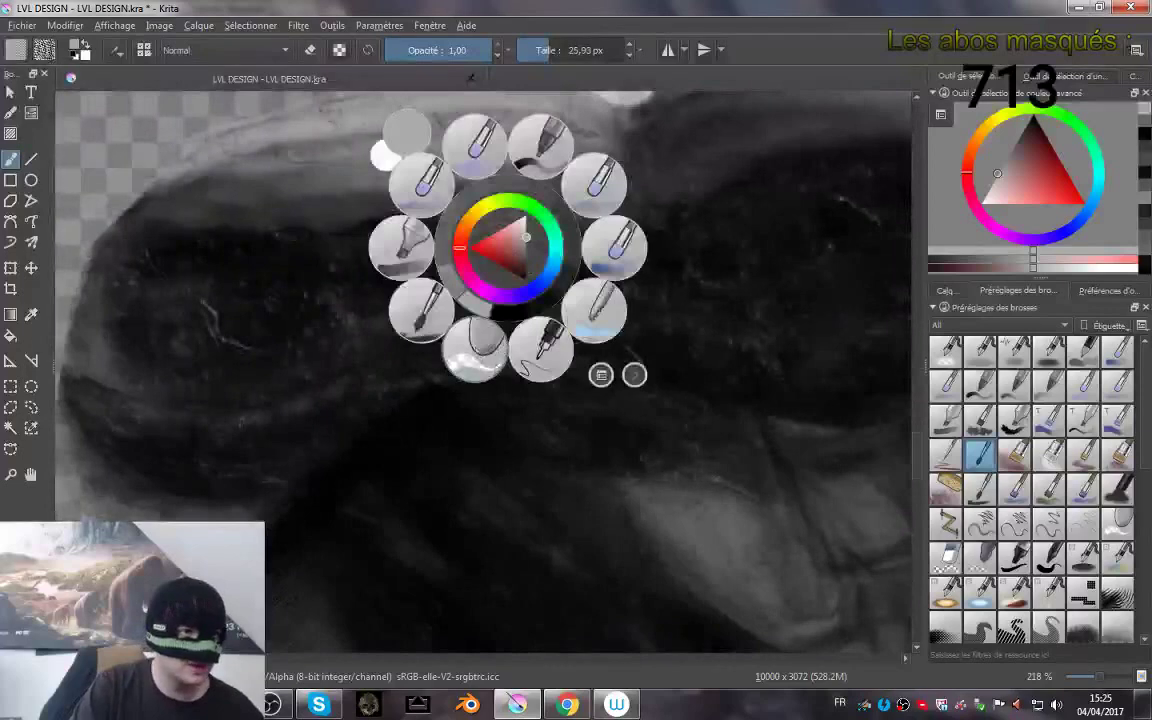
click(472, 349)
drag(322, 206, 410, 329)
mouse_move(155, 285)
mouse_down()
mouse_move(149, 374)
mouse_move(120, 480)
mouse_up()
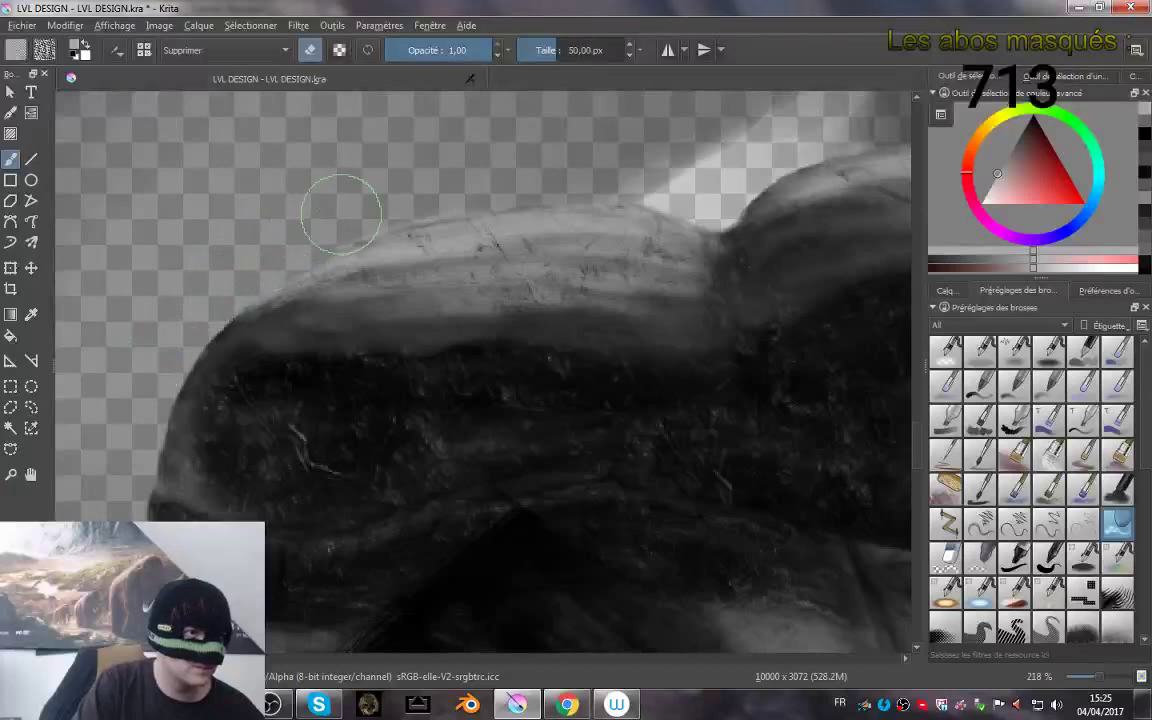
drag(576, 178, 695, 195)
mouse_move(771, 249)
mouse_down()
mouse_move(678, 245)
mouse_move(788, 262)
mouse_move(576, 273)
mouse_up()
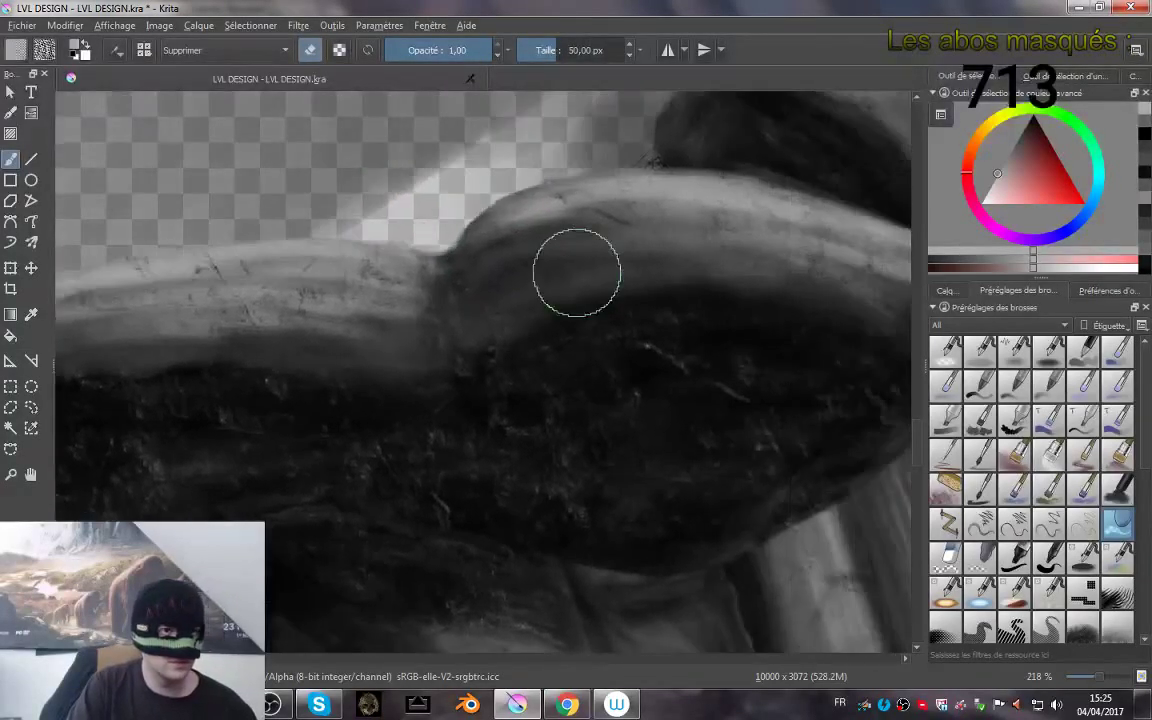
mouse_move(704, 247)
mouse_down()
mouse_move(524, 383)
mouse_move(496, 369)
mouse_up()
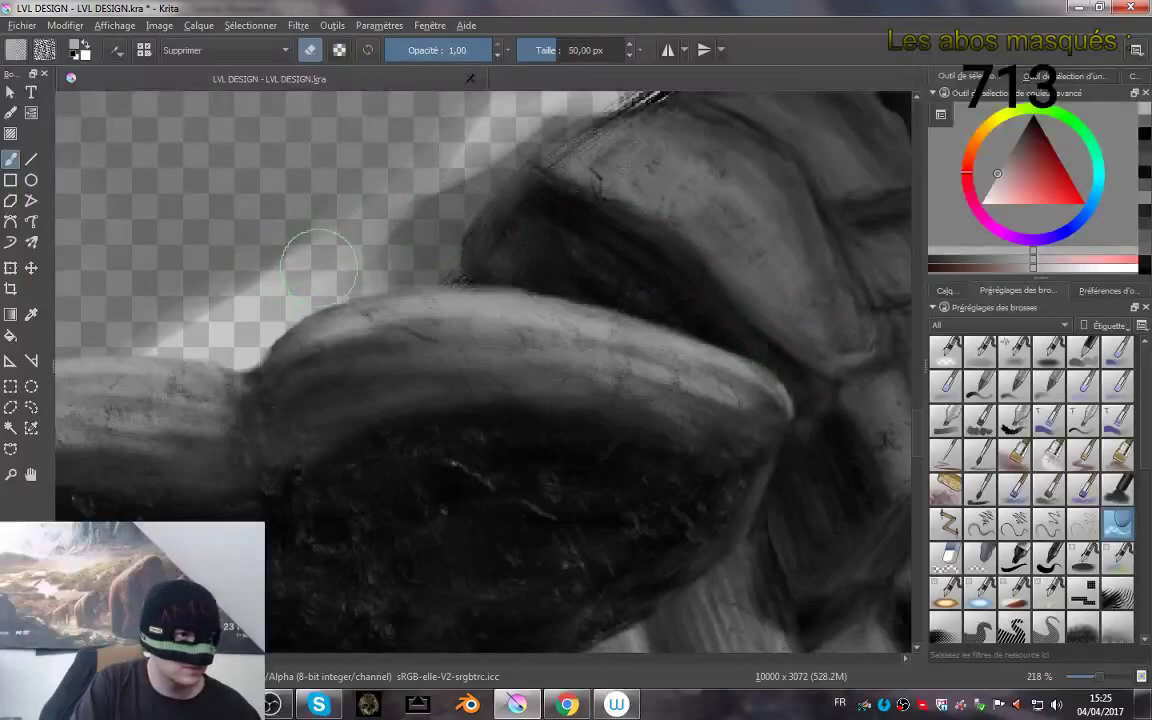
mouse_move(595, 345)
mouse_down()
mouse_move(605, 403)
mouse_move(573, 475)
mouse_move(528, 440)
mouse_move(498, 364)
mouse_move(425, 320)
mouse_up()
mouse_move(471, 410)
mouse_down()
mouse_move(481, 465)
mouse_move(480, 403)
mouse_up()
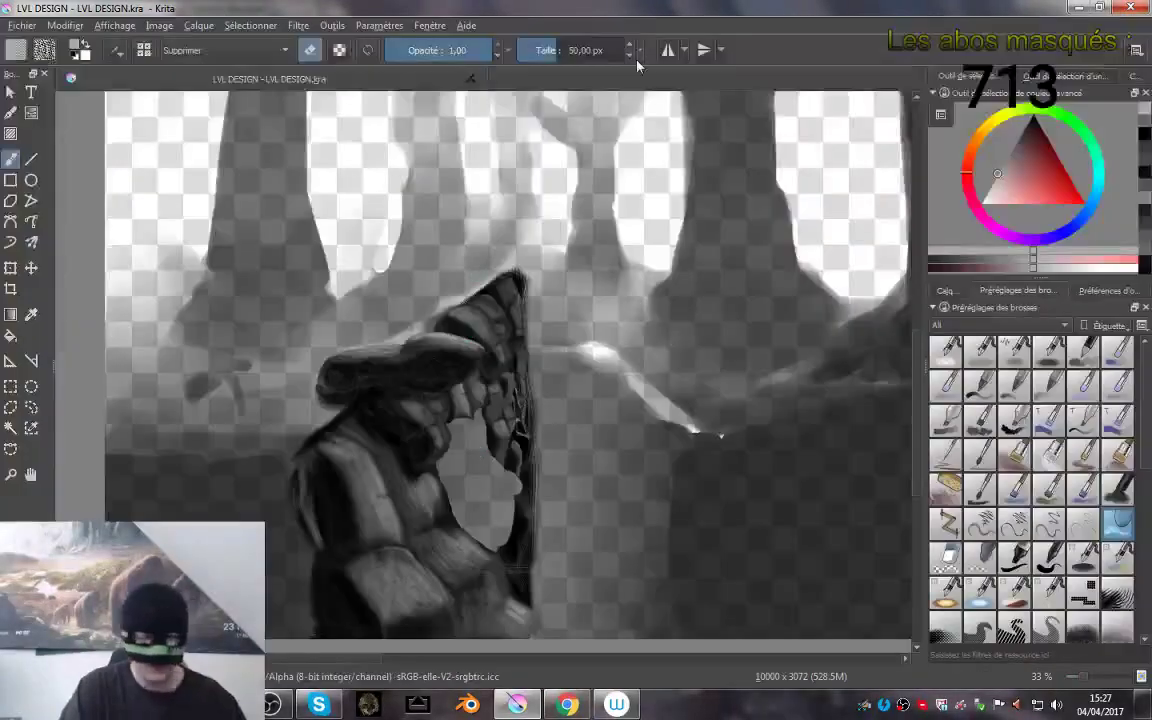
- Sample black from the canvas as the painting color and inspect the rocks around the arch opening
ctrl+click(417, 450)
ctrl+drag(449, 340, 597, 357)
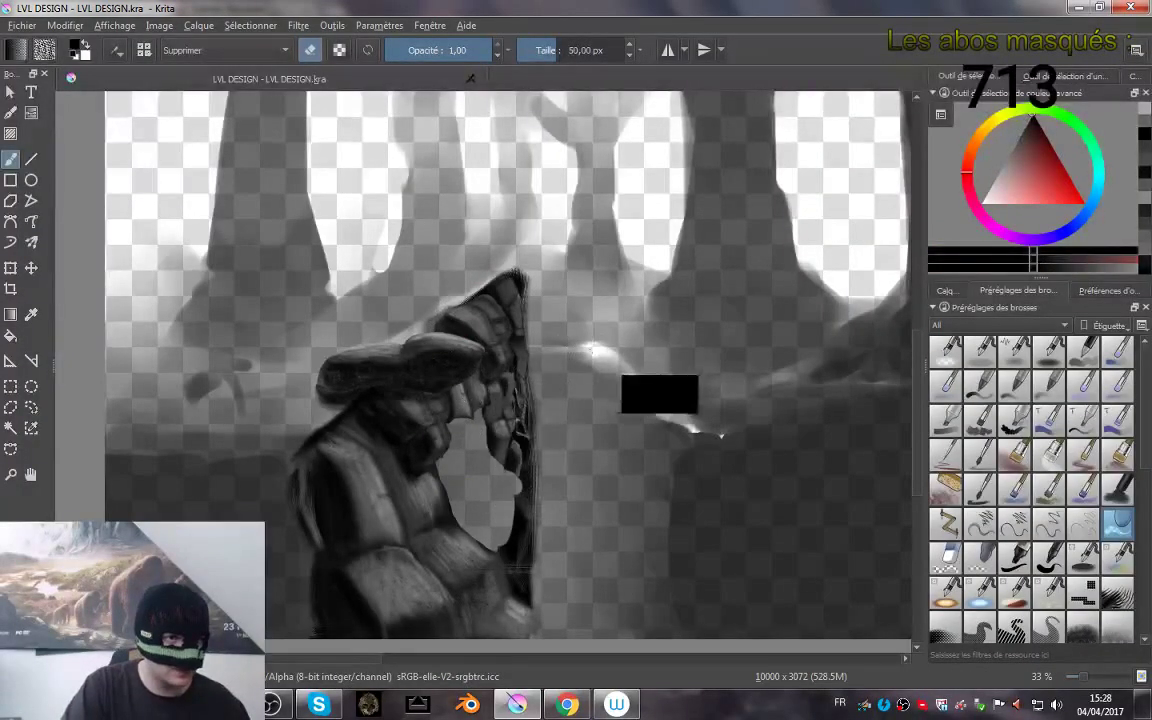
scroll(478, 488, up, 4)
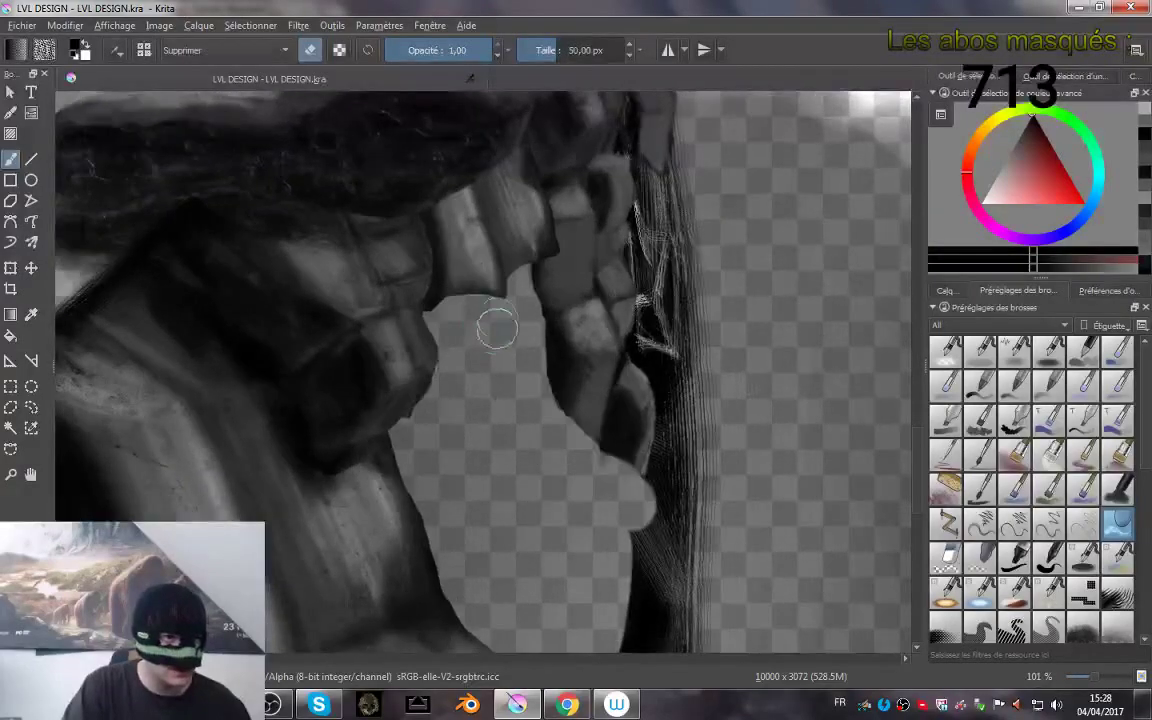
drag(497, 328, 484, 318)
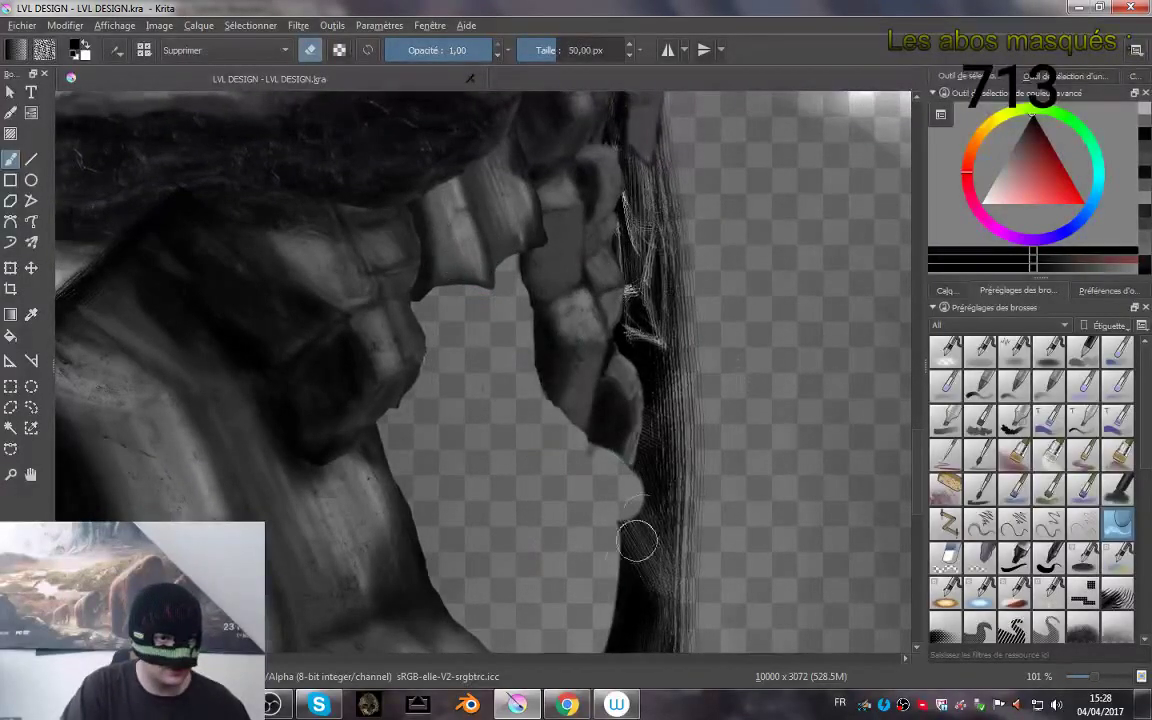
drag(622, 399, 553, 283)
scroll(560, 380, down, 3)
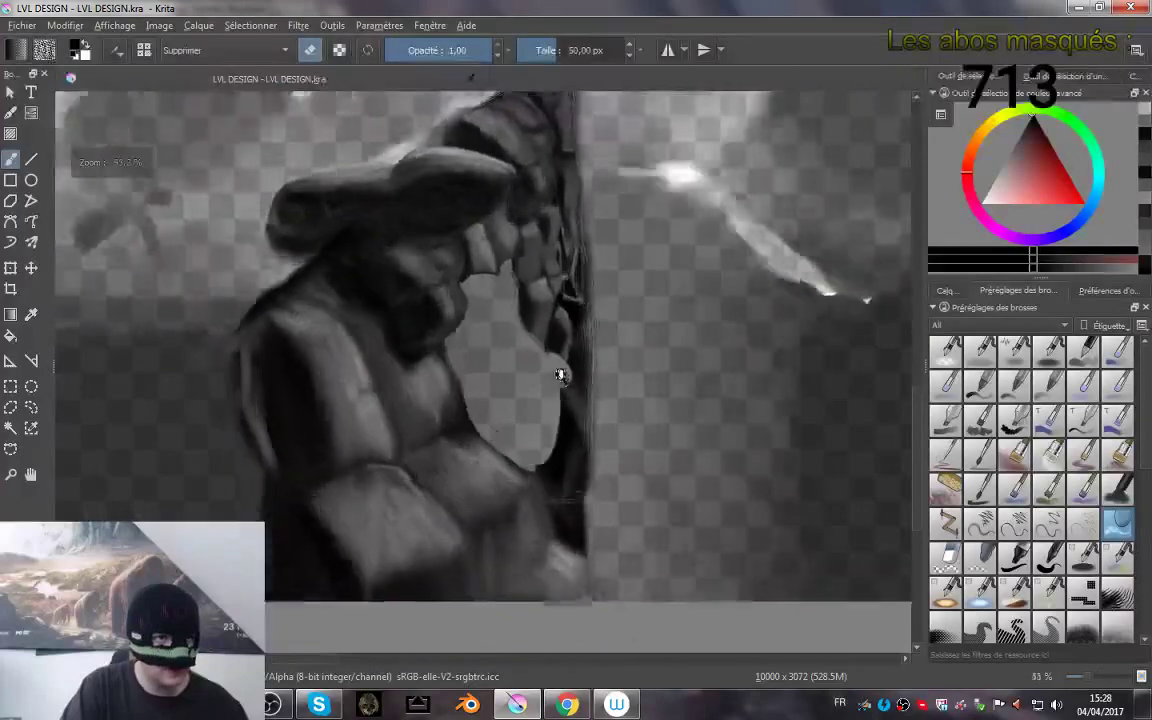
scroll(560, 375, up, 3)
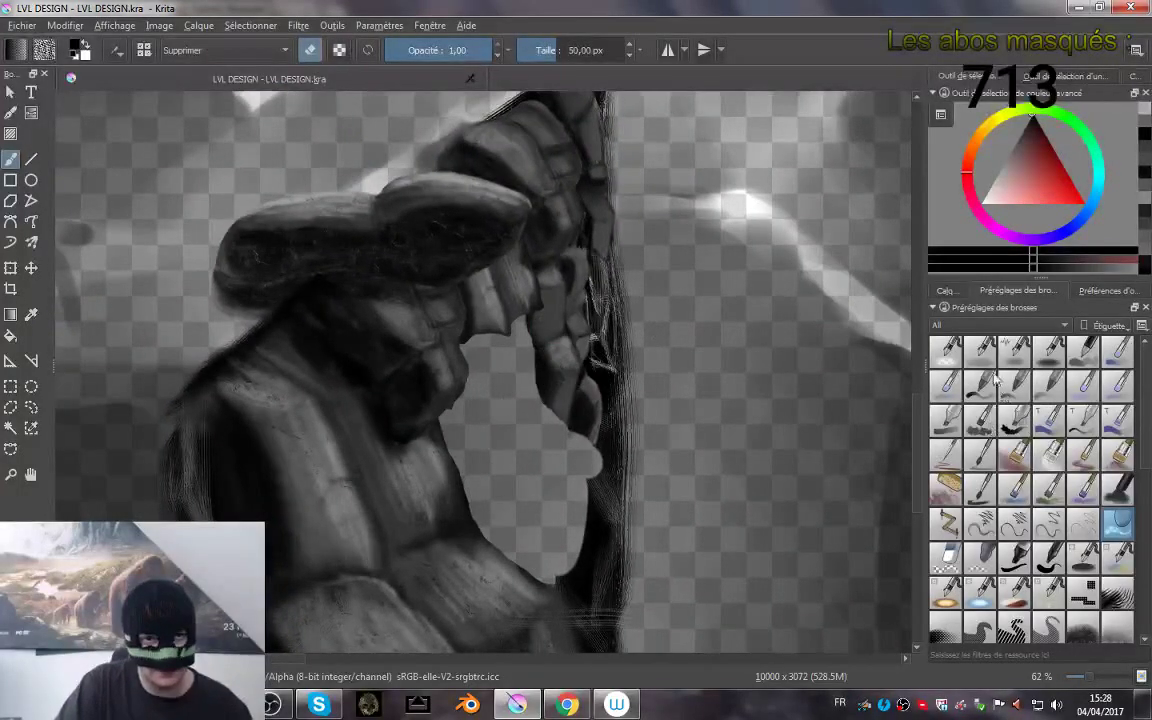
- Toggle the visibility of Calque 4, Calque 8(collé) and Calque 9(collé) to check which rocks each layer holds
click(945, 290)
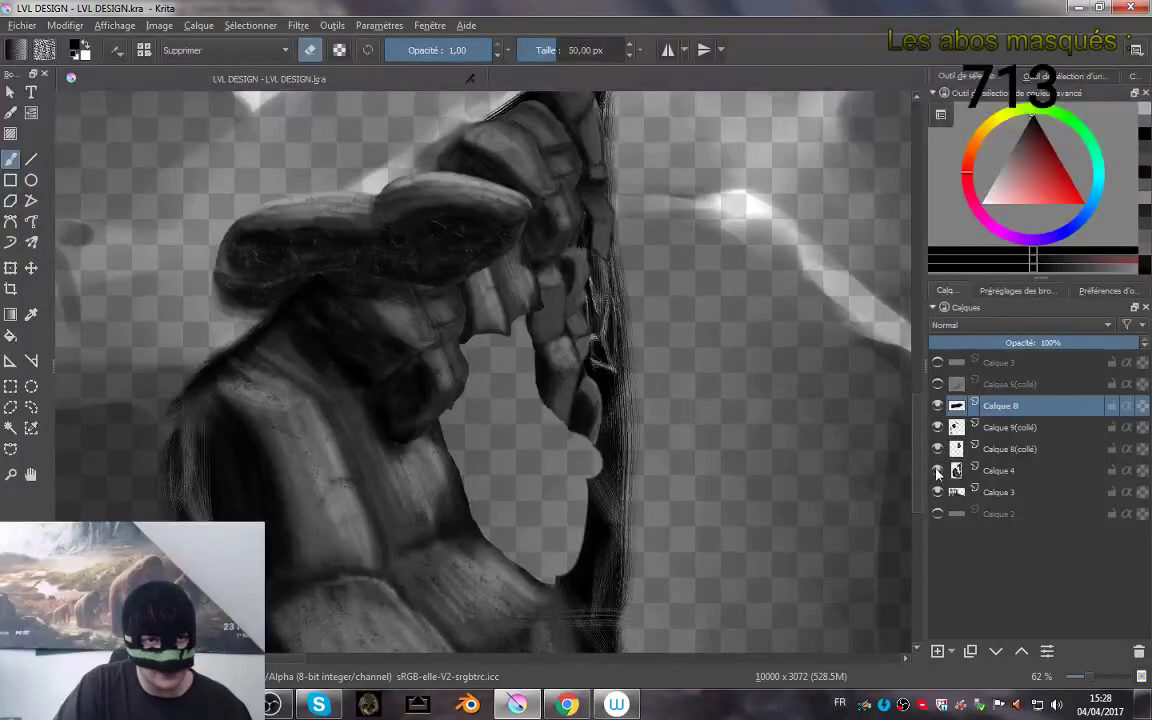
click(937, 471)
click(937, 471)
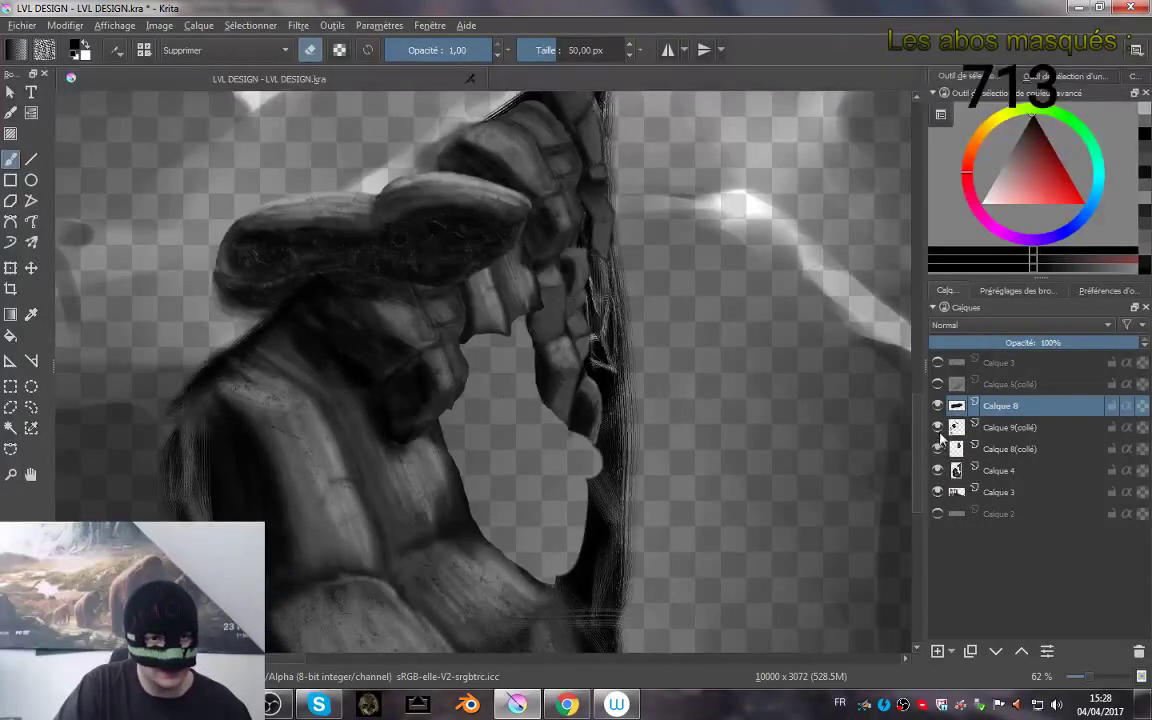
click(938, 449)
click(938, 449)
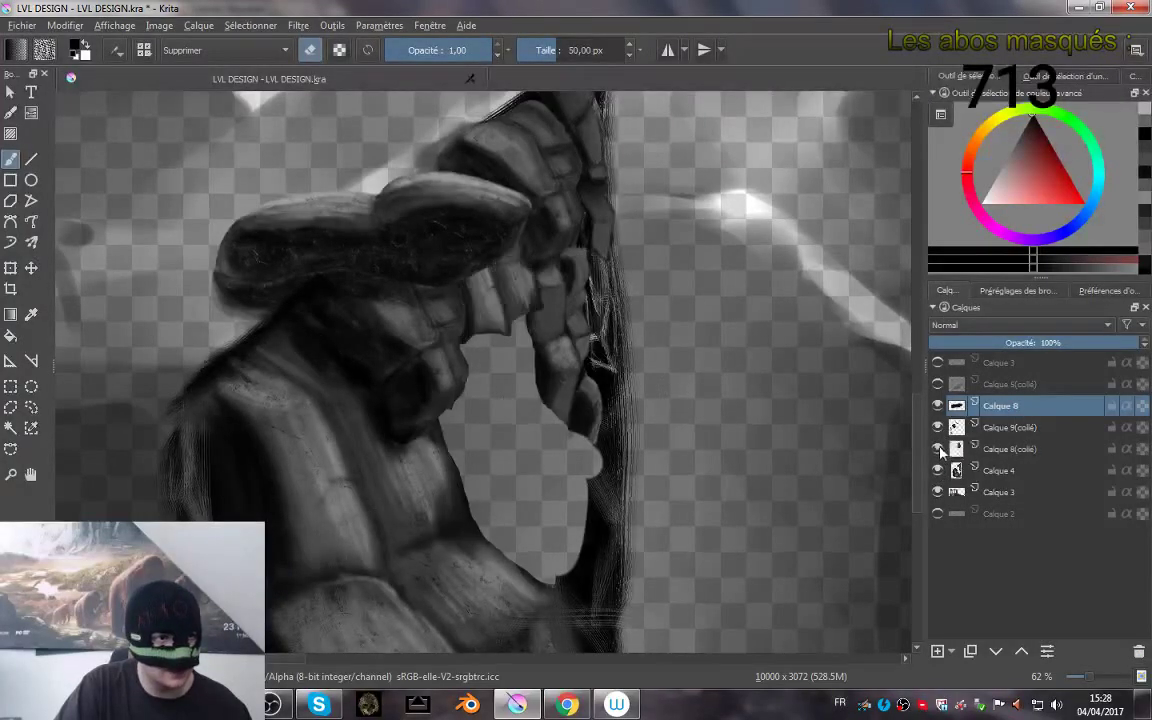
click(938, 449)
click(938, 449)
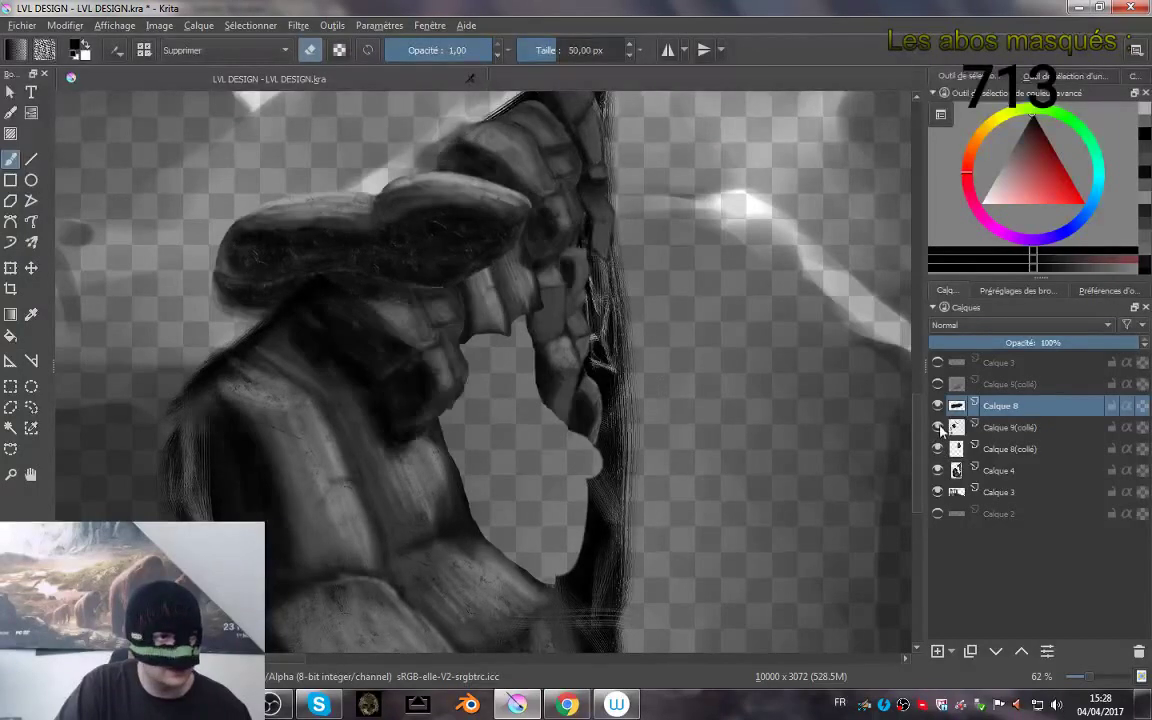
click(938, 428)
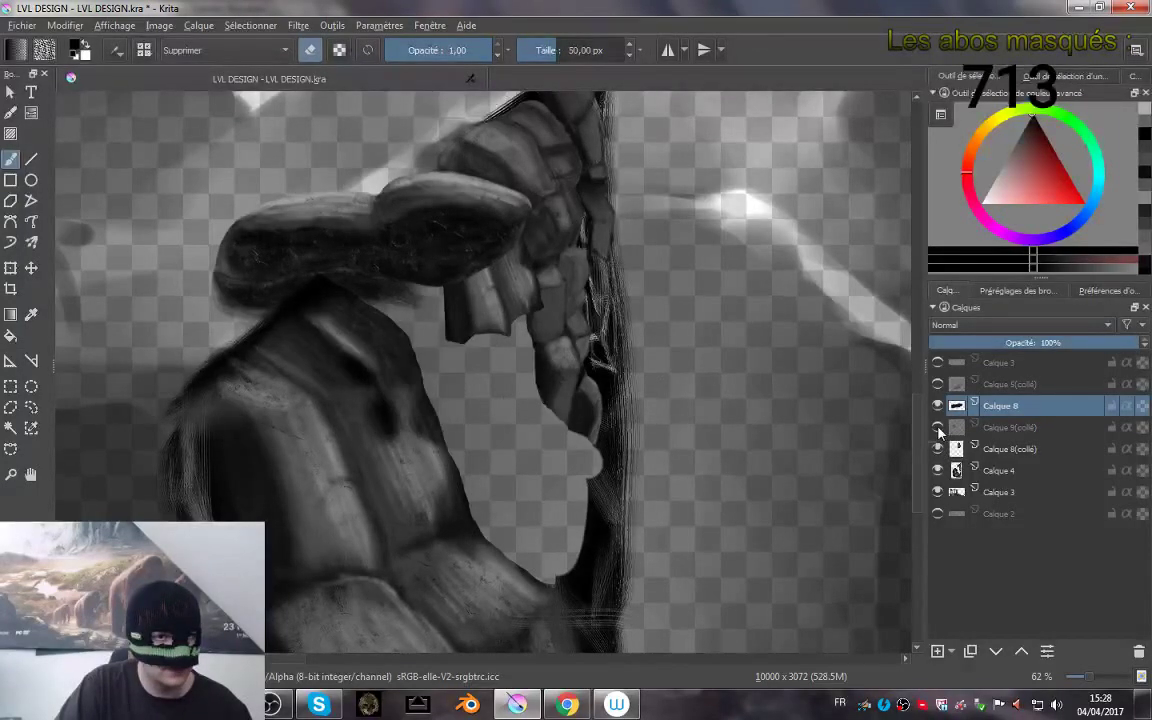
click(938, 428)
click(938, 449)
click(938, 428)
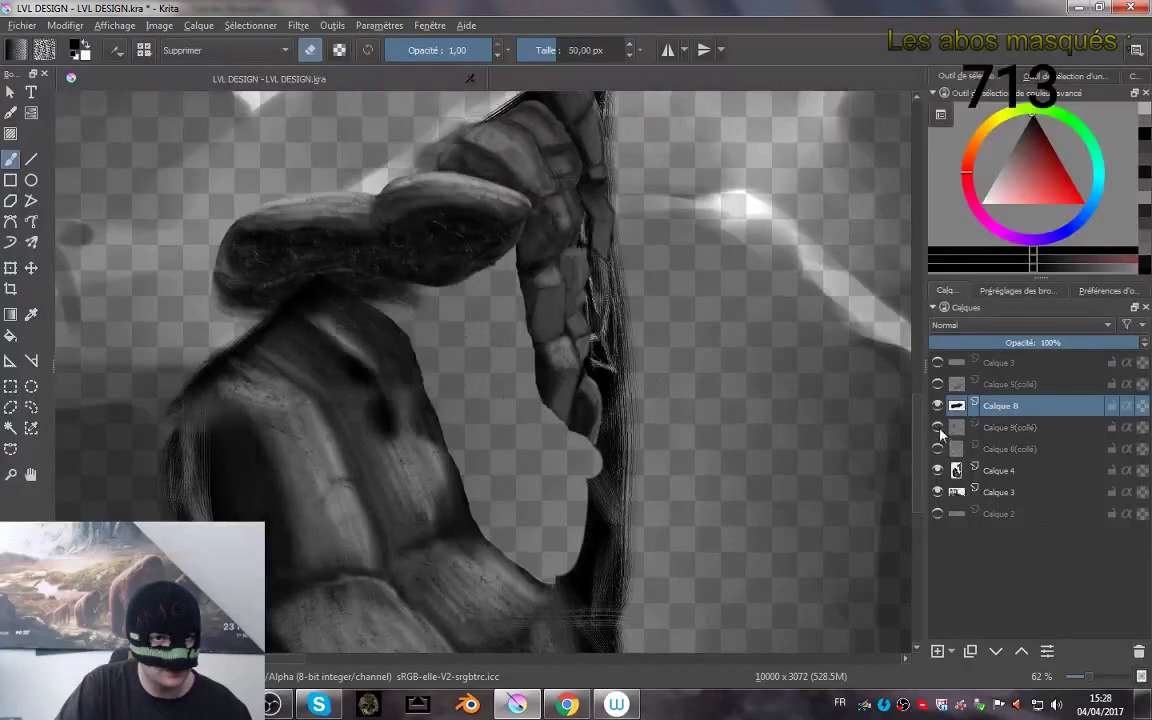
click(938, 449)
click(938, 428)
- Merge the layers Calque 9(collé) and Calque 8(collé) into one
click(957, 433)
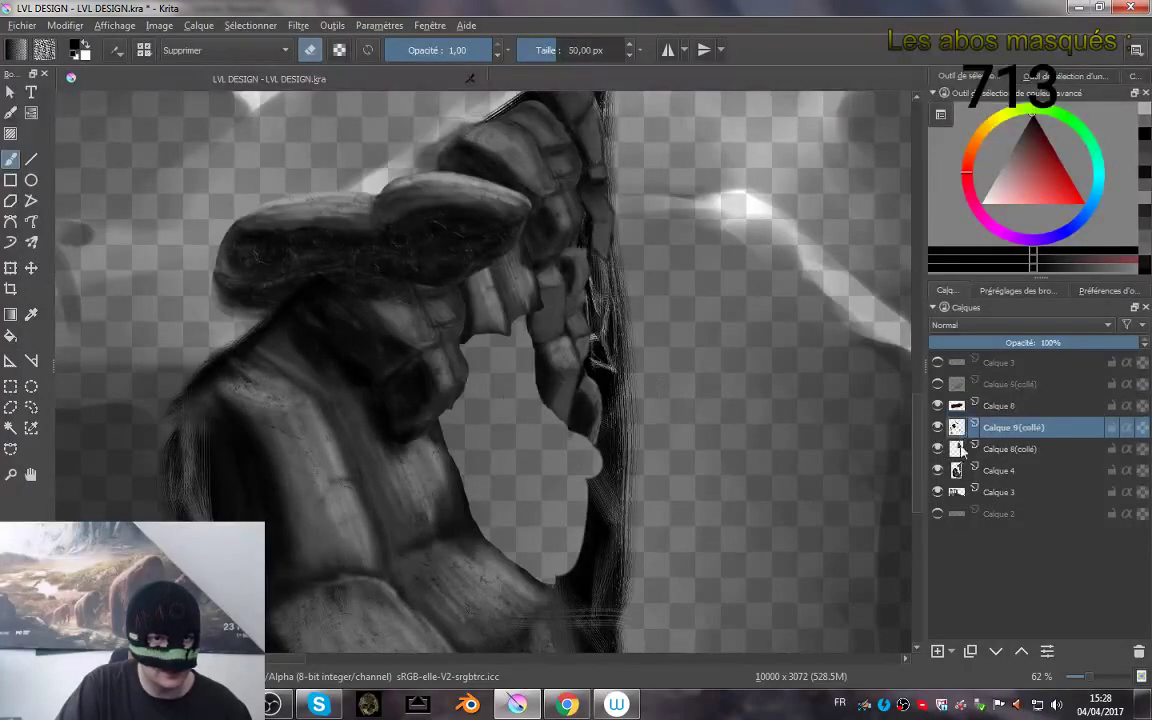
shift+click(956, 447)
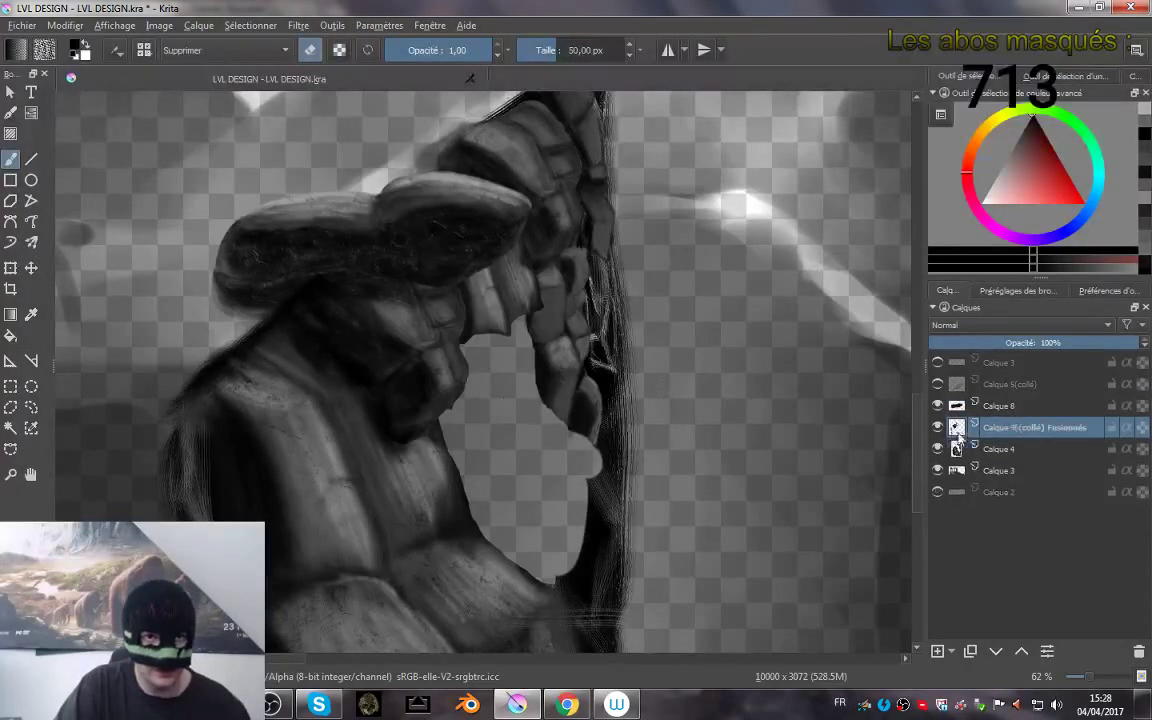
key(ctrl+e)
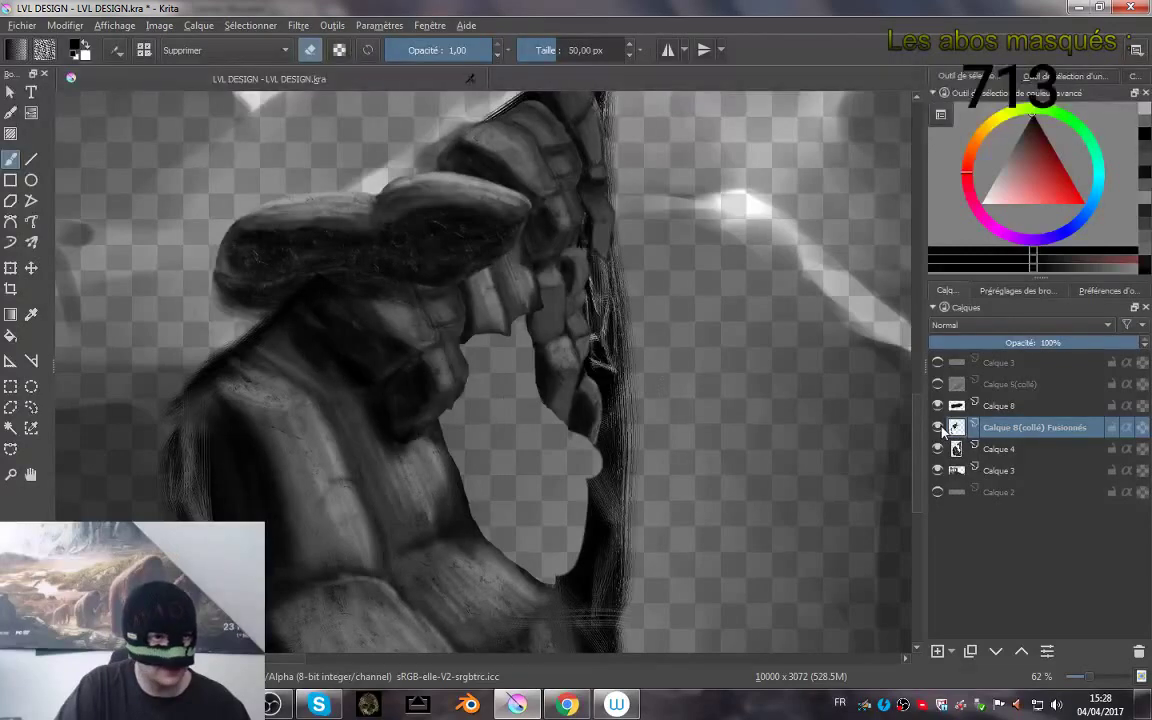
- Review the whole rock arch and make the line sketch layer Calque 2 visible
scroll(645, 318, up, 3)
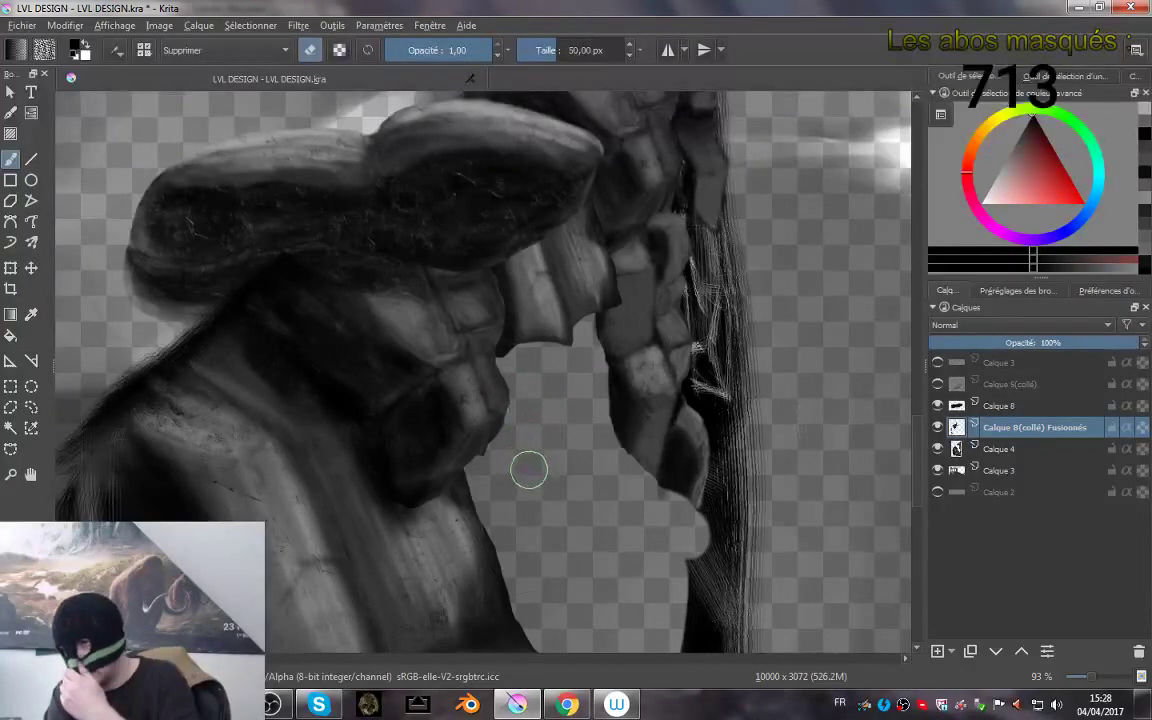
scroll(645, 360, down, 5)
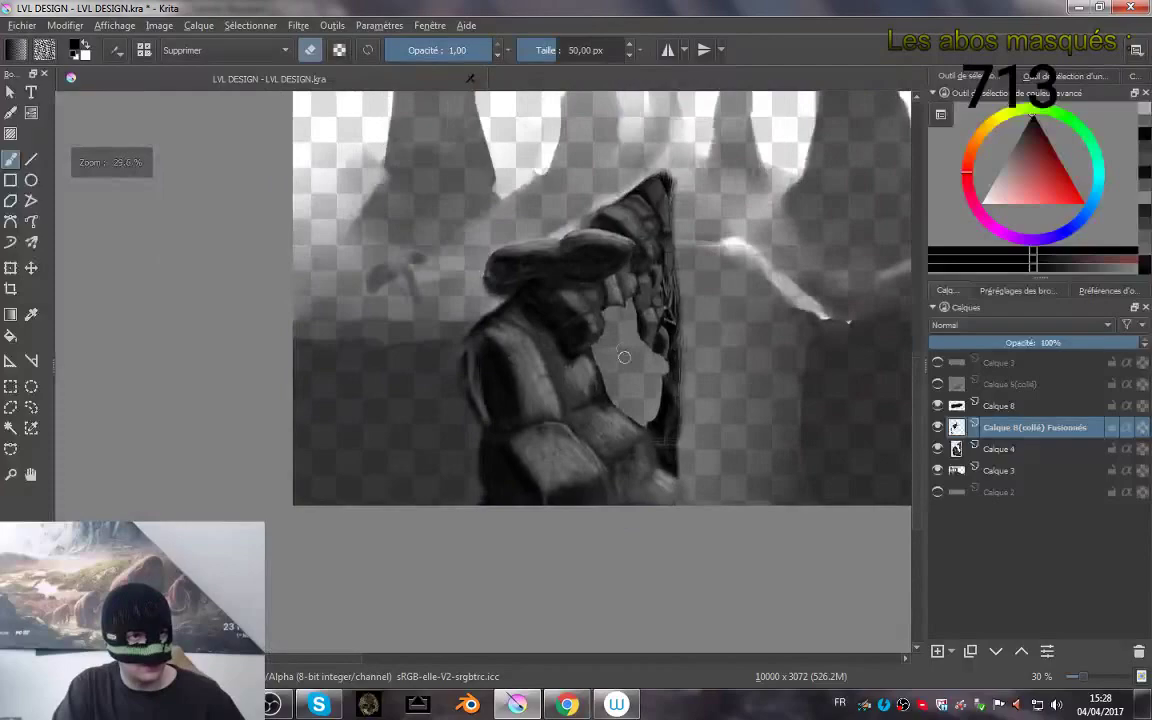
drag(624, 357, 575, 398)
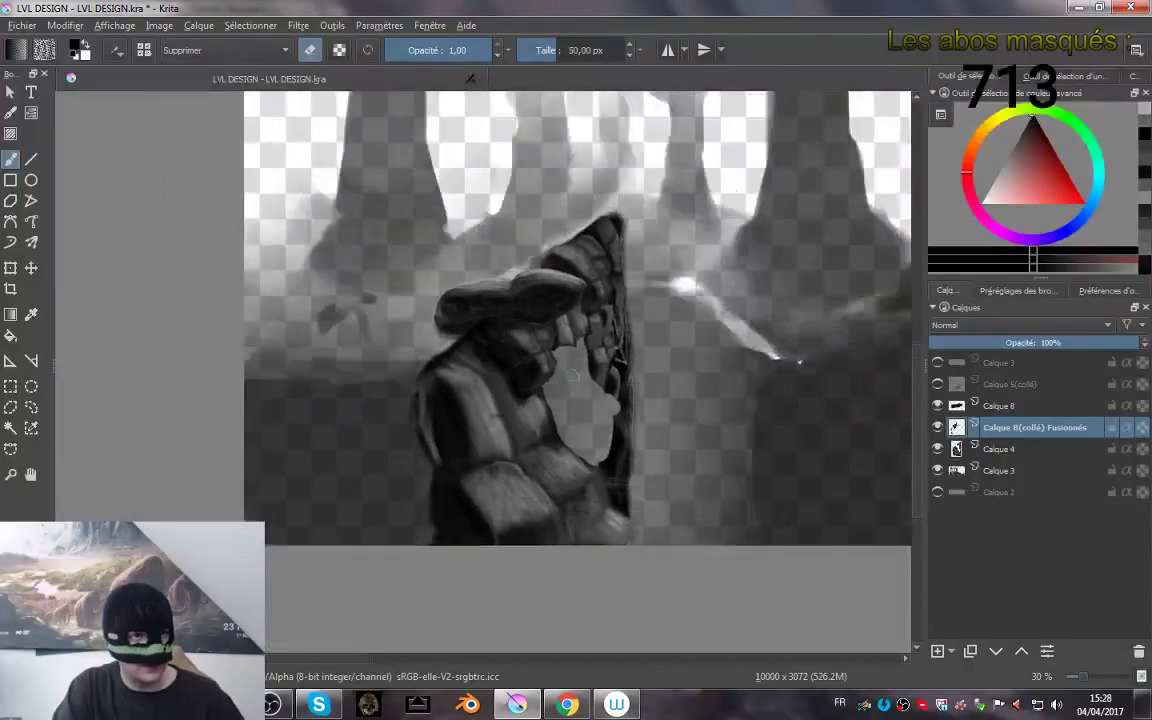
scroll(574, 335, up, 3)
drag(578, 287, 554, 314)
drag(552, 360, 614, 305)
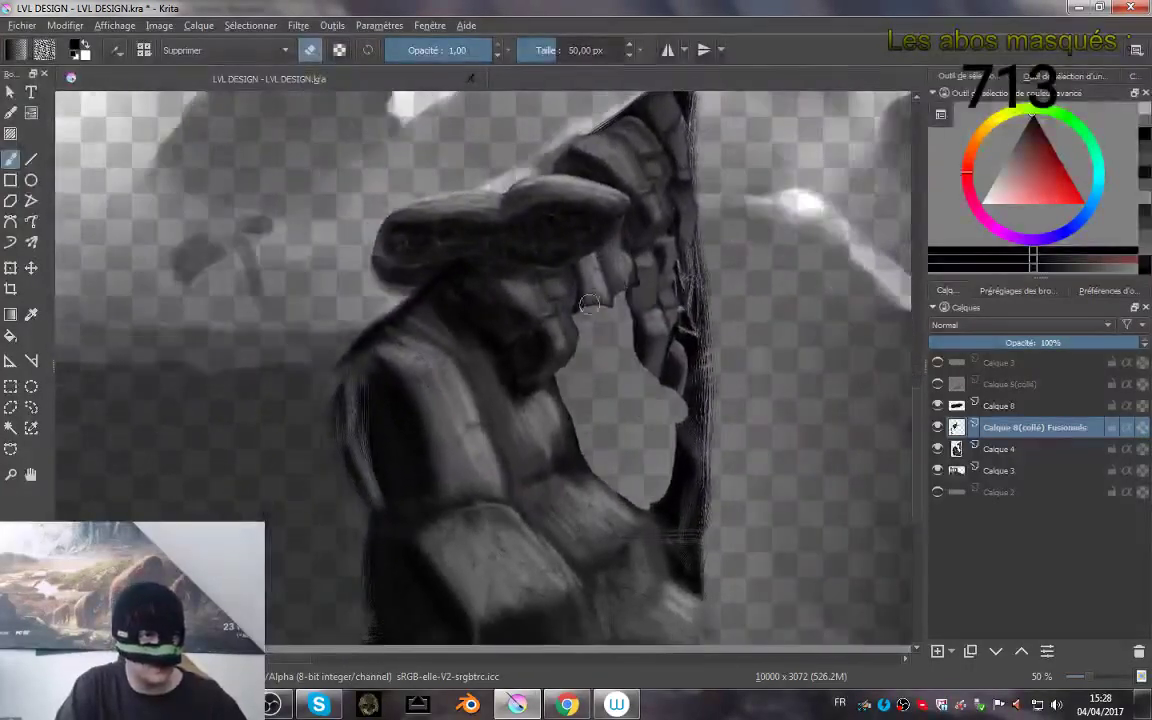
click(937, 493)
- Examine the painted arch against the sketch outlines and the surrounding scene at several magnifications
drag(763, 442, 788, 360)
scroll(787, 359, down, 4)
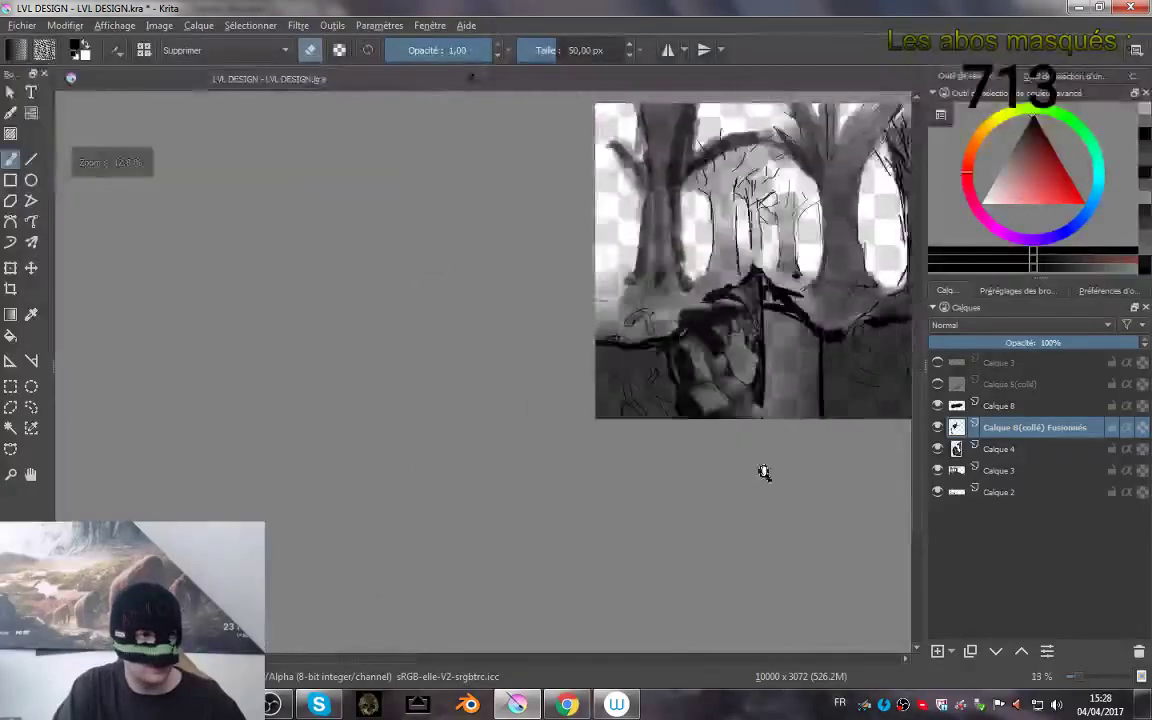
drag(761, 471, 575, 394)
drag(706, 395, 755, 393)
scroll(530, 292, up, 1)
scroll(530, 292, up, 6)
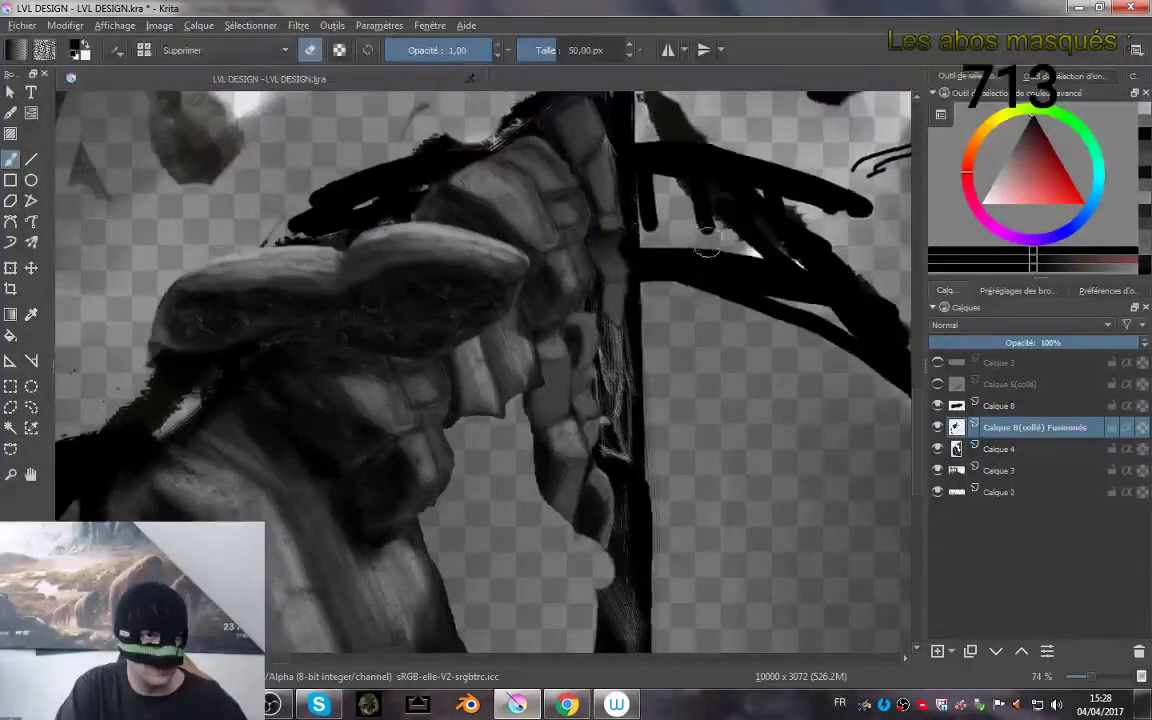
drag(705, 250, 608, 257)
drag(650, 300, 680, 371)
scroll(633, 371, down, 6)
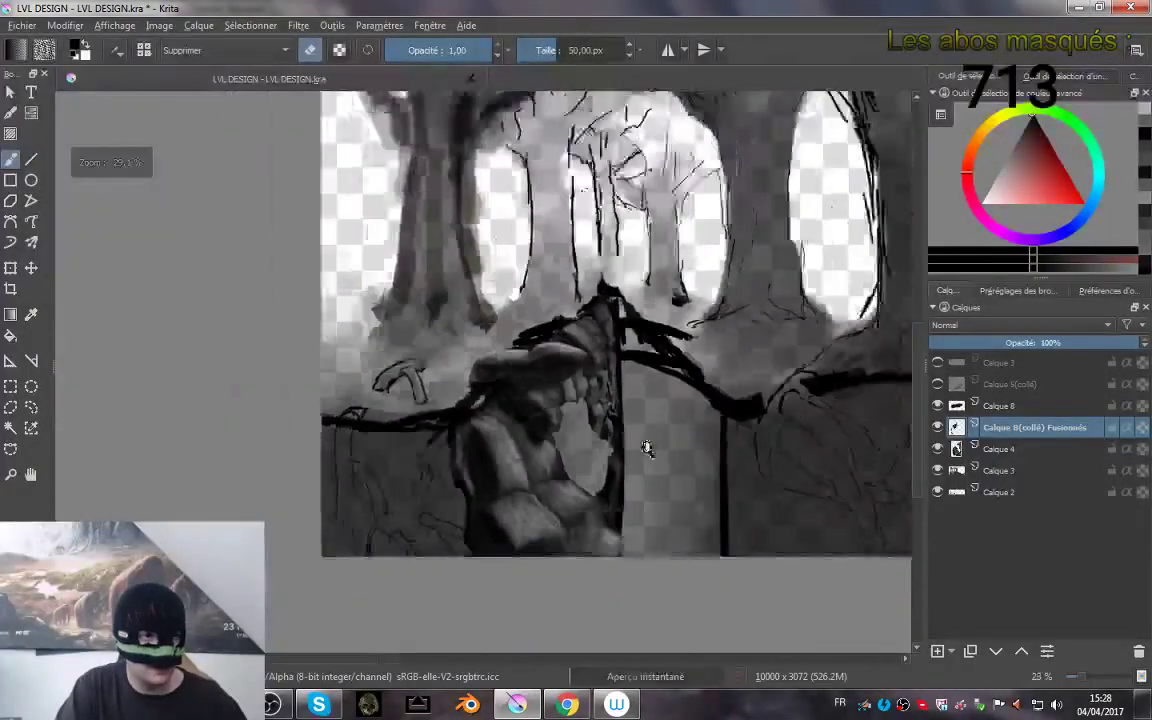
scroll(645, 450, up, 4)
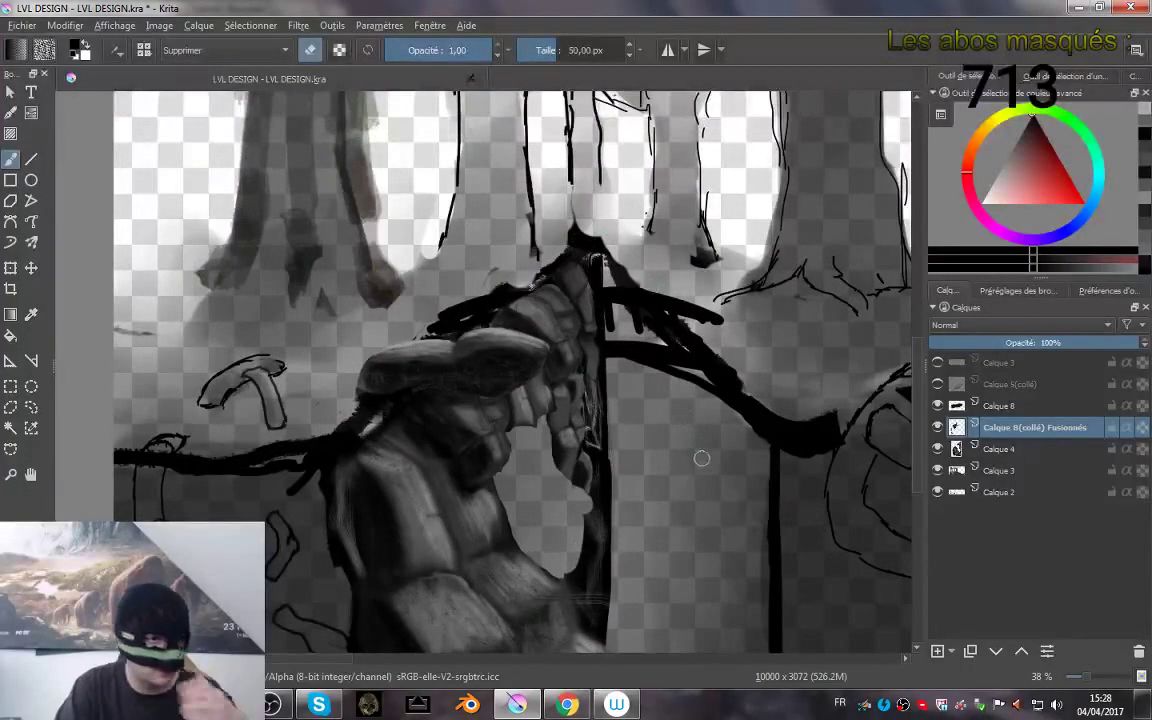
- Save the document and inspect the rocks bordering the arch opening up close
key(ctrl+s)
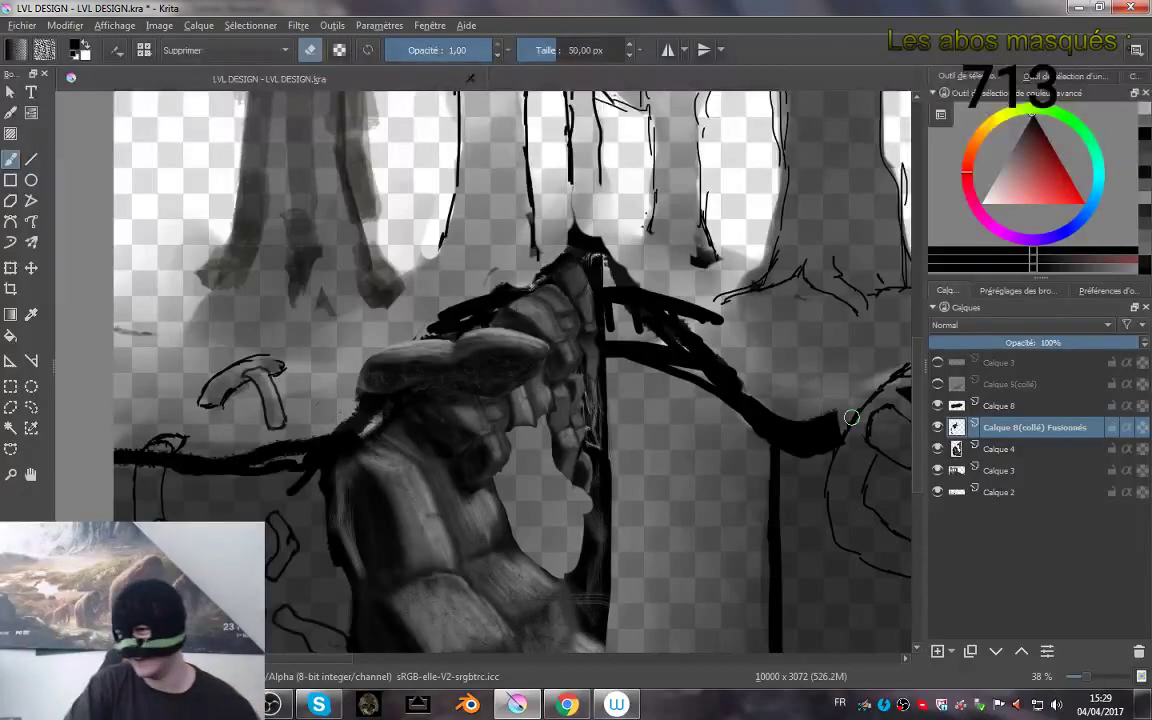
drag(512, 380, 541, 274)
drag(634, 355, 563, 309)
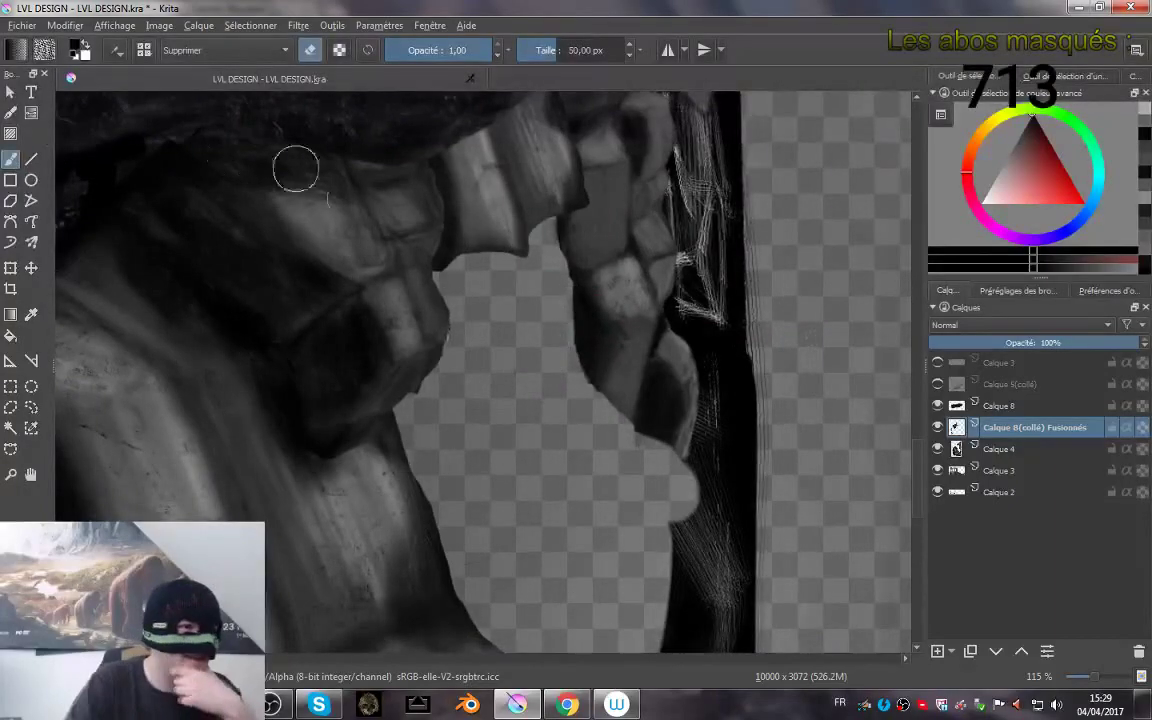
scroll(517, 465, down, 5)
scroll(517, 465, down, 3)
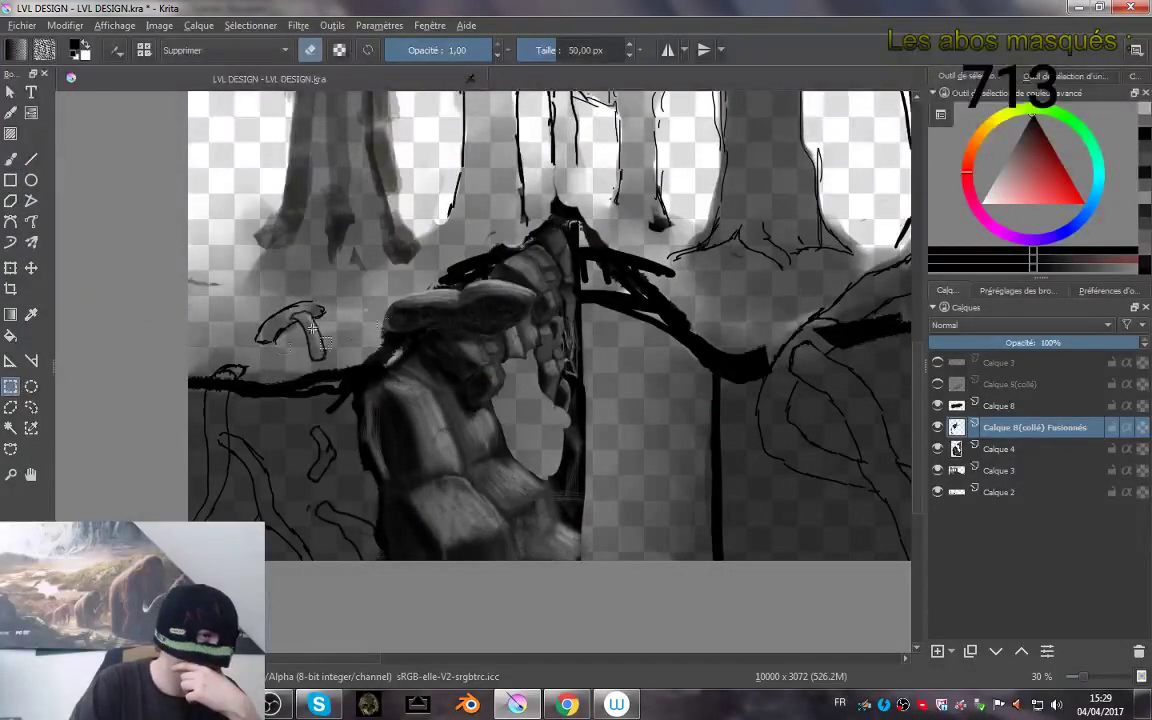
- Enclose the whole painted half of the rock arch, from above its peak to the canvas's lower edge, in a freehand selection
click(31, 407)
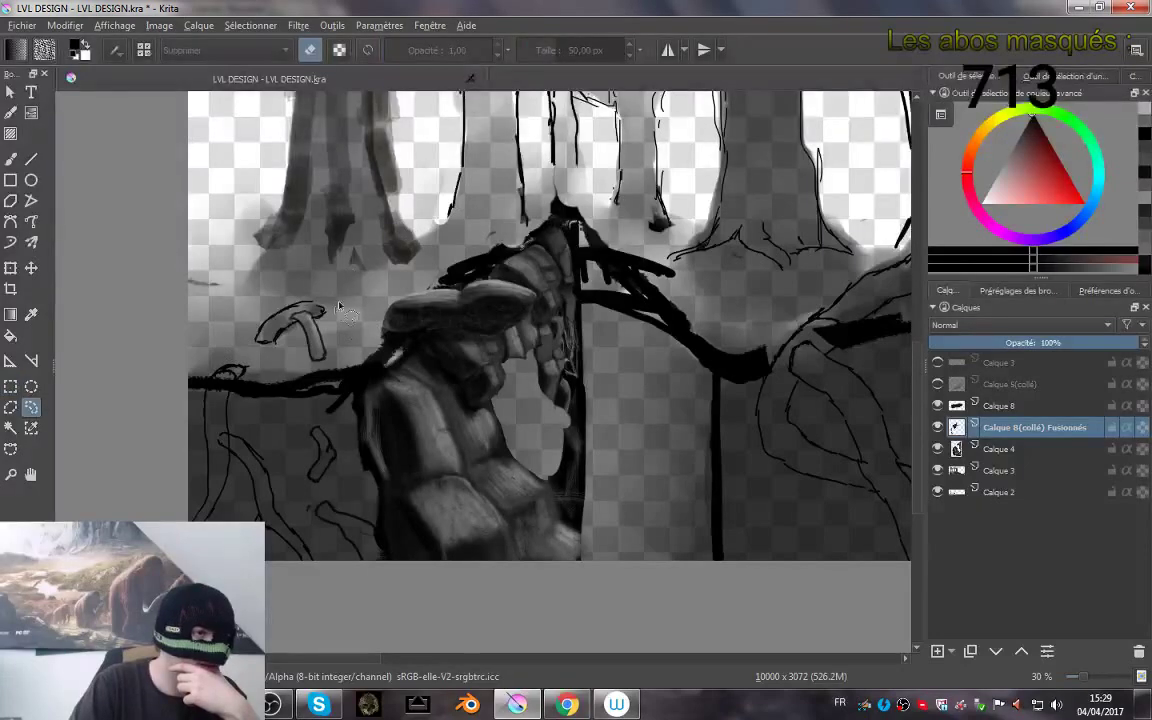
mouse_move(605, 163)
mouse_down()
mouse_move(595, 366)
mouse_move(615, 490)
mouse_up()
mouse_move(577, 598)
mouse_down()
mouse_move(437, 593)
mouse_move(340, 561)
mouse_up()
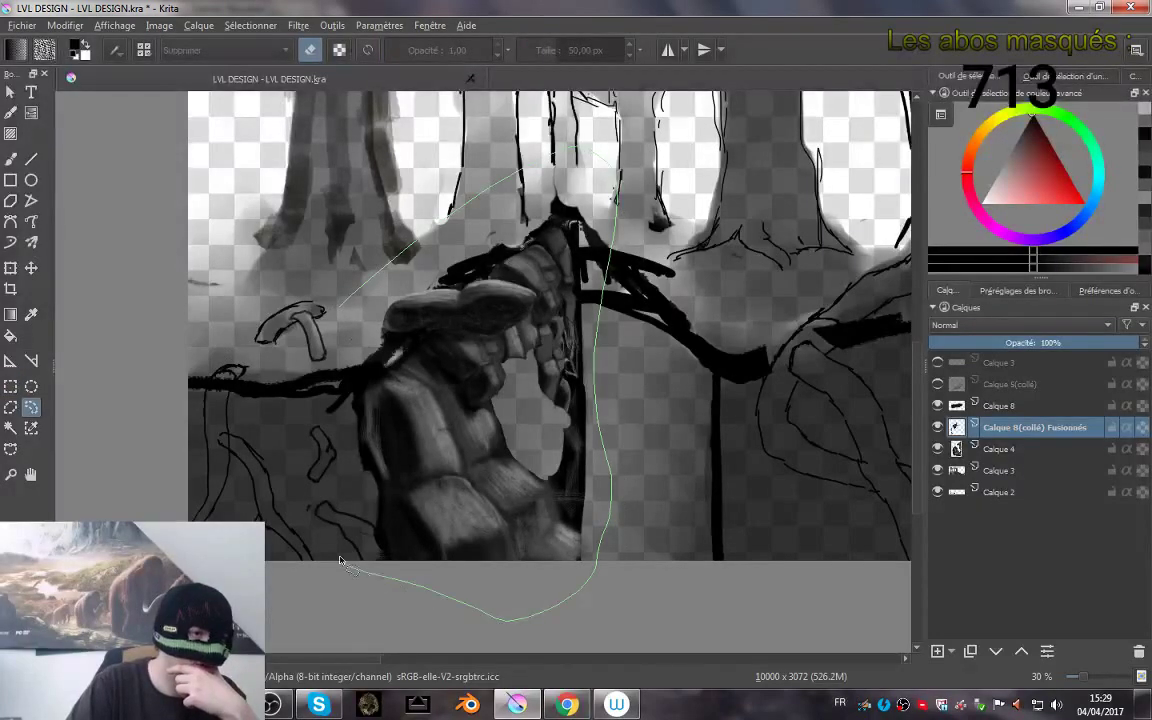
drag(328, 350, 329, 352)
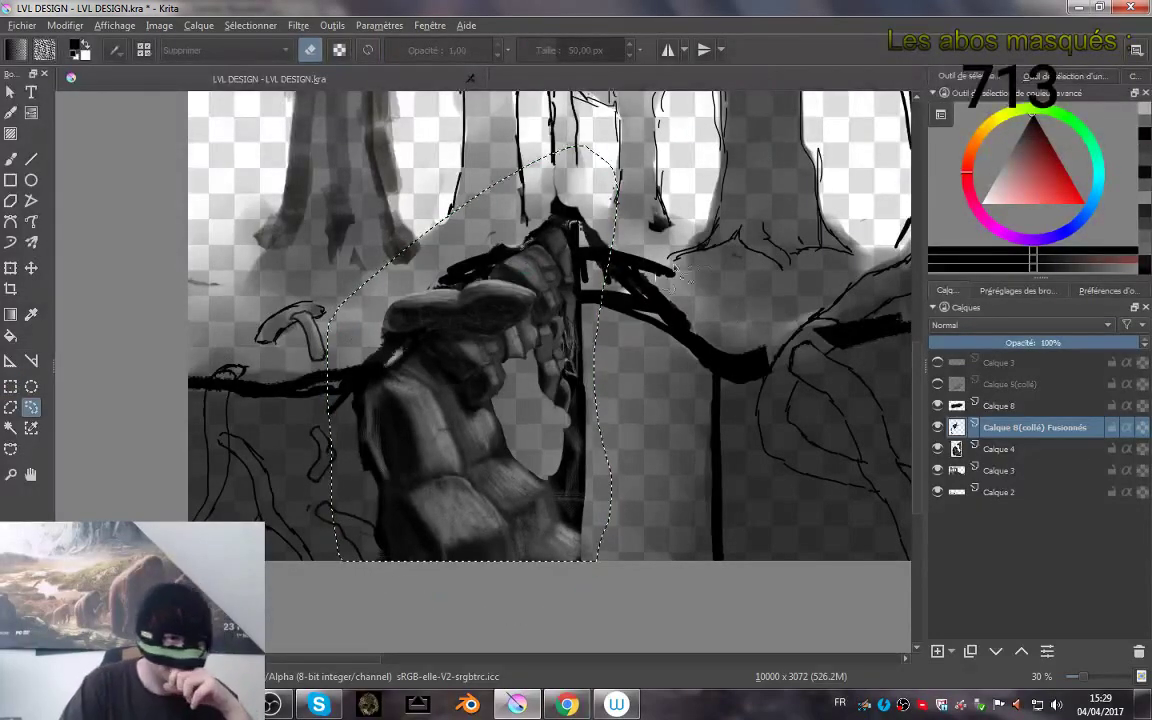
- Add a paint layer above the merged rock layer and try to fill the arch selection with dark blue
click(935, 652)
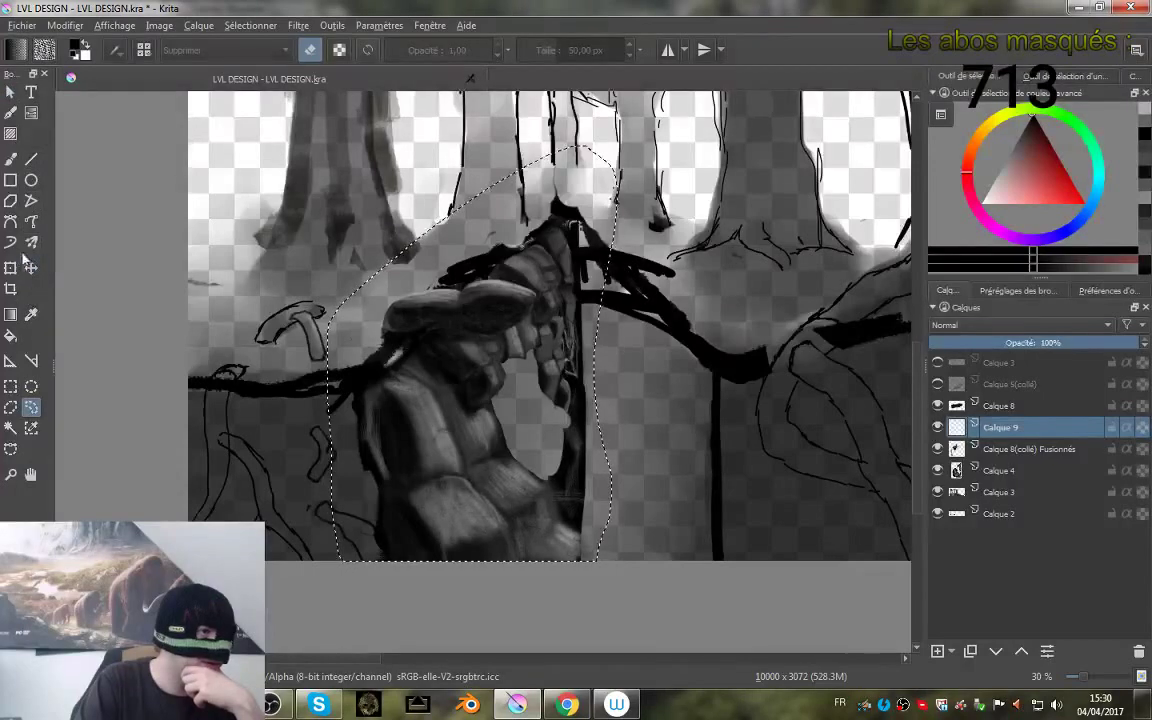
click(10, 335)
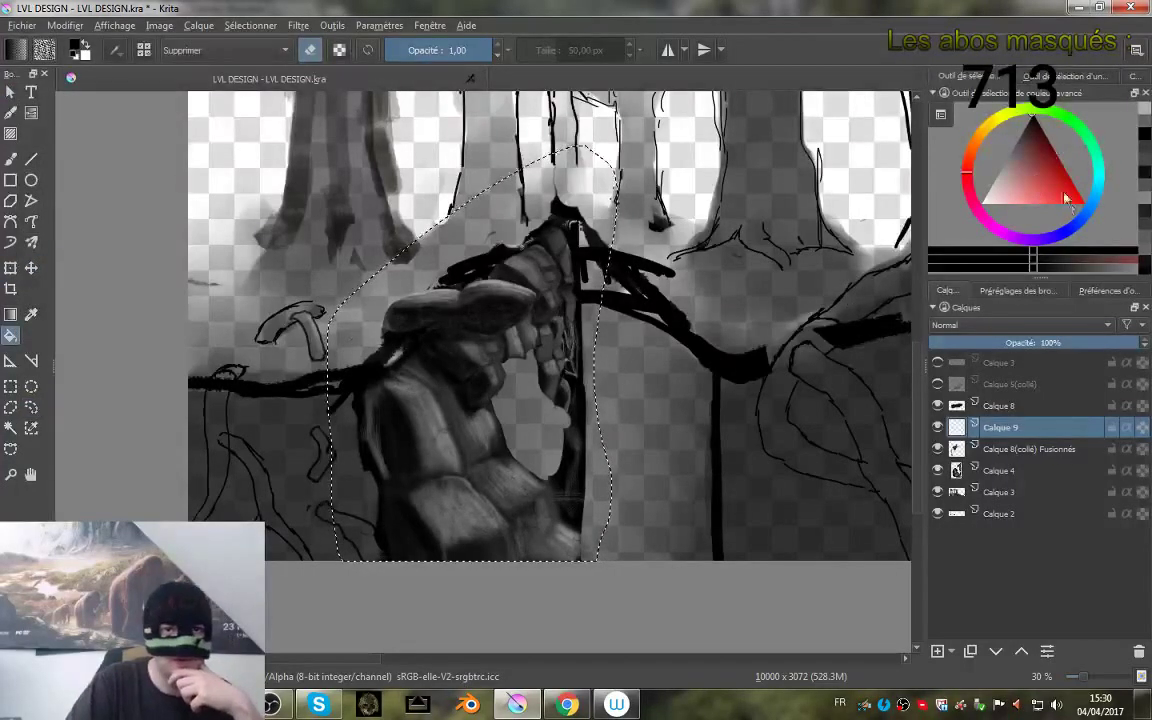
click(1080, 222)
drag(1079, 216, 1056, 151)
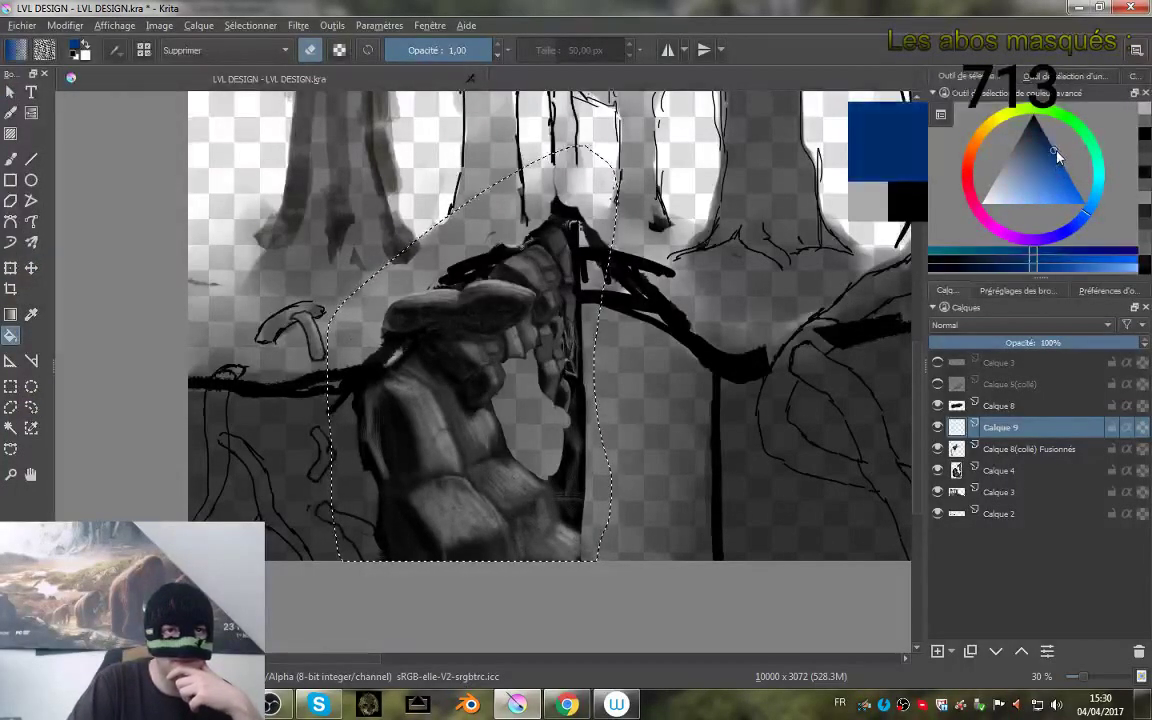
click(505, 338)
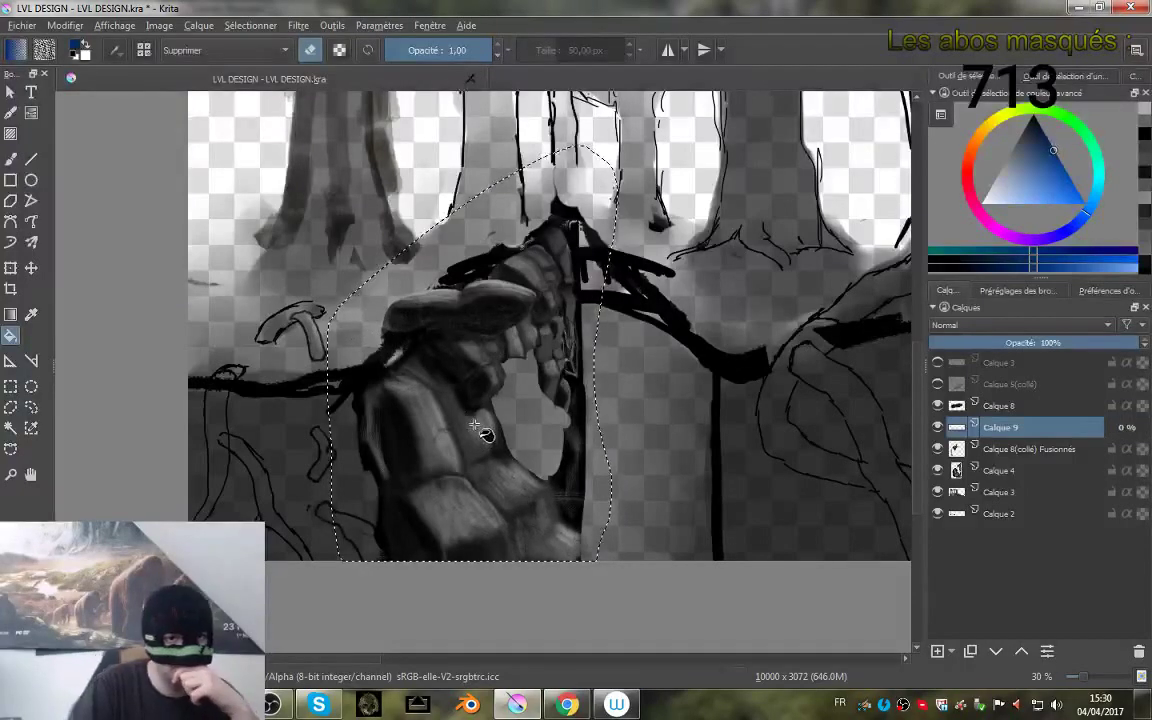
click(498, 444)
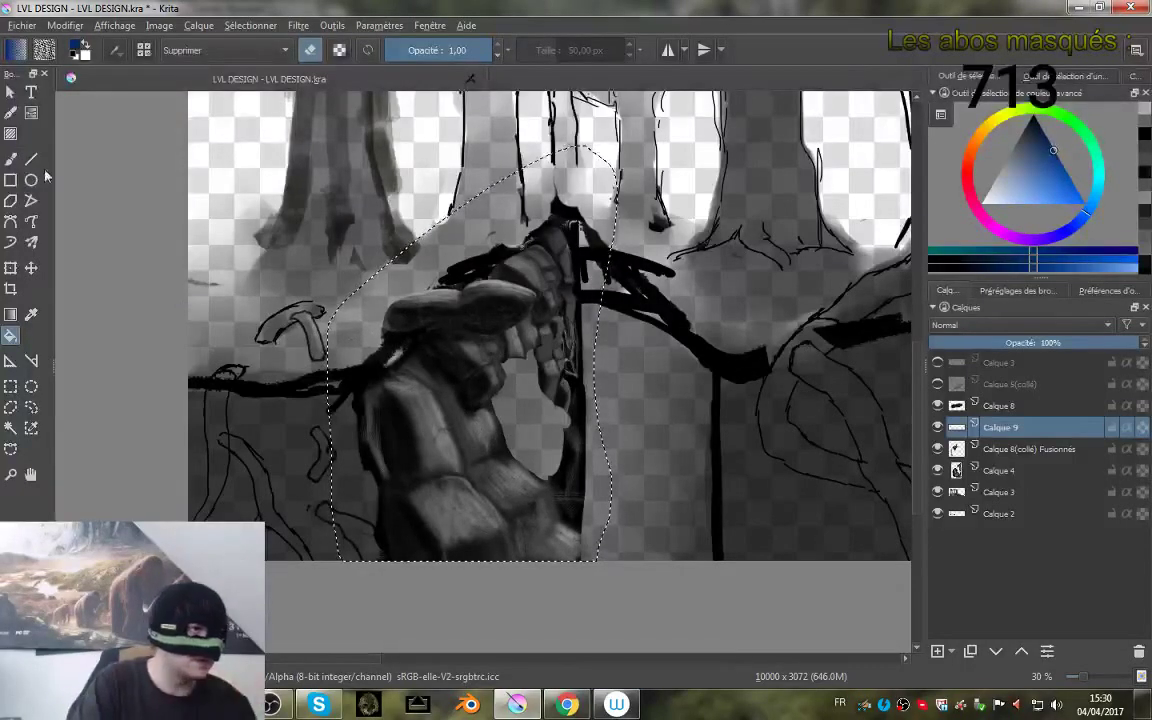
- Paint the whole arch selection dark blue on the new layer with a soft translucent brush at 324.76 px
click(12, 160)
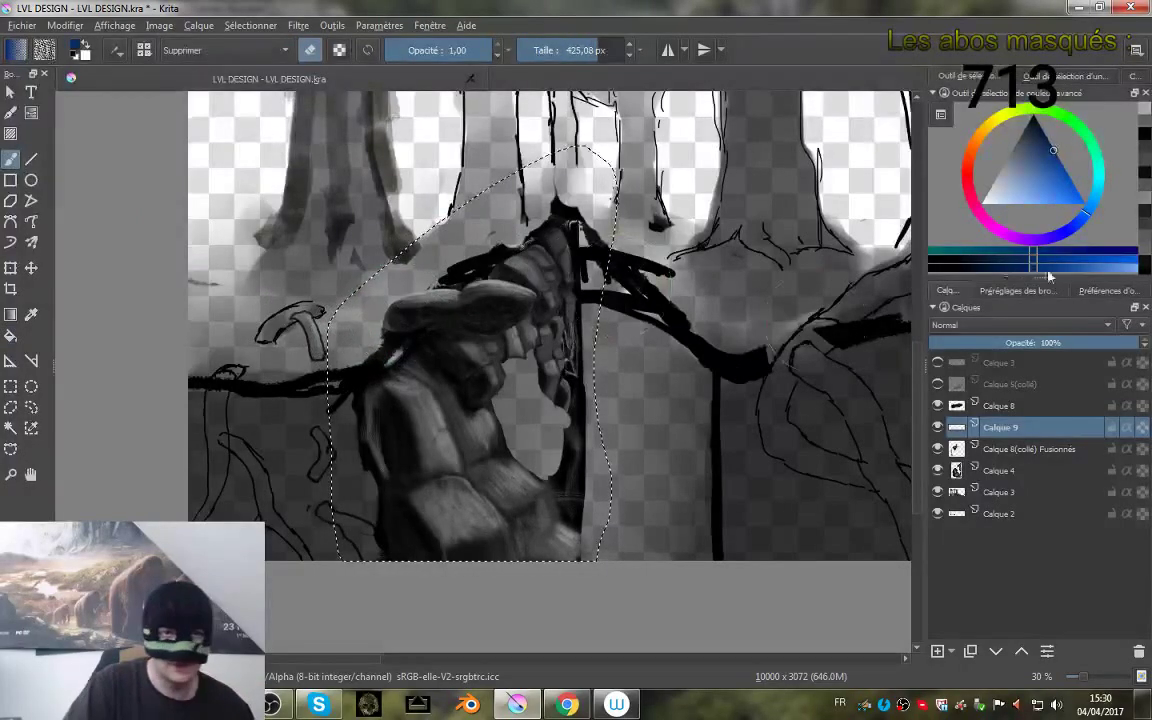
click(1017, 291)
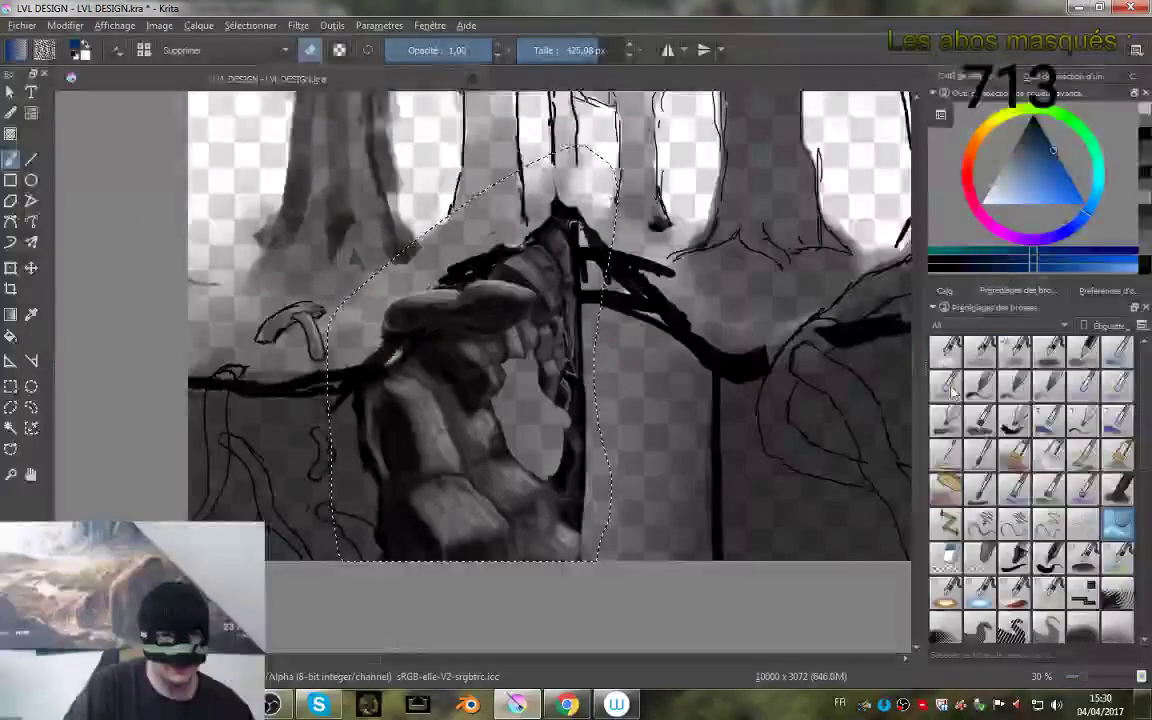
click(1083, 350)
drag(388, 310, 398, 302)
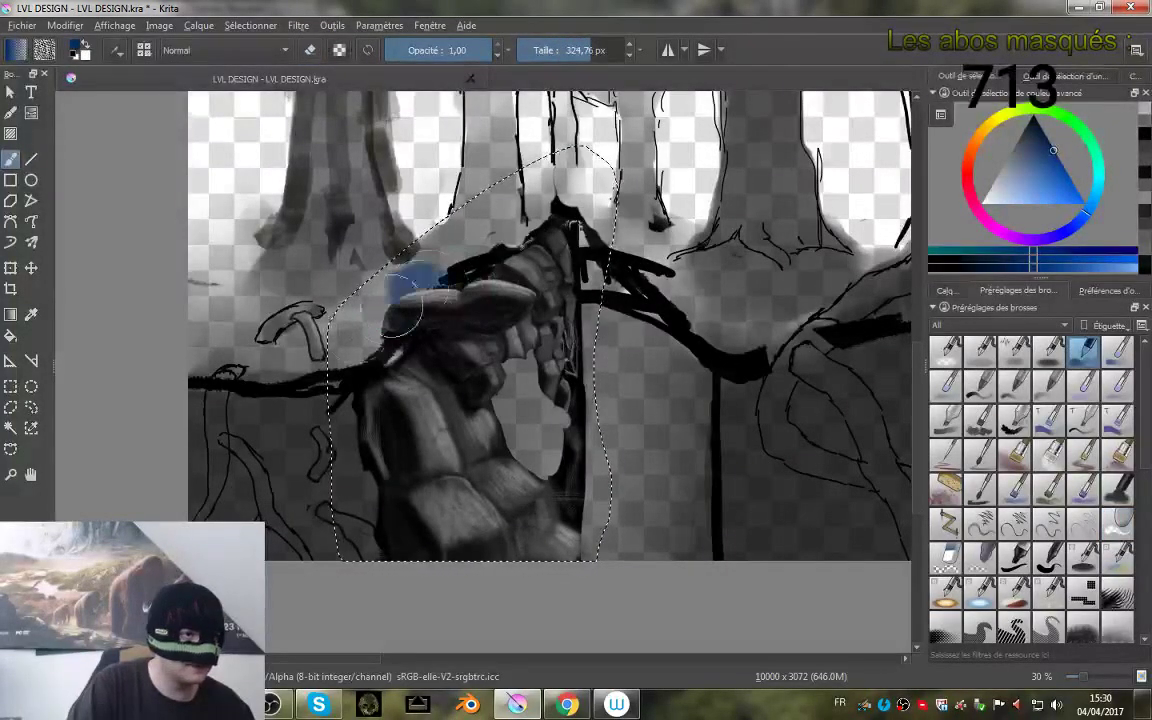
mouse_move(473, 252)
mouse_down()
mouse_move(429, 313)
mouse_move(557, 228)
mouse_move(354, 437)
mouse_move(504, 330)
mouse_move(490, 298)
mouse_move(555, 245)
mouse_move(397, 398)
mouse_move(451, 446)
mouse_up()
drag(517, 484, 419, 612)
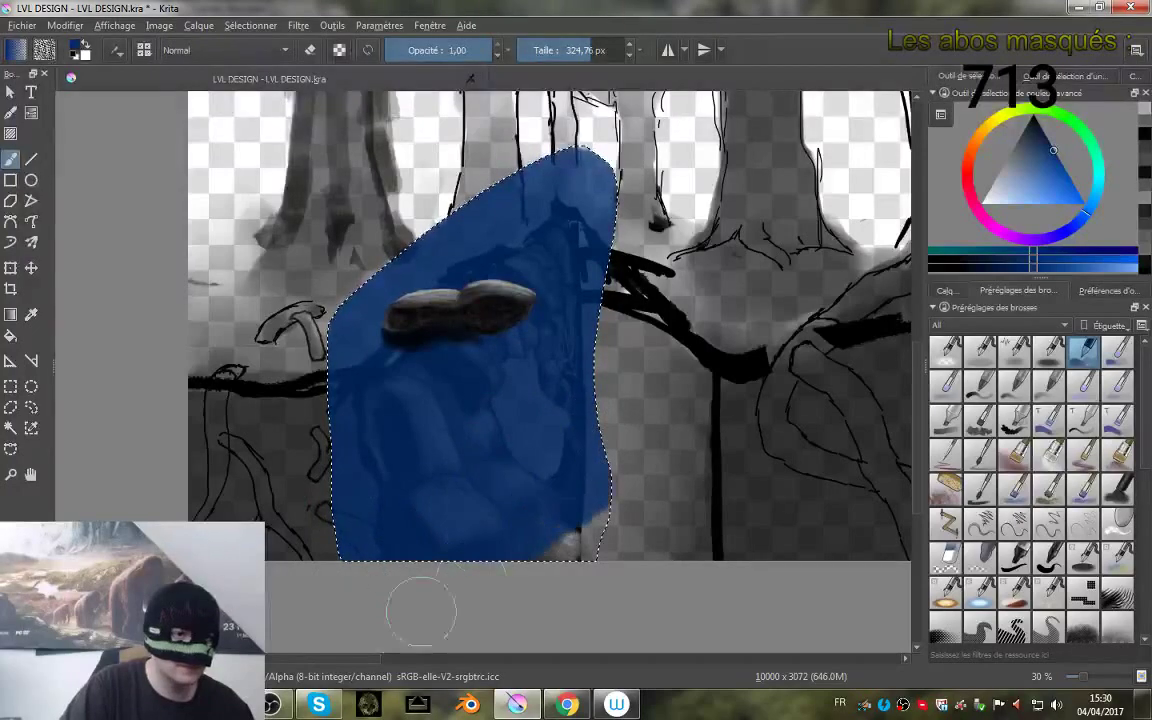
- Move the blue layer Calque 9 to the top of the layer stack so it covers the slab too
click(945, 290)
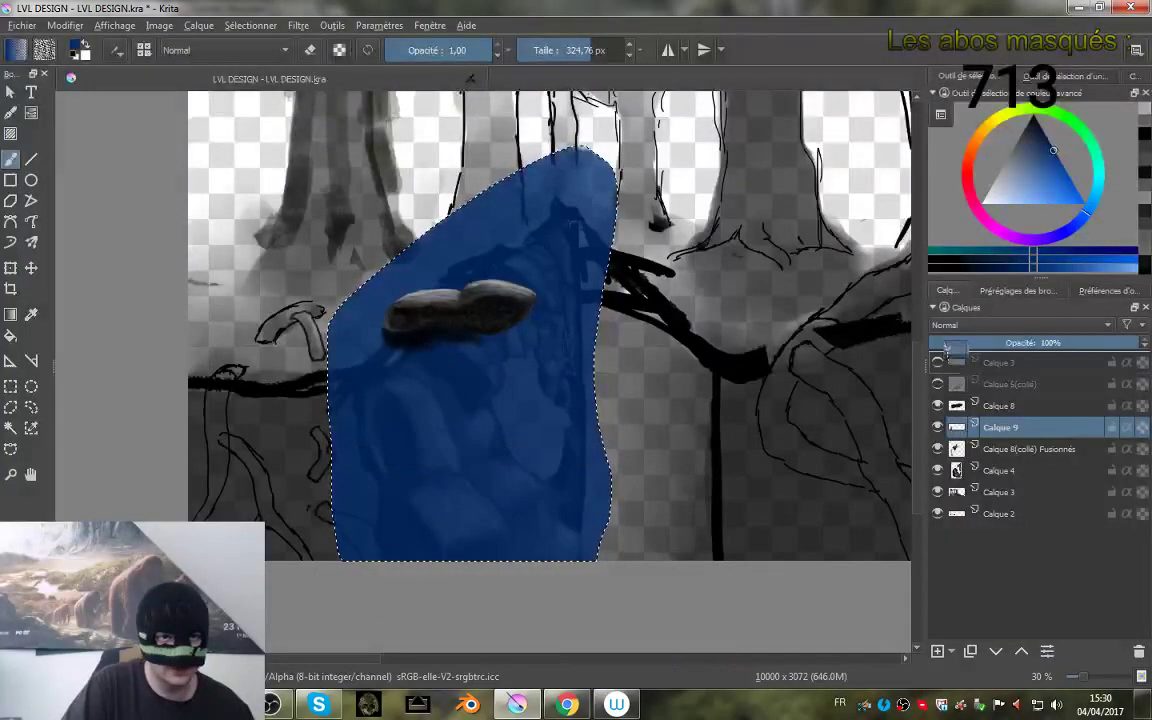
mouse_move(965, 427)
mouse_down()
mouse_move(945, 345)
mouse_move(940, 362)
mouse_move(975, 428)
mouse_up()
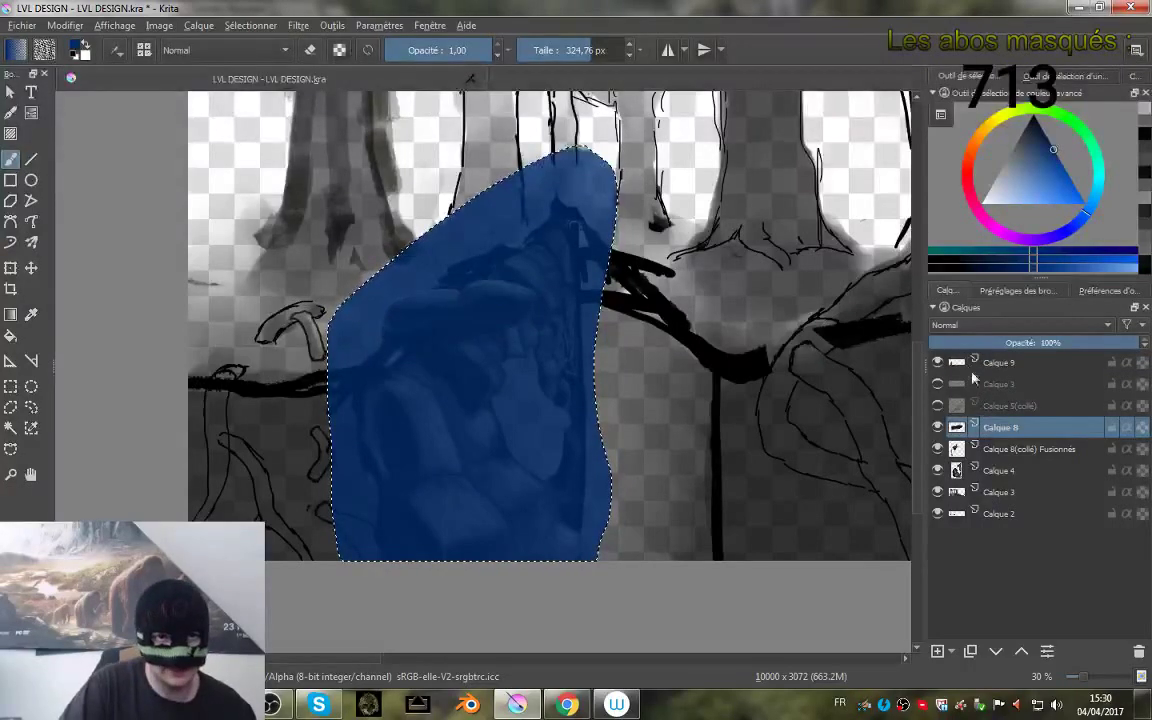
click(938, 363)
click(938, 363)
key(ctrl+z)
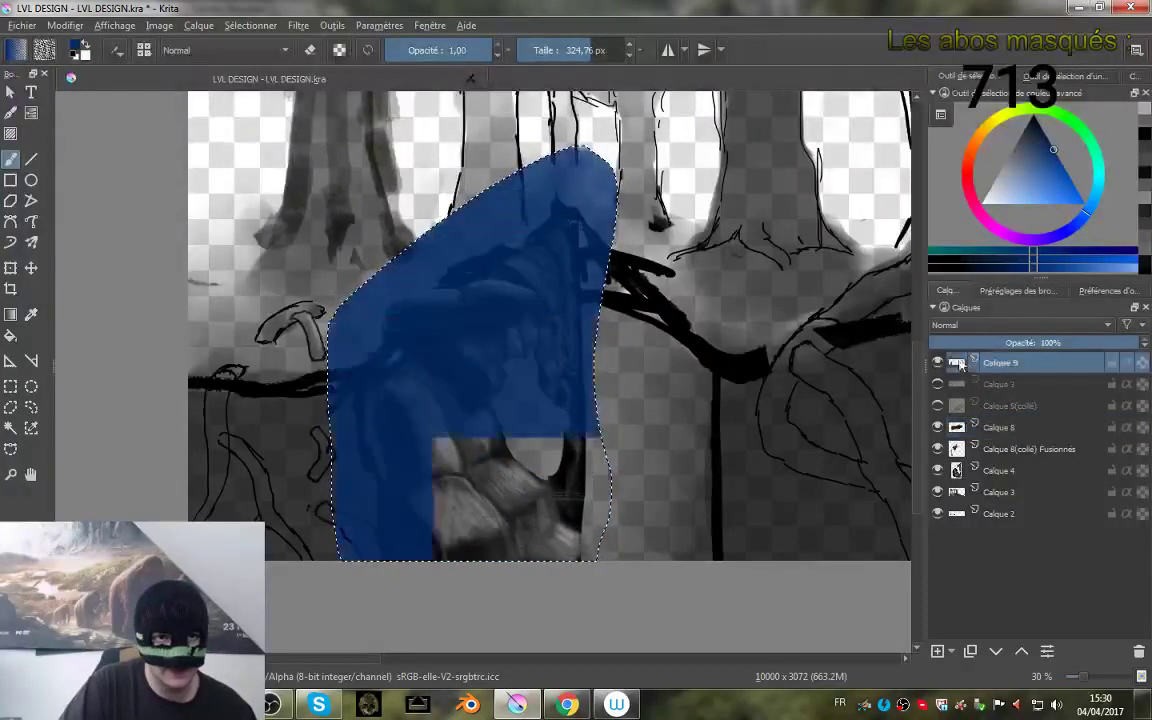
- Set the blend mode of the blue layer Calque 9 to Recouvrement
click(978, 326)
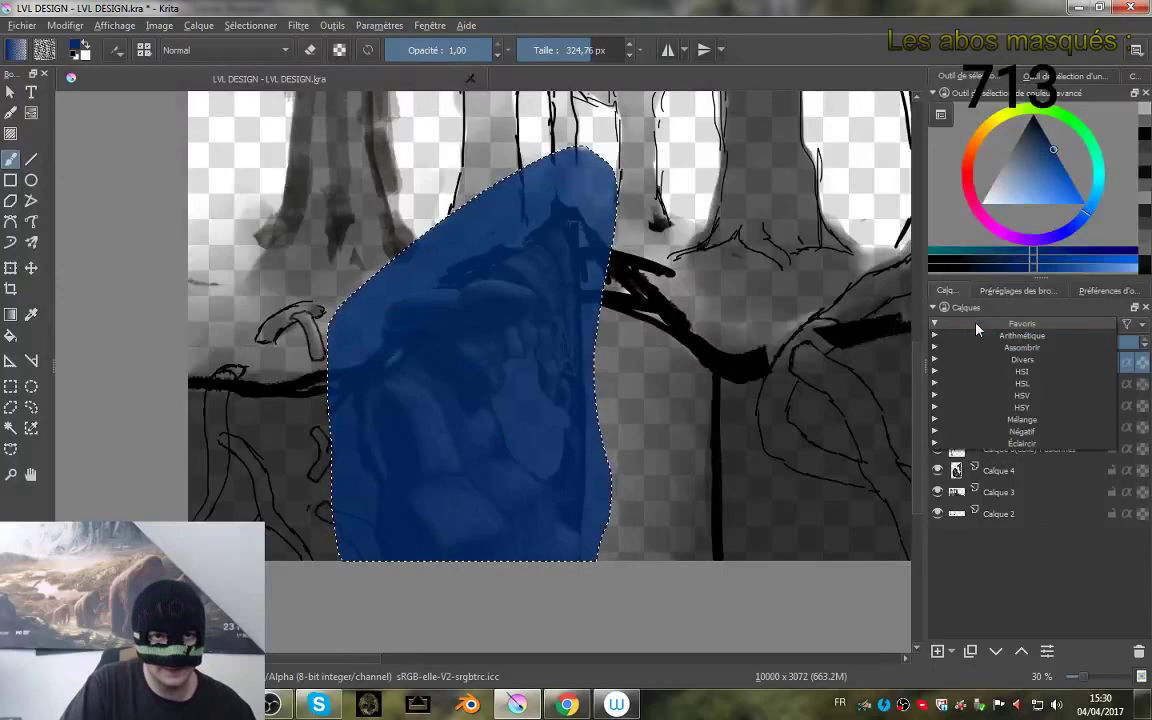
click(1033, 360)
click(1034, 360)
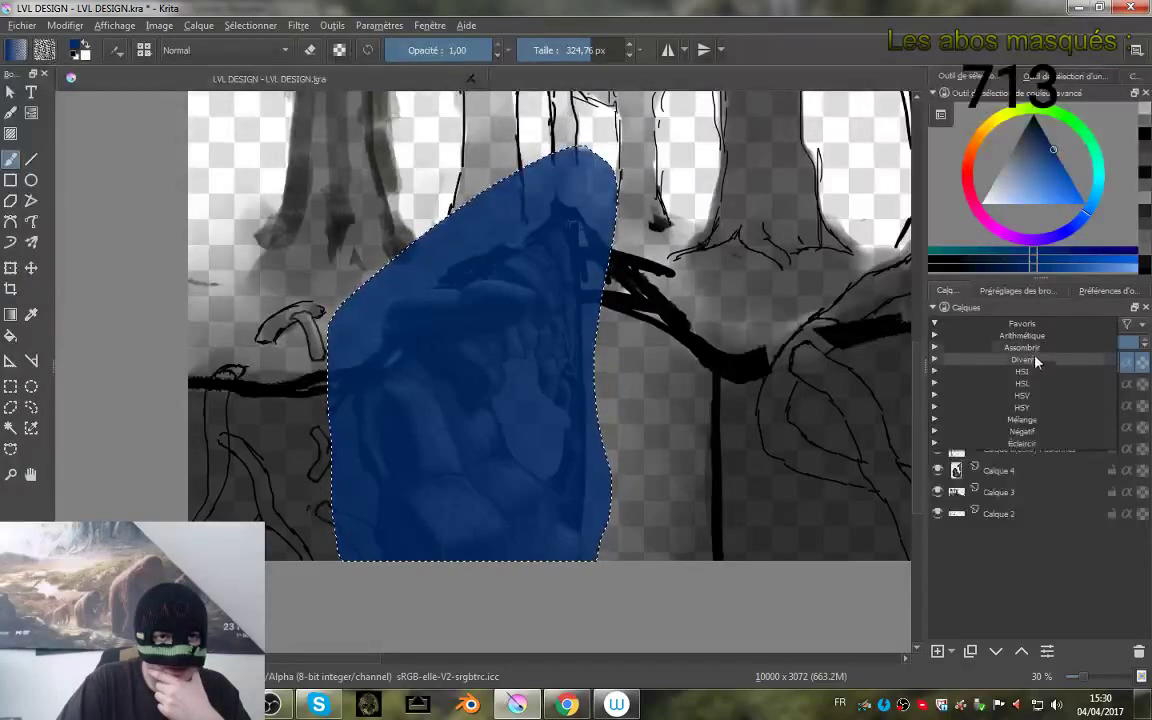
click(1035, 349)
click(1036, 349)
click(1037, 338)
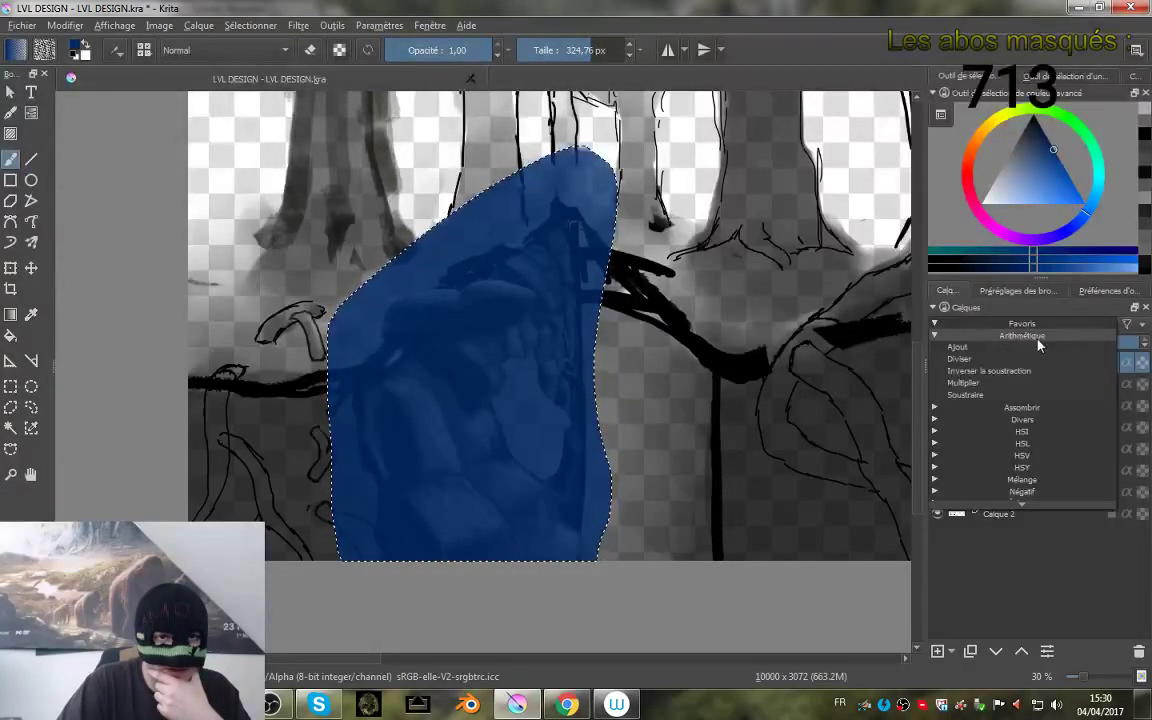
click(1037, 338)
click(1023, 420)
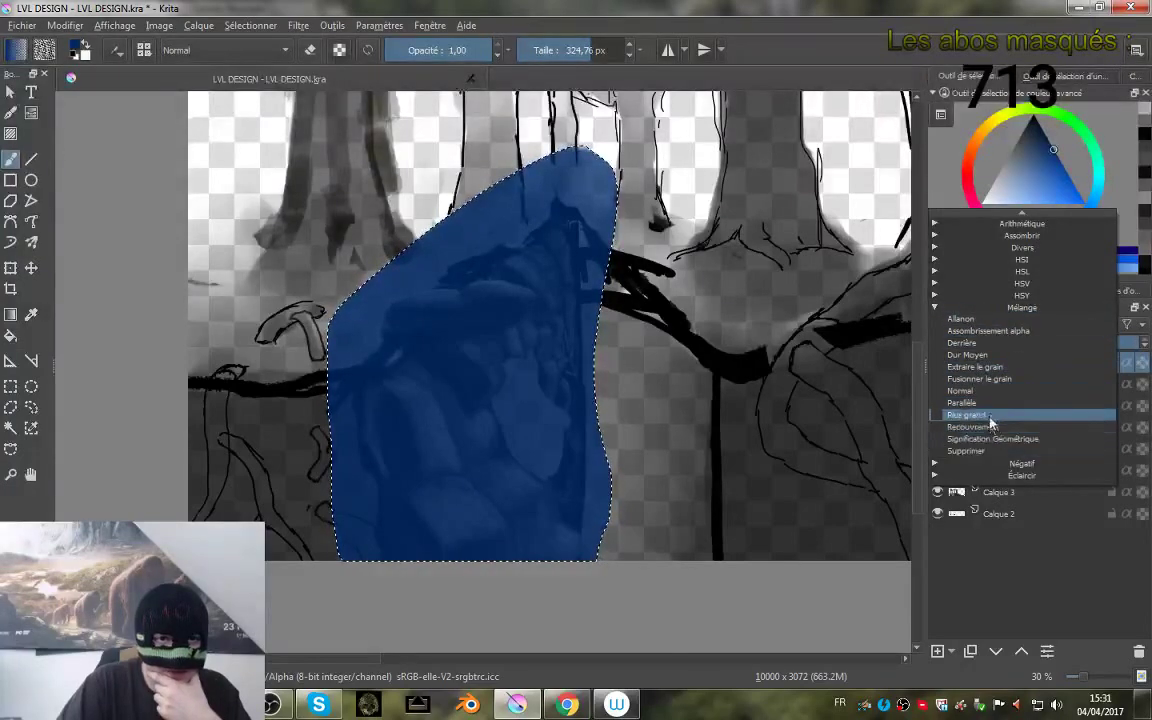
click(995, 427)
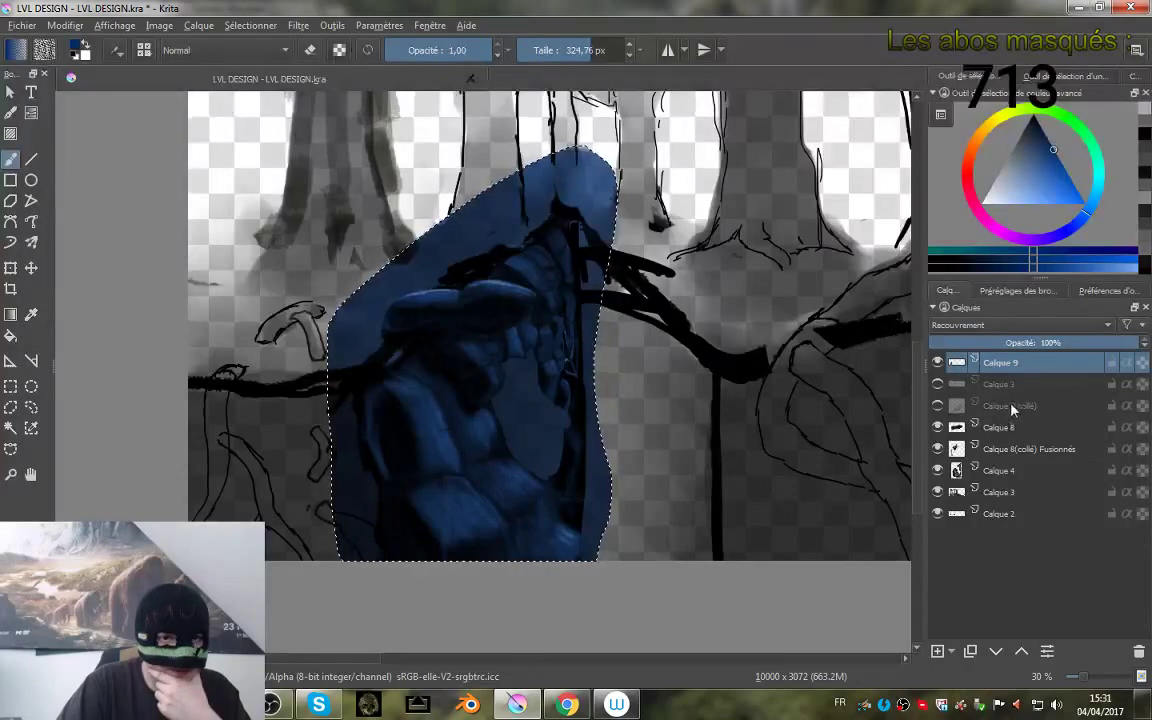
- Try the Fusionner le grain blend mode on the blue layer Calque 9 at 41% opacity
click(440, 50)
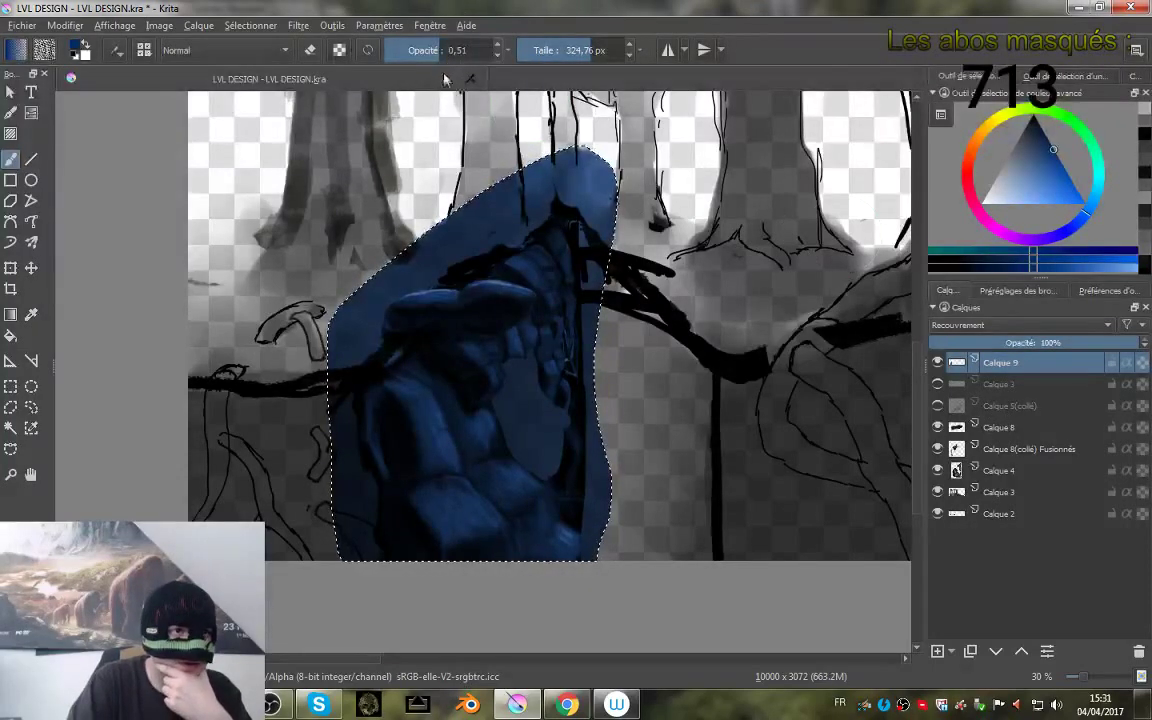
drag(455, 48, 519, 57)
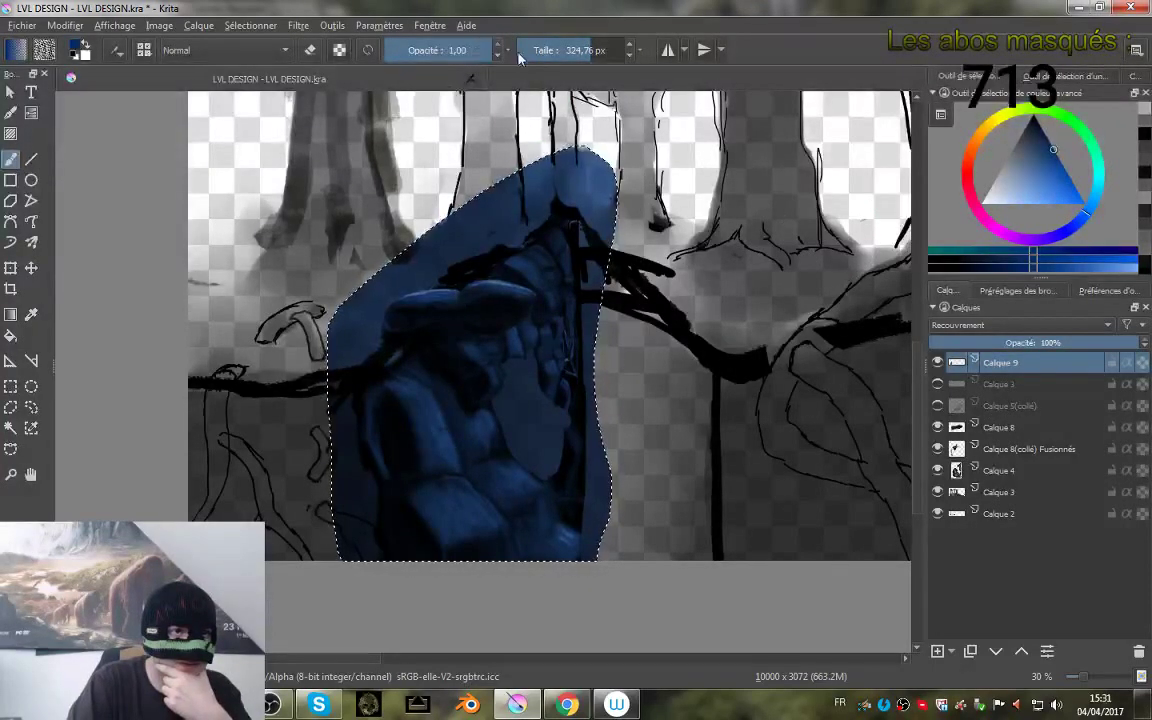
click(985, 325)
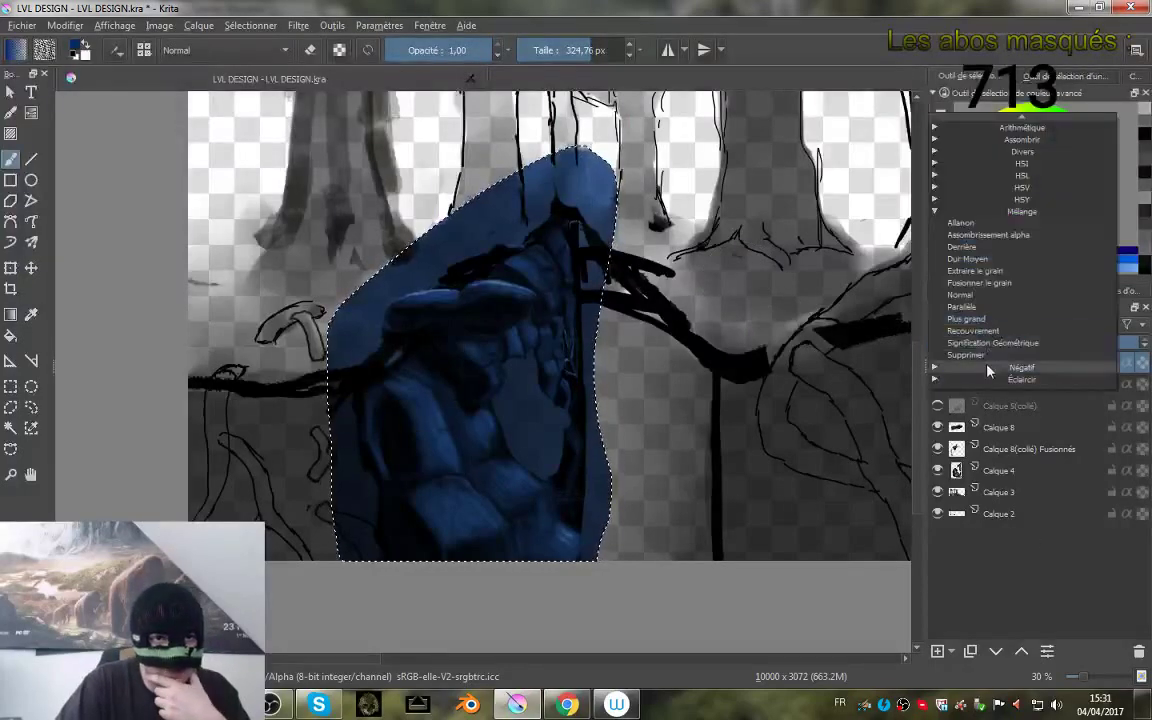
click(991, 285)
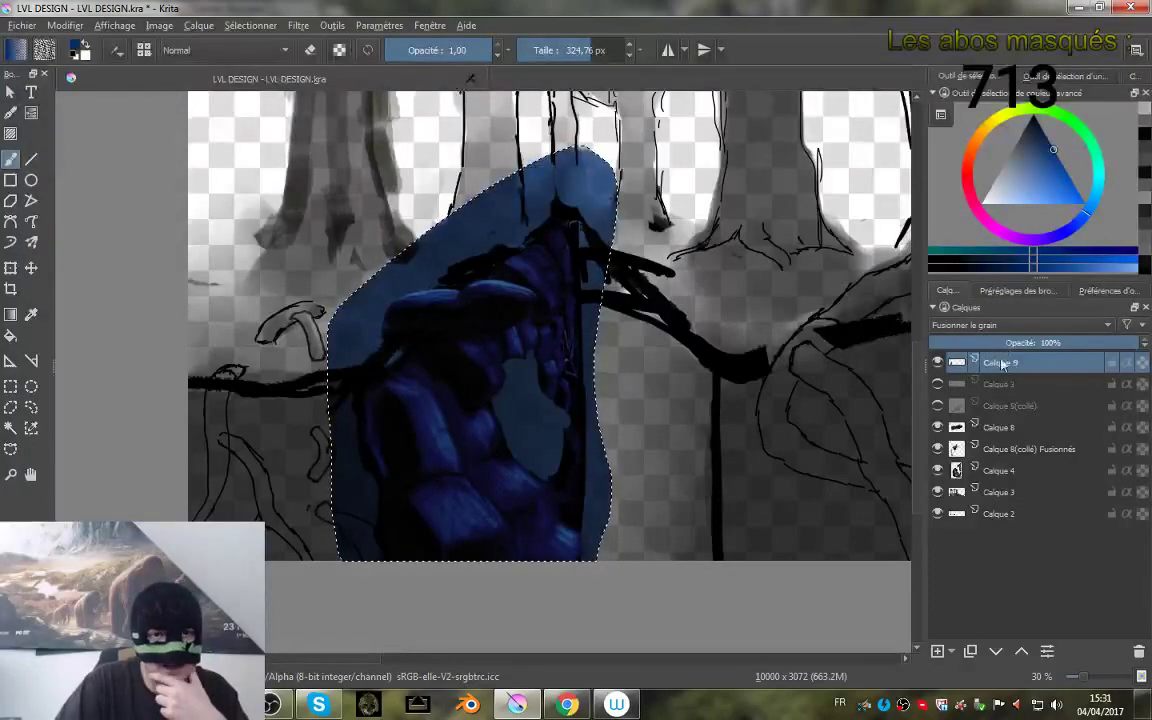
click(1018, 342)
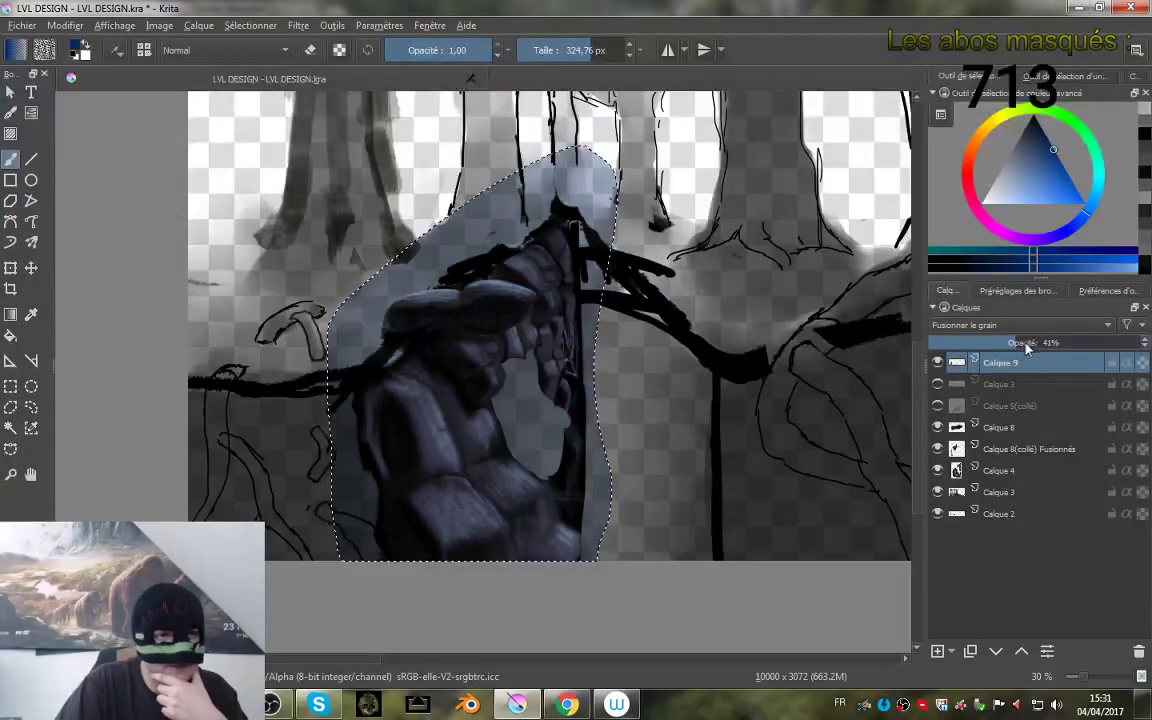
- Return the blue layer Calque 9 to the Recouvrement blend mode and set its opacity to 54%
click(1000, 325)
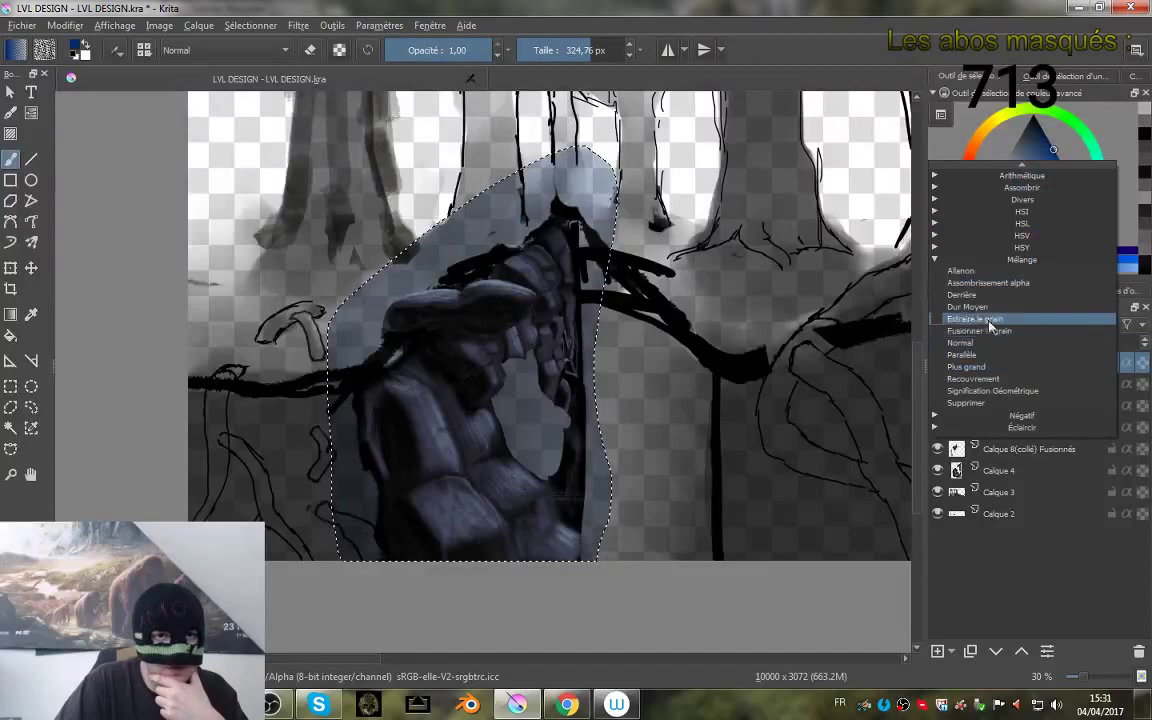
click(975, 388)
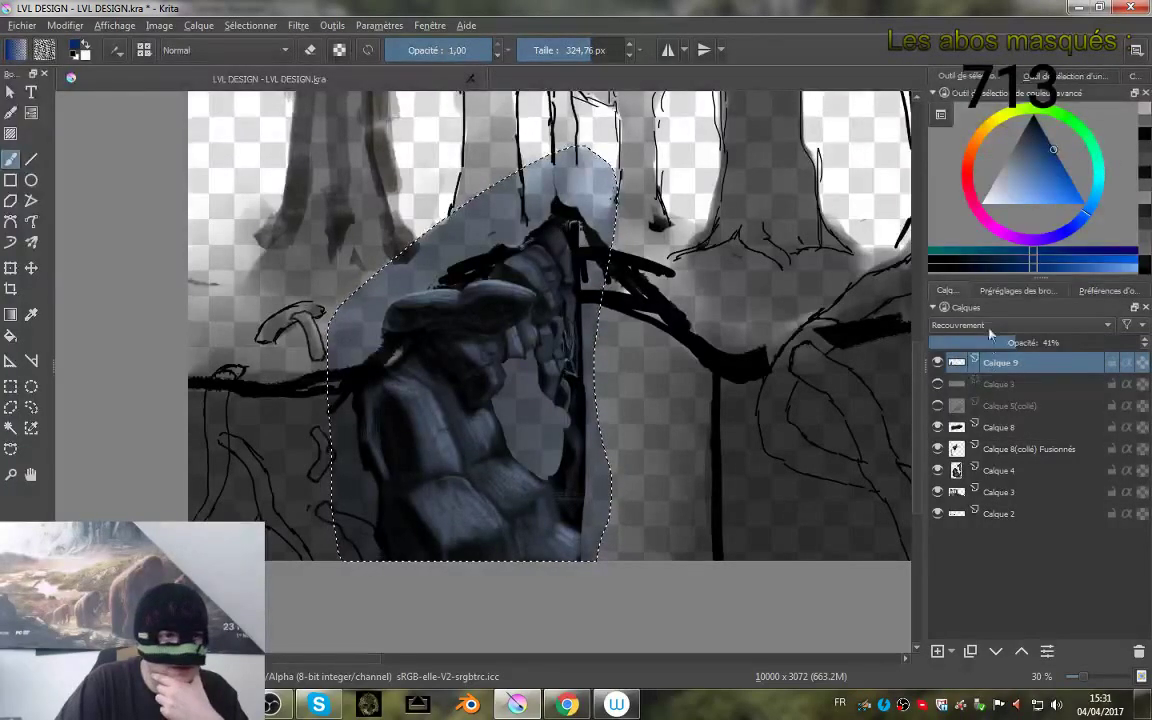
click(1058, 343)
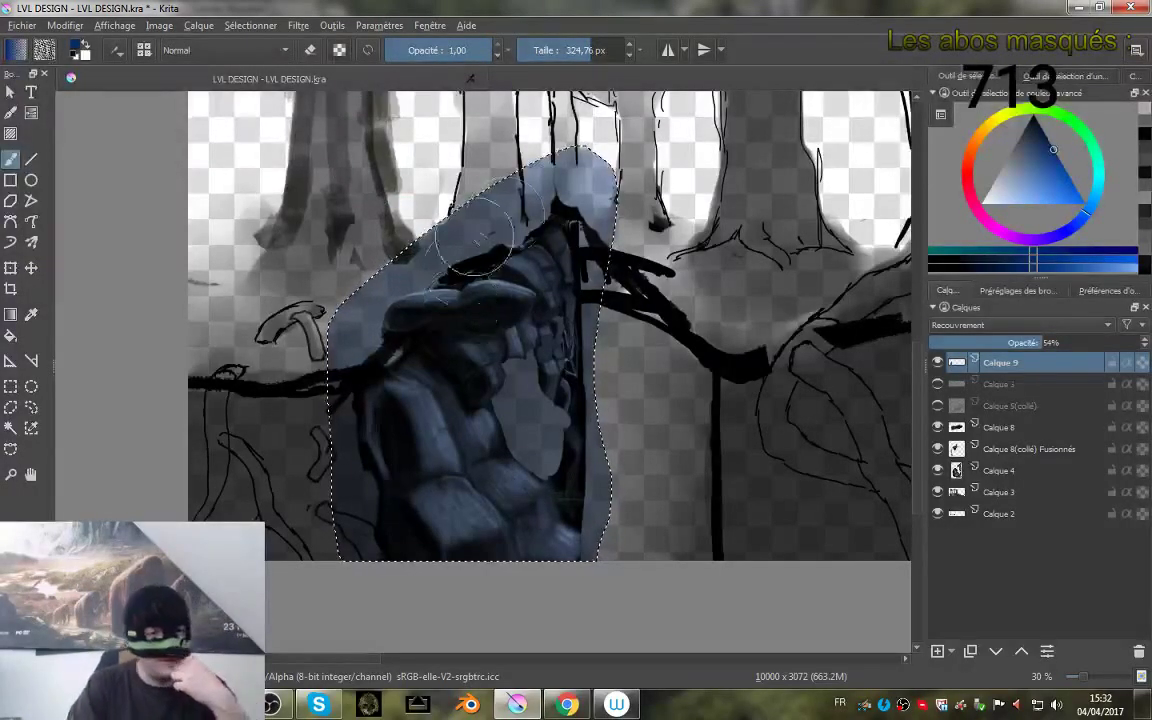
- Change the foreground colour to a brighter, more saturated blue
mouse_move(1048, 172)
mouse_down()
mouse_move(990, 193)
mouse_move(1010, 150)
mouse_move(1025, 165)
mouse_move(970, 209)
mouse_up()
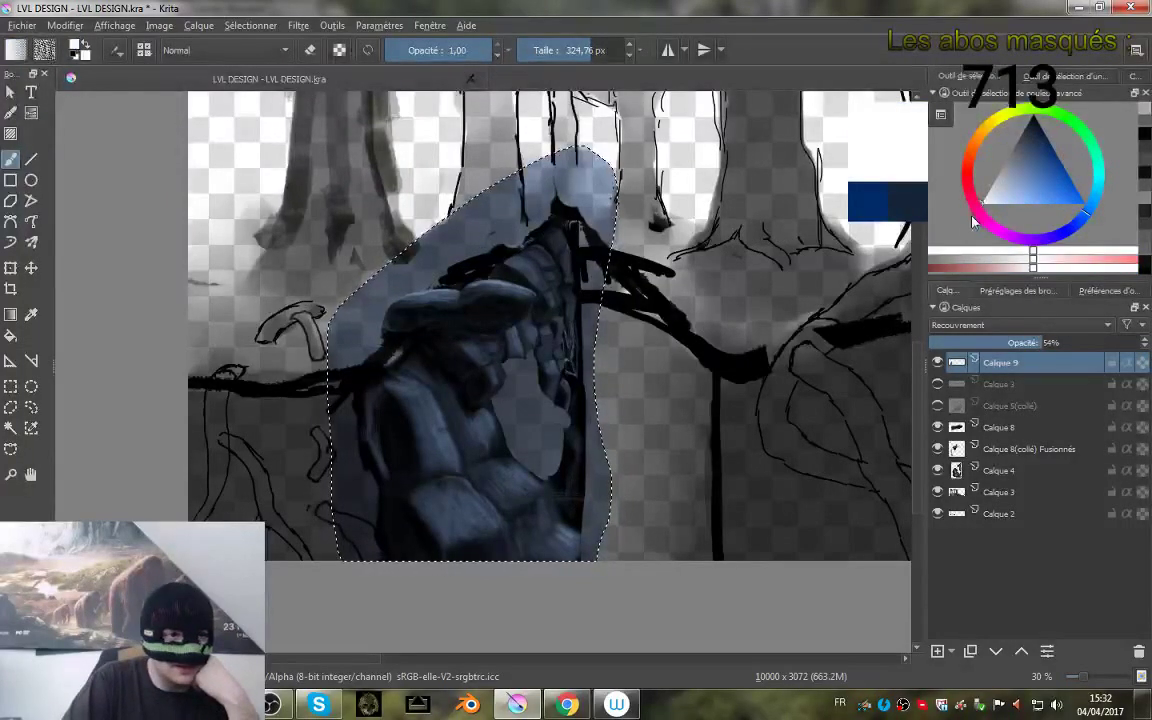
drag(1030, 187, 1067, 175)
click(1067, 175)
click(1075, 195)
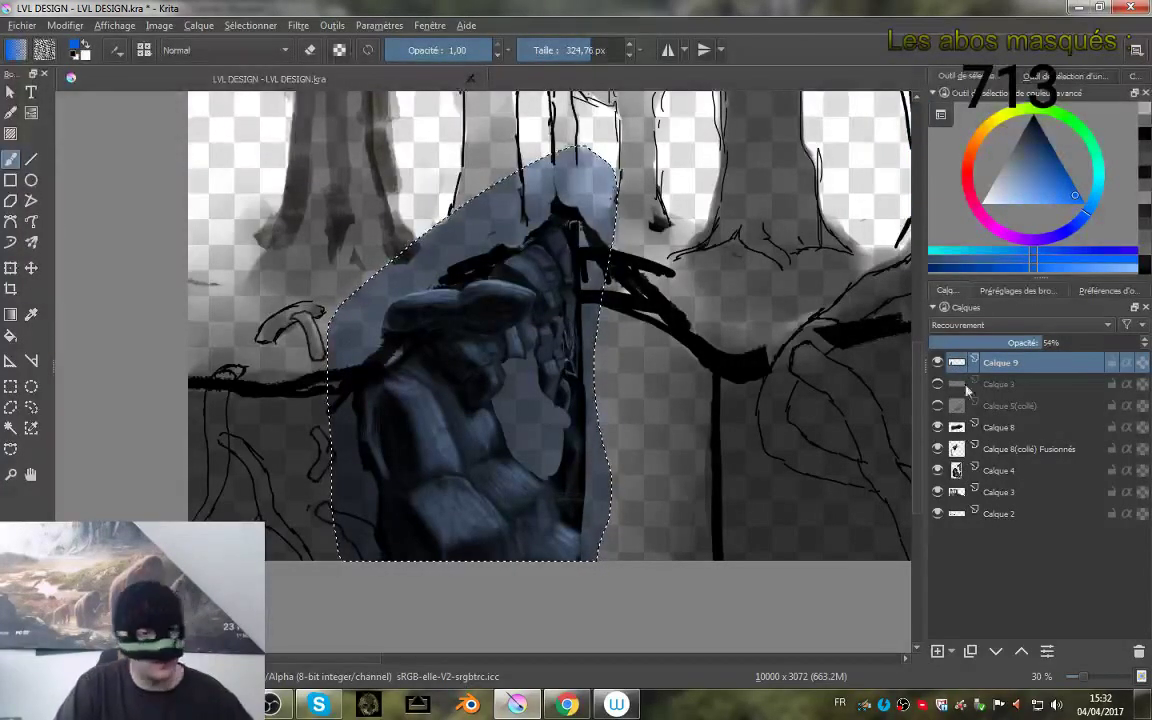
- Add a black colour fill layer, Calque 10, over the arch selection and lower its opacity to 61%
click(953, 653)
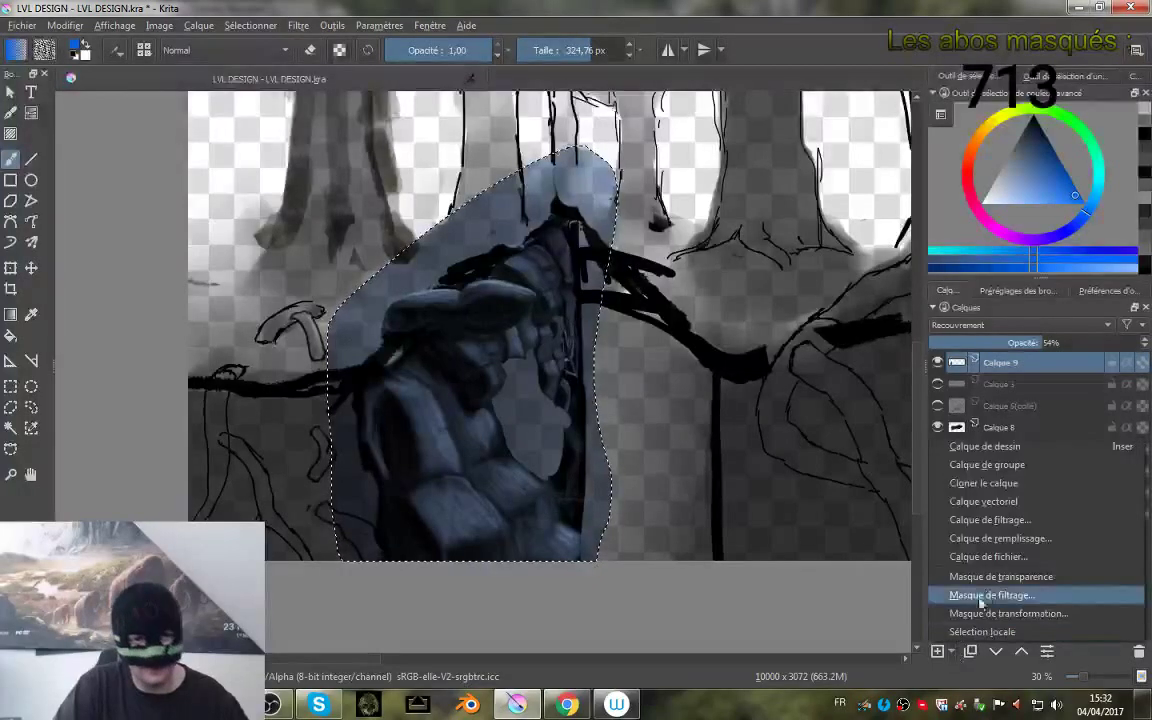
click(1021, 541)
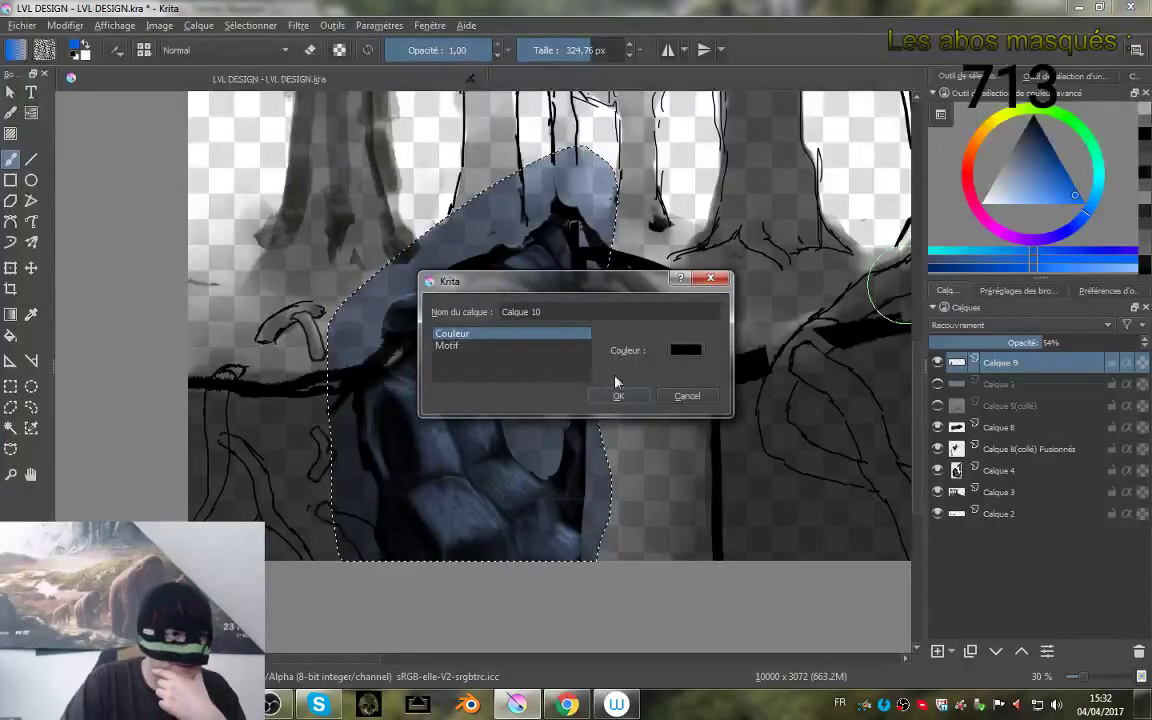
click(625, 400)
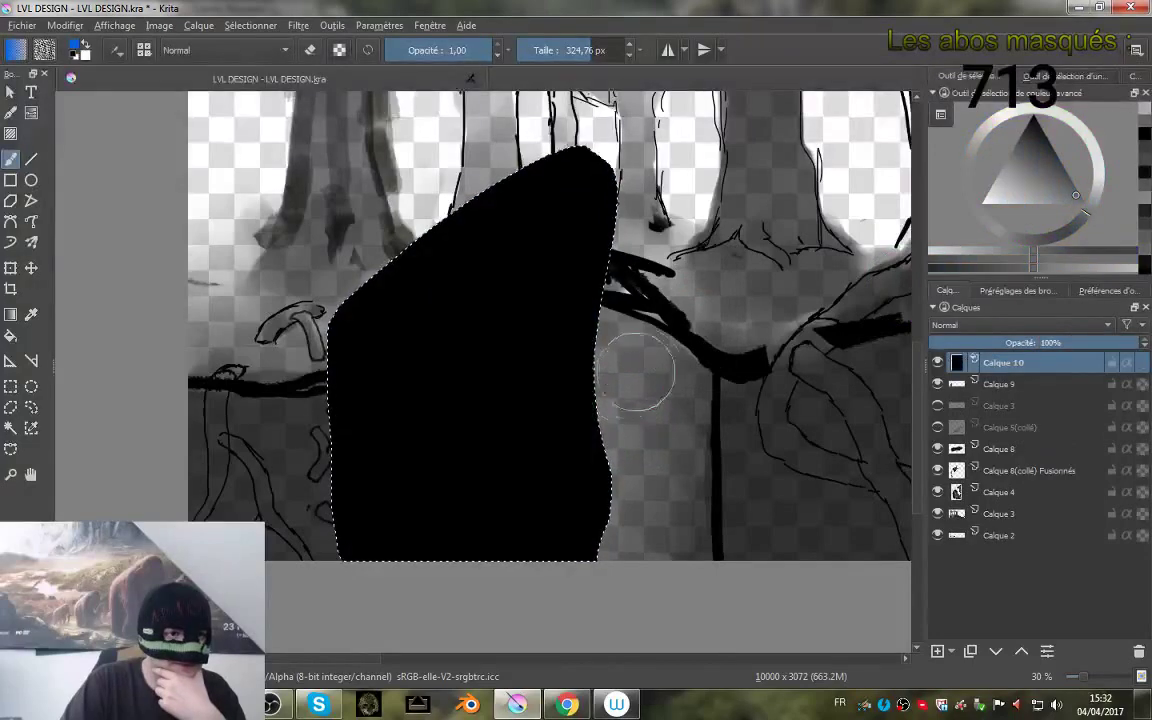
click(1025, 343)
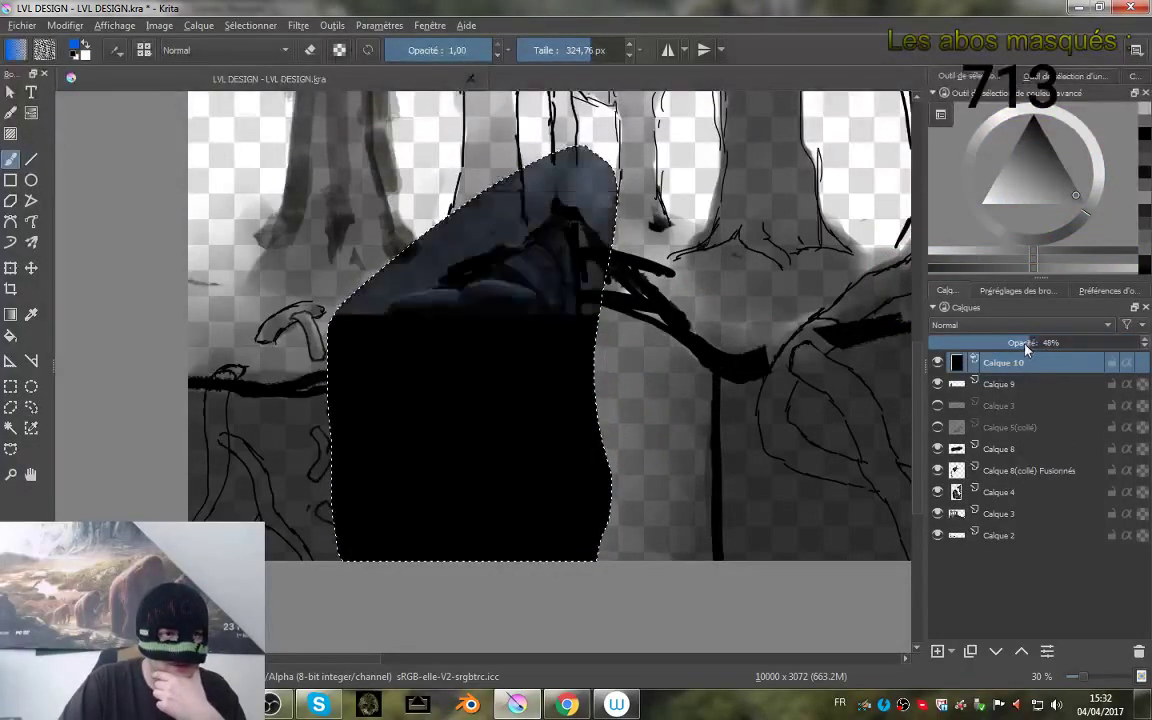
drag(1025, 343, 1057, 343)
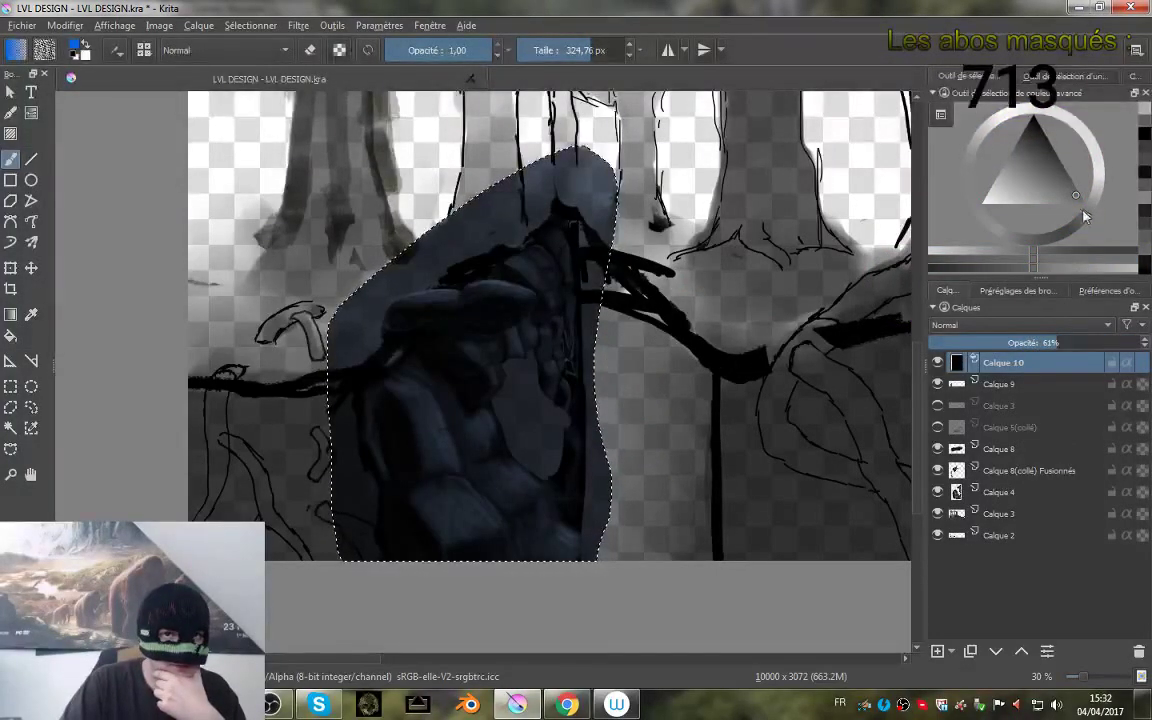
- Try the Parallèle blend mode on the black fill layer Calque 10 and delete that layer
click(1000, 325)
click(999, 342)
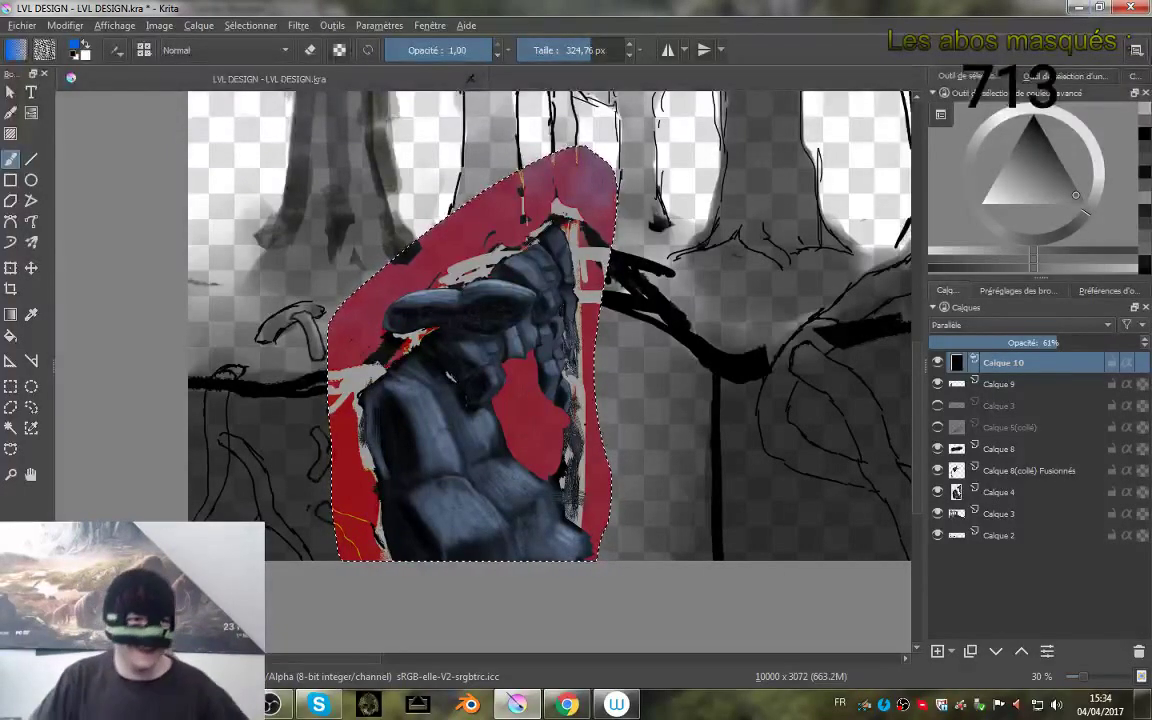
right_click(1000, 362)
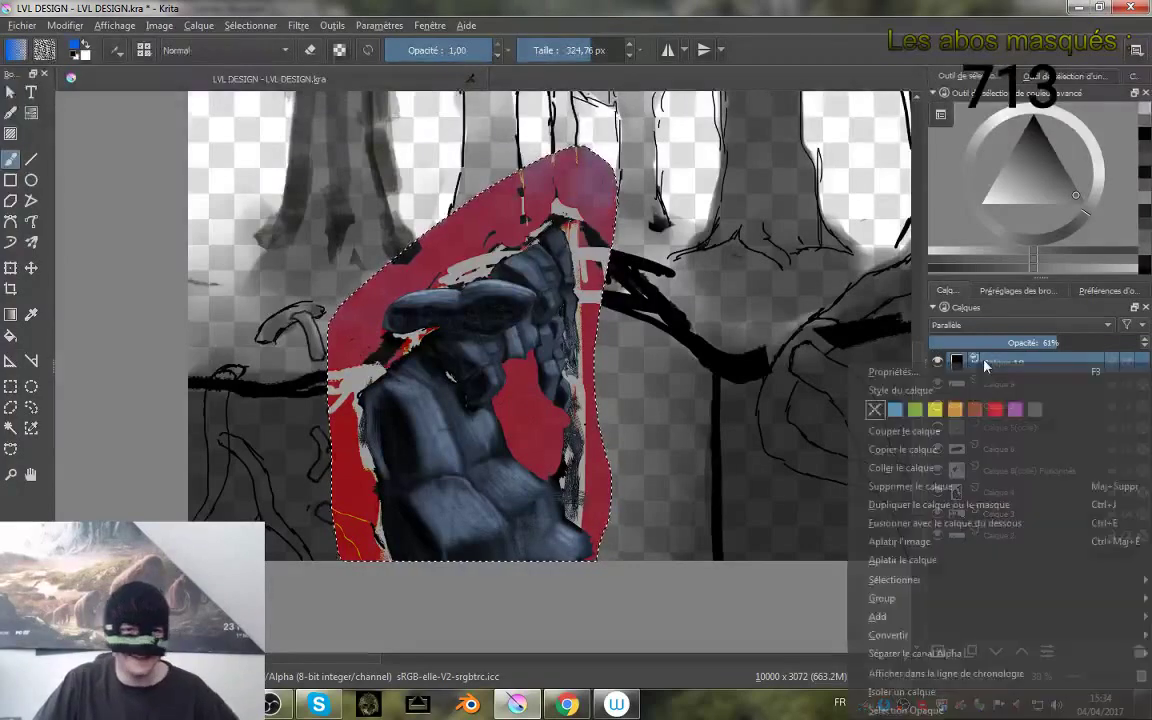
click(910, 486)
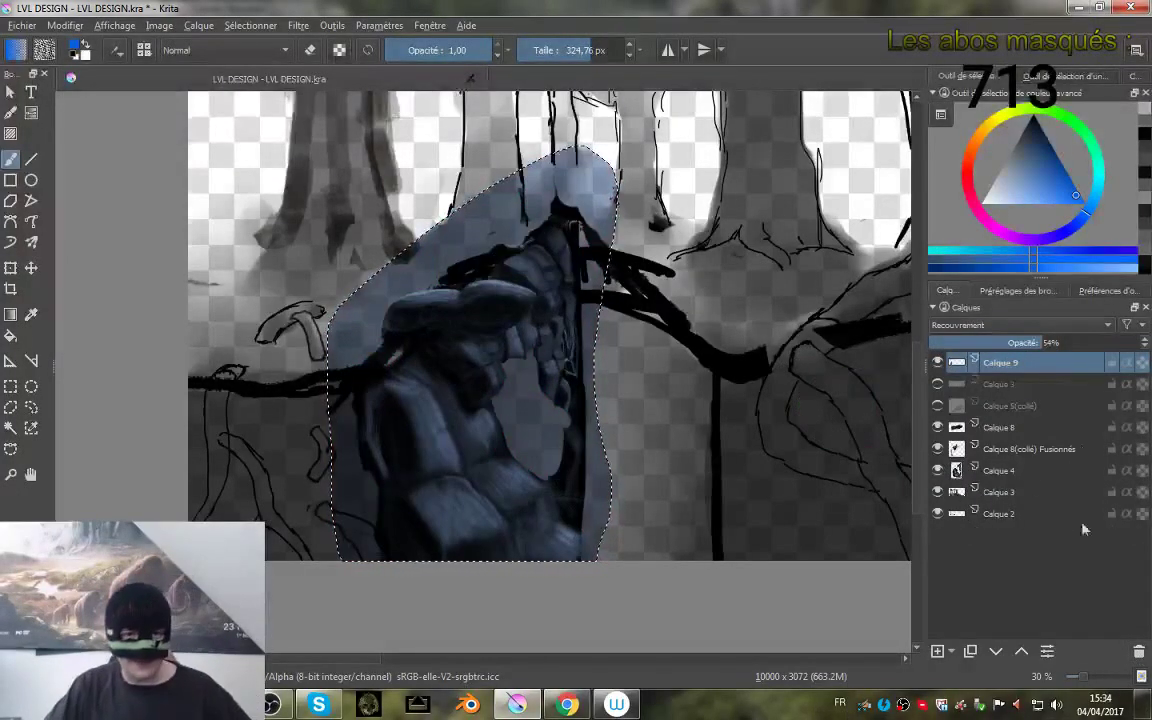
- Delete the blue overlay layer Calque 9 and clear the selection around the rock arch
click(1138, 653)
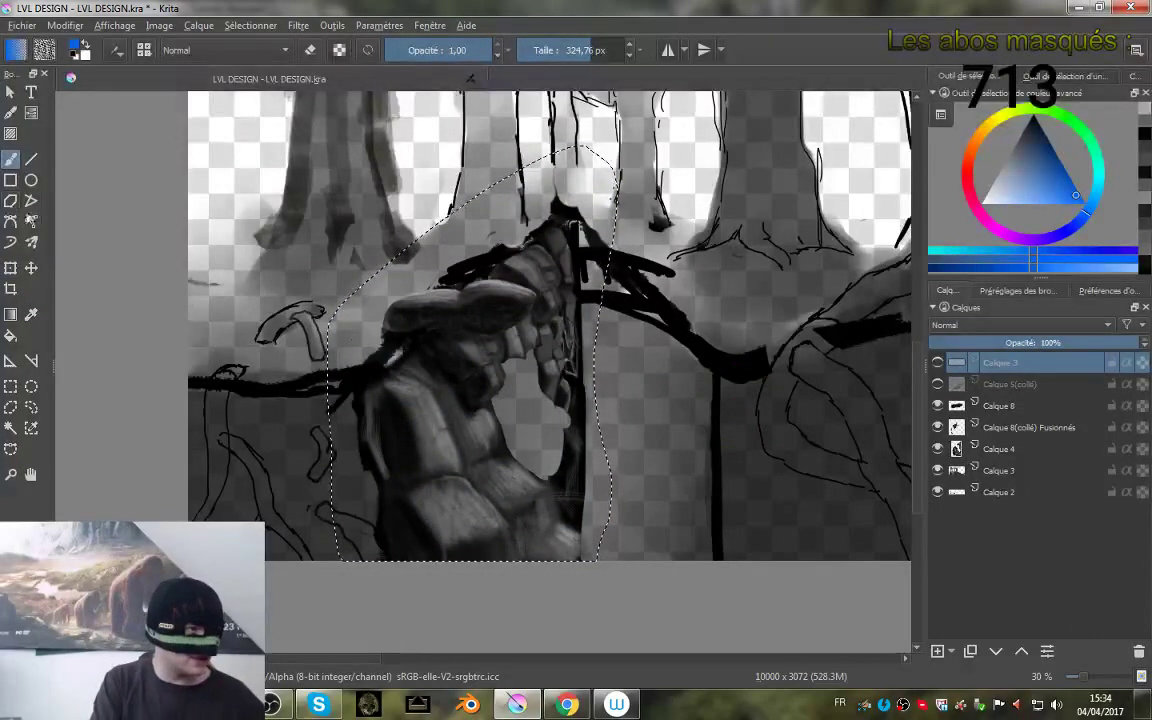
key(e)
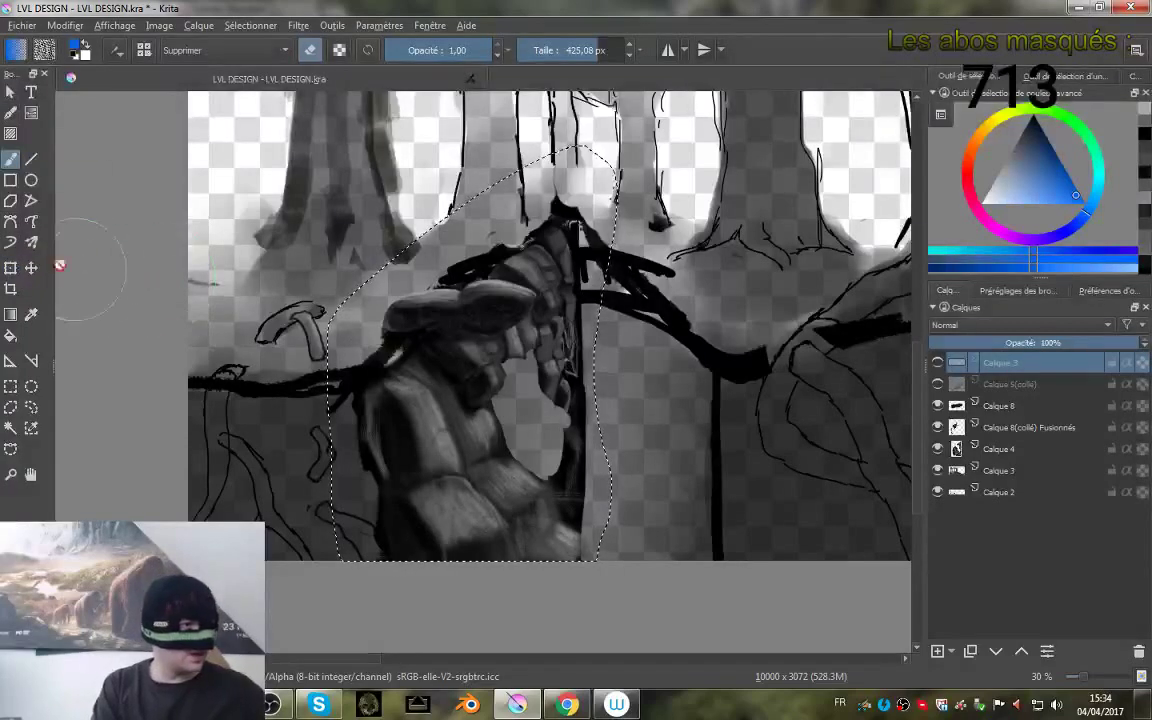
click(10, 386)
click(402, 341)
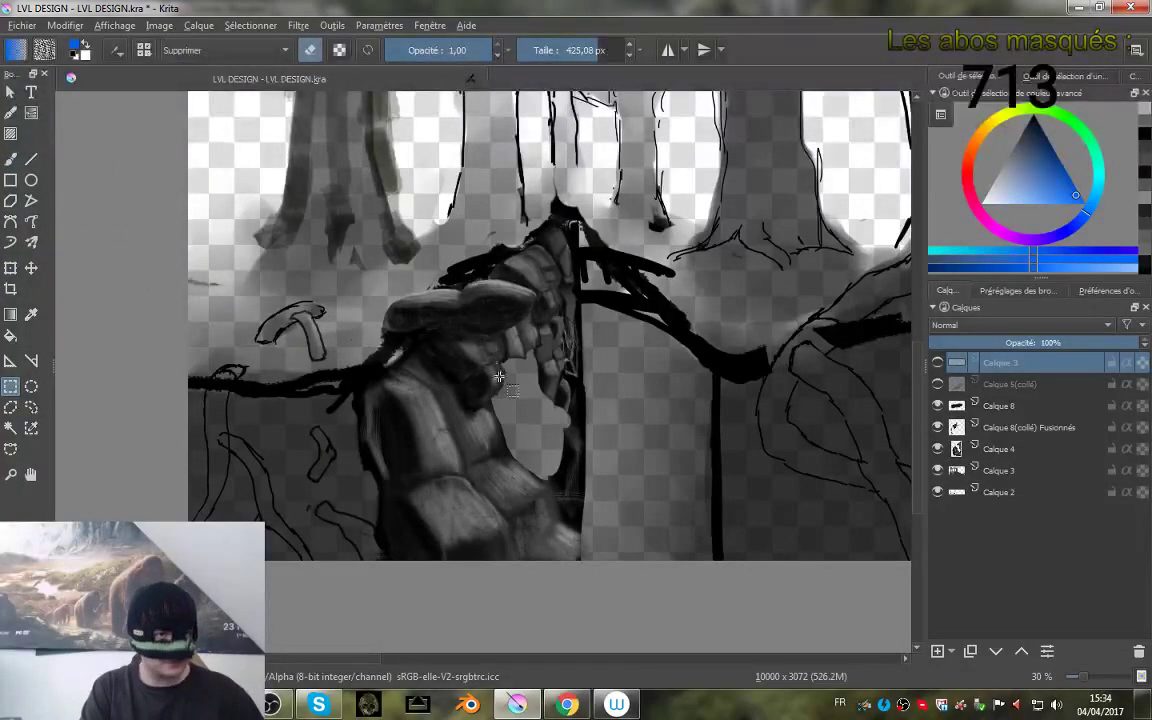
- Make the rock layer Calque 8(collé) Fusionnés active and choose a bristle paintbrush preset at 27 px in Normal mode
drag(506, 353, 475, 341)
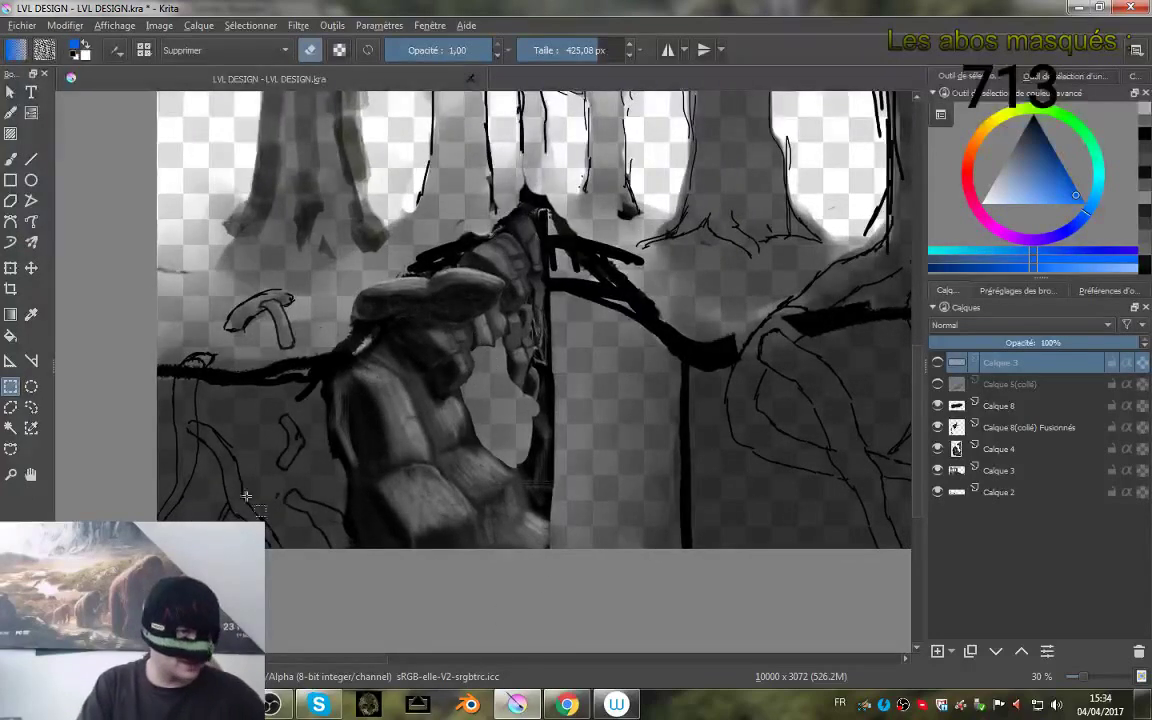
scroll(538, 362, up, 2)
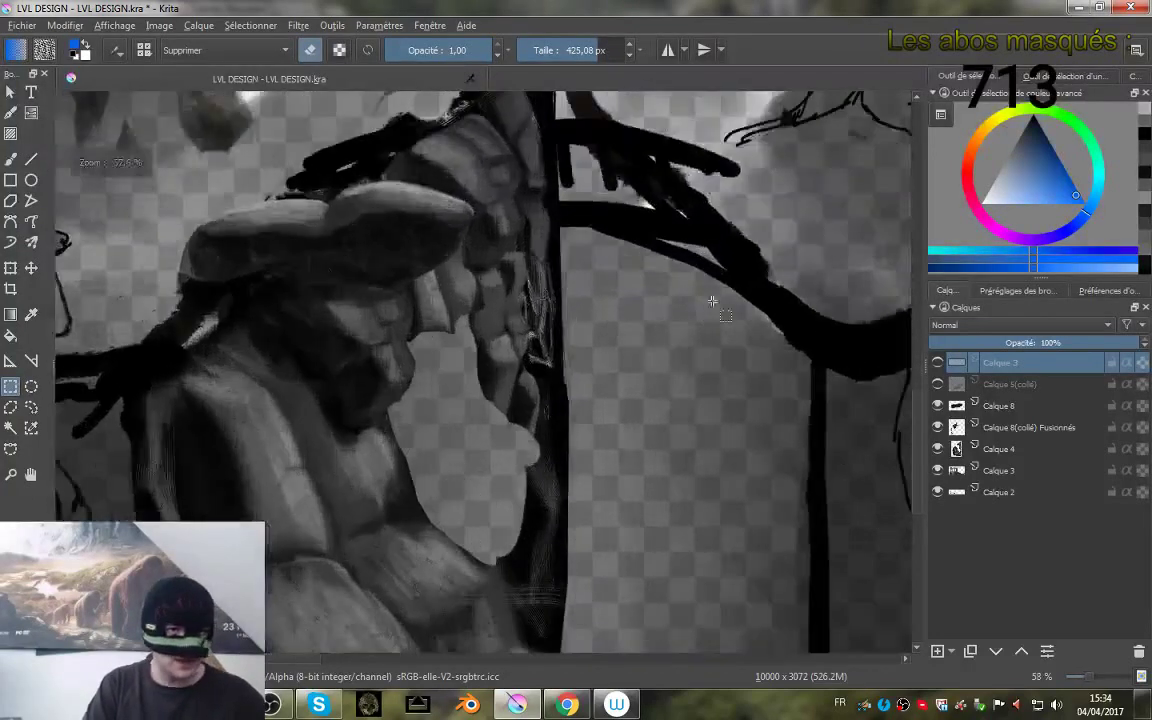
click(938, 427)
click(938, 427)
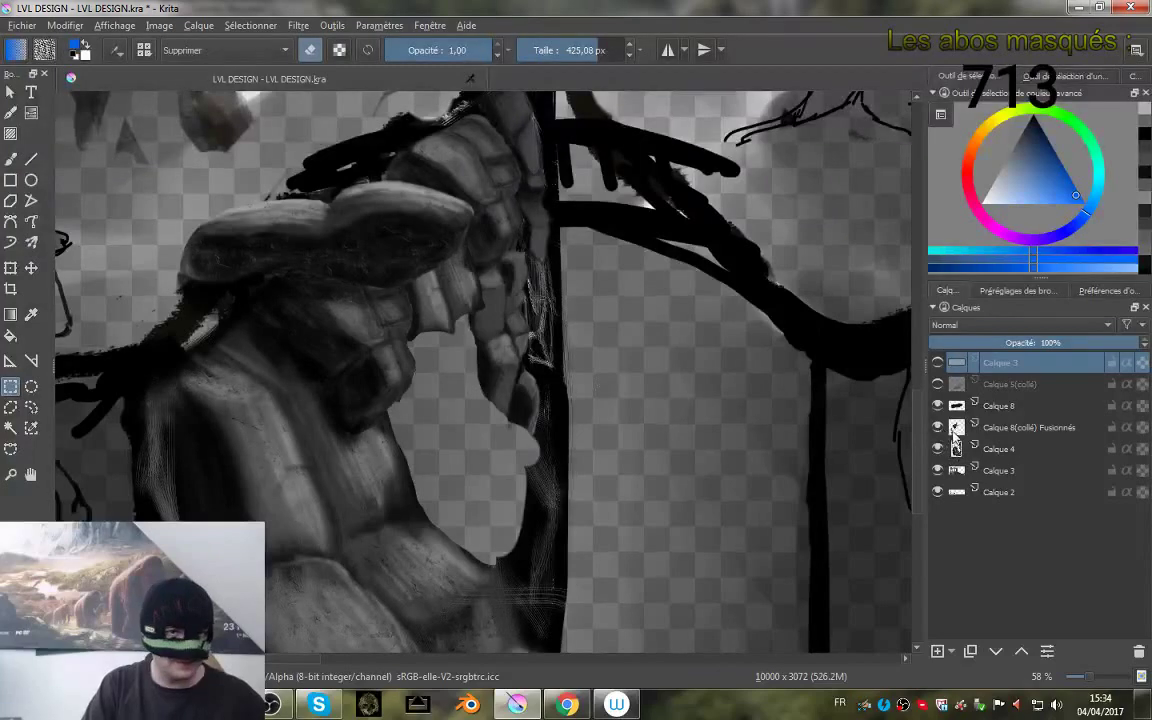
click(1020, 427)
click(11, 158)
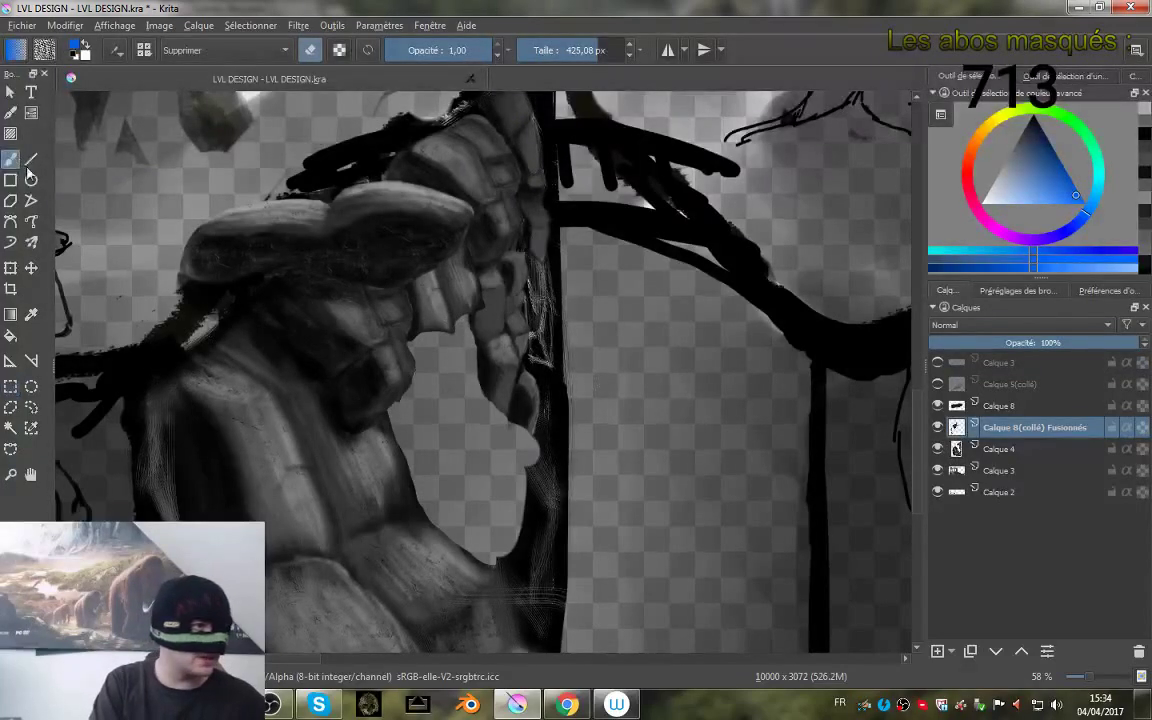
click(1012, 292)
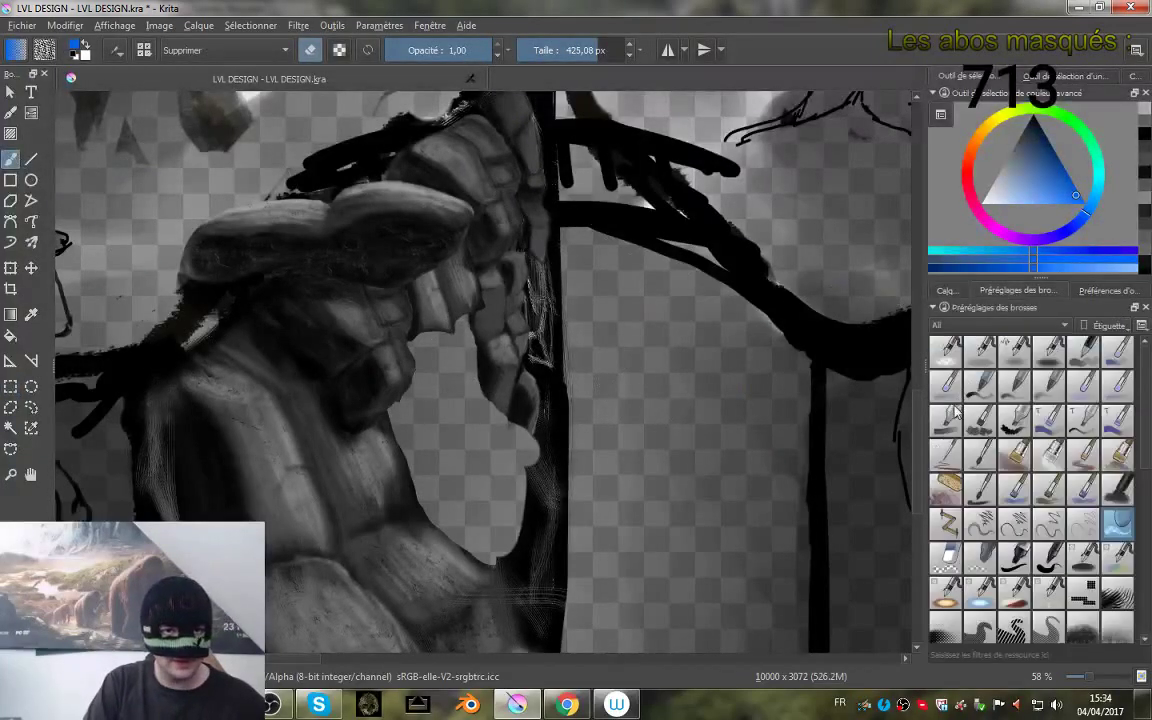
click(979, 453)
scroll(480, 305, up, 3)
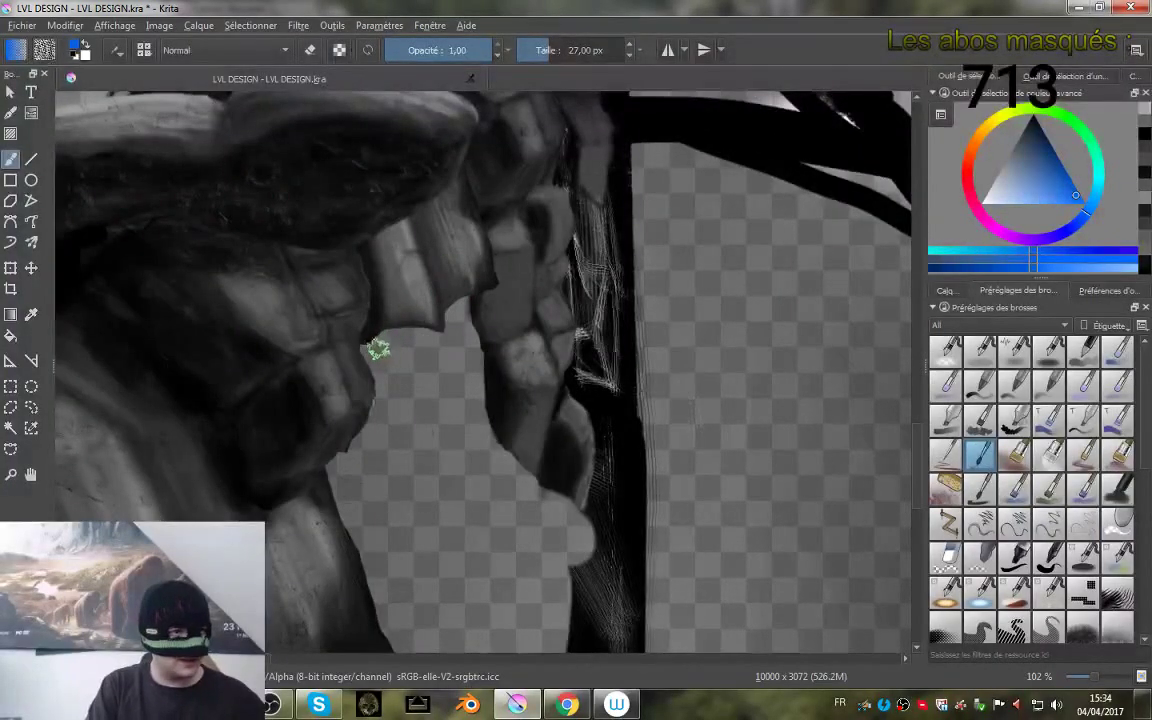
- Undo the blue test stroke, change the foreground colour to black and reduce the brush size to 13.21 px
click(390, 341)
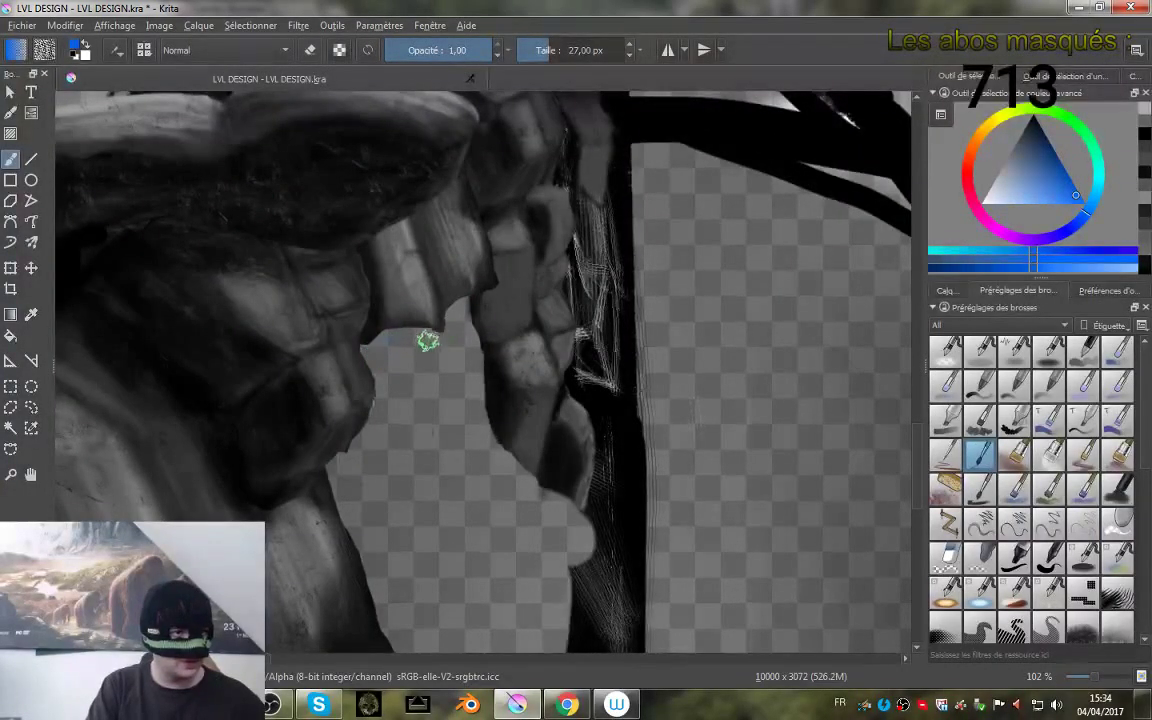
key(ctrl+z)
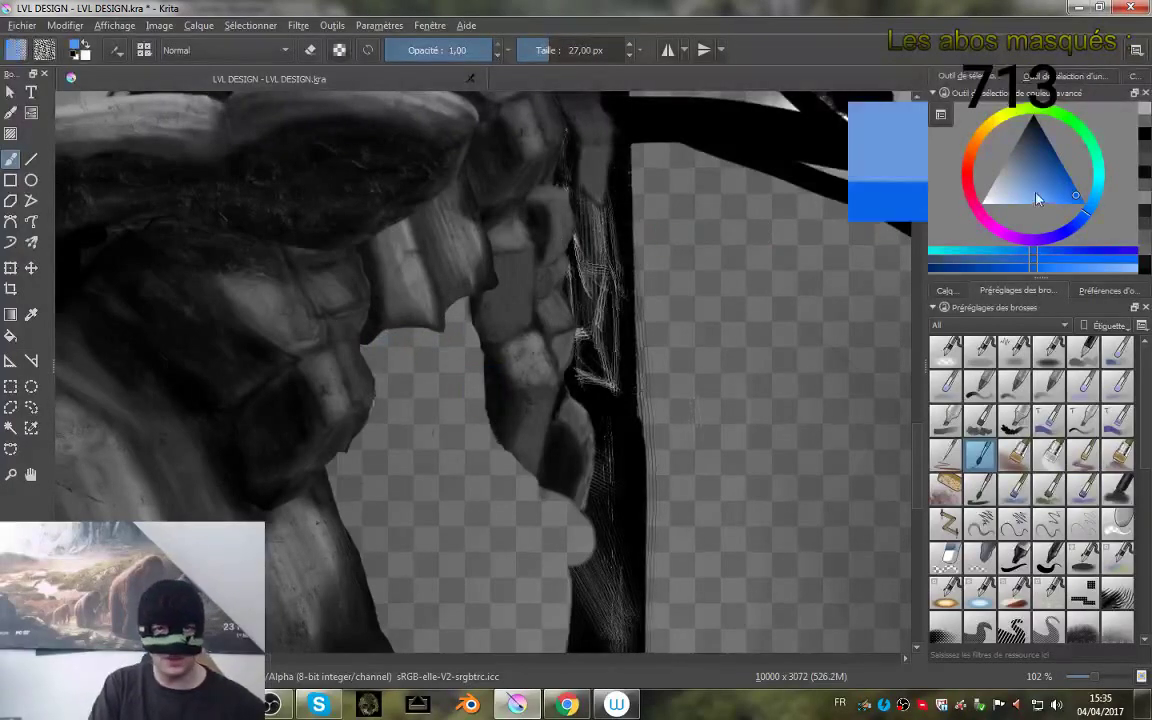
ctrl+click(867, 130)
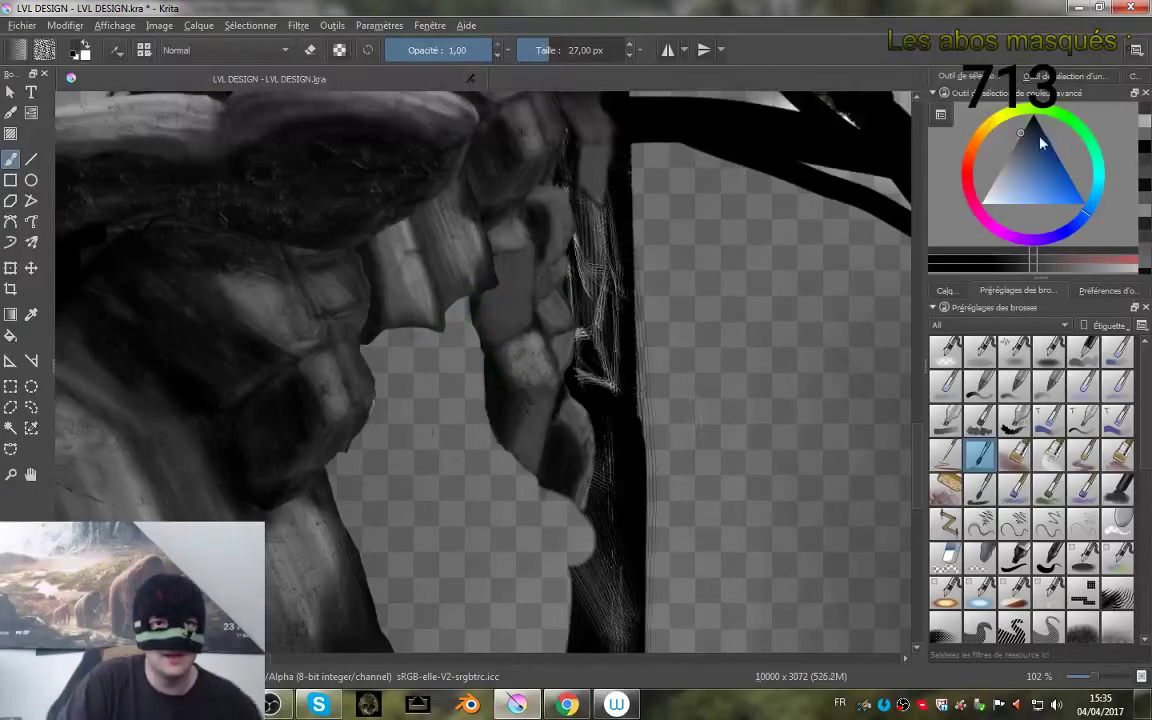
drag(1039, 129, 1034, 88)
mouse_move(449, 343)
shift+mouse_down()
mouse_move(435, 343)
mouse_move(473, 340)
mouse_move(472, 368)
shift+mouse_up()
key(ctrl+z)
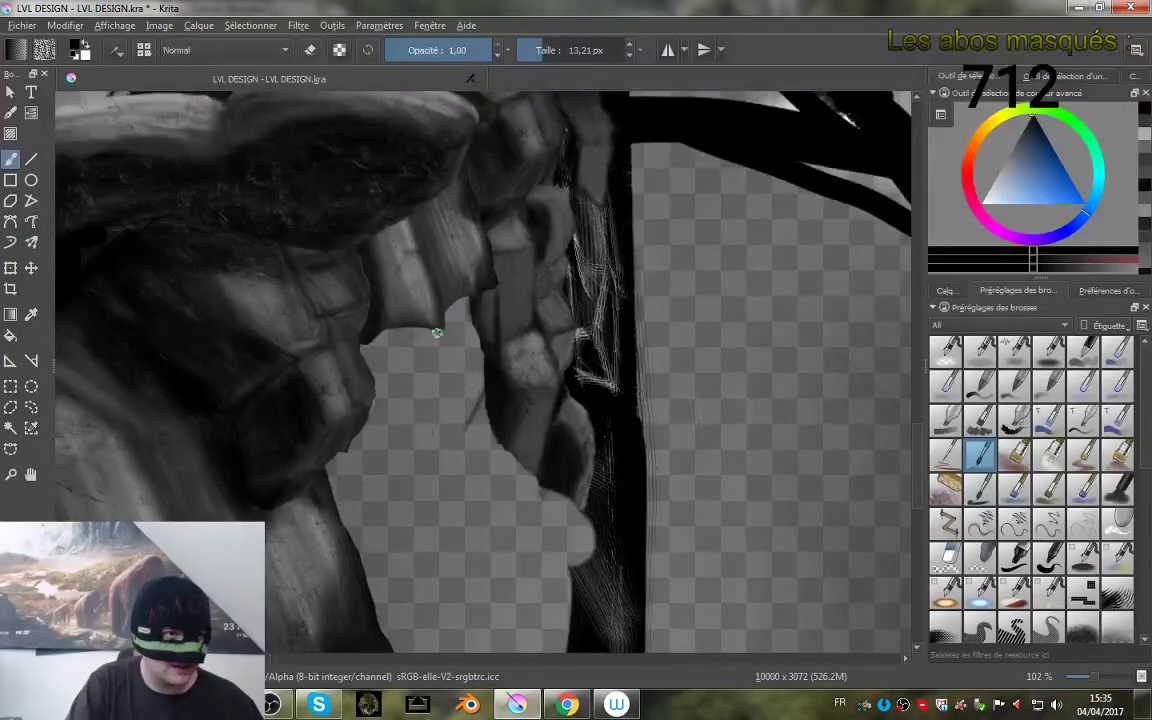
- Sketch thin dark stone outlines hanging beneath the overhang and along the left edge of the arch opening
mouse_move(442, 300)
mouse_down()
mouse_move(450, 411)
mouse_move(443, 374)
mouse_up()
drag(438, 420, 436, 418)
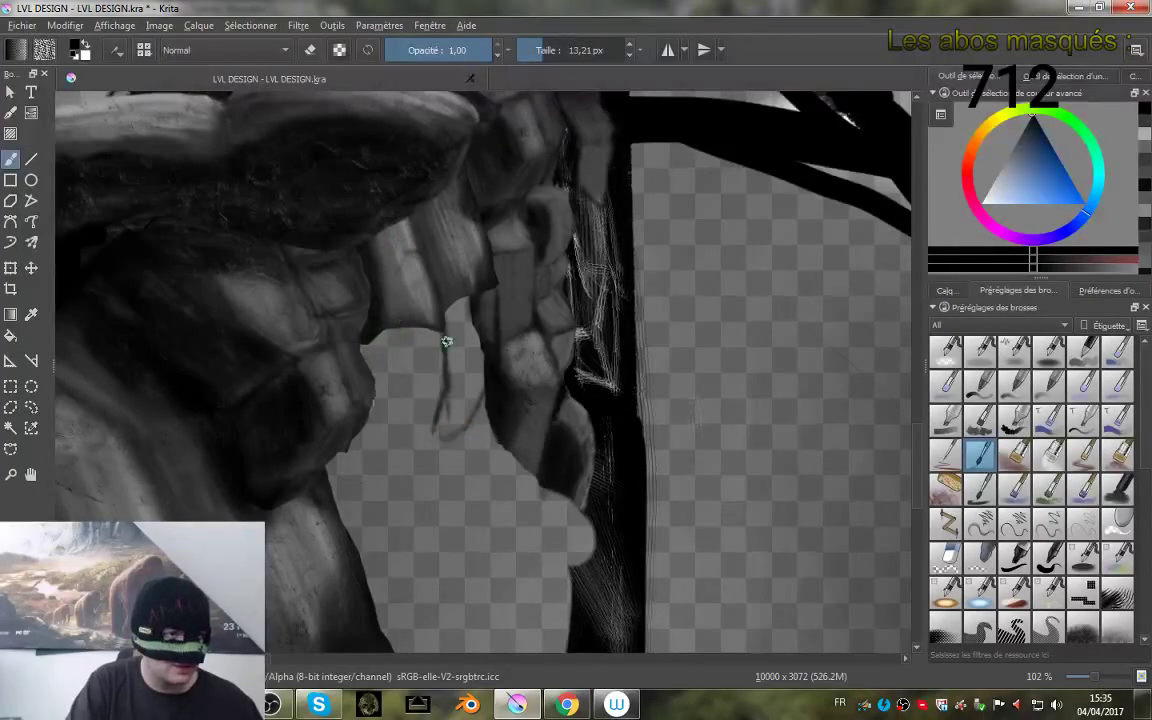
mouse_move(393, 331)
mouse_down()
mouse_move(431, 325)
mouse_move(425, 375)
mouse_move(374, 350)
mouse_up()
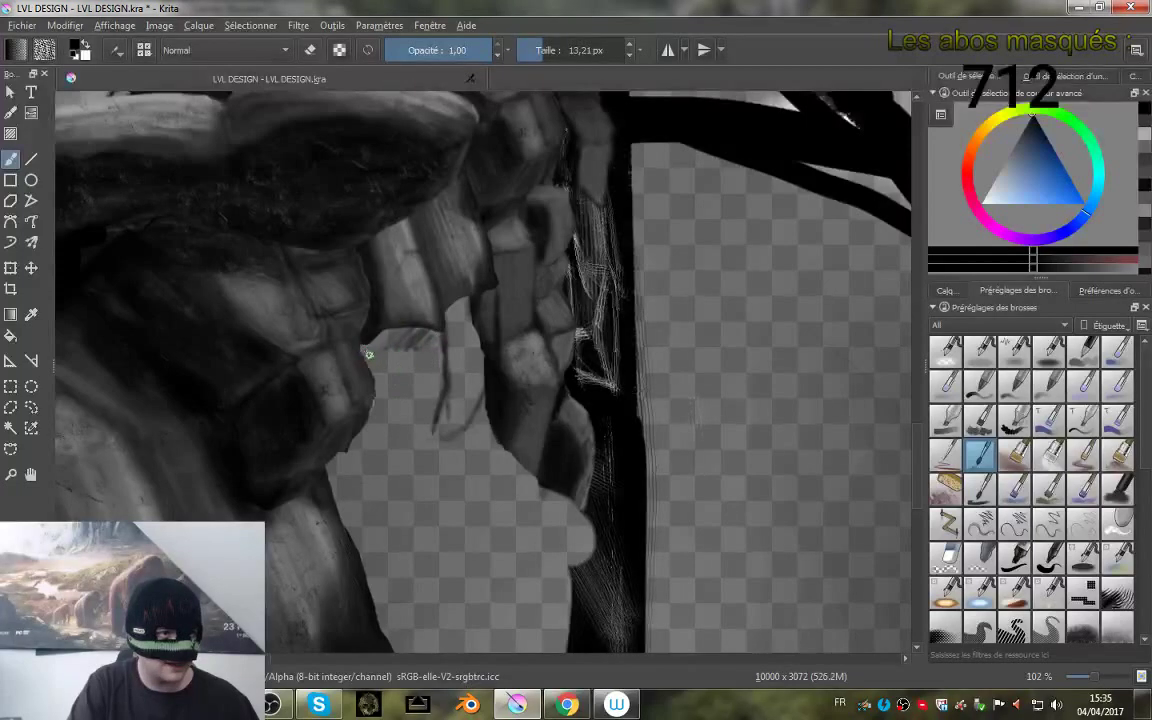
mouse_move(363, 414)
mouse_down()
mouse_move(333, 425)
mouse_move(341, 461)
mouse_move(328, 461)
mouse_move(347, 445)
mouse_move(344, 430)
mouse_move(365, 498)
mouse_move(430, 476)
mouse_up()
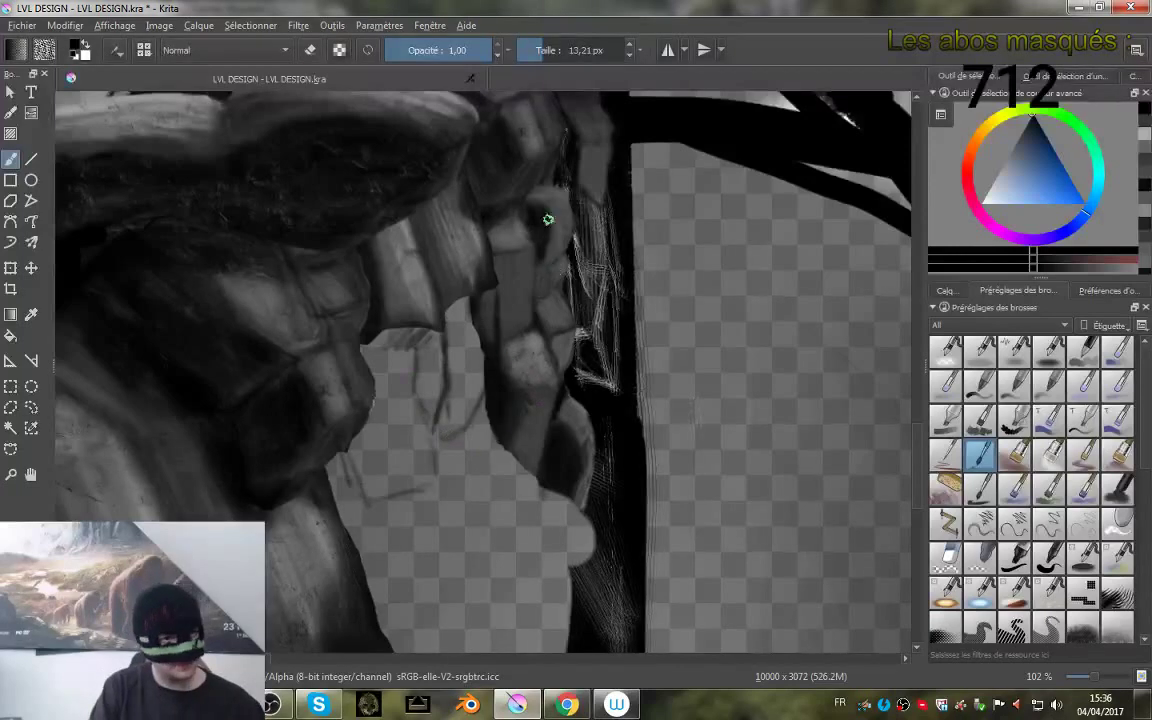
- Sketch a winding crack line and a large rounded stone outline in the middle of the arch opening
scroll(512, 368, down, 2)
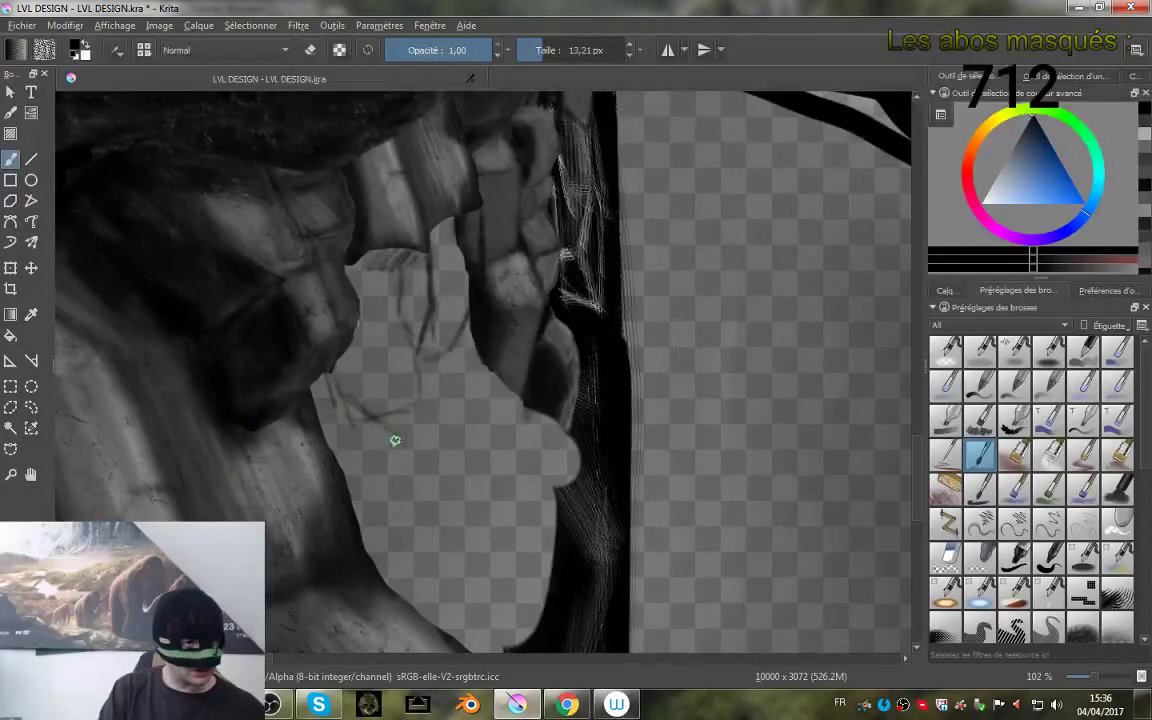
mouse_move(401, 453)
mouse_down()
mouse_move(404, 514)
mouse_move(437, 560)
mouse_move(437, 597)
mouse_up()
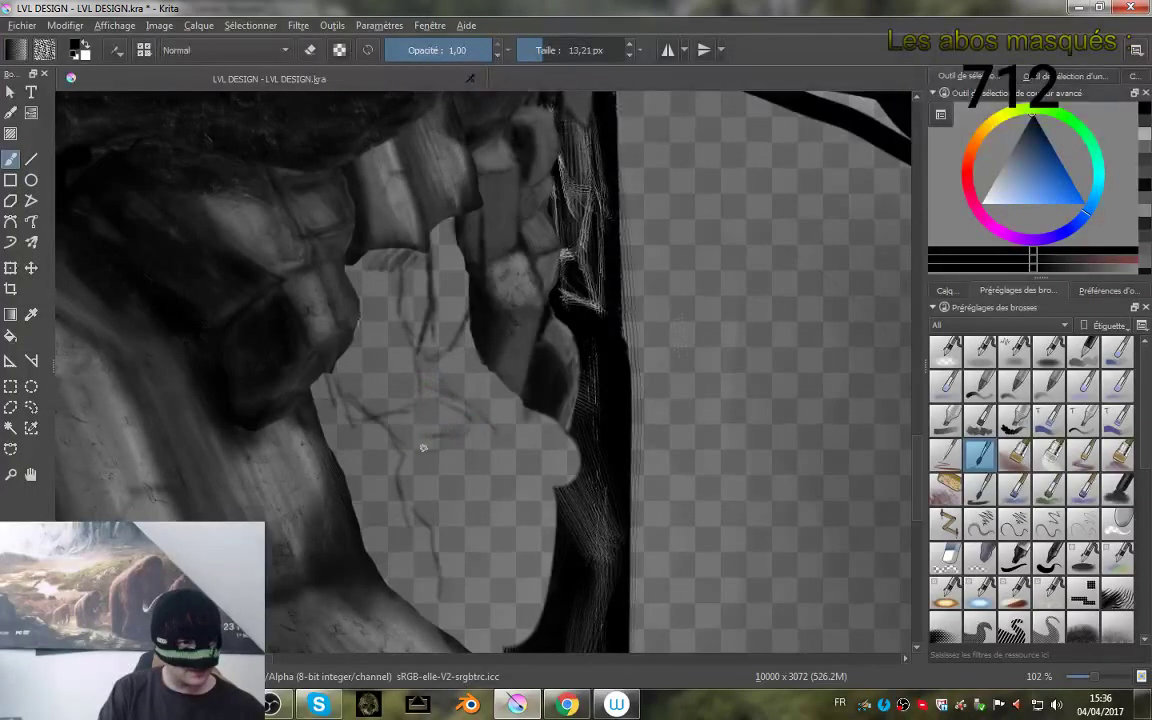
drag(485, 447, 486, 481)
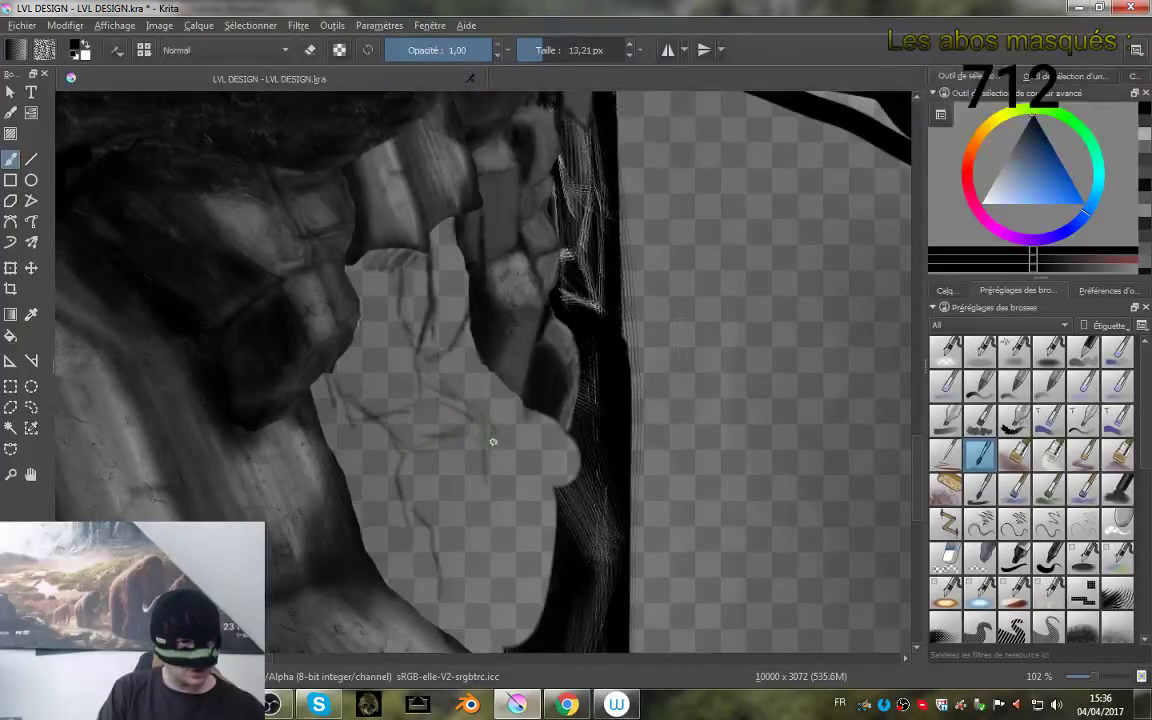
drag(492, 426, 510, 494)
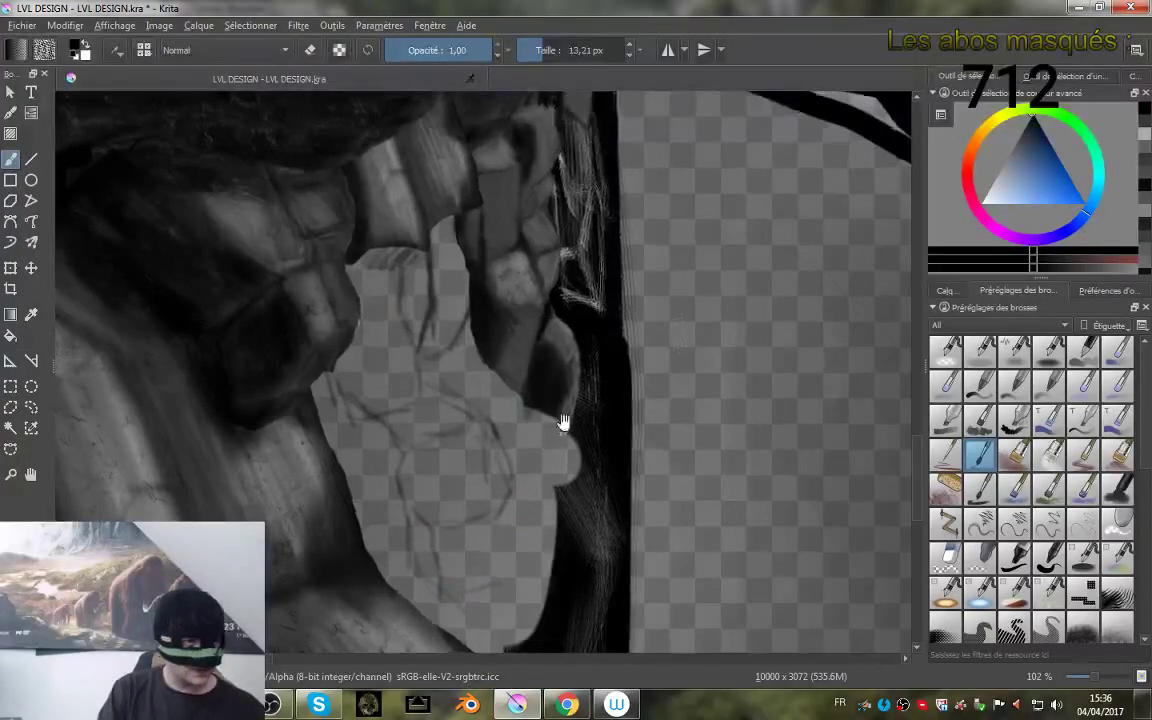
- Sketch branching crack lines and small stone outlines in the lower part of the arch opening and inside the rounded stone
drag(563, 421, 504, 378)
scroll(503, 378, up, 2)
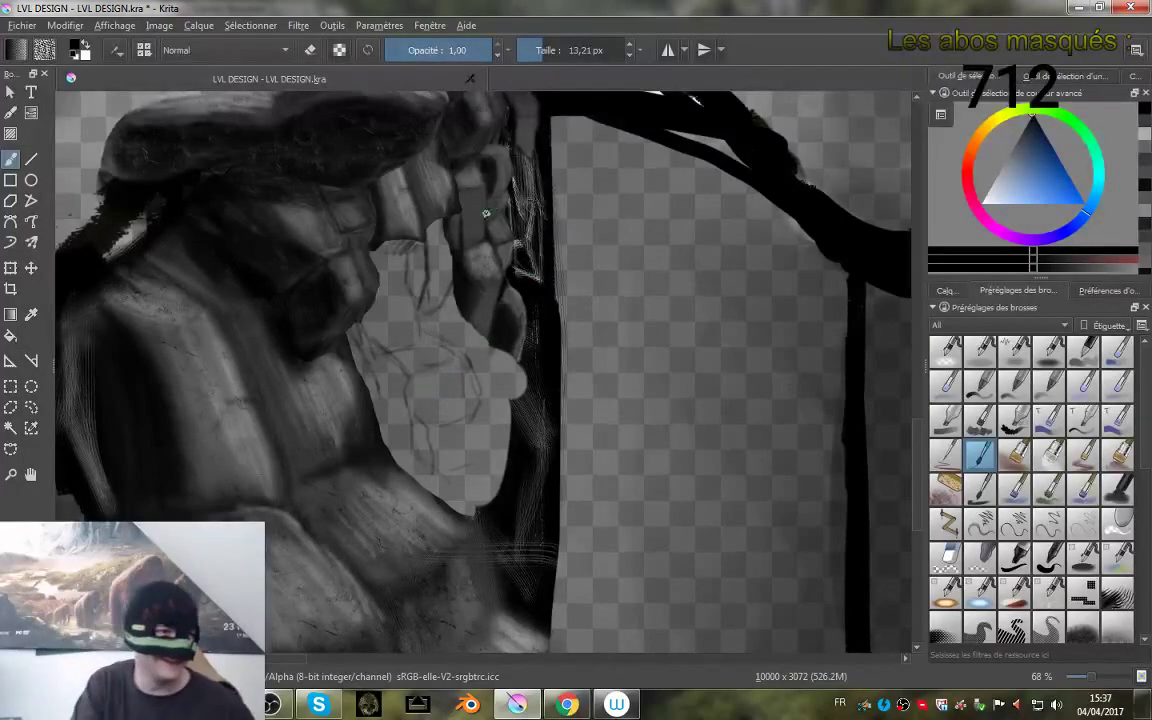
scroll(393, 421, up, 4)
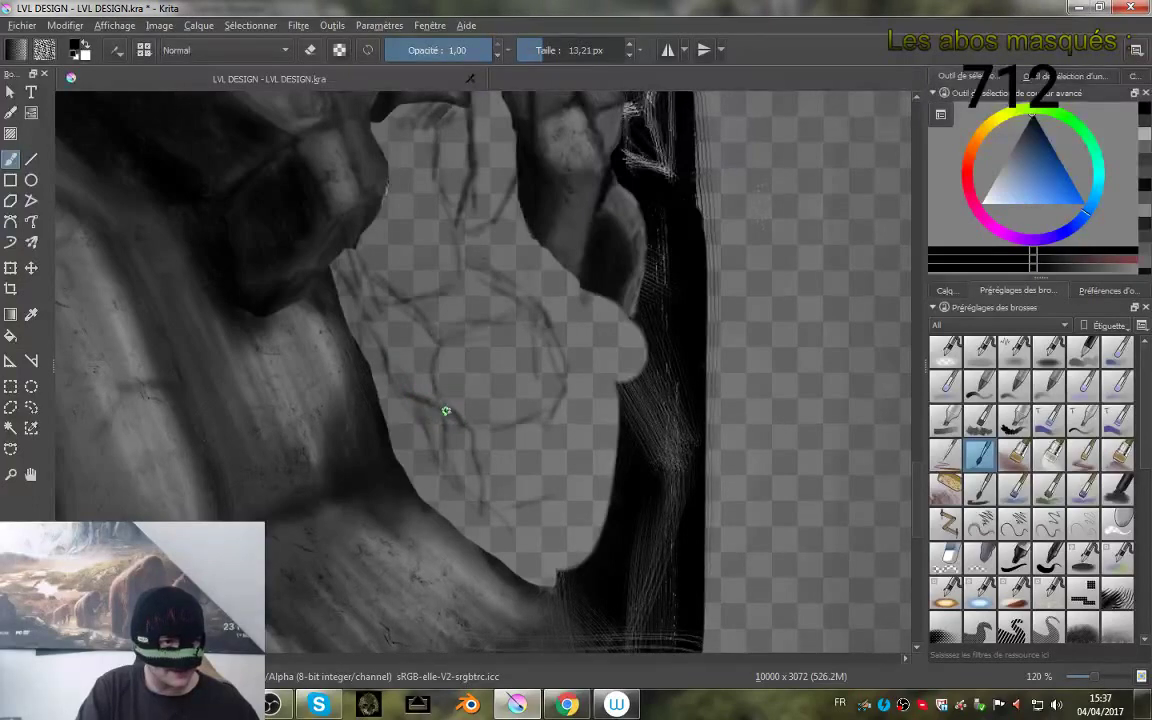
mouse_move(503, 441)
mouse_down()
mouse_move(529, 469)
mouse_move(447, 527)
mouse_up()
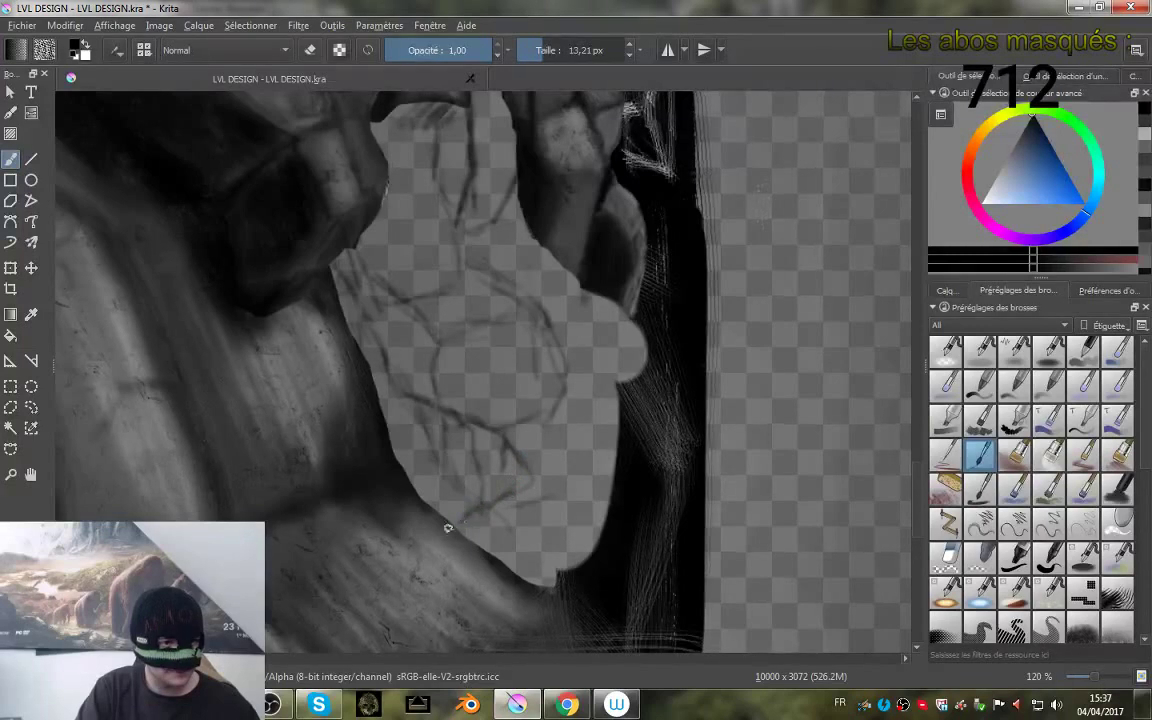
drag(519, 468, 535, 483)
mouse_move(477, 440)
mouse_down()
mouse_move(466, 490)
mouse_move(561, 571)
mouse_move(520, 544)
mouse_up()
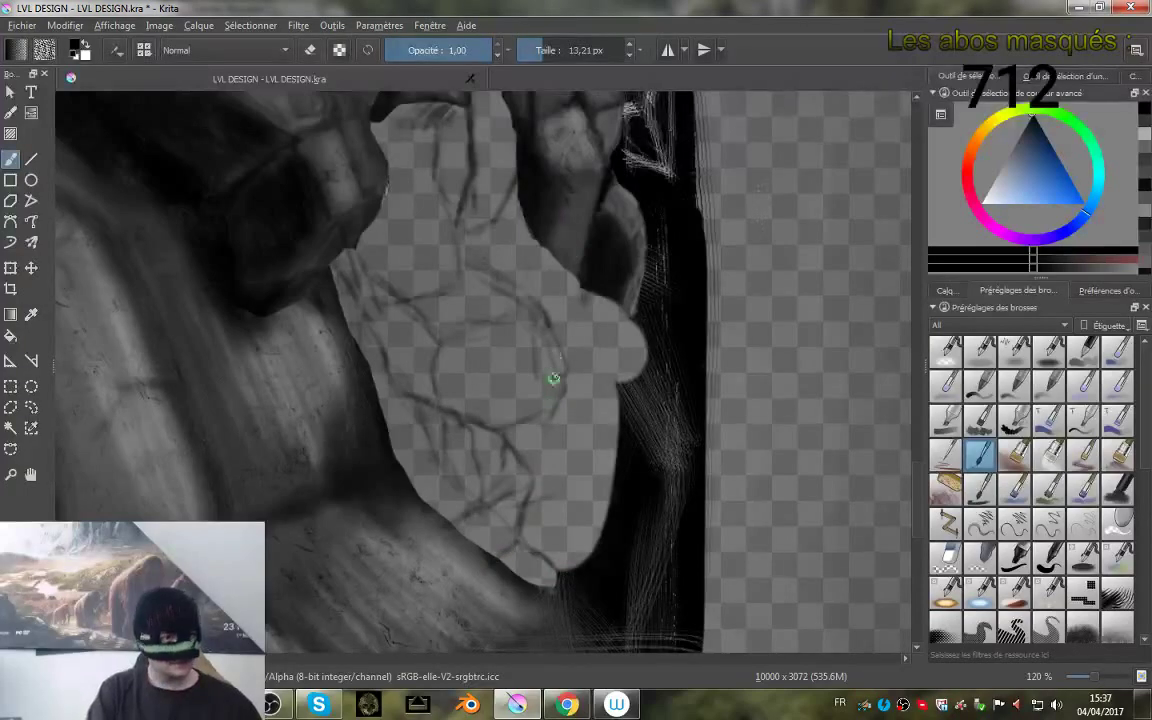
drag(519, 322, 540, 345)
- Extend the stone outlines across the right side of the arch opening, joining them to the dark pillar edge
mouse_move(547, 538)
mouse_down()
mouse_move(535, 384)
mouse_move(548, 393)
mouse_move(530, 324)
mouse_move(558, 411)
mouse_up()
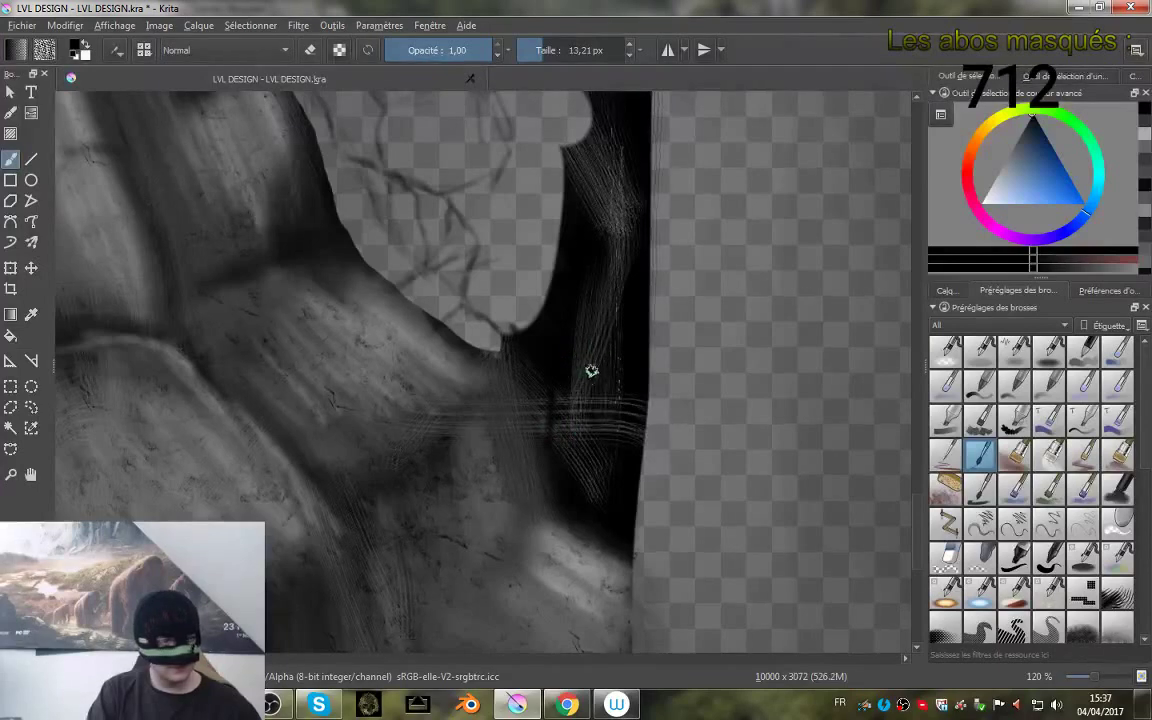
drag(591, 370, 587, 378)
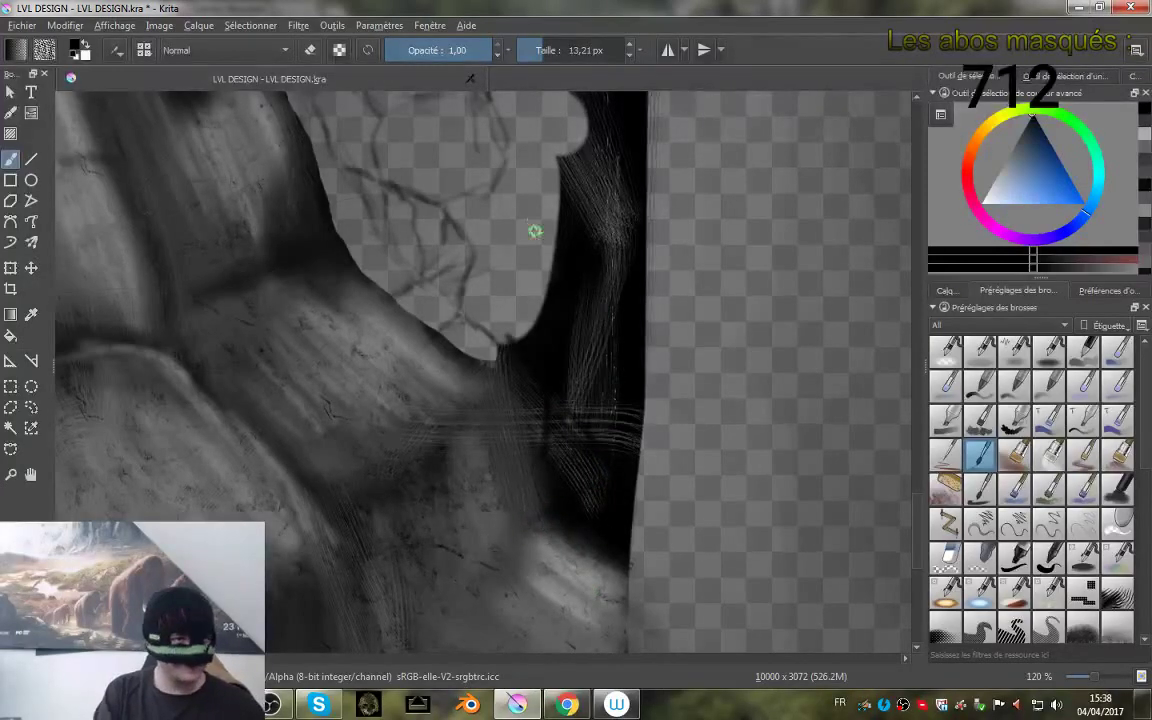
drag(536, 222, 566, 365)
mouse_move(528, 280)
mouse_down()
mouse_move(597, 417)
mouse_move(530, 380)
mouse_up()
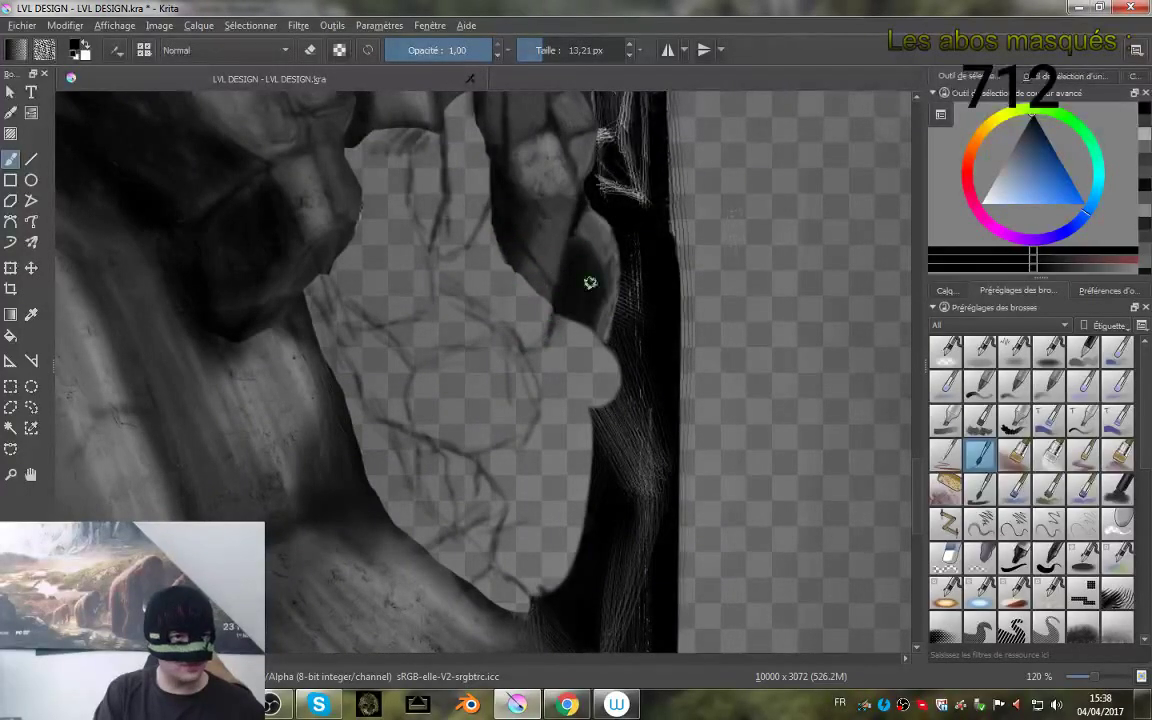
drag(562, 338, 576, 364)
drag(556, 321, 590, 394)
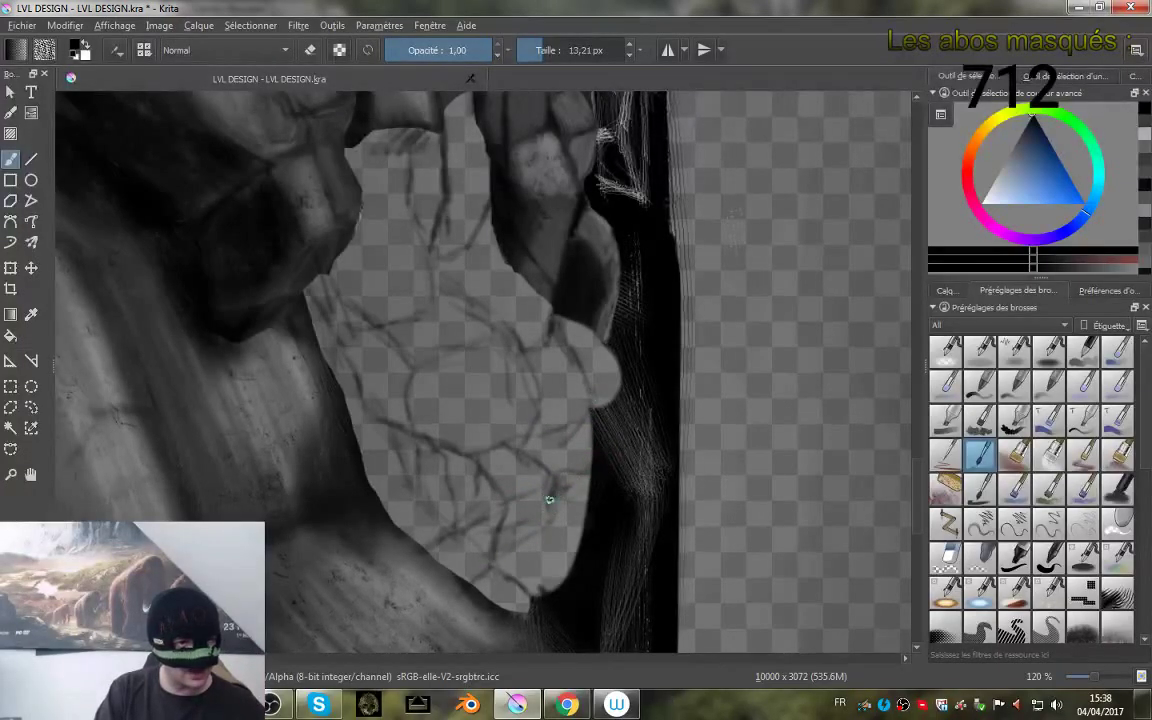
drag(609, 391, 545, 288)
mouse_move(496, 415)
mouse_down()
mouse_move(551, 461)
mouse_move(532, 472)
mouse_move(557, 435)
mouse_move(494, 404)
mouse_up()
drag(509, 466, 455, 502)
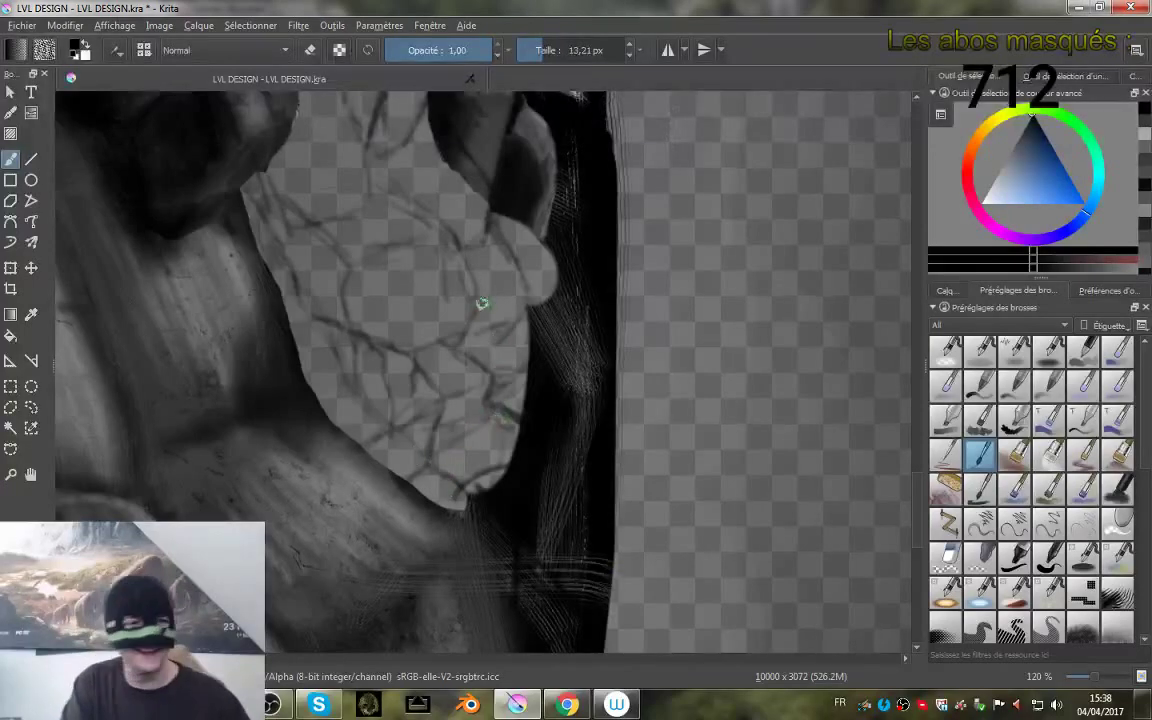
- Sample a dark grey from the rocks and shade the narrow stone beneath the overhang with a 17.40 px brush
drag(470, 331, 599, 530)
drag(509, 324, 547, 402)
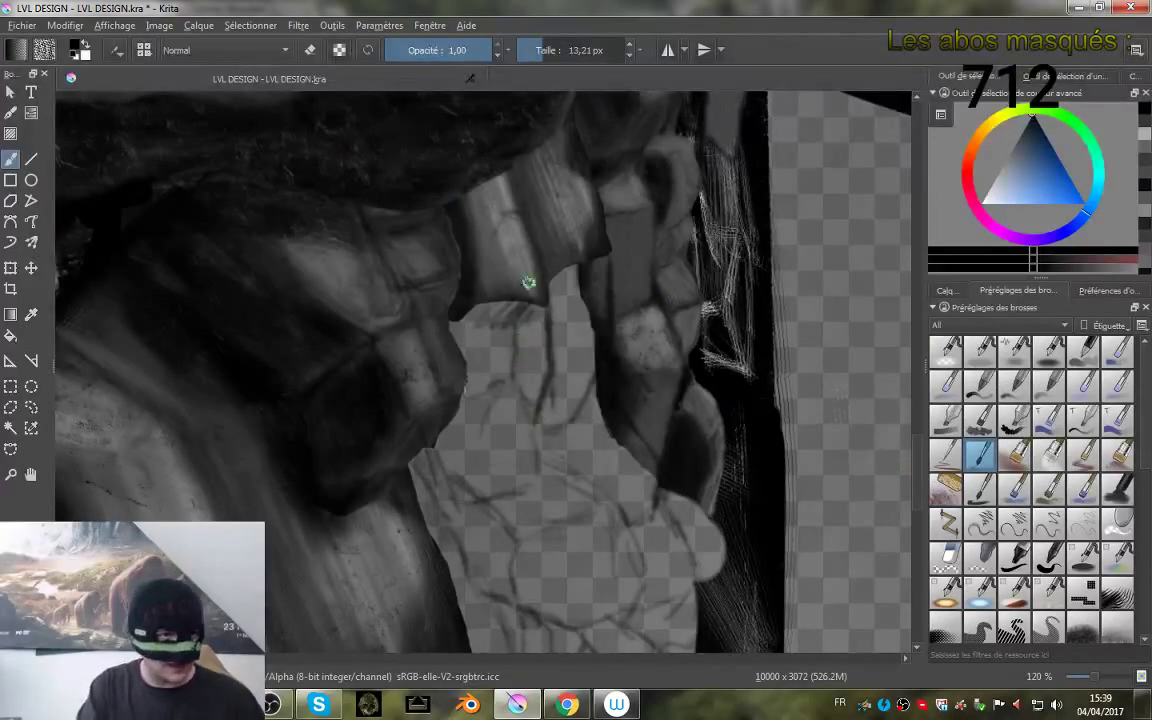
key(ctrl)
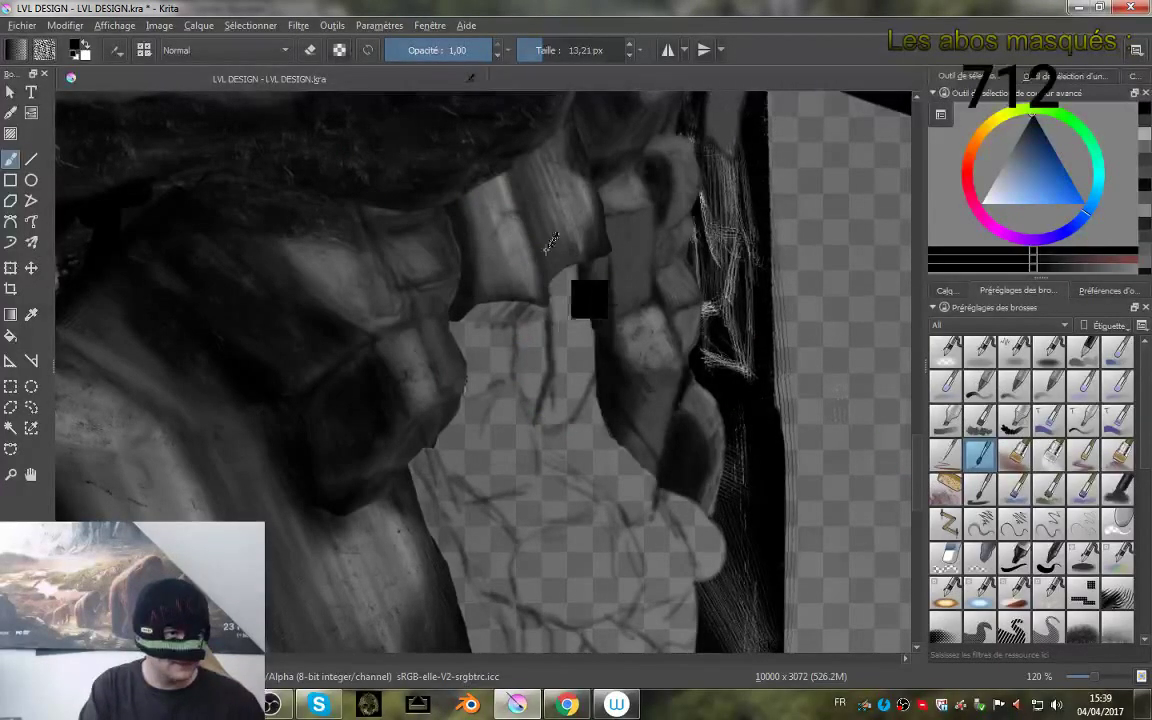
ctrl+click(415, 208)
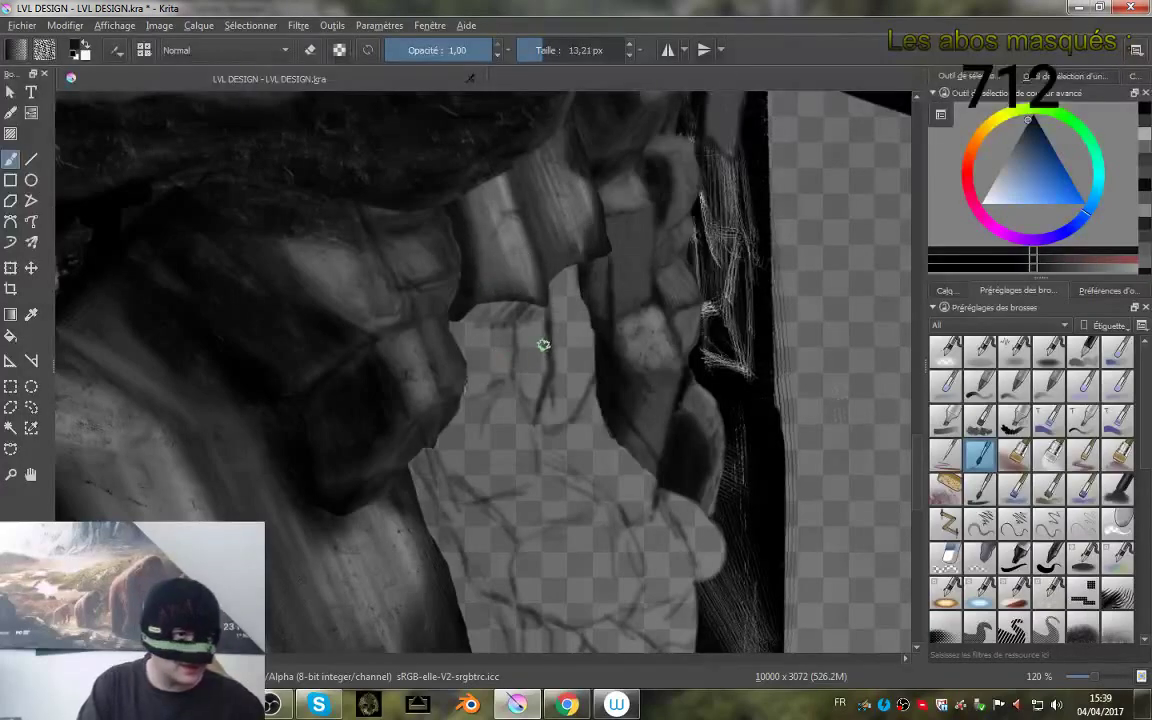
drag(538, 348, 538, 349)
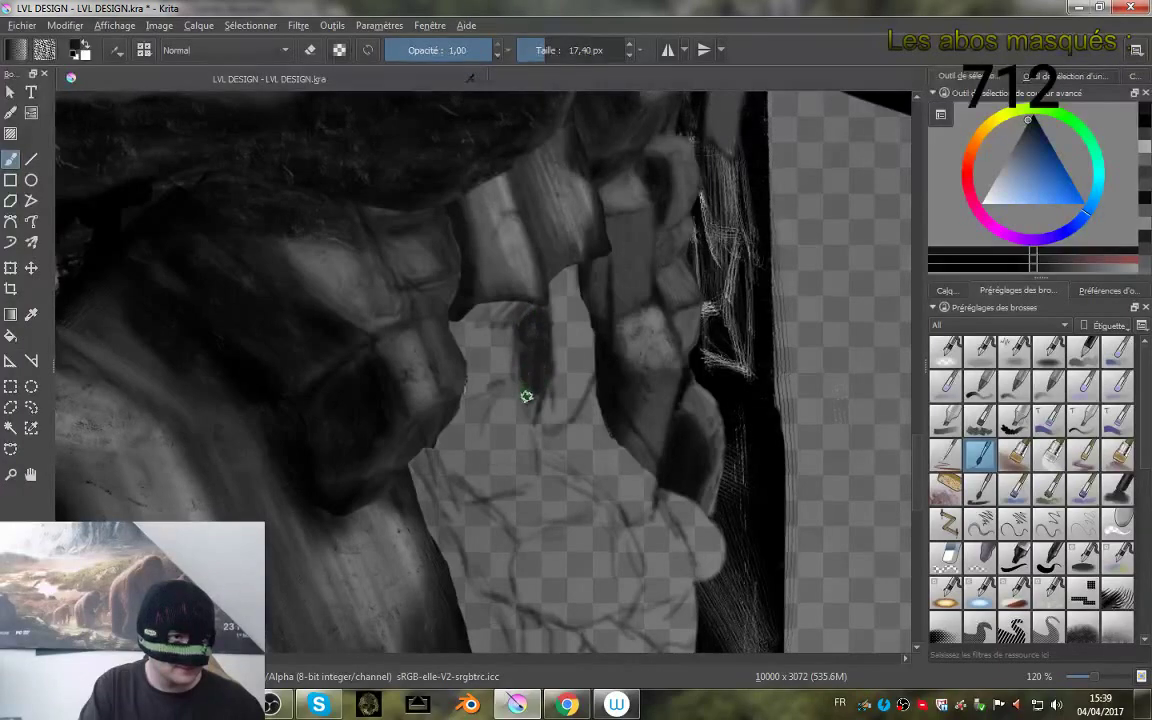
drag(526, 397, 524, 371)
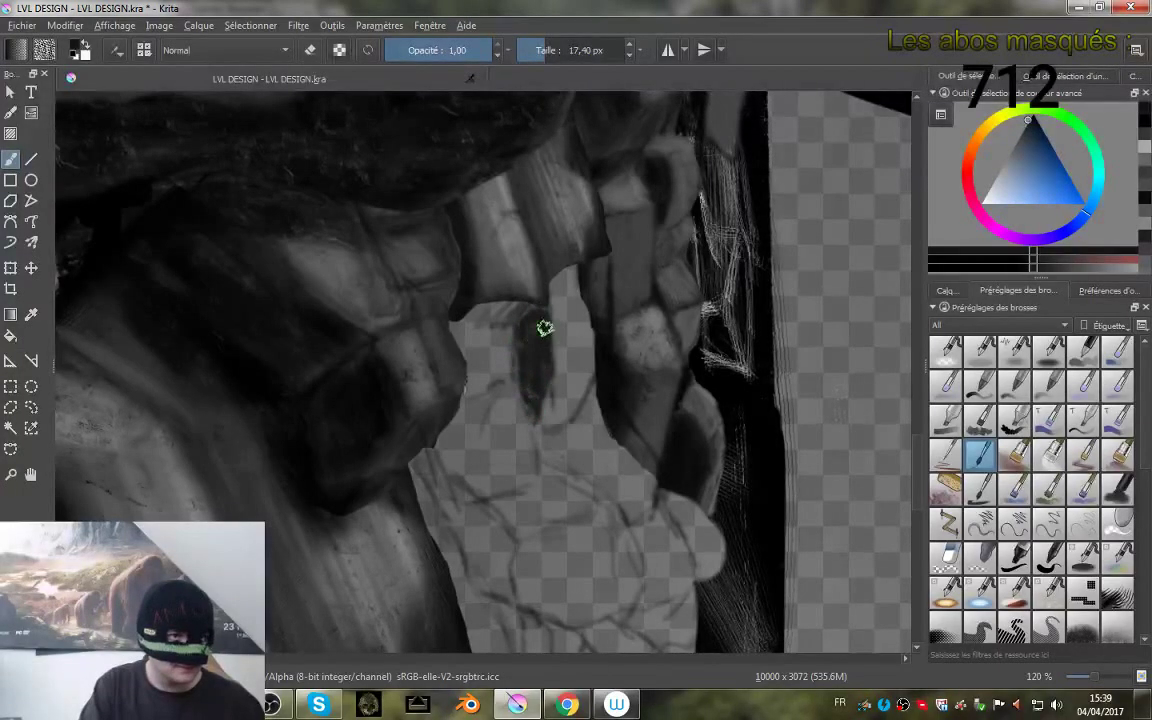
- Fill the outlined stone at the left edge of the arch opening with dark grey strokes
mouse_move(560, 468)
mouse_down()
mouse_move(573, 452)
mouse_move(558, 360)
mouse_up()
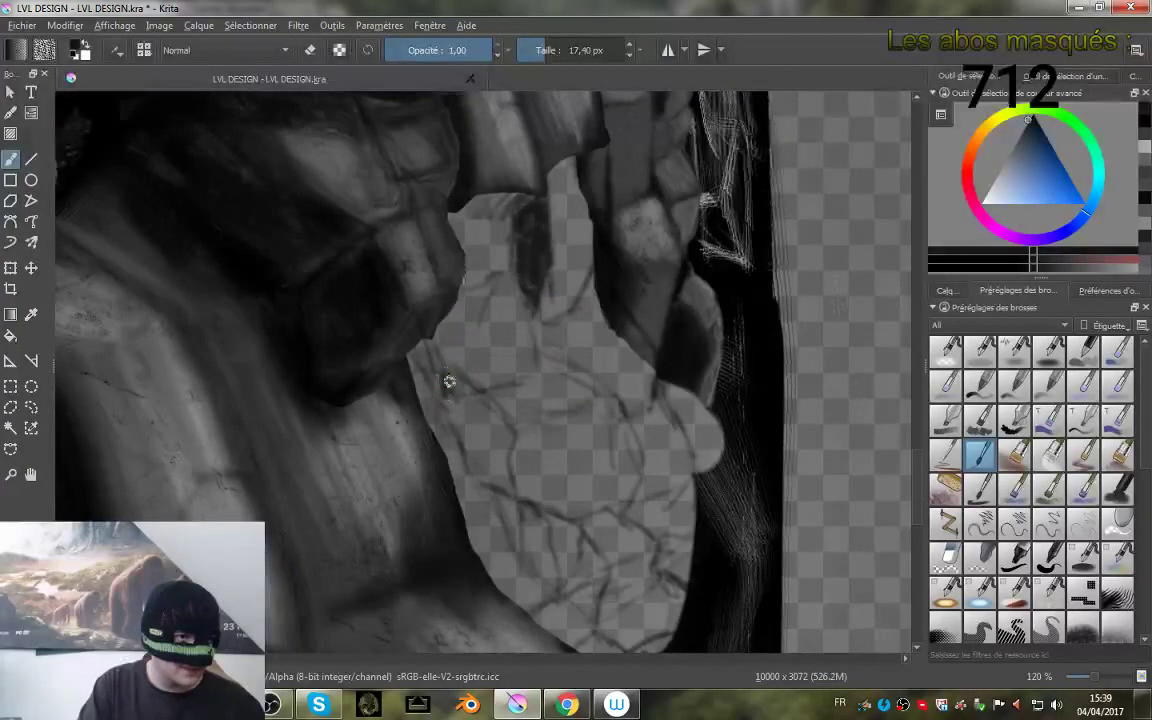
mouse_move(449, 381)
mouse_down()
mouse_move(469, 427)
mouse_move(484, 401)
mouse_move(472, 457)
mouse_move(494, 430)
mouse_up()
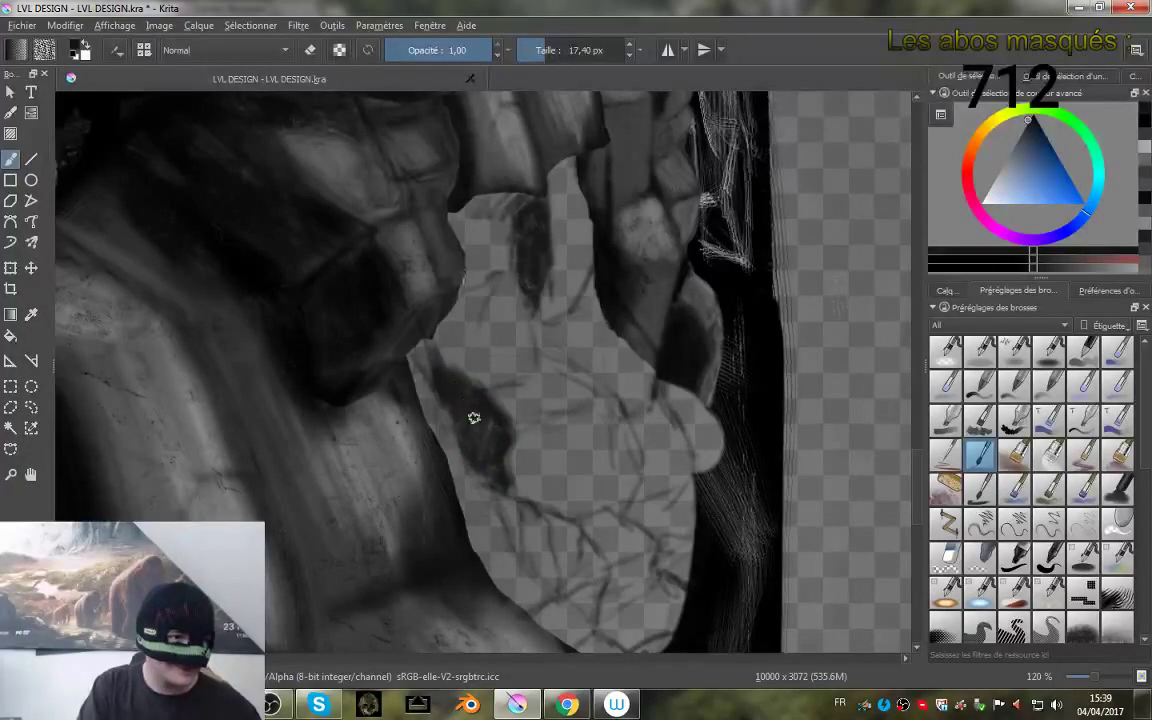
scroll(536, 443, down, 2)
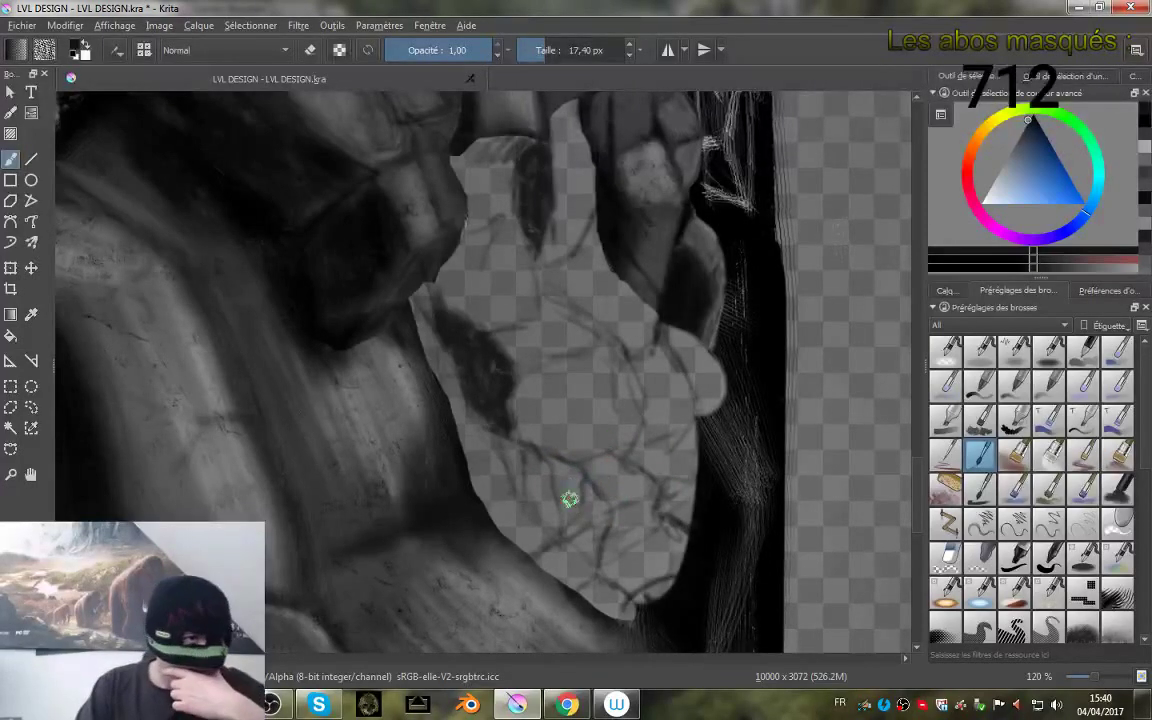
- Erase the sketch lines in the lower left of the unfilled rock gap with a 50 px eraser brush and save the drawing
right_click(589, 493)
click(556, 592)
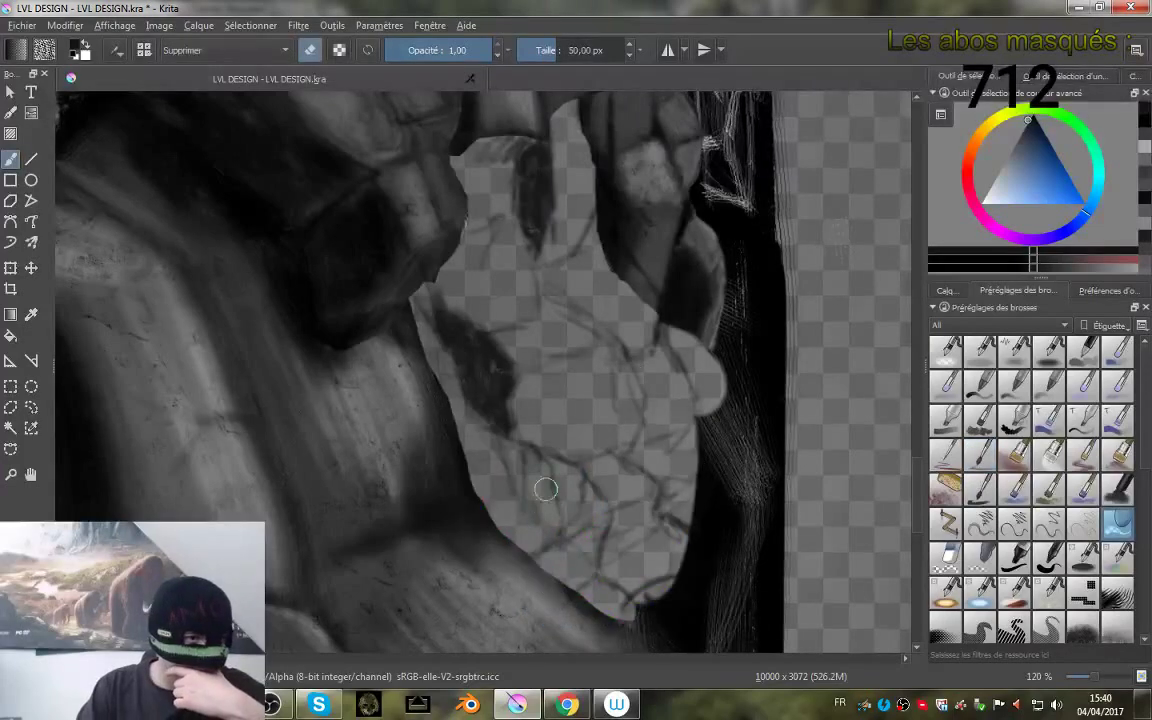
mouse_move(545, 488)
mouse_down()
mouse_move(550, 480)
mouse_move(514, 477)
mouse_up()
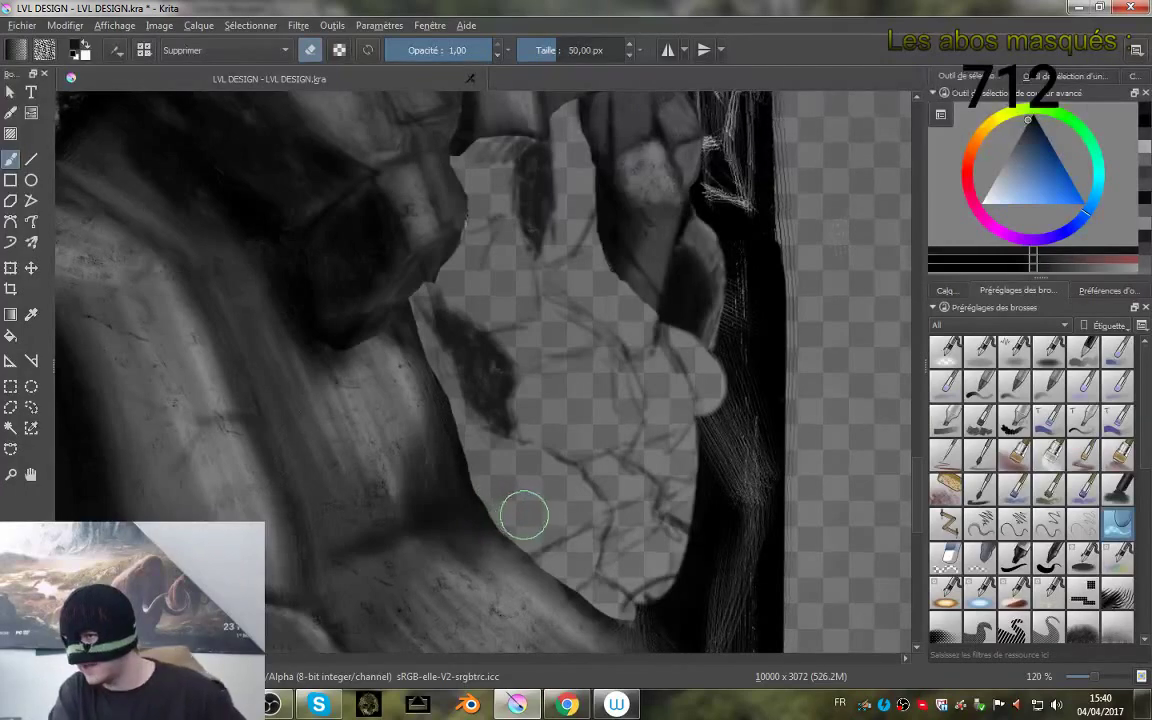
key(ctrl+s)
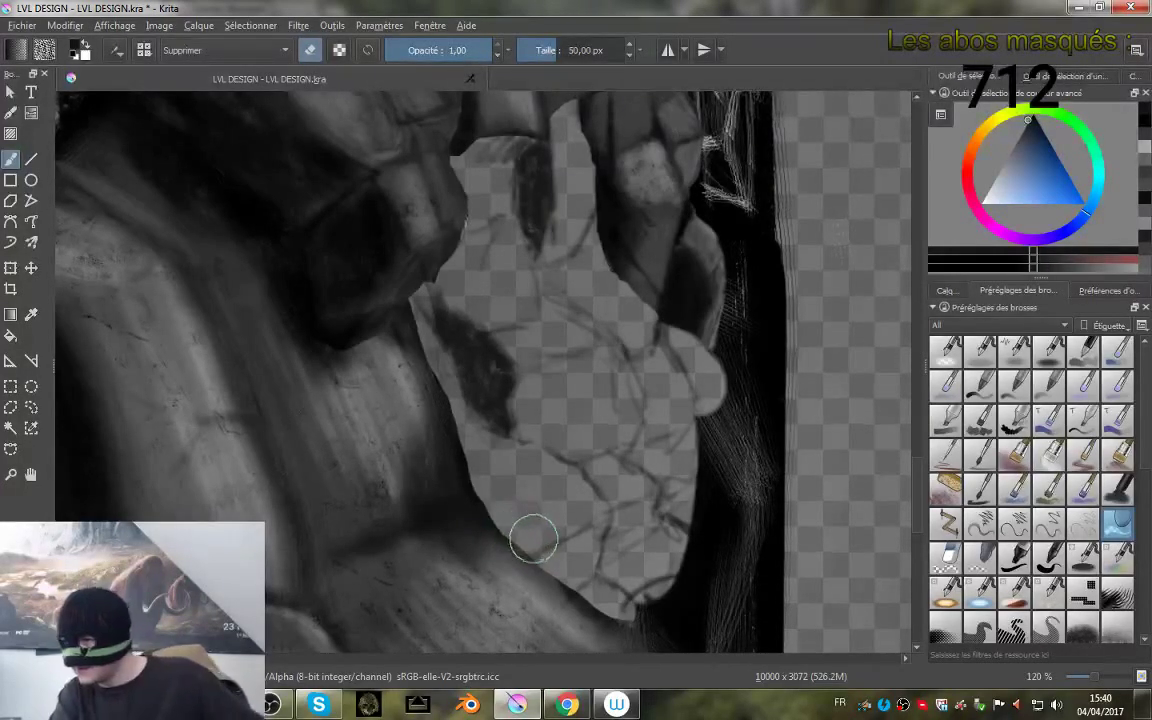
key(ctrl+s)
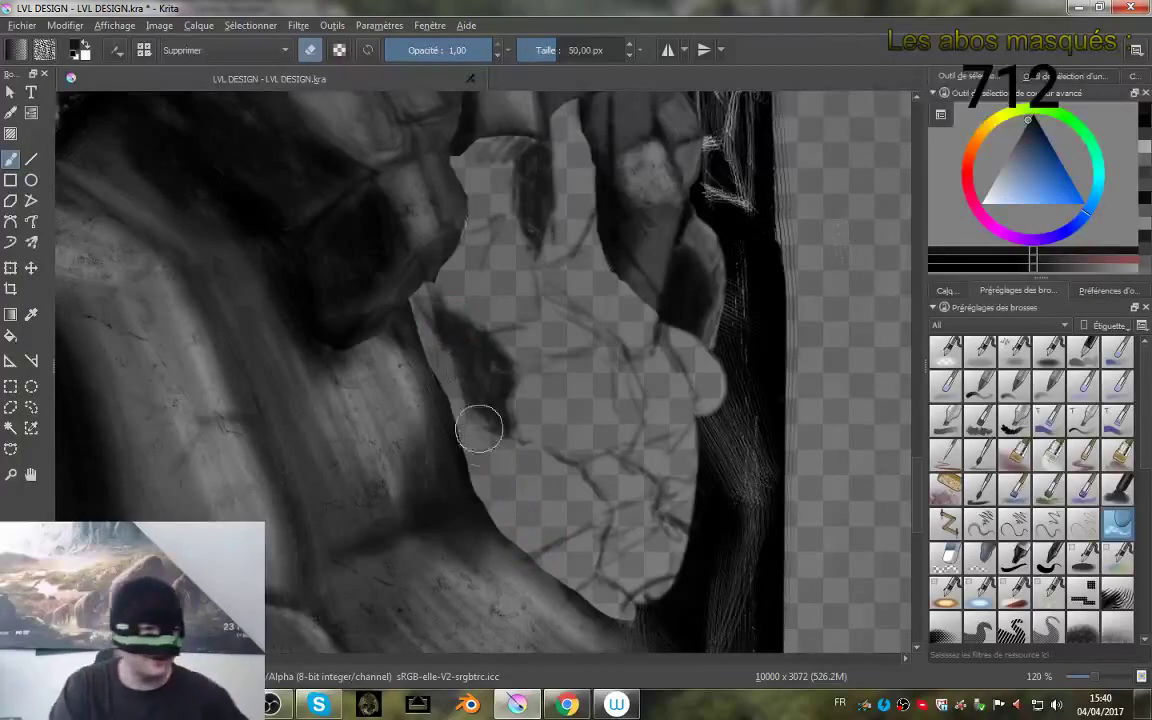
key(ctrl+s)
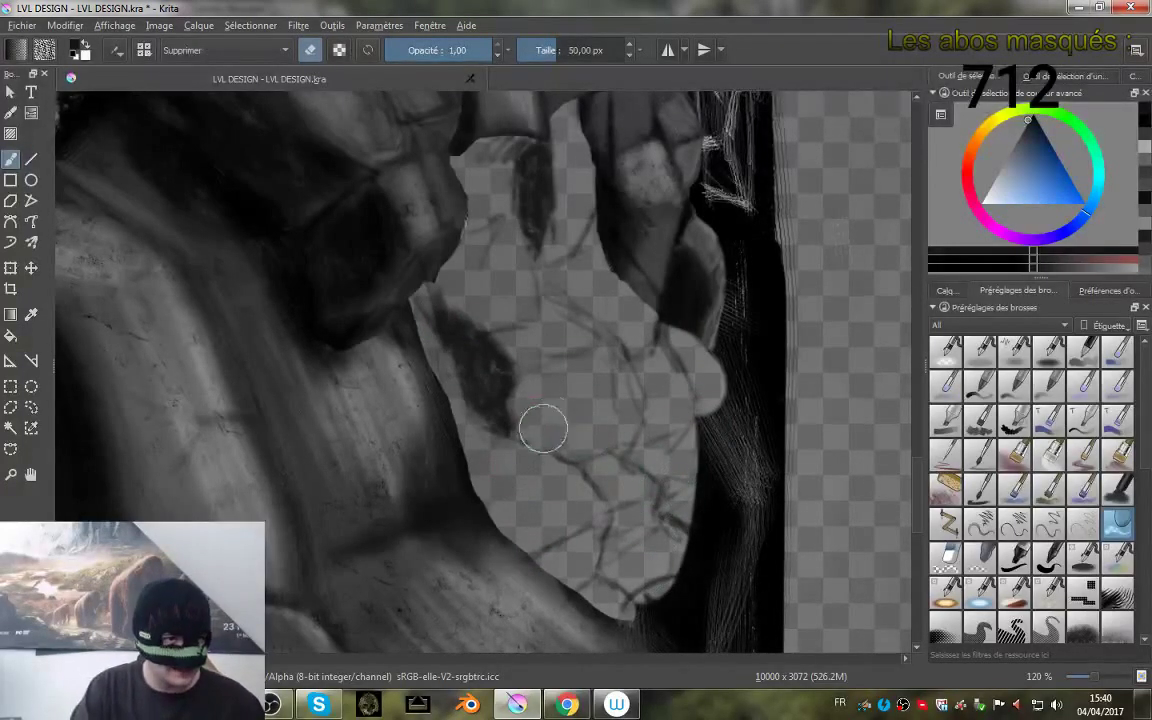
- Sample a mid grey from the painted rock above the gap and fill the lower-left stones with the textured bristle brush
drag(611, 228, 608, 389)
ctrl+click(498, 220)
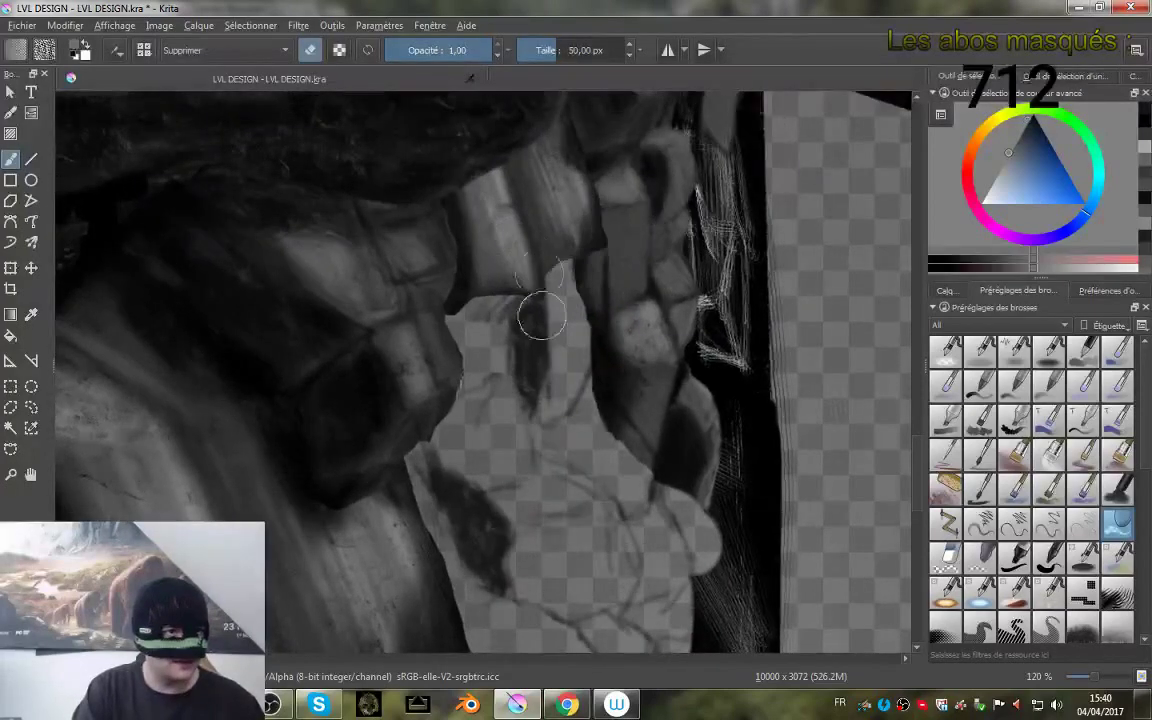
drag(580, 483, 638, 319)
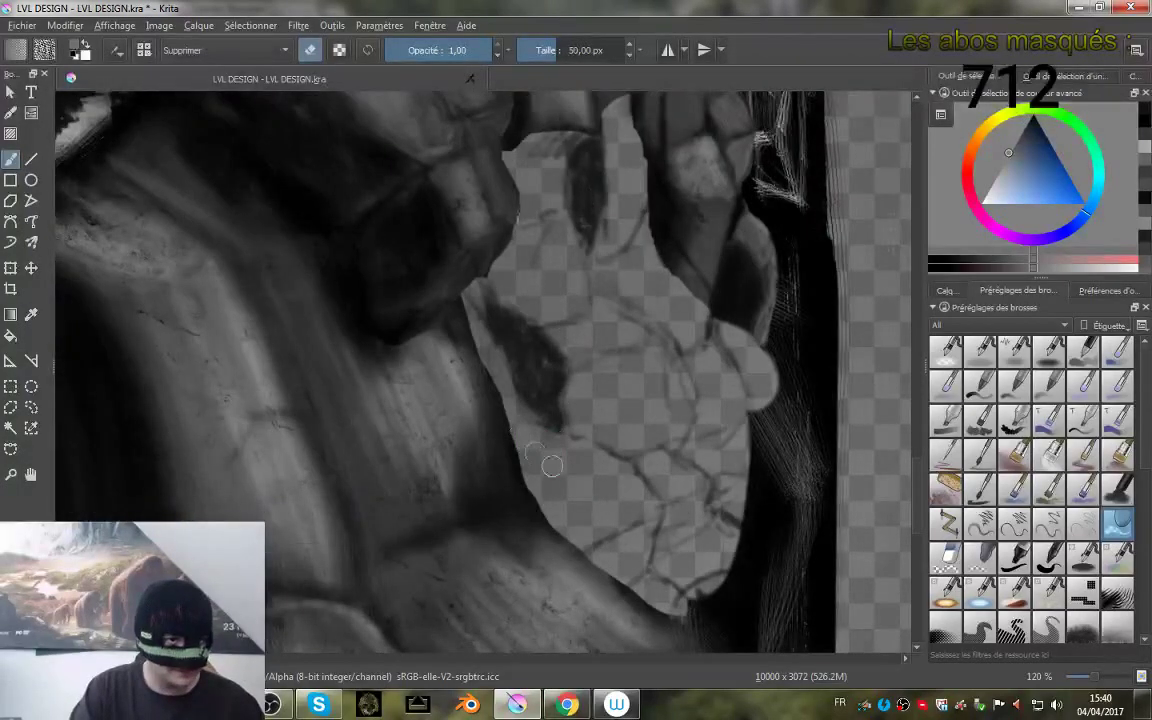
right_click(703, 438)
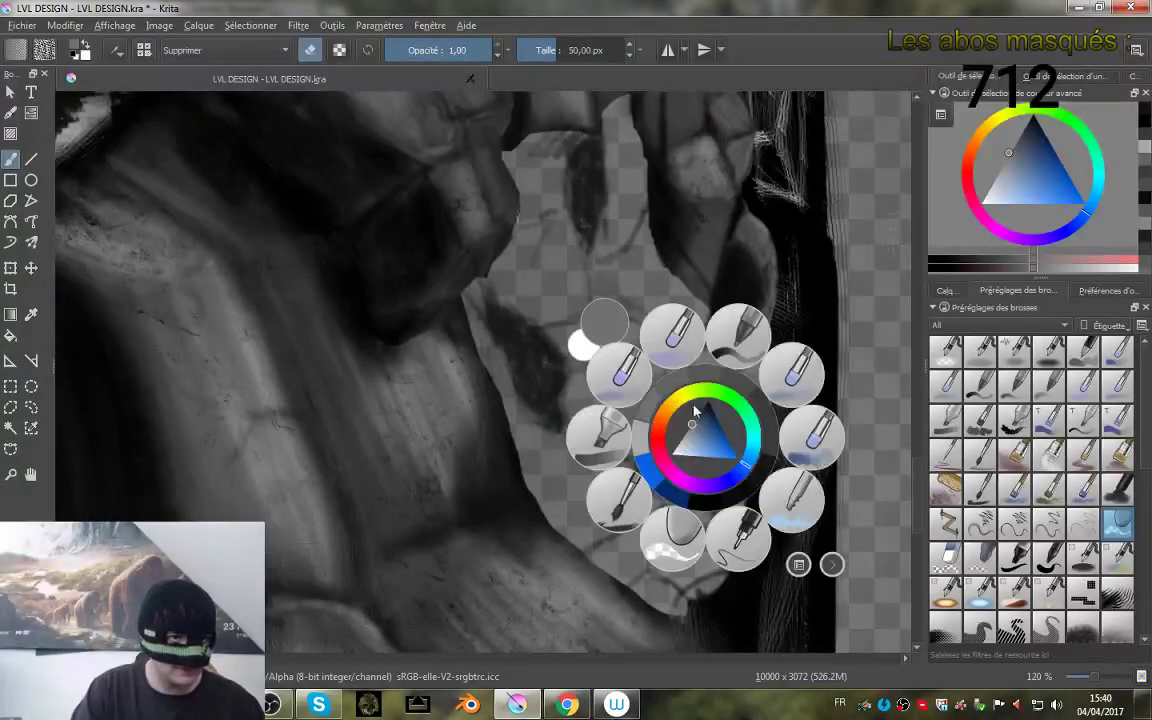
click(983, 460)
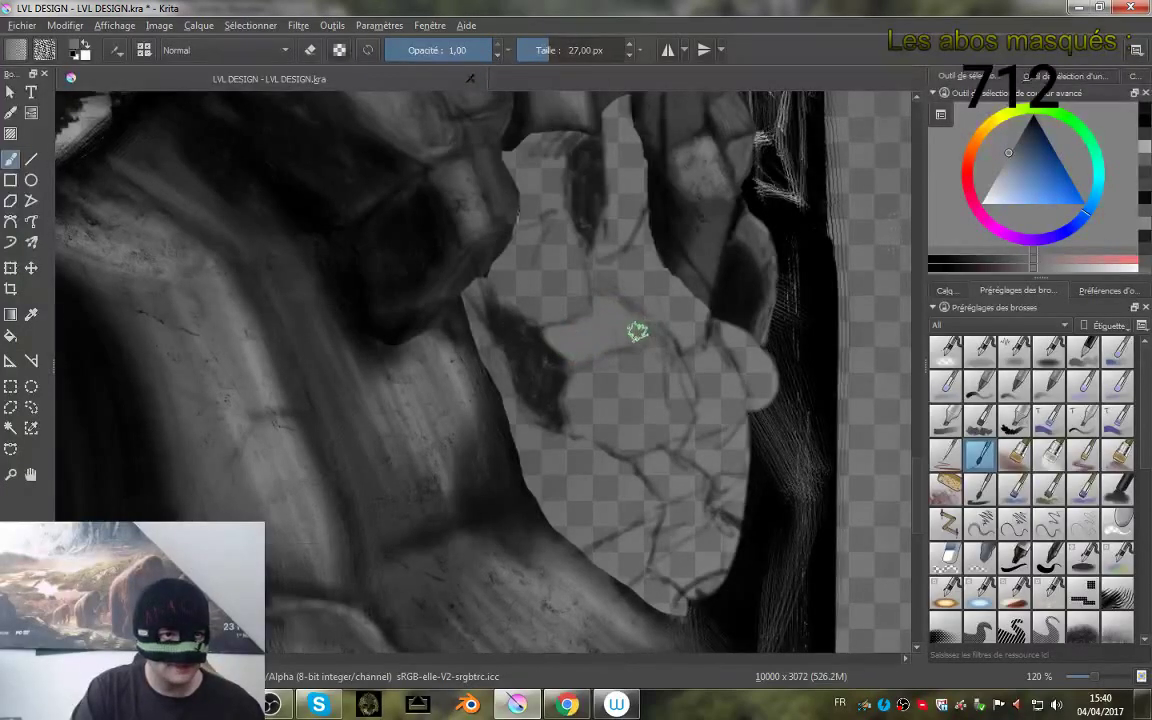
mouse_move(516, 429)
mouse_down()
mouse_move(552, 435)
mouse_move(647, 494)
mouse_move(597, 516)
mouse_move(631, 500)
mouse_up()
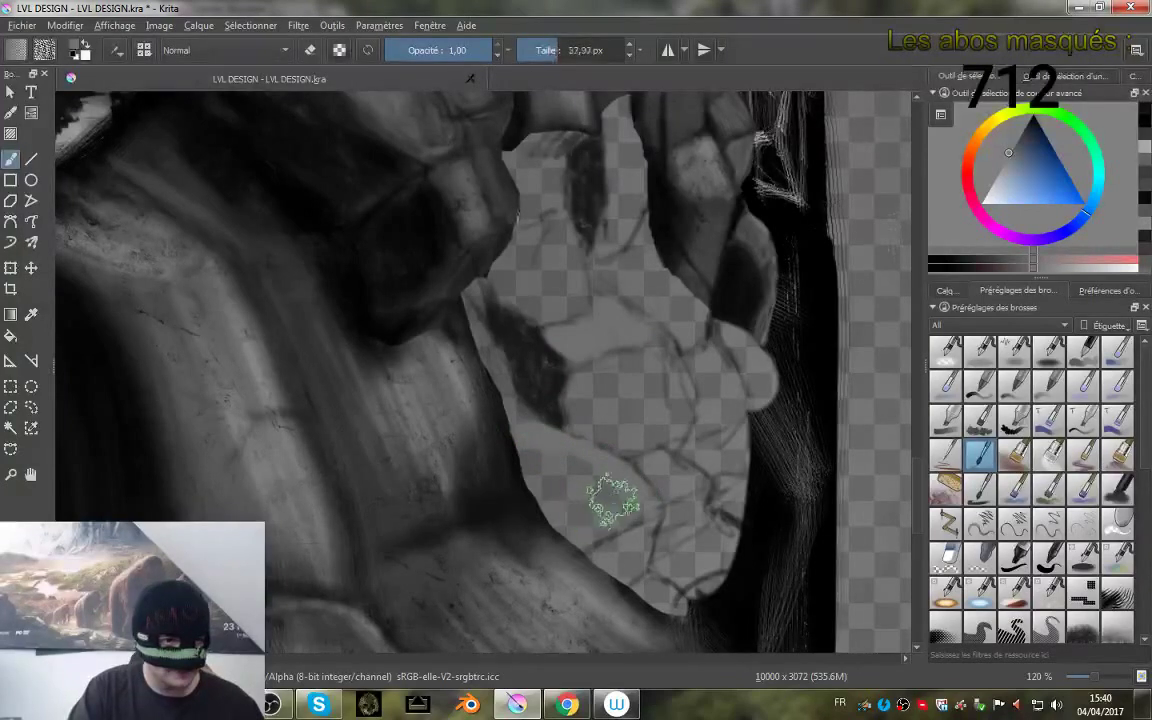
mouse_move(549, 448)
mouse_down()
mouse_move(549, 487)
mouse_move(566, 474)
mouse_move(572, 490)
mouse_move(620, 501)
mouse_move(587, 494)
mouse_move(667, 467)
mouse_move(670, 477)
mouse_move(653, 461)
mouse_move(686, 481)
mouse_move(662, 481)
mouse_move(708, 496)
mouse_up()
- Fill the stones along the right side of the gap with the same grey at a brush size of 40.51 px
mouse_move(712, 334)
mouse_down()
mouse_move(729, 399)
mouse_move(712, 396)
mouse_move(709, 378)
mouse_up()
mouse_move(664, 238)
mouse_down()
mouse_move(684, 318)
mouse_move(664, 334)
mouse_up()
drag(715, 412, 728, 262)
mouse_move(725, 509)
mouse_down()
mouse_move(712, 491)
mouse_move(751, 473)
mouse_move(725, 489)
mouse_move(745, 496)
mouse_up()
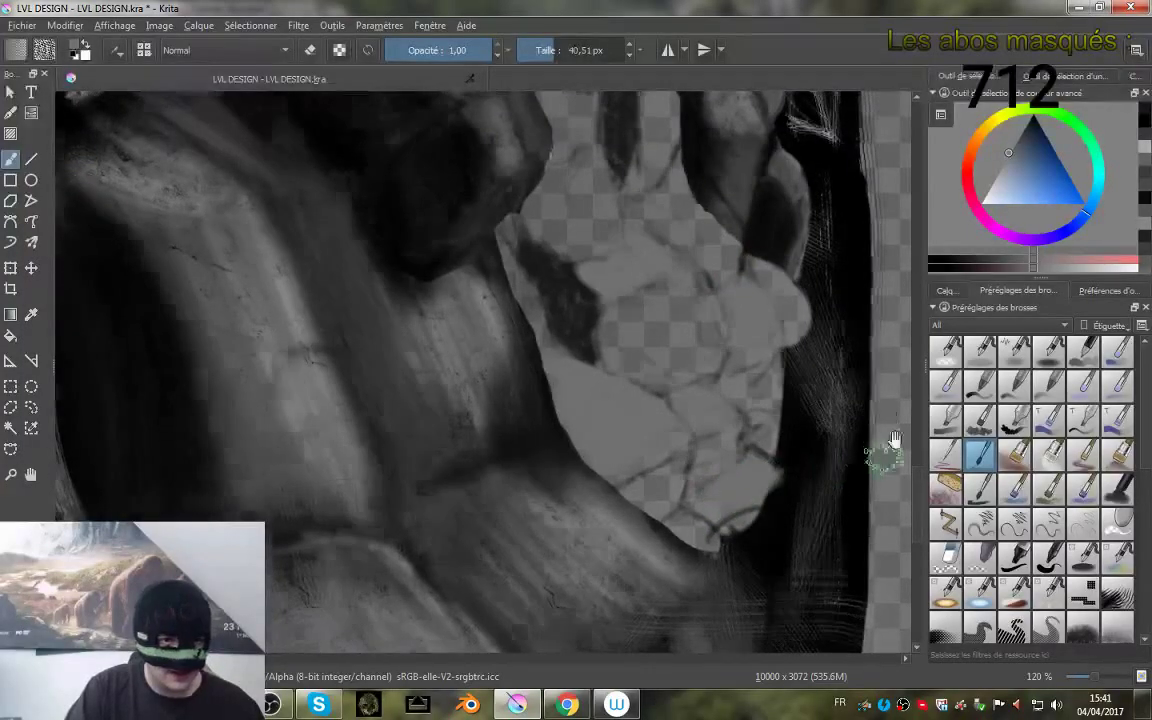
- Paint a grey strip along the root's edge below the stones and undo the last brush stroke
drag(887, 450, 846, 312)
mouse_move(610, 363)
mouse_down()
mouse_move(652, 400)
mouse_move(642, 387)
mouse_move(677, 395)
mouse_move(688, 432)
mouse_move(635, 412)
mouse_move(643, 353)
mouse_move(672, 402)
mouse_move(645, 393)
mouse_move(636, 370)
mouse_move(711, 473)
mouse_move(678, 418)
mouse_move(711, 483)
mouse_up()
drag(646, 386, 698, 436)
key(ctrl+z)
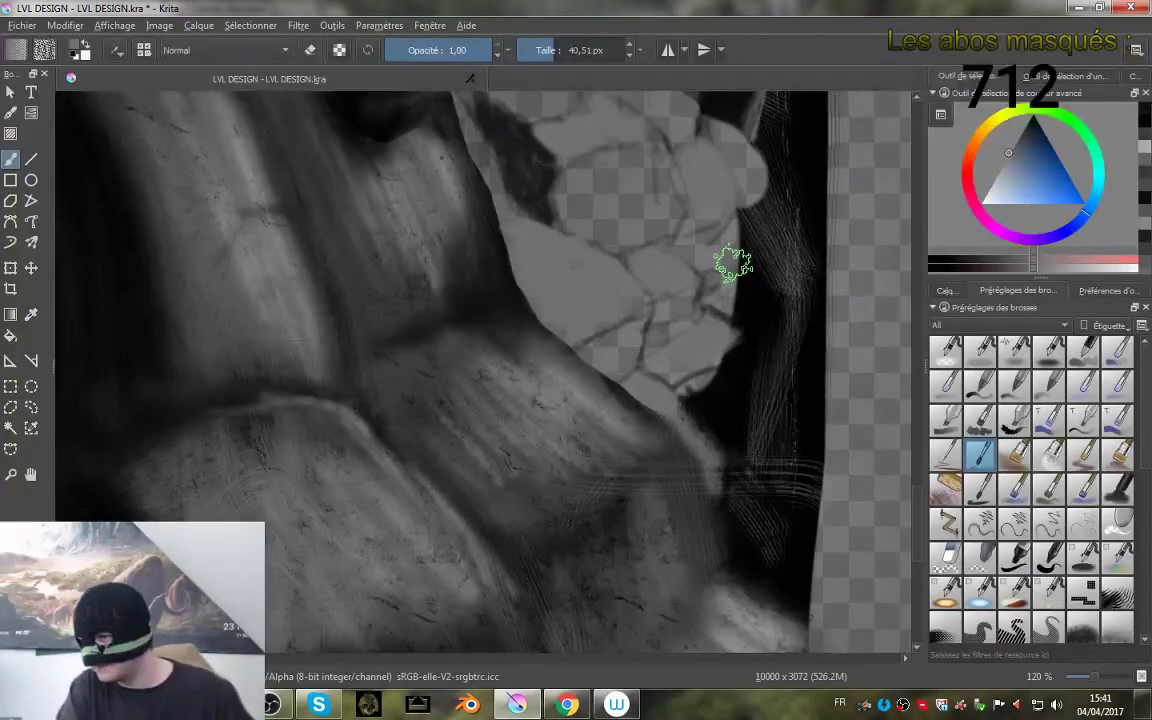
- Fill the upper-left stones and the central stones of the gap with the mid grey, keeping the dark cracks between them
mouse_move(755, 258)
mouse_down()
mouse_move(743, 329)
mouse_move(626, 373)
mouse_move(645, 314)
mouse_move(622, 334)
mouse_up()
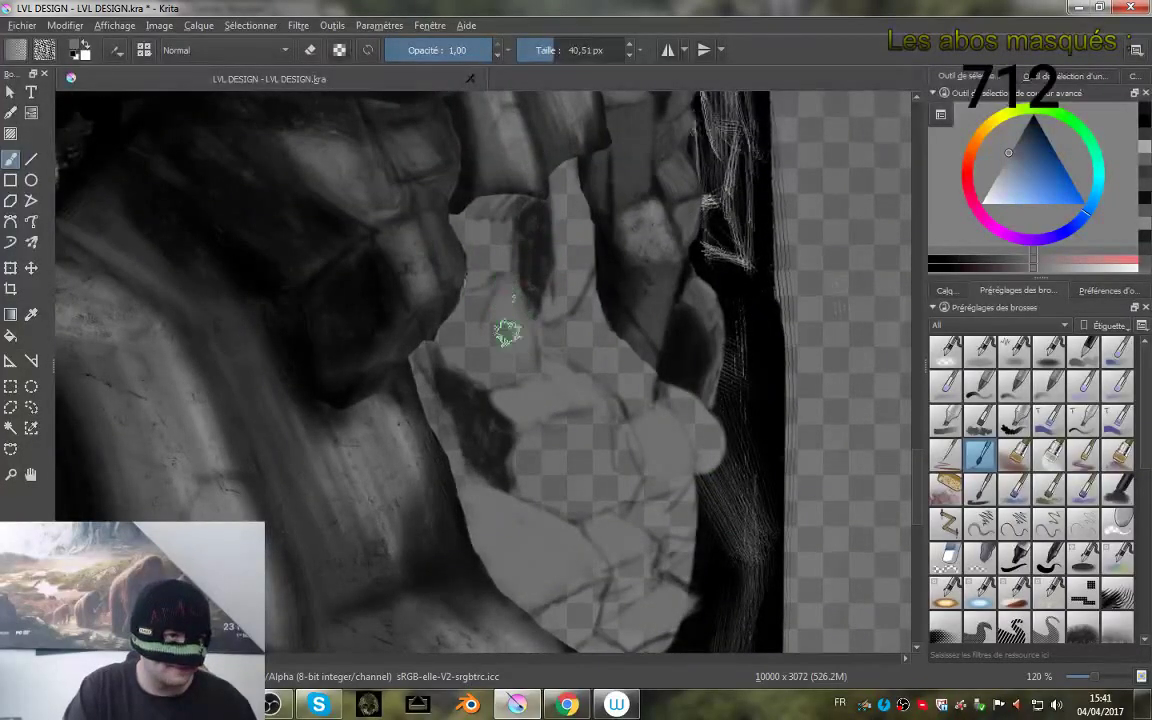
mouse_move(507, 333)
mouse_down()
mouse_move(497, 373)
mouse_move(457, 351)
mouse_move(460, 306)
mouse_move(497, 233)
mouse_move(501, 267)
mouse_move(473, 263)
mouse_move(462, 228)
mouse_move(497, 240)
mouse_move(485, 245)
mouse_move(529, 226)
mouse_move(562, 155)
mouse_move(554, 130)
mouse_move(481, 188)
mouse_move(494, 185)
mouse_move(504, 206)
mouse_move(461, 243)
mouse_move(507, 190)
mouse_move(493, 215)
mouse_move(479, 212)
mouse_move(538, 207)
mouse_move(507, 219)
mouse_up()
mouse_move(618, 254)
mouse_down()
mouse_move(641, 357)
mouse_move(596, 272)
mouse_up()
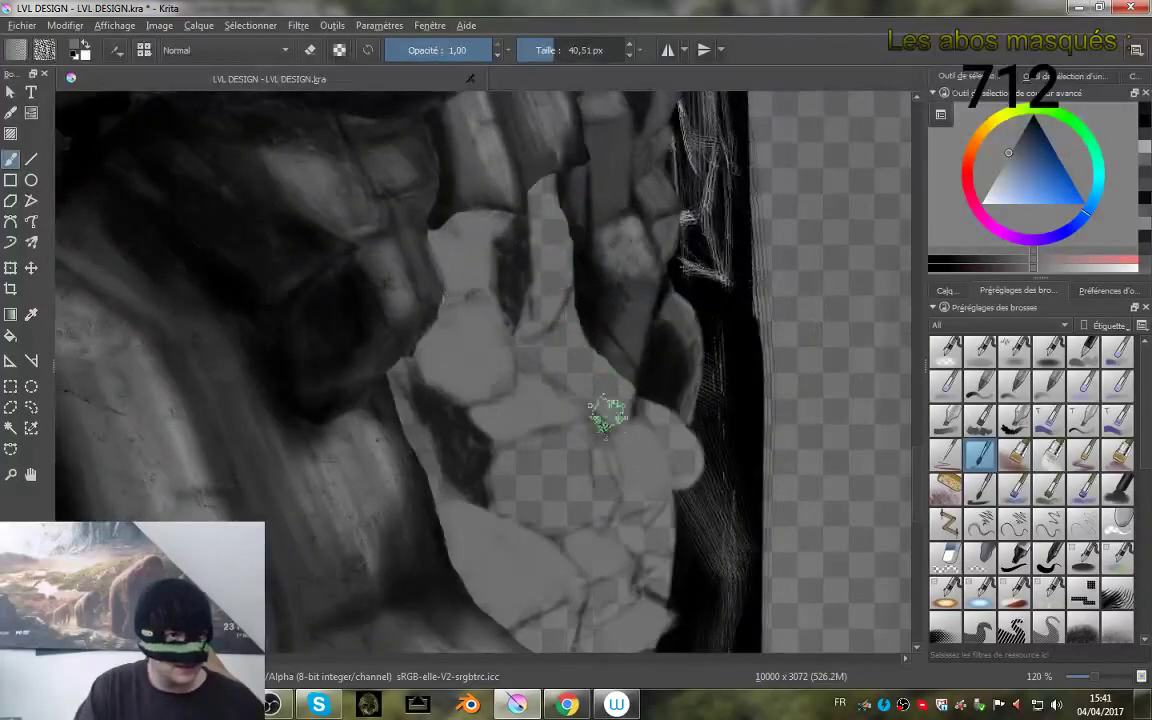
drag(607, 416, 597, 390)
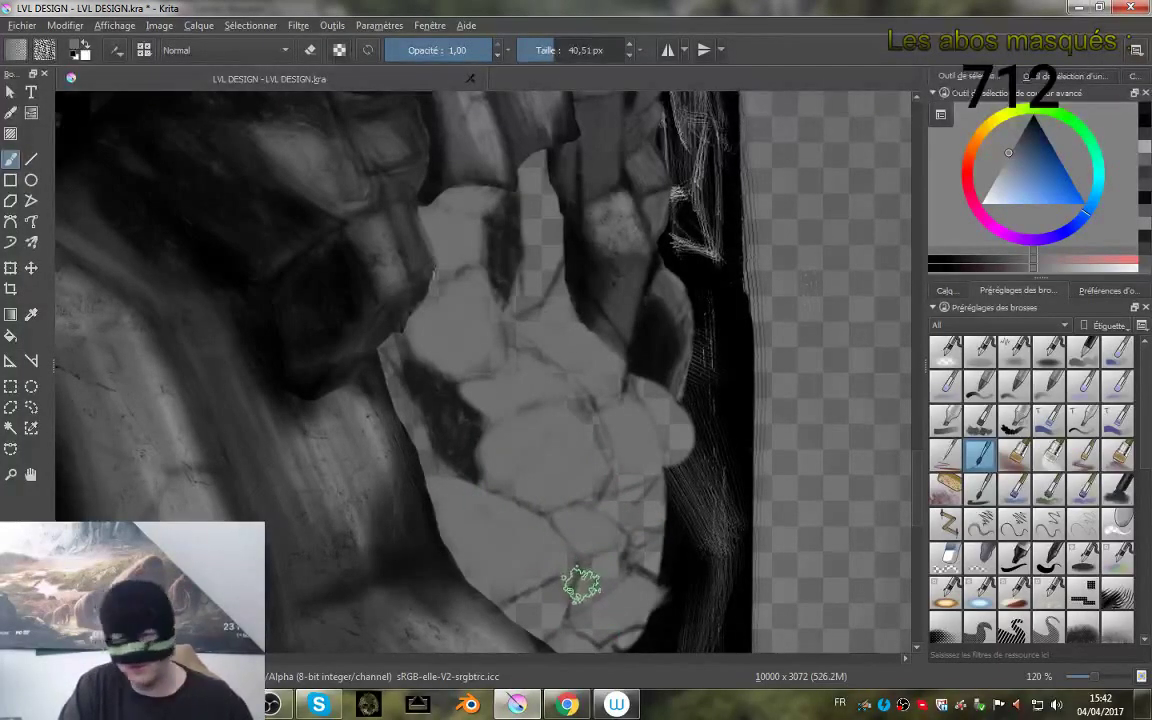
- Fill the remaining small stones in the lower part of the gap with mid grey and save the drawing
drag(571, 589, 552, 600)
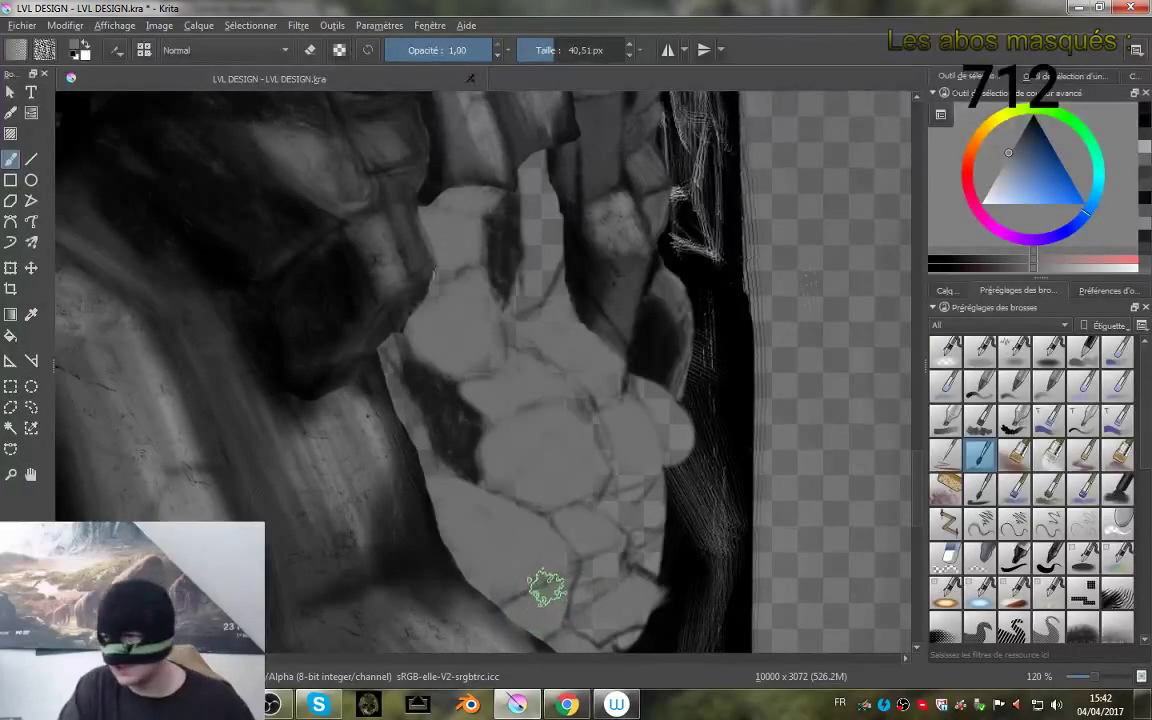
drag(589, 575, 587, 592)
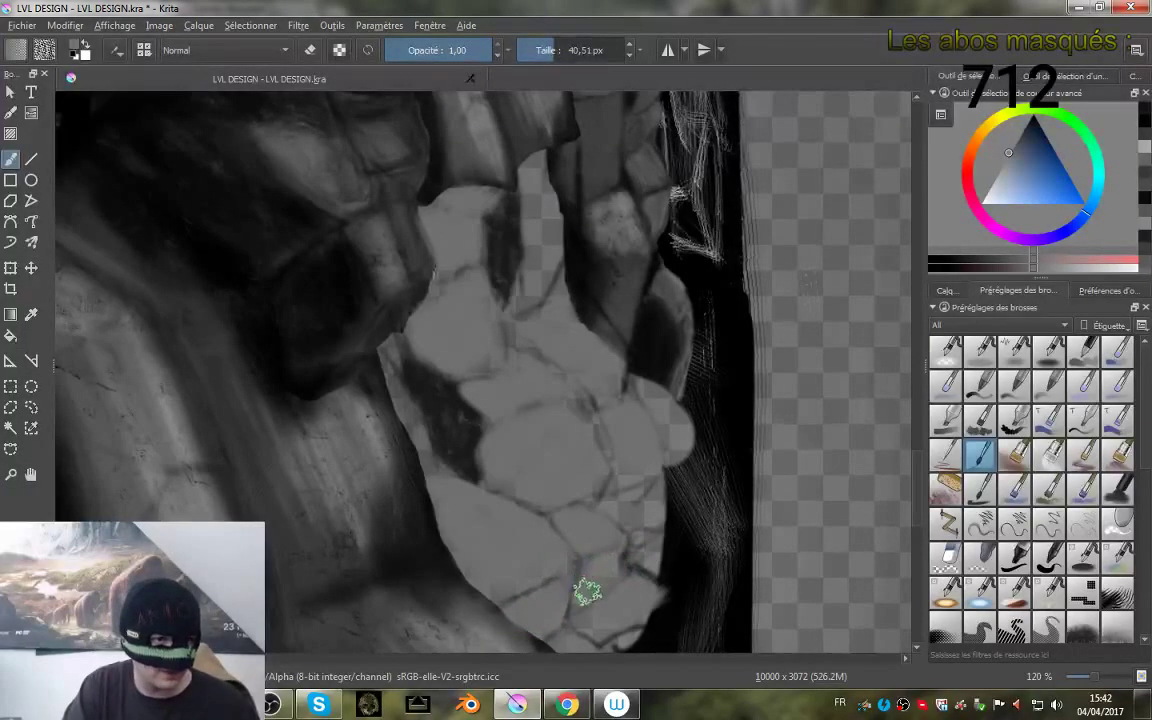
mouse_move(640, 488)
mouse_down()
mouse_move(623, 514)
mouse_move(633, 515)
mouse_move(621, 502)
mouse_move(660, 508)
mouse_move(661, 490)
mouse_move(631, 478)
mouse_up()
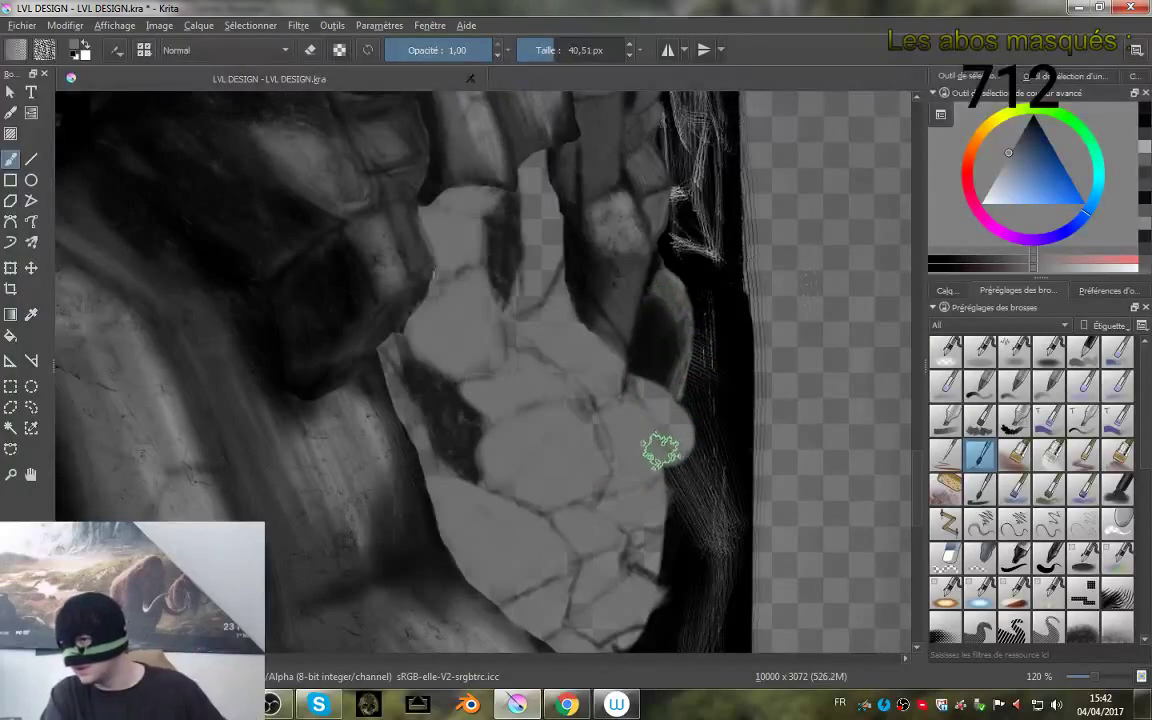
key(ctrl+s)
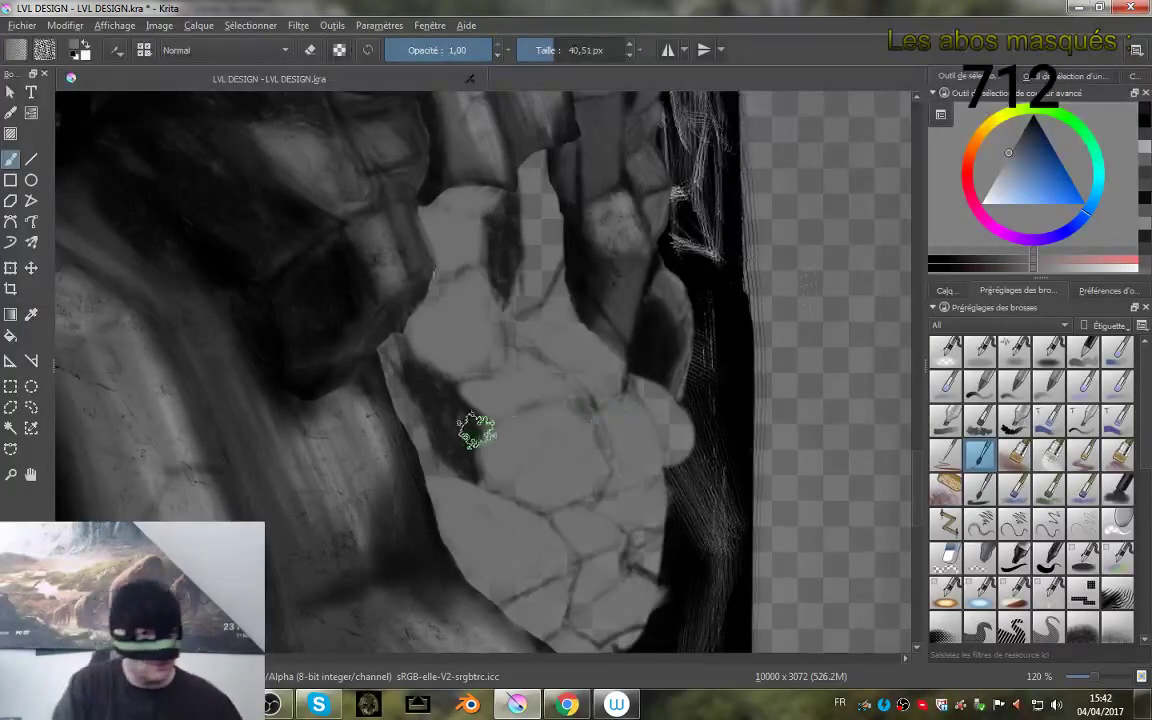
- Paint the narrow strip along the gap's left edge and the tall upright stone at its top in mid grey
mouse_move(384, 352)
mouse_down()
mouse_move(427, 466)
mouse_move(387, 351)
mouse_move(404, 404)
mouse_up()
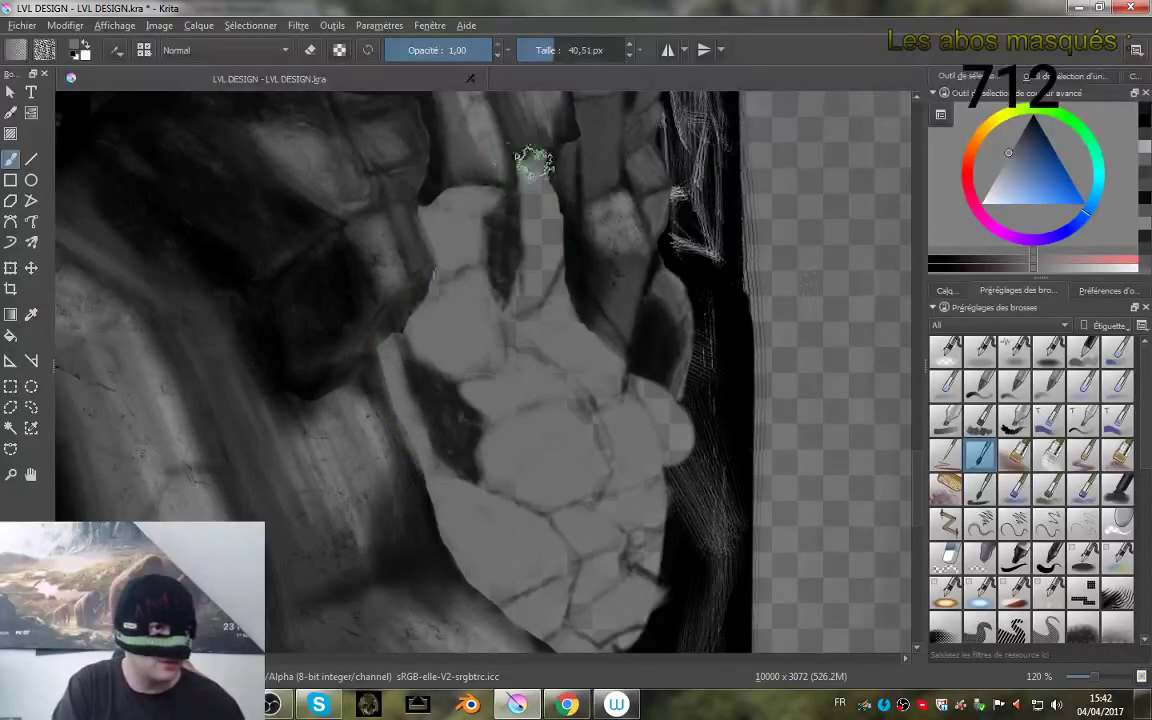
mouse_move(532, 164)
mouse_down()
mouse_move(544, 208)
mouse_move(534, 178)
mouse_move(529, 263)
mouse_move(540, 173)
mouse_move(556, 248)
mouse_up()
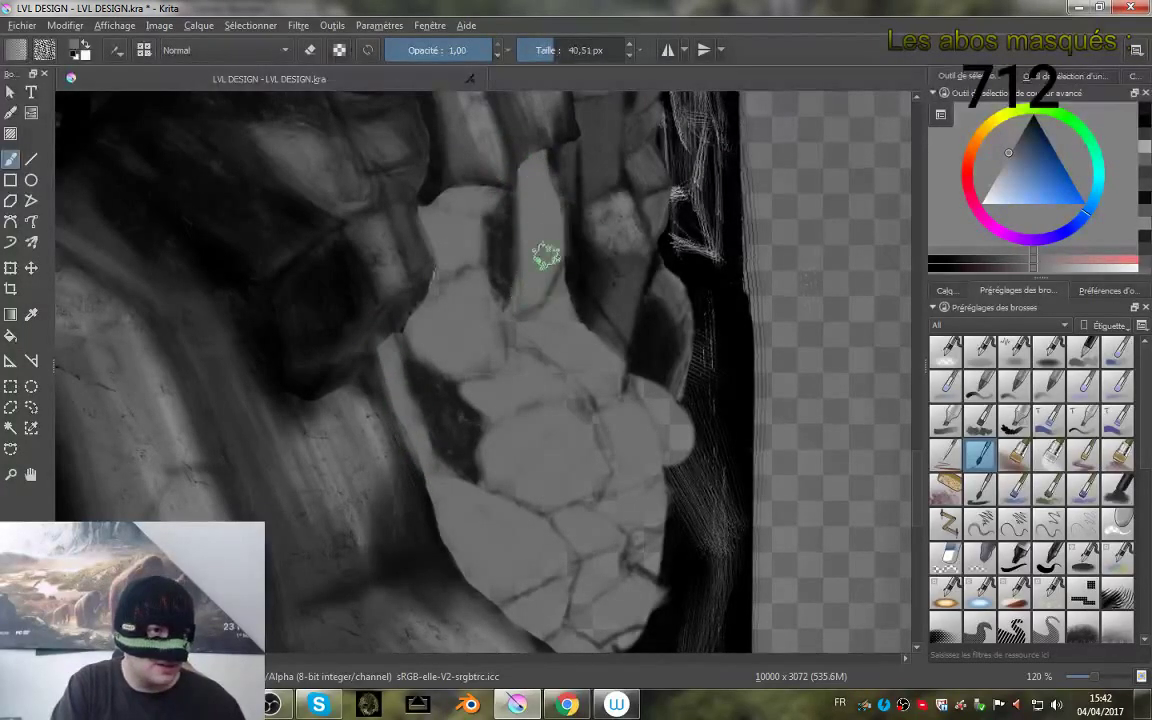
- Extend the grey strip below the stones into a wider patch over the dark area beside the root
drag(728, 446, 658, 311)
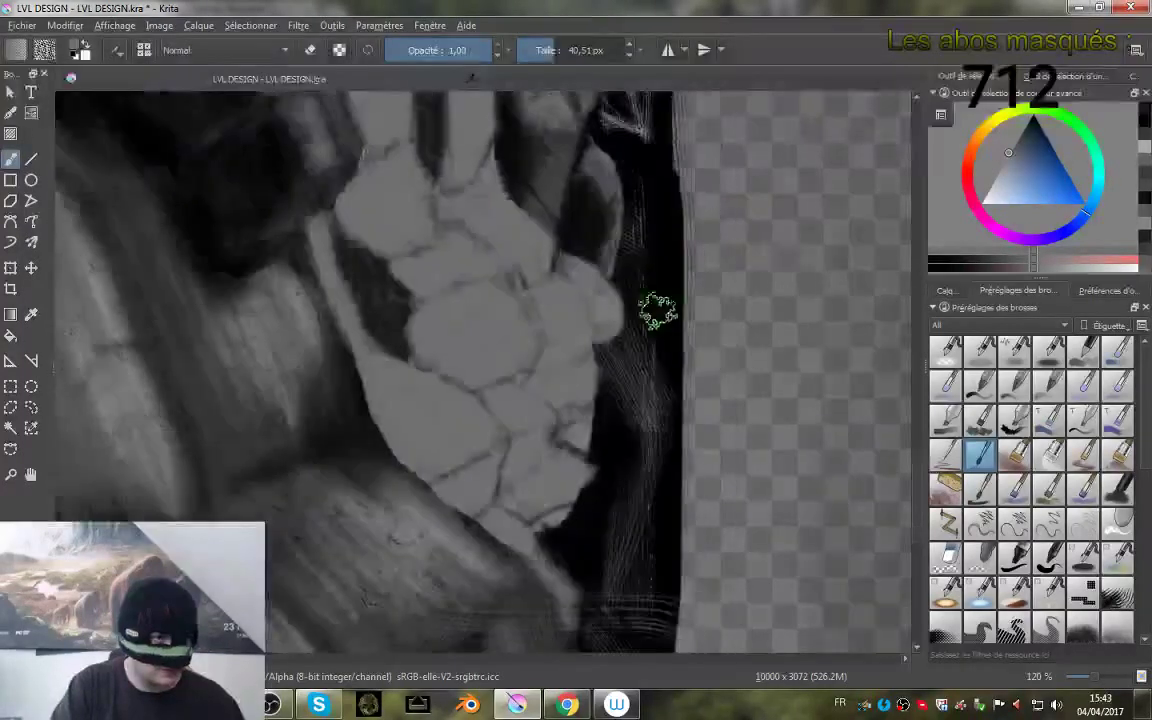
drag(633, 388, 626, 352)
drag(621, 432, 598, 300)
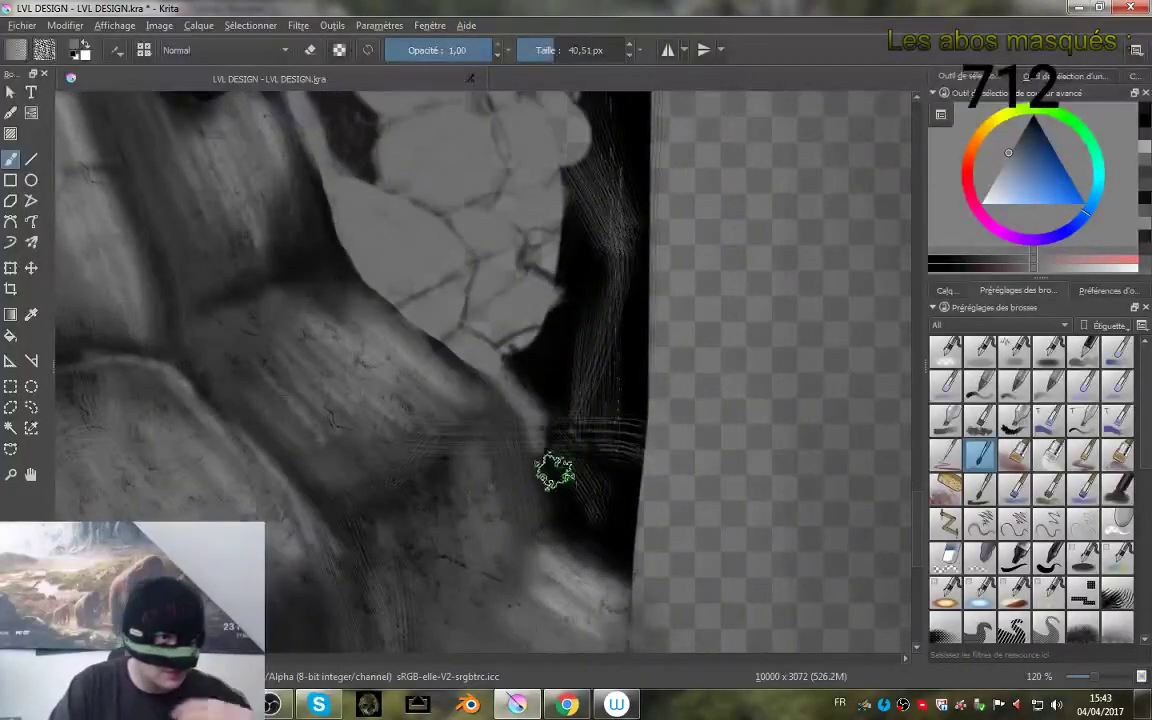
mouse_move(548, 470)
mouse_down()
mouse_move(570, 442)
mouse_move(572, 458)
mouse_move(553, 488)
mouse_up()
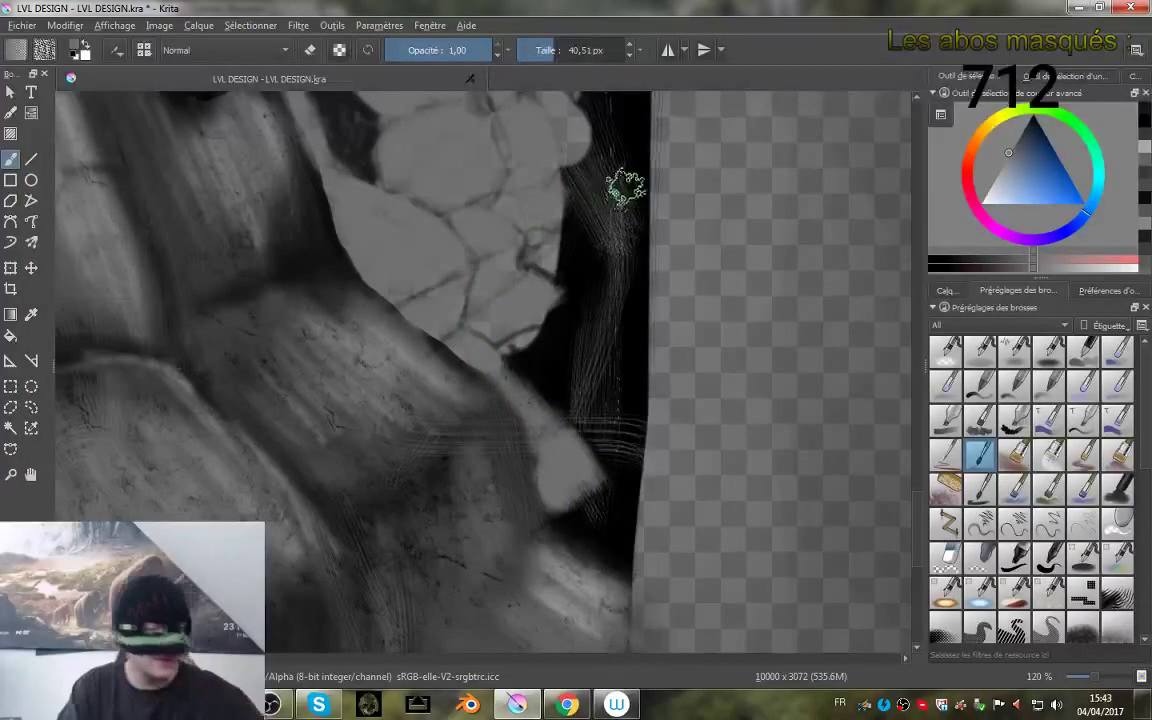
- Lighten the two dark patches between the stones with strokes of mid grey
mouse_move(575, 132)
mouse_down()
mouse_move(592, 372)
mouse_move(635, 395)
mouse_up()
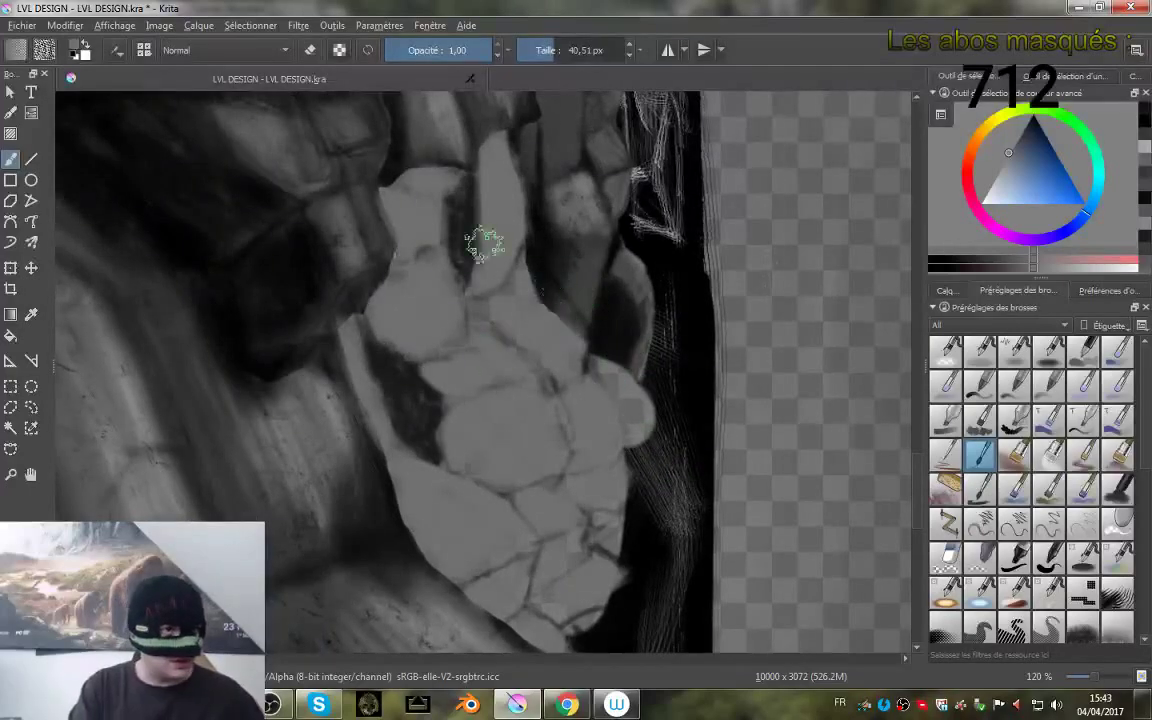
mouse_move(456, 184)
mouse_down()
mouse_move(463, 178)
mouse_move(465, 204)
mouse_move(444, 216)
mouse_up()
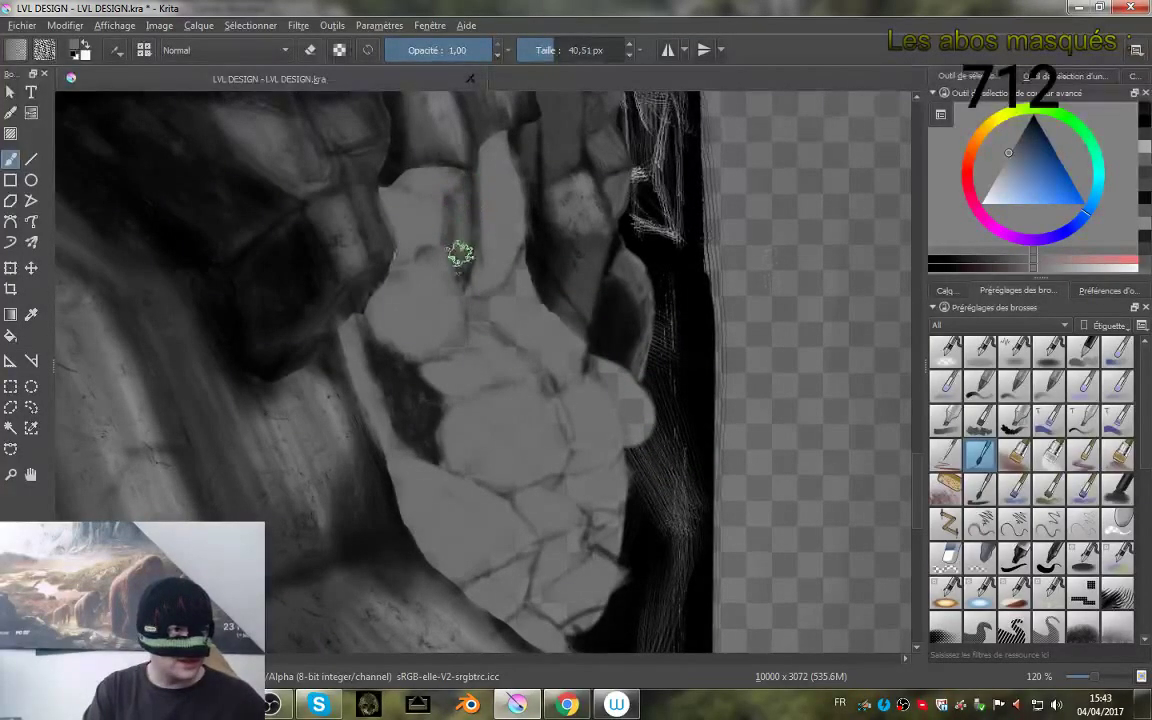
mouse_move(377, 366)
mouse_down()
mouse_move(404, 411)
mouse_move(403, 437)
mouse_up()
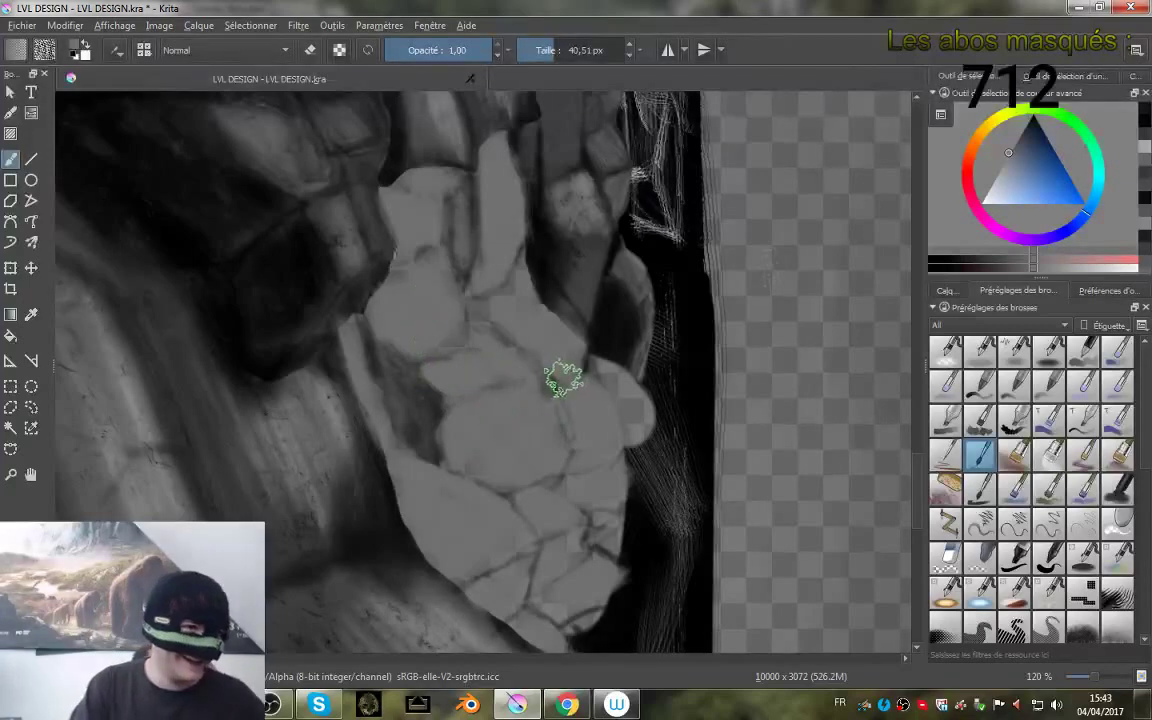
- Choose a darker neutral grey and shade the tall upright stone with vertical strokes at a brush size of 15.07 px
click(1035, 188)
click(1033, 138)
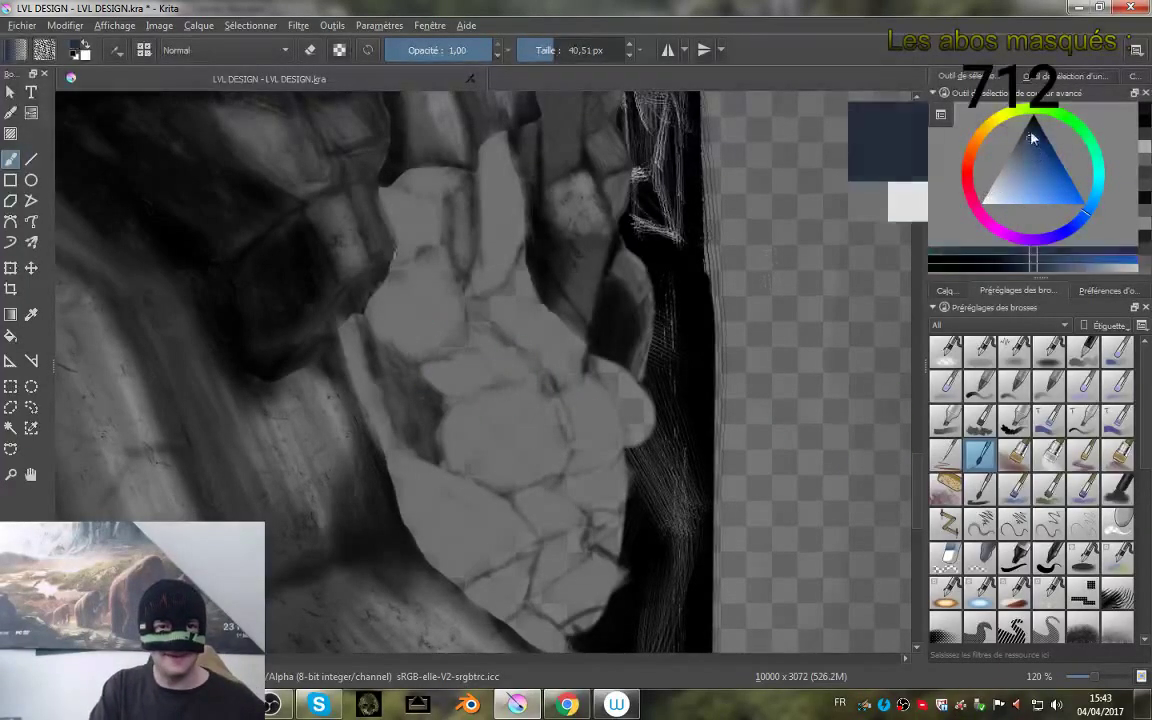
drag(1033, 138, 1017, 138)
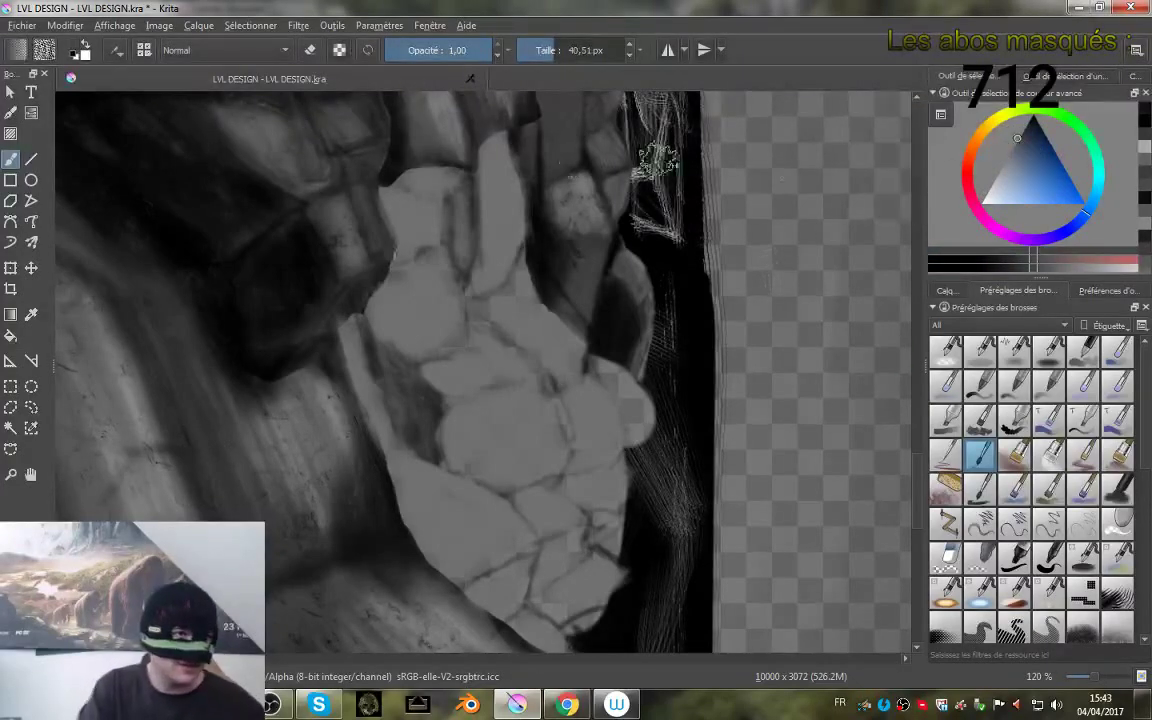
drag(530, 305, 502, 226)
mouse_move(472, 120)
mouse_down()
mouse_move(496, 253)
mouse_move(480, 249)
mouse_up()
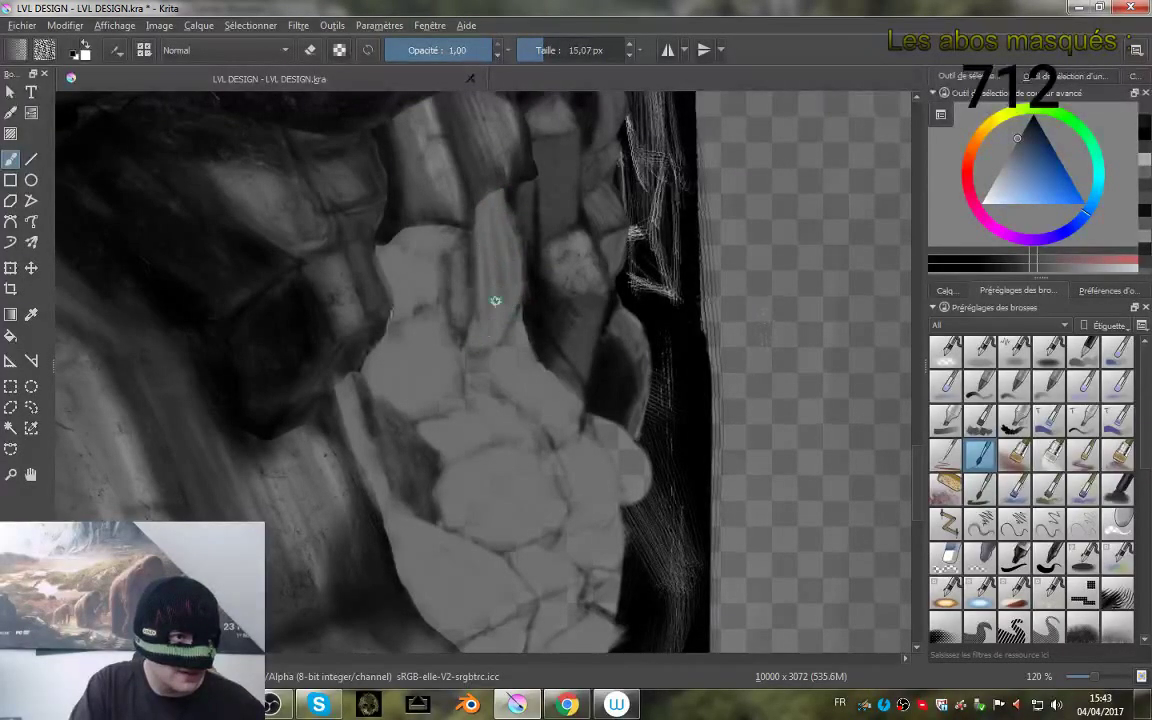
drag(508, 190, 505, 305)
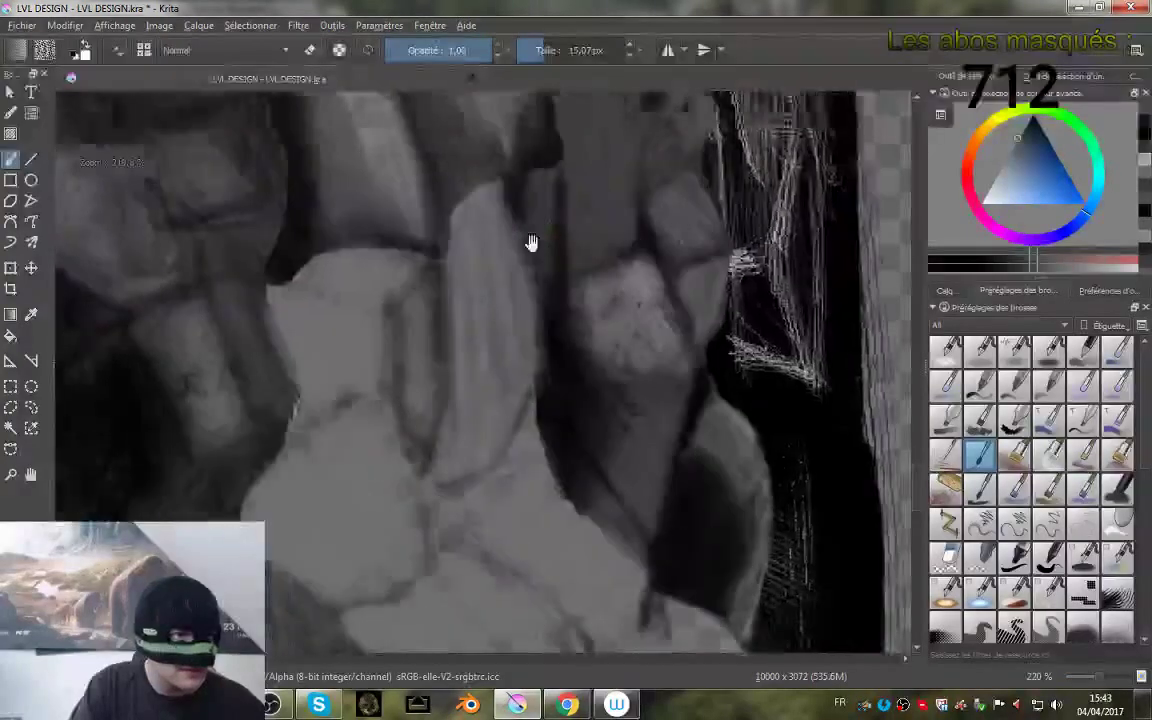
- Shade the lower part of the tall stone and the stone to its left with dark grey strokes at 23.88 px
drag(532, 244, 574, 330)
drag(507, 296, 513, 296)
drag(522, 350, 535, 313)
mouse_move(556, 428)
mouse_down()
mouse_move(560, 380)
mouse_move(563, 432)
mouse_move(531, 443)
mouse_move(514, 311)
mouse_up()
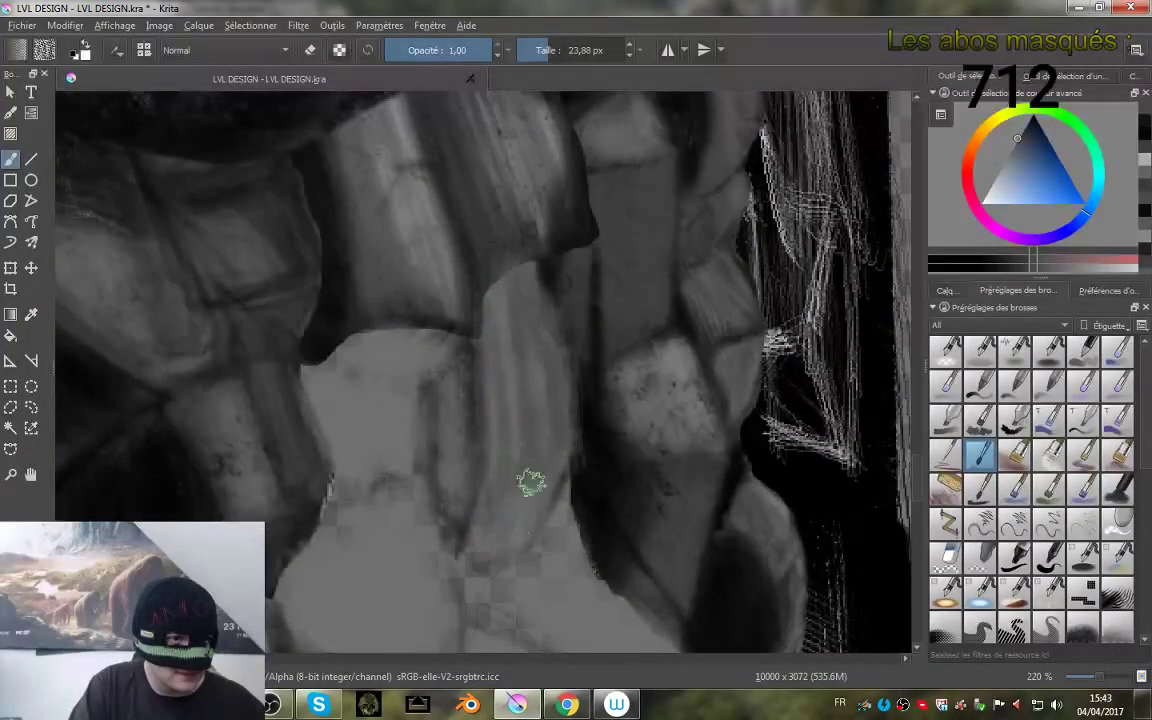
mouse_move(424, 342)
mouse_down()
mouse_move(407, 374)
mouse_move(451, 342)
mouse_move(402, 368)
mouse_move(416, 335)
mouse_move(351, 356)
mouse_move(364, 335)
mouse_move(362, 362)
mouse_move(411, 362)
mouse_move(333, 385)
mouse_move(369, 392)
mouse_move(336, 382)
mouse_up()
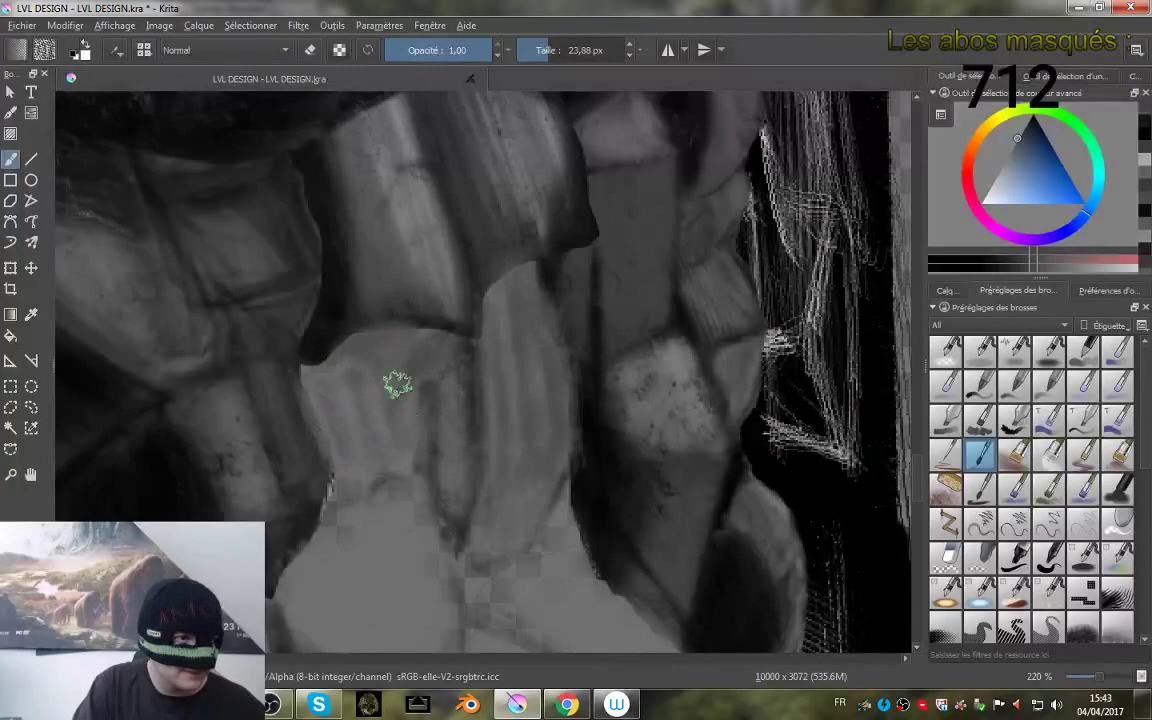
mouse_move(526, 404)
mouse_down()
mouse_move(524, 190)
mouse_move(524, 306)
mouse_move(469, 315)
mouse_up()
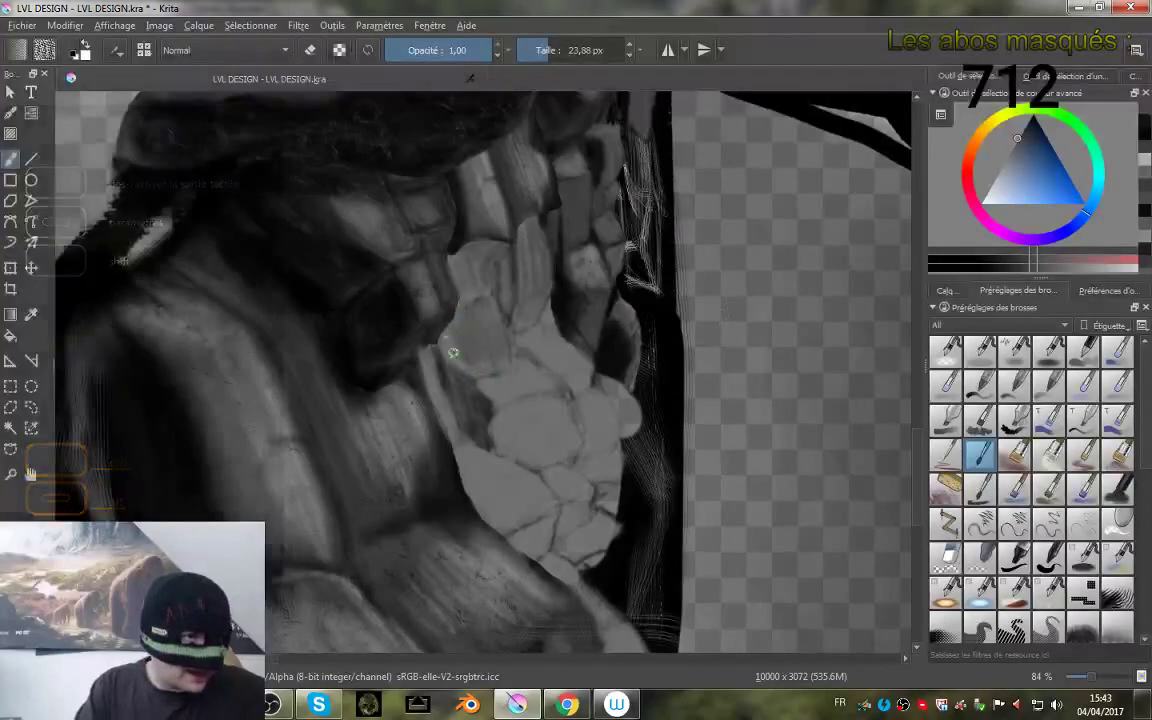
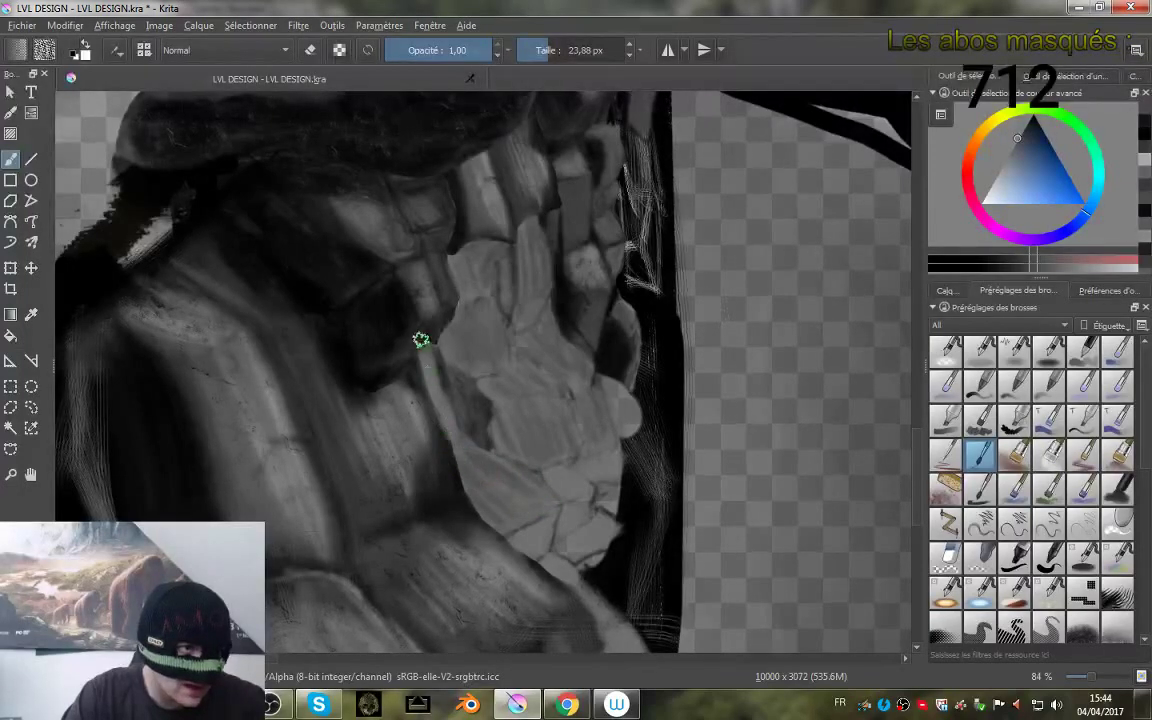
- Shade the narrow stone along the root's edge and sample a mid grey from the lower stones
drag(438, 390, 464, 414)
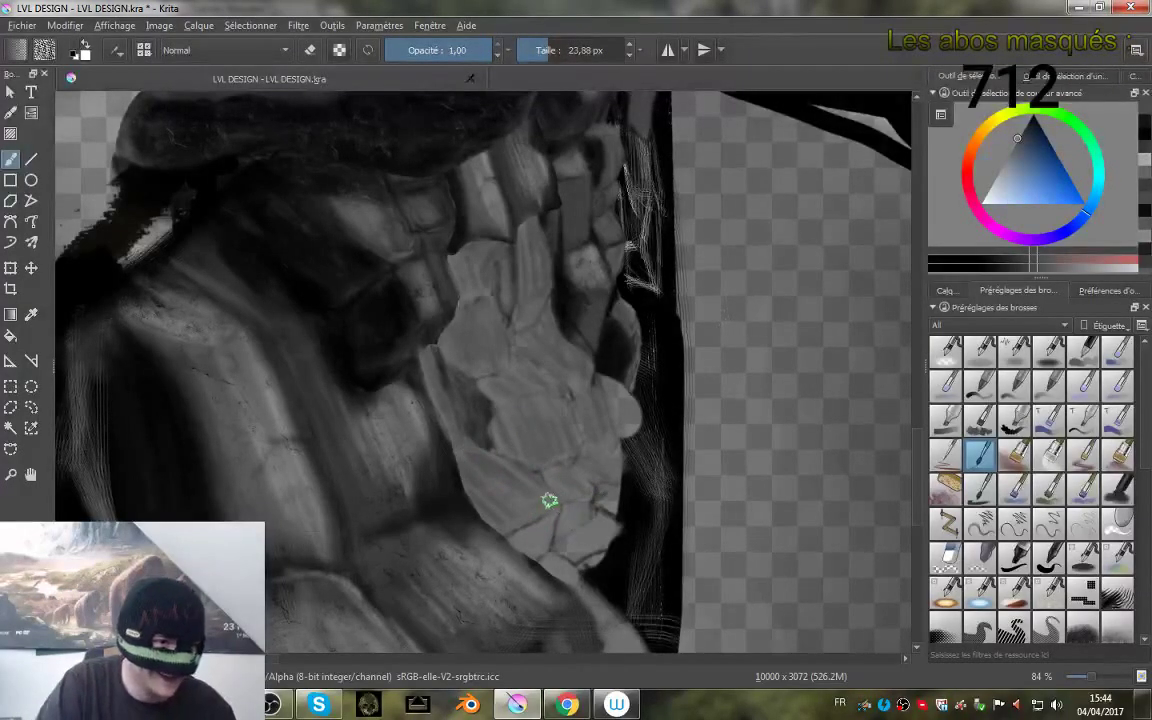
ctrl+click(587, 486)
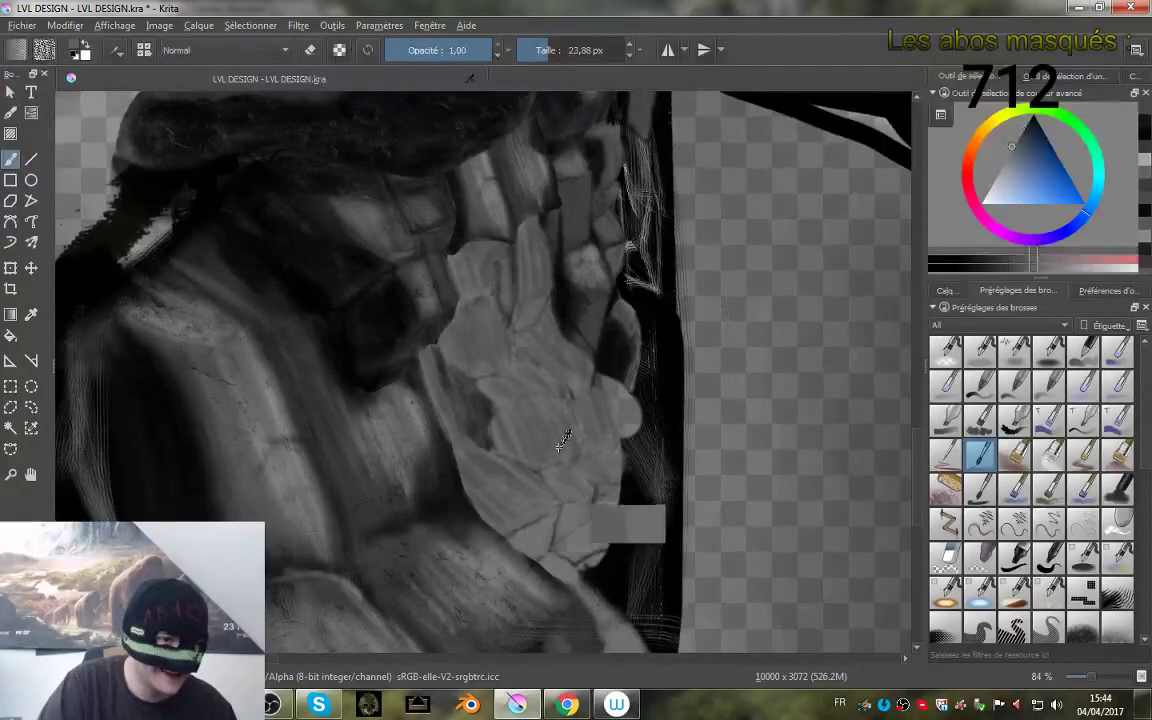
ctrl+click(616, 515)
ctrl+scroll(560, 386, up, 4)
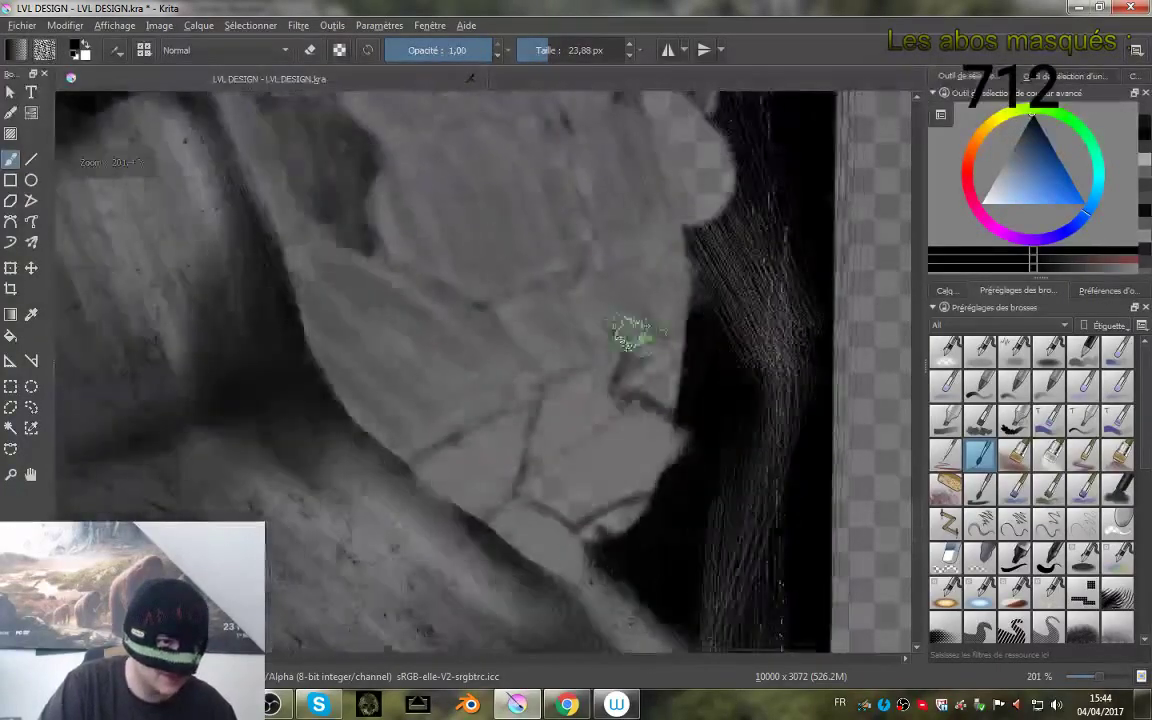
drag(600, 395, 589, 399)
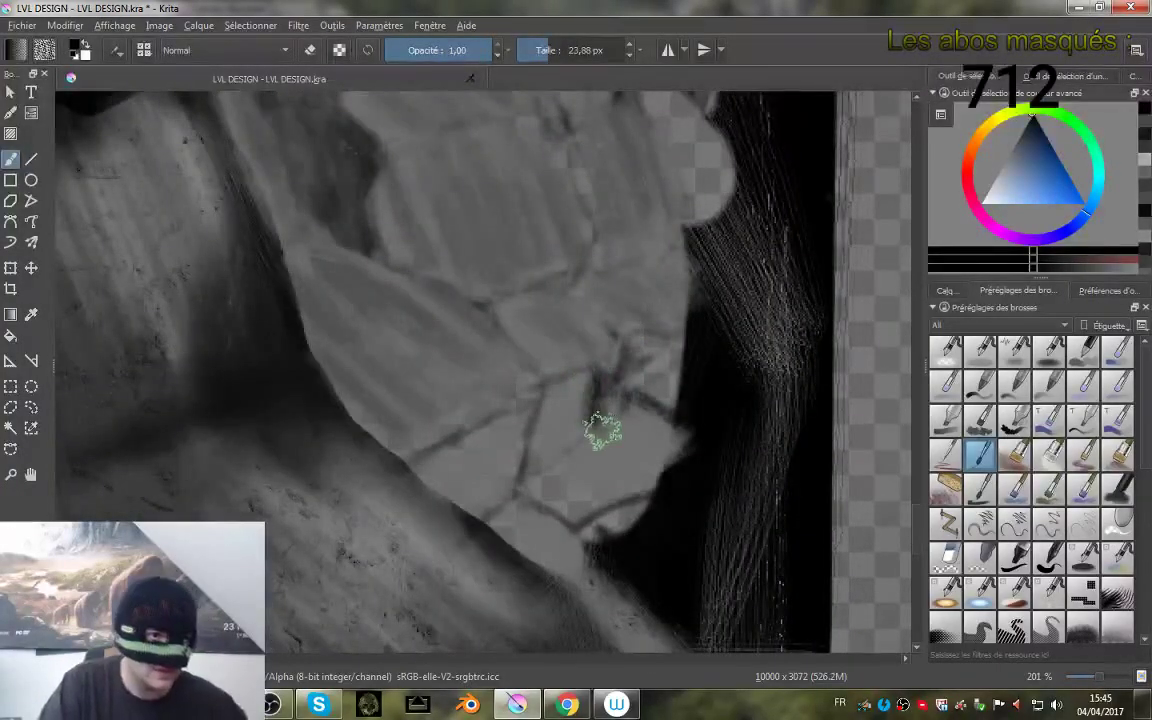
key(ctrl+z)
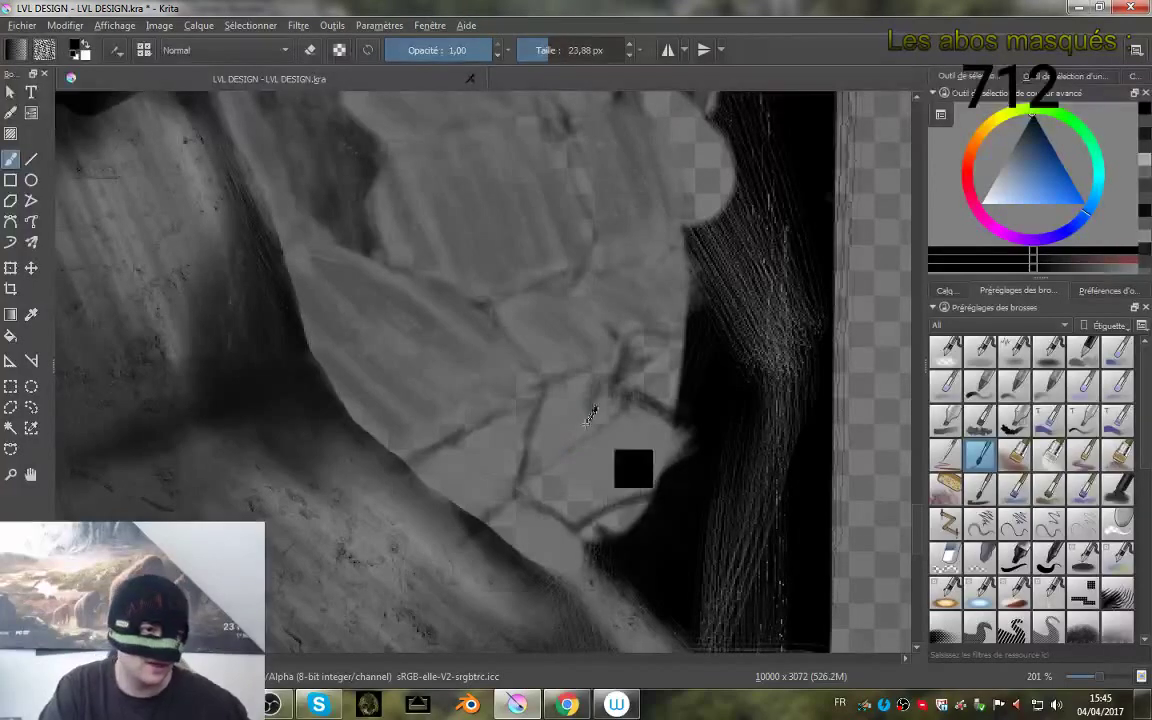
- Sample a darker grey from the neighbouring stone and paint over the small stones at the base of the pile
ctrl+click(406, 334)
mouse_move(599, 378)
mouse_down()
mouse_move(568, 435)
mouse_move(573, 379)
mouse_move(537, 452)
mouse_up()
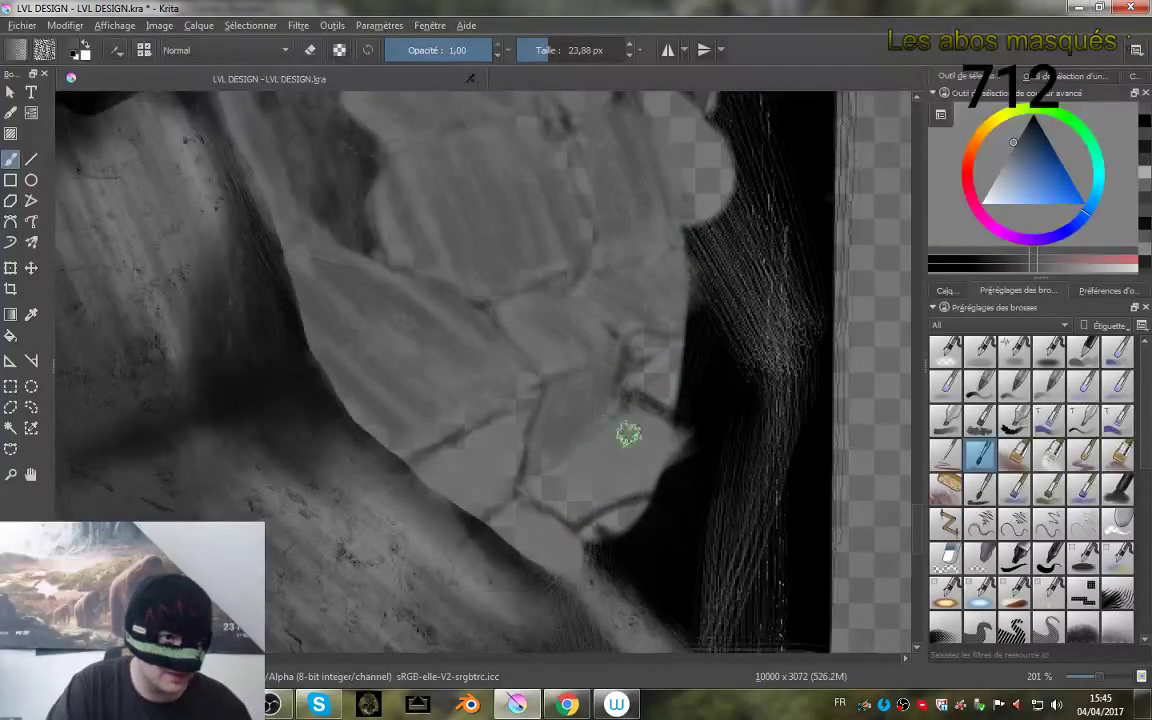
mouse_move(675, 455)
mouse_down()
mouse_move(616, 436)
mouse_move(661, 485)
mouse_move(571, 493)
mouse_move(588, 503)
mouse_move(538, 477)
mouse_up()
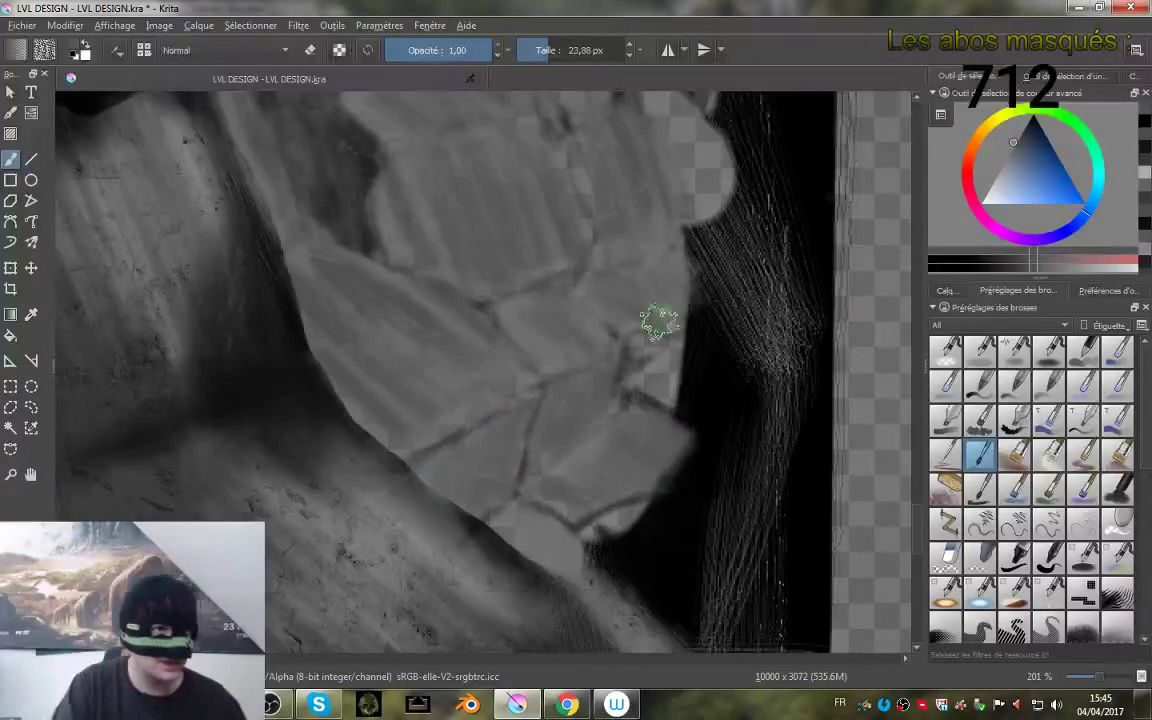
- Switch to a soft round brush preset and enlarge it to 143.41 px
scroll(609, 406, down, 6)
scroll(608, 429, up, 5)
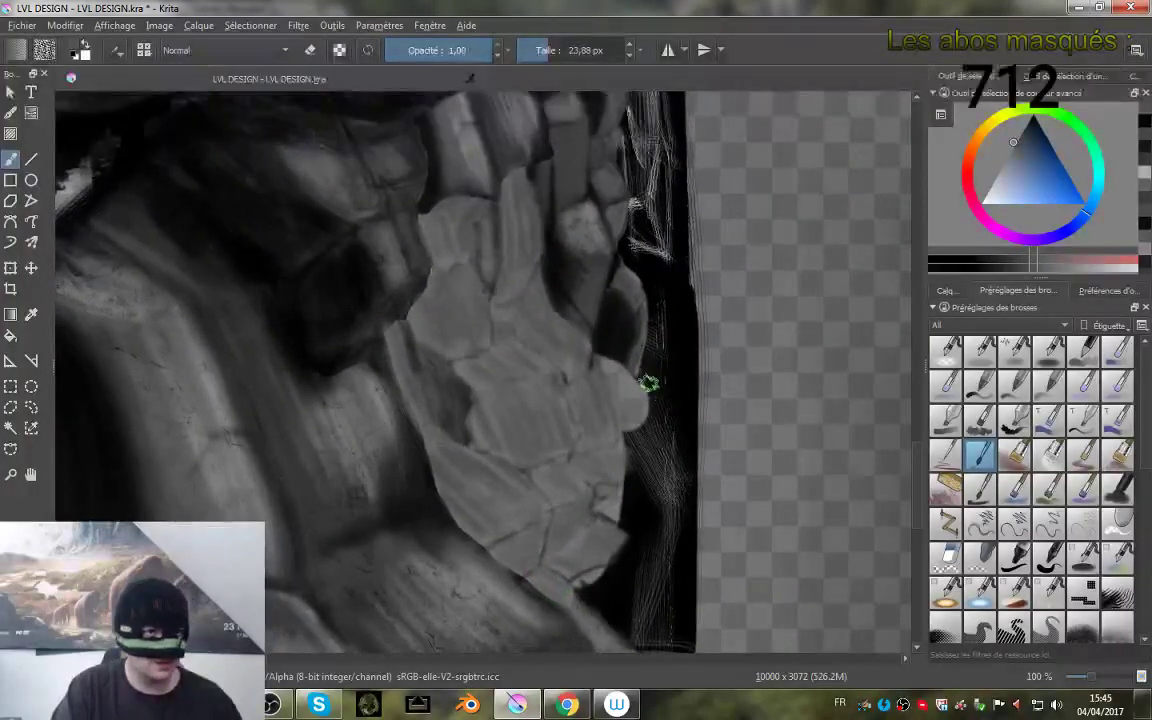
scroll(666, 428, down, 2)
right_click(667, 408)
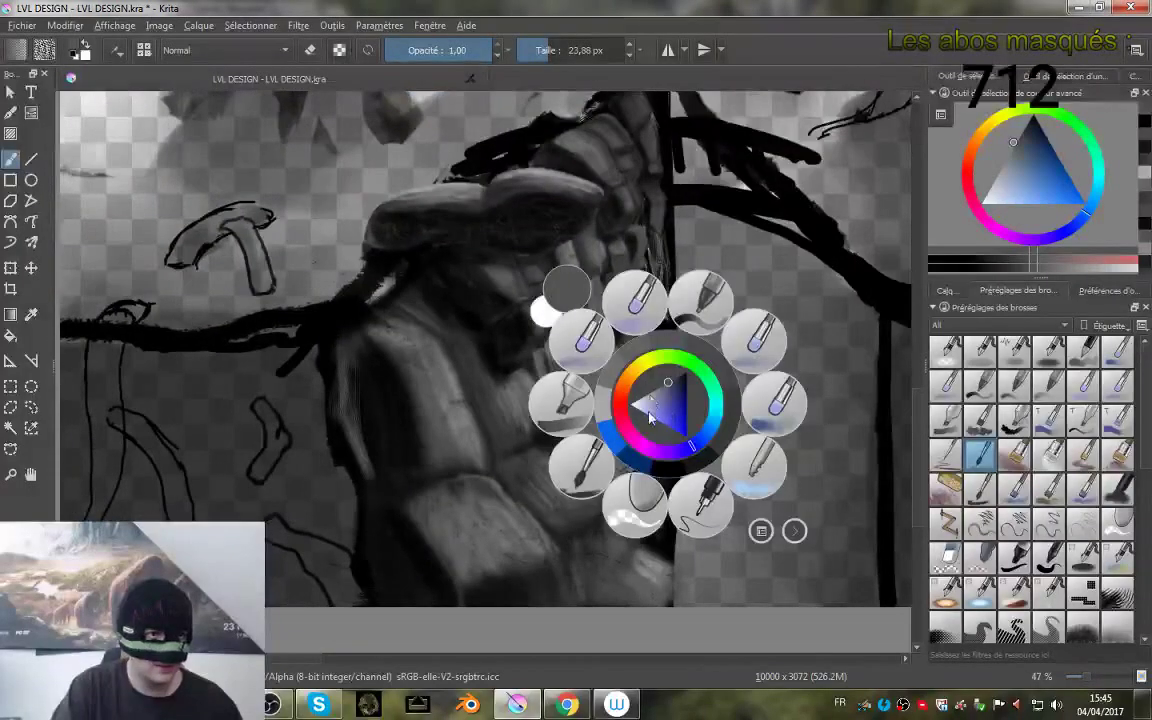
click(700, 308)
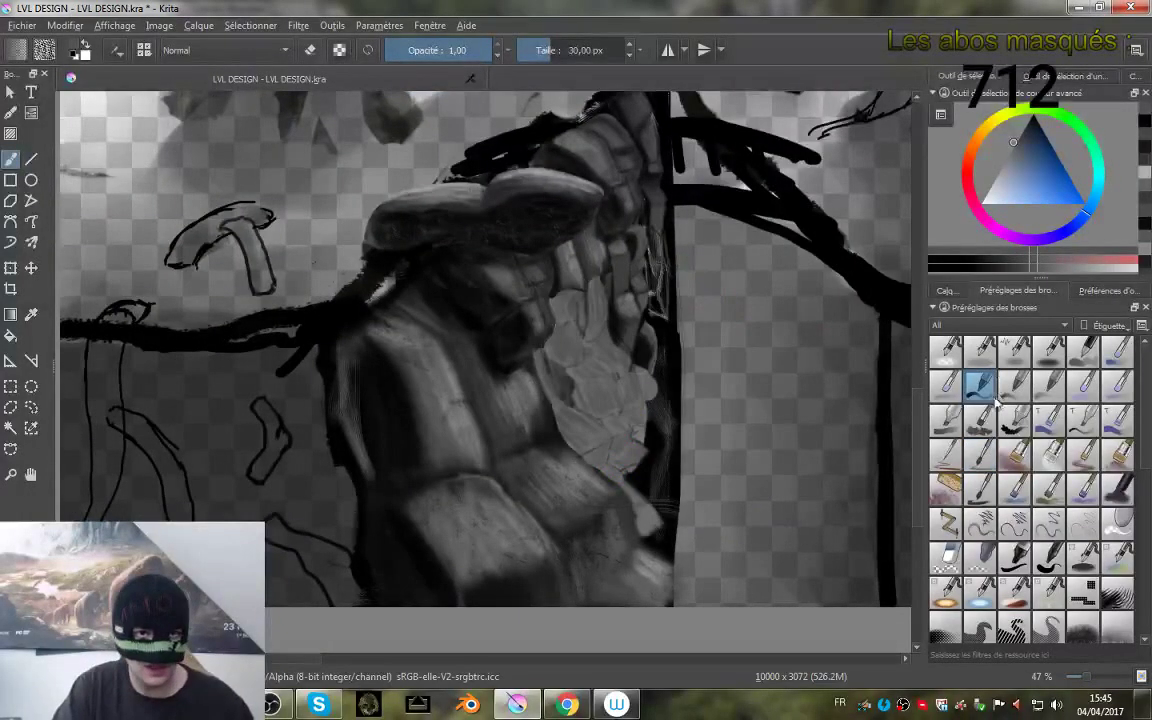
drag(813, 332, 816, 332)
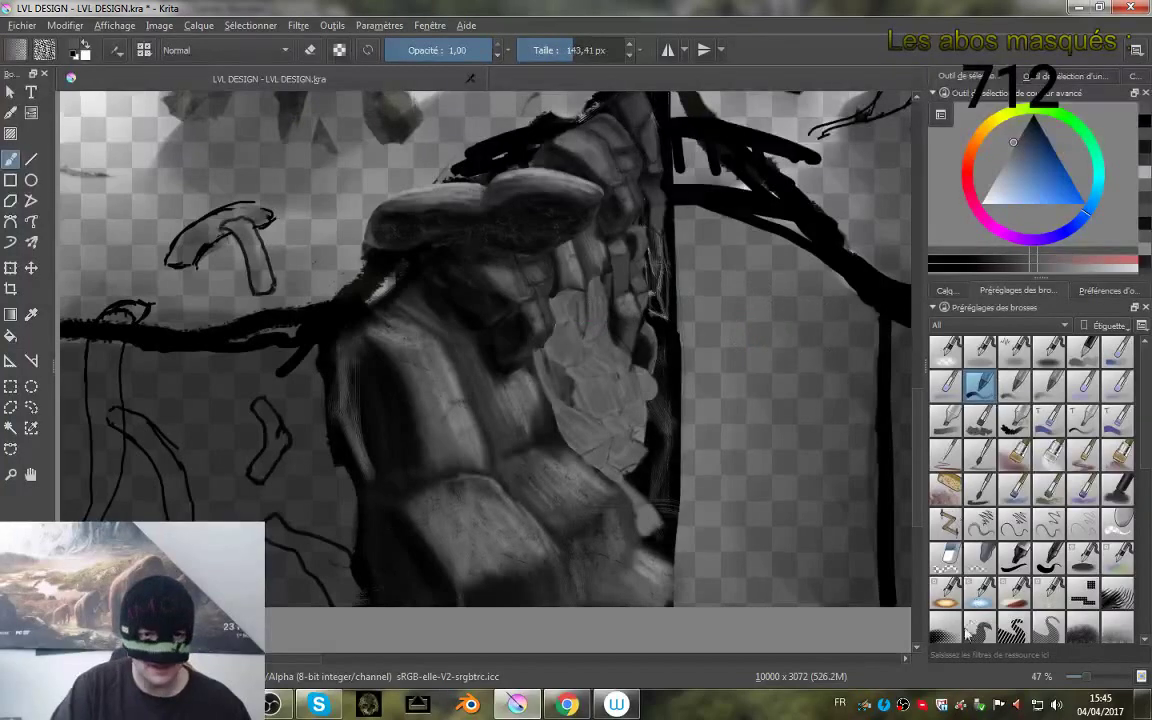
- Add a new paint layer directly above Calque 2
click(952, 290)
click(975, 476)
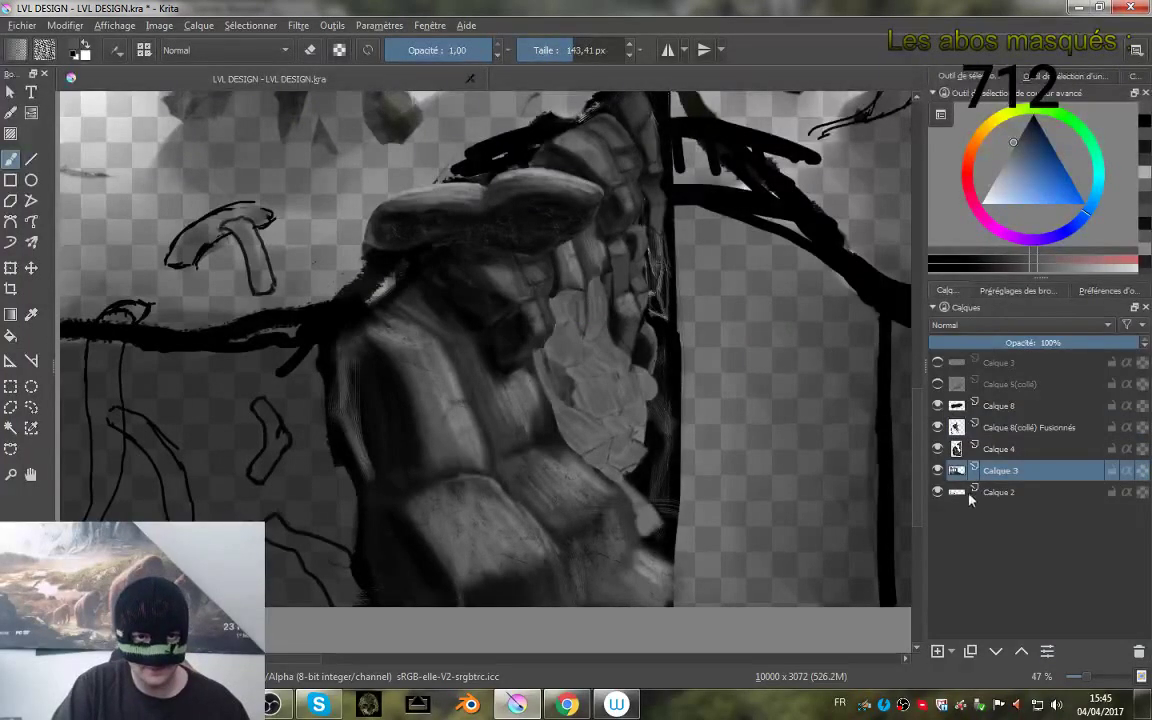
click(978, 491)
click(937, 650)
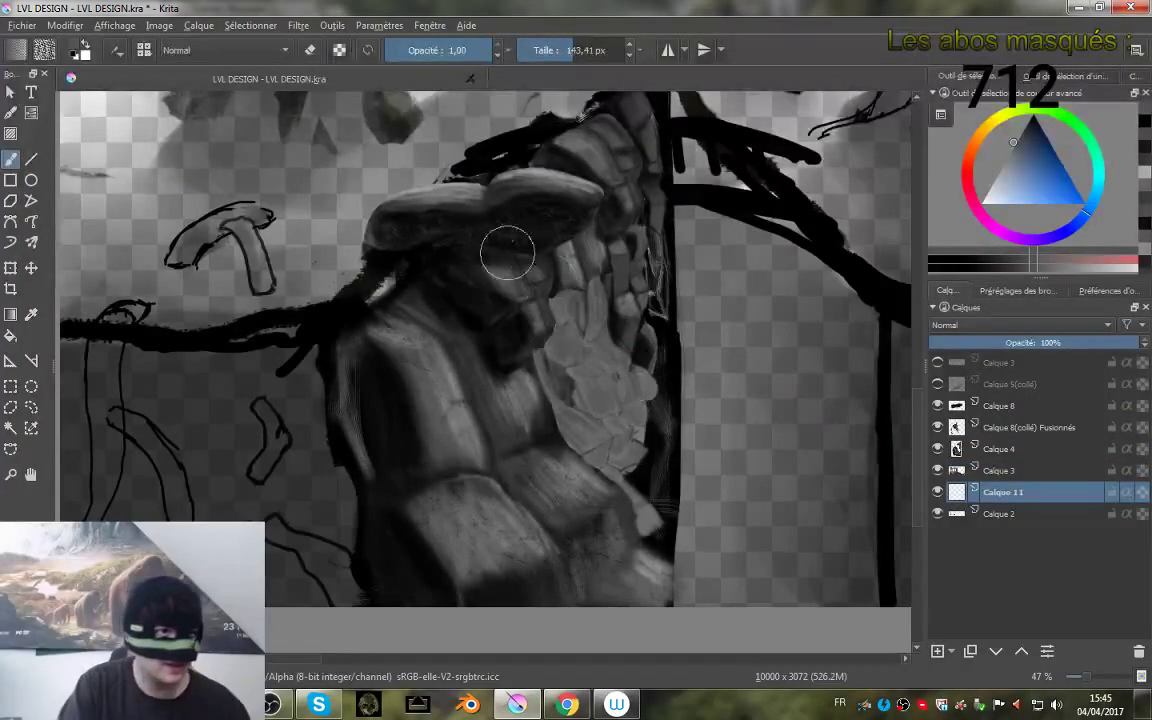
- Fill the transparent gaps behind the stones and rocks with broad strokes of black on the new layer
mouse_move(398, 297)
mouse_down()
mouse_move(386, 283)
mouse_move(373, 311)
mouse_up()
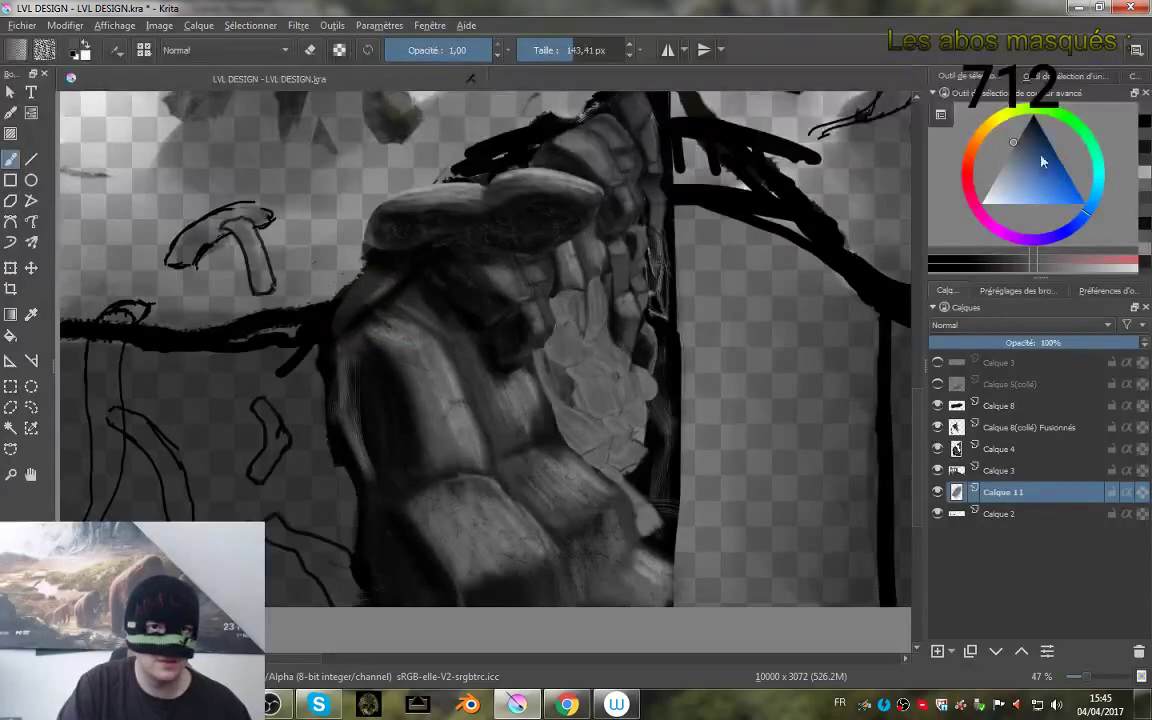
drag(1039, 147, 1033, 113)
mouse_move(421, 288)
mouse_down()
mouse_move(434, 253)
mouse_move(459, 256)
mouse_move(392, 355)
mouse_move(395, 381)
mouse_move(501, 343)
mouse_move(421, 480)
mouse_move(413, 521)
mouse_move(541, 487)
mouse_move(551, 503)
mouse_move(544, 564)
mouse_move(634, 597)
mouse_move(648, 586)
mouse_move(604, 500)
mouse_move(588, 476)
mouse_move(581, 489)
mouse_move(563, 465)
mouse_move(562, 433)
mouse_move(505, 382)
mouse_move(462, 313)
mouse_move(556, 315)
mouse_move(617, 349)
mouse_move(639, 322)
mouse_move(647, 536)
mouse_move(628, 241)
mouse_move(534, 234)
mouse_up()
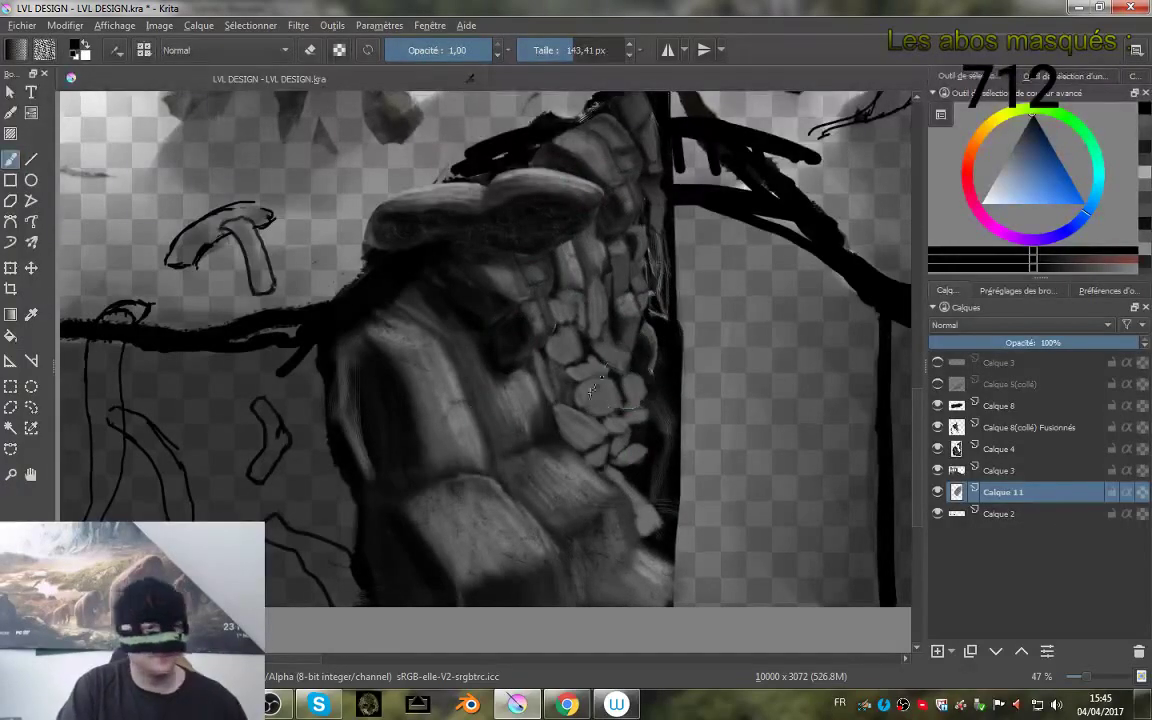
- Make Calque 8(collé) Fusionnés the active layer and switch back to the bristle brush preset at 27 px
scroll(560, 340, up, 4)
scroll(550, 390, down, 3)
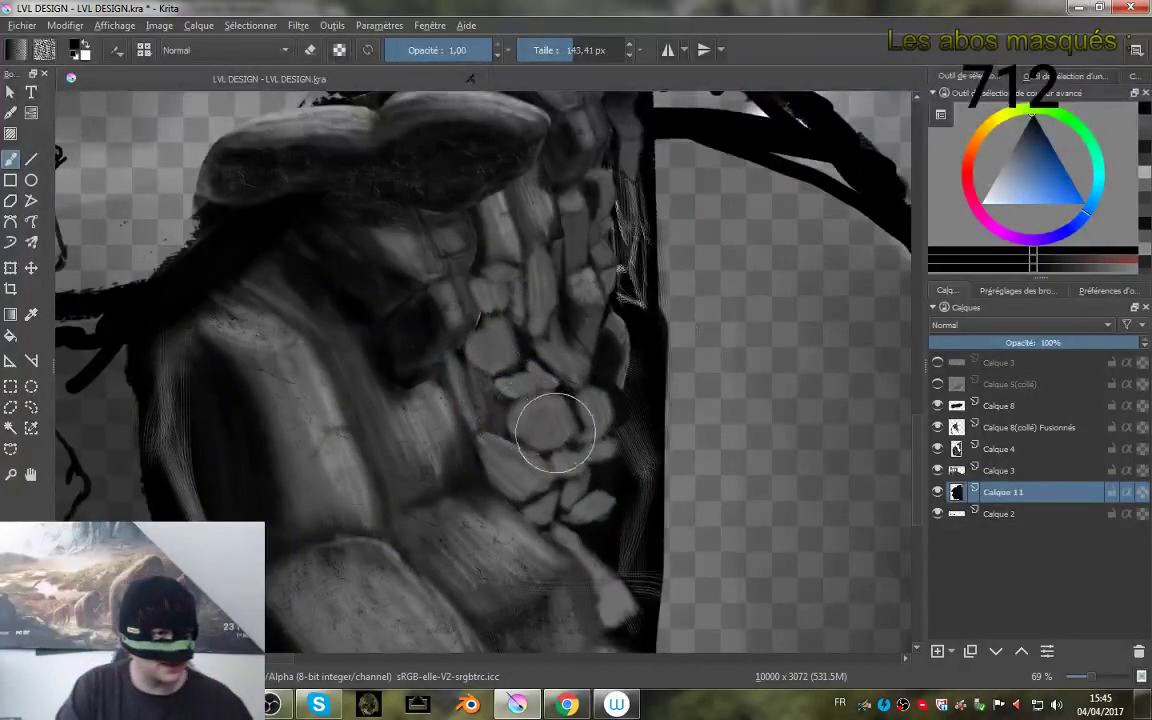
right_click(560, 404)
click(1000, 427)
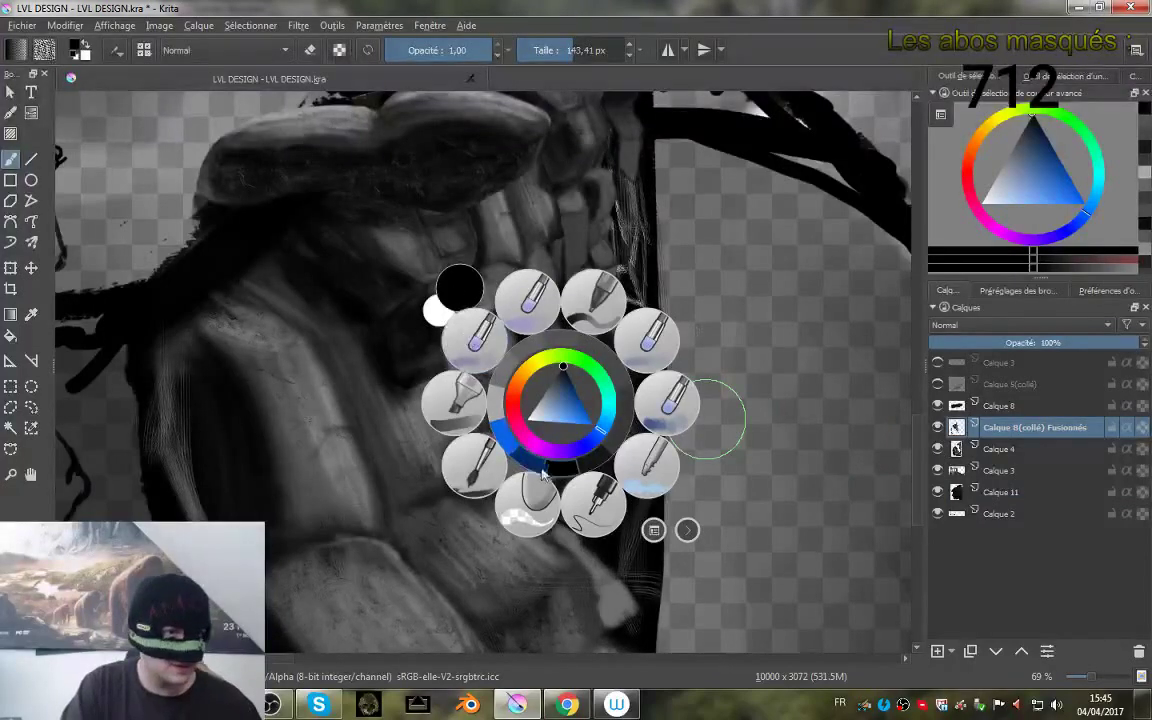
click(534, 307)
click(1017, 290)
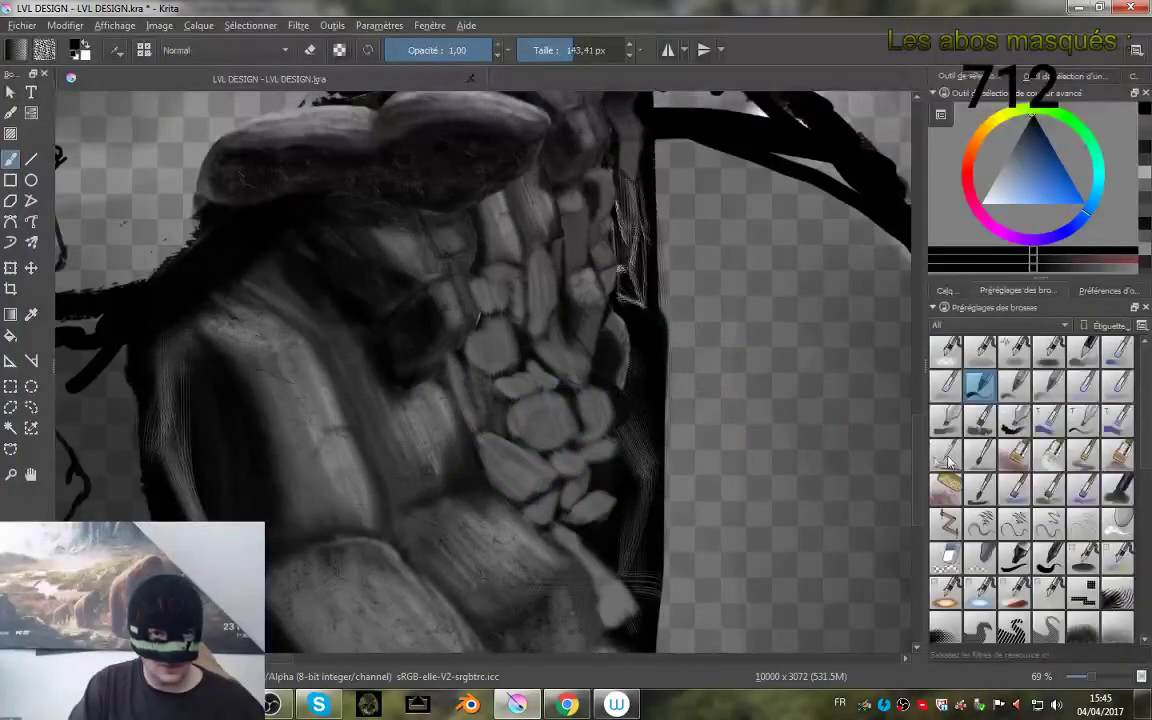
click(980, 463)
- Darken the gaps between the middle stones with black strokes at a brush size of 27 px
mouse_move(575, 288)
mouse_down()
mouse_move(589, 270)
mouse_move(561, 300)
mouse_up()
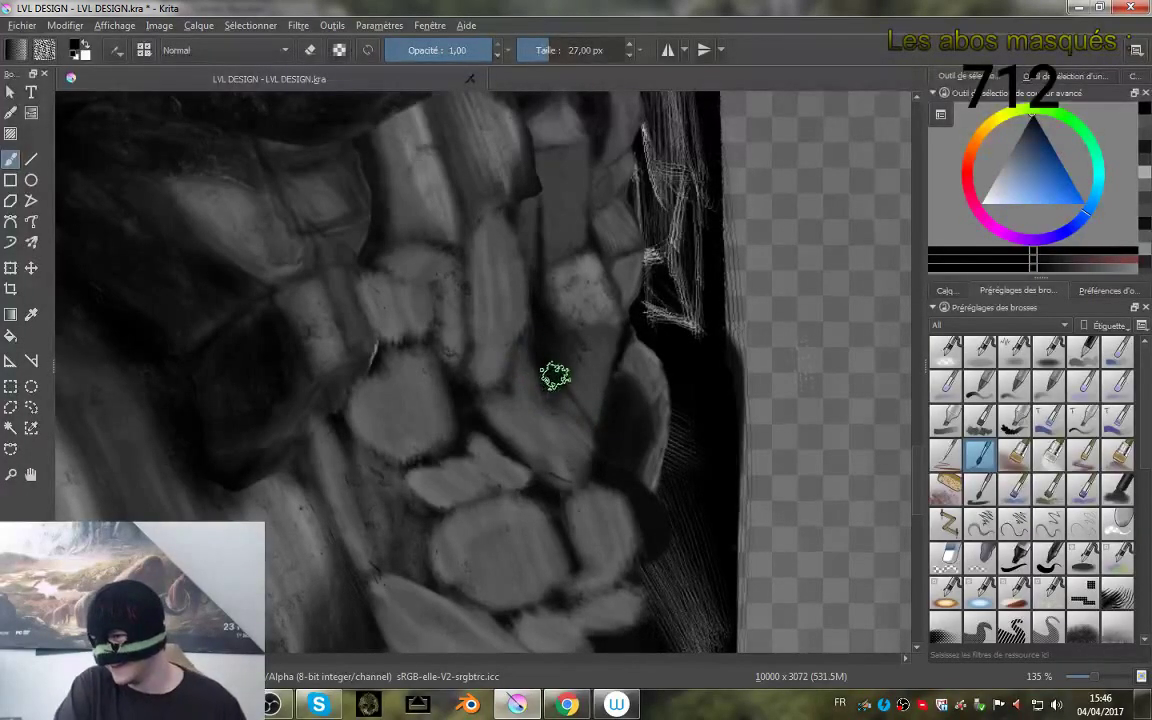
drag(553, 380, 584, 402)
scroll(562, 410, down, 3)
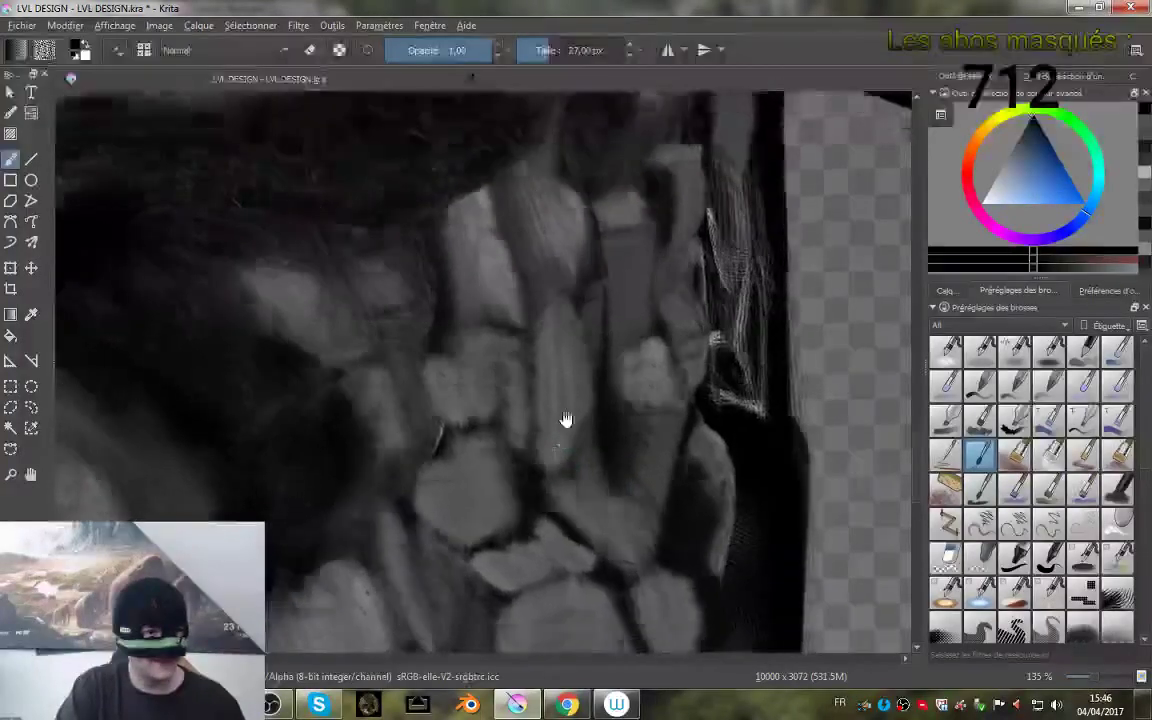
scroll(543, 428, up, 5)
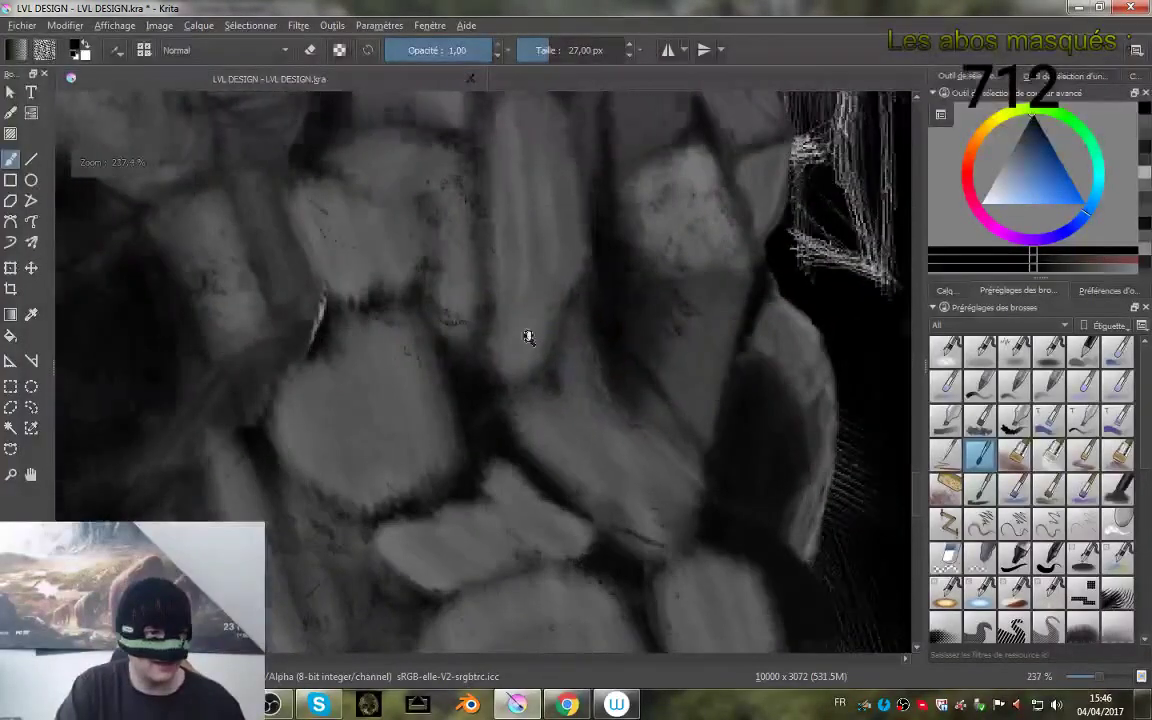
scroll(527, 334, down, 2)
scroll(545, 352, up, 1)
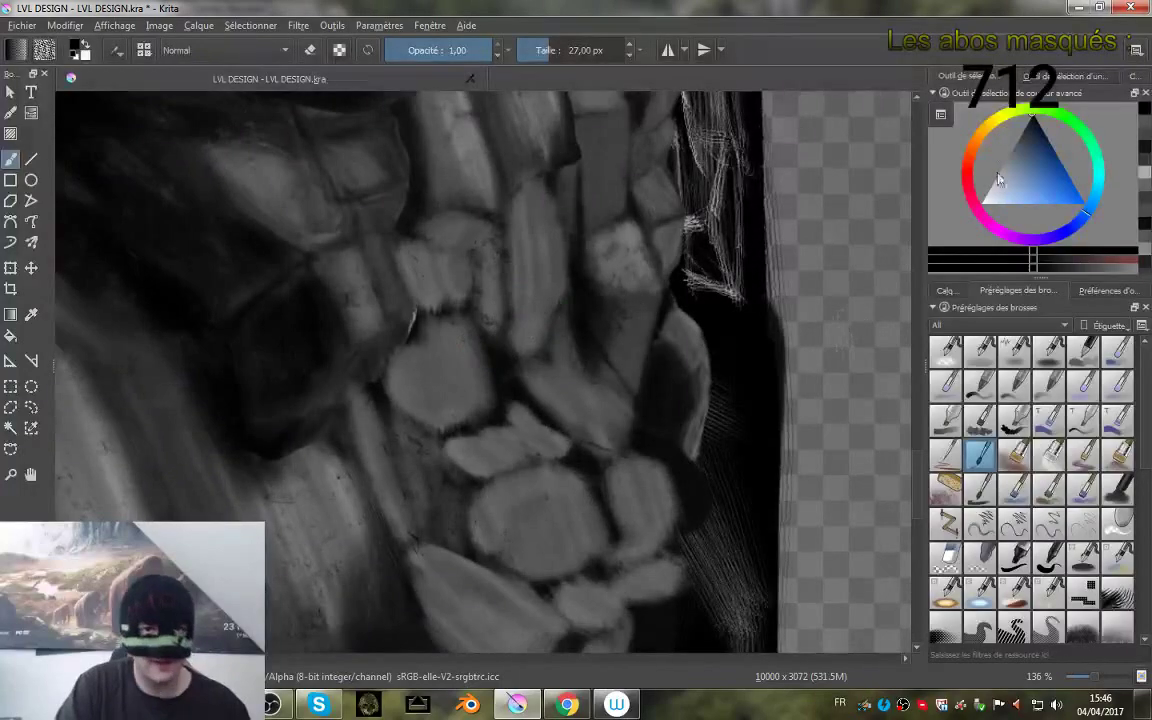
- Reduce the brush to 16.09 px and darken the seam beside the upright stone under the overhanging cap
drag(496, 358, 485, 356)
drag(493, 221, 519, 391)
mouse_move(575, 191)
mouse_down()
mouse_move(545, 342)
mouse_move(489, 427)
mouse_move(472, 165)
mouse_up()
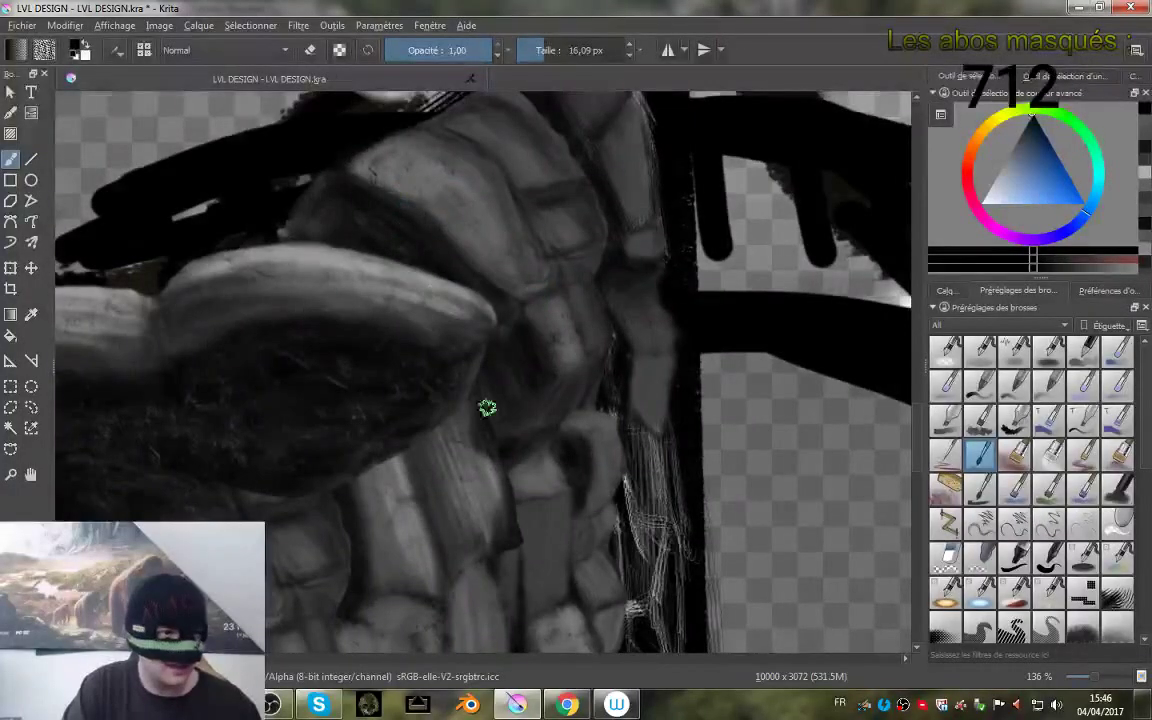
drag(553, 393, 538, 283)
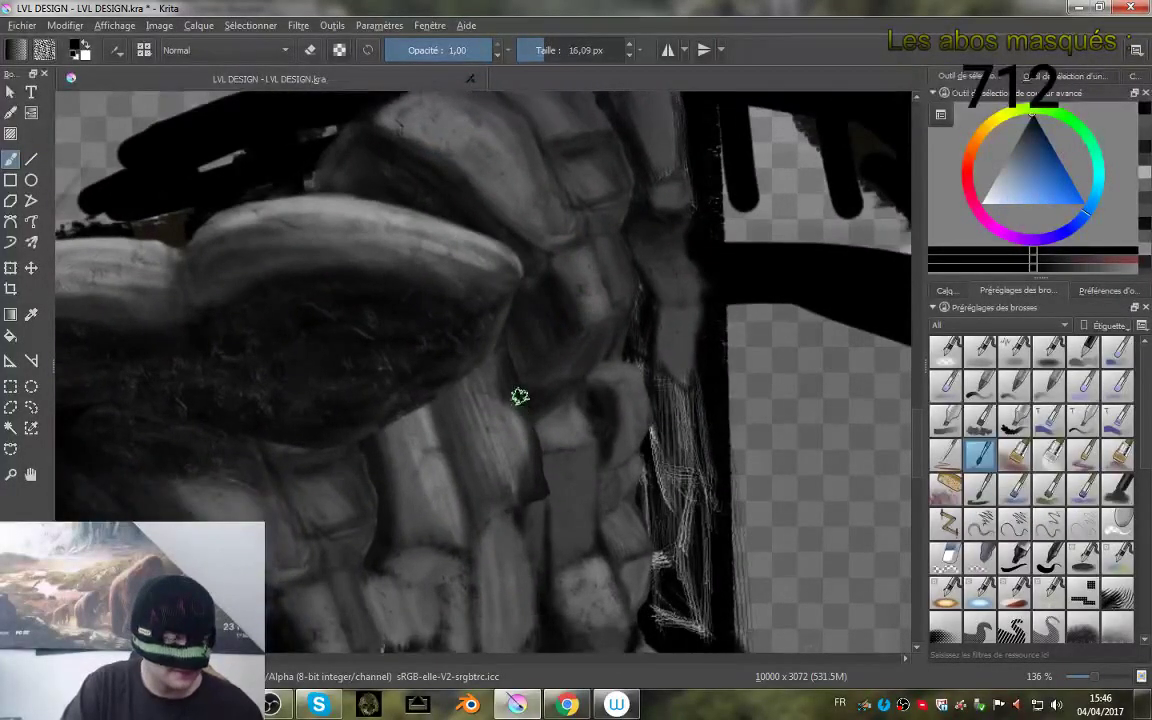
mouse_move(519, 399)
mouse_down()
mouse_move(524, 334)
mouse_move(545, 322)
mouse_up()
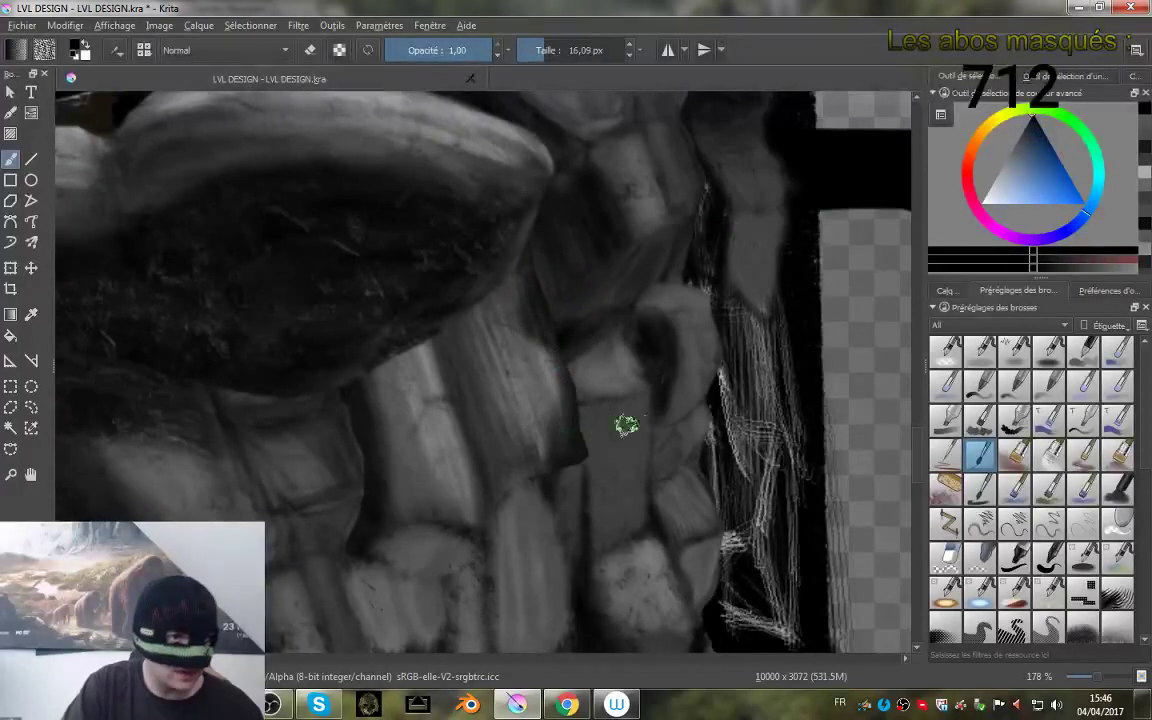
- Deepen the dark hollow between the small pale stone and the curved stone with black strokes at 16.09 px
mouse_move(625, 424)
mouse_down()
mouse_move(648, 291)
mouse_move(612, 313)
mouse_move(592, 297)
mouse_up()
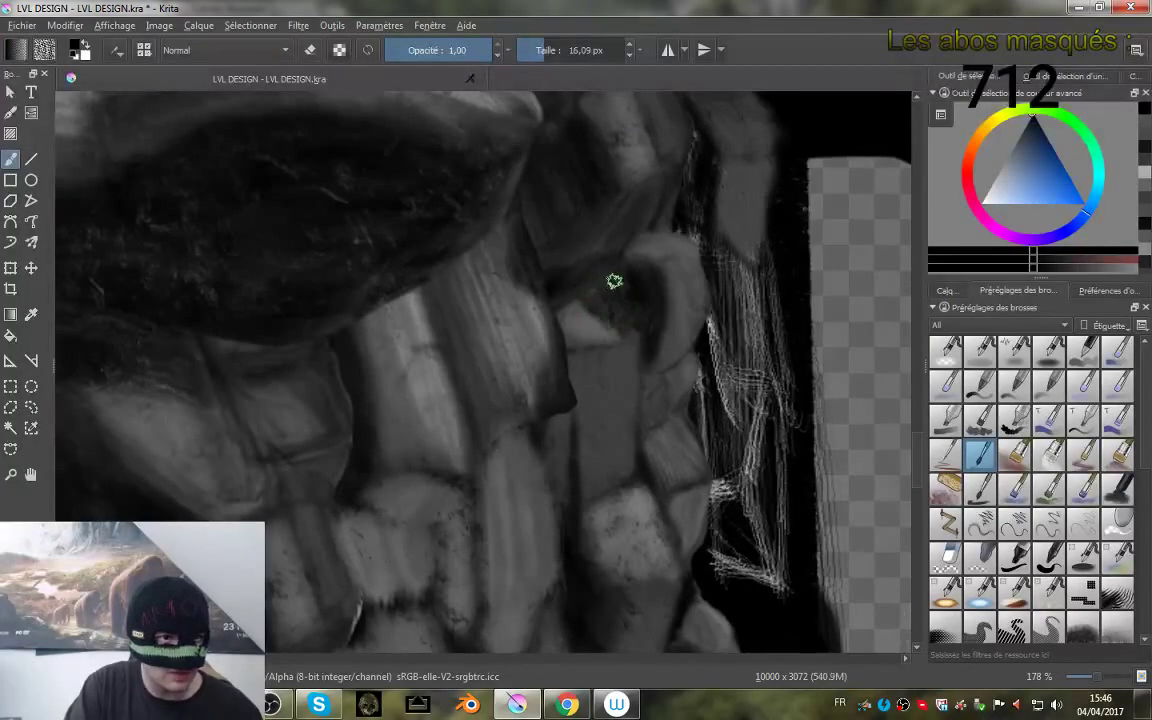
mouse_move(660, 290)
mouse_down()
mouse_move(649, 295)
mouse_move(687, 314)
mouse_move(602, 455)
mouse_move(632, 561)
mouse_up()
drag(635, 458, 648, 367)
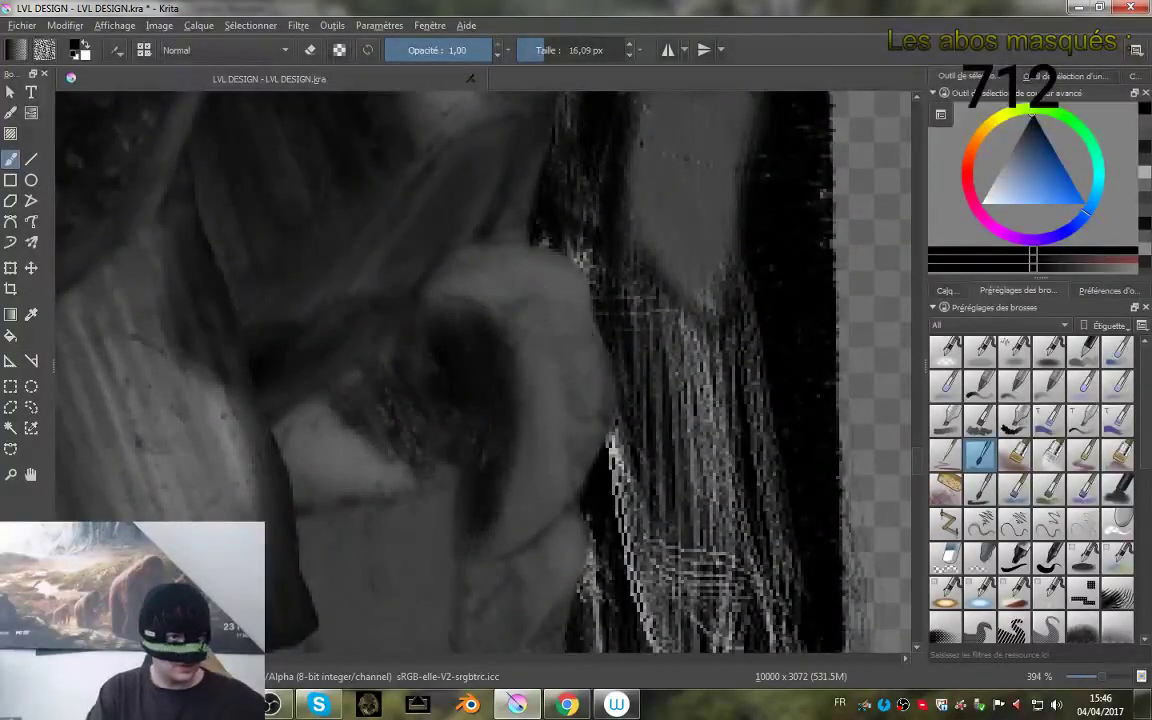
drag(520, 365, 545, 314)
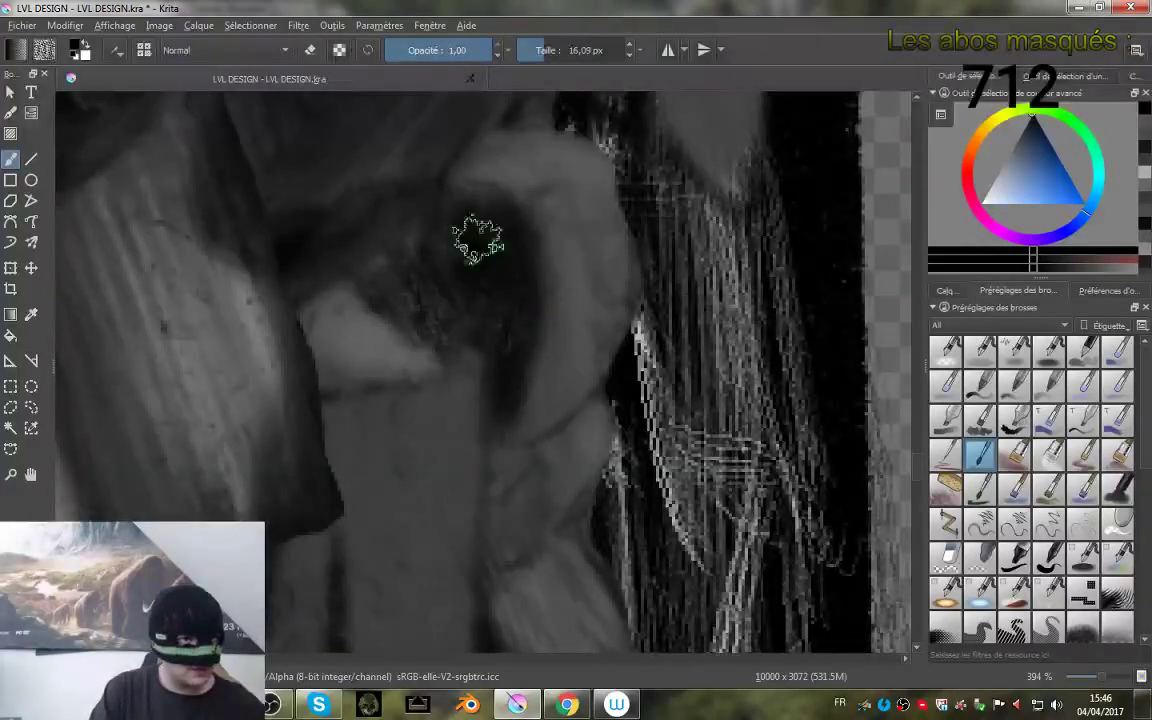
mouse_move(429, 302)
mouse_down()
mouse_move(377, 259)
mouse_move(336, 260)
mouse_move(404, 238)
mouse_move(393, 243)
mouse_move(398, 275)
mouse_move(363, 271)
mouse_up()
- Reduce the brush to 6.75 px and draw a thin black crack along the upper edge of the small pale stone
key(bracketleft)
key(bracketleft)
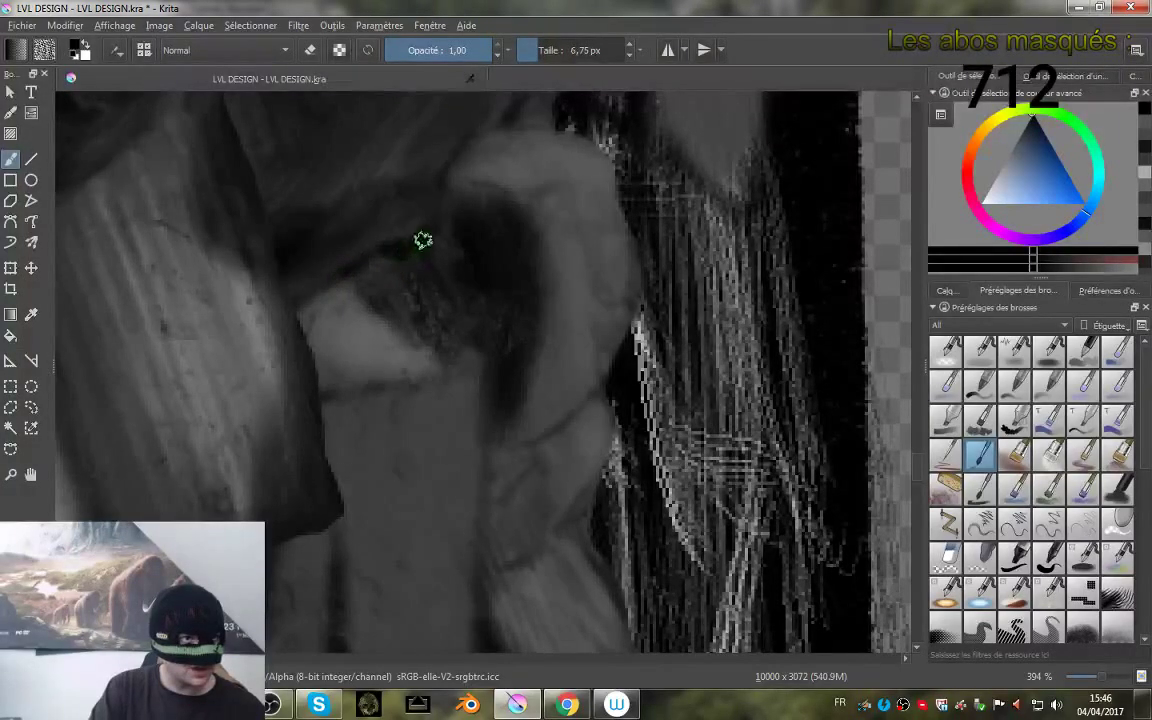
drag(415, 253, 427, 261)
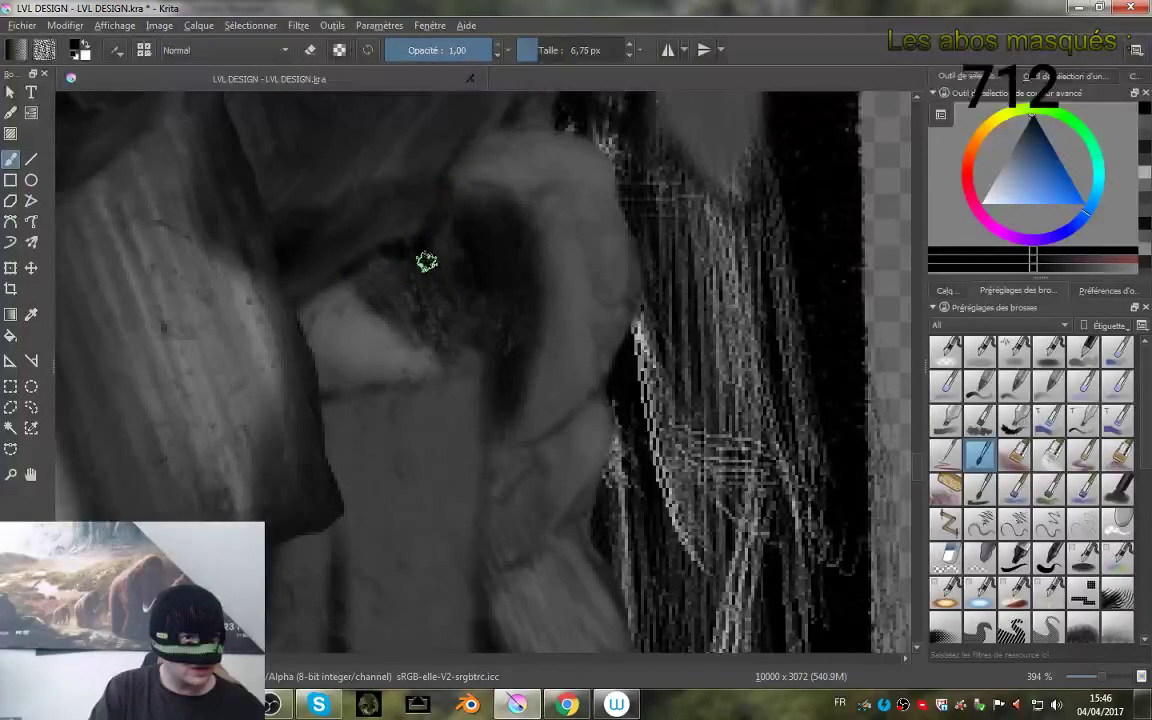
- Darken the cracks around the rectangular stone and the speckled light stone below it with thin black strokes
ctrl+drag(502, 274, 455, 355)
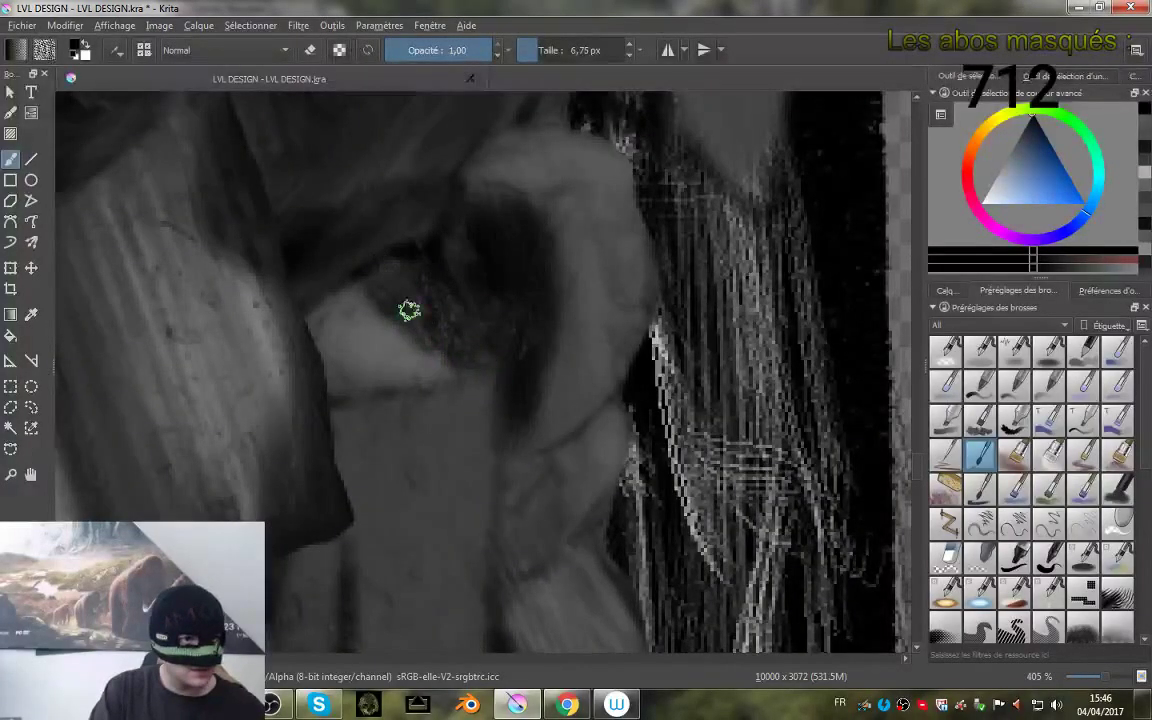
drag(562, 494, 590, 510)
drag(550, 381, 529, 276)
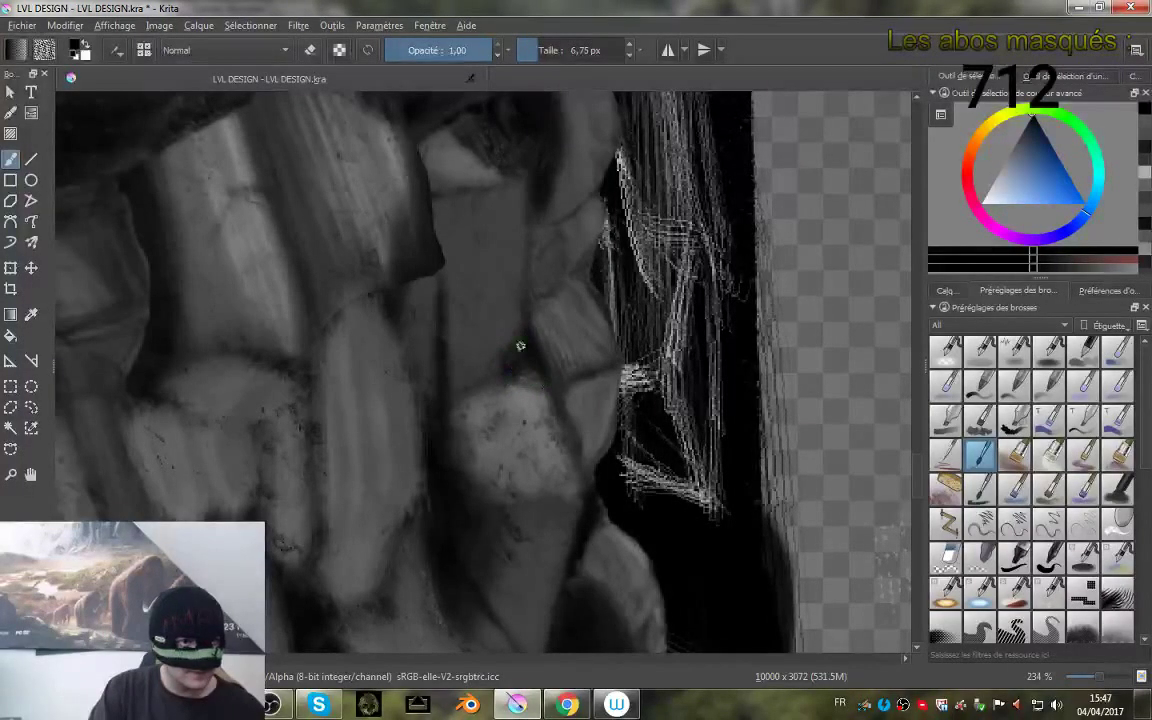
drag(634, 336, 658, 193)
- Sample the mid grey of the tall central stone and fill out its upper edge below the overhanging cap stone
ctrl+drag(613, 271, 452, 278)
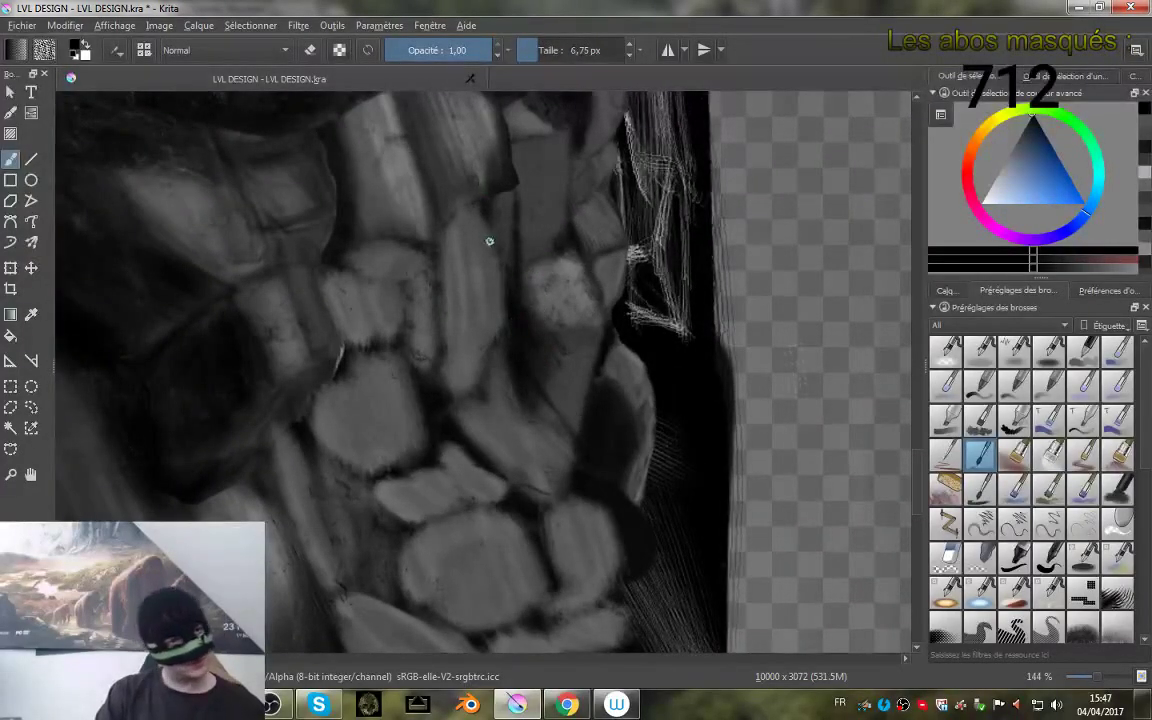
mouse_move(548, 380)
mouse_down()
mouse_move(545, 404)
mouse_move(553, 321)
mouse_move(535, 383)
mouse_move(555, 360)
mouse_up()
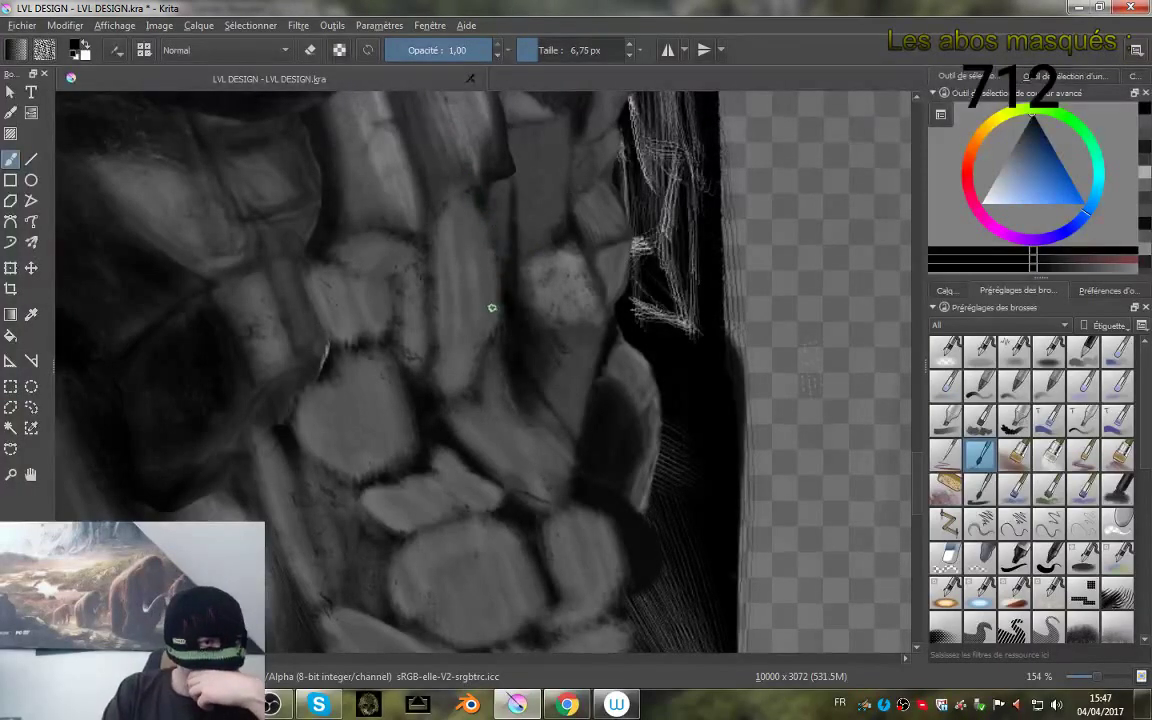
ctrl+click(477, 226)
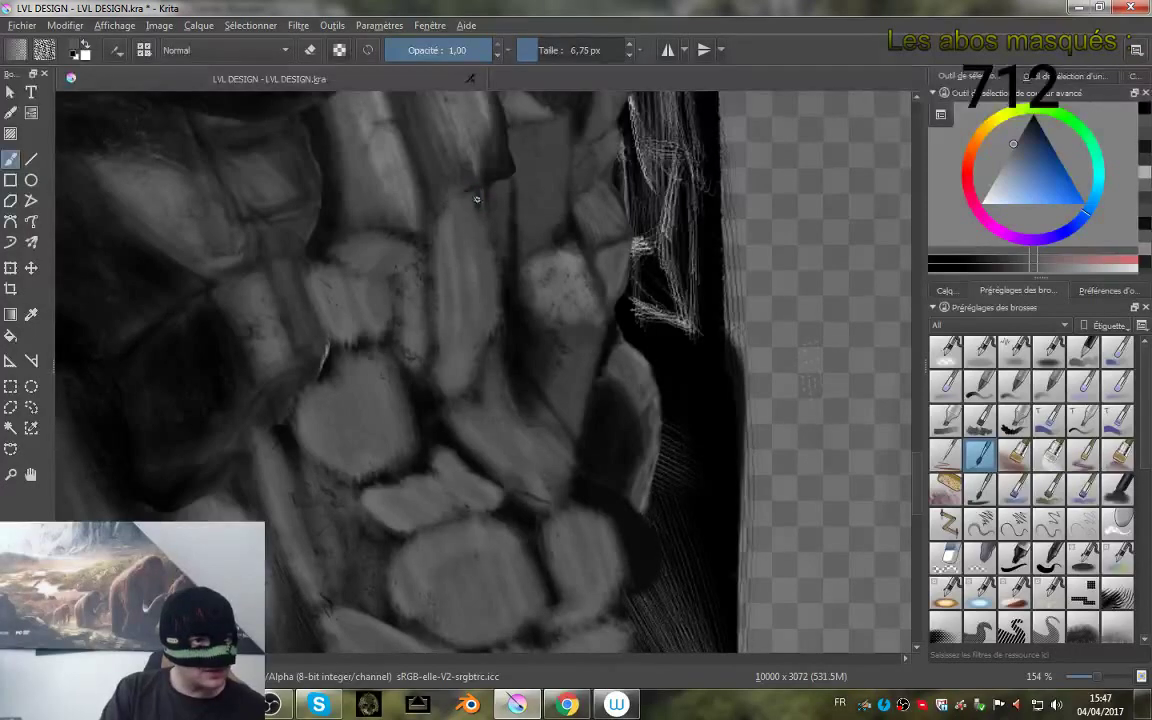
drag(483, 220, 497, 219)
drag(495, 277, 488, 201)
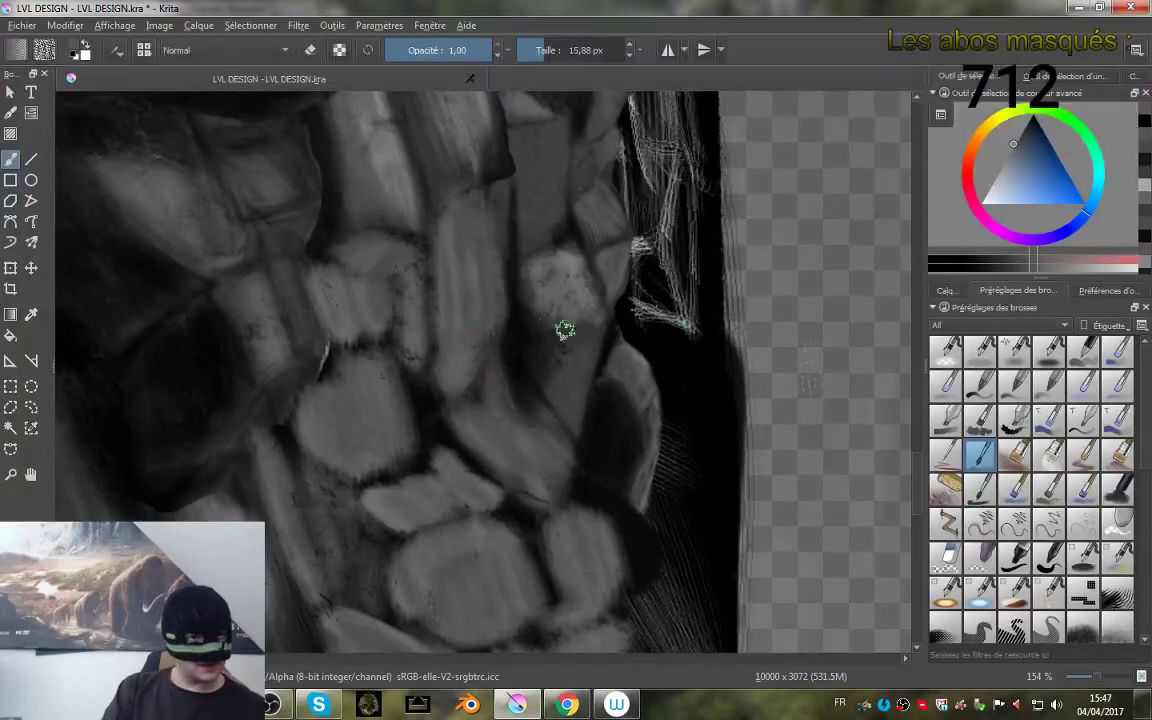
- Draw thin black cracks at 5.06 px across and down the lower tip of the tall central stone
click(1033, 116)
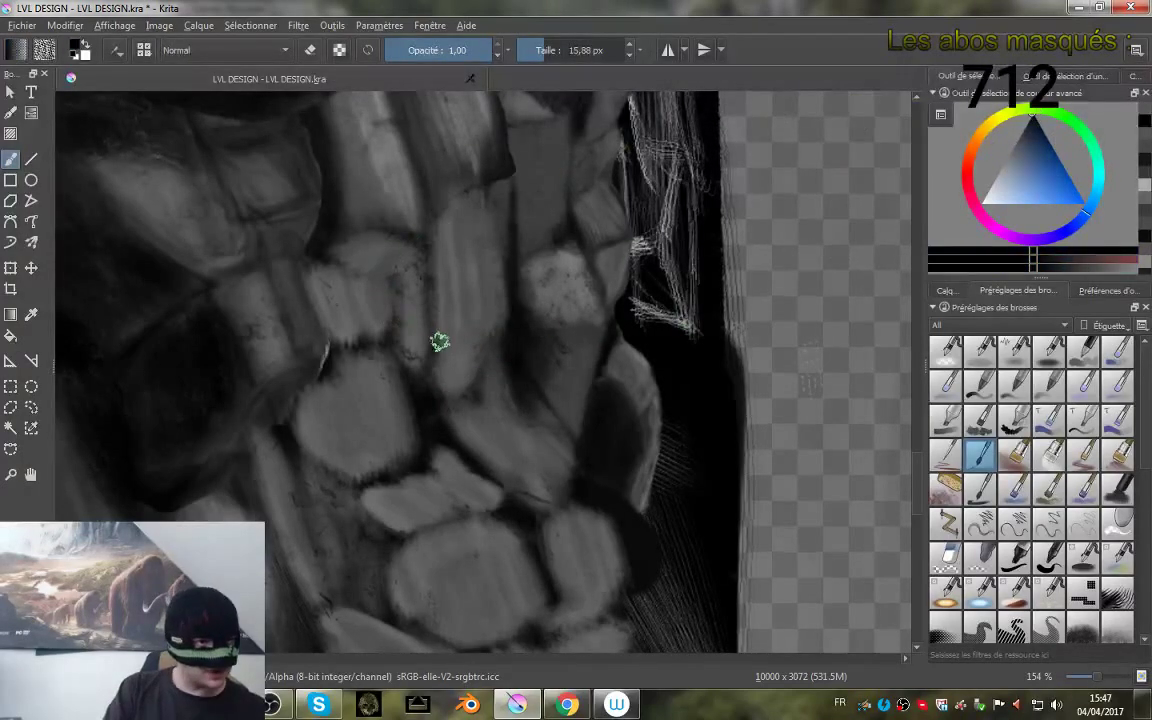
drag(445, 341, 428, 341)
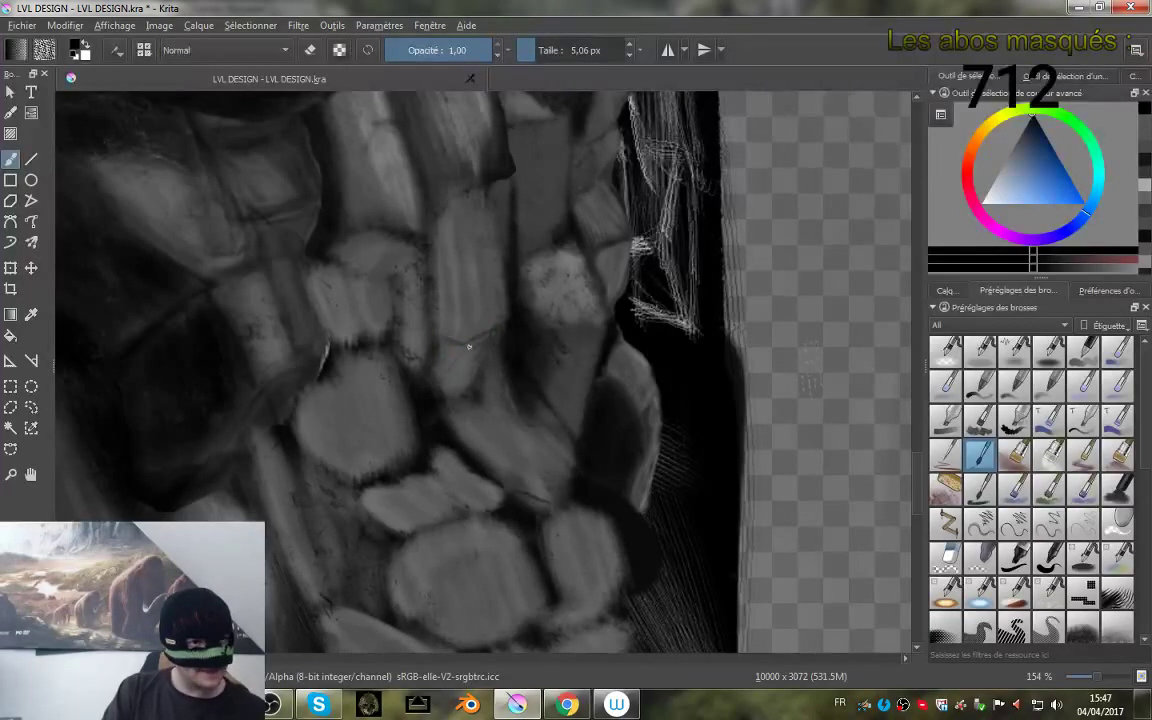
ctrl+click(480, 366)
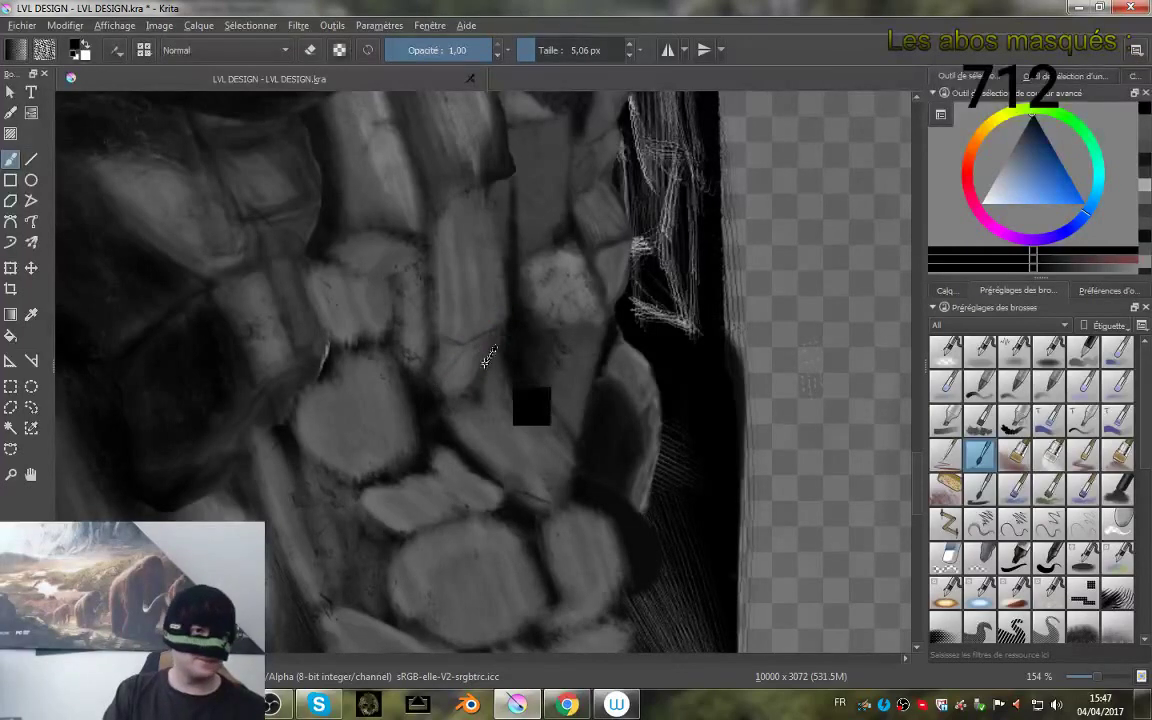
drag(486, 352, 482, 364)
ctrl+click(474, 363)
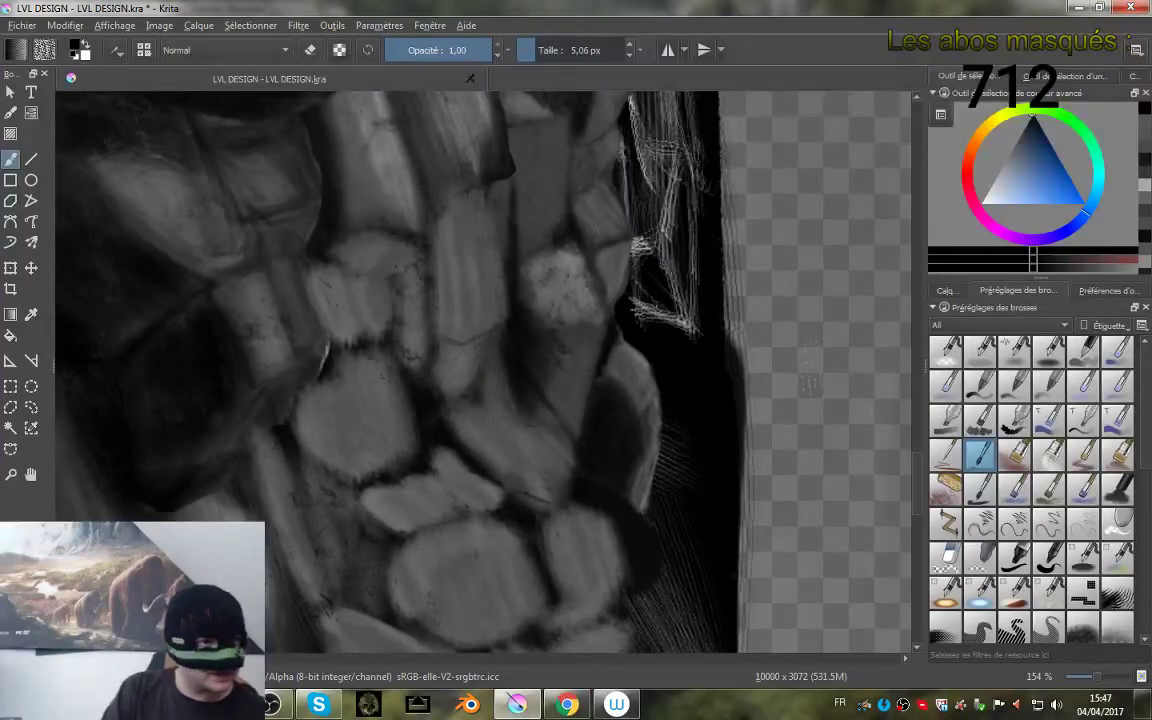
scroll(466, 355, up, 3)
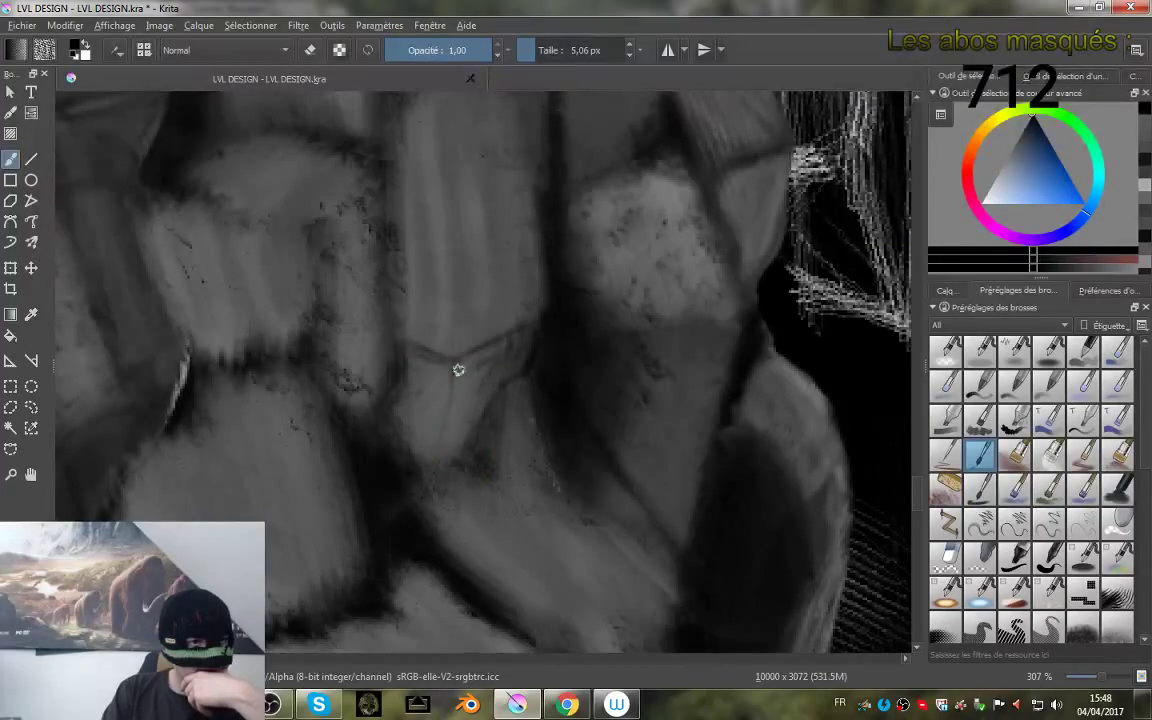
drag(547, 348, 549, 275)
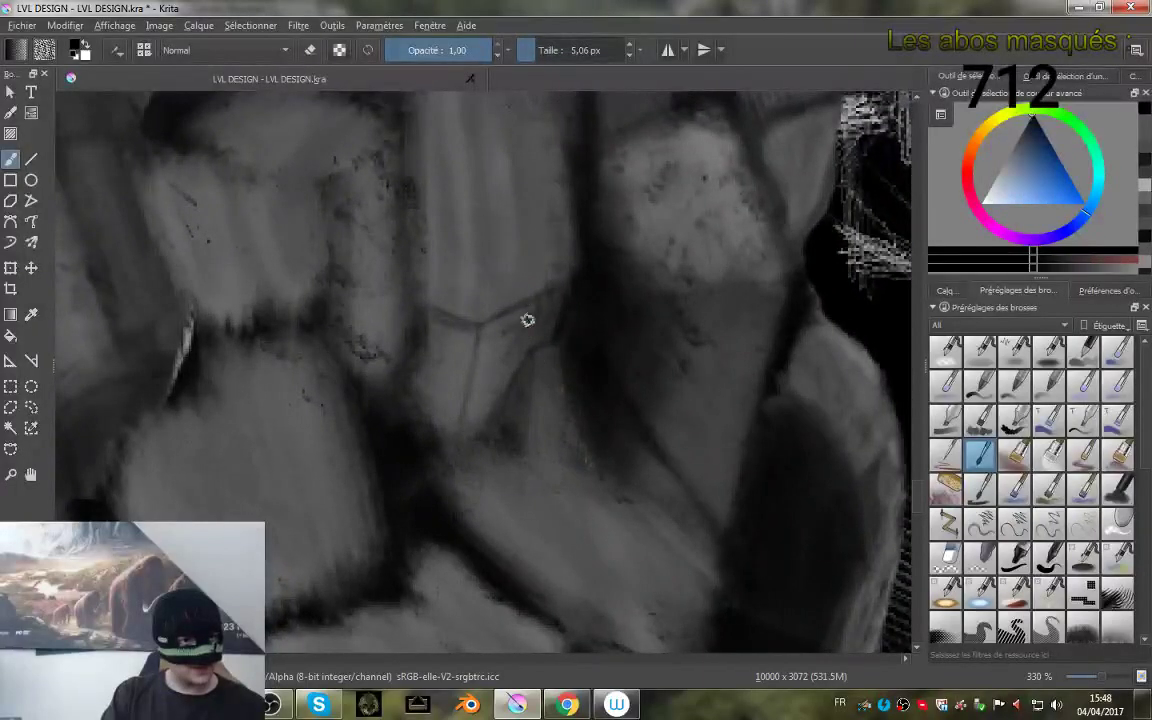
- Reselect the bristle brush preset, reduce it to 11.75 px and darken the hollow beneath the tall central stone's crack in black
right_click(591, 328)
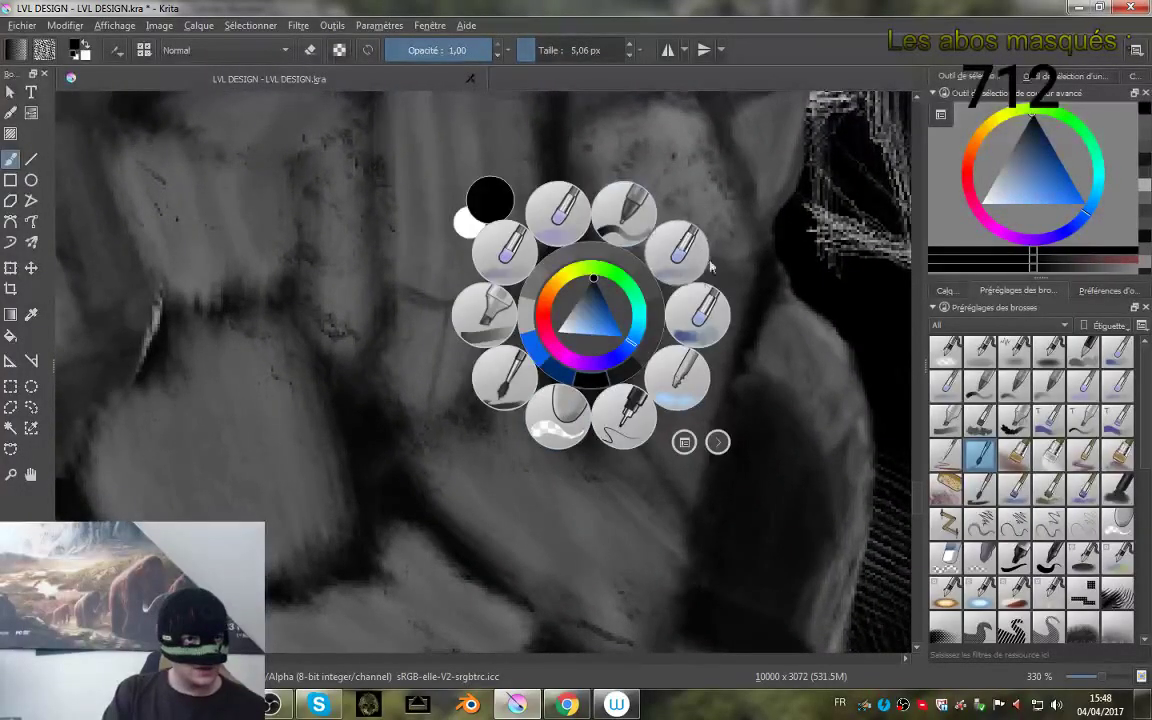
click(991, 393)
click(980, 457)
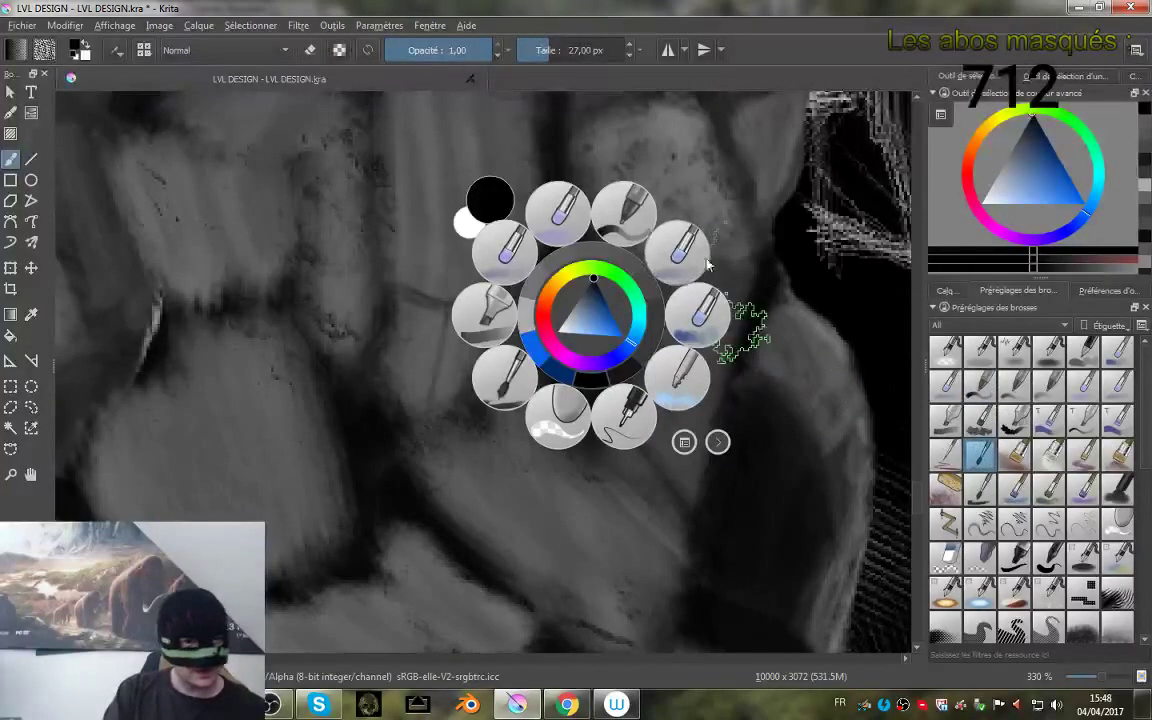
click(785, 222)
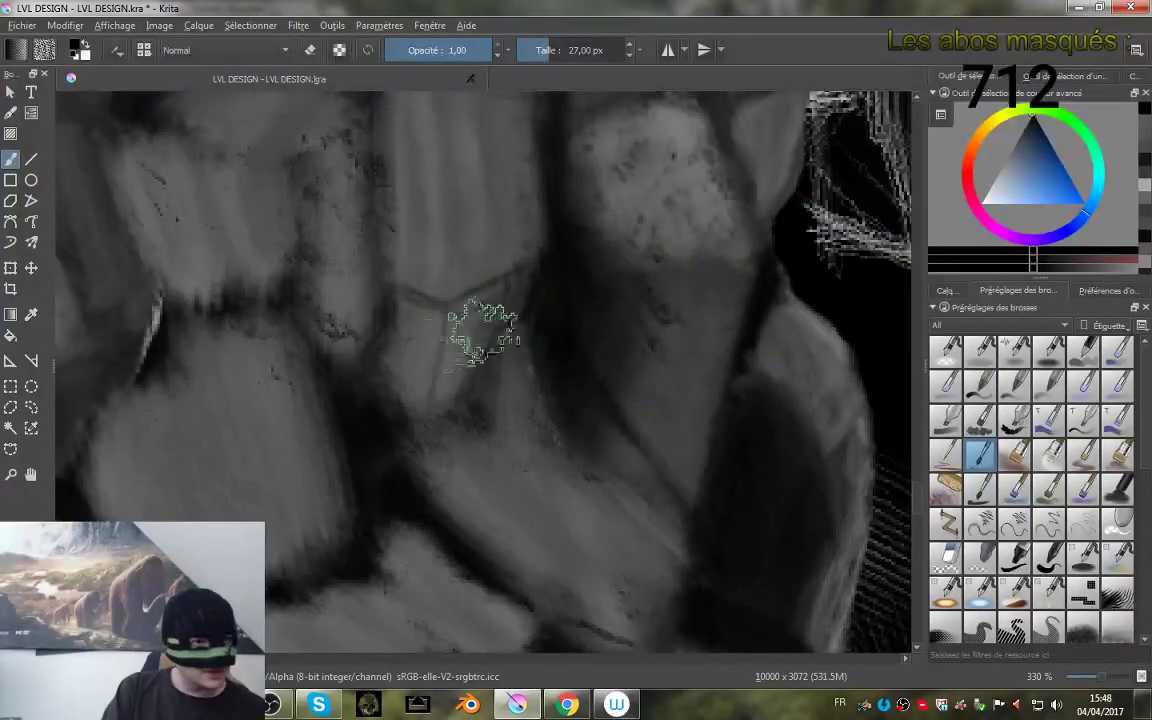
key(bracketleft)
key(bracketleft)
key(bracketleft)
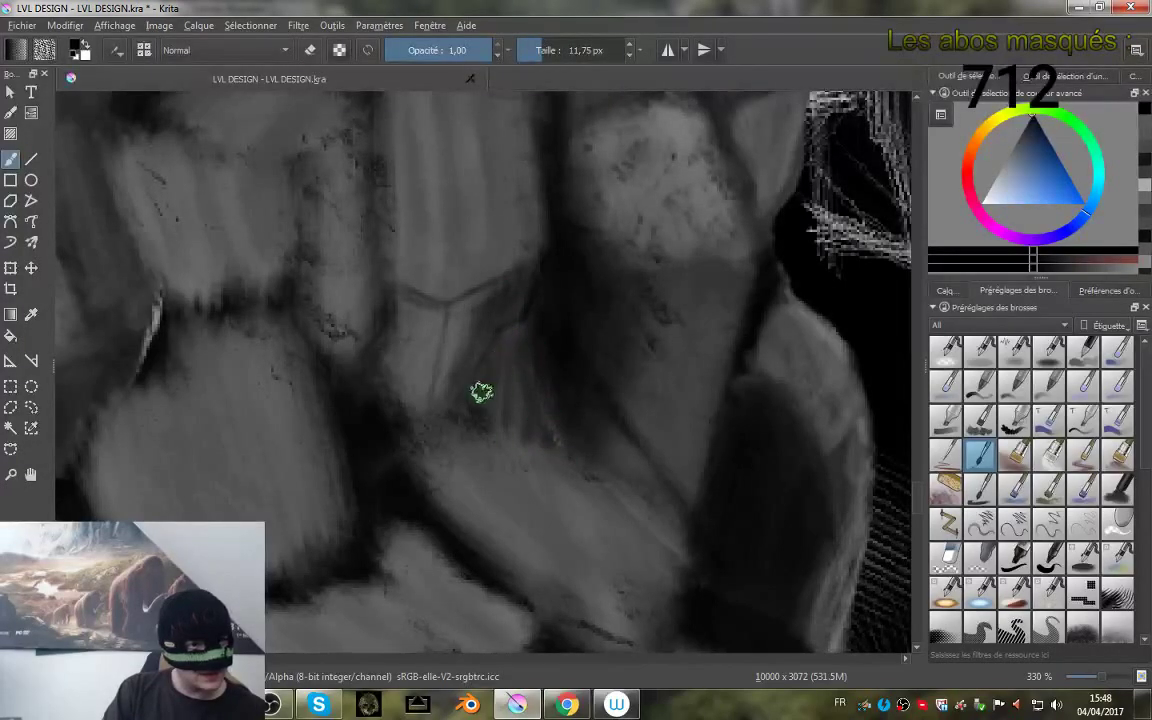
mouse_move(484, 409)
mouse_down()
mouse_move(489, 417)
mouse_move(476, 393)
mouse_move(524, 260)
mouse_move(537, 295)
mouse_move(525, 275)
mouse_move(504, 306)
mouse_move(496, 286)
mouse_move(486, 330)
mouse_move(531, 297)
mouse_move(521, 322)
mouse_up()
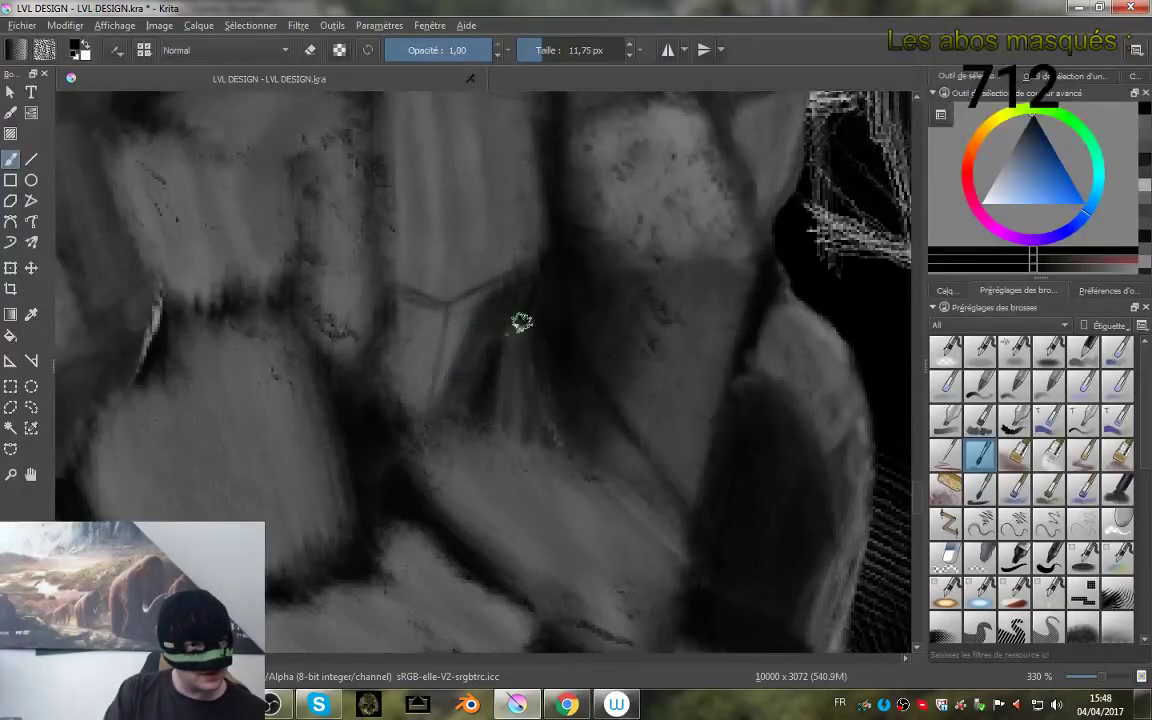
drag(522, 430, 513, 437)
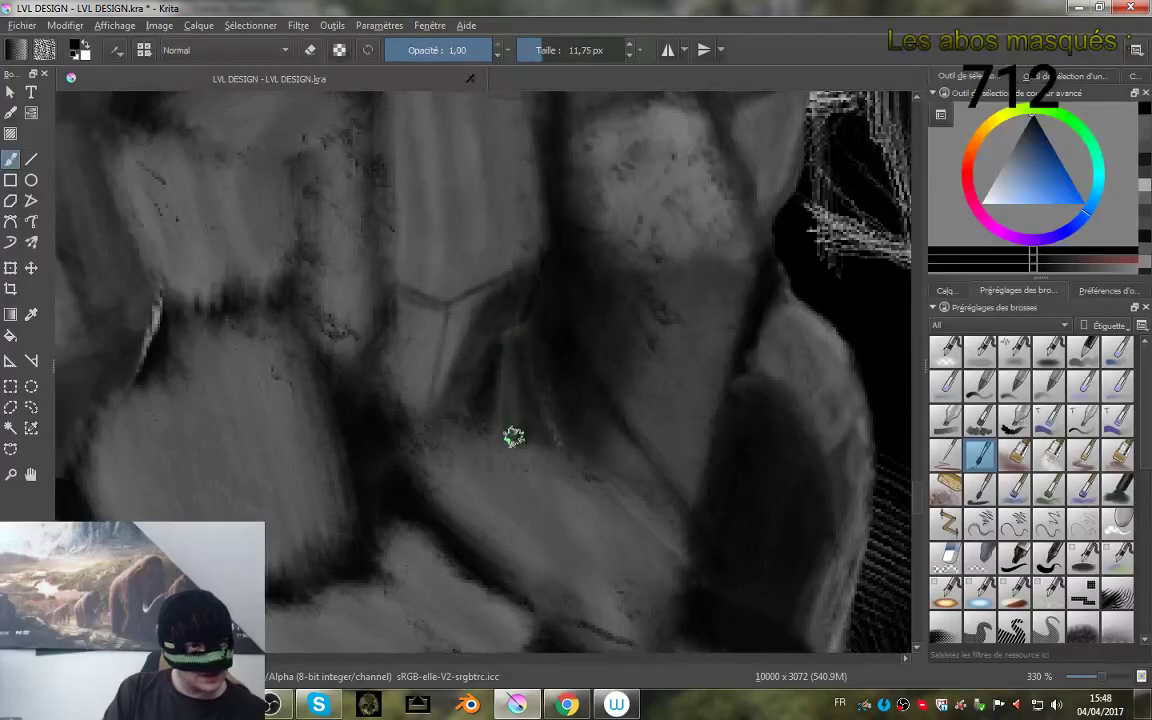
drag(553, 337, 589, 299)
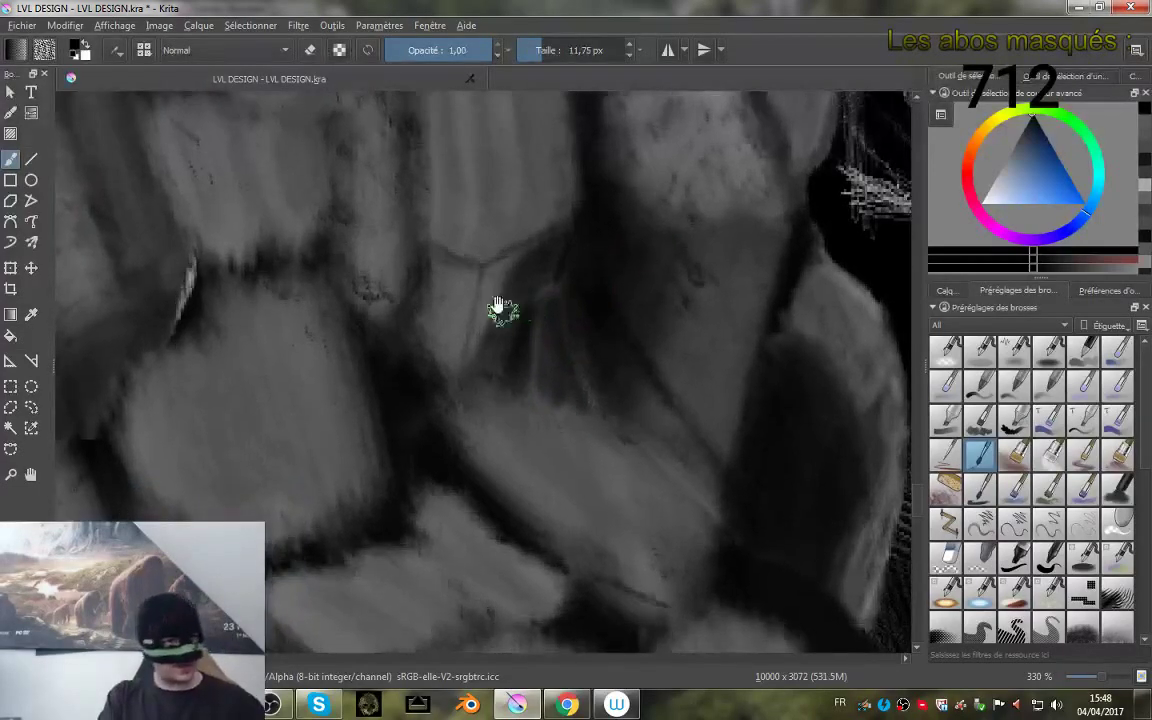
- Blacken the area beside the pale sliver under the tall stone, and refine the sliver's edges at 5.38 px
drag(499, 309, 551, 384)
mouse_move(525, 339)
mouse_down()
mouse_move(503, 417)
mouse_move(510, 331)
mouse_move(482, 380)
mouse_up()
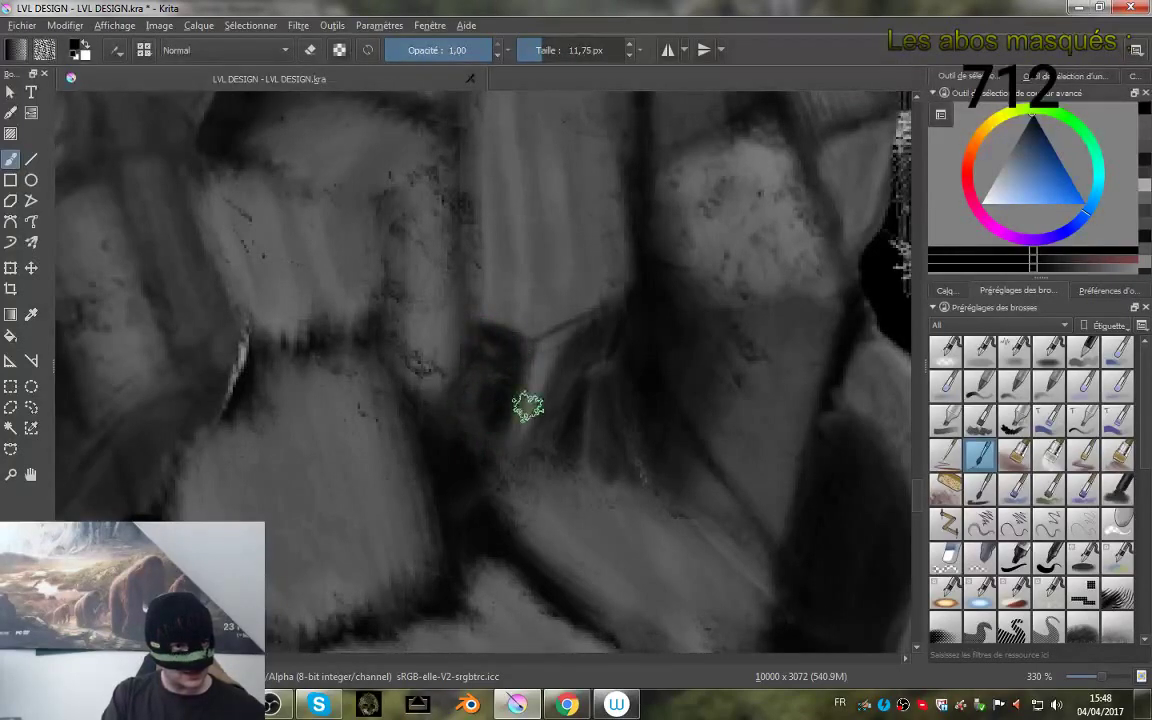
drag(516, 361, 512, 361)
key(bracketleft)
key(bracketleft)
key(bracketleft)
key(bracketleft)
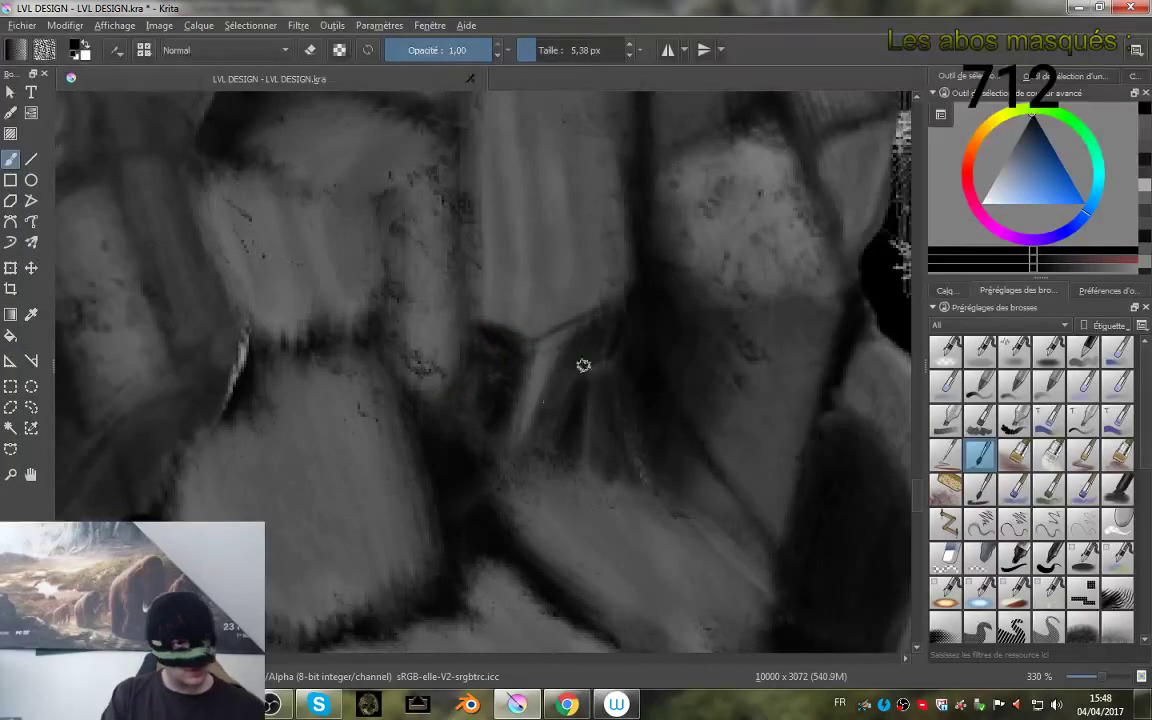
mouse_move(584, 367)
mouse_down()
mouse_move(572, 458)
mouse_move(575, 379)
mouse_up()
- Sample the lighter grey of the overhanging cap stone and paint over its dark outer edge and lower corner at 5.38 px
scroll(575, 378, up, 5)
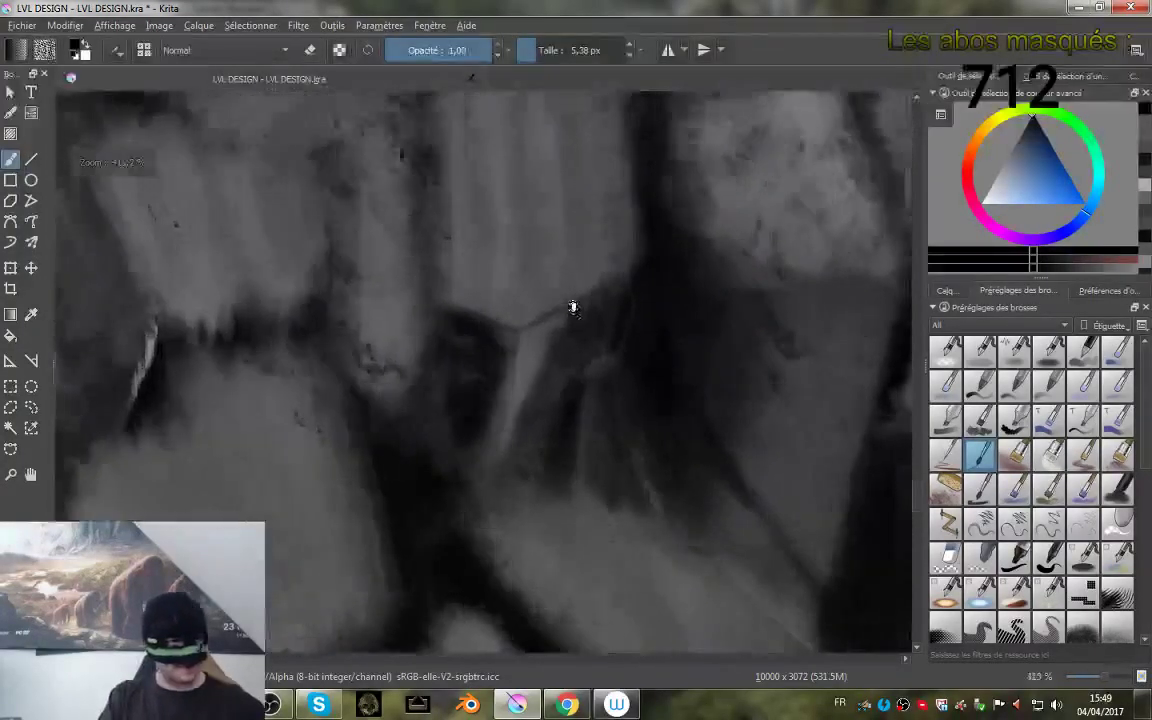
scroll(566, 406, down, 6)
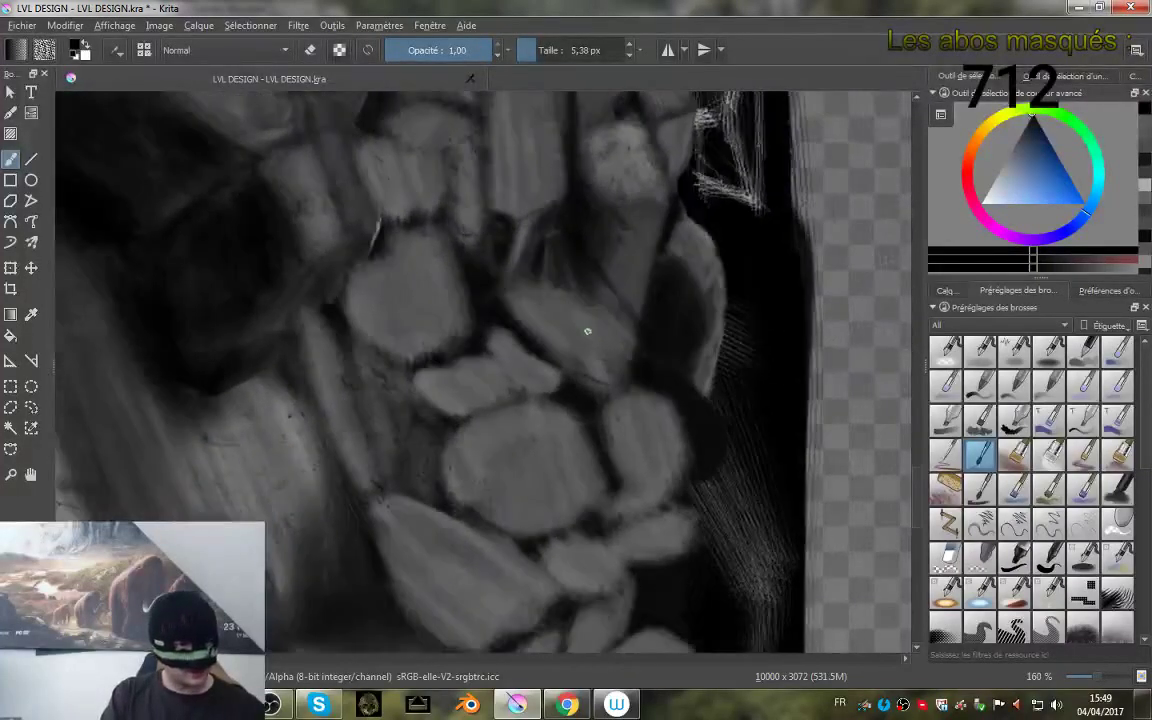
drag(587, 331, 643, 411)
drag(514, 435, 526, 463)
drag(550, 405, 511, 447)
drag(538, 334, 543, 285)
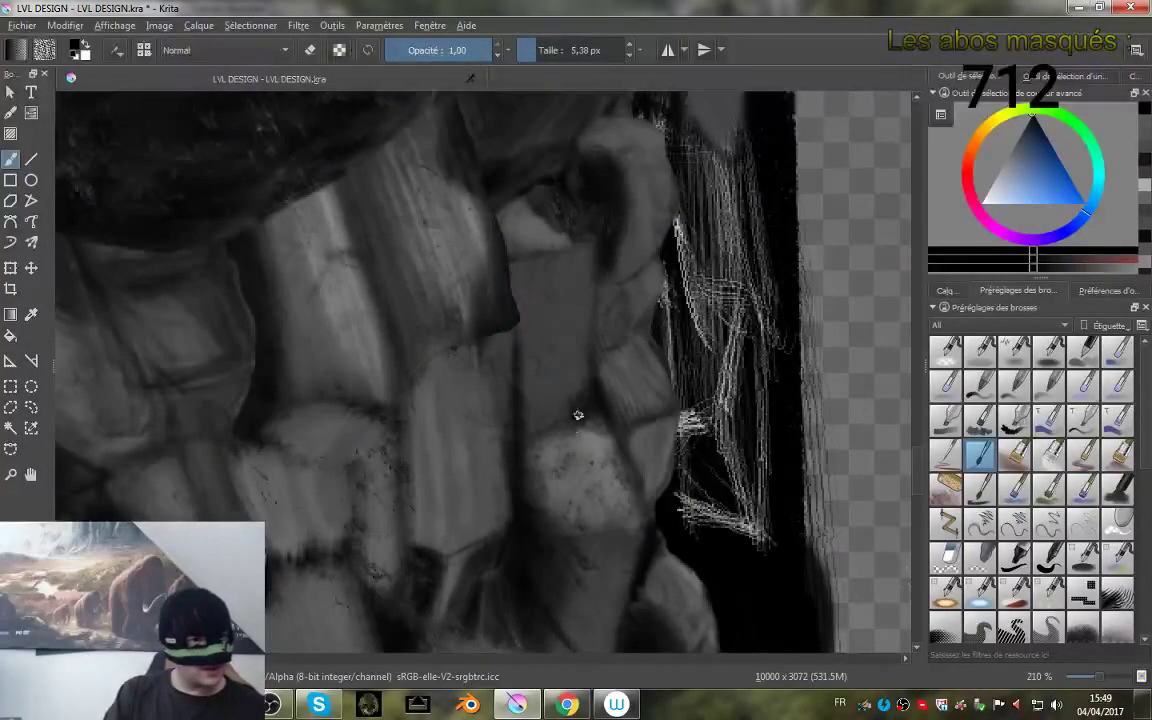
ctrl+click(500, 258)
drag(496, 231, 499, 295)
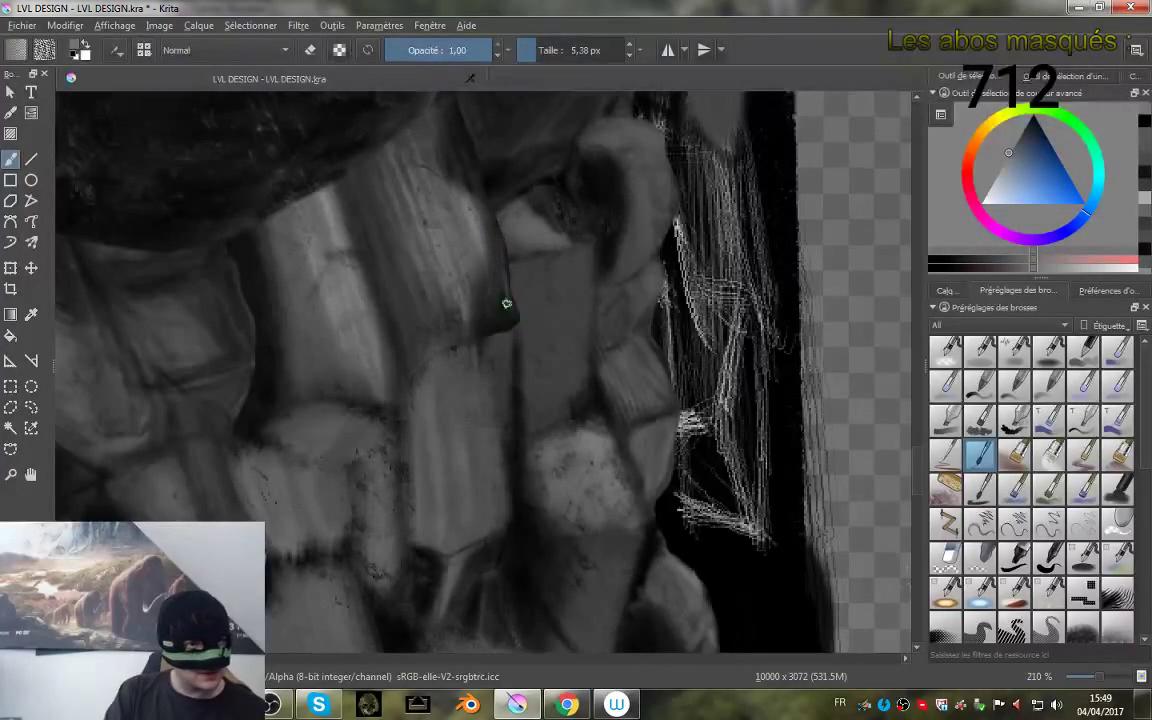
mouse_move(519, 325)
mouse_down()
mouse_move(489, 328)
mouse_move(485, 295)
mouse_move(509, 301)
mouse_move(493, 222)
mouse_up()
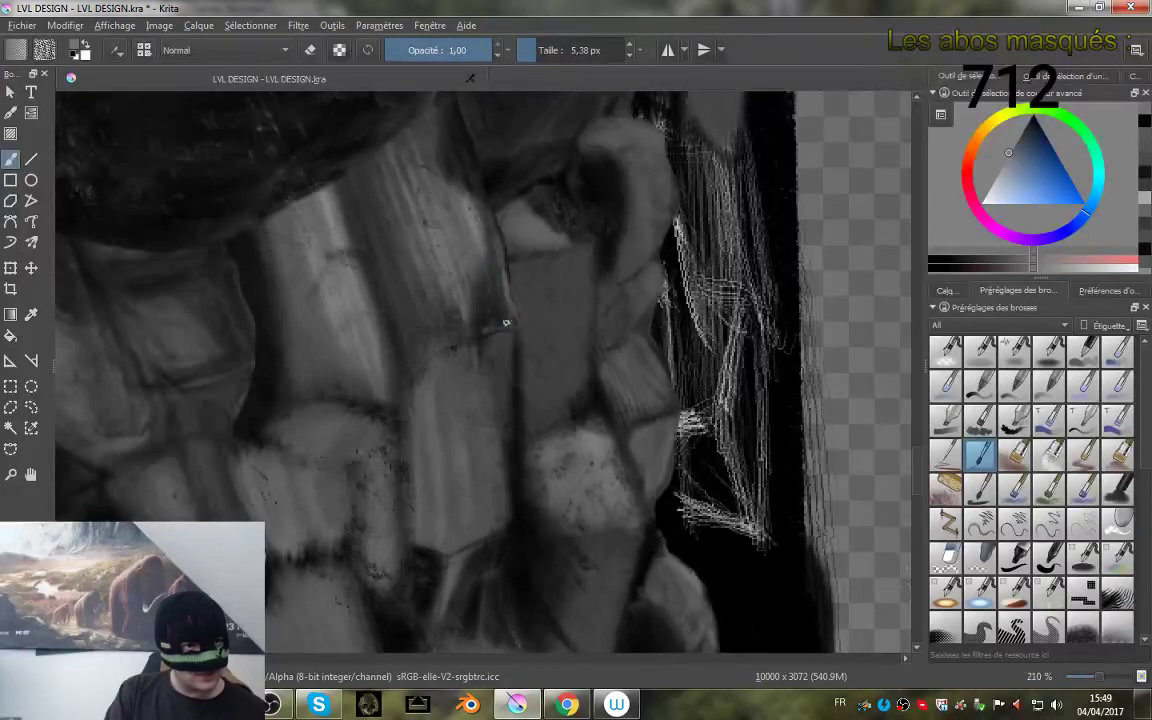
drag(477, 283, 479, 320)
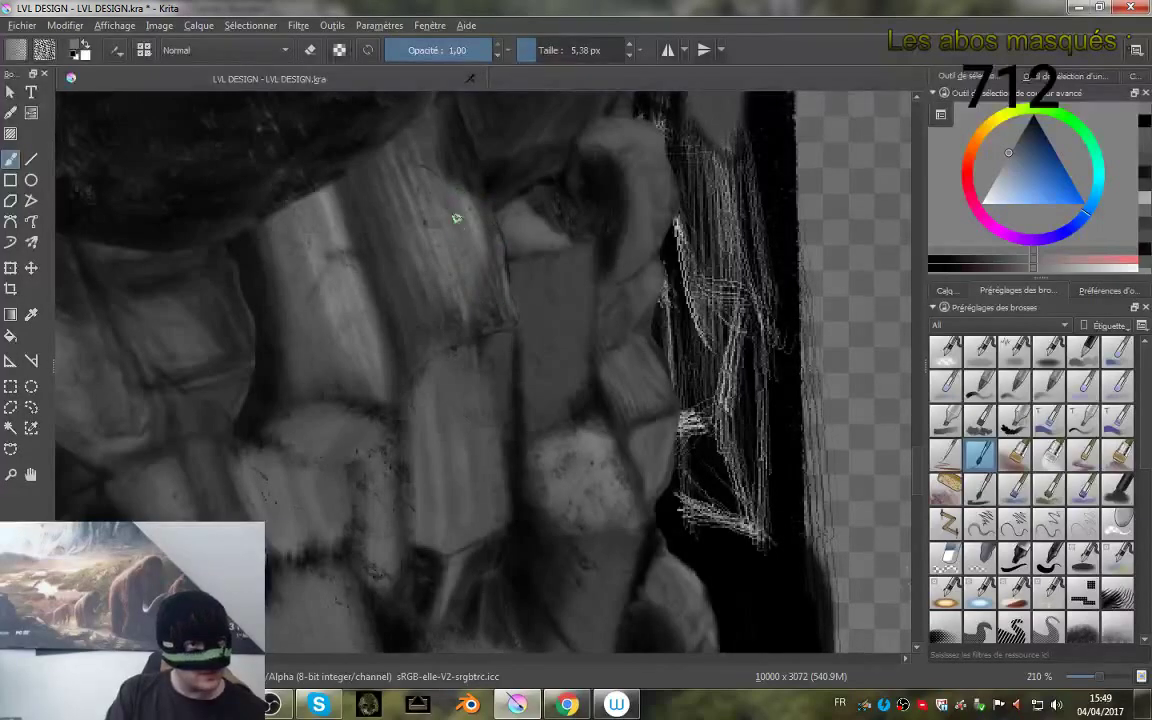
- Enlarge the brush to 16.97 px and blend grey over the cap stone's lower corner and outer edge
mouse_move(457, 251)
shift+mouse_down()
mouse_move(472, 251)
mouse_move(506, 308)
shift+mouse_up()
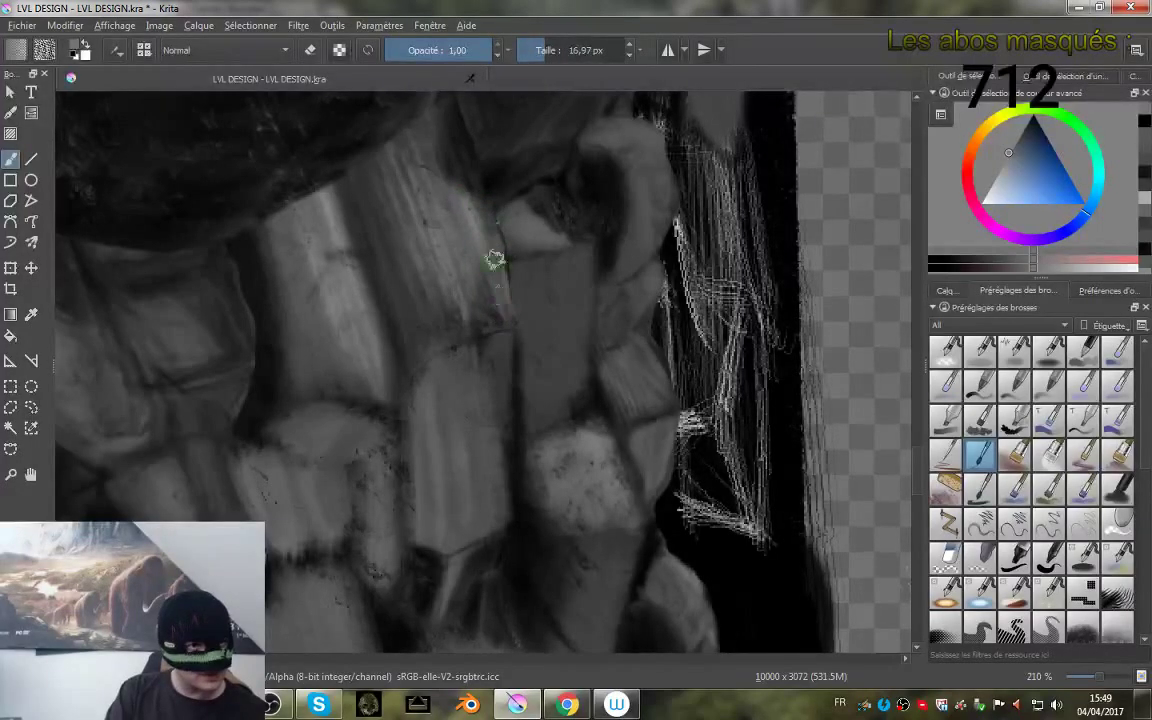
mouse_move(496, 259)
mouse_down()
mouse_move(508, 295)
mouse_move(471, 302)
mouse_move(503, 323)
mouse_move(437, 318)
mouse_move(484, 323)
mouse_move(453, 331)
mouse_up()
drag(483, 238, 511, 313)
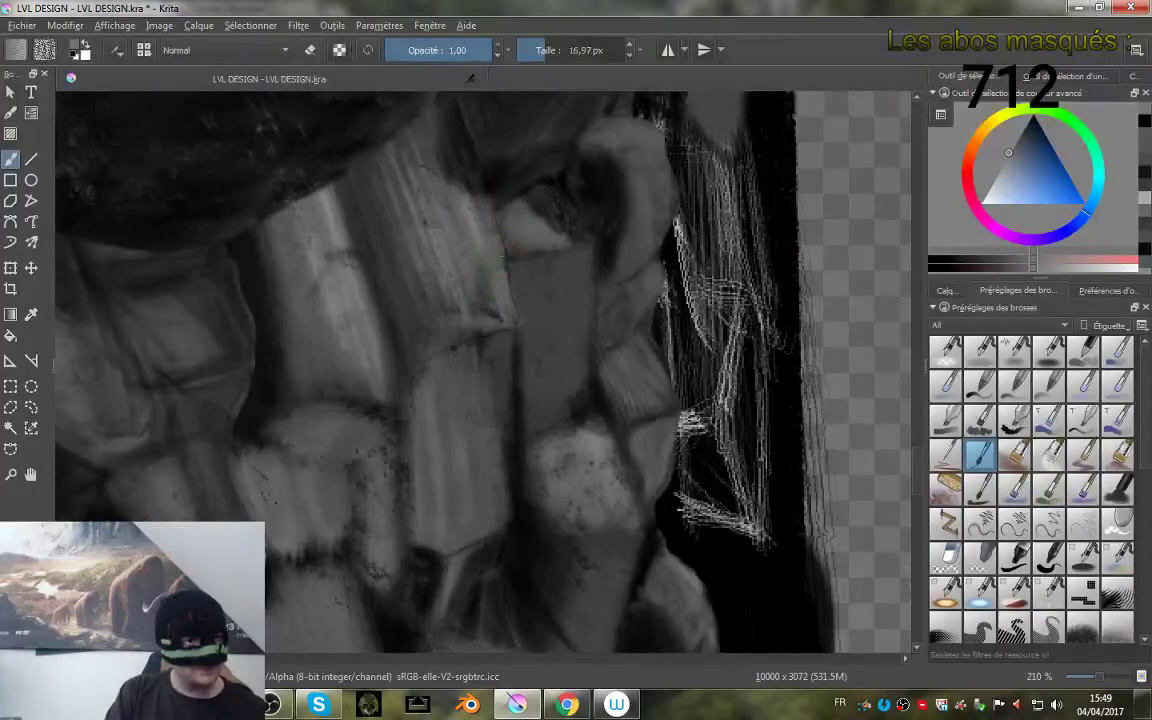
scroll(591, 360, down, 3)
scroll(591, 360, up, 5)
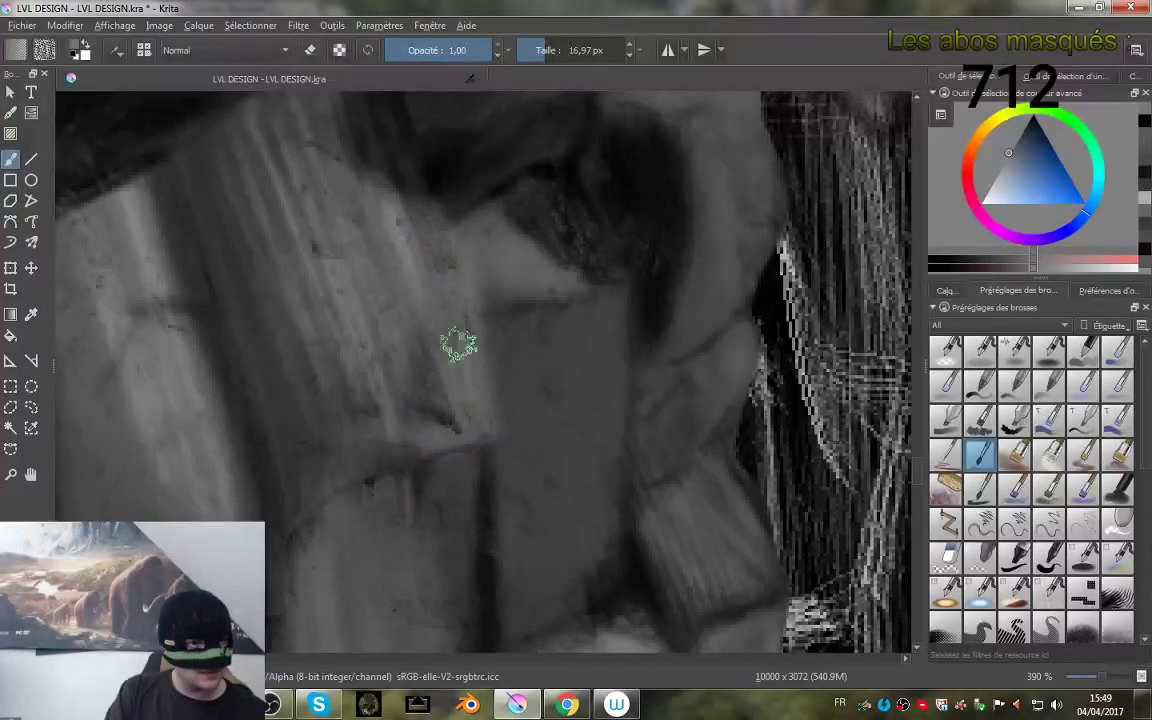
- Erase the grey overspill along the cap stone's outer edge with a 50 px eraser, undoing the stray erasures on the stone below
right_click(530, 292)
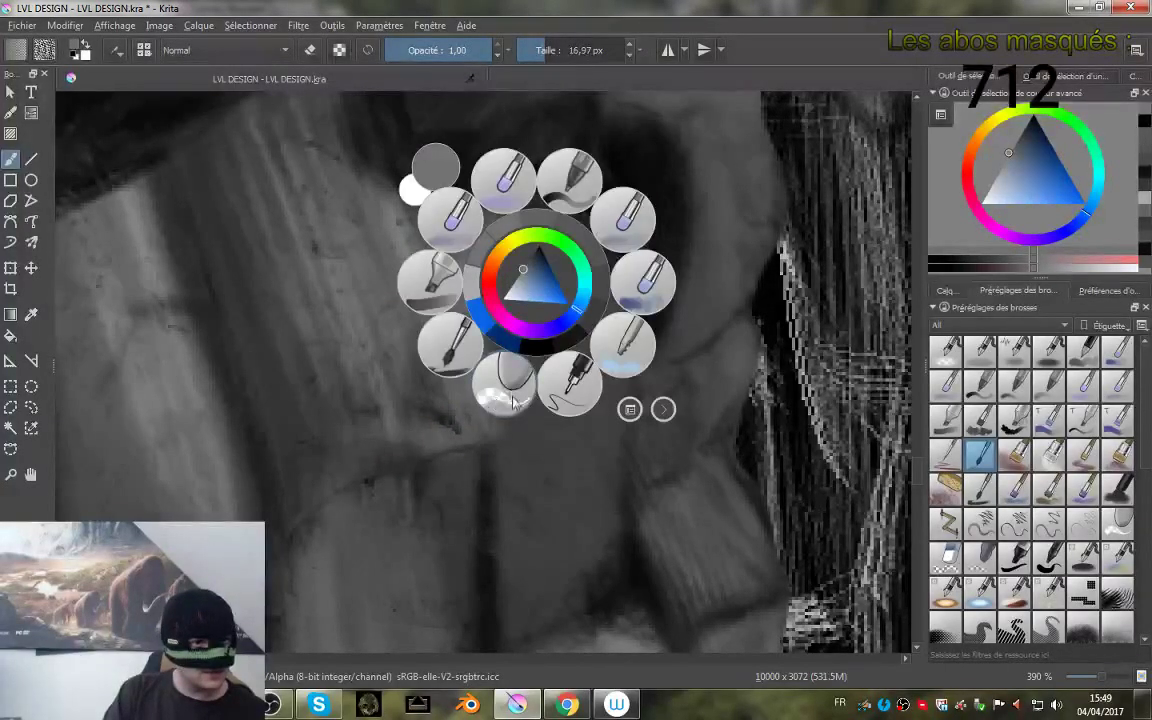
click(455, 362)
mouse_move(540, 293)
mouse_down()
mouse_move(556, 324)
mouse_move(534, 310)
mouse_move(515, 241)
mouse_move(522, 306)
mouse_move(509, 292)
mouse_move(523, 304)
mouse_move(502, 276)
mouse_move(493, 228)
mouse_move(529, 383)
mouse_move(525, 417)
mouse_move(541, 419)
mouse_move(487, 222)
mouse_move(427, 151)
mouse_move(394, 529)
mouse_move(458, 503)
mouse_up()
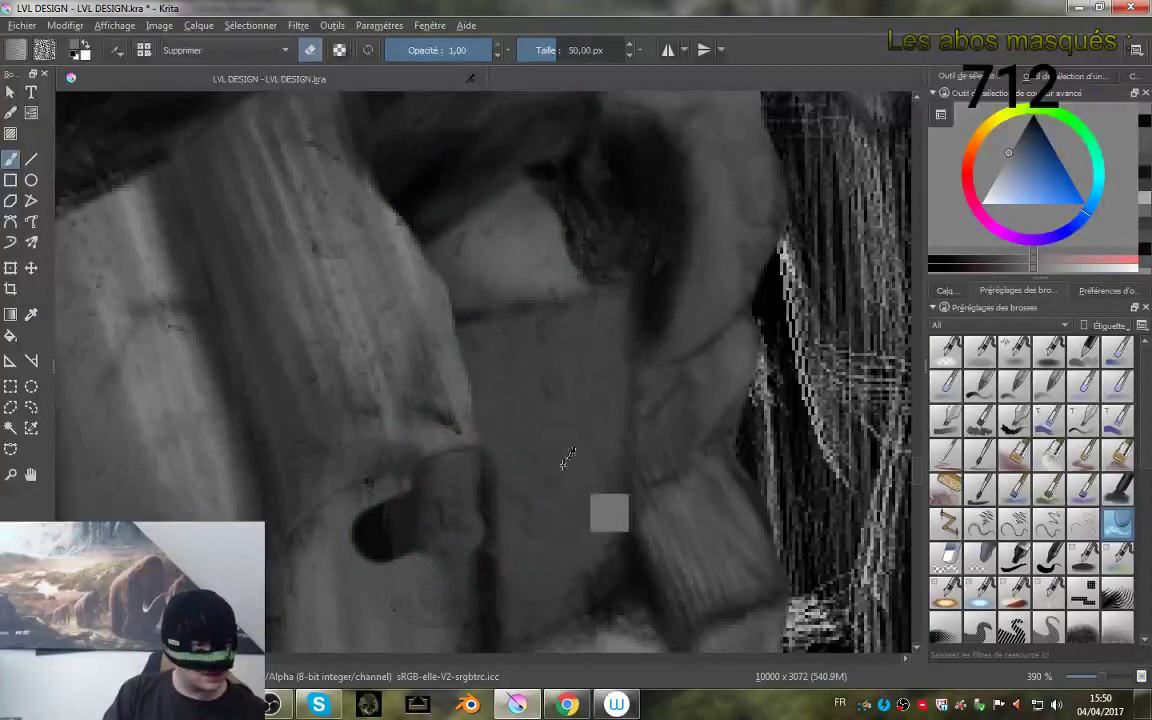
key(ctrl+z)
key(ctrl+z)
drag(588, 450, 588, 322)
mouse_move(588, 322)
mouse_down()
mouse_move(568, 450)
mouse_move(566, 349)
mouse_move(471, 347)
mouse_move(509, 309)
mouse_move(497, 285)
mouse_move(463, 335)
mouse_move(542, 200)
mouse_move(585, 358)
mouse_move(568, 401)
mouse_move(579, 324)
mouse_up()
scroll(566, 349, up, 5)
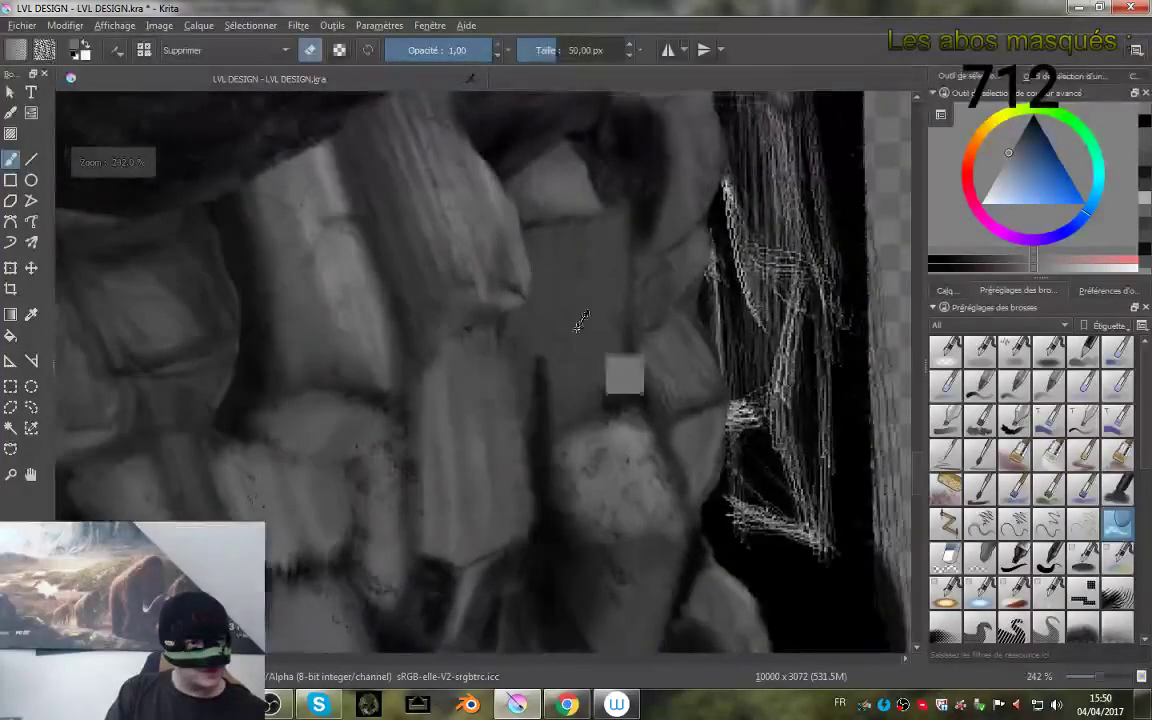
mouse_move(453, 265)
mouse_down()
mouse_move(498, 262)
mouse_move(532, 327)
mouse_up()
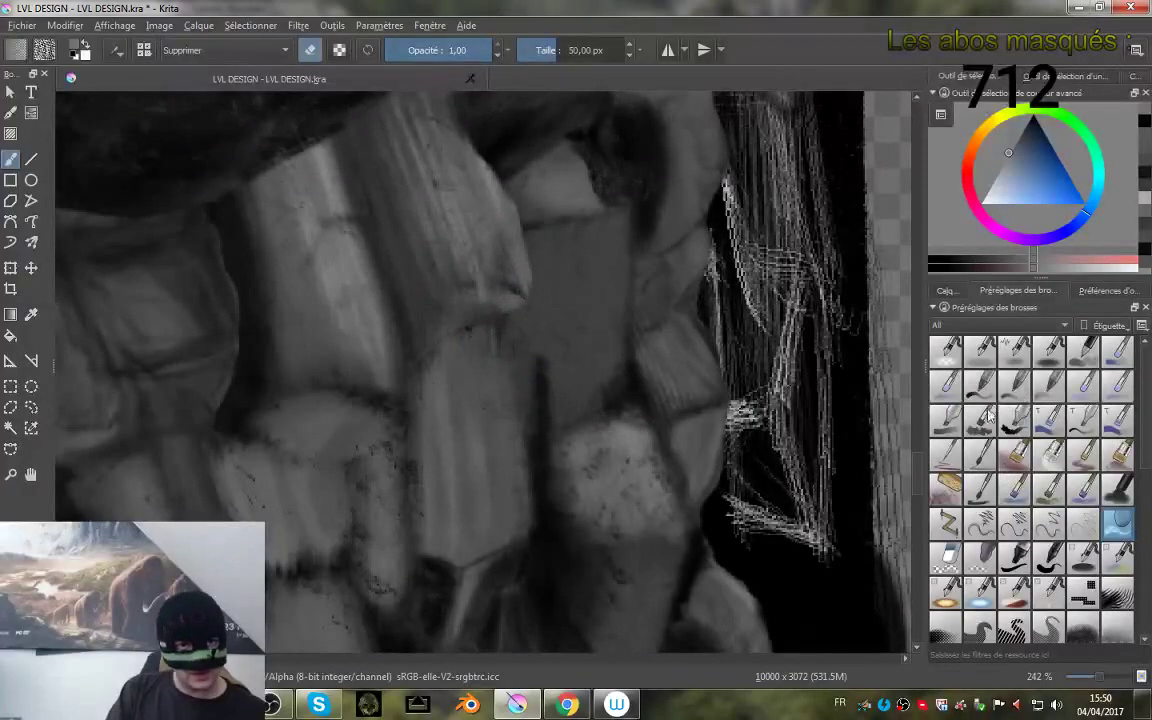
- Switch to the bristle brush in black at 3.86 px and darken the underside of the overhanging cap stone's lower edge
click(980, 455)
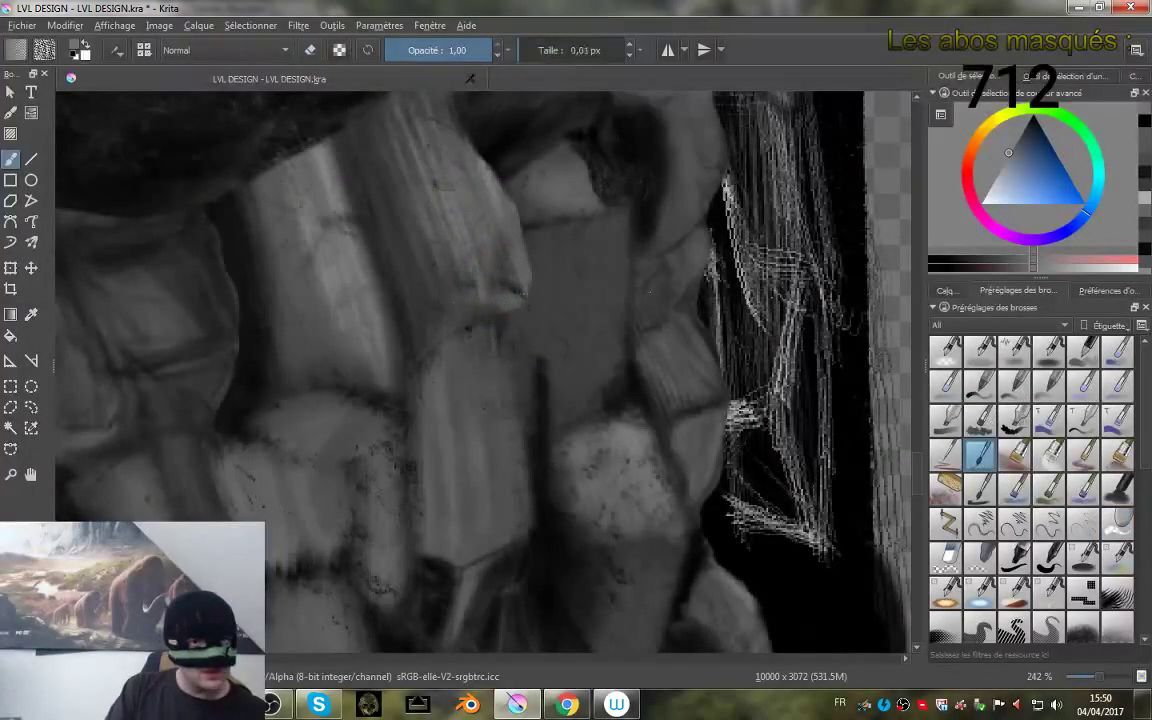
drag(1046, 147, 1029, 125)
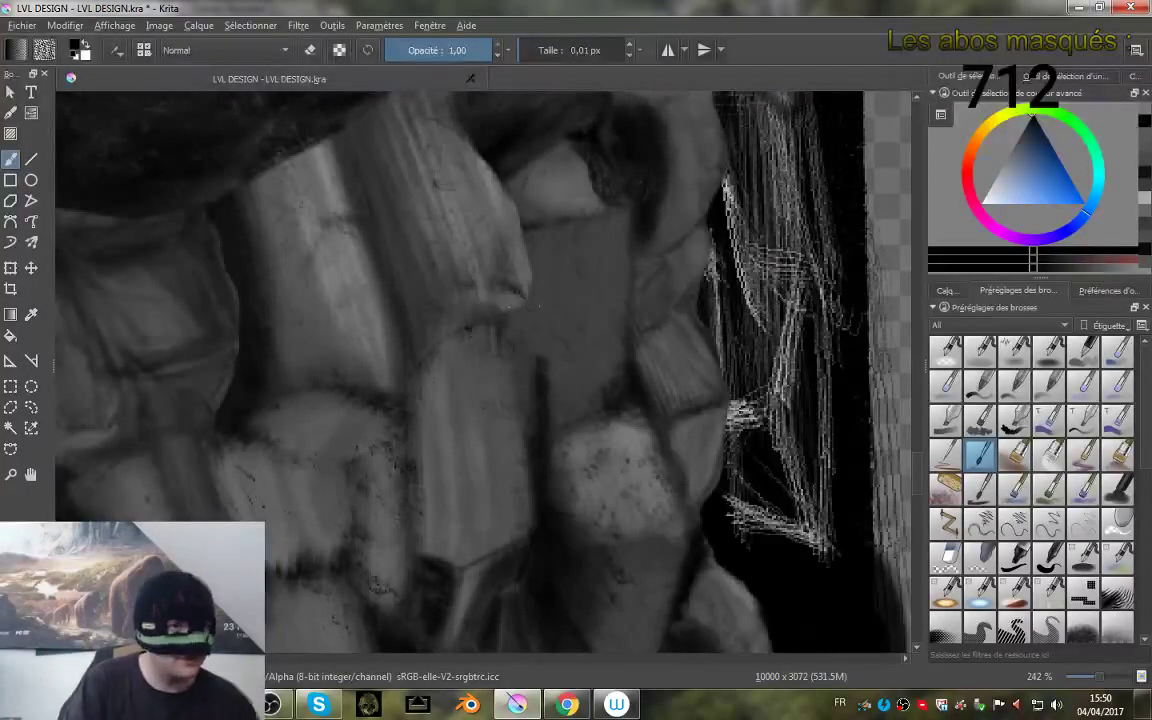
drag(552, 288, 557, 288)
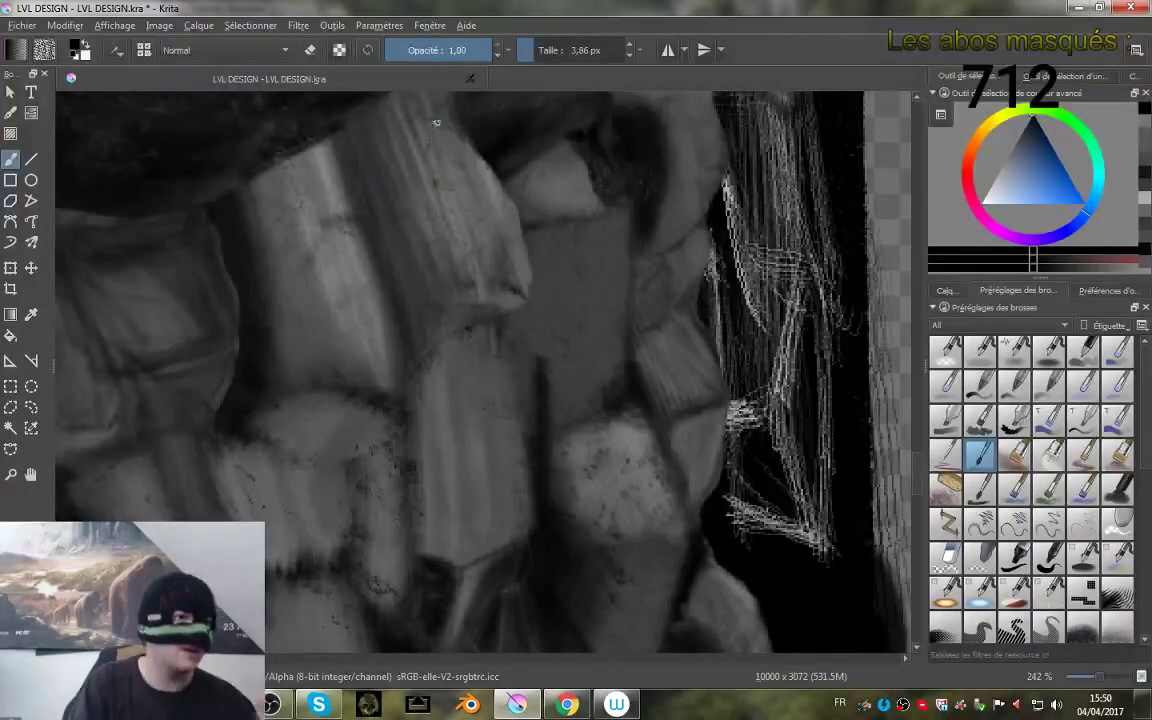
mouse_move(486, 206)
mouse_down()
mouse_move(481, 283)
mouse_move(470, 260)
mouse_up()
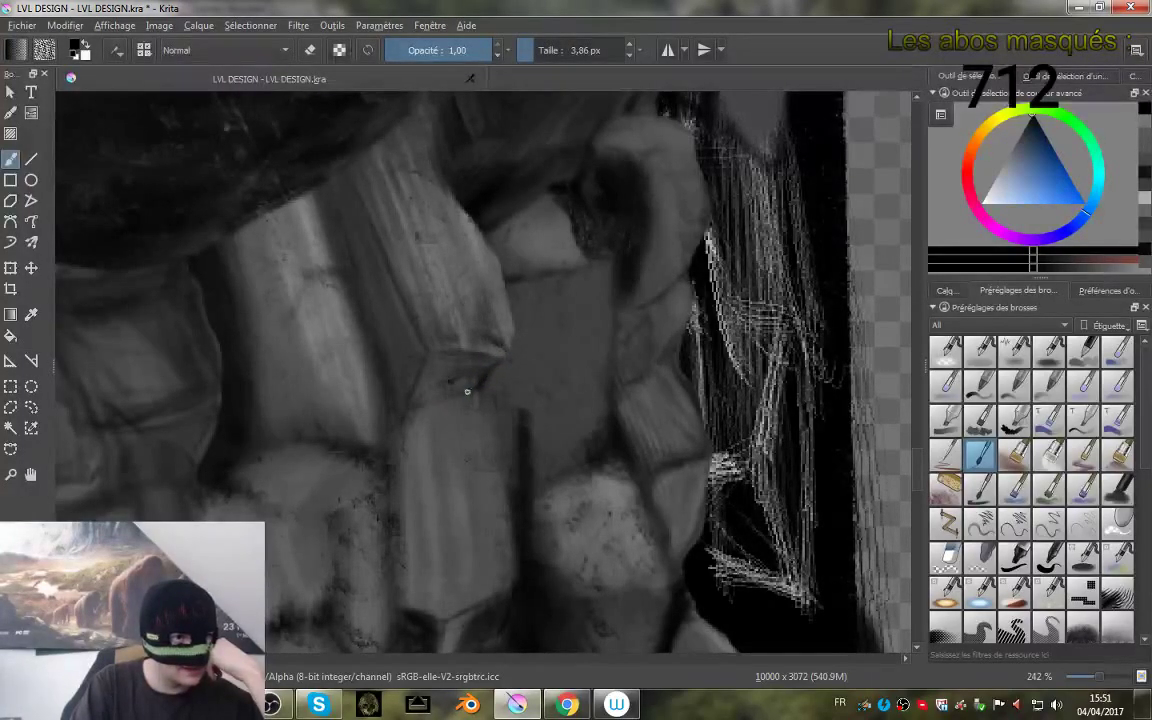
mouse_move(545, 363)
mouse_down()
mouse_move(549, 411)
mouse_move(427, 185)
mouse_move(471, 323)
mouse_up()
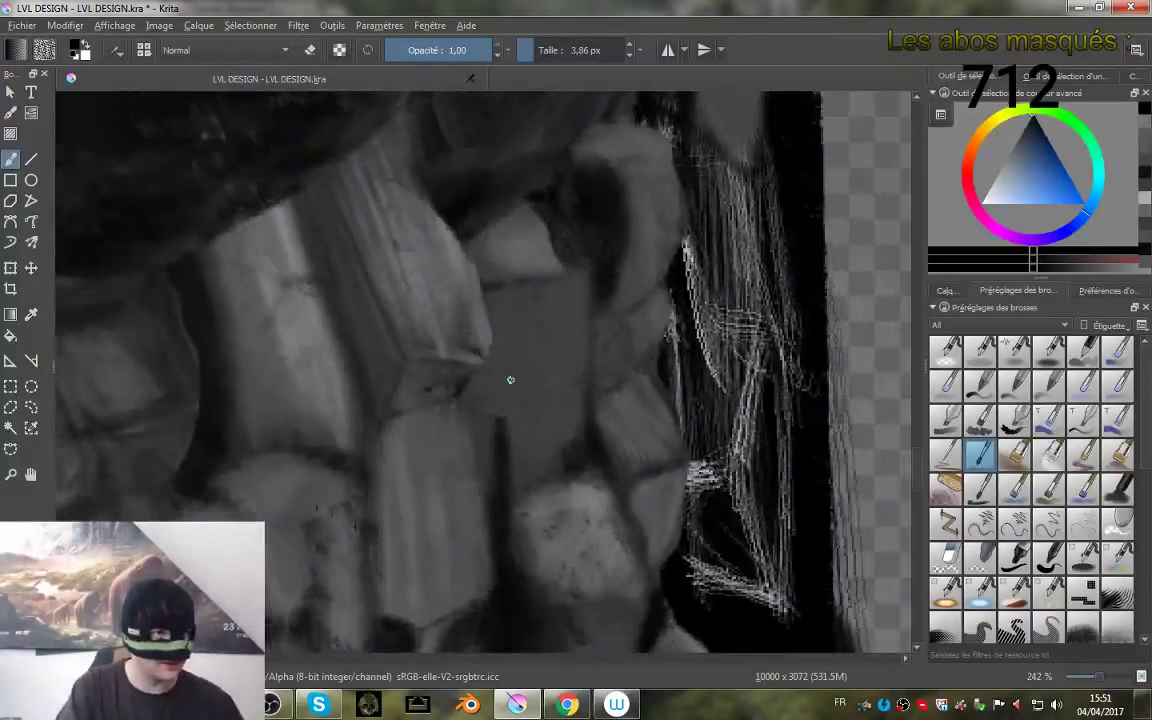
- Reset the bristle brush to 27 px, sample grey from the cap stone's face and paint over its outer edge and lower corner
right_click(443, 215)
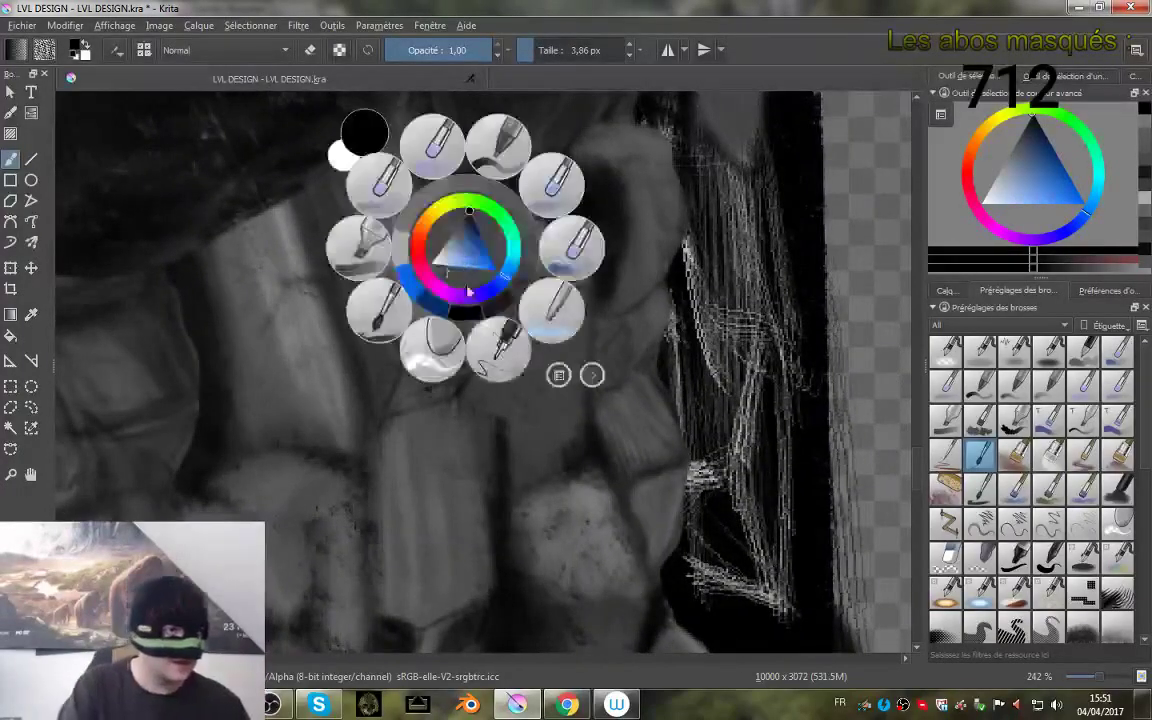
click(982, 392)
click(981, 423)
click(981, 455)
click(788, 377)
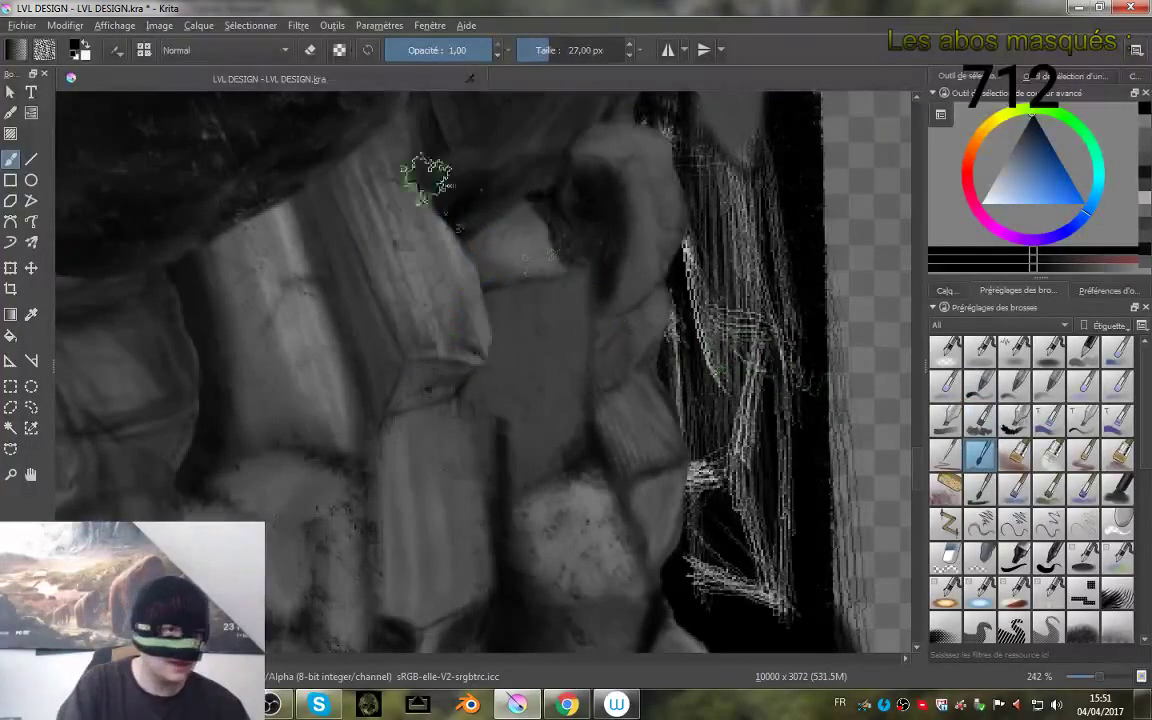
key(ctrl)
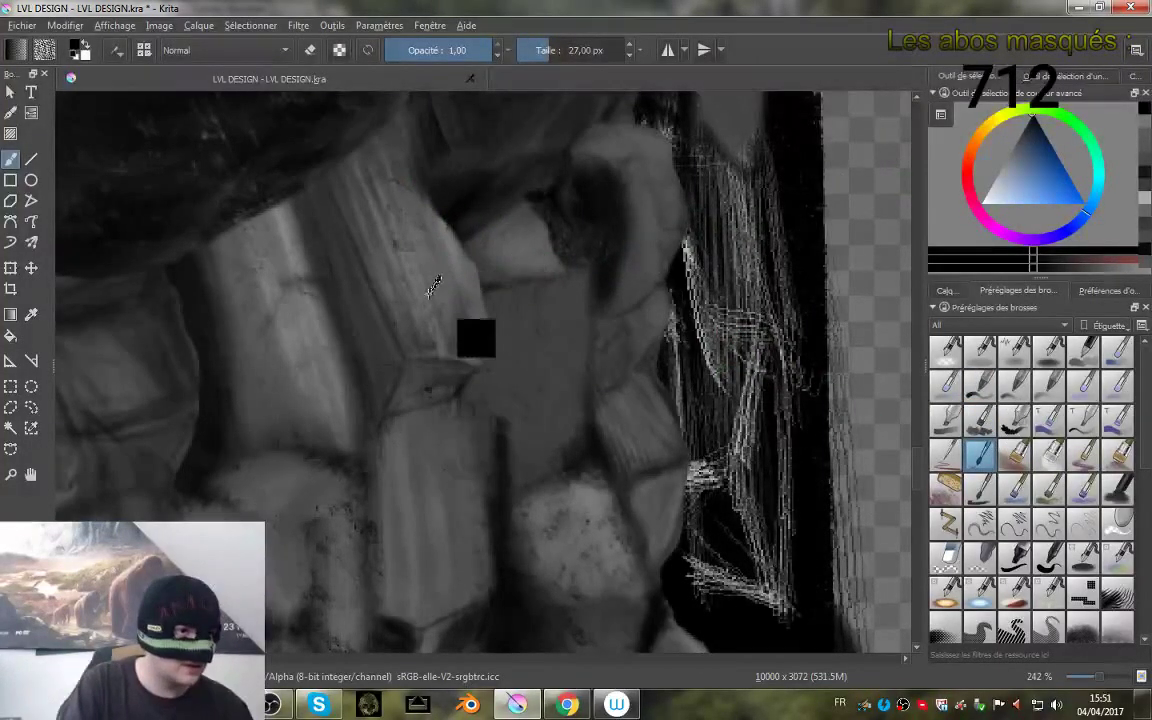
ctrl+click(440, 262)
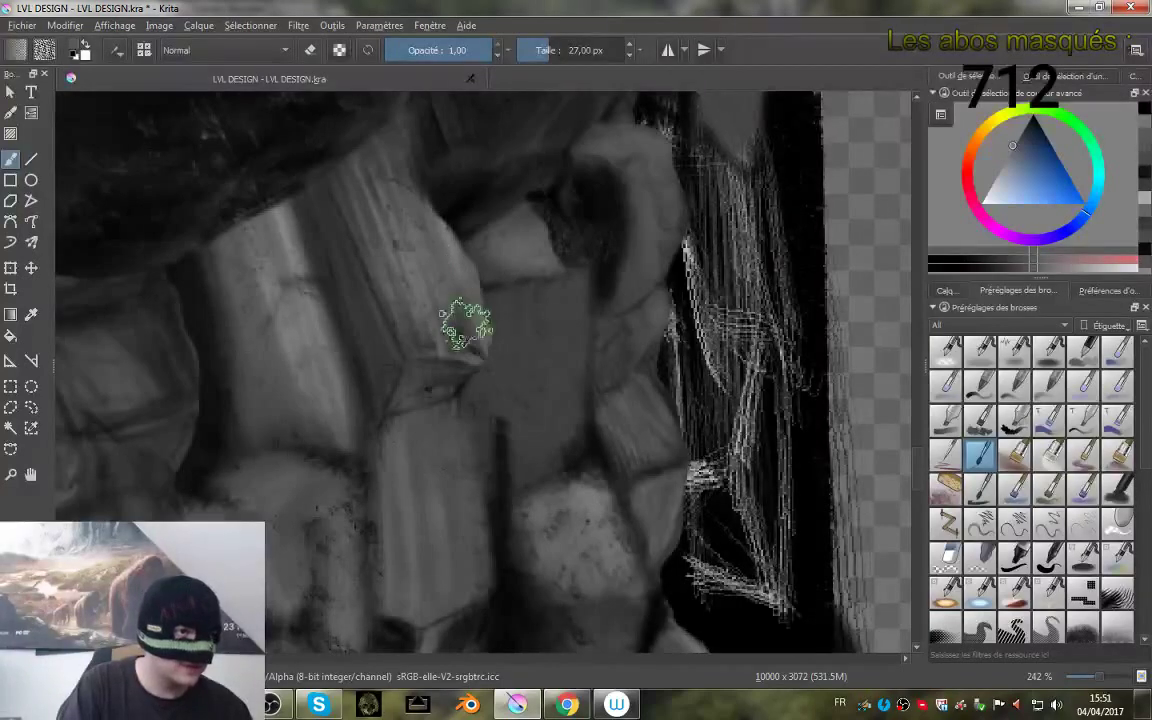
mouse_move(465, 322)
mouse_down()
mouse_move(477, 343)
mouse_move(427, 252)
mouse_move(409, 278)
mouse_move(381, 262)
mouse_move(403, 207)
mouse_move(468, 321)
mouse_move(414, 339)
mouse_move(472, 436)
mouse_move(472, 363)
mouse_up()
- Reduce the brush to 4.95 px and blend grey over the dark marks on the small facet beneath the cap stone
drag(386, 218, 388, 306)
mouse_move(414, 242)
mouse_down()
mouse_move(359, 255)
mouse_move(389, 237)
mouse_up()
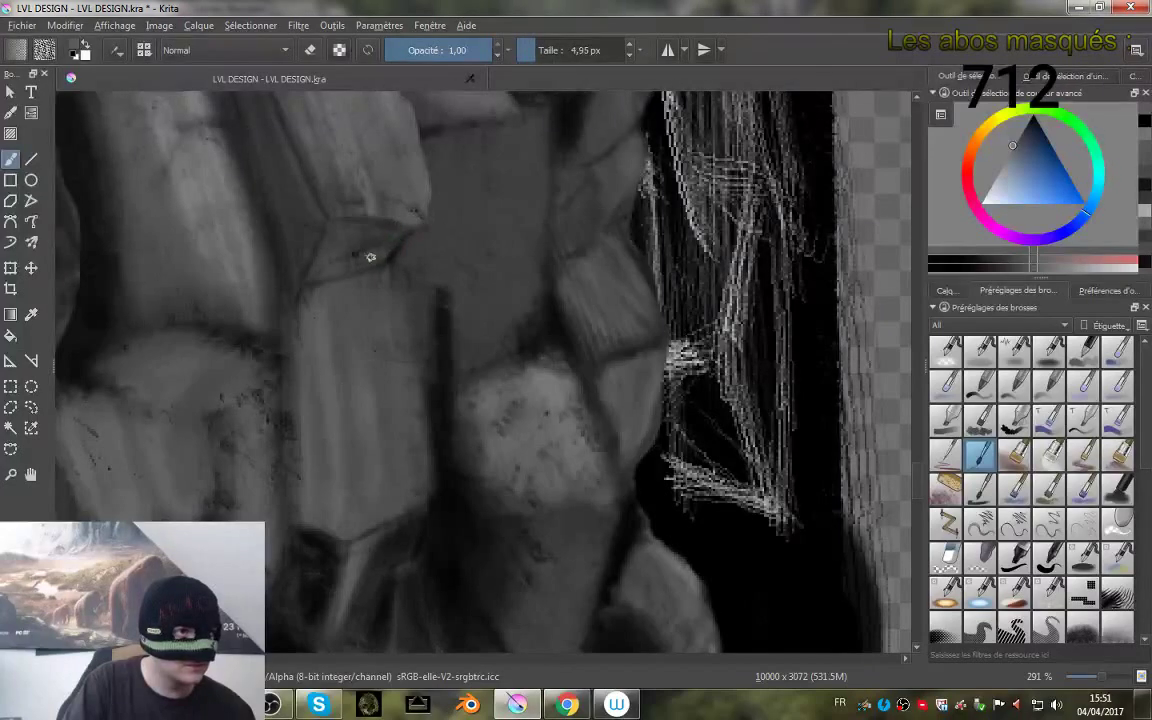
click(354, 255)
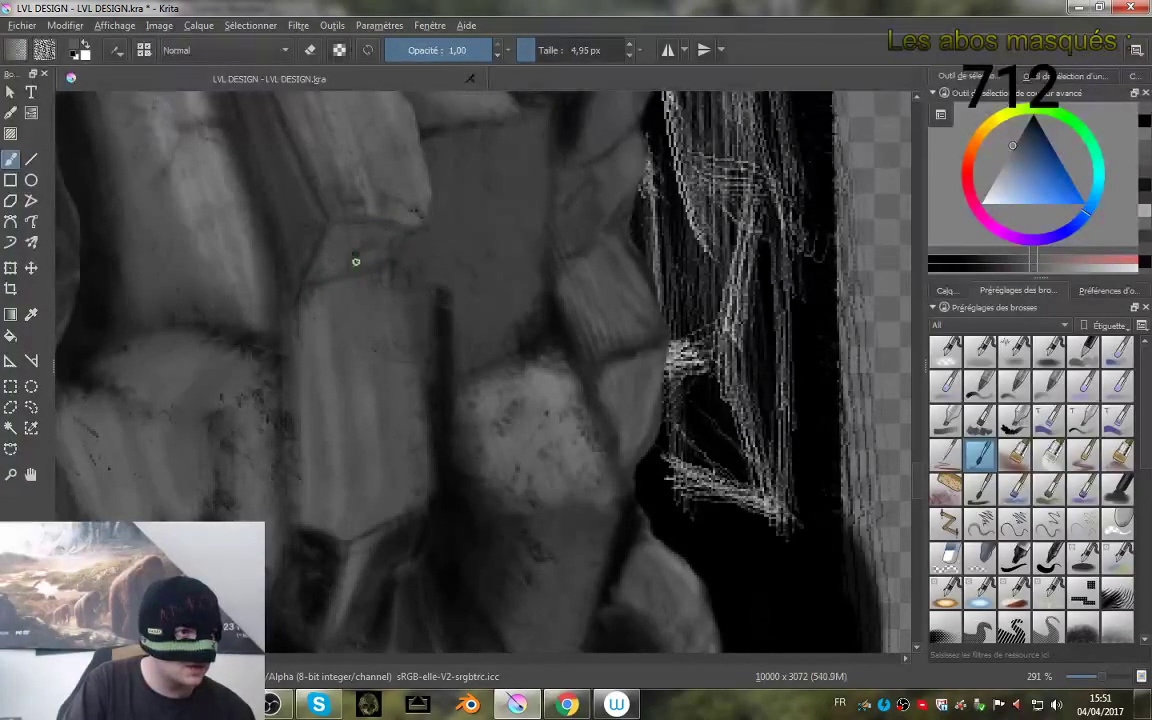
drag(344, 229, 360, 248)
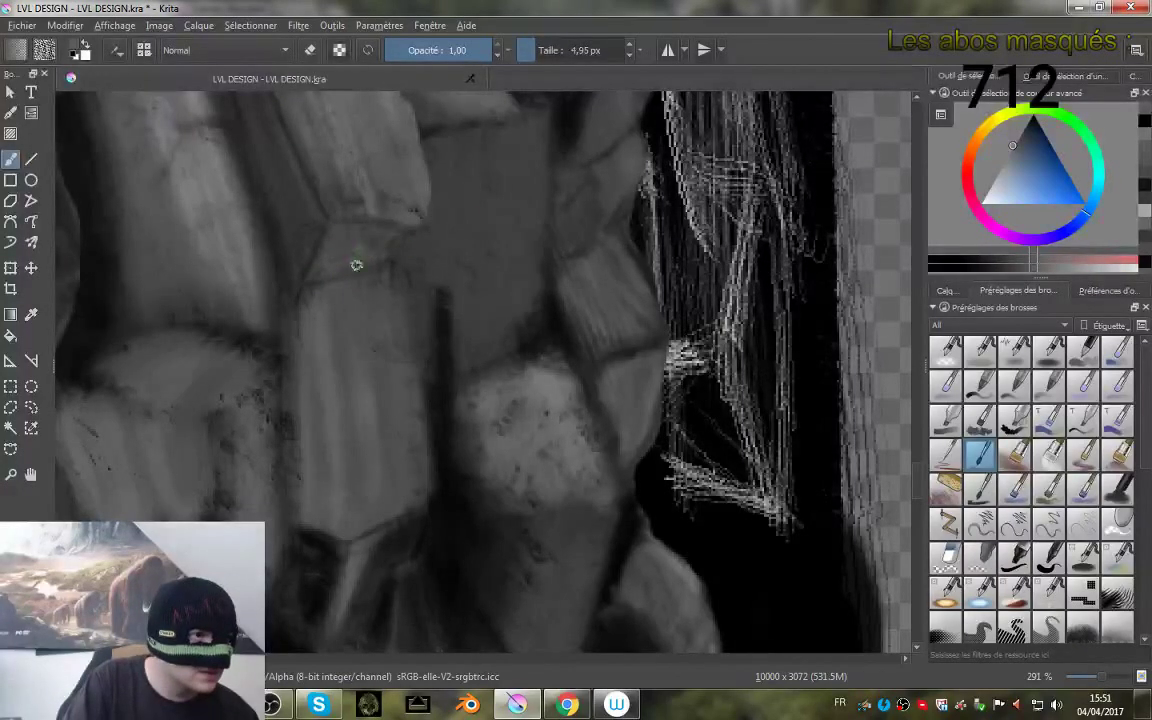
drag(352, 147, 328, 308)
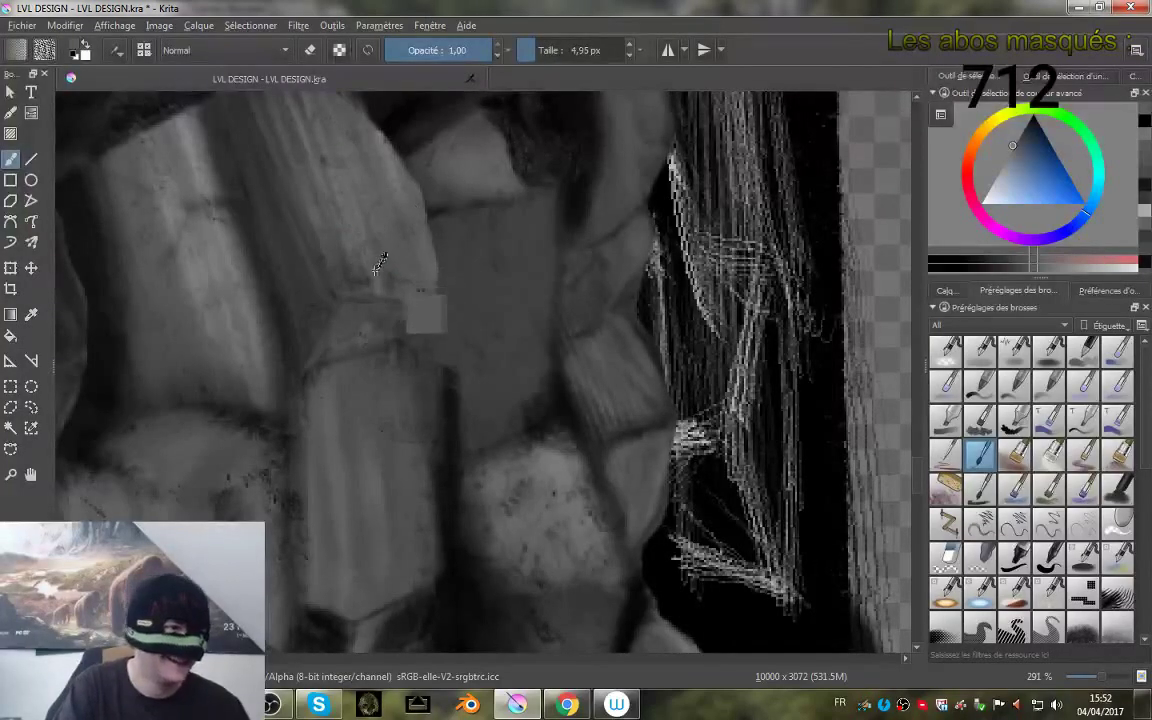
- Lighten the sampled grey and paint fine highlight streaks along the cap stone's outer side and lower rim
key(l)
key(l)
key(l)
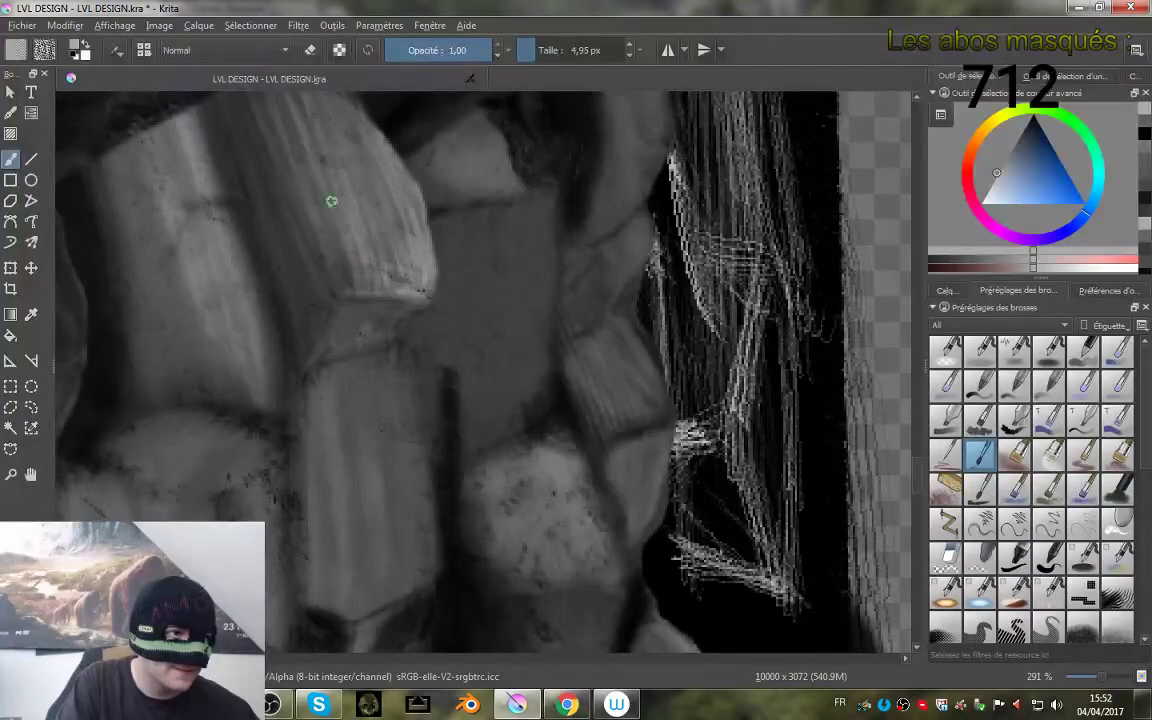
- Enlarge the brush to 11.66 px and broaden the light grey highlight along the cap stone's outer side
drag(532, 226, 518, 323)
scroll(518, 323, up, 5)
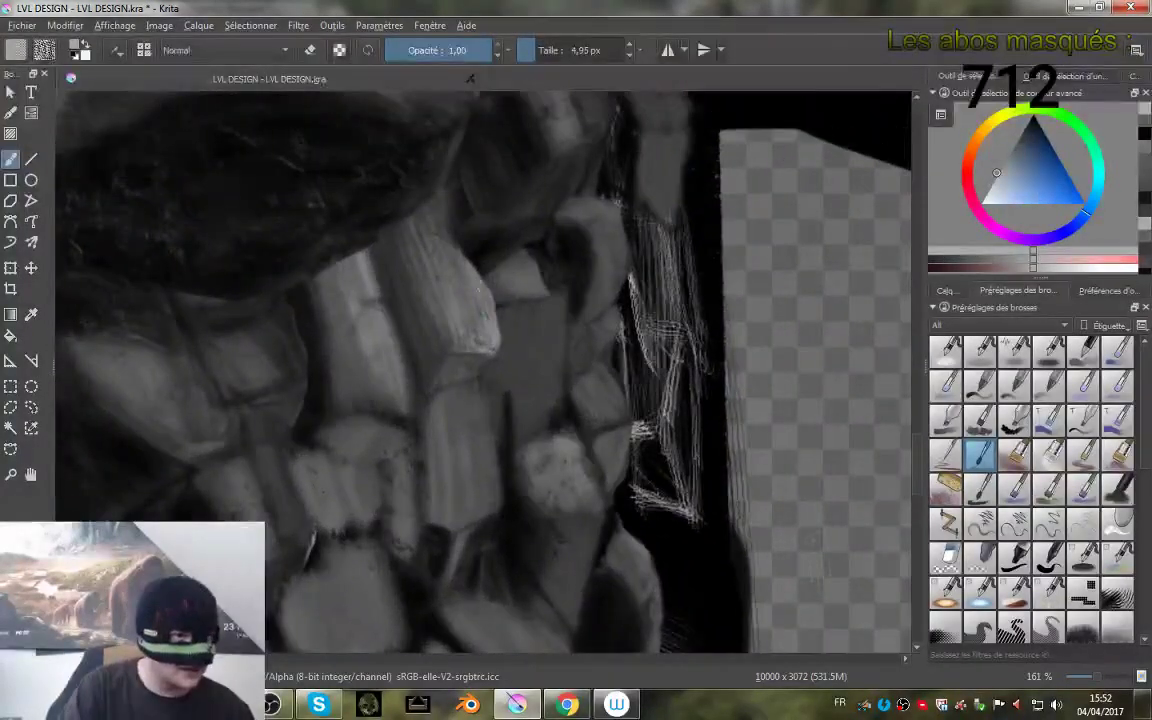
drag(477, 303, 487, 297)
mouse_move(459, 268)
mouse_down()
mouse_move(488, 347)
mouse_move(474, 293)
mouse_up()
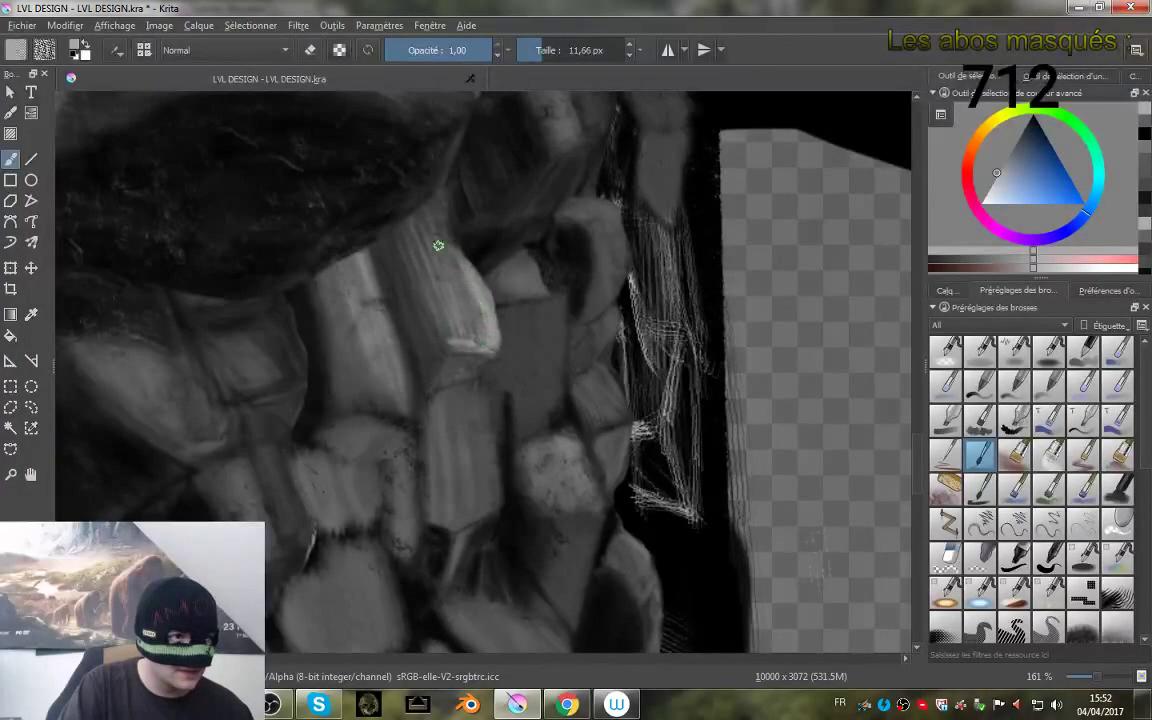
mouse_move(438, 245)
mouse_down()
mouse_move(463, 285)
mouse_move(470, 313)
mouse_move(444, 269)
mouse_move(466, 322)
mouse_up()
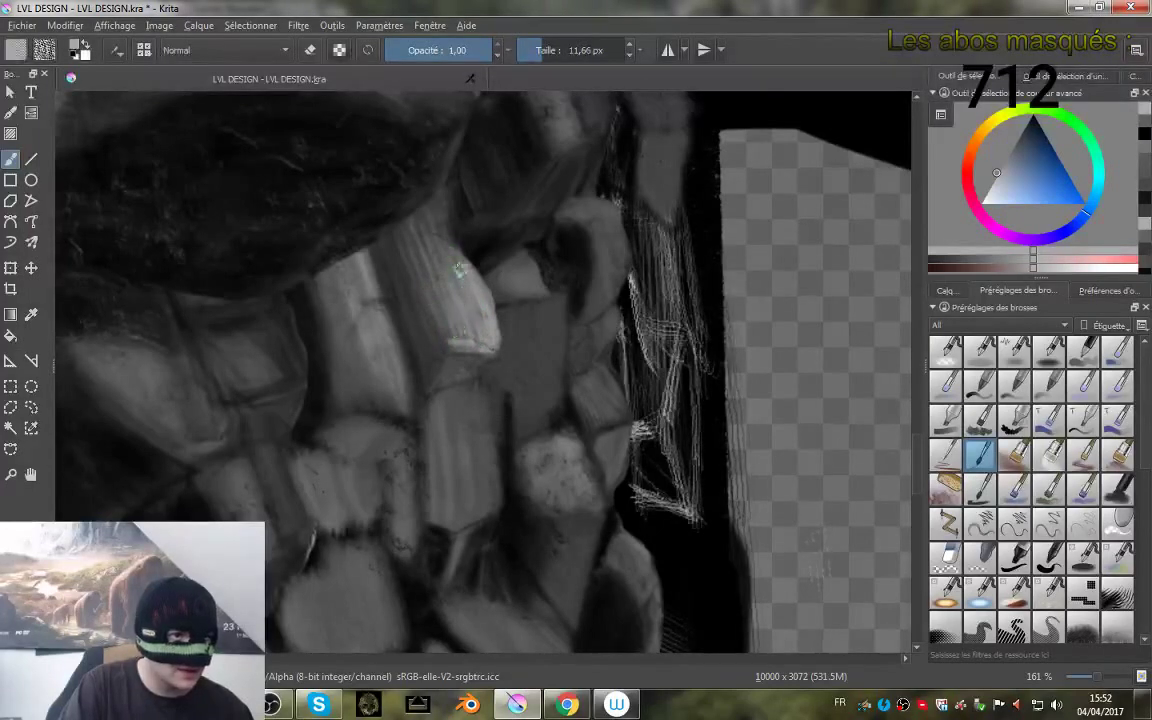
- Sample successive greys from the cap stone and blend its highlight into the darker streaks of the upper face
ctrl+click(460, 246)
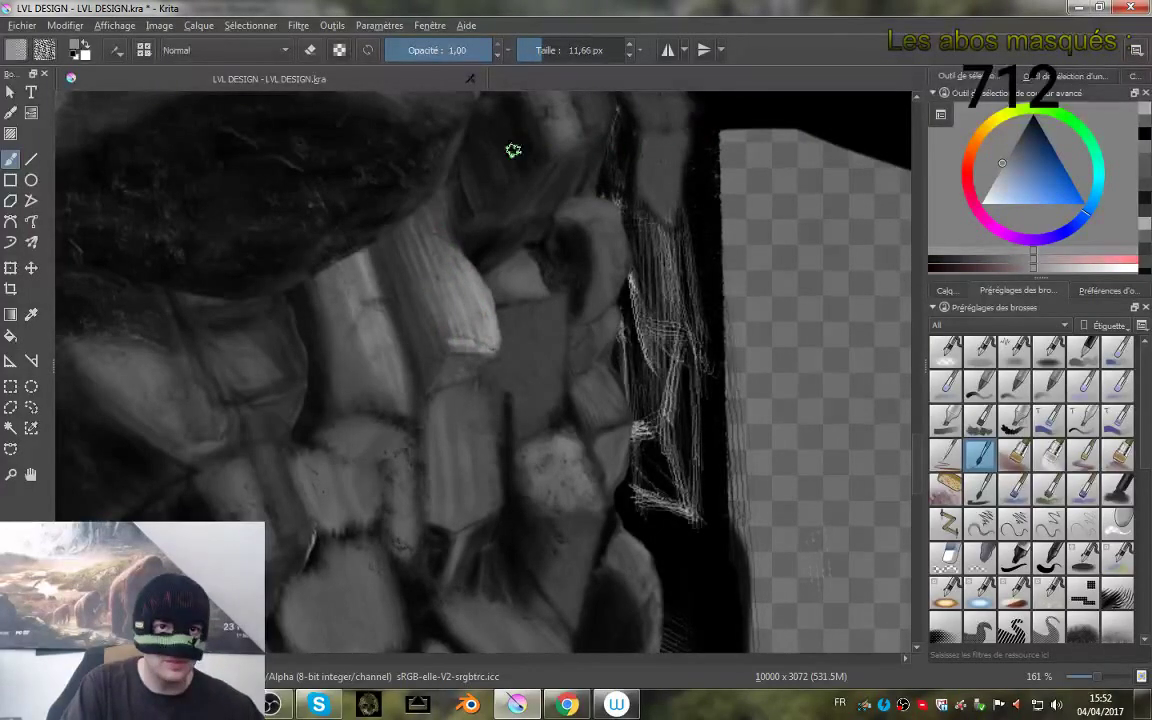
ctrl+click(476, 286)
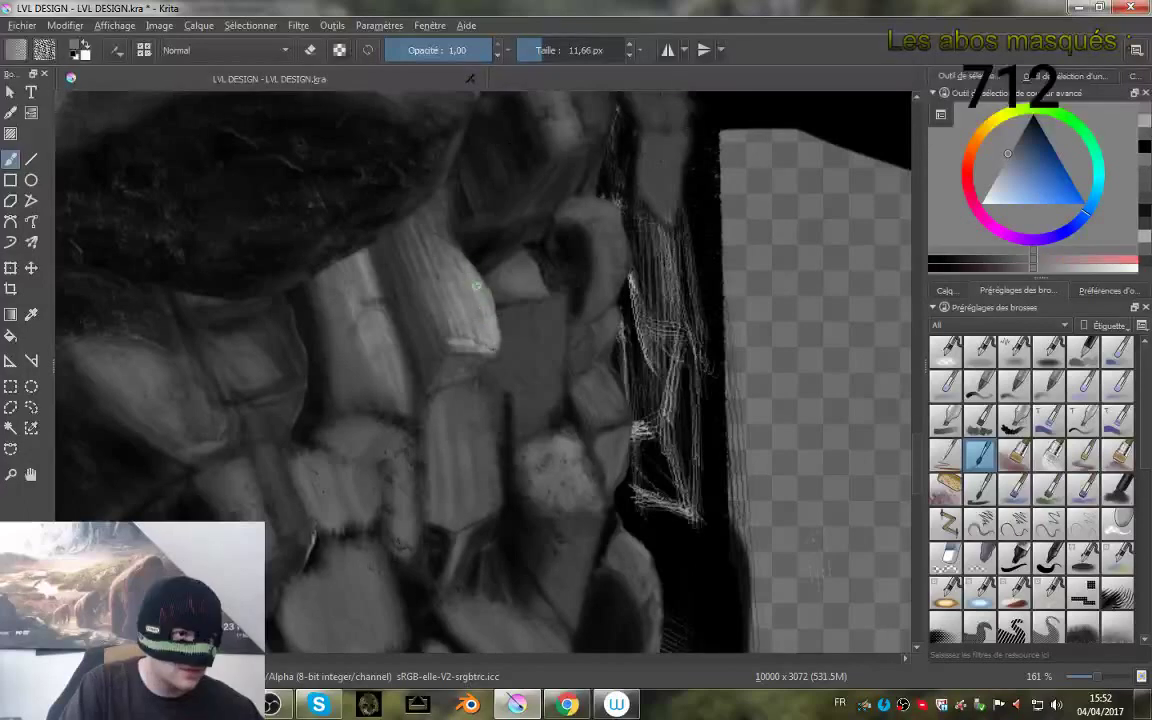
ctrl+click(455, 255)
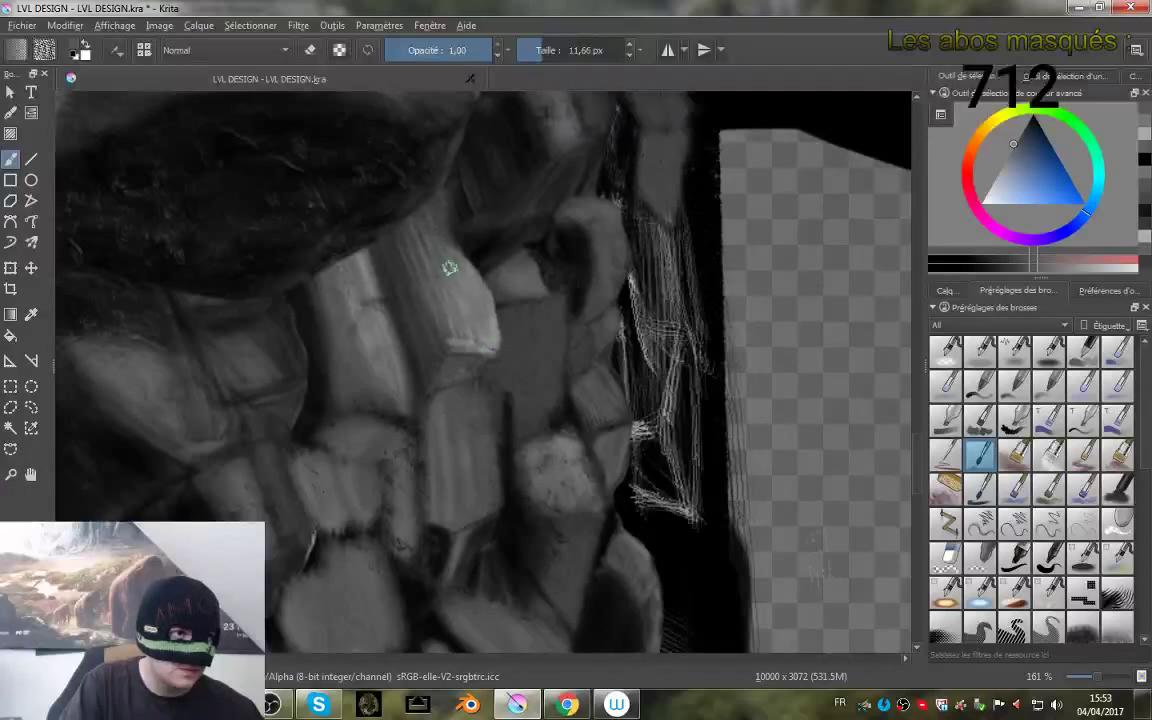
ctrl+click(405, 225)
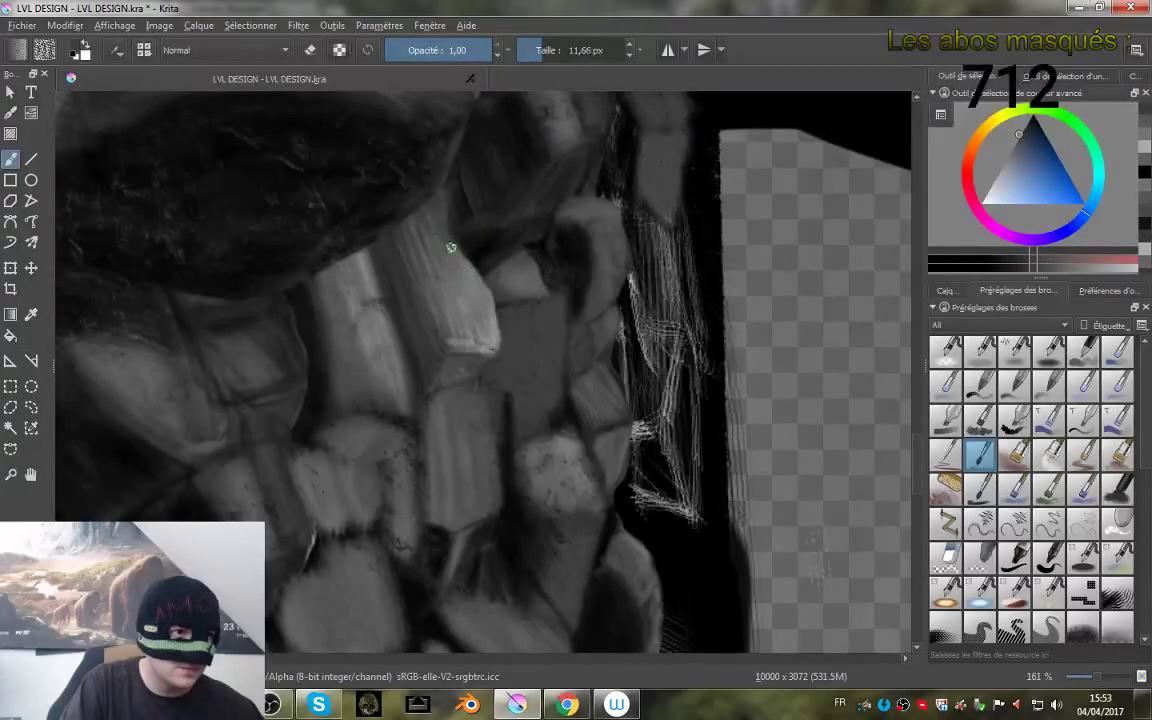
- Sample a near-black tone and darken the crack between the cap stone and the pale stone beside it
ctrl+click(394, 252)
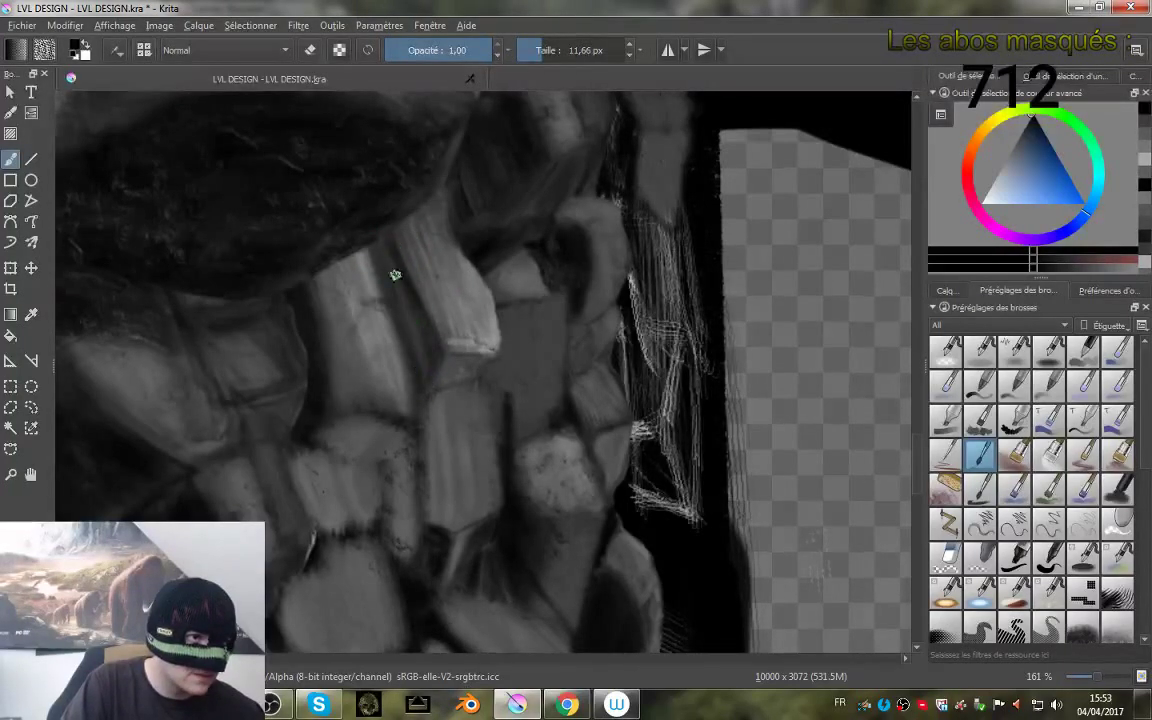
drag(395, 275, 413, 333)
drag(386, 240, 445, 358)
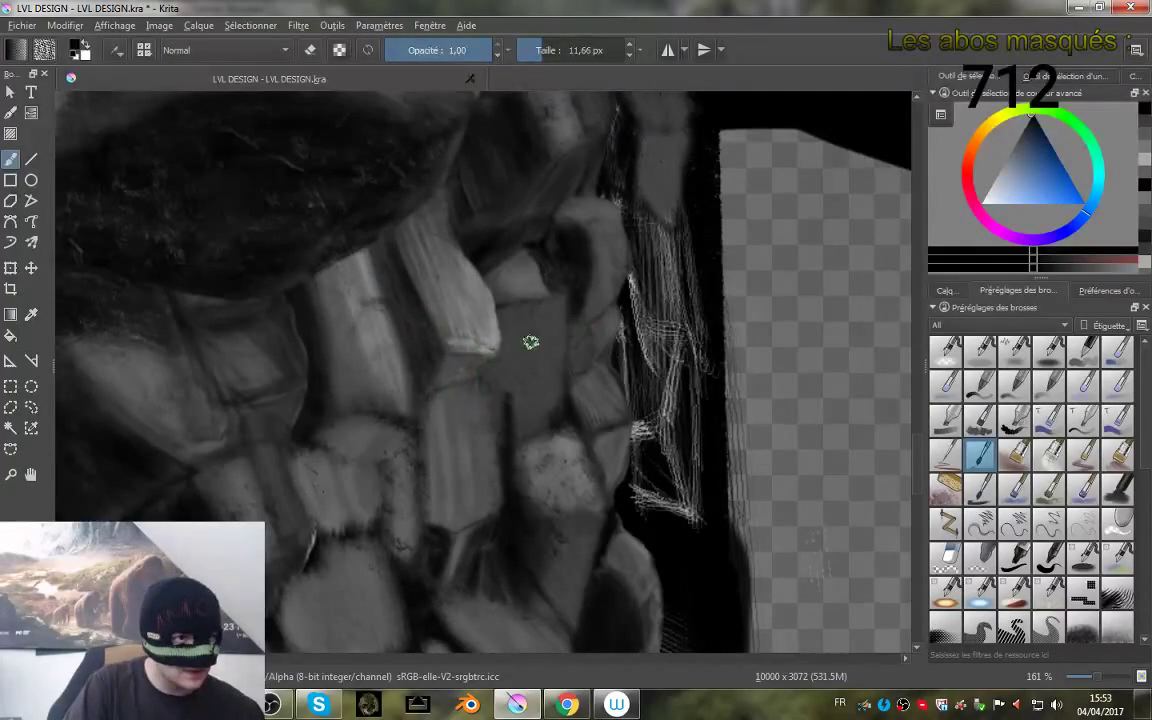
- Enlarge the brush to 40.42 px and shade the cap stone's face with dark strokes
drag(653, 359, 625, 300)
drag(625, 300, 611, 362)
scroll(612, 362, down, 5)
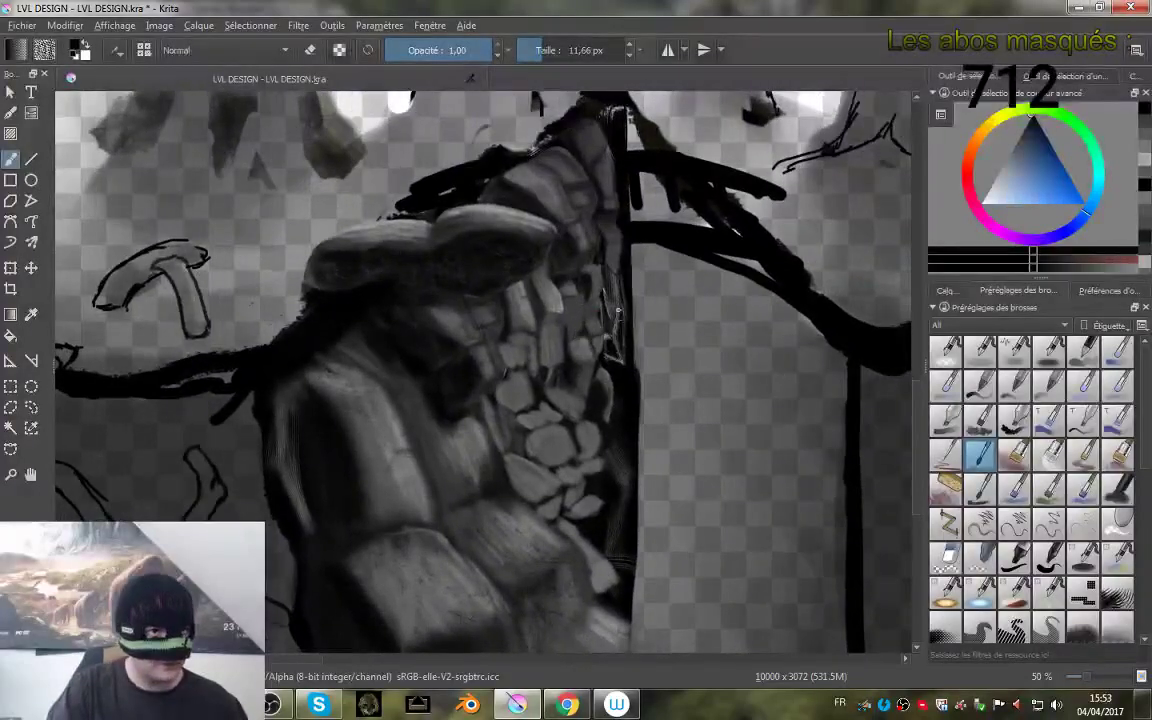
drag(613, 290, 571, 319)
scroll(520, 350, up, 3)
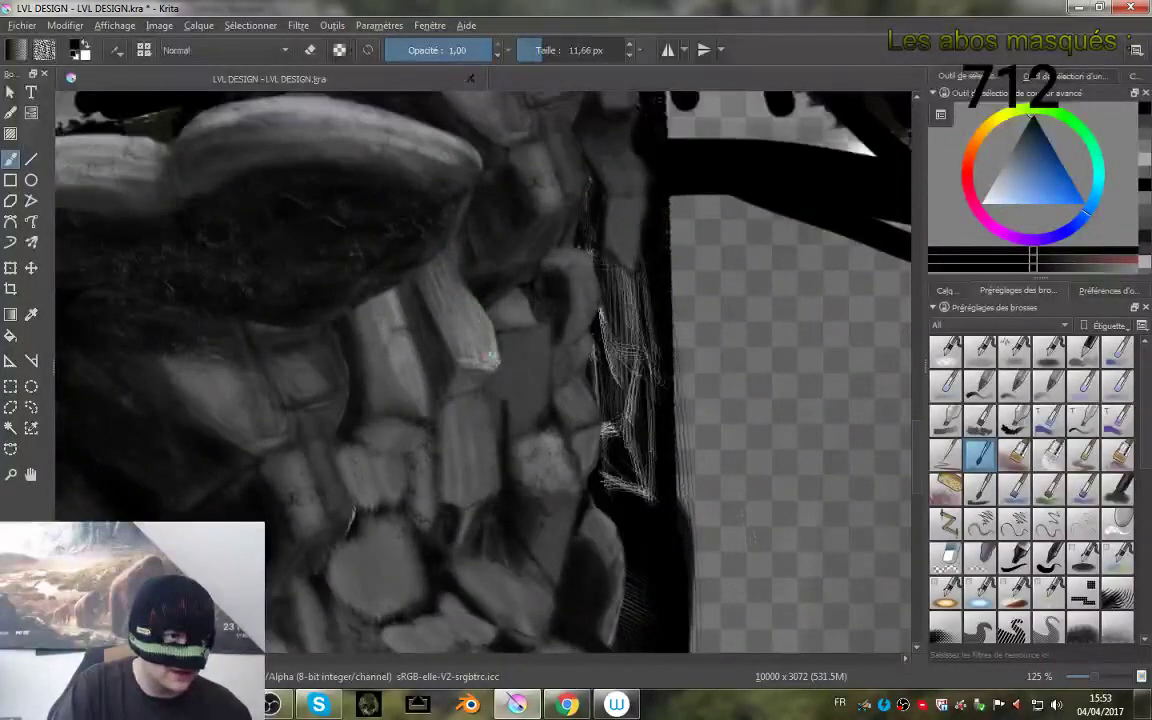
mouse_move(454, 262)
mouse_down()
mouse_move(495, 358)
mouse_move(441, 270)
mouse_move(448, 262)
mouse_move(456, 343)
mouse_move(427, 283)
mouse_move(438, 257)
mouse_move(483, 310)
mouse_up()
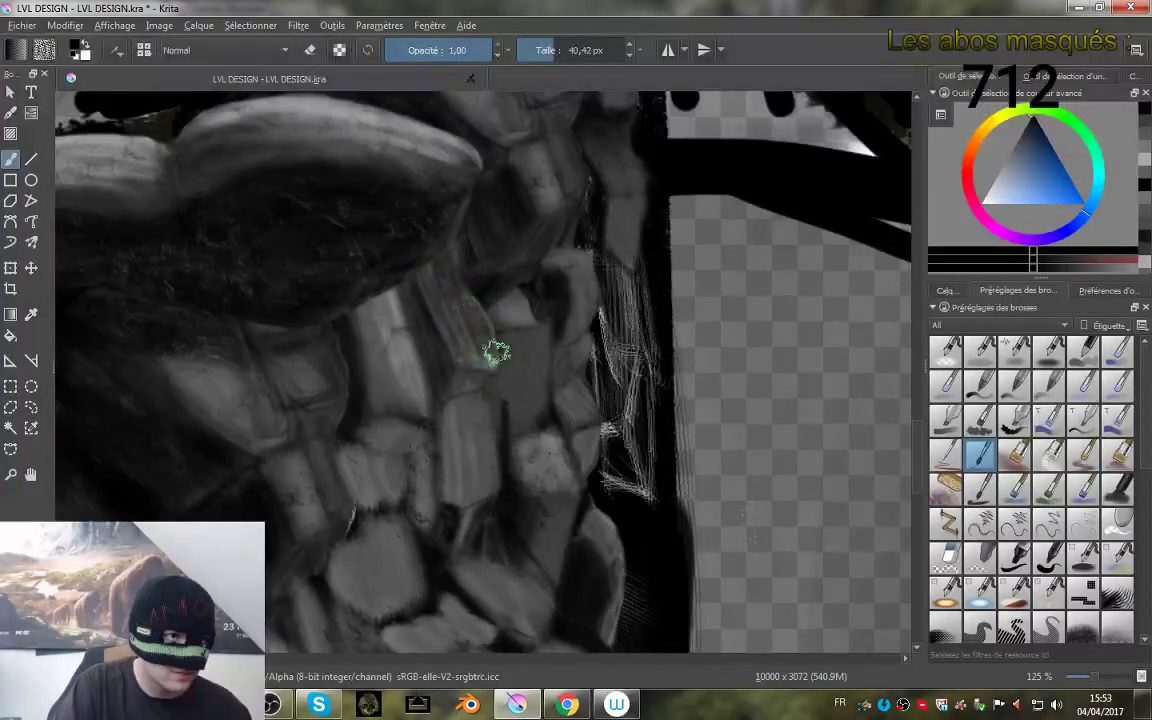
- Reduce the brush to 16.81 px and extend the dark shading from the cap stone over the adjoining side of the pale stone
drag(598, 342, 583, 303)
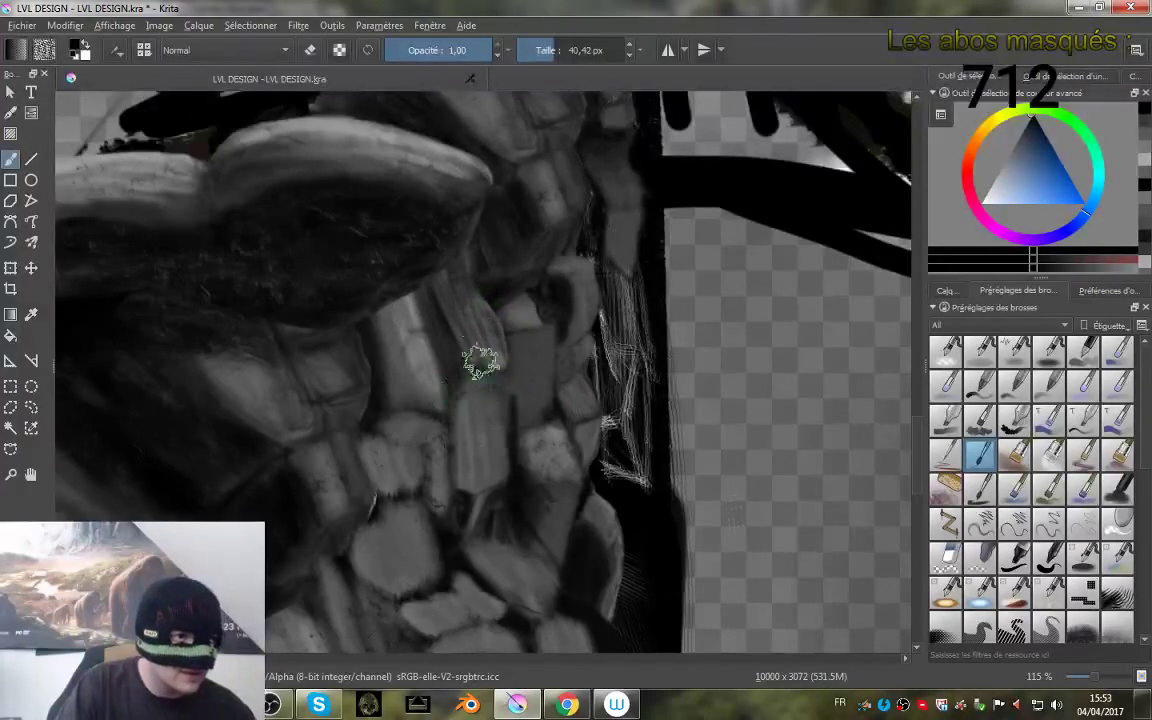
mouse_move(423, 350)
mouse_down()
mouse_move(429, 378)
mouse_move(440, 375)
mouse_move(422, 345)
mouse_move(421, 375)
mouse_move(391, 319)
mouse_move(443, 300)
mouse_move(427, 334)
mouse_move(409, 303)
mouse_move(442, 387)
mouse_up()
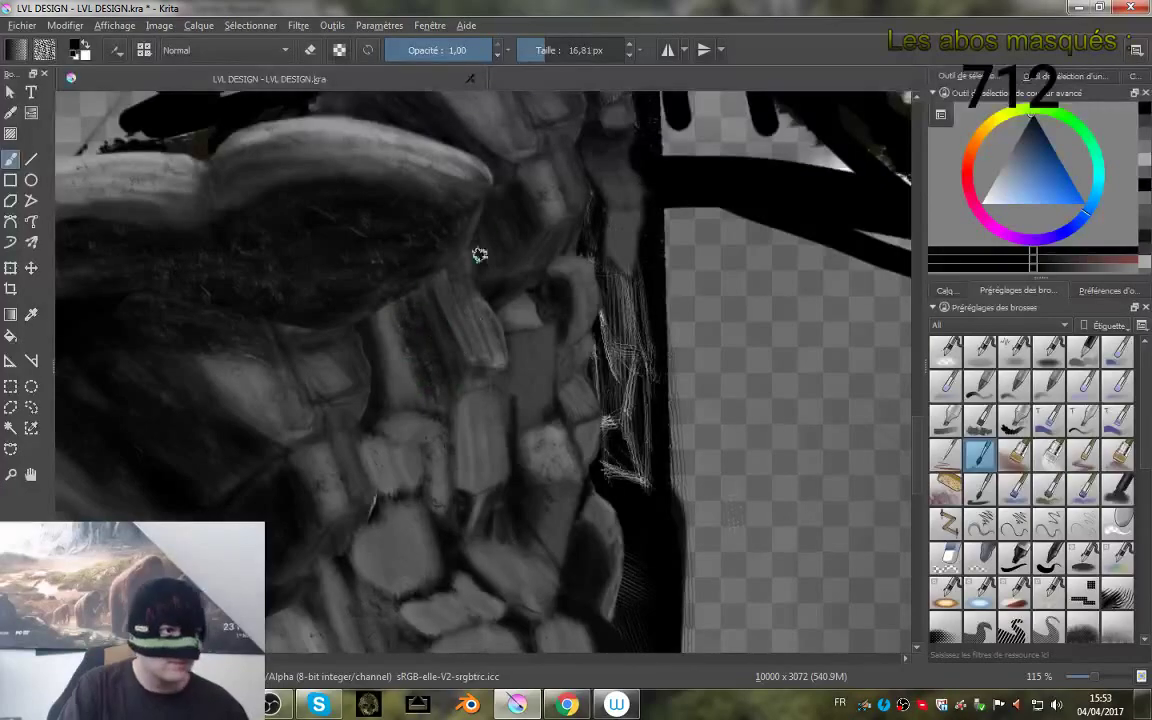
drag(629, 302, 606, 324)
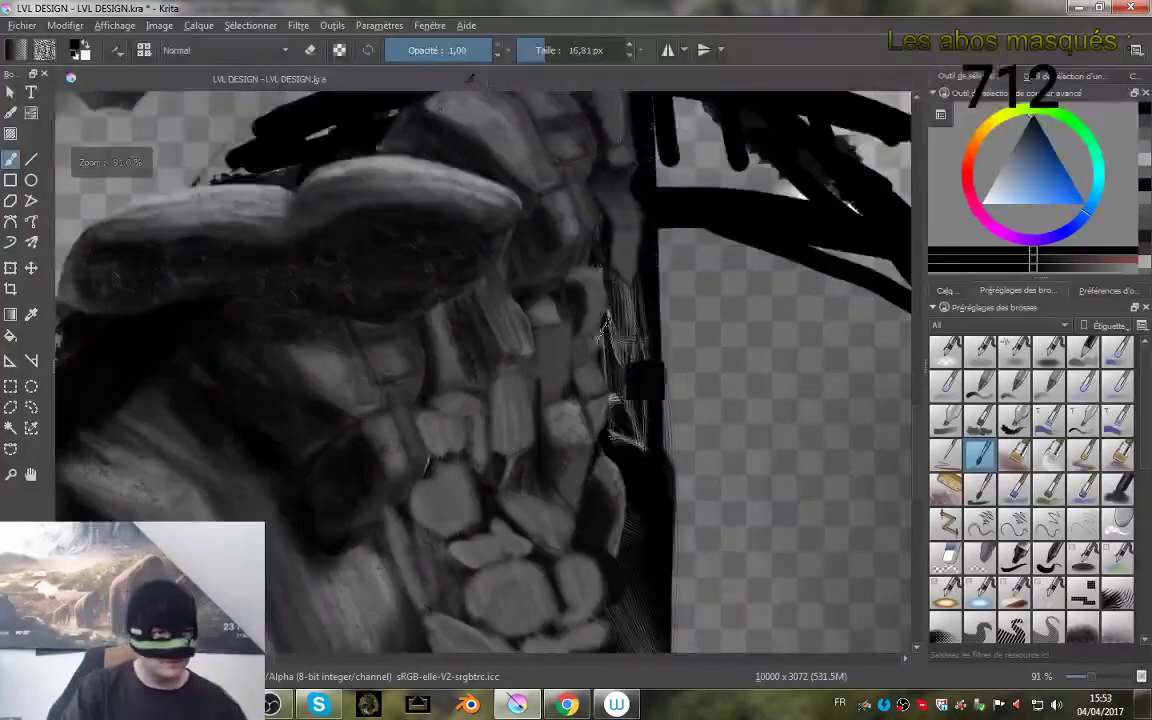
scroll(600, 345, up, 3)
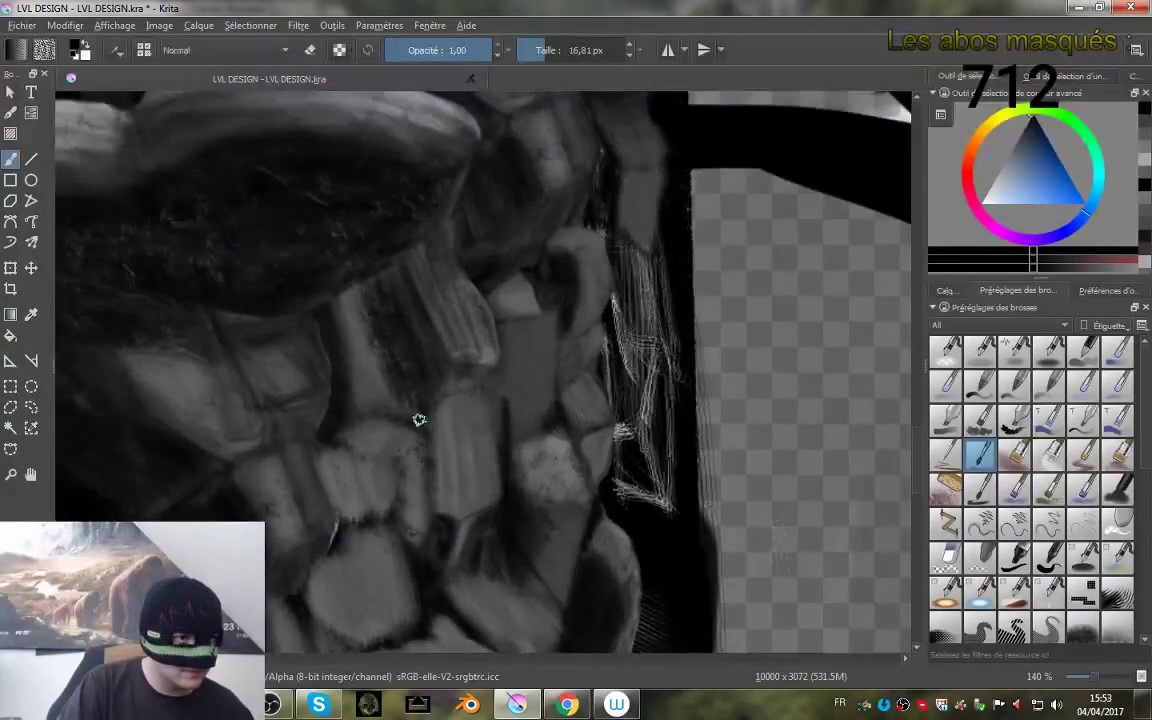
- Darken the cracks around the small stones below the tall central stone with near-black at 16.81 px
scroll(476, 296, down, 3)
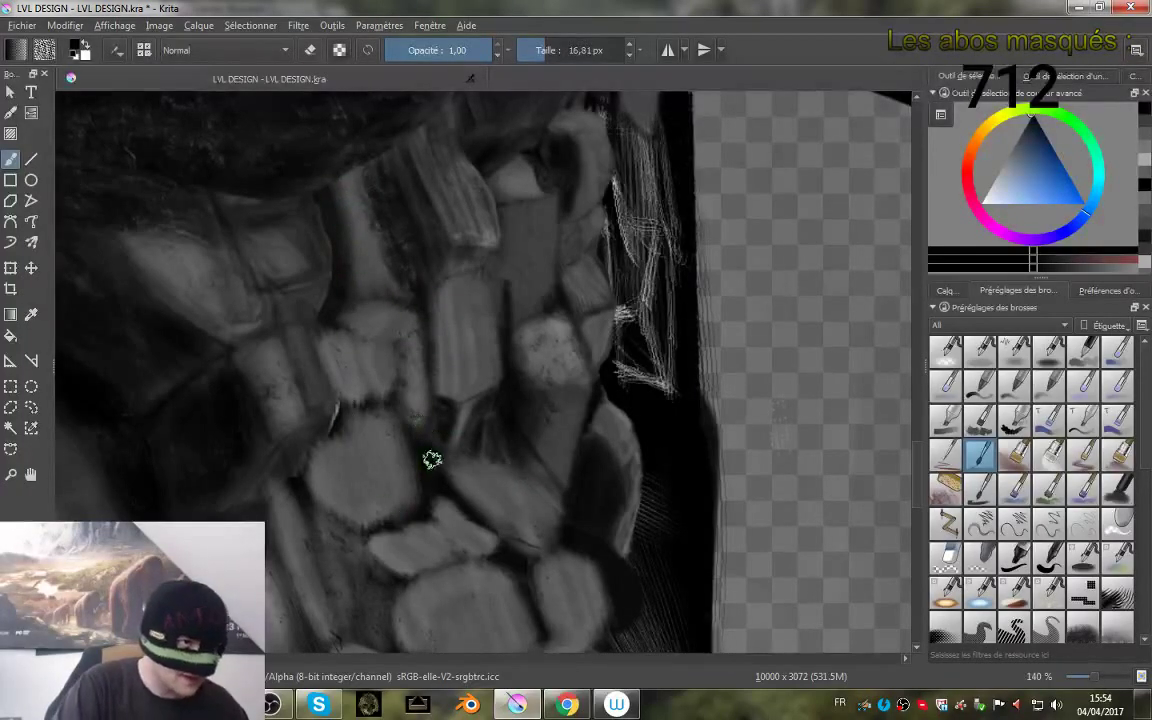
mouse_move(432, 460)
mouse_down()
mouse_move(437, 404)
mouse_move(435, 420)
mouse_up()
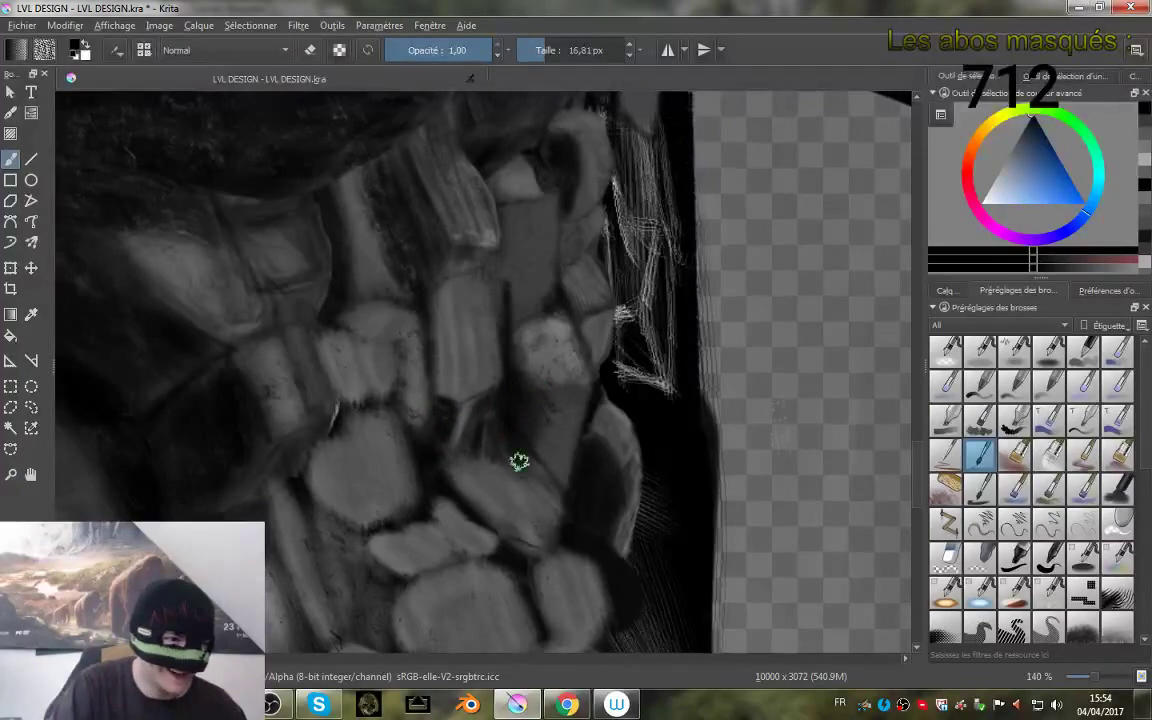
drag(628, 256, 612, 235)
drag(552, 367, 594, 296)
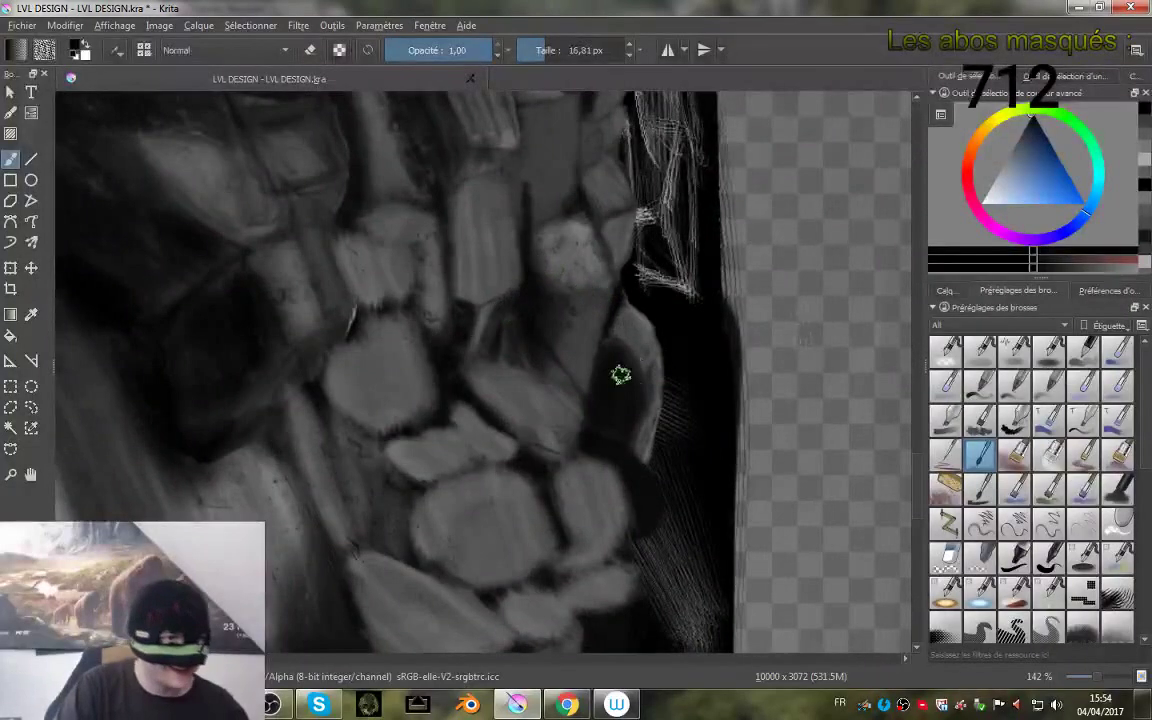
drag(633, 334, 618, 303)
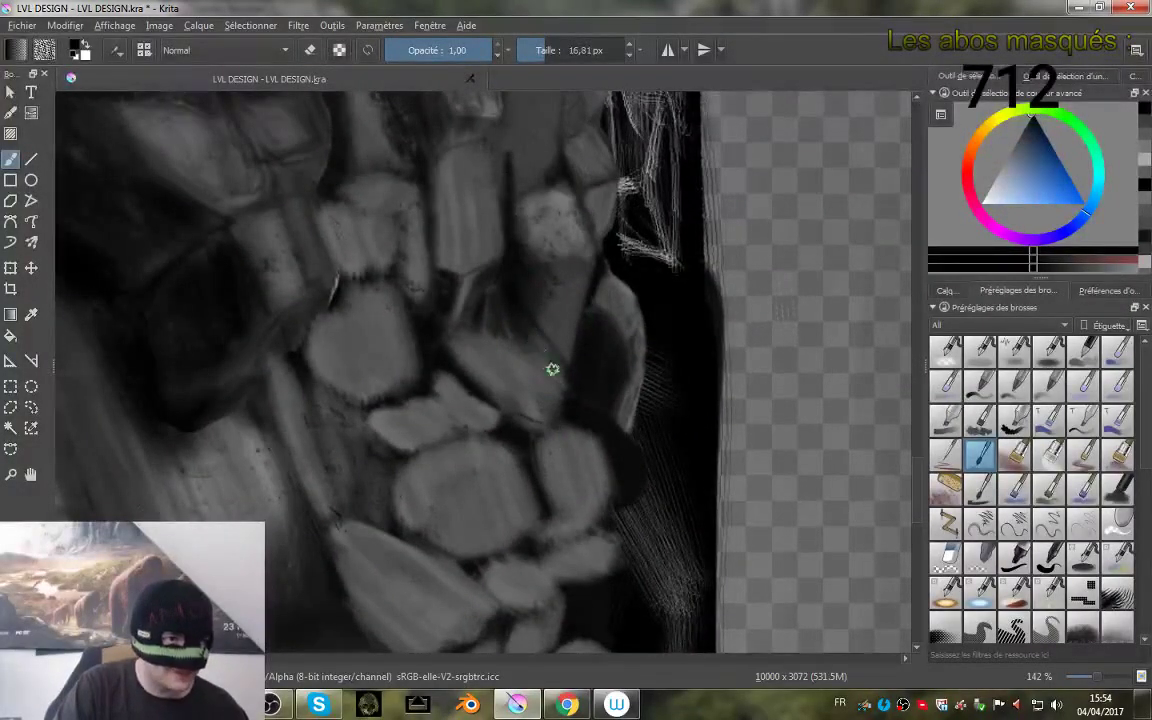
drag(622, 100, 492, 302)
mouse_move(427, 368)
mouse_down()
mouse_move(522, 337)
mouse_move(559, 264)
mouse_move(539, 251)
mouse_up()
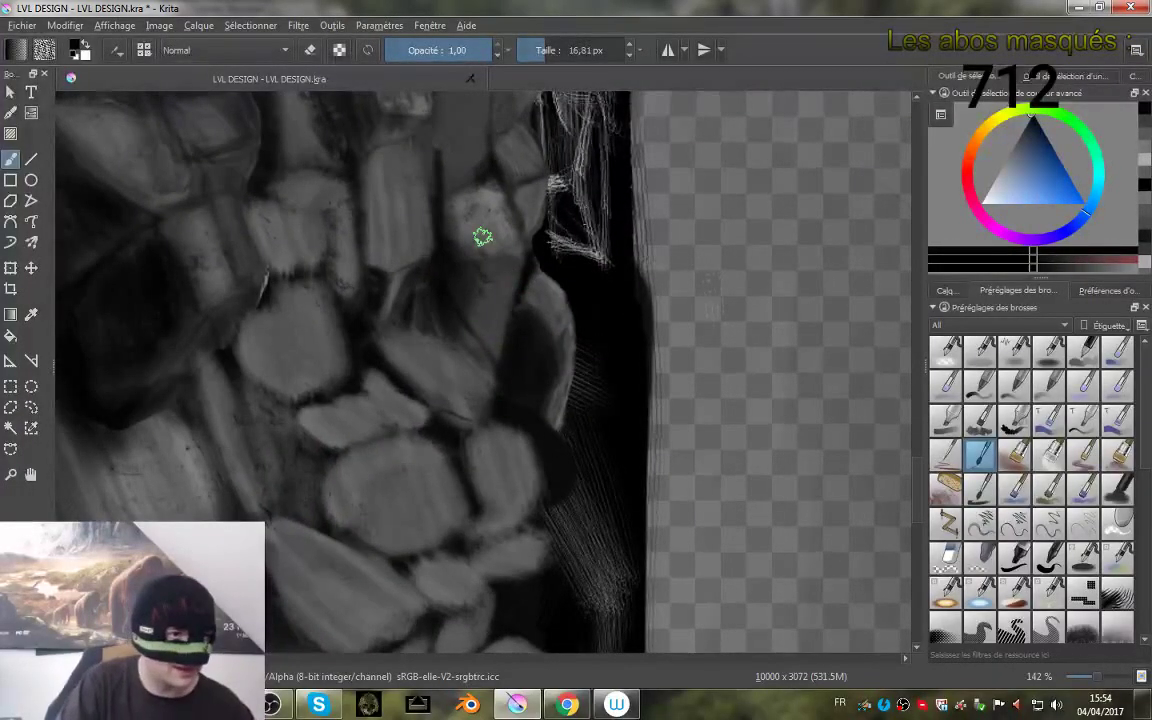
- Set the colour back to near-black and darken the outline of the long wedge-shaped stone below the round stones
drag(573, 294, 584, 274)
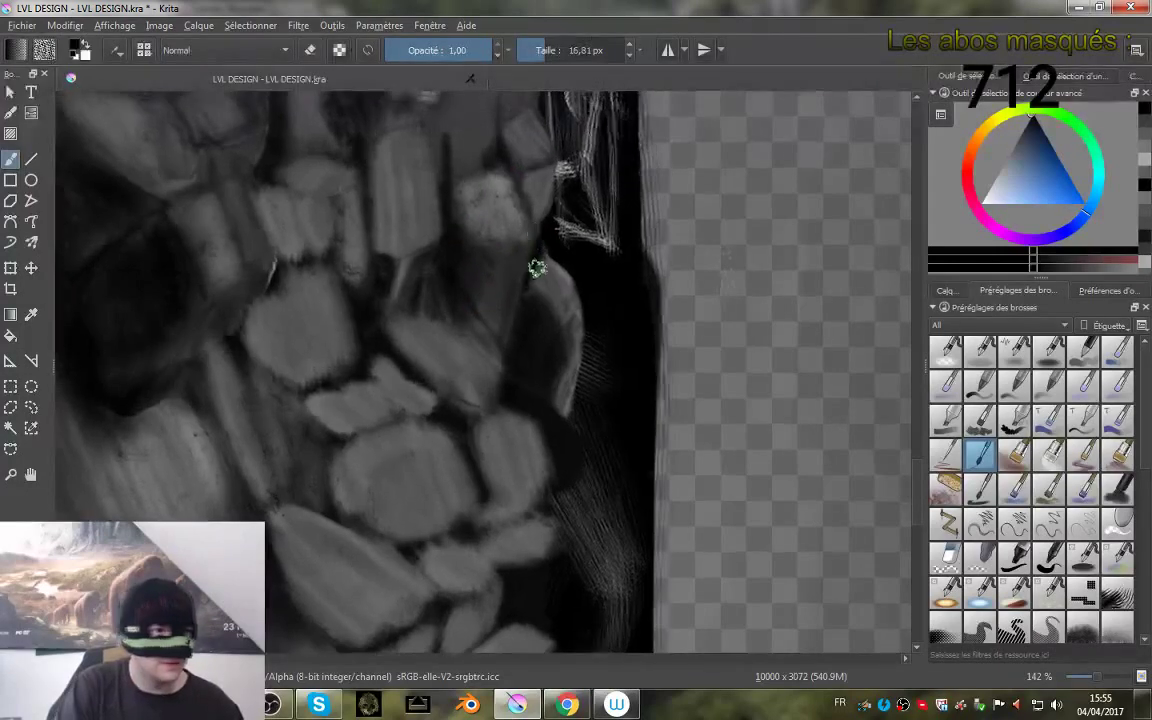
drag(544, 364, 553, 386)
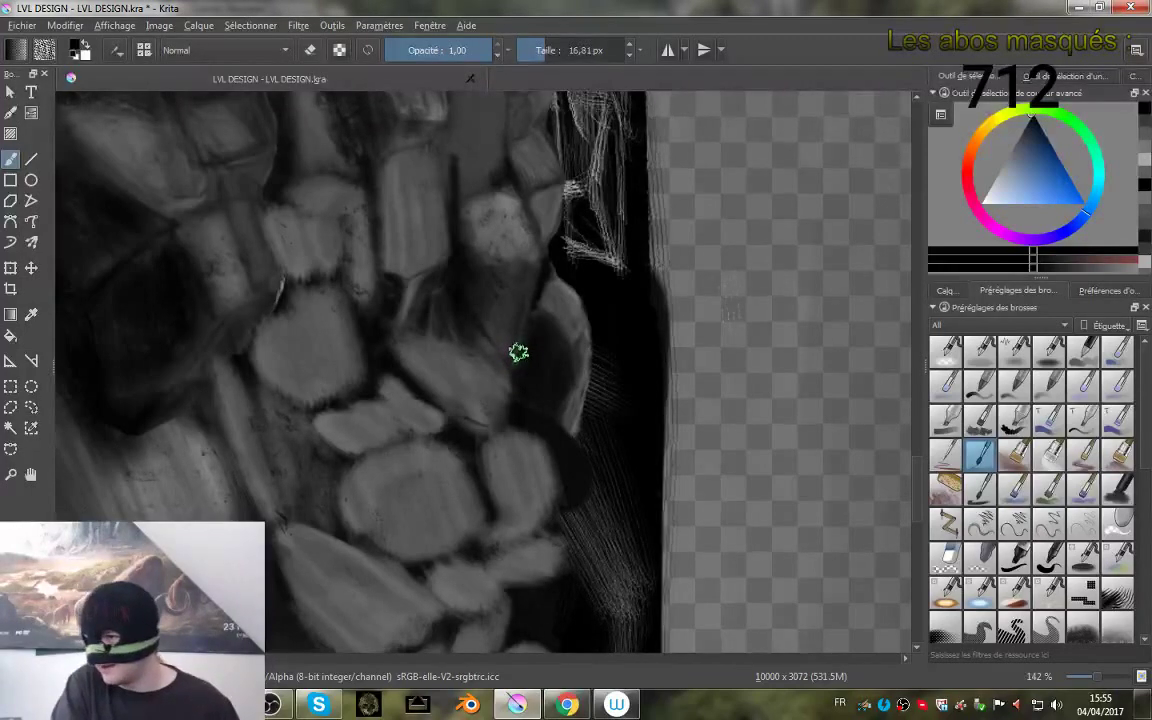
mouse_move(478, 332)
mouse_down()
mouse_move(538, 320)
mouse_move(558, 259)
mouse_up()
drag(626, 389, 638, 280)
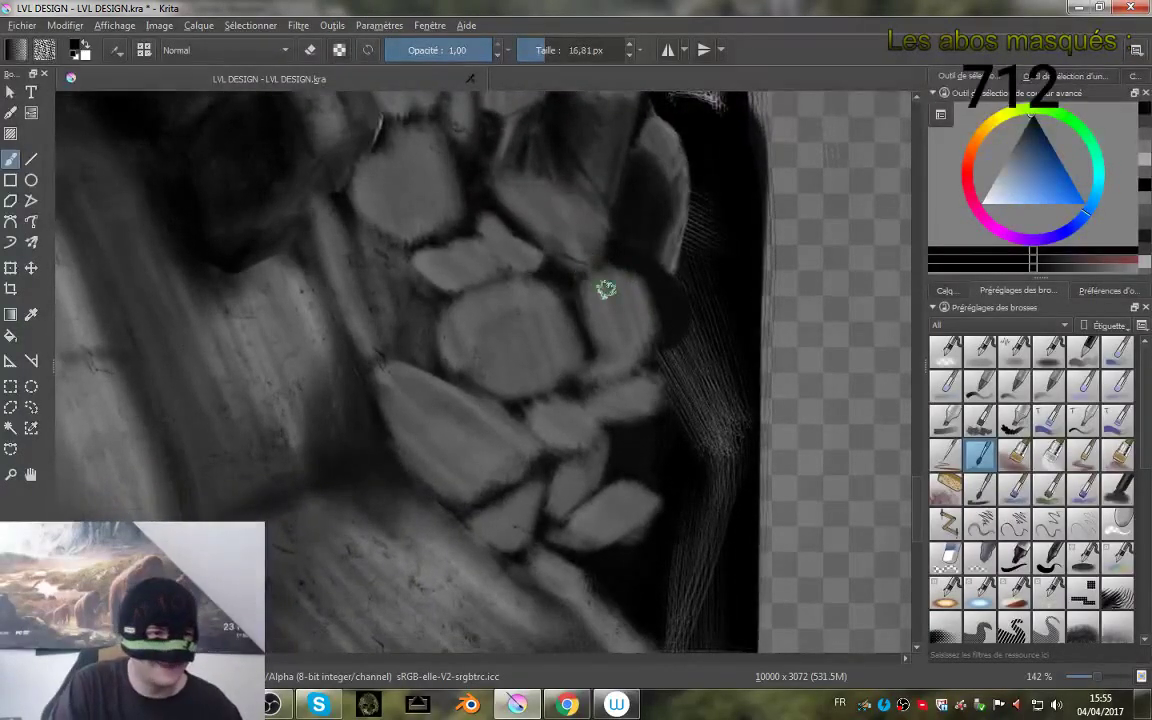
right_click(546, 438)
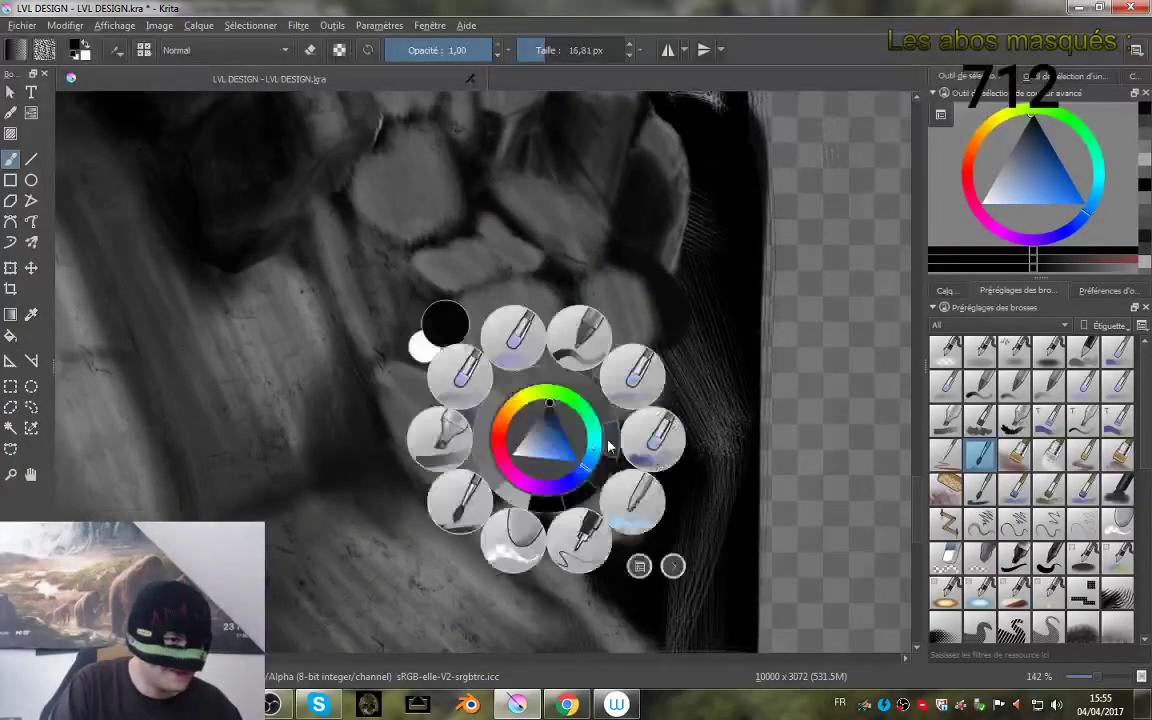
click(539, 413)
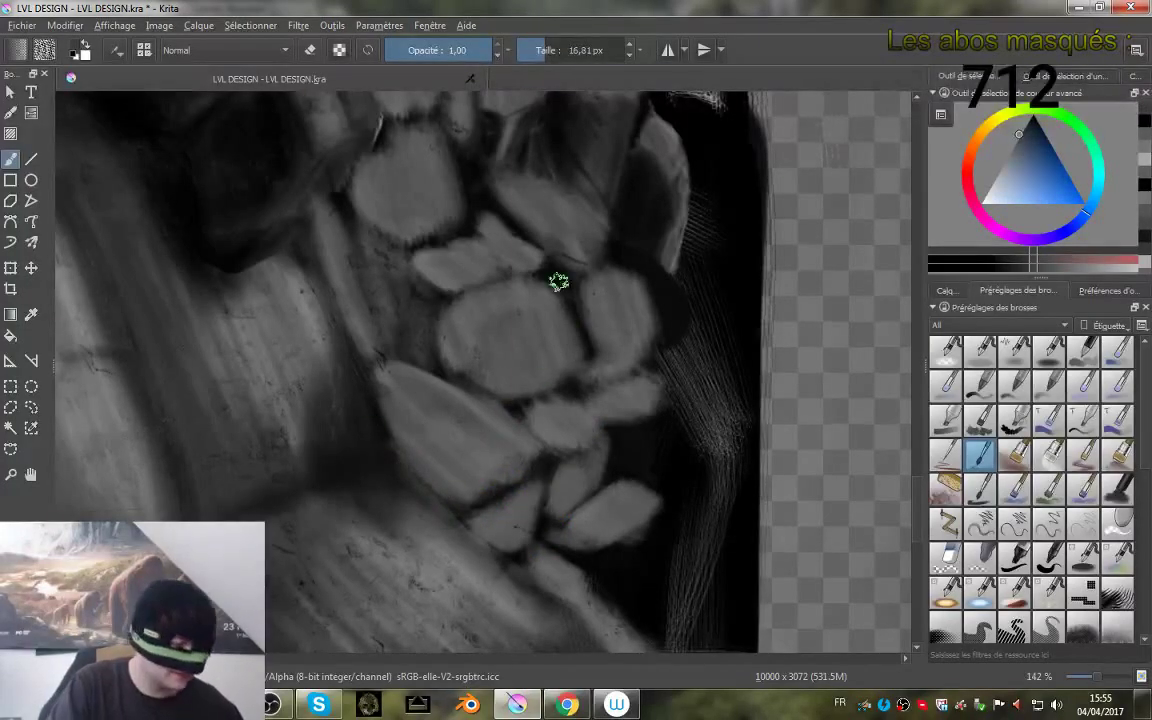
key(k)
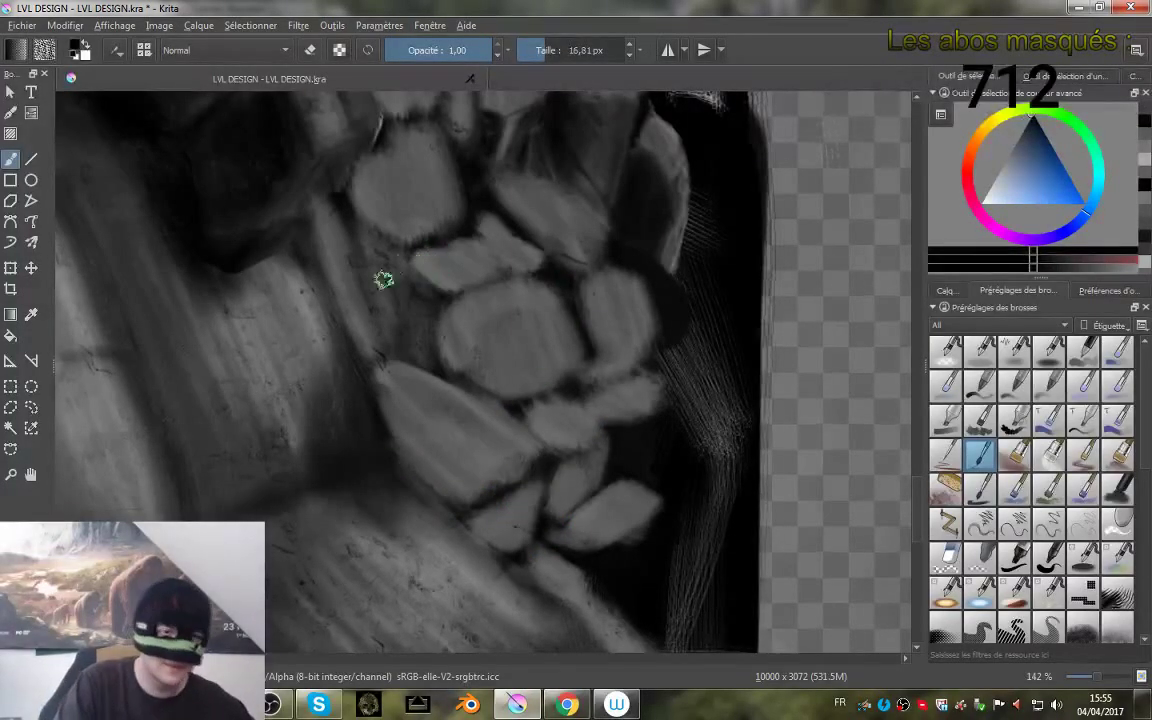
drag(404, 469, 398, 469)
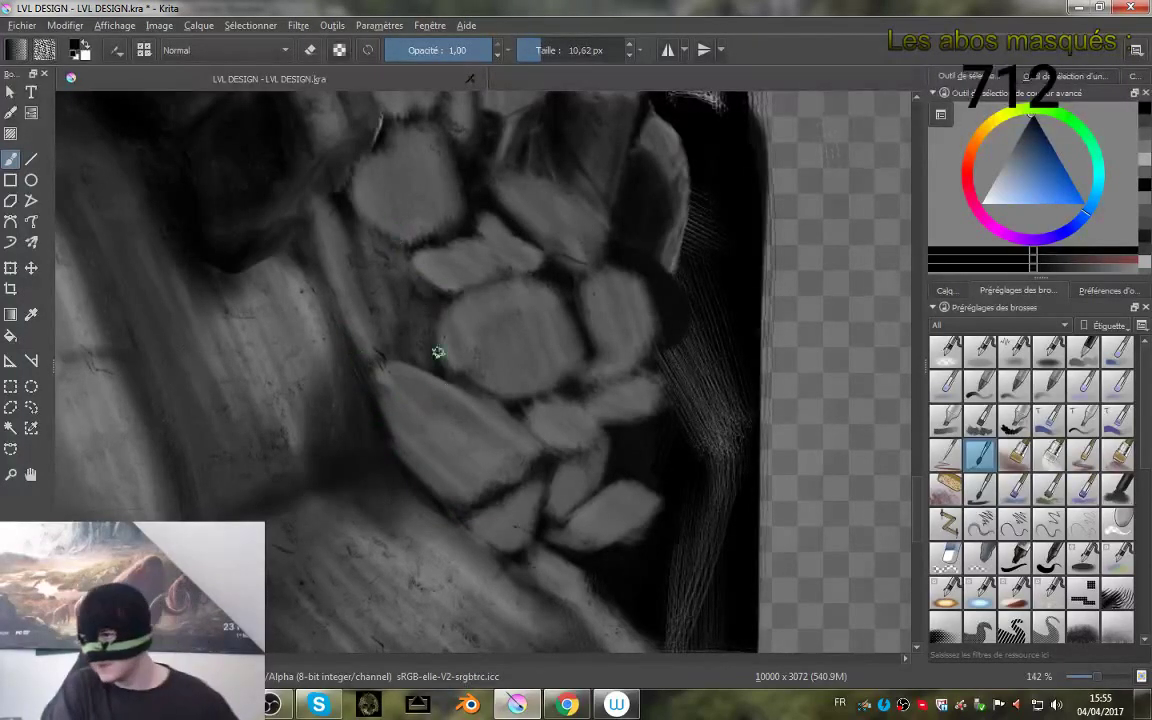
- Reduce the brush to 6.22 px and deepen the shadows in the gap between the narrow stone and the large round stone
key(bracketleft)
key(bracketleft)
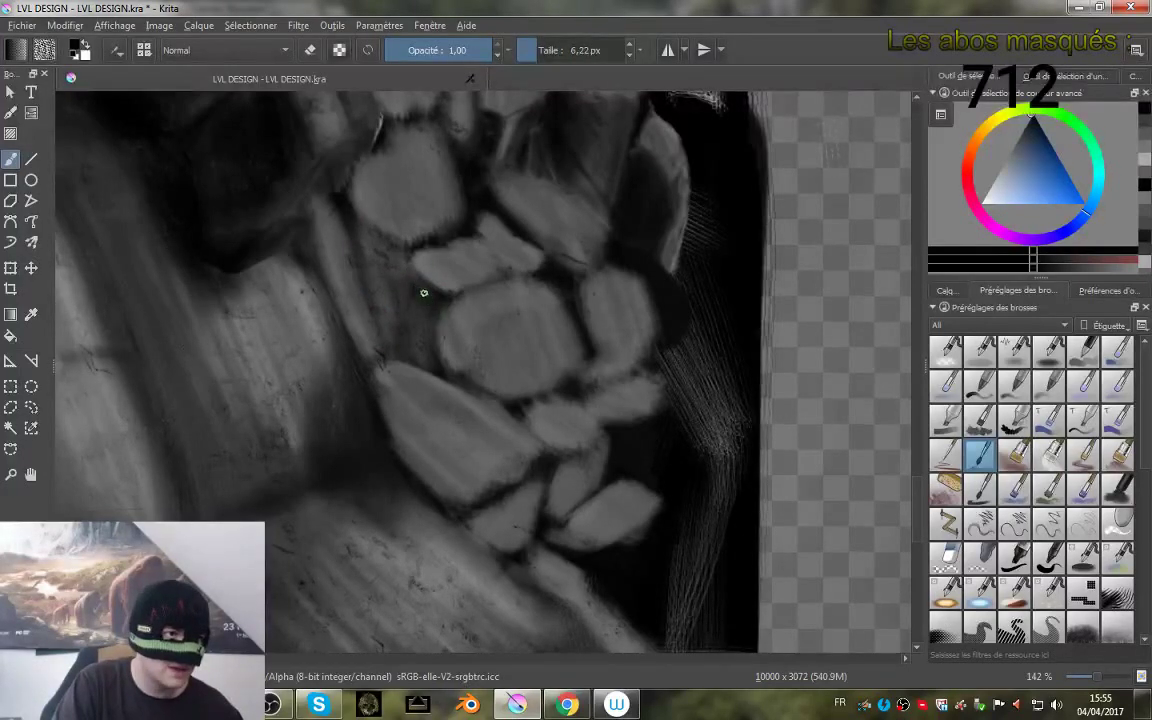
mouse_move(424, 293)
shift+mouse_down()
mouse_move(437, 293)
mouse_move(423, 342)
shift+mouse_up()
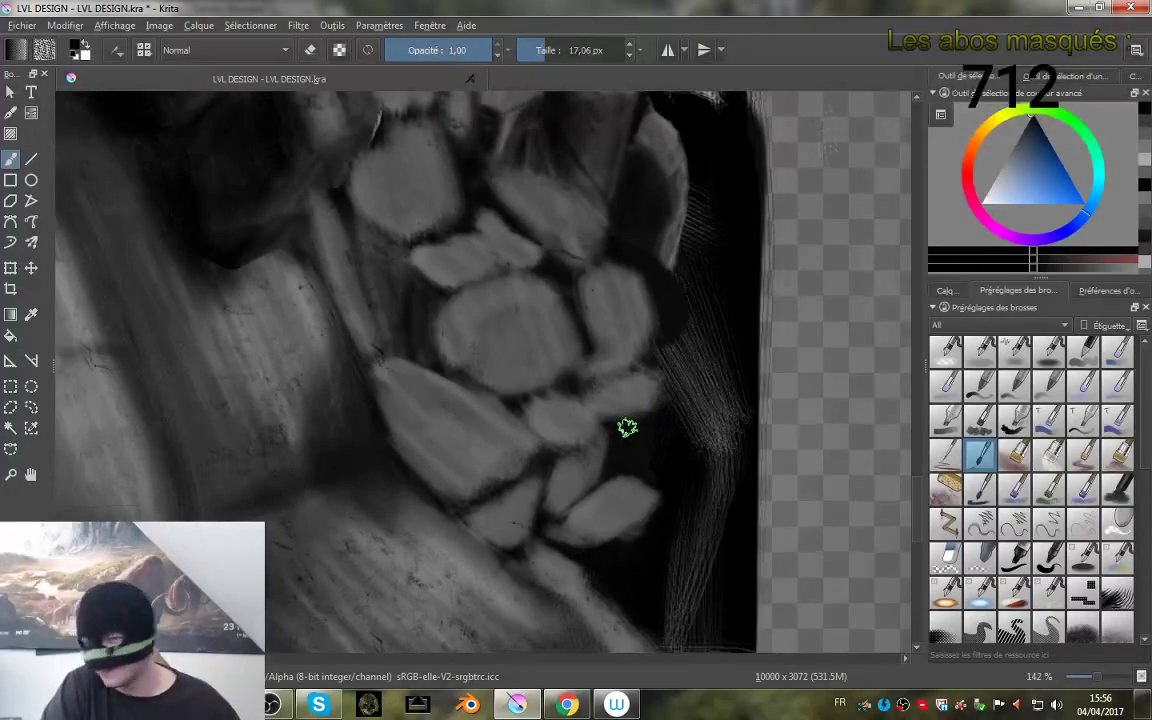
- Examine how the stone cluster reads within the whole level design and beside the large roots
drag(508, 300, 586, 393)
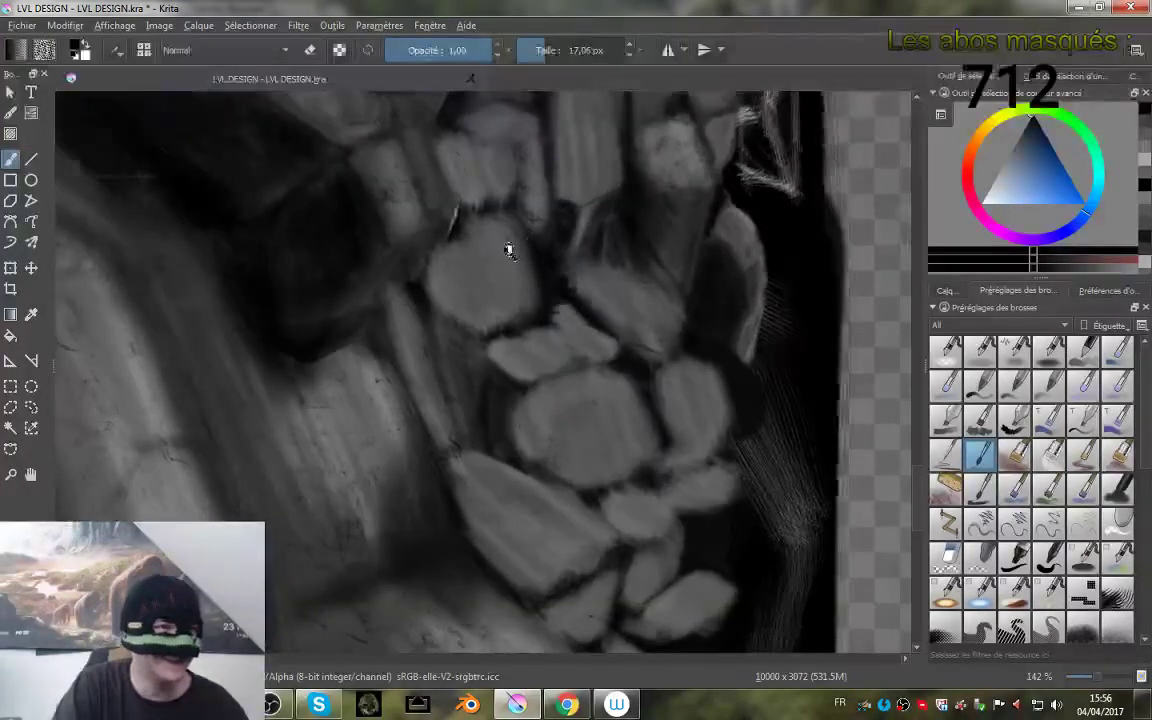
mouse_move(509, 250)
mouse_down()
mouse_move(548, 303)
mouse_move(513, 260)
mouse_up()
drag(498, 196, 516, 296)
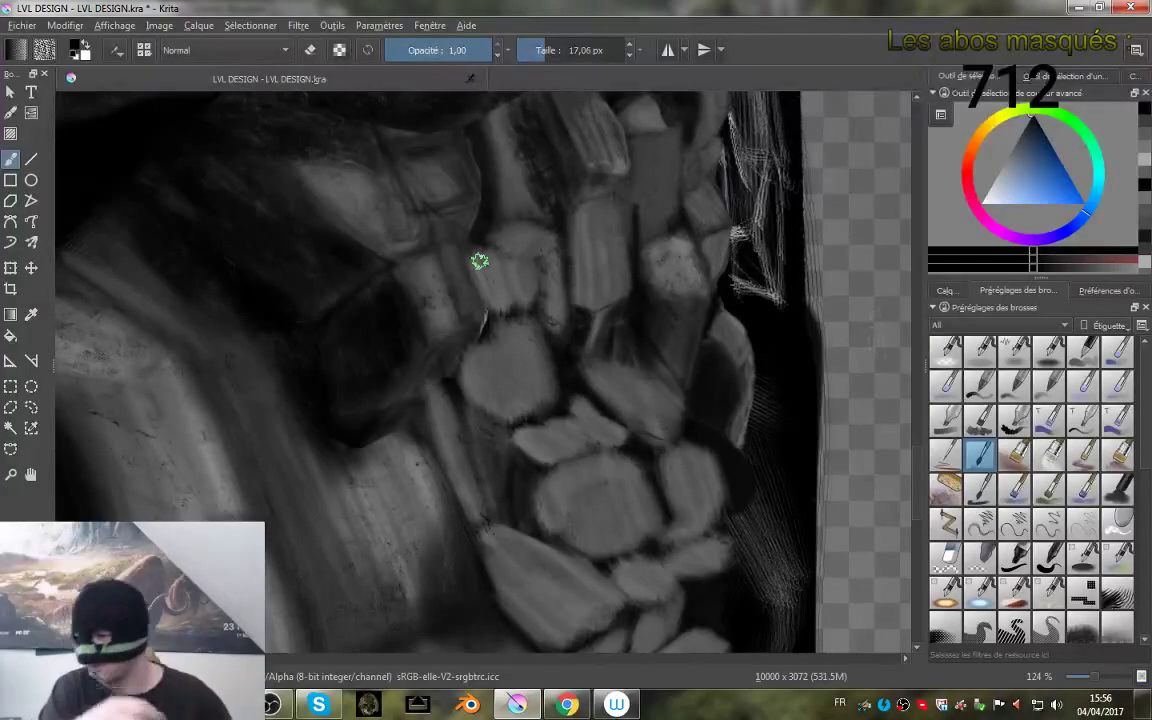
mouse_move(553, 310)
mouse_down()
mouse_move(480, 290)
mouse_move(422, 293)
mouse_move(364, 240)
mouse_move(384, 271)
mouse_up()
scroll(383, 270, down, 3)
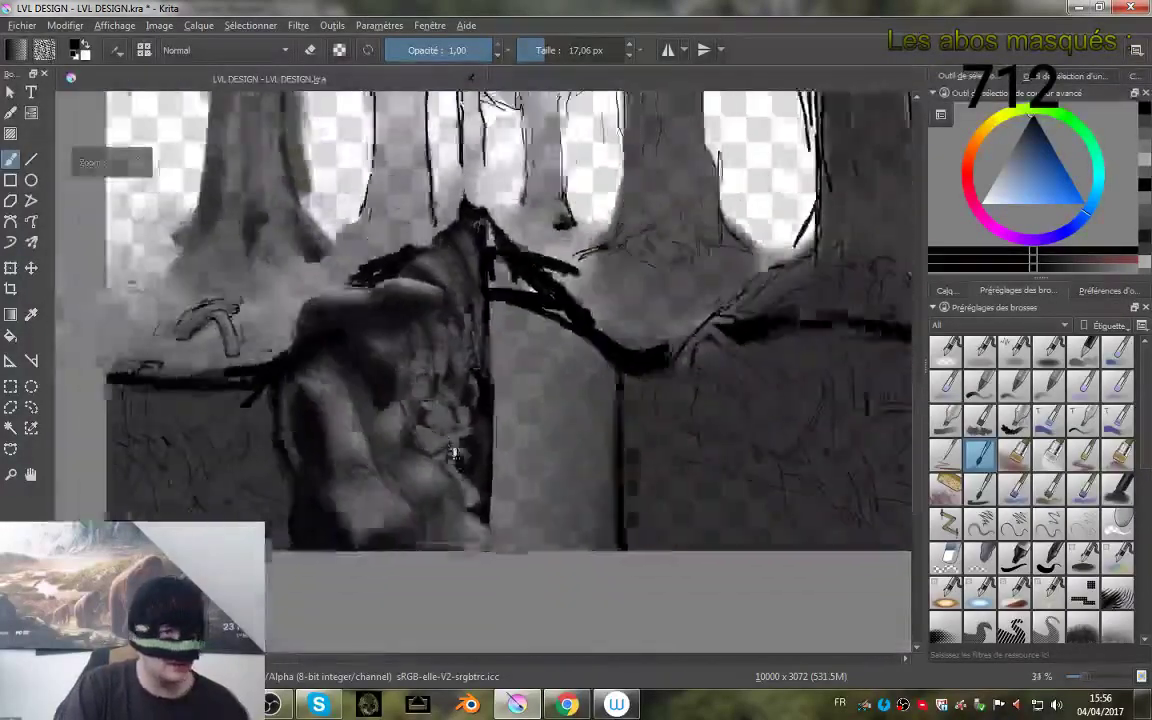
drag(454, 453, 429, 398)
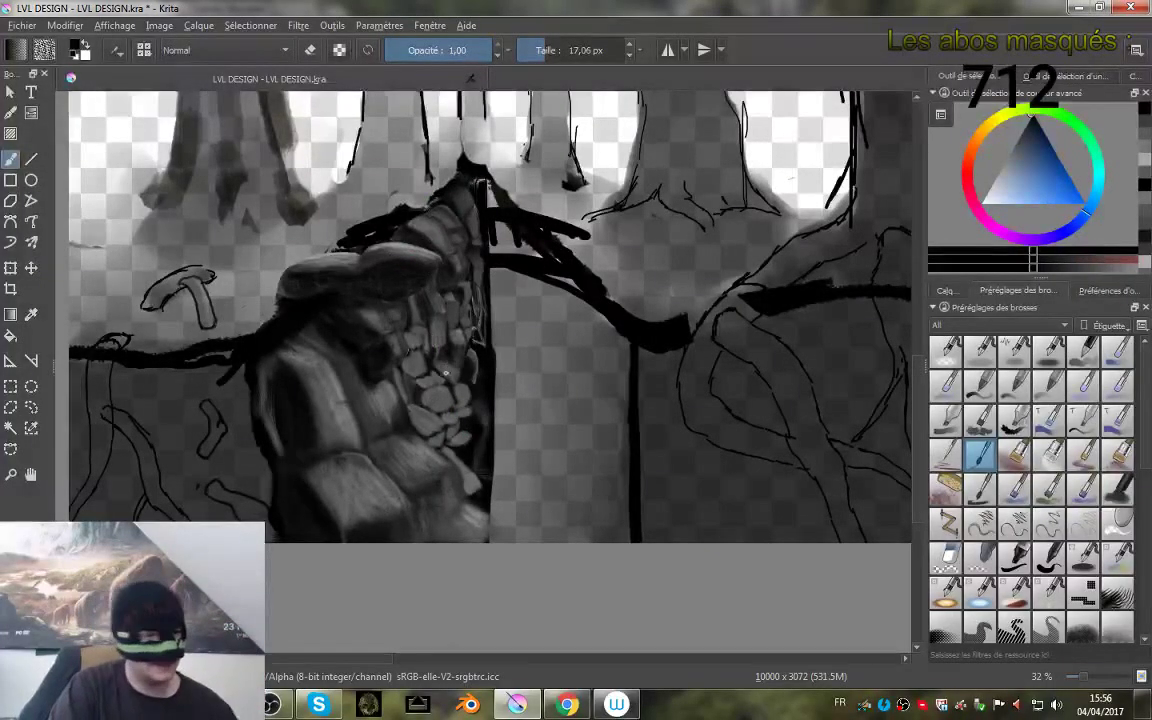
scroll(396, 358, up, 5)
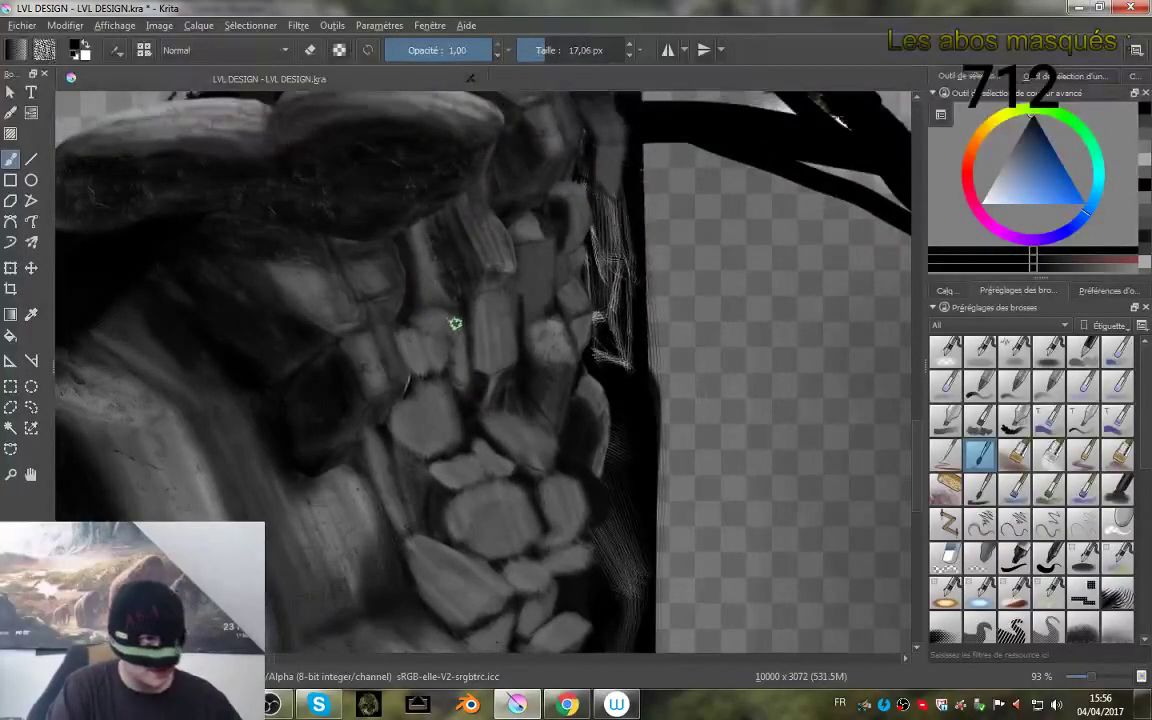
scroll(441, 297, up, 4)
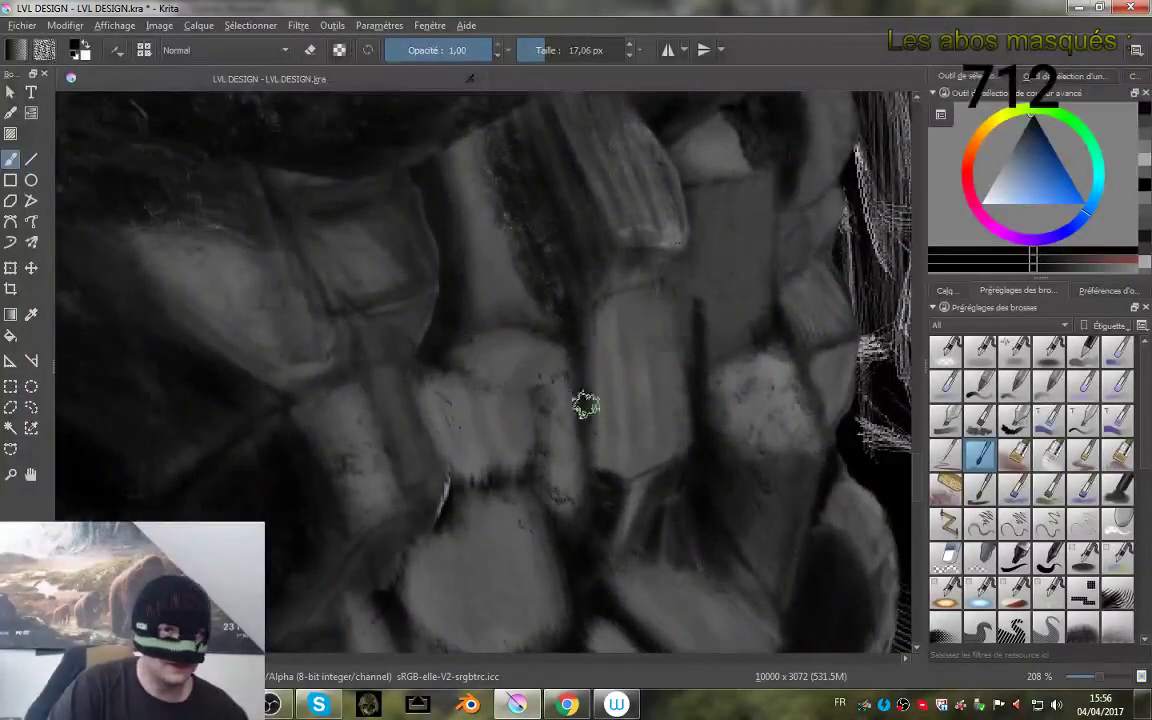
- Choose a mid grey and paint the top face of the block stone and the side of the tall stone above it at 17.06 px
click(1023, 132)
drag(1025, 138, 1013, 145)
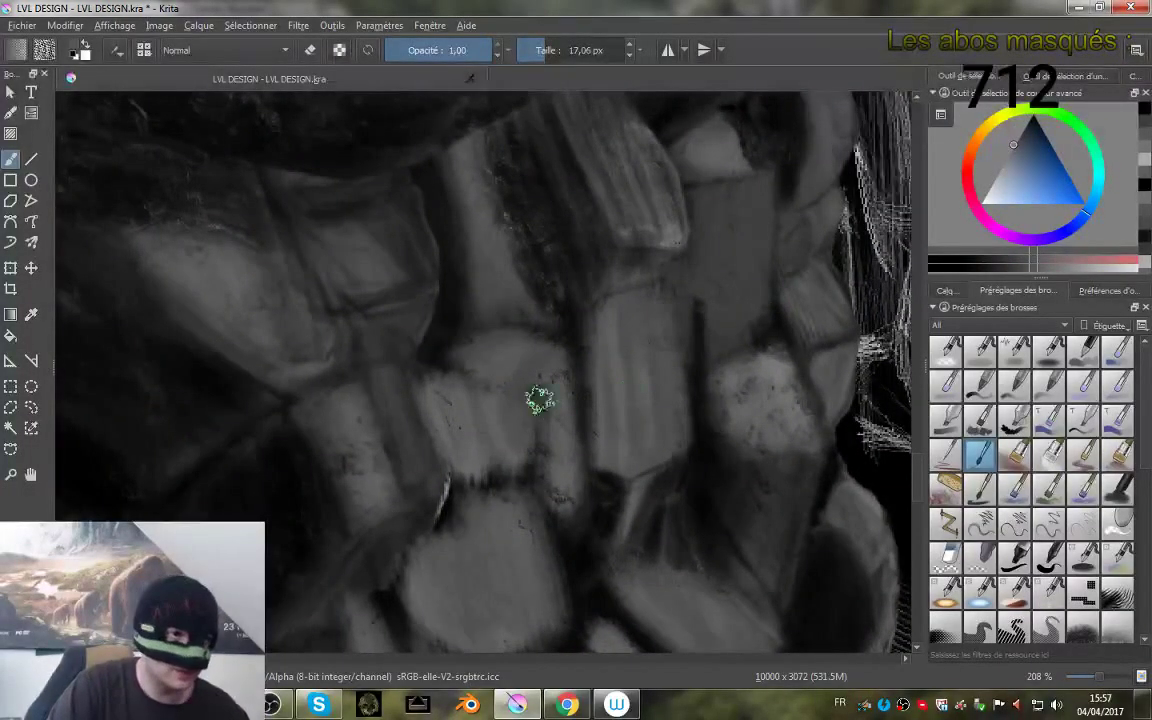
mouse_move(489, 350)
mouse_down()
mouse_move(496, 373)
mouse_move(427, 364)
mouse_up()
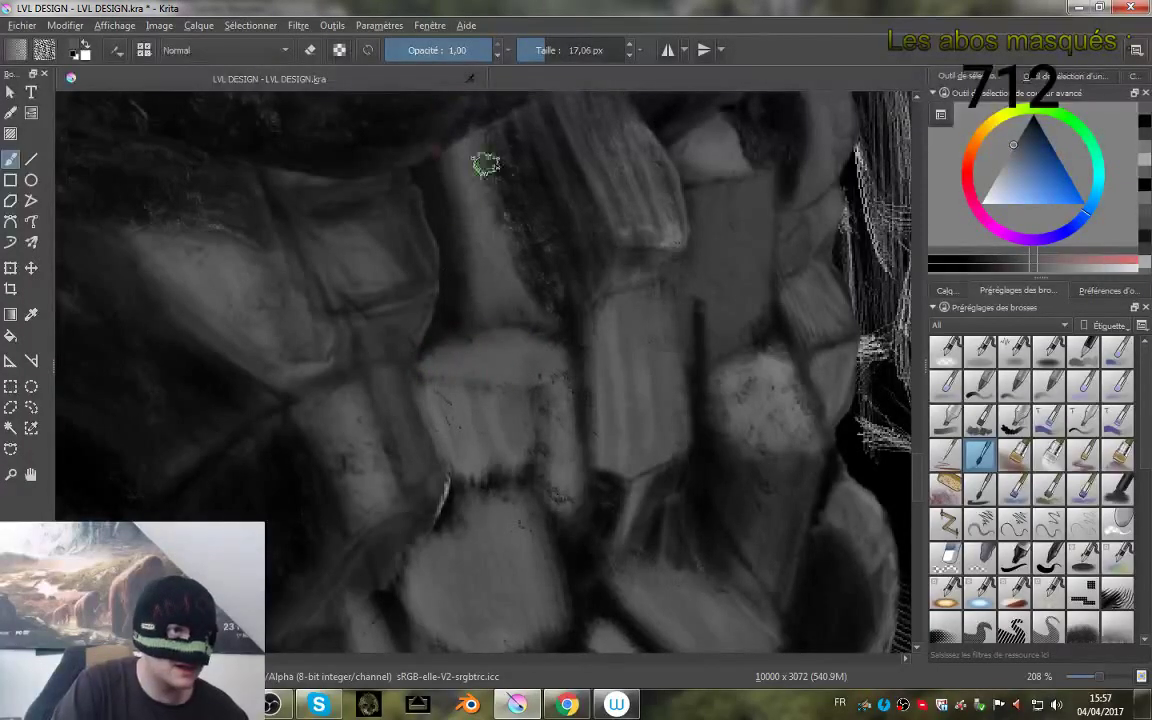
mouse_move(483, 159)
mouse_down()
mouse_move(442, 249)
mouse_move(453, 334)
mouse_move(442, 413)
mouse_up()
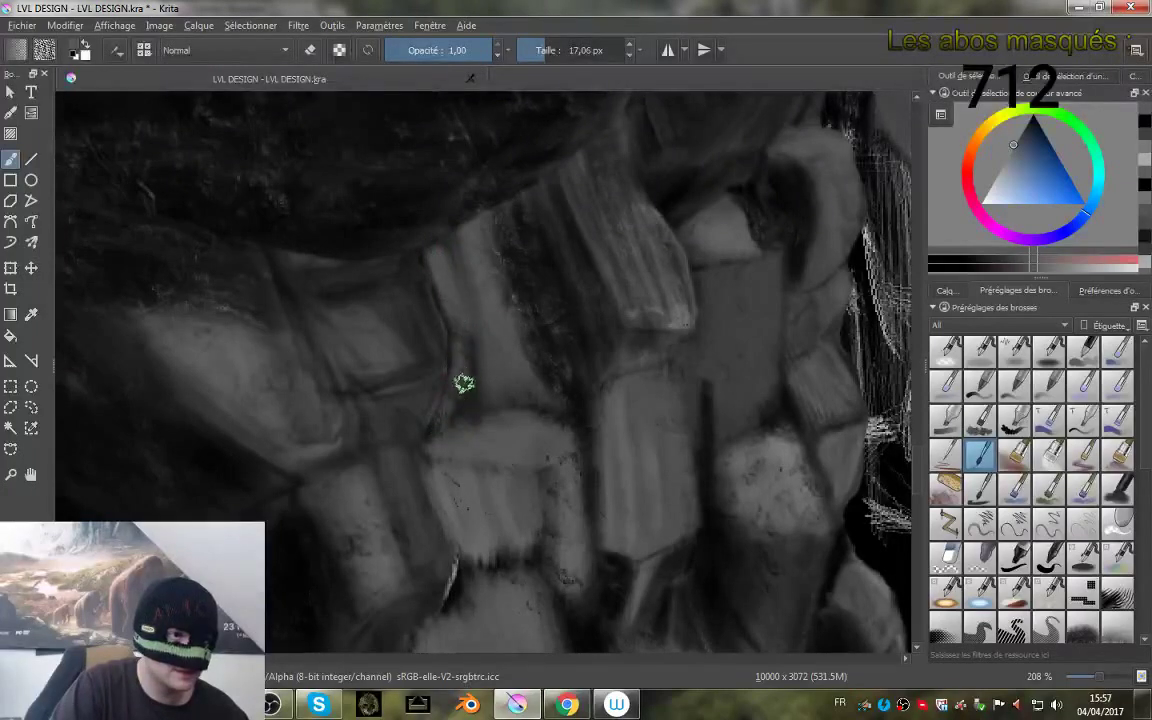
mouse_move(422, 249)
mouse_down()
mouse_move(468, 366)
mouse_move(454, 356)
mouse_move(438, 417)
mouse_up()
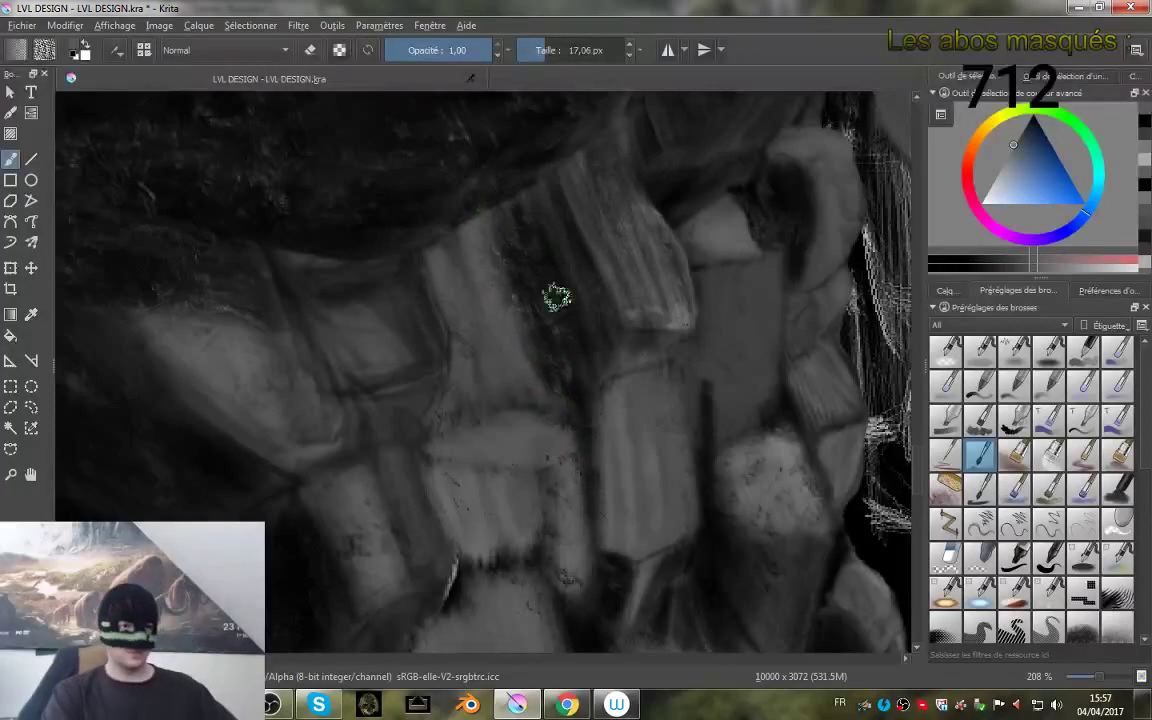
- Darken the colour to near-black and shade the face of the tall stone above the block stone with long strokes
key(k)
key(k)
key(k)
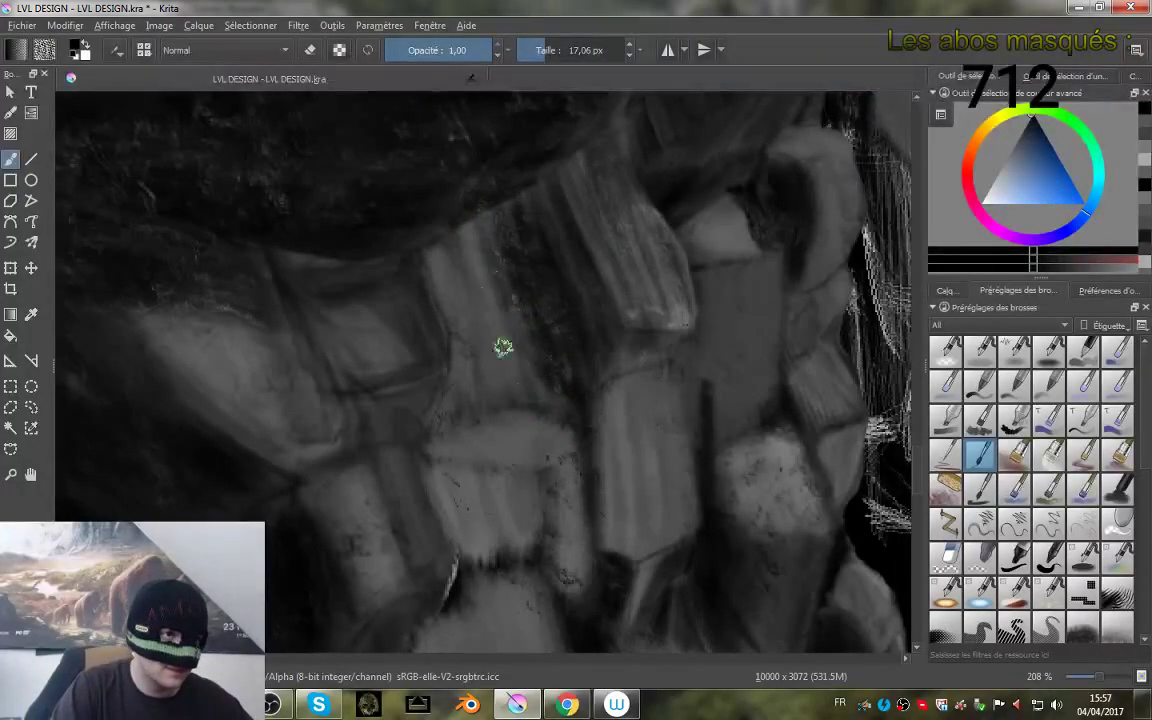
drag(476, 274, 502, 386)
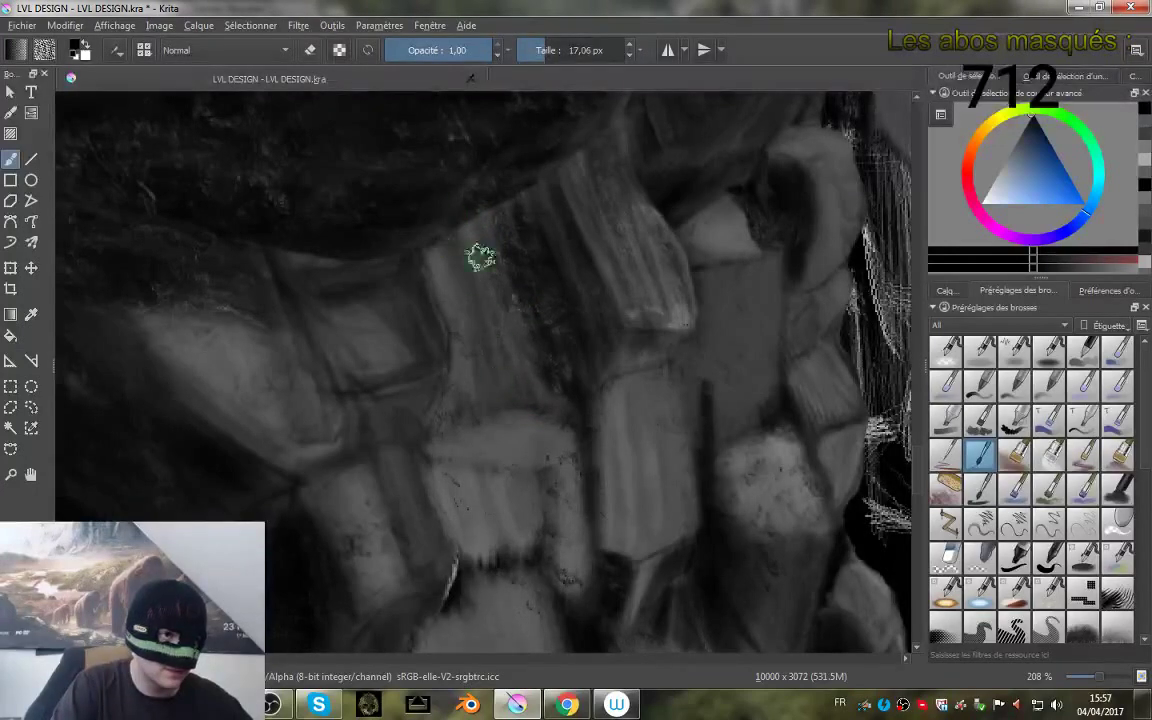
mouse_move(481, 257)
mouse_down()
mouse_move(520, 377)
mouse_move(490, 207)
mouse_move(544, 335)
mouse_move(522, 384)
mouse_move(464, 256)
mouse_move(517, 342)
mouse_up()
drag(625, 295, 579, 285)
mouse_move(604, 345)
mouse_down()
mouse_move(656, 440)
mouse_move(612, 366)
mouse_move(634, 317)
mouse_up()
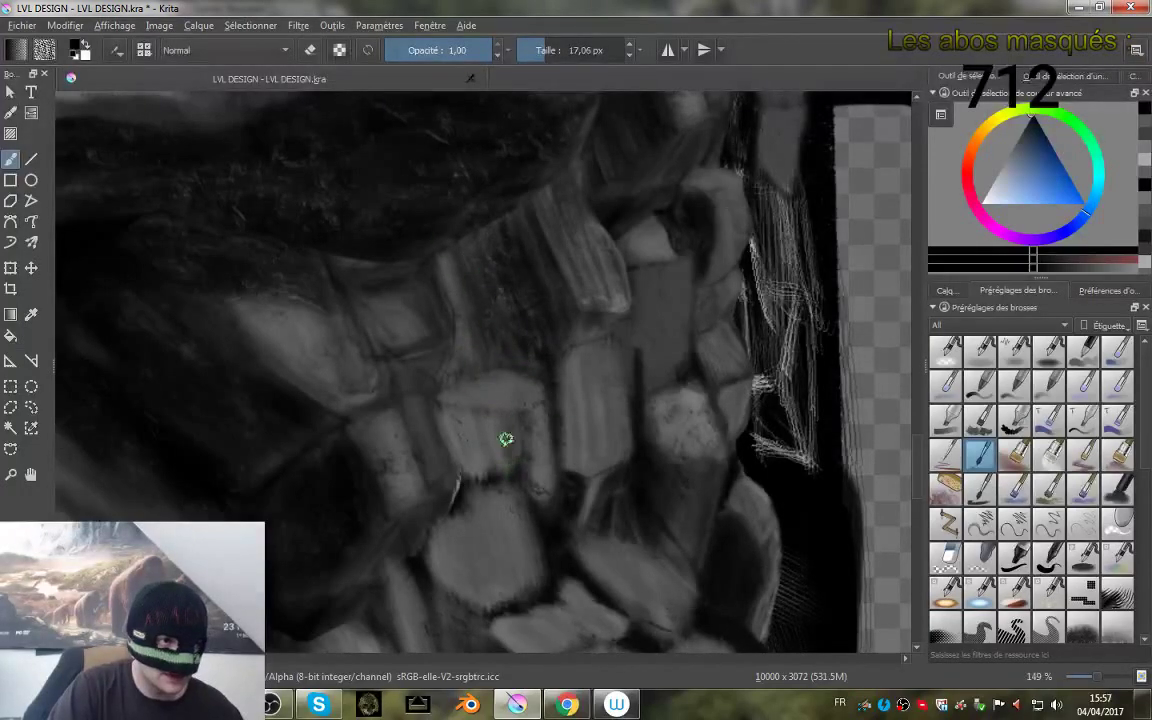
- Paint the front of the block stone near-black to carve a dark hollow beneath its top face
mouse_move(506, 439)
mouse_down()
mouse_move(484, 407)
mouse_move(472, 457)
mouse_move(450, 422)
mouse_move(456, 457)
mouse_move(441, 411)
mouse_move(492, 417)
mouse_move(436, 410)
mouse_move(459, 438)
mouse_move(457, 452)
mouse_move(440, 417)
mouse_move(452, 449)
mouse_move(455, 431)
mouse_move(476, 453)
mouse_move(474, 415)
mouse_move(499, 460)
mouse_move(505, 419)
mouse_move(507, 467)
mouse_move(475, 439)
mouse_move(472, 471)
mouse_move(506, 477)
mouse_move(467, 476)
mouse_move(507, 425)
mouse_move(488, 460)
mouse_move(475, 421)
mouse_move(462, 421)
mouse_move(503, 435)
mouse_up()
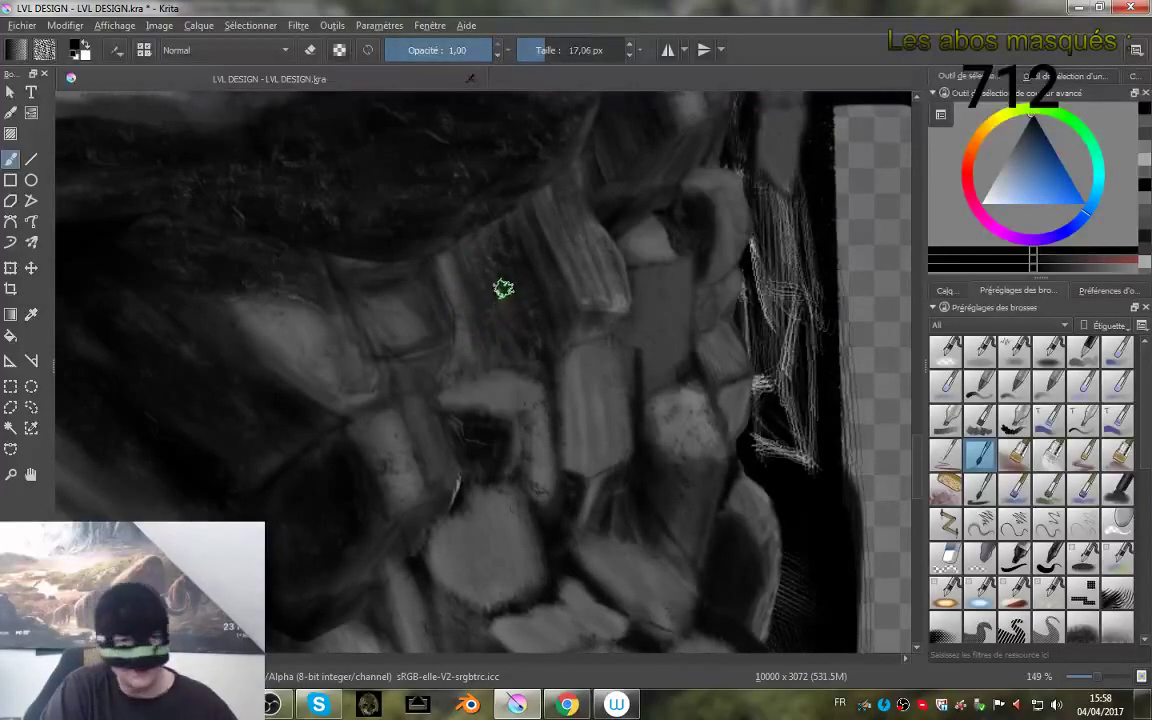
drag(582, 378, 554, 291)
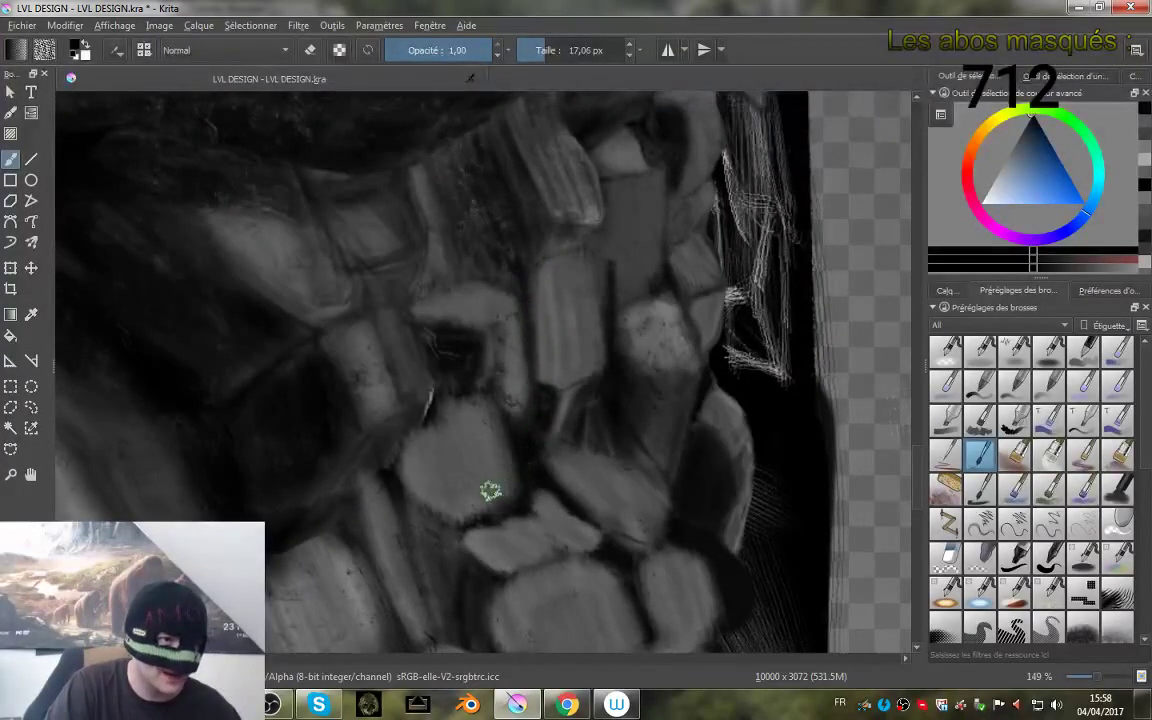
drag(574, 354, 552, 262)
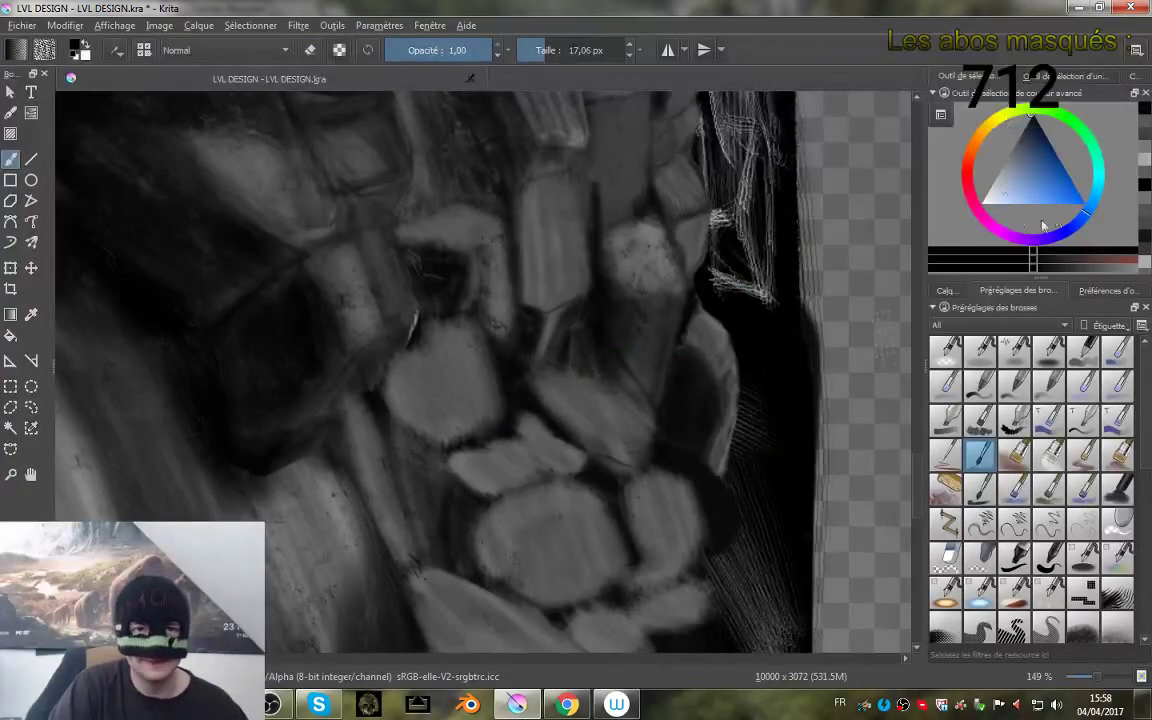
- Choose a very pale grey and highlight the outer and lower edges of the round stone below the hollow, refining with a 5.43 px brush
click(989, 190)
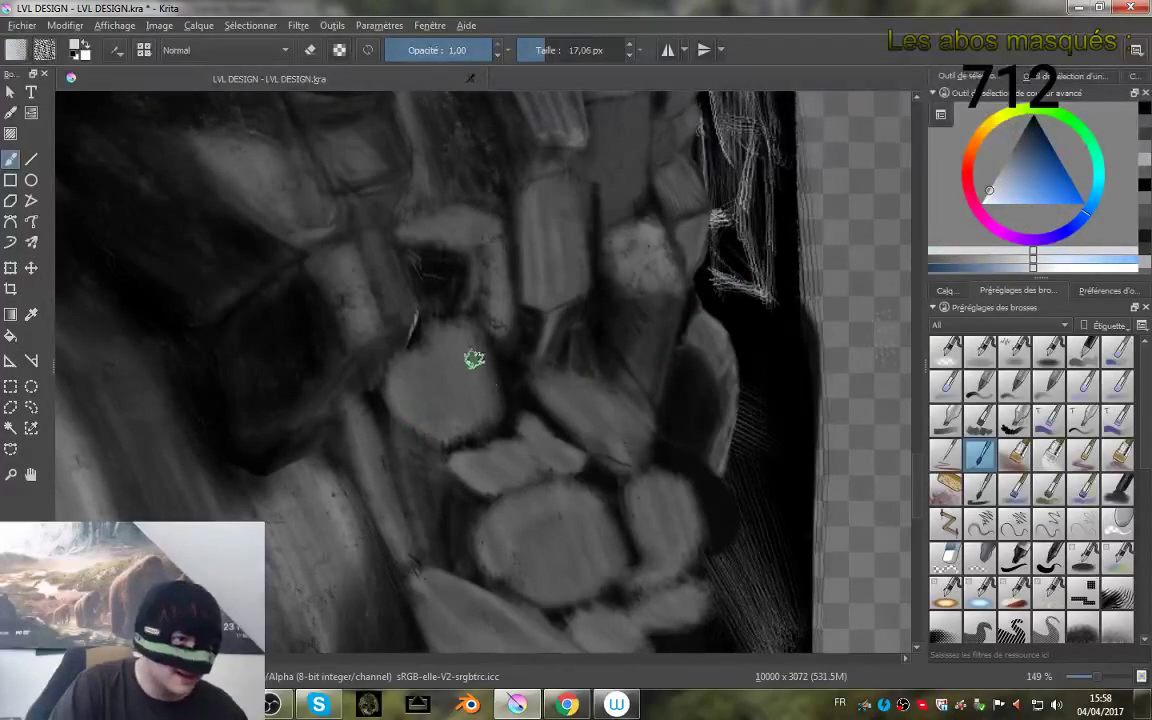
mouse_move(474, 358)
mouse_down()
mouse_move(473, 337)
mouse_move(484, 394)
mouse_up()
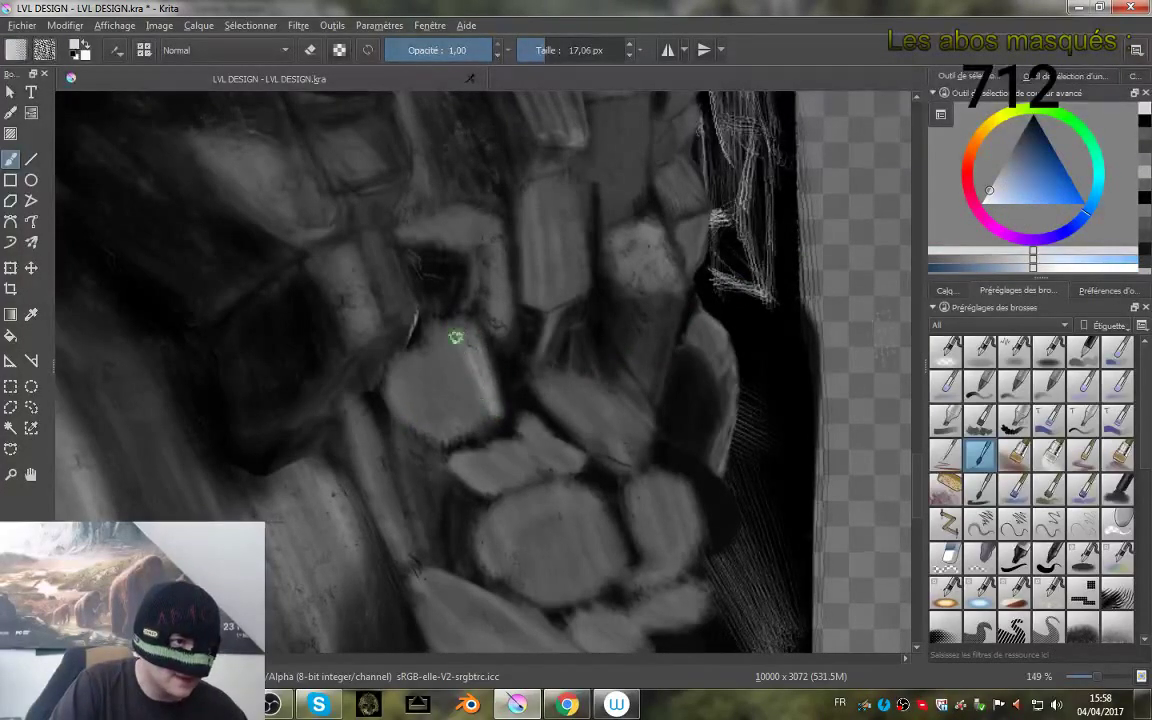
mouse_move(455, 338)
mouse_down()
mouse_move(469, 397)
mouse_move(457, 363)
mouse_move(424, 332)
mouse_move(451, 423)
mouse_move(429, 383)
mouse_move(423, 411)
mouse_move(407, 398)
mouse_move(467, 331)
mouse_move(500, 416)
mouse_move(456, 448)
mouse_move(492, 427)
mouse_move(412, 446)
mouse_move(478, 375)
mouse_move(478, 433)
mouse_move(489, 424)
mouse_move(496, 399)
mouse_move(475, 353)
mouse_up()
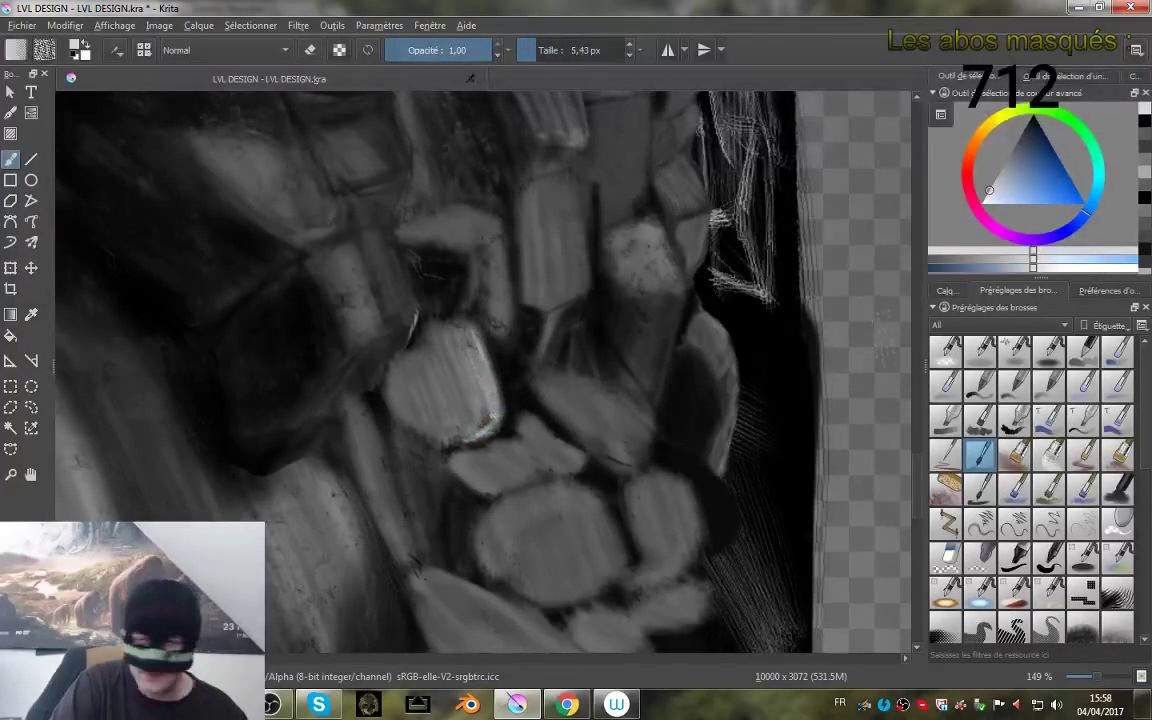
drag(492, 418, 491, 420)
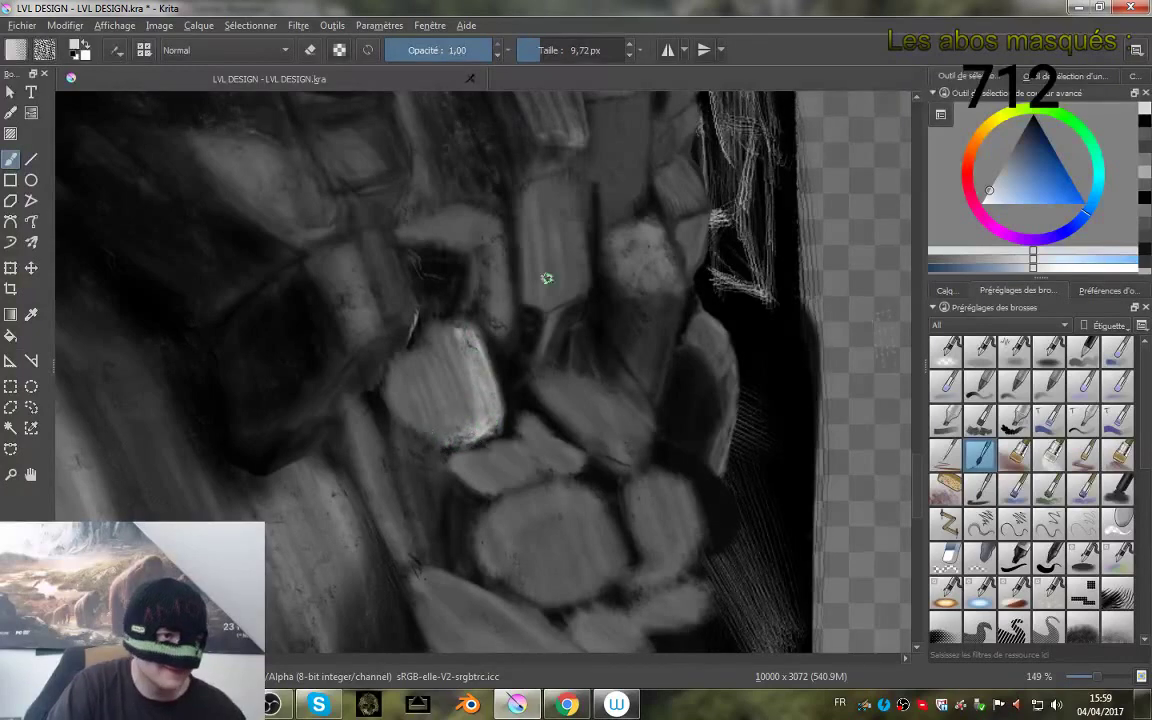
- Choose a medium grey and soften the bright highlight on the round stone with a 9.72 px brush
drag(676, 358, 607, 318)
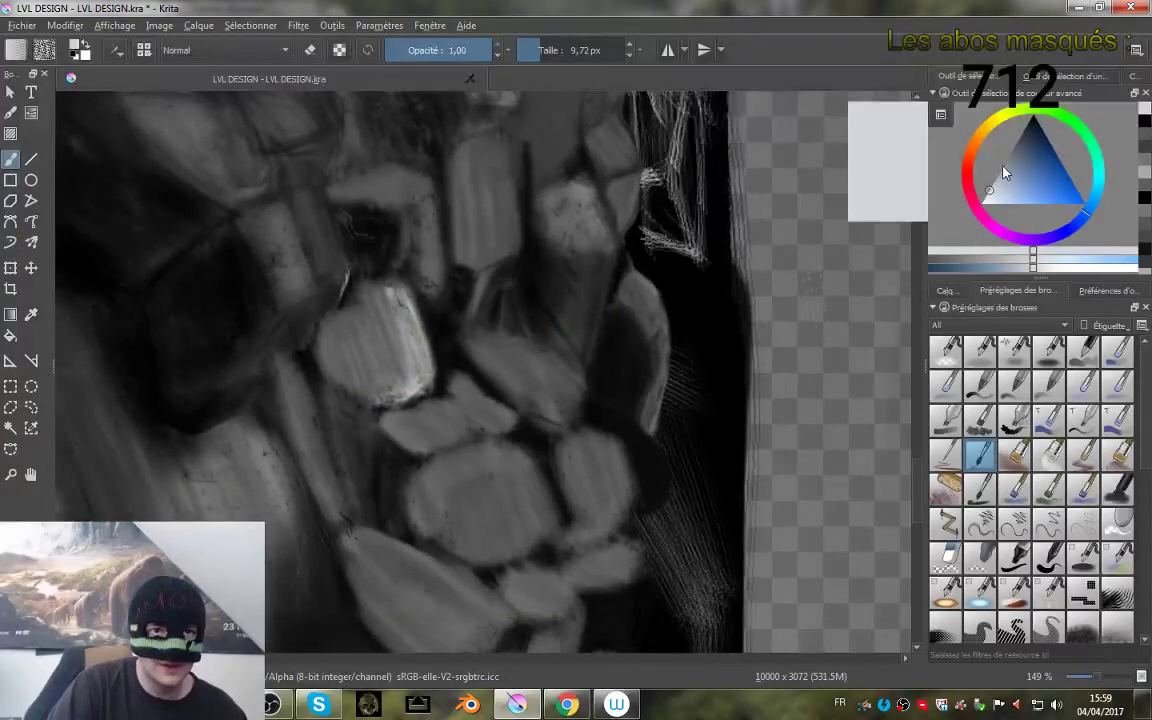
click(1008, 160)
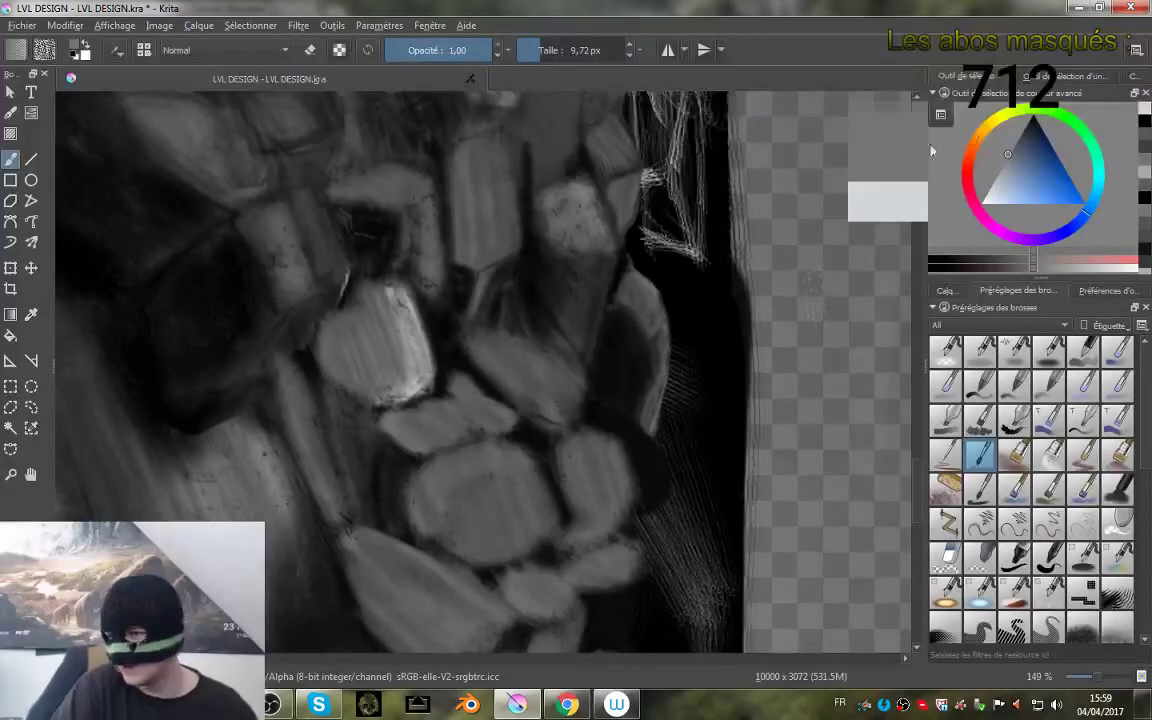
drag(403, 298, 414, 332)
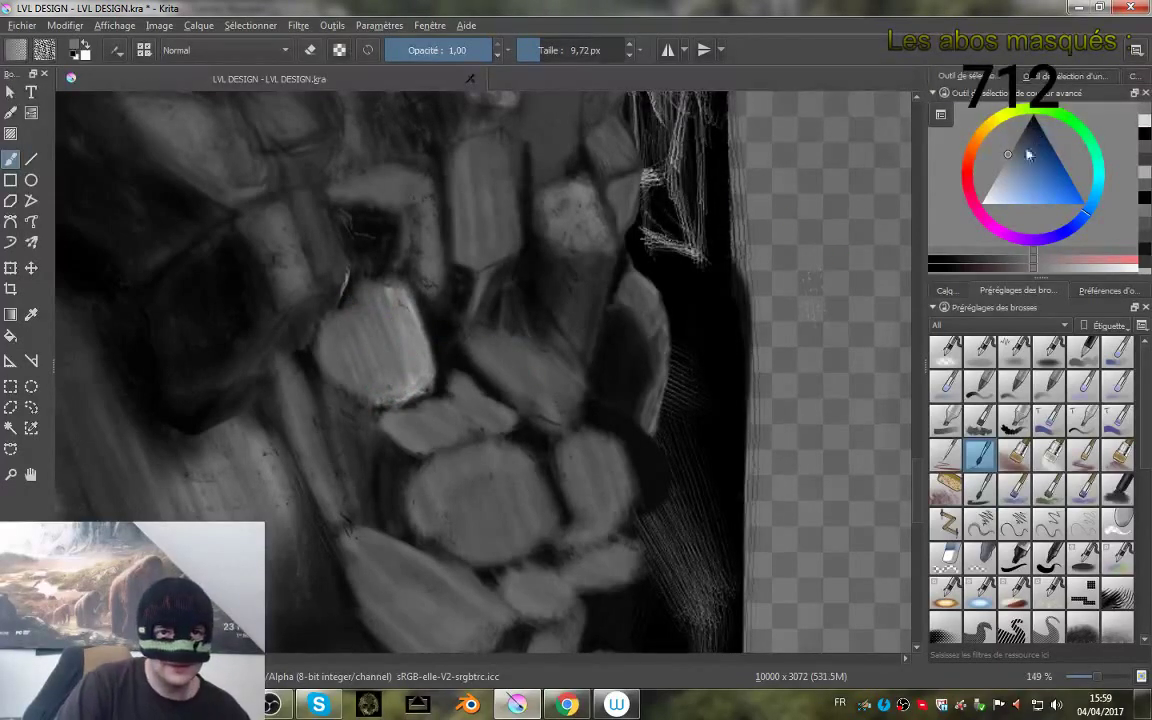
- Choose a light grey, enlarge the brush to 32.94 px, and lighten the round stone's face and the small irregular stone below it
click(995, 178)
drag(409, 355, 430, 355)
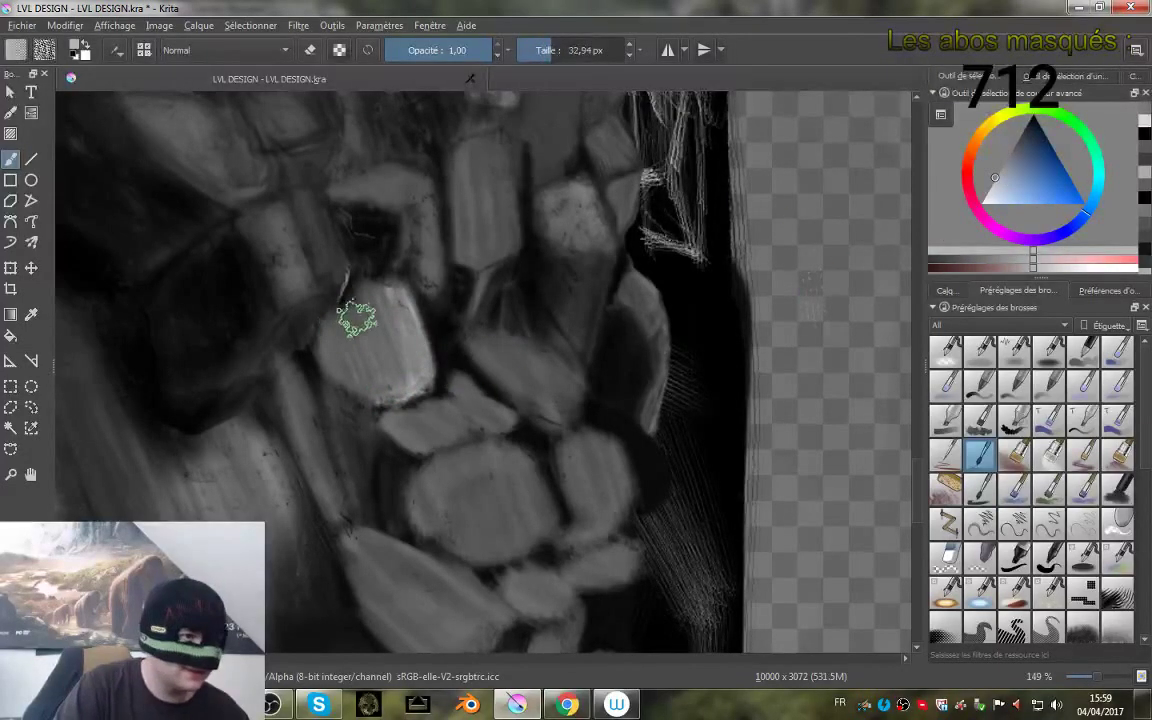
mouse_move(357, 319)
mouse_down()
mouse_move(398, 376)
mouse_move(358, 341)
mouse_up()
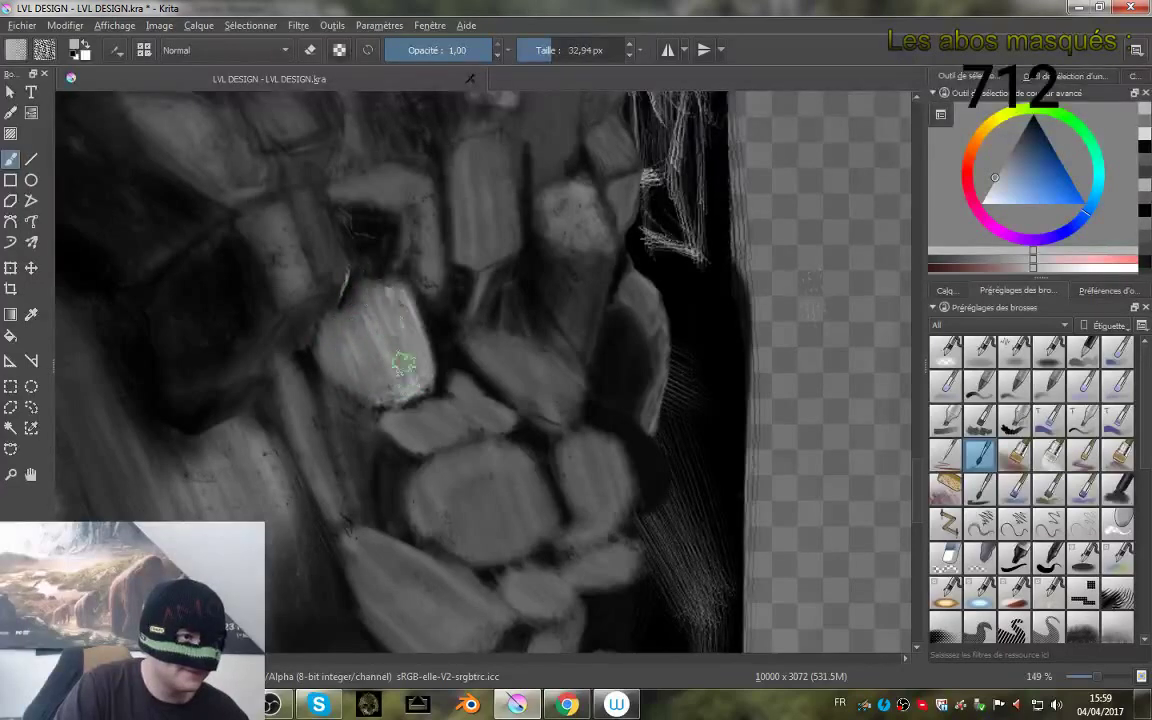
mouse_move(480, 411)
mouse_down()
mouse_move(462, 380)
mouse_move(468, 425)
mouse_move(482, 431)
mouse_move(489, 421)
mouse_move(453, 385)
mouse_move(468, 393)
mouse_move(460, 437)
mouse_move(445, 402)
mouse_move(447, 441)
mouse_move(468, 422)
mouse_move(393, 414)
mouse_up()
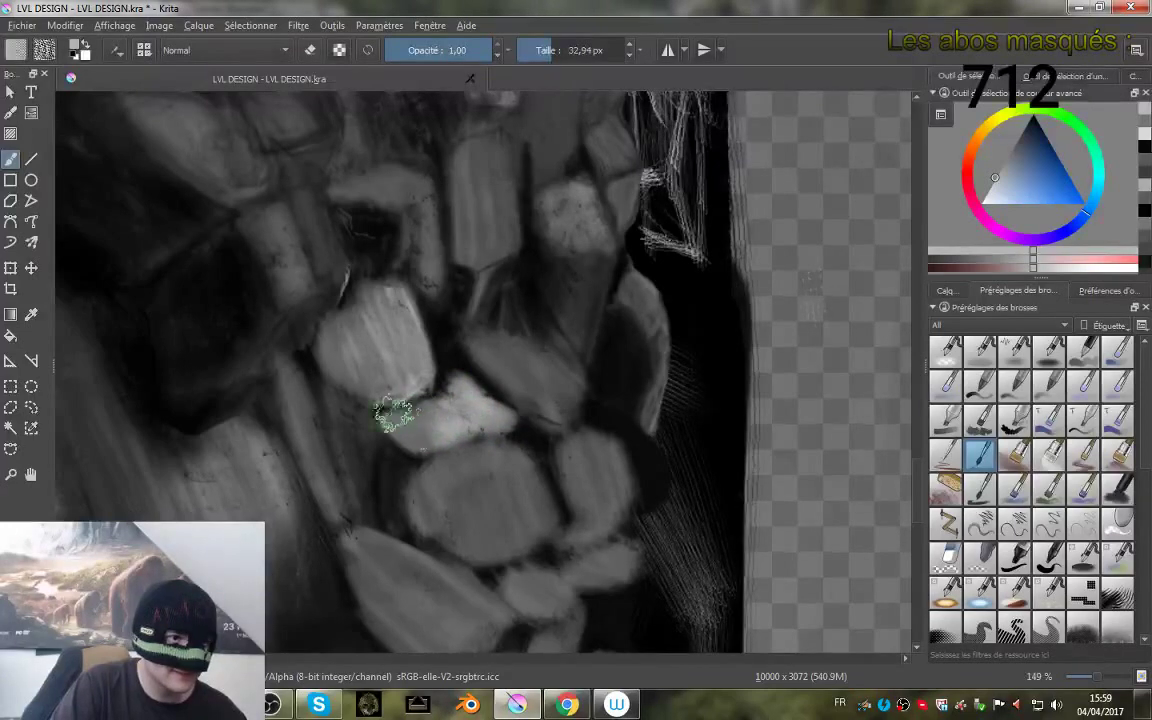
- Lighten the large round stone below the irregular one, and brighten the curved stone's outer rim with an 11.85 px brush
mouse_move(530, 460)
mouse_down()
mouse_move(551, 514)
mouse_move(507, 455)
mouse_move(525, 530)
mouse_move(478, 453)
mouse_move(502, 536)
mouse_move(455, 465)
mouse_move(463, 545)
mouse_move(424, 519)
mouse_move(481, 467)
mouse_up()
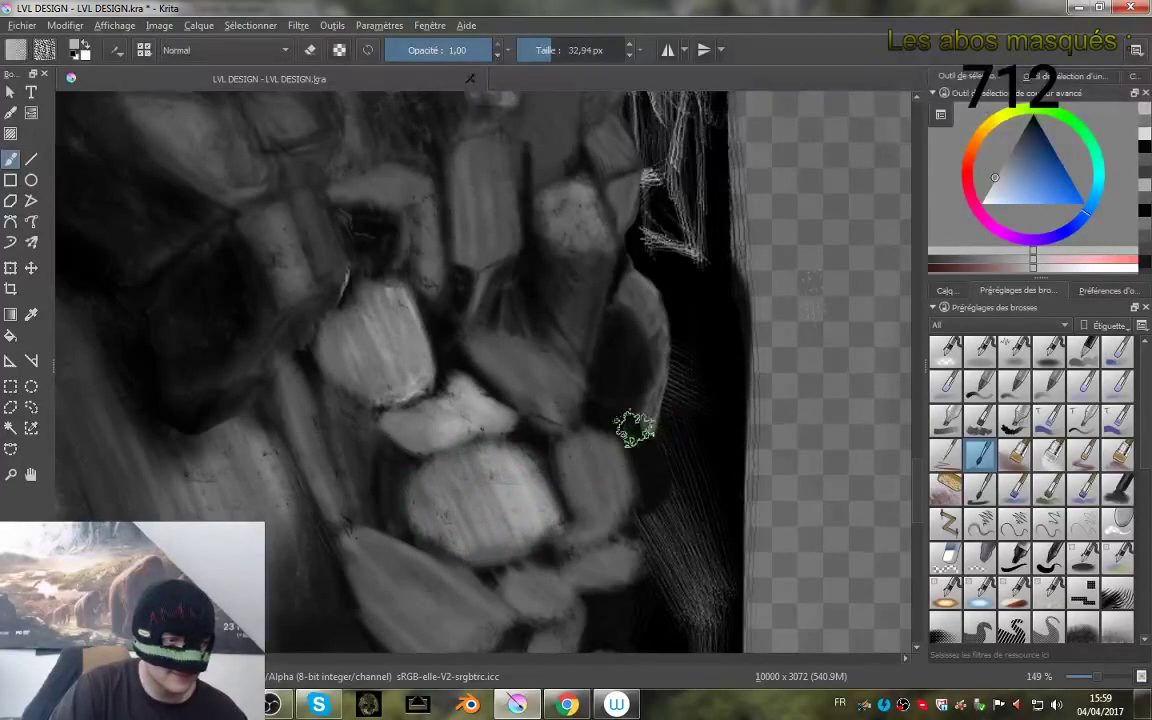
mouse_move(632, 424)
mouse_down()
mouse_move(632, 368)
mouse_move(548, 260)
mouse_move(527, 442)
mouse_move(540, 406)
mouse_move(532, 337)
mouse_move(521, 346)
mouse_up()
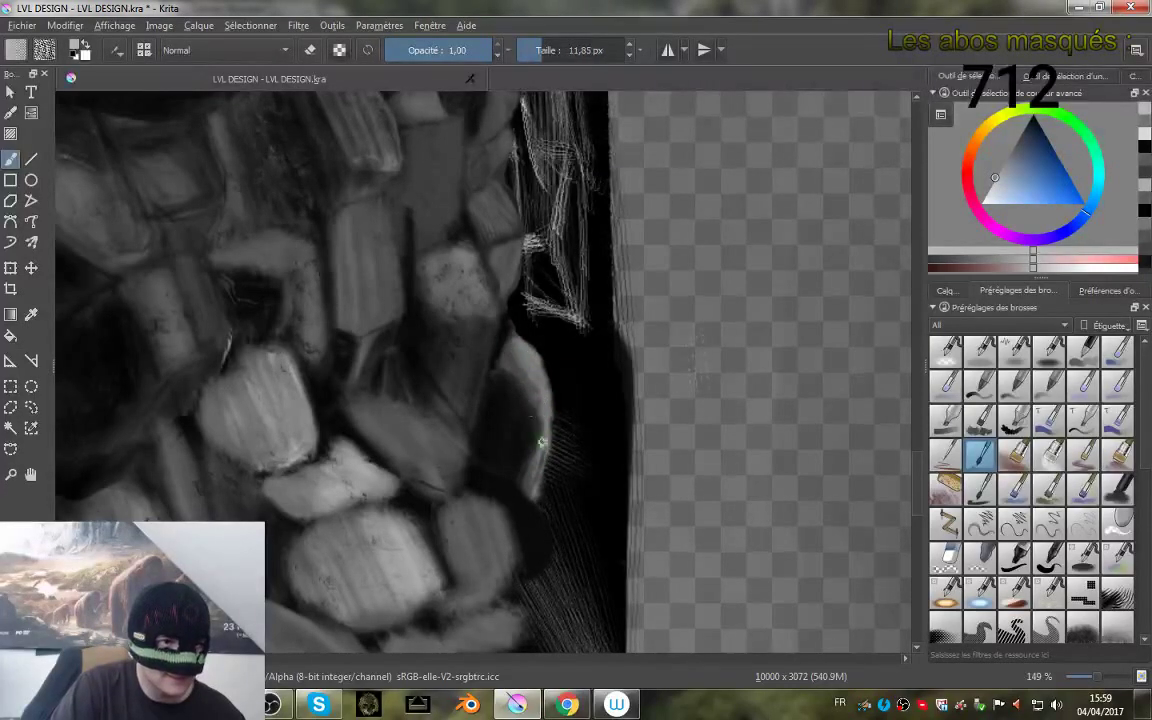
drag(488, 508, 450, 495)
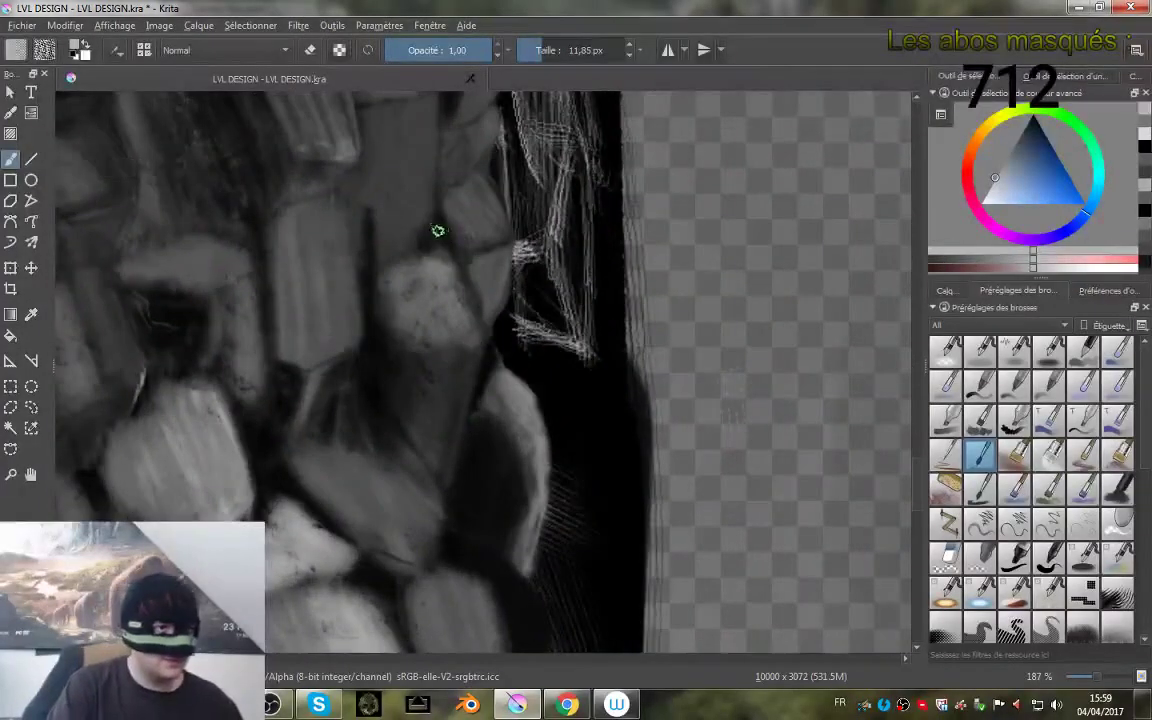
mouse_move(437, 230)
mouse_down()
mouse_move(466, 320)
mouse_move(416, 273)
mouse_up()
drag(428, 350, 553, 290)
drag(550, 342, 442, 303)
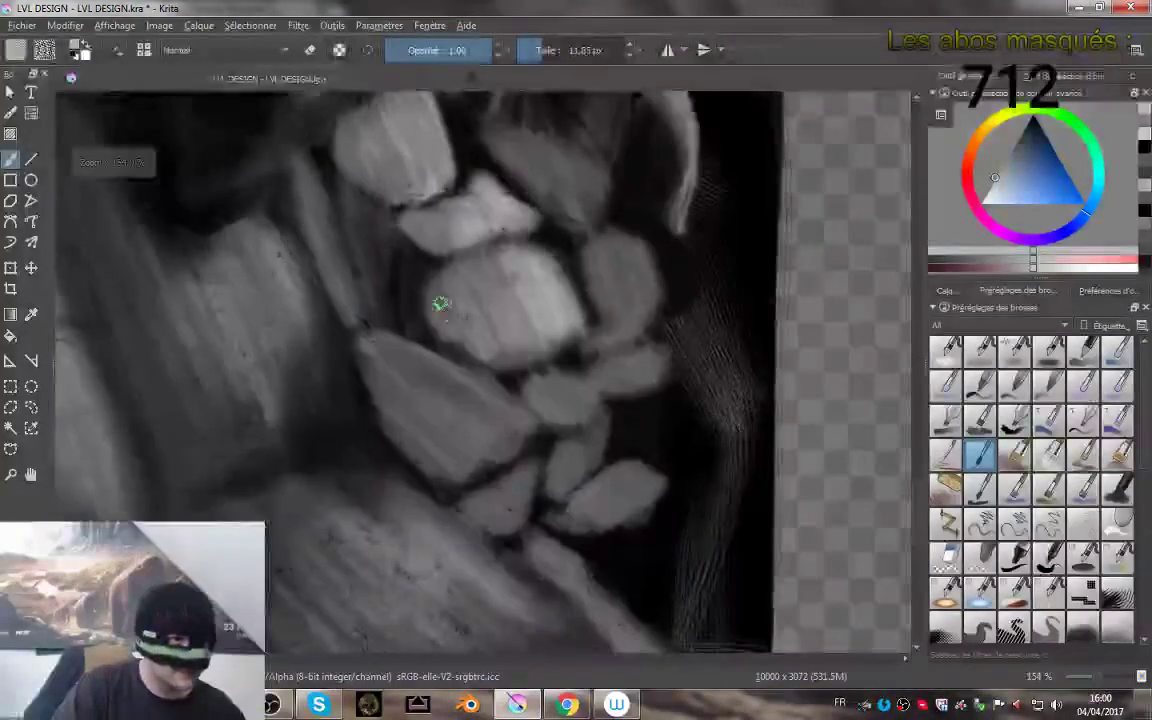
- Highlight the upper and lower edges of the wedge-shaped stone in light grey, and lighten its face with a 32.54 px brush
drag(400, 343, 411, 349)
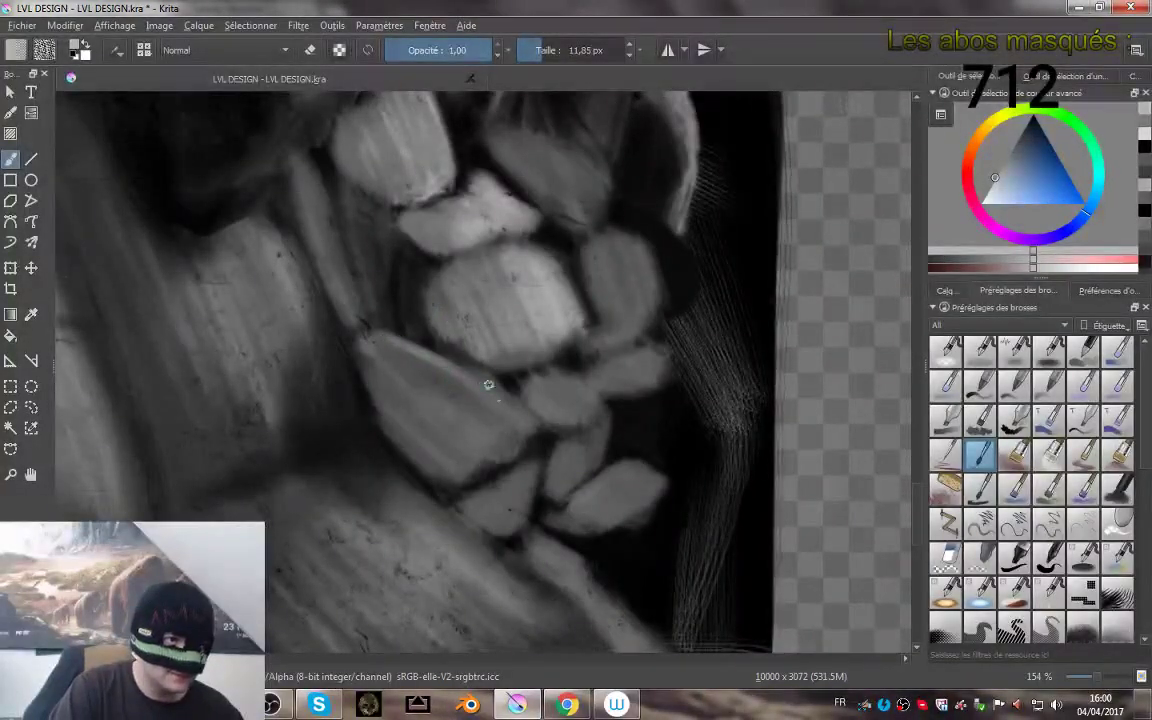
mouse_move(488, 384)
mouse_down()
mouse_move(519, 420)
mouse_move(450, 420)
mouse_move(506, 404)
mouse_up()
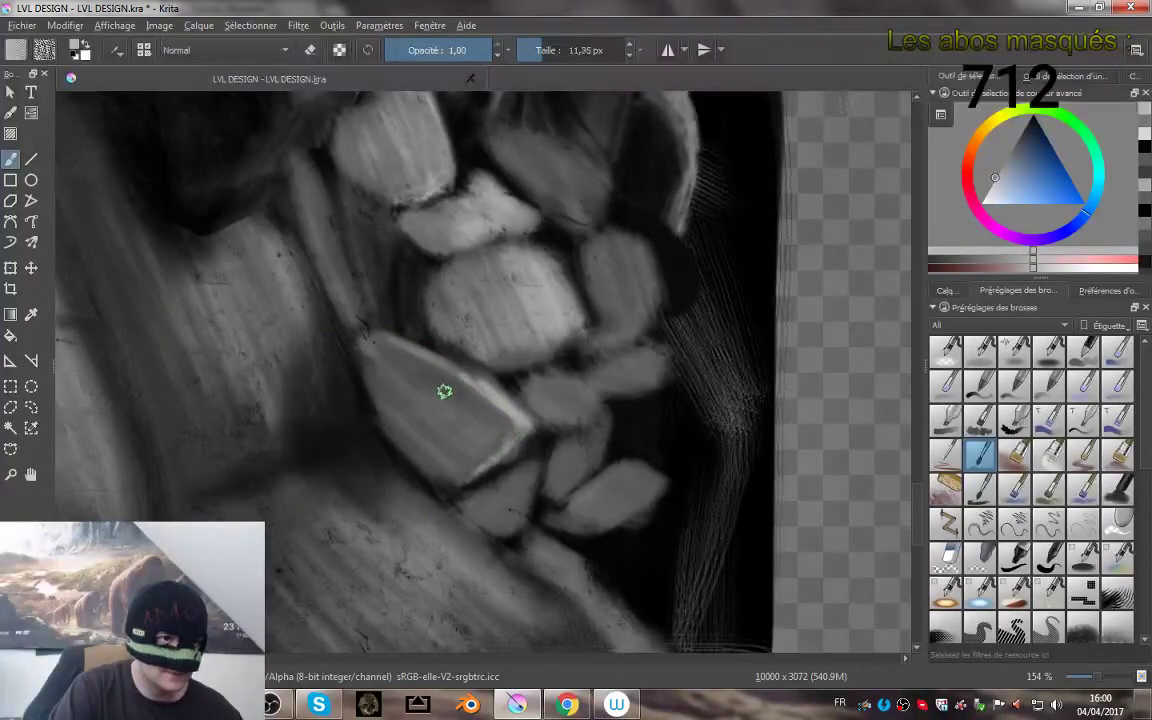
drag(424, 363, 445, 363)
mouse_move(501, 411)
mouse_down()
mouse_move(459, 477)
mouse_move(501, 430)
mouse_move(413, 366)
mouse_move(493, 423)
mouse_move(493, 469)
mouse_move(499, 414)
mouse_move(491, 456)
mouse_move(454, 467)
mouse_move(403, 364)
mouse_move(474, 428)
mouse_move(427, 366)
mouse_move(459, 423)
mouse_move(372, 346)
mouse_move(456, 473)
mouse_move(374, 343)
mouse_move(435, 440)
mouse_move(425, 392)
mouse_move(388, 370)
mouse_move(442, 468)
mouse_move(369, 348)
mouse_move(437, 452)
mouse_move(375, 369)
mouse_move(409, 432)
mouse_up()
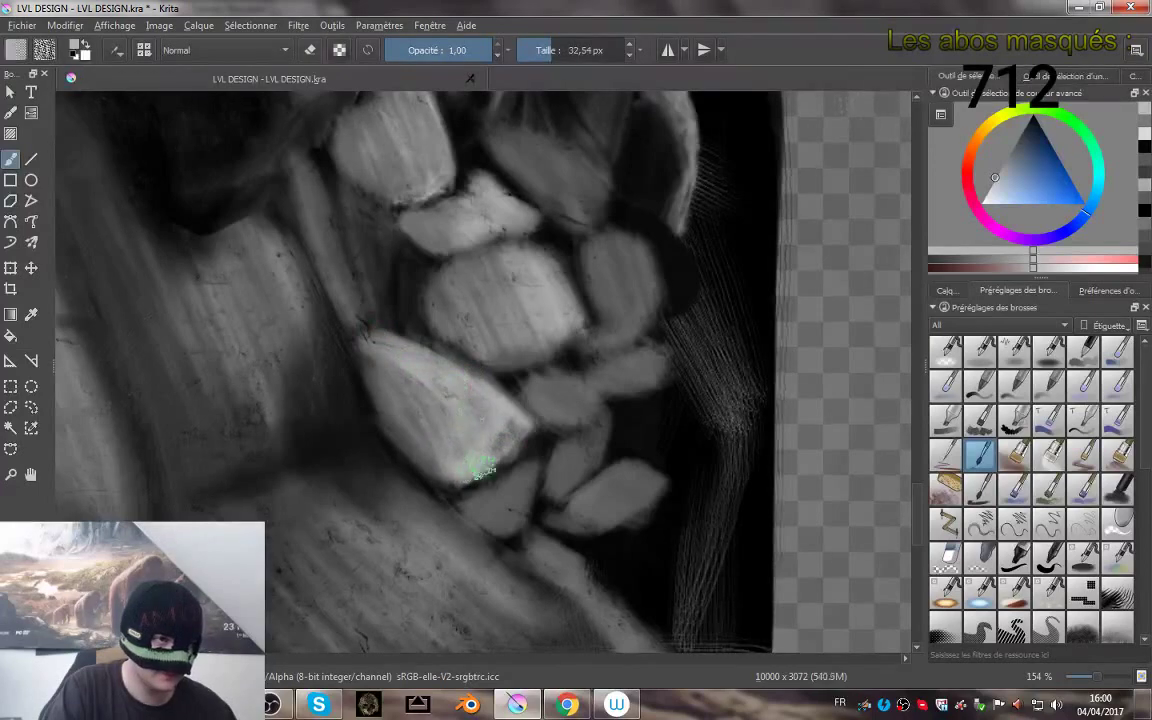
mouse_move(402, 340)
mouse_down()
mouse_move(414, 343)
mouse_move(376, 362)
mouse_move(375, 342)
mouse_move(501, 437)
mouse_move(487, 423)
mouse_up()
- Sample a medium grey from the wedge-shaped stone and even out its face and the faces of the light stones above it
ctrl+click(414, 352)
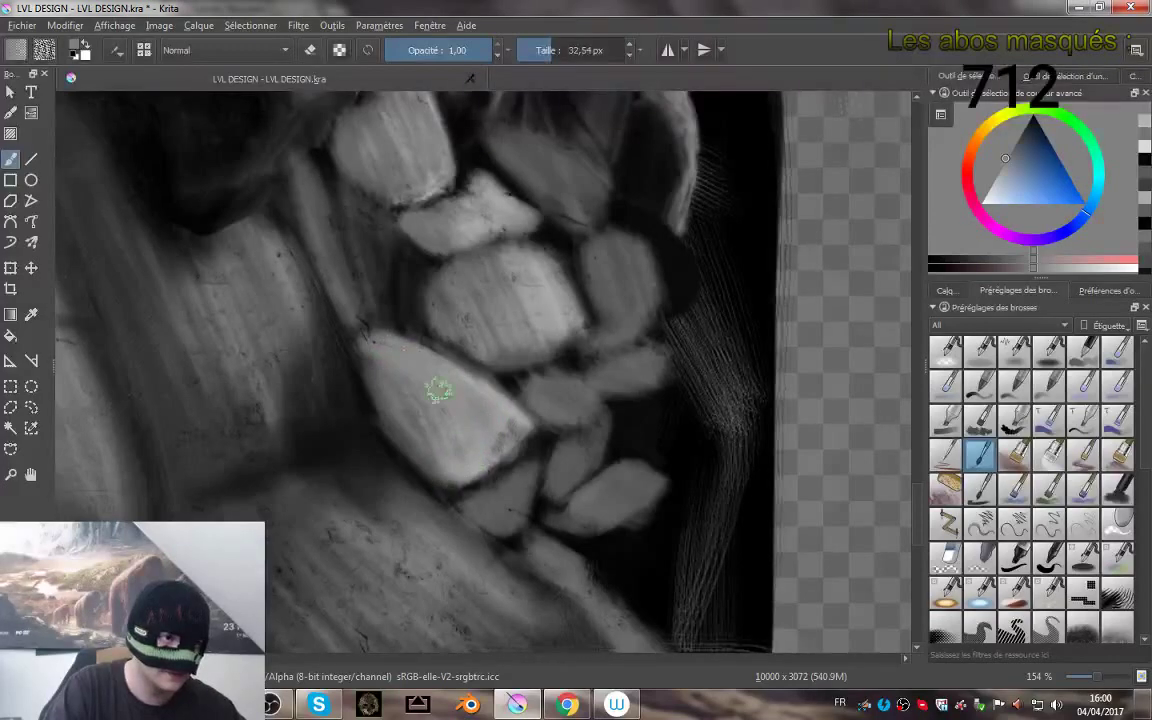
mouse_move(503, 270)
mouse_down()
mouse_move(516, 298)
mouse_move(451, 292)
mouse_move(447, 280)
mouse_move(489, 283)
mouse_move(527, 324)
mouse_move(529, 265)
mouse_move(562, 316)
mouse_up()
mouse_move(478, 175)
mouse_down()
mouse_move(474, 210)
mouse_move(469, 190)
mouse_move(496, 214)
mouse_move(480, 182)
mouse_move(513, 229)
mouse_up()
mouse_move(418, 127)
mouse_down()
mouse_move(463, 221)
mouse_move(445, 178)
mouse_move(439, 262)
mouse_move(456, 287)
mouse_up()
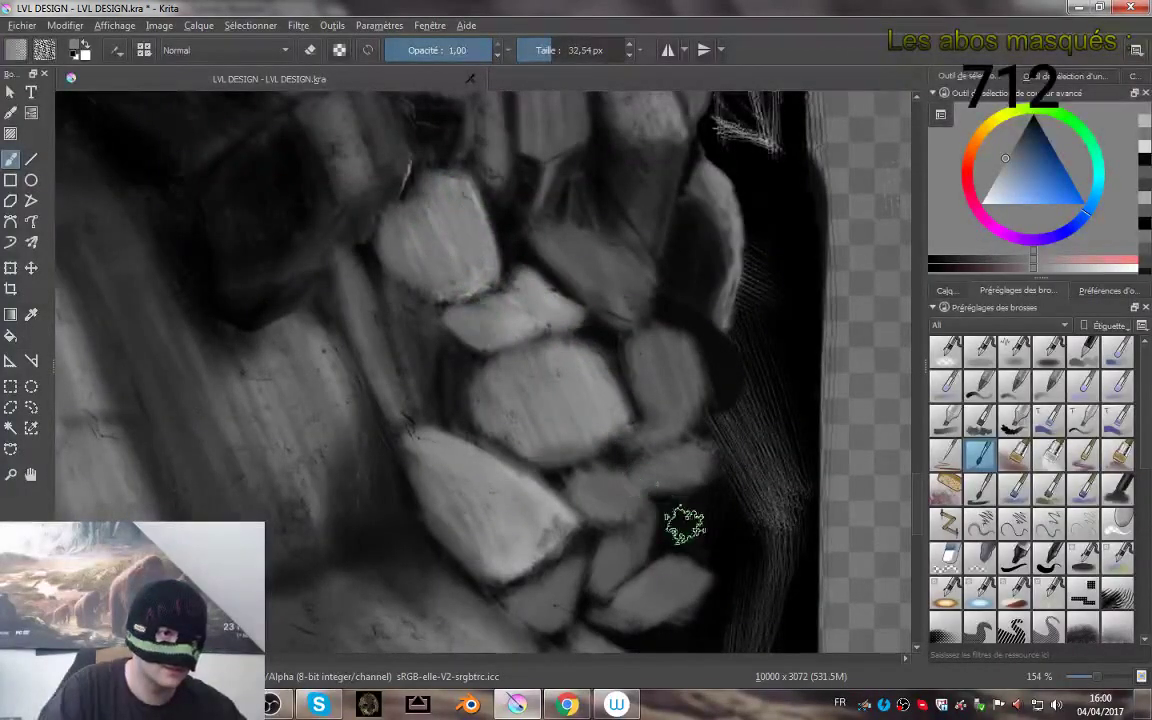
drag(684, 522, 580, 539)
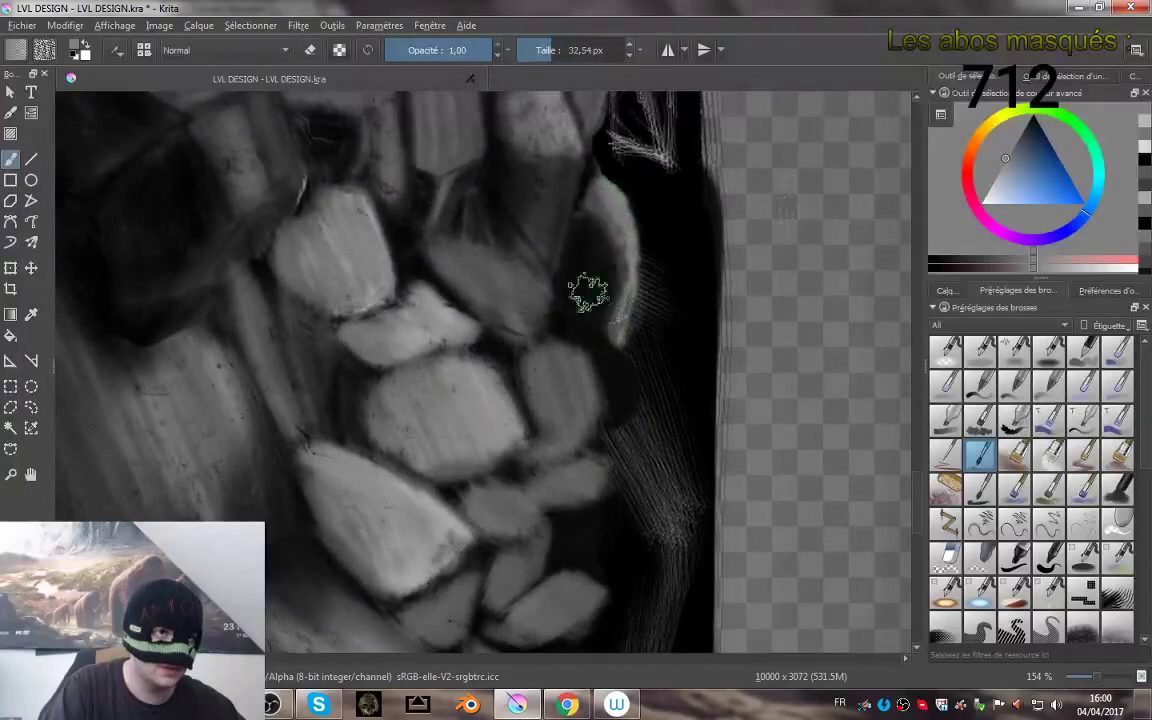
drag(512, 154, 557, 299)
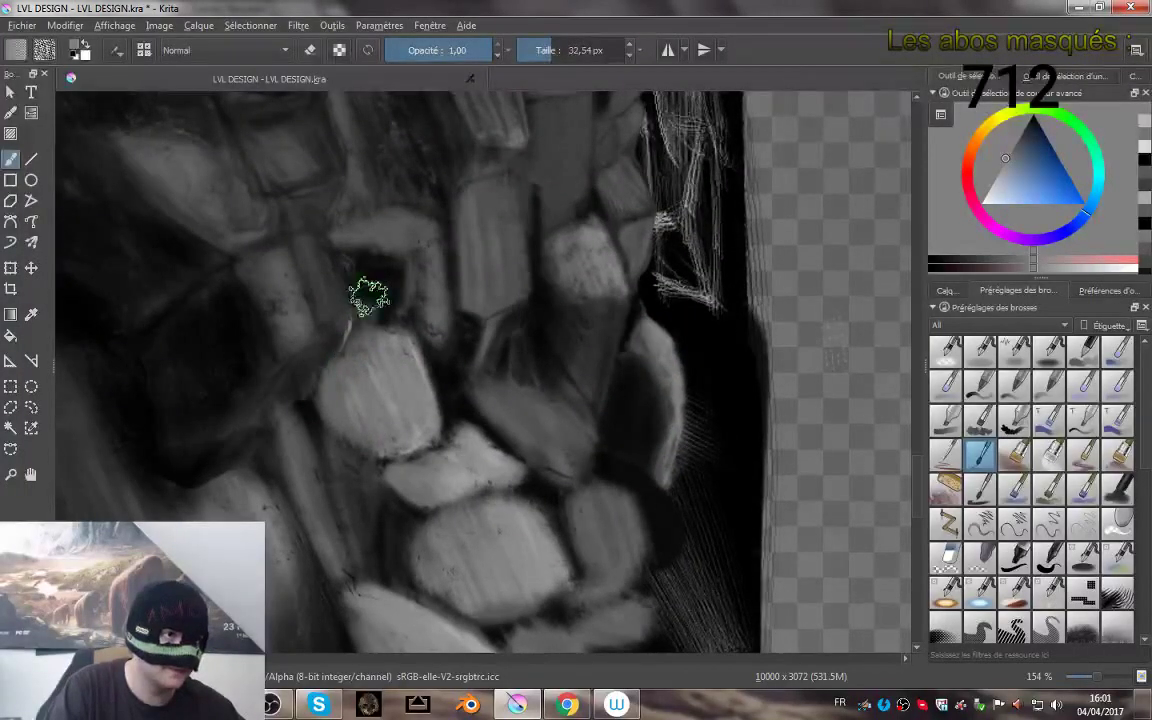
mouse_move(381, 293)
mouse_down()
mouse_move(360, 257)
mouse_move(339, 258)
mouse_move(357, 262)
mouse_move(380, 328)
mouse_move(372, 261)
mouse_up()
drag(563, 424, 587, 406)
scroll(571, 385, down, 6)
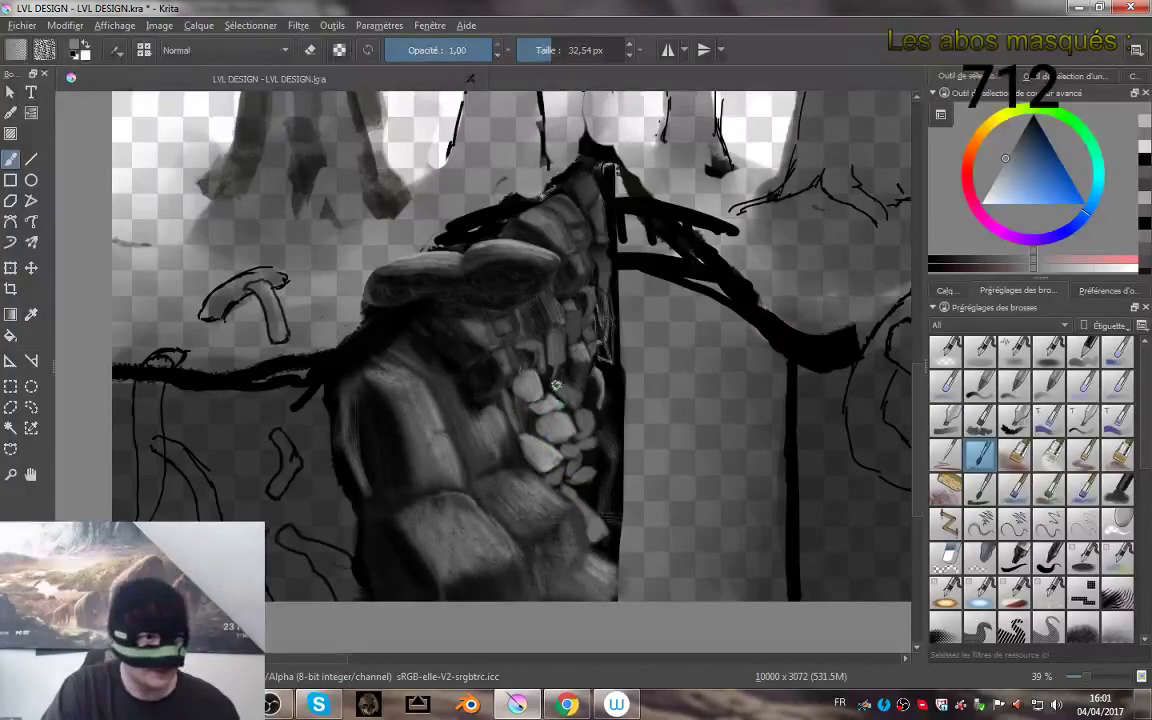
scroll(540, 400, up, 3)
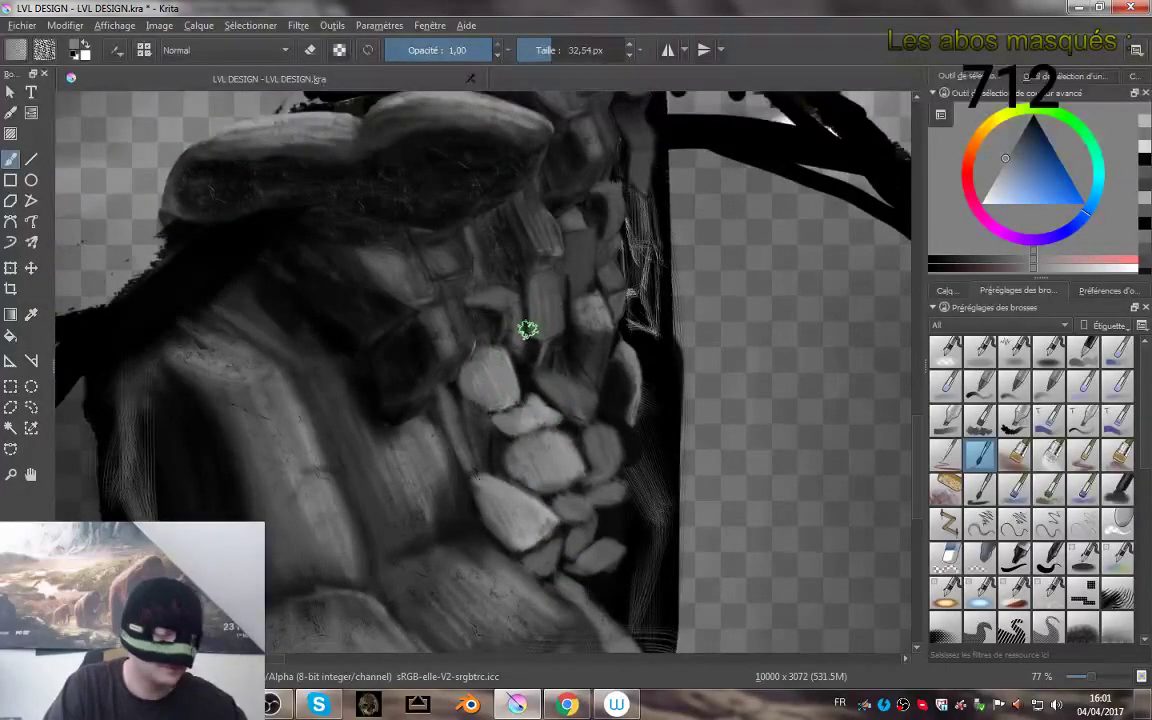
- Sample dark greys around the light stones and shade the lower-left side of the wedge-shaped stone
ctrl+click(507, 394)
drag(507, 394, 488, 370)
ctrl+click(470, 386)
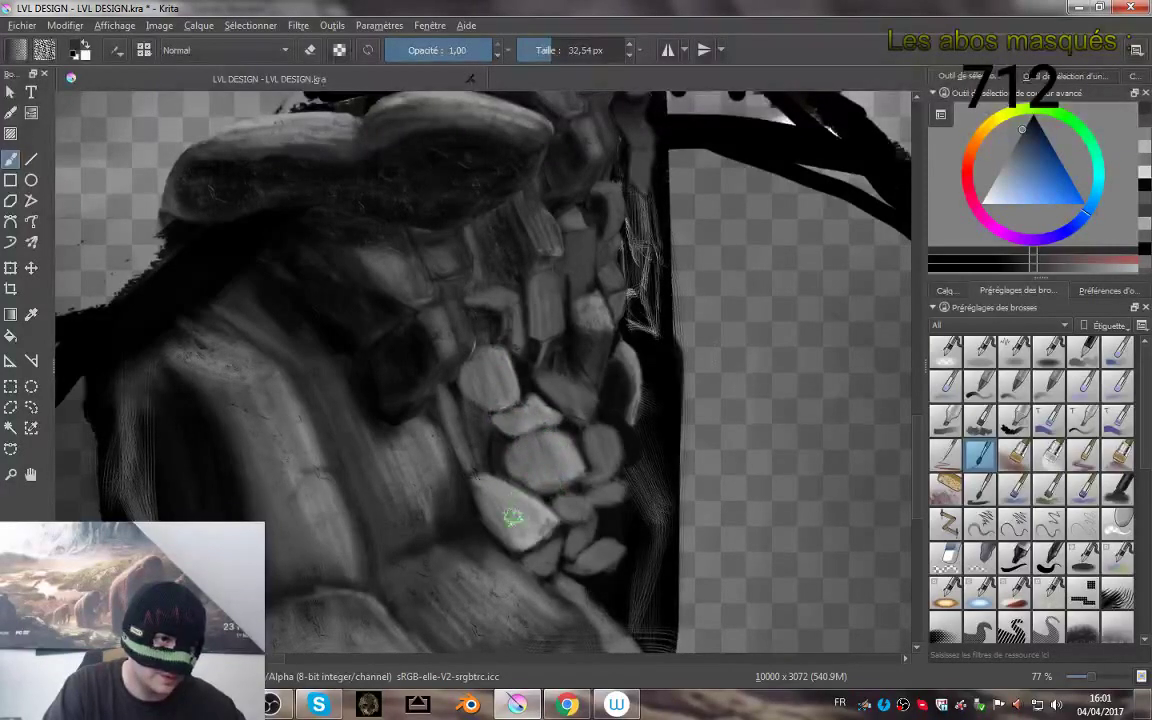
mouse_move(527, 545)
mouse_down()
mouse_move(479, 492)
mouse_move(487, 518)
mouse_move(497, 527)
mouse_move(481, 498)
mouse_up()
mouse_move(514, 547)
mouse_down()
mouse_move(485, 500)
mouse_move(509, 536)
mouse_move(490, 514)
mouse_up()
ctrl+click(487, 512)
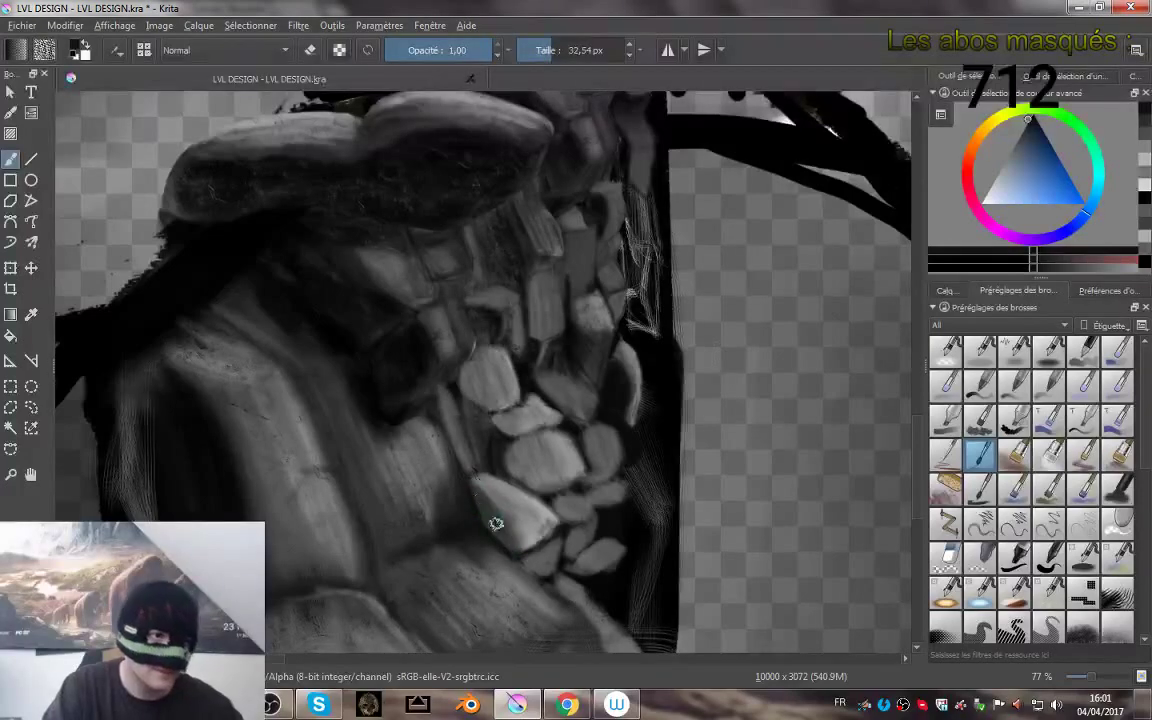
drag(466, 491, 468, 487)
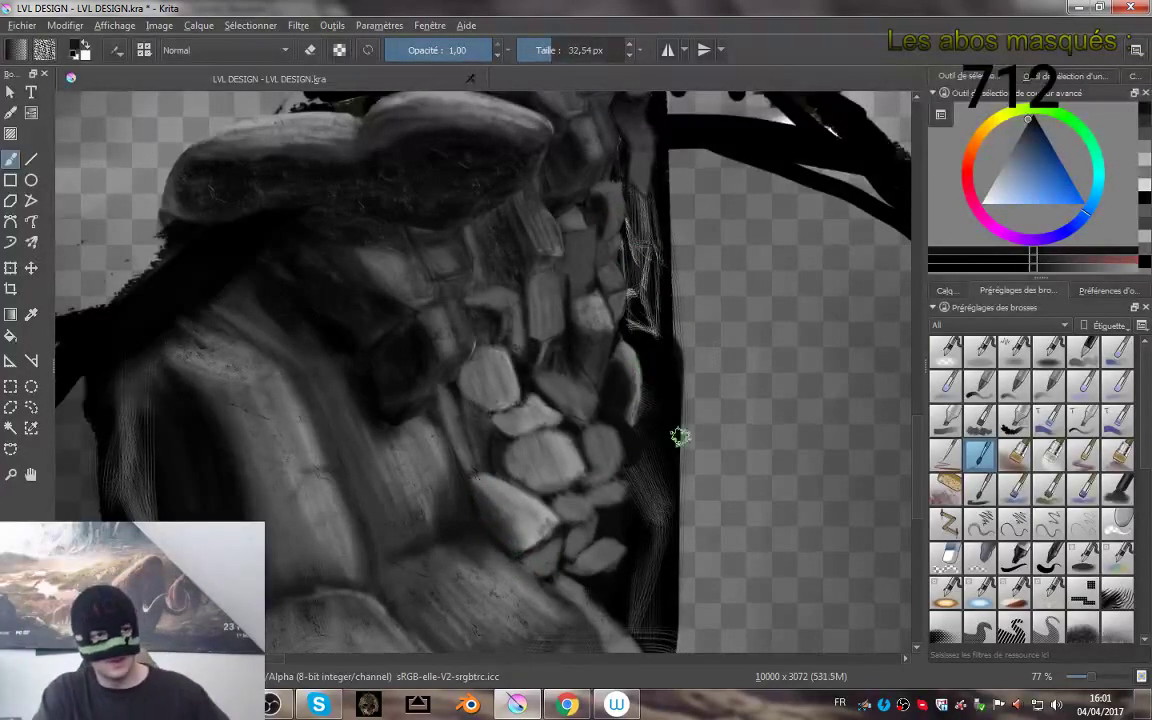
- Darken the gap between the slender upright stone and the round stones to near-black, refining with 8.19 px and 15 px brushes
drag(679, 437, 683, 470)
scroll(642, 400, down, 3)
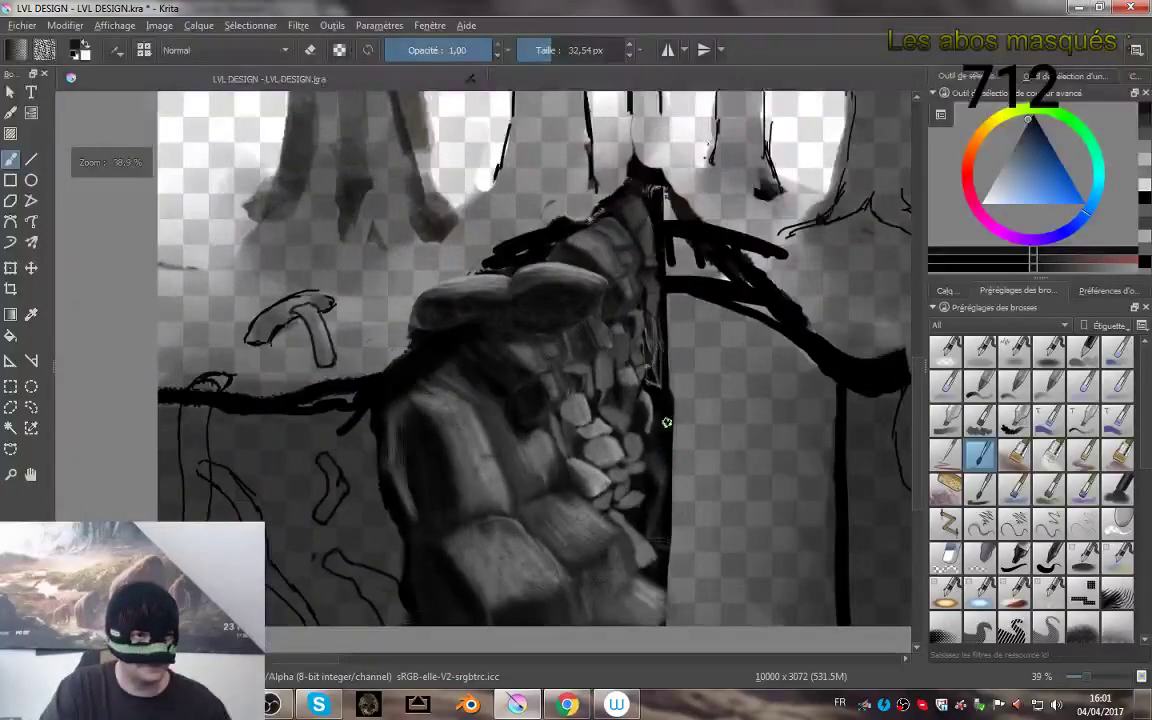
drag(647, 406, 631, 404)
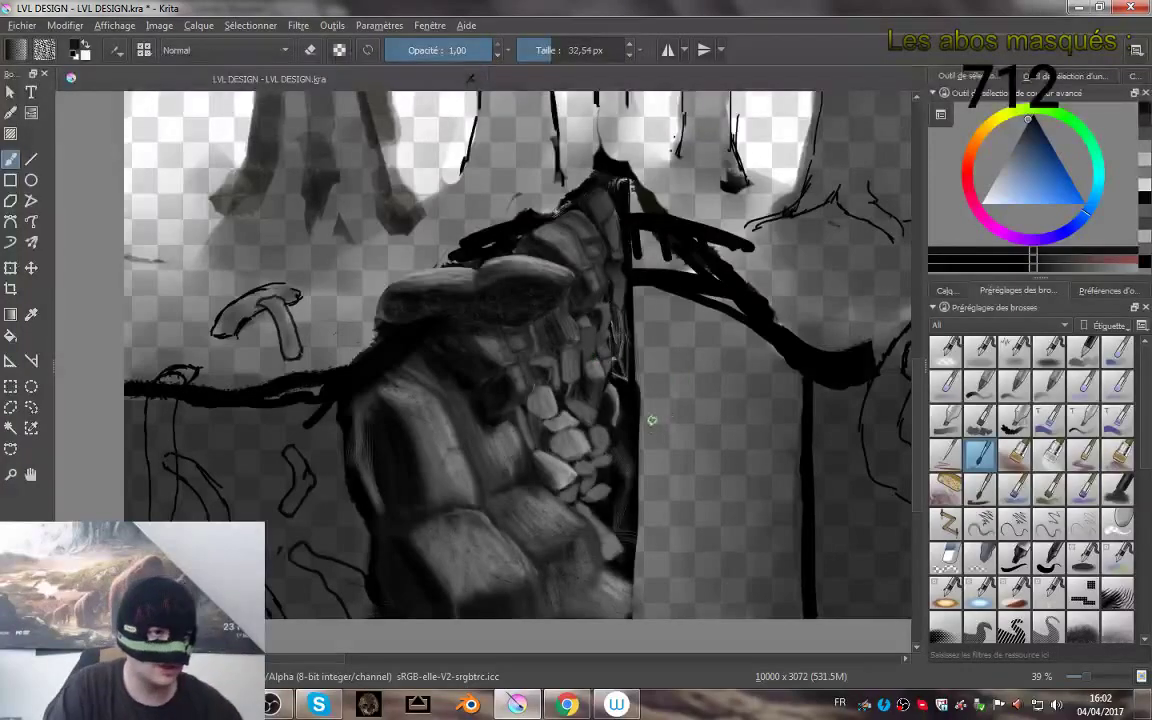
scroll(595, 398, up, 2)
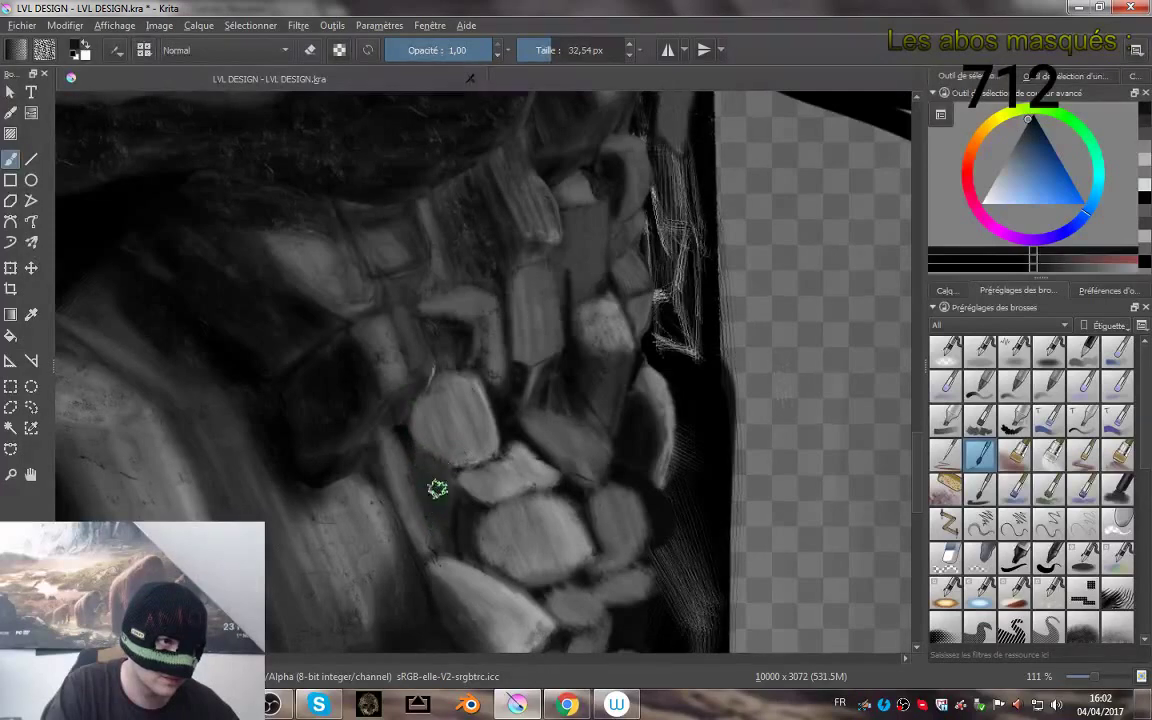
drag(440, 495, 421, 474)
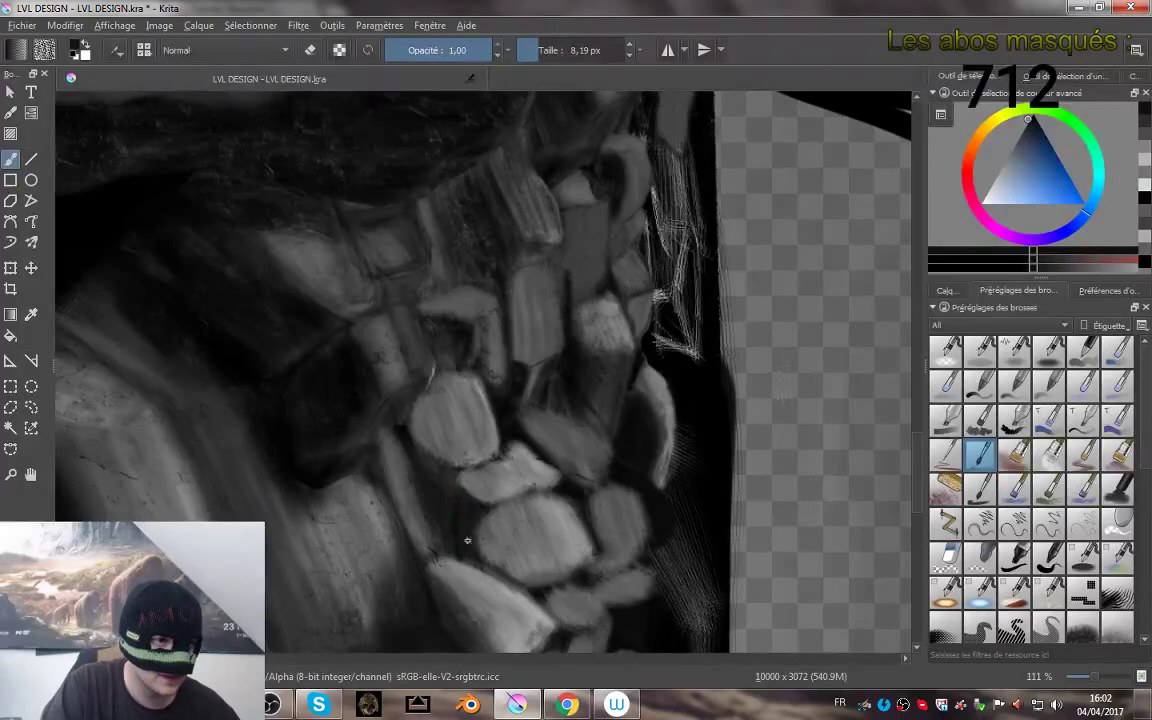
key(bracketright)
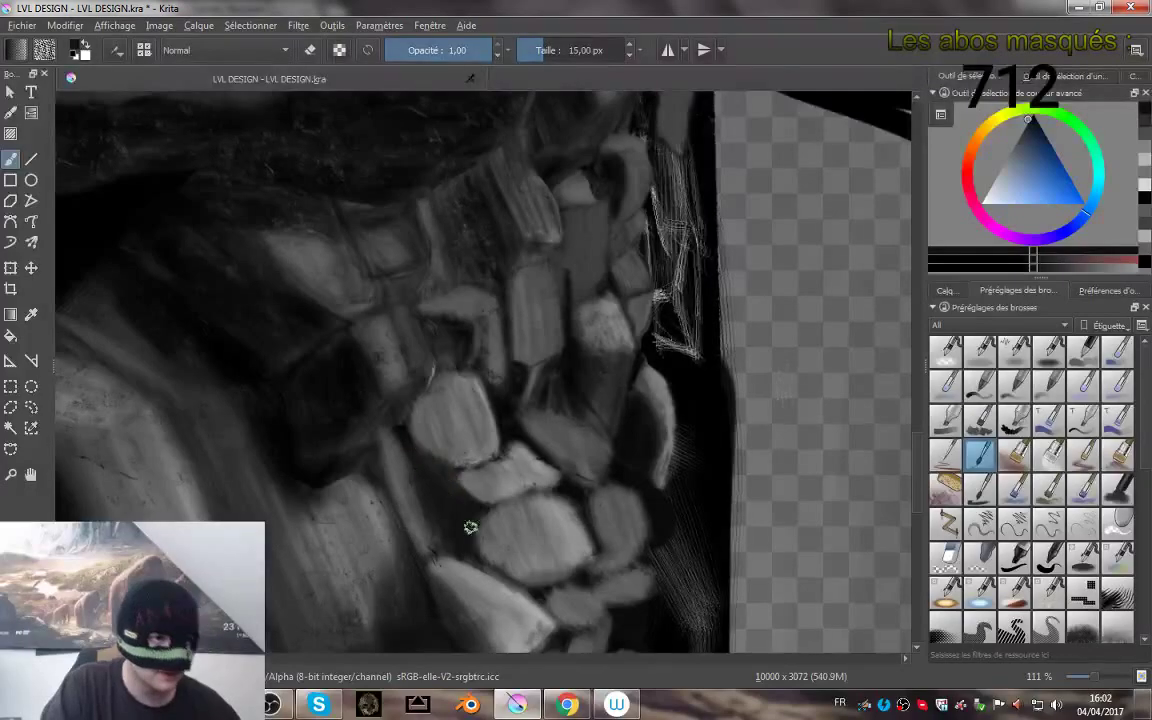
drag(687, 396, 631, 538)
scroll(631, 537, up, 4)
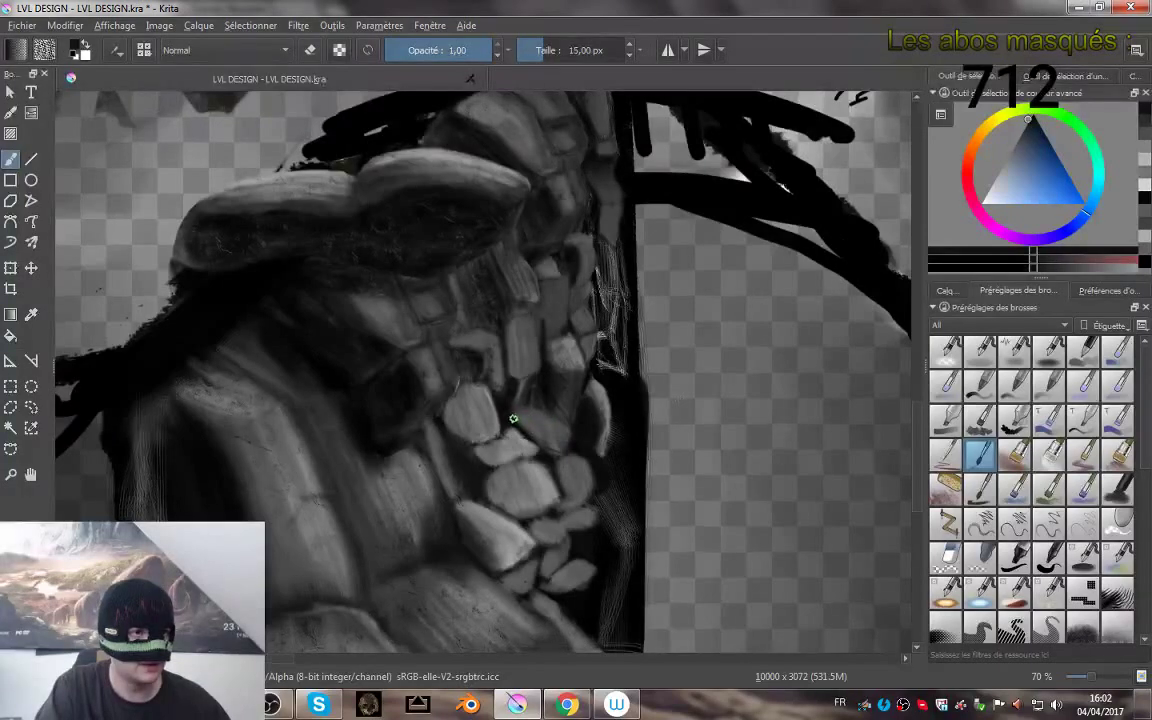
mouse_move(523, 294)
mouse_down()
mouse_move(460, 285)
mouse_move(507, 320)
mouse_up()
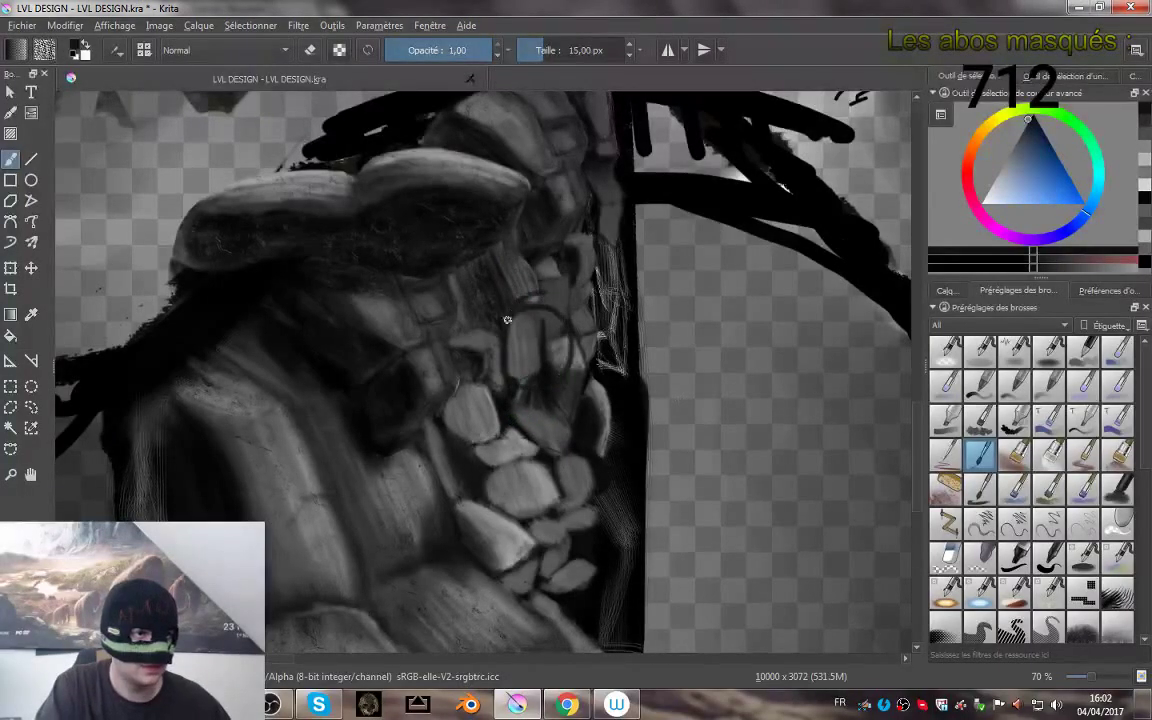
key(ctrl+z)
key(ctrl+z)
key(ctrl+z)
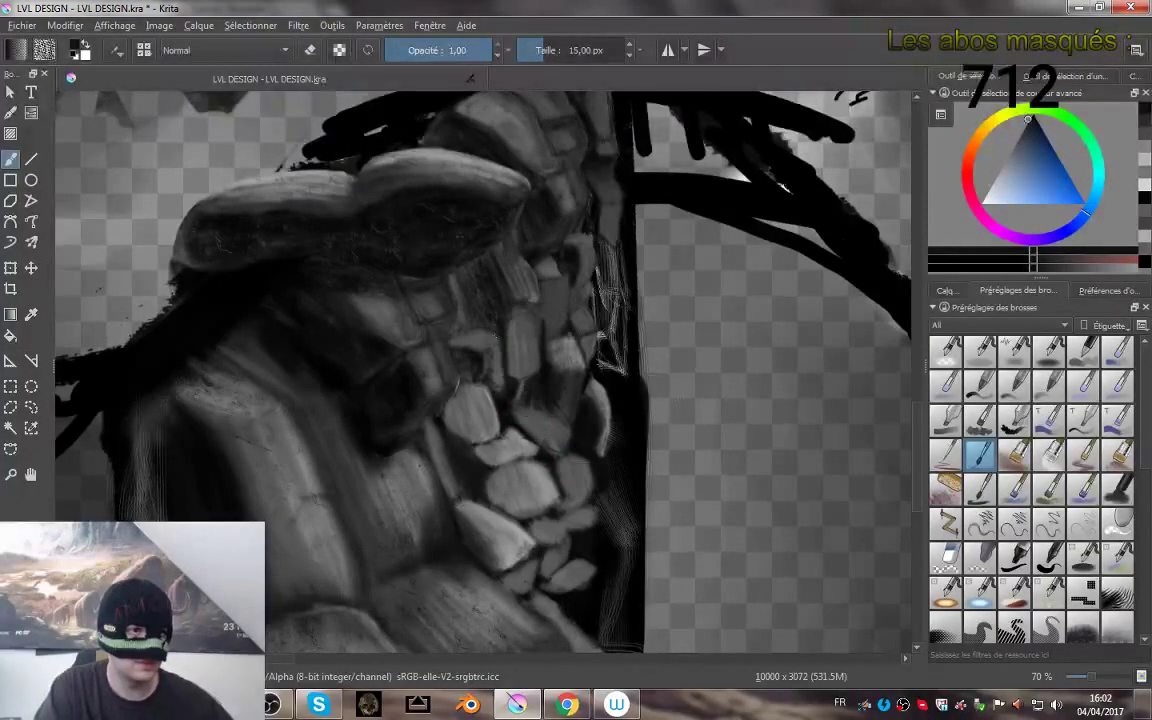
mouse_move(482, 280)
mouse_down()
mouse_move(459, 395)
mouse_move(474, 306)
mouse_move(505, 380)
mouse_up()
key(ctrl+z)
key(ctrl+z)
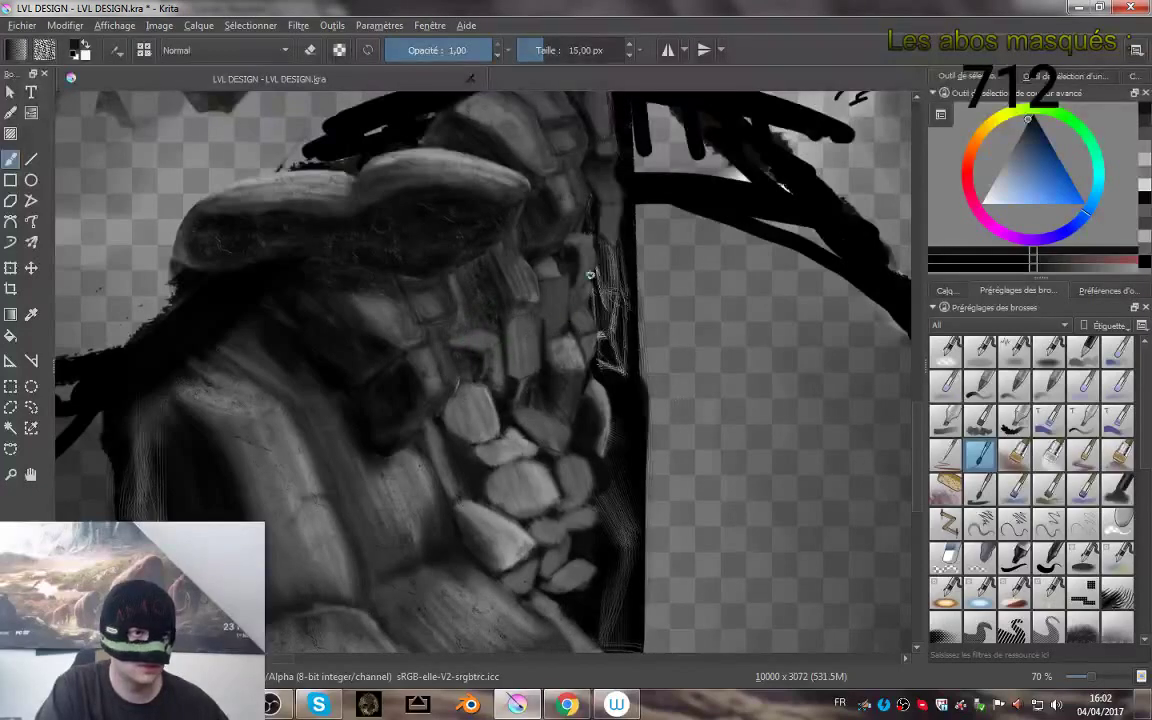
mouse_move(482, 269)
mouse_down()
mouse_move(450, 344)
mouse_move(513, 324)
mouse_up()
key(ctrl+z)
key(ctrl+z)
key(ctrl+shift+z)
key(ctrl+z)
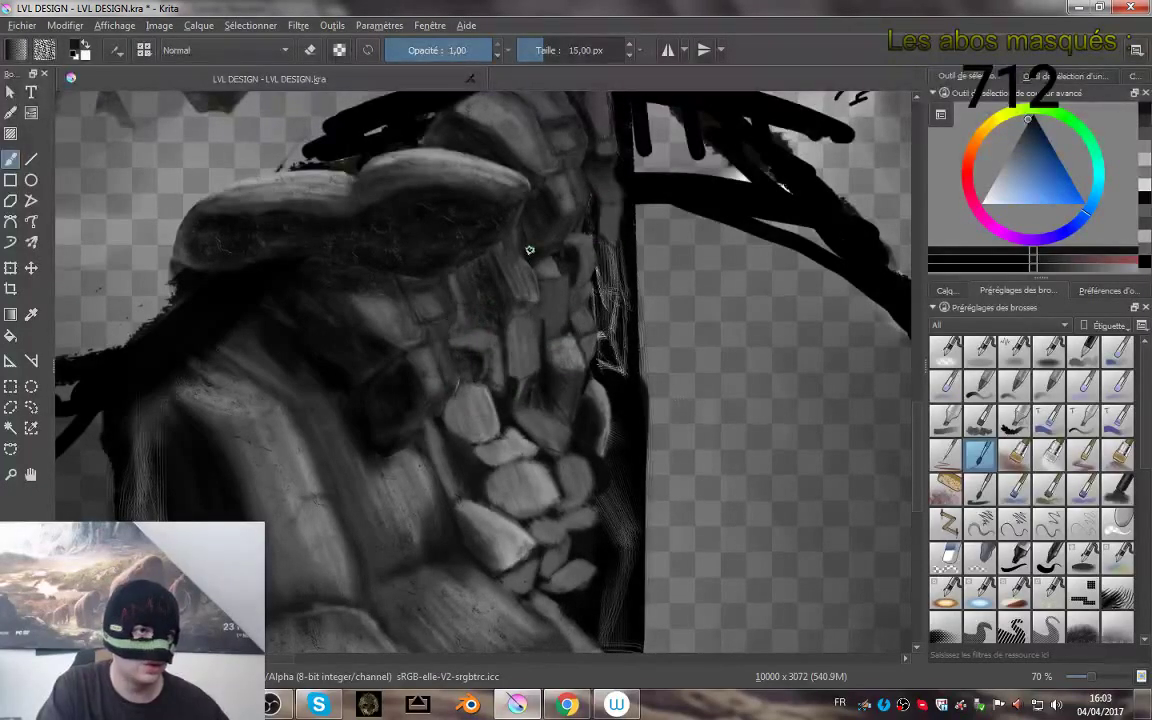
mouse_move(471, 275)
mouse_down()
mouse_move(538, 237)
mouse_move(485, 291)
mouse_move(508, 314)
mouse_up()
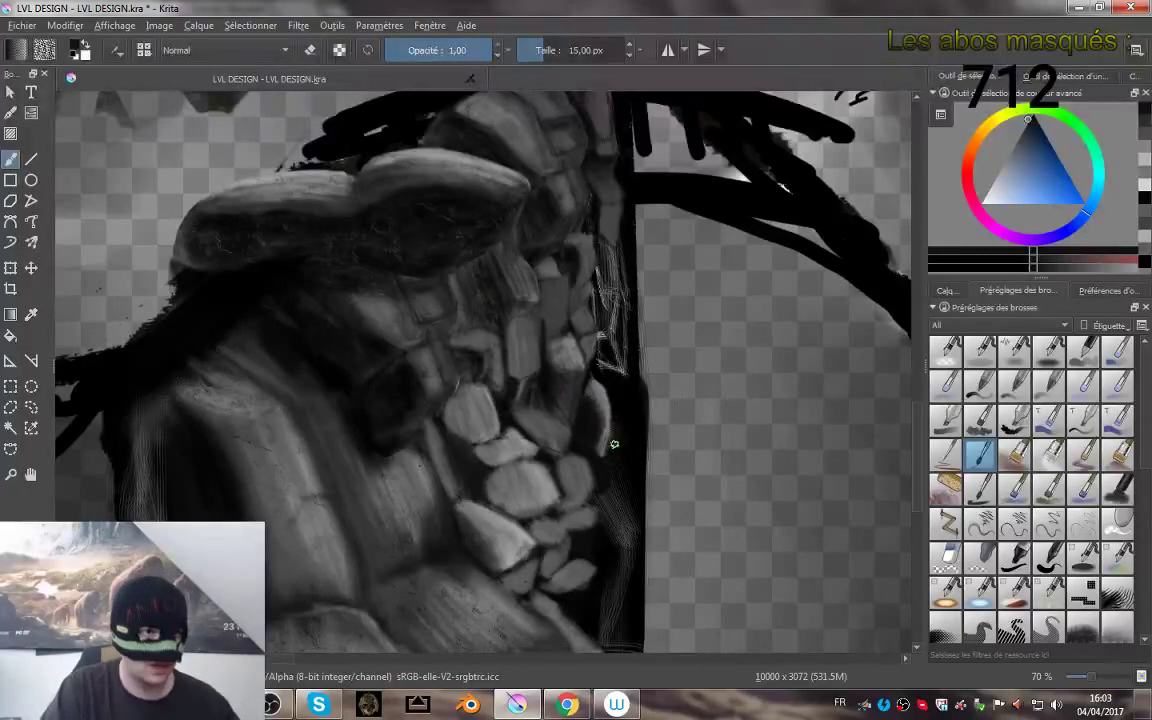
scroll(571, 301, up, 3)
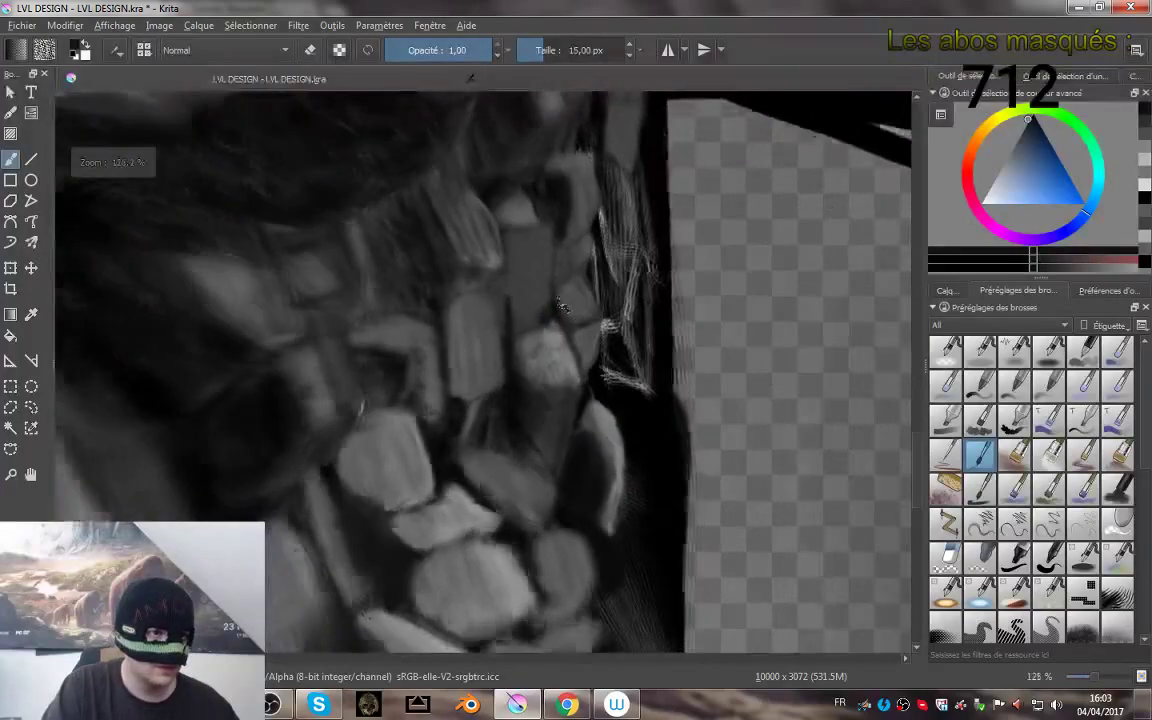
mouse_move(540, 501)
mouse_down()
mouse_move(576, 342)
mouse_move(643, 447)
mouse_move(628, 410)
mouse_move(571, 357)
mouse_up()
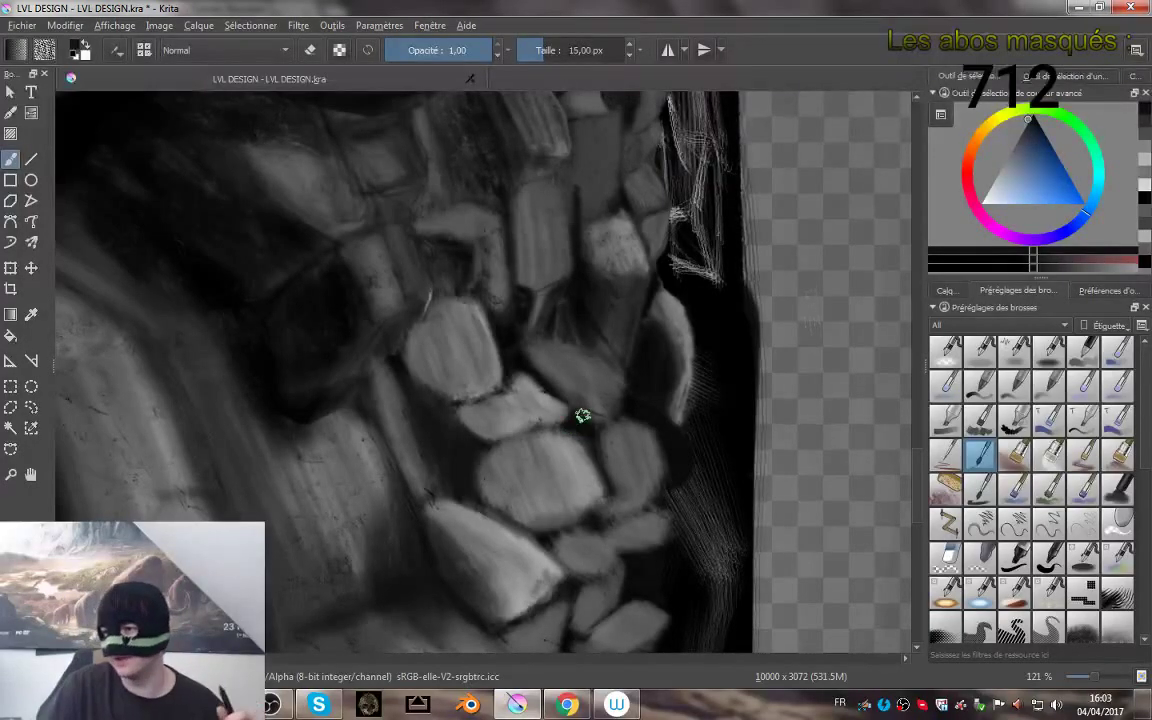
- Switch to Chrome, play the YouTube video "Best Music Electronic No Copyright Sounds", and return to Krita
click(566, 704)
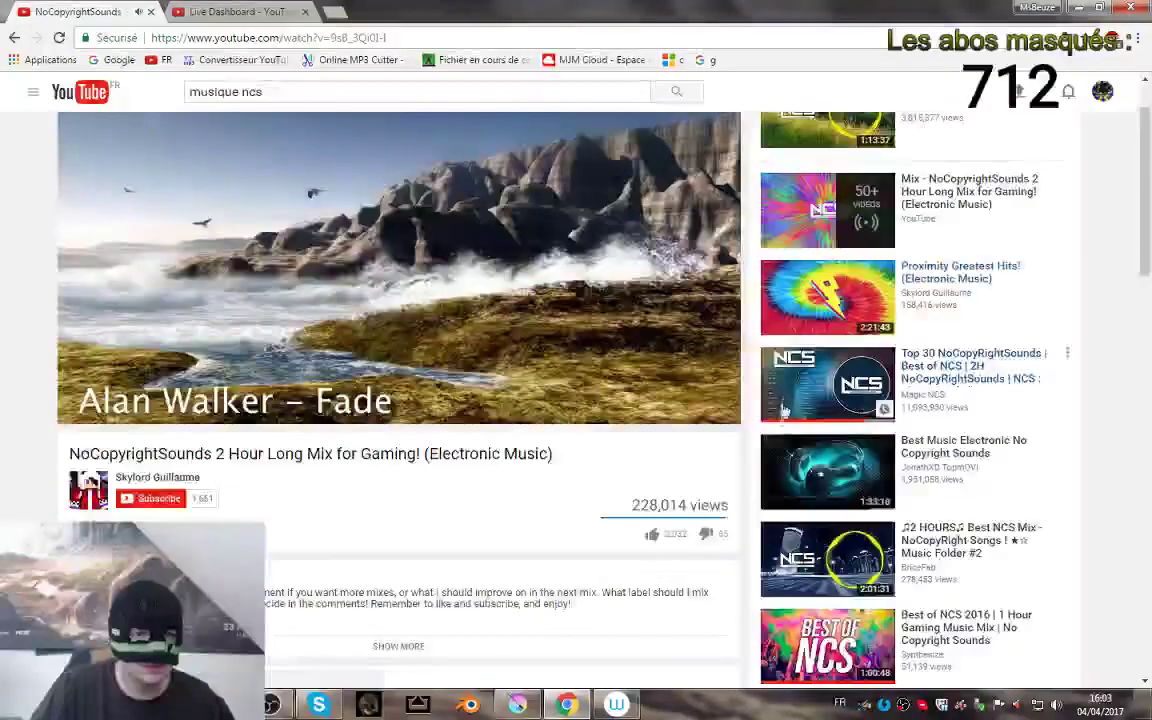
click(788, 448)
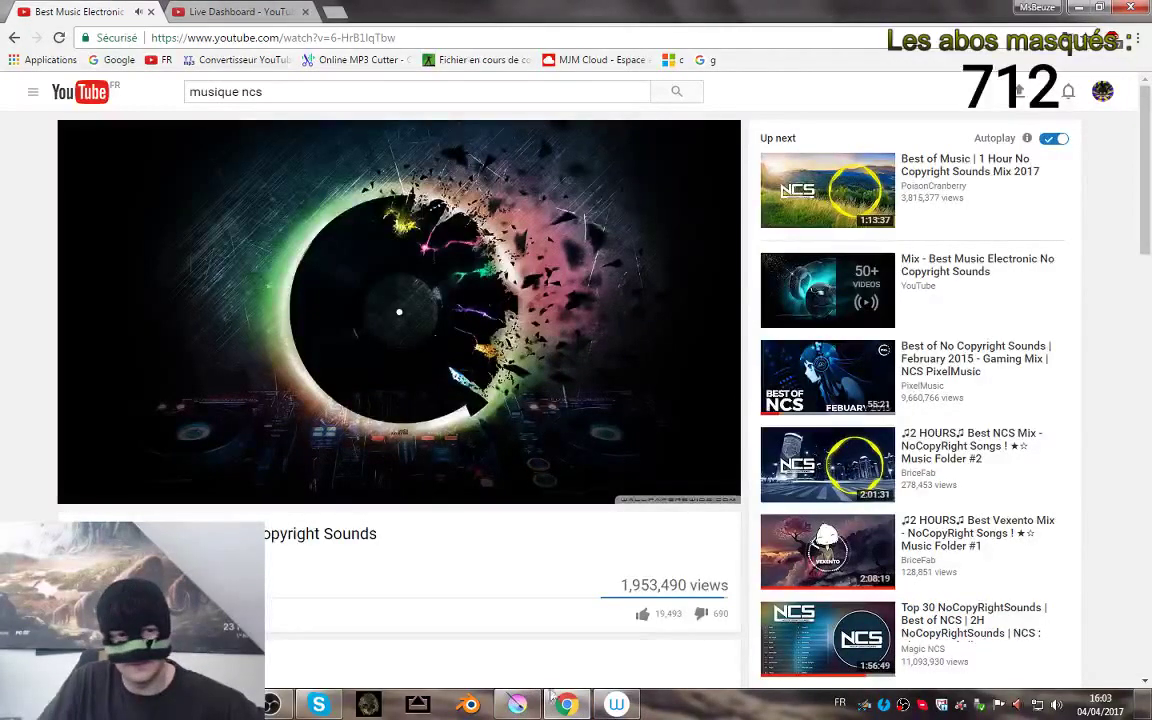
click(519, 705)
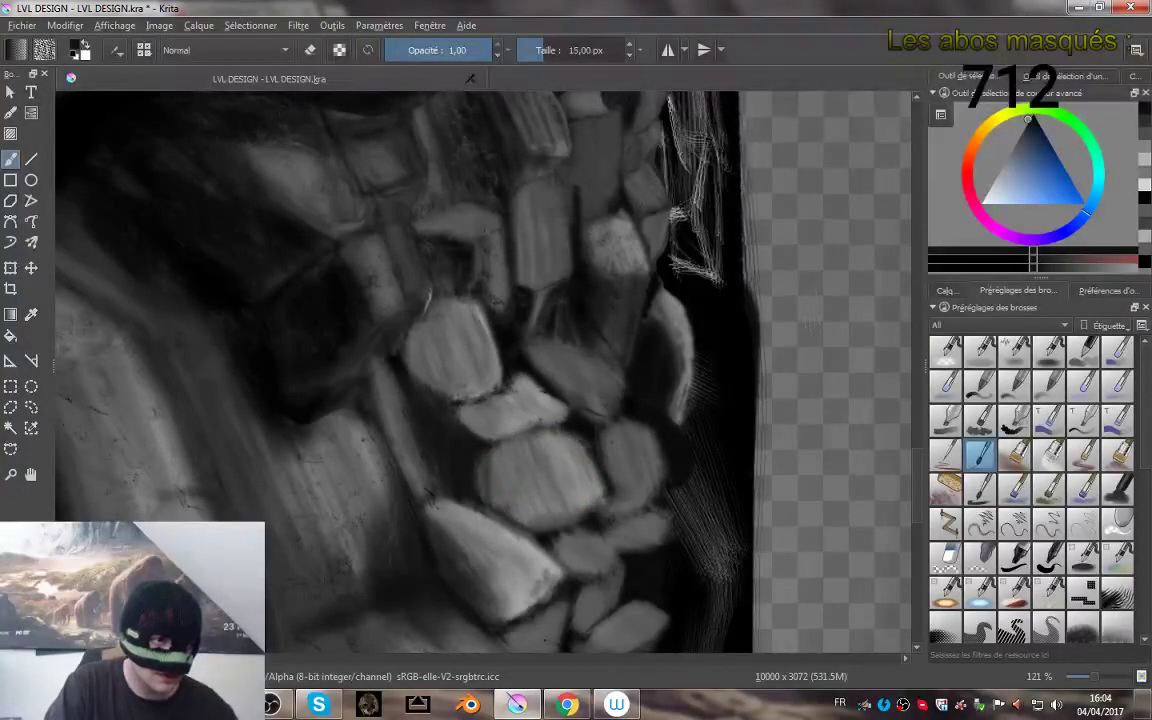
- Enlarge the brush to 40.70 px and shade the round stones and the wedge-shaped stone's face with near-black strokes
mouse_move(531, 451)
mouse_down()
mouse_move(529, 493)
mouse_move(495, 485)
mouse_move(541, 510)
mouse_move(490, 447)
mouse_move(548, 523)
mouse_move(512, 457)
mouse_up()
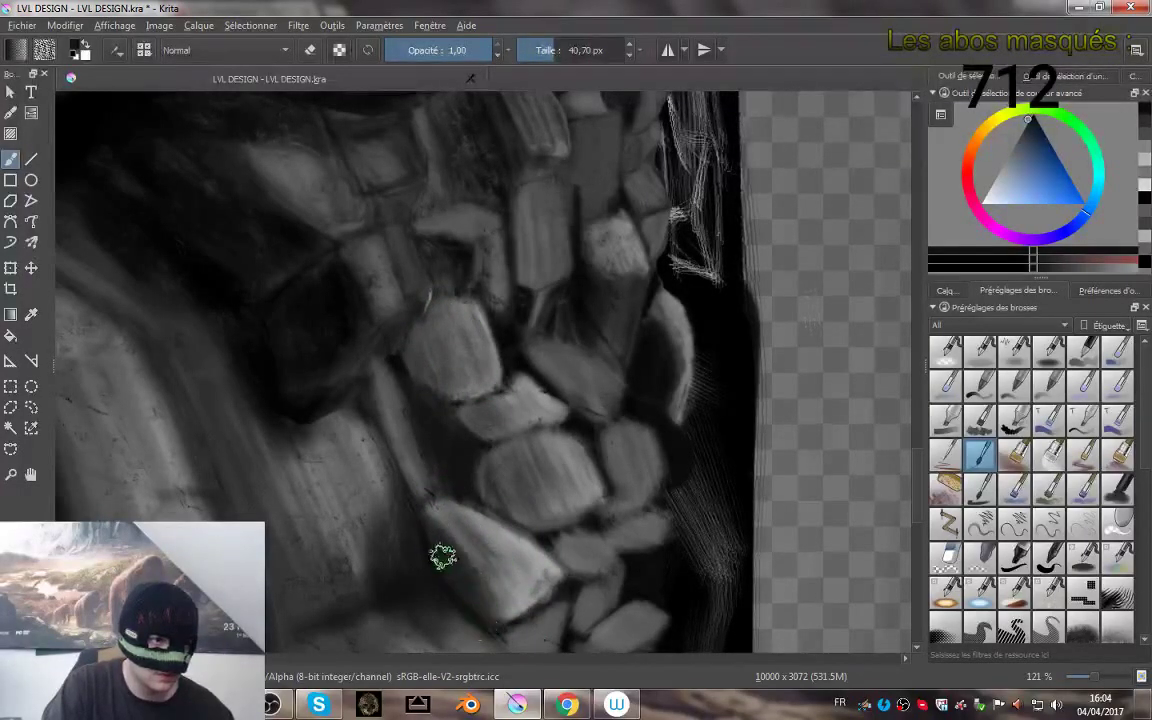
drag(443, 556, 458, 556)
drag(443, 504, 489, 575)
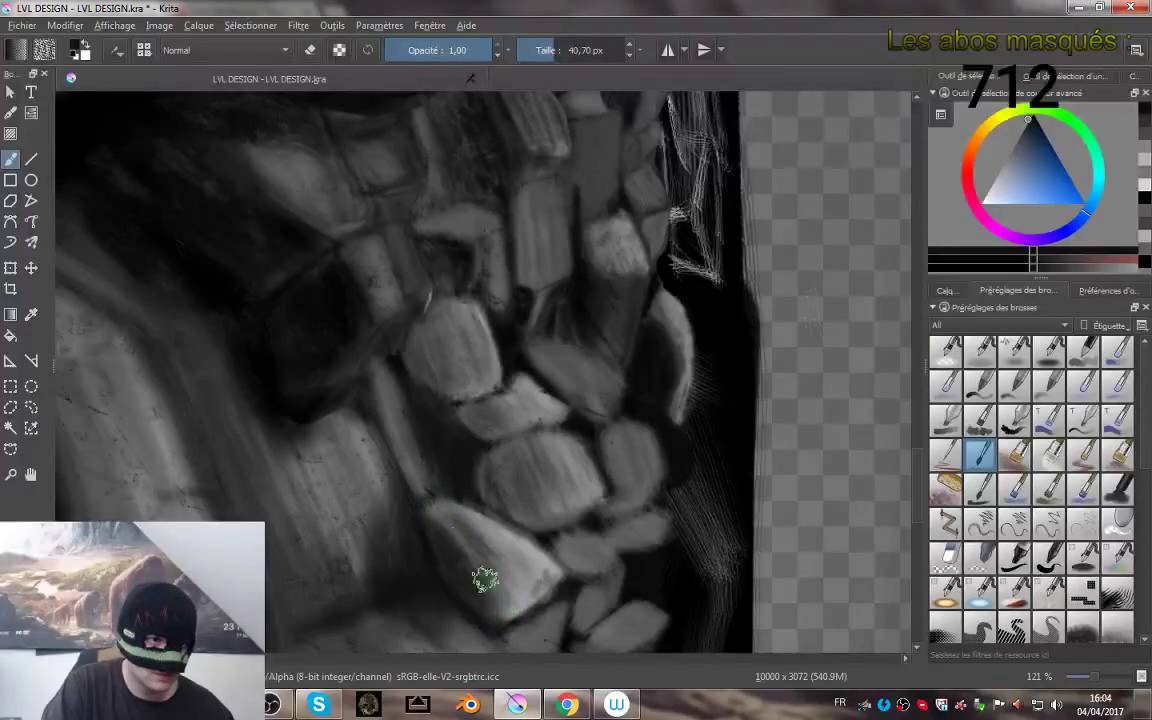
mouse_move(447, 507)
mouse_down()
mouse_move(537, 588)
mouse_move(528, 579)
mouse_move(544, 575)
mouse_move(533, 600)
mouse_move(424, 495)
mouse_move(481, 504)
mouse_move(458, 440)
mouse_move(519, 540)
mouse_move(559, 565)
mouse_up()
drag(622, 394, 565, 365)
drag(573, 451, 588, 354)
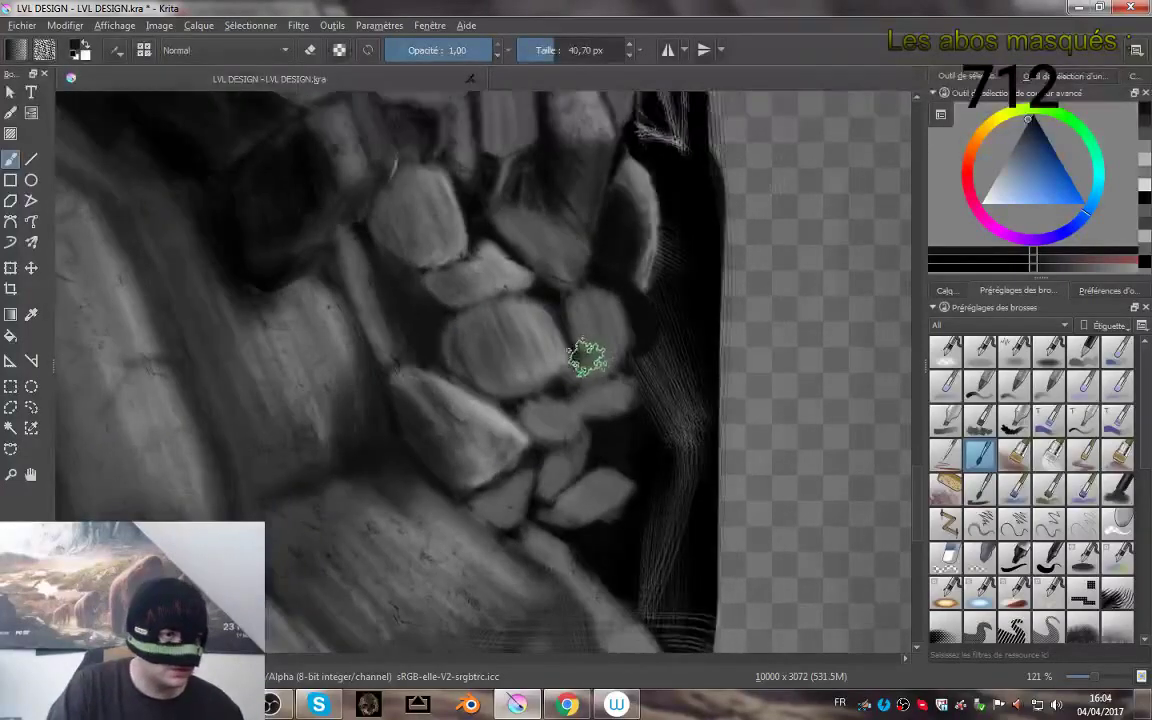
- Darken the hollow below the upright stone and tone down the hook-shaped stone beside it with near-black strokes
mouse_move(538, 318)
space+mouse_down()
mouse_move(619, 446)
mouse_move(550, 334)
mouse_move(566, 437)
mouse_move(500, 275)
space+mouse_up()
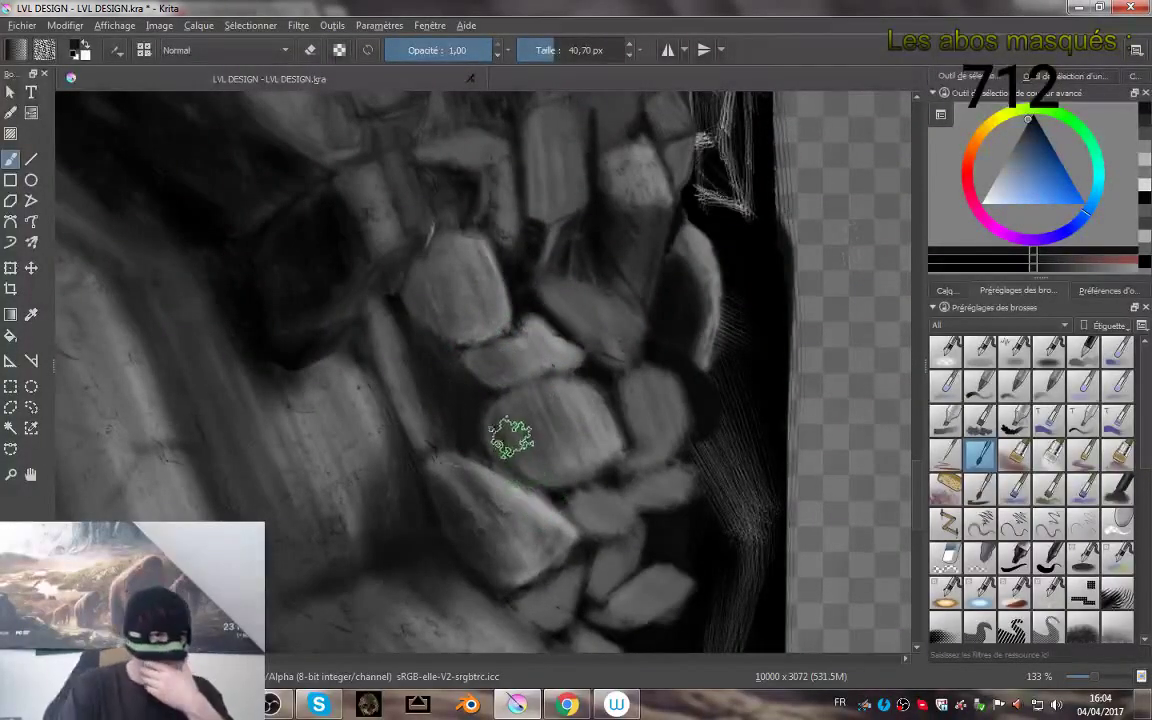
drag(576, 243, 620, 455)
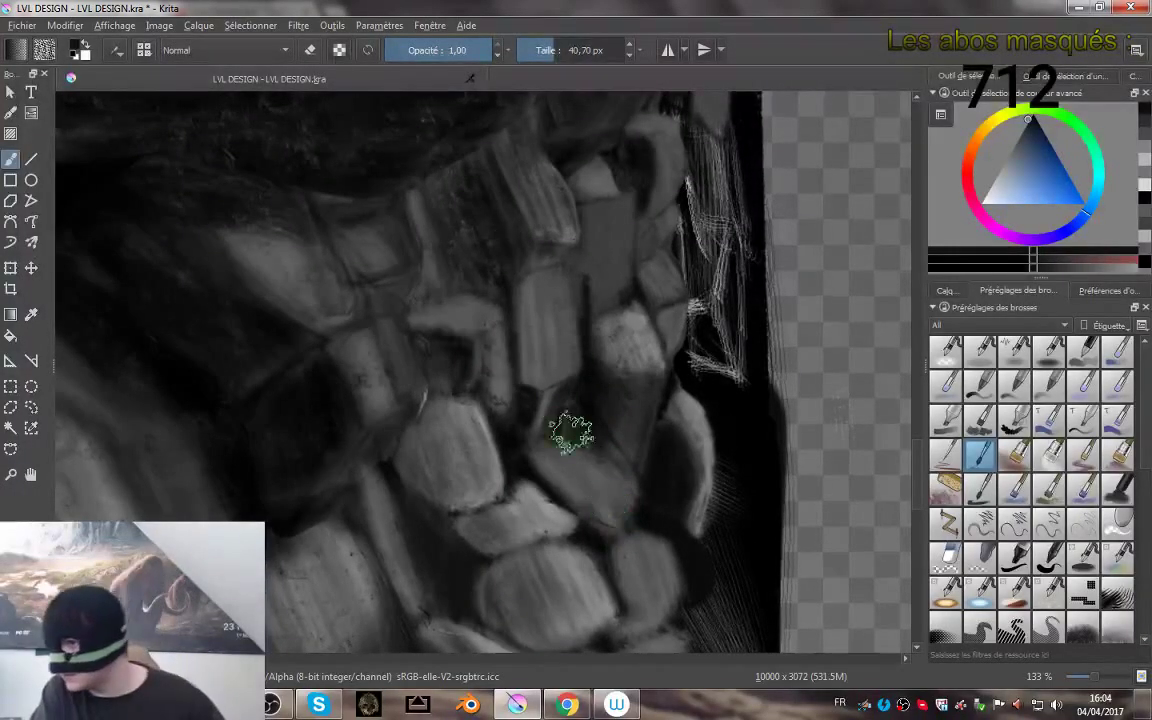
drag(571, 433, 558, 408)
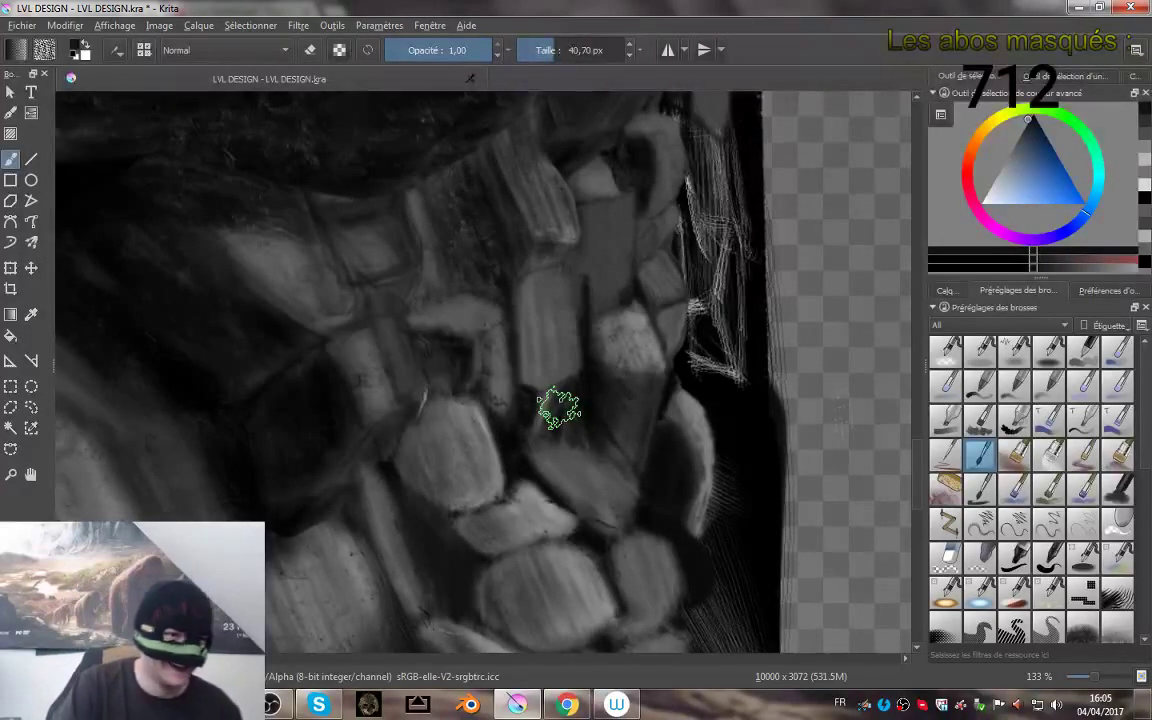
mouse_move(598, 330)
mouse_down()
mouse_move(637, 371)
mouse_move(629, 303)
mouse_move(663, 352)
mouse_up()
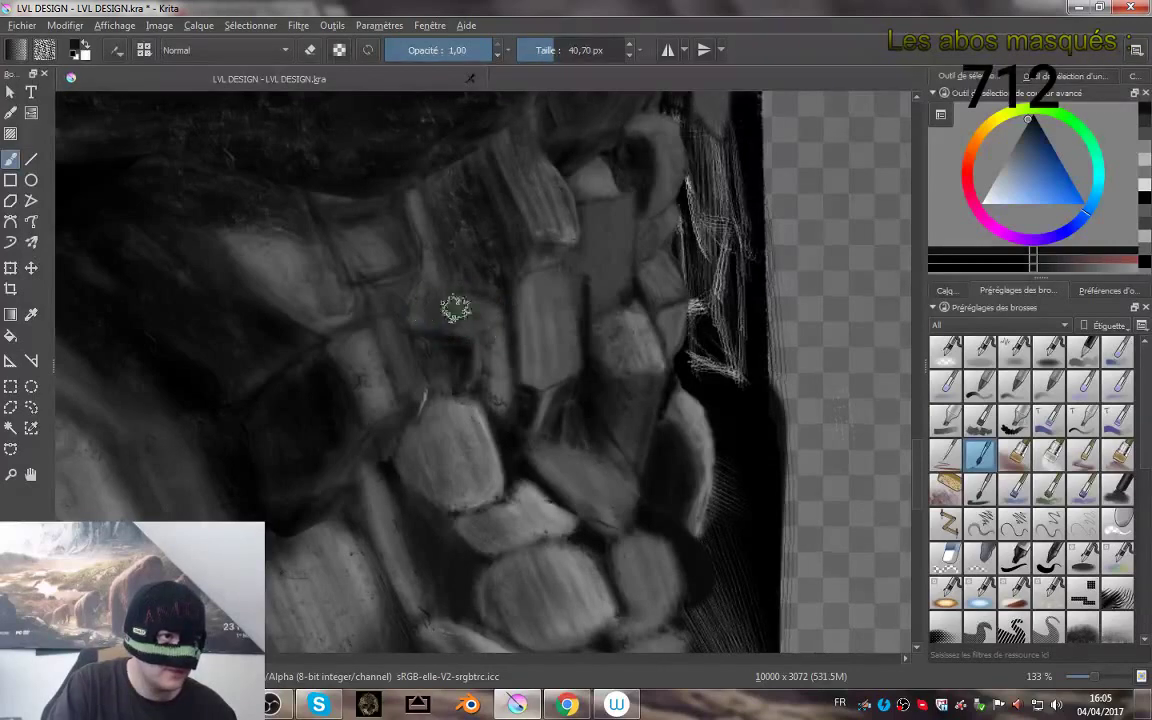
mouse_move(404, 345)
mouse_down()
mouse_move(438, 366)
mouse_move(431, 350)
mouse_move(447, 343)
mouse_move(414, 323)
mouse_move(415, 273)
mouse_up()
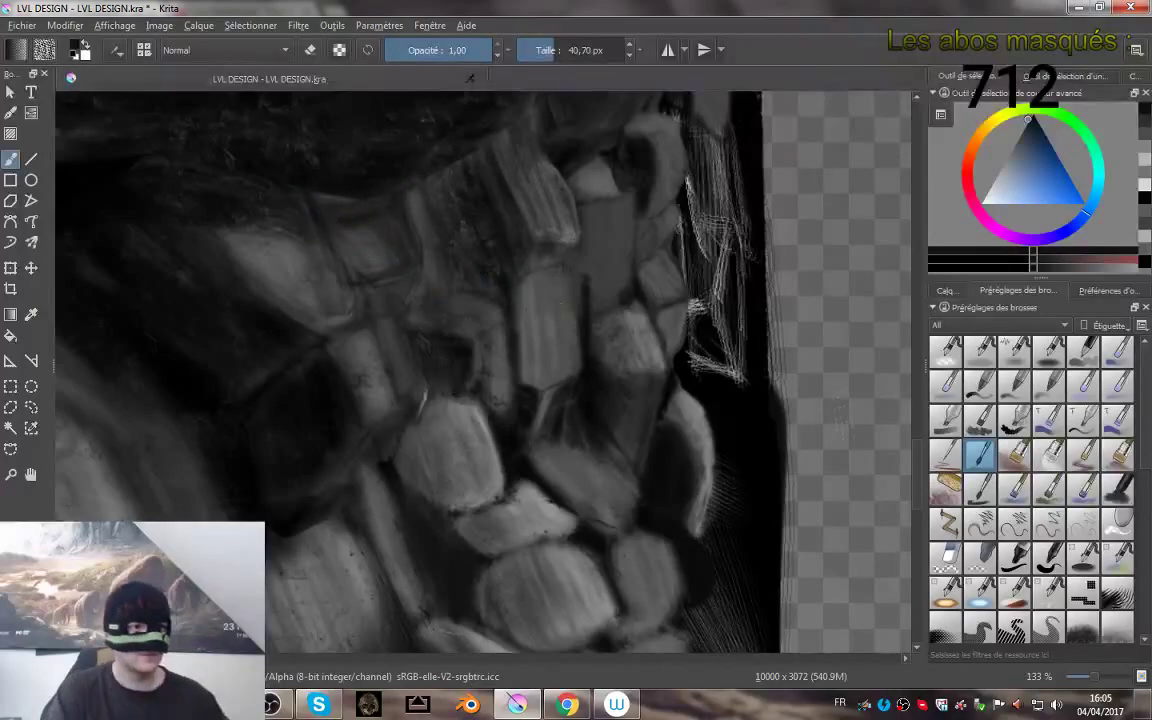
- Shade the face of the upright stone below the ridged stone with dark vertical strokes
drag(524, 323, 525, 371)
scroll(525, 370, up, 4)
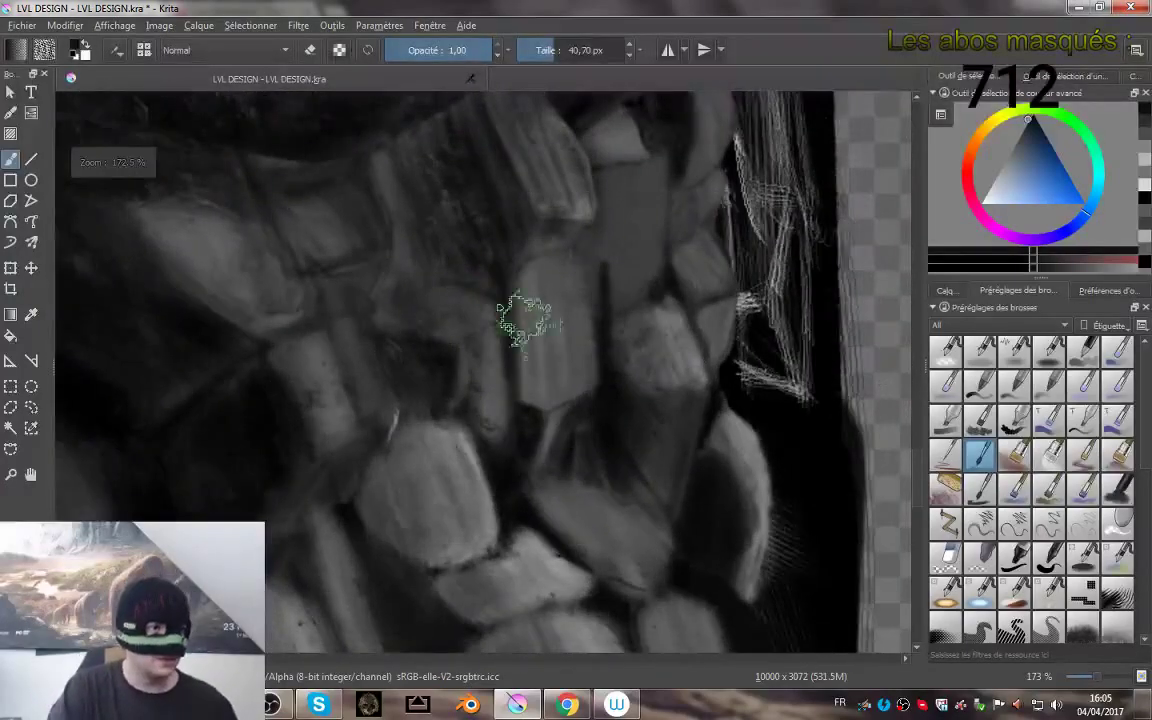
scroll(522, 309, down, 3)
scroll(591, 460, down, 3)
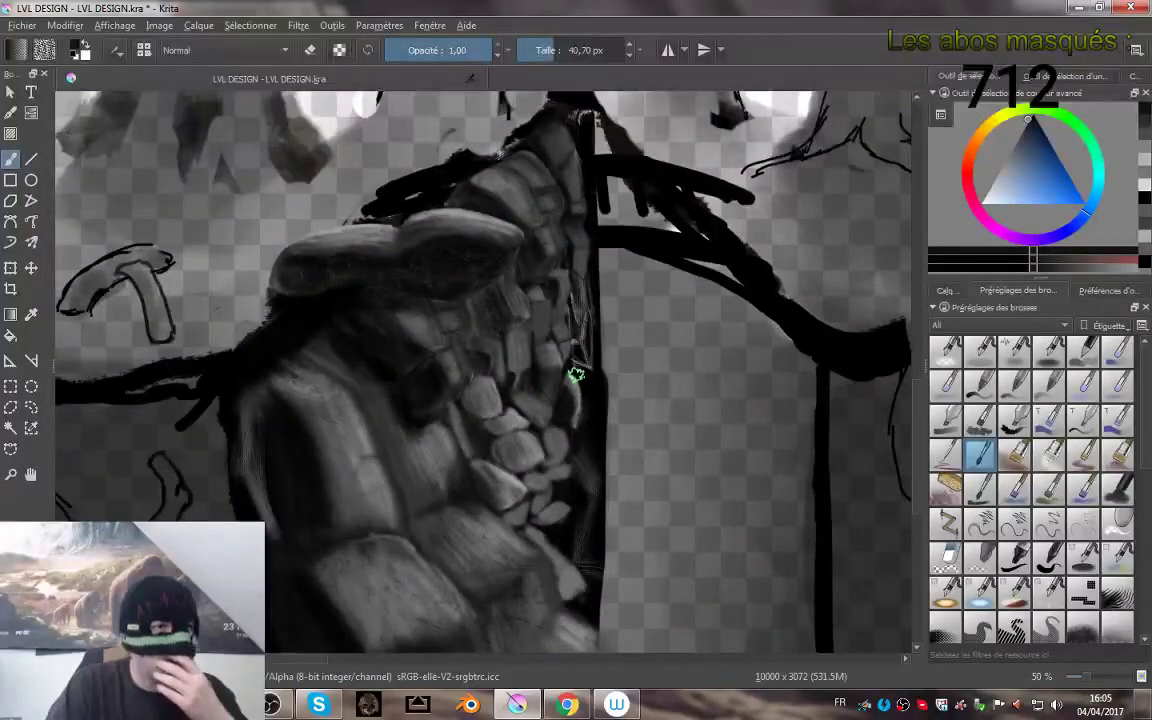
drag(609, 401, 561, 354)
scroll(512, 268, up, 2)
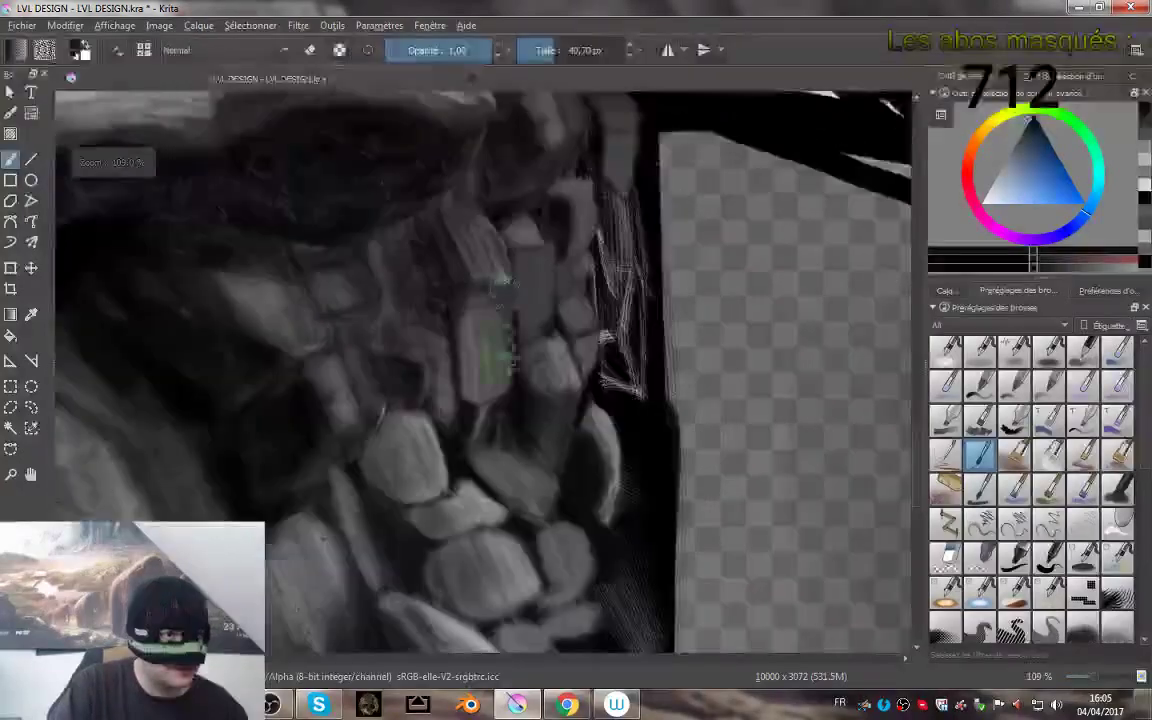
scroll(471, 283, up, 3)
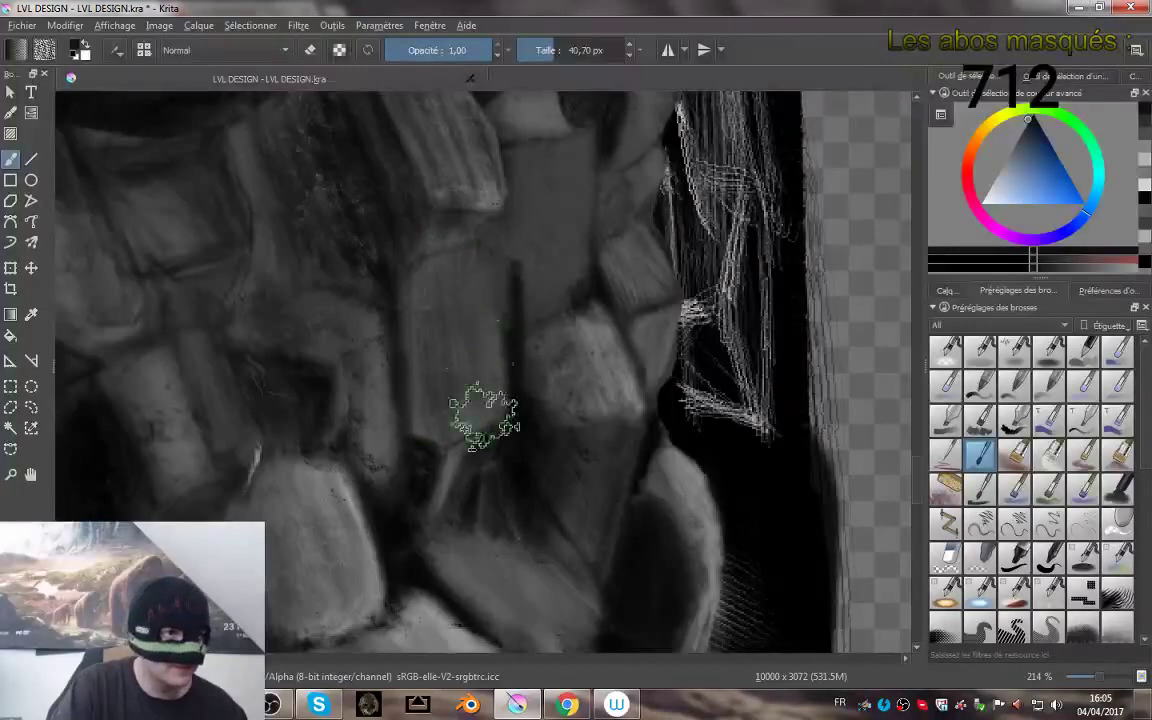
scroll(500, 340, up, 2)
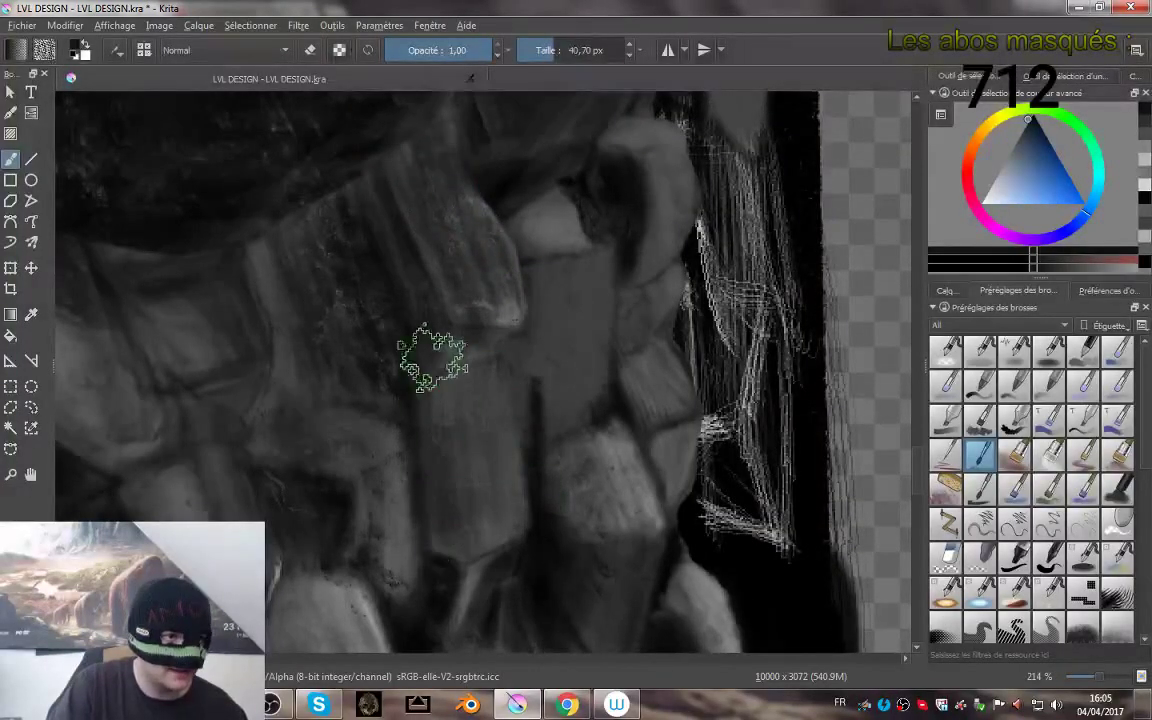
- Darken the crack between the upper round stone and the light stone beneath it, and shade around the upright stone
scroll(720, 312, down, 9)
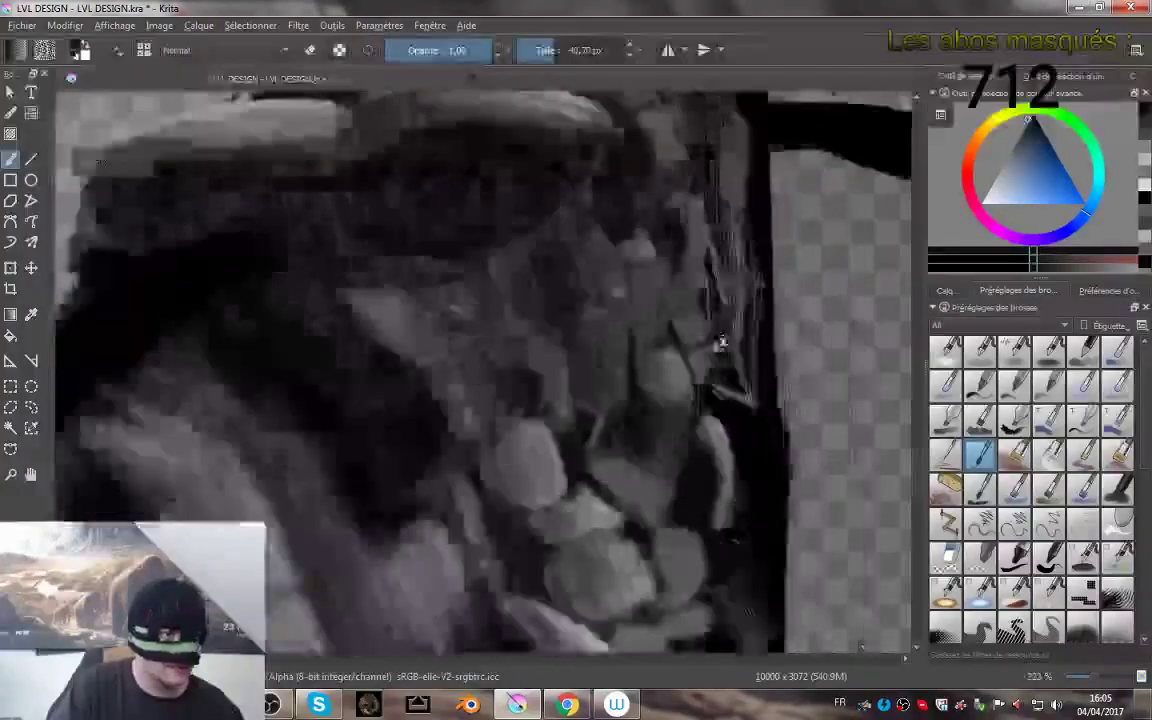
scroll(716, 342, up, 4)
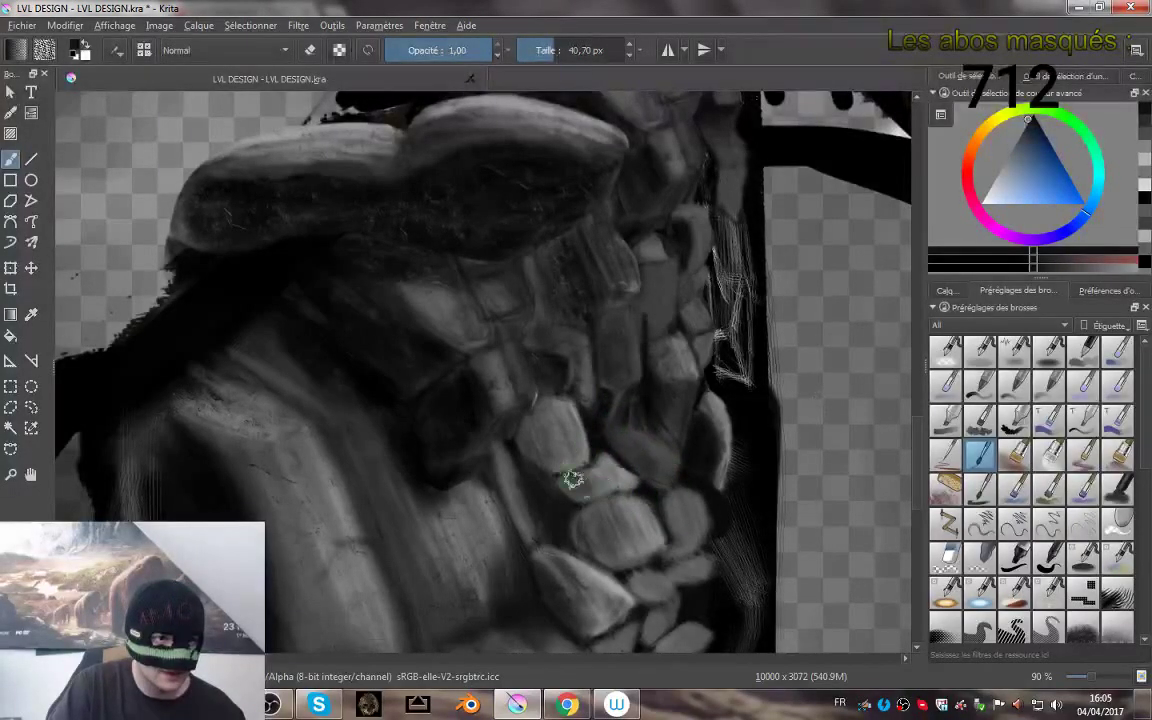
mouse_move(545, 453)
mouse_down()
mouse_move(523, 412)
mouse_move(522, 440)
mouse_move(544, 430)
mouse_move(547, 391)
mouse_move(581, 471)
mouse_up()
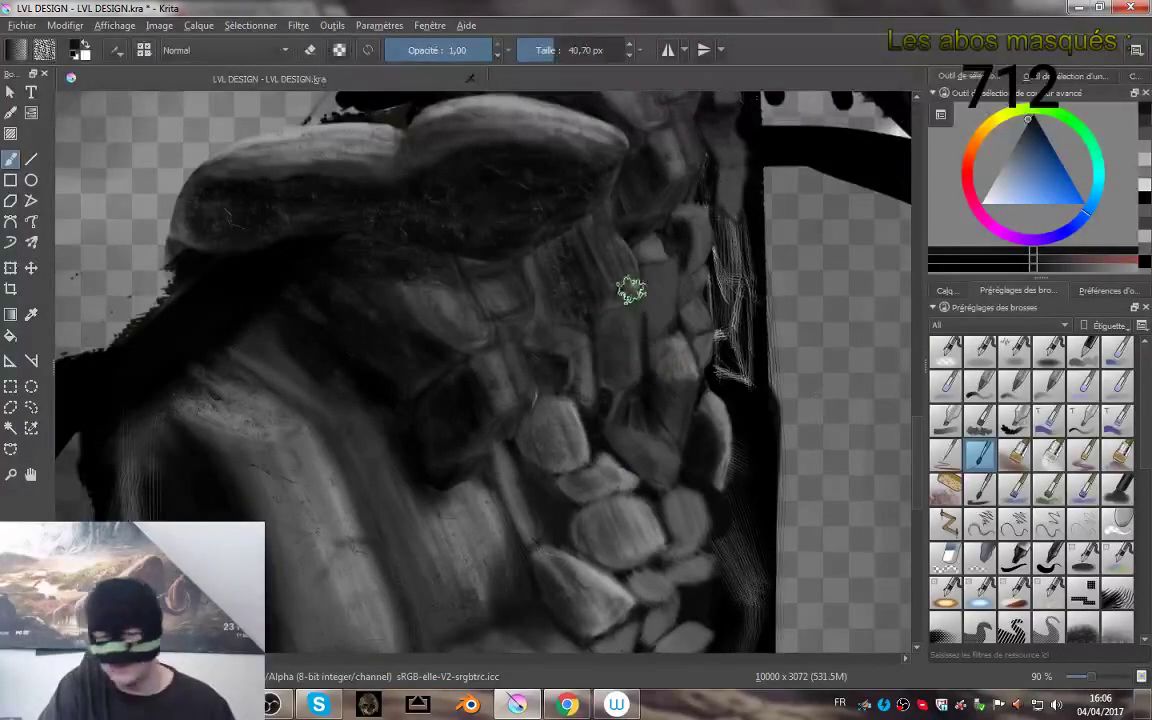
drag(607, 411, 612, 362)
scroll(610, 400, up, 4)
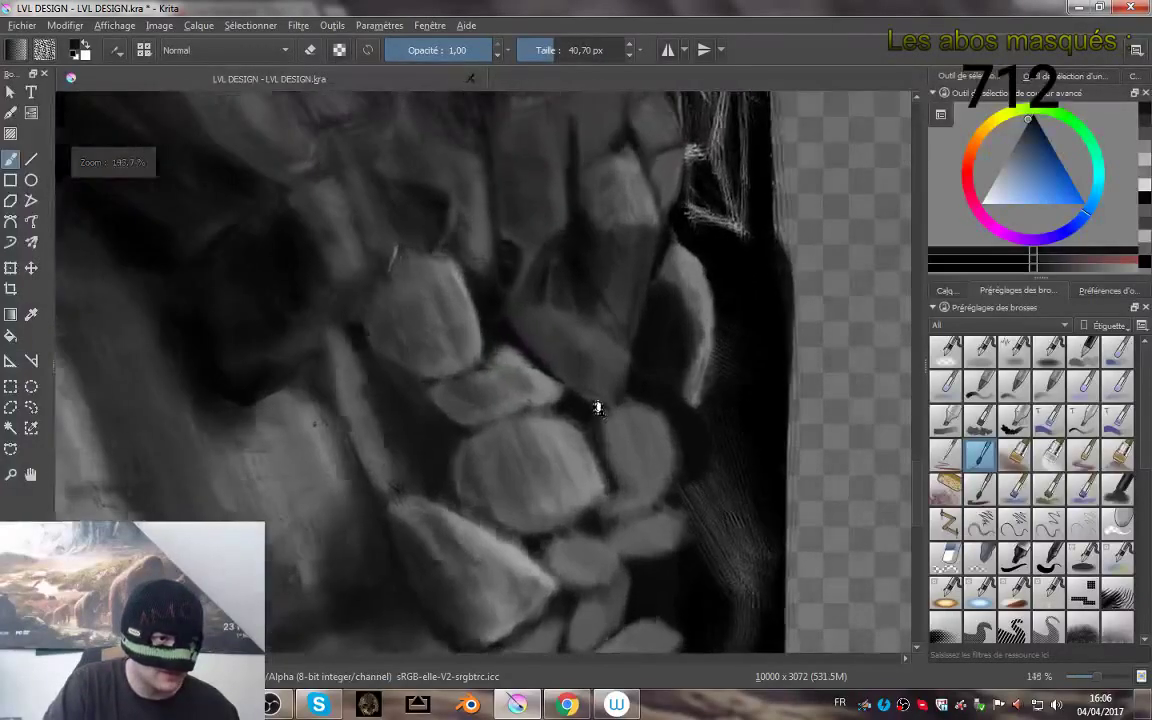
drag(598, 407, 566, 310)
drag(568, 388, 594, 391)
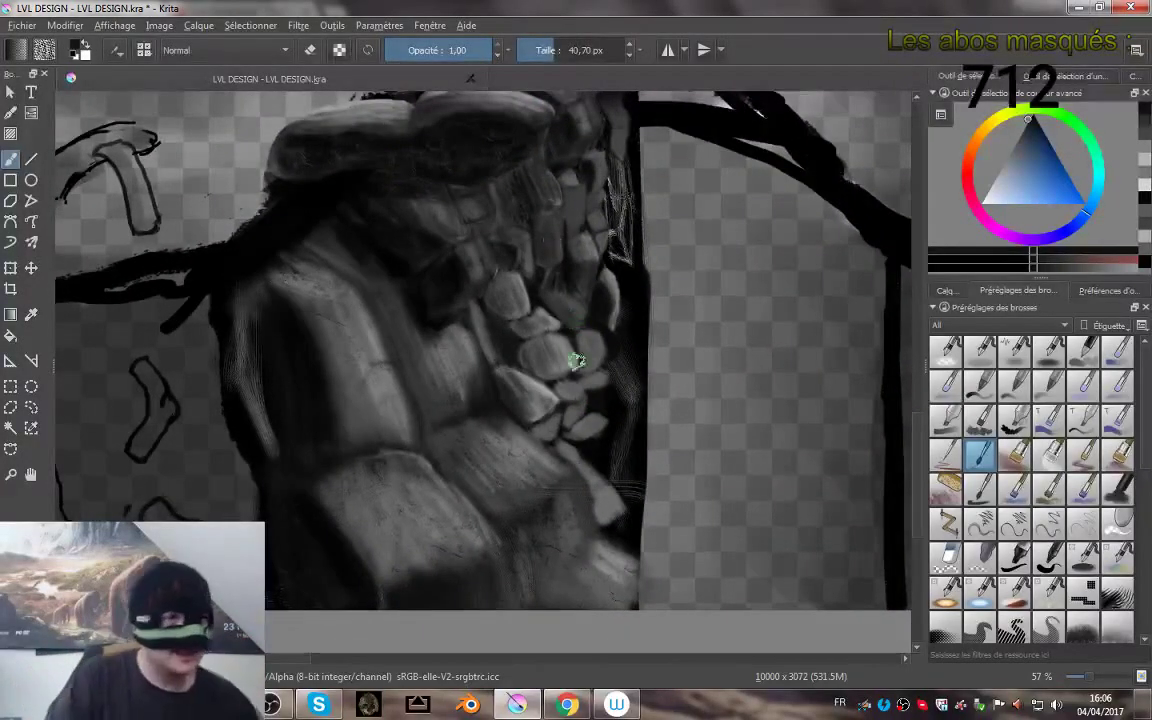
drag(601, 361, 573, 314)
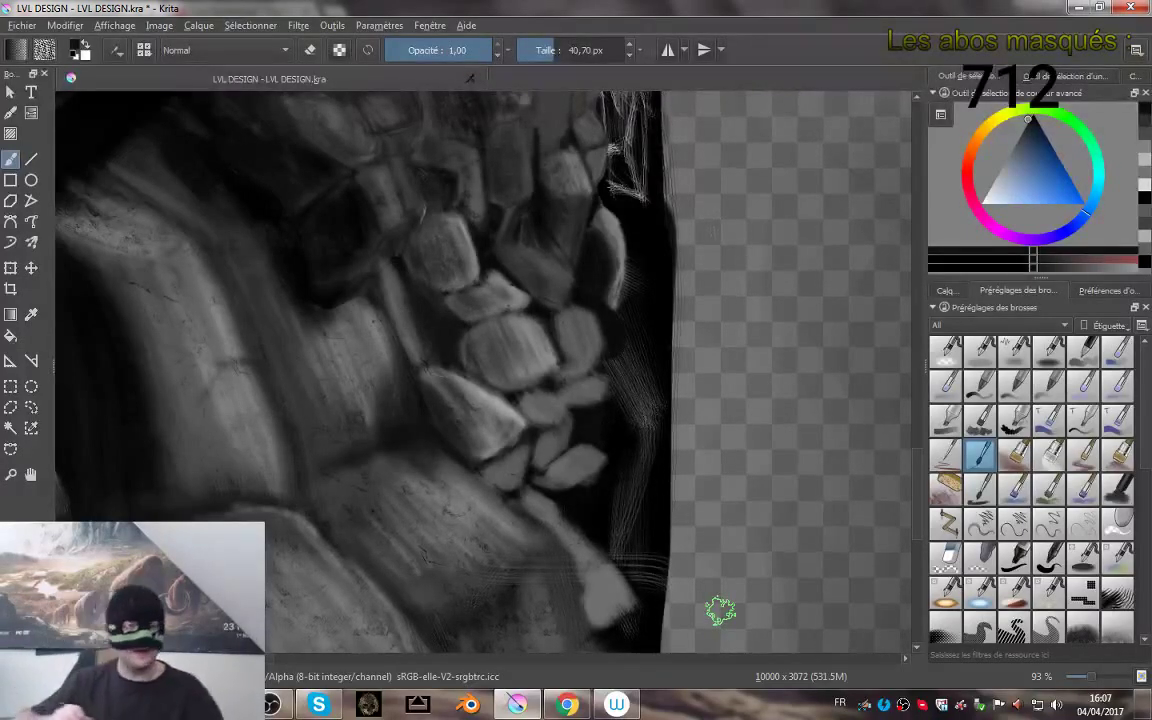
drag(388, 300, 663, 570)
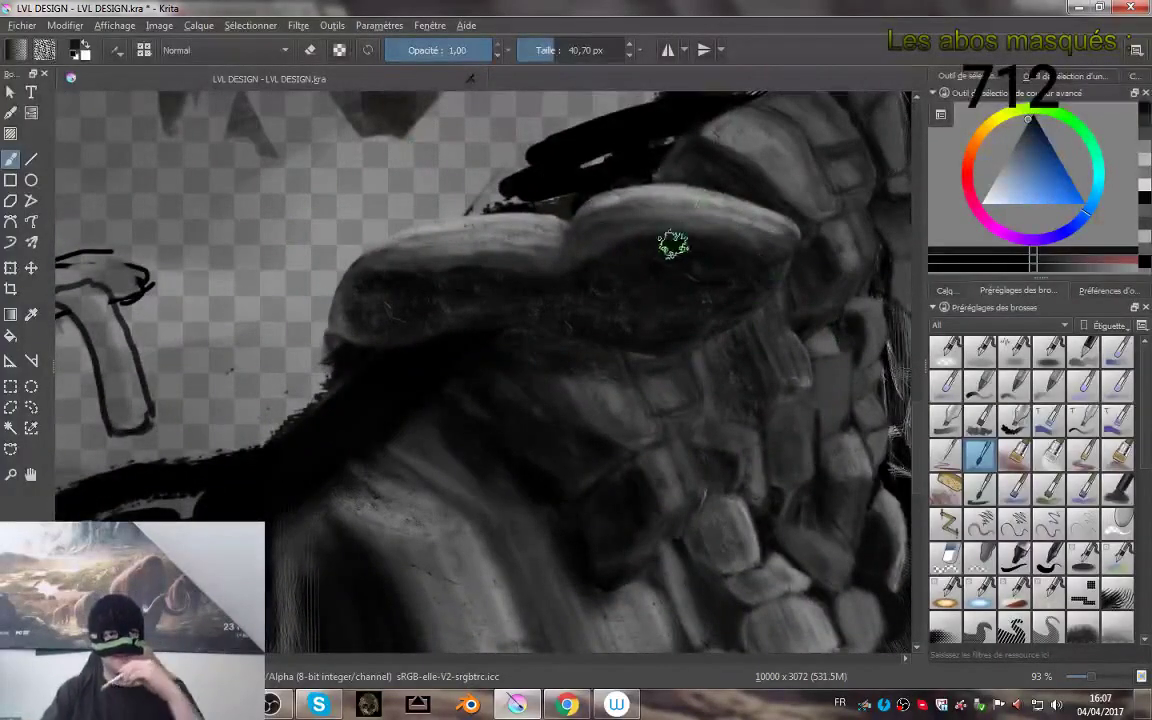
mouse_move(630, 127)
mouse_down()
mouse_move(435, 145)
mouse_move(363, 417)
mouse_move(897, 188)
mouse_move(234, 231)
mouse_move(730, 450)
mouse_move(432, 579)
mouse_move(247, 257)
mouse_move(753, 141)
mouse_move(788, 606)
mouse_move(55, 270)
mouse_up()
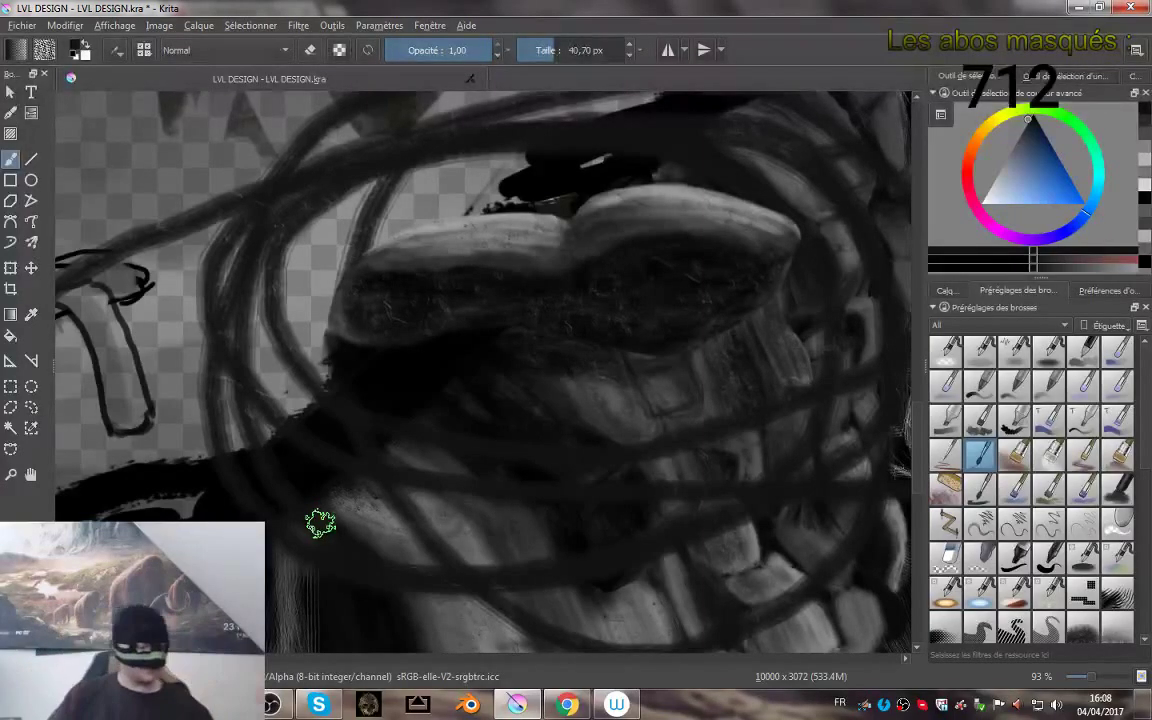
key(ctrl+z)
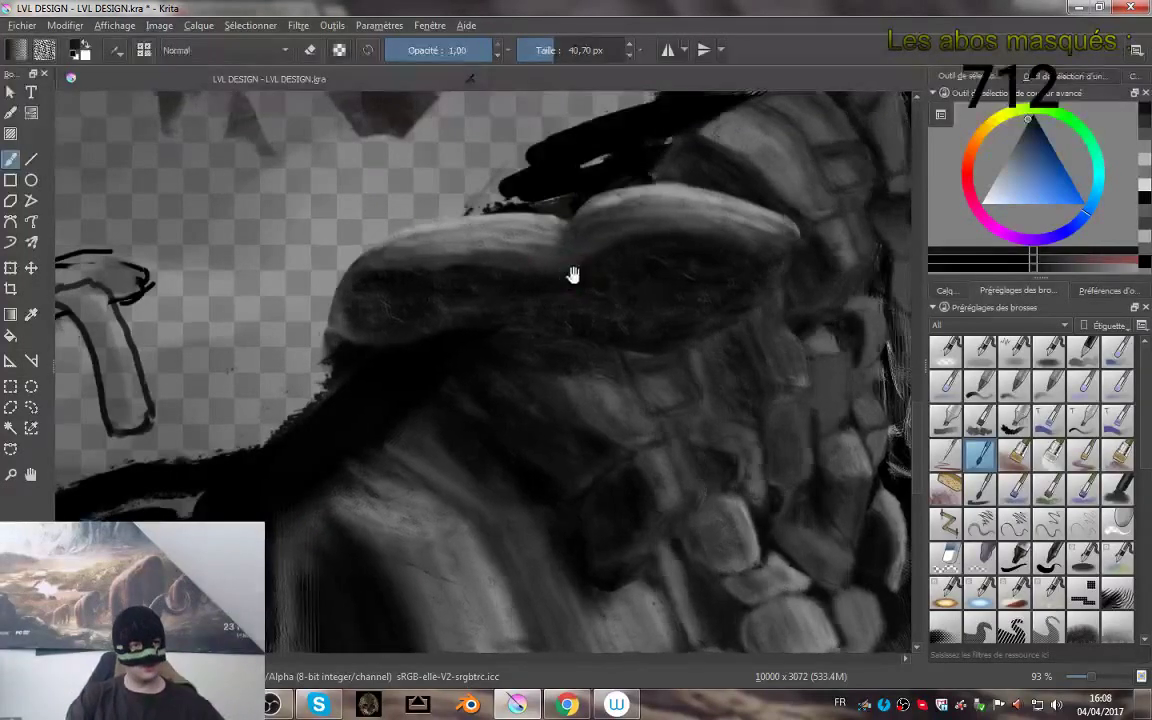
scroll(542, 260, down, 5)
scroll(544, 263, up, 2)
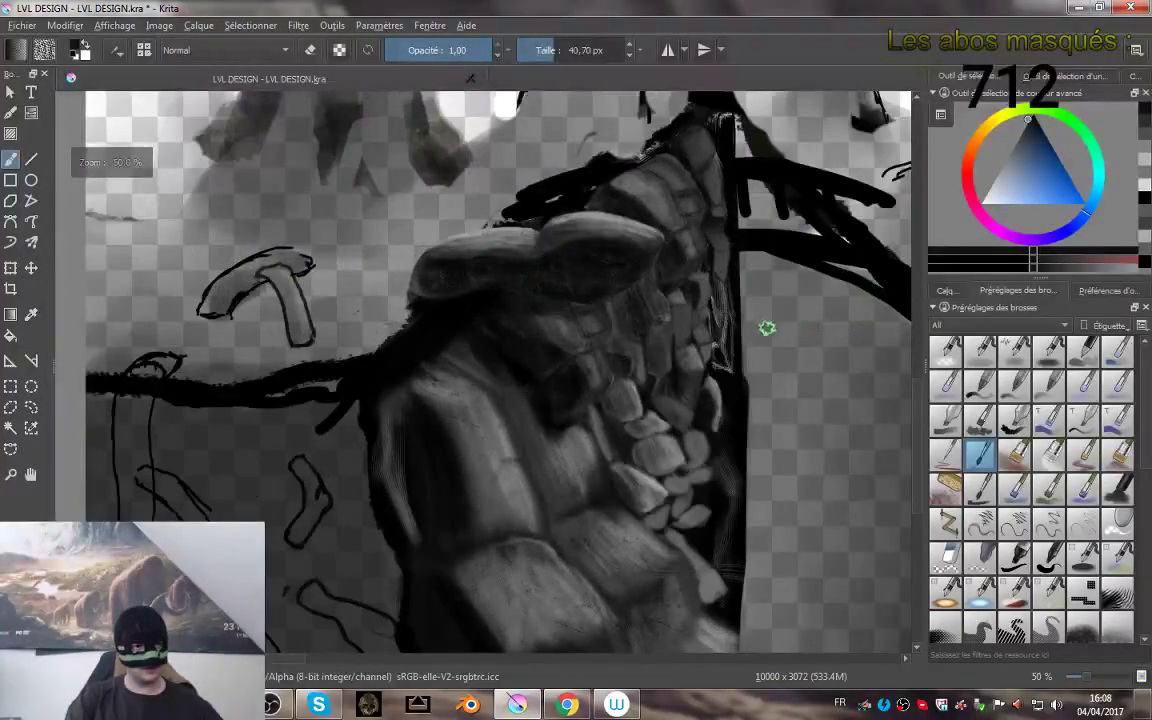
scroll(758, 327, down, 1)
drag(756, 327, 709, 327)
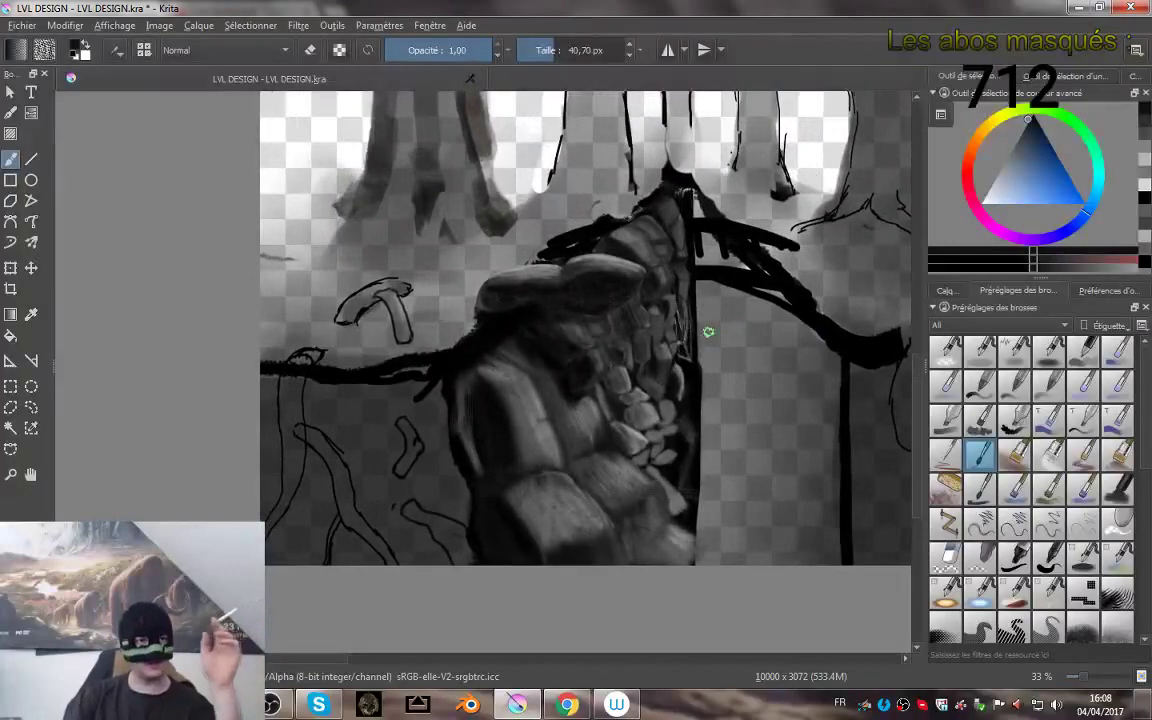
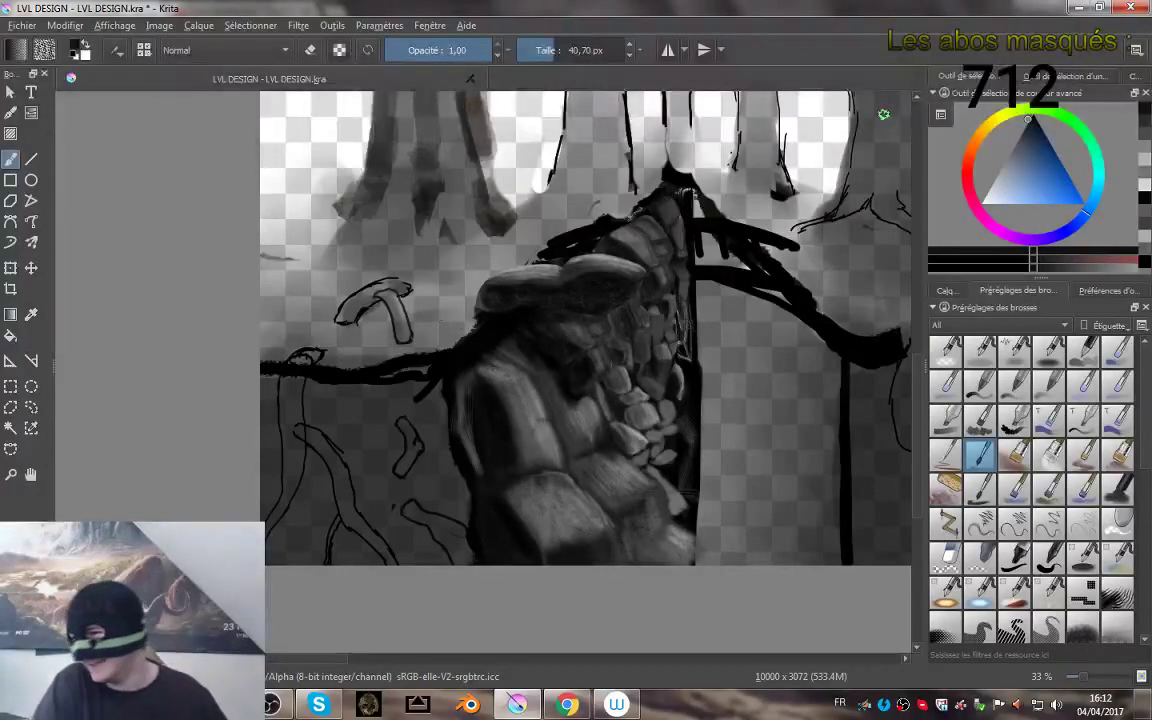
- Switch to Skype to check the recent conversation and return to Krita
scroll(884, 115, up, 2)
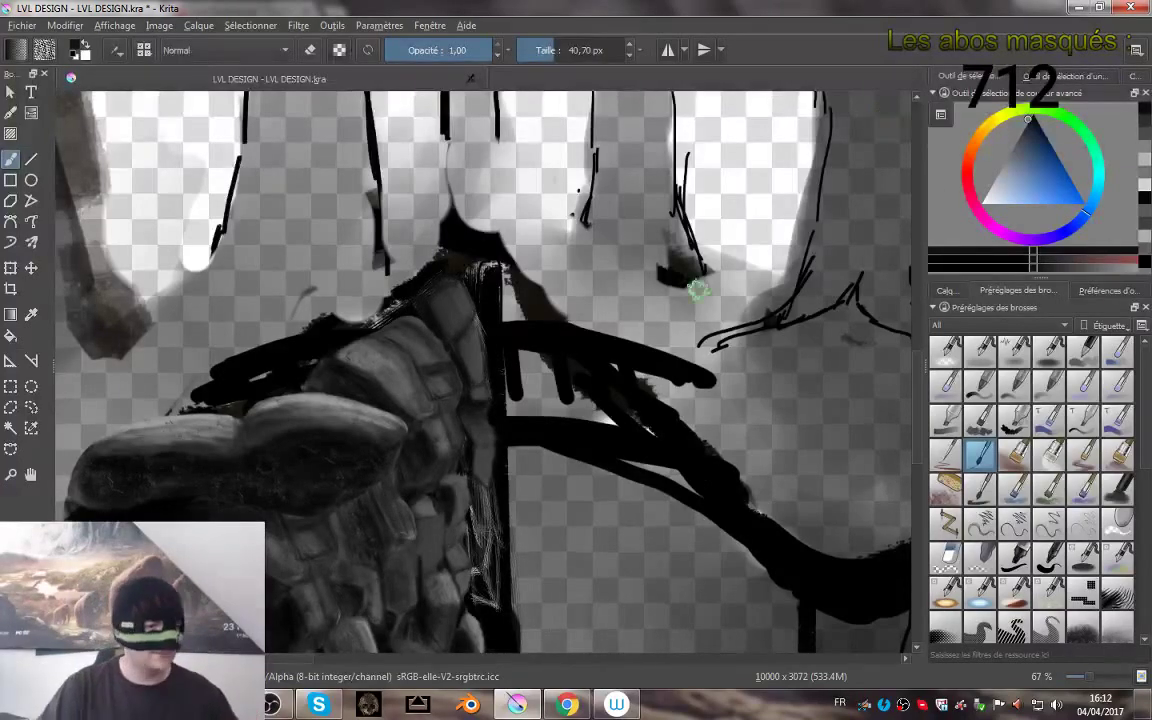
click(318, 705)
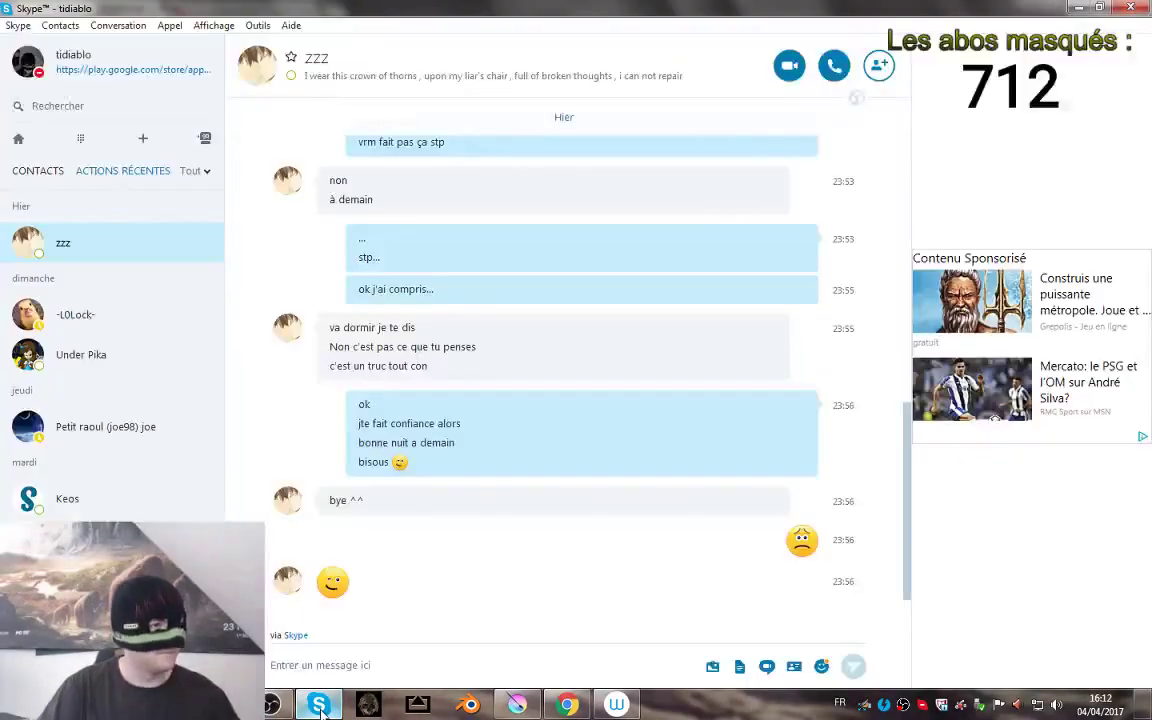
click(318, 705)
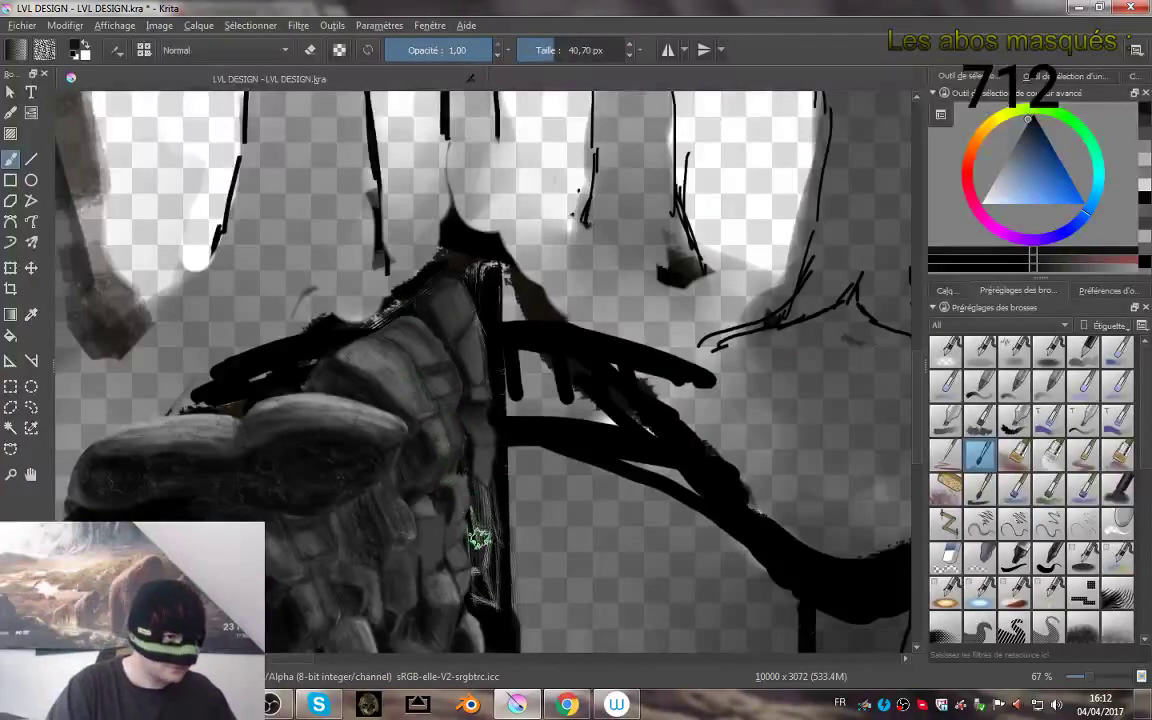
- Sample a mid grey from the light stone and brush highlights along the edge of the ridged stone under the large rock
mouse_move(445, 581)
mouse_down()
mouse_move(471, 433)
mouse_move(538, 352)
mouse_up()
scroll(537, 340, down, 5)
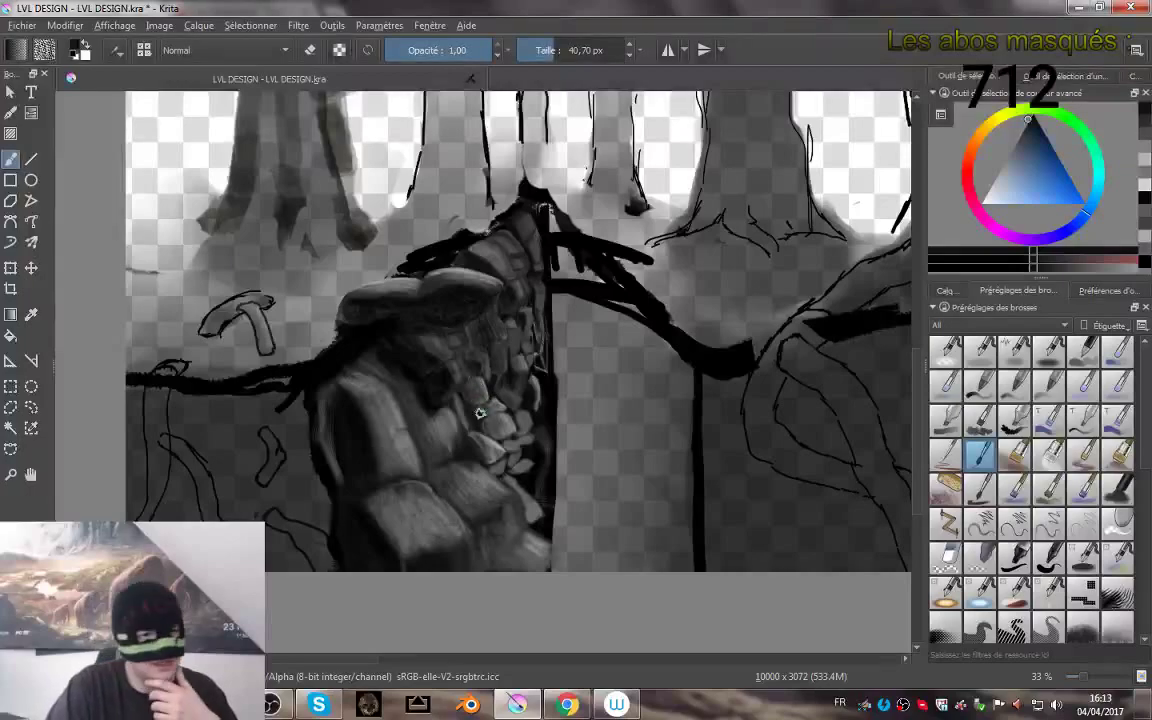
scroll(513, 411, up, 5)
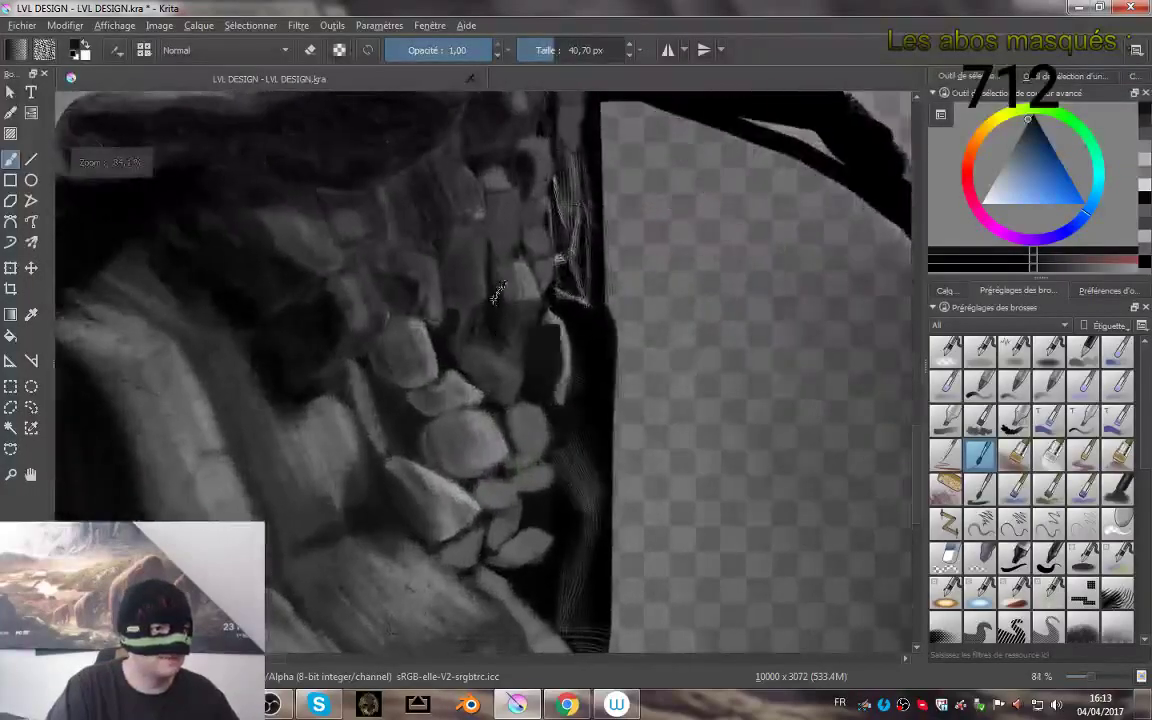
scroll(502, 311, down, 4)
scroll(480, 262, up, 5)
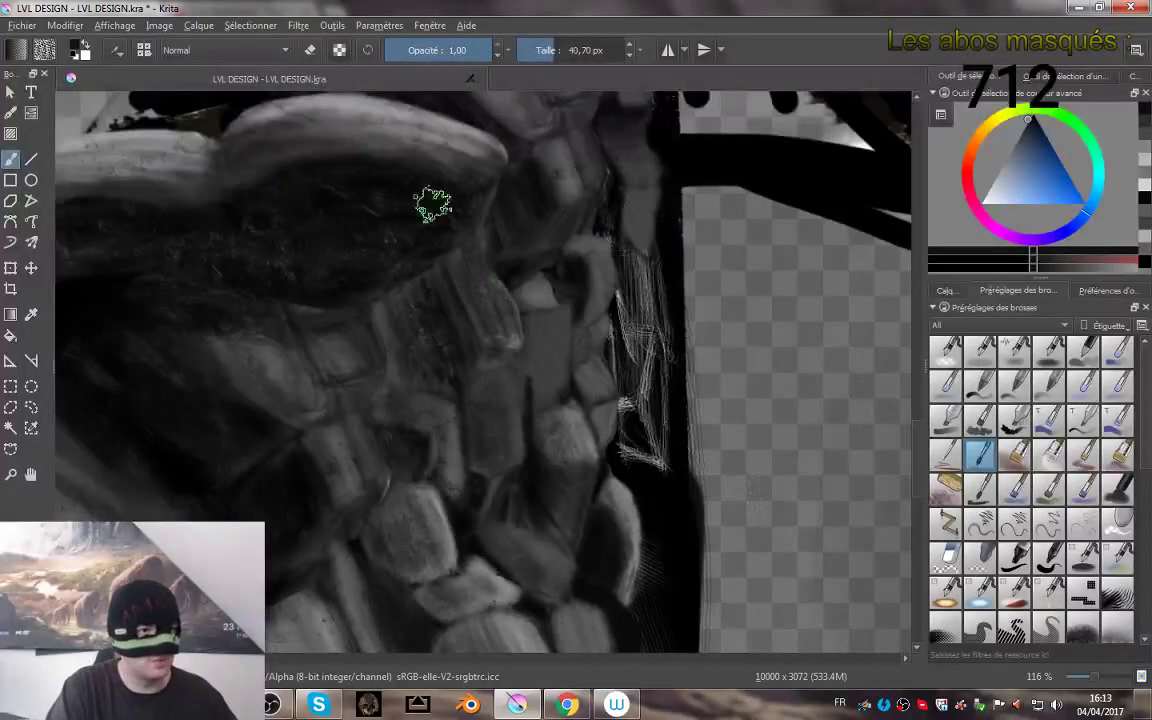
ctrl+click(565, 433)
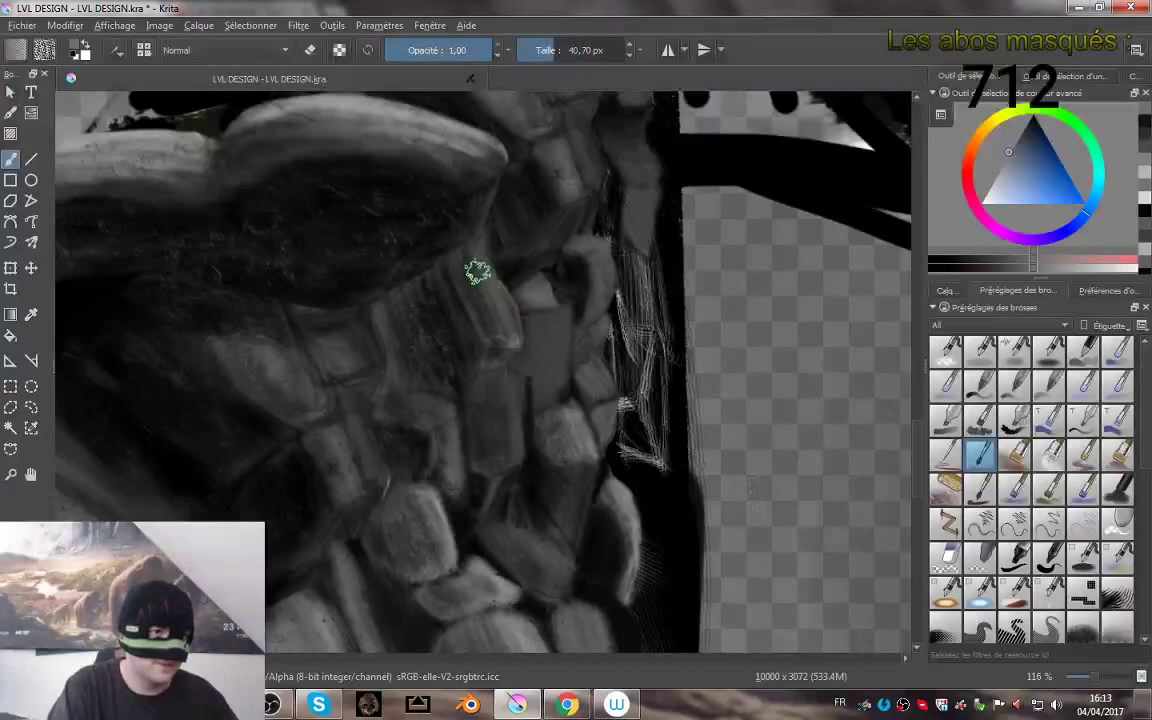
mouse_move(462, 264)
mouse_down()
mouse_move(511, 333)
mouse_move(459, 256)
mouse_move(488, 314)
mouse_move(493, 285)
mouse_move(508, 333)
mouse_move(490, 319)
mouse_move(514, 342)
mouse_up()
mouse_move(455, 249)
mouse_down()
mouse_move(478, 318)
mouse_move(508, 309)
mouse_up()
- Sample greys from the painting and brush light highlights onto the slanted stone below the dark upright stone, refining with a 21.49 px brush
scroll(748, 408, down, 5)
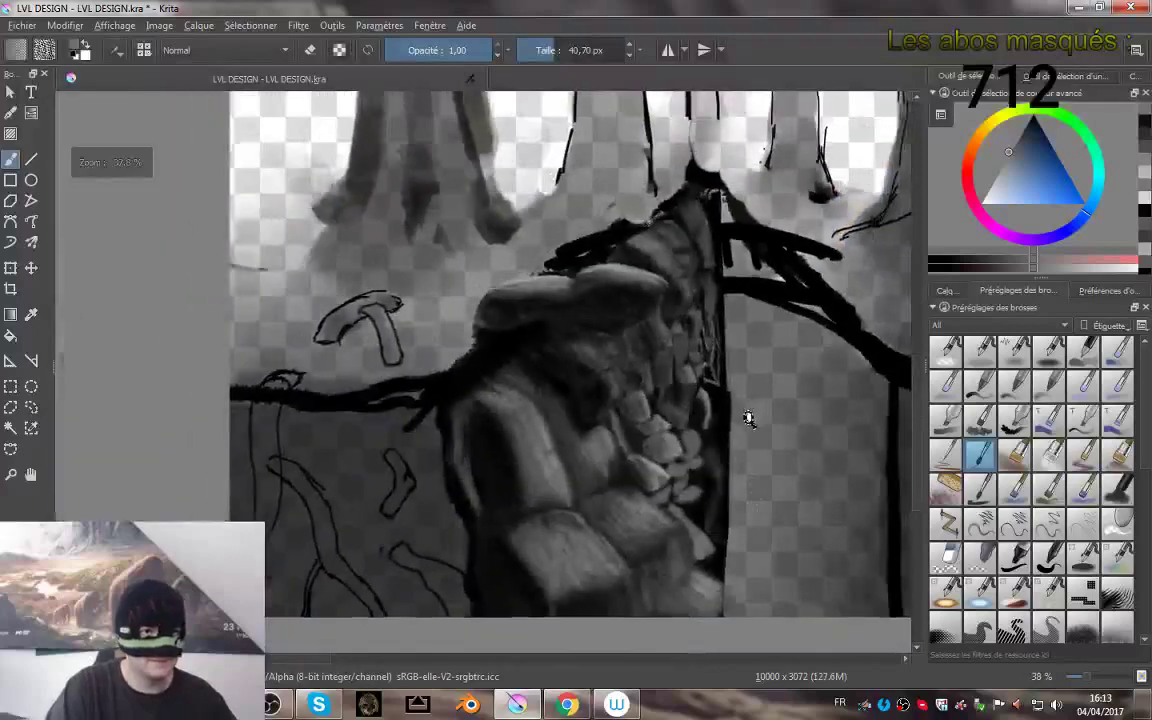
drag(730, 394, 722, 403)
ctrl+click(717, 385)
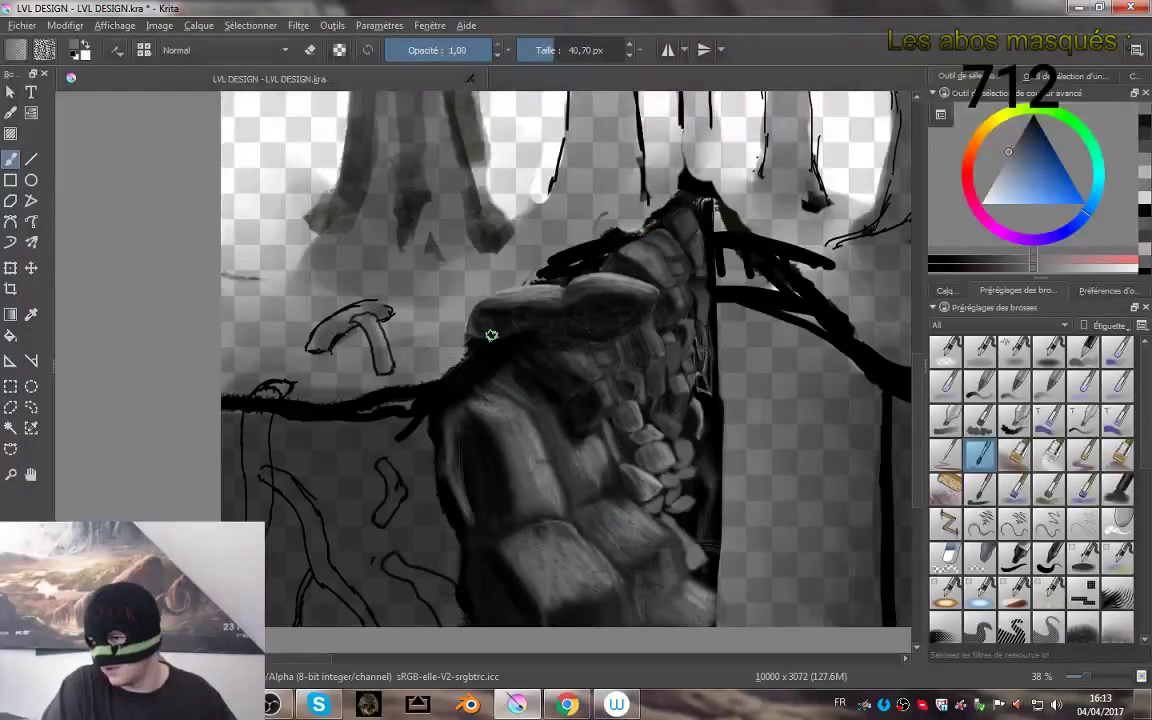
scroll(613, 368, up, 6)
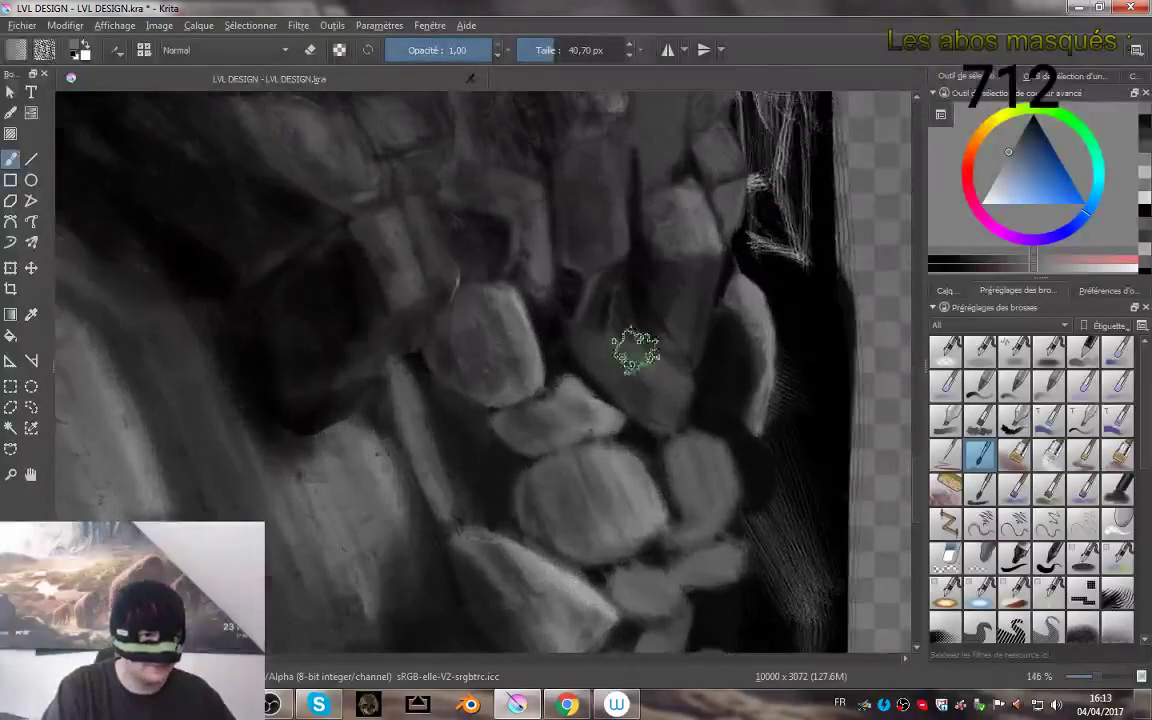
mouse_move(636, 349)
mouse_down()
mouse_move(646, 380)
mouse_move(658, 366)
mouse_move(674, 380)
mouse_move(604, 353)
mouse_move(675, 404)
mouse_up()
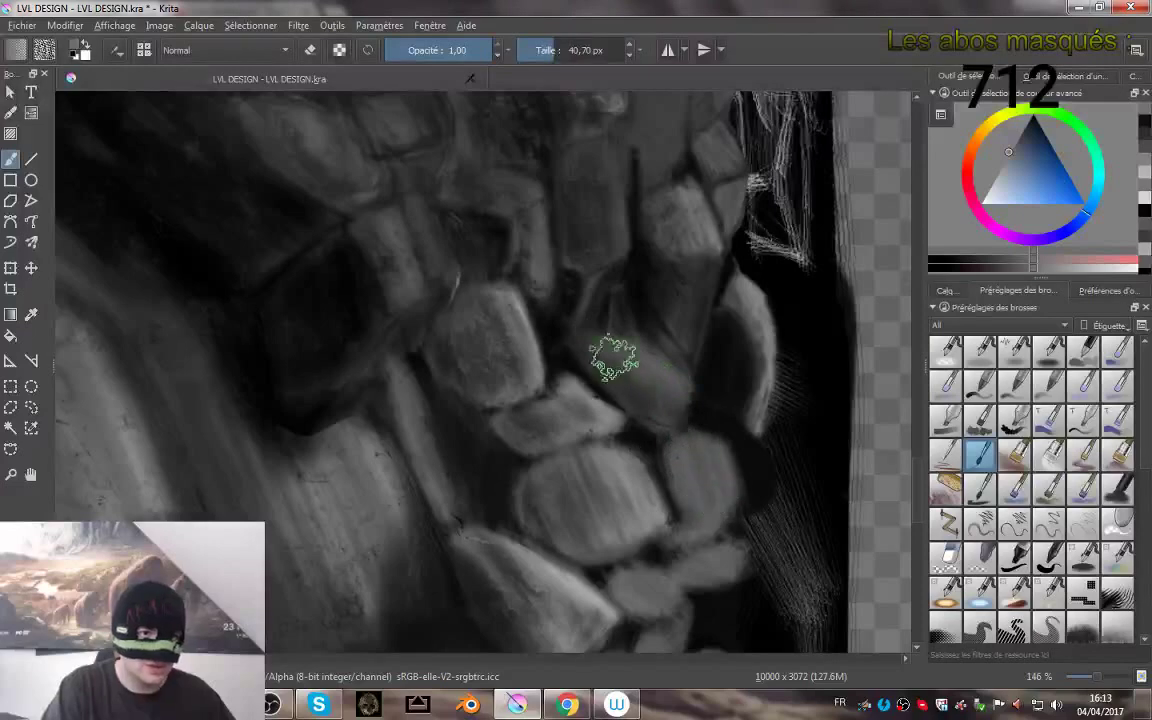
mouse_move(651, 366)
mouse_down()
mouse_move(624, 350)
mouse_move(671, 393)
mouse_up()
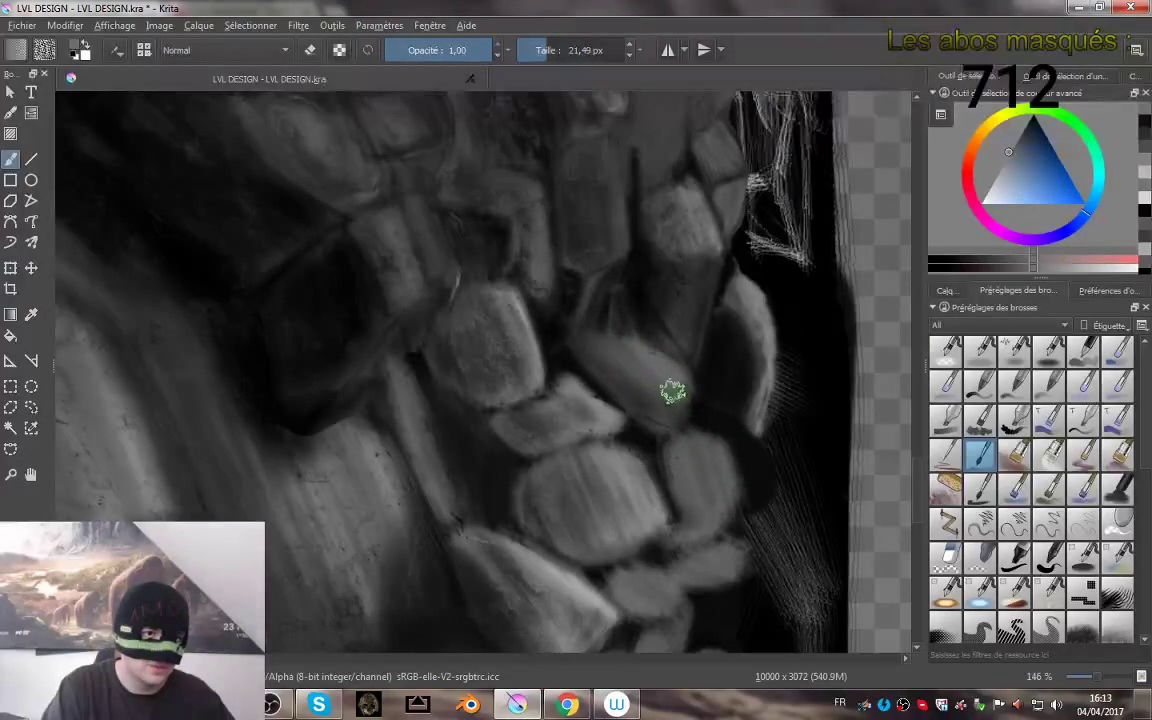
ctrl+click(734, 259)
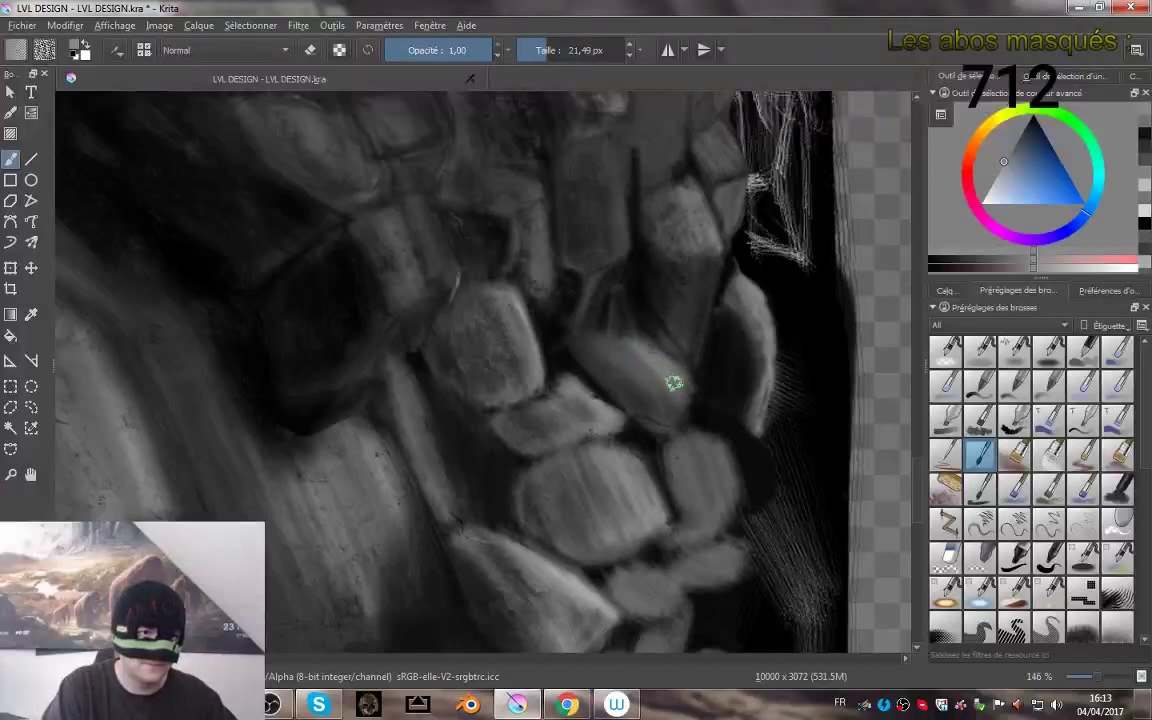
mouse_move(619, 349)
mouse_down()
mouse_move(620, 370)
mouse_move(656, 406)
mouse_move(625, 383)
mouse_move(643, 416)
mouse_up()
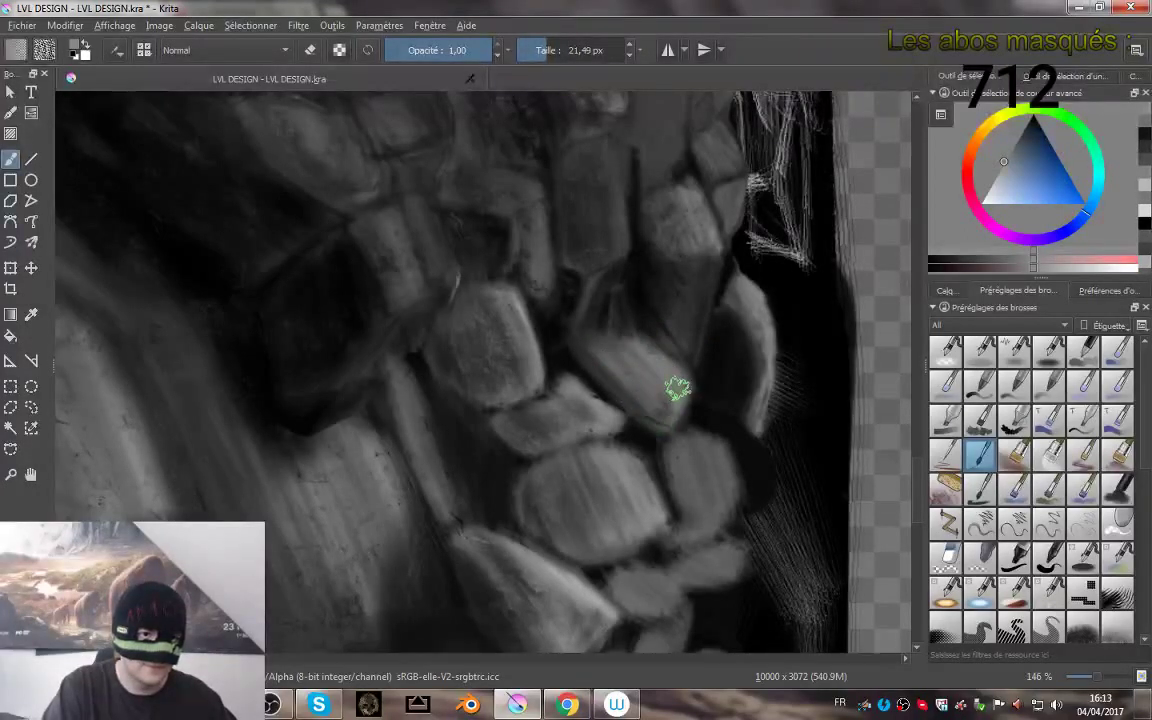
ctrl+click(683, 391)
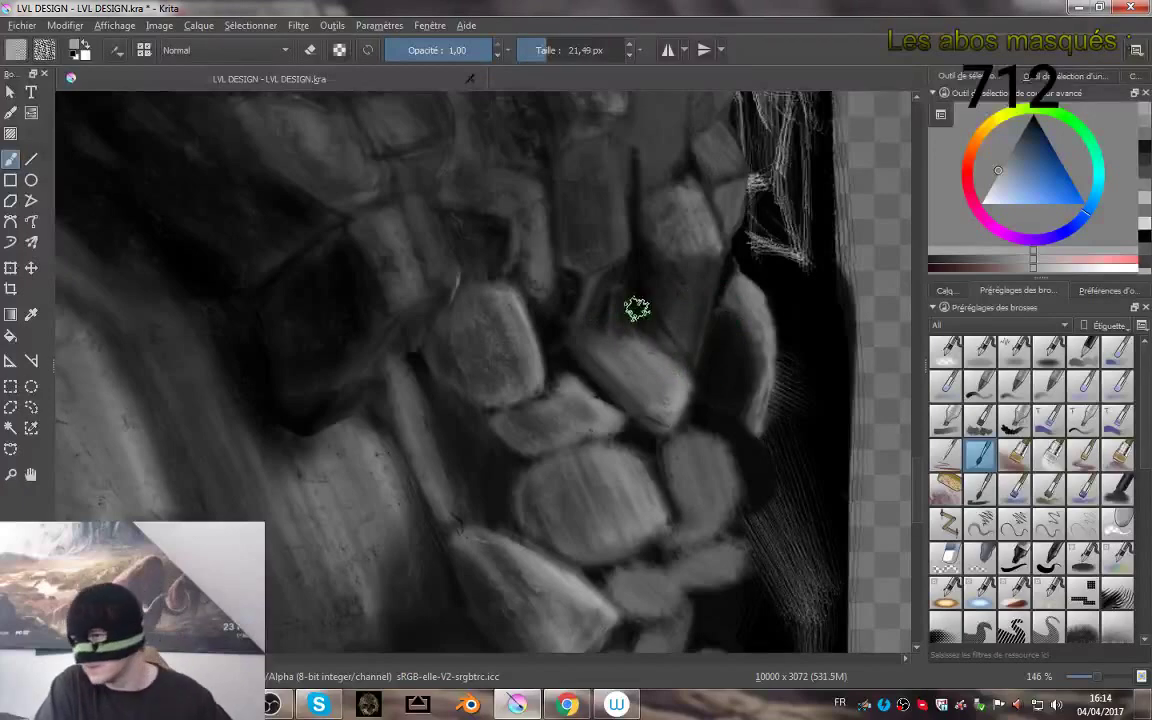
- Brush light grey highlights over the small upright rounded stone beside the large round stone, following its curved outer edge
mouse_move(719, 442)
mouse_down()
mouse_move(710, 433)
mouse_move(733, 404)
mouse_move(781, 383)
mouse_up()
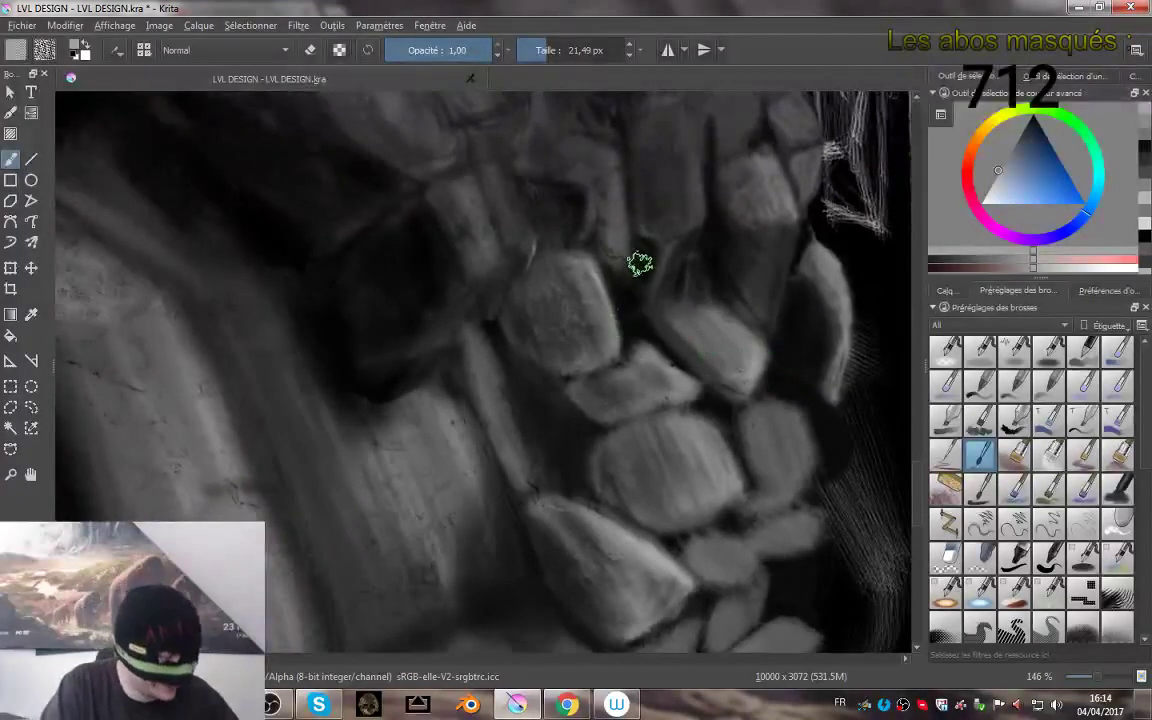
drag(625, 264, 626, 322)
scroll(625, 322, down, 3)
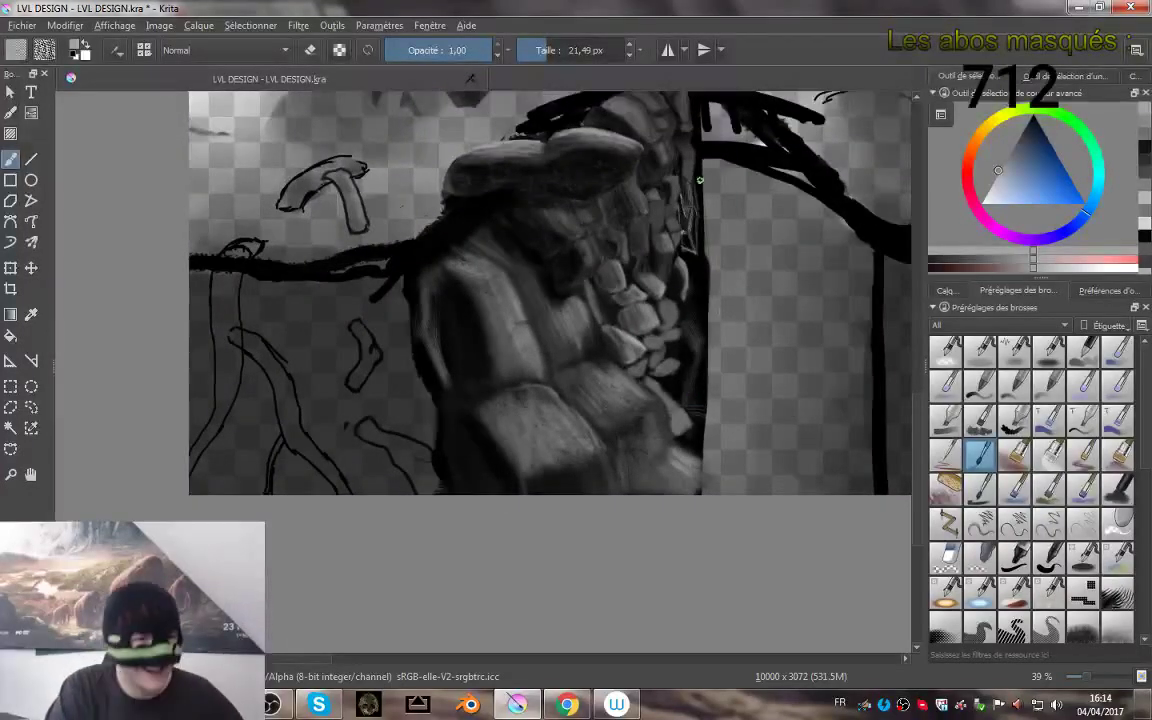
mouse_move(667, 275)
mouse_down()
mouse_move(668, 382)
mouse_move(707, 355)
mouse_move(671, 355)
mouse_move(690, 402)
mouse_move(618, 374)
mouse_up()
drag(650, 402, 640, 359)
scroll(610, 415, up, 3)
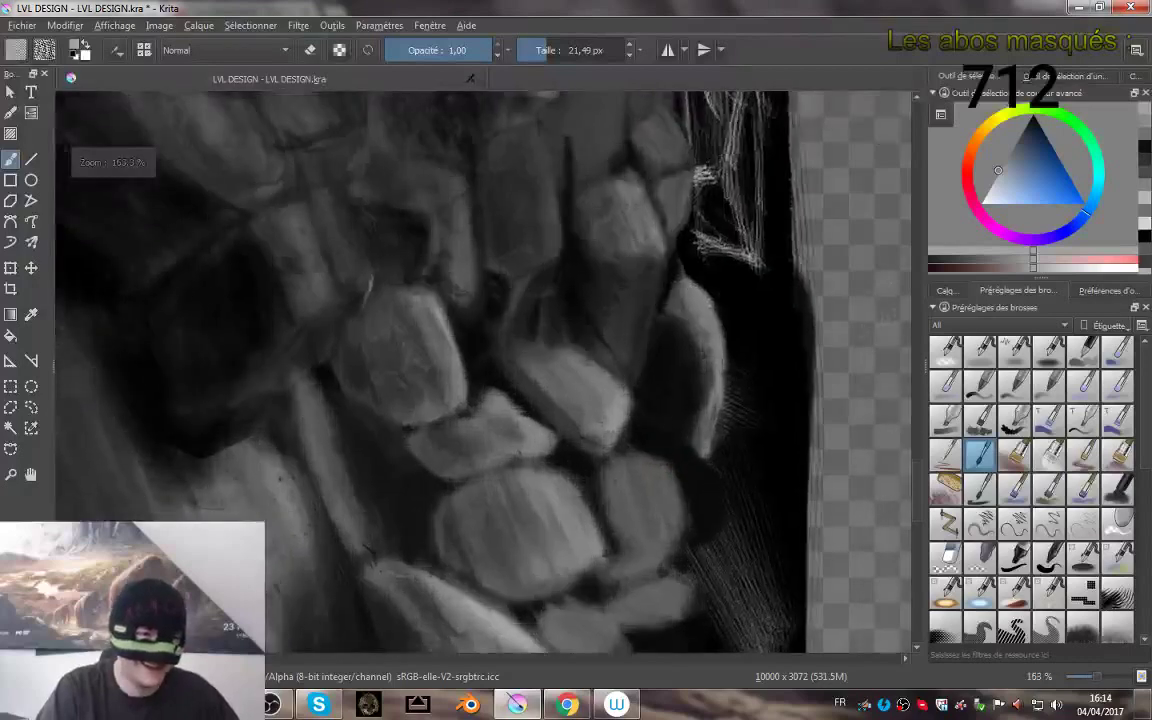
scroll(636, 420, up, 1)
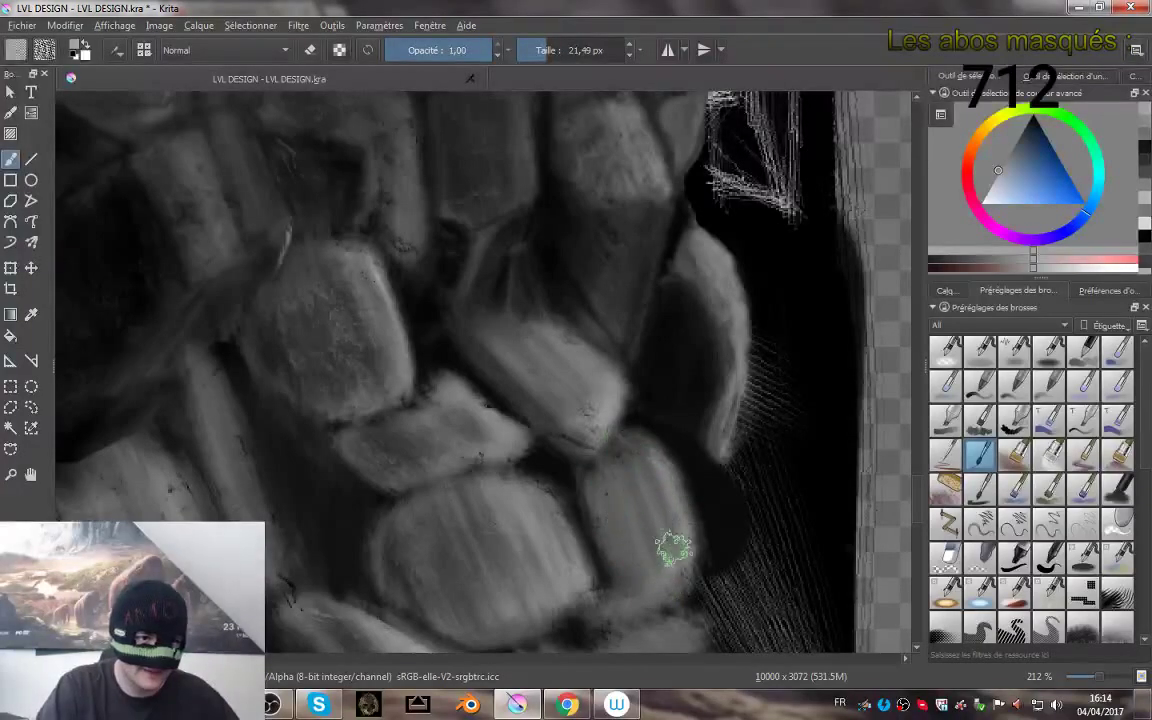
drag(663, 465, 630, 388)
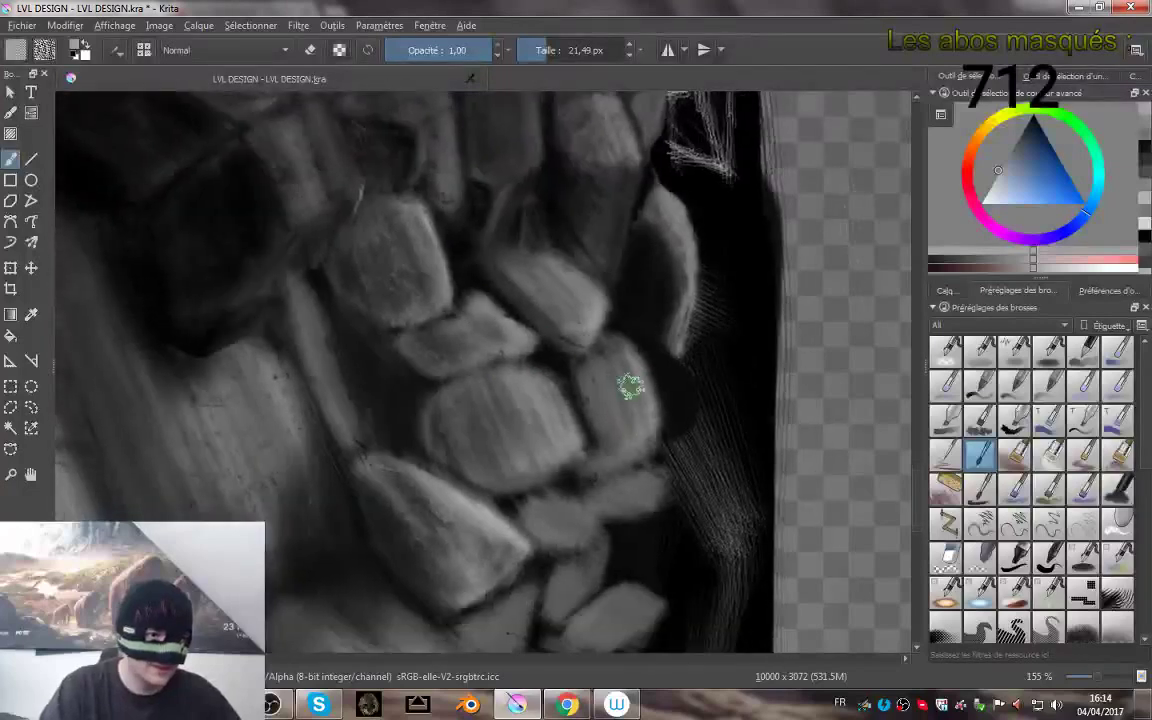
- Join the two small flat stones under the round stones in light grey, and fill the black gap beneath with sampled dark grey
mouse_move(658, 468)
mouse_down()
mouse_move(665, 503)
mouse_move(665, 478)
mouse_move(671, 488)
mouse_move(646, 512)
mouse_move(655, 467)
mouse_move(676, 486)
mouse_move(635, 505)
mouse_move(660, 467)
mouse_move(632, 465)
mouse_move(570, 501)
mouse_move(658, 460)
mouse_move(601, 479)
mouse_move(664, 467)
mouse_move(625, 485)
mouse_move(658, 468)
mouse_move(562, 485)
mouse_move(585, 495)
mouse_move(565, 487)
mouse_move(590, 486)
mouse_move(583, 494)
mouse_move(565, 474)
mouse_move(576, 482)
mouse_move(550, 489)
mouse_move(571, 501)
mouse_move(508, 510)
mouse_up()
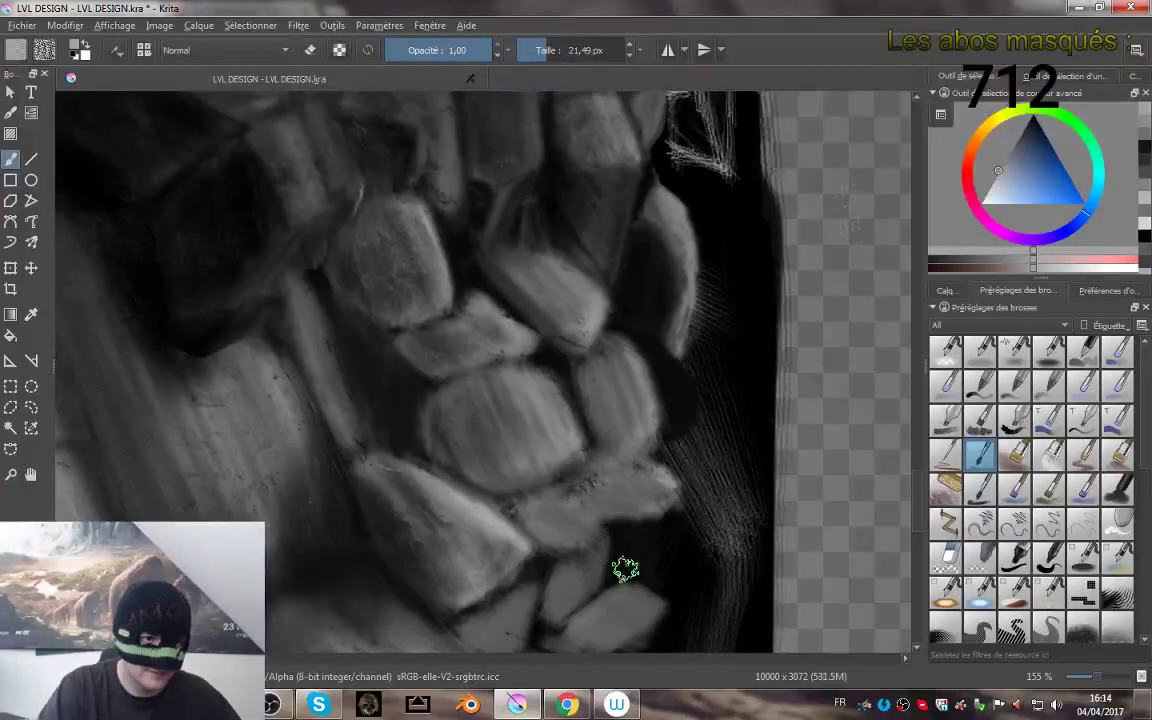
ctrl+click(593, 580)
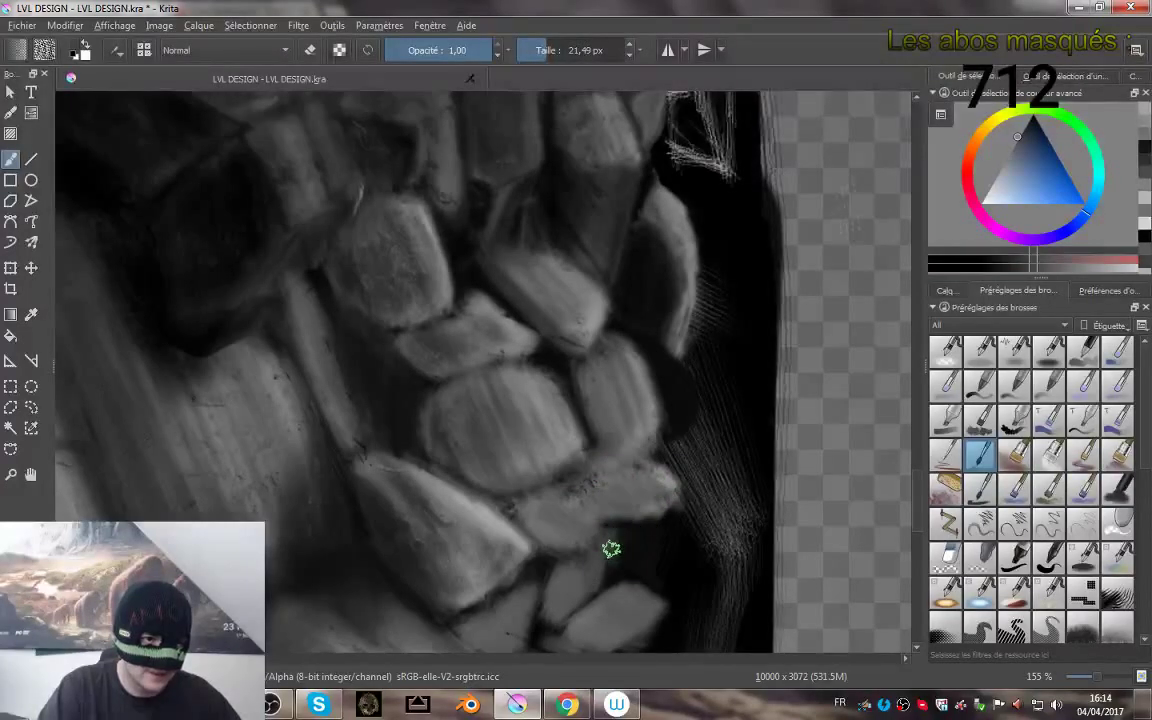
mouse_move(614, 537)
mouse_down()
mouse_move(616, 576)
mouse_move(650, 526)
mouse_move(643, 560)
mouse_move(672, 522)
mouse_up()
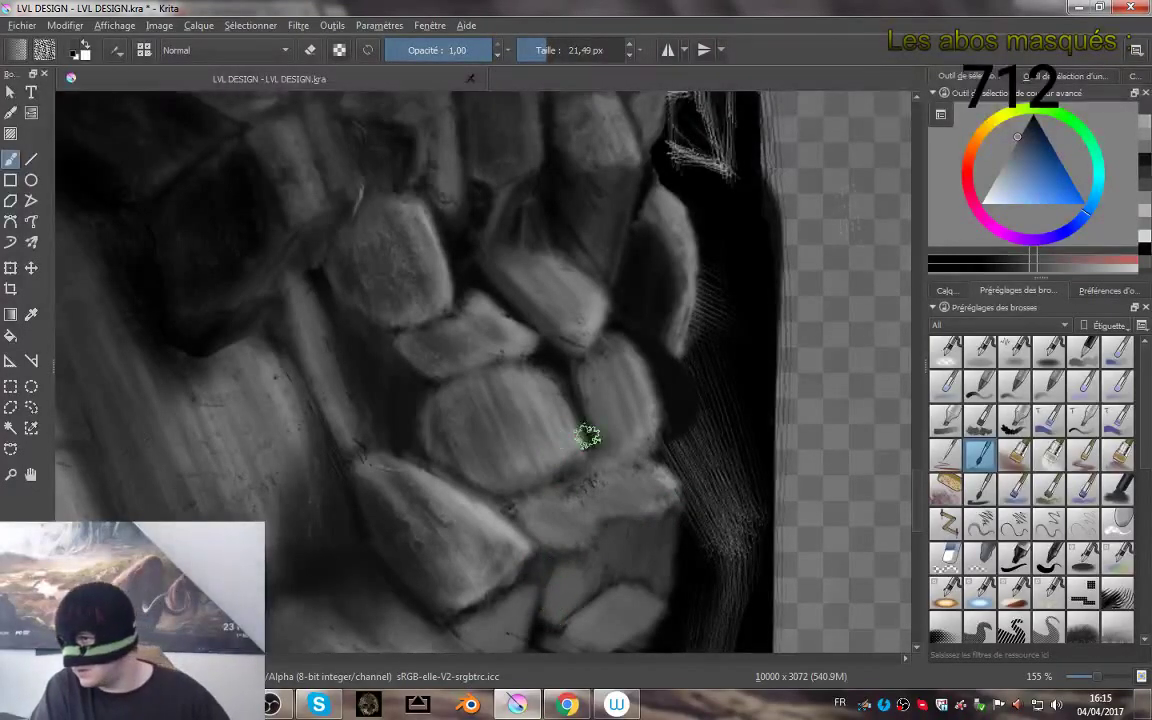
mouse_move(730, 542)
mouse_down()
mouse_move(690, 481)
mouse_move(688, 501)
mouse_up()
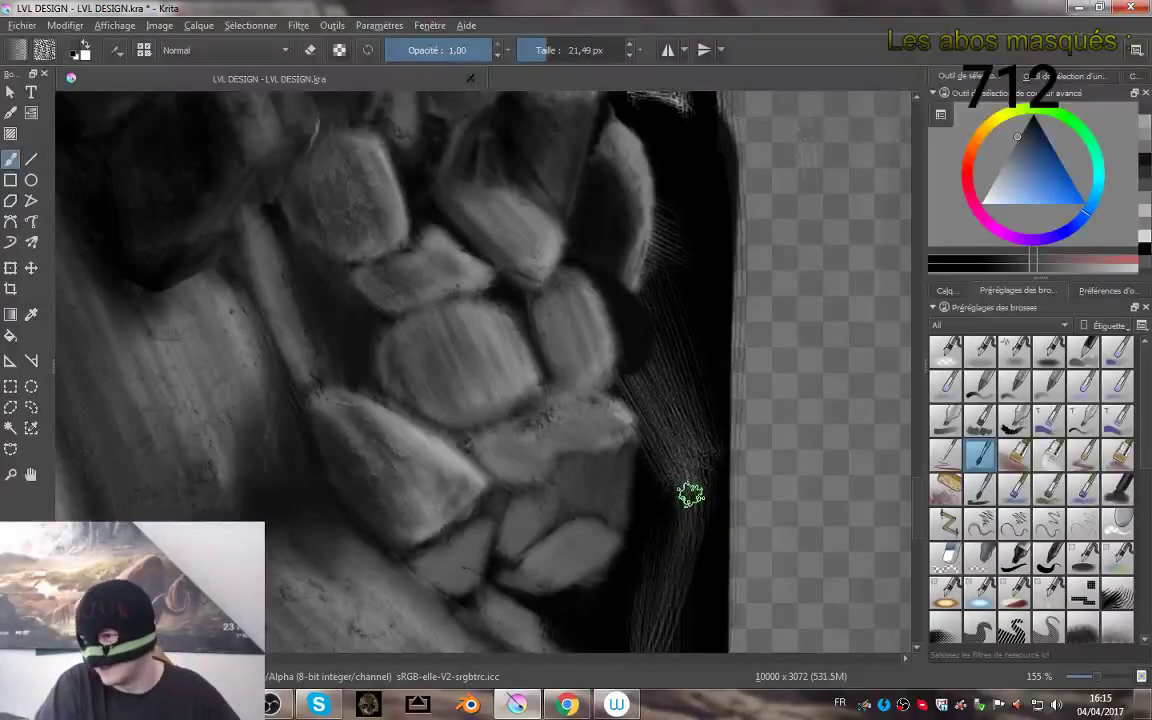
drag(634, 465, 646, 415)
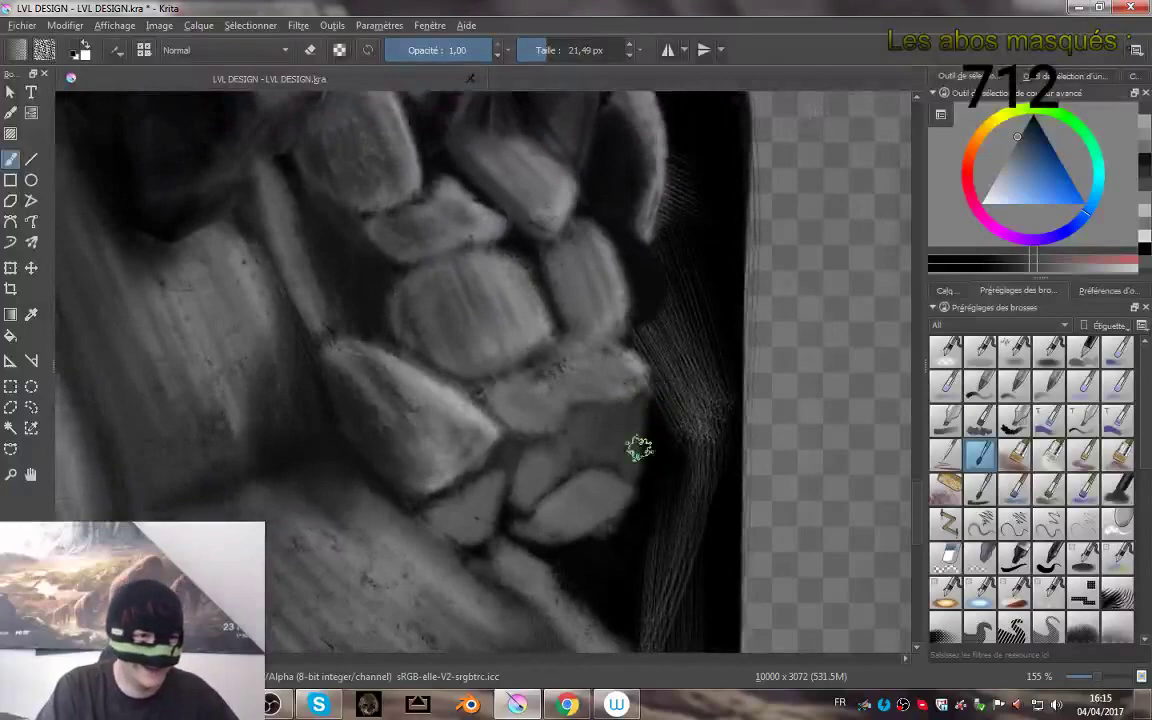
- Sample black and darken the cracks between the dark block under the flat stone and the small stones around it
ctrl+click(595, 551)
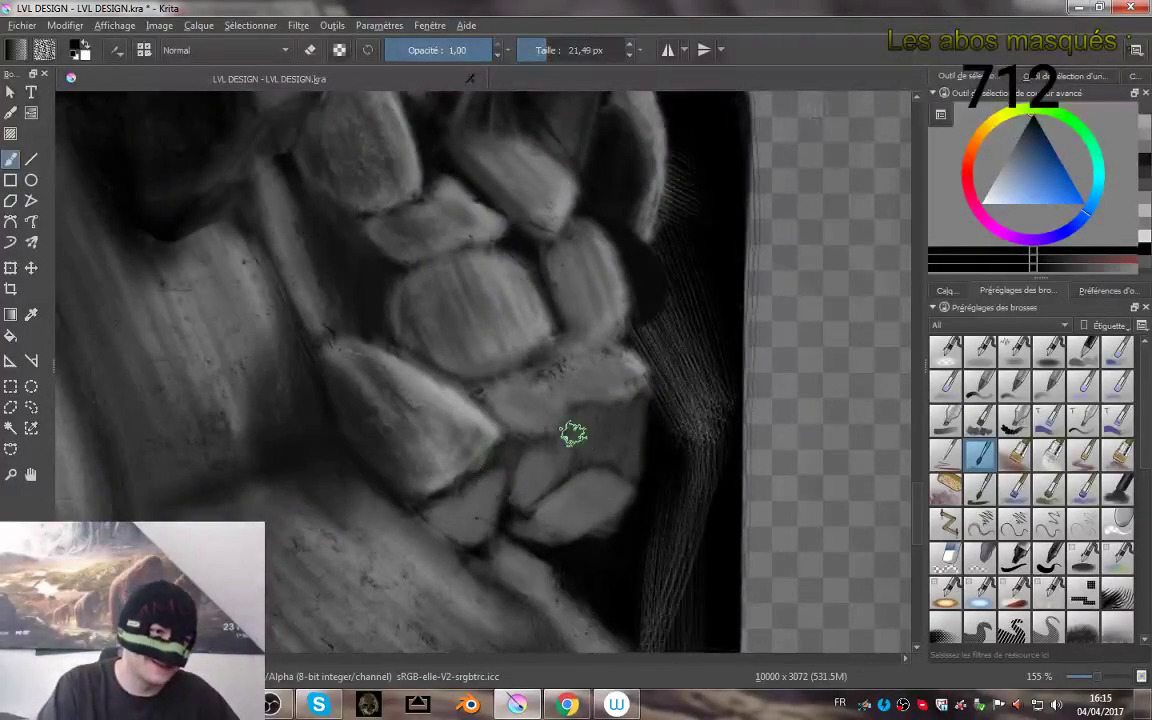
mouse_move(585, 412)
mouse_down()
mouse_move(589, 445)
mouse_move(578, 413)
mouse_move(583, 436)
mouse_up()
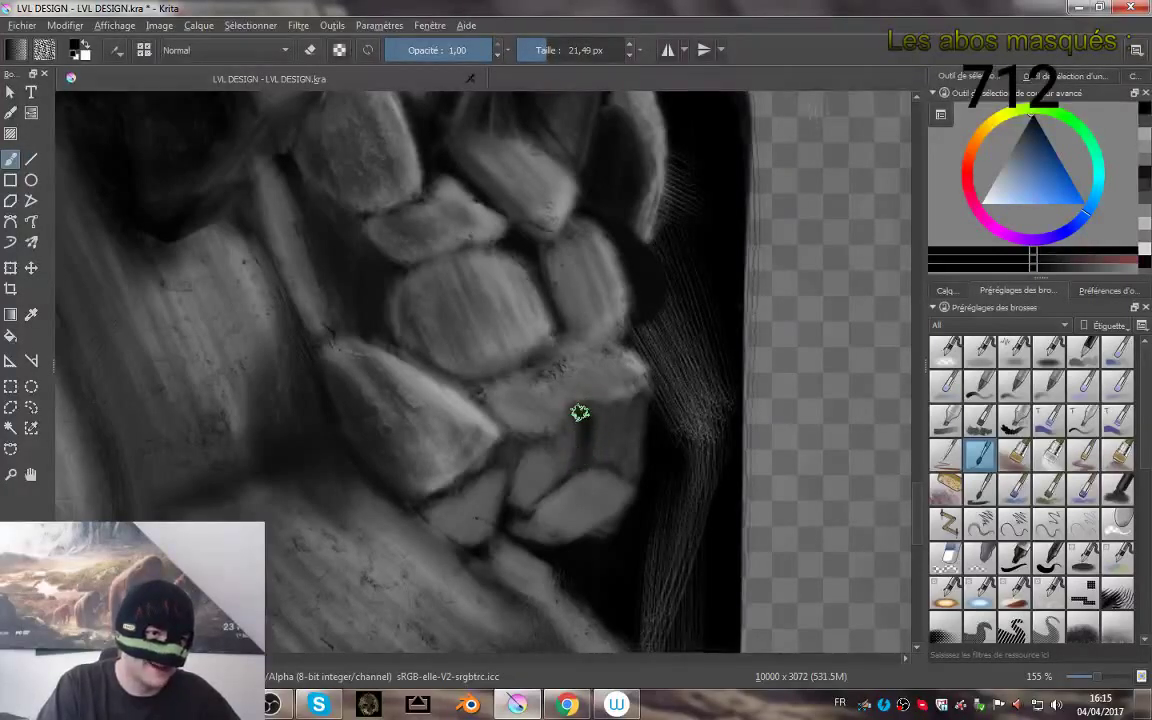
drag(595, 413, 584, 484)
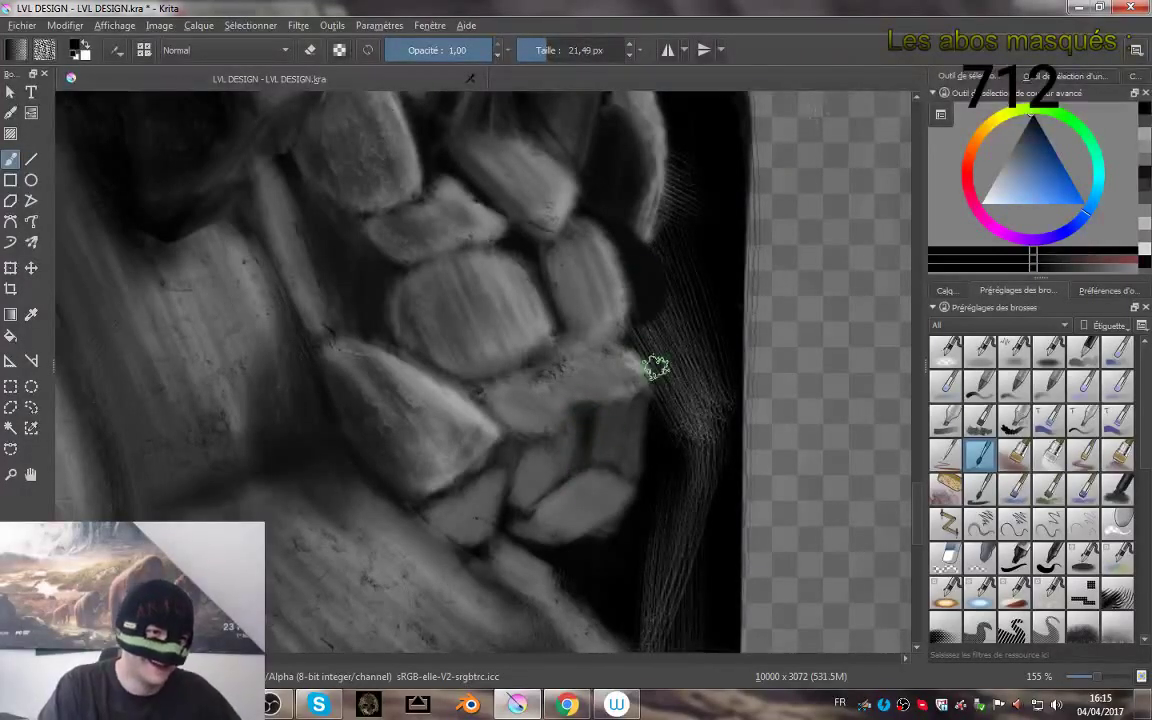
mouse_move(656, 367)
mouse_down()
mouse_move(476, 497)
mouse_move(519, 455)
mouse_move(502, 471)
mouse_move(491, 460)
mouse_move(511, 445)
mouse_move(506, 528)
mouse_move(503, 481)
mouse_up()
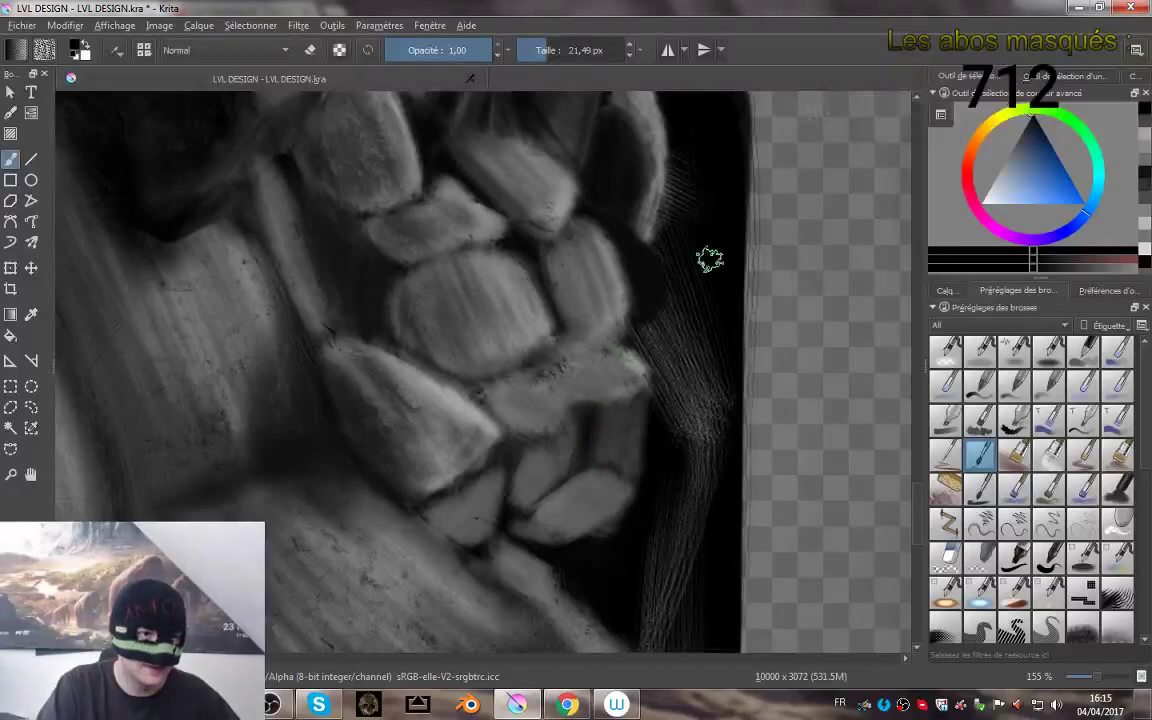
- Sample a dark grey from the small rounded stone and blend its inner edge, the flat stone and the block beneath
drag(714, 361, 663, 359)
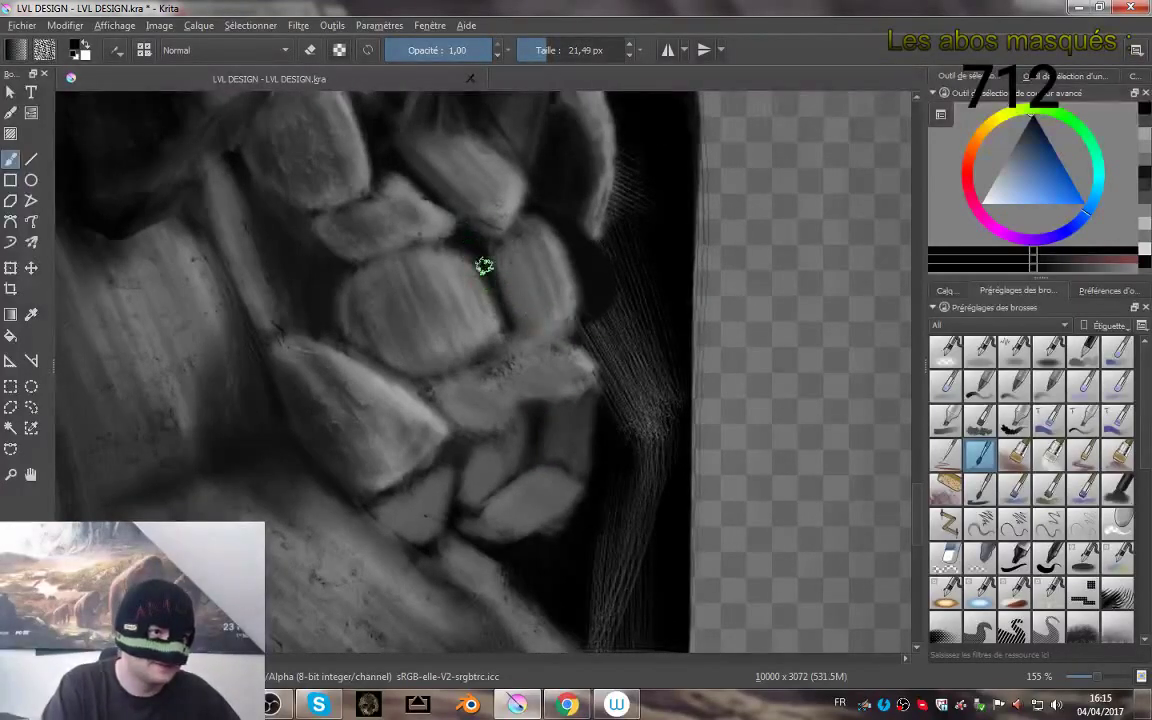
ctrl+click(510, 281)
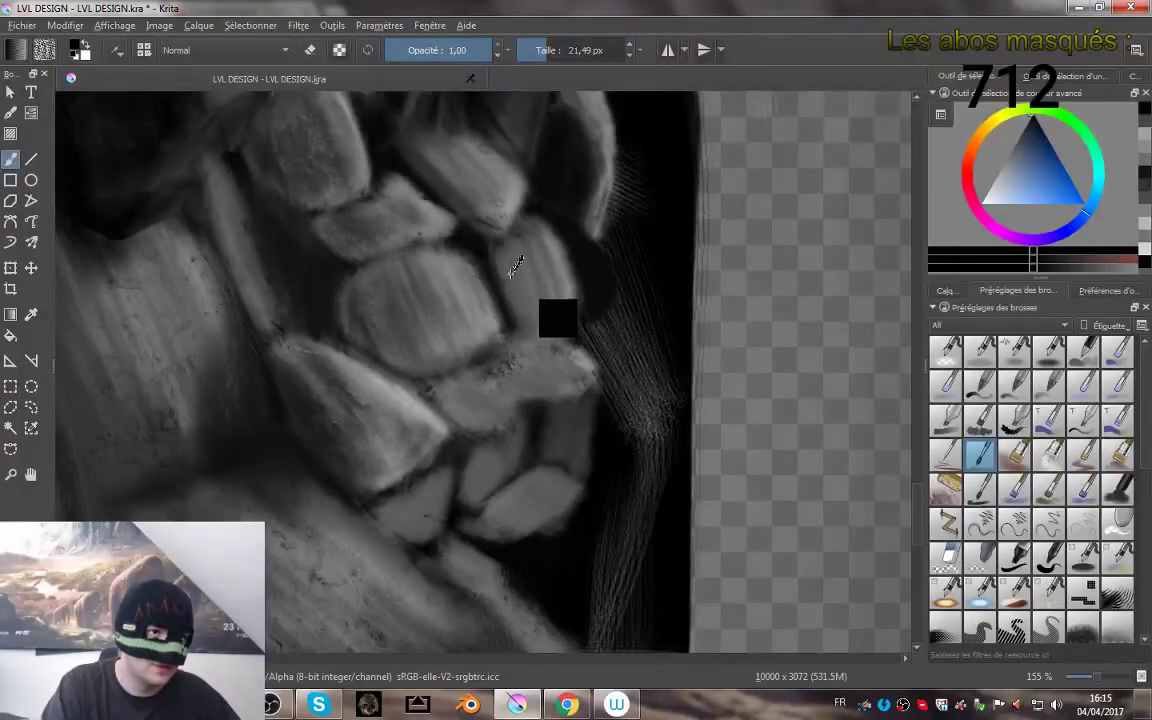
drag(509, 309, 495, 297)
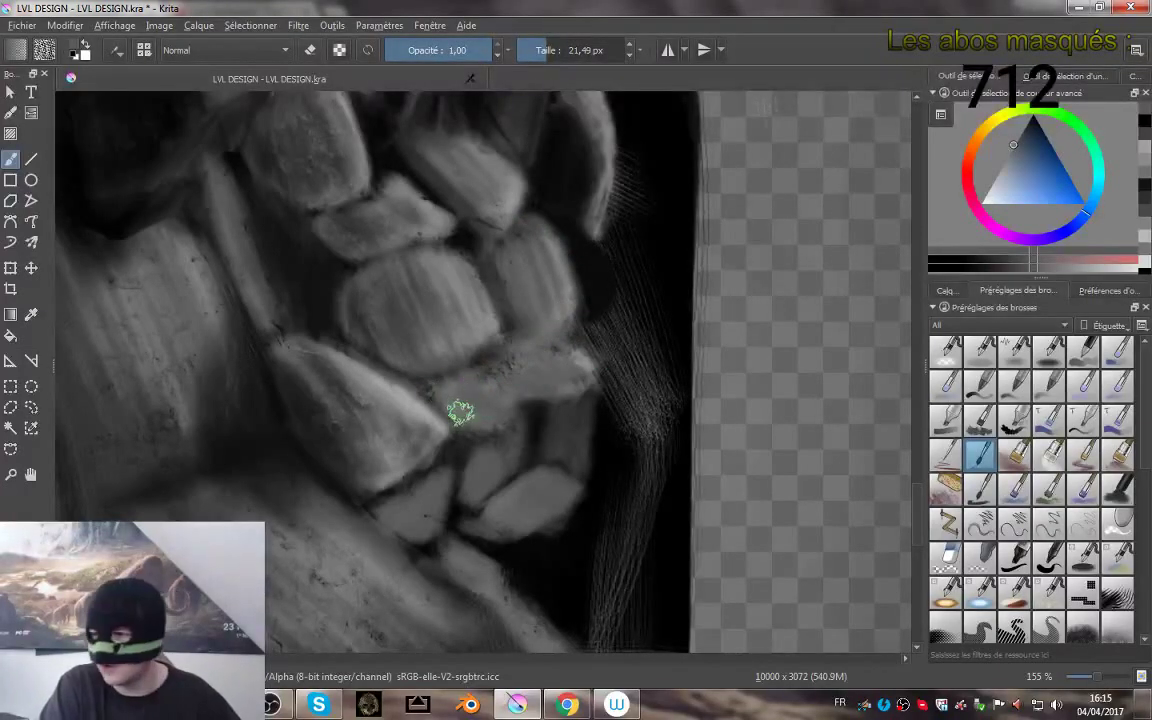
drag(535, 374, 481, 366)
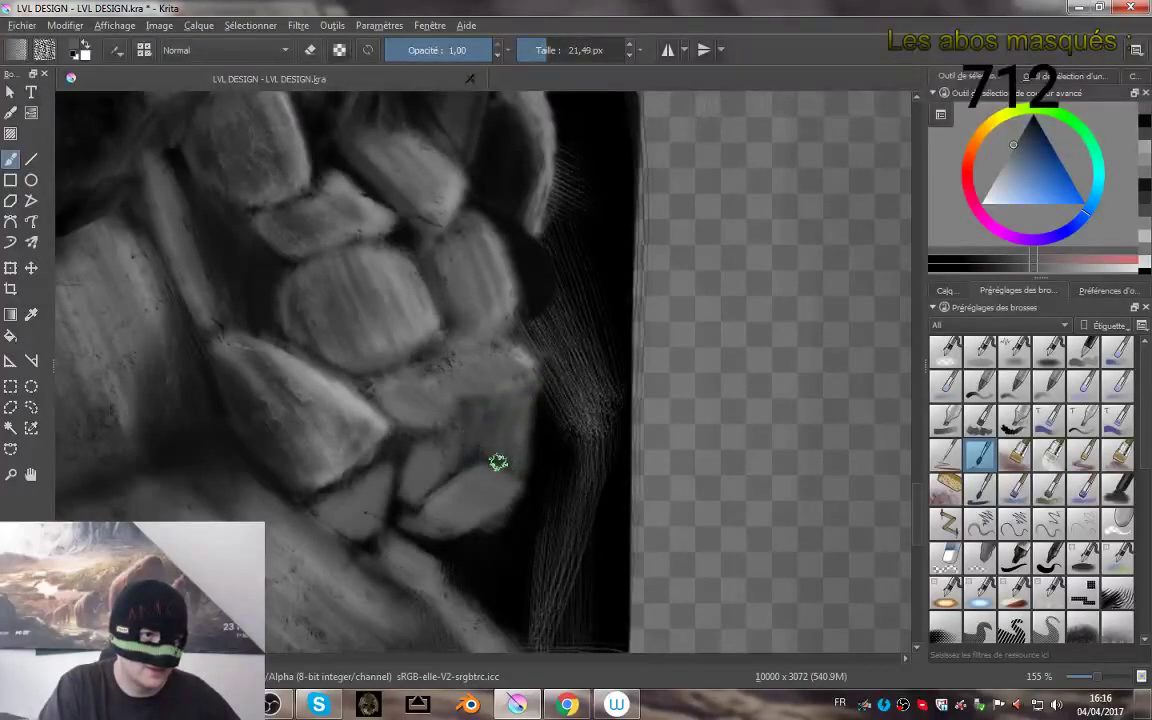
scroll(550, 330, down, 6)
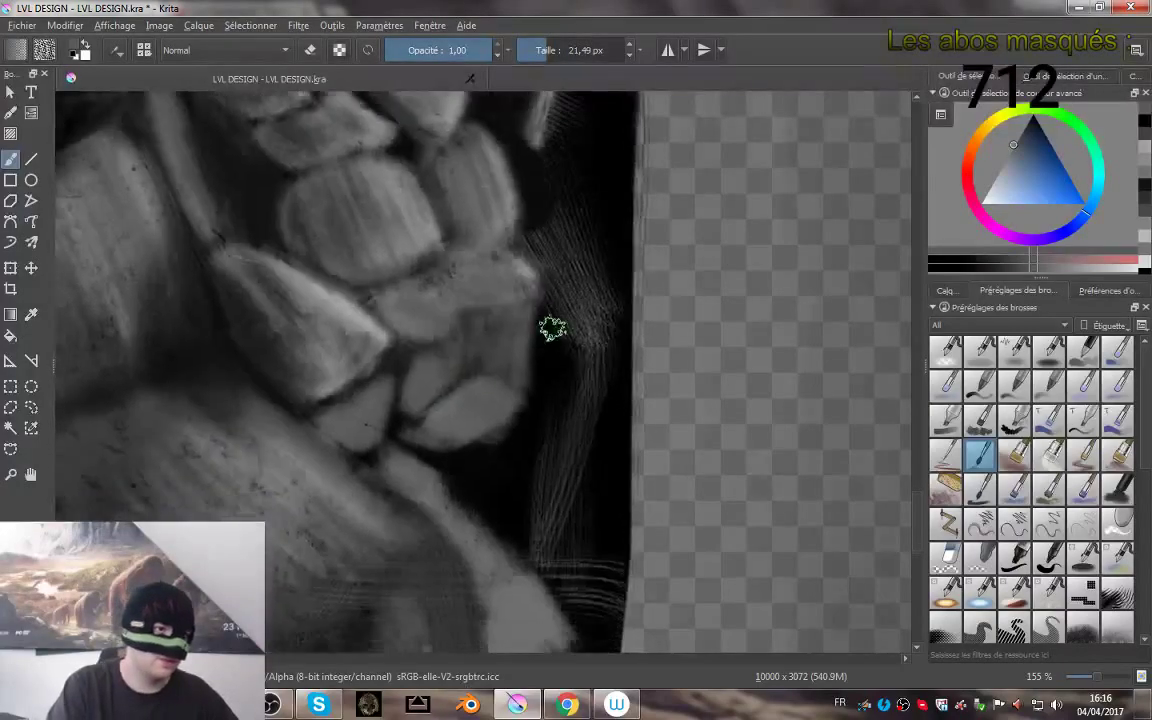
scroll(570, 492, up, 5)
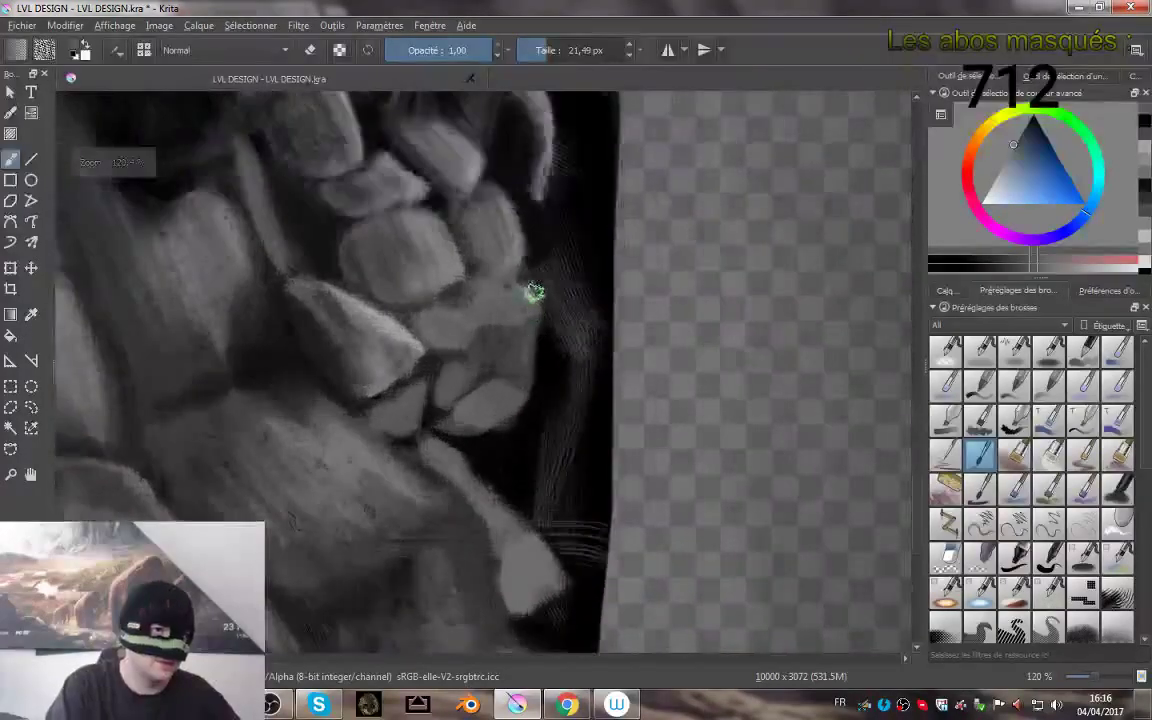
- Choose black, enlarge the brush to 56.40 px and softly shade the large round stone, its smaller neighbour and the flat stone below
click(1033, 118)
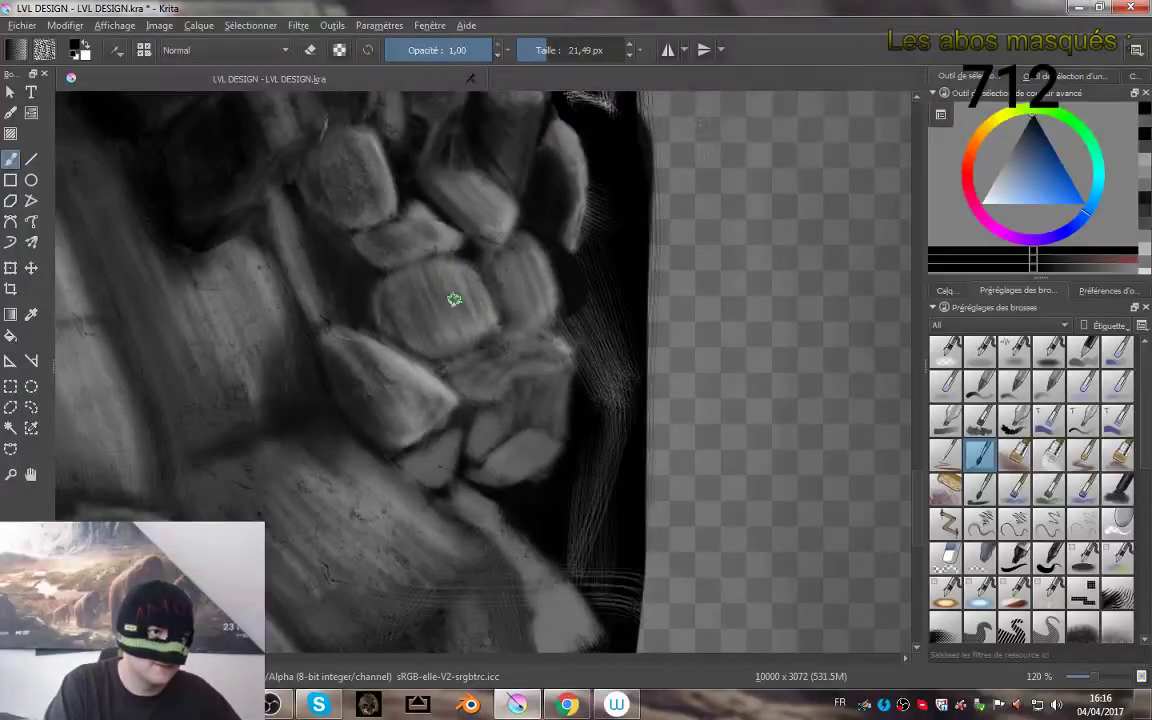
mouse_move(397, 287)
mouse_down()
mouse_move(422, 287)
mouse_move(419, 270)
mouse_move(445, 275)
mouse_up()
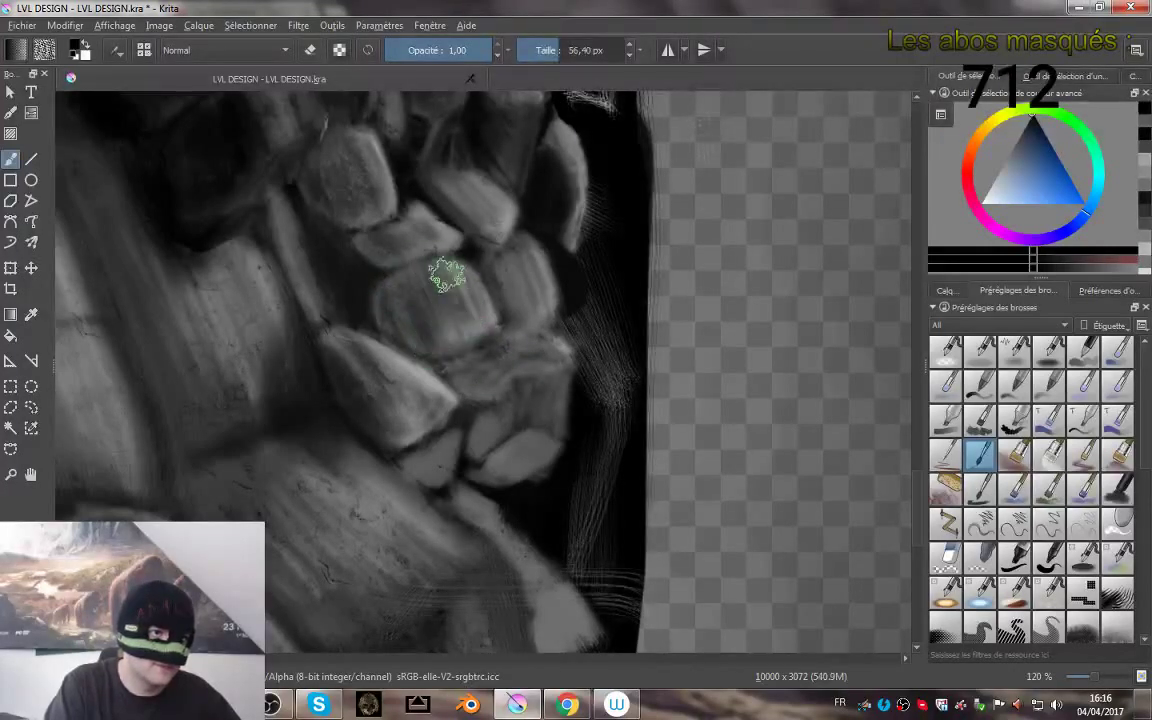
mouse_move(413, 348)
mouse_down()
mouse_move(413, 397)
mouse_move(334, 352)
mouse_move(438, 429)
mouse_move(430, 473)
mouse_move(455, 343)
mouse_move(450, 369)
mouse_move(478, 393)
mouse_move(498, 391)
mouse_move(475, 373)
mouse_move(508, 365)
mouse_move(480, 371)
mouse_move(525, 340)
mouse_move(477, 392)
mouse_move(496, 342)
mouse_move(530, 352)
mouse_up()
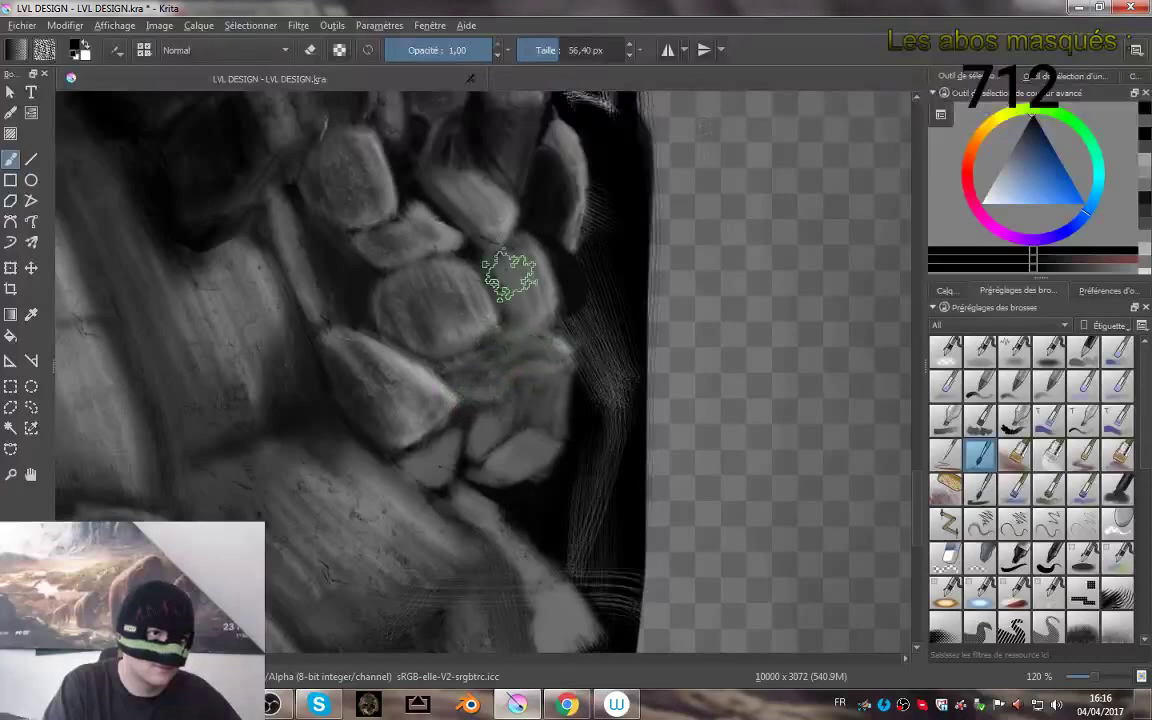
mouse_move(521, 303)
mouse_down()
mouse_move(535, 327)
mouse_move(499, 327)
mouse_move(517, 278)
mouse_move(524, 342)
mouse_up()
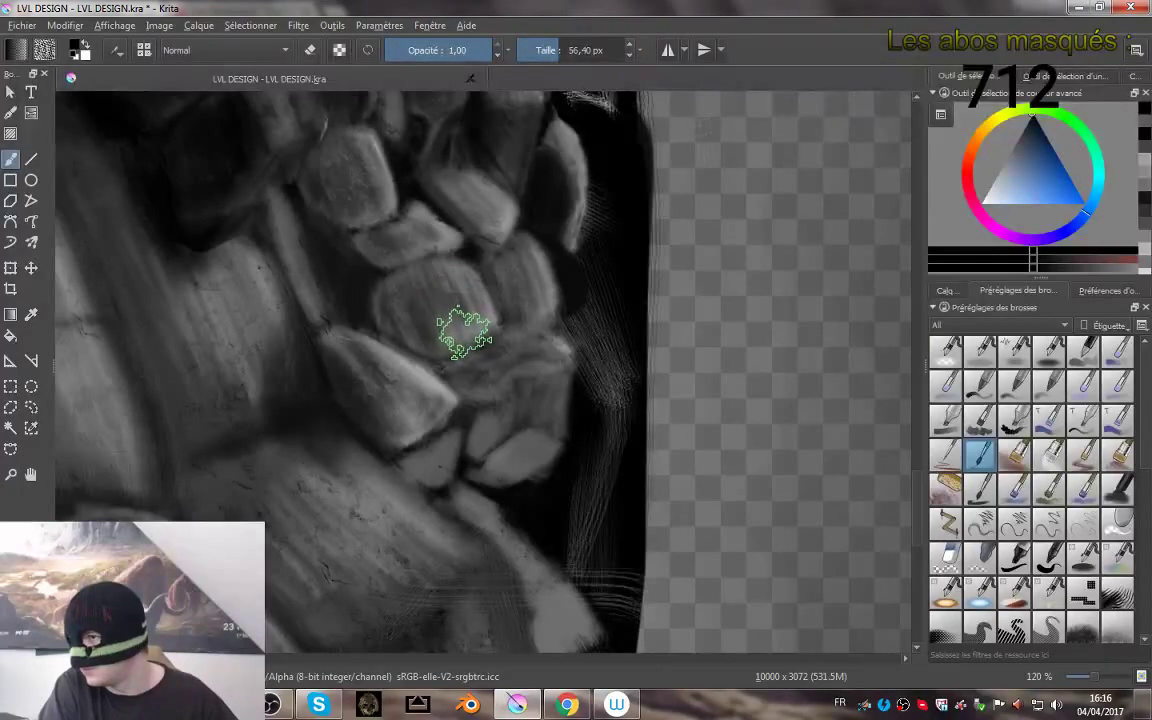
mouse_move(456, 338)
mouse_down()
mouse_move(504, 385)
mouse_move(486, 363)
mouse_move(496, 376)
mouse_move(483, 316)
mouse_move(460, 303)
mouse_move(496, 373)
mouse_move(478, 384)
mouse_move(472, 451)
mouse_move(484, 461)
mouse_move(492, 388)
mouse_move(470, 473)
mouse_move(496, 381)
mouse_move(456, 445)
mouse_move(531, 368)
mouse_move(521, 366)
mouse_move(568, 407)
mouse_move(526, 390)
mouse_up()
- Sample dark grey from the block under the flat stone and shade its face, using black with a smaller brush for the hollow
ctrl+click(534, 408)
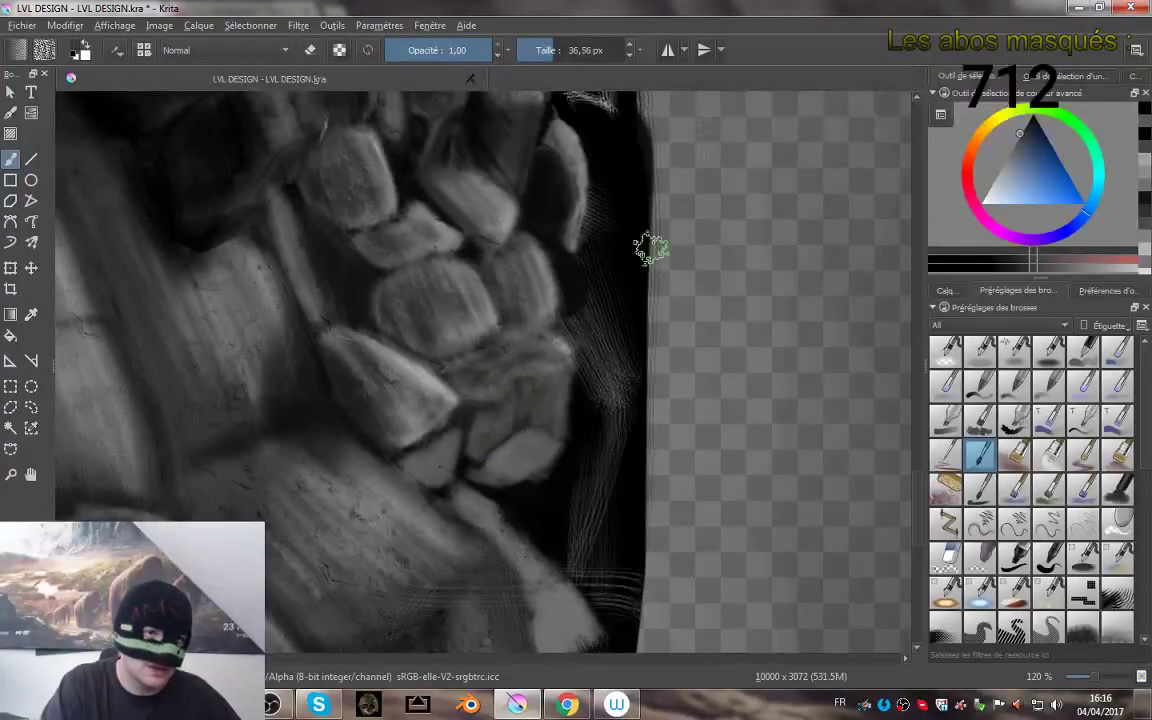
drag(1013, 125, 1031, 112)
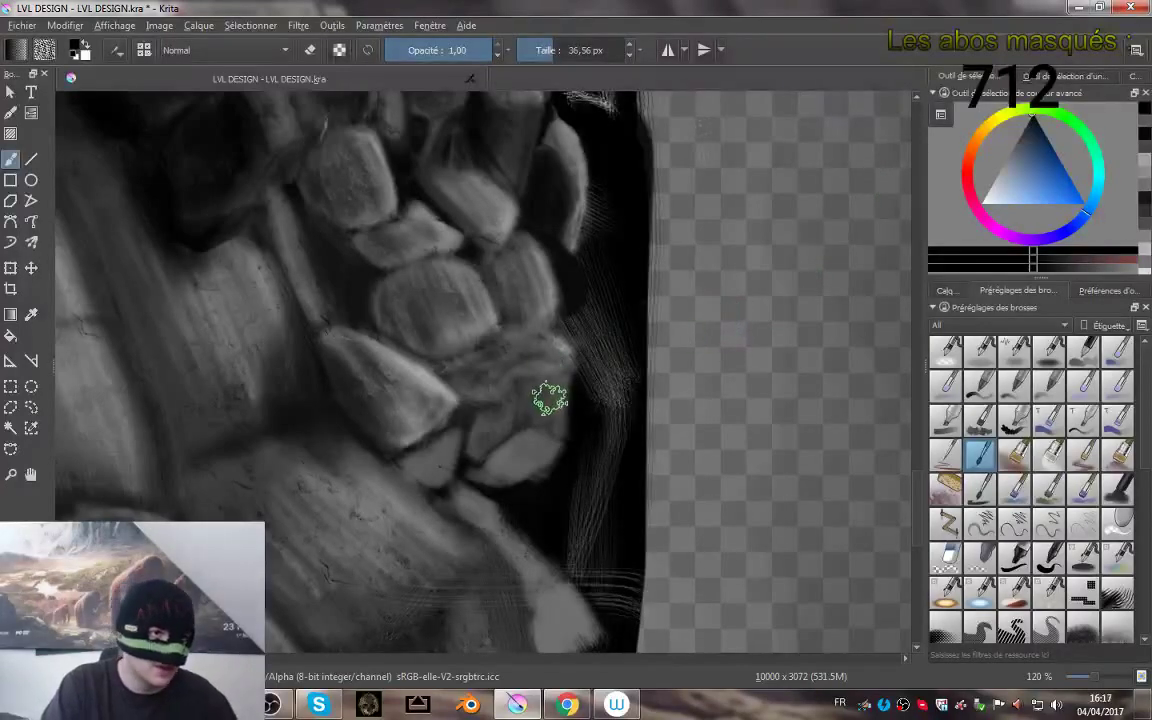
ctrl+click(533, 388)
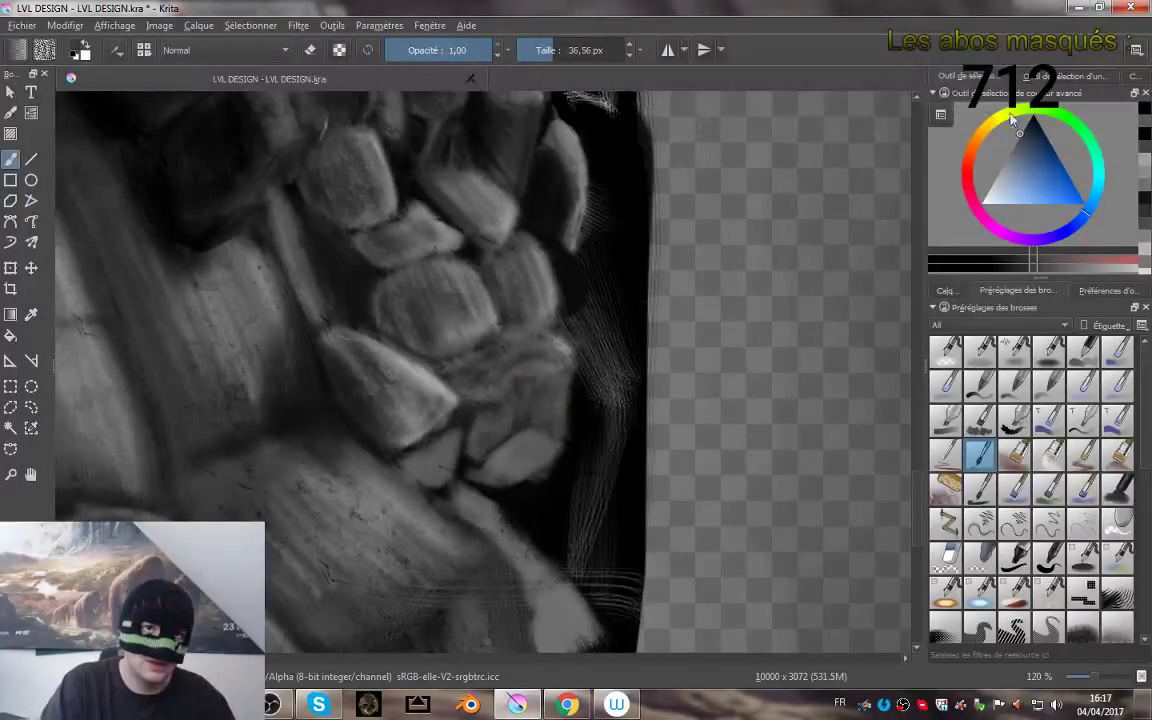
drag(1013, 122, 1031, 112)
drag(534, 397, 523, 396)
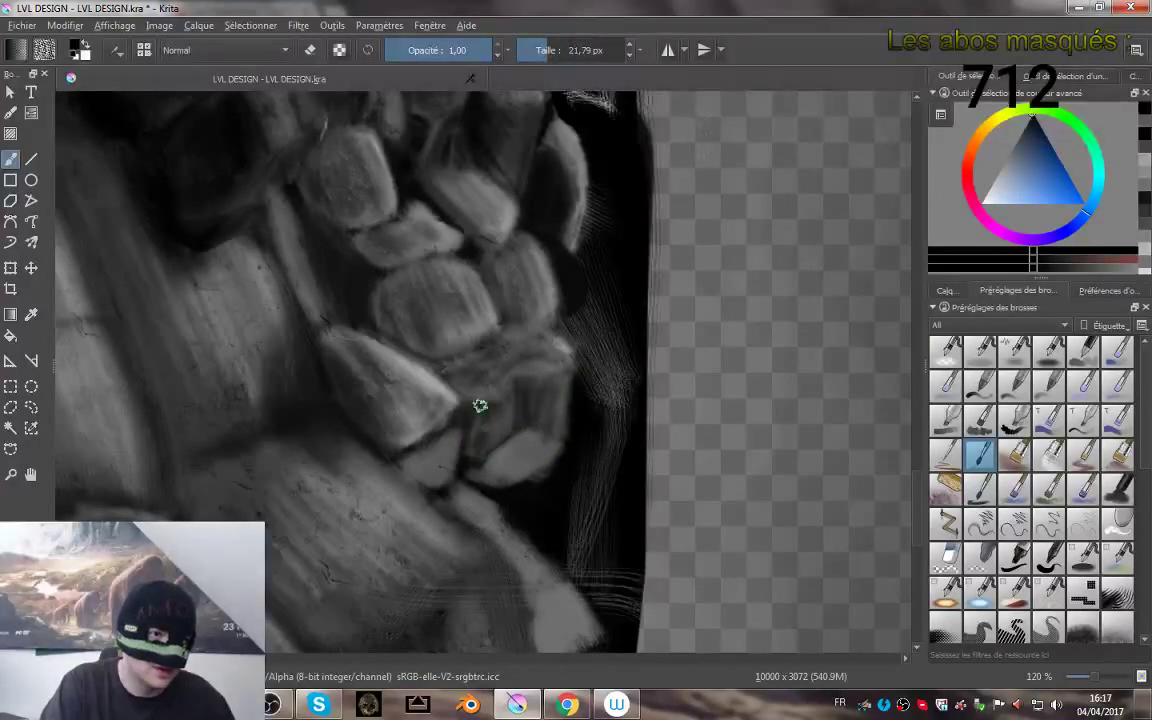
- Darken the block's hollow and the upper part of the small stone beneath it in black with a 21.79 px brush
drag(616, 385, 558, 332)
drag(522, 396, 520, 366)
mouse_move(411, 401)
mouse_down()
mouse_move(381, 440)
mouse_move(481, 368)
mouse_move(402, 459)
mouse_move(448, 441)
mouse_move(510, 375)
mouse_move(432, 451)
mouse_up()
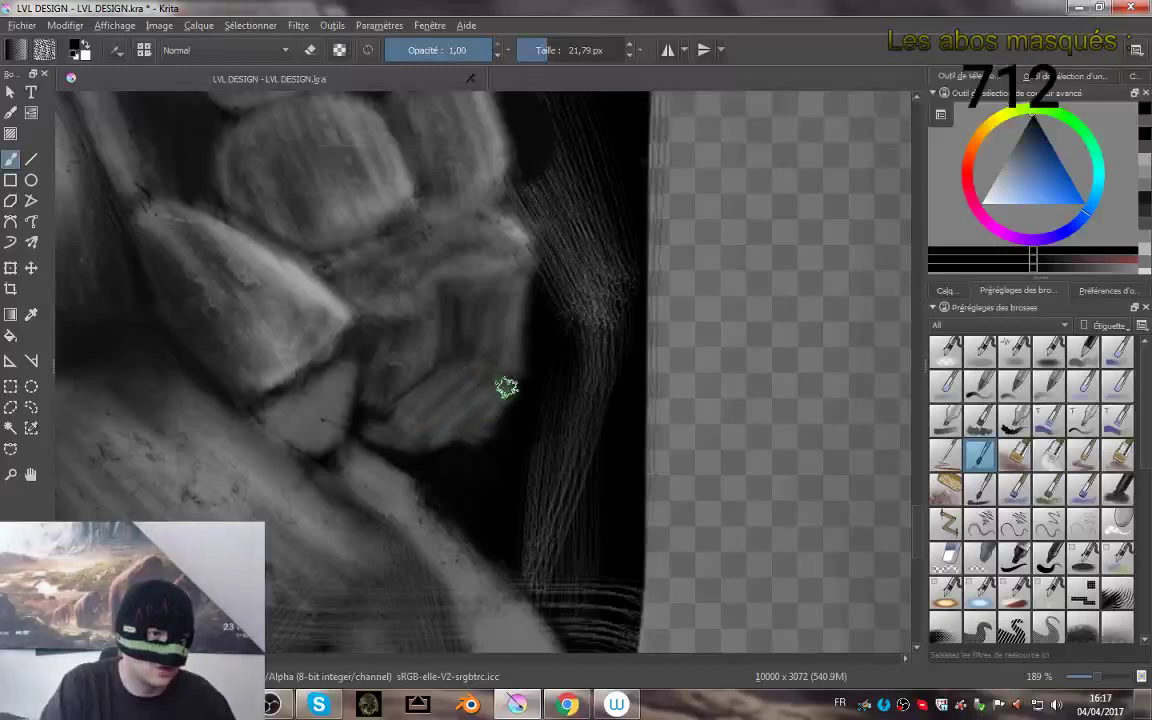
mouse_move(461, 397)
mouse_down()
mouse_move(453, 416)
mouse_move(385, 439)
mouse_up()
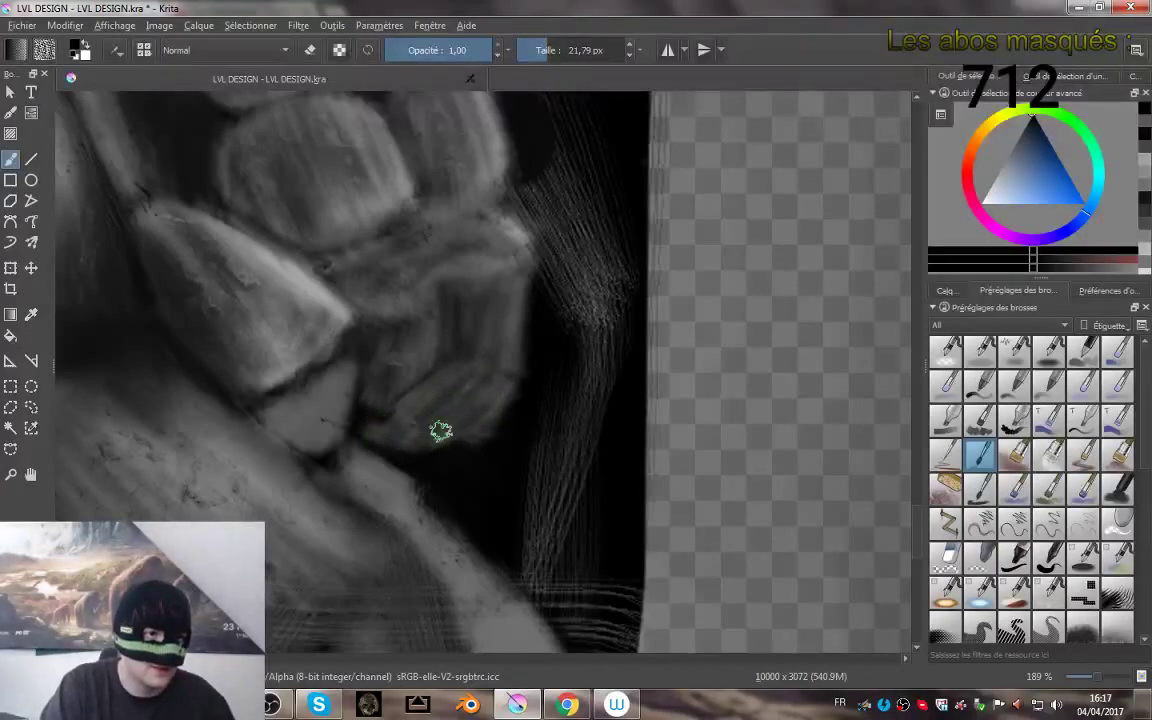
mouse_move(470, 361)
mouse_down()
mouse_move(505, 374)
mouse_move(428, 367)
mouse_move(438, 324)
mouse_move(452, 381)
mouse_move(440, 349)
mouse_move(521, 297)
mouse_move(485, 367)
mouse_move(473, 380)
mouse_move(456, 375)
mouse_move(404, 436)
mouse_move(419, 400)
mouse_move(471, 360)
mouse_move(454, 369)
mouse_move(507, 365)
mouse_move(456, 307)
mouse_up()
mouse_move(508, 375)
mouse_down()
mouse_move(433, 383)
mouse_move(483, 373)
mouse_move(468, 391)
mouse_move(428, 401)
mouse_move(461, 394)
mouse_up()
mouse_move(481, 311)
mouse_down()
mouse_move(484, 362)
mouse_move(464, 357)
mouse_move(466, 301)
mouse_up()
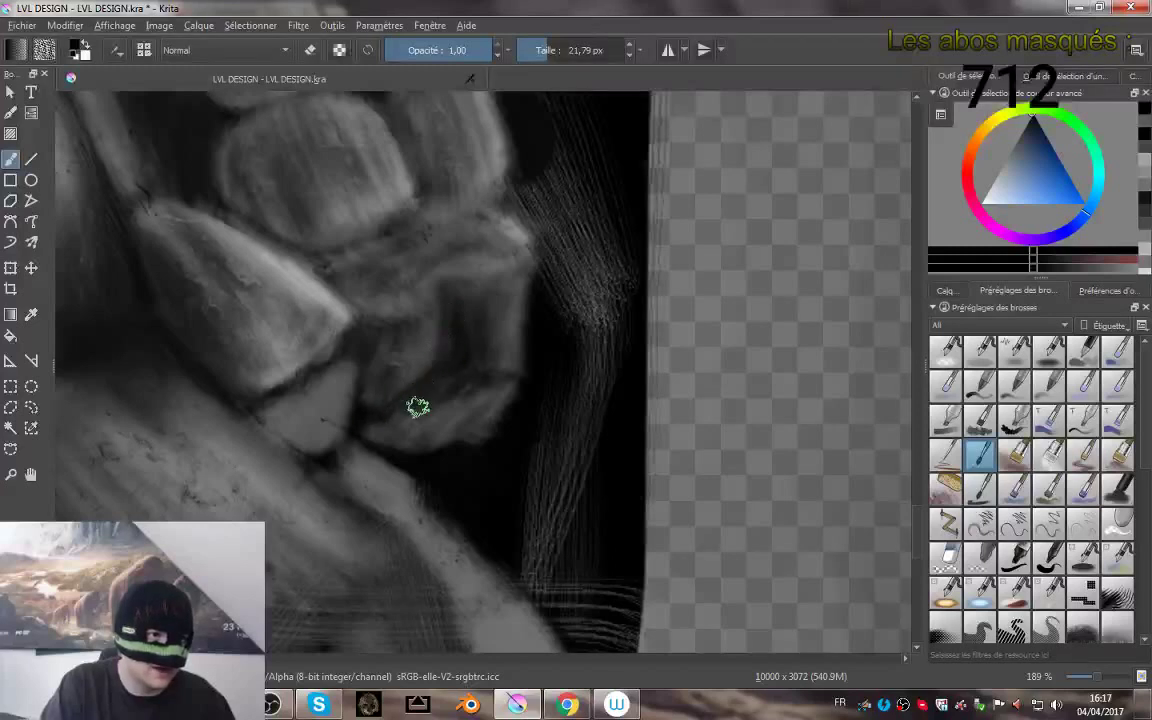
mouse_move(418, 407)
mouse_down()
mouse_move(455, 400)
mouse_move(438, 405)
mouse_move(427, 386)
mouse_move(455, 406)
mouse_move(402, 414)
mouse_up()
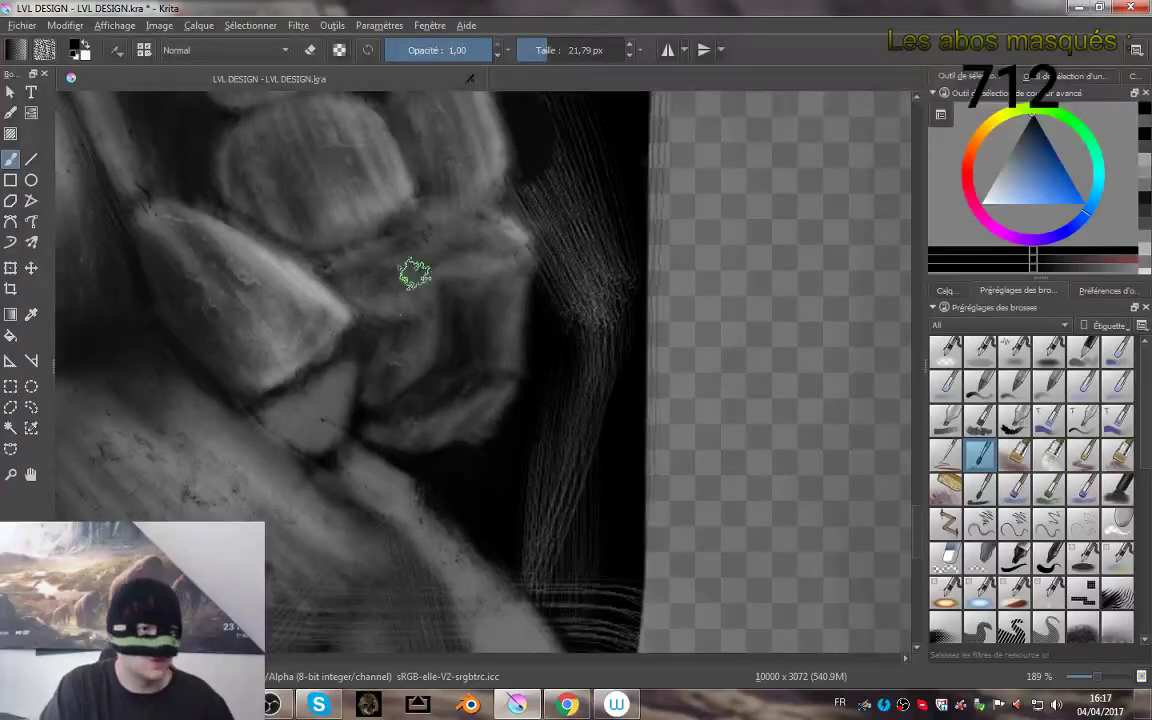
- Shade the upper part of the small triangular stone beside the block in black, under the tip of the large pointed stone
mouse_move(578, 334)
mouse_down()
mouse_move(547, 333)
mouse_move(612, 352)
mouse_move(599, 351)
mouse_up()
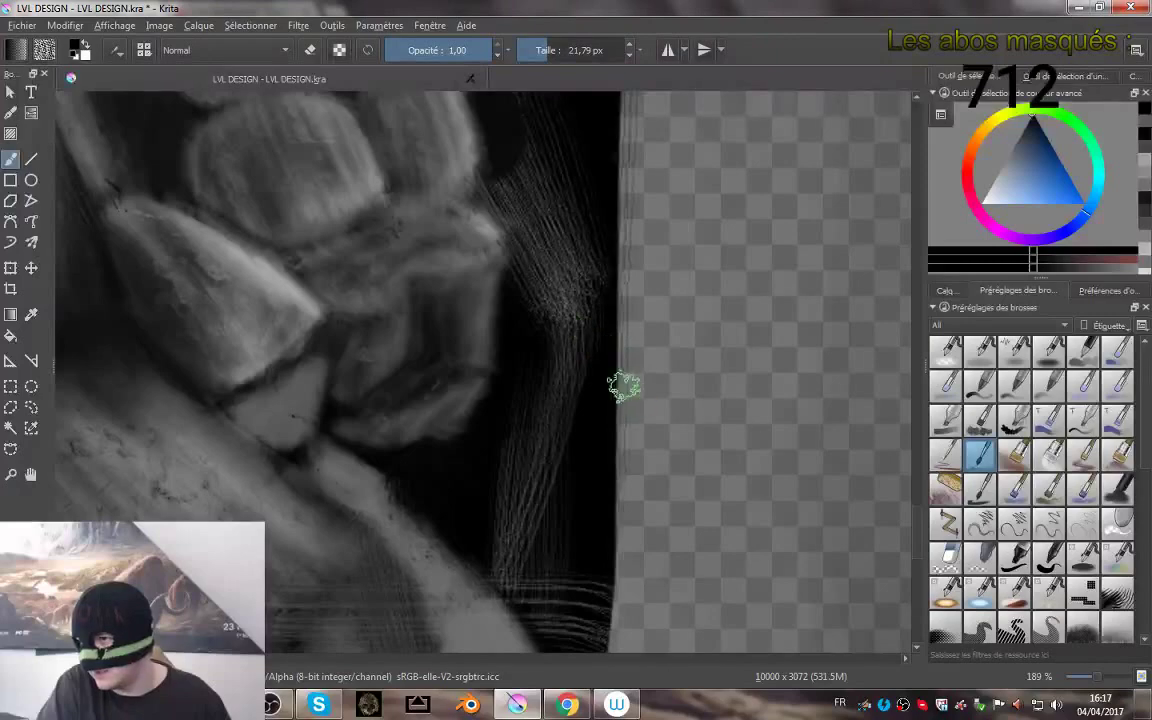
drag(556, 396, 645, 344)
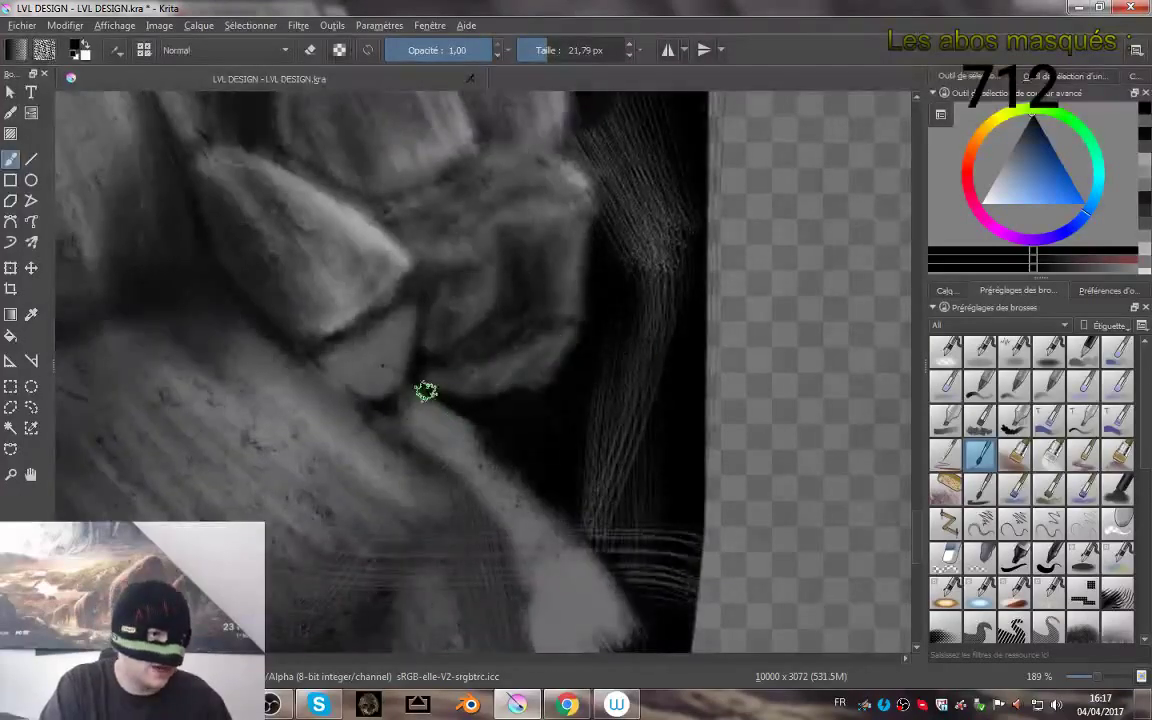
mouse_move(401, 298)
mouse_down()
mouse_move(407, 354)
mouse_move(388, 333)
mouse_move(321, 355)
mouse_move(350, 339)
mouse_move(391, 364)
mouse_move(322, 368)
mouse_move(383, 331)
mouse_up()
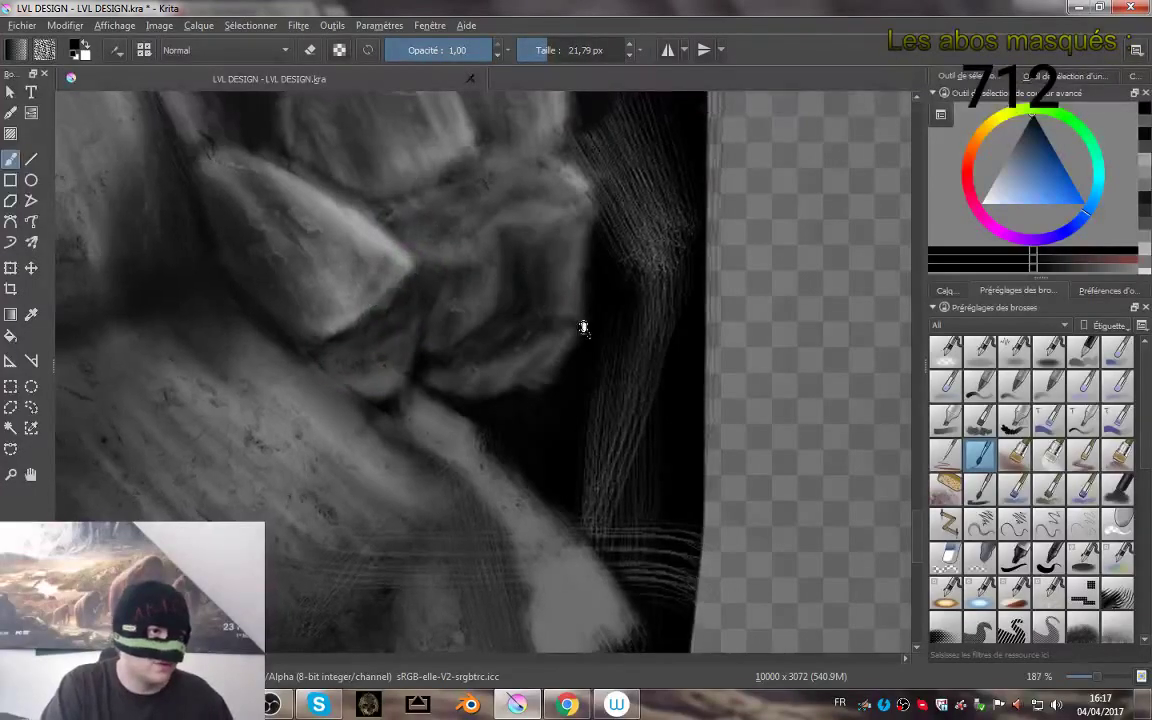
scroll(582, 350, down, 4)
mouse_move(580, 371)
mouse_down()
mouse_move(597, 345)
mouse_move(500, 355)
mouse_up()
mouse_move(519, 283)
mouse_down()
mouse_move(625, 435)
mouse_move(581, 455)
mouse_move(589, 471)
mouse_move(565, 378)
mouse_up()
drag(563, 273, 571, 414)
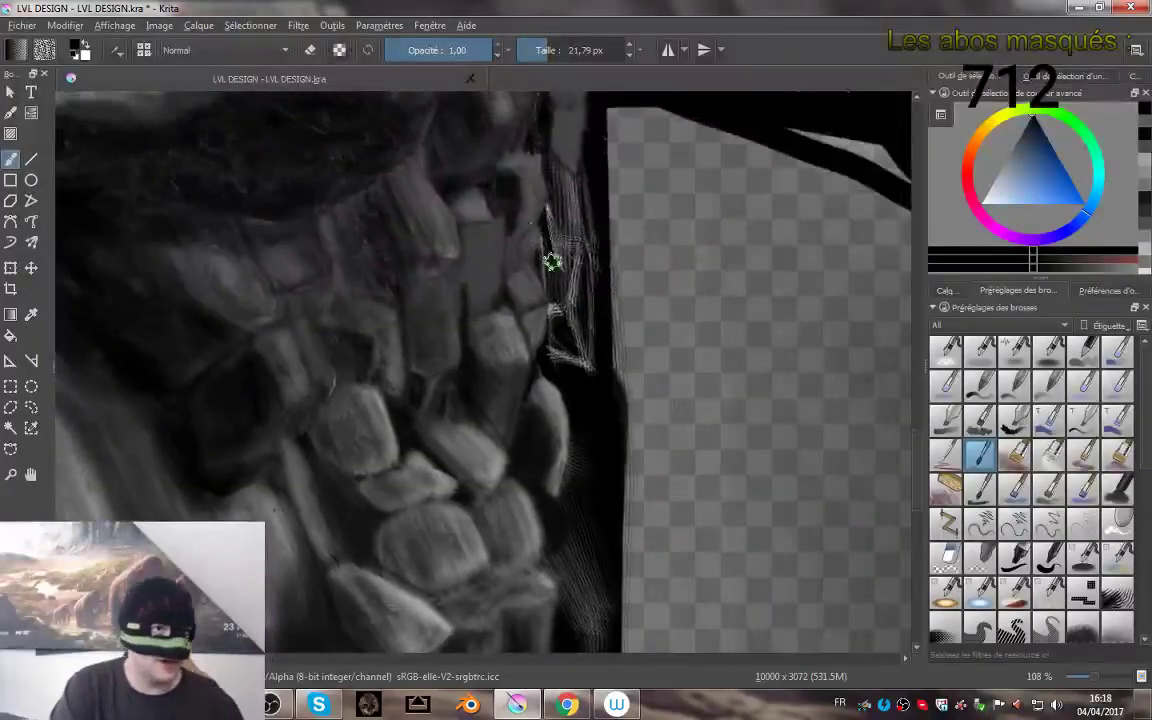
drag(489, 260, 543, 298)
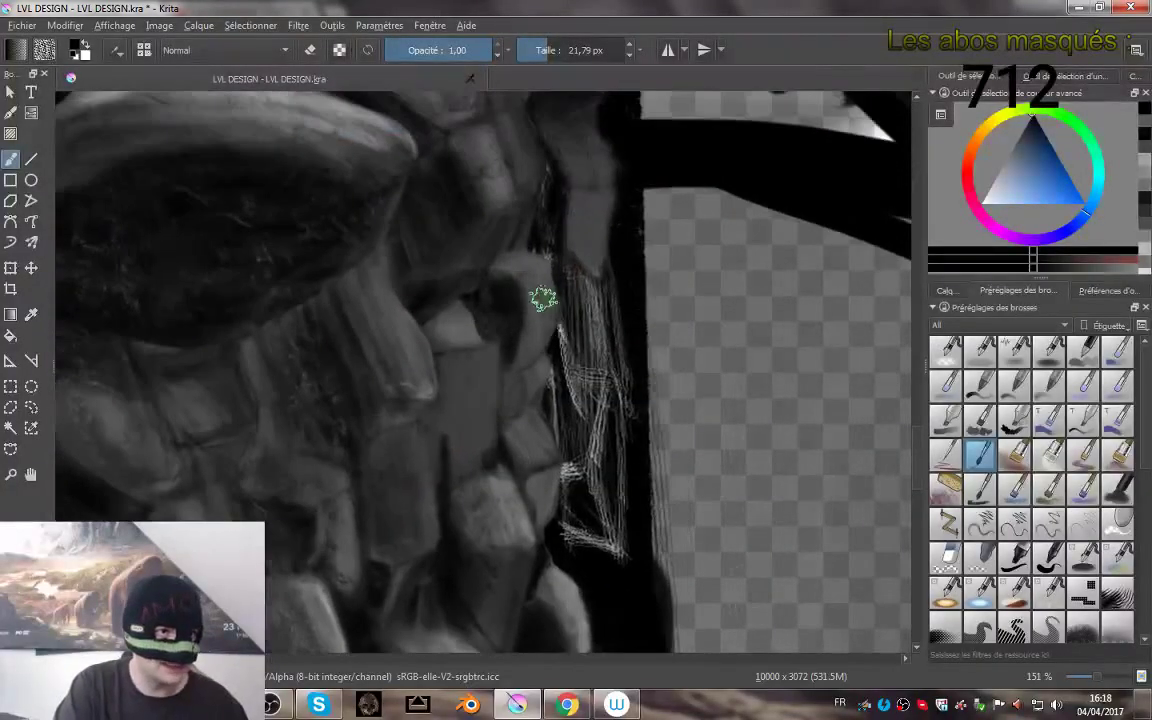
click(31, 407)
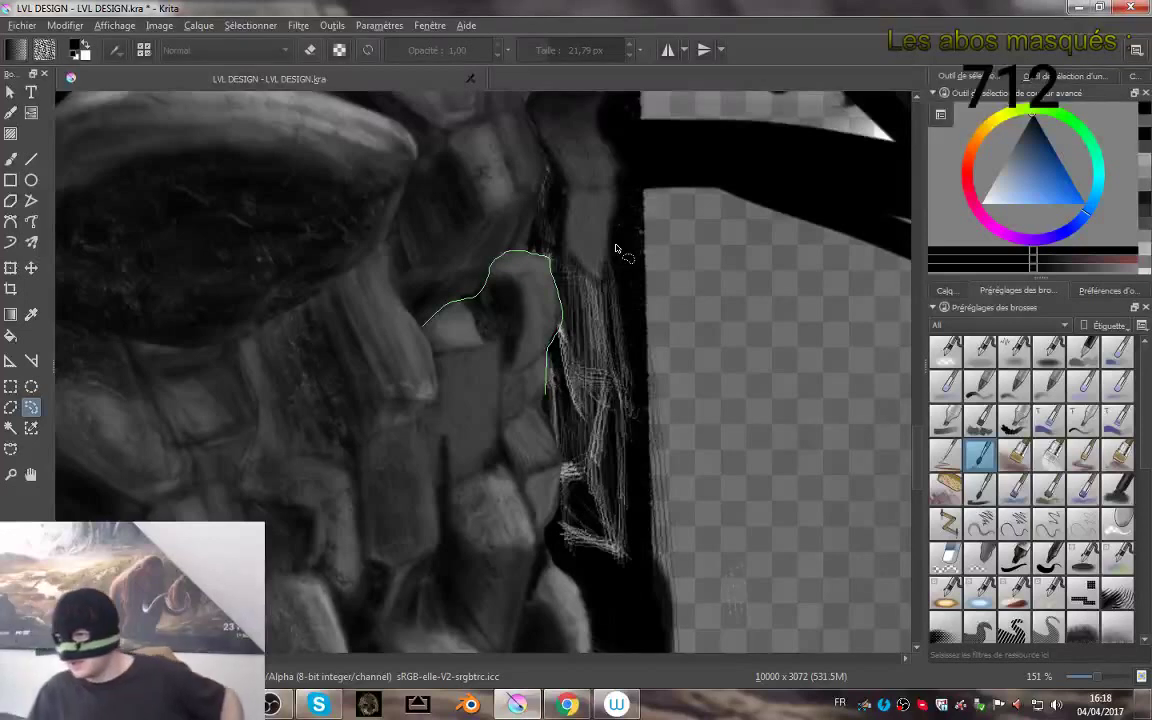
mouse_move(617, 248)
mouse_down()
mouse_move(615, 486)
mouse_move(603, 500)
mouse_move(560, 392)
mouse_up()
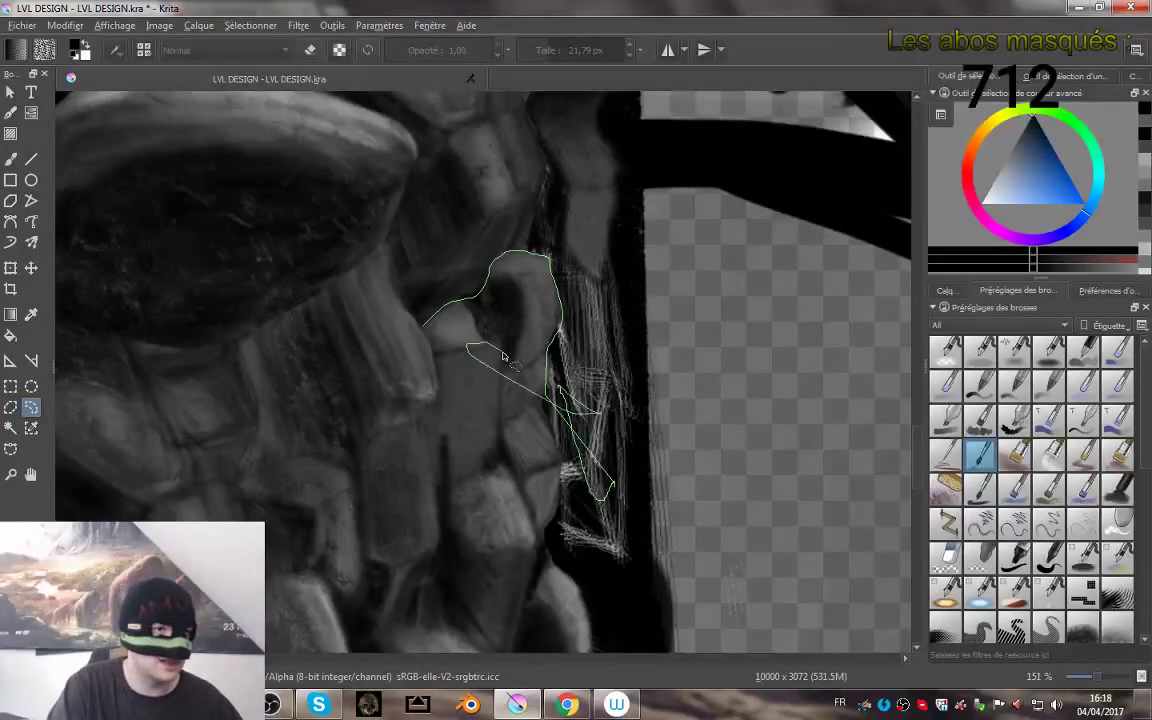
mouse_move(503, 356)
mouse_down()
mouse_move(705, 362)
mouse_move(480, 348)
mouse_up()
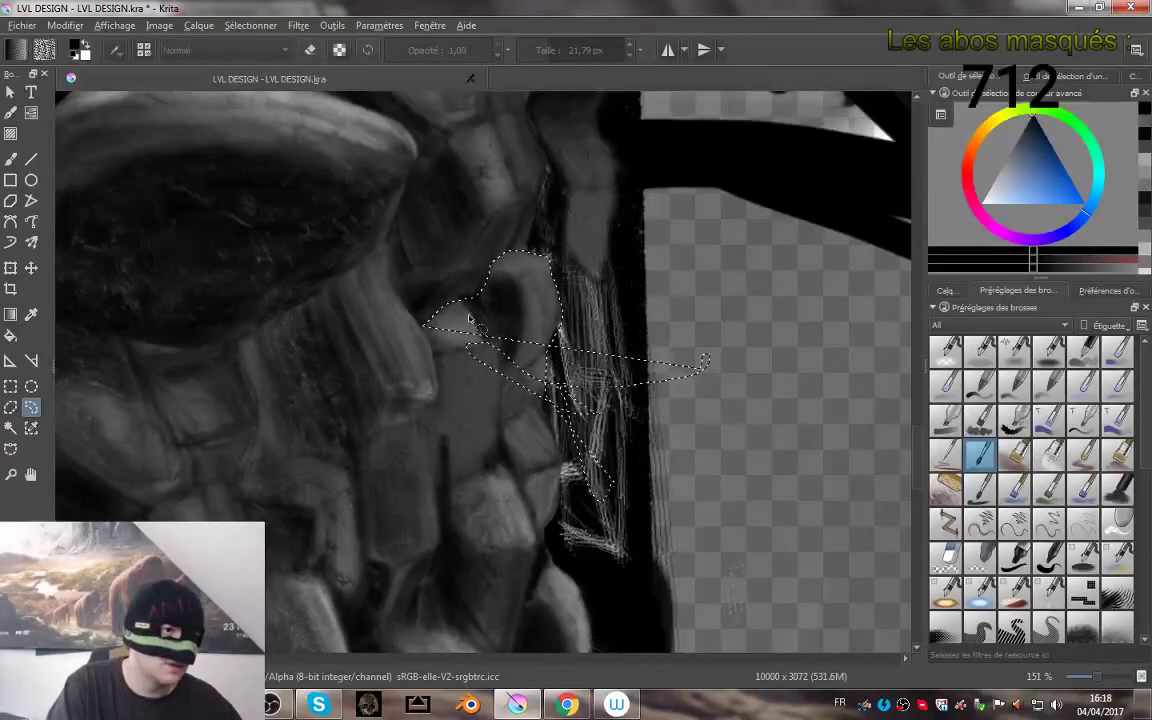
key(ctrl+z)
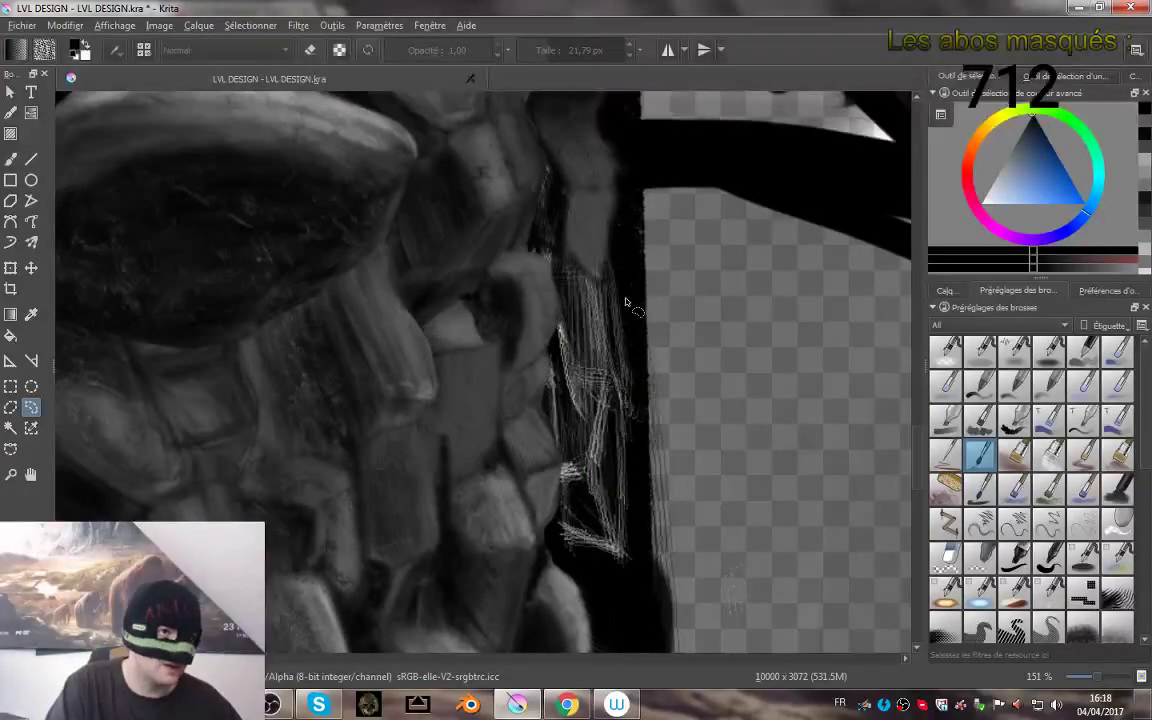
- Select the angular stone with the dark hollow, just above the rounded stone in the upper pile, with a freehand outline
mouse_move(626, 302)
mouse_down()
mouse_move(571, 483)
mouse_move(553, 417)
mouse_move(609, 398)
mouse_move(513, 480)
mouse_move(635, 283)
mouse_move(627, 296)
mouse_up()
scroll(566, 421, down, 5)
drag(566, 429, 612, 392)
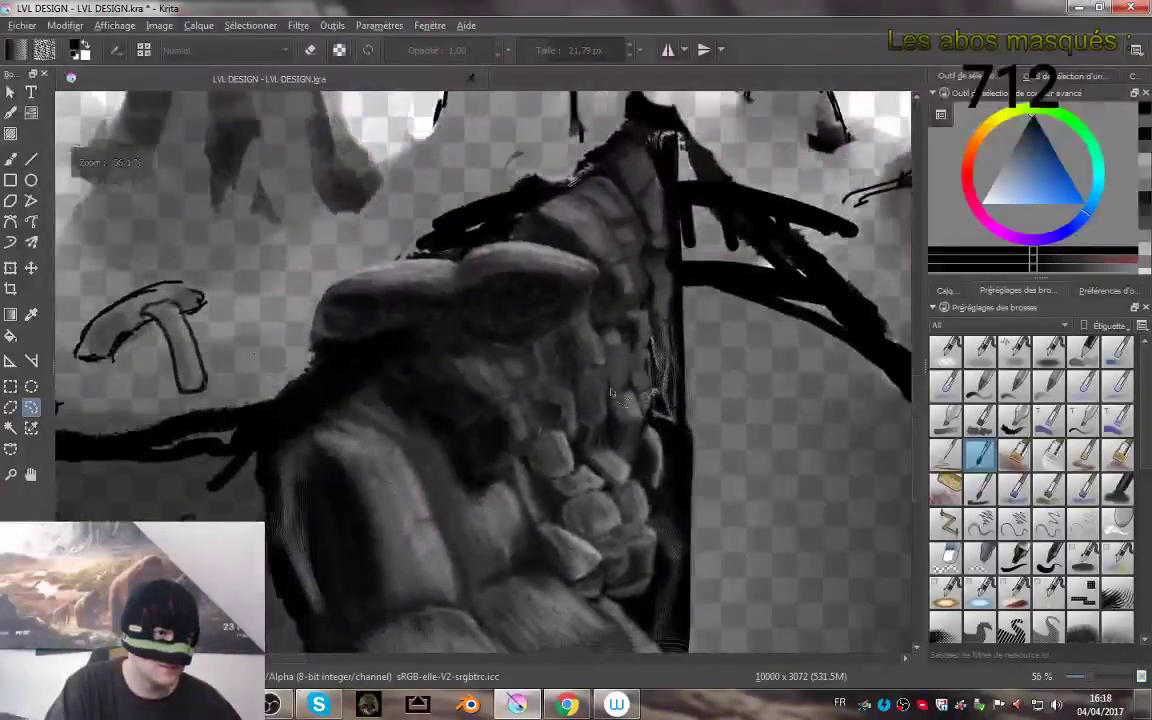
scroll(532, 357, up, 5)
scroll(561, 403, down, 6)
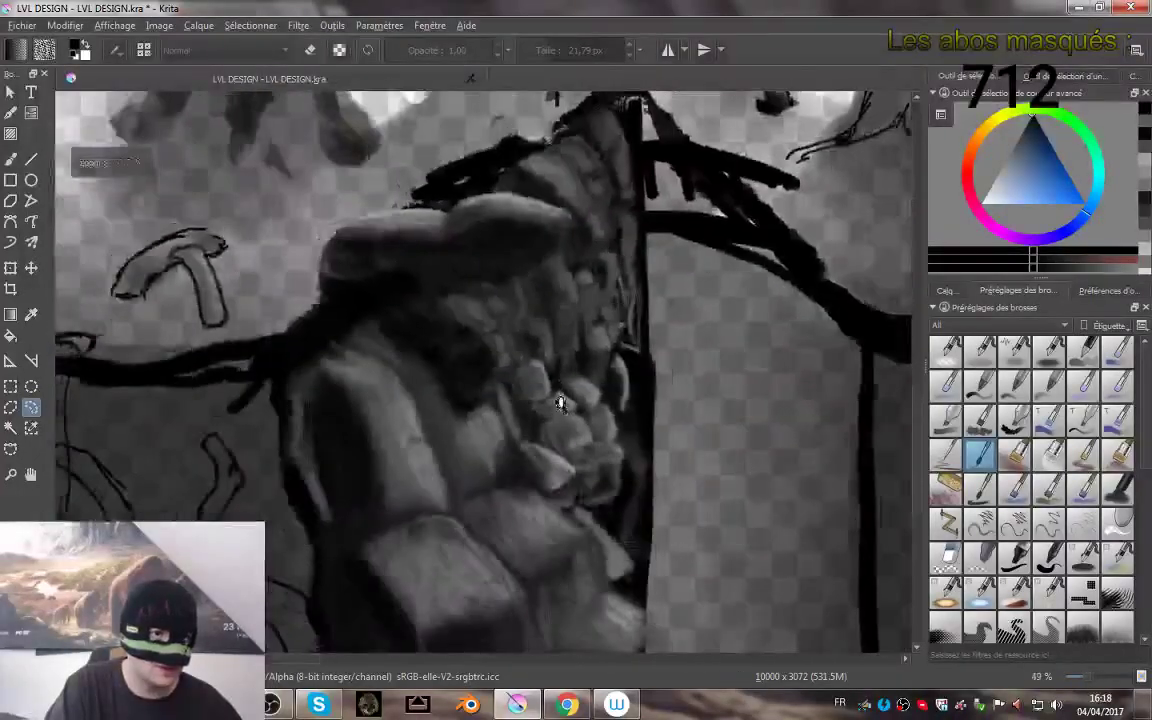
scroll(561, 403, up, 3)
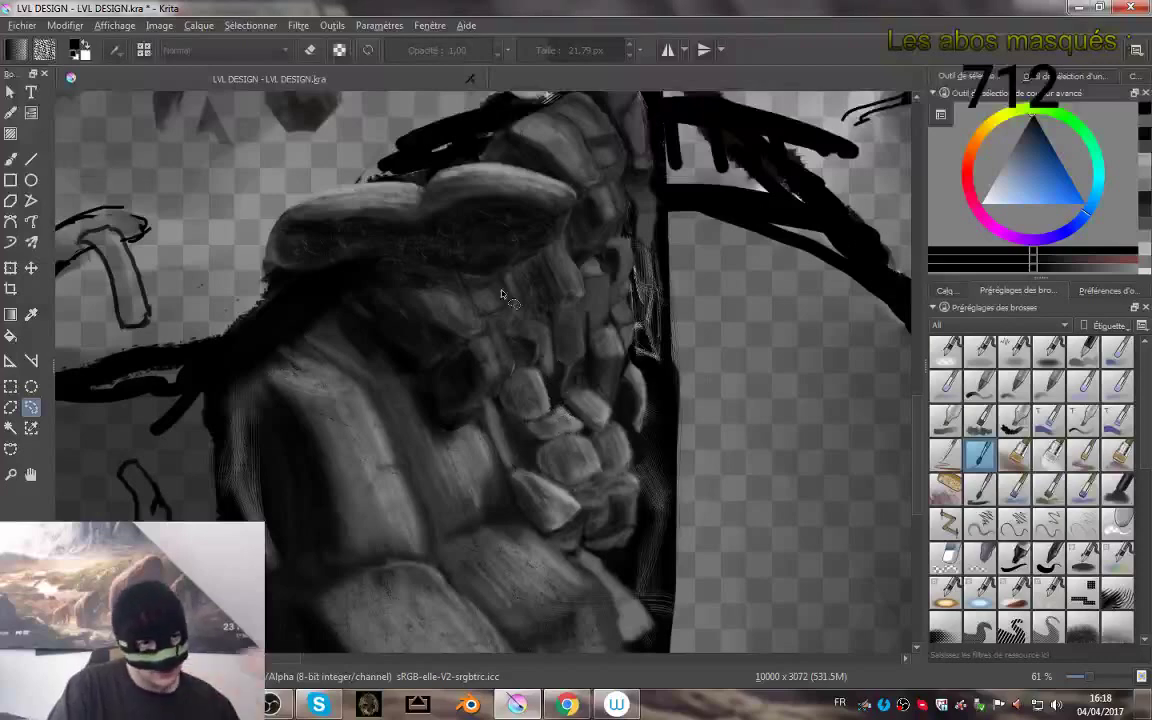
scroll(603, 438, up, 4)
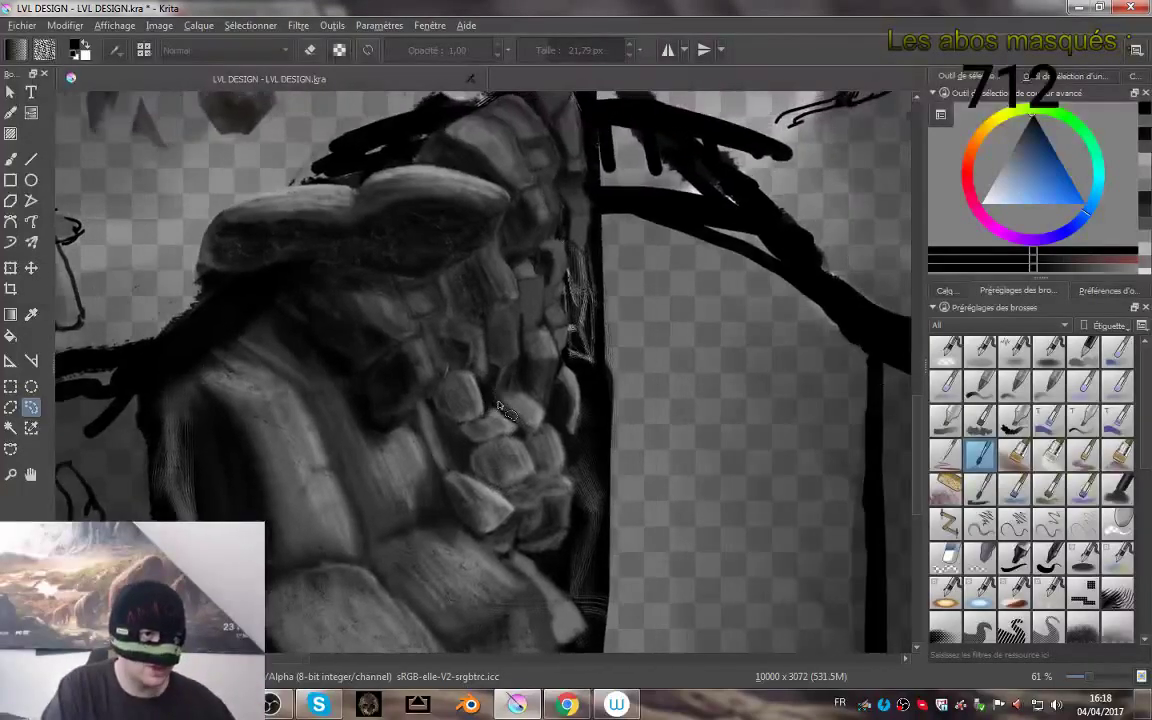
scroll(490, 298, up, 3)
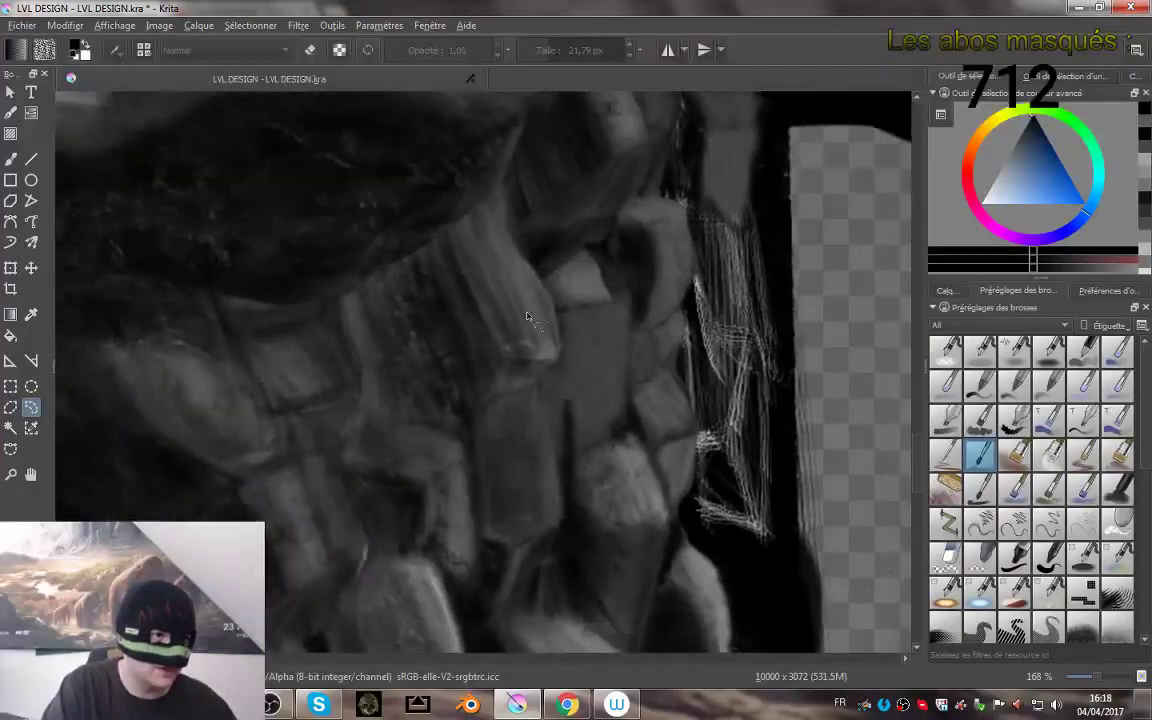
mouse_move(485, 316)
mouse_down()
mouse_move(609, 290)
mouse_move(618, 176)
mouse_up()
drag(602, 279, 558, 275)
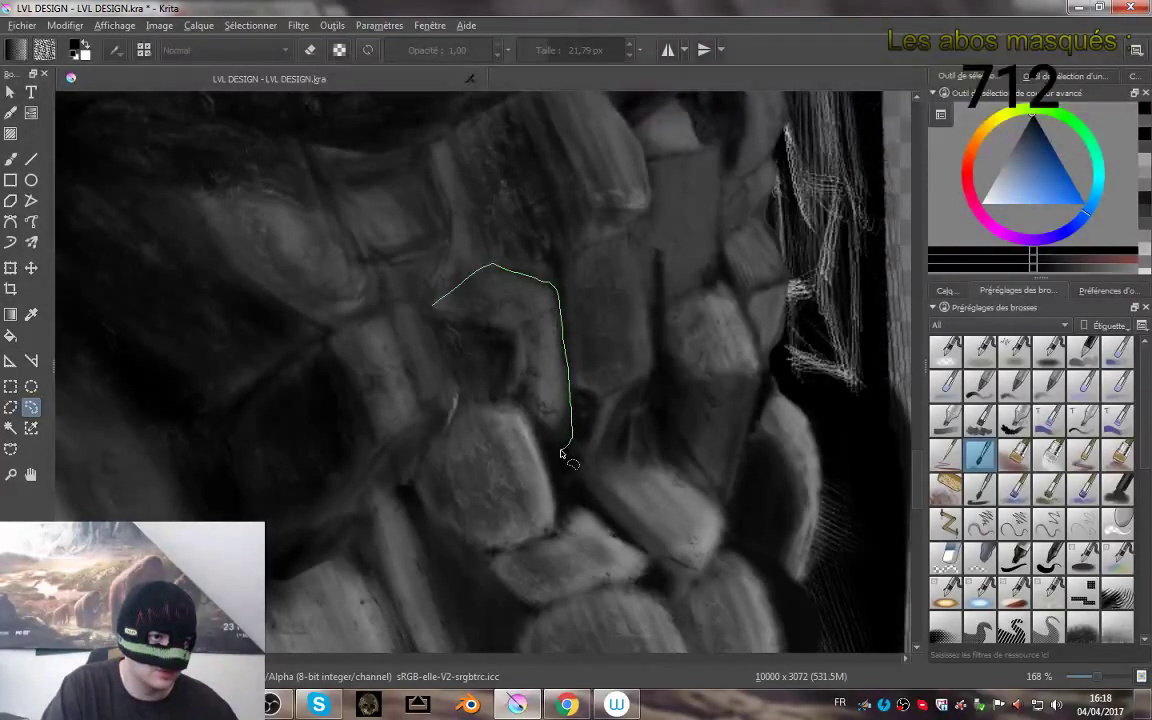
drag(531, 420, 497, 407)
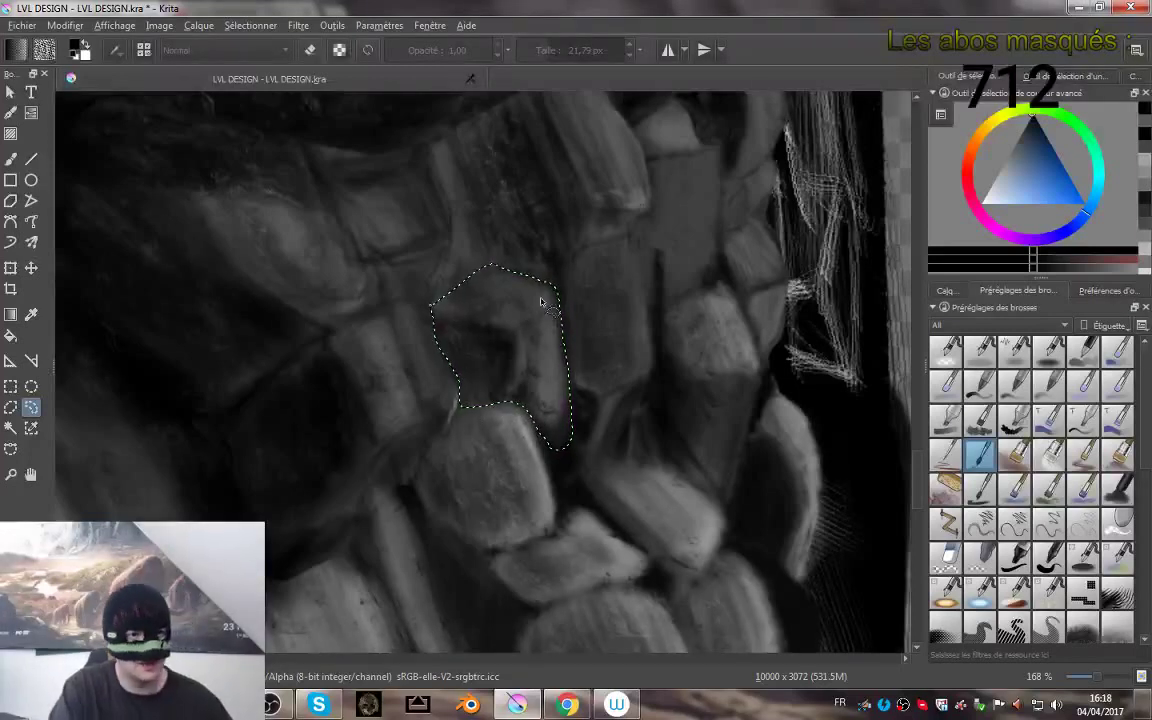
drag(543, 301, 523, 232)
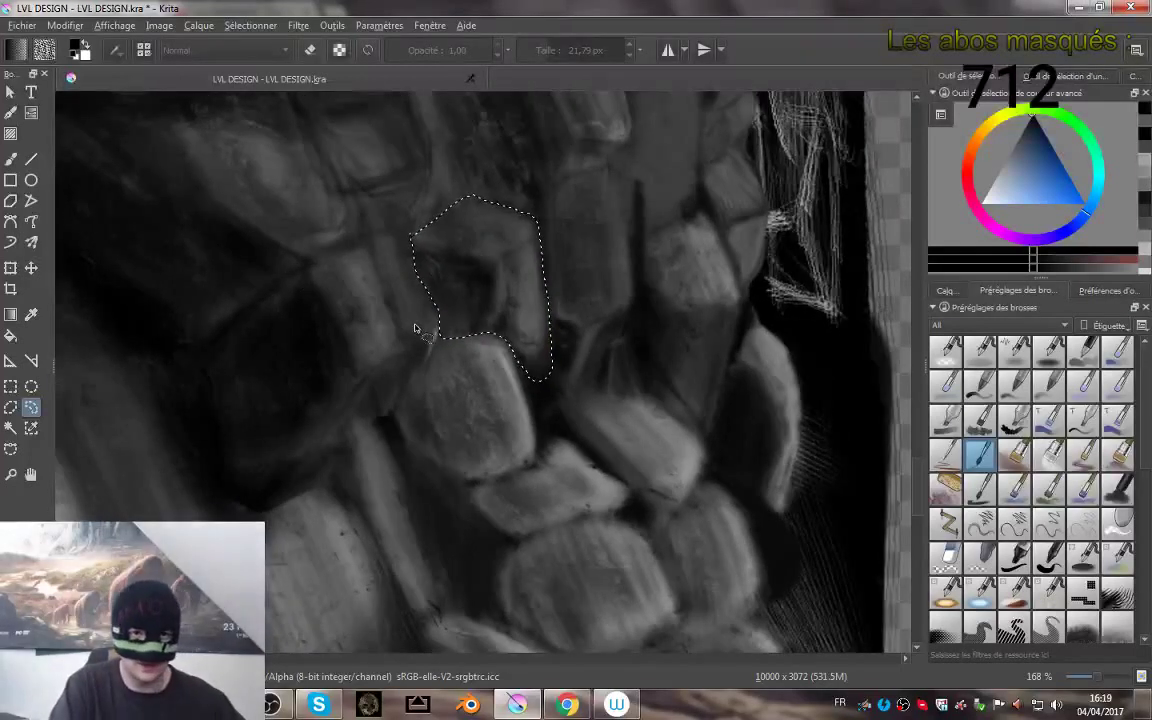
- Check which layer holds the selected stone by toggling Calque 8(collé) Fusionnés, and paste a copy of it as a new layer
click(945, 290)
click(938, 427)
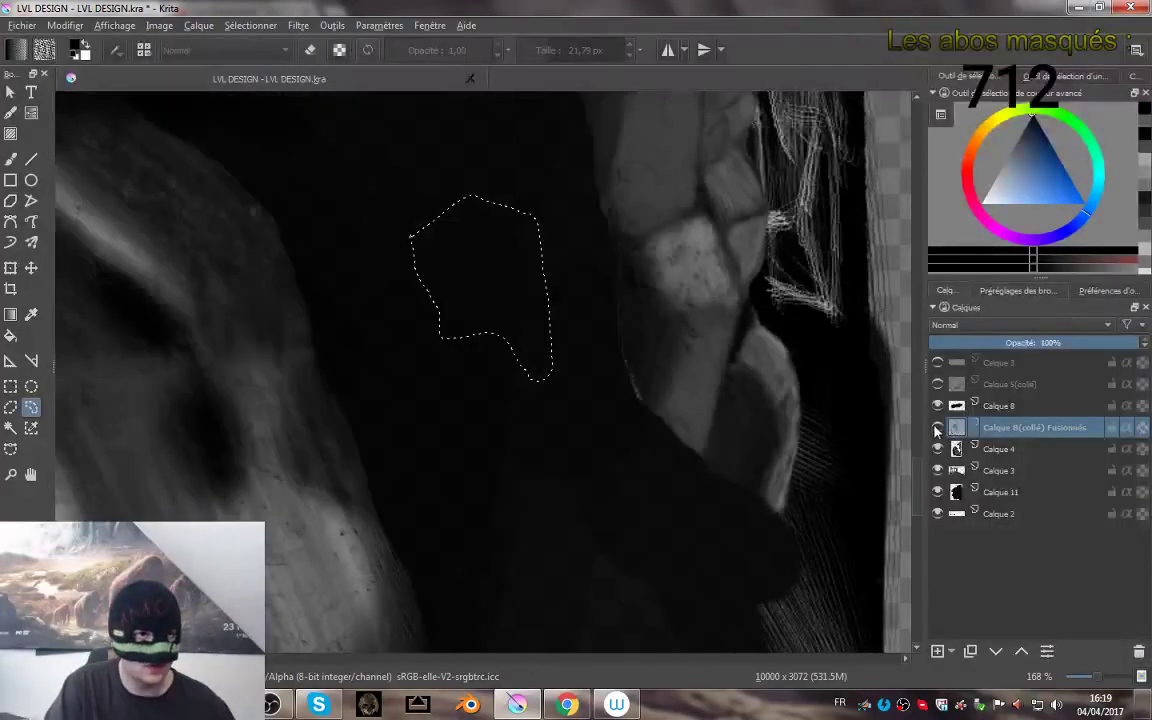
click(938, 427)
key(ctrl+v)
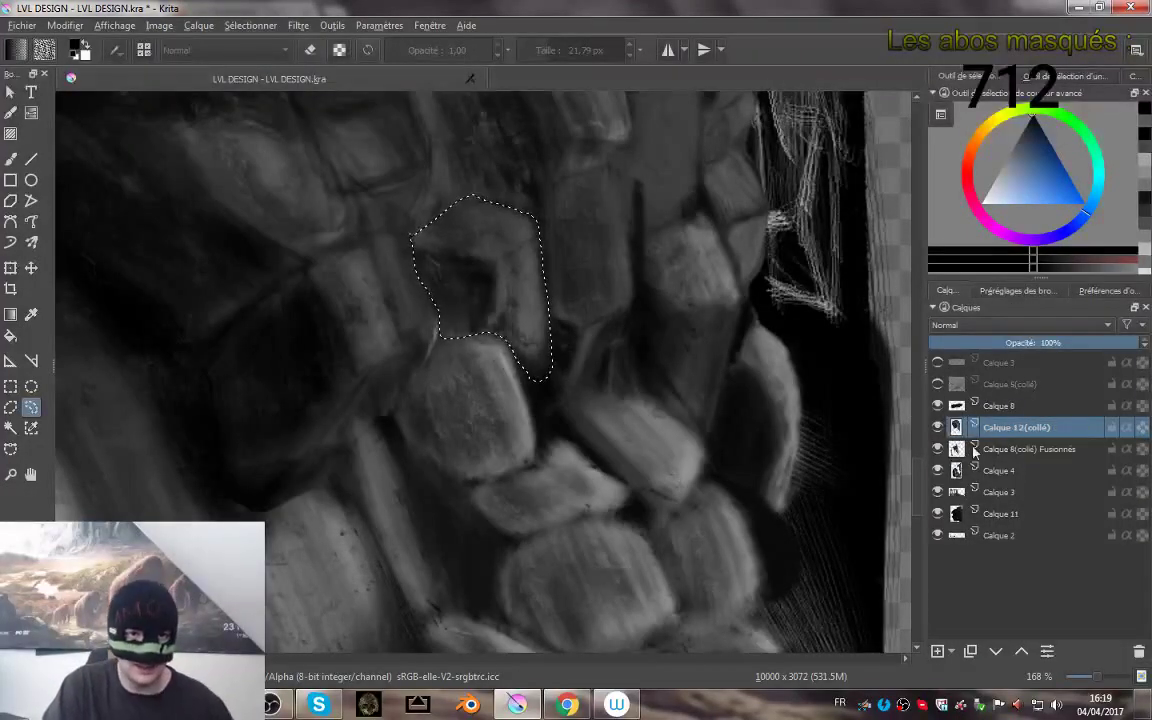
- Move the pasted stone down below the lowest stones beside the thin root and place its layer beneath Calque 8(collé) Fusionnés
drag(564, 394, 500, 318)
scroll(558, 336, down, 5)
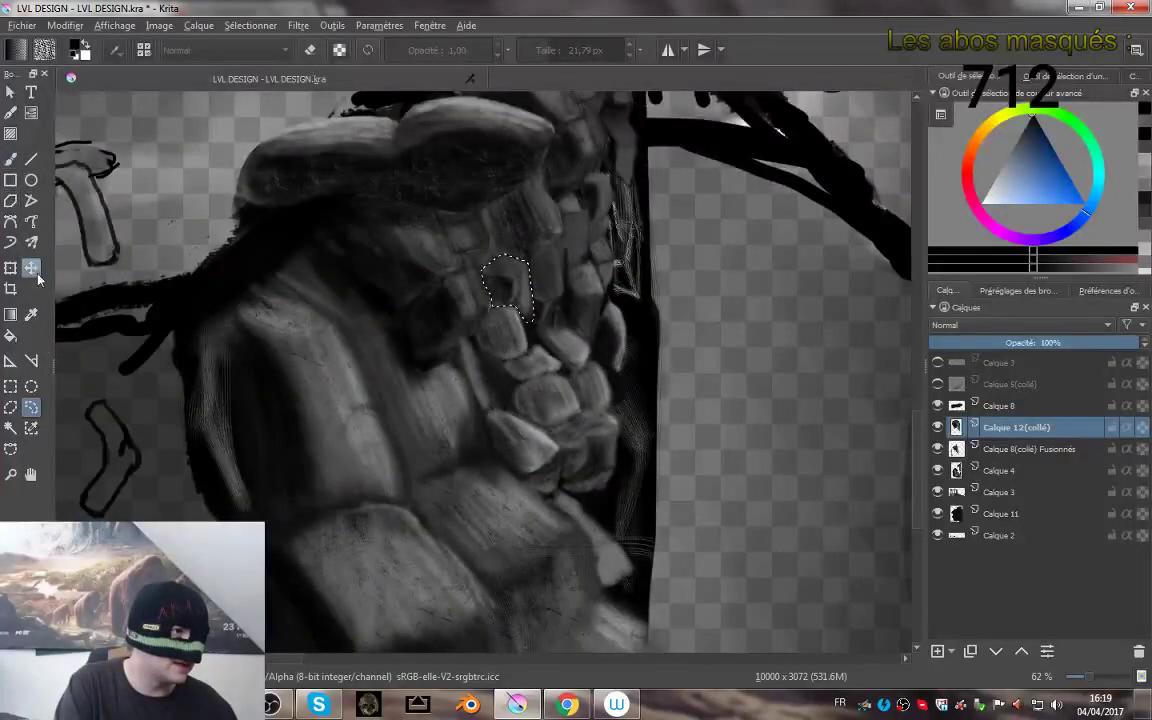
drag(514, 286, 601, 502)
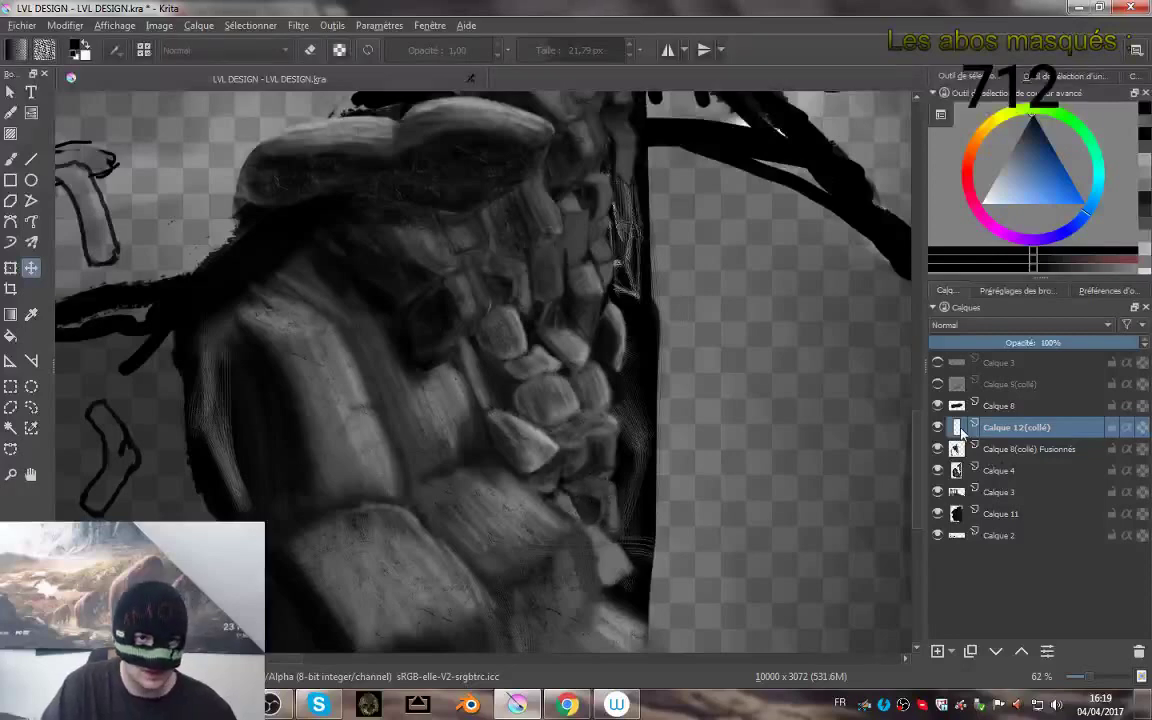
drag(962, 432, 942, 462)
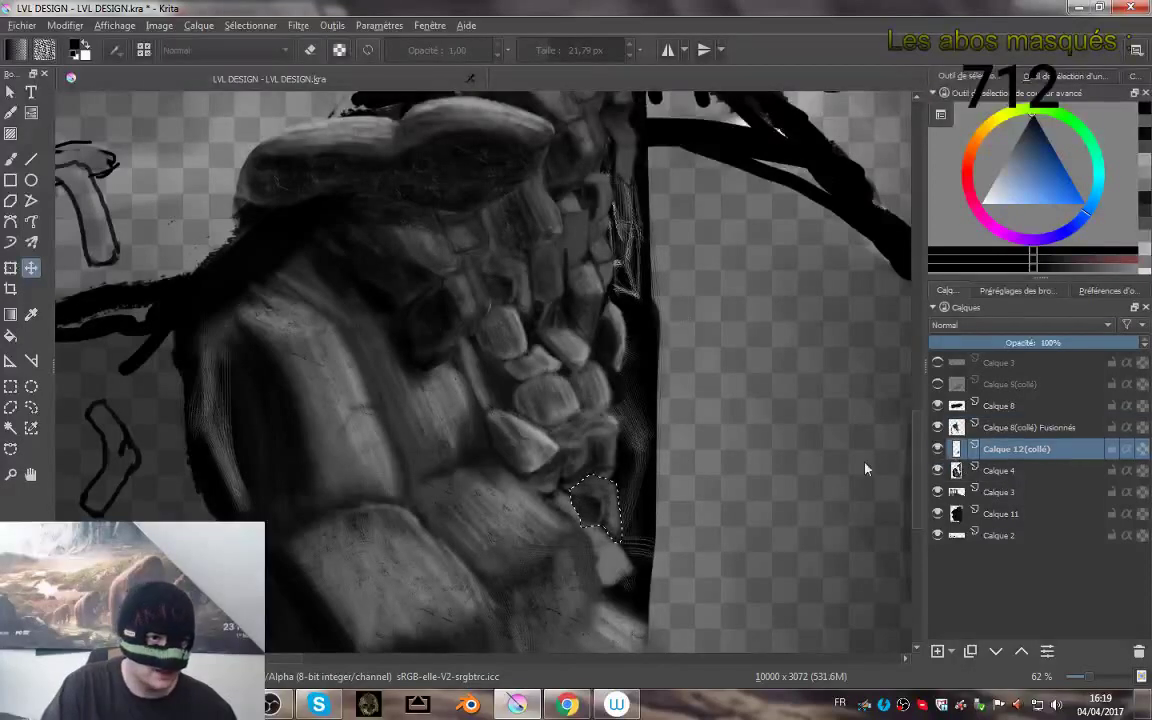
- Fine-tune the copied stone's position so that it tucks under the lowest stones and fills the black gap beside the thin root
scroll(609, 455, up, 5)
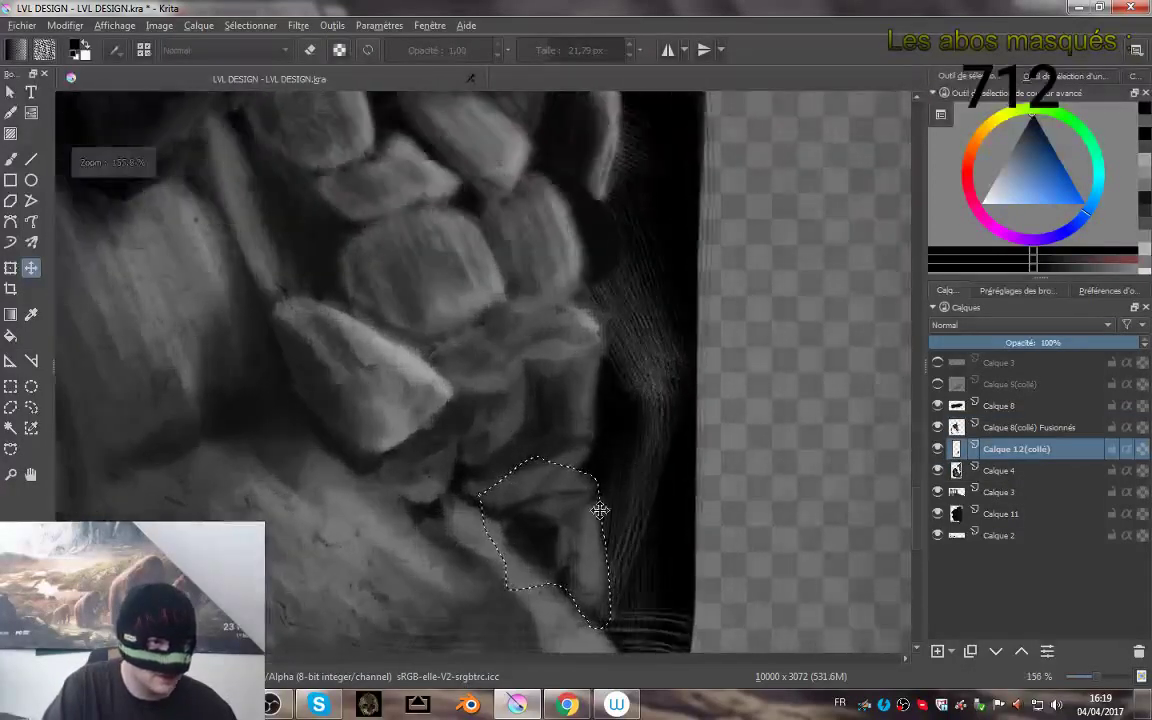
drag(575, 515, 543, 492)
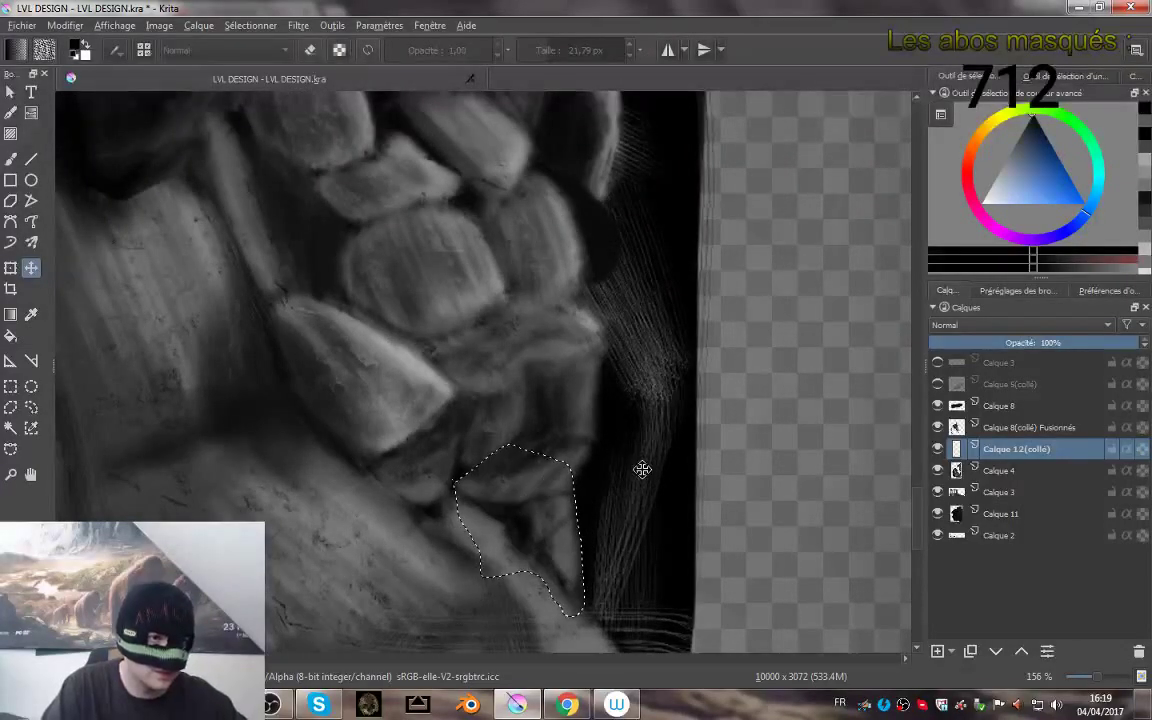
drag(741, 423, 719, 353)
drag(779, 444, 749, 407)
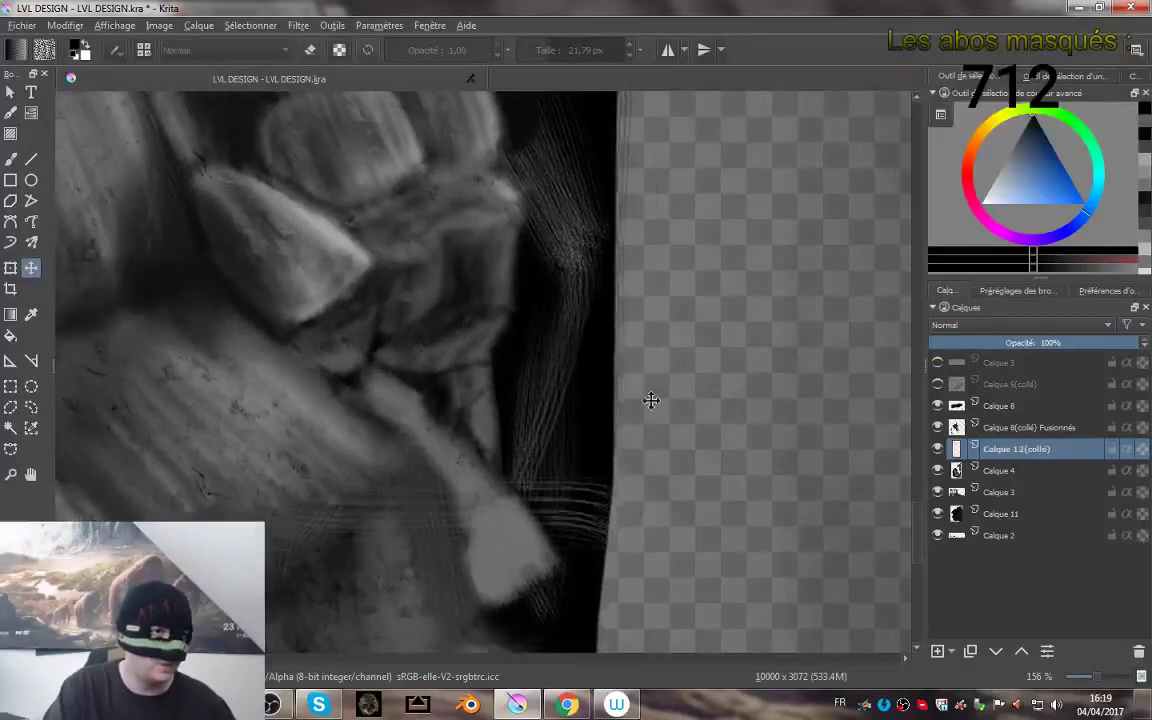
drag(476, 395, 460, 379)
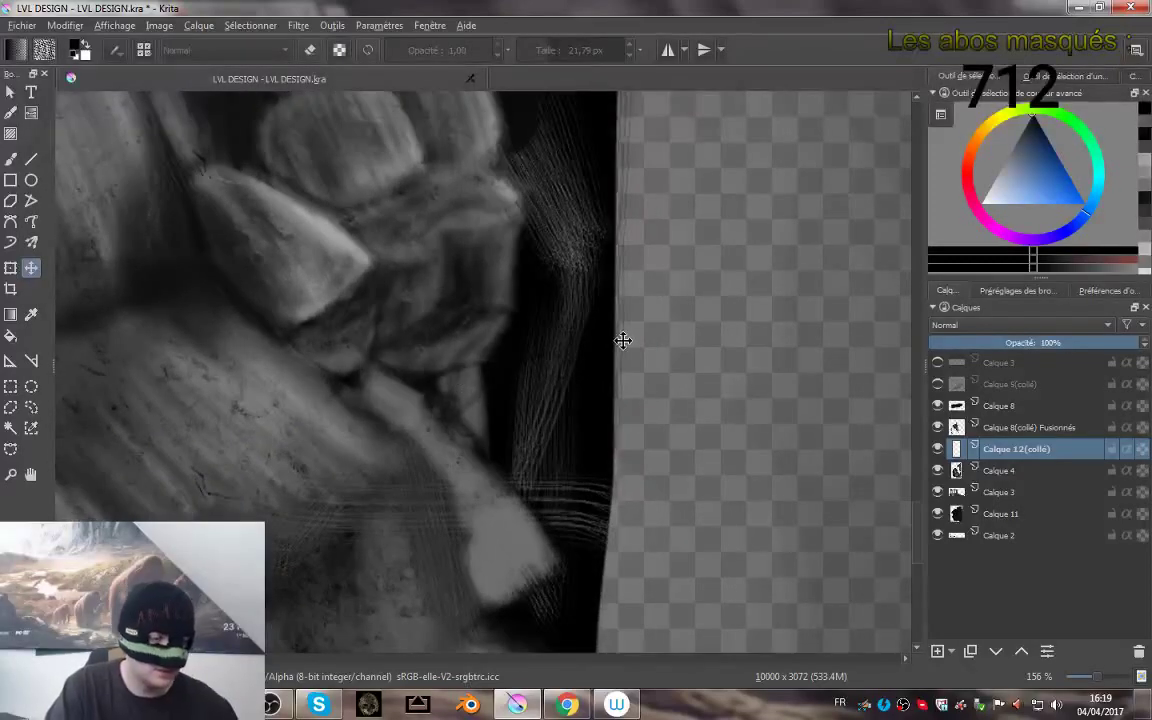
scroll(761, 416, down, 3)
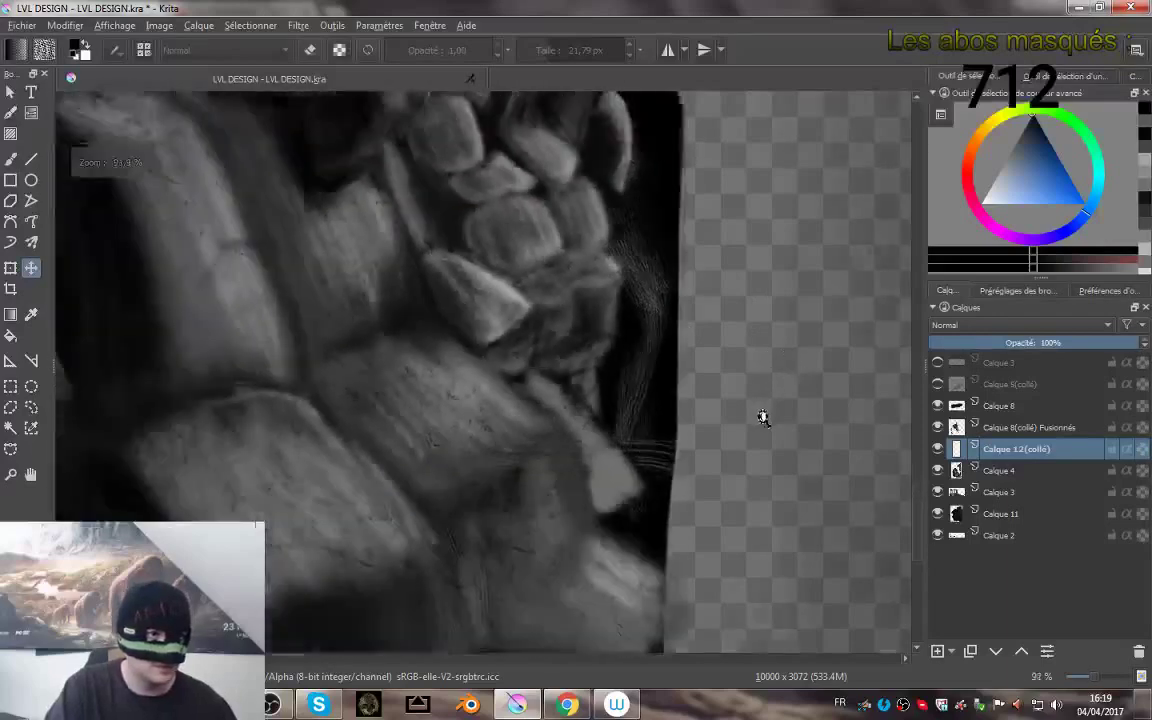
- Make Calque 8(collé) Fusionnés the active layer and clear the selection around the copied stone
scroll(770, 416, down, 2)
drag(779, 375, 710, 421)
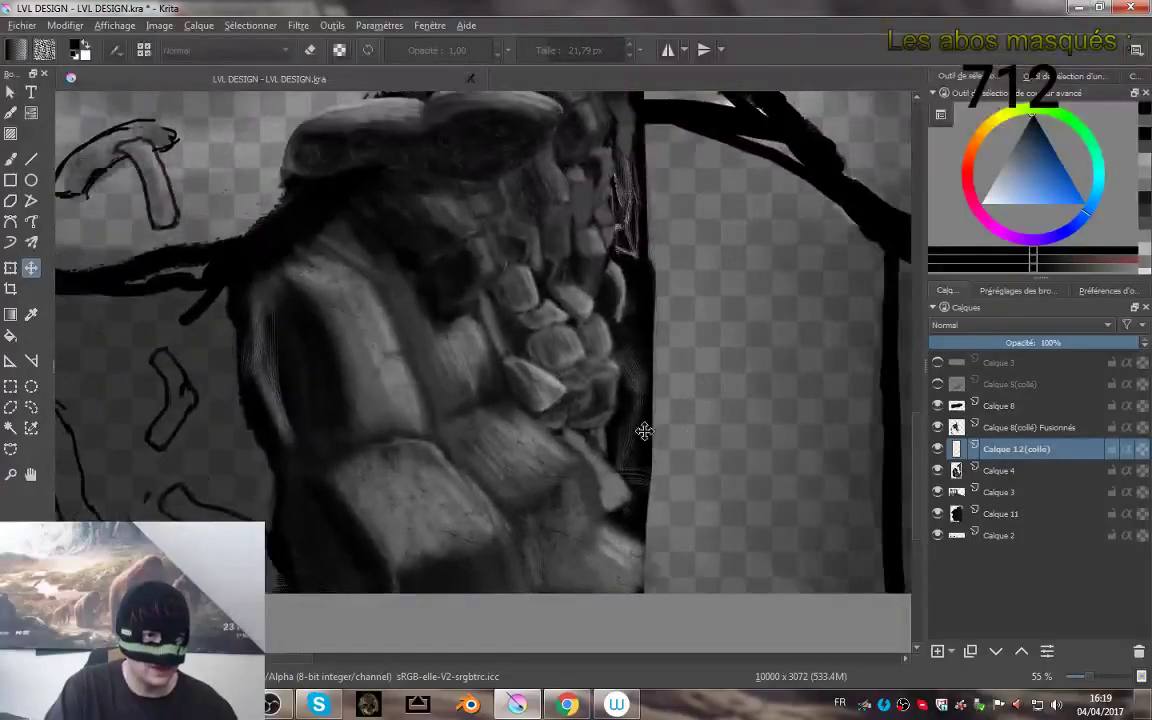
scroll(597, 360, up, 4)
scroll(596, 360, up, 3)
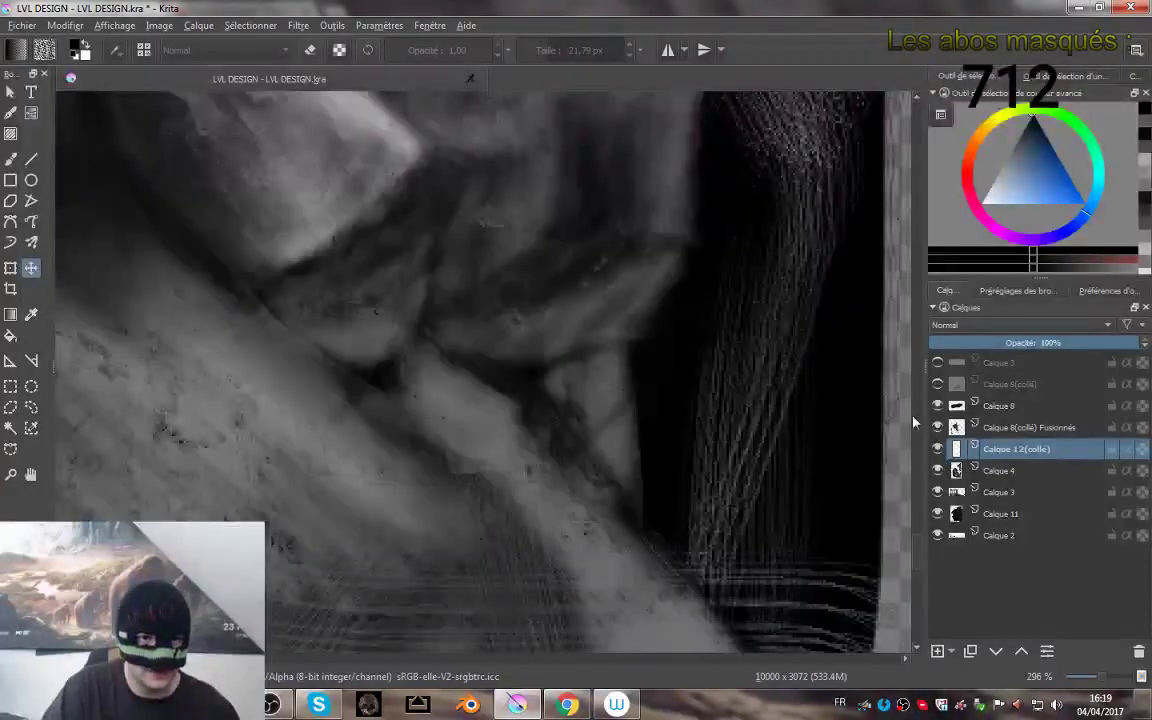
ctrl+click(955, 428)
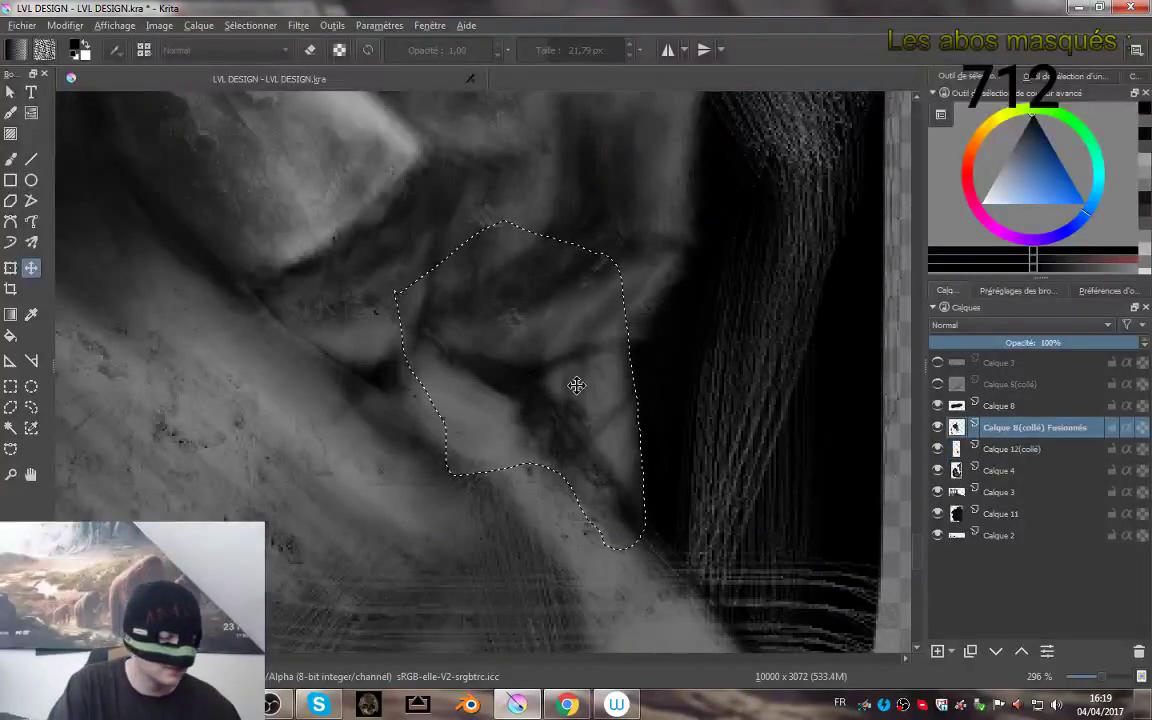
click(10, 386)
key(ctrl+shift+a)
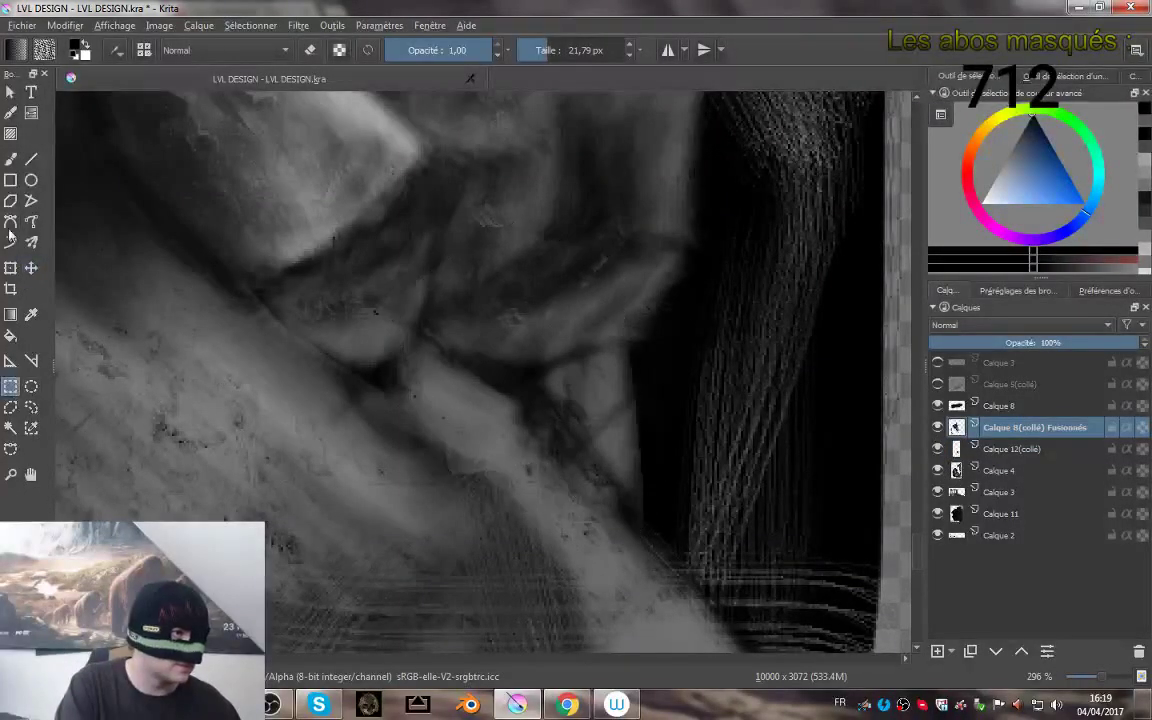
- Choose a mid grey for the Brush and blend the dark crevice between the copied stone and the thin root with freehand strokes
click(10, 159)
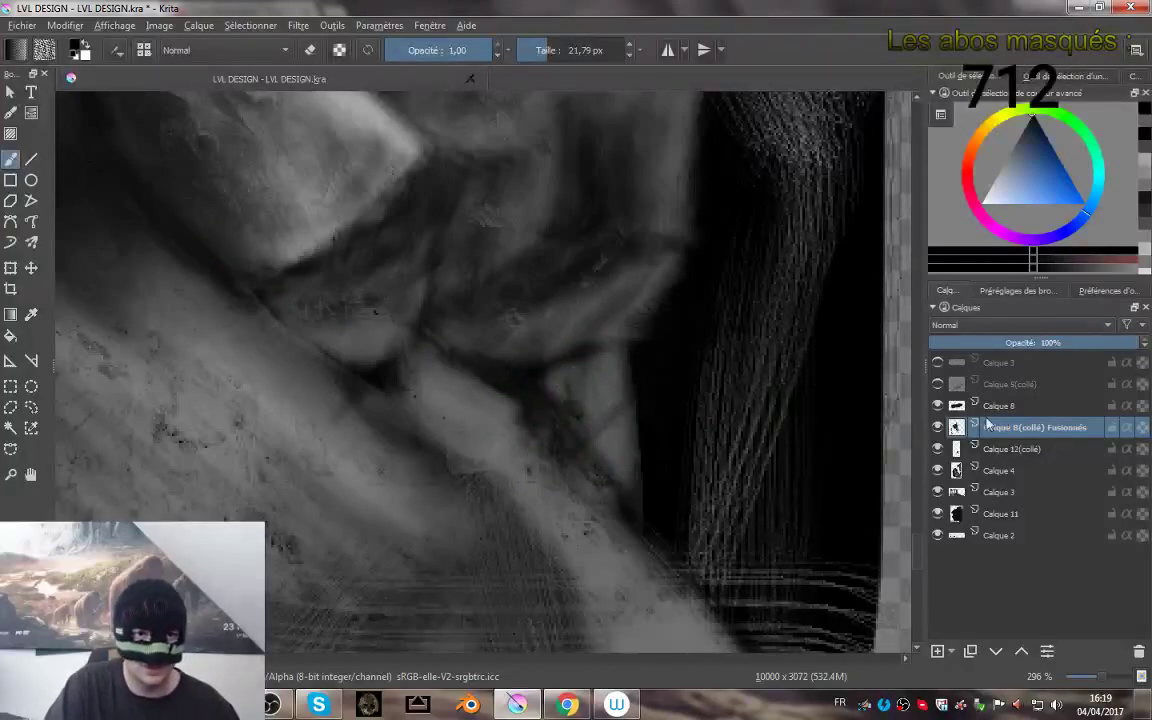
click(1003, 163)
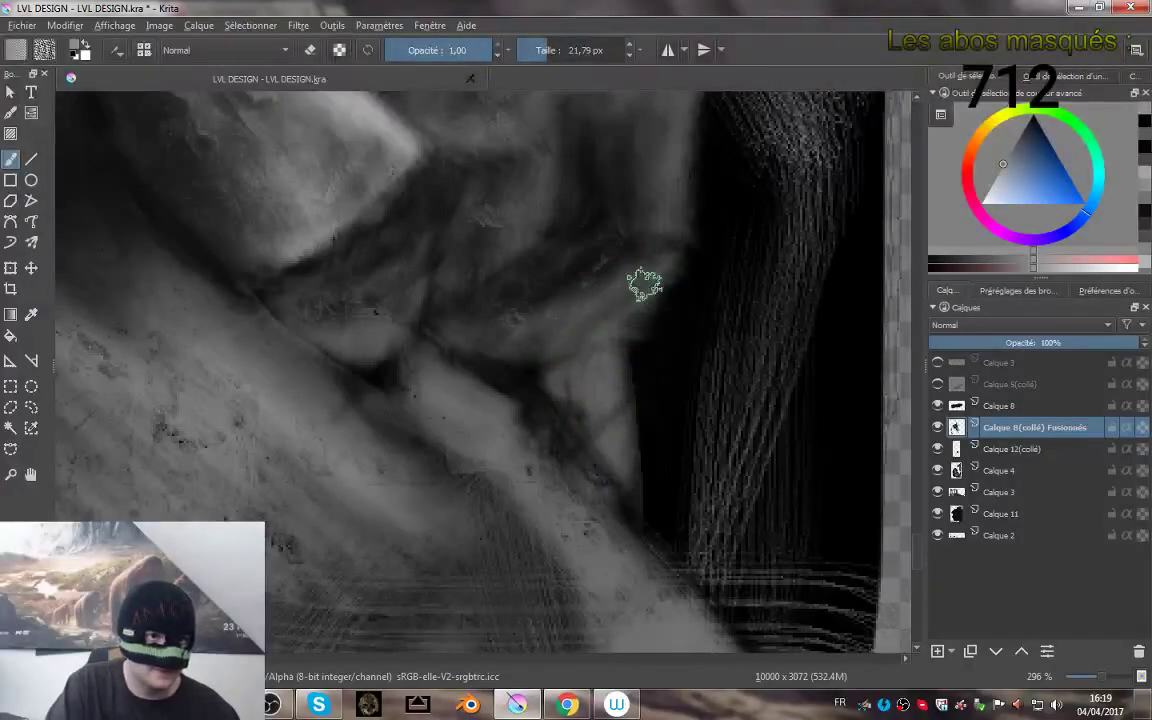
scroll(838, 406, down, 6)
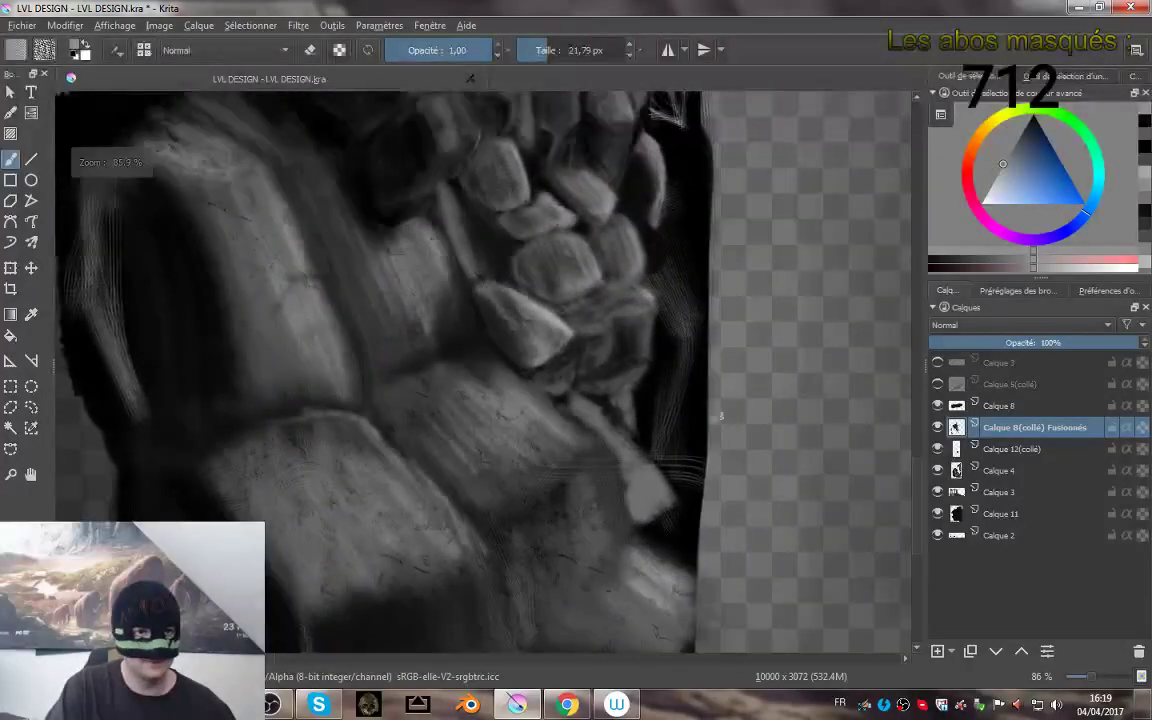
drag(721, 416, 757, 375)
mouse_move(532, 448)
mouse_down()
mouse_move(524, 380)
mouse_move(550, 335)
mouse_up()
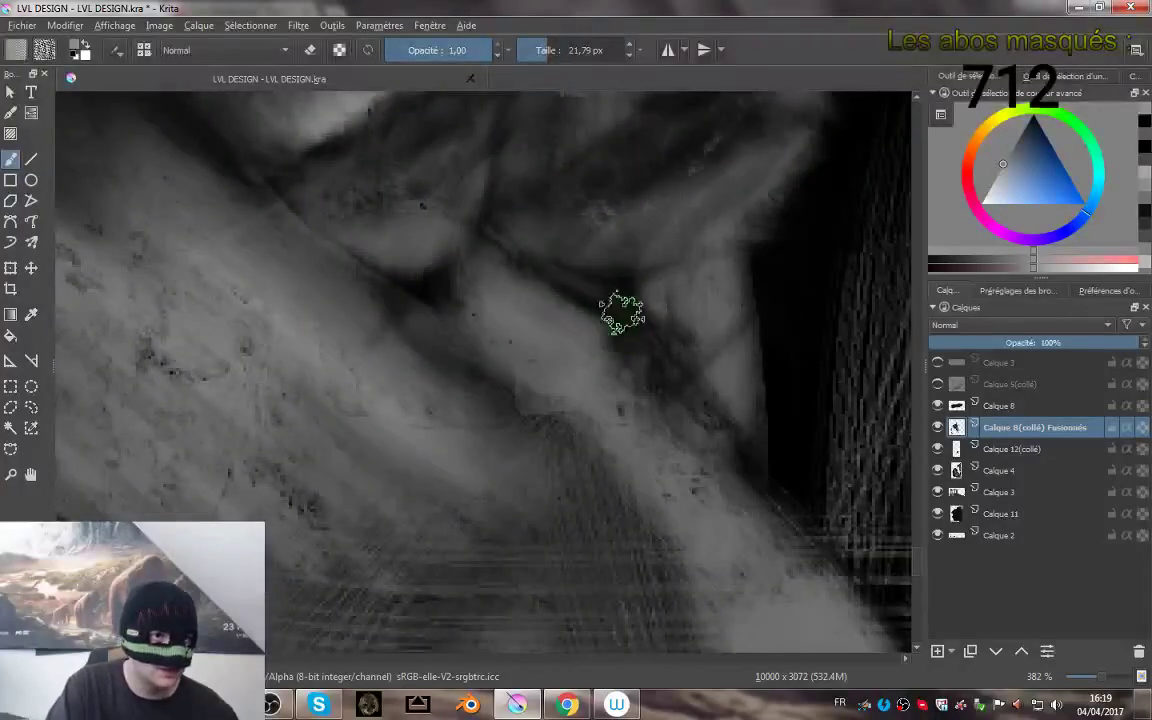
mouse_move(630, 280)
mouse_down()
mouse_move(634, 372)
mouse_move(548, 262)
mouse_move(633, 340)
mouse_move(627, 355)
mouse_move(687, 425)
mouse_move(633, 328)
mouse_move(704, 450)
mouse_up()
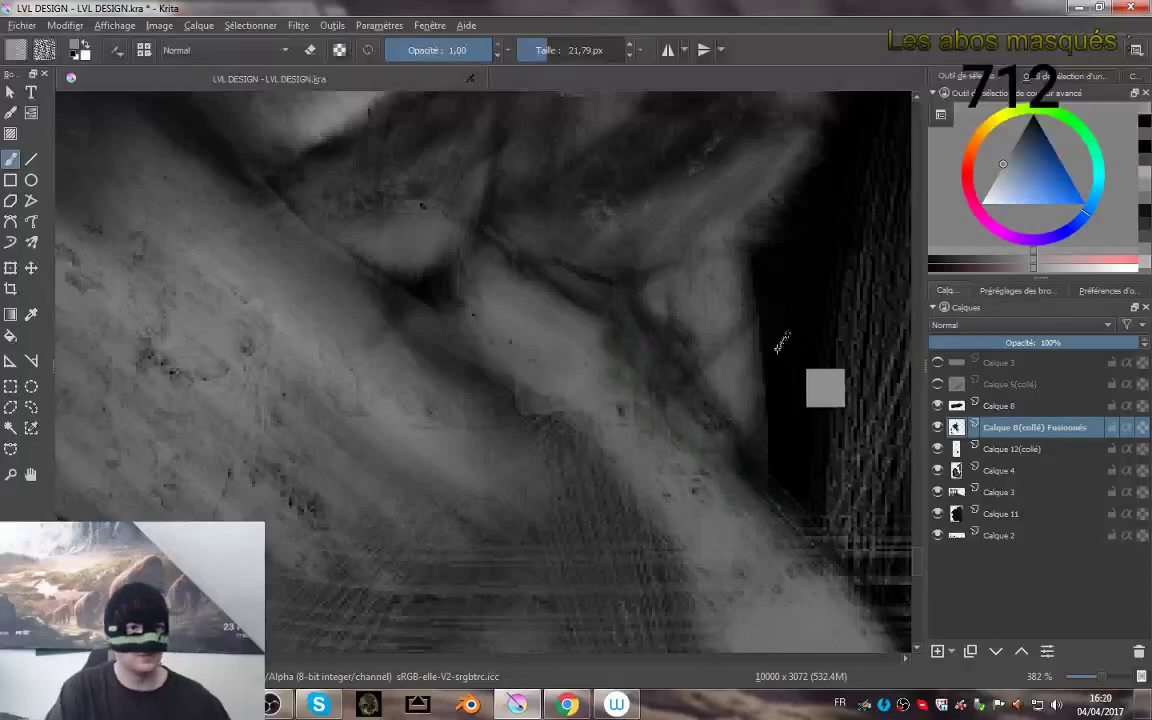
mouse_move(777, 348)
mouse_down()
mouse_move(779, 468)
mouse_move(677, 451)
mouse_move(609, 339)
mouse_up()
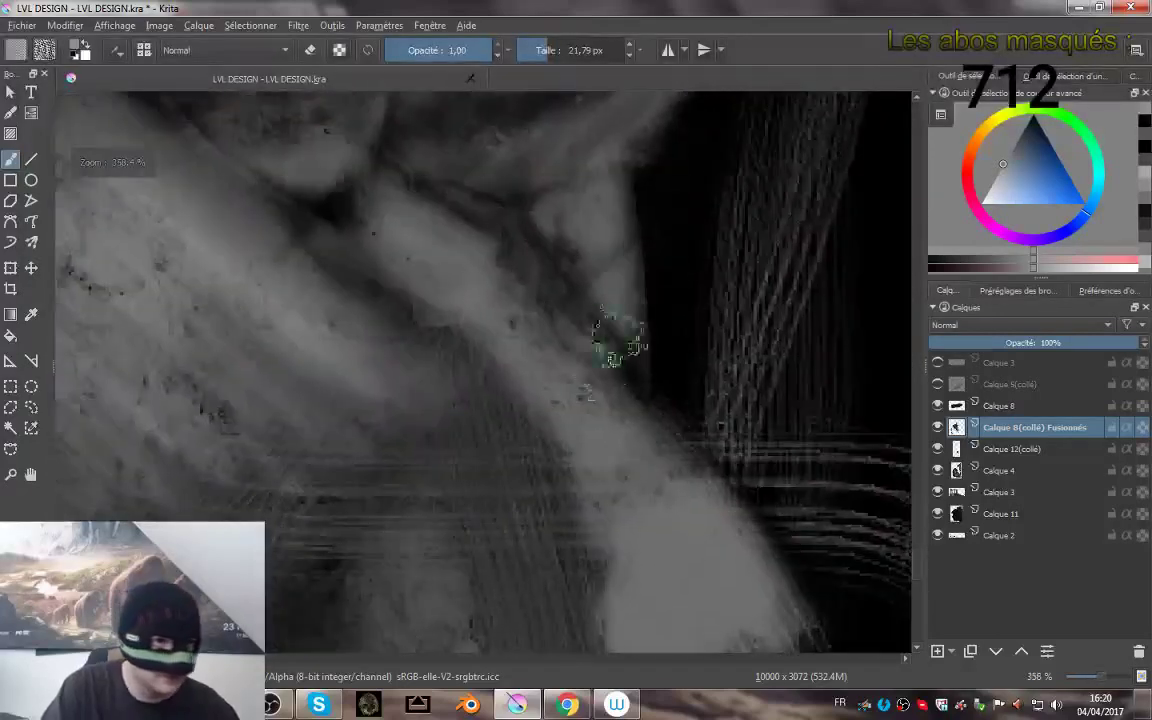
- Broaden the narrow diagonal rock near the cliff's lower right edge with light-grey strokes over the dark gap beside it
drag(677, 405, 735, 512)
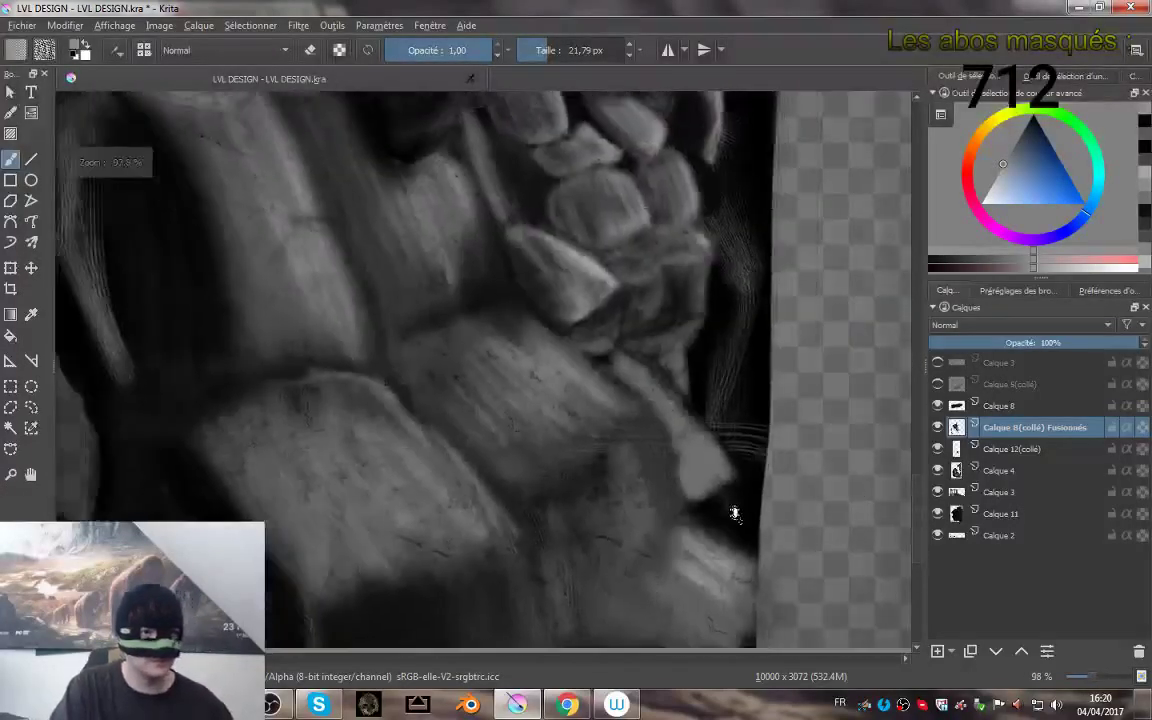
drag(661, 468, 617, 348)
drag(587, 240, 624, 423)
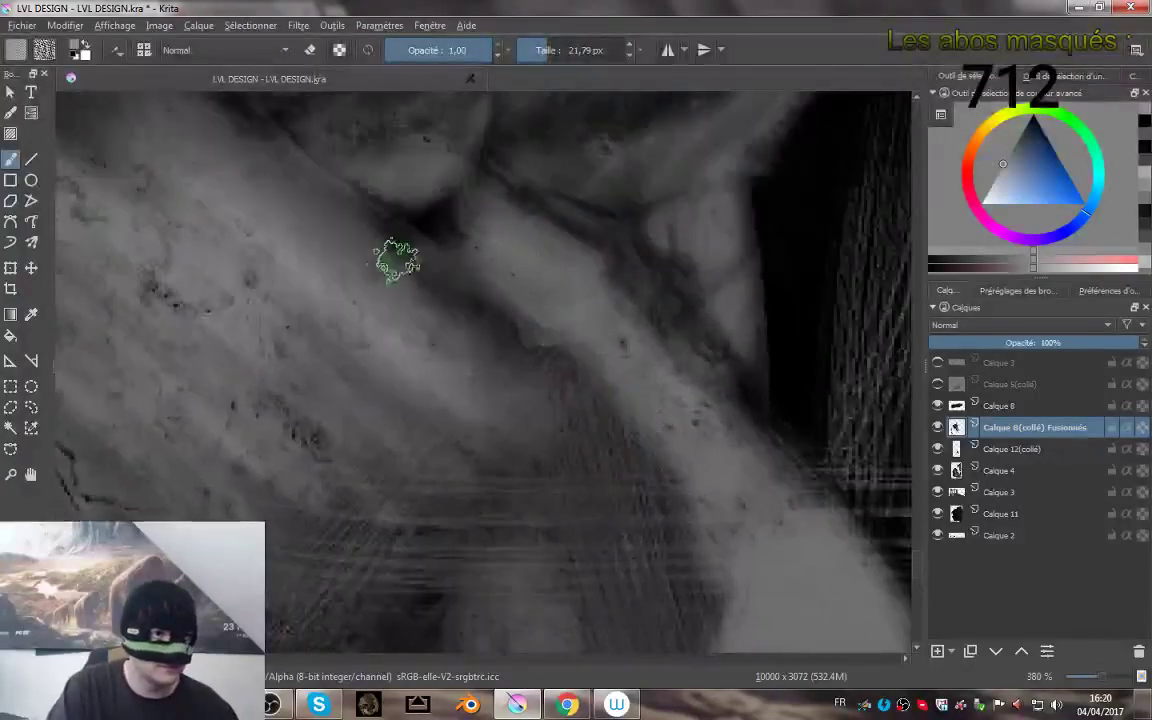
drag(398, 260, 558, 376)
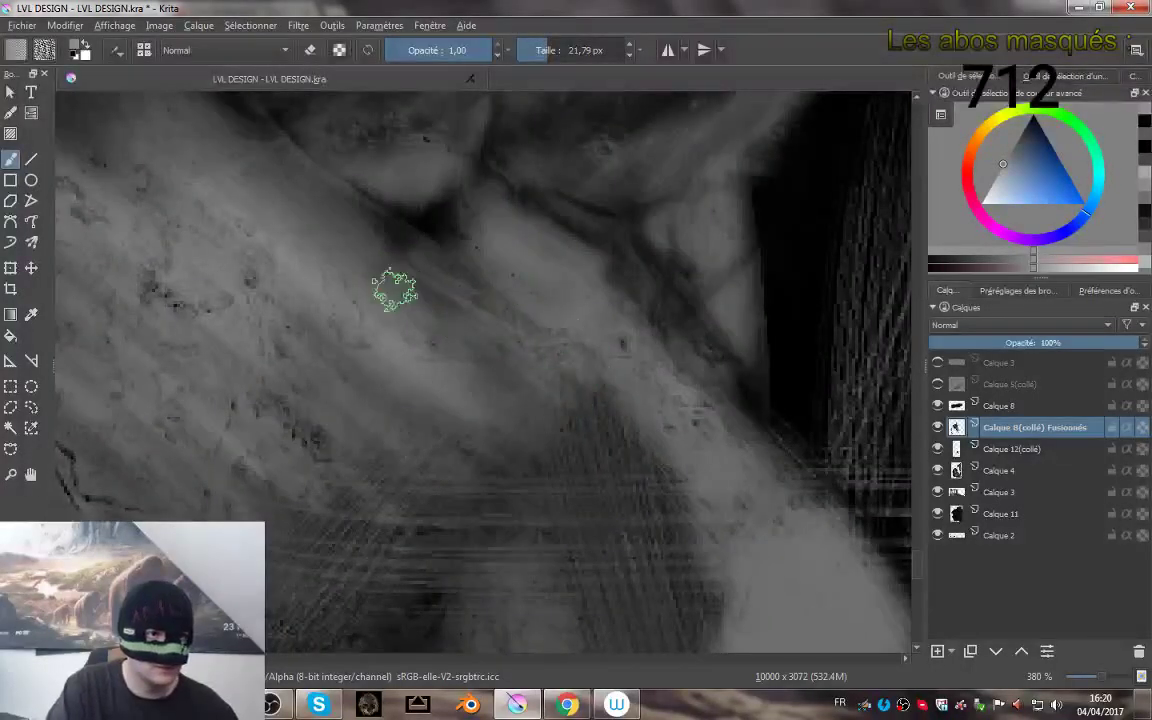
mouse_move(411, 319)
mouse_down()
mouse_move(645, 432)
mouse_move(674, 499)
mouse_move(558, 404)
mouse_move(660, 575)
mouse_move(579, 476)
mouse_move(599, 553)
mouse_move(665, 628)
mouse_move(720, 586)
mouse_move(606, 432)
mouse_up()
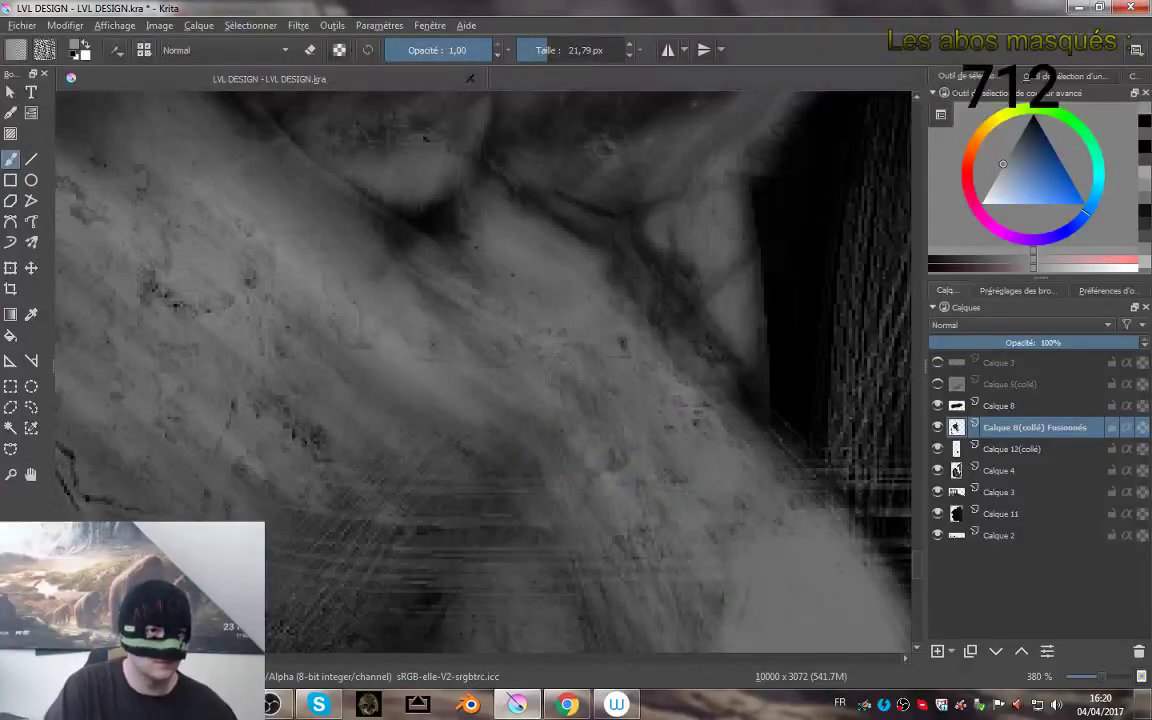
mouse_move(706, 335)
mouse_down()
mouse_move(725, 424)
mouse_move(728, 403)
mouse_move(701, 352)
mouse_up()
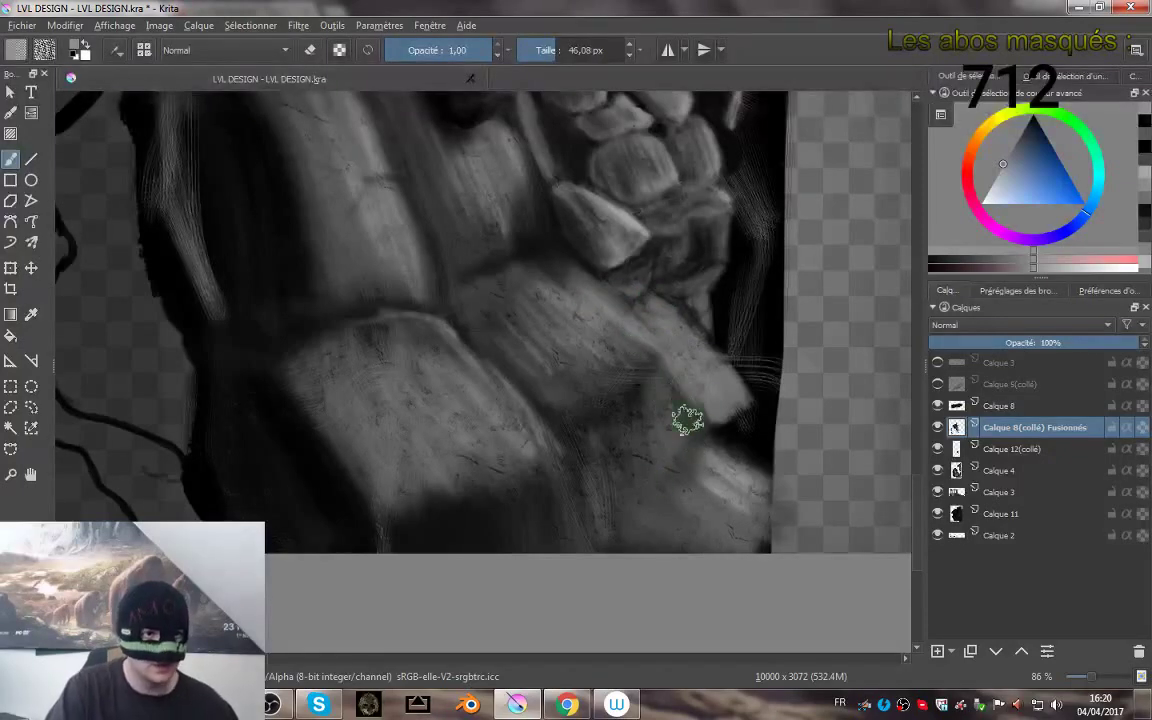
- Shade the boundary between the narrow diagonal rock and the broad rock beside it with dark grey and black
drag(740, 418, 705, 386)
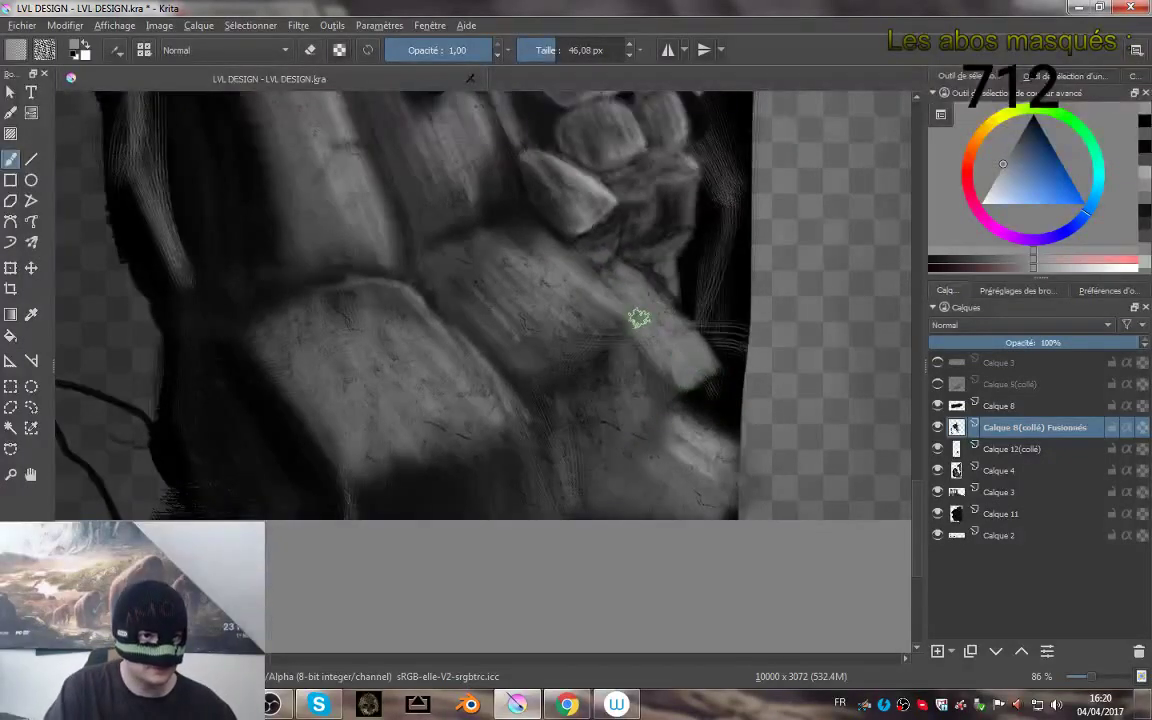
click(1016, 139)
drag(606, 280, 617, 293)
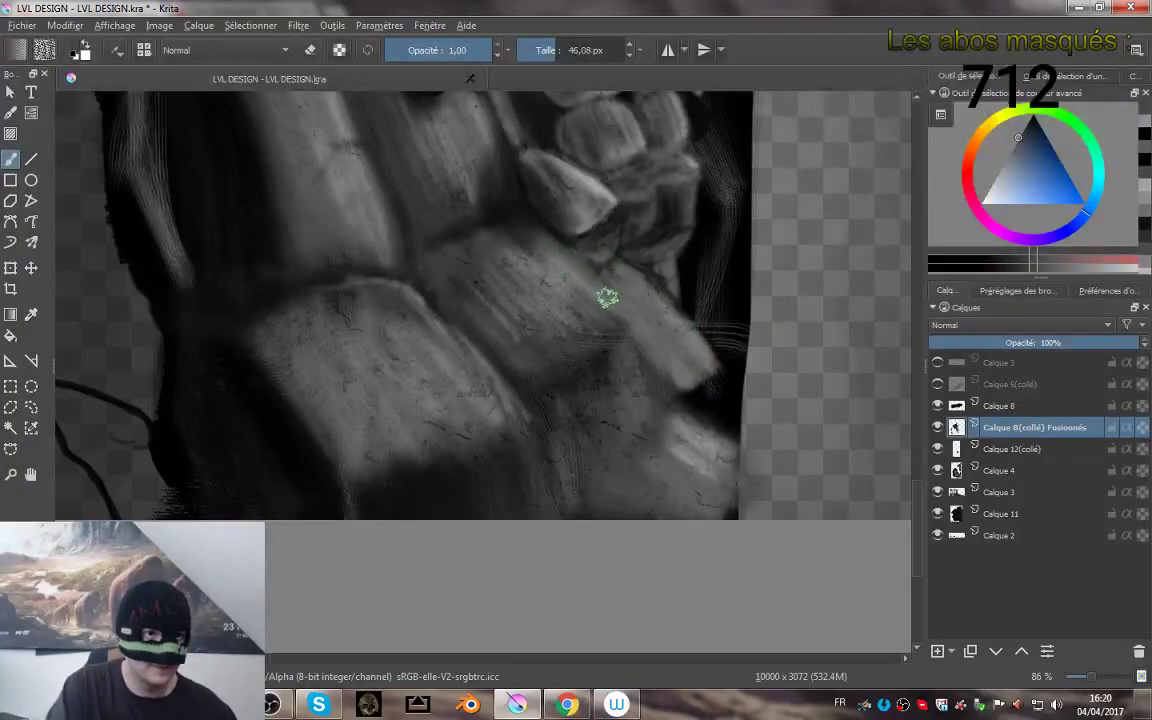
click(1030, 118)
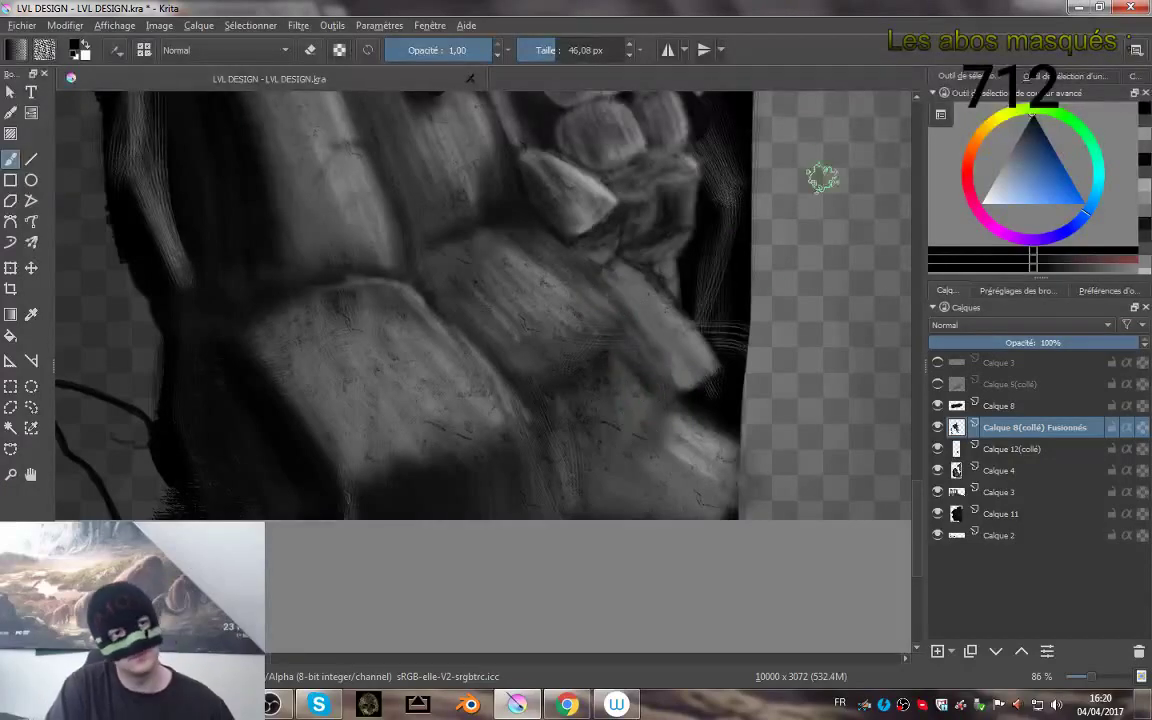
- Sample greys from the broad rock's surface and paint its lower edge and upper right side with them
mouse_move(715, 251)
mouse_down()
mouse_move(674, 260)
mouse_move(689, 334)
mouse_move(667, 190)
mouse_up()
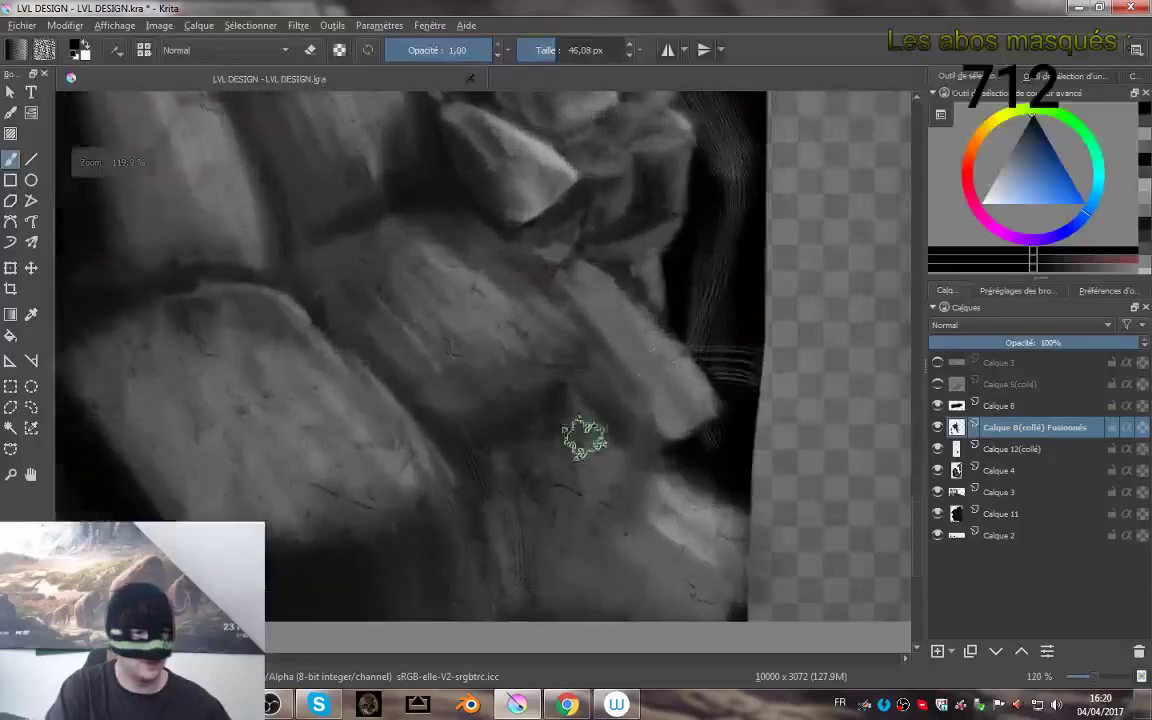
mouse_move(584, 437)
mouse_down()
mouse_move(566, 337)
mouse_move(566, 373)
mouse_move(540, 334)
mouse_move(584, 398)
mouse_up()
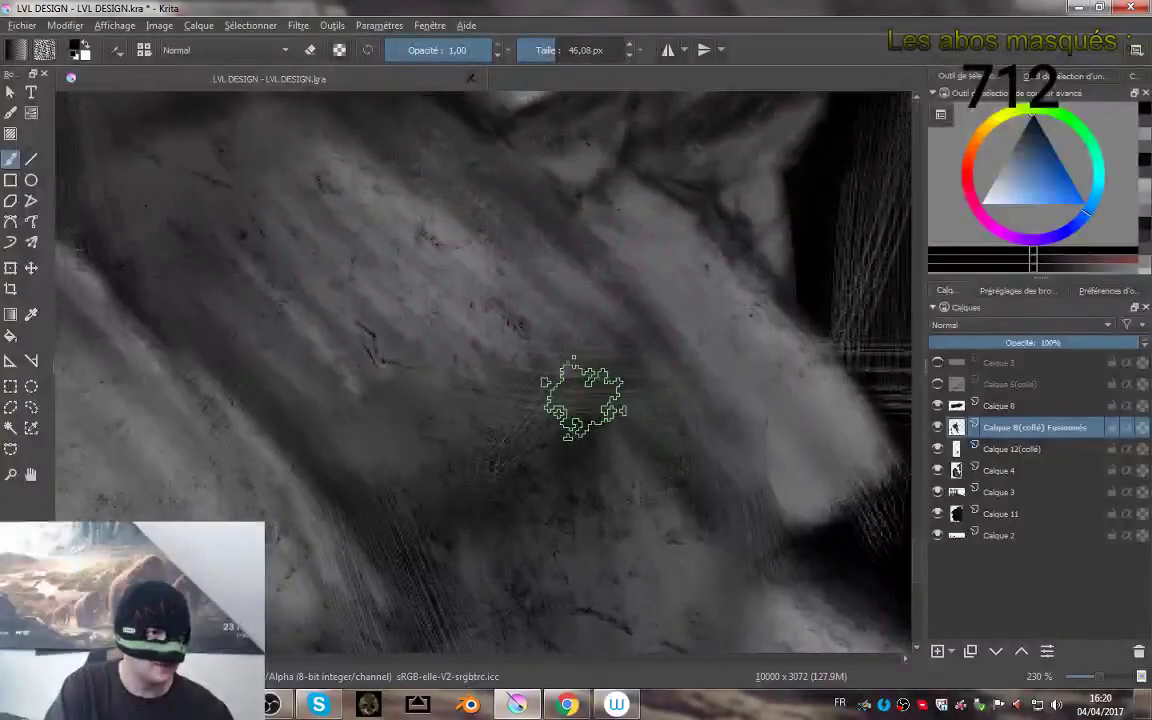
ctrl+click(421, 303)
mouse_move(442, 430)
mouse_down()
mouse_move(579, 333)
mouse_move(386, 453)
mouse_move(524, 358)
mouse_up()
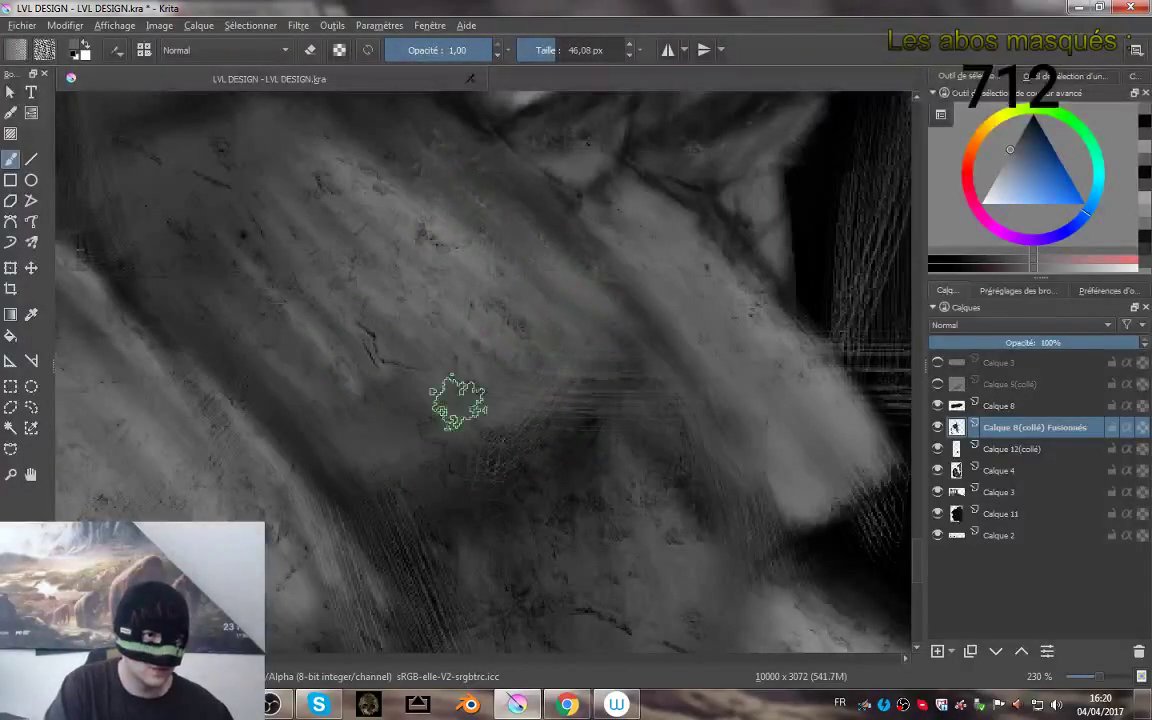
ctrl+click(418, 206)
drag(502, 208, 578, 290)
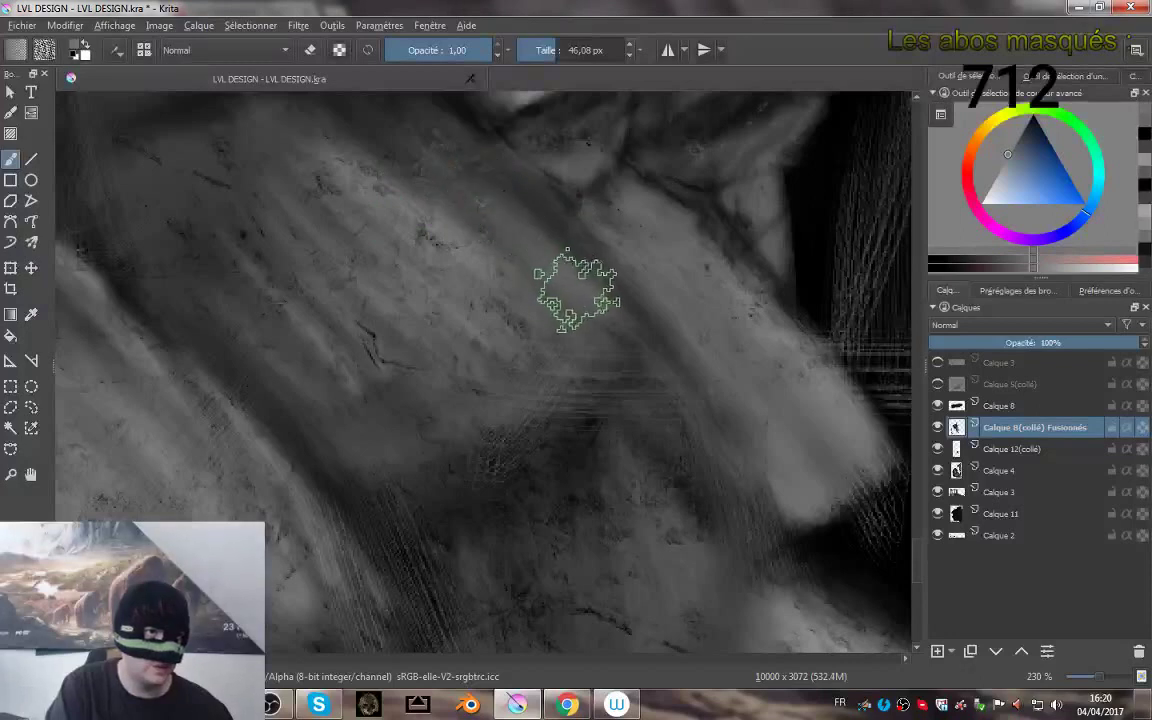
- Reduce the brush to 17.85 px and define the broad rock's lower right end with a lighter rim
key(bracketleft)
key(bracketleft)
key(bracketleft)
key(bracketleft)
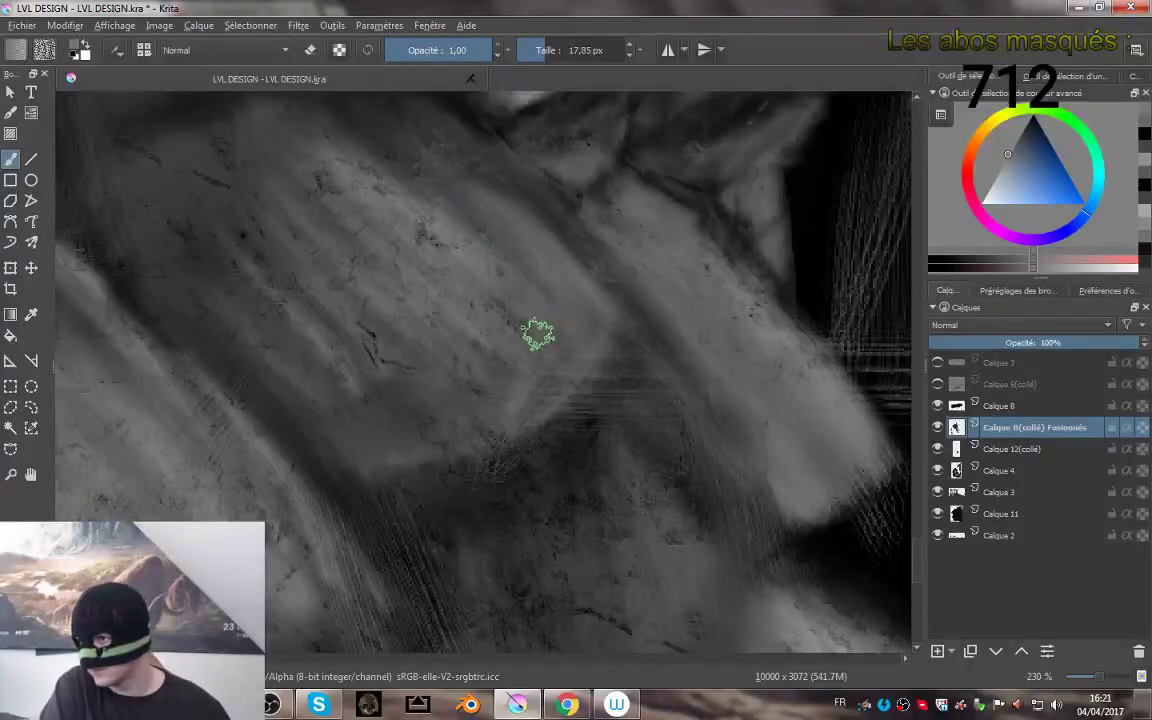
- Enlarge the brush to 27.99 px and blend mid-grey over the broad rock's upper right face and lower right edge
key(bracketright)
key(bracketright)
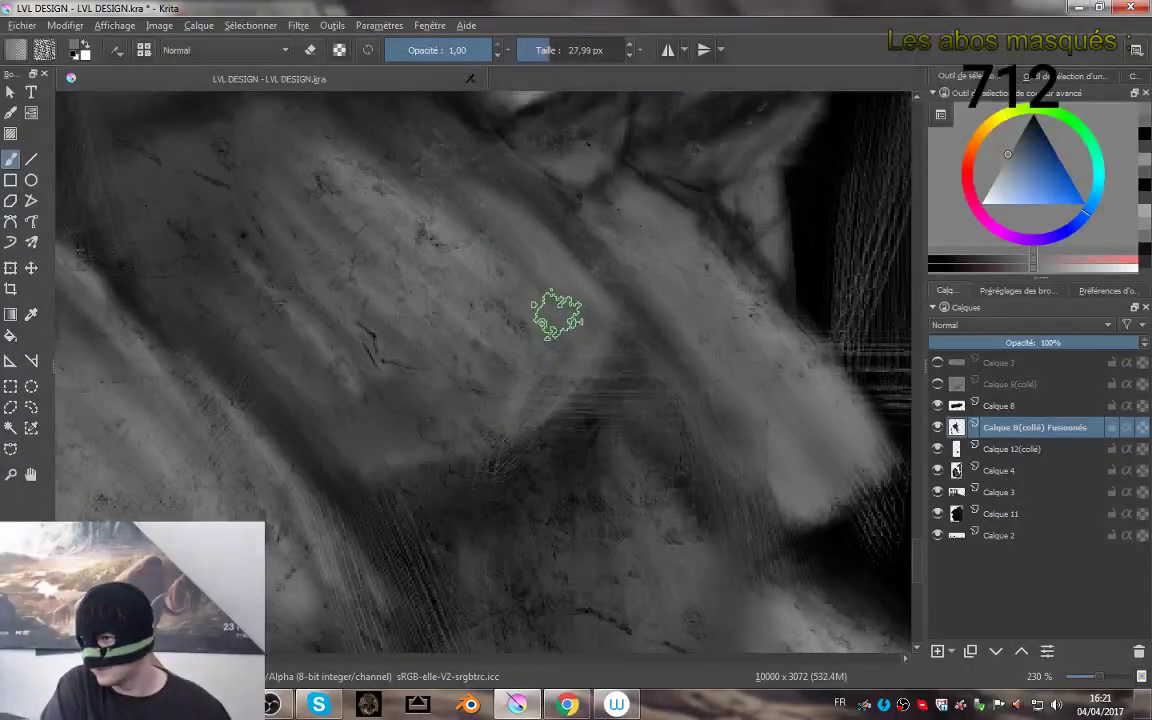
drag(611, 298, 617, 359)
drag(507, 310, 468, 254)
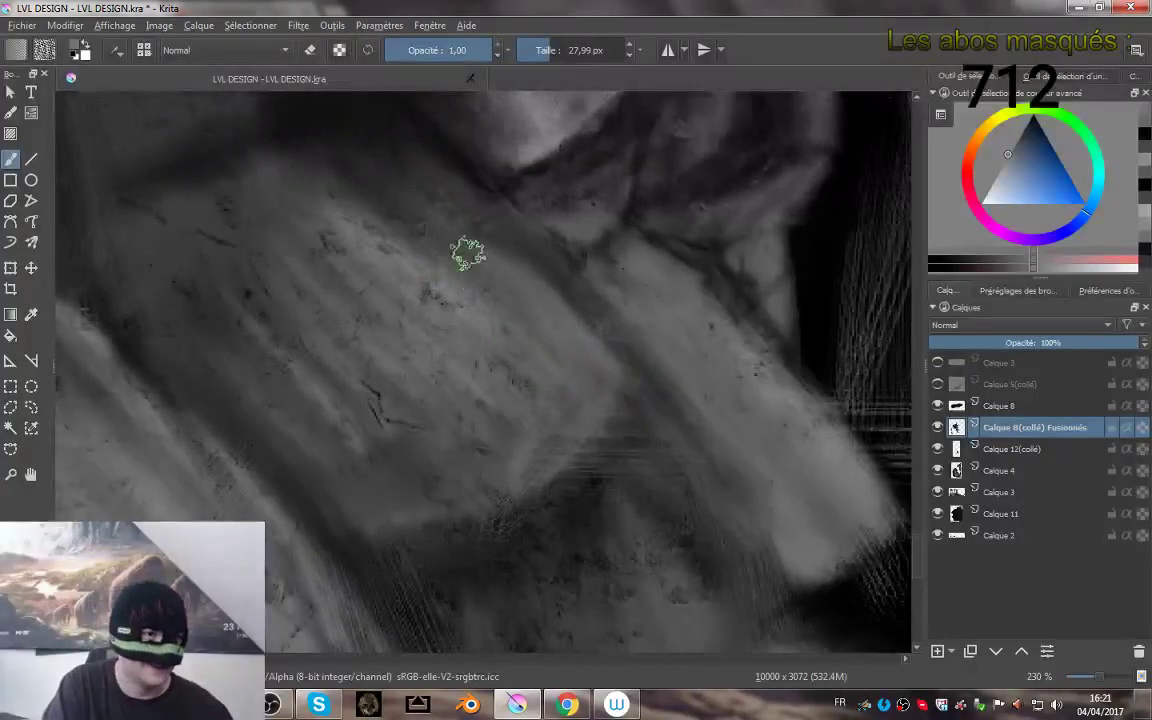
drag(545, 440, 530, 464)
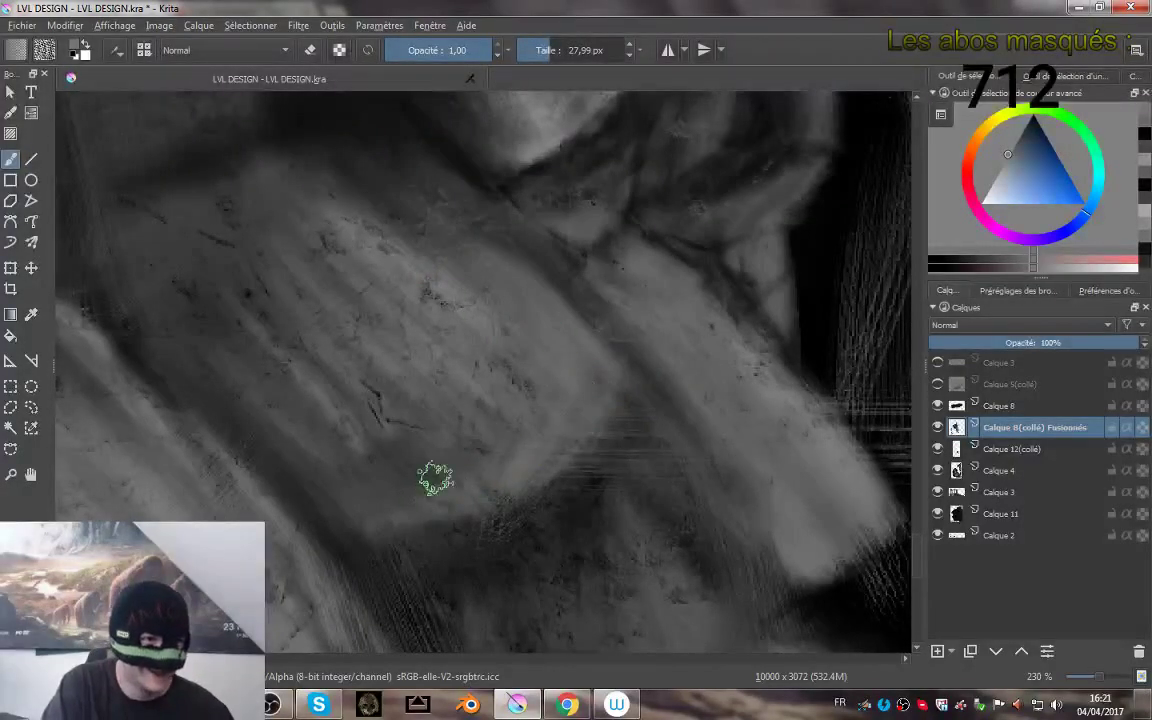
drag(464, 319, 518, 355)
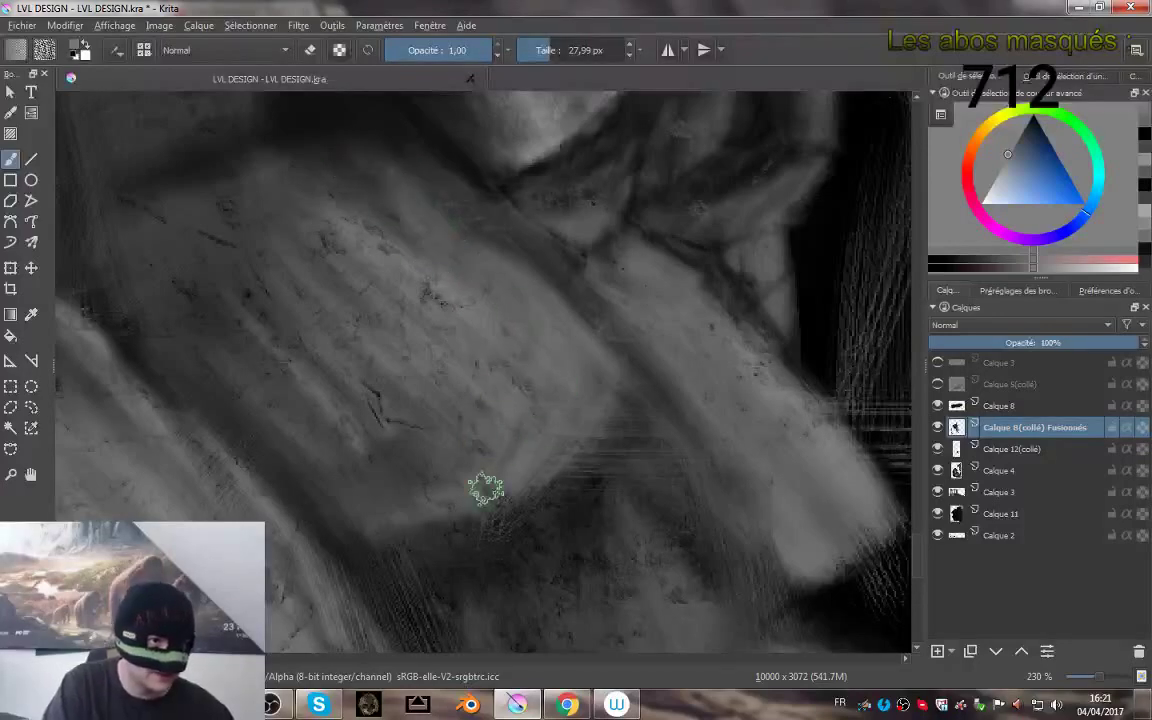
mouse_move(630, 352)
mouse_down()
mouse_move(668, 476)
mouse_move(636, 382)
mouse_move(650, 330)
mouse_move(496, 293)
mouse_move(503, 350)
mouse_move(501, 321)
mouse_move(470, 352)
mouse_move(480, 305)
mouse_move(553, 485)
mouse_move(522, 442)
mouse_move(543, 445)
mouse_move(516, 383)
mouse_move(584, 404)
mouse_move(599, 429)
mouse_move(548, 391)
mouse_move(588, 411)
mouse_move(559, 399)
mouse_up()
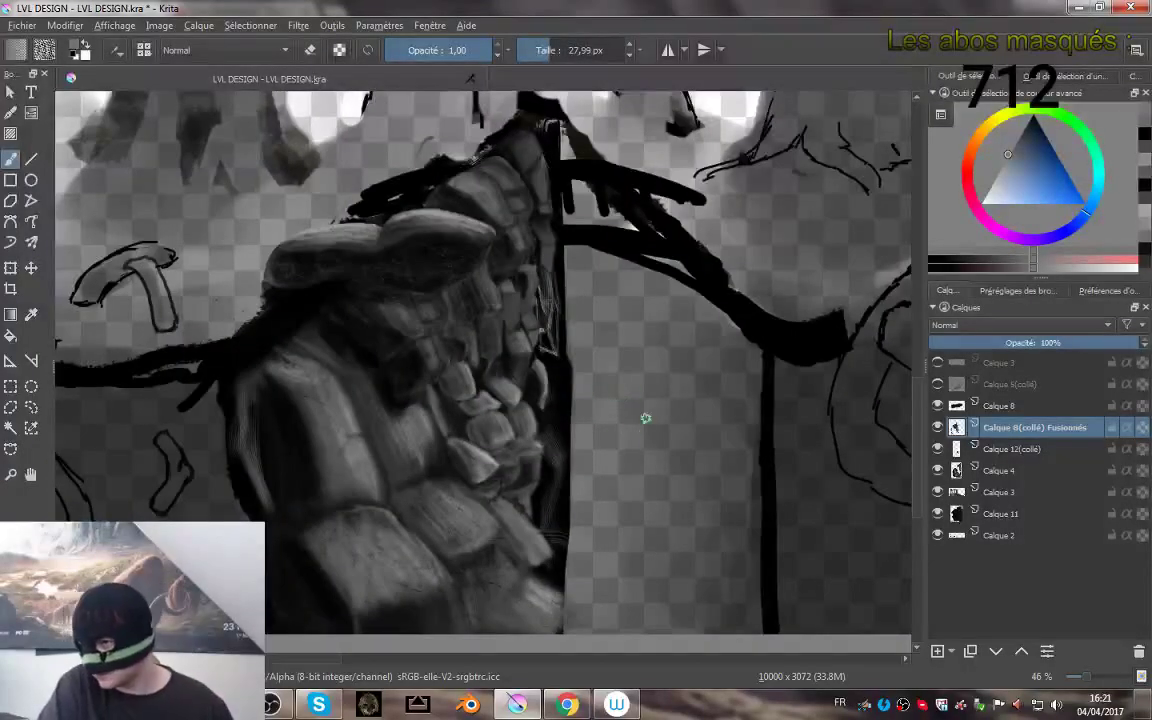
- Enlarge the brush to 78.67 px and fill the lowest rock under the narrow diagonal one with mid-grey
mouse_move(619, 404)
mouse_down()
mouse_move(575, 350)
mouse_move(556, 357)
mouse_move(530, 333)
mouse_move(530, 362)
mouse_move(526, 318)
mouse_up()
drag(468, 429, 458, 408)
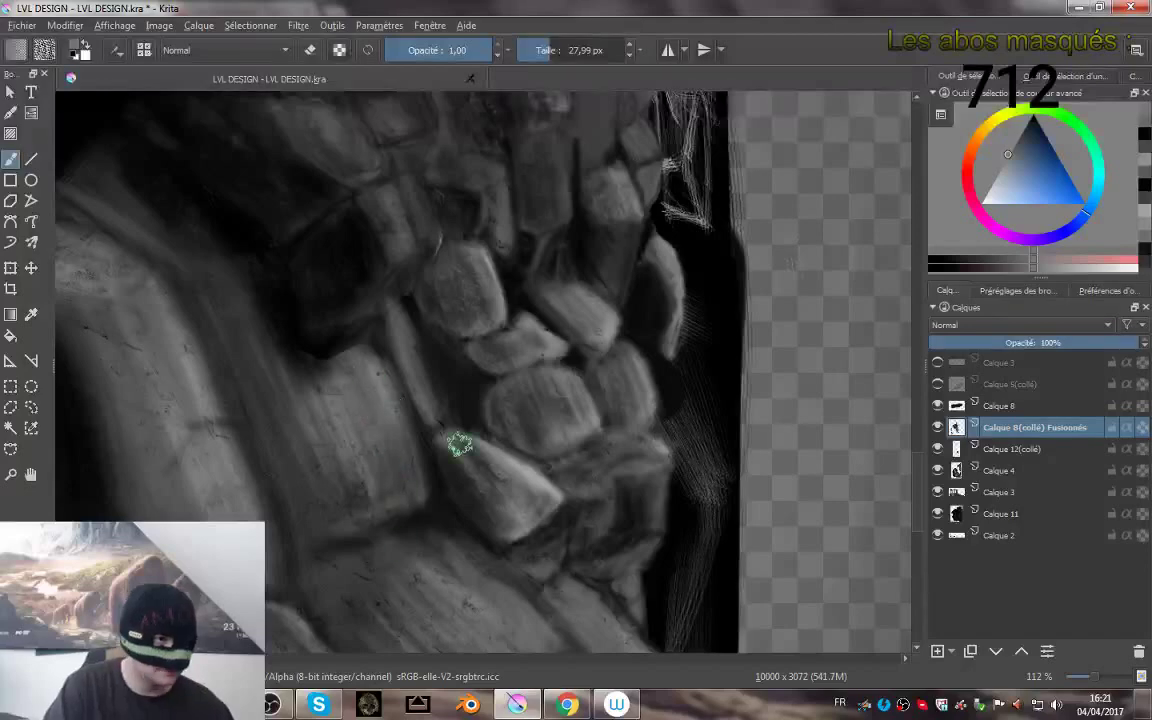
mouse_move(604, 431)
mouse_down()
mouse_move(537, 393)
mouse_move(507, 290)
mouse_up()
drag(490, 440, 437, 361)
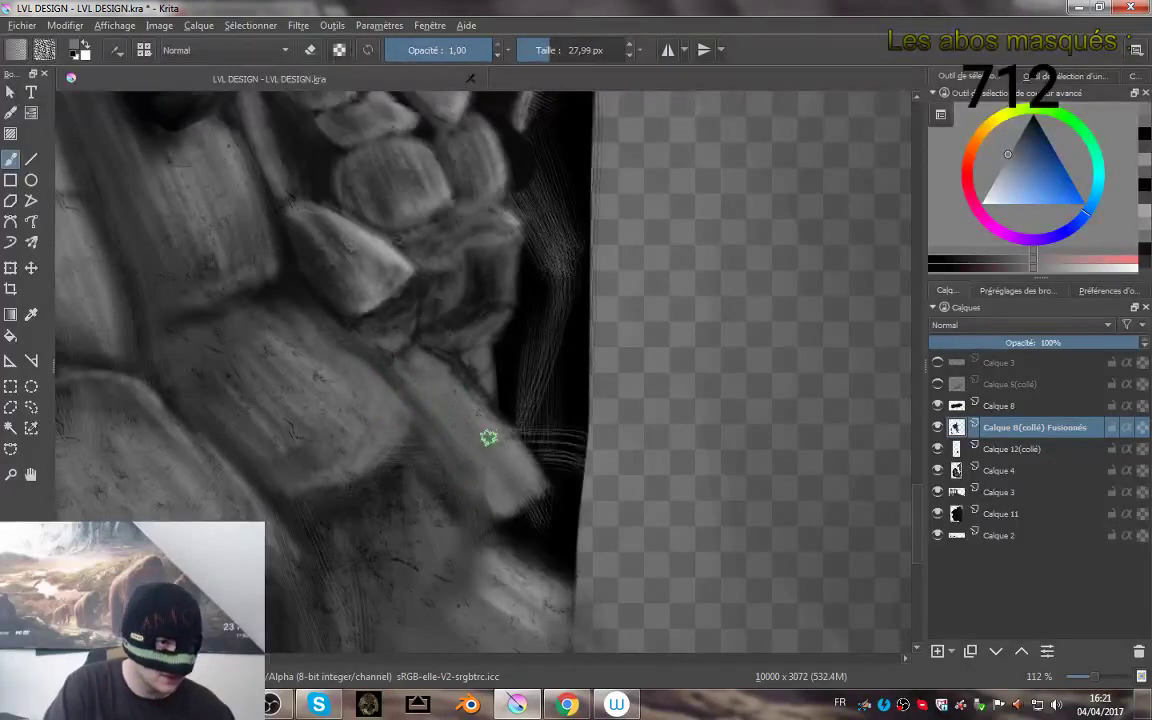
mouse_move(516, 443)
mouse_down()
mouse_move(458, 358)
mouse_move(341, 380)
mouse_up()
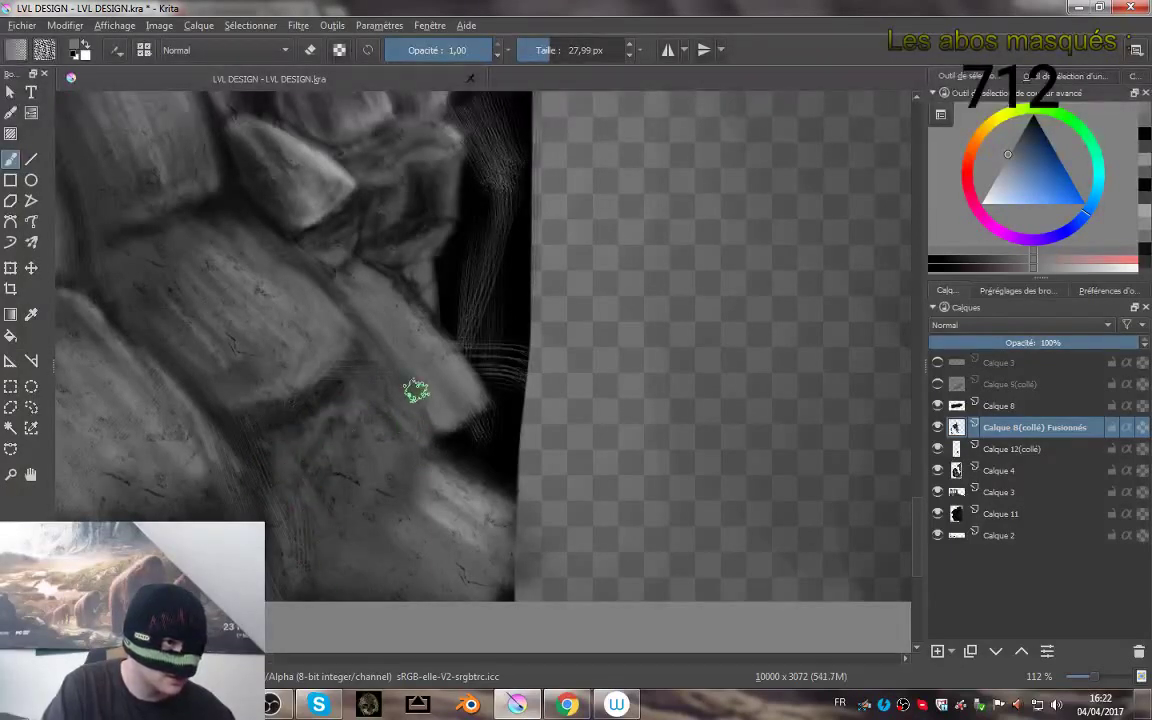
mouse_move(321, 455)
shift+mouse_down()
mouse_move(351, 413)
mouse_move(341, 425)
mouse_move(474, 535)
mouse_move(458, 572)
mouse_move(326, 489)
shift+mouse_up()
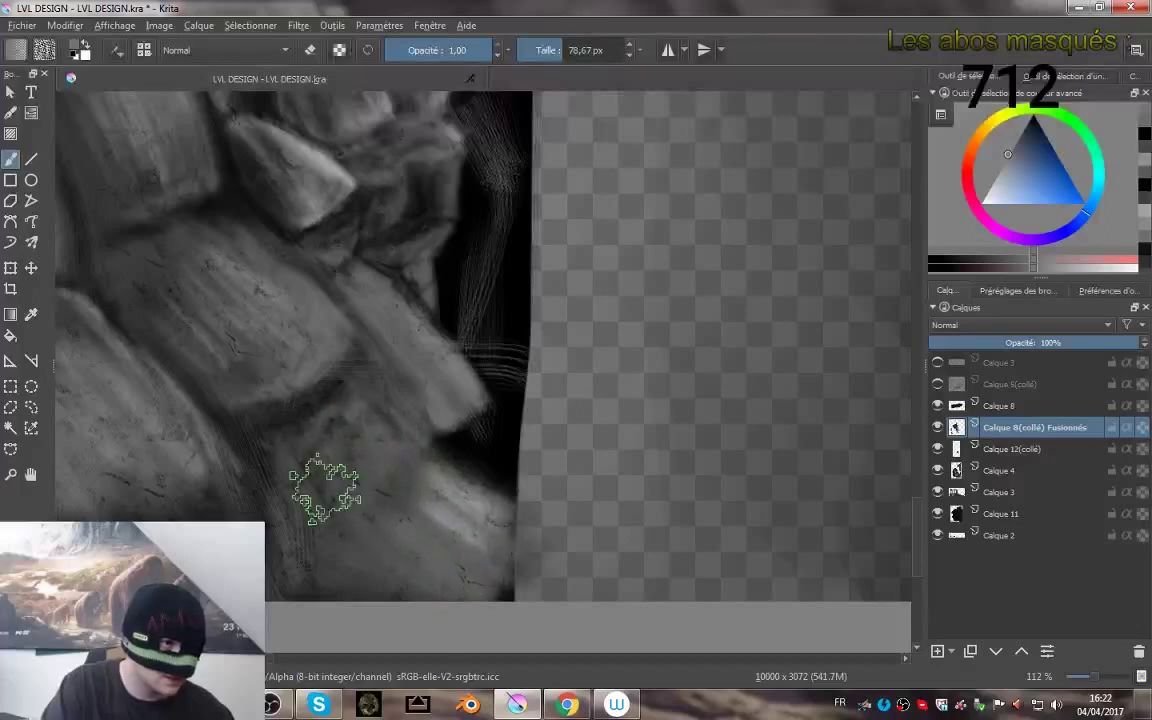
mouse_move(316, 448)
mouse_down()
mouse_move(351, 426)
mouse_move(430, 496)
mouse_up()
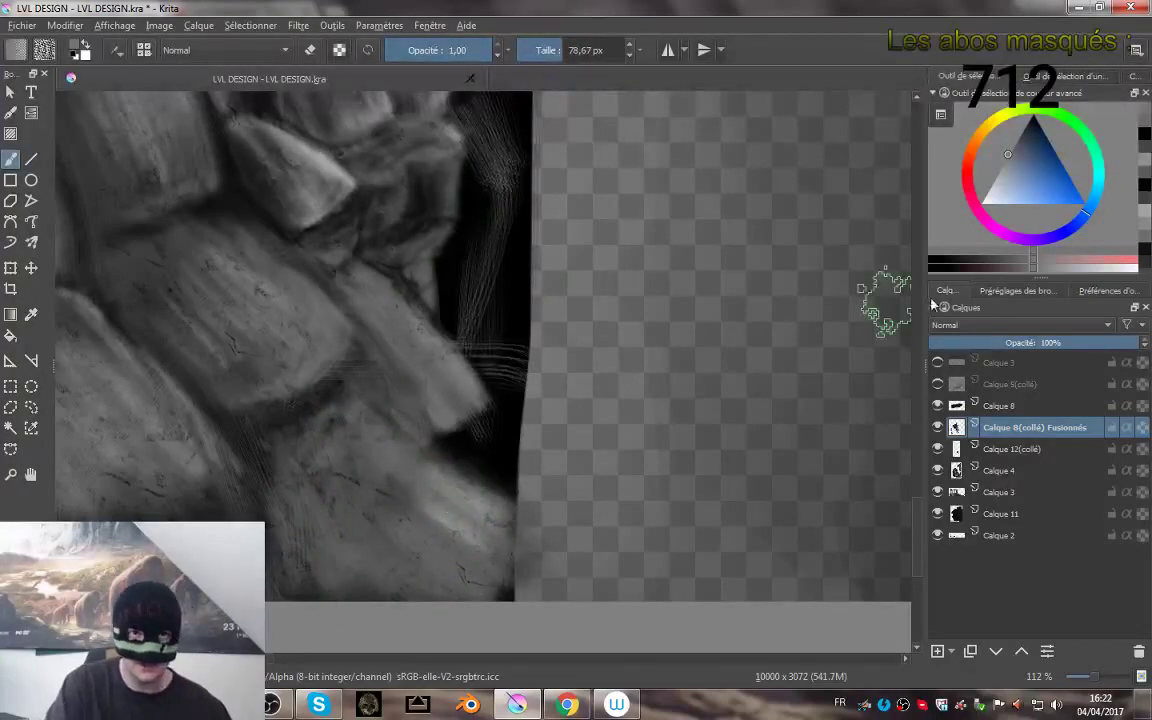
- Paint highlights along the lowest rock's upper edge and right face in a lighter grey with a 53.66 px brush
drag(1008, 170, 994, 179)
mouse_move(360, 422)
mouse_down()
mouse_move(483, 518)
mouse_move(456, 552)
mouse_move(462, 498)
mouse_up()
mouse_move(497, 537)
mouse_down()
mouse_move(471, 499)
mouse_move(485, 599)
mouse_move(504, 521)
mouse_move(387, 464)
mouse_move(458, 547)
mouse_up()
drag(384, 474, 473, 576)
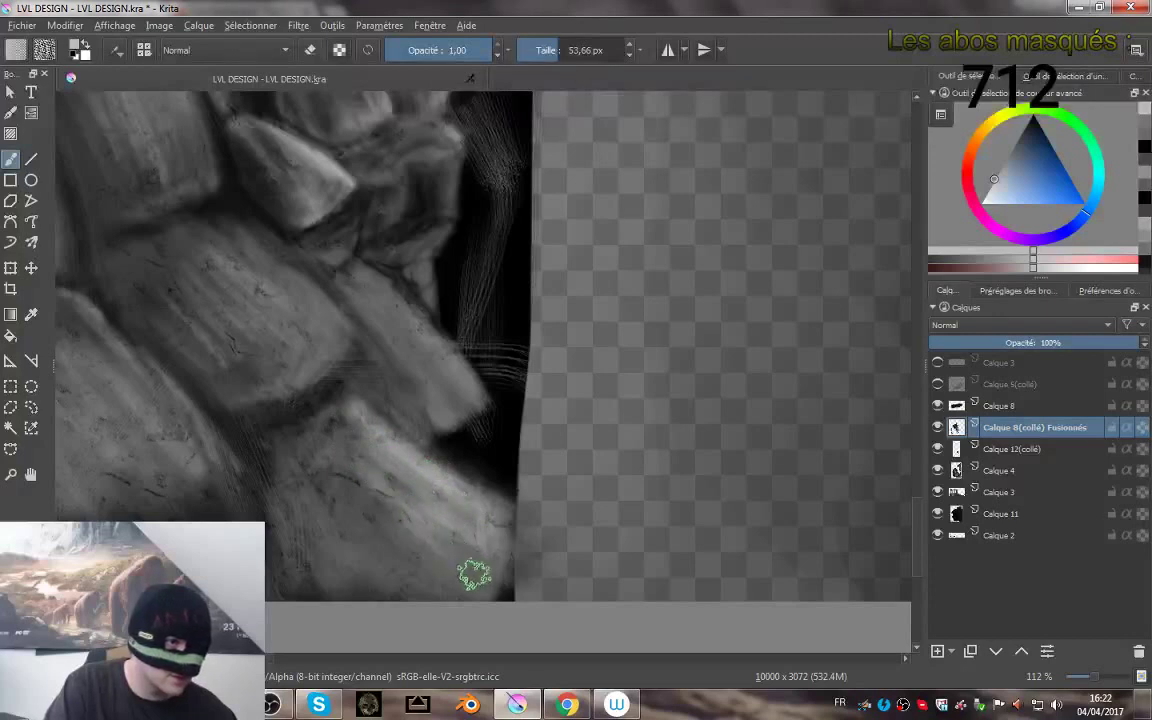
mouse_move(412, 508)
mouse_down()
mouse_move(440, 579)
mouse_move(327, 519)
mouse_move(405, 514)
mouse_up()
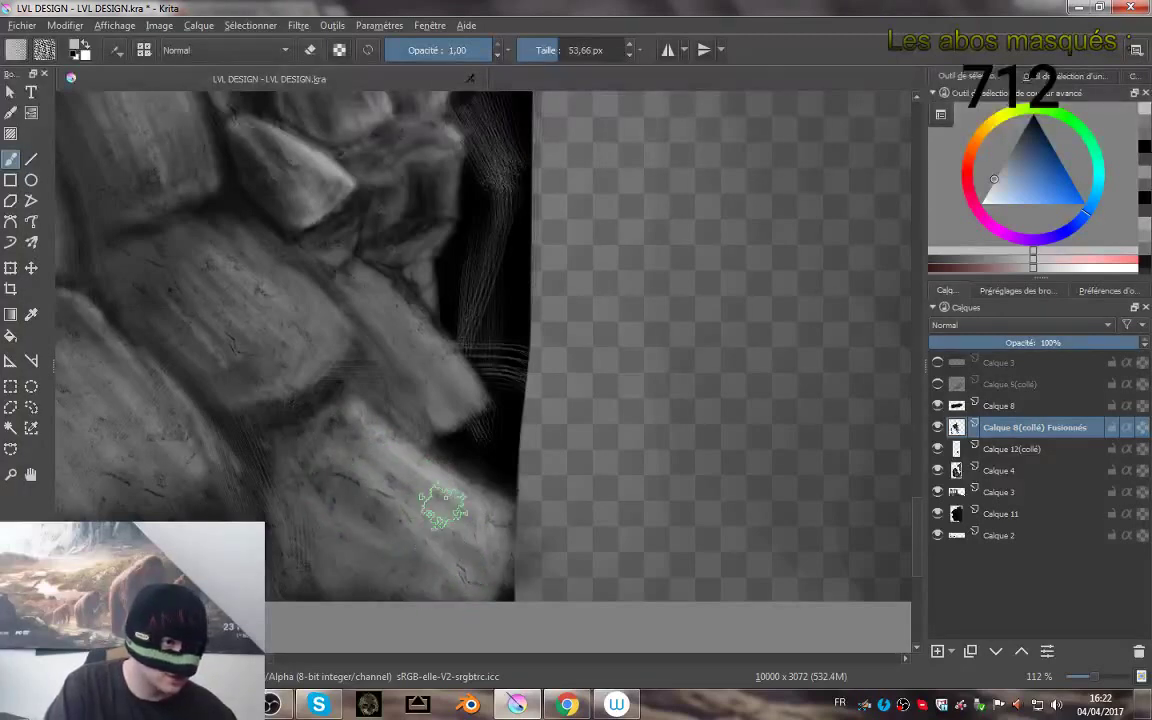
- Choose a dark grey to shade the lowest rock and fill the black gap between it and the narrow diagonal rock
click(1015, 140)
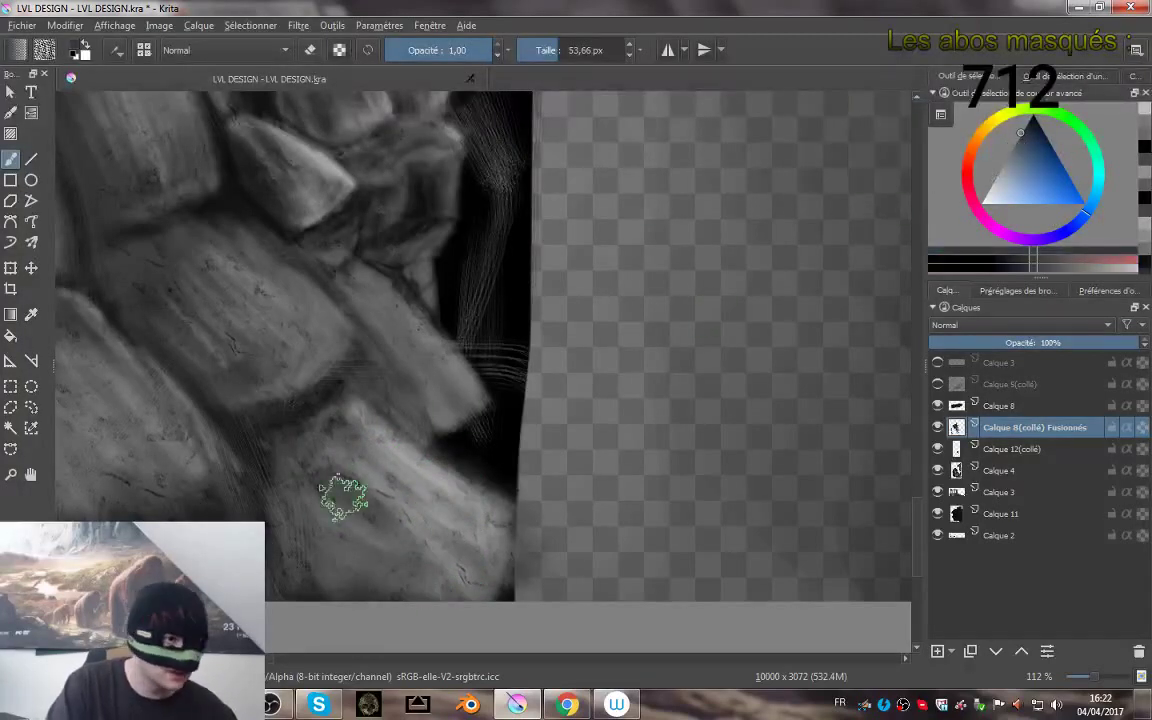
mouse_move(342, 494)
mouse_down()
mouse_move(440, 573)
mouse_move(393, 481)
mouse_move(391, 443)
mouse_move(486, 532)
mouse_move(419, 555)
mouse_move(342, 525)
mouse_move(373, 390)
mouse_move(468, 537)
mouse_move(411, 553)
mouse_move(363, 490)
mouse_move(398, 506)
mouse_move(393, 494)
mouse_move(432, 548)
mouse_move(513, 489)
mouse_move(478, 465)
mouse_move(406, 454)
mouse_up()
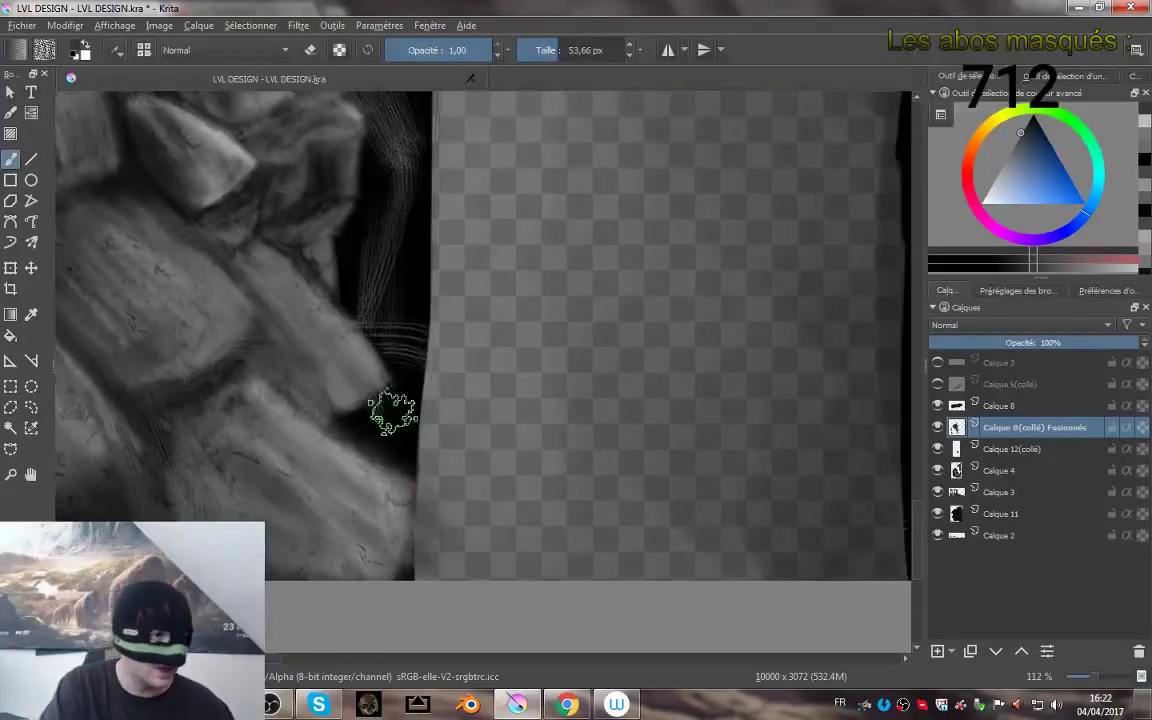
drag(391, 411, 458, 424)
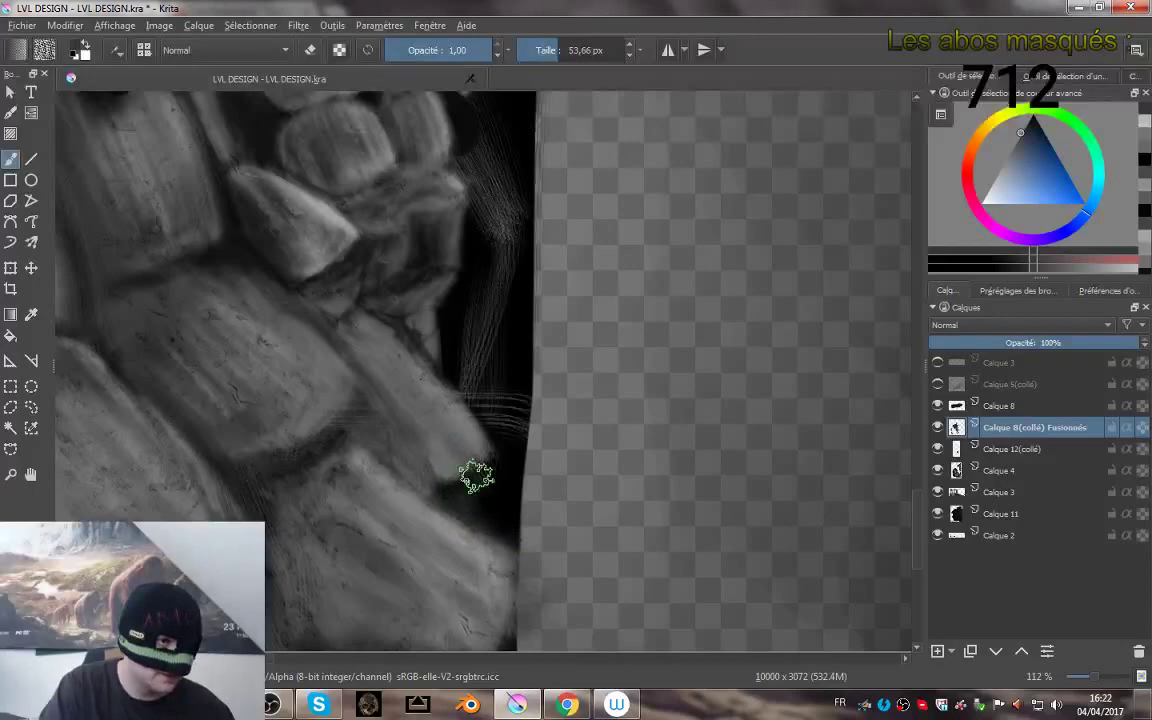
mouse_move(460, 490)
mouse_down()
mouse_move(473, 478)
mouse_move(499, 524)
mouse_move(488, 488)
mouse_move(479, 520)
mouse_up()
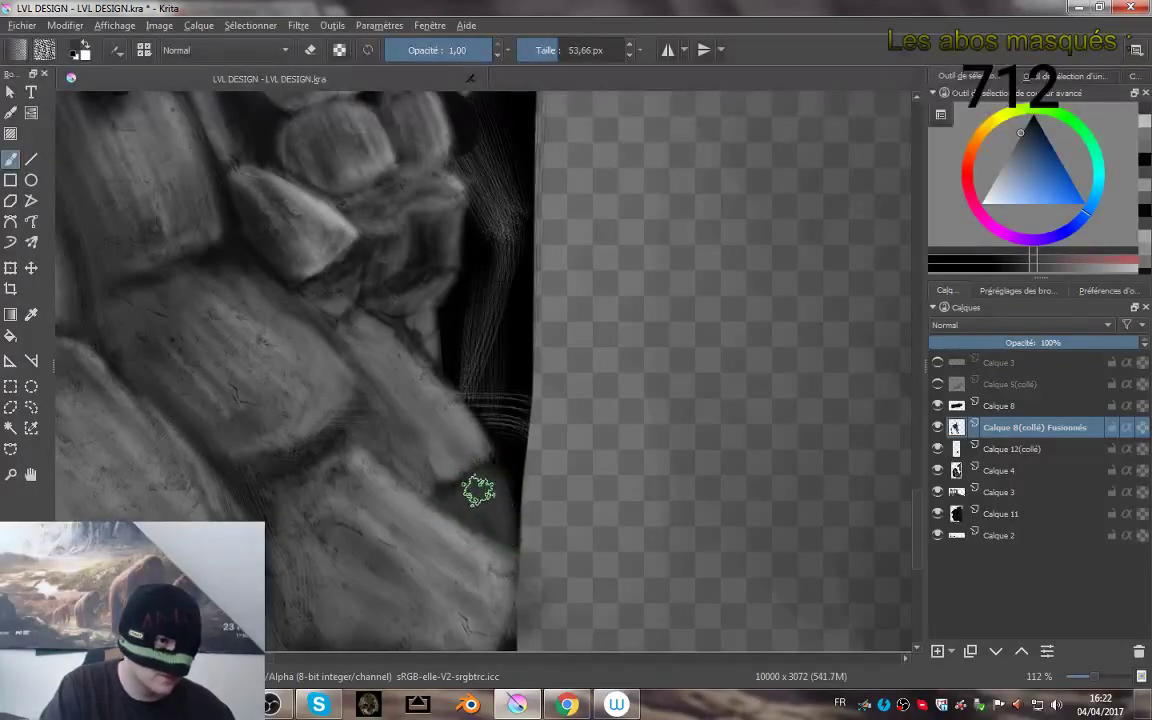
- Examine the whole rock cliff, from the lower boulders up to the small stones along its right edge
scroll(640, 406, down, 7)
scroll(644, 421, up, 3)
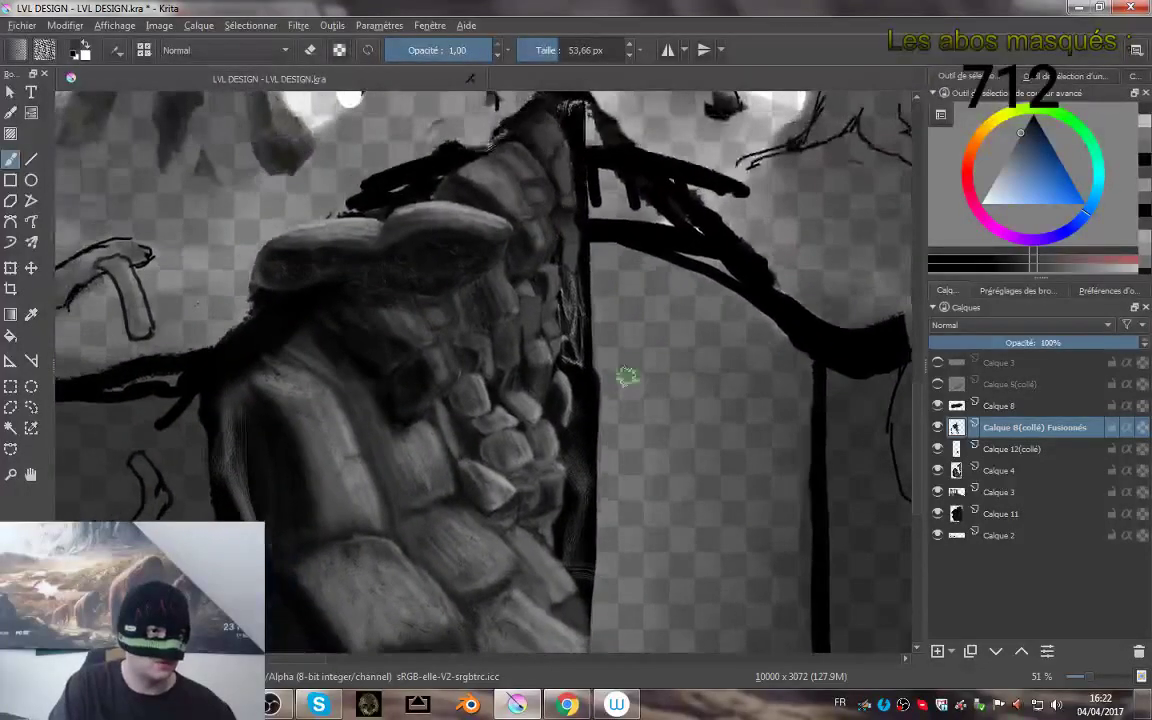
drag(627, 377, 640, 367)
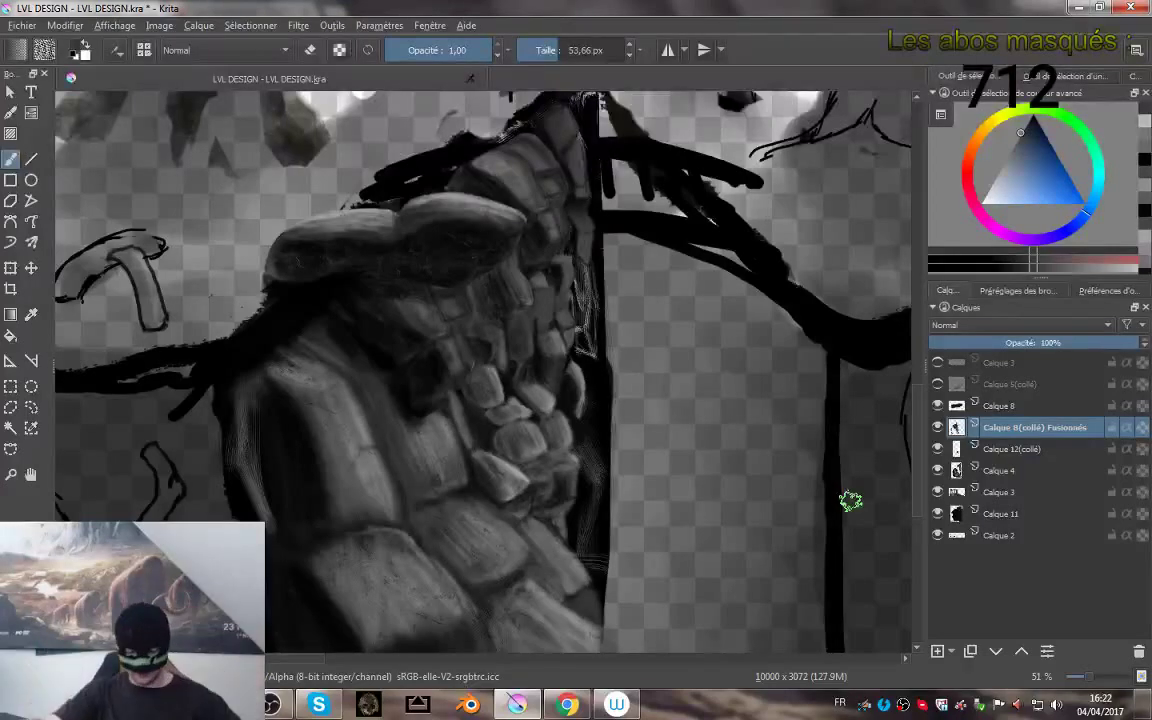
drag(501, 403, 571, 302)
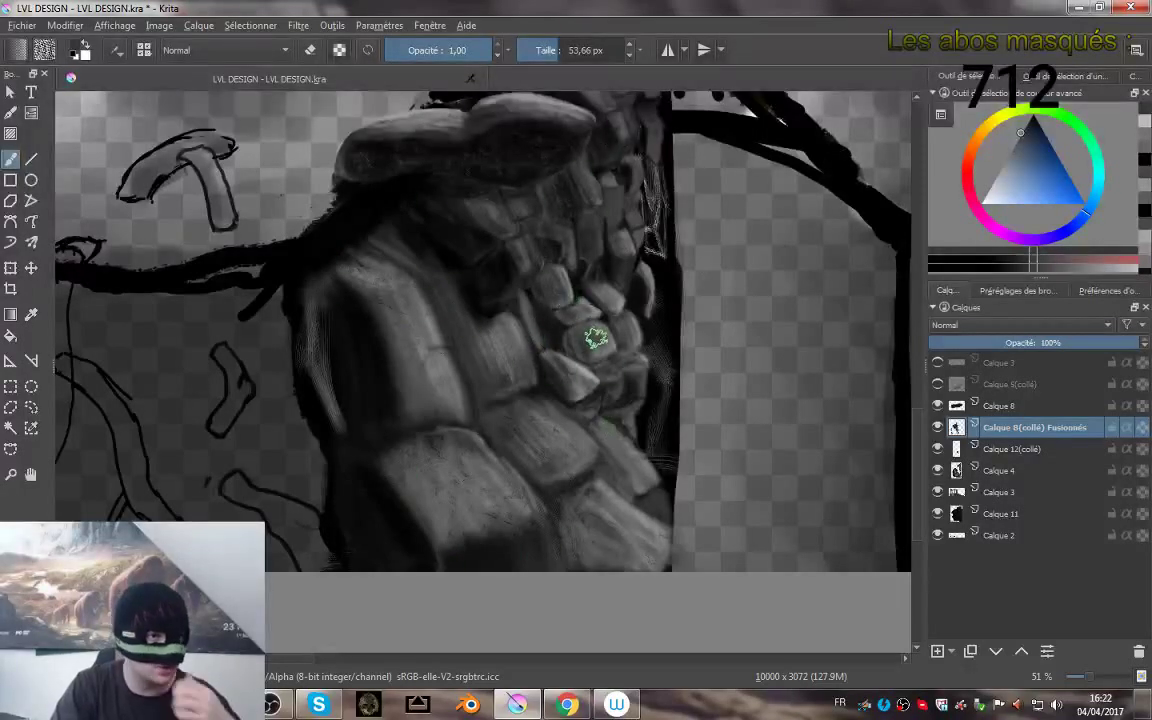
mouse_move(665, 266)
mouse_down()
mouse_move(617, 321)
mouse_move(561, 327)
mouse_move(563, 312)
mouse_up()
mouse_move(622, 353)
mouse_down()
mouse_move(532, 347)
mouse_move(464, 405)
mouse_up()
drag(517, 343, 589, 365)
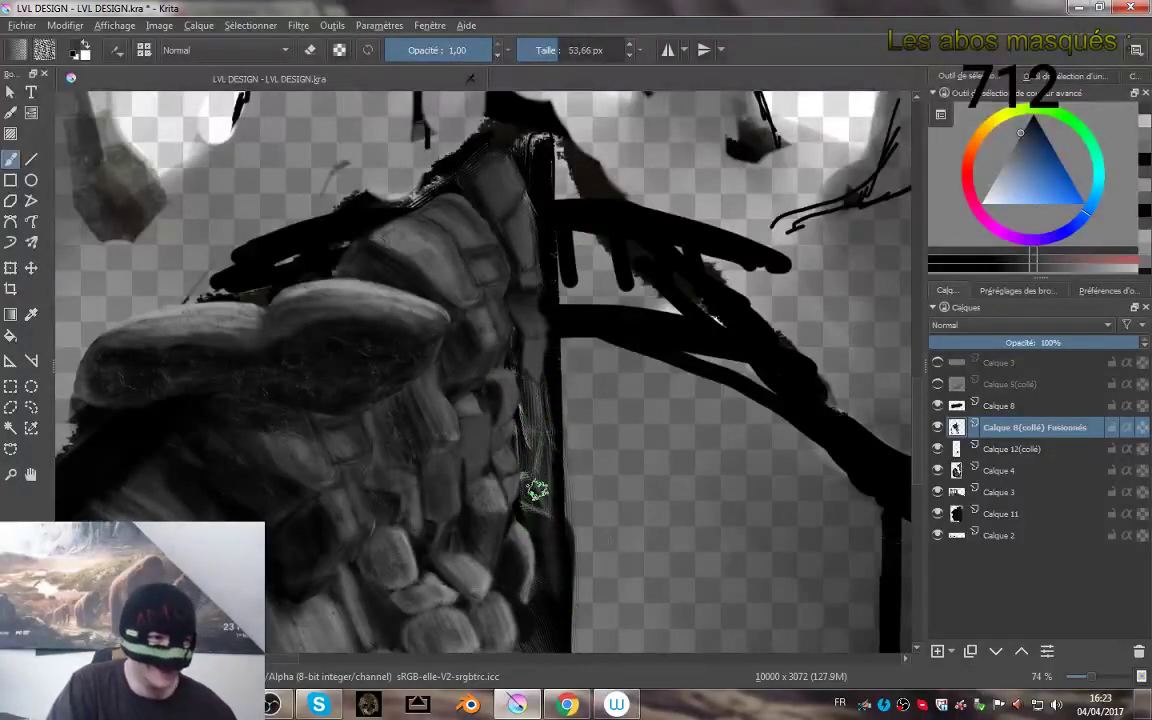
drag(595, 424, 635, 303)
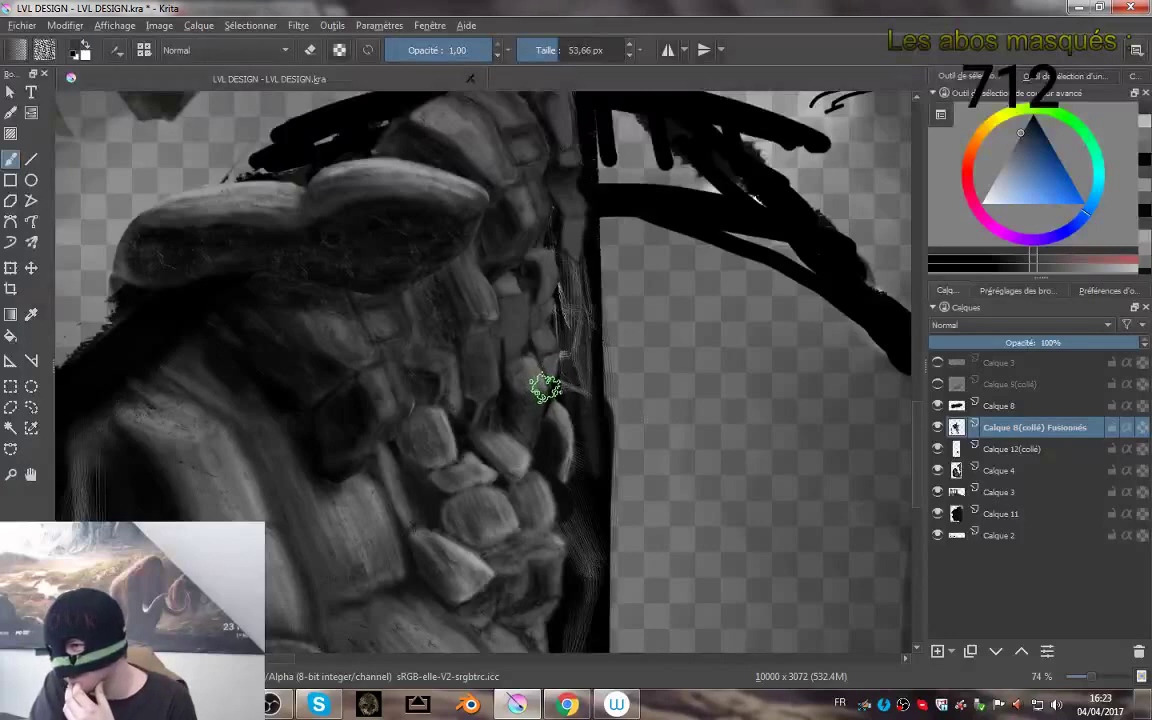
drag(556, 445, 553, 422)
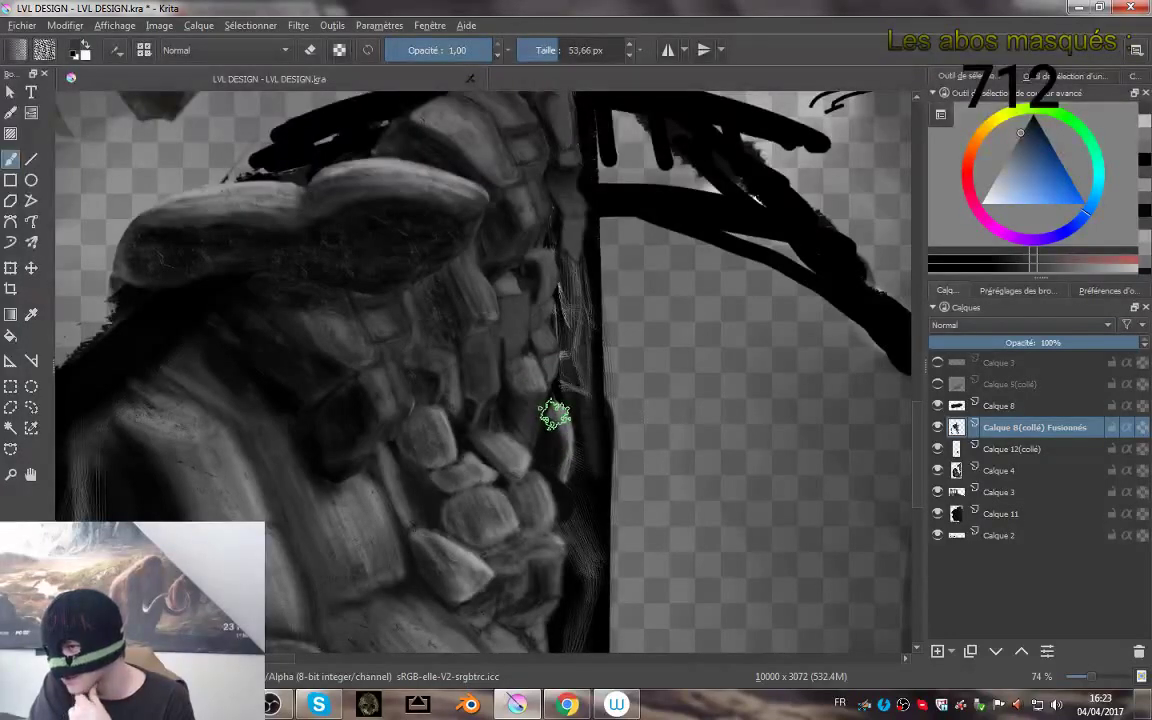
drag(581, 406, 626, 398)
scroll(630, 390, down, 5)
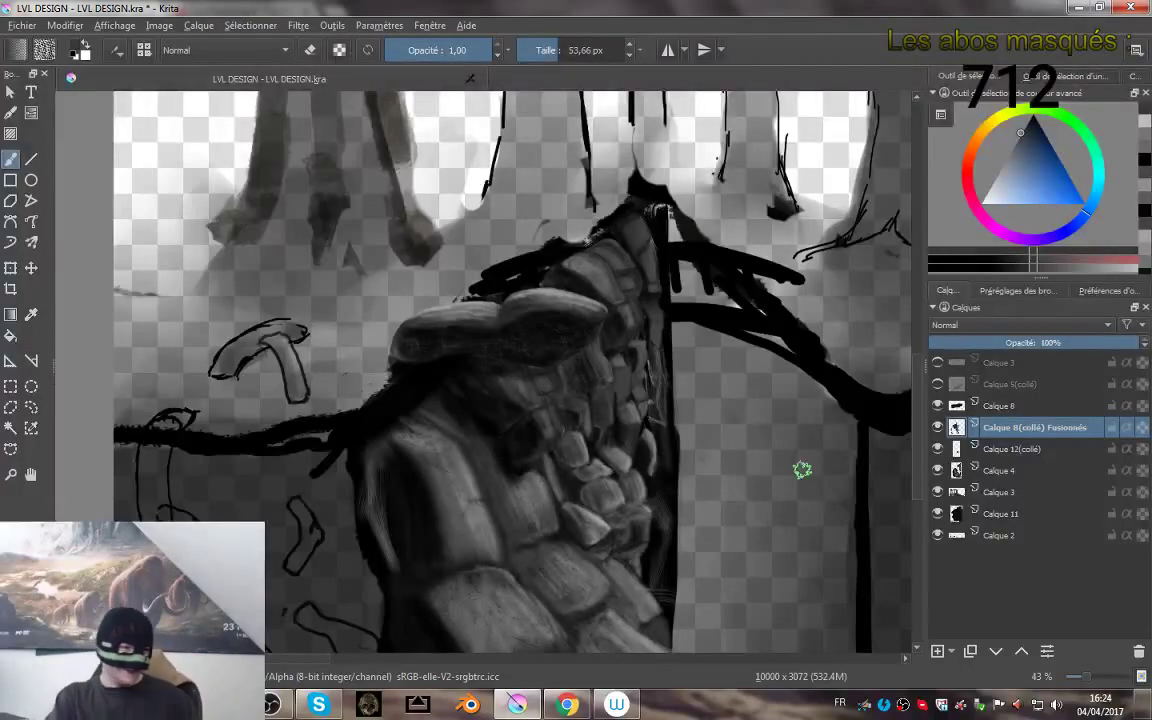
mouse_move(321, 706)
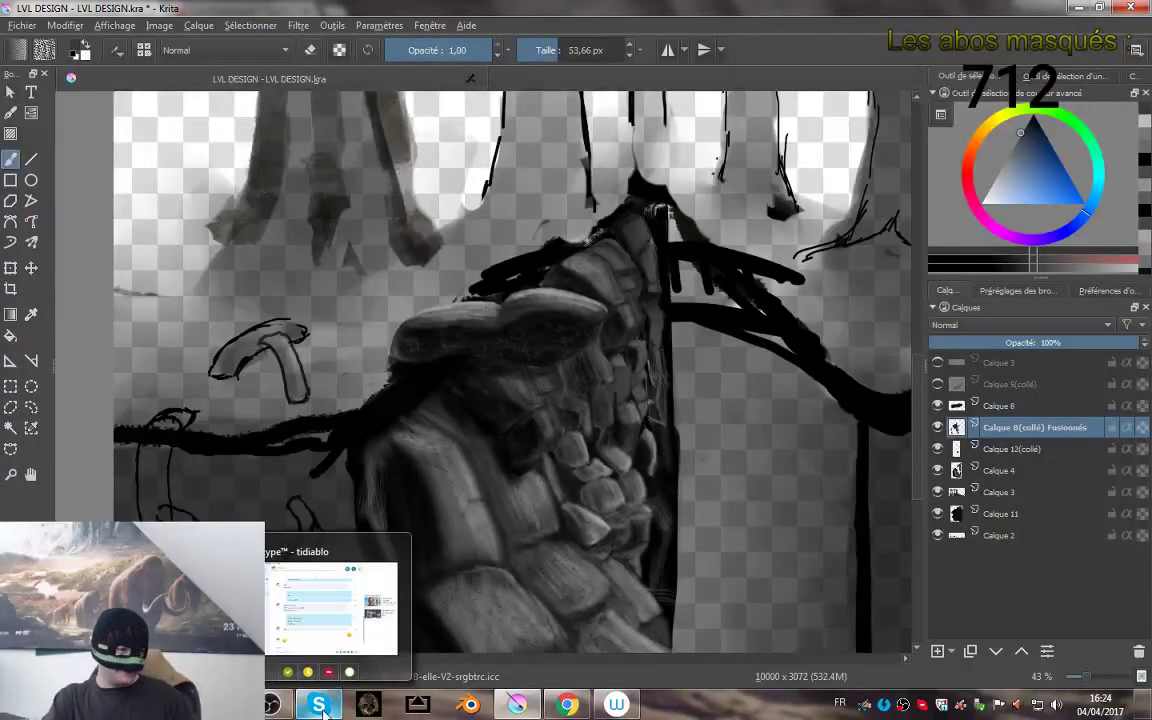
- Switch to OBS, toggle the visibility of the third screen capture source, and return to Krita
click(273, 705)
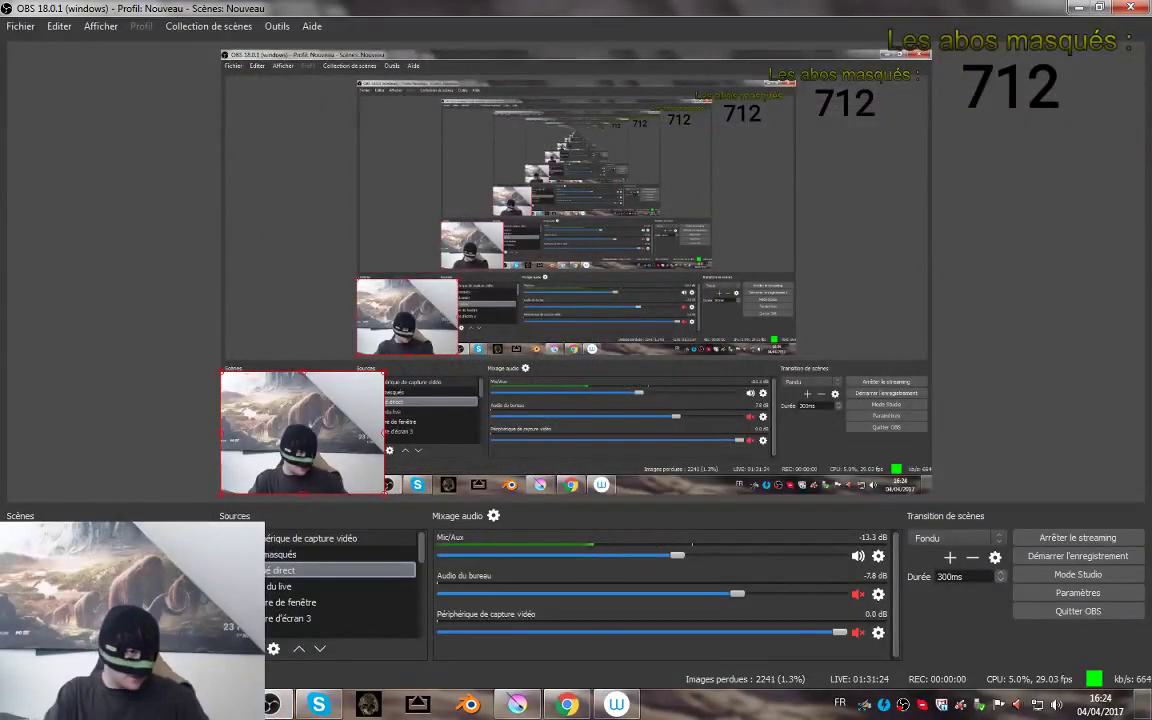
click(340, 618)
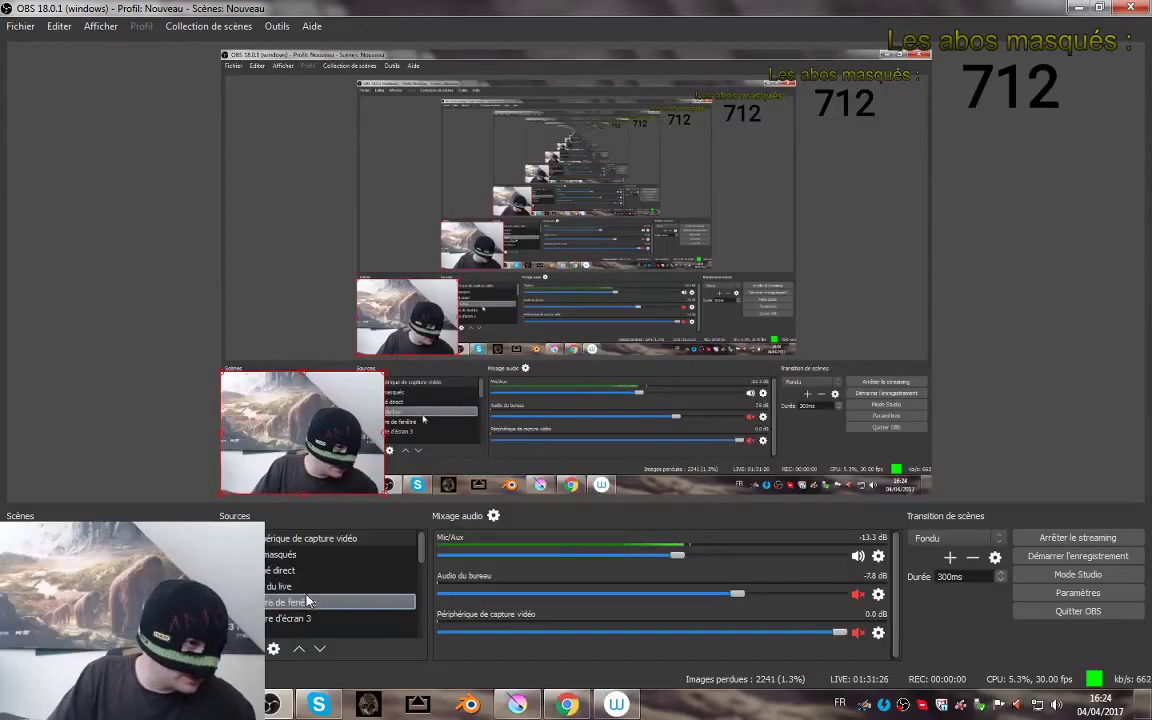
click(229, 618)
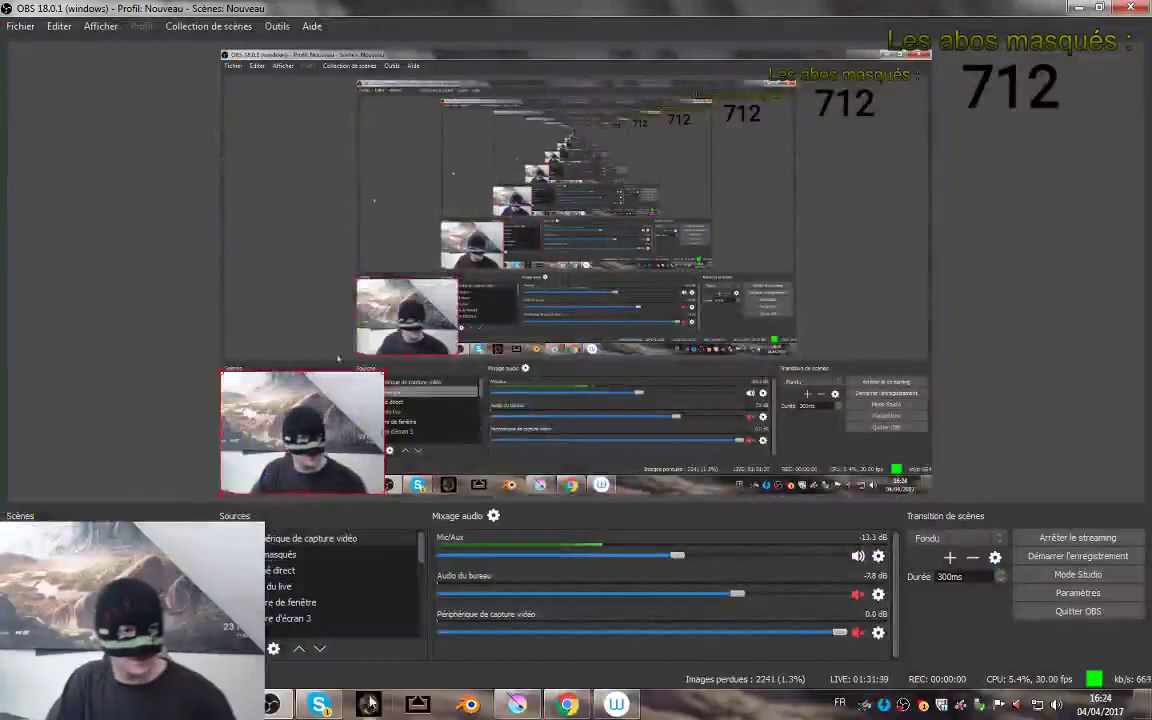
click(520, 708)
click(518, 706)
- Switch to OBS and hide the third screen capture source from the live scene
mouse_move(548, 706)
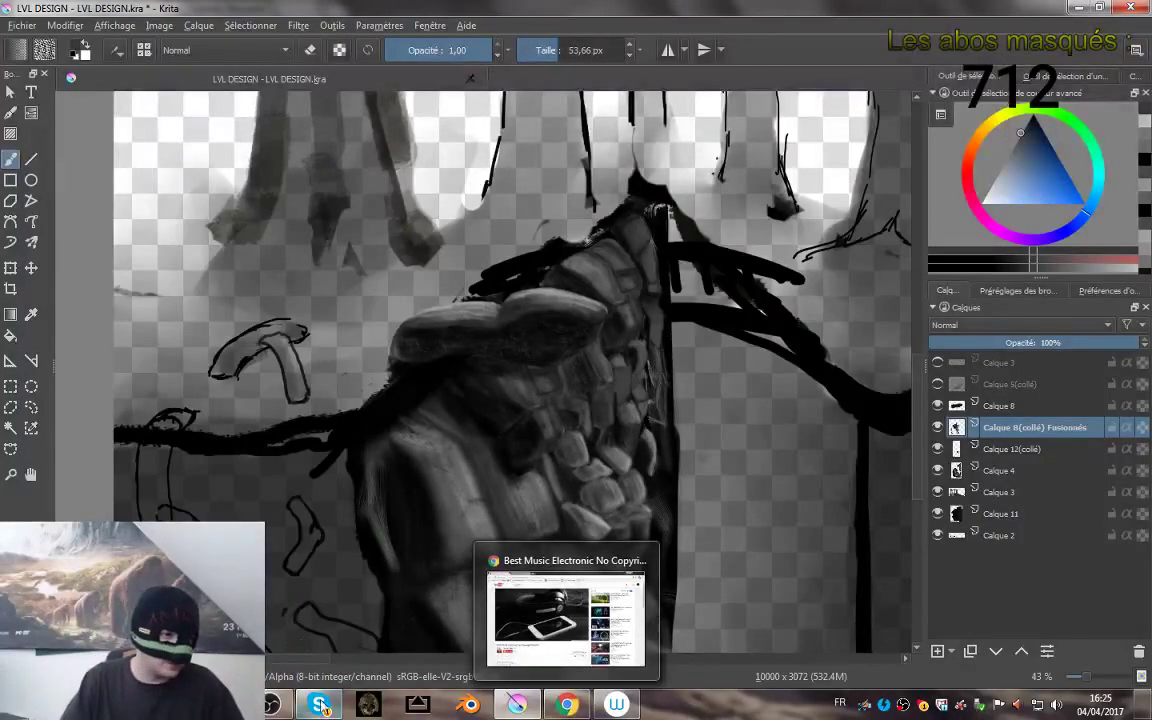
click(273, 704)
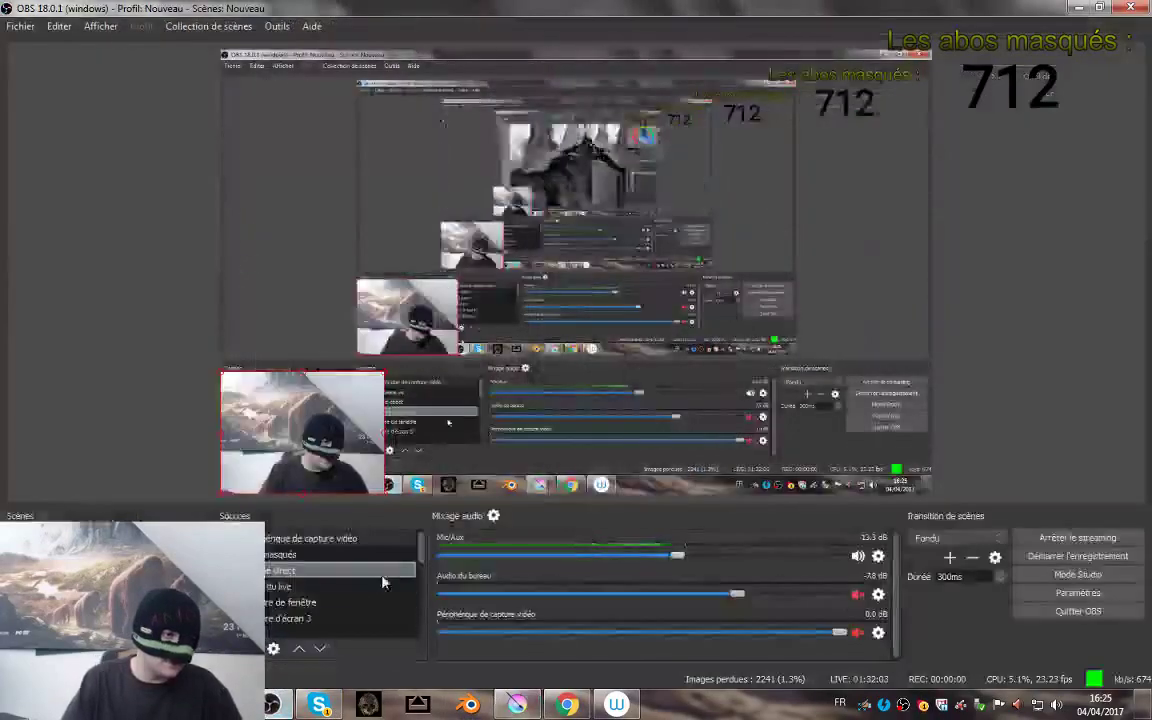
key(Down)
key(Down)
key(Down)
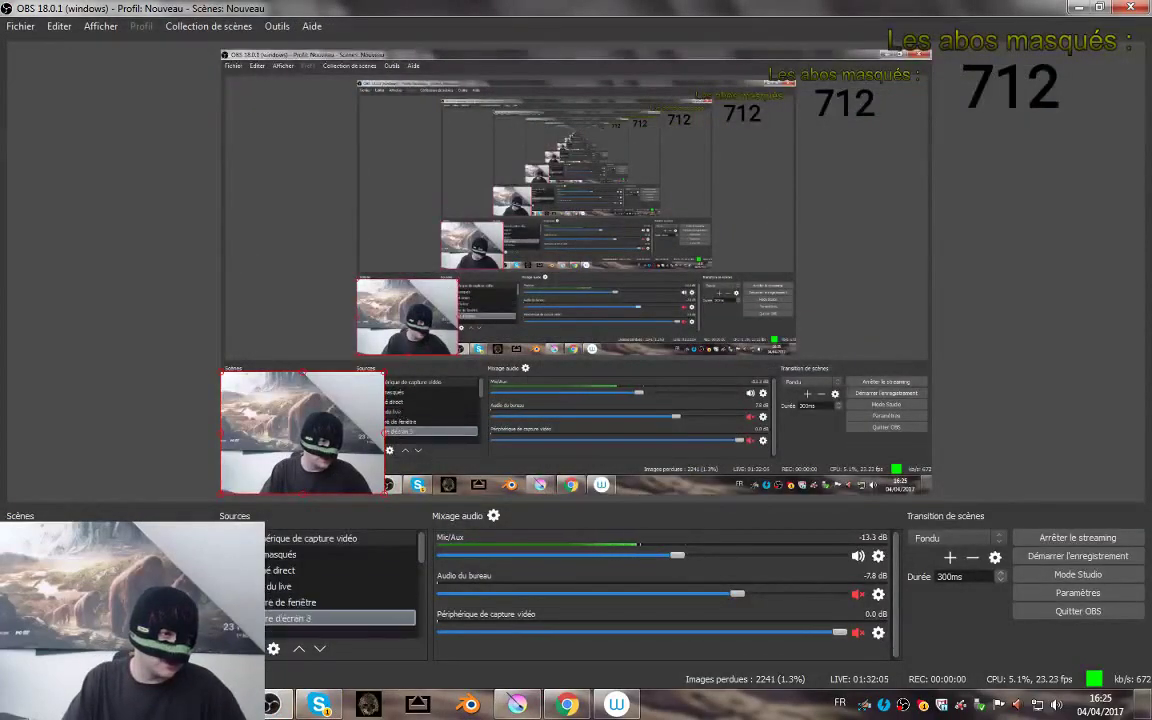
click(229, 618)
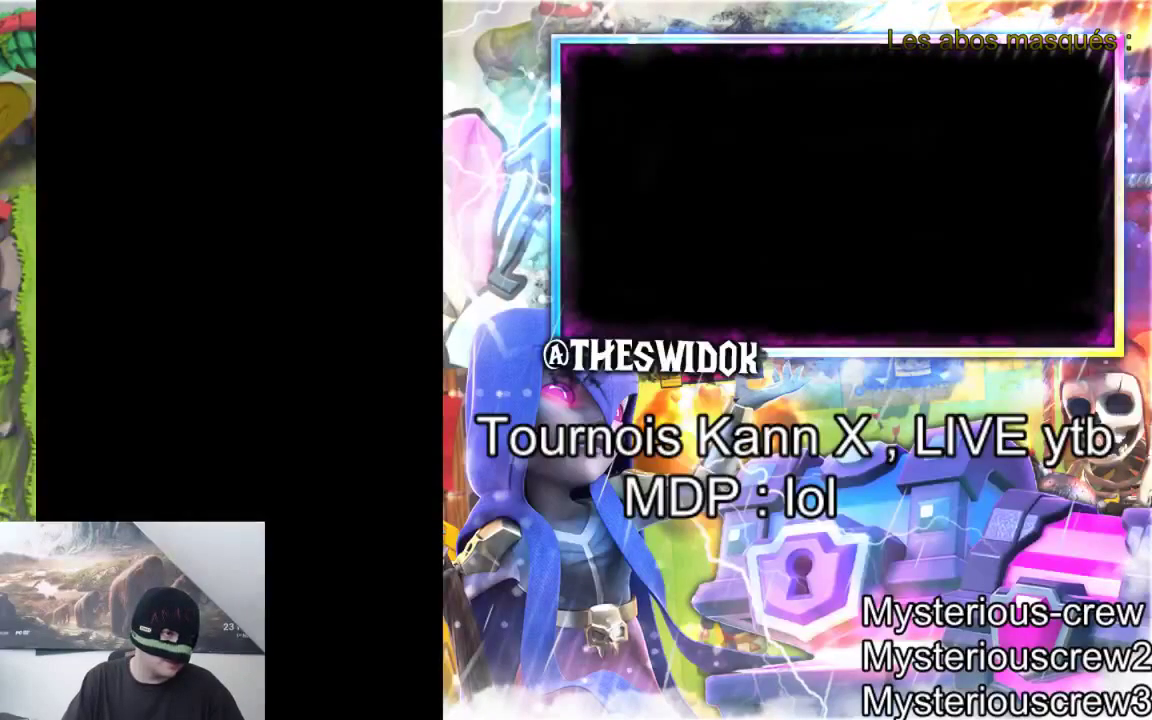
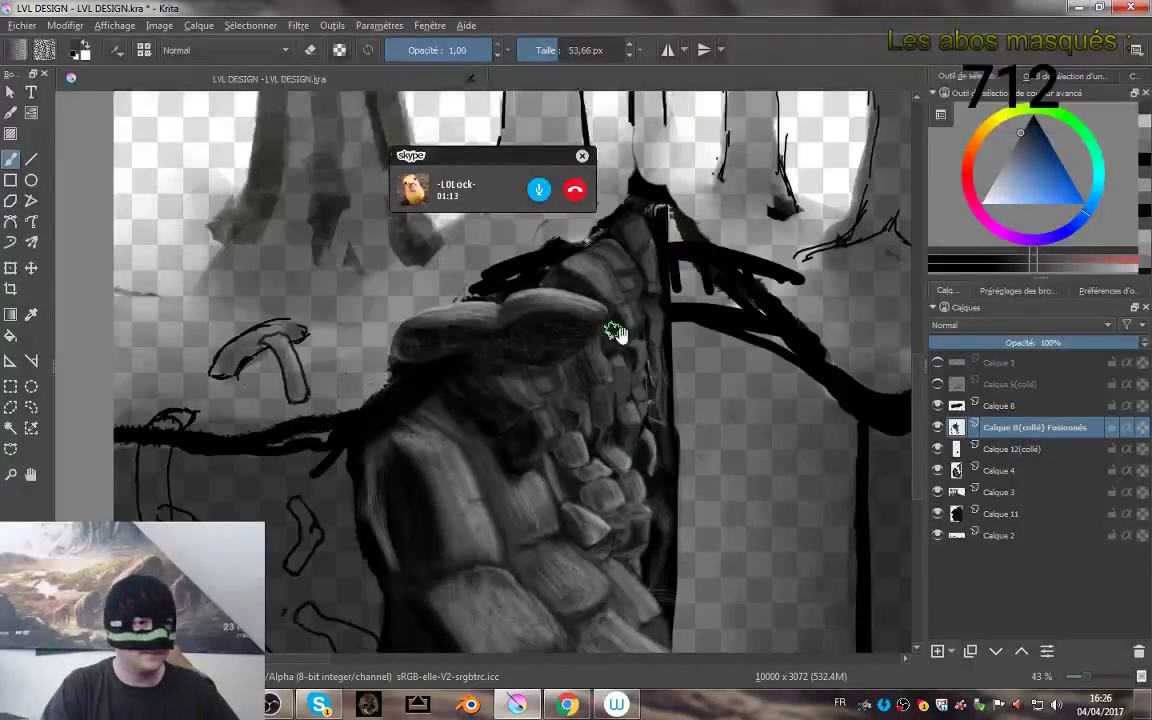
drag(617, 333, 607, 443)
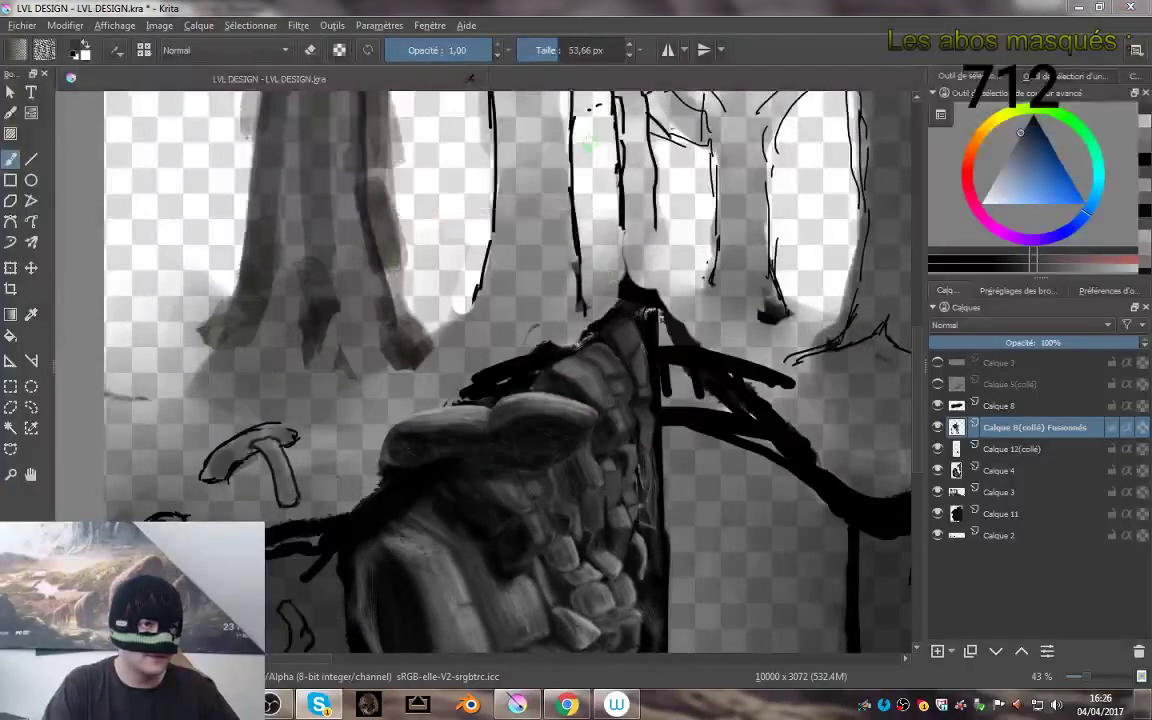
drag(700, 395, 693, 310)
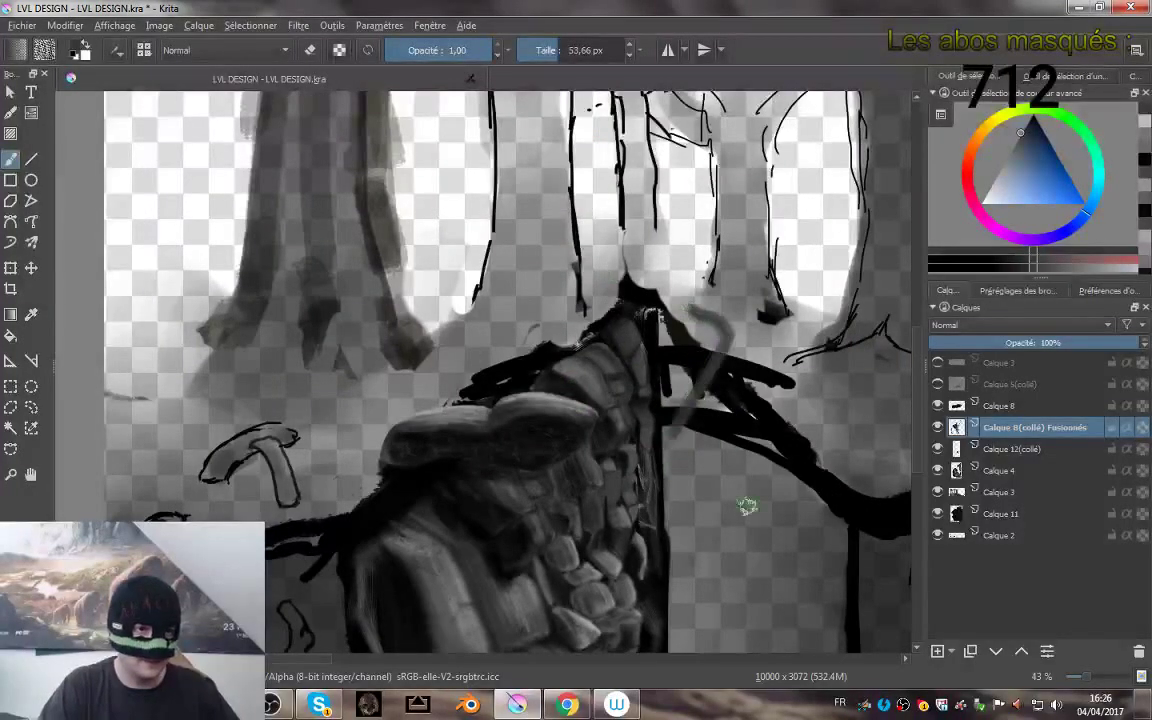
key(ctrl+z)
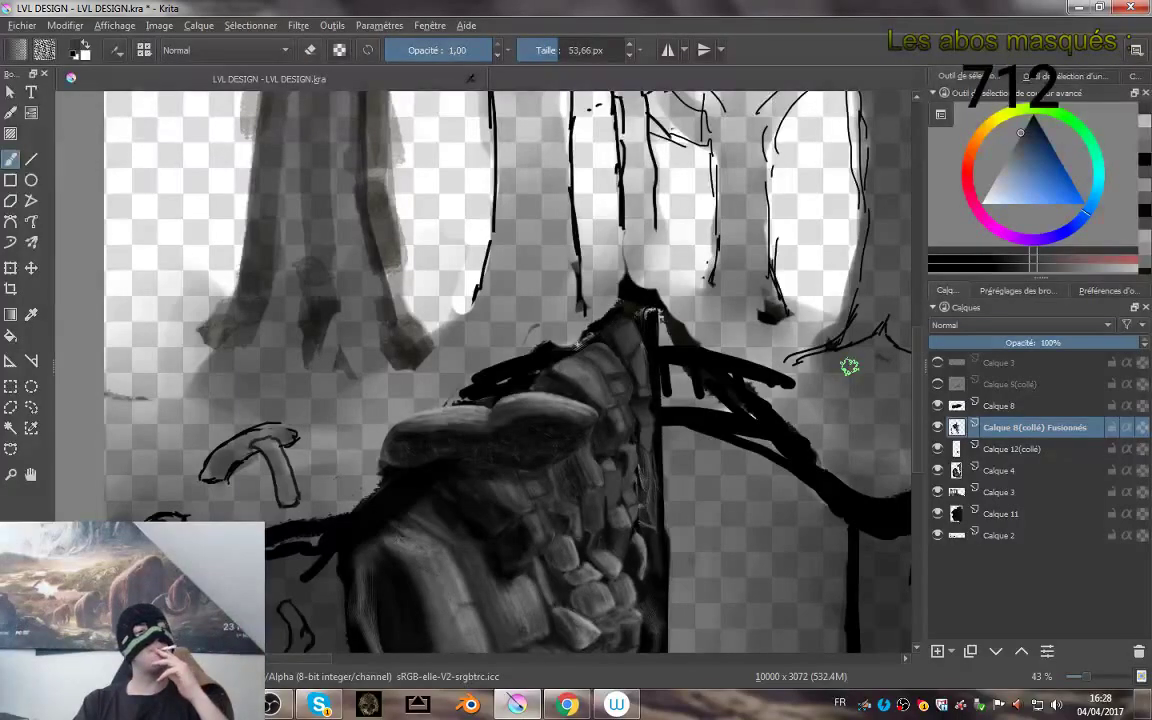
drag(697, 535, 623, 325)
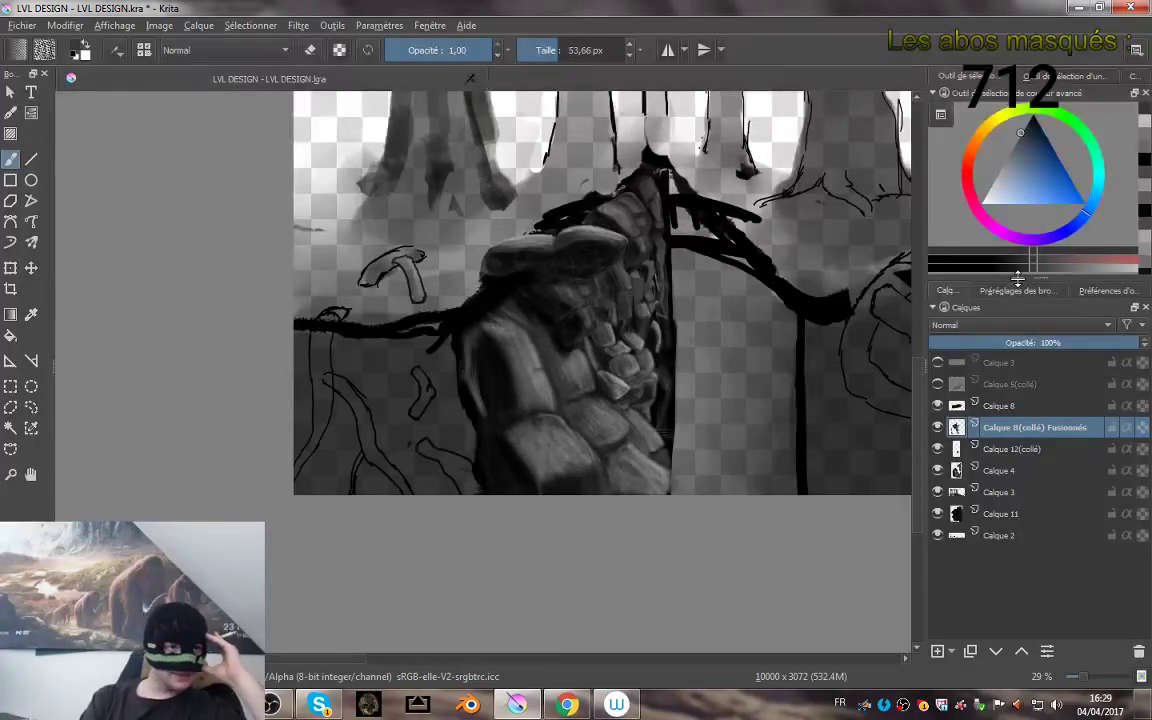
drag(770, 279, 643, 434)
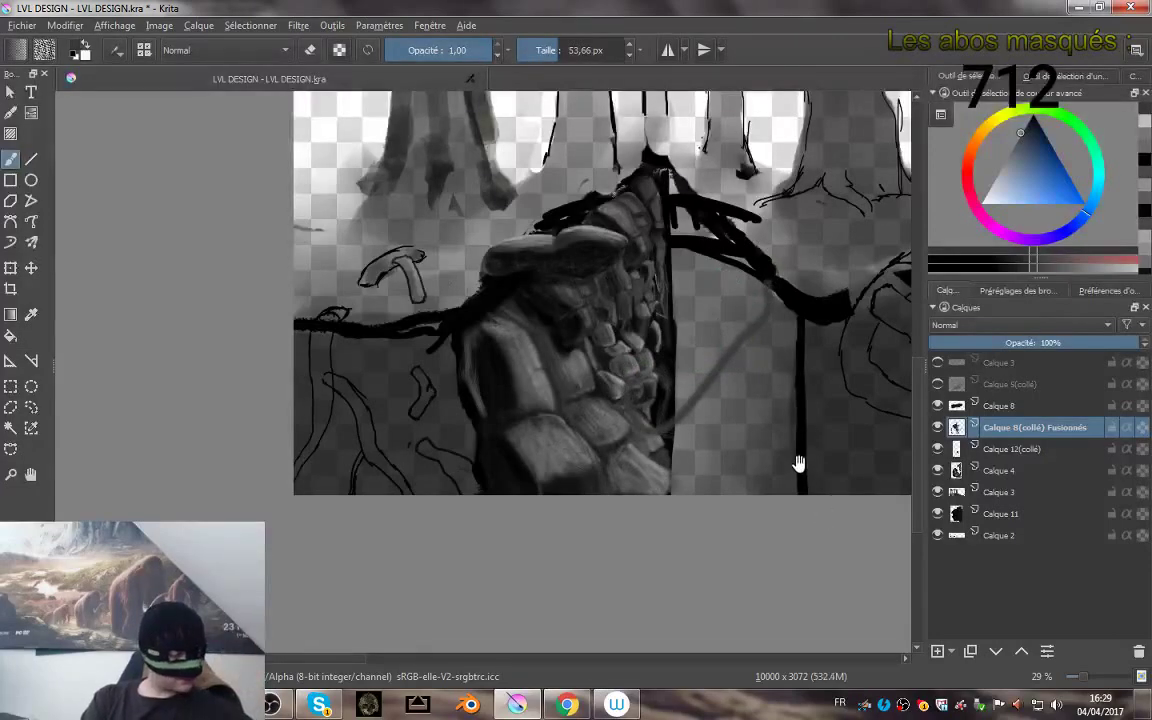
key(ctrl+z)
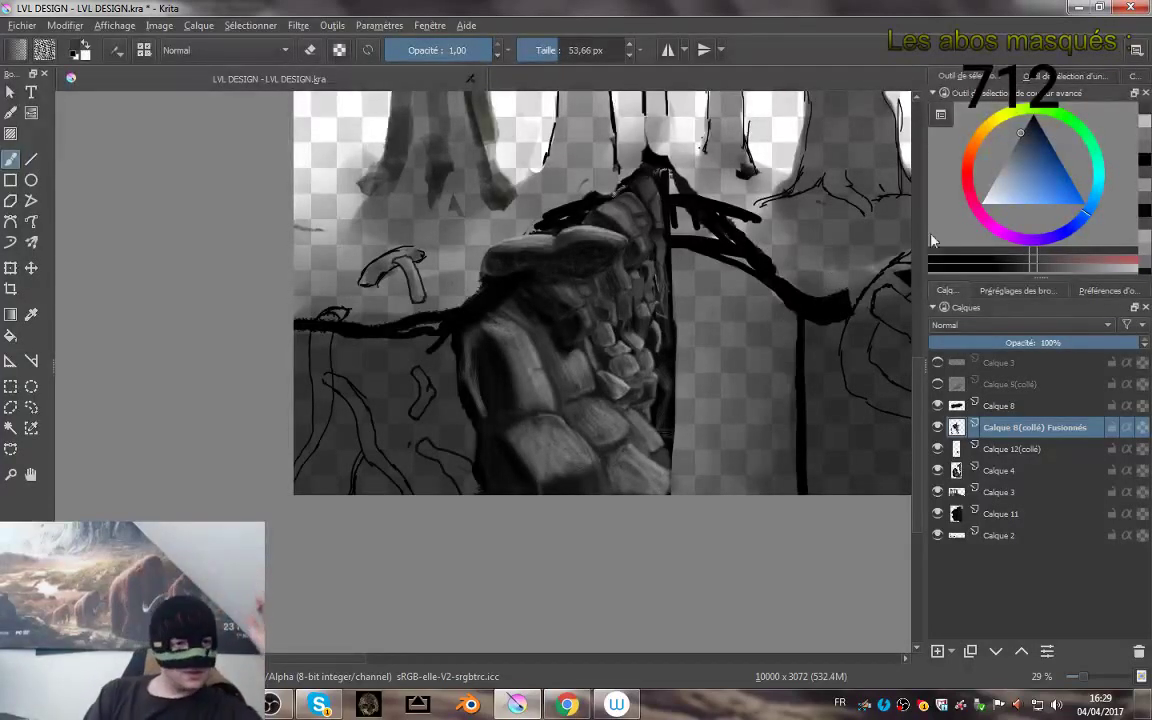
- Choose black as the painting colour
mouse_move(758, 334)
mouse_down()
mouse_move(702, 321)
mouse_move(708, 371)
mouse_move(676, 331)
mouse_up()
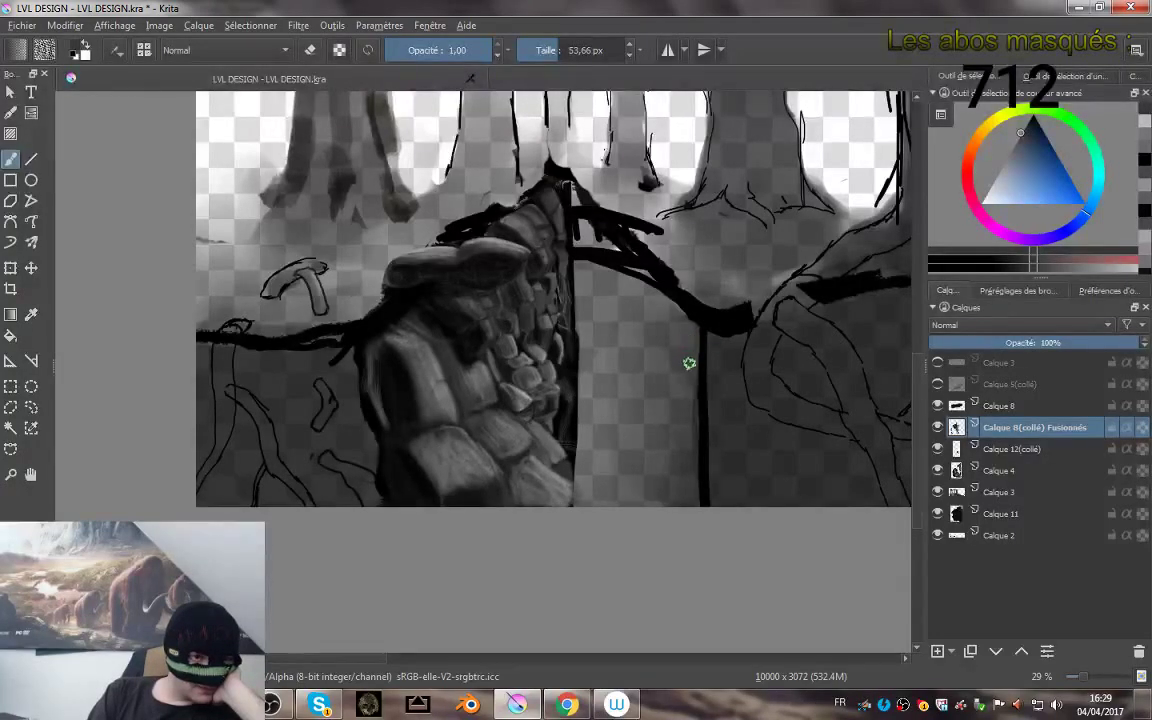
mouse_move(689, 360)
mouse_down()
mouse_move(695, 387)
mouse_move(648, 381)
mouse_move(681, 386)
mouse_move(669, 368)
mouse_move(689, 399)
mouse_move(675, 407)
mouse_move(676, 391)
mouse_up()
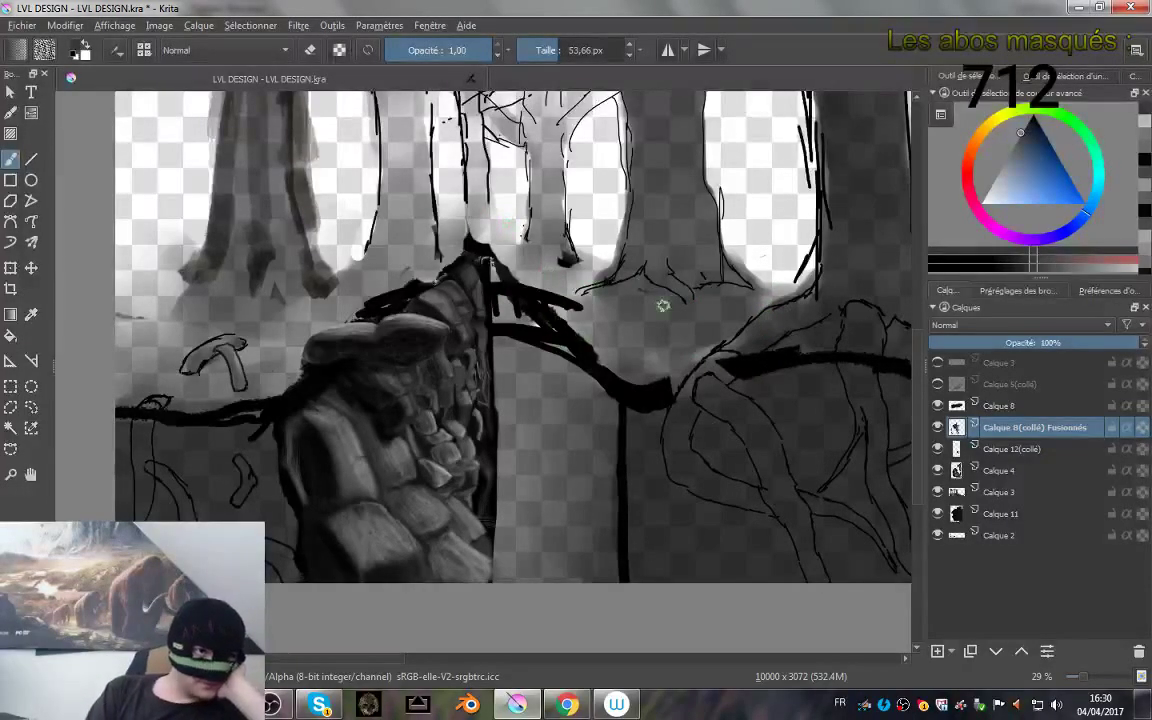
mouse_move(645, 309)
mouse_down()
mouse_move(609, 321)
mouse_move(607, 471)
mouse_move(612, 368)
mouse_move(607, 404)
mouse_move(638, 301)
mouse_move(677, 331)
mouse_move(599, 321)
mouse_move(591, 329)
mouse_move(612, 352)
mouse_move(594, 372)
mouse_move(584, 424)
mouse_move(565, 434)
mouse_move(576, 427)
mouse_move(571, 442)
mouse_move(571, 424)
mouse_move(542, 437)
mouse_move(553, 452)
mouse_move(573, 447)
mouse_move(535, 455)
mouse_move(550, 504)
mouse_move(568, 437)
mouse_move(699, 509)
mouse_move(610, 470)
mouse_move(561, 471)
mouse_move(566, 497)
mouse_move(550, 468)
mouse_move(632, 429)
mouse_move(571, 397)
mouse_move(597, 419)
mouse_move(555, 404)
mouse_move(617, 411)
mouse_up()
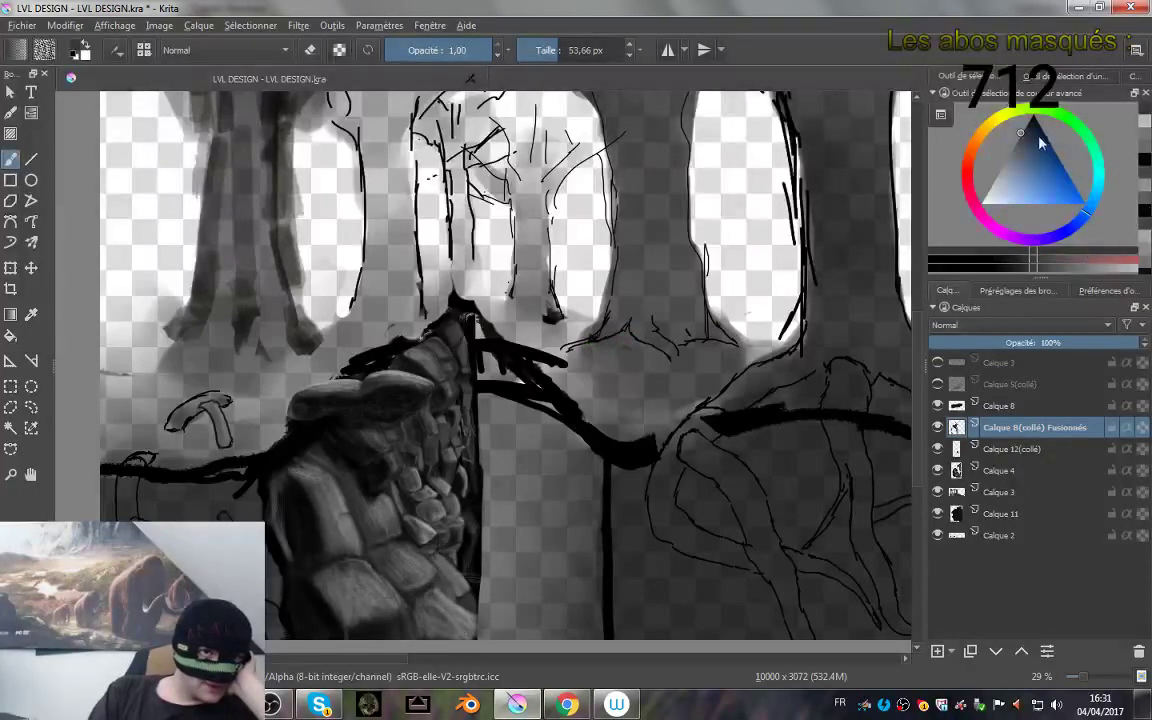
drag(1040, 143, 1032, 119)
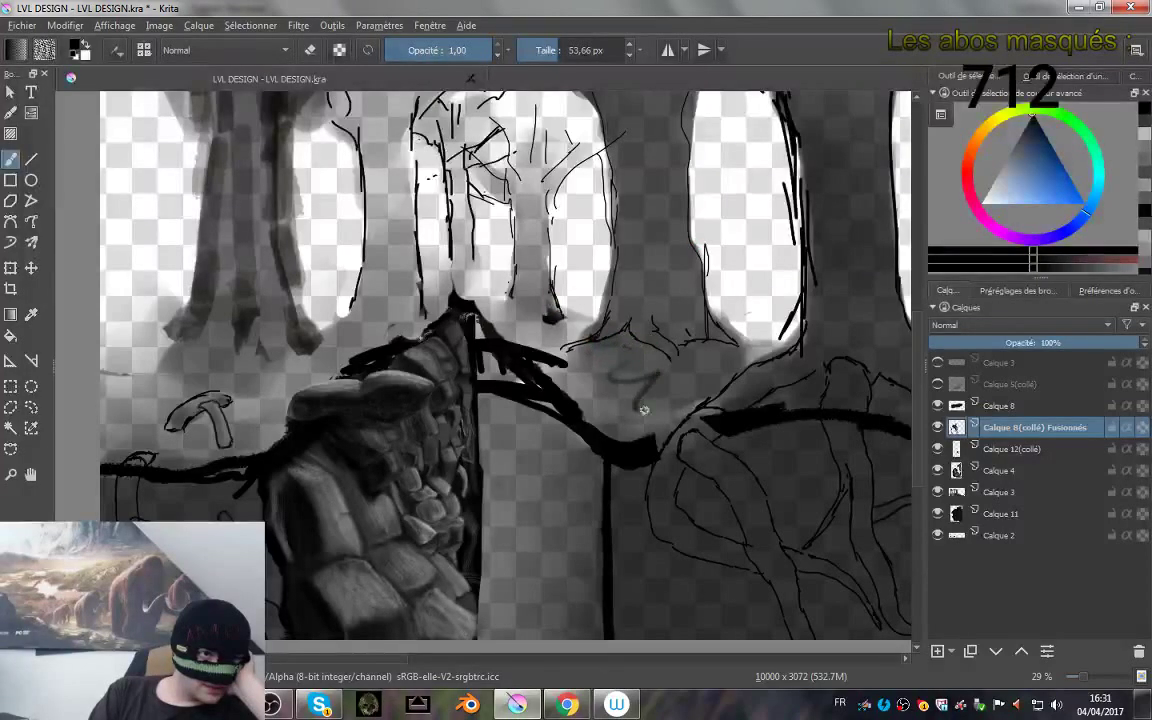
- Try looping black strokes around the base of the large central tree and the gap beside it, and undo them
mouse_move(716, 349)
mouse_down()
mouse_move(706, 250)
mouse_move(741, 293)
mouse_move(803, 323)
mouse_up()
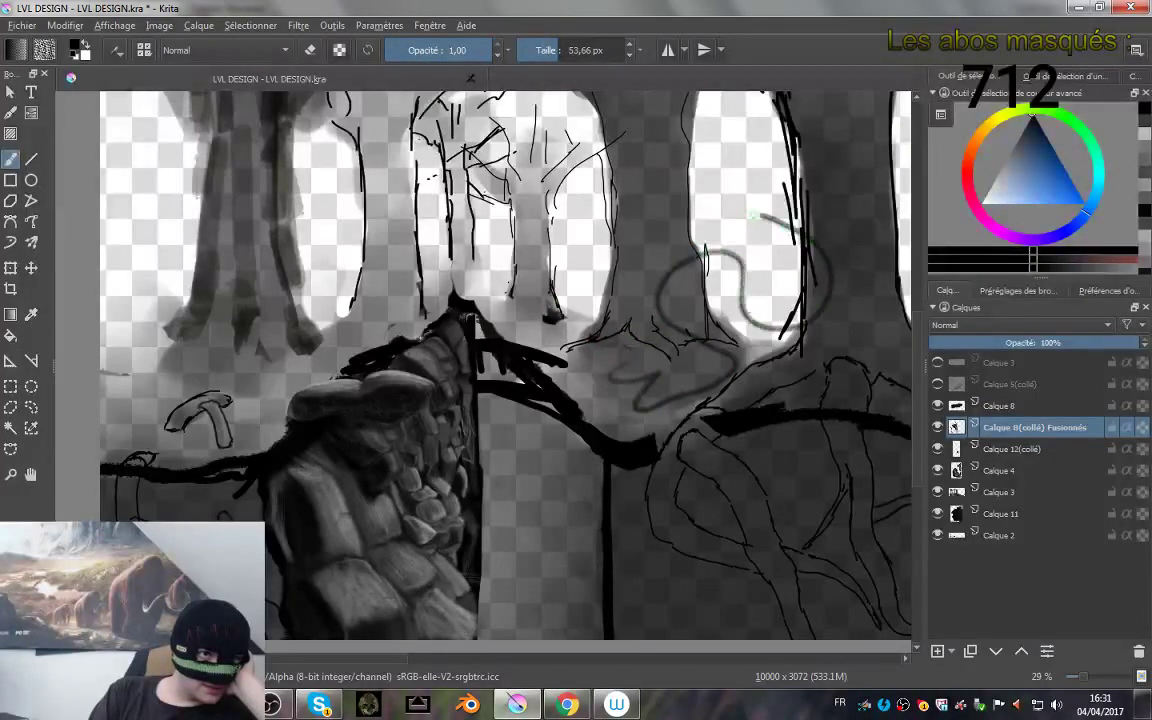
mouse_move(753, 215)
mouse_down()
mouse_move(706, 220)
mouse_move(634, 258)
mouse_up()
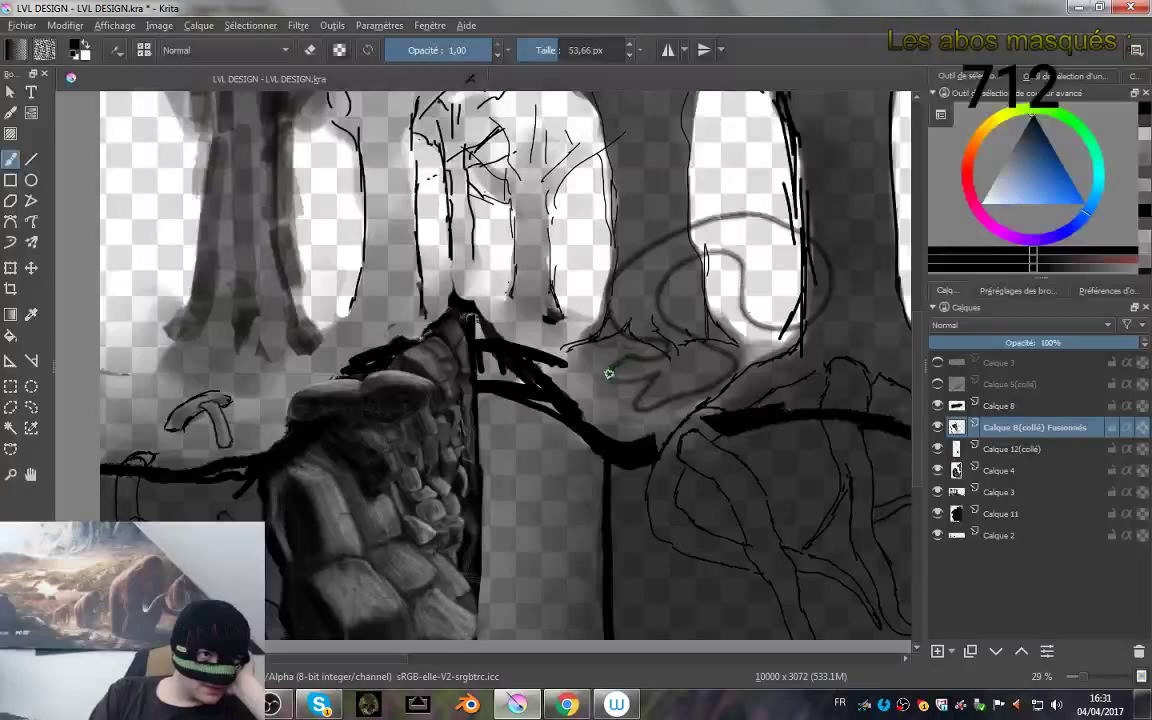
drag(663, 373, 648, 416)
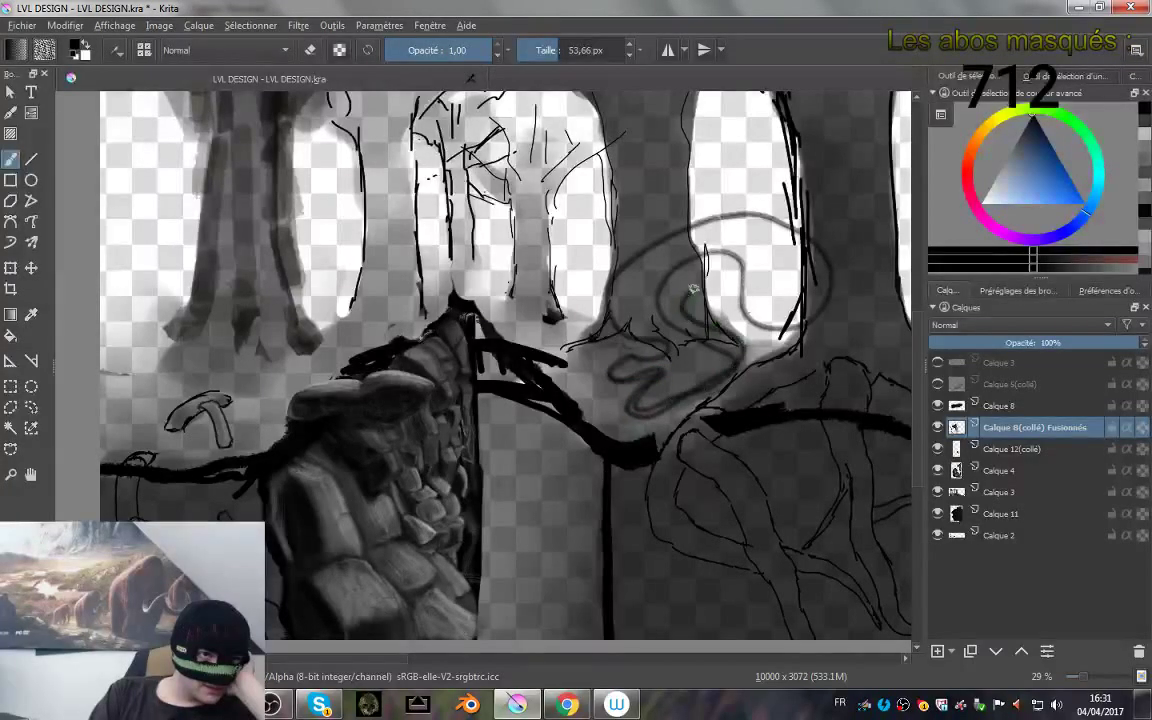
mouse_move(735, 334)
mouse_down()
mouse_move(829, 311)
mouse_move(833, 246)
mouse_move(755, 205)
mouse_move(672, 233)
mouse_move(605, 296)
mouse_move(668, 346)
mouse_up()
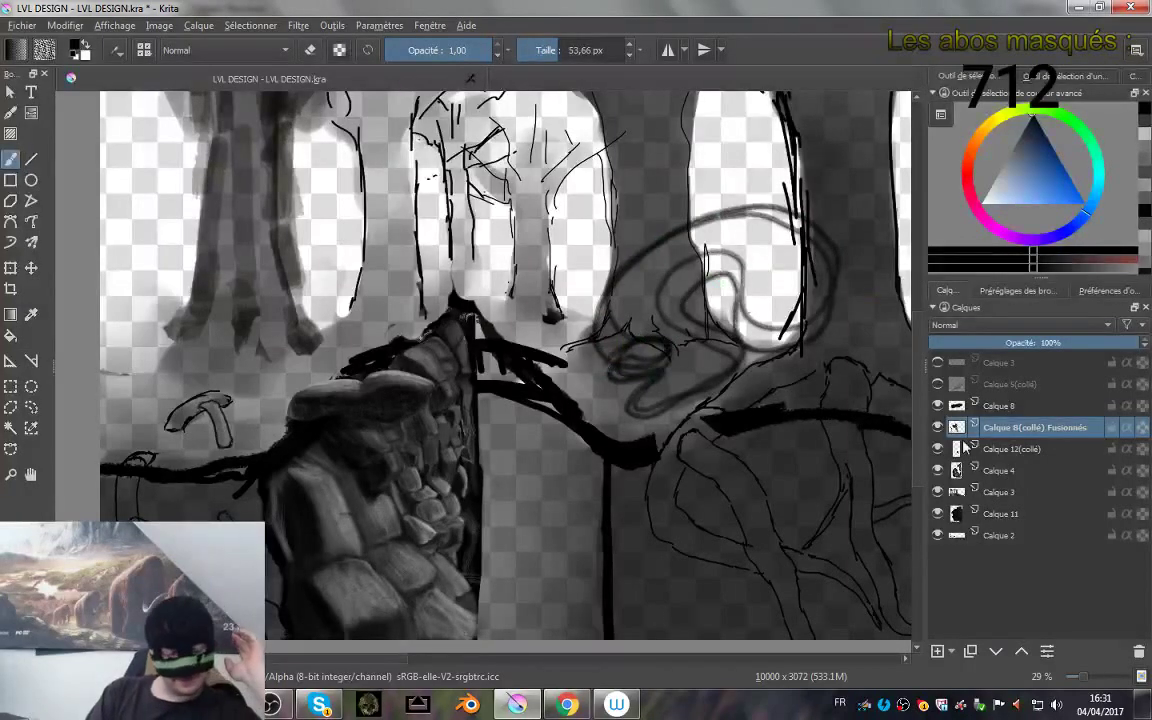
key(ctrl+z)
key(ctrl+z)
key(ctrl+z)
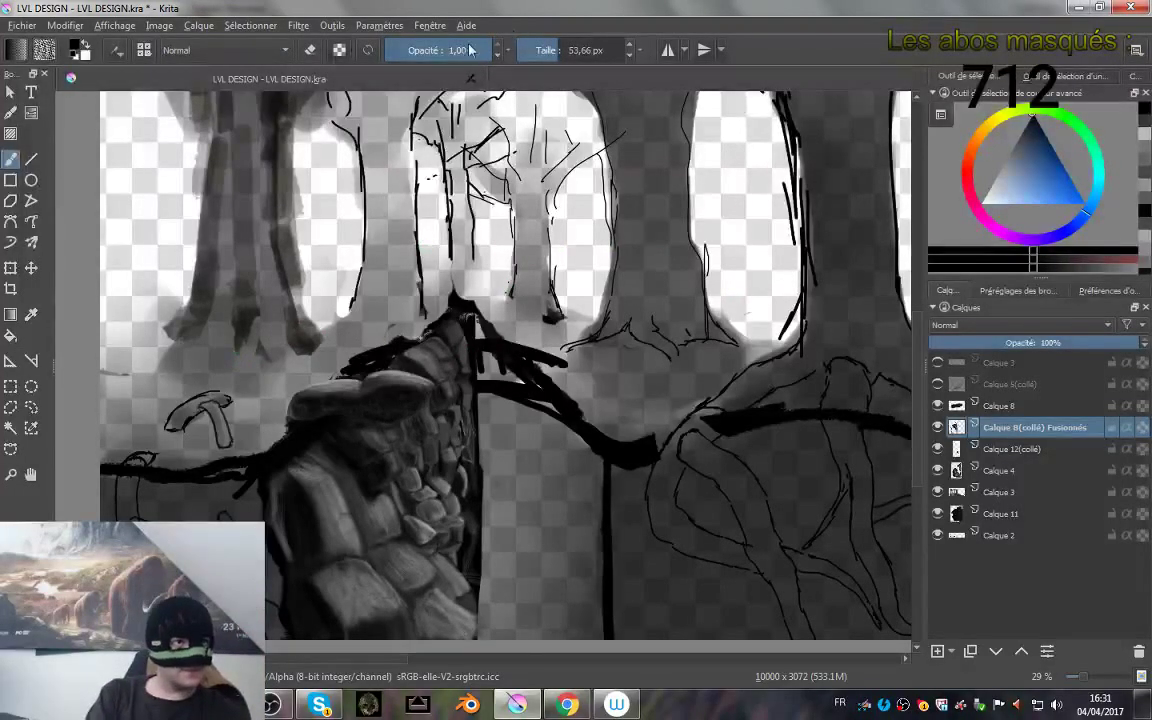
- Lower the brush opacity to 0.54, enlarge it to 131.99 px, and paint the leftmost tree's diagonal shadow across the ground
drag(471, 50, 433, 65)
shift+drag(198, 351, 220, 370)
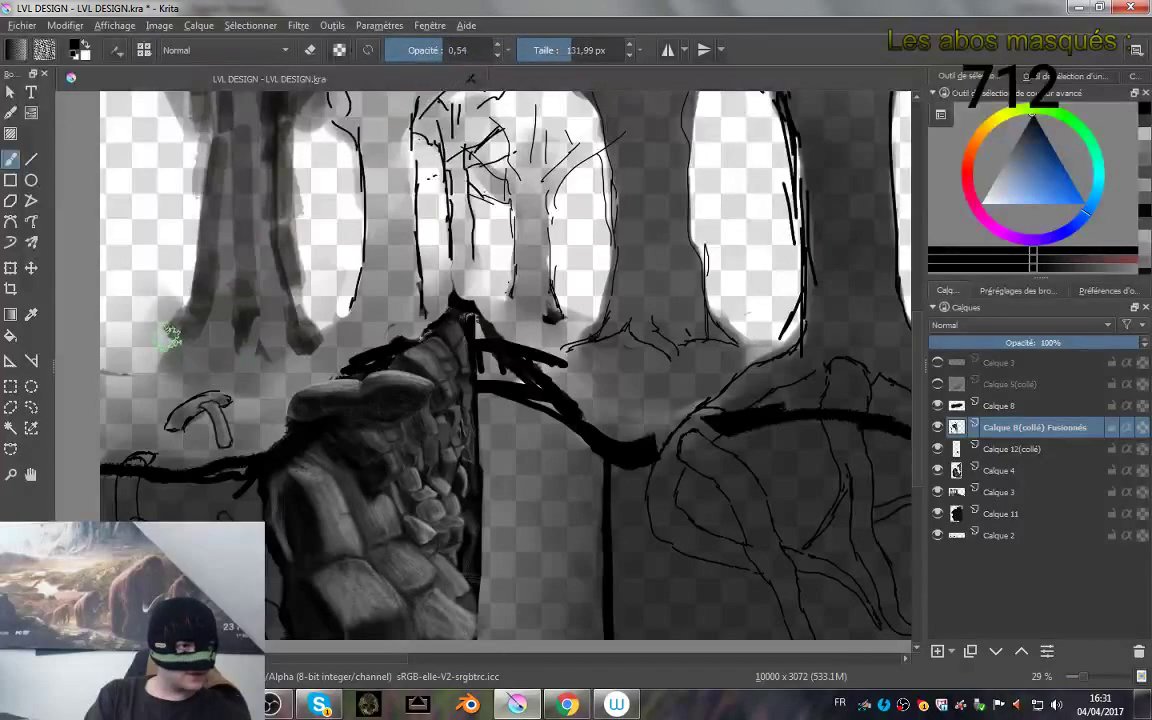
mouse_move(170, 338)
mouse_down()
mouse_move(222, 348)
mouse_move(220, 363)
mouse_move(148, 354)
mouse_move(201, 349)
mouse_move(149, 358)
mouse_move(178, 351)
mouse_move(147, 394)
mouse_move(164, 365)
mouse_move(100, 420)
mouse_up()
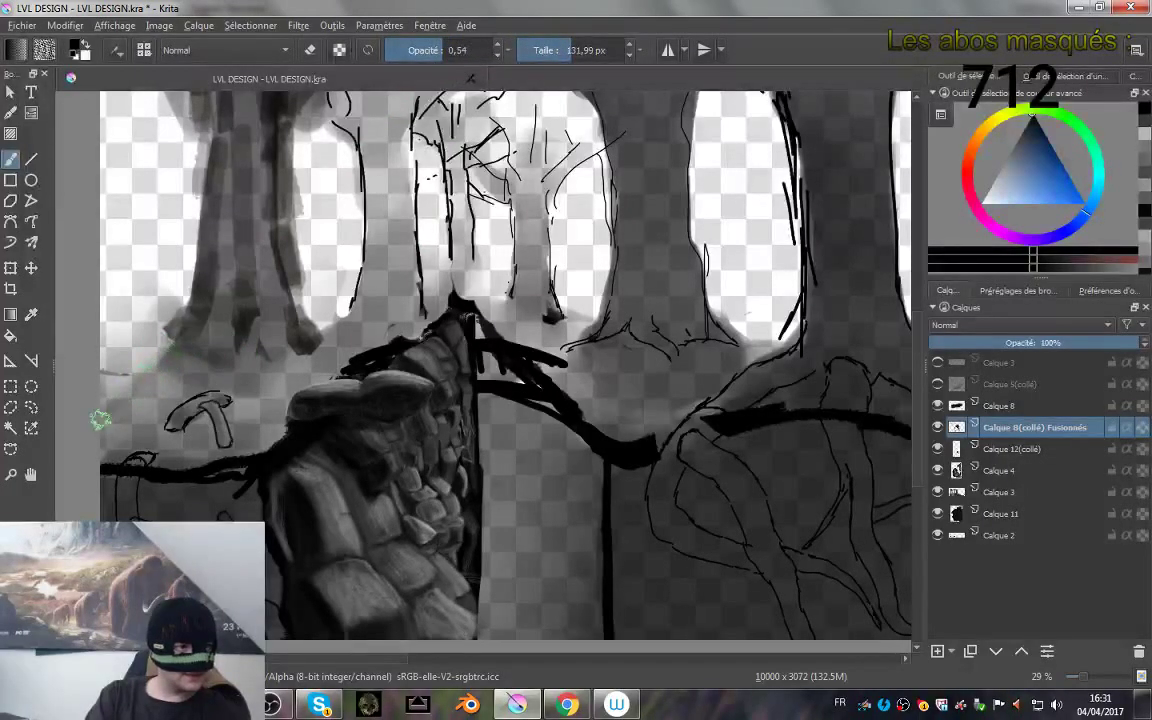
mouse_move(177, 366)
mouse_down()
mouse_move(119, 450)
mouse_move(264, 352)
mouse_move(260, 382)
mouse_move(289, 359)
mouse_move(185, 475)
mouse_move(257, 390)
mouse_move(178, 457)
mouse_move(166, 460)
mouse_move(231, 365)
mouse_move(134, 451)
mouse_move(116, 442)
mouse_move(175, 370)
mouse_up()
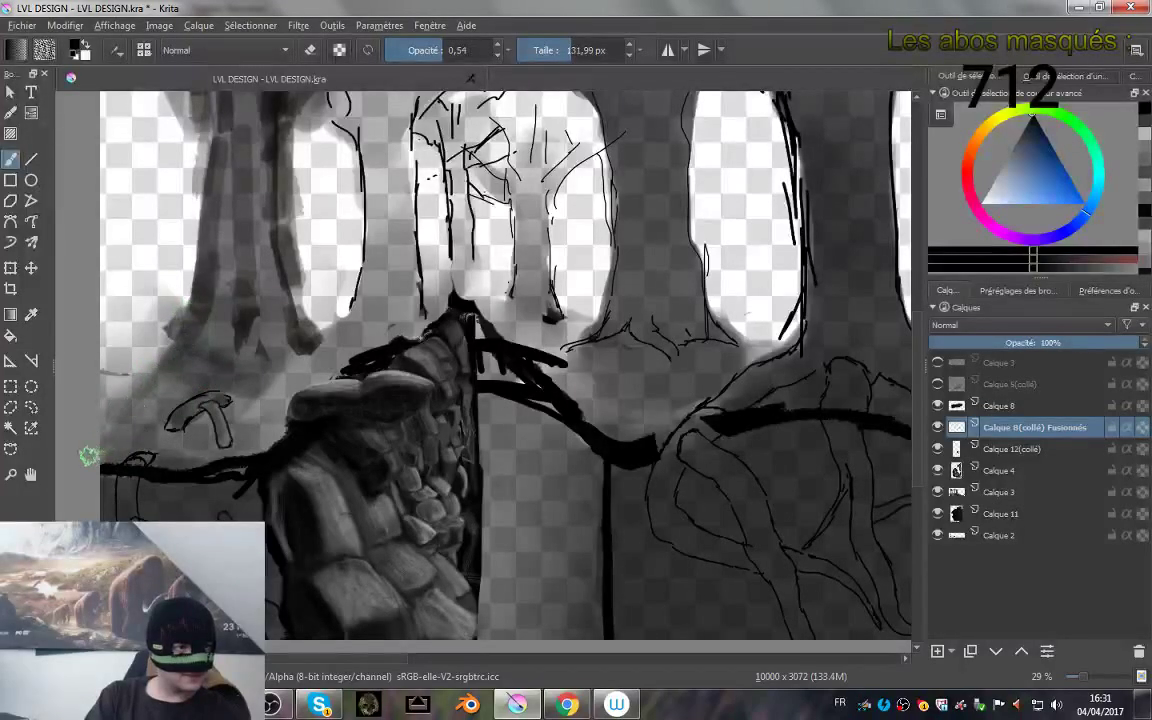
mouse_move(89, 456)
mouse_down()
mouse_move(183, 358)
mouse_move(99, 458)
mouse_move(196, 363)
mouse_move(141, 451)
mouse_move(193, 404)
mouse_move(267, 373)
mouse_move(188, 468)
mouse_move(300, 346)
mouse_up()
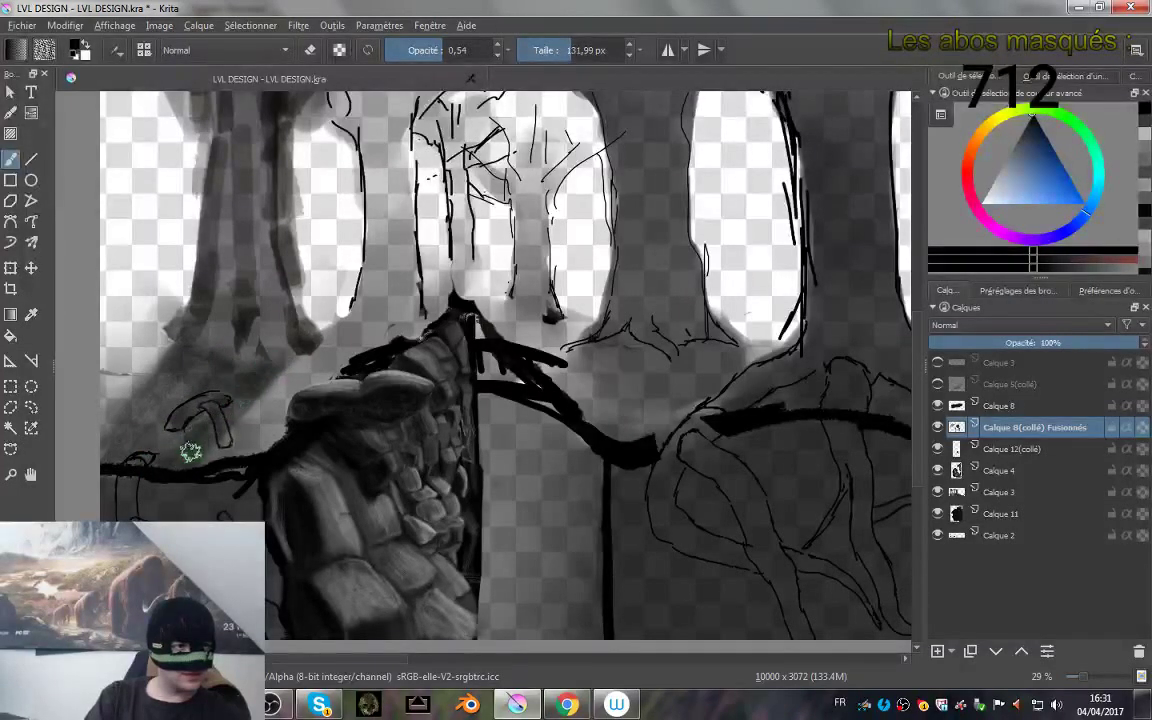
- Darken the leftmost tree's trunk from its roots up to the fork with semi-transparent black vertical strokes
mouse_move(218, 138)
mouse_down()
mouse_move(233, 104)
mouse_move(229, 134)
mouse_move(212, 93)
mouse_move(237, 244)
mouse_move(228, 180)
mouse_move(265, 136)
mouse_move(266, 293)
mouse_move(260, 234)
mouse_move(275, 252)
mouse_move(265, 234)
mouse_move(254, 308)
mouse_move(249, 175)
mouse_move(203, 334)
mouse_move(230, 186)
mouse_move(209, 90)
mouse_move(212, 110)
mouse_up()
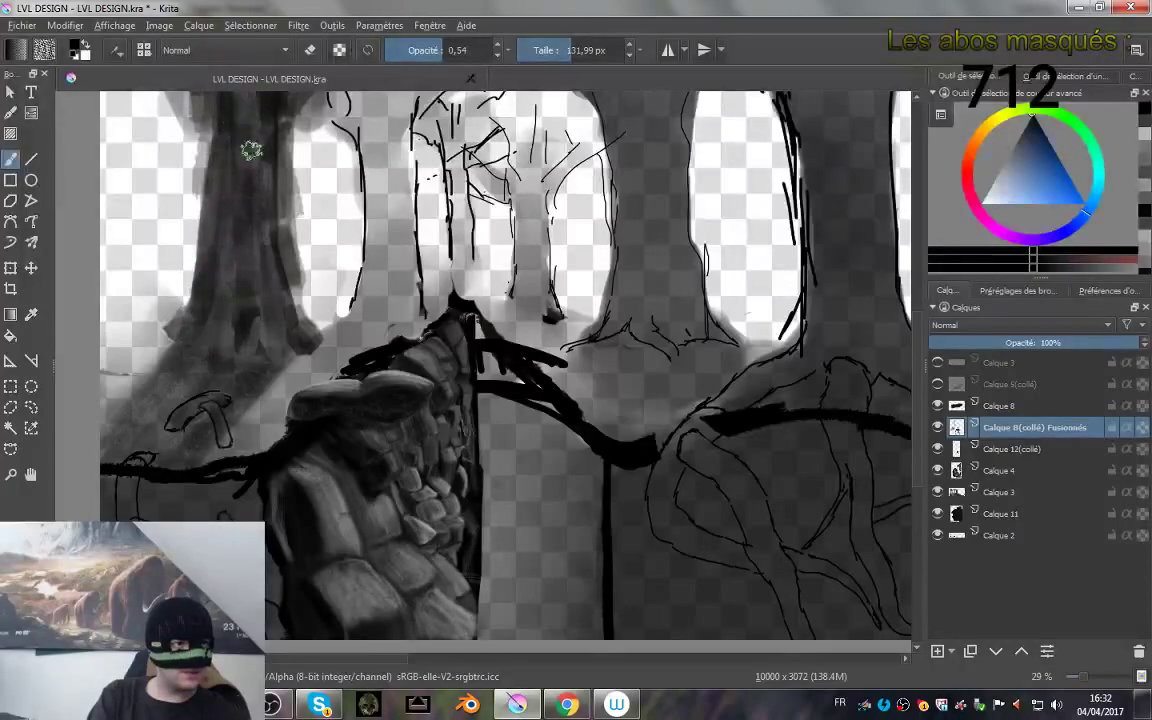
drag(215, 224, 205, 387)
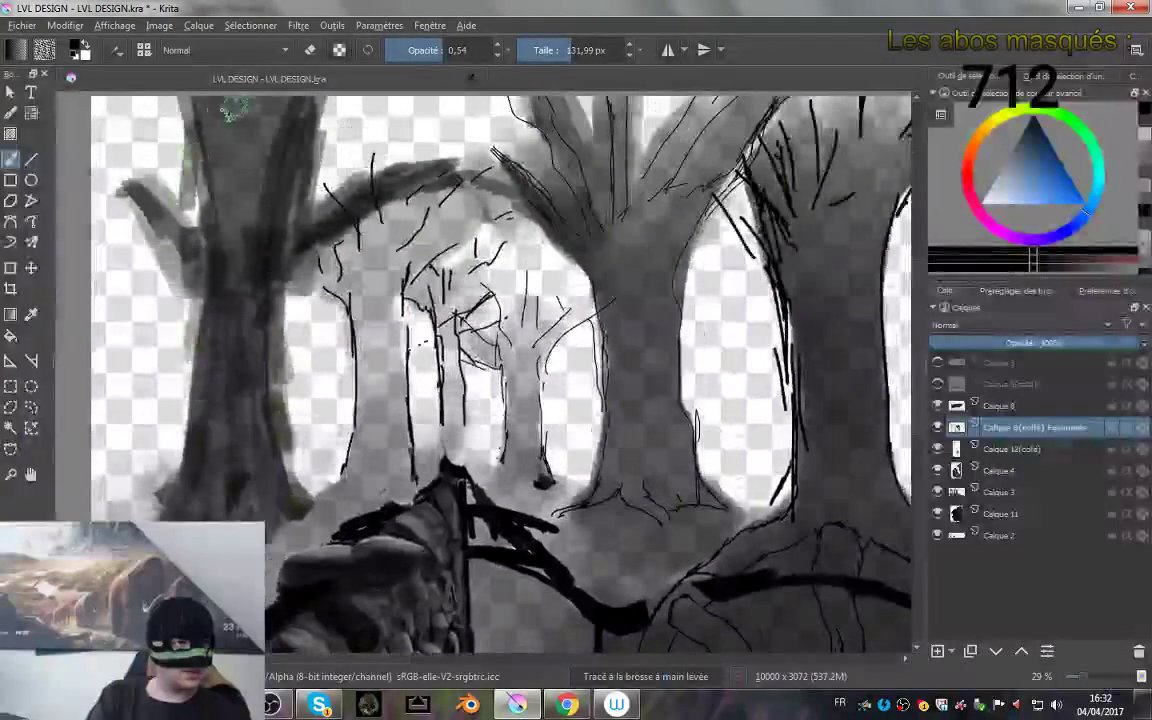
mouse_move(236, 108)
mouse_down()
mouse_move(255, 197)
mouse_move(303, 119)
mouse_move(260, 289)
mouse_move(256, 97)
mouse_move(220, 221)
mouse_move(222, 98)
mouse_up()
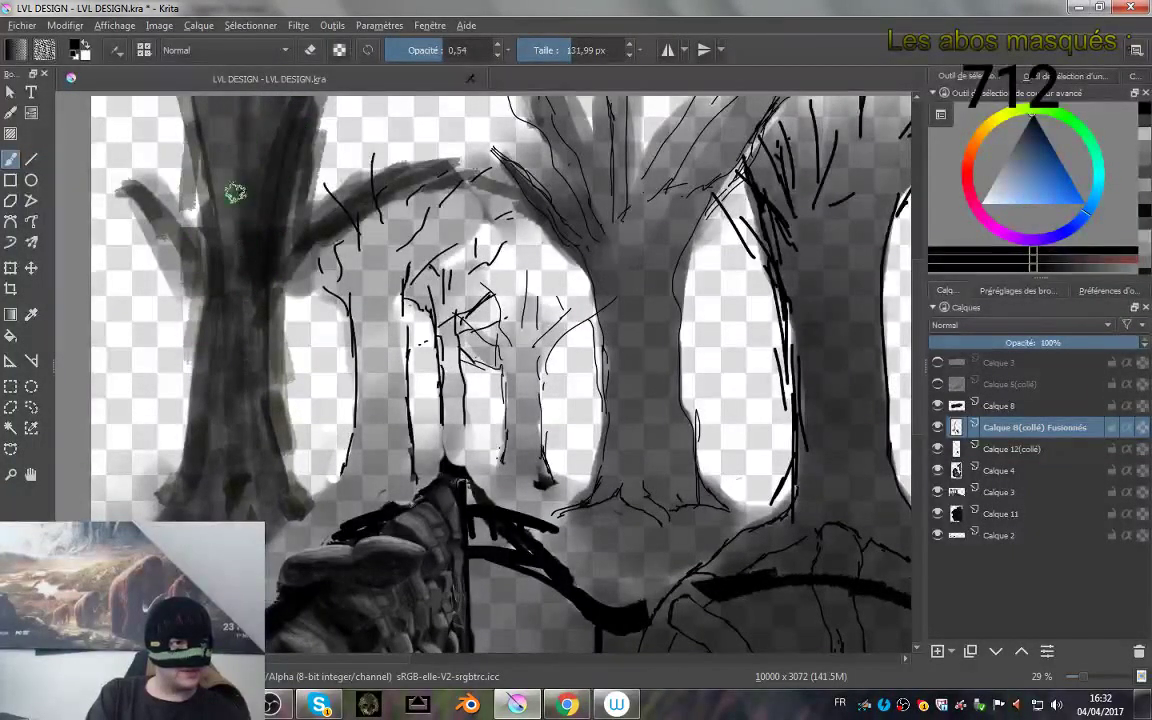
mouse_move(235, 192)
mouse_down()
mouse_move(224, 121)
mouse_move(200, 190)
mouse_move(211, 145)
mouse_move(205, 239)
mouse_move(226, 203)
mouse_move(203, 416)
mouse_move(271, 255)
mouse_move(242, 465)
mouse_move(252, 399)
mouse_move(250, 449)
mouse_move(236, 394)
mouse_move(174, 447)
mouse_up()
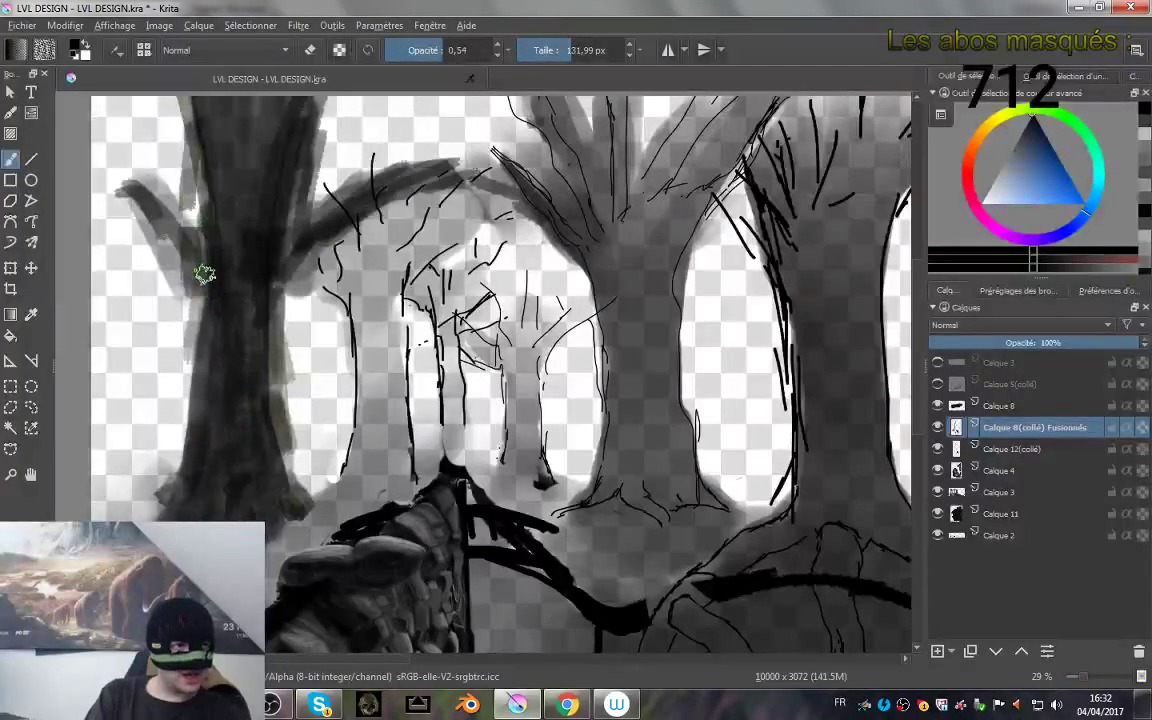
- Darken the leftmost tree's short outer branch and its long arching branch with semi-transparent black strokes
mouse_move(147, 133)
mouse_down()
mouse_move(123, 183)
mouse_move(197, 296)
mouse_move(185, 239)
mouse_move(124, 187)
mouse_move(214, 330)
mouse_move(195, 272)
mouse_up()
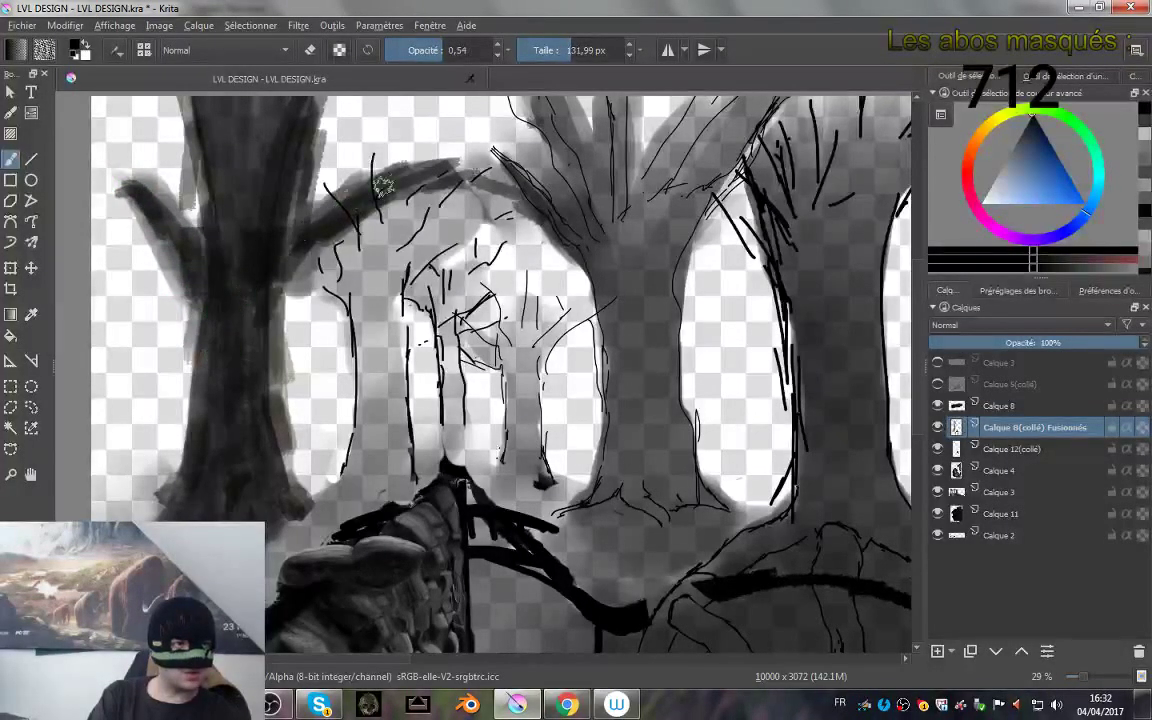
mouse_move(383, 186)
mouse_down()
mouse_move(285, 241)
mouse_move(433, 181)
mouse_move(465, 180)
mouse_move(283, 255)
mouse_up()
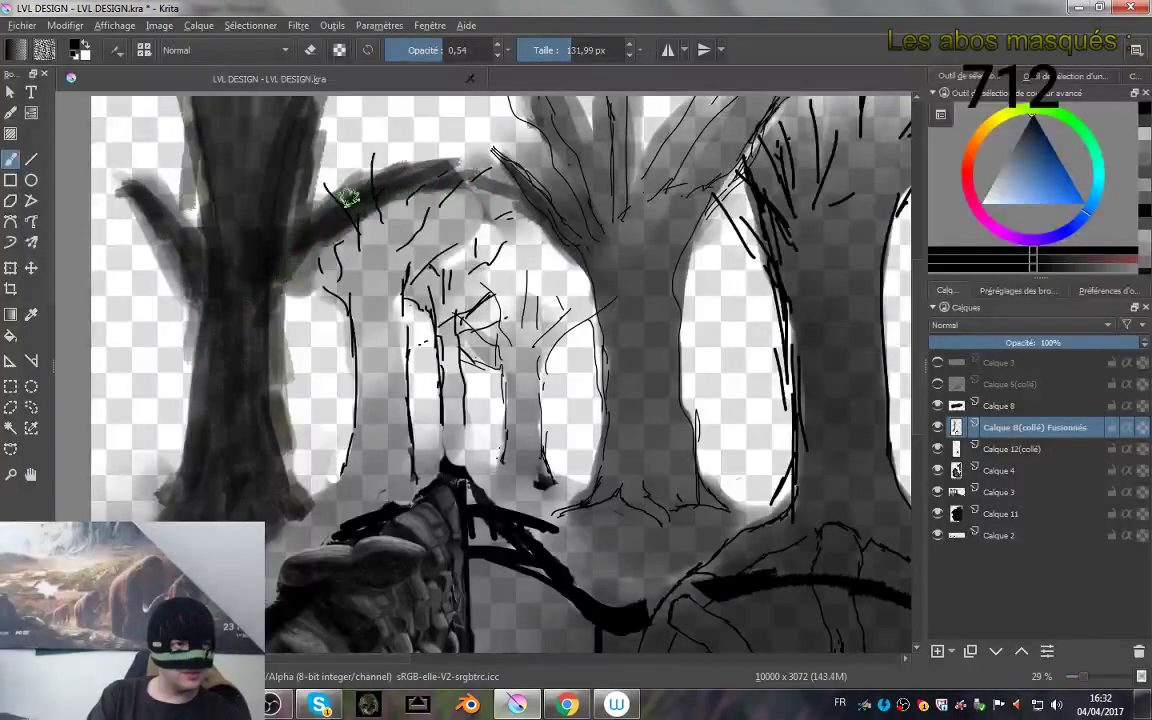
mouse_move(348, 197)
mouse_down()
mouse_move(219, 272)
mouse_move(368, 189)
mouse_move(277, 229)
mouse_move(320, 203)
mouse_move(387, 180)
mouse_move(278, 238)
mouse_move(308, 238)
mouse_move(234, 321)
mouse_move(333, 219)
mouse_move(390, 184)
mouse_move(482, 183)
mouse_move(389, 175)
mouse_move(520, 193)
mouse_move(401, 179)
mouse_move(496, 188)
mouse_up()
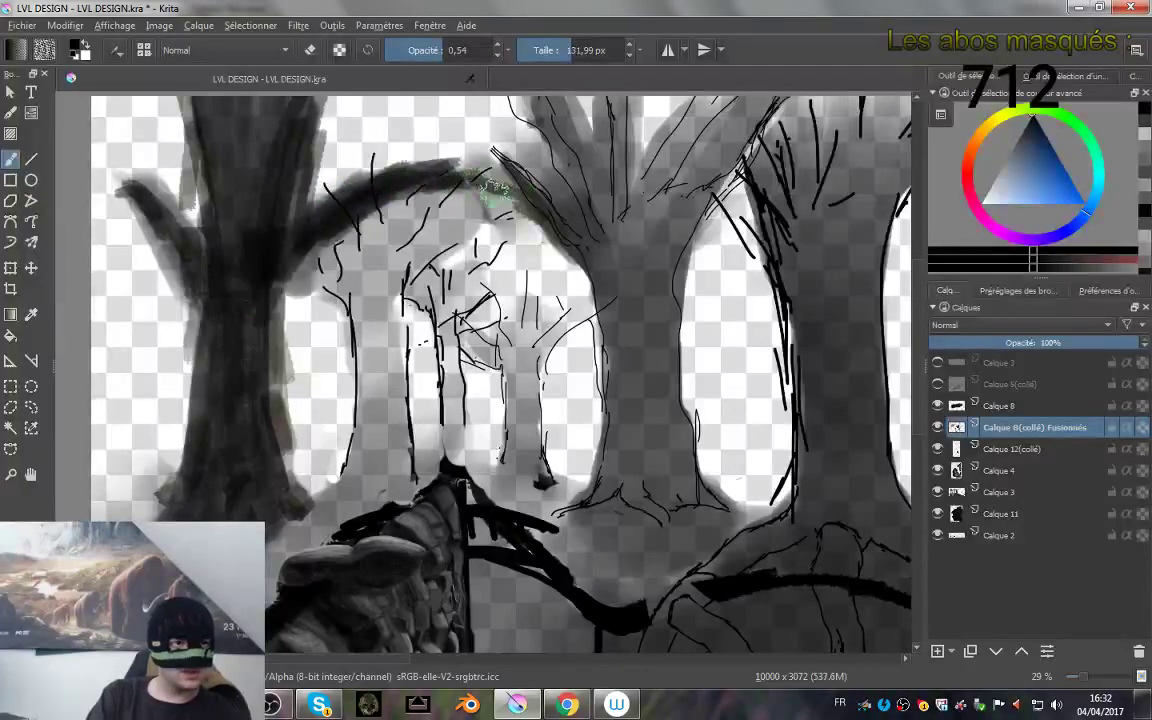
mouse_move(301, 172)
mouse_down()
mouse_move(273, 125)
mouse_move(229, 387)
mouse_move(199, 371)
mouse_up()
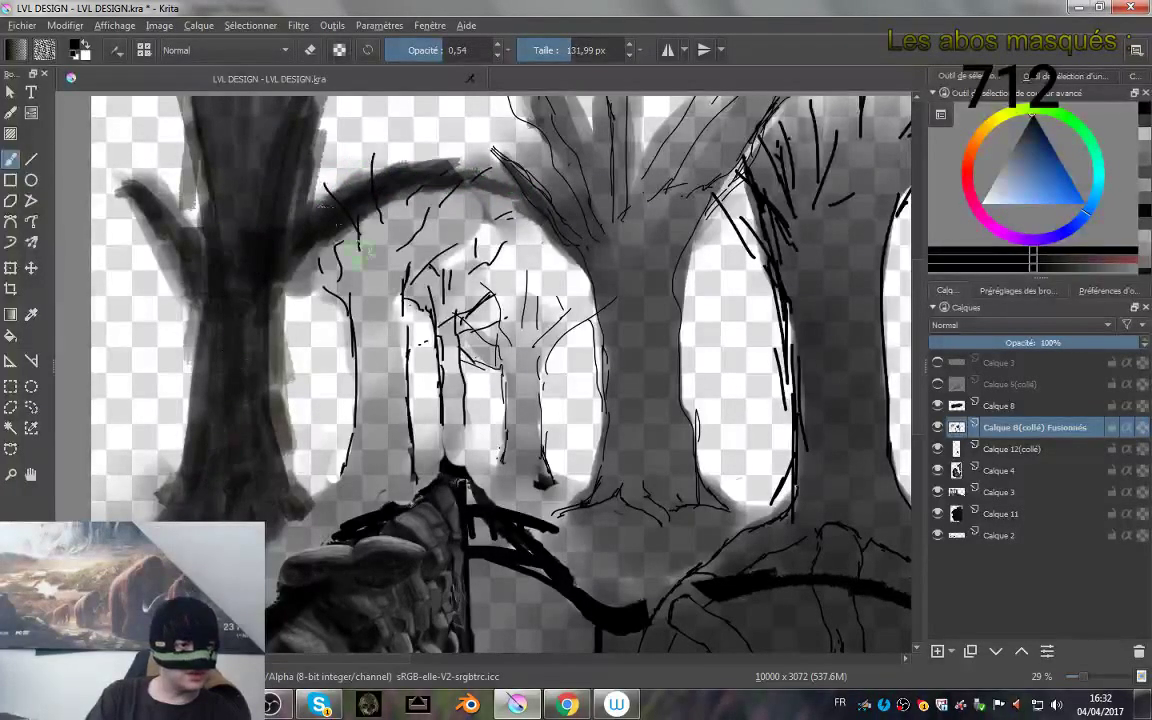
- Deepen the leftmost tree's diagonal ground shadow from its roots down to the cliff edge with overlapping black strokes
drag(460, 402, 402, 307)
drag(362, 356, 491, 220)
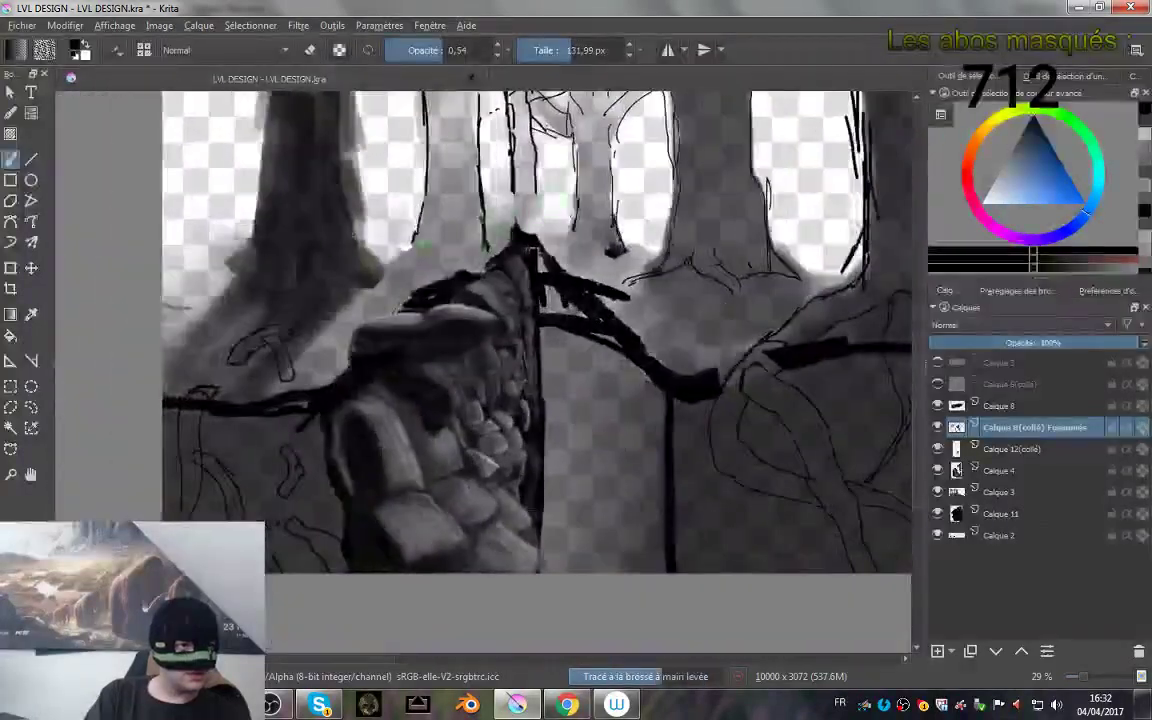
drag(275, 295, 300, 297)
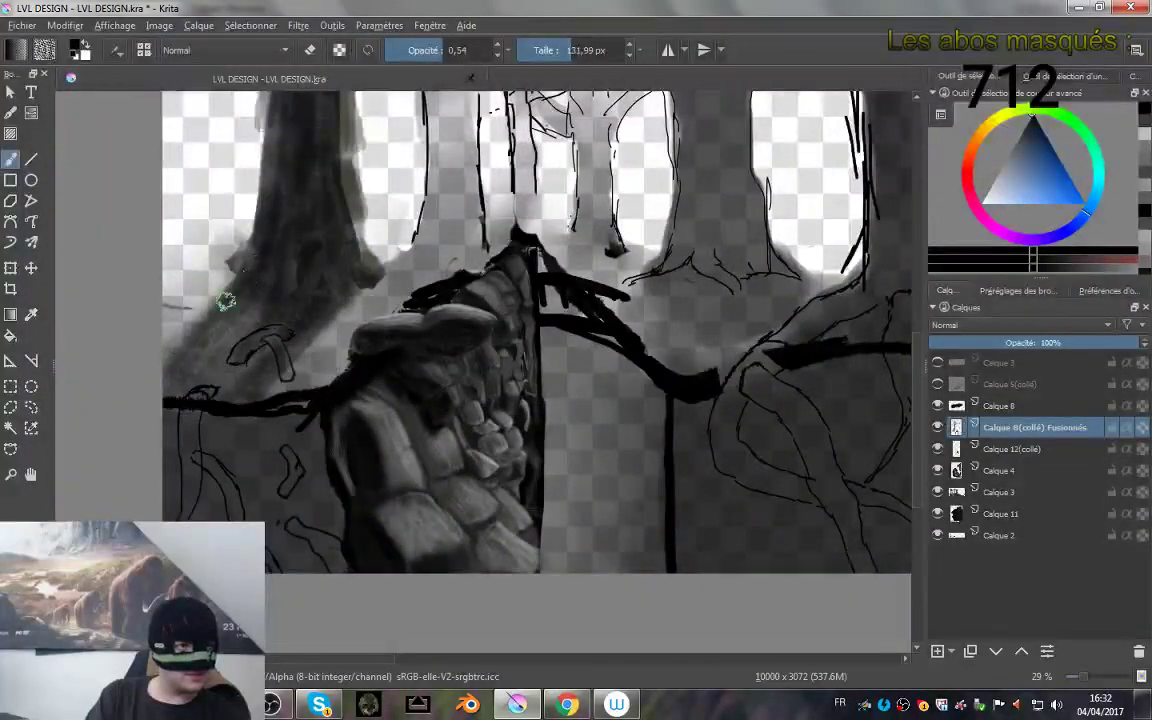
mouse_move(262, 290)
mouse_down()
mouse_move(182, 386)
mouse_move(212, 376)
mouse_up()
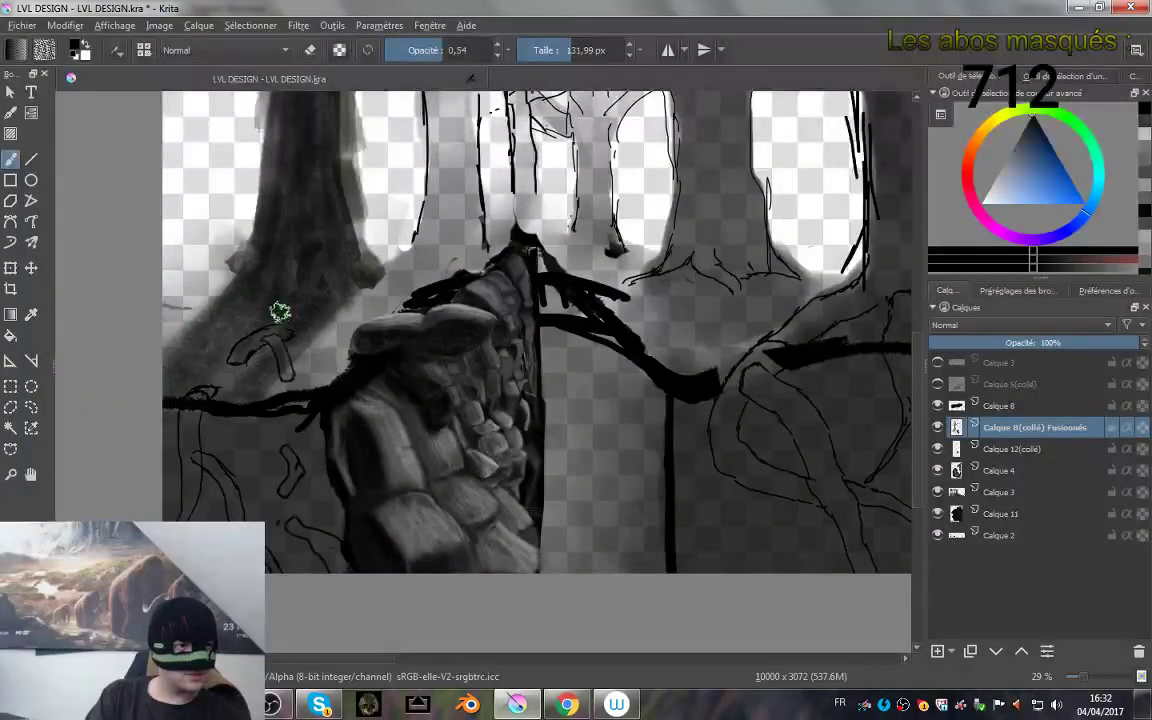
mouse_move(280, 312)
mouse_down()
mouse_move(321, 311)
mouse_move(315, 335)
mouse_move(333, 305)
mouse_up()
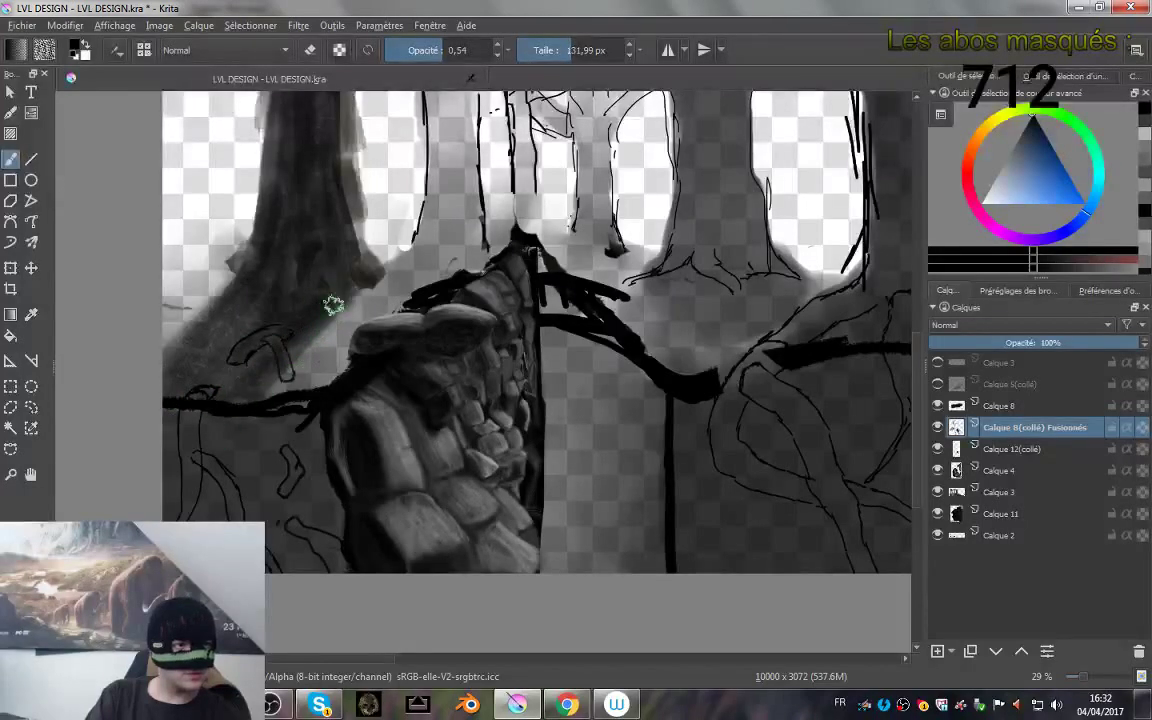
mouse_move(239, 328)
mouse_down()
mouse_move(237, 308)
mouse_move(226, 312)
mouse_up()
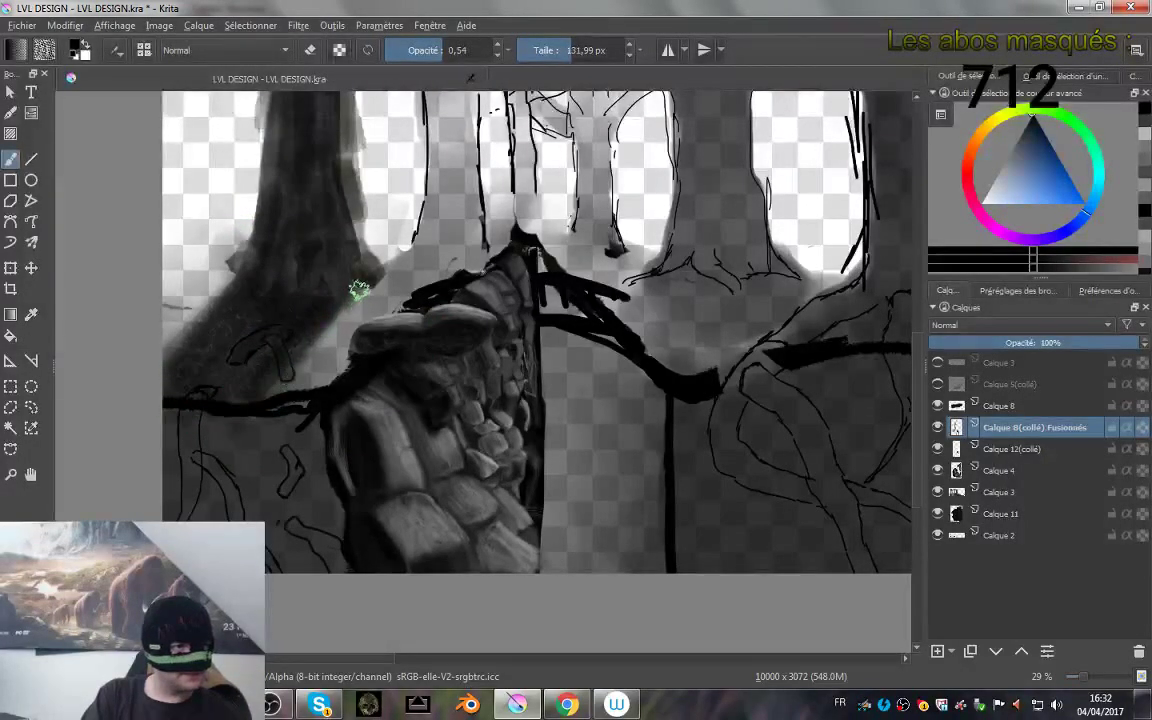
drag(296, 327, 240, 386)
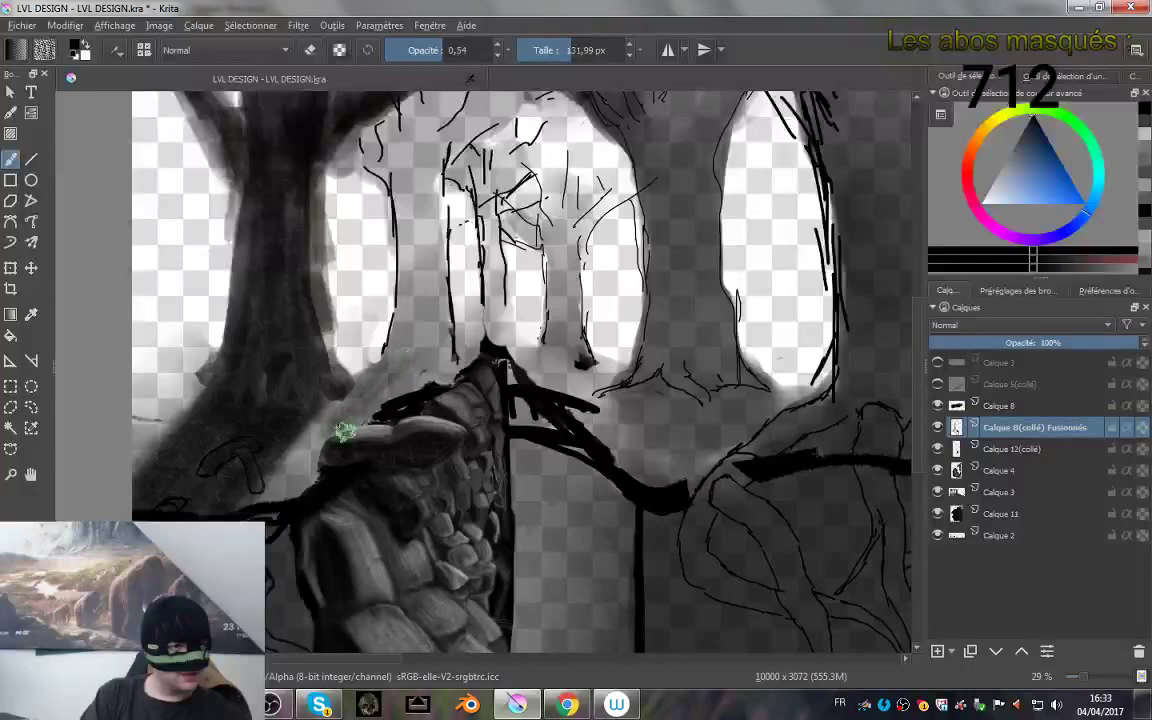
- Darken the ground behind the stone ledge and shade the second tree's trunk and branches with semi-transparent black
mouse_move(443, 364)
mouse_down()
mouse_move(388, 383)
mouse_move(373, 402)
mouse_move(401, 366)
mouse_move(425, 359)
mouse_move(398, 370)
mouse_move(383, 334)
mouse_up()
drag(347, 163, 399, 159)
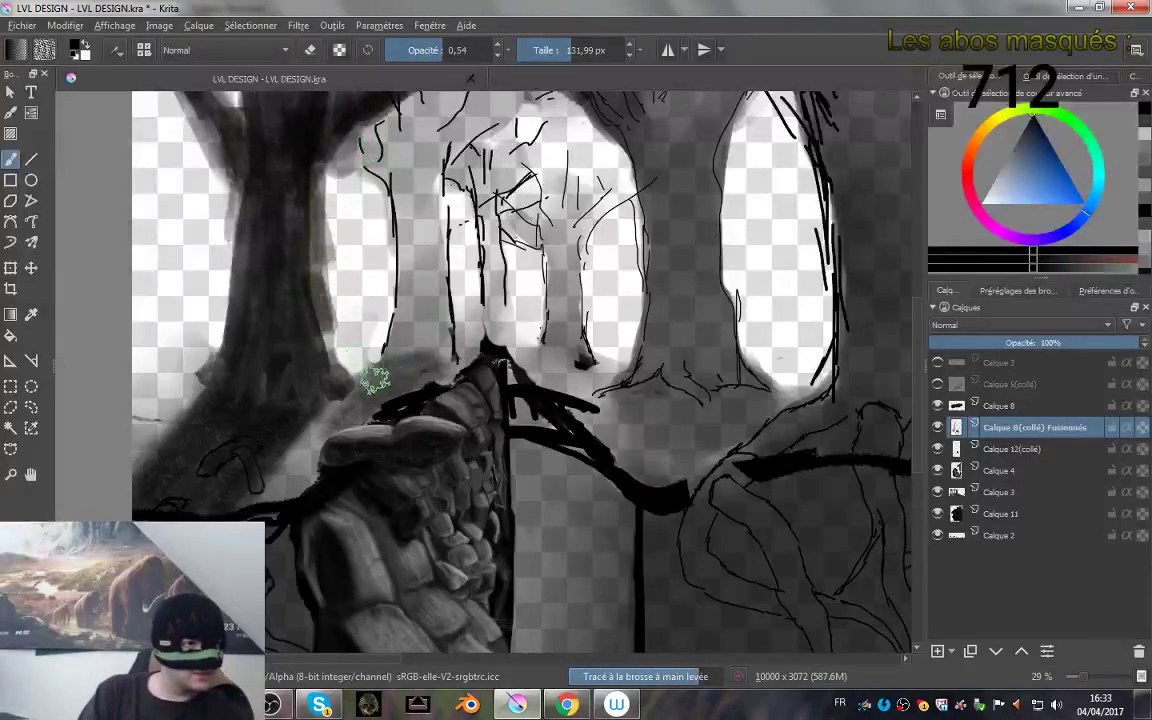
drag(385, 180, 330, 285)
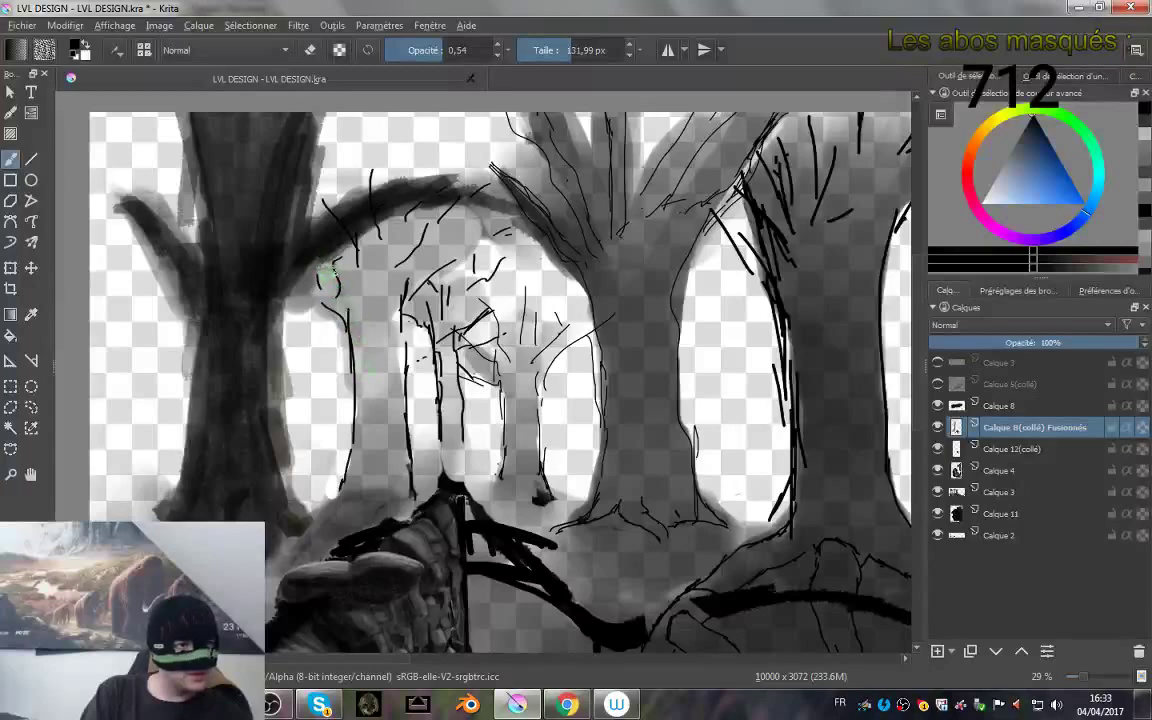
mouse_move(364, 415)
mouse_down()
mouse_move(375, 383)
mouse_move(344, 476)
mouse_move(382, 328)
mouse_move(372, 488)
mouse_move(397, 325)
mouse_move(400, 443)
mouse_move(402, 285)
mouse_move(392, 317)
mouse_move(394, 298)
mouse_move(491, 206)
mouse_move(470, 198)
mouse_move(352, 315)
mouse_move(387, 264)
mouse_move(376, 254)
mouse_move(335, 268)
mouse_move(319, 234)
mouse_move(397, 243)
mouse_move(361, 322)
mouse_move(393, 316)
mouse_move(372, 350)
mouse_move(379, 360)
mouse_move(394, 352)
mouse_move(359, 402)
mouse_move(367, 411)
mouse_move(393, 395)
mouse_move(366, 461)
mouse_move(387, 455)
mouse_move(396, 494)
mouse_move(402, 453)
mouse_move(386, 511)
mouse_move(394, 471)
mouse_move(395, 519)
mouse_move(377, 544)
mouse_move(360, 524)
mouse_move(272, 592)
mouse_up()
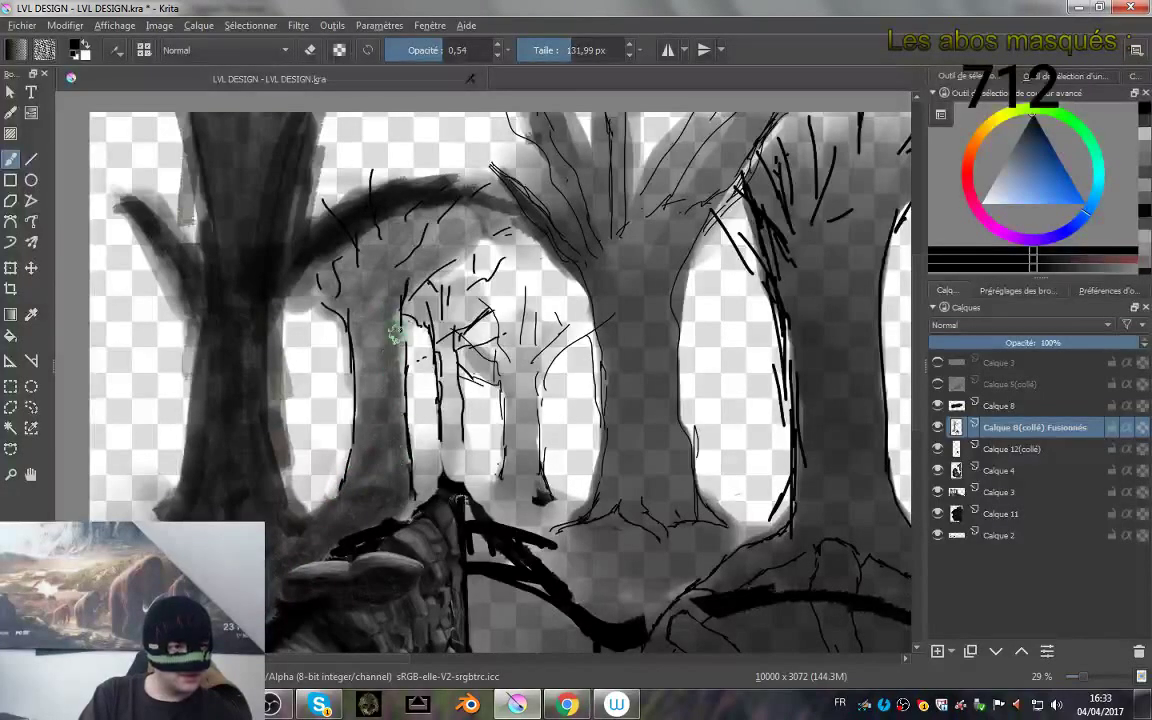
mouse_move(397, 332)
mouse_down()
mouse_move(389, 408)
mouse_move(385, 330)
mouse_move(368, 437)
mouse_move(365, 404)
mouse_move(367, 485)
mouse_move(354, 489)
mouse_move(392, 317)
mouse_move(405, 483)
mouse_move(400, 351)
mouse_move(385, 471)
mouse_move(361, 300)
mouse_move(358, 378)
mouse_move(359, 297)
mouse_move(316, 229)
mouse_move(345, 262)
mouse_move(351, 244)
mouse_move(360, 294)
mouse_move(404, 210)
mouse_move(420, 235)
mouse_move(394, 285)
mouse_move(407, 268)
mouse_move(396, 272)
mouse_move(407, 287)
mouse_move(451, 229)
mouse_move(425, 213)
mouse_move(439, 199)
mouse_move(408, 214)
mouse_move(422, 220)
mouse_move(416, 236)
mouse_move(375, 295)
mouse_move(413, 275)
mouse_move(408, 291)
mouse_move(471, 239)
mouse_move(431, 249)
mouse_move(354, 409)
mouse_move(395, 291)
mouse_move(405, 303)
mouse_move(398, 449)
mouse_move(388, 310)
mouse_move(369, 433)
mouse_up()
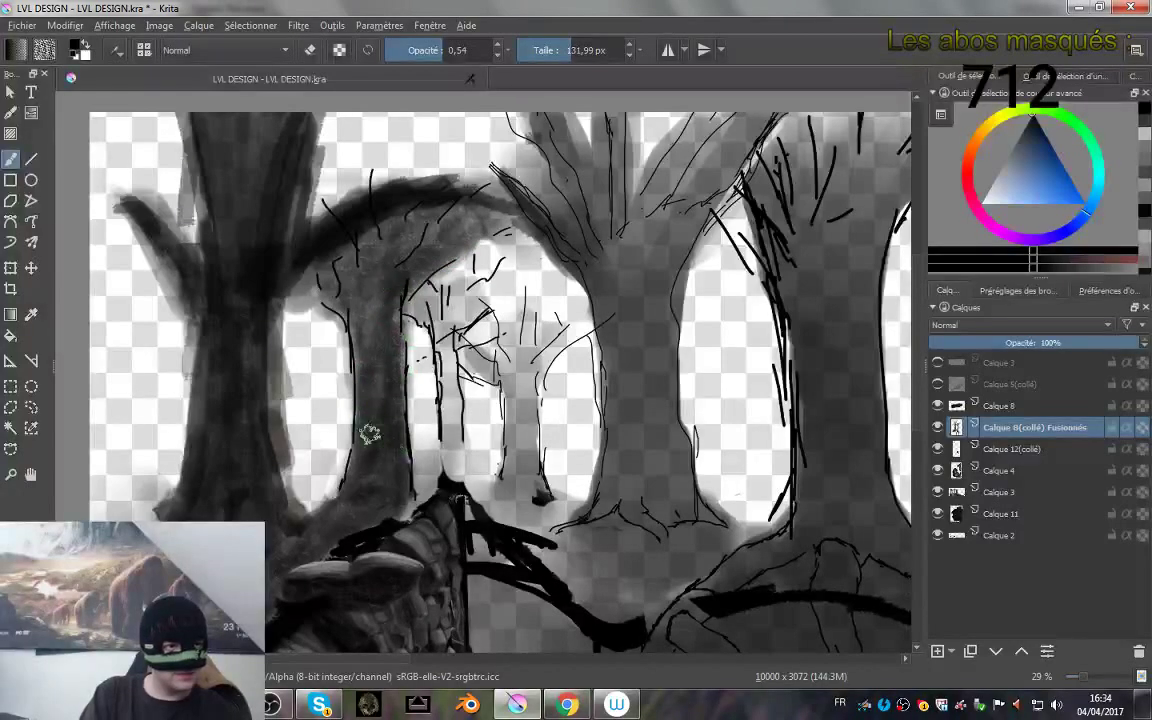
- Shade the small background trees and the ground towards the large central tree's base with semi-transparent black
drag(507, 380, 425, 303)
drag(460, 402, 465, 430)
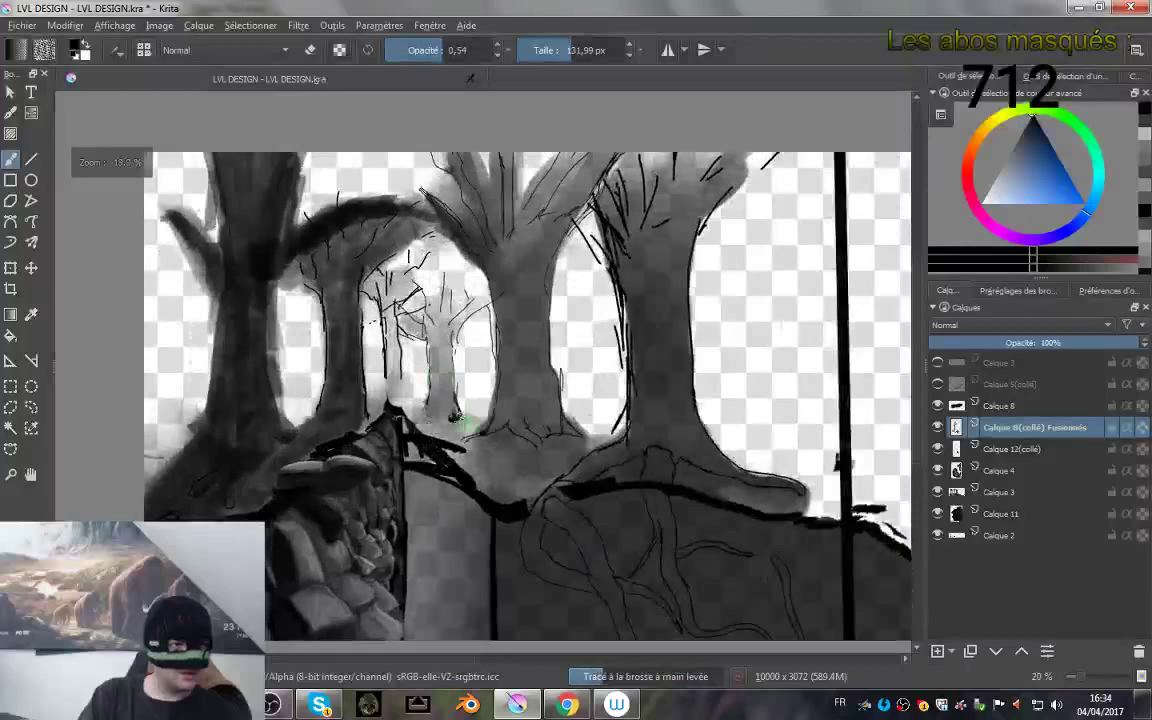
scroll(458, 420, up, 1)
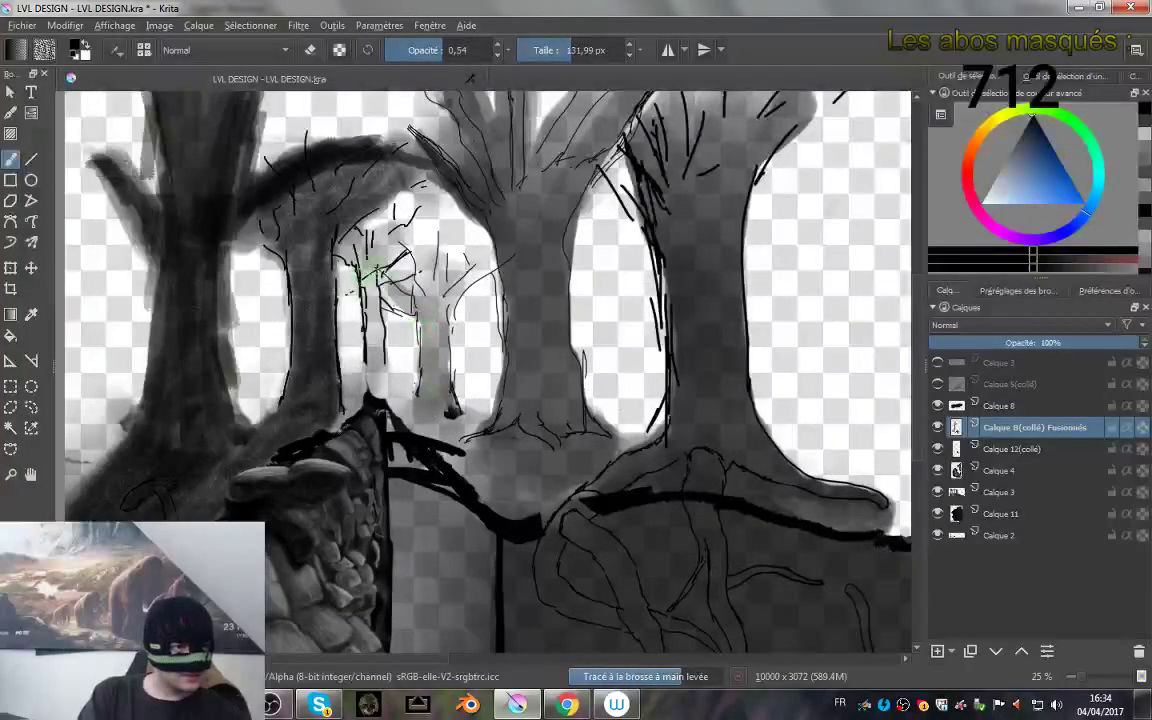
mouse_move(372, 273)
mouse_down()
mouse_move(376, 405)
mouse_move(389, 398)
mouse_move(381, 345)
mouse_move(373, 375)
mouse_move(381, 357)
mouse_move(413, 462)
mouse_move(373, 346)
mouse_move(365, 390)
mouse_move(377, 340)
mouse_move(387, 418)
mouse_move(369, 248)
mouse_move(369, 295)
mouse_move(352, 230)
mouse_move(358, 222)
mouse_move(364, 282)
mouse_move(384, 213)
mouse_move(391, 308)
mouse_move(404, 297)
mouse_move(411, 215)
mouse_move(413, 288)
mouse_move(416, 240)
mouse_move(436, 230)
mouse_move(436, 292)
mouse_move(469, 245)
mouse_move(502, 252)
mouse_move(439, 281)
mouse_move(431, 348)
mouse_move(421, 300)
mouse_move(406, 290)
mouse_move(423, 400)
mouse_move(438, 360)
mouse_move(445, 405)
mouse_move(427, 404)
mouse_move(401, 437)
mouse_move(395, 420)
mouse_move(463, 484)
mouse_move(432, 391)
mouse_move(435, 427)
mouse_move(492, 475)
mouse_up()
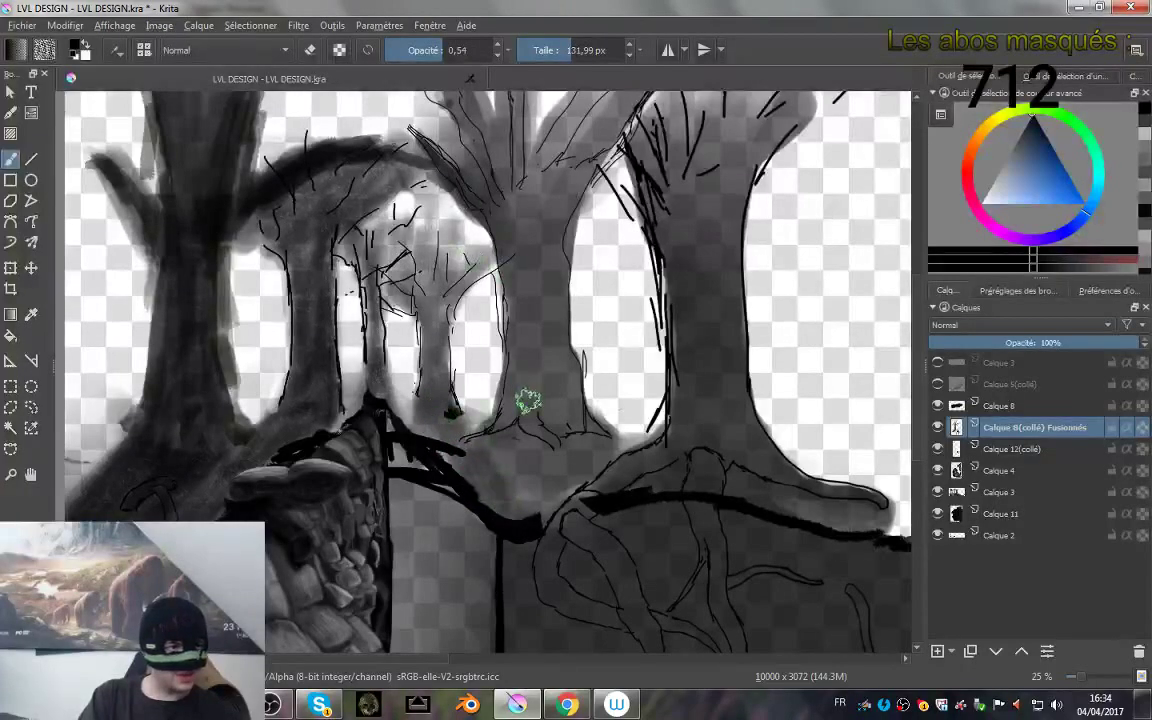
drag(527, 401, 540, 432)
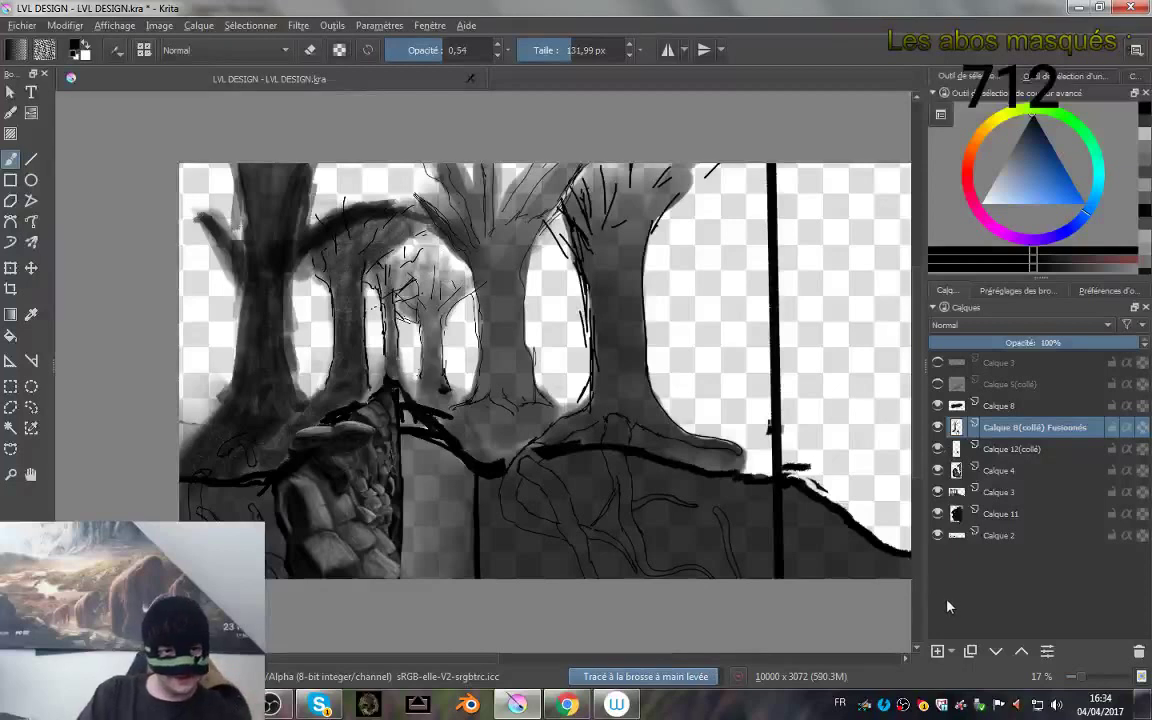
- Add a new paint layer above the merged tree layer and save the document
click(816, 407)
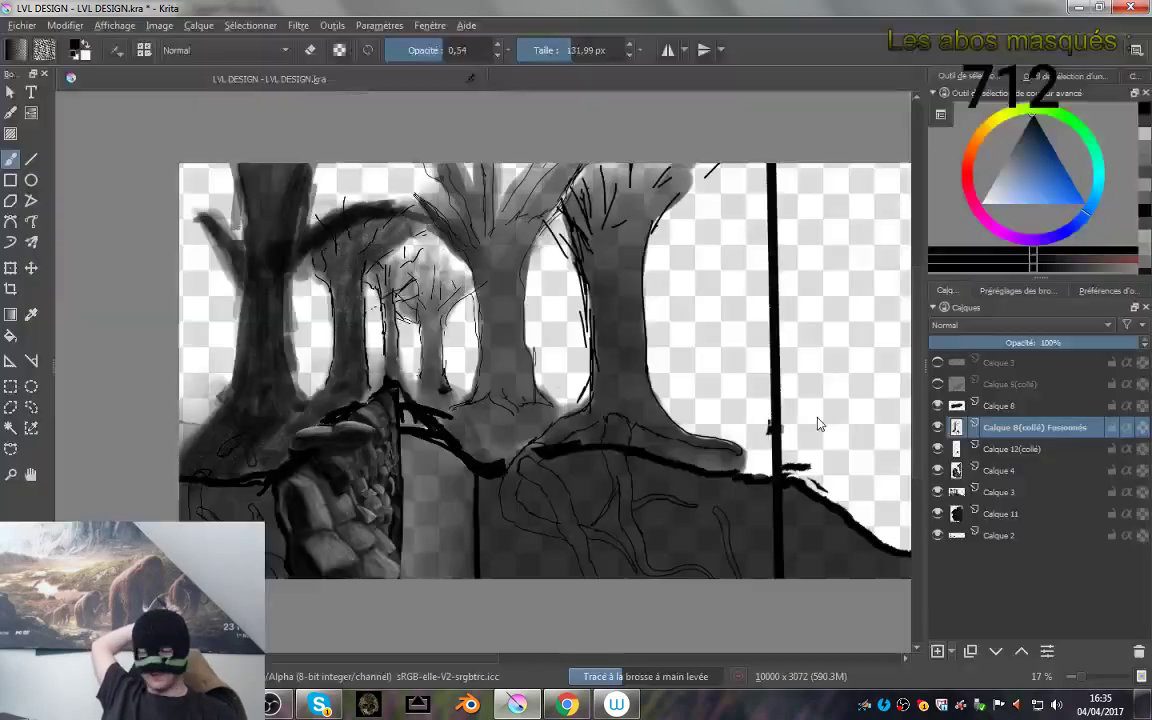
key(Insert)
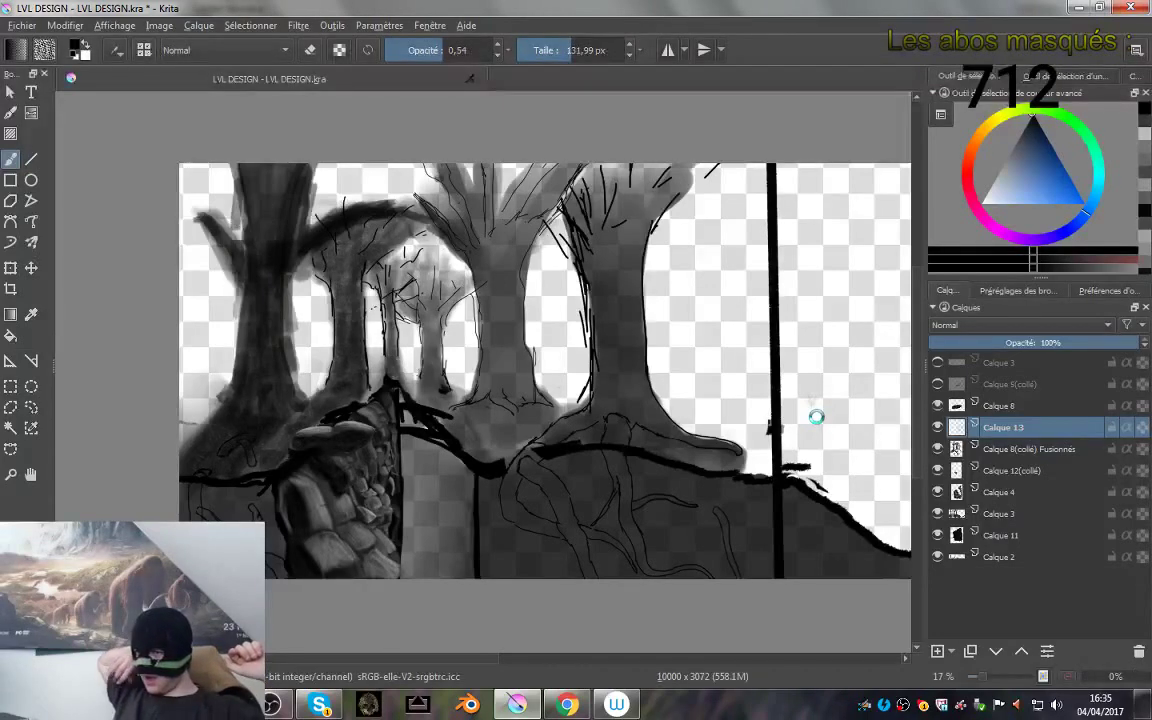
key(ctrl+s)
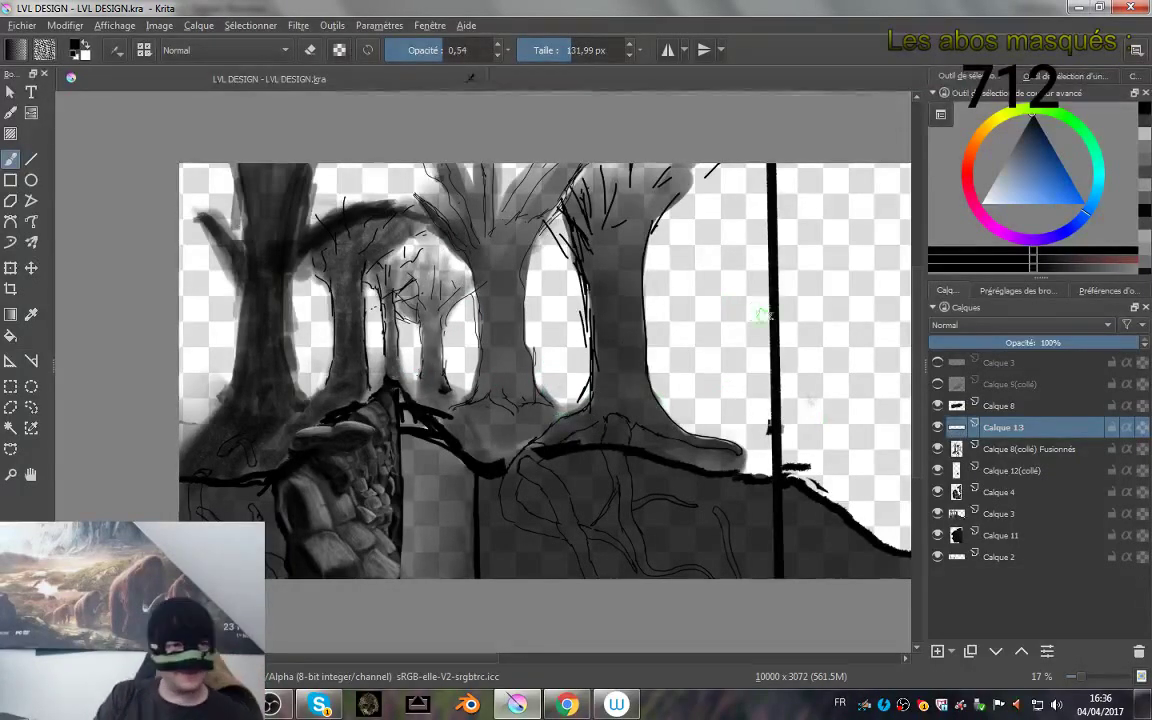
mouse_move(841, 290)
mouse_down()
mouse_move(870, 322)
mouse_move(890, 382)
mouse_up()
key(ctrl+z)
key(ctrl+z)
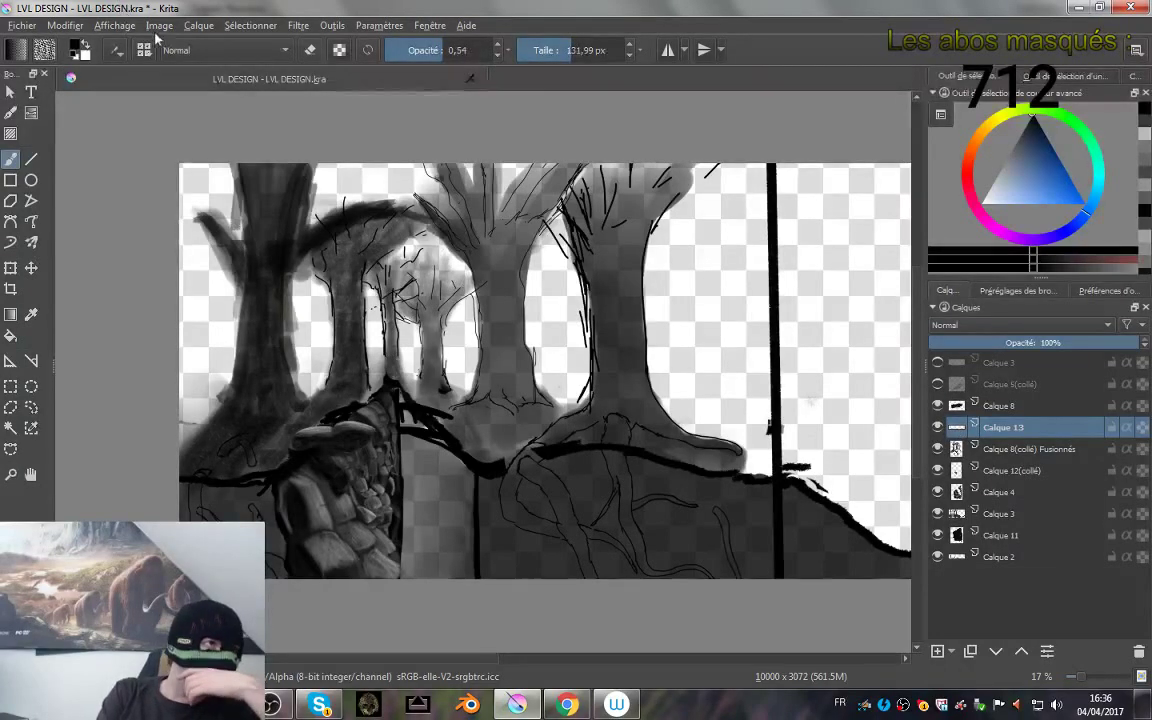
- Move the new empty layer to the bottom of the layer stack and set the painting colour to #808080
drag(962, 430, 968, 576)
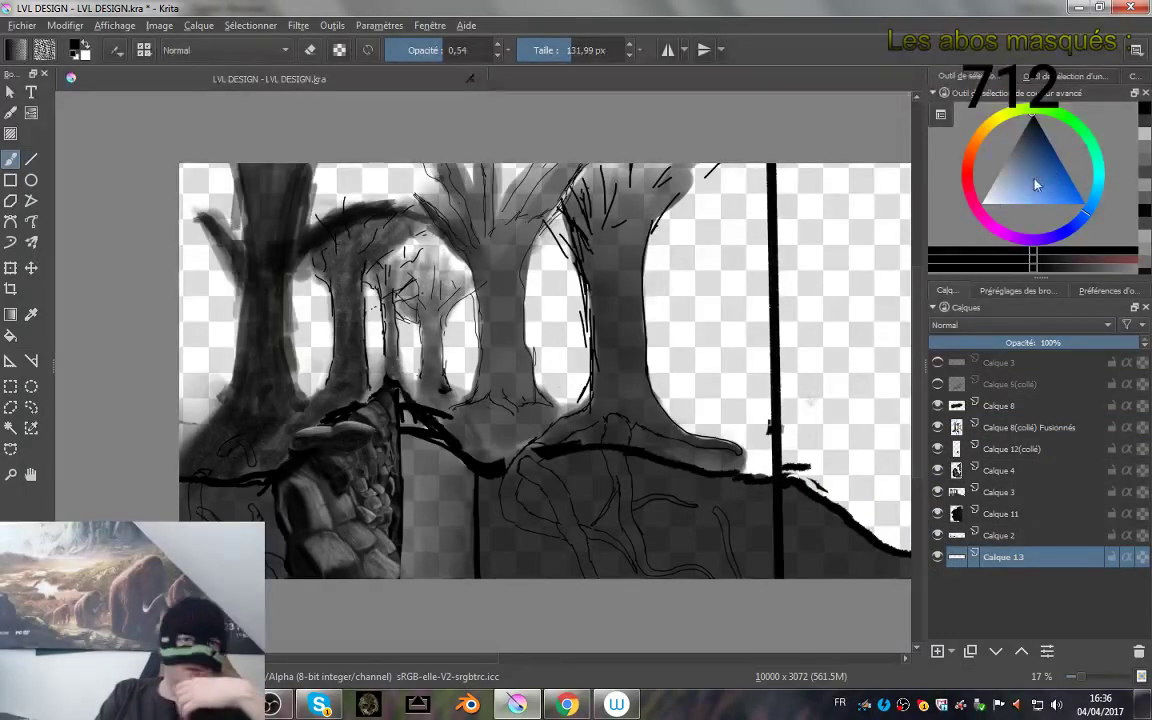
click(940, 117)
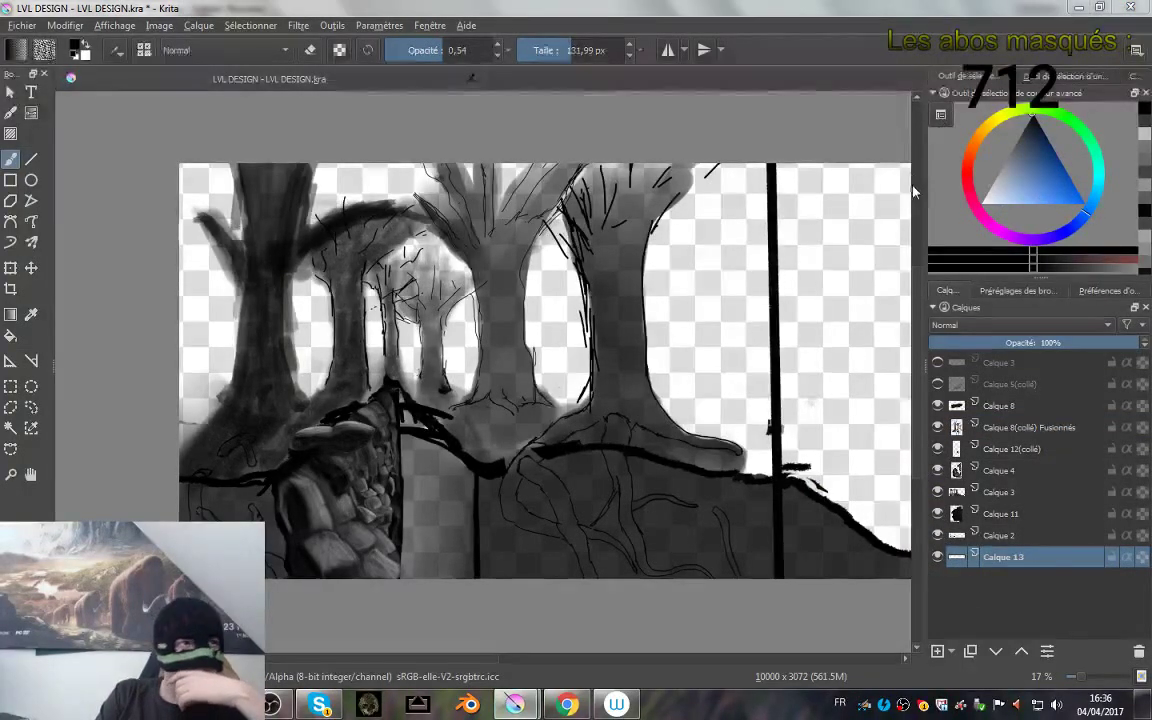
click(817, 97)
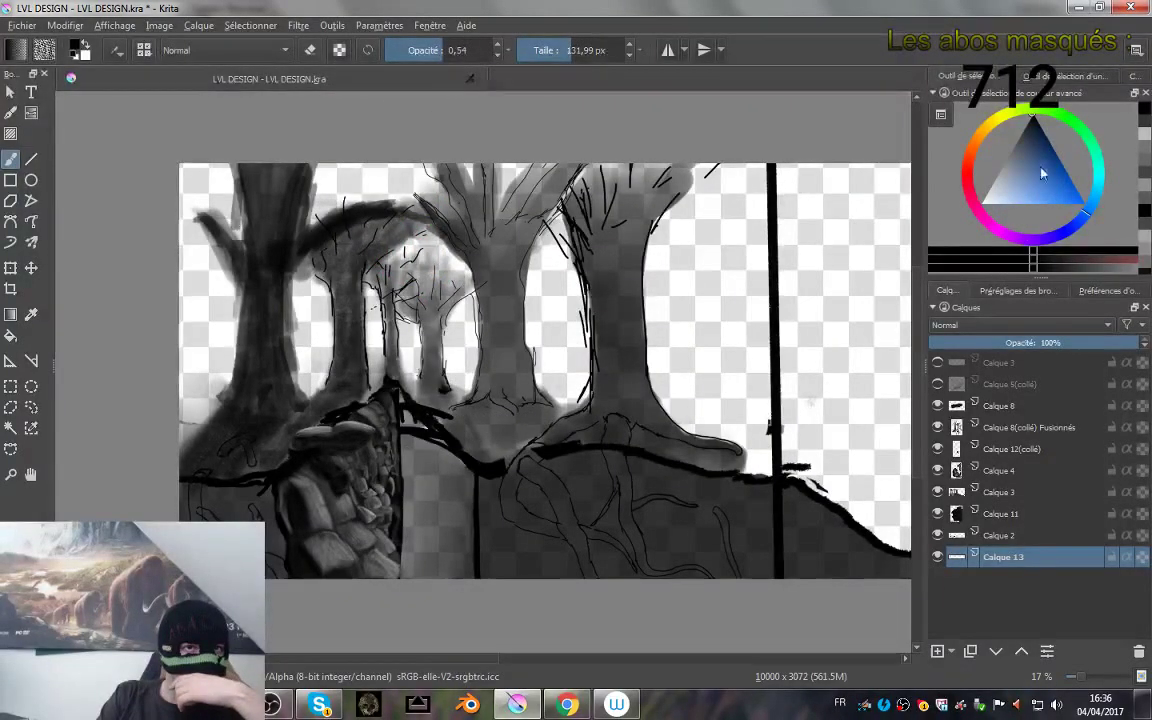
click(1133, 95)
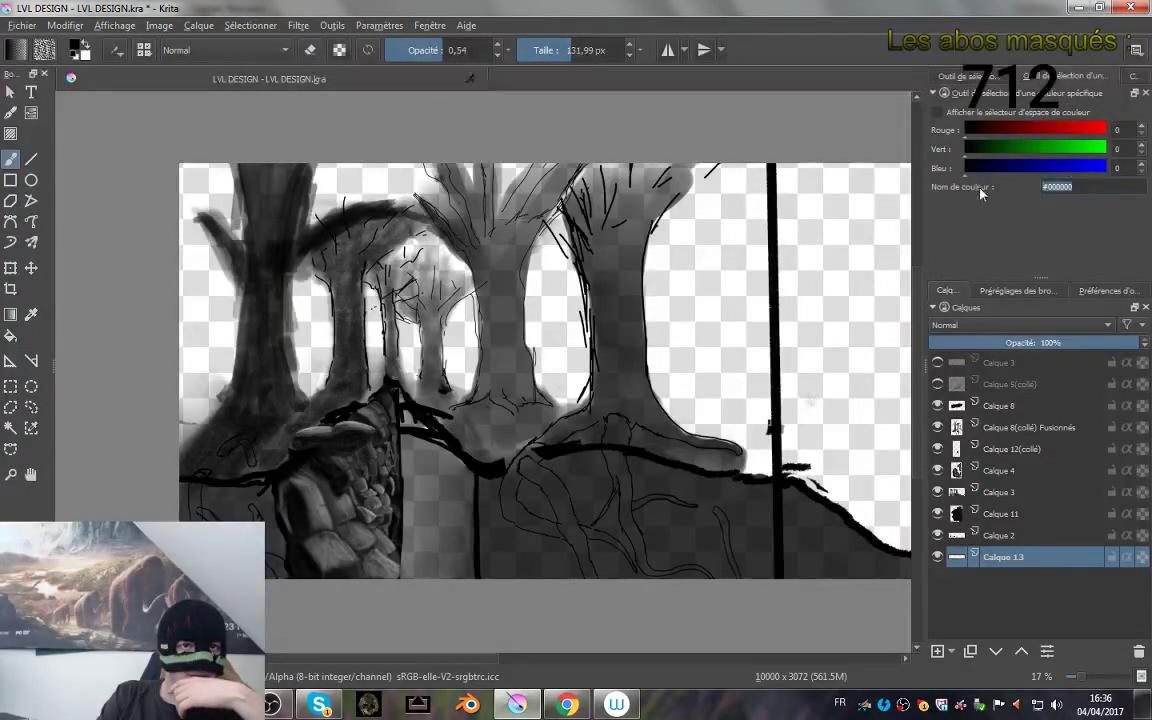
mouse_move(945, 415)
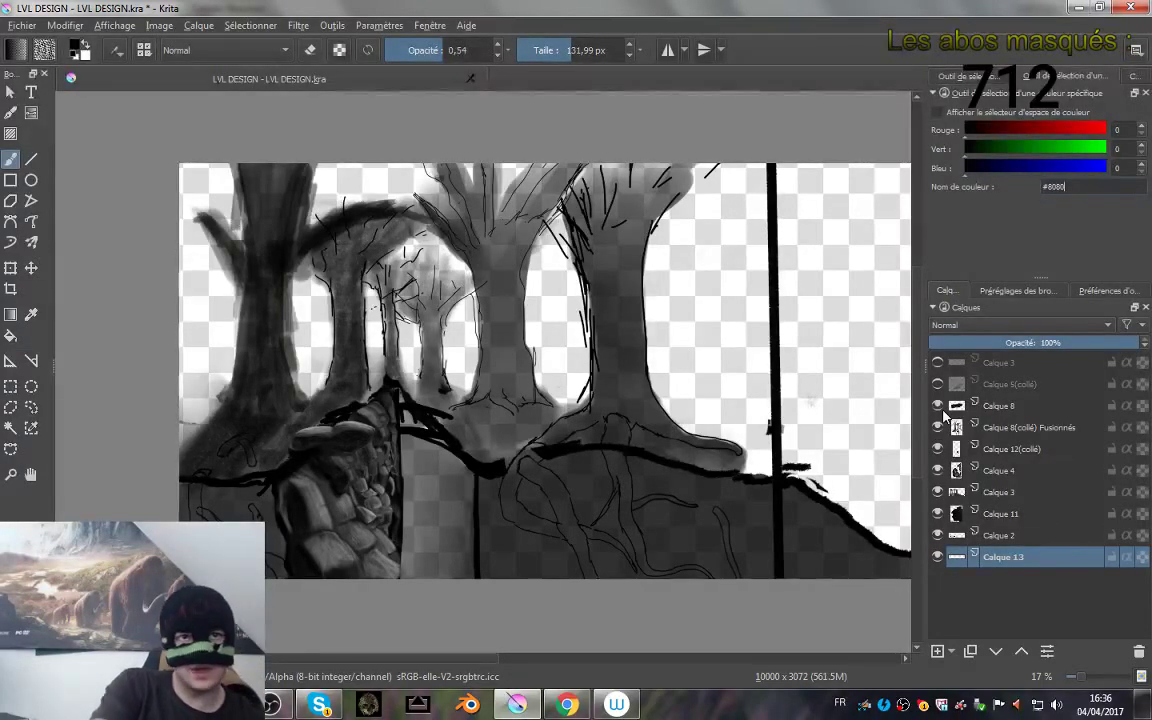
key(Return)
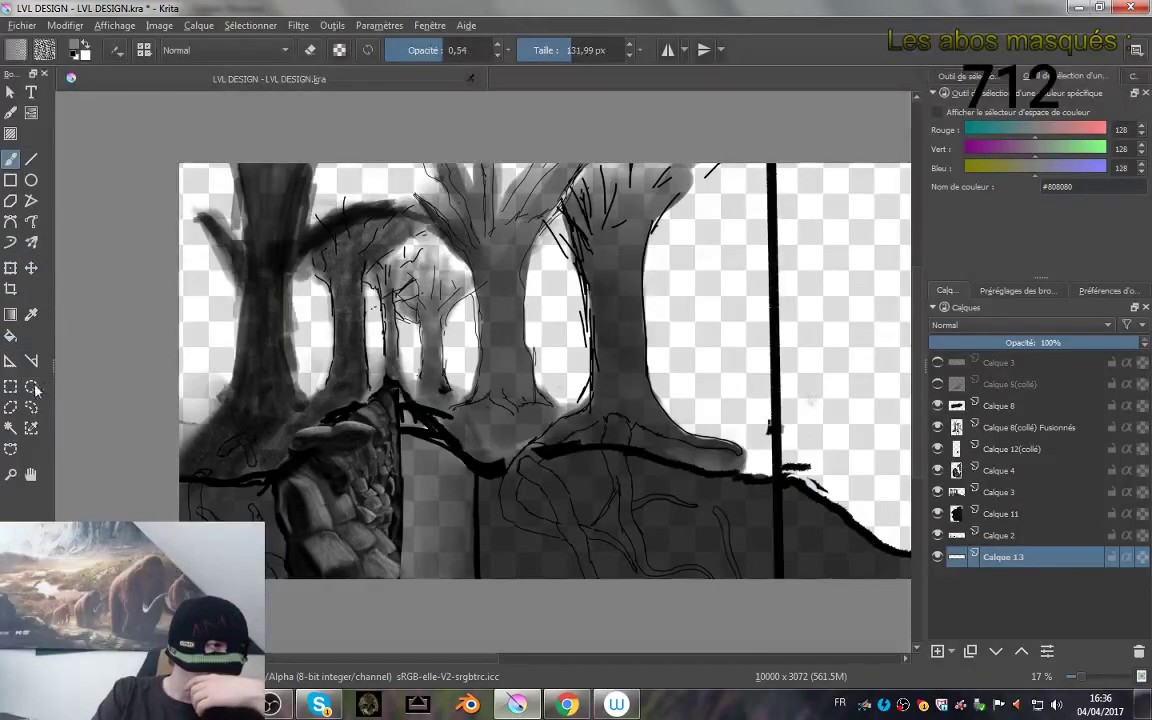
- Hide Calque 11, try a grey bucket fill in the open area beyond the thick vertical divider line, and undo the fill
click(937, 514)
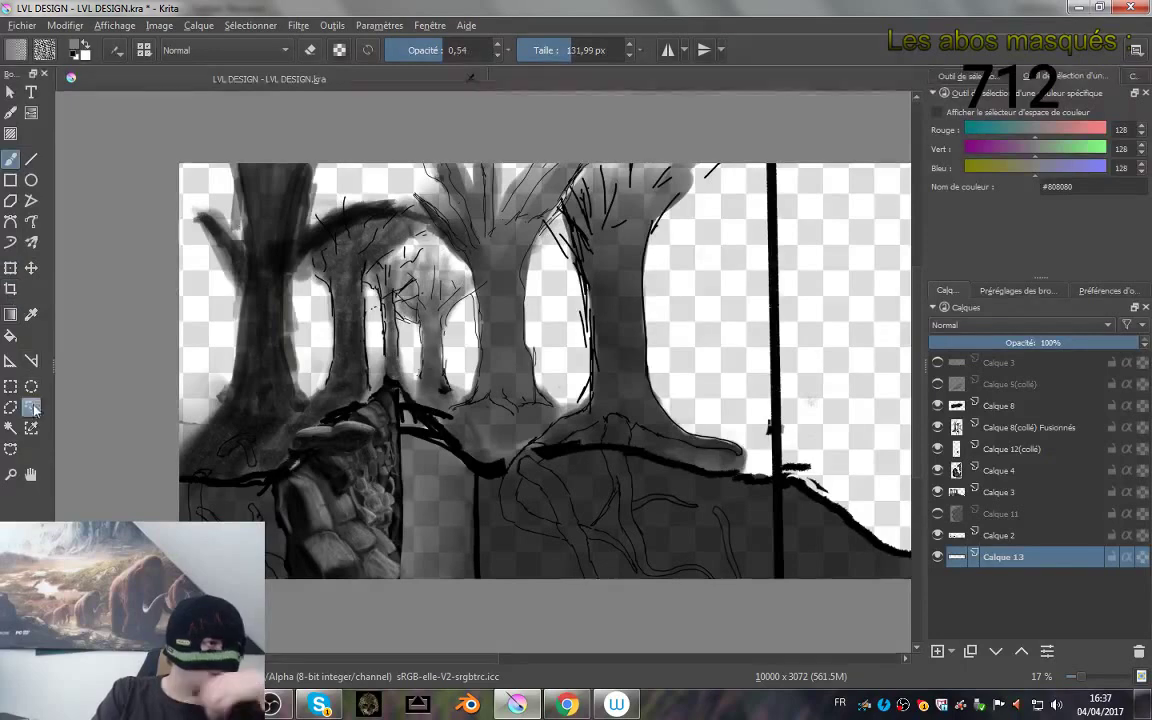
click(12, 334)
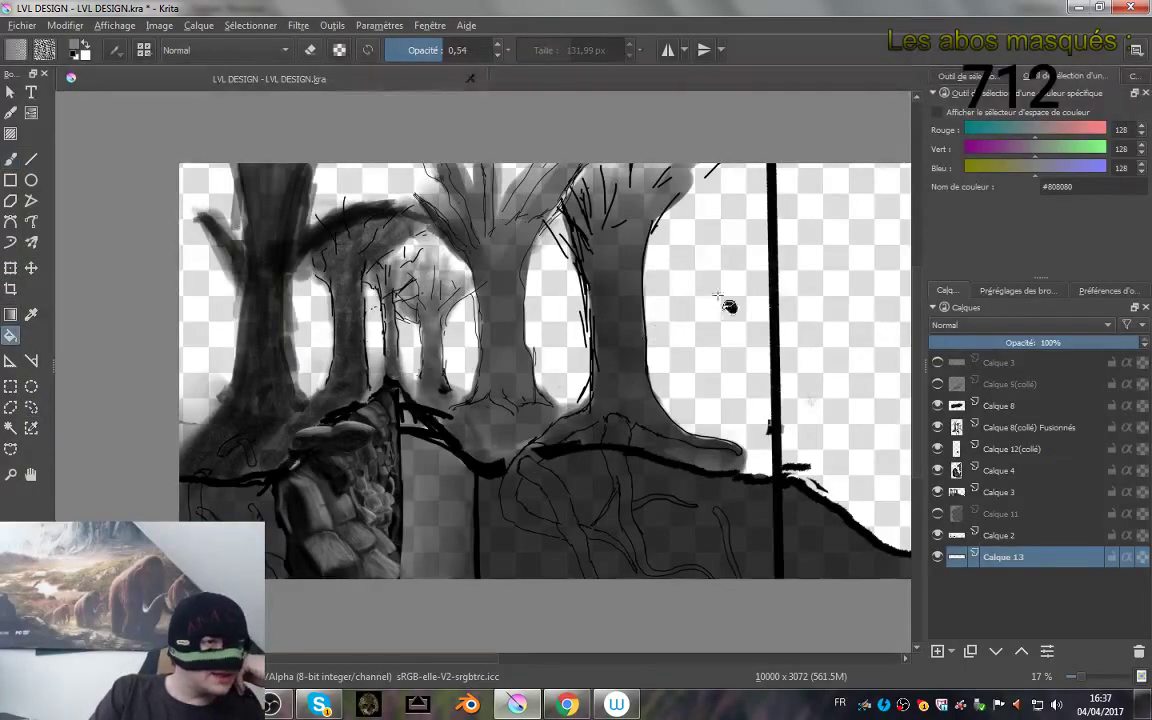
click(829, 272)
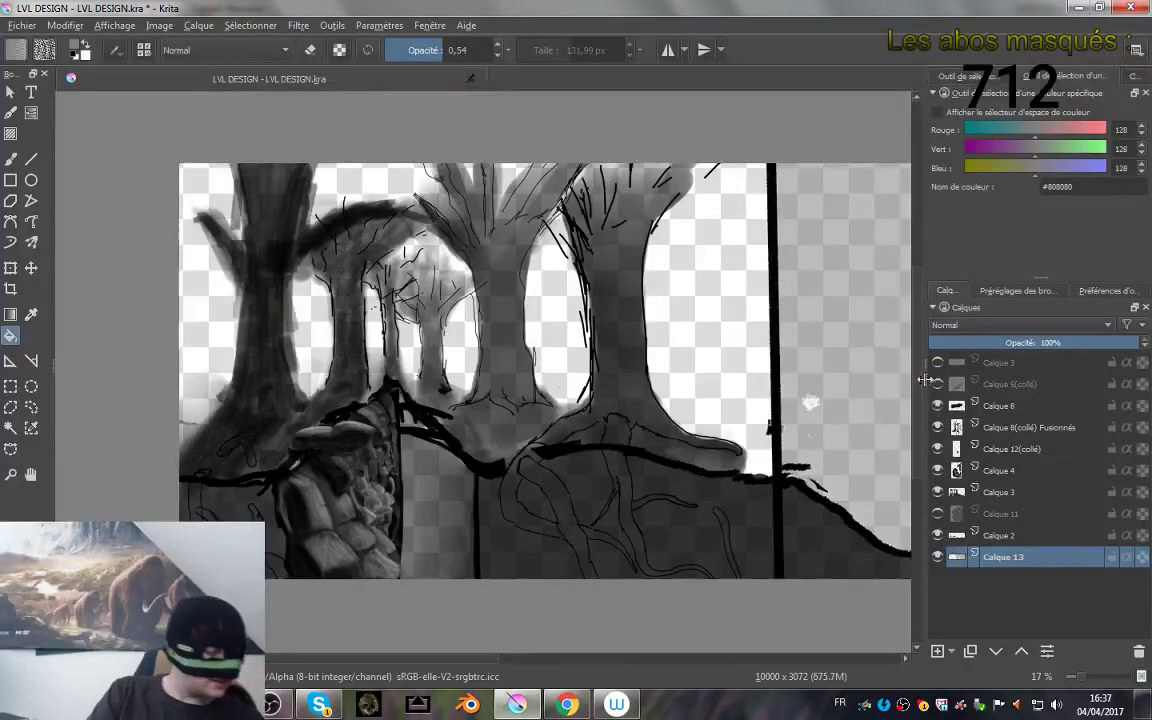
key(ctrl+z)
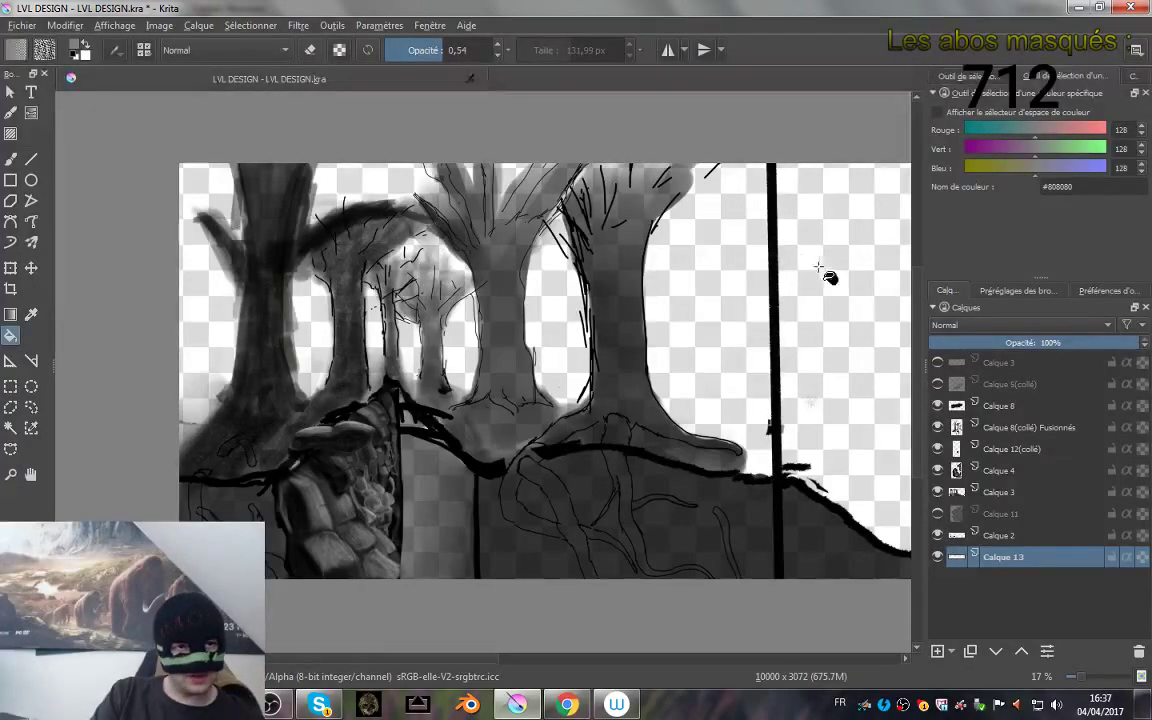
- Move Calque 13 to the top of the layer stack and fill the open area beyond the vertical divider with grey
mouse_move(735, 278)
mouse_down()
mouse_move(712, 301)
mouse_move(584, 171)
mouse_move(461, 210)
mouse_move(527, 300)
mouse_move(249, 198)
mouse_move(226, 309)
mouse_move(651, 343)
mouse_move(751, 393)
mouse_move(558, 327)
mouse_move(792, 424)
mouse_move(397, 271)
mouse_move(350, 278)
mouse_move(625, 360)
mouse_move(671, 414)
mouse_move(815, 491)
mouse_move(612, 406)
mouse_move(684, 300)
mouse_up()
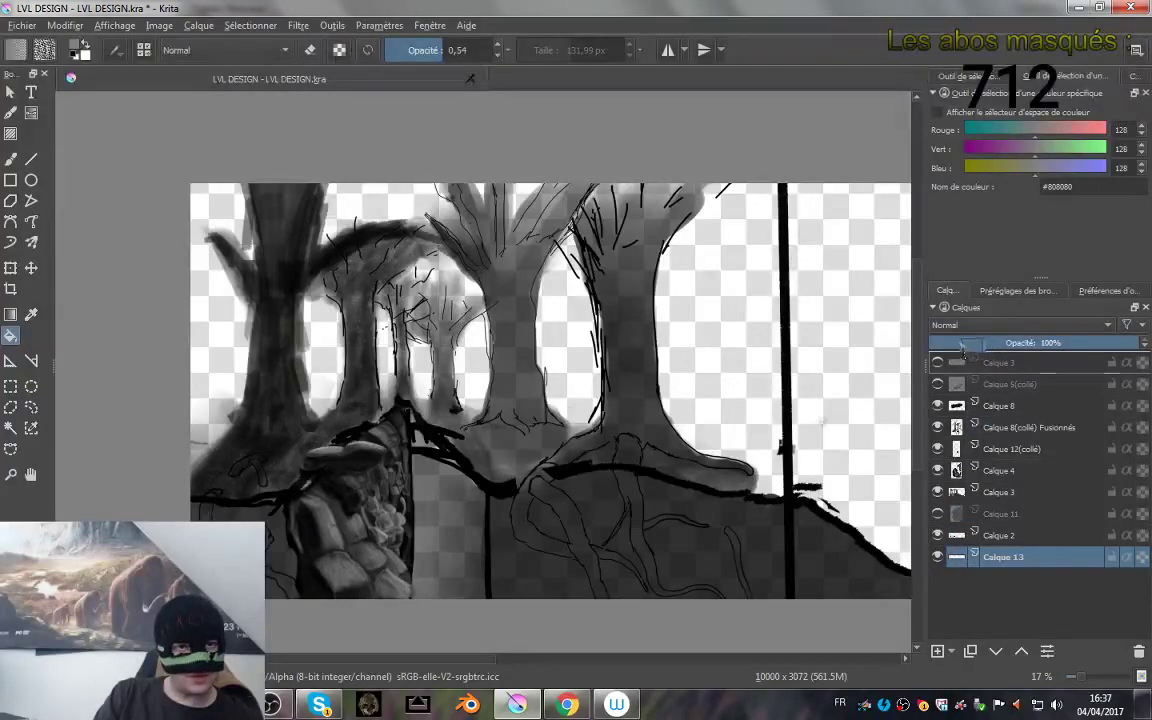
drag(954, 343, 955, 350)
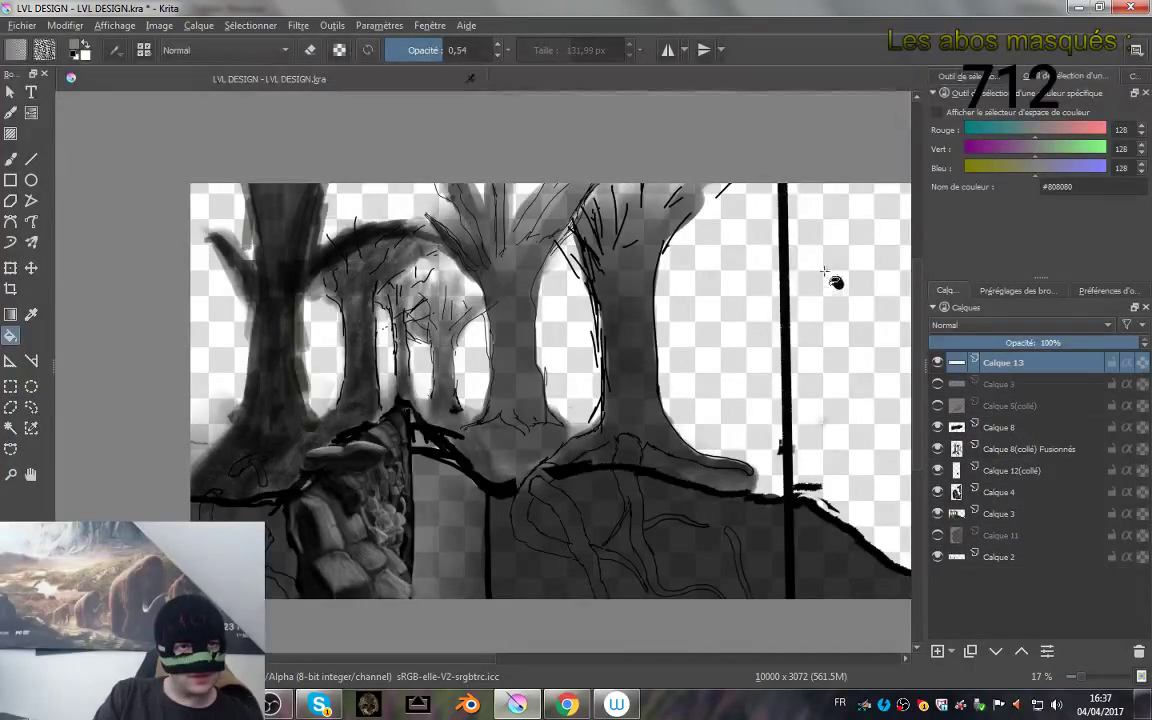
click(838, 308)
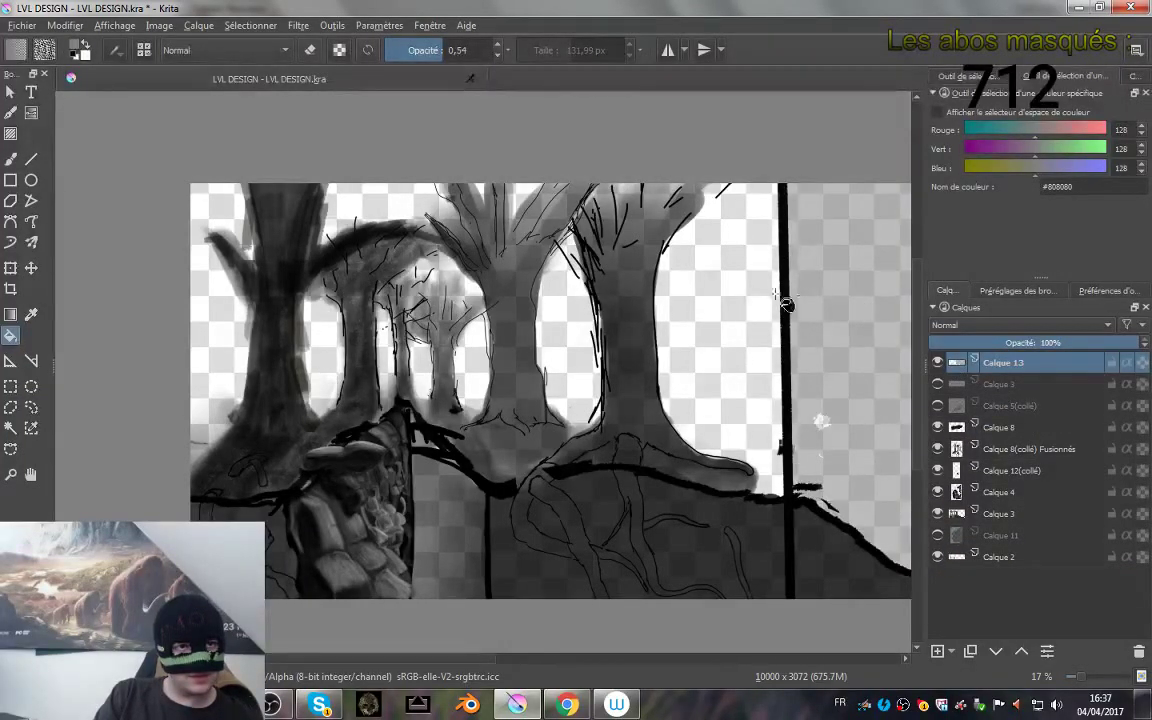
- Try a grey fill between the large tree and the divider, undo both fills and move Calque 13 to the layer stack's bottom
click(753, 300)
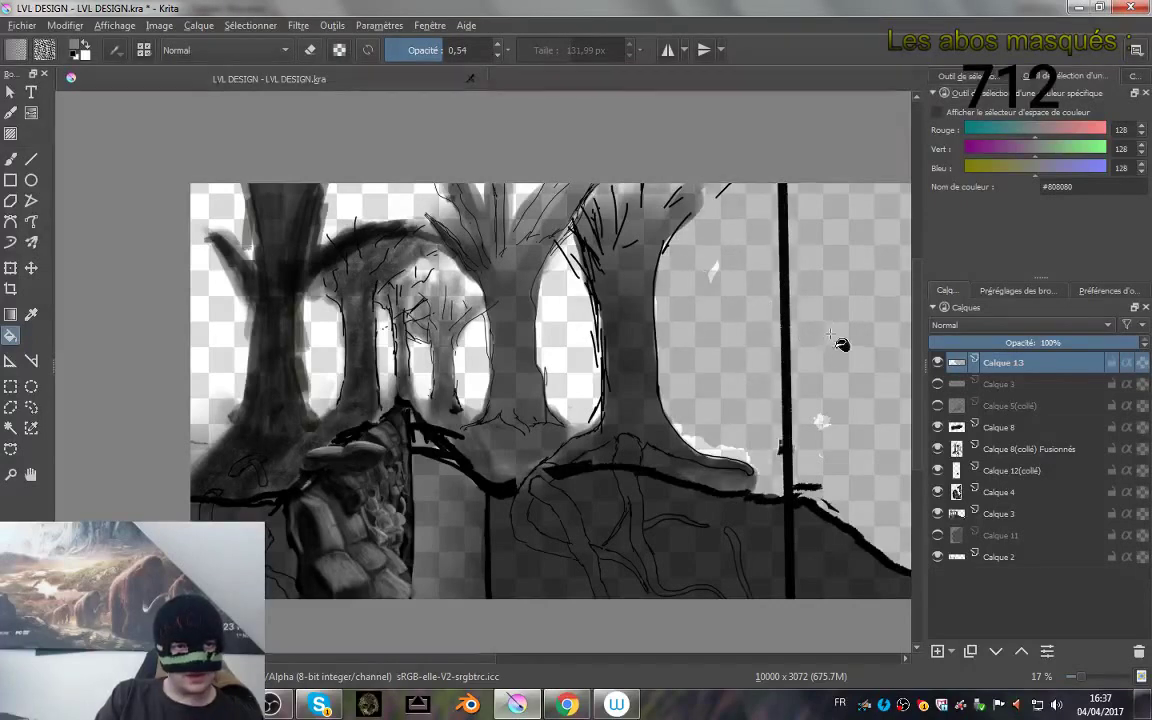
key(ctrl+z)
key(ctrl+z)
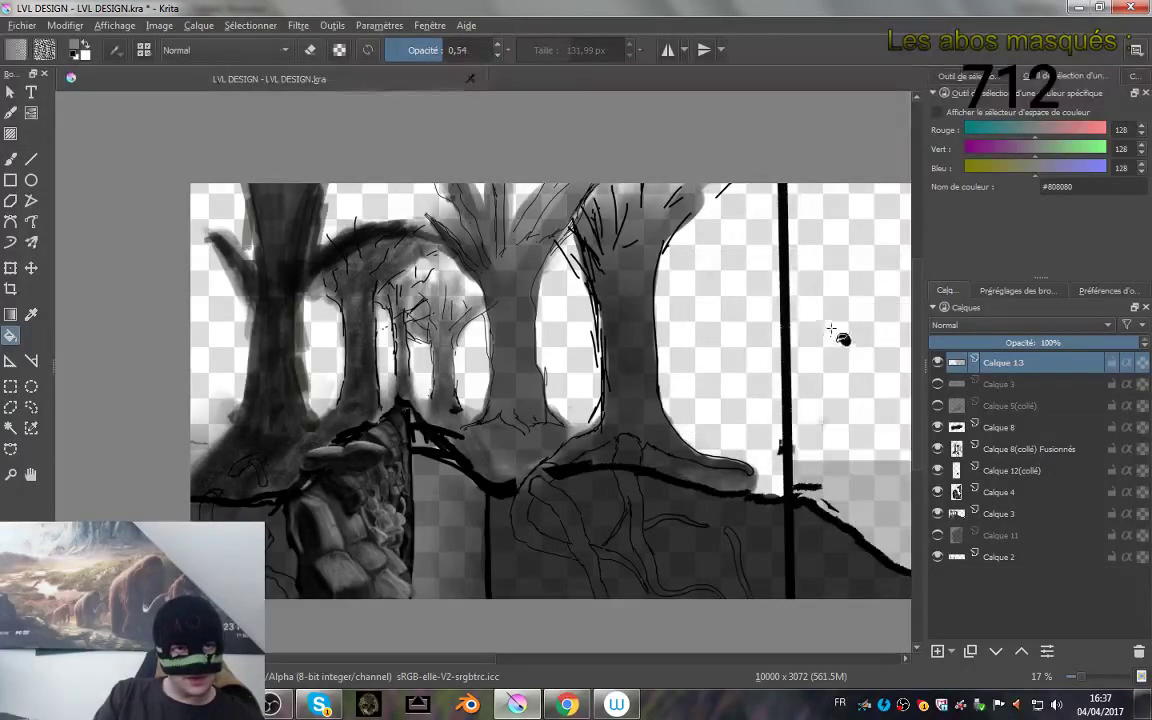
drag(966, 368, 904, 534)
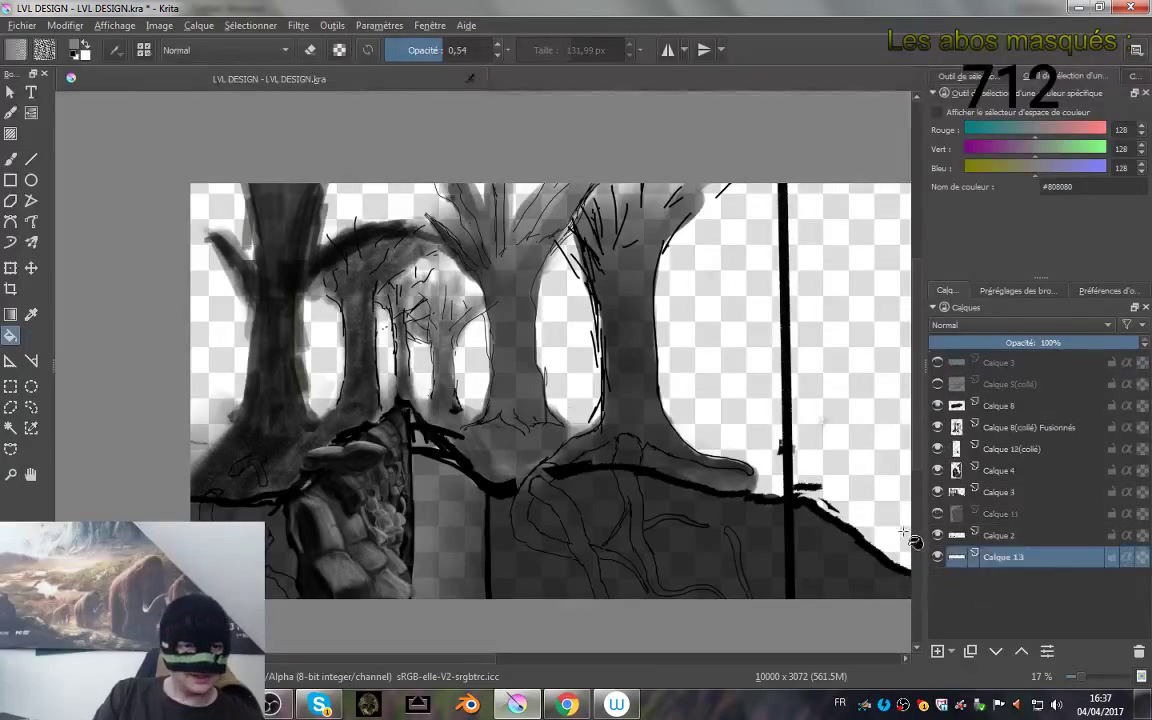
- Switch to the freehand brush and choose a 50 px preset with opacity 1.00
click(11, 160)
click(962, 76)
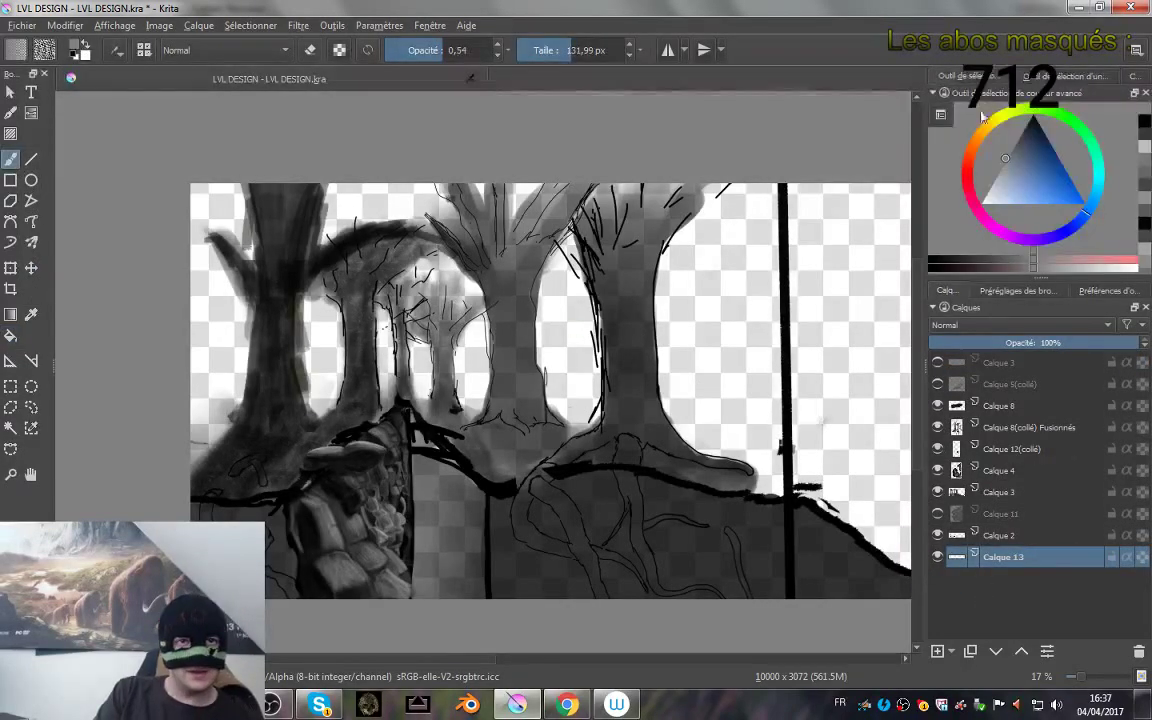
click(1014, 291)
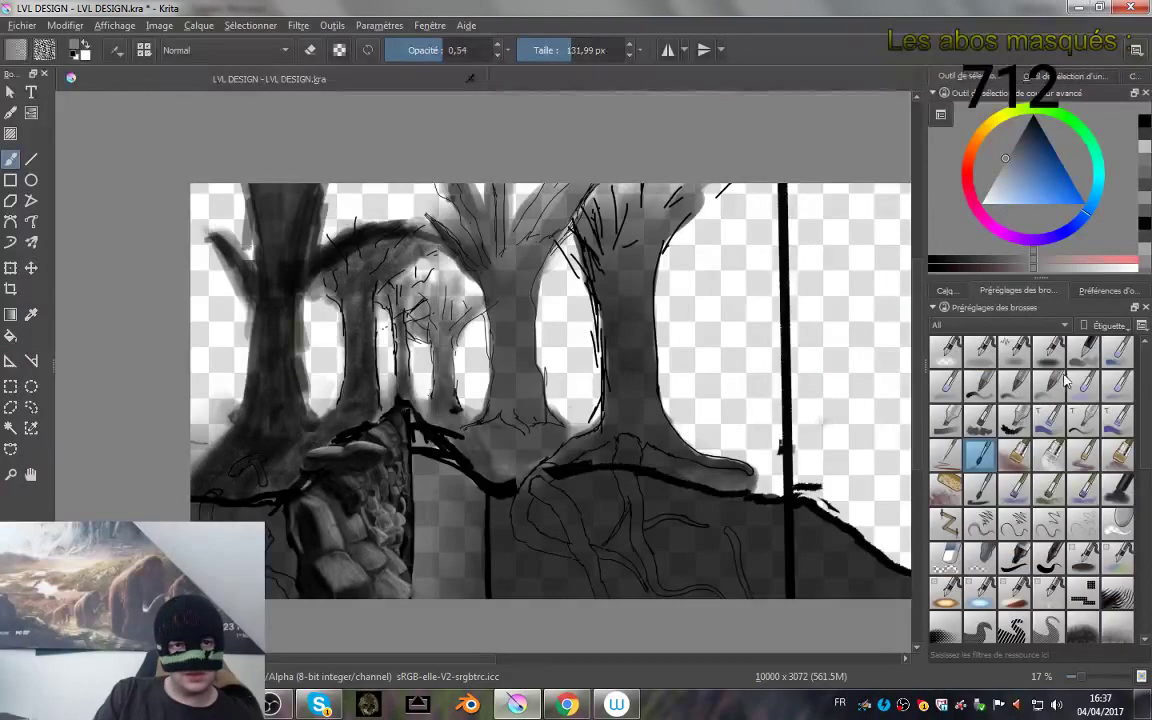
click(1084, 352)
- Try painting the background behind the scene grey with a 1000 px brush, and undo the painting
scroll(598, 292, down, 3)
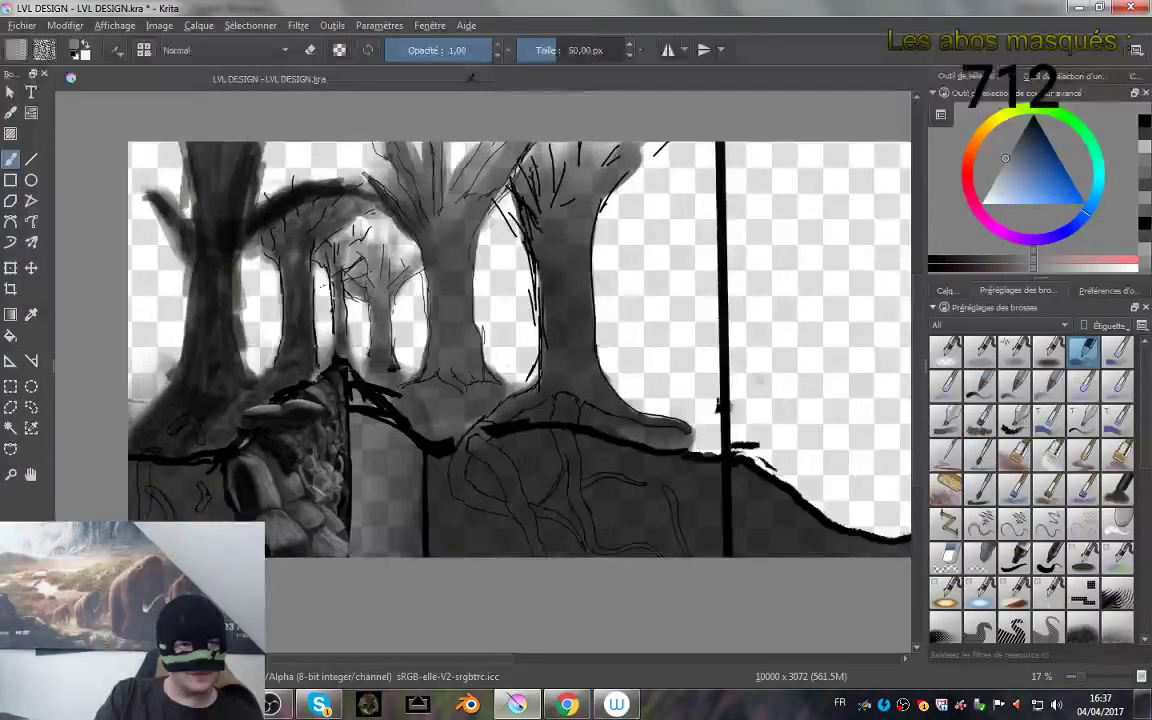
drag(637, 300, 662, 300)
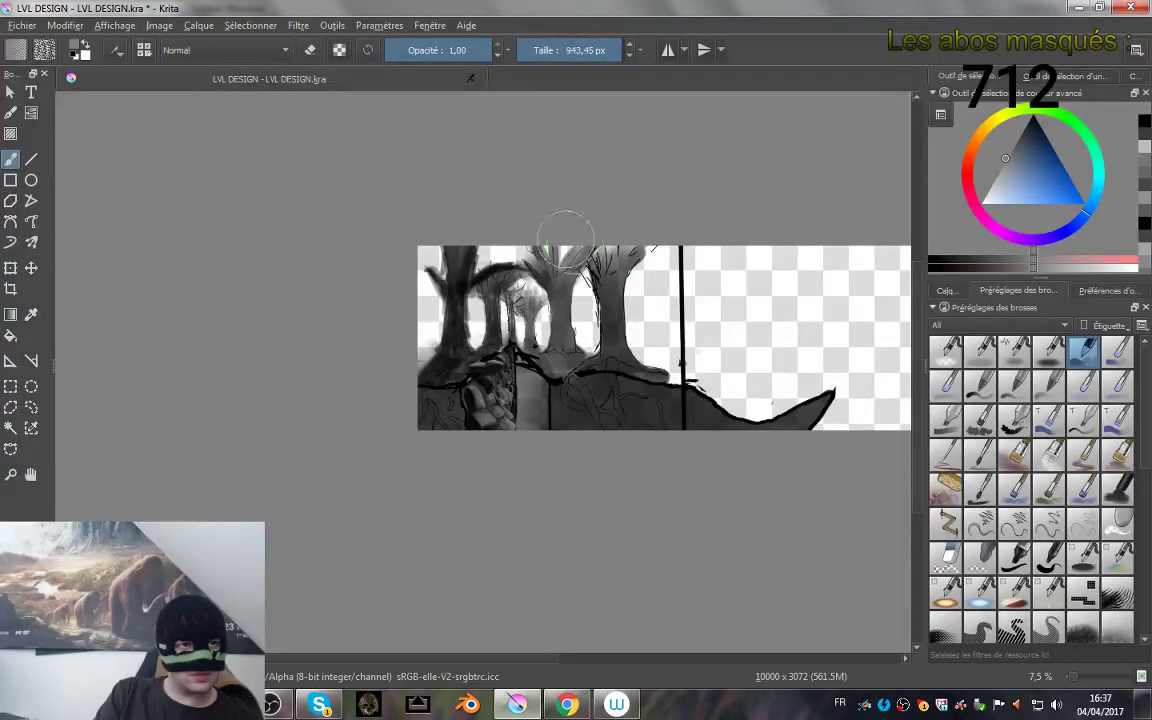
drag(517, 325, 530, 326)
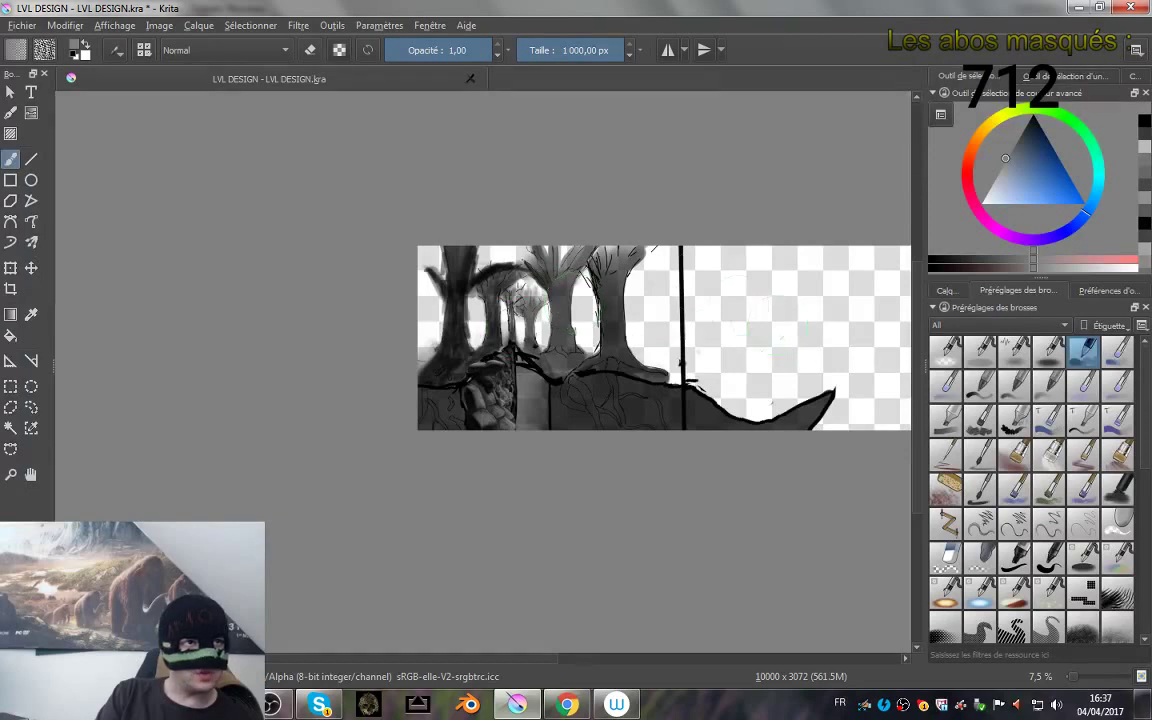
mouse_move(443, 226)
mouse_down()
mouse_move(395, 336)
mouse_move(479, 270)
mouse_move(456, 312)
mouse_move(574, 279)
mouse_move(430, 403)
mouse_move(645, 272)
mouse_move(478, 428)
mouse_move(728, 265)
mouse_move(506, 486)
mouse_move(784, 261)
mouse_move(575, 491)
mouse_move(801, 268)
mouse_move(644, 464)
mouse_move(644, 417)
mouse_up()
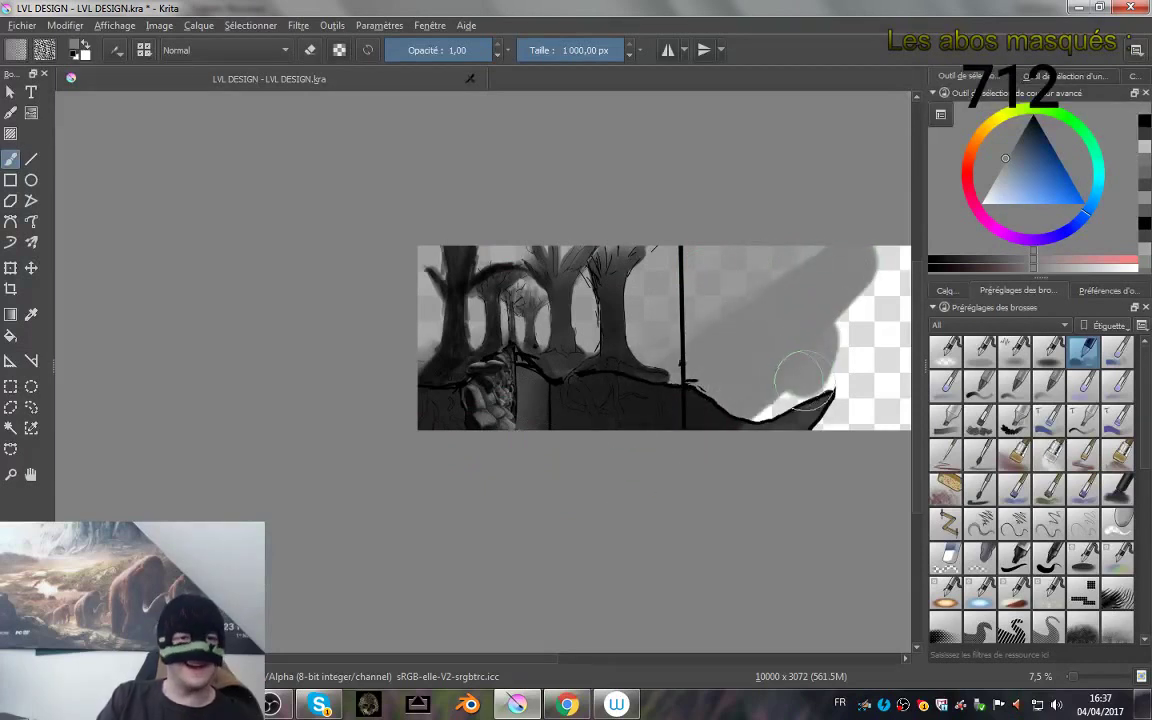
key(ctrl+z)
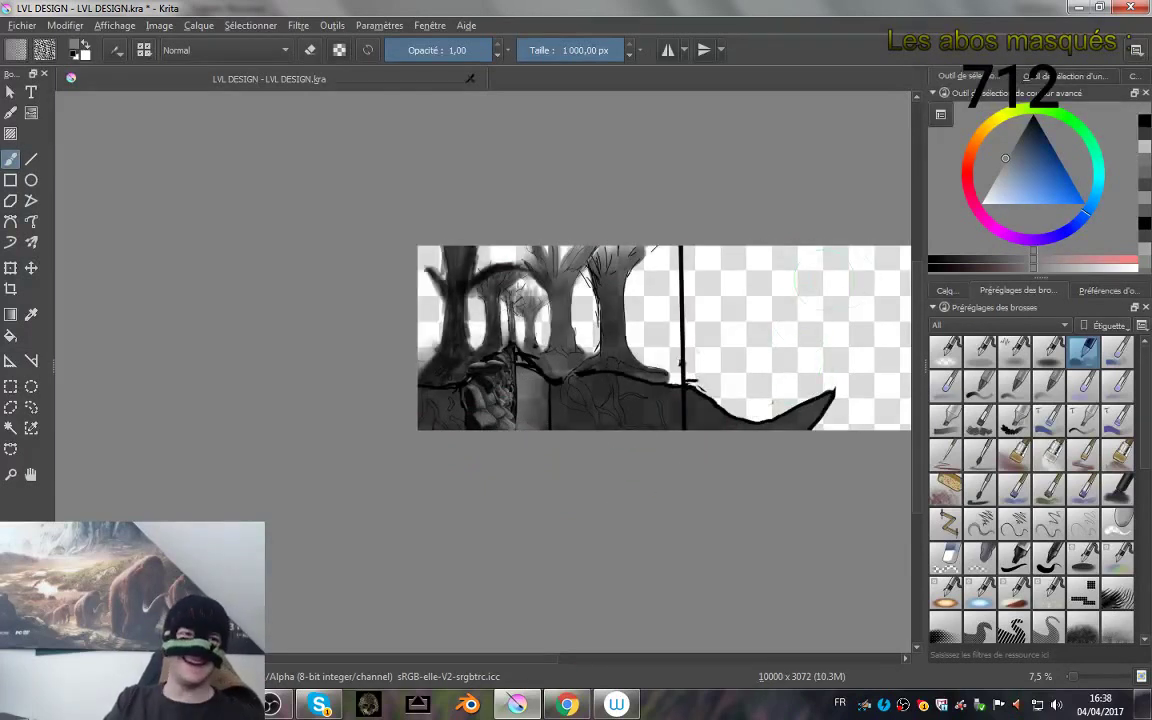
- Hide every layer above Calque 13 so that only the empty background layer is displayed
click(945, 290)
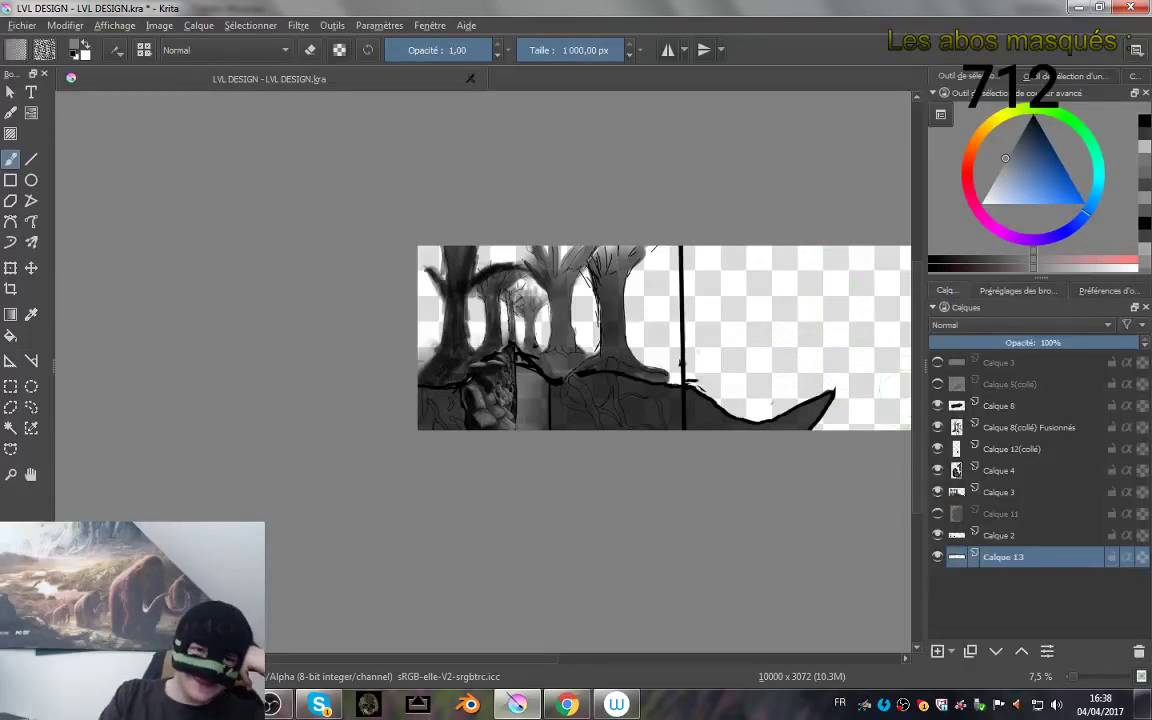
click(937, 405)
click(937, 427)
click(937, 449)
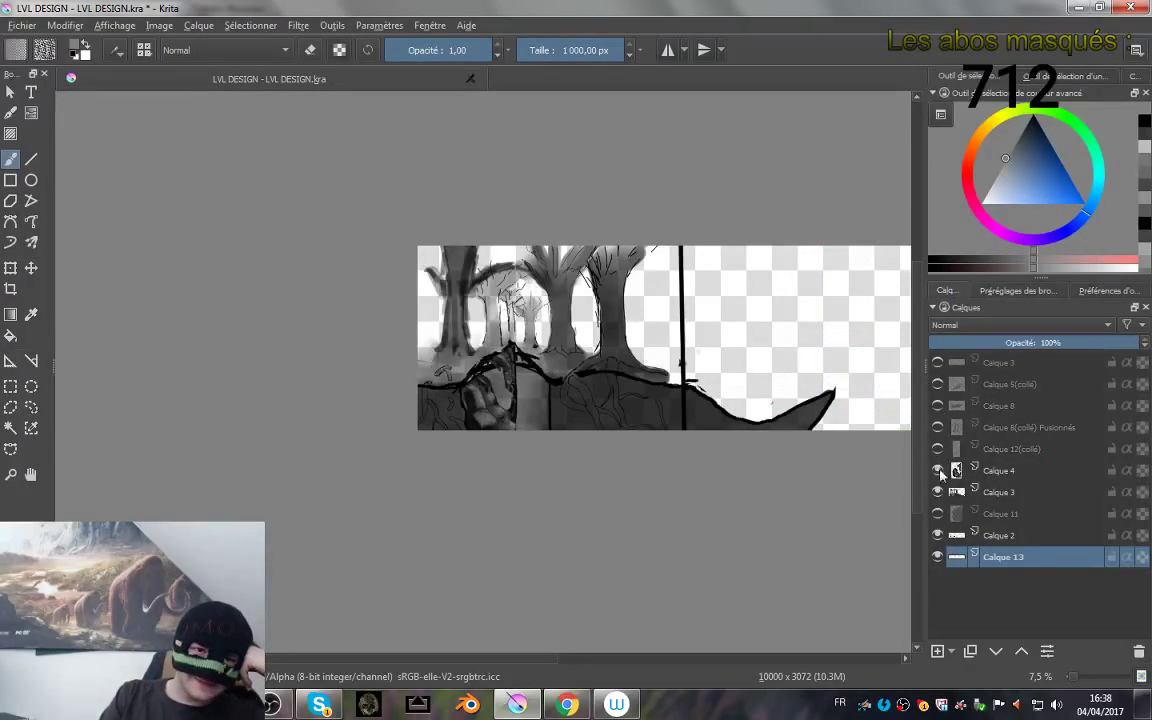
click(937, 470)
click(937, 492)
click(937, 513)
click(937, 535)
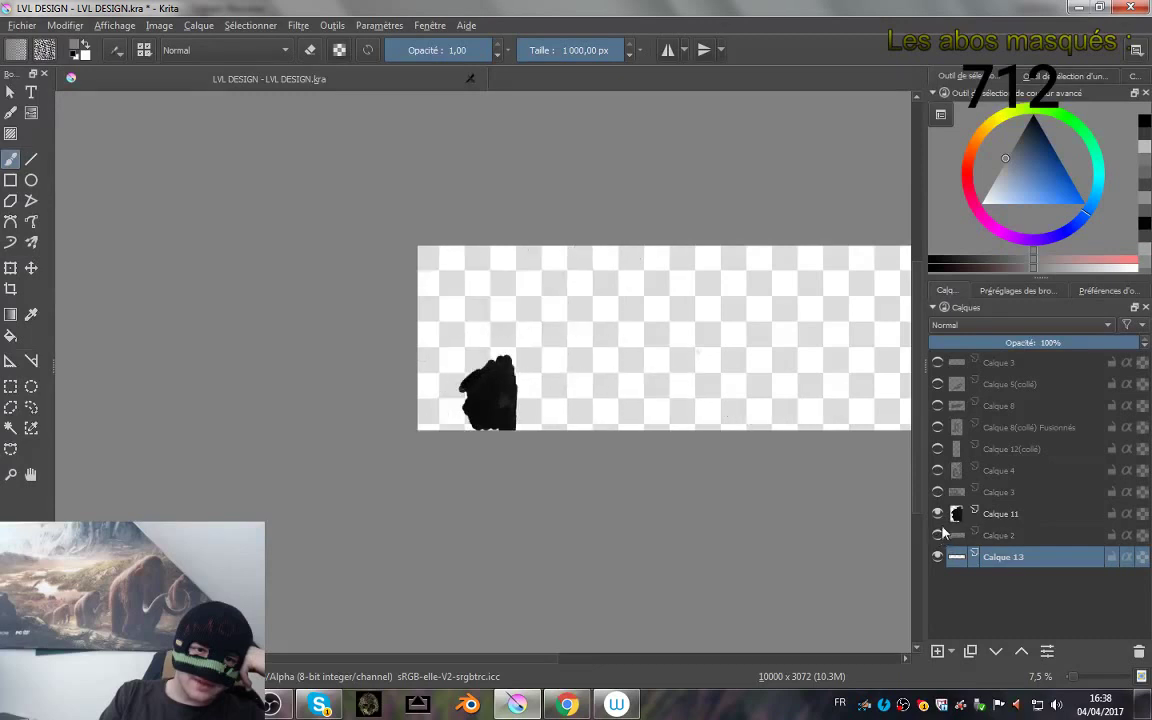
click(937, 513)
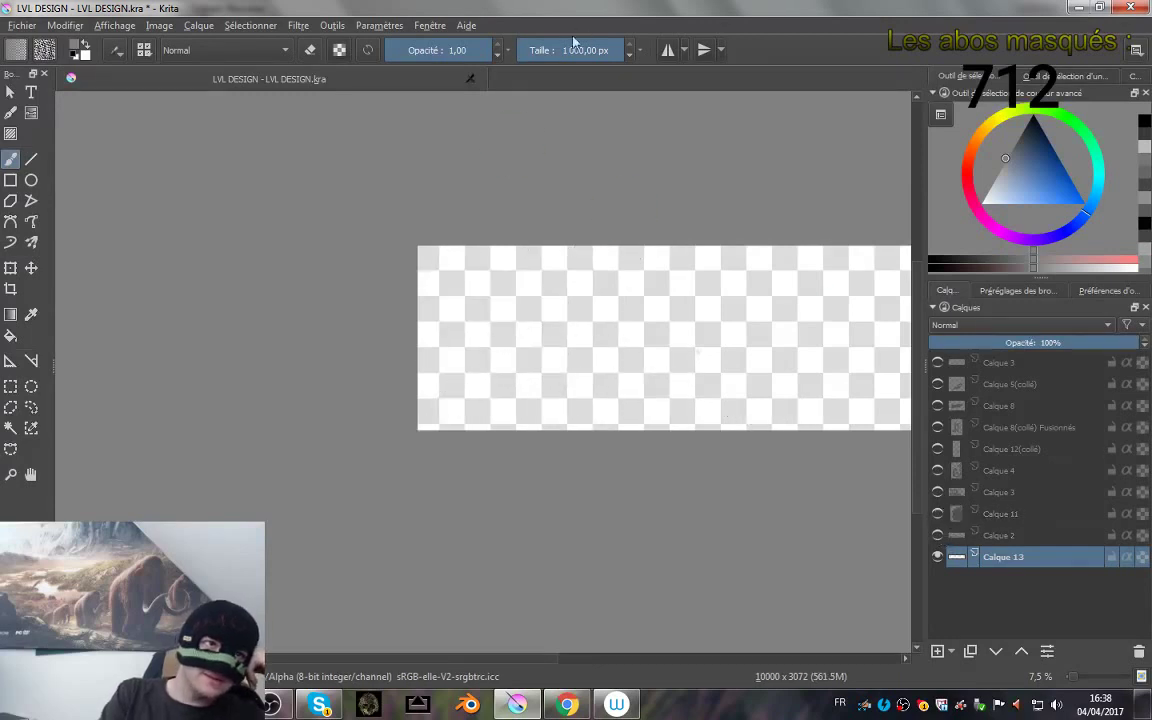
- Bucket-fill all of Calque 13 with grey and paint over the leftover white specks with a brush of about 220 px
drag(580, 55, 540, 54)
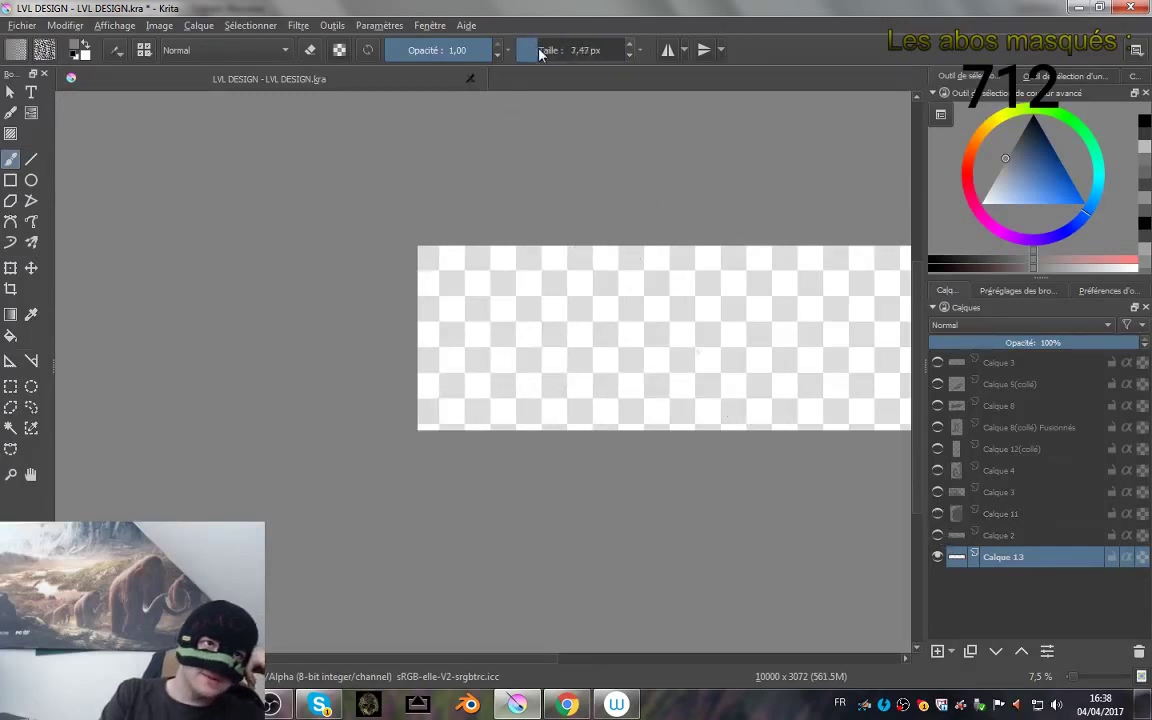
click(12, 335)
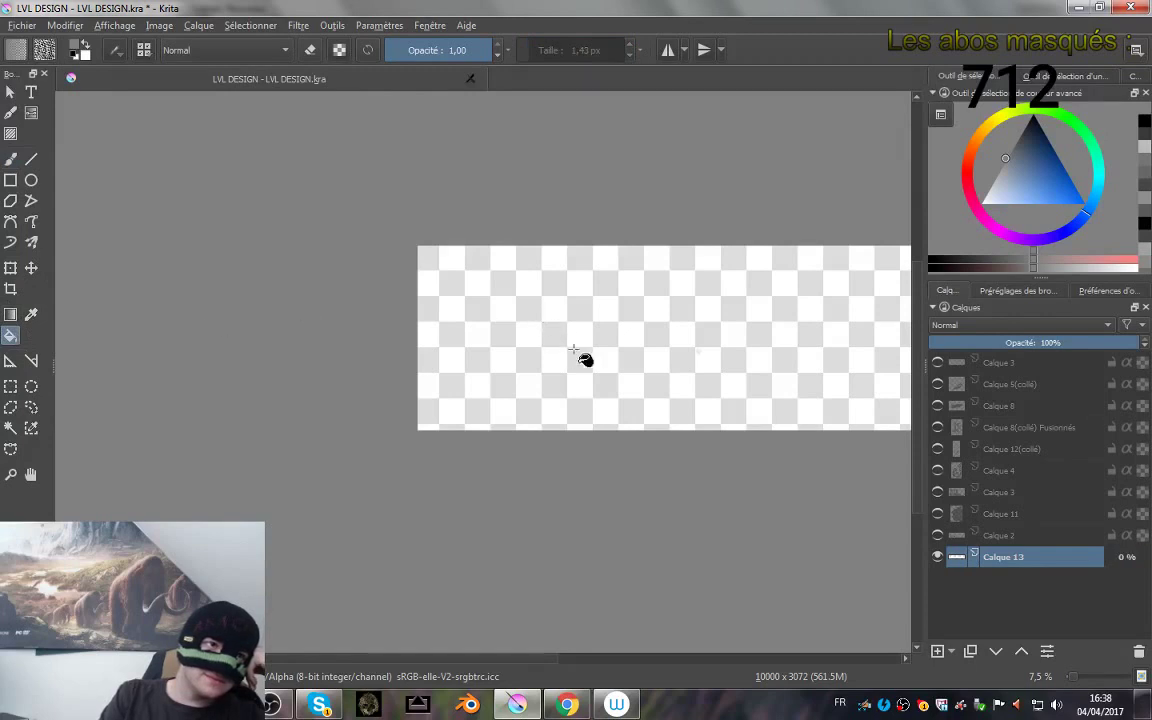
click(600, 390)
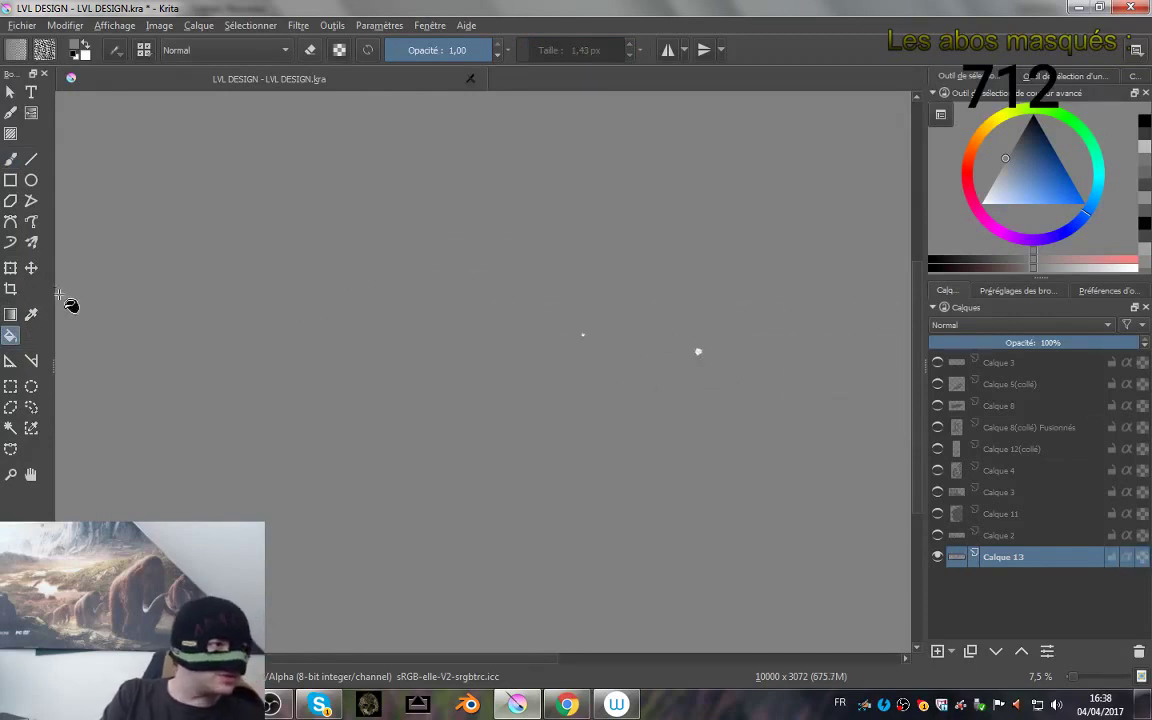
click(11, 160)
drag(663, 360, 682, 361)
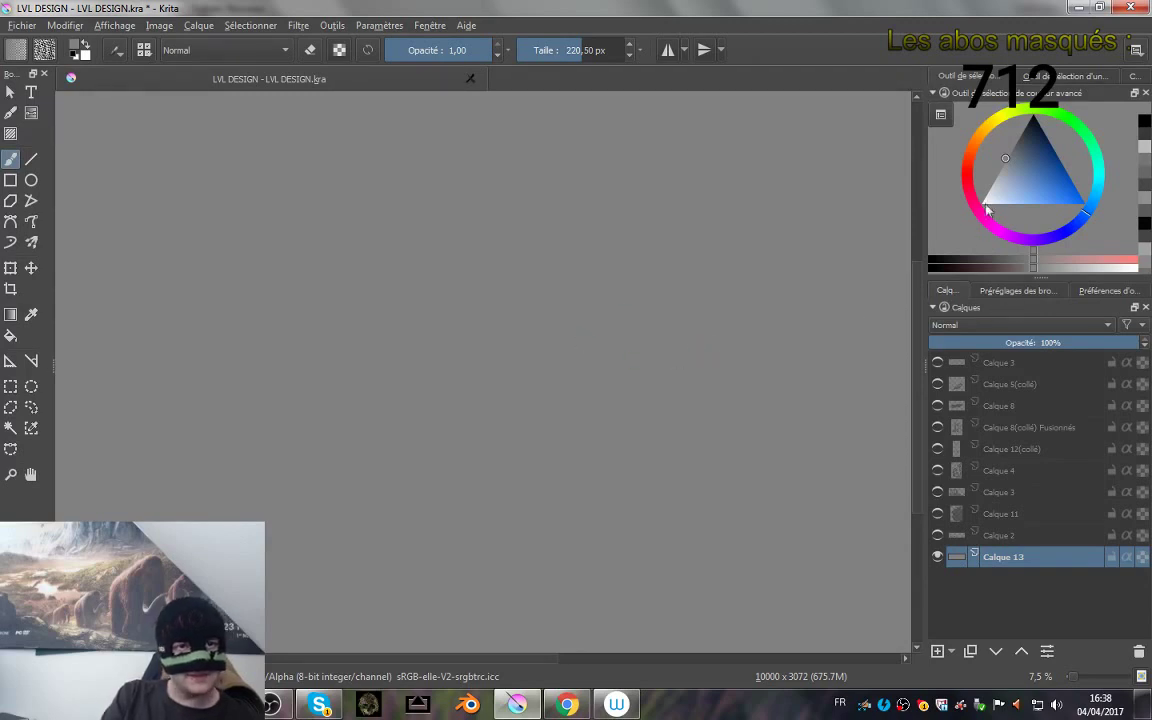
- Show all the layers above the grey Calque 13 again, from Calque 2 up to the topmost Calque 3
click(938, 535)
click(939, 514)
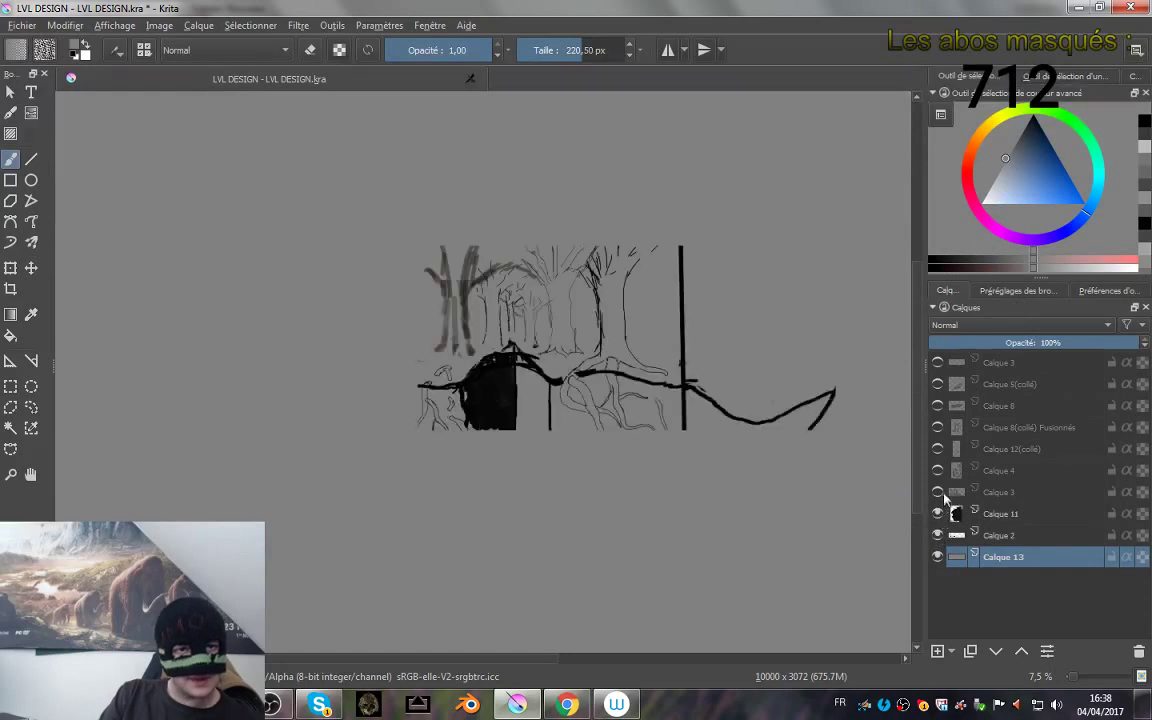
click(940, 492)
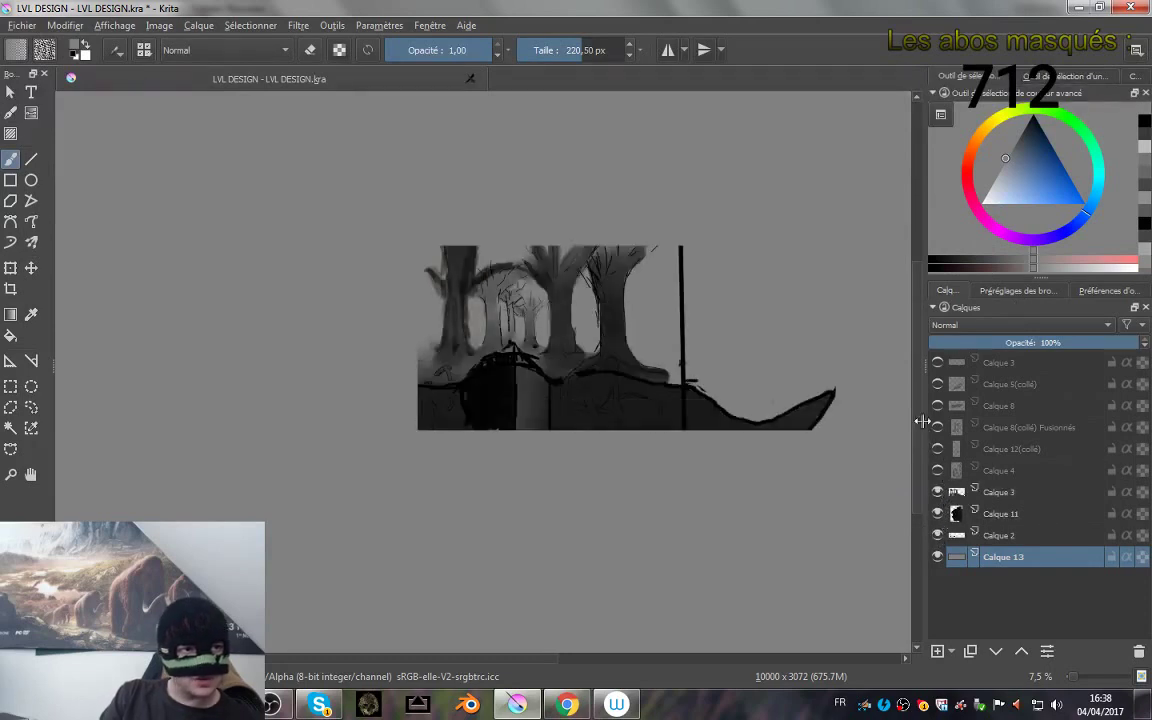
click(937, 470)
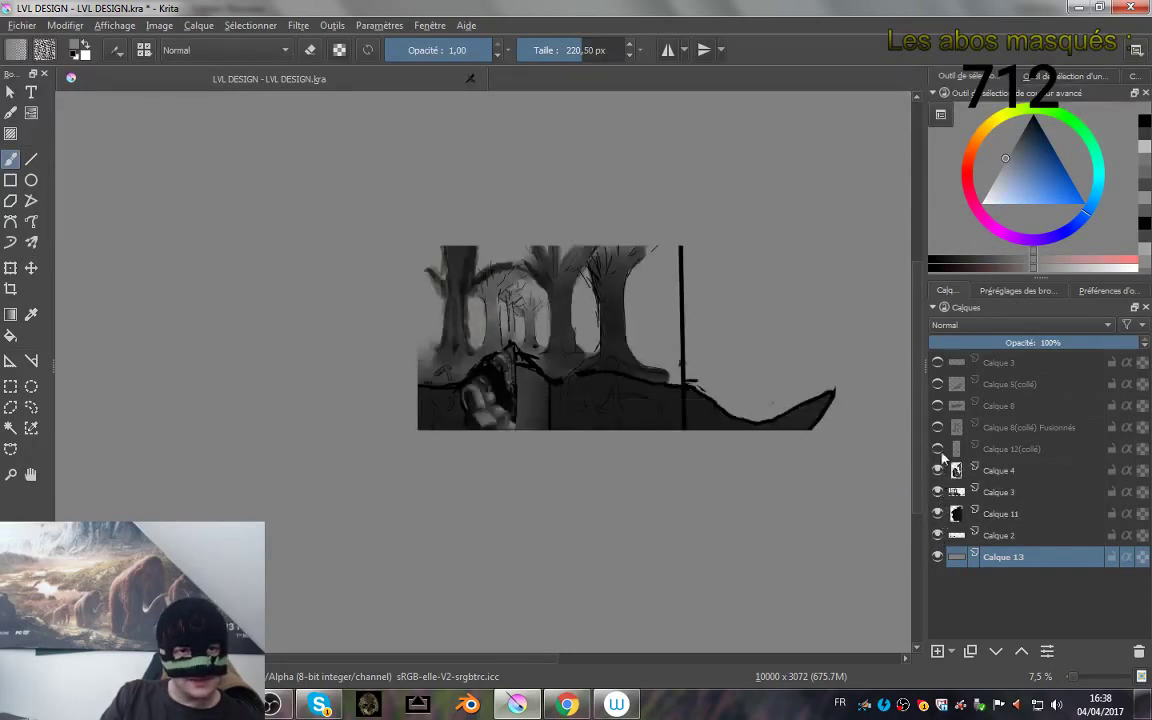
click(937, 449)
click(937, 405)
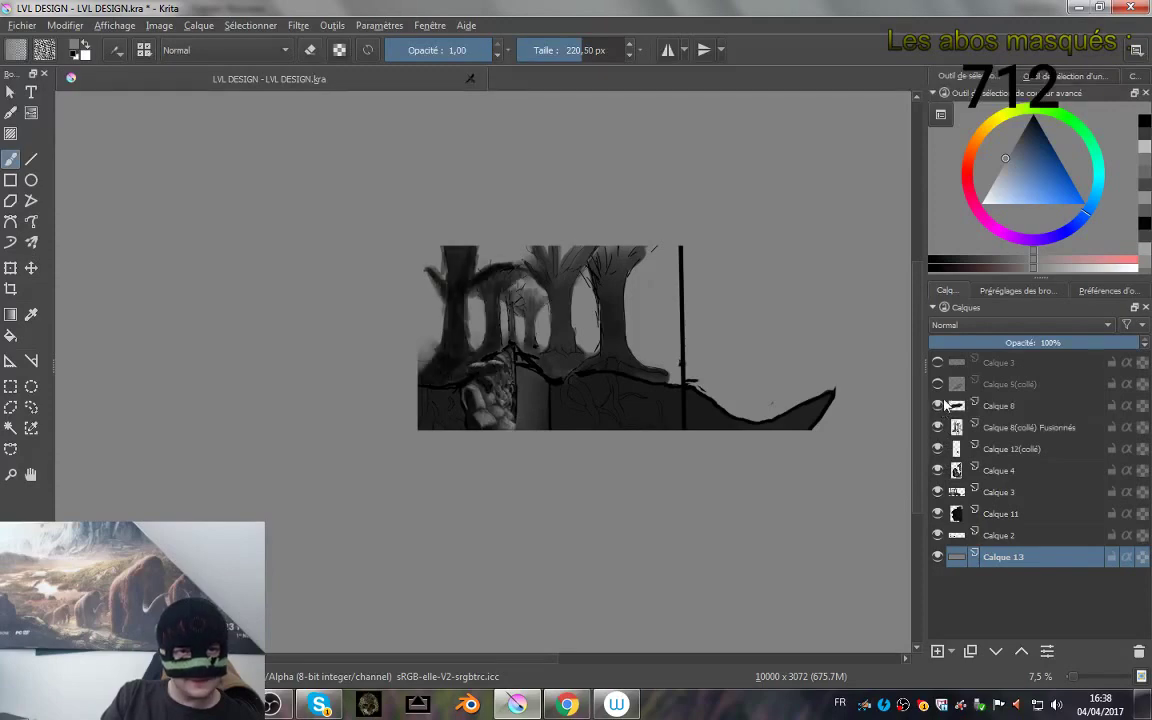
click(937, 384)
- Hide the line art on Calque 2, the black shape on Calque 11, Calque 5(collé) and the red guide line layer
drag(536, 316, 495, 181)
mouse_move(419, 415)
mouse_down()
mouse_move(648, 200)
mouse_move(539, 179)
mouse_up()
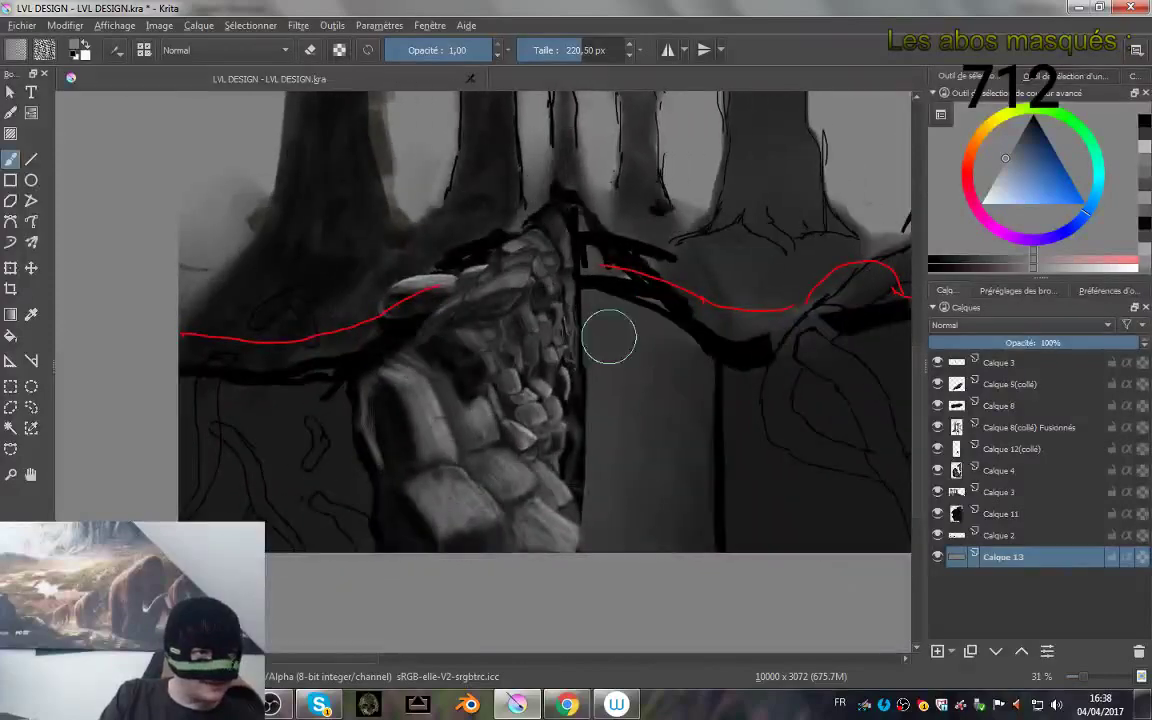
drag(530, 344, 514, 346)
mouse_move(606, 403)
mouse_down()
mouse_move(502, 404)
mouse_move(523, 619)
mouse_move(581, 437)
mouse_move(563, 411)
mouse_up()
scroll(536, 363, up, 3)
scroll(536, 363, down, 2)
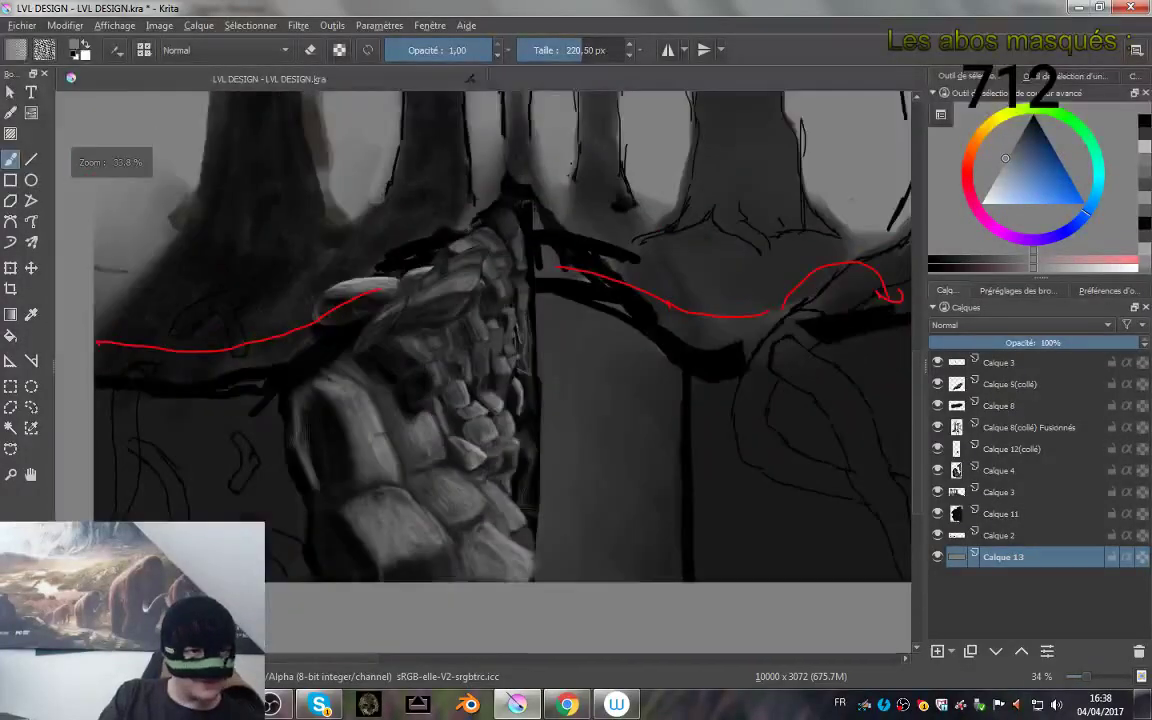
click(936, 538)
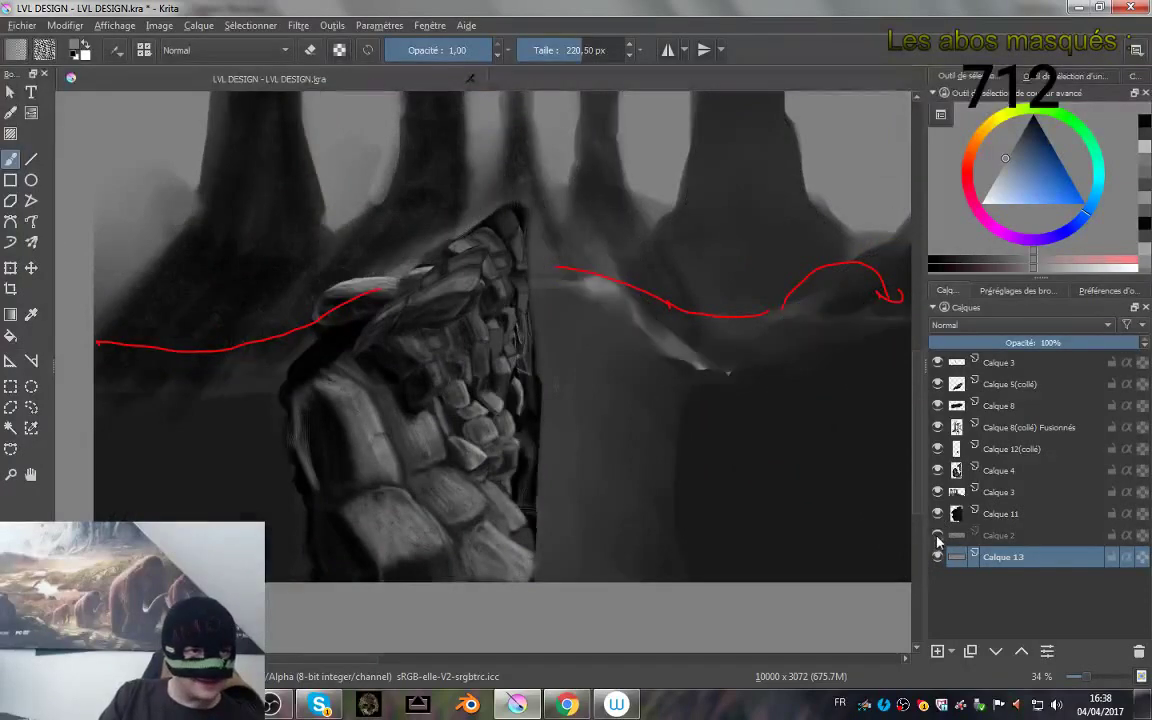
drag(587, 348, 587, 350)
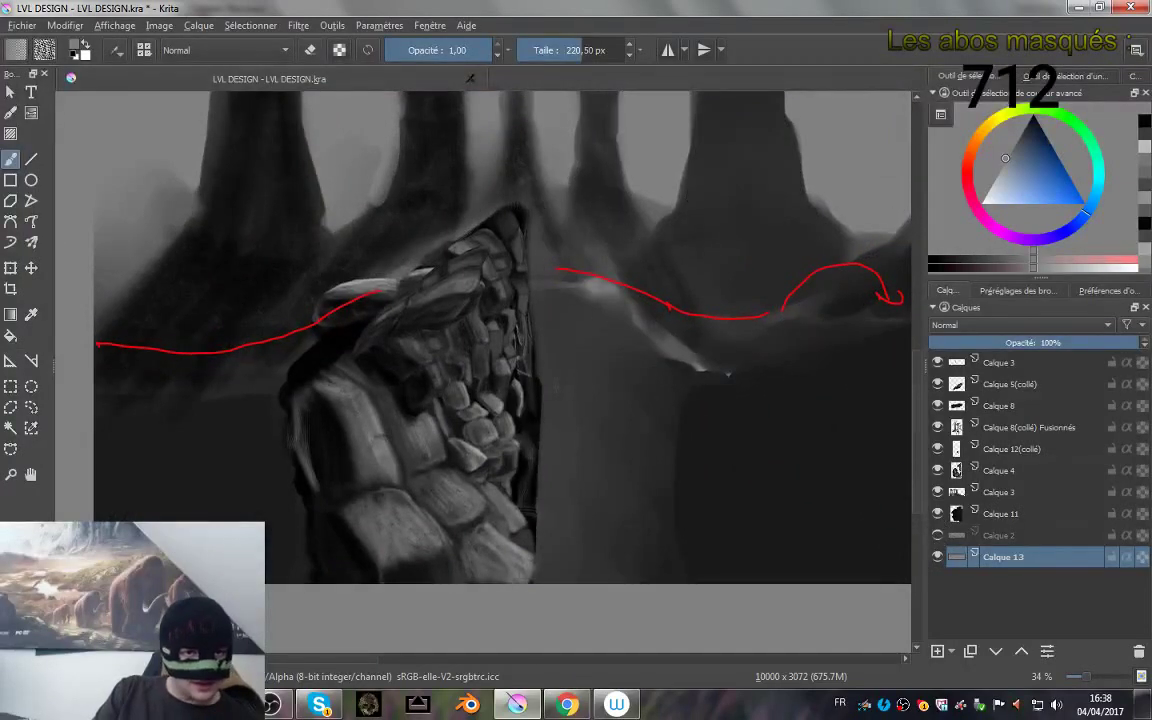
click(937, 513)
scroll(665, 375, down, 3)
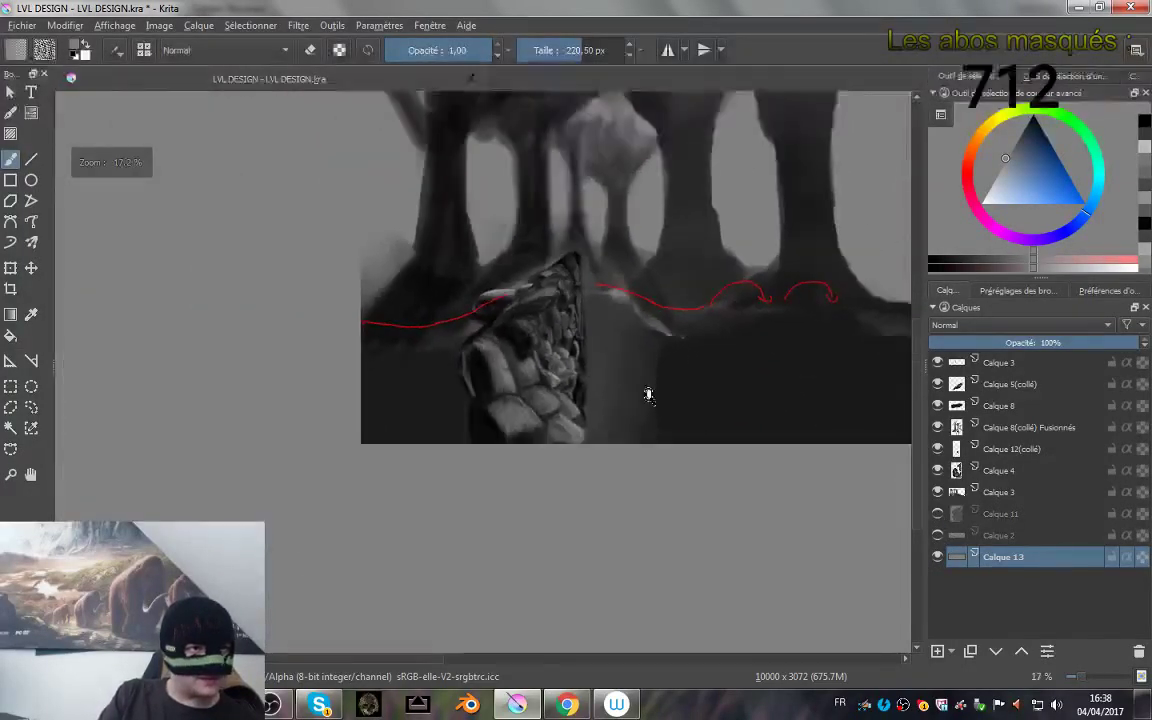
scroll(648, 395, up, 3)
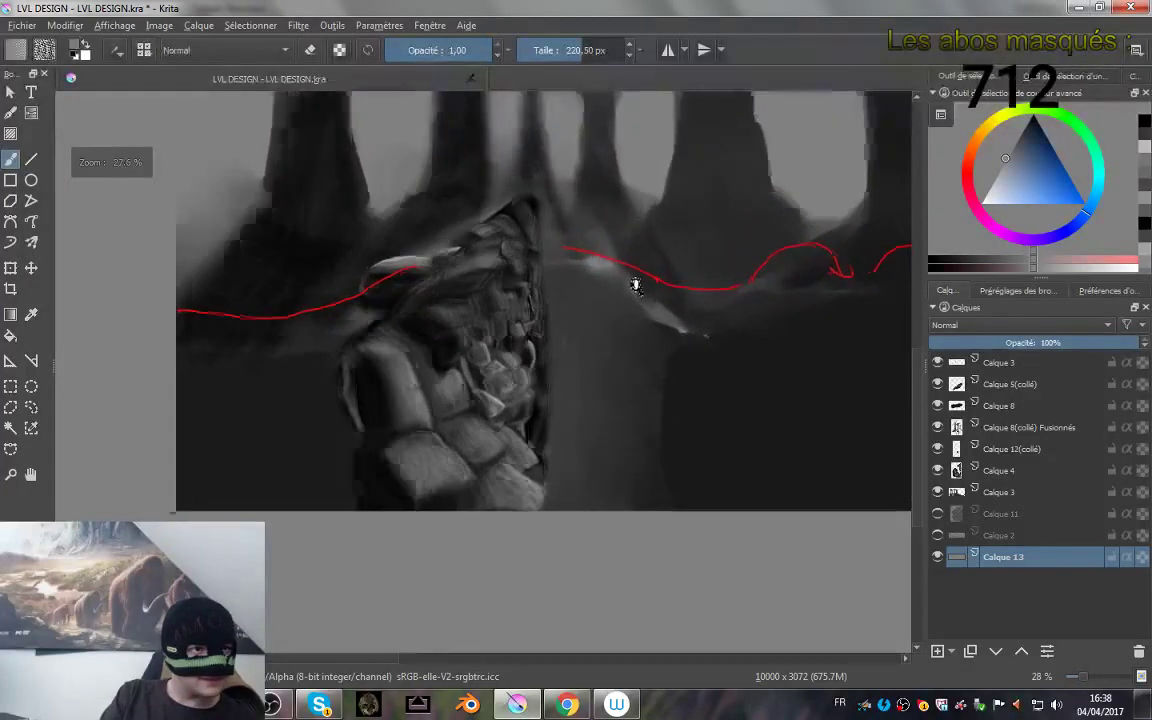
scroll(635, 285, up, 2)
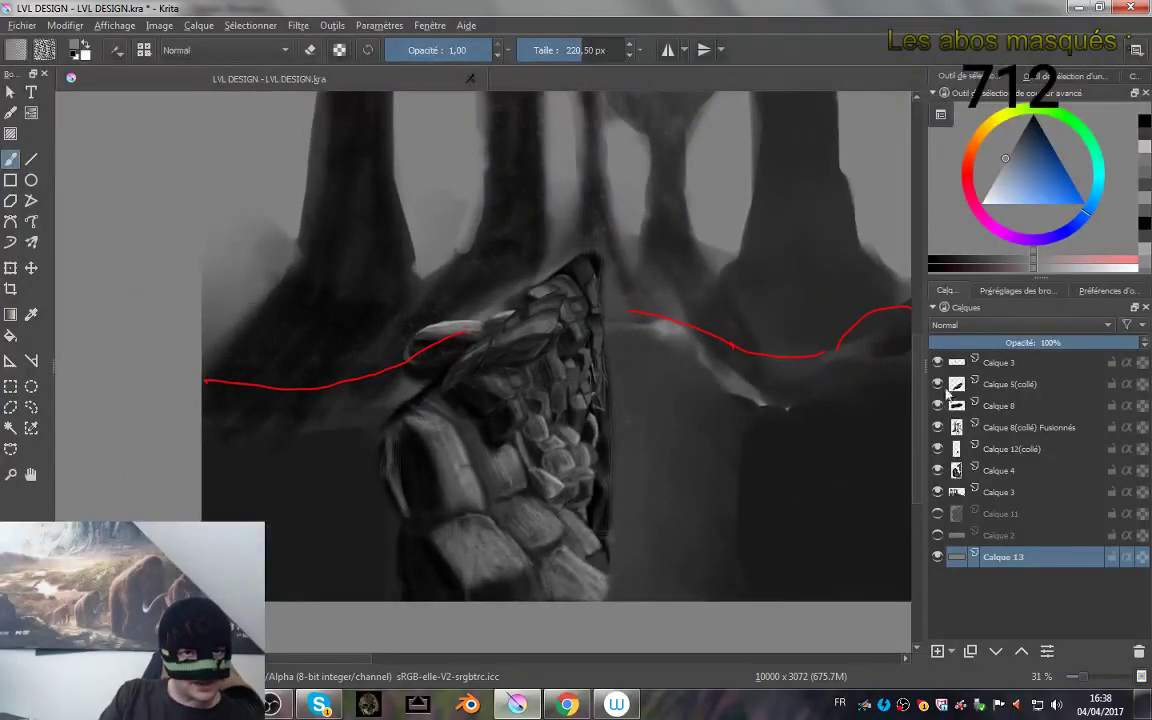
click(938, 384)
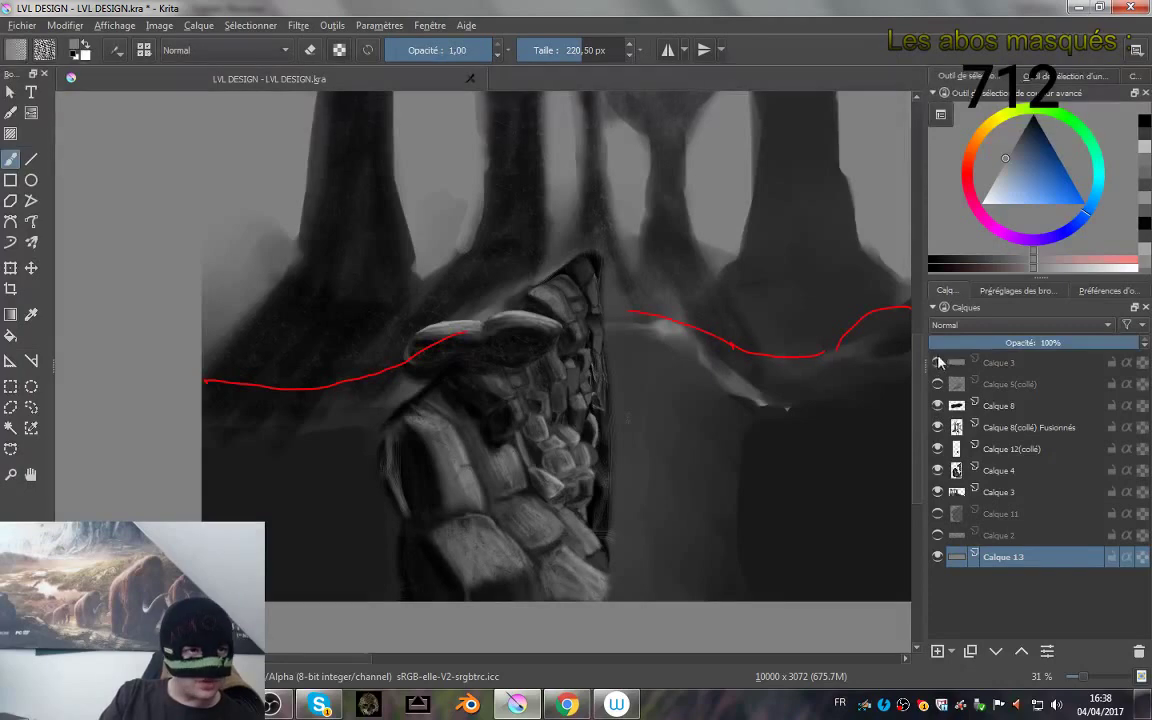
drag(655, 307, 678, 391)
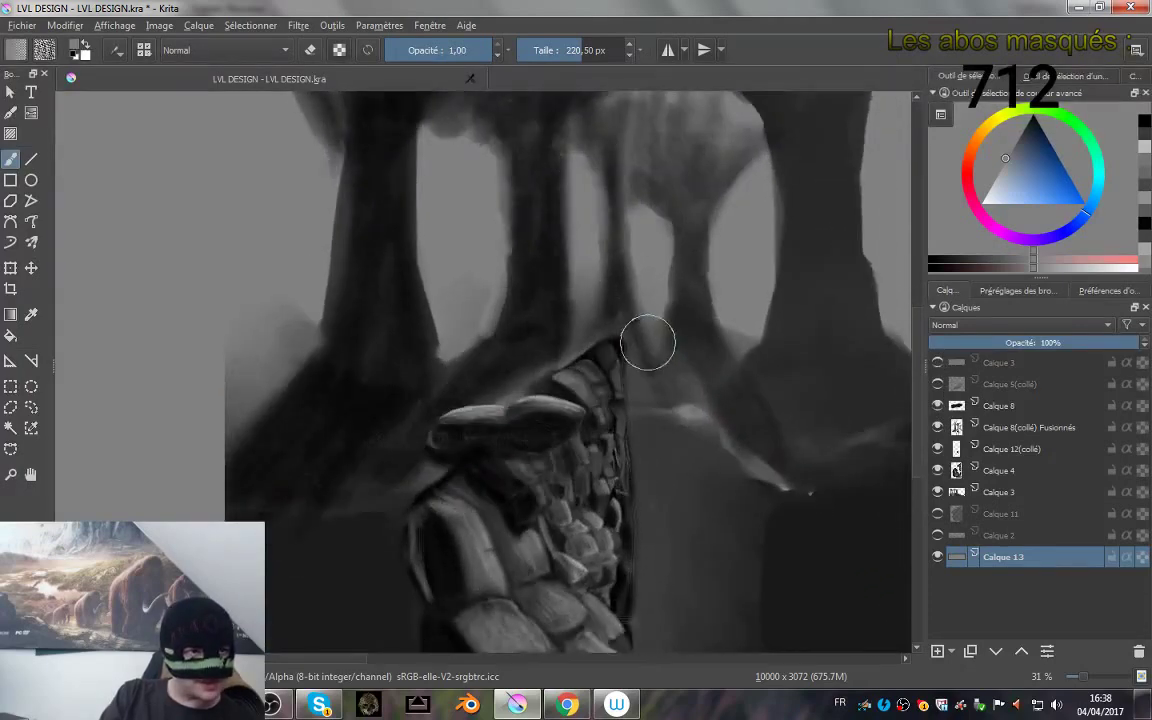
drag(648, 343, 504, 292)
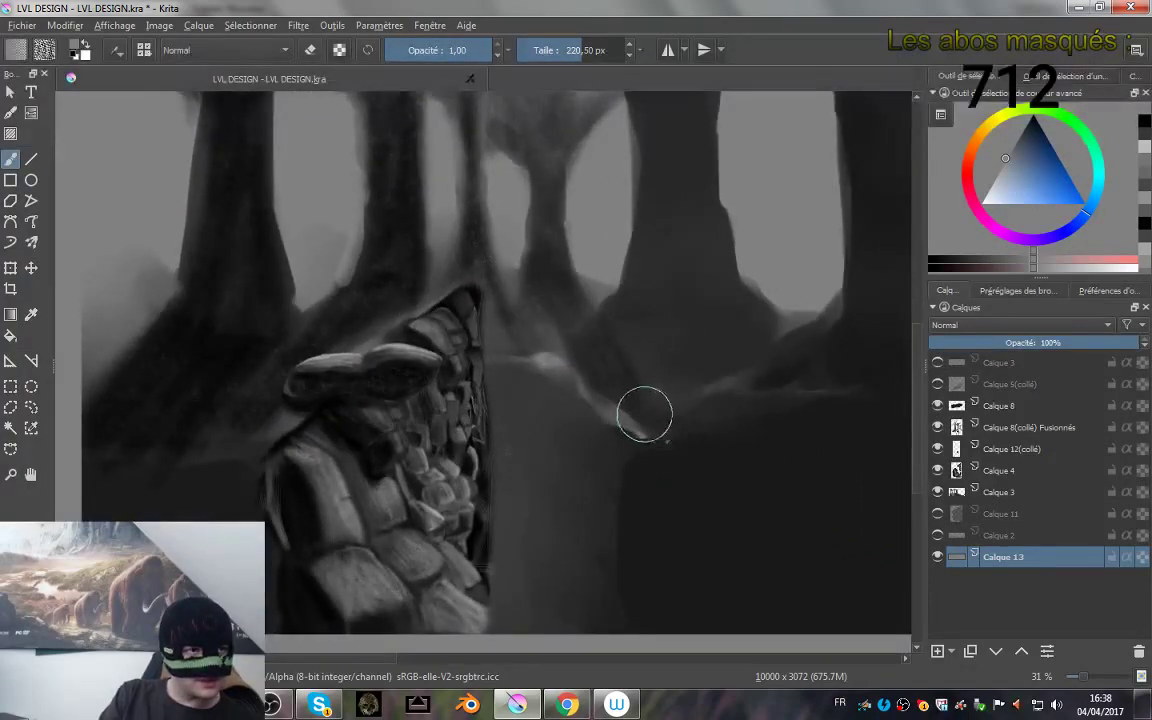
drag(645, 414, 683, 482)
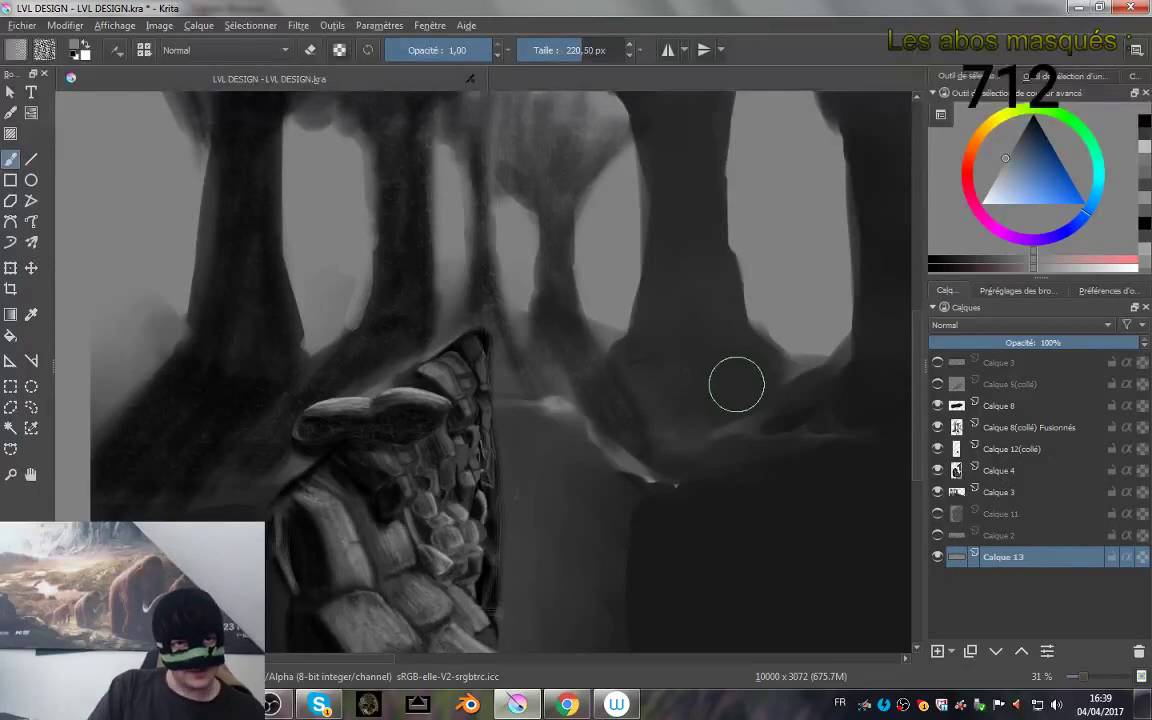
mouse_move(382, 346)
mouse_down()
mouse_move(368, 424)
mouse_move(363, 384)
mouse_up()
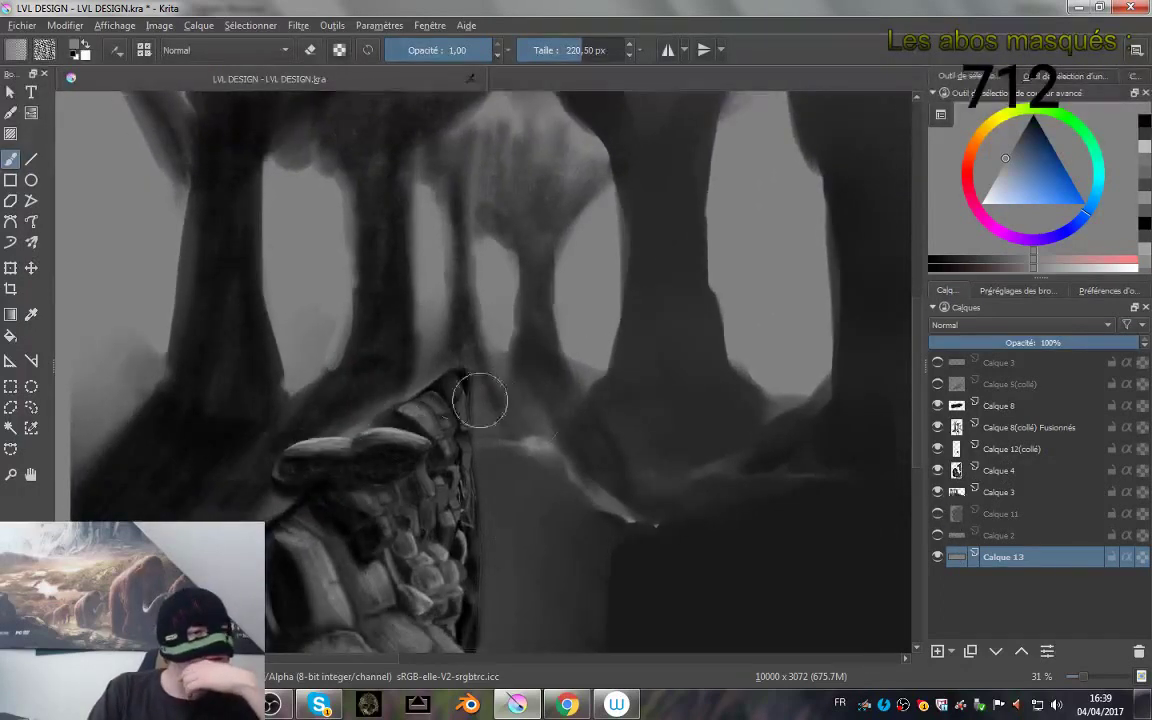
mouse_move(480, 401)
mouse_down()
mouse_move(489, 393)
mouse_move(465, 386)
mouse_move(449, 342)
mouse_move(463, 327)
mouse_up()
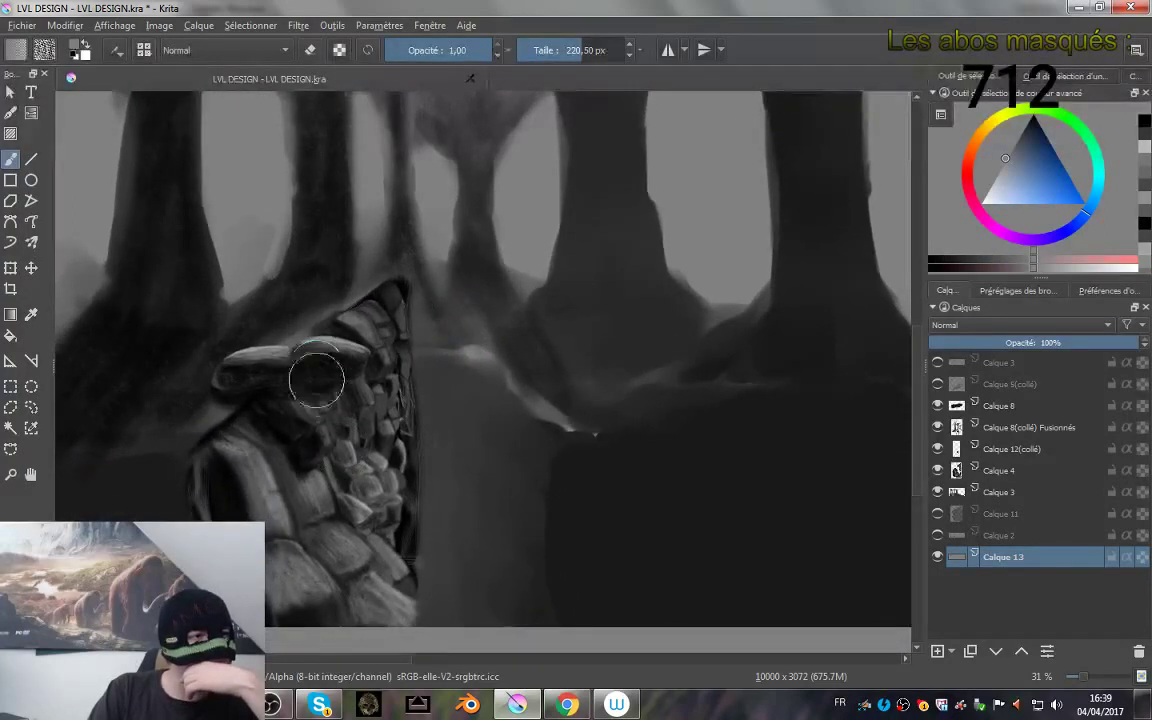
- Sample the near-black tone of the large tree and switch to a ragged bristle brush of about 214 px
drag(316, 379, 411, 527)
drag(386, 419, 367, 563)
drag(368, 458, 366, 516)
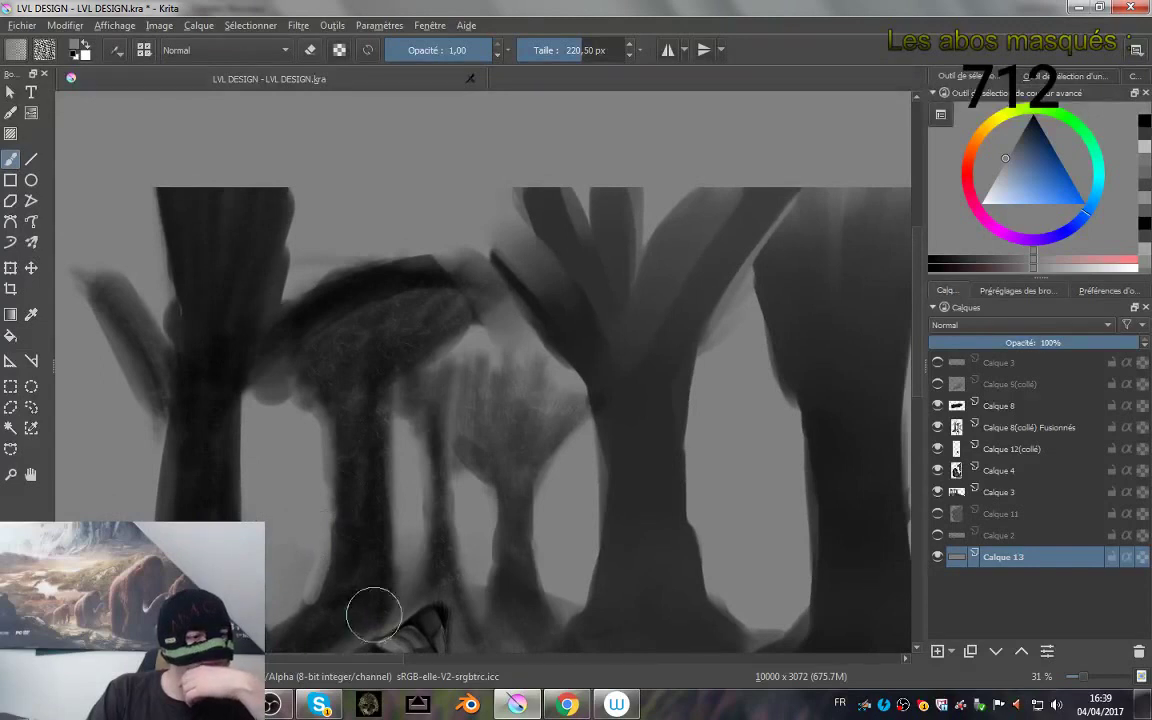
drag(569, 483, 468, 284)
drag(522, 407, 494, 347)
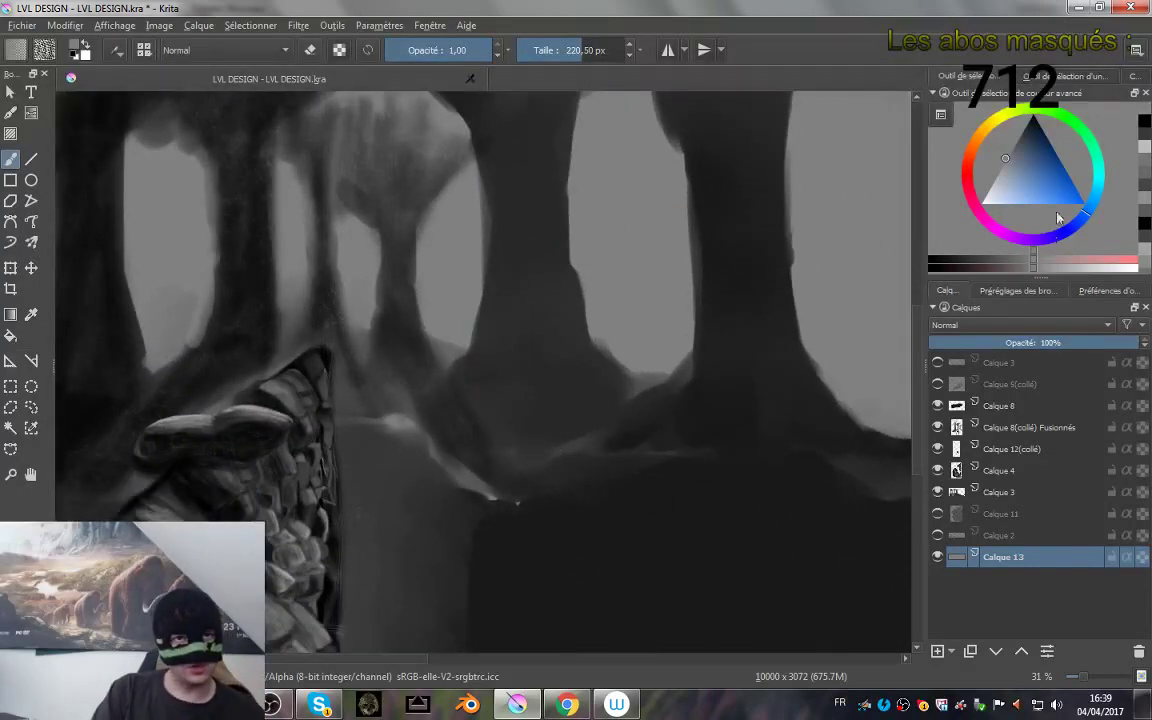
ctrl+click(705, 215)
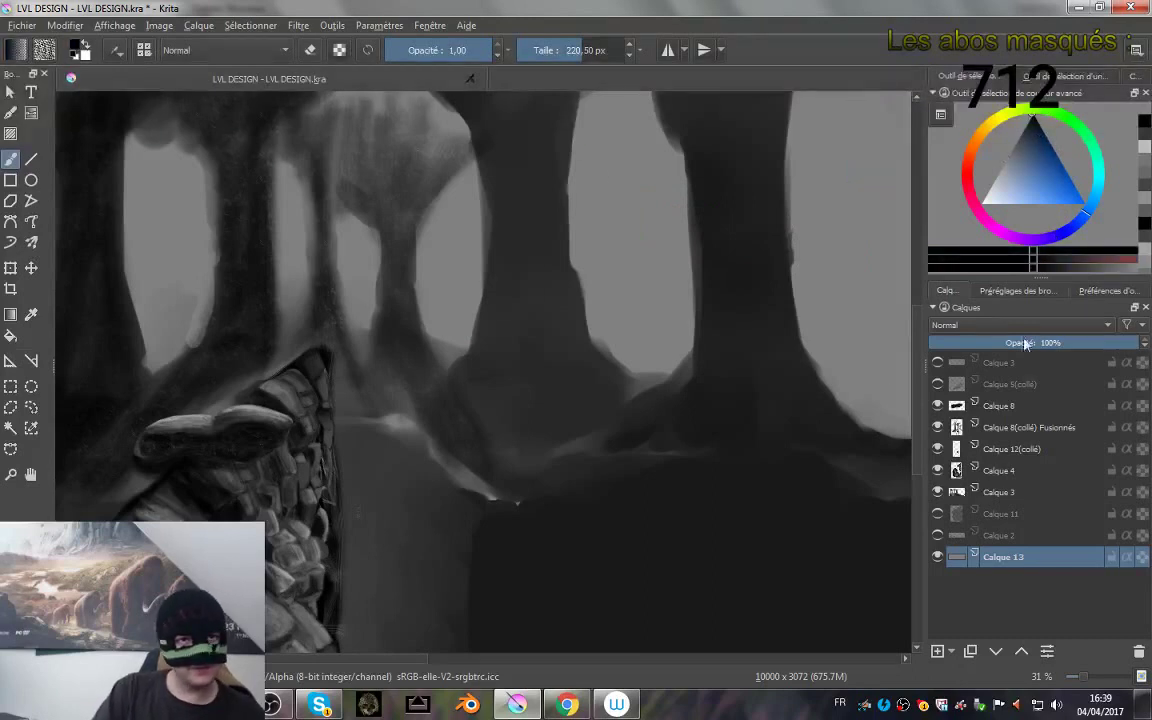
click(1003, 291)
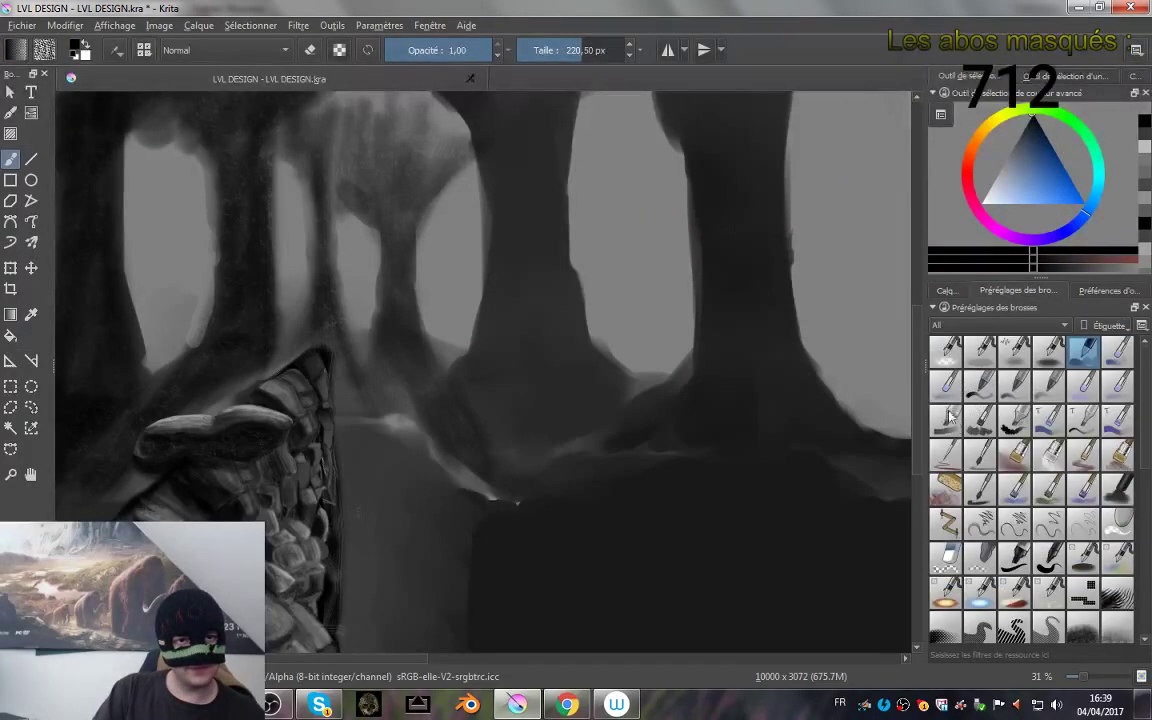
click(976, 455)
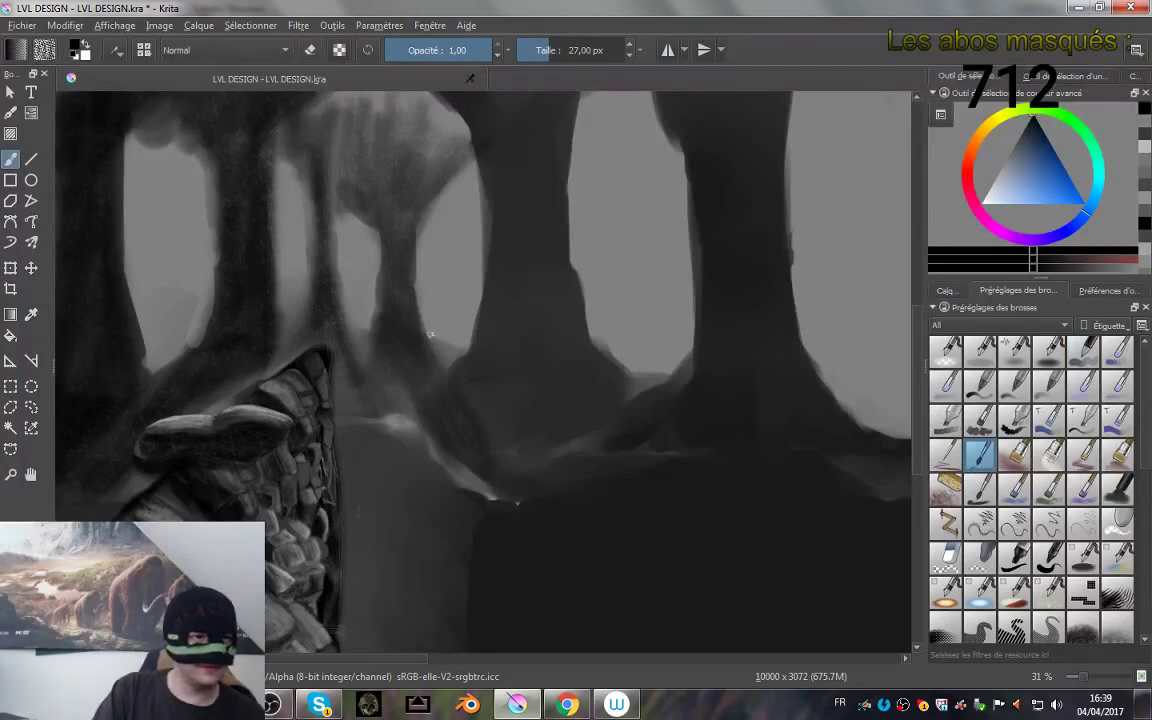
shift+drag(453, 345, 562, 355)
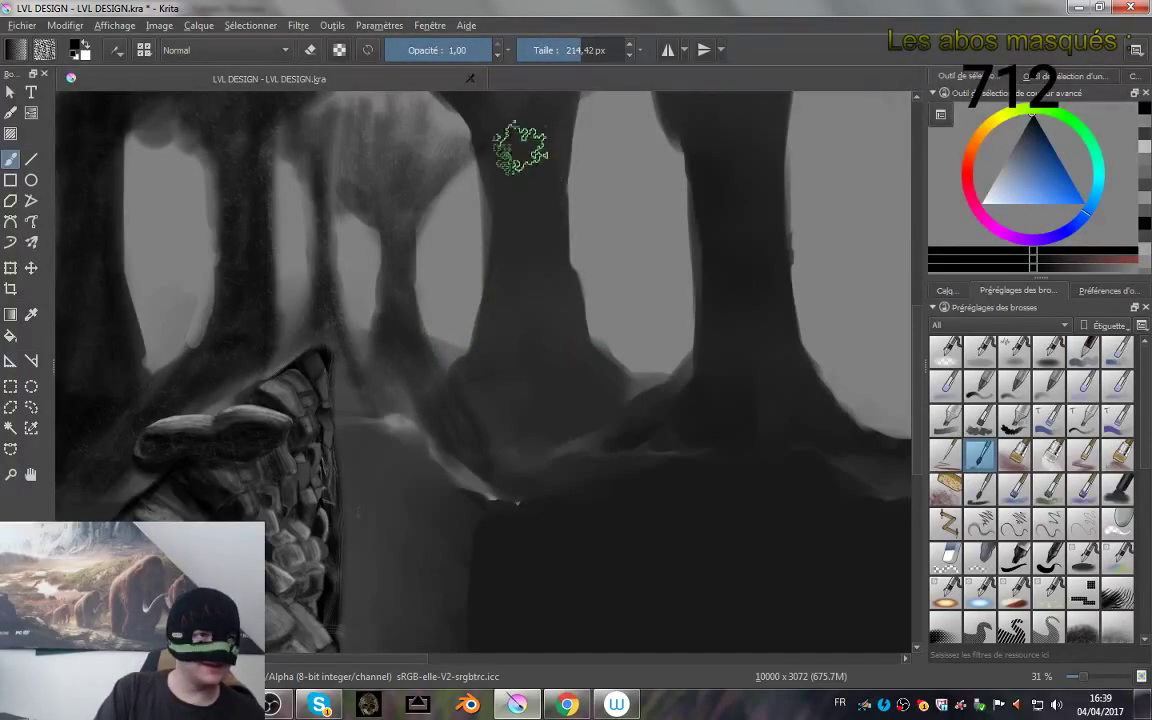
- Try to darken the thin tree behind the stone wall with black strokes on Calque 13
drag(523, 149, 497, 305)
drag(404, 211, 463, 329)
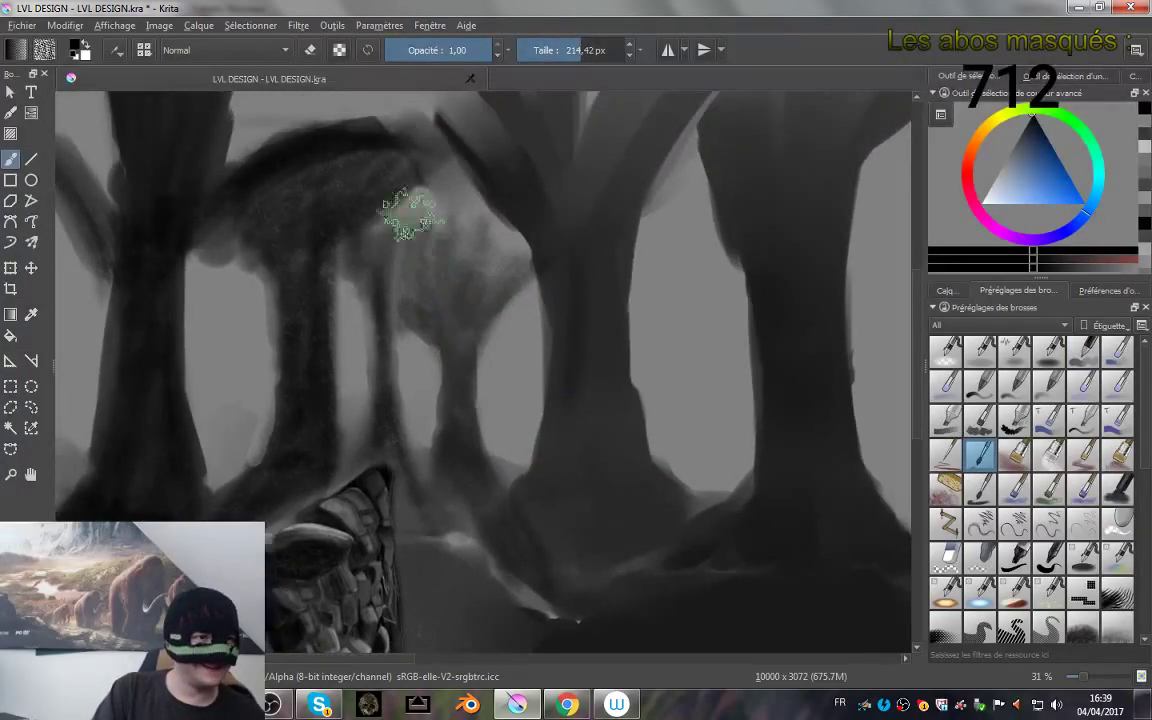
mouse_move(374, 242)
mouse_down()
mouse_move(440, 207)
mouse_move(383, 342)
mouse_move(379, 400)
mouse_move(383, 264)
mouse_move(376, 300)
mouse_move(375, 428)
mouse_move(378, 310)
mouse_move(409, 568)
mouse_move(399, 470)
mouse_move(367, 415)
mouse_move(377, 430)
mouse_move(307, 515)
mouse_move(319, 500)
mouse_move(277, 530)
mouse_move(309, 488)
mouse_move(262, 514)
mouse_up()
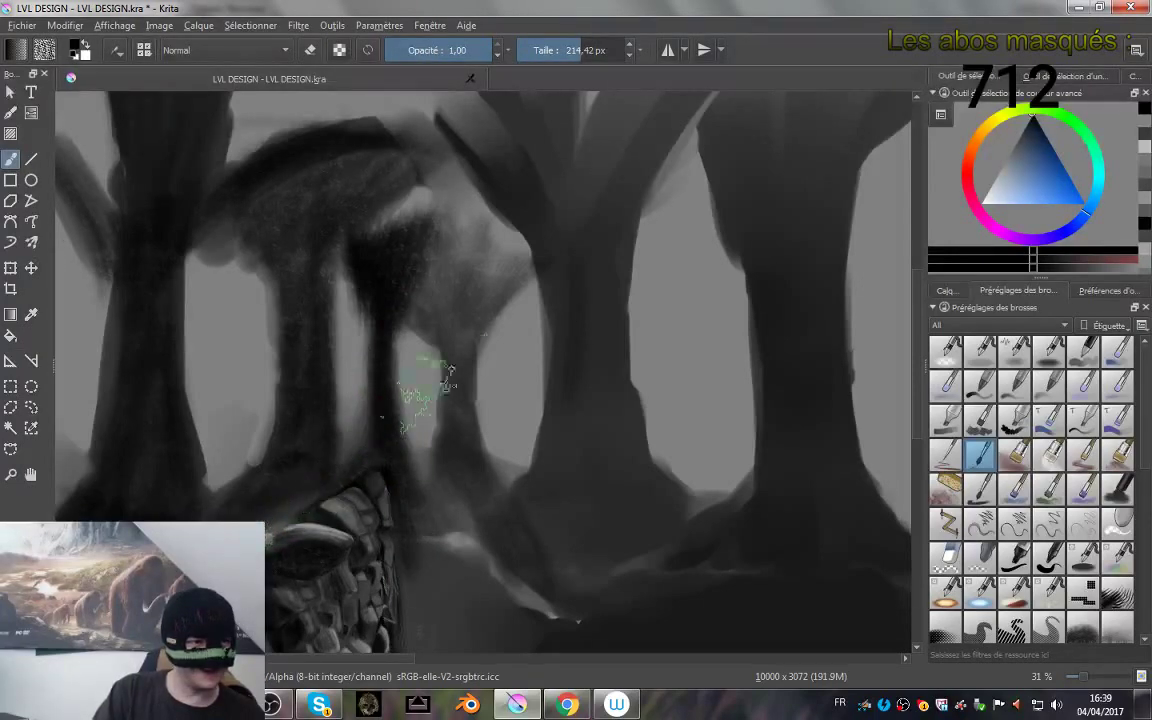
mouse_move(409, 475)
mouse_down()
mouse_move(332, 439)
mouse_move(331, 480)
mouse_up()
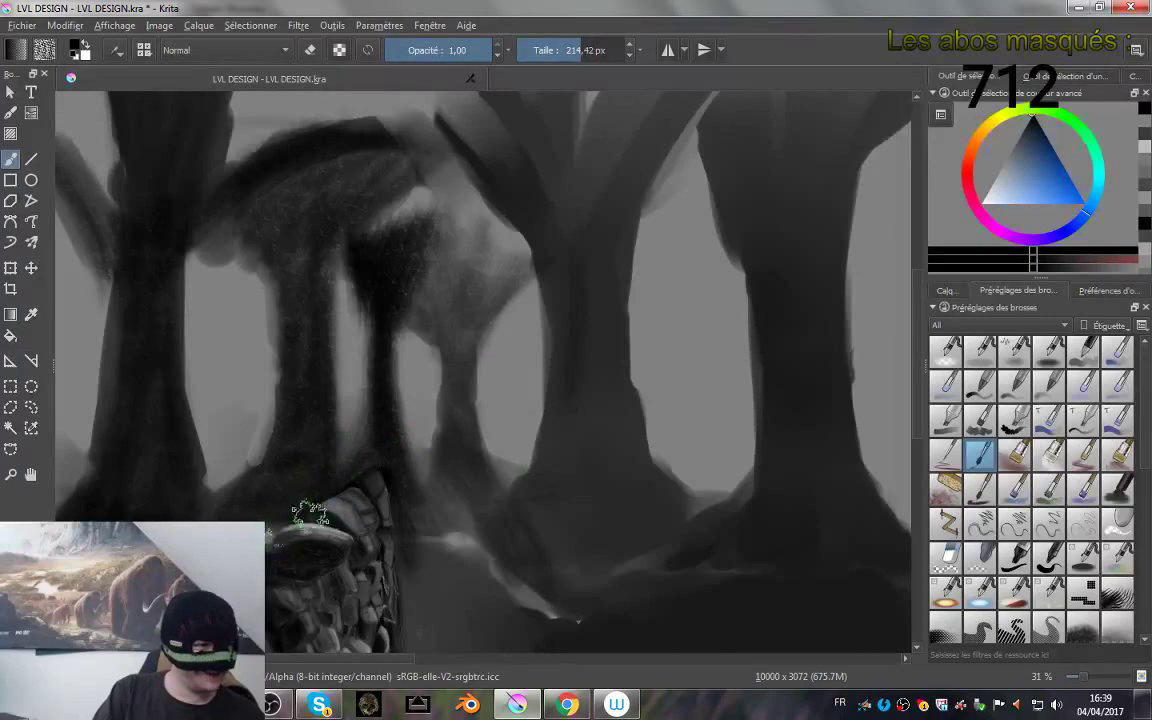
drag(650, 423, 618, 371)
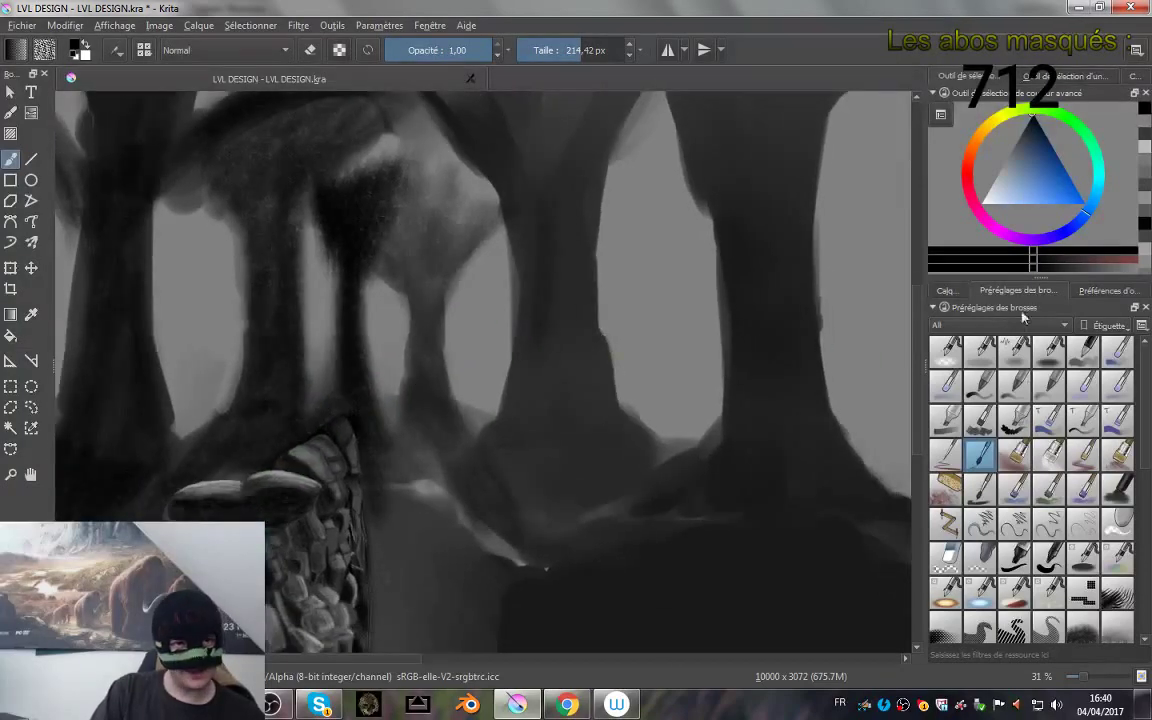
- Undo all the black strokes painted around the thin tree on Calque 13
click(945, 291)
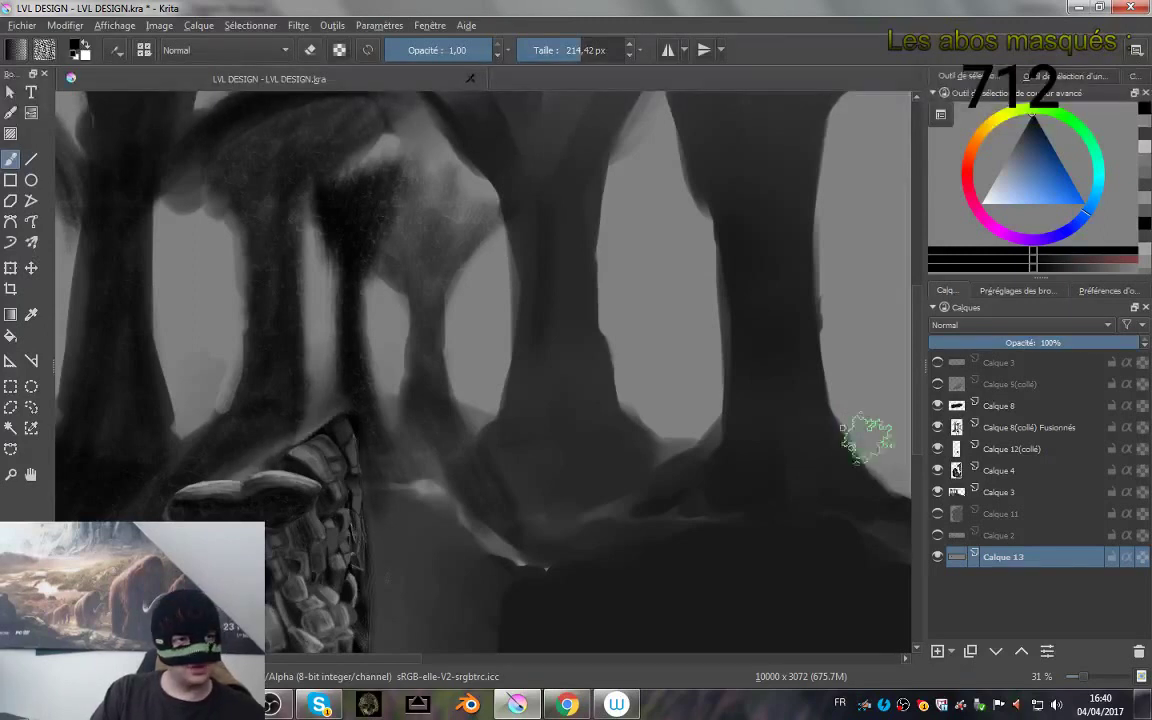
key(ctrl+z)
key(ctrl+z)
key(ctrl+z)
key(ctrl+z)
key(ctrl+z)
key(ctrl+z)
key(ctrl+z)
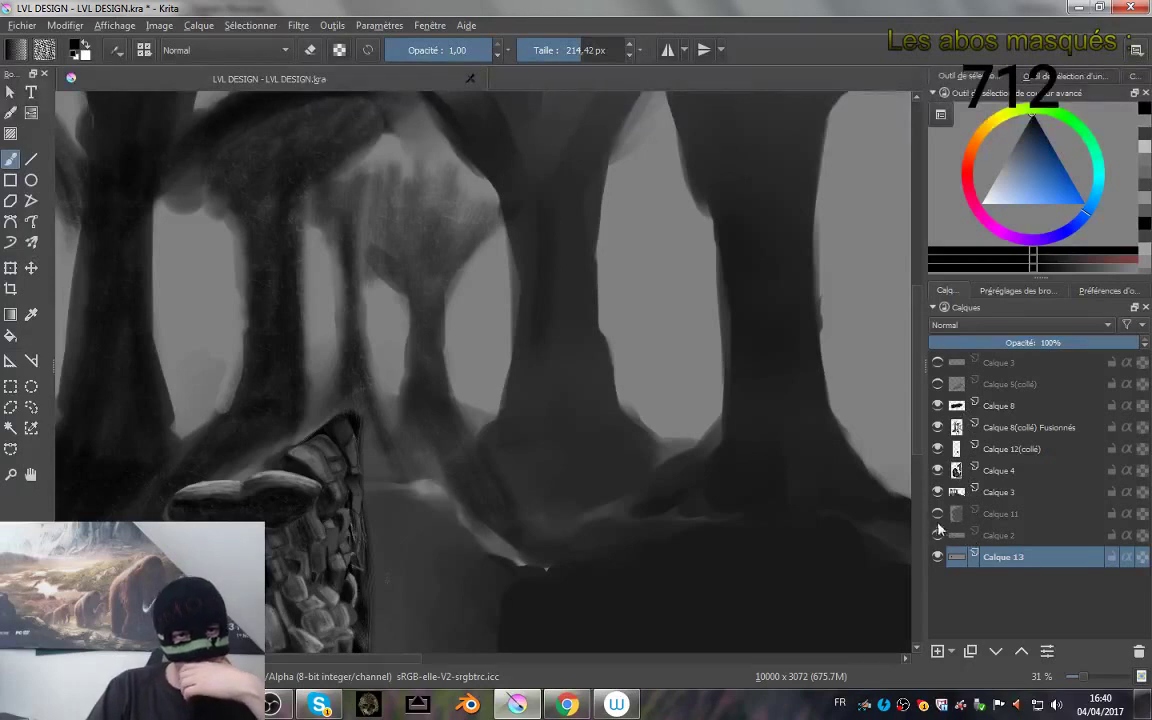
- Toggle Calque 8(collé) Fusionnés off and on to check its content, and make it the active layer
click(938, 428)
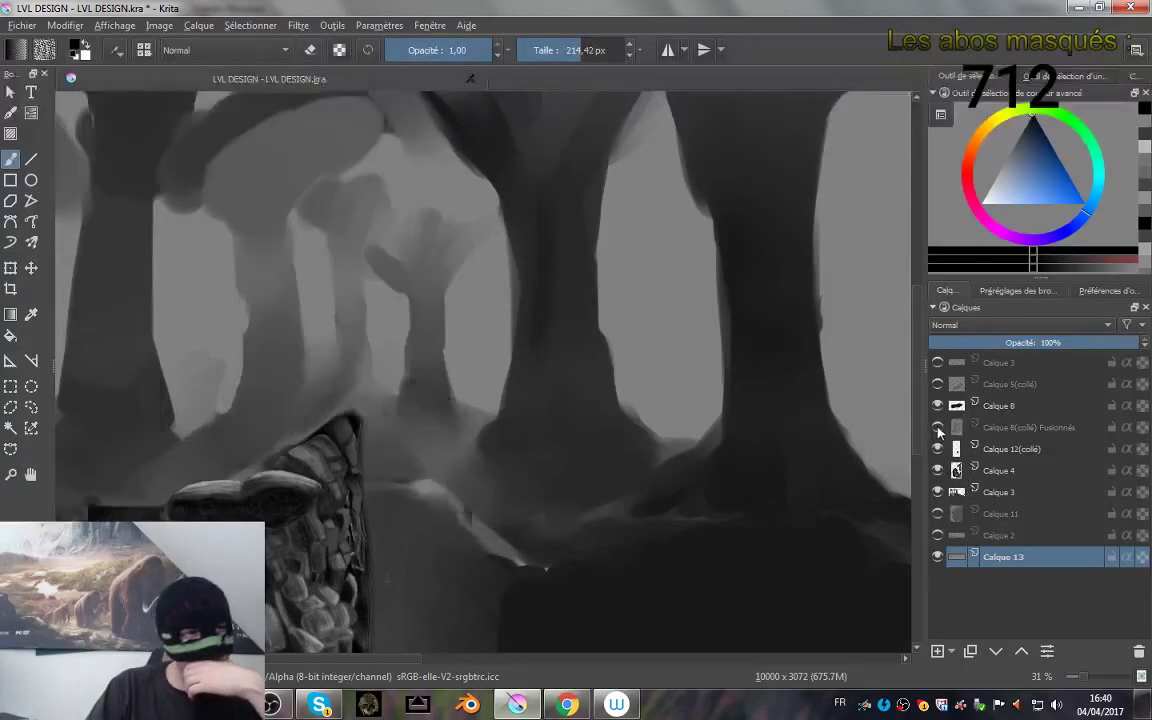
click(938, 428)
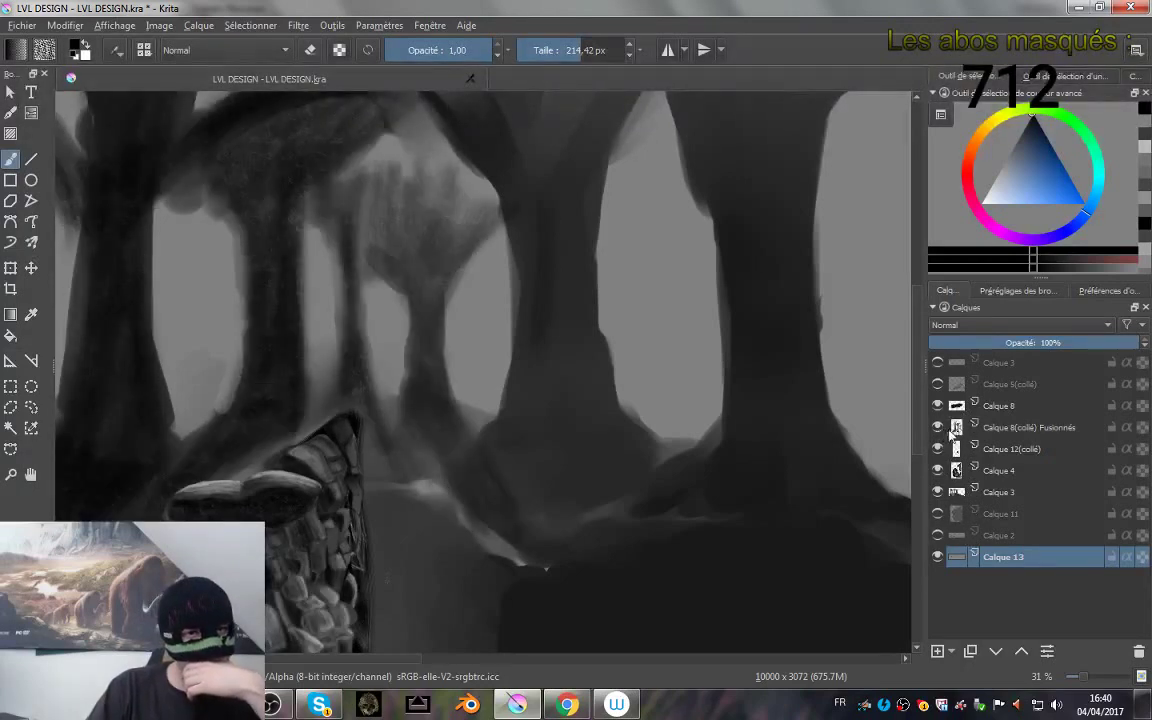
click(959, 432)
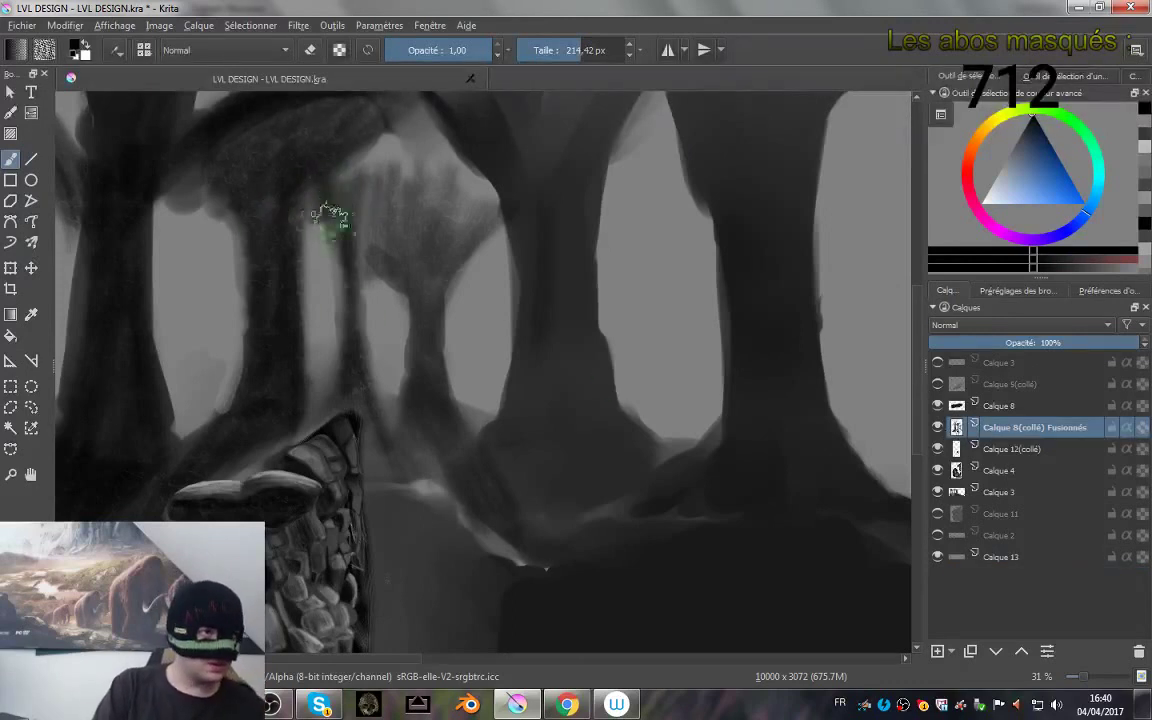
- Darken the thin trunk behind the stone wall and the foliage beside it with textured black strokes, and save the file
mouse_move(318, 203)
mouse_down()
mouse_move(350, 172)
mouse_move(347, 258)
mouse_move(392, 201)
mouse_up()
key(ctrl+s)
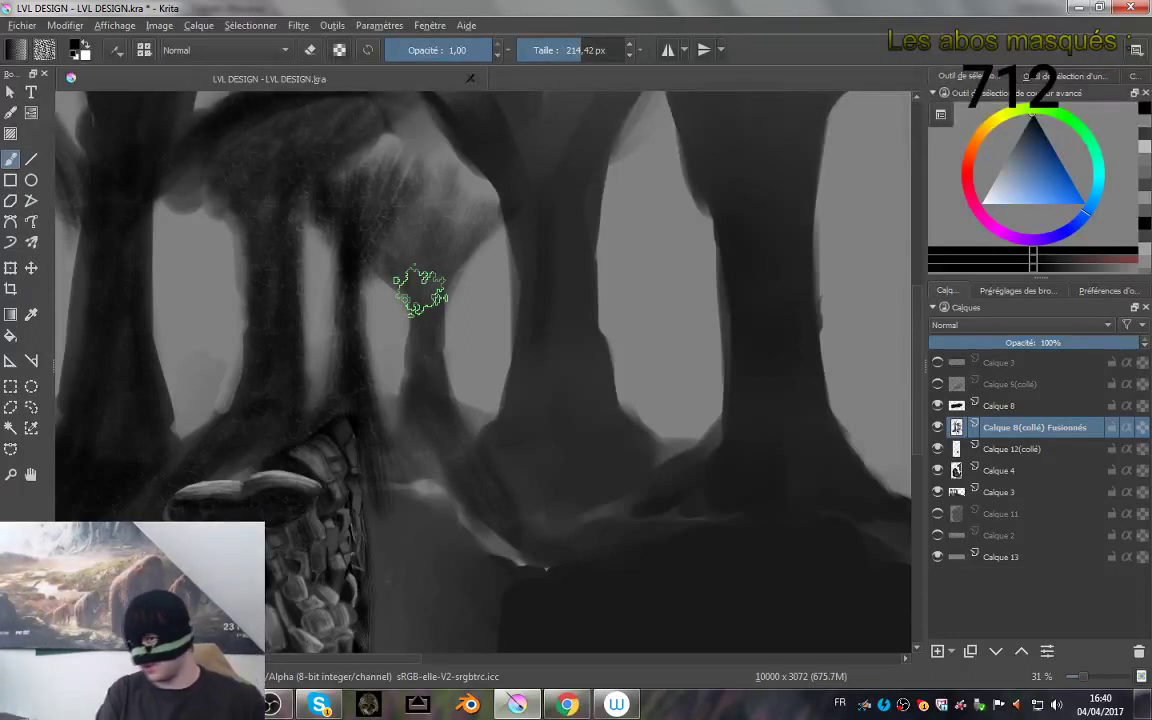
mouse_move(420, 290)
mouse_down()
mouse_move(400, 236)
mouse_move(410, 148)
mouse_up()
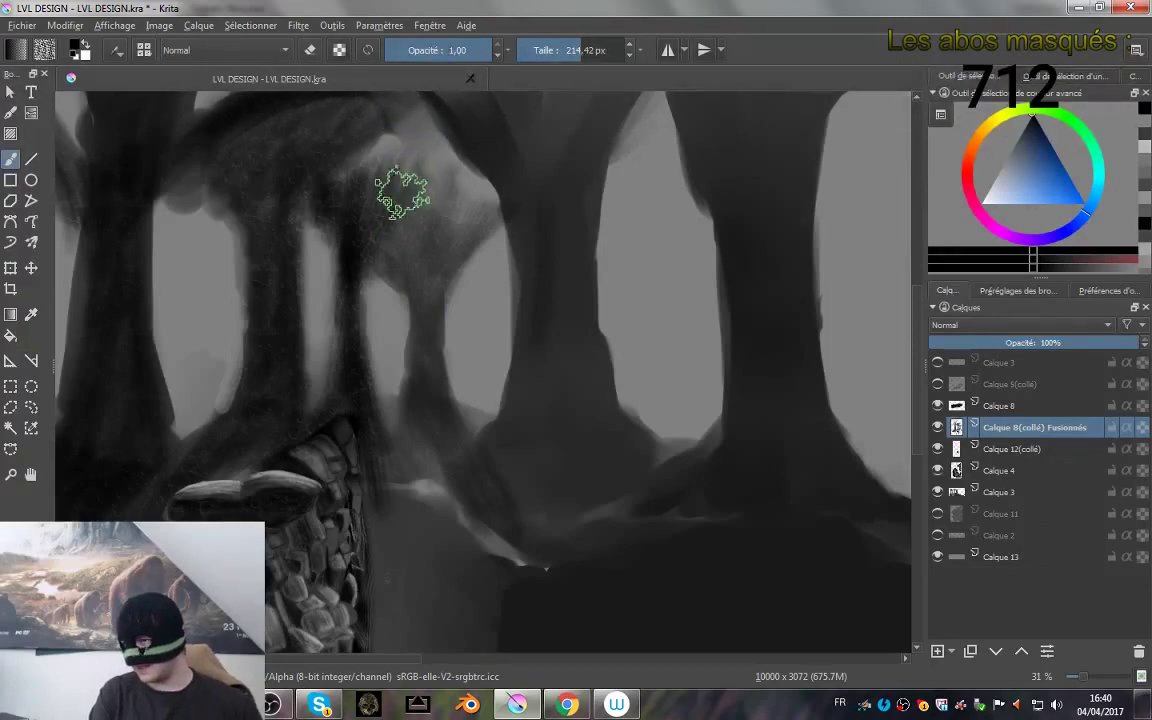
- Darken the earth face beneath the pale ledge beside the stone wall, enlarging the brush to 303 px
drag(377, 415, 340, 289)
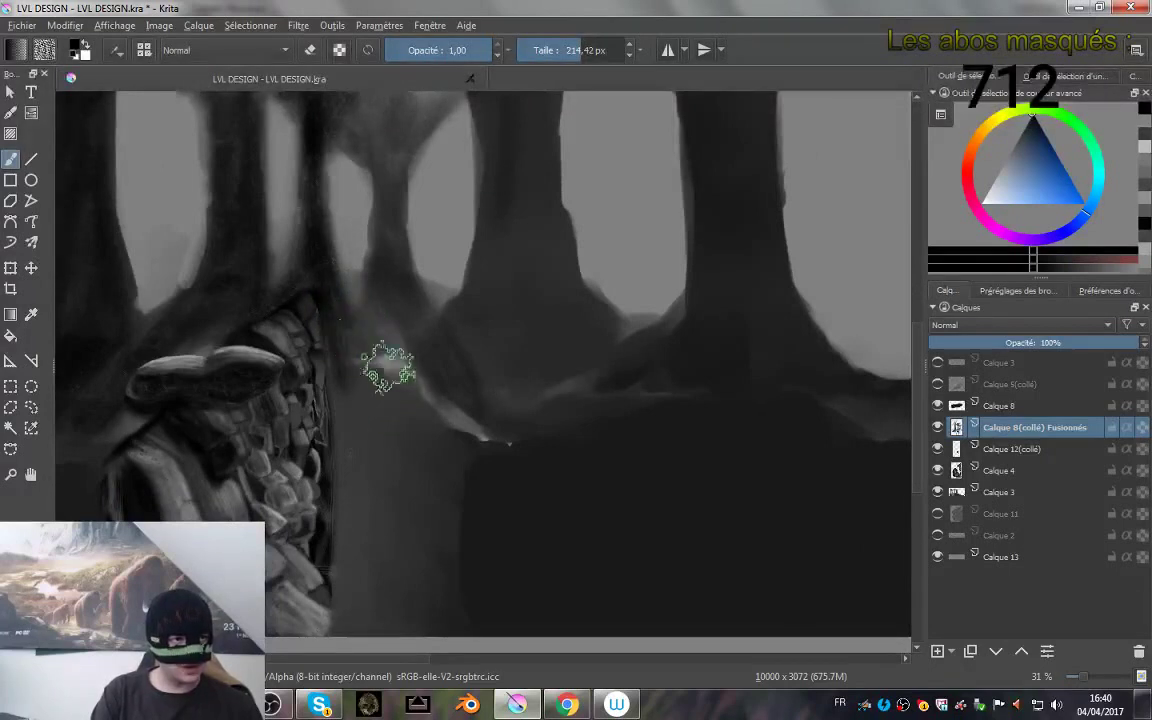
mouse_move(347, 367)
mouse_down()
mouse_move(337, 480)
mouse_move(333, 369)
mouse_move(344, 408)
mouse_move(330, 377)
mouse_move(390, 418)
mouse_up()
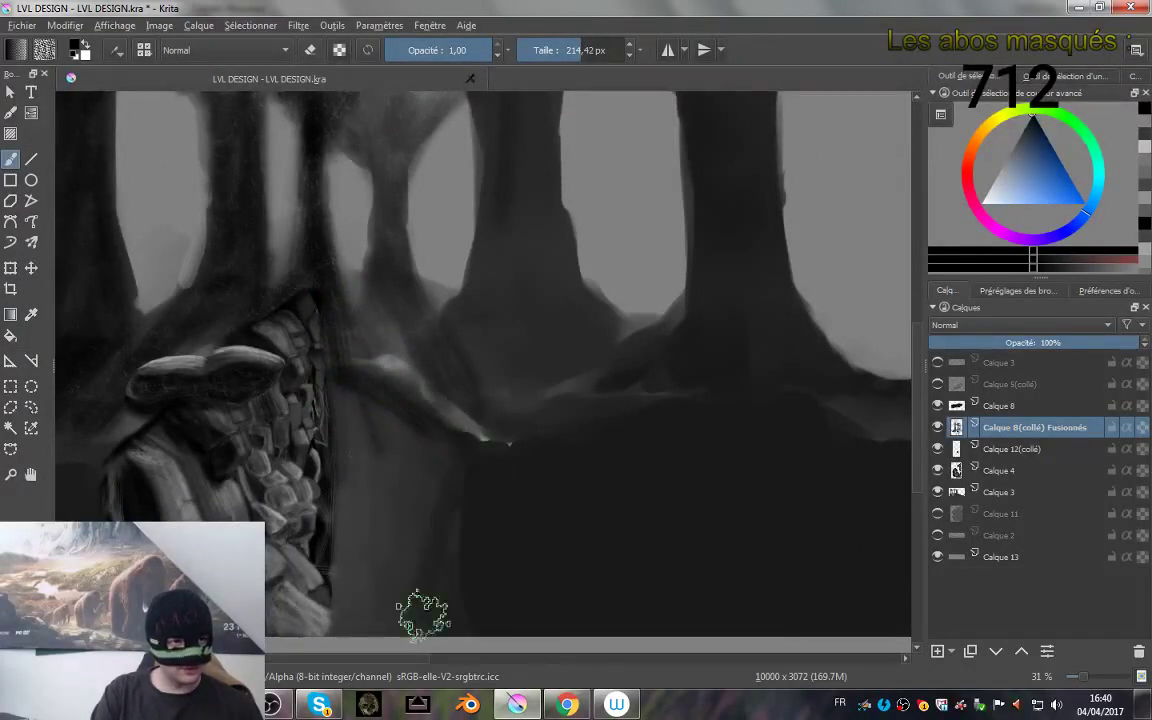
mouse_move(430, 443)
mouse_down()
mouse_move(391, 589)
mouse_move(414, 609)
mouse_move(419, 535)
mouse_move(335, 397)
mouse_up()
key(bracketright)
key(bracketright)
key(bracketright)
key(bracketright)
key(bracketright)
key(bracketright)
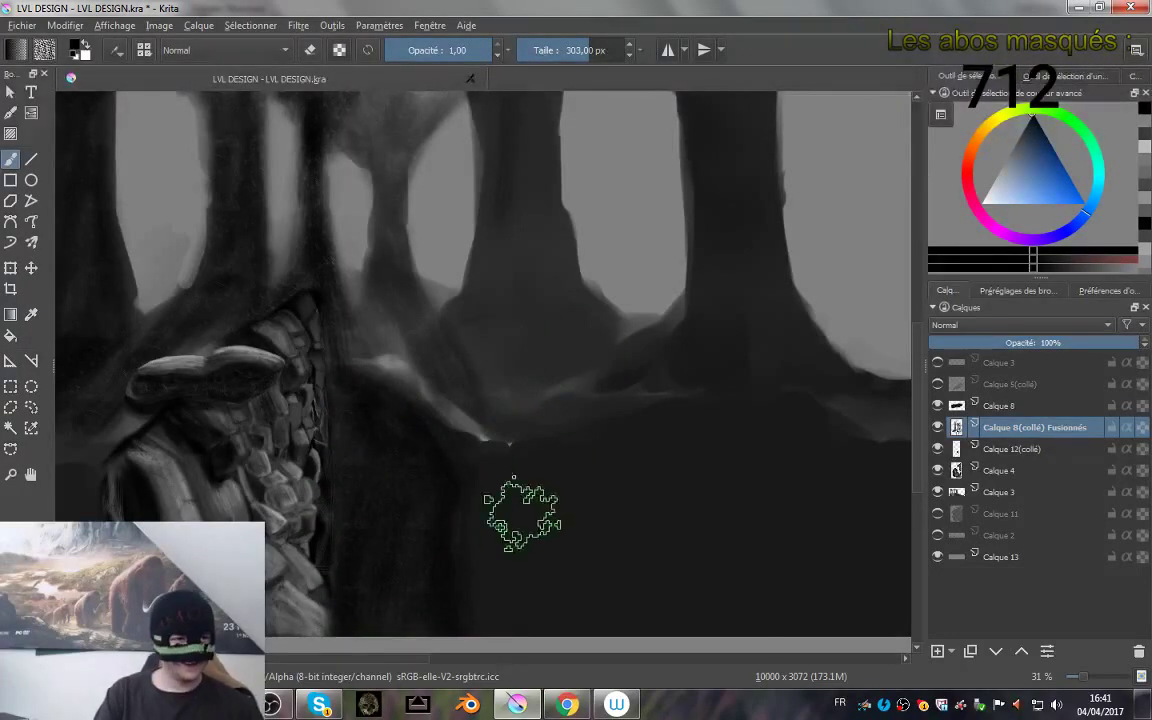
drag(525, 494, 630, 432)
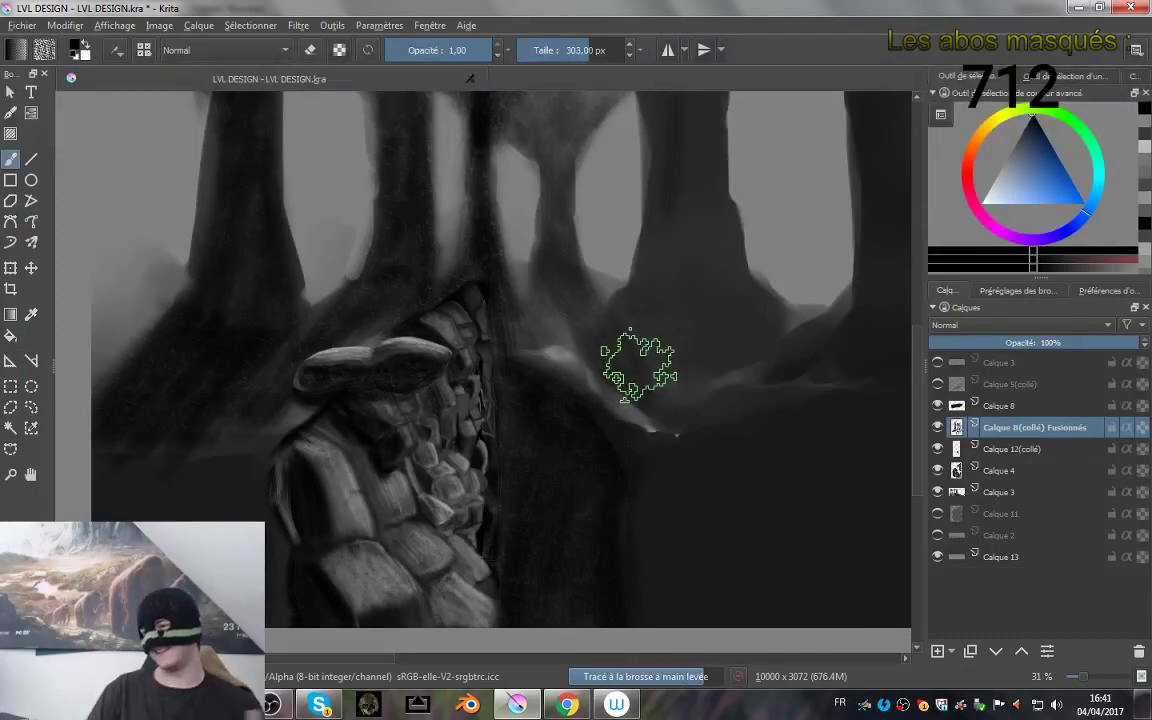
- Paint dark roots of the small tree down over the pale ledge with the brush reduced to about 206 px
drag(592, 292, 594, 411)
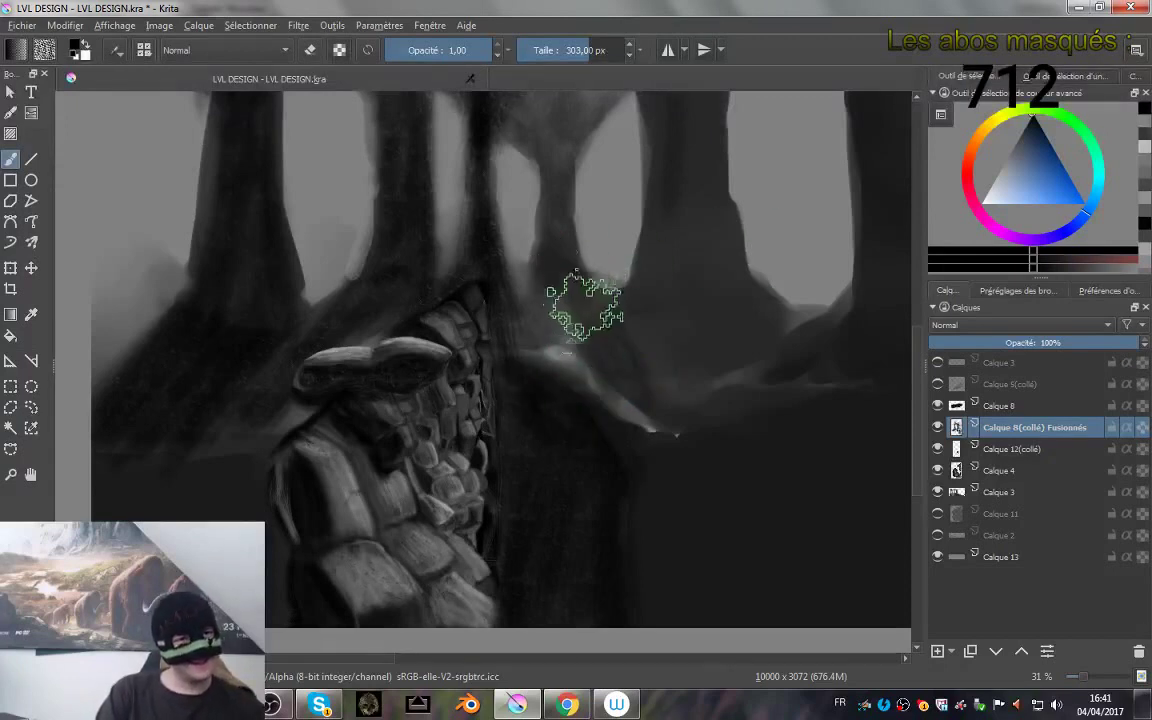
mouse_move(584, 308)
mouse_down()
mouse_move(608, 404)
mouse_move(583, 292)
mouse_move(601, 354)
mouse_move(587, 334)
mouse_move(609, 366)
mouse_move(685, 376)
mouse_move(619, 356)
mouse_move(589, 307)
mouse_move(560, 288)
mouse_move(638, 405)
mouse_up()
mouse_move(552, 286)
mouse_down()
mouse_move(599, 297)
mouse_move(651, 388)
mouse_up()
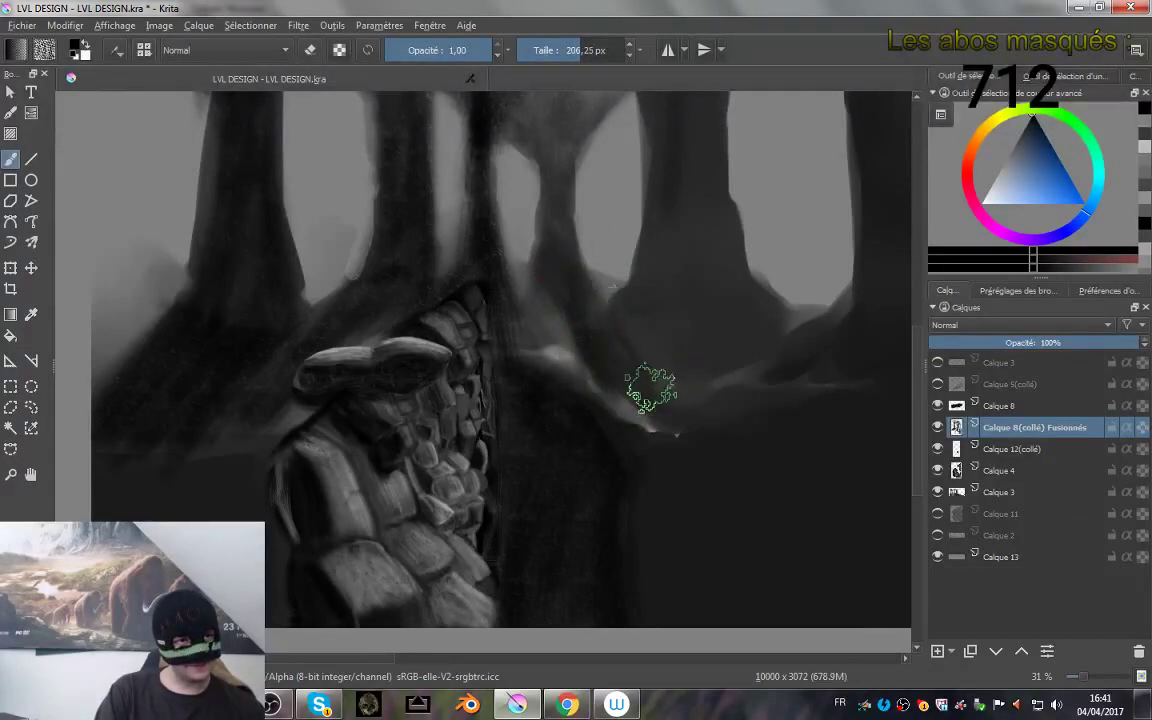
drag(563, 357, 557, 303)
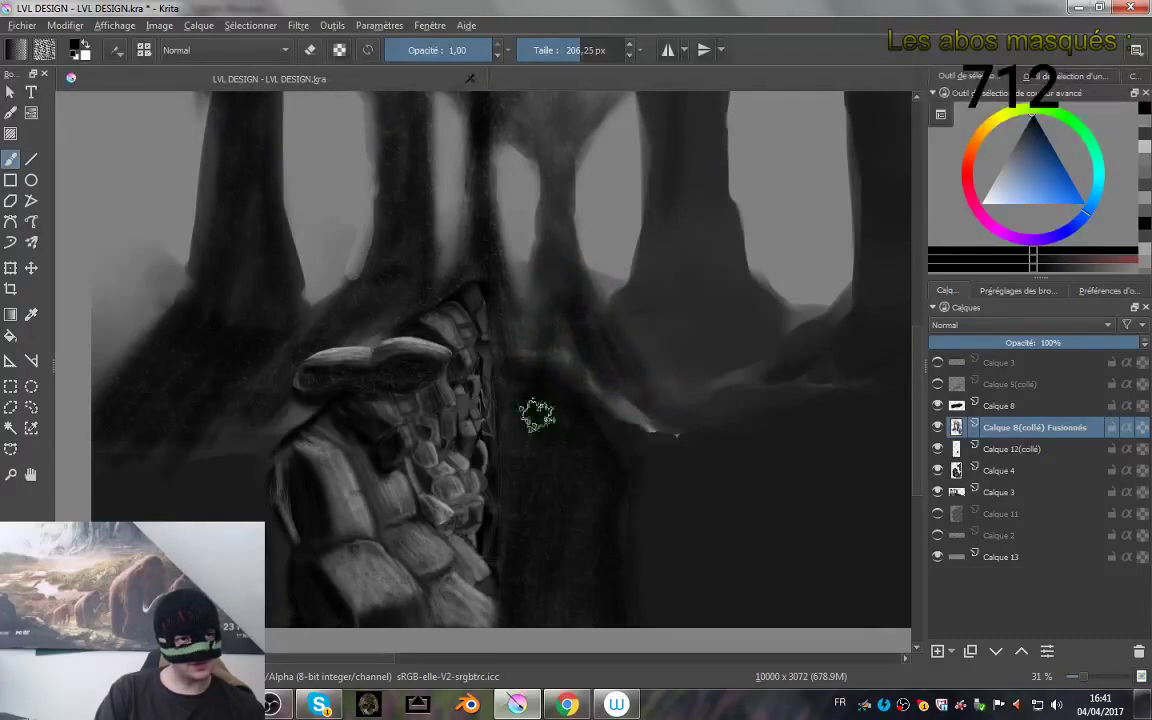
mouse_move(508, 378)
mouse_down()
mouse_move(557, 233)
mouse_move(556, 300)
mouse_up()
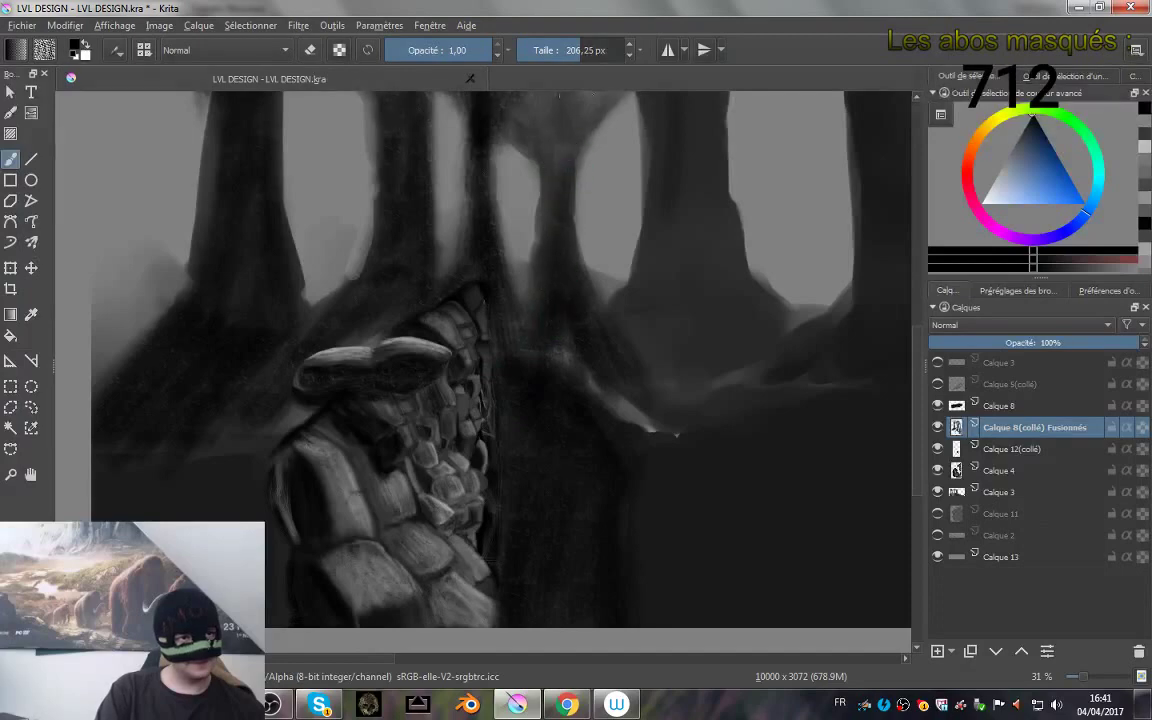
- Darken the crown and upper trunk of the small tree with textured black strokes
drag(583, 205, 563, 352)
mouse_move(573, 228)
mouse_down()
mouse_move(571, 242)
mouse_move(613, 187)
mouse_up()
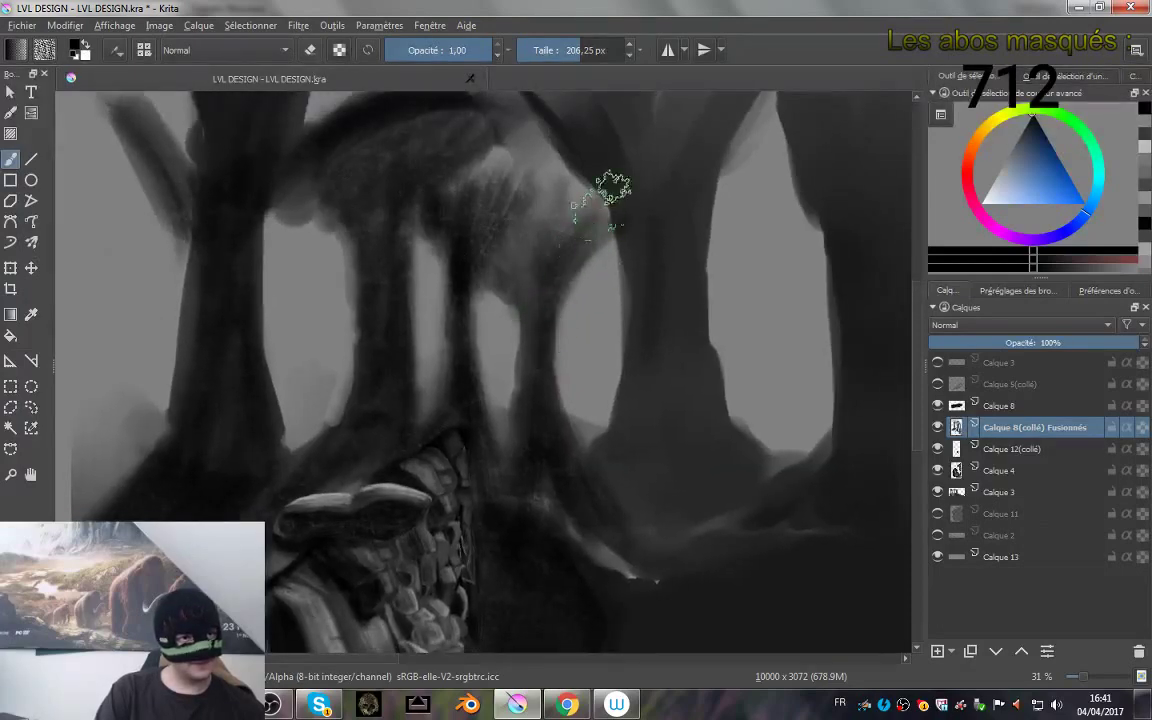
mouse_move(533, 323)
mouse_down()
mouse_move(533, 229)
mouse_move(524, 178)
mouse_move(495, 170)
mouse_up()
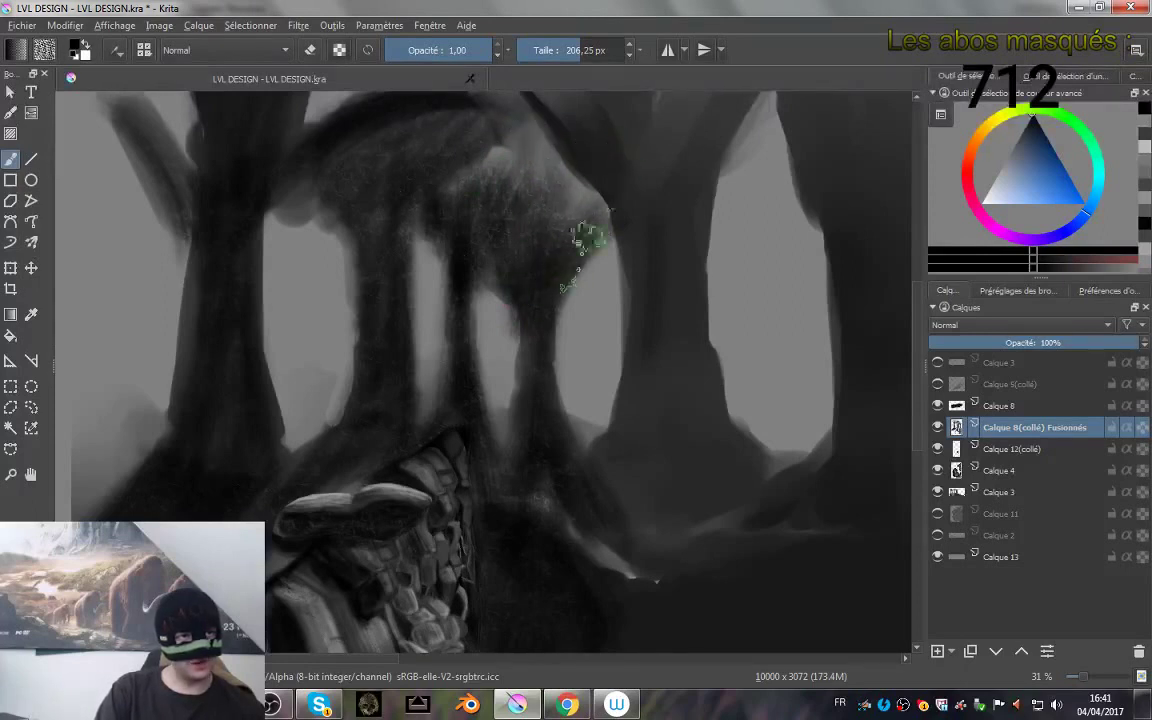
- Shade the base of the neighbouring large tree and the ground edge at the end of the pale ledge
drag(621, 448, 609, 361)
mouse_move(611, 405)
mouse_down()
mouse_move(664, 467)
mouse_move(678, 362)
mouse_move(650, 329)
mouse_move(613, 328)
mouse_up()
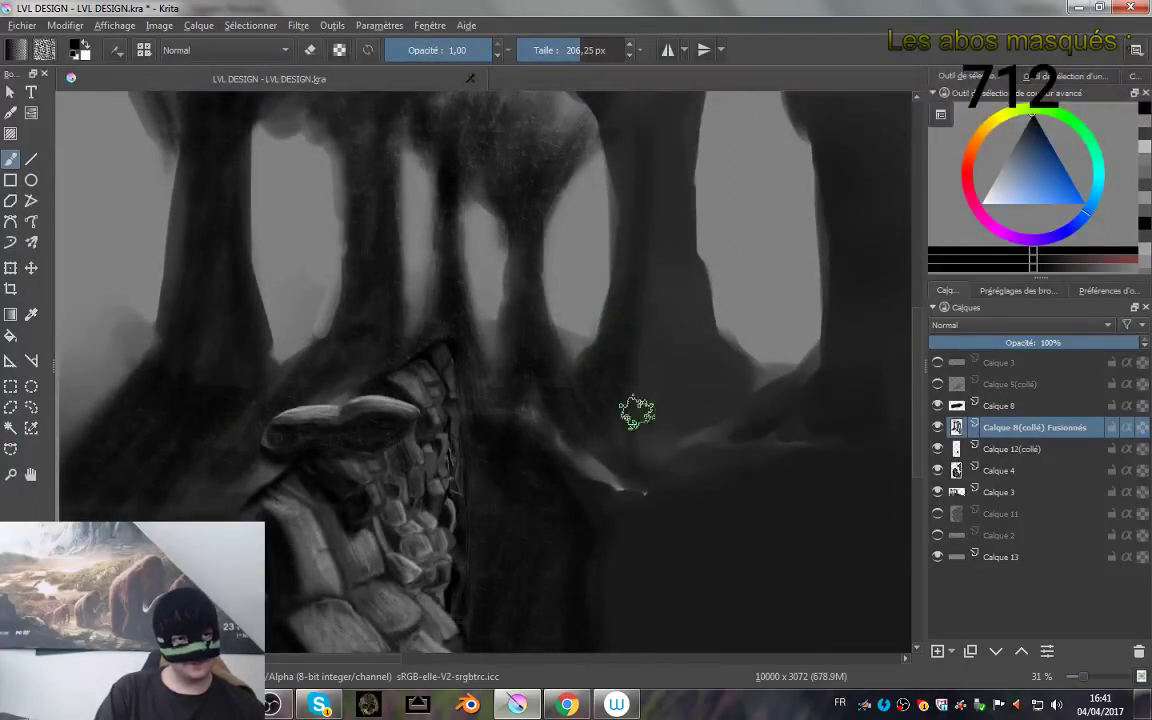
mouse_move(606, 376)
mouse_down()
mouse_move(620, 409)
mouse_move(615, 447)
mouse_up()
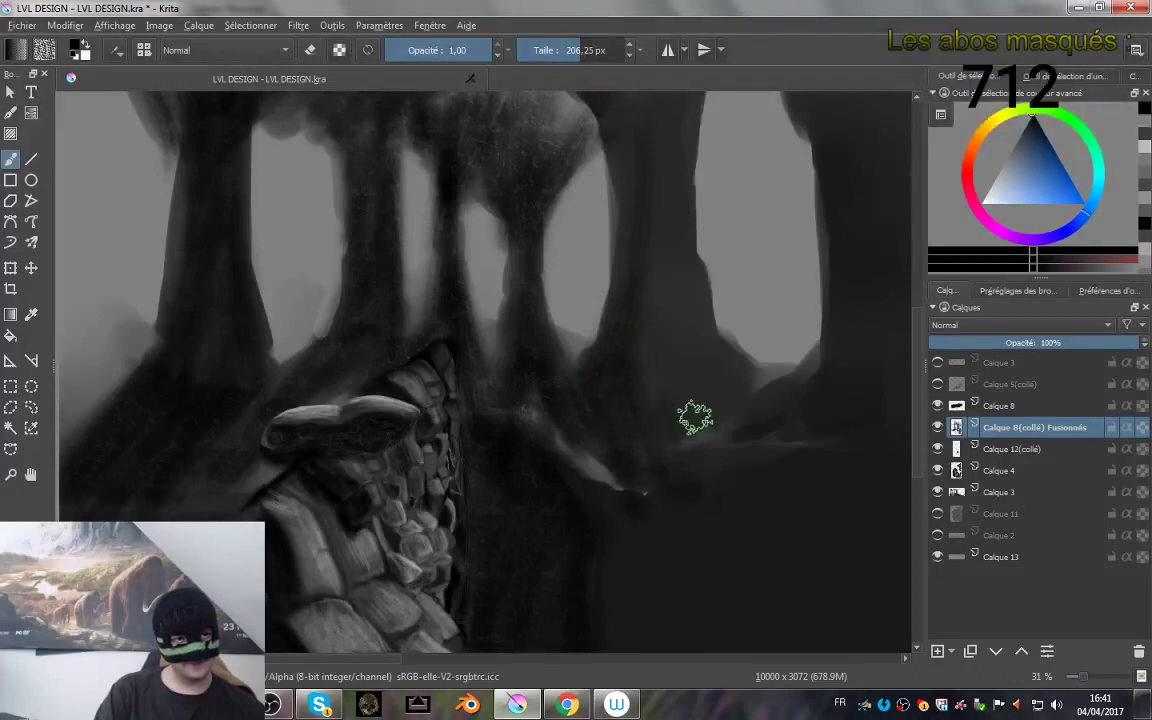
drag(695, 418, 724, 488)
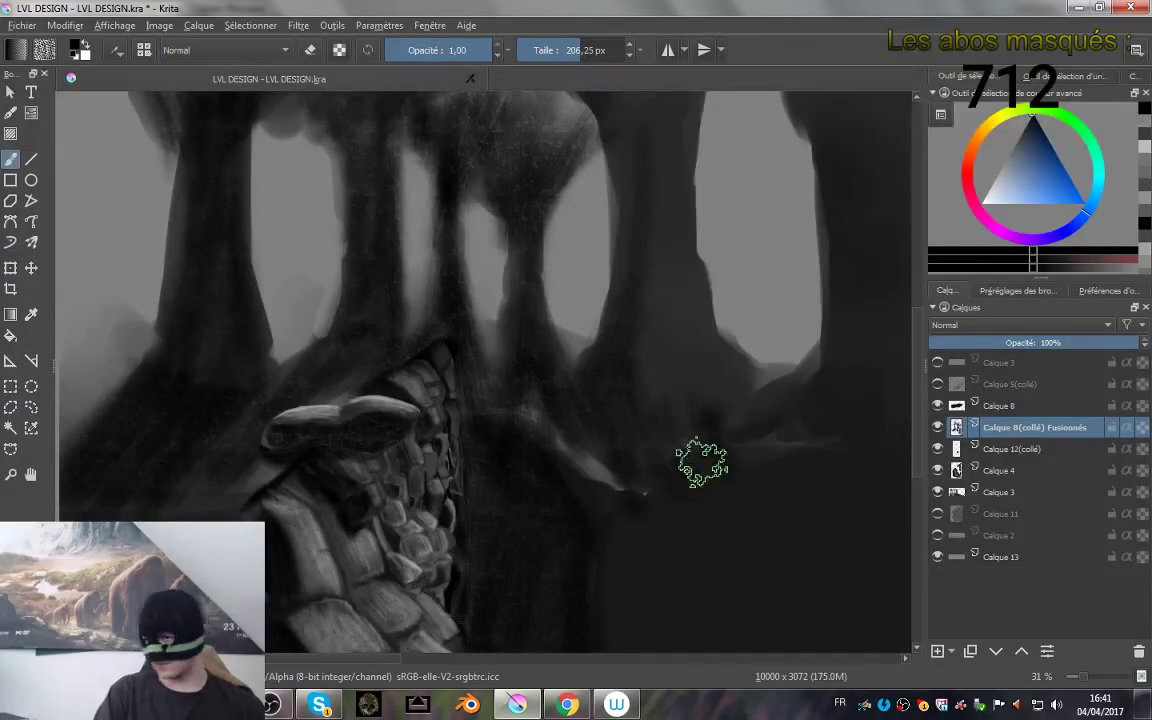
- Darken the branches and trunk of the large forked tree down to its base with textured black strokes
drag(799, 359, 728, 381)
mouse_move(725, 286)
mouse_down()
mouse_move(717, 355)
mouse_move(657, 484)
mouse_up()
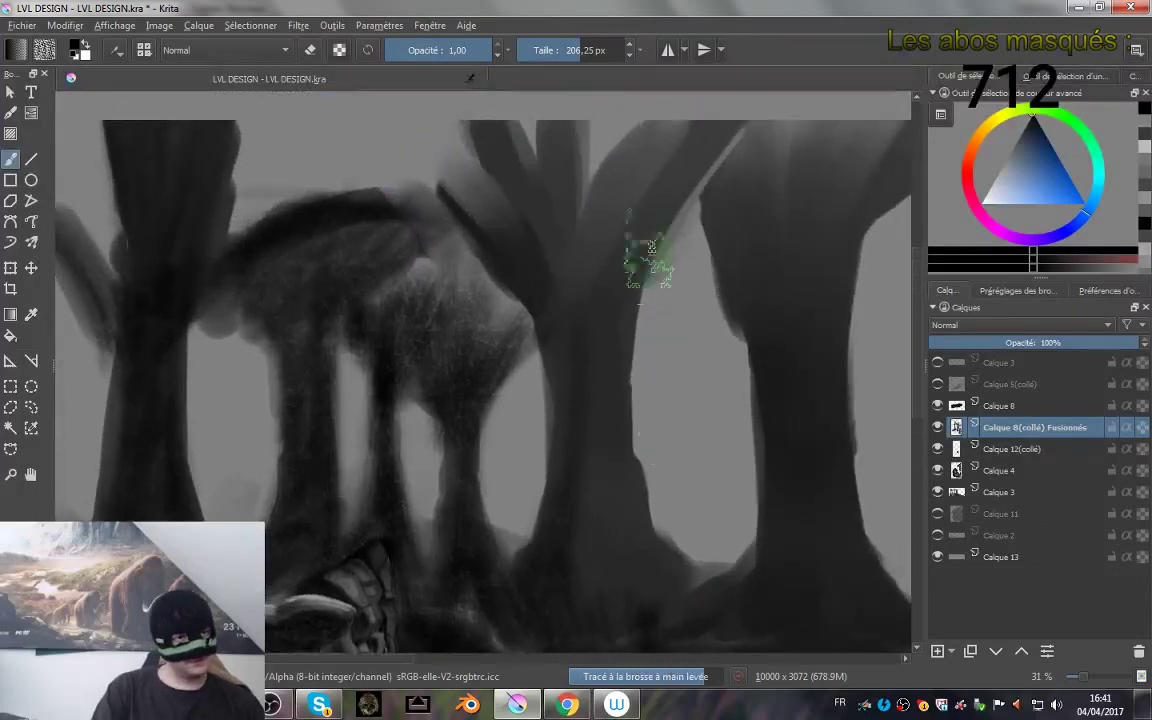
mouse_move(648, 262)
mouse_down()
mouse_move(670, 153)
mouse_move(705, 133)
mouse_move(676, 215)
mouse_move(624, 296)
mouse_move(670, 180)
mouse_move(676, 105)
mouse_move(590, 238)
mouse_move(575, 233)
mouse_move(566, 189)
mouse_move(566, 108)
mouse_move(552, 180)
mouse_up()
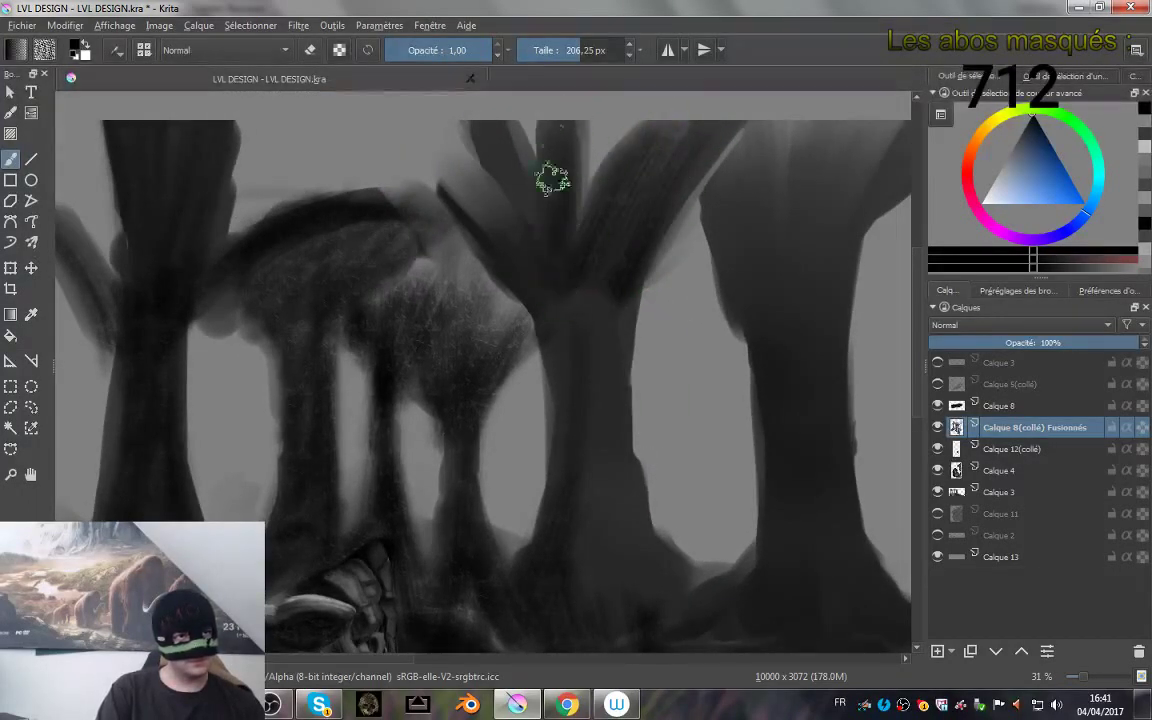
mouse_move(587, 374)
mouse_down()
mouse_move(625, 284)
mouse_move(632, 230)
mouse_up()
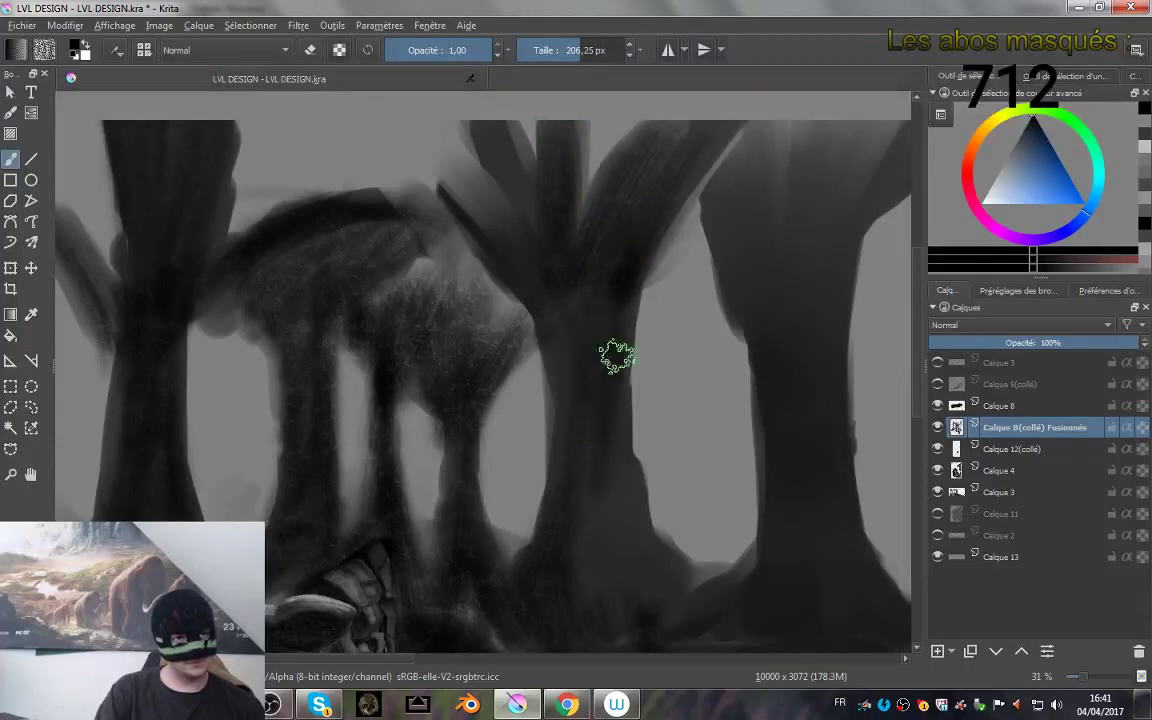
mouse_move(616, 356)
mouse_down()
mouse_move(625, 470)
mouse_move(643, 500)
mouse_up()
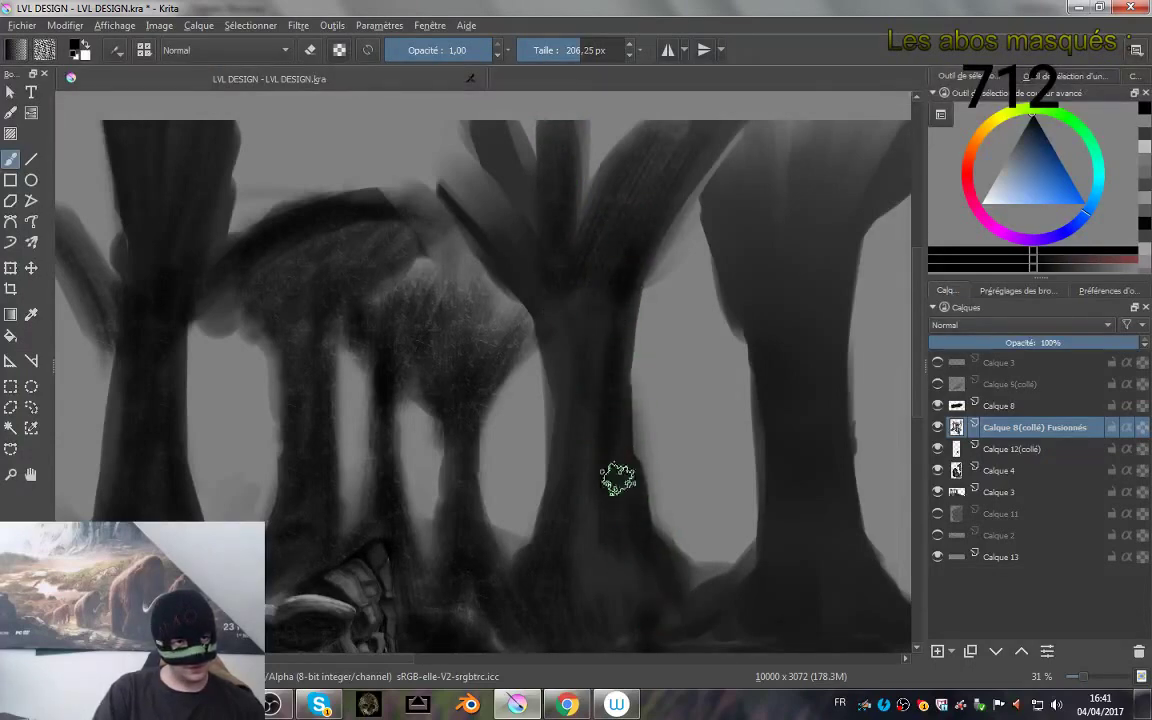
mouse_move(608, 439)
mouse_down()
mouse_move(600, 400)
mouse_move(657, 614)
mouse_move(571, 408)
mouse_move(563, 560)
mouse_move(569, 243)
mouse_move(556, 480)
mouse_move(558, 329)
mouse_move(538, 226)
mouse_move(524, 268)
mouse_move(535, 319)
mouse_move(429, 143)
mouse_move(502, 203)
mouse_move(539, 282)
mouse_move(515, 113)
mouse_up()
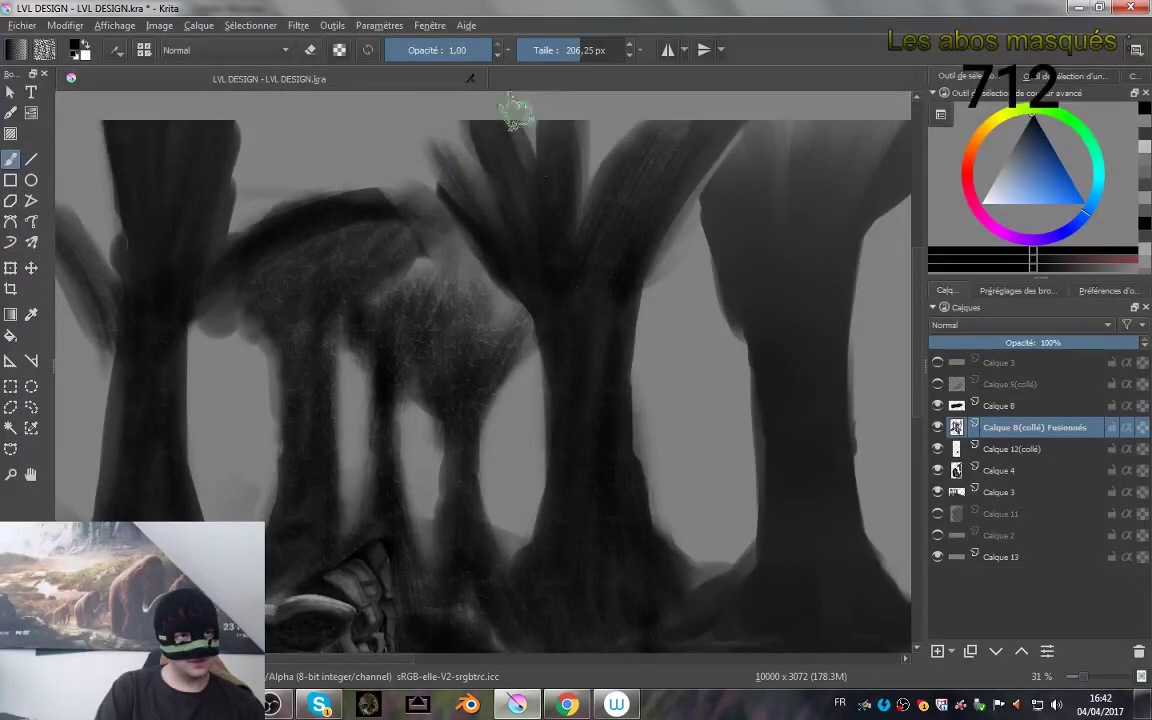
- Darken the outer branches and the fork of the large forked tree with textured black strokes up to the canvas's upper edge
mouse_move(574, 153)
mouse_down()
mouse_move(564, 289)
mouse_move(518, 161)
mouse_up()
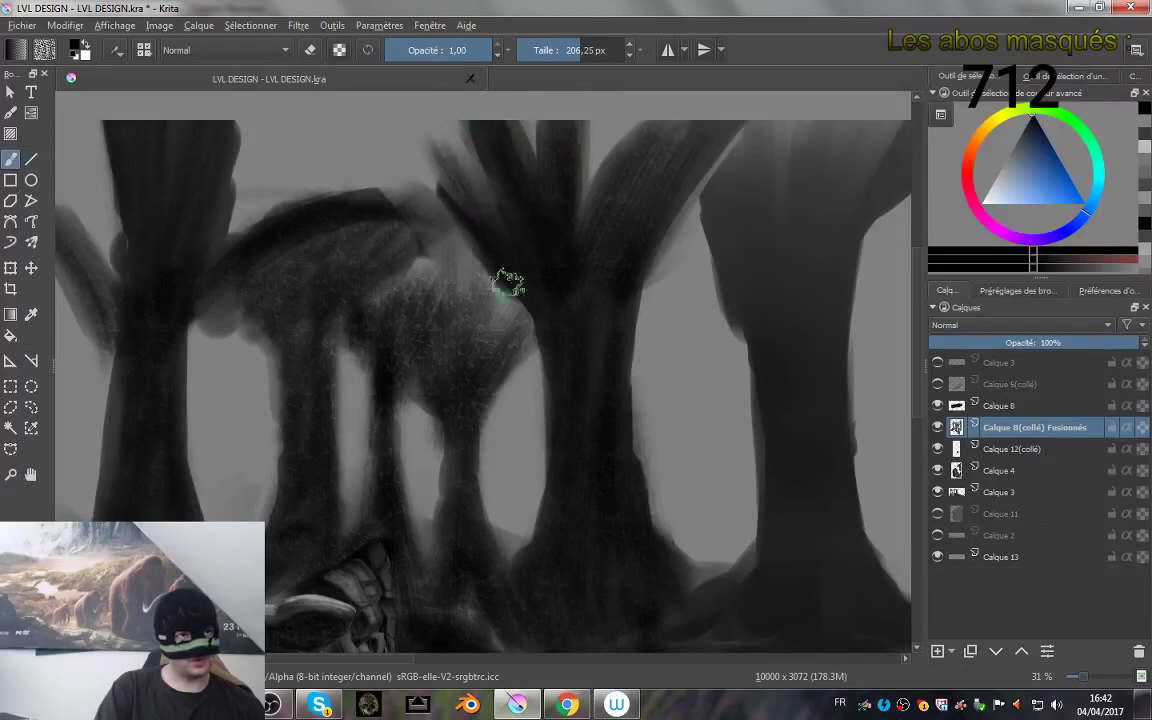
drag(508, 283, 466, 194)
mouse_move(560, 254)
mouse_down()
mouse_move(576, 424)
mouse_move(597, 372)
mouse_up()
mouse_move(515, 320)
mouse_down()
mouse_move(412, 205)
mouse_move(504, 265)
mouse_move(501, 322)
mouse_up()
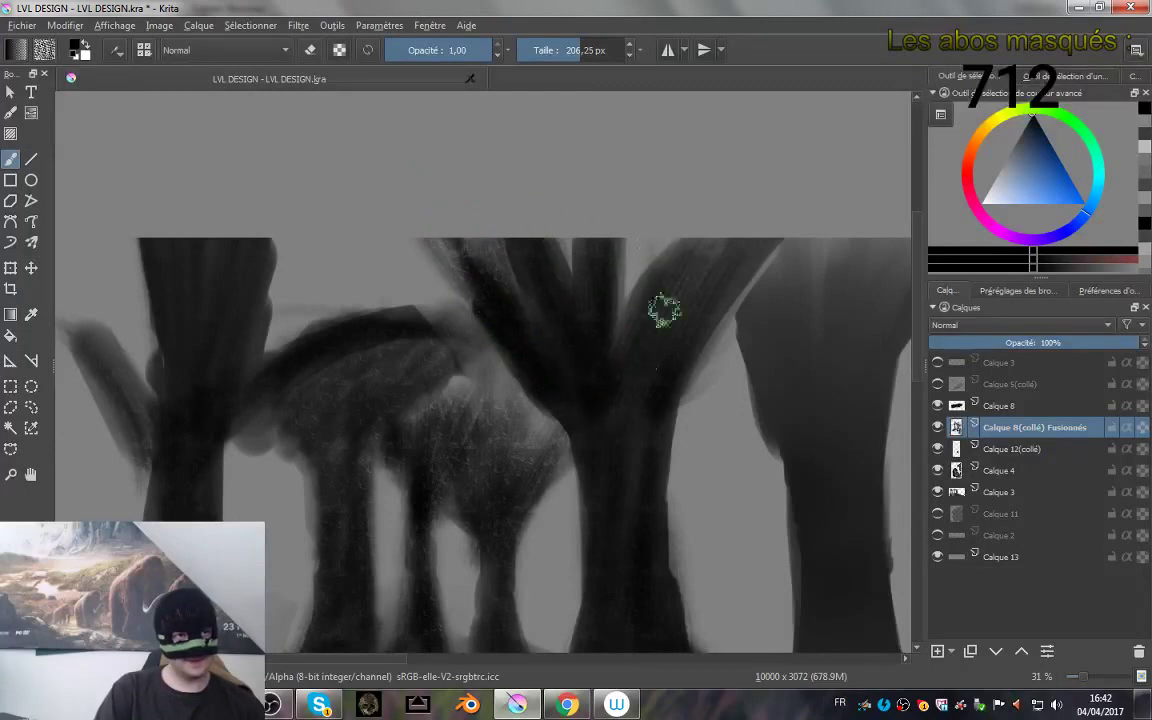
drag(742, 261, 698, 331)
drag(695, 271, 720, 213)
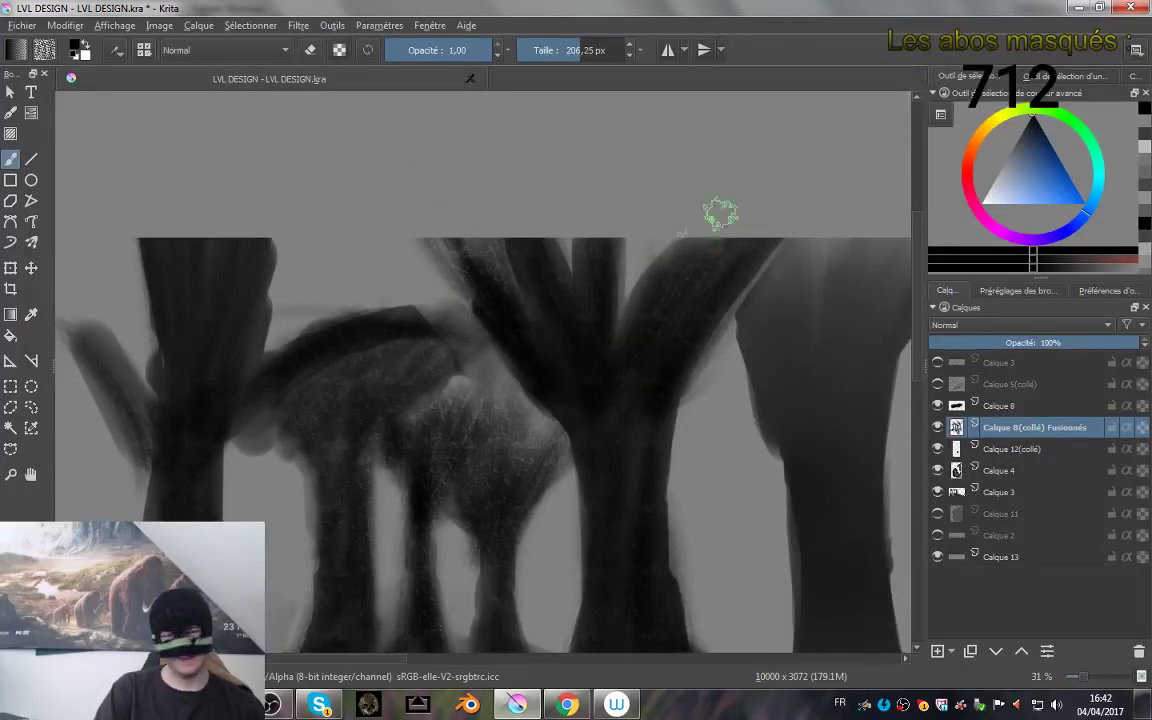
mouse_move(676, 429)
mouse_down()
mouse_move(668, 363)
mouse_move(652, 397)
mouse_move(683, 331)
mouse_up()
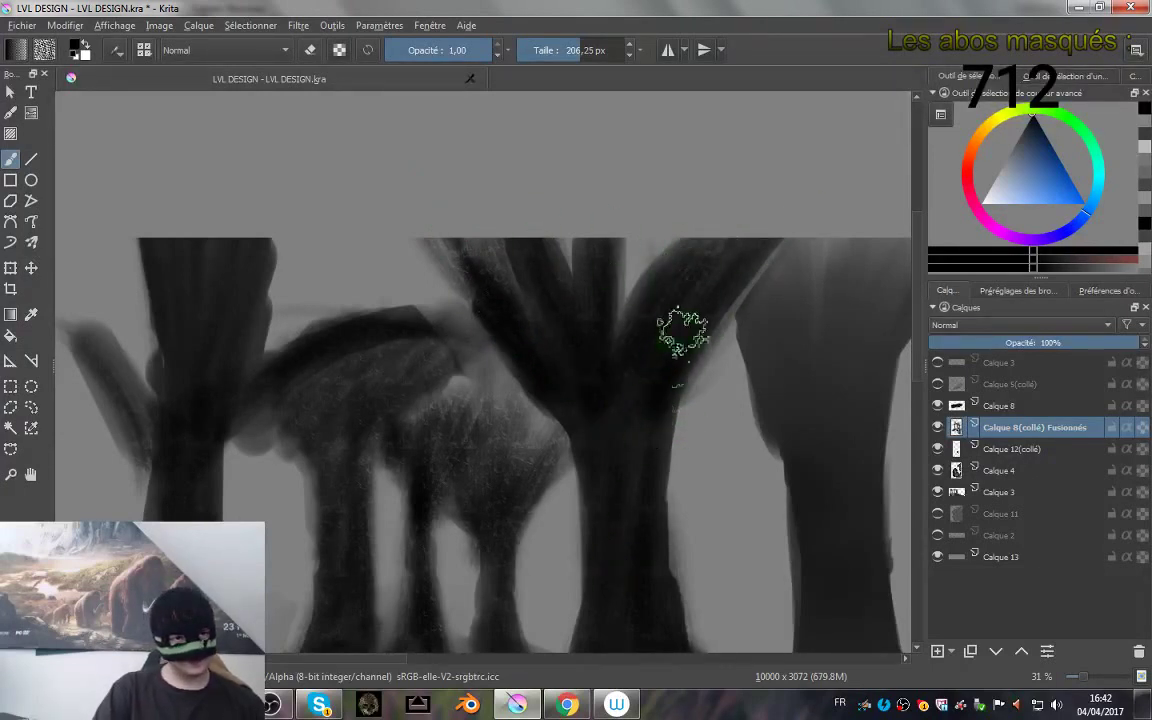
- Shade the base of the forked tree and the ground between it and the neighbouring tree with black strokes
scroll(609, 607, down, 5)
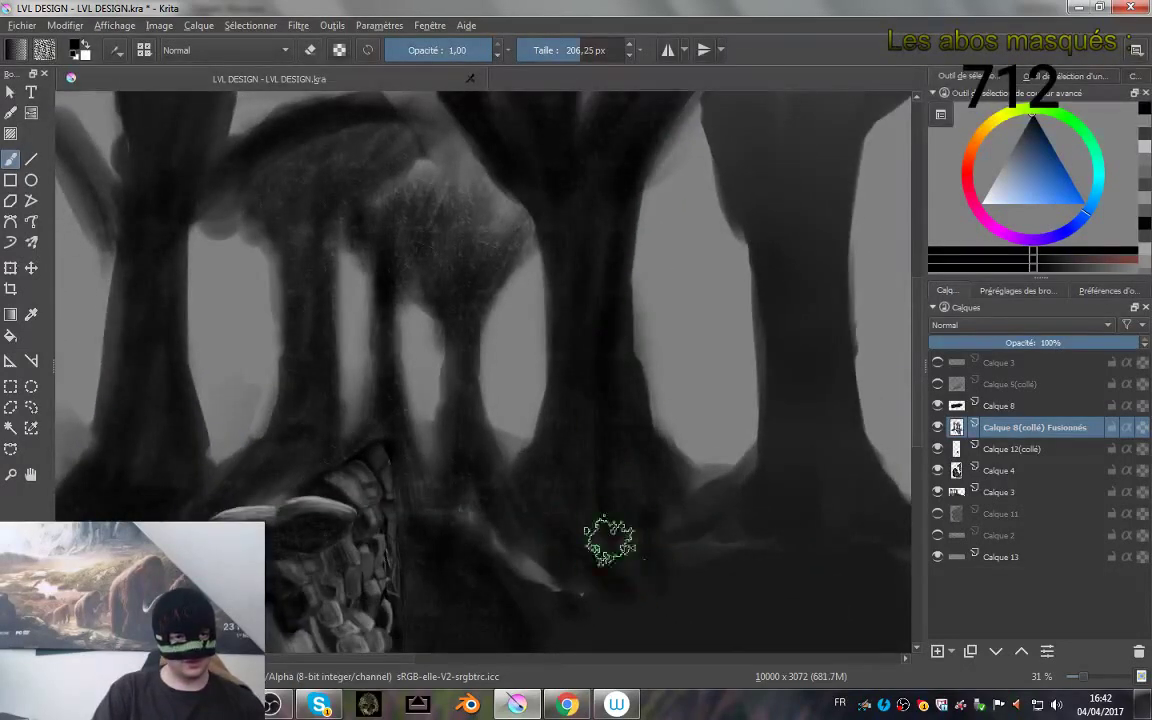
drag(606, 494, 771, 377)
mouse_move(690, 426)
mouse_down()
mouse_move(515, 381)
mouse_move(362, 380)
mouse_move(325, 359)
mouse_move(527, 417)
mouse_up()
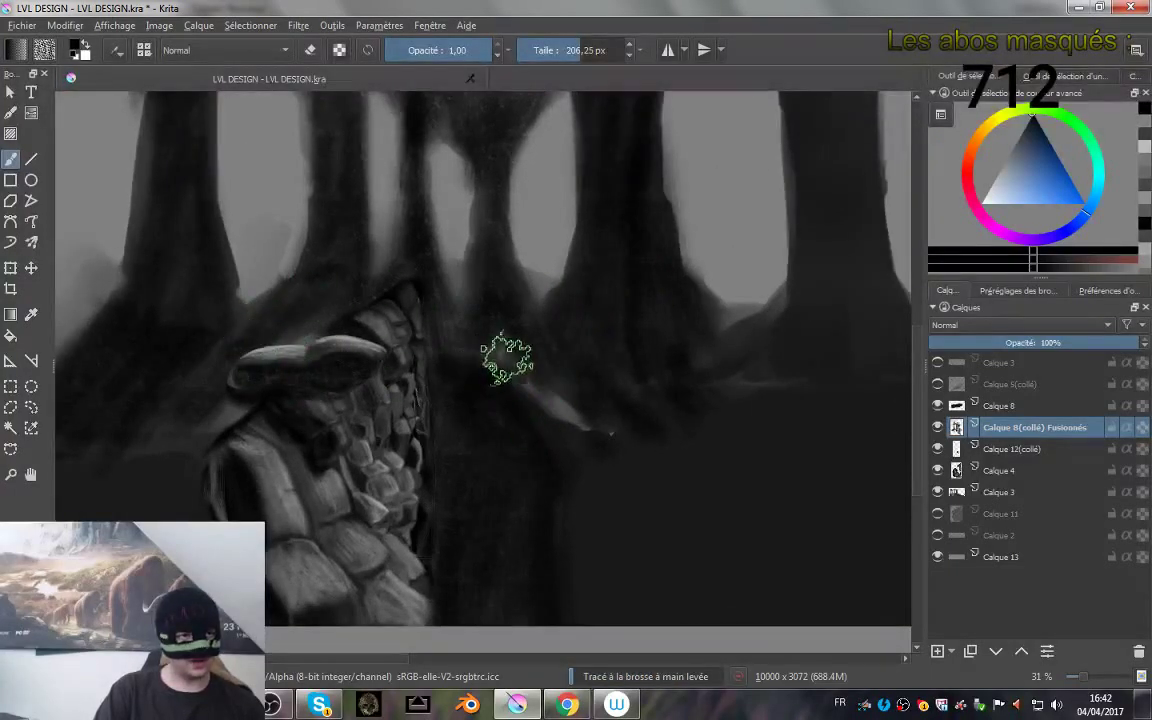
mouse_move(712, 421)
mouse_down()
mouse_move(508, 368)
mouse_move(604, 442)
mouse_move(681, 416)
mouse_move(704, 373)
mouse_move(663, 360)
mouse_move(674, 509)
mouse_move(669, 399)
mouse_up()
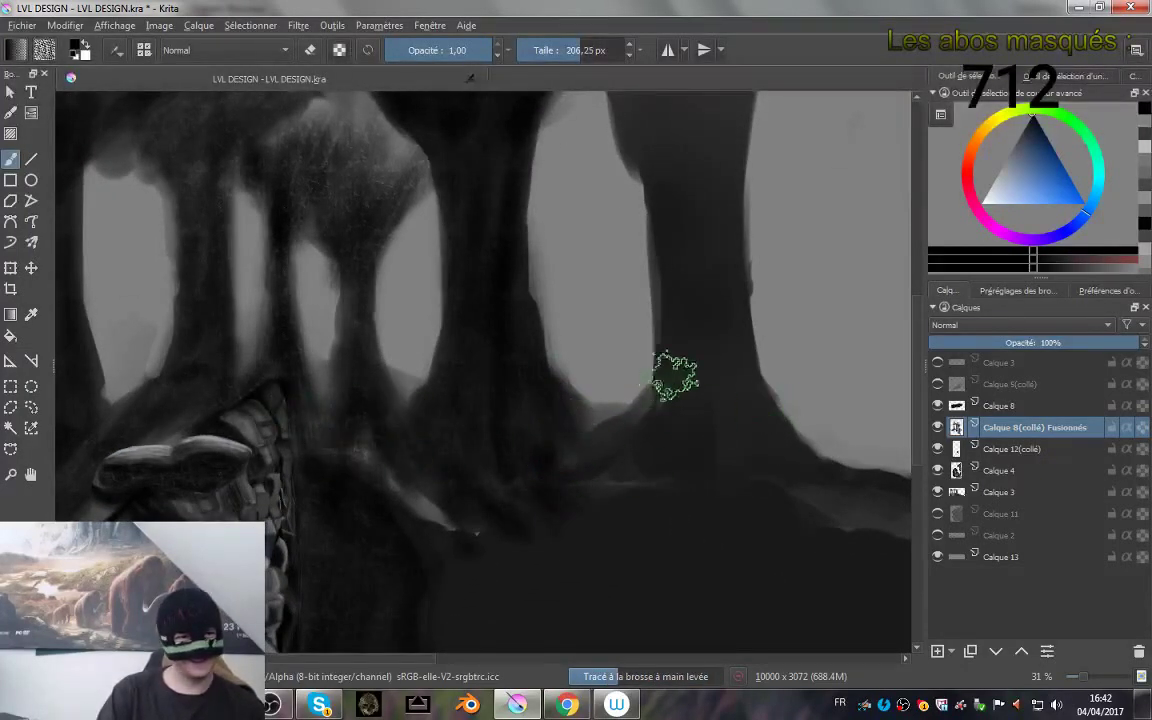
- Darken the branches and trunk of the large tree to the right of the forked tree with textured black strokes
drag(713, 405, 669, 362)
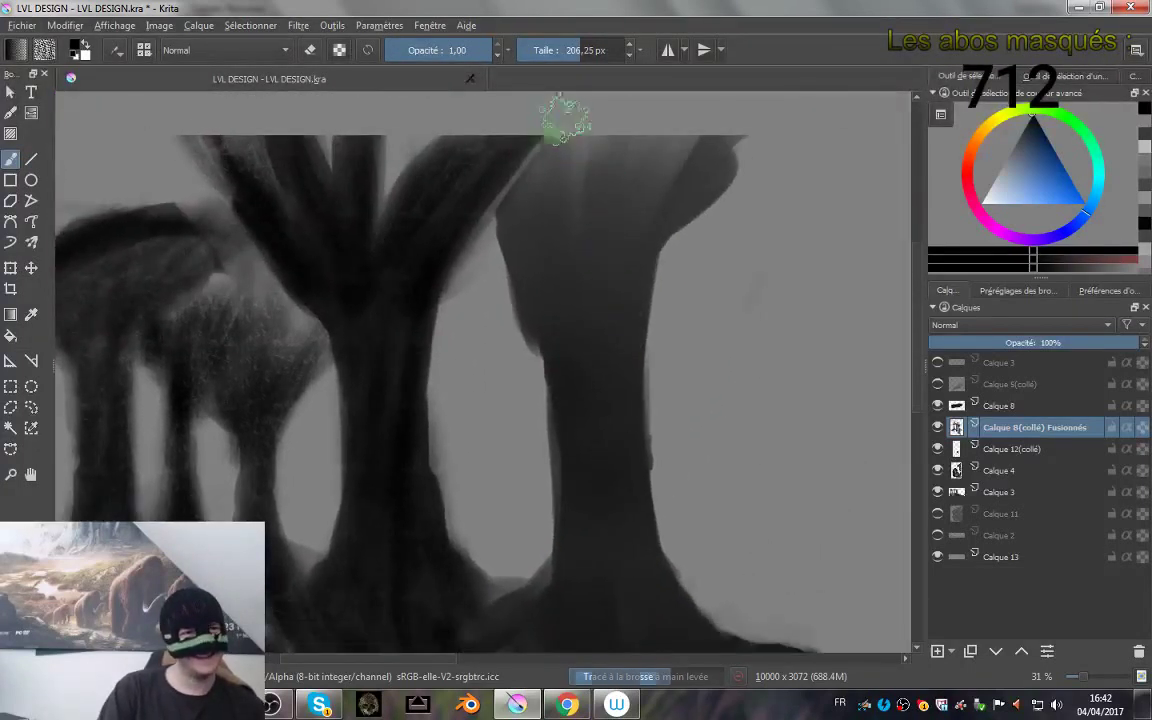
mouse_move(535, 327)
mouse_down()
mouse_move(548, 122)
mouse_move(554, 353)
mouse_move(586, 158)
mouse_move(577, 343)
mouse_up()
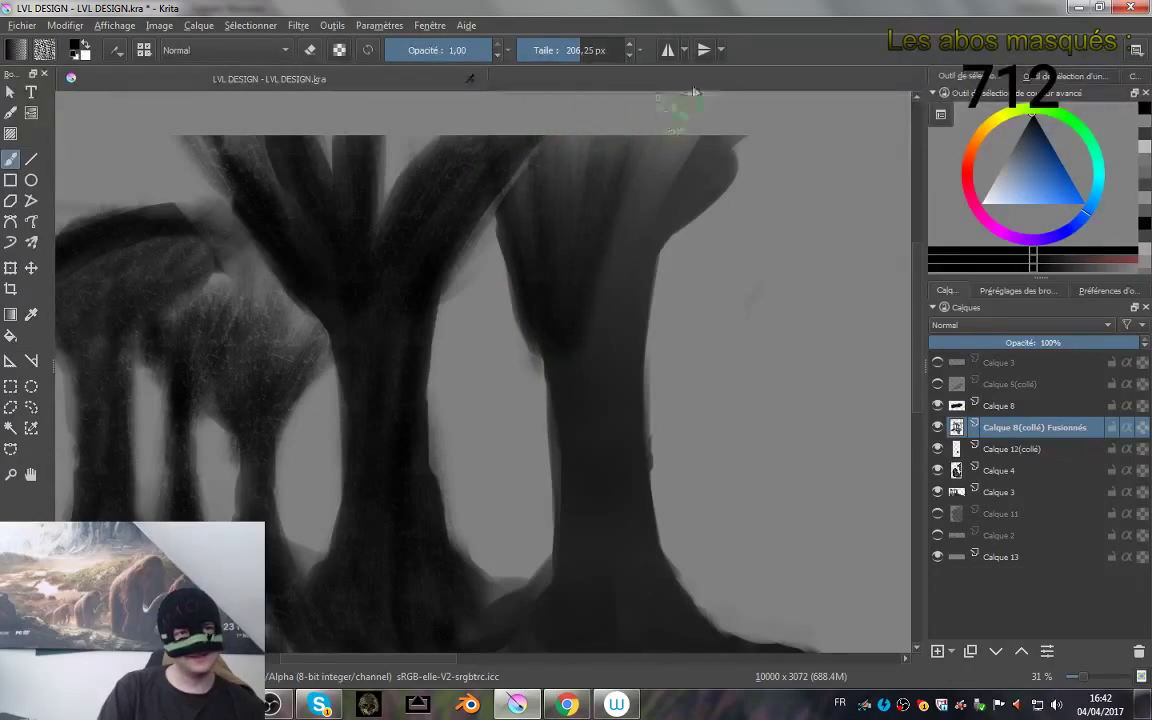
mouse_move(695, 92)
mouse_down()
mouse_move(684, 158)
mouse_move(591, 303)
mouse_move(777, 118)
mouse_move(645, 255)
mouse_up()
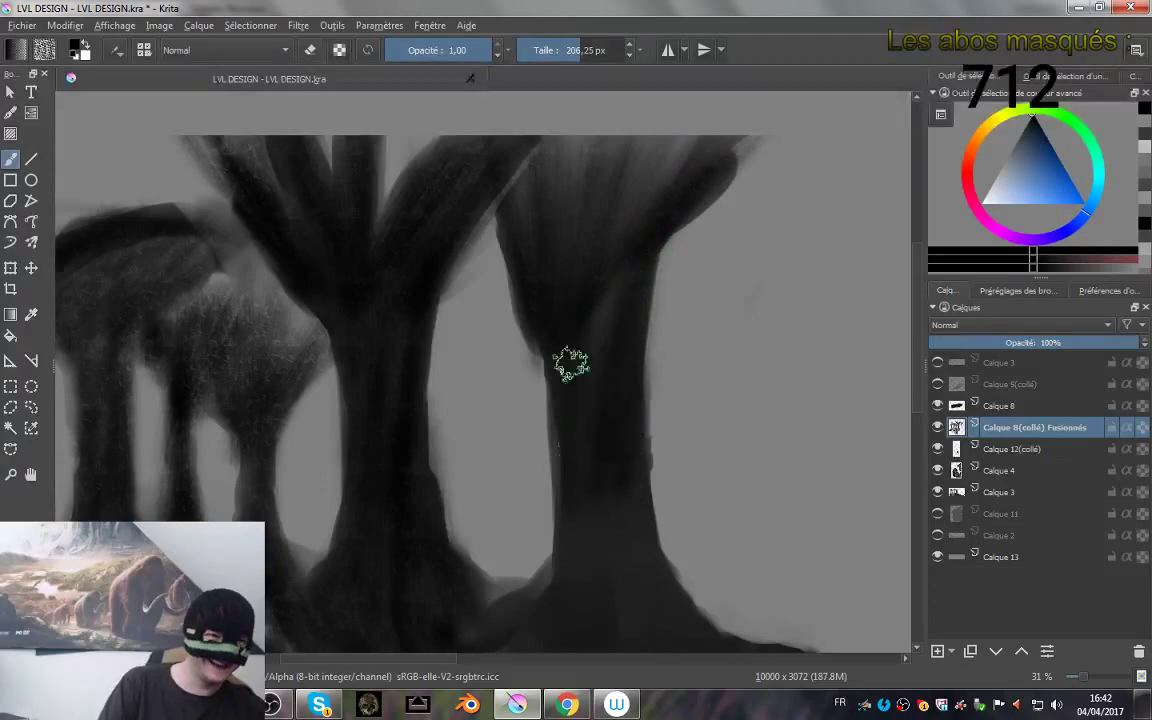
drag(566, 552, 537, 364)
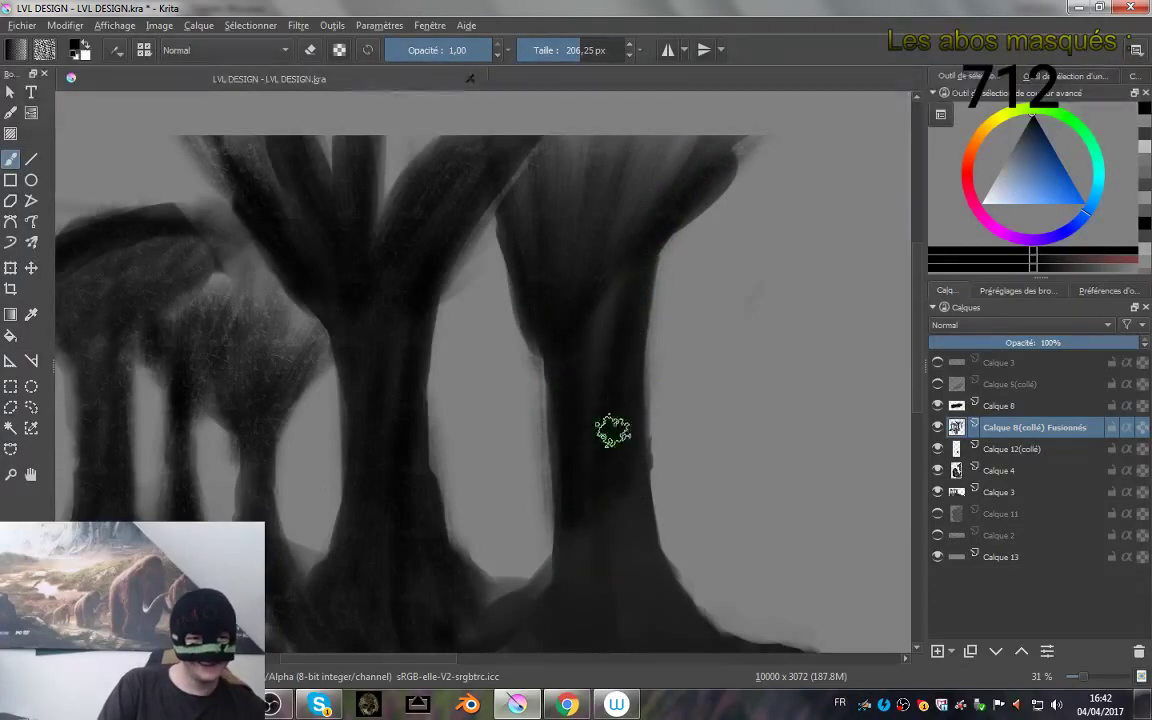
- Darken the base and spreading roots of the rightmost tree and blend them into the ground below
drag(715, 492, 584, 326)
drag(503, 318, 543, 429)
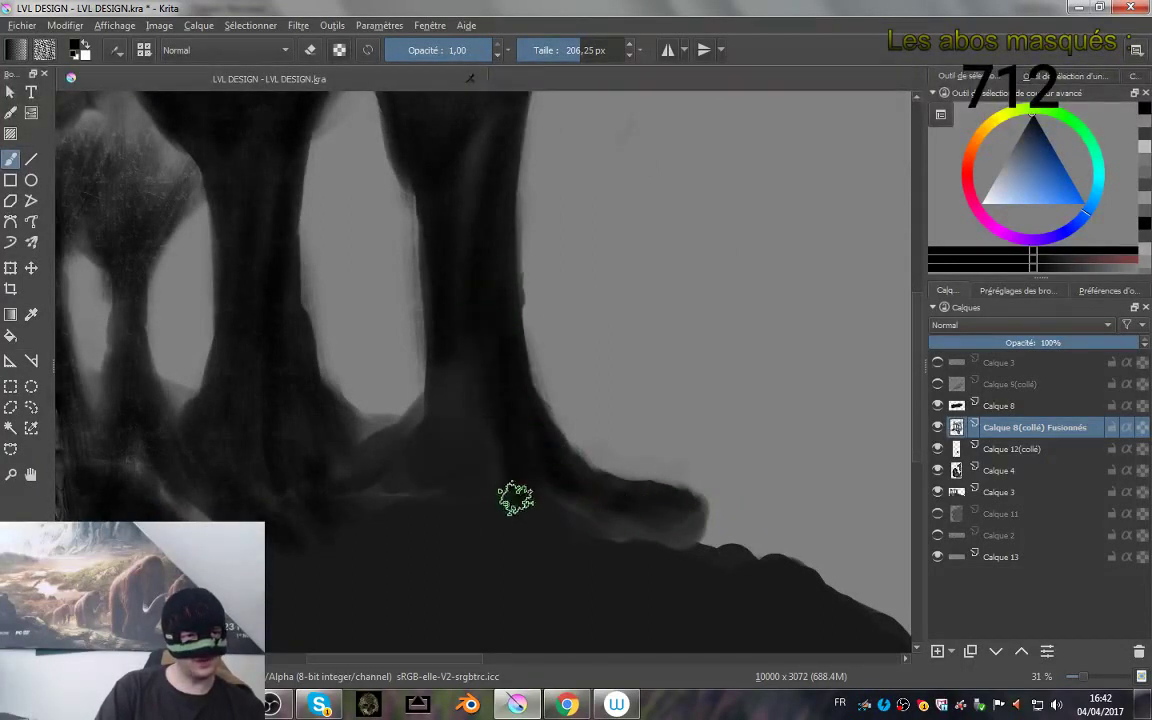
mouse_move(436, 476)
mouse_down()
mouse_move(418, 418)
mouse_move(370, 457)
mouse_up()
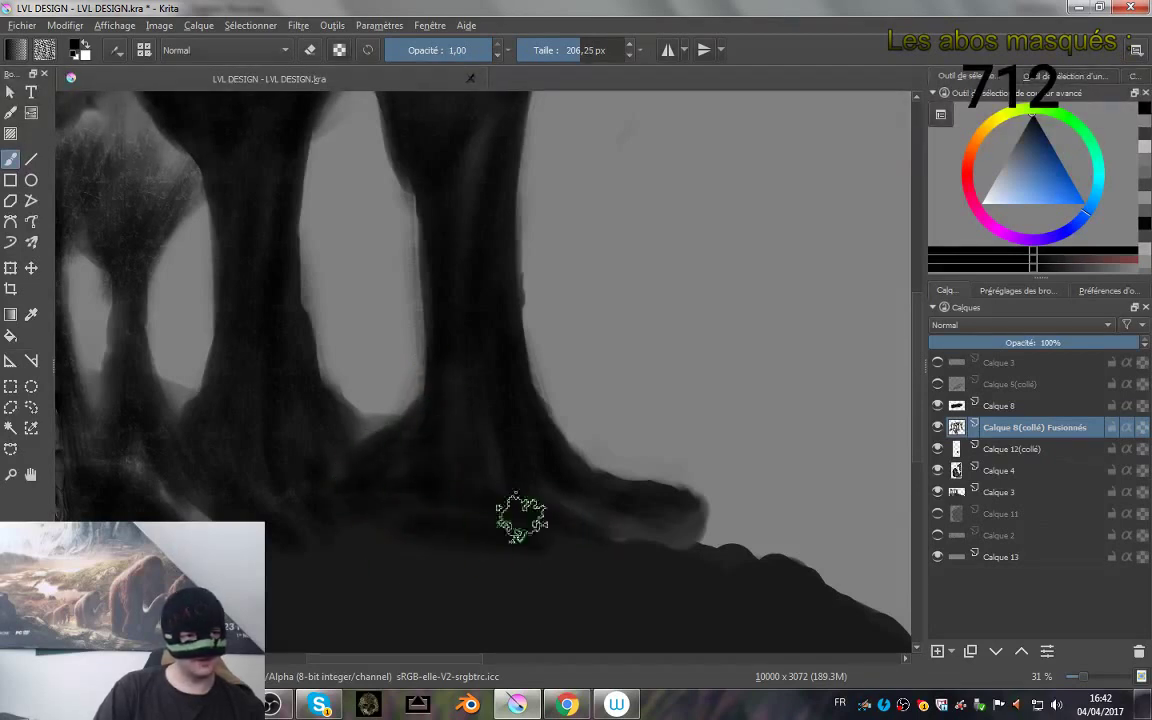
mouse_move(507, 514)
mouse_down()
mouse_move(661, 429)
mouse_move(540, 342)
mouse_up()
- Blacken the ground to the left of the stone wall with the brush enlarged to 414.40 px, undoing a stray stroke
mouse_move(318, 397)
mouse_down()
mouse_move(625, 494)
mouse_move(787, 401)
mouse_up()
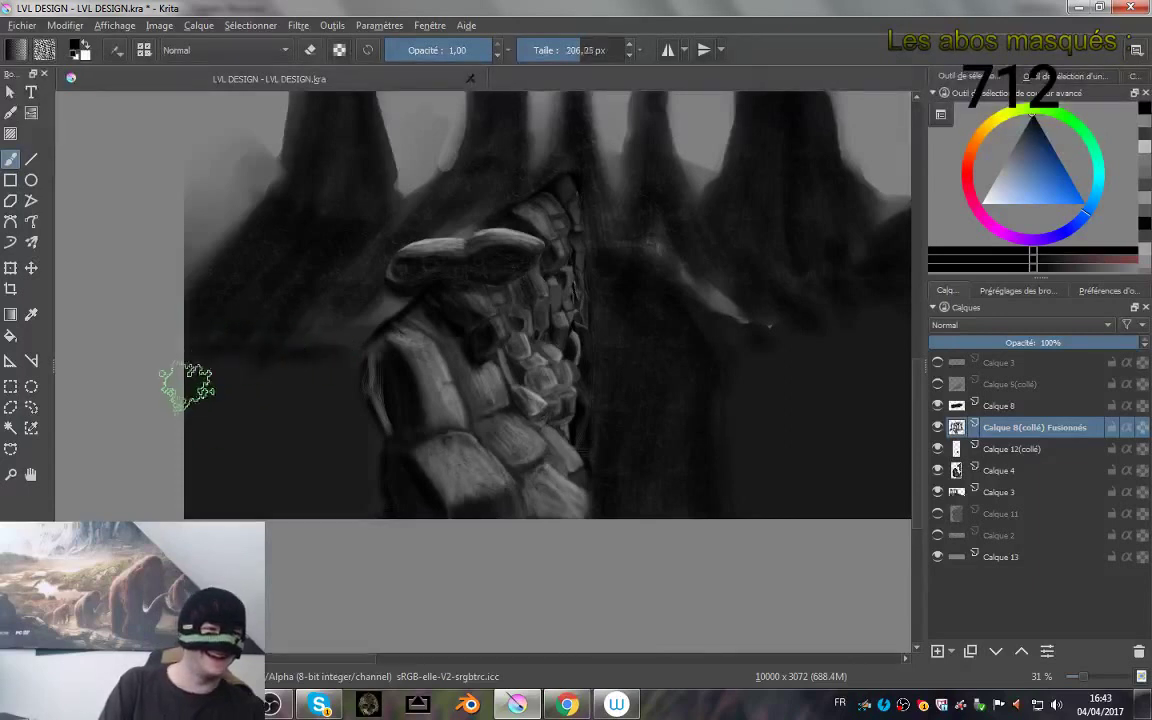
mouse_move(187, 386)
mouse_down()
mouse_move(285, 394)
mouse_move(177, 442)
mouse_up()
mouse_move(252, 357)
mouse_down()
mouse_move(304, 374)
mouse_move(313, 487)
mouse_move(321, 477)
mouse_move(333, 523)
mouse_move(367, 527)
mouse_move(323, 418)
mouse_up()
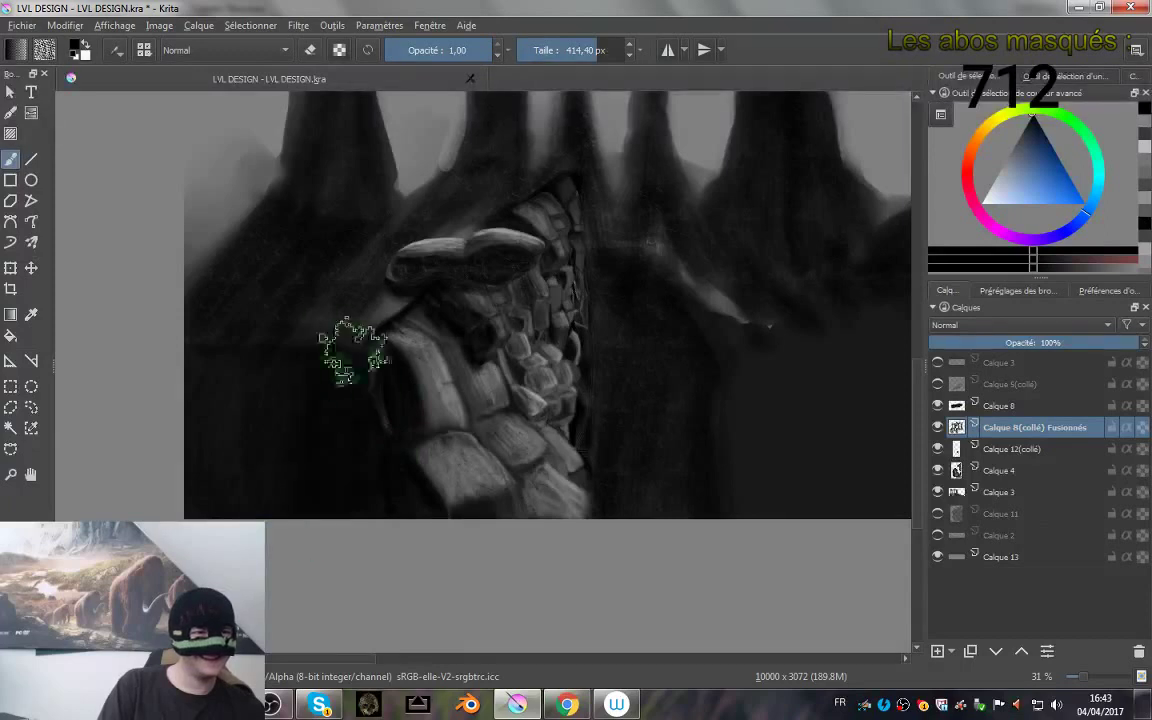
mouse_move(419, 442)
mouse_down()
mouse_move(442, 488)
mouse_move(492, 397)
mouse_move(565, 462)
mouse_move(540, 310)
mouse_move(450, 411)
mouse_move(375, 390)
mouse_move(550, 257)
mouse_move(545, 476)
mouse_move(540, 423)
mouse_up()
key(ctrl+z)
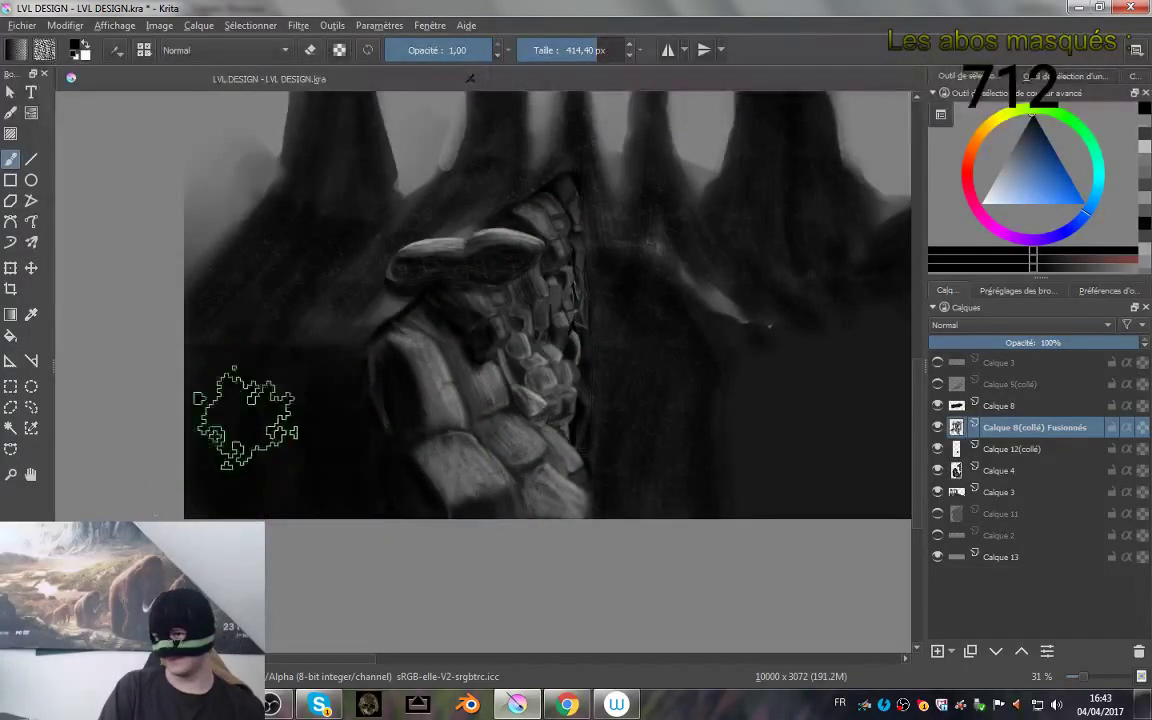
mouse_move(205, 370)
mouse_down()
mouse_move(330, 384)
mouse_move(329, 400)
mouse_move(285, 428)
mouse_move(207, 442)
mouse_move(224, 474)
mouse_move(277, 502)
mouse_move(363, 510)
mouse_up()
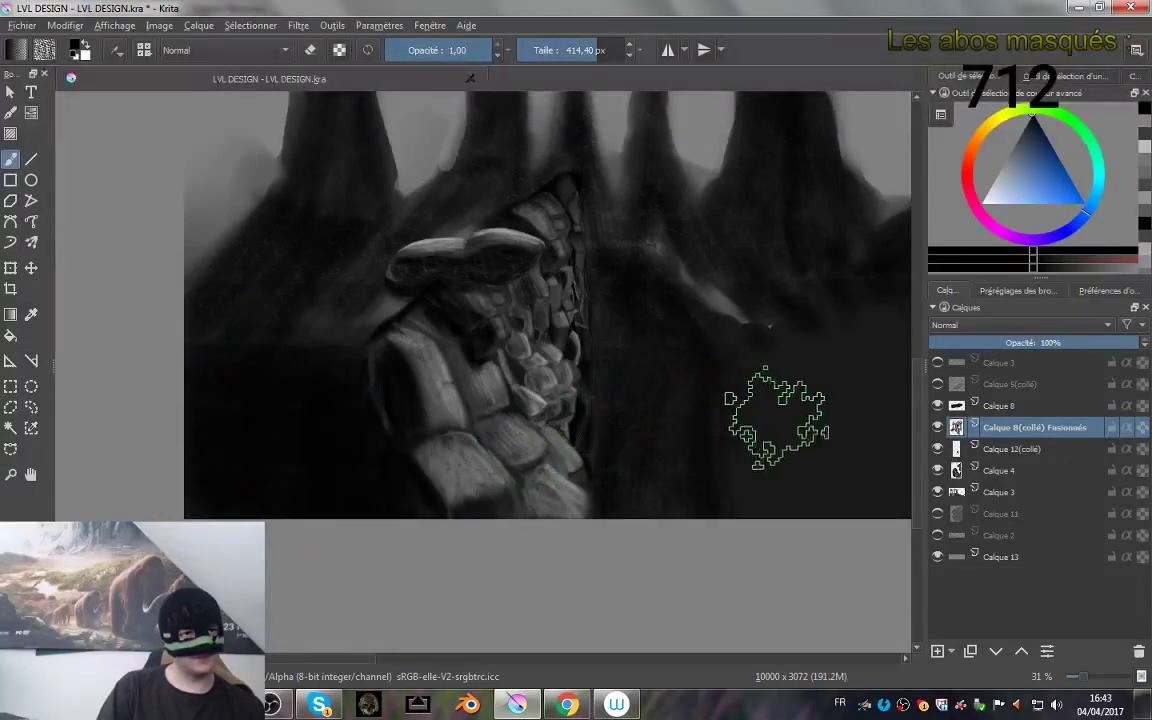
- Blacken the wide ground area to the right of the stone wall, beneath the large trees
drag(771, 411, 522, 337)
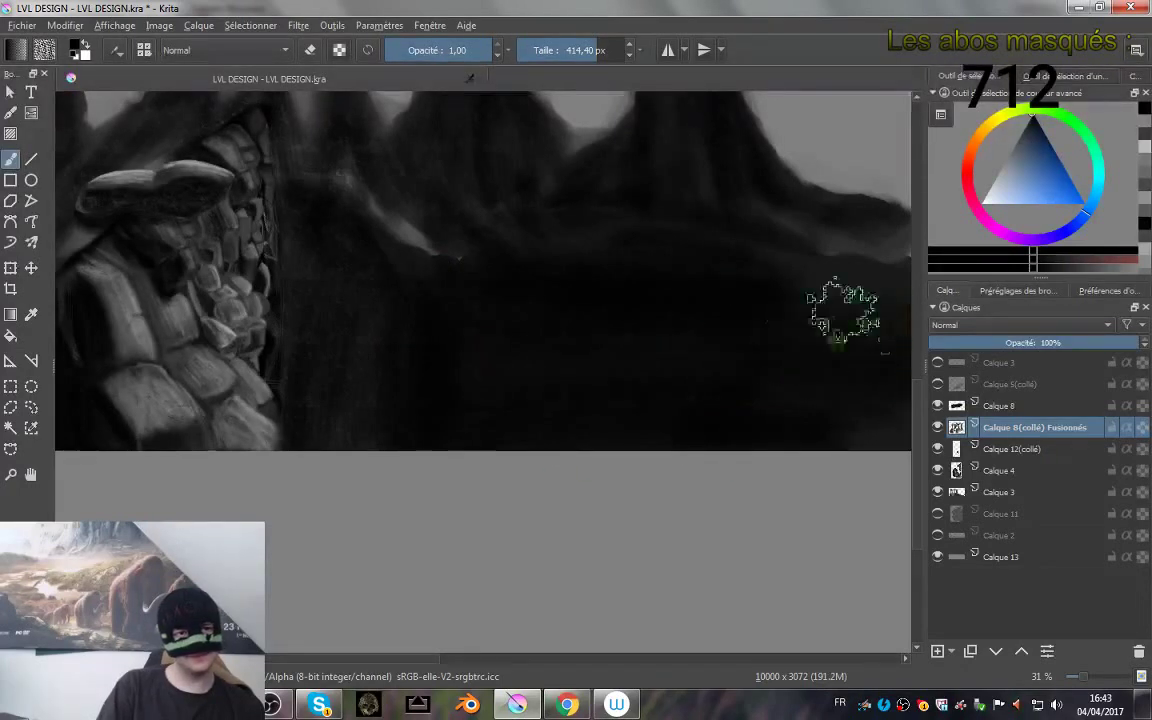
mouse_move(319, 260)
mouse_down()
mouse_move(371, 260)
mouse_move(492, 498)
mouse_up()
mouse_move(519, 543)
mouse_down()
mouse_move(475, 467)
mouse_move(500, 341)
mouse_move(467, 359)
mouse_move(509, 389)
mouse_move(533, 430)
mouse_up()
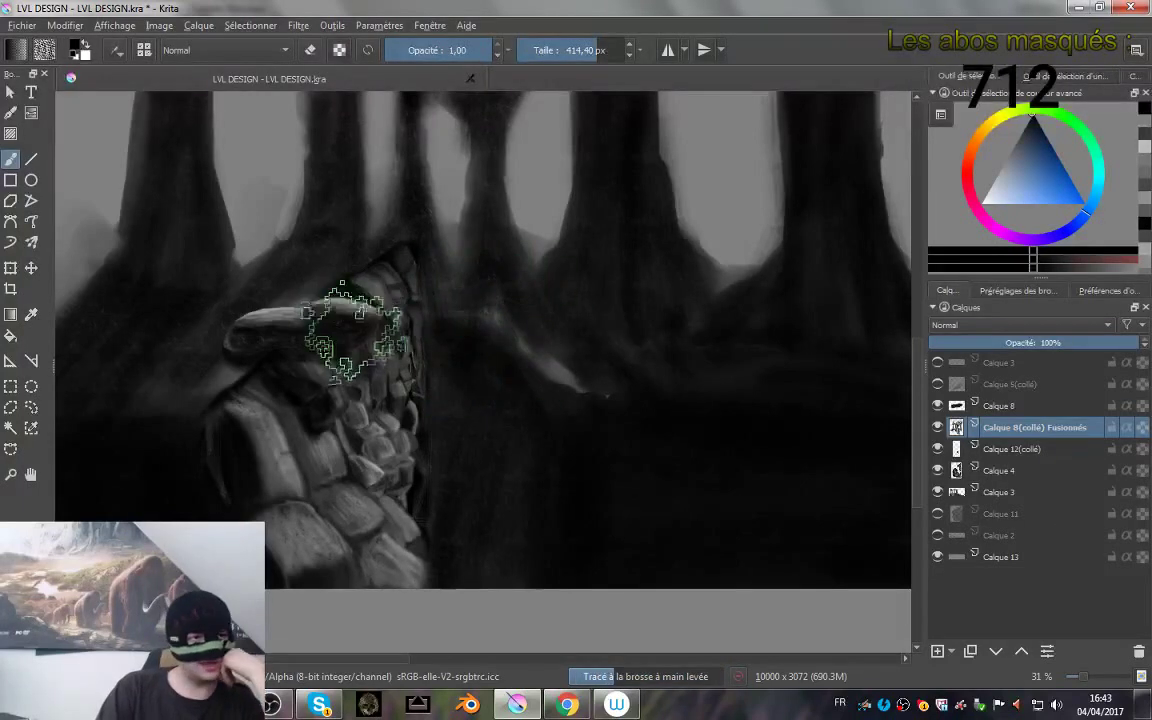
- Paint over the pale ledge and the ground beside the stone wall with soft black strokes
mouse_move(355, 330)
mouse_down()
mouse_move(390, 363)
mouse_move(455, 380)
mouse_up()
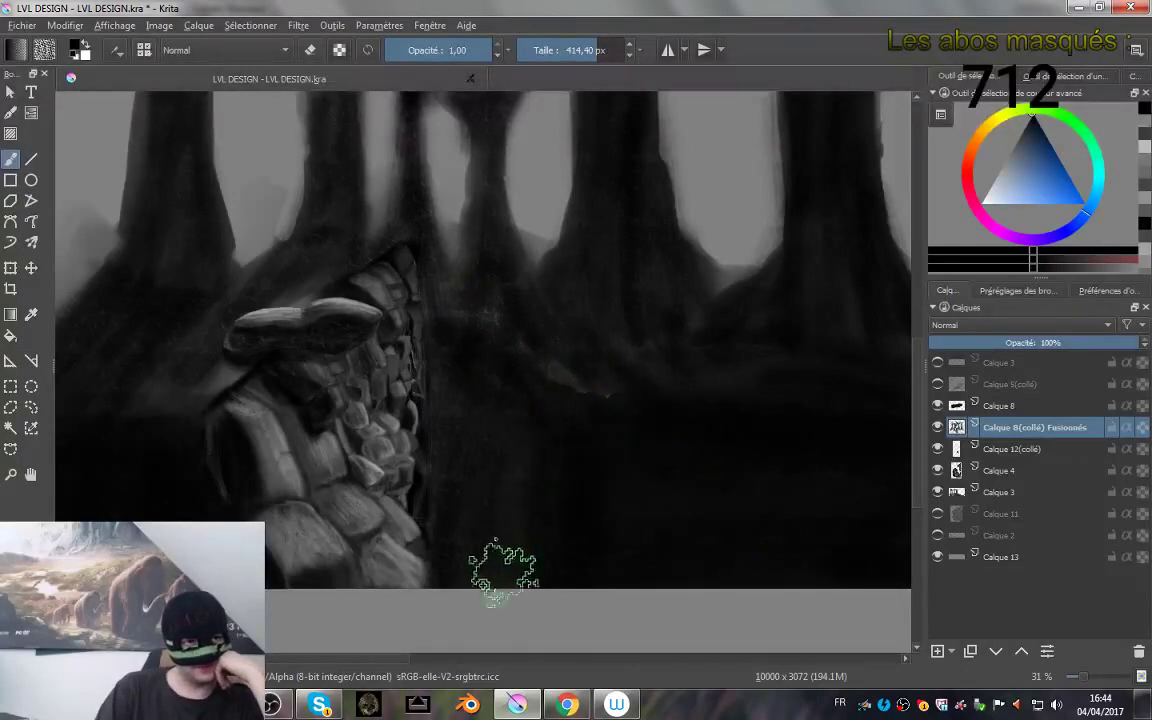
drag(466, 374, 481, 556)
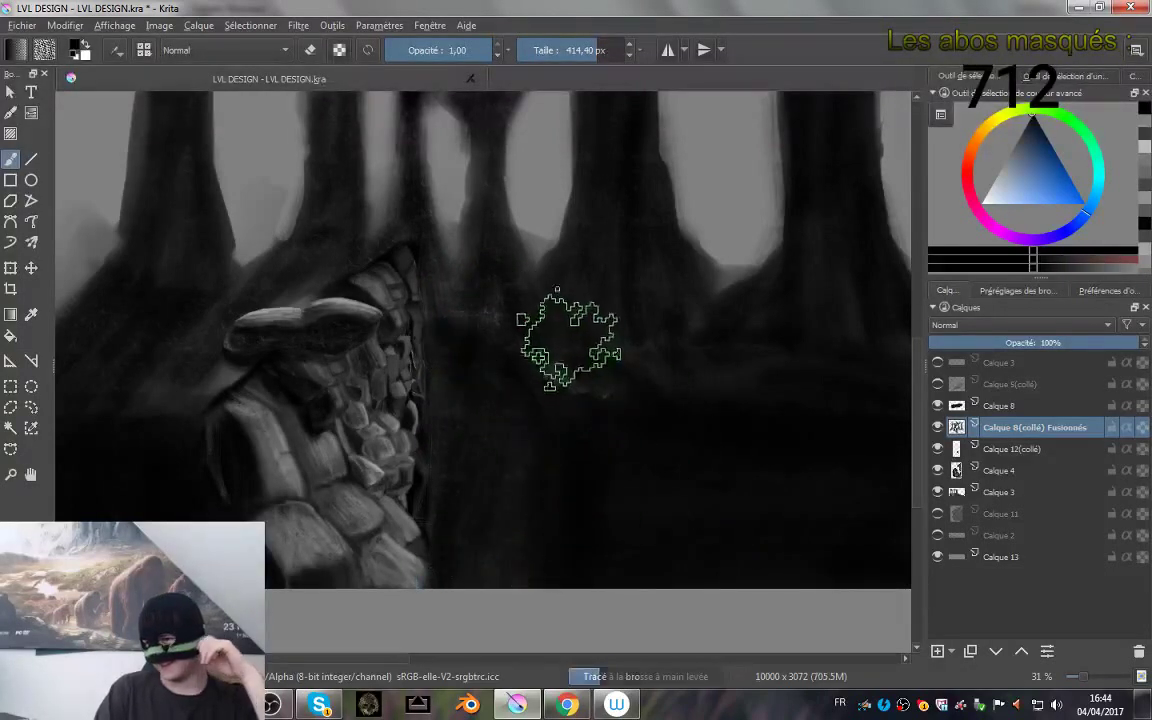
mouse_move(570, 340)
mouse_down()
mouse_move(577, 409)
mouse_move(619, 409)
mouse_move(603, 412)
mouse_move(588, 448)
mouse_up()
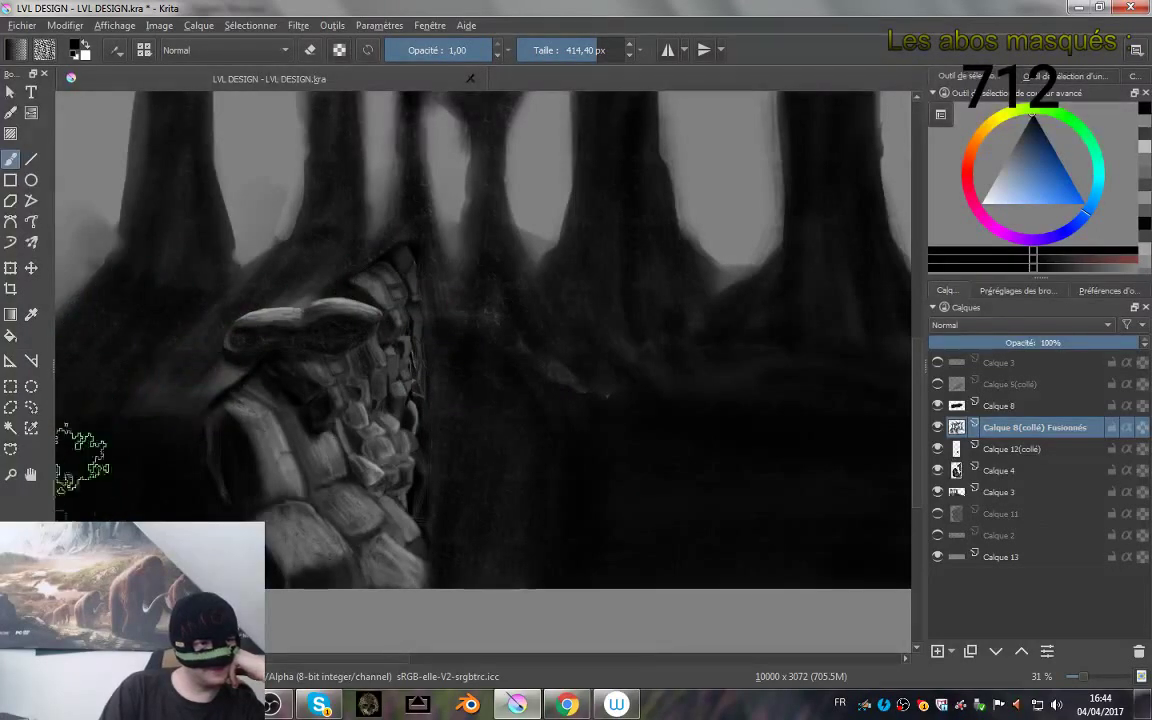
- Even out the black ground from the canvas's left edge, past the stone wall, to the area under the rightmost tree
drag(192, 503, 476, 501)
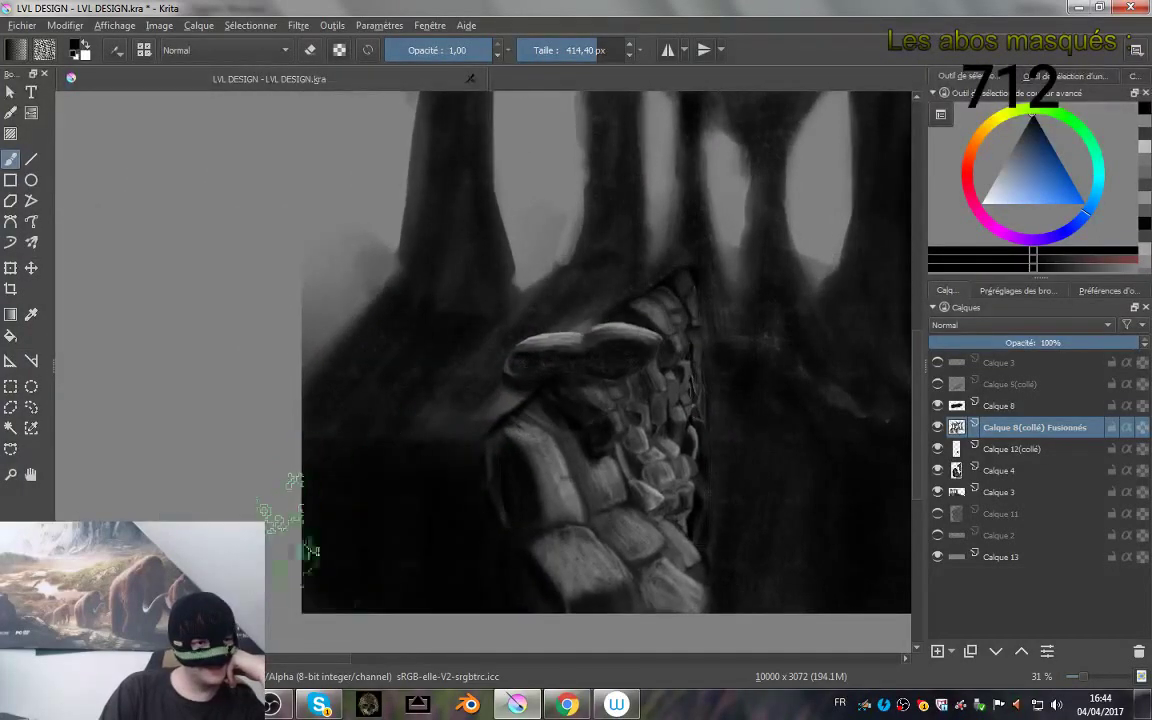
drag(673, 434, 342, 390)
drag(637, 457, 577, 410)
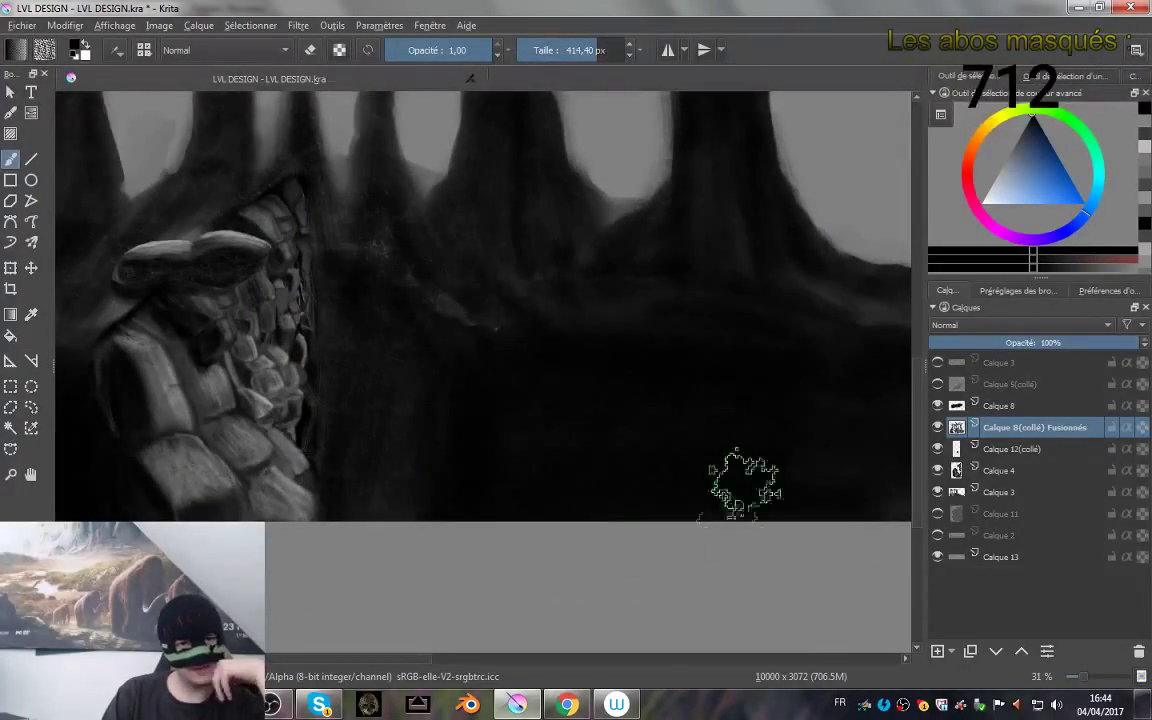
mouse_move(673, 265)
mouse_down()
mouse_move(630, 553)
mouse_move(645, 637)
mouse_move(579, 401)
mouse_move(586, 522)
mouse_move(568, 357)
mouse_move(570, 472)
mouse_up()
scroll(566, 490, down, 1)
scroll(562, 445, up, 3)
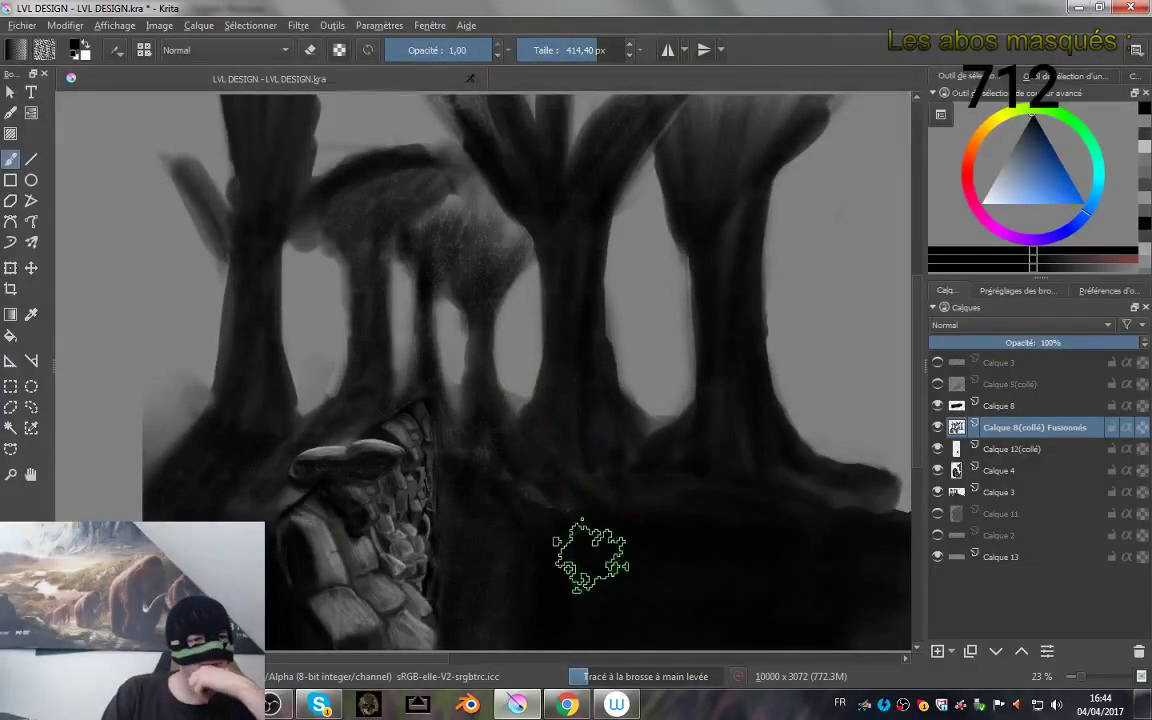
mouse_move(527, 548)
mouse_down()
mouse_move(470, 463)
mouse_move(543, 540)
mouse_move(501, 506)
mouse_up()
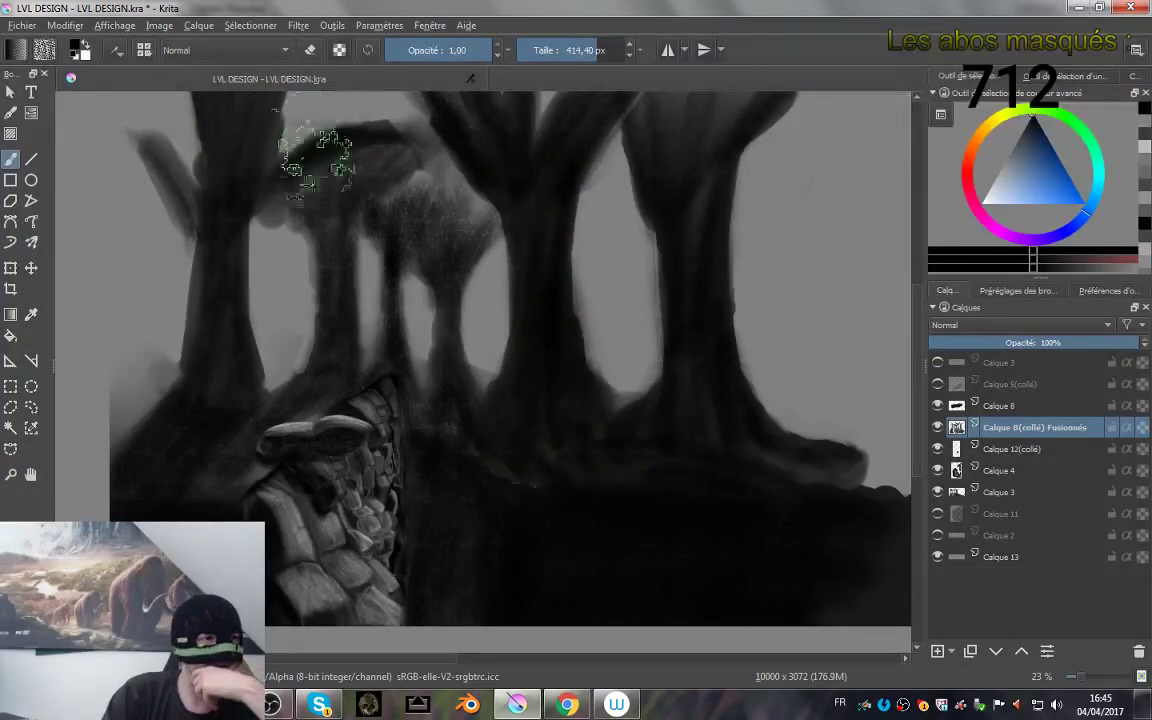
mouse_move(520, 258)
mouse_down()
mouse_move(419, 374)
mouse_move(413, 326)
mouse_up()
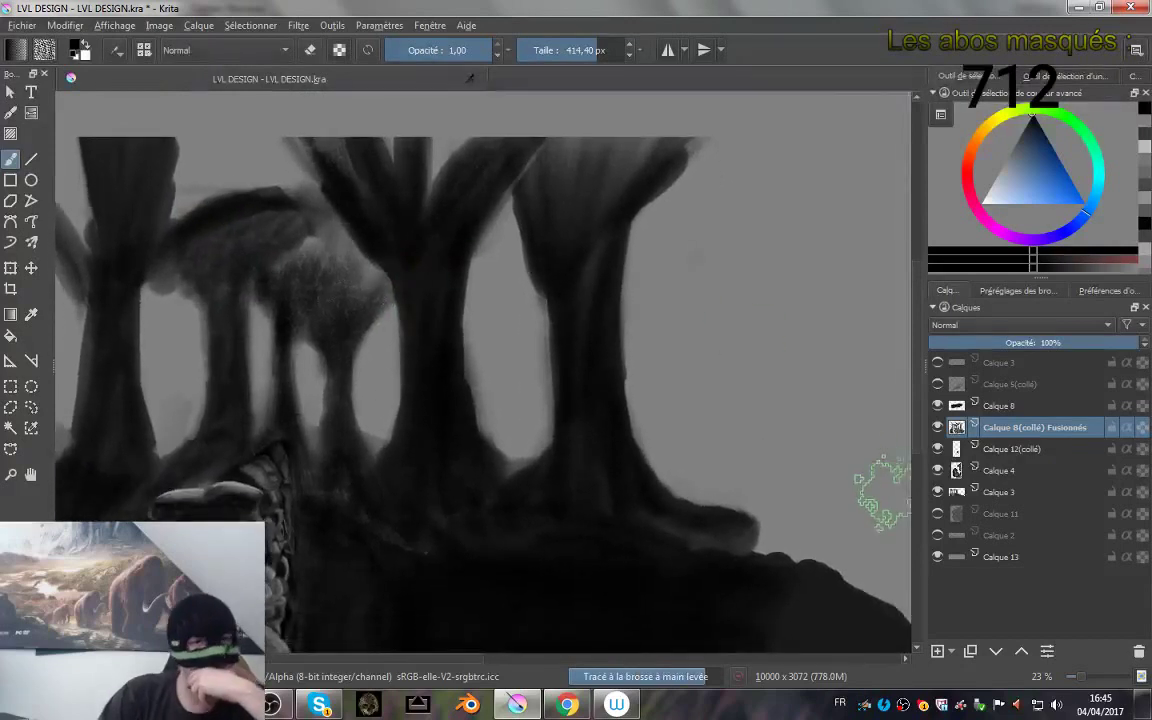
click(1015, 291)
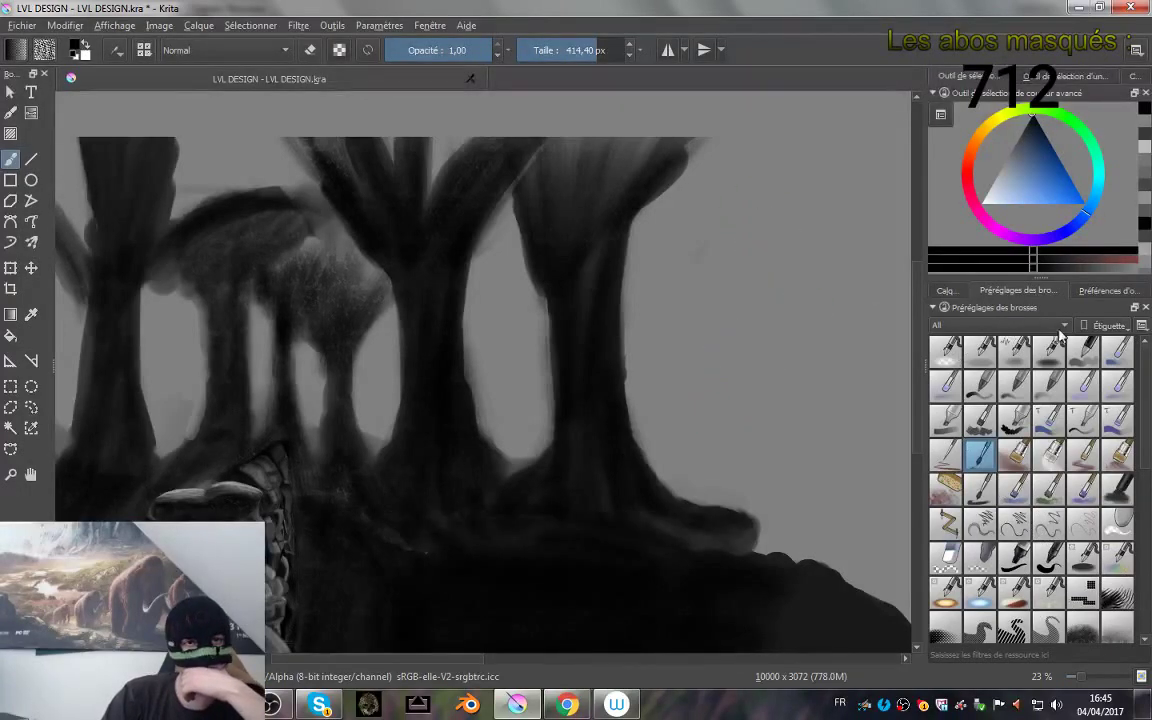
click(940, 290)
right_click(724, 316)
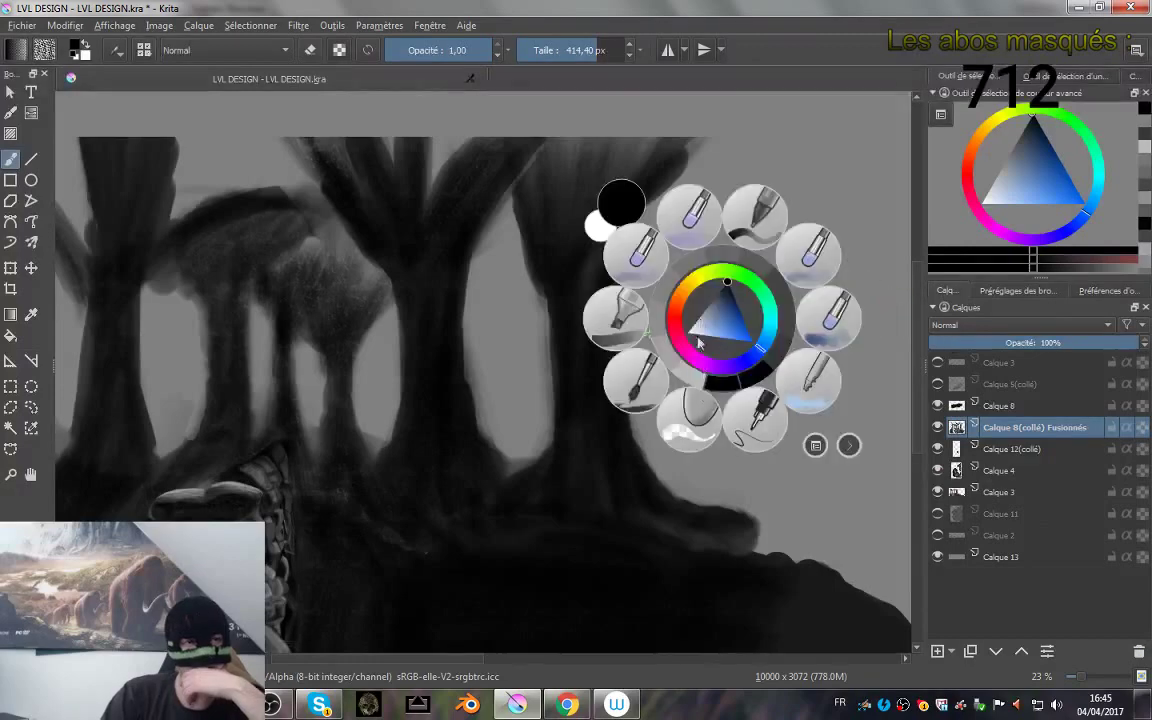
click(625, 386)
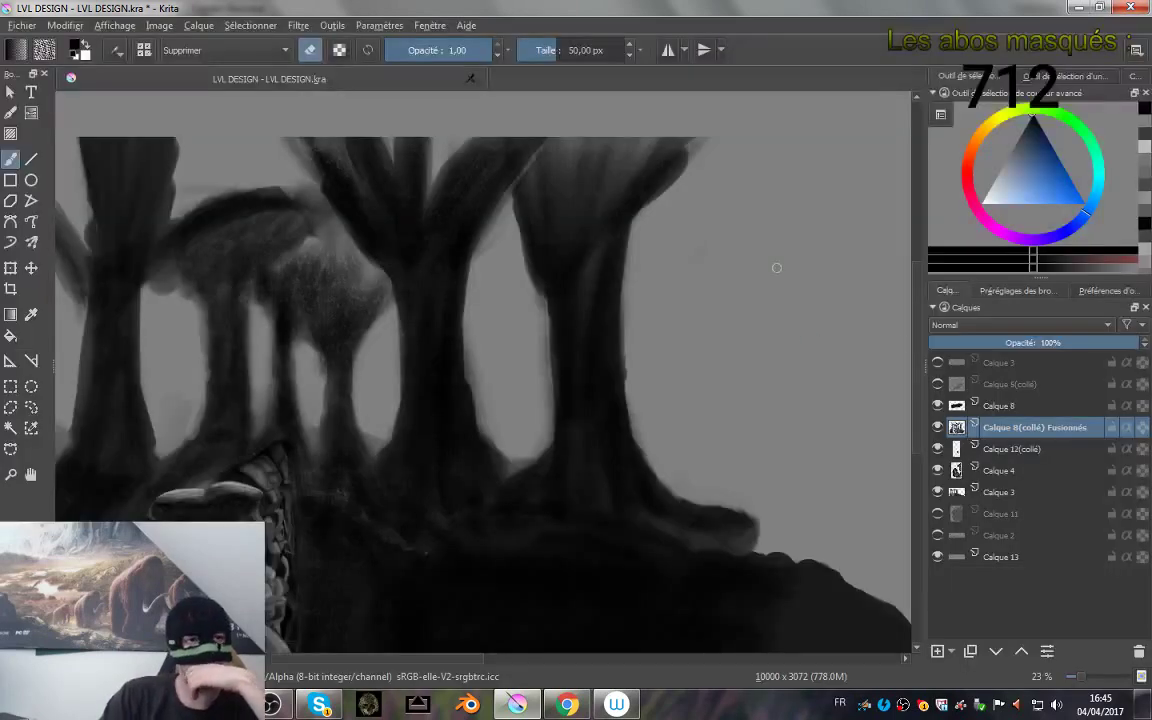
- Paint a light grey rim highlight down the right edge of the rightmost tree and its root, using the textured brush at 178.62 px
click(1030, 290)
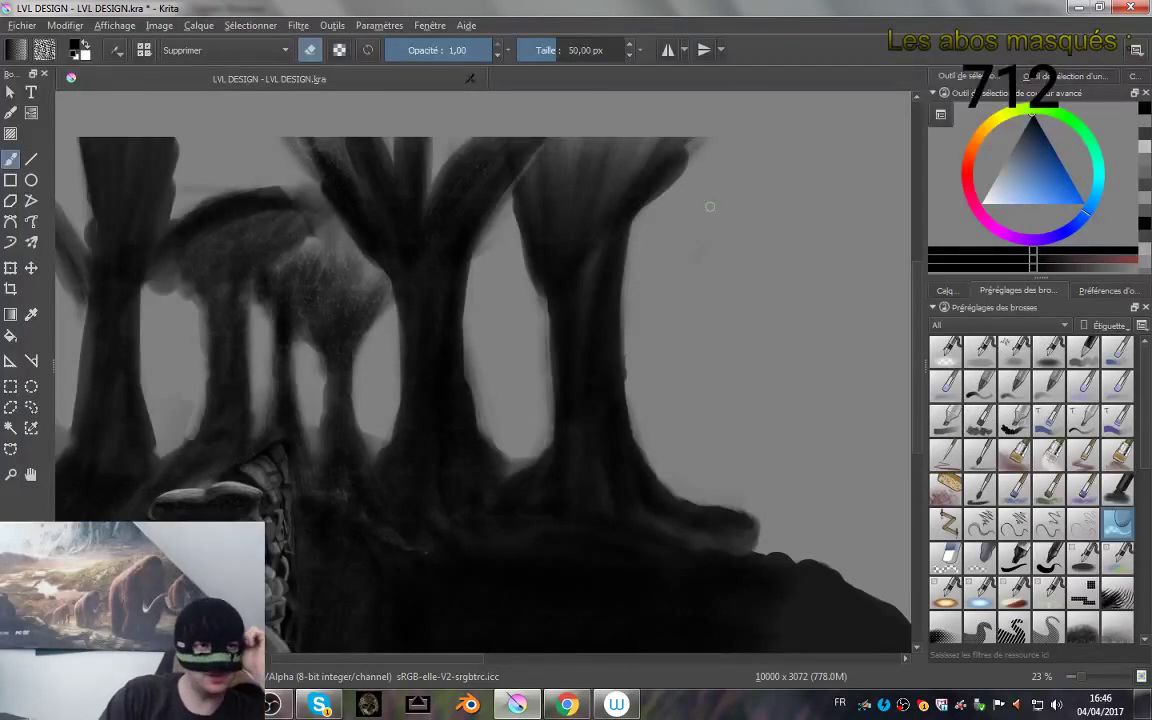
click(983, 456)
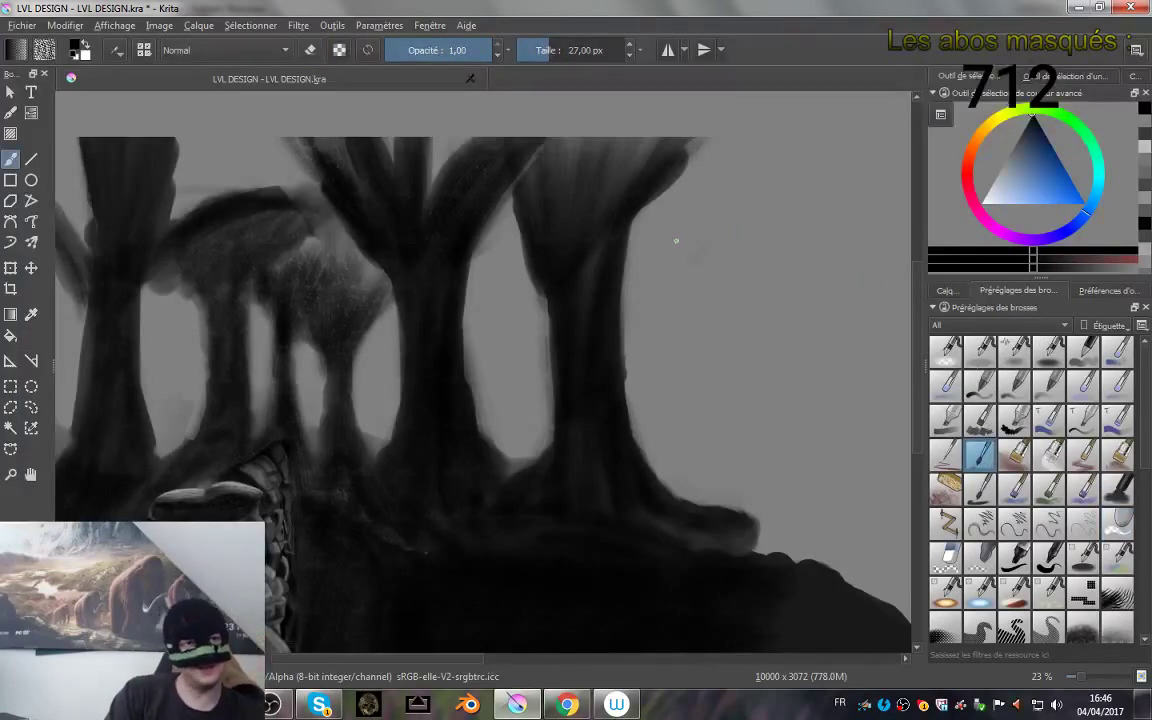
drag(673, 246, 733, 238)
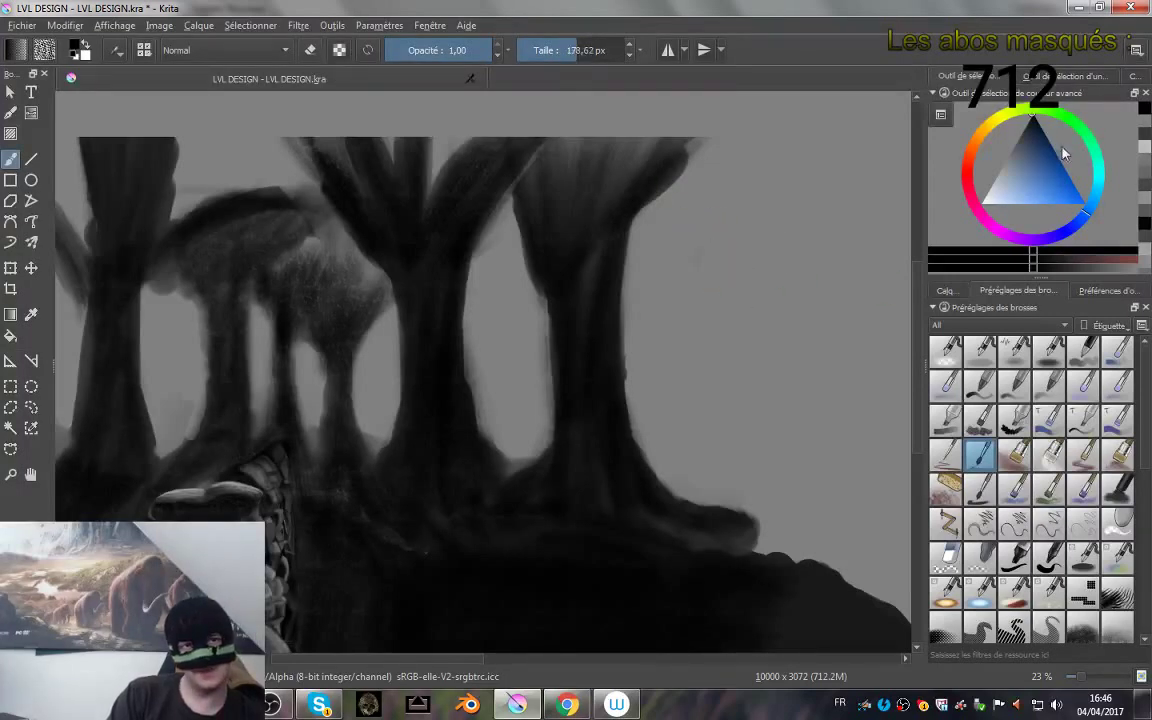
drag(1020, 175, 988, 184)
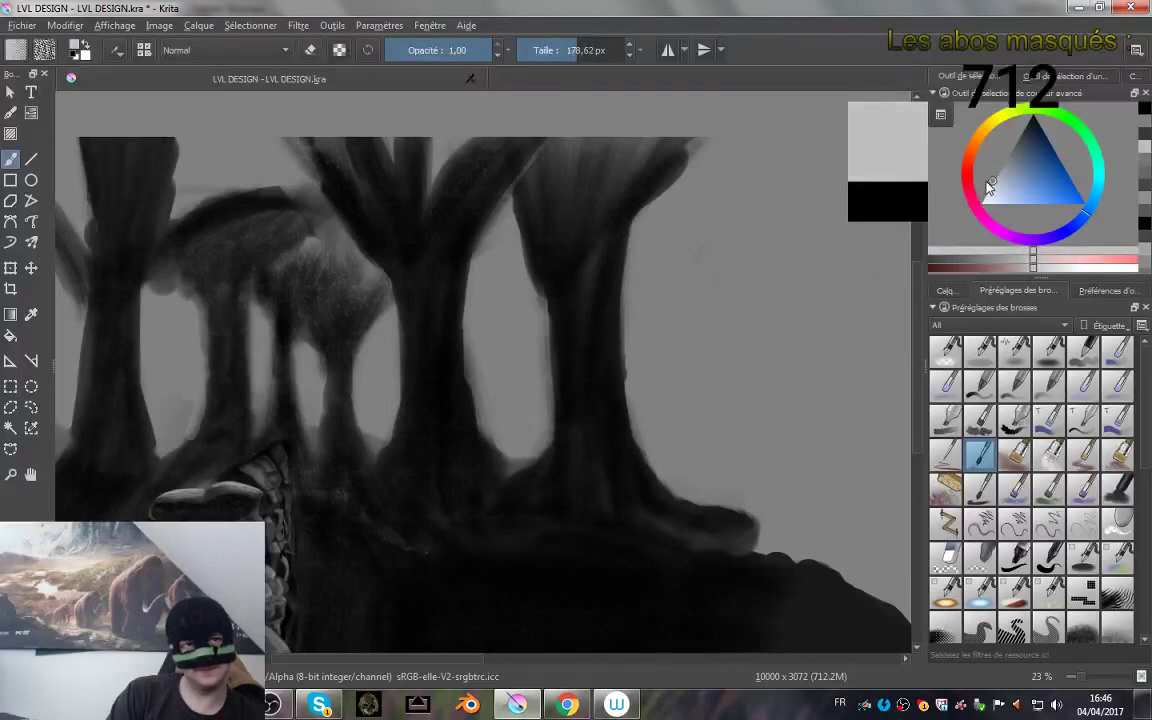
mouse_move(636, 212)
mouse_down()
mouse_move(607, 317)
mouse_move(629, 231)
mouse_move(610, 362)
mouse_move(622, 256)
mouse_move(616, 415)
mouse_move(623, 278)
mouse_move(625, 437)
mouse_move(631, 444)
mouse_move(624, 389)
mouse_move(653, 461)
mouse_move(716, 505)
mouse_move(675, 487)
mouse_move(700, 485)
mouse_move(688, 491)
mouse_move(756, 515)
mouse_move(665, 488)
mouse_up()
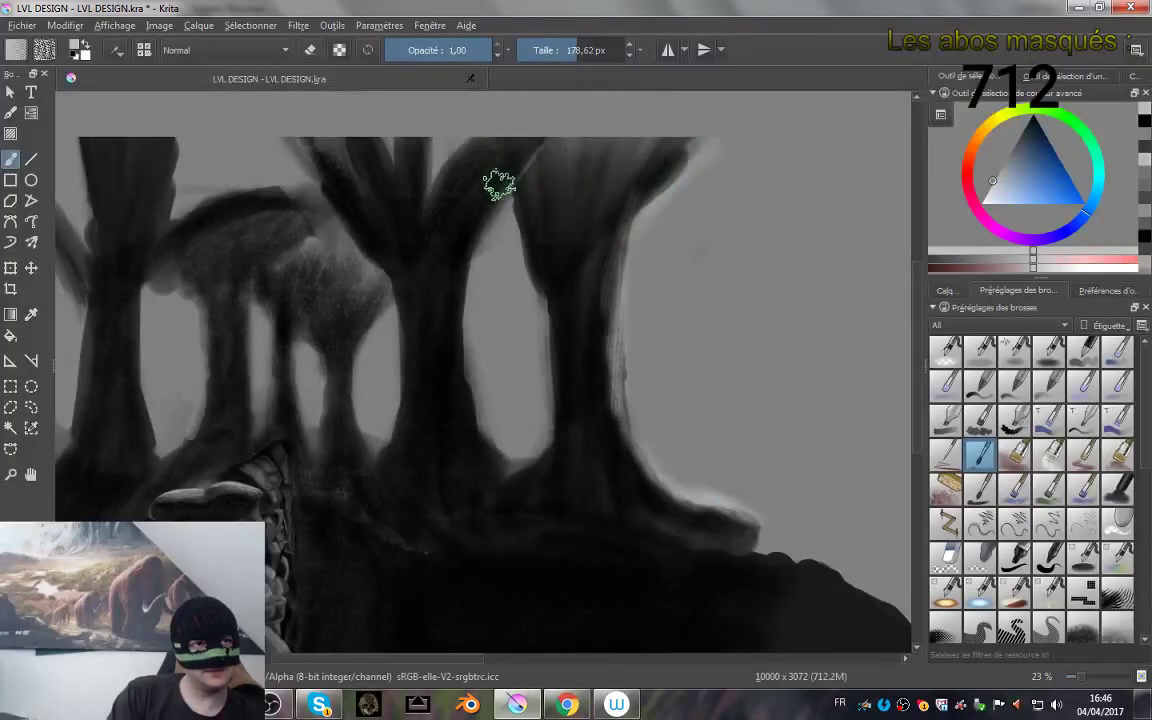
- Paint a light grey rim highlight down the left edge of the rightmost tree, from its upper fork to the root
mouse_move(499, 184)
mouse_down()
mouse_move(520, 298)
mouse_move(510, 180)
mouse_move(537, 309)
mouse_up()
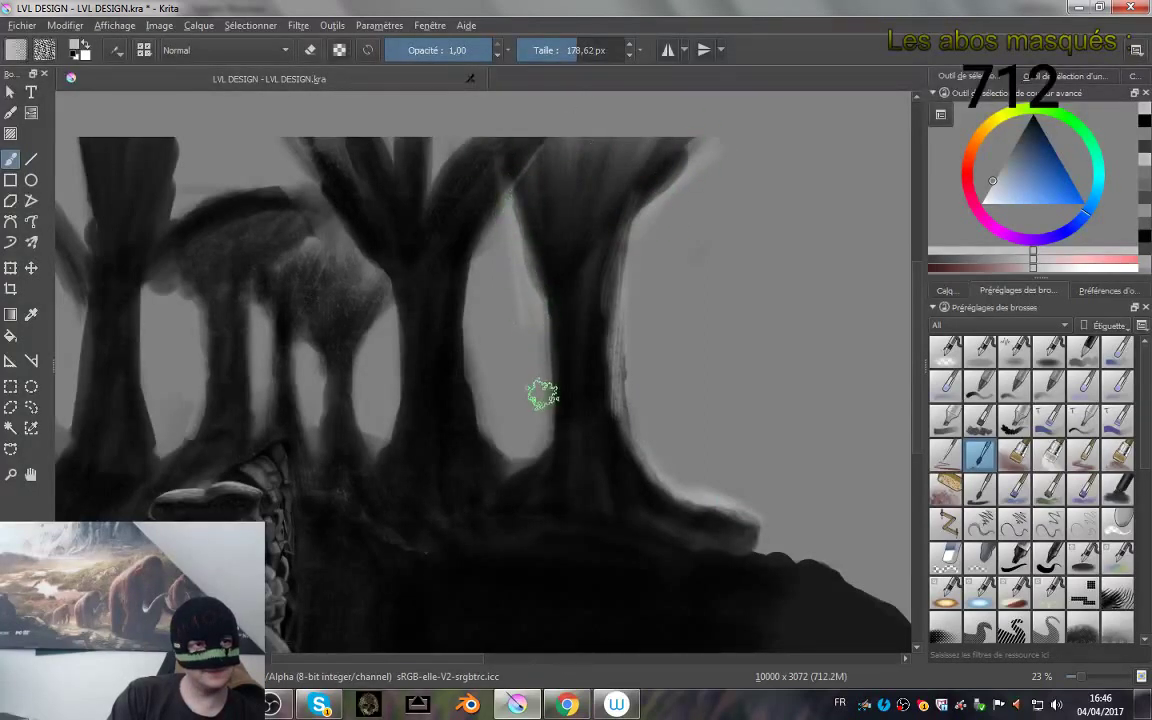
drag(541, 265, 546, 394)
drag(553, 348, 548, 430)
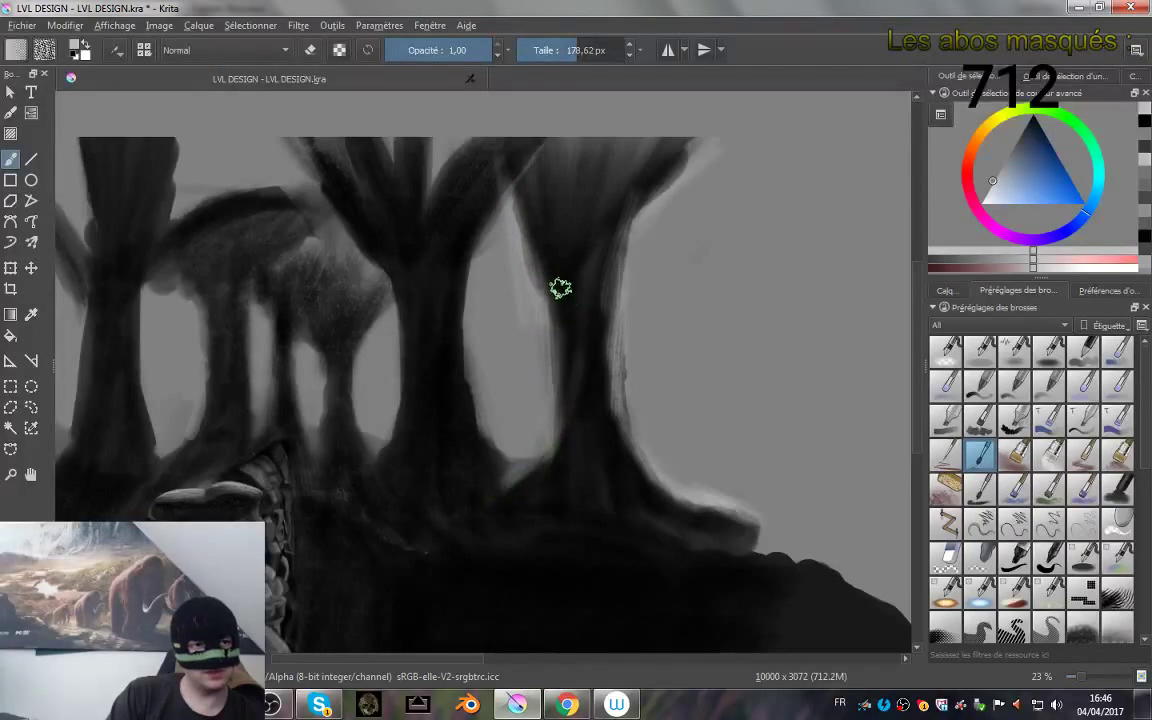
mouse_move(515, 191)
mouse_down()
mouse_move(560, 304)
mouse_move(560, 391)
mouse_up()
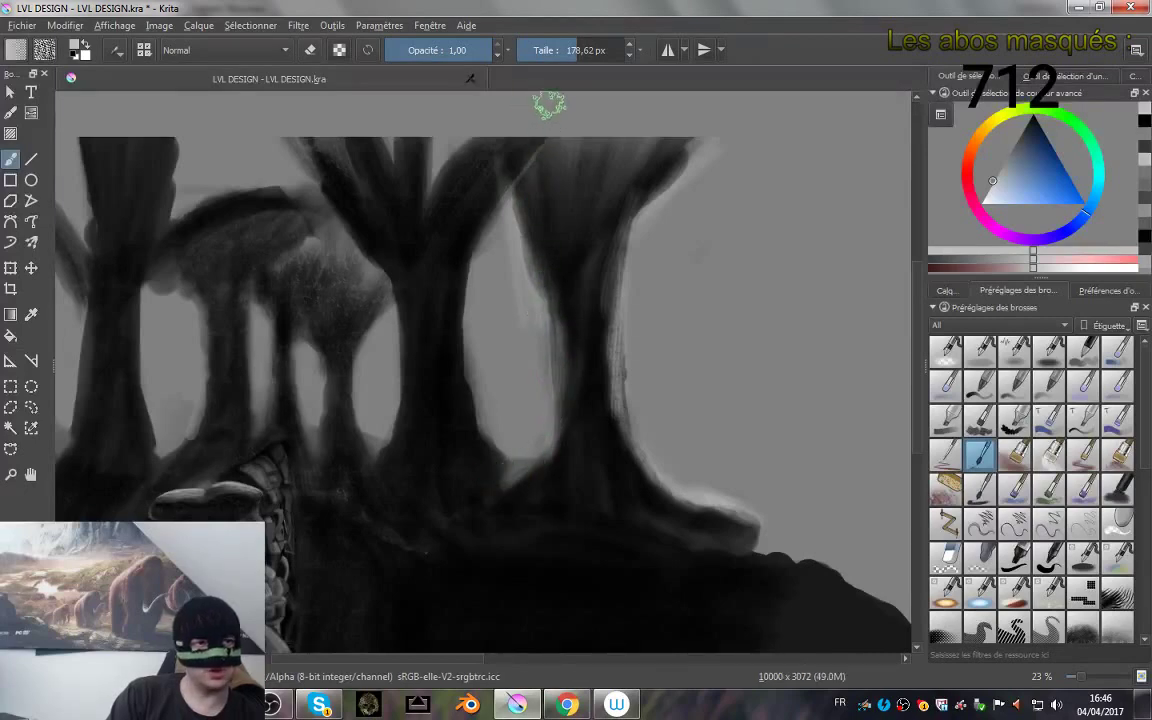
drag(590, 283, 615, 436)
drag(589, 342, 589, 260)
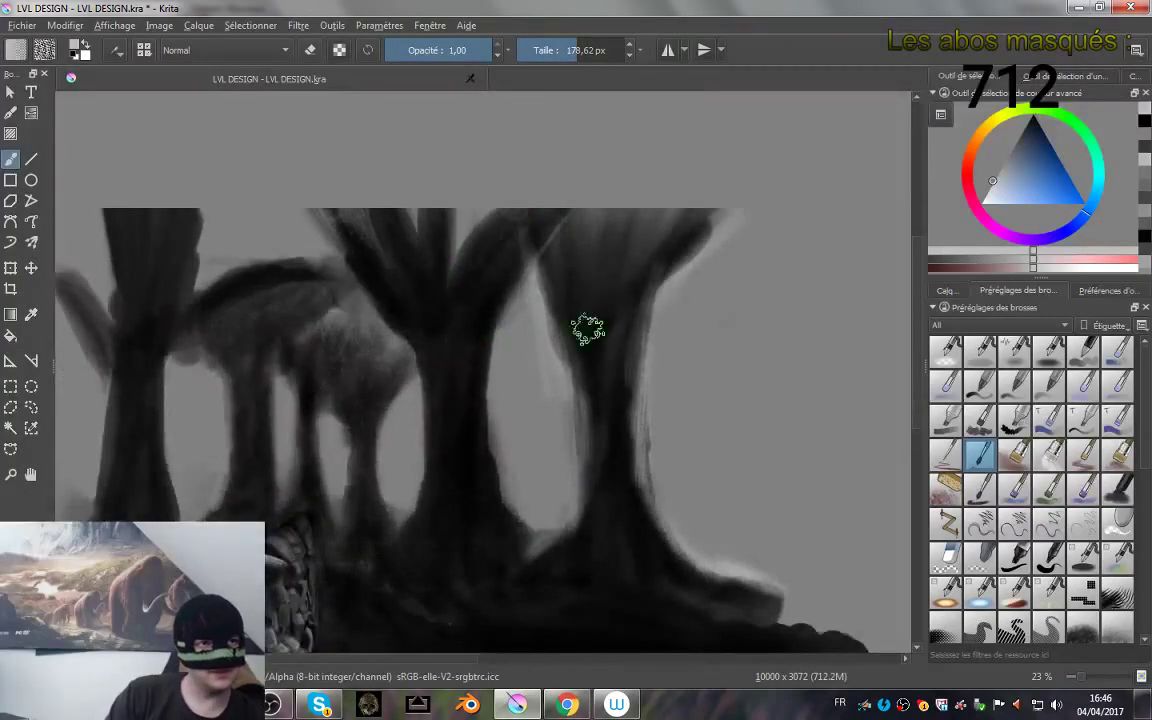
- Highlight the edges of the large middle tree's branches and trunk in light grey with the brush at 87.73 px
mouse_move(562, 305)
mouse_down()
mouse_move(570, 219)
mouse_move(515, 255)
mouse_move(568, 209)
mouse_move(560, 220)
mouse_up()
mouse_move(527, 266)
mouse_down()
mouse_move(562, 216)
mouse_move(504, 278)
mouse_move(545, 242)
mouse_move(489, 342)
mouse_move(489, 329)
mouse_move(481, 432)
mouse_move(515, 531)
mouse_up()
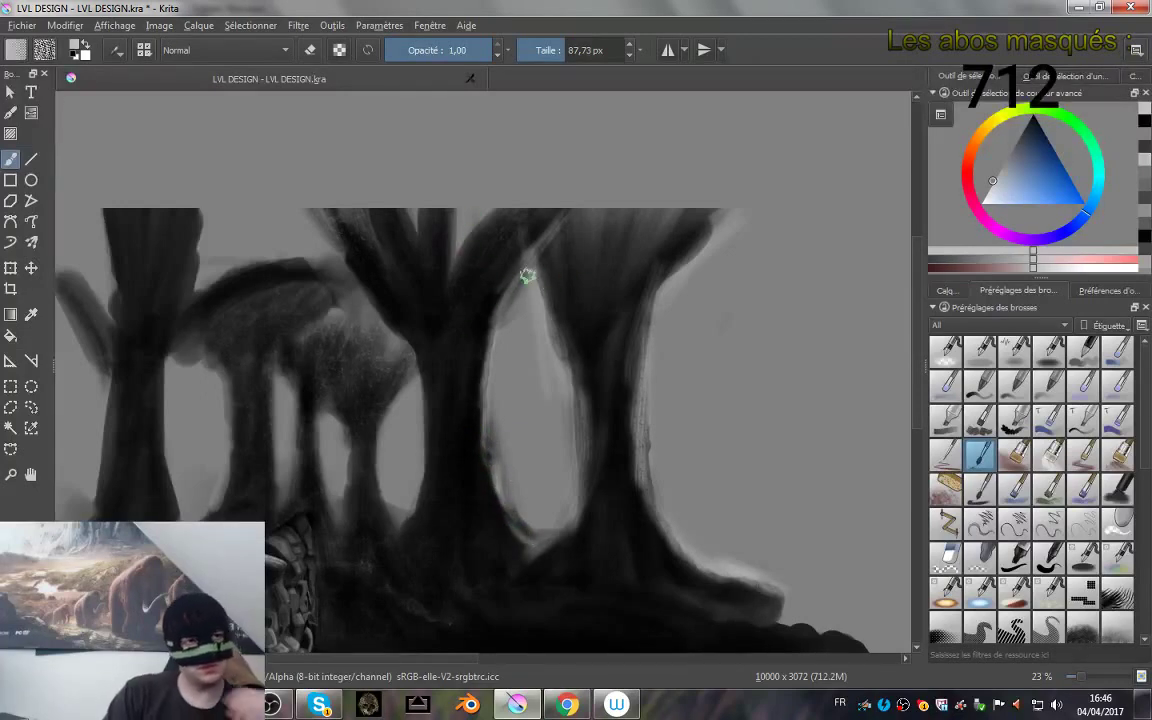
mouse_move(314, 211)
mouse_down()
mouse_move(415, 348)
mouse_move(424, 416)
mouse_move(421, 353)
mouse_move(427, 472)
mouse_move(390, 561)
mouse_up()
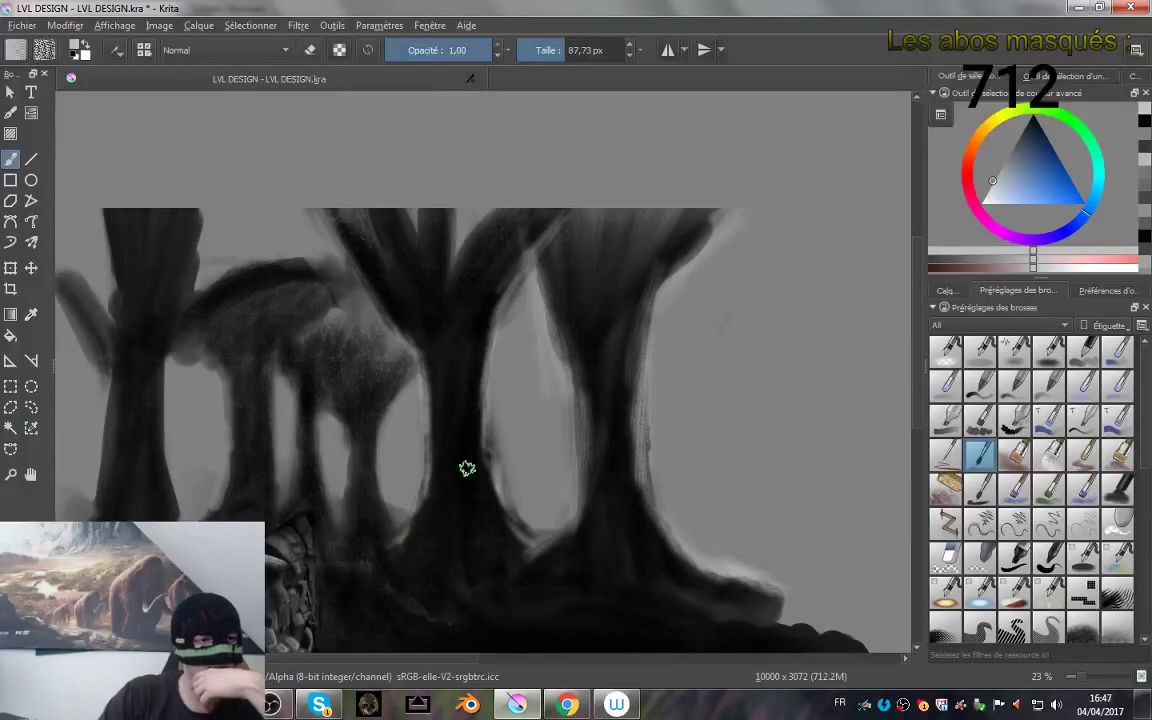
- Show the line sketch layer Calque 2 and add light edges to the small background trees with Calque 8(collé) Fusionnés active
click(945, 291)
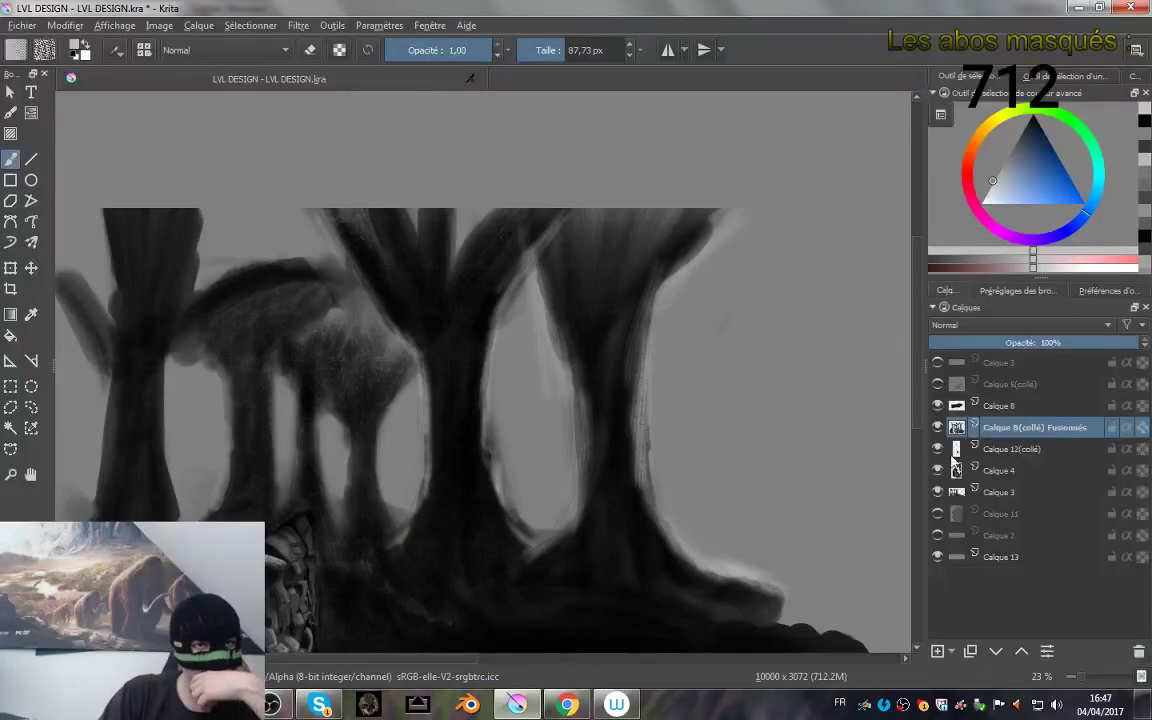
click(937, 535)
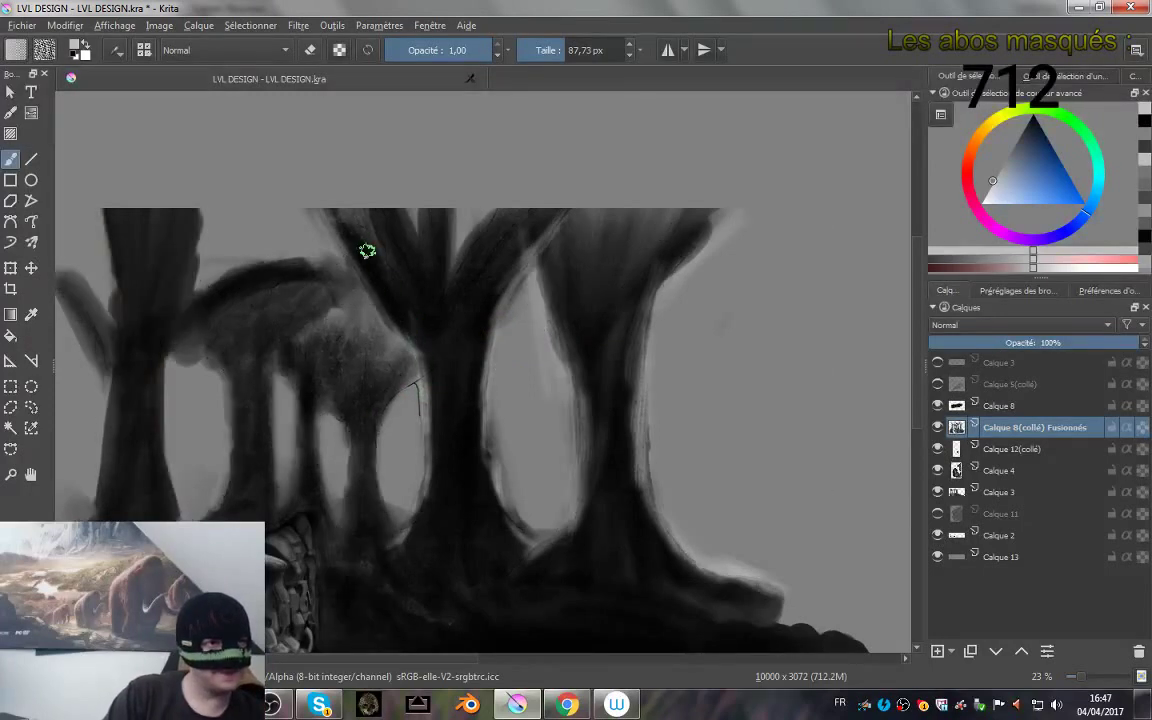
drag(565, 355, 674, 271)
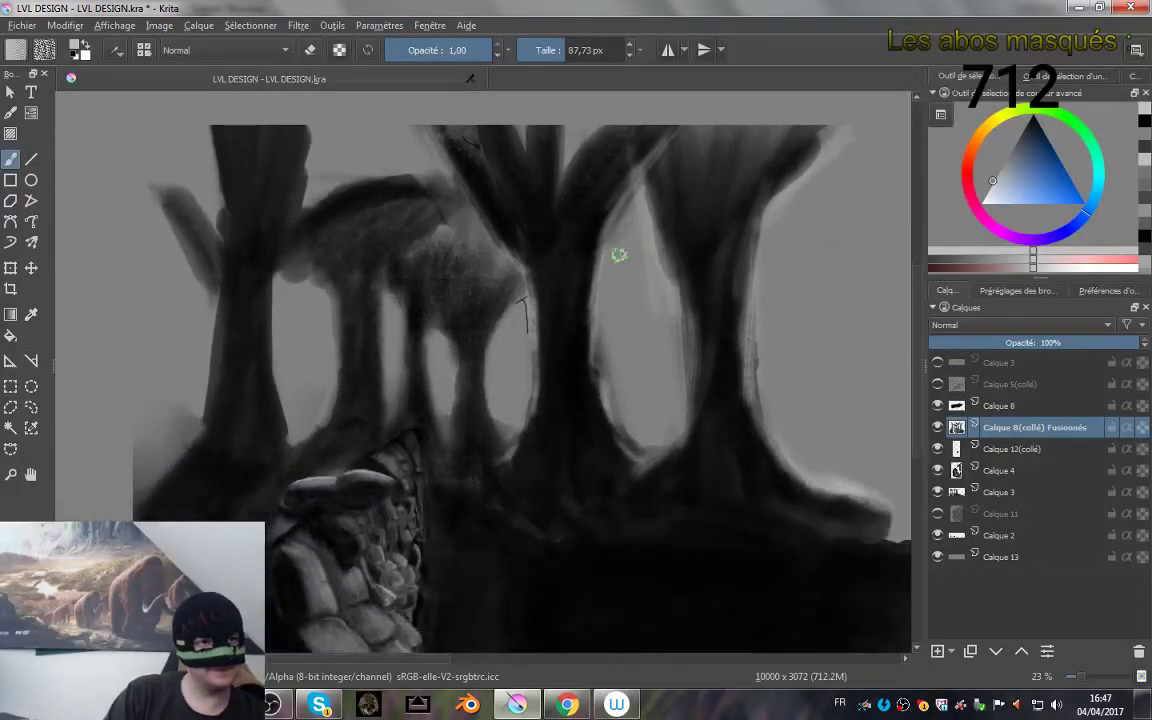
click(937, 536)
click(938, 537)
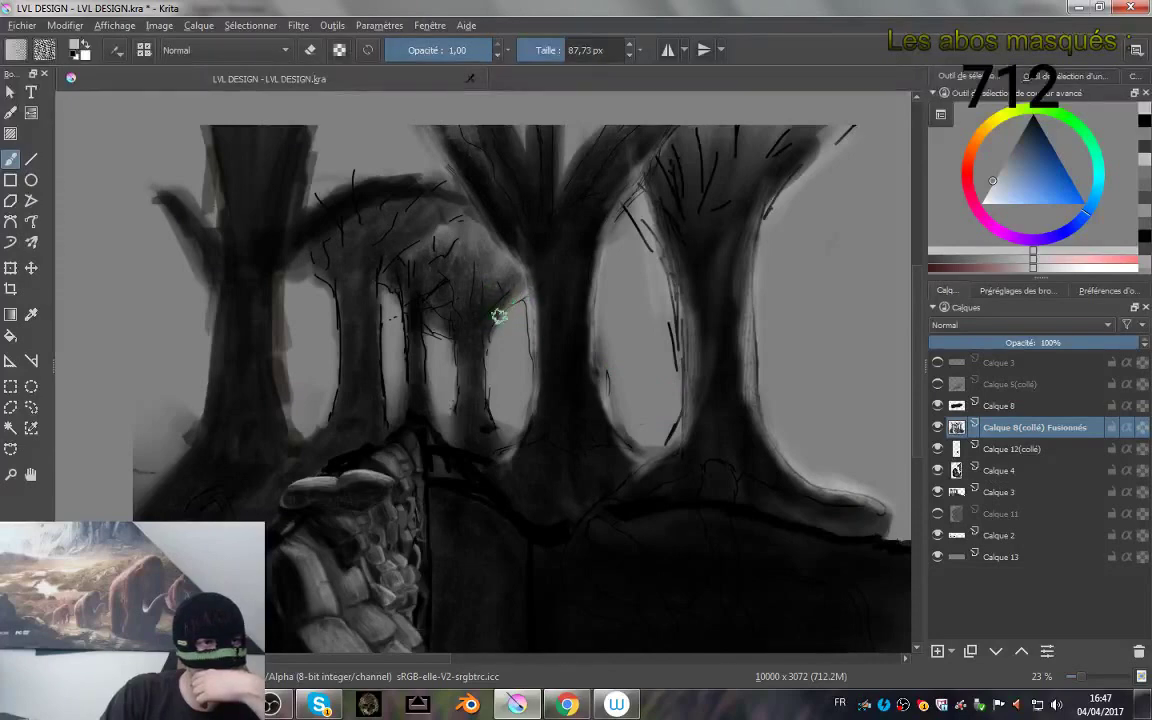
drag(482, 366, 487, 397)
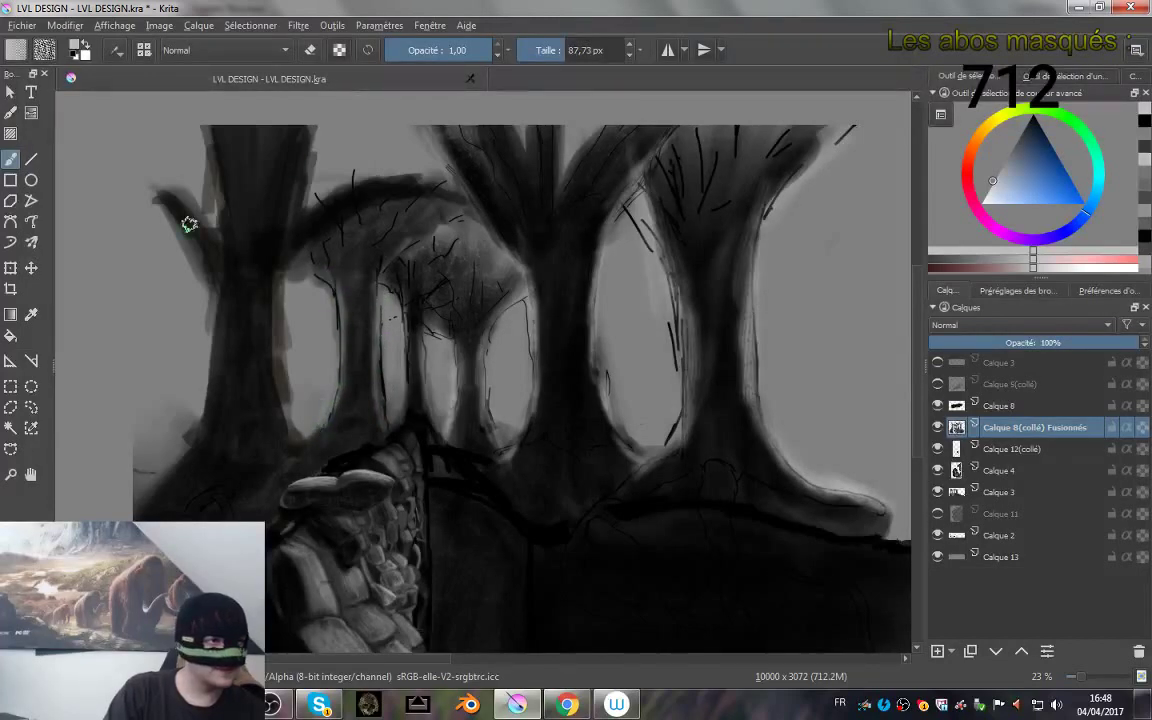
- Paint light rim highlights along the leftmost large tree's left edge, its upper right edge and the top of its arching branch
mouse_move(321, 334)
mouse_down()
mouse_move(288, 406)
mouse_move(300, 344)
mouse_up()
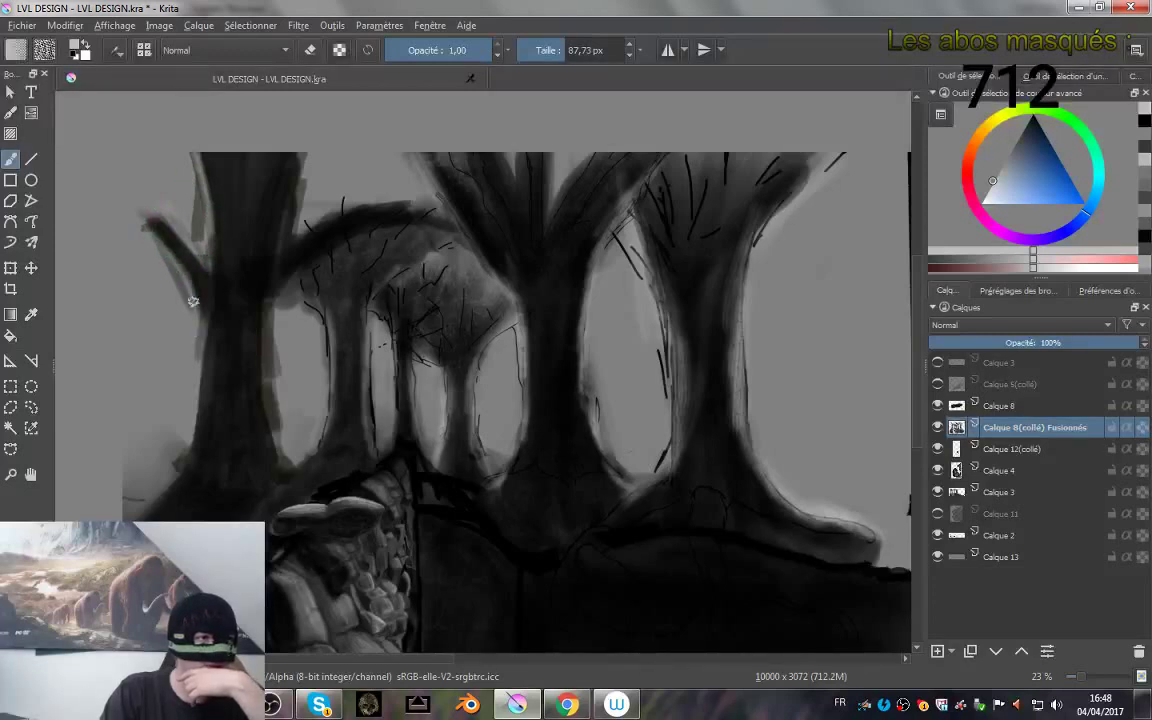
drag(197, 299, 195, 435)
mouse_move(198, 380)
mouse_down()
mouse_move(195, 436)
mouse_move(179, 463)
mouse_up()
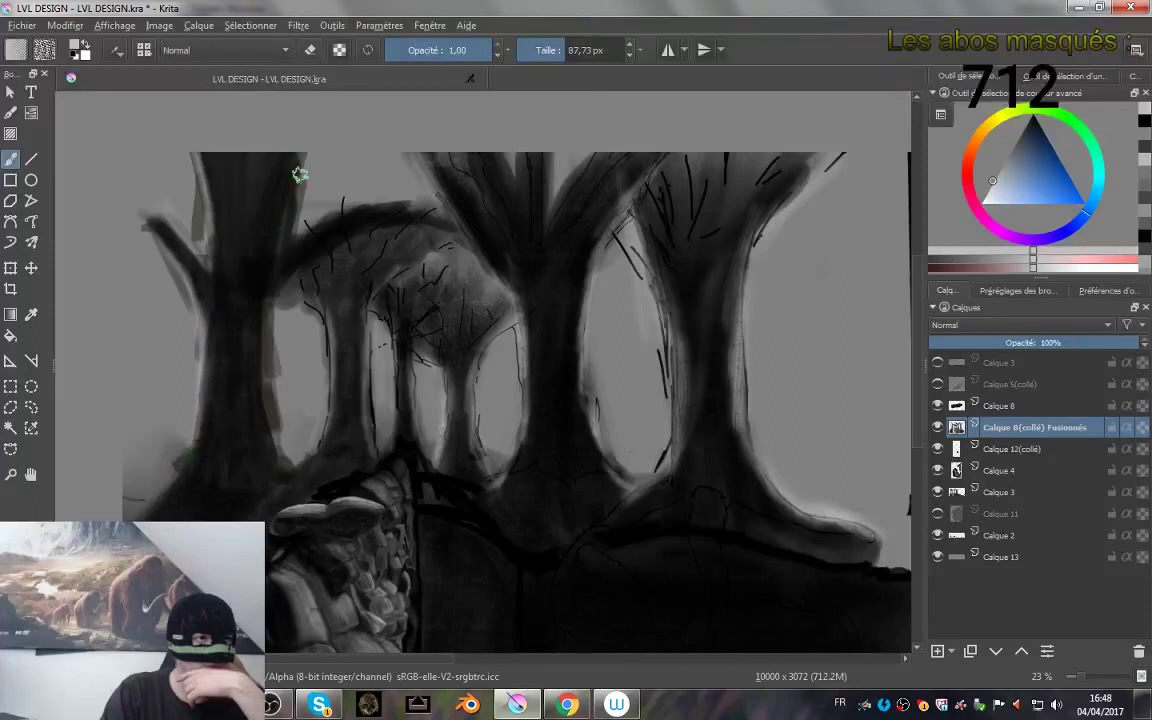
drag(300, 175, 280, 256)
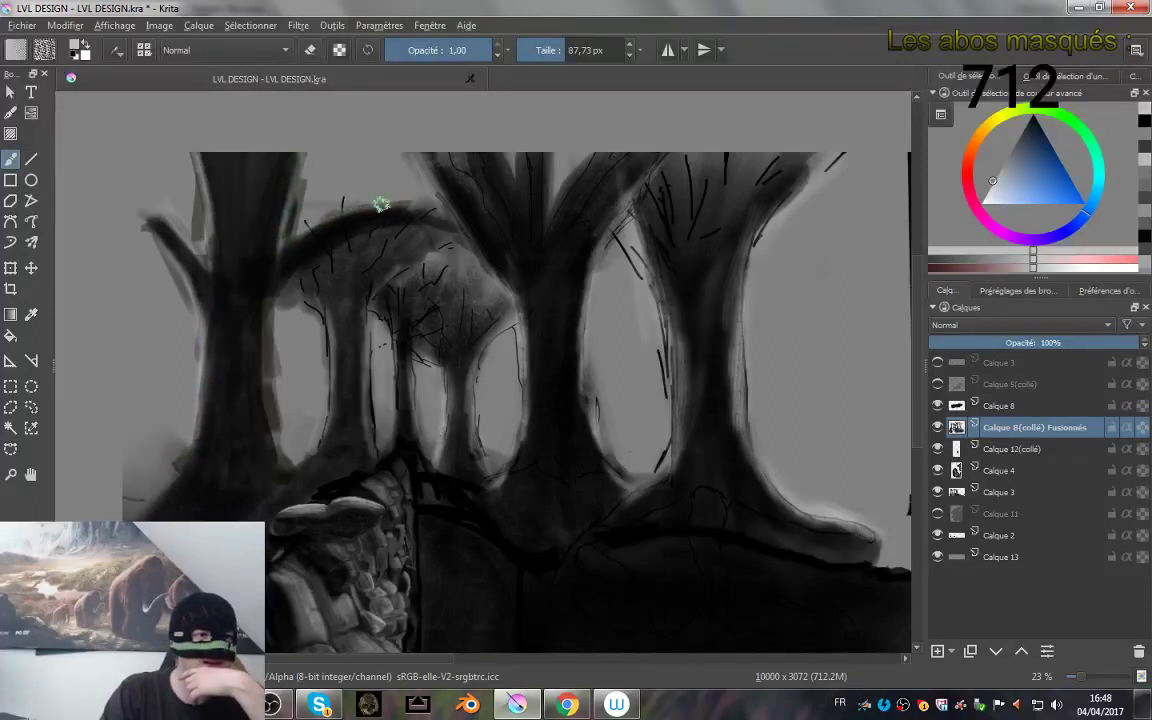
drag(381, 204, 430, 214)
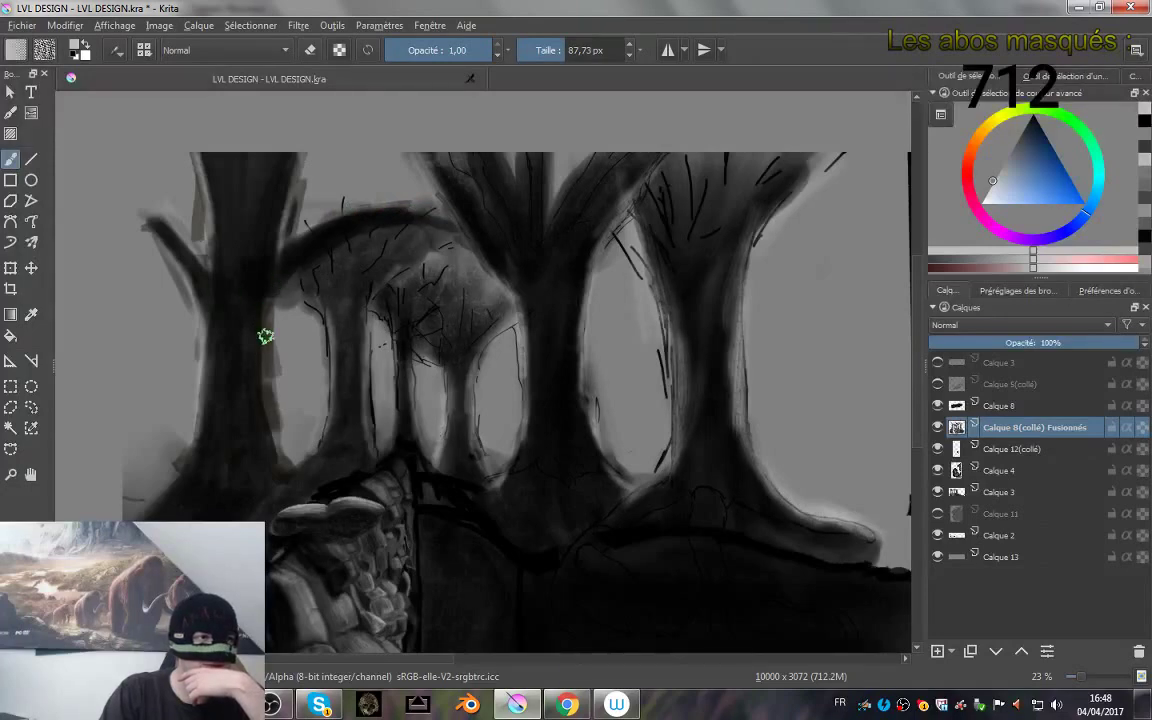
- Highlight the right edge of the leftmost large tree's trunk and the underside of its arching branch
drag(274, 310, 268, 398)
drag(273, 332, 267, 397)
mouse_move(270, 290)
mouse_down()
mouse_move(269, 437)
mouse_move(262, 391)
mouse_move(280, 457)
mouse_up()
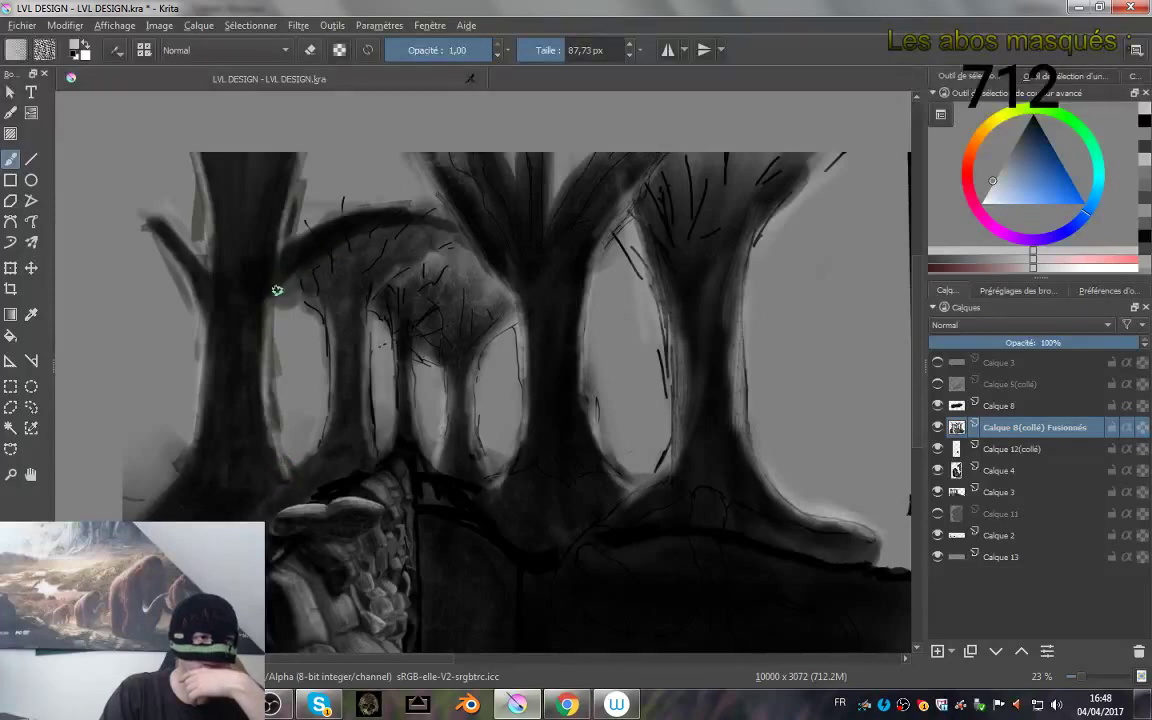
mouse_move(277, 290)
mouse_down()
mouse_move(388, 224)
mouse_move(359, 235)
mouse_move(457, 232)
mouse_up()
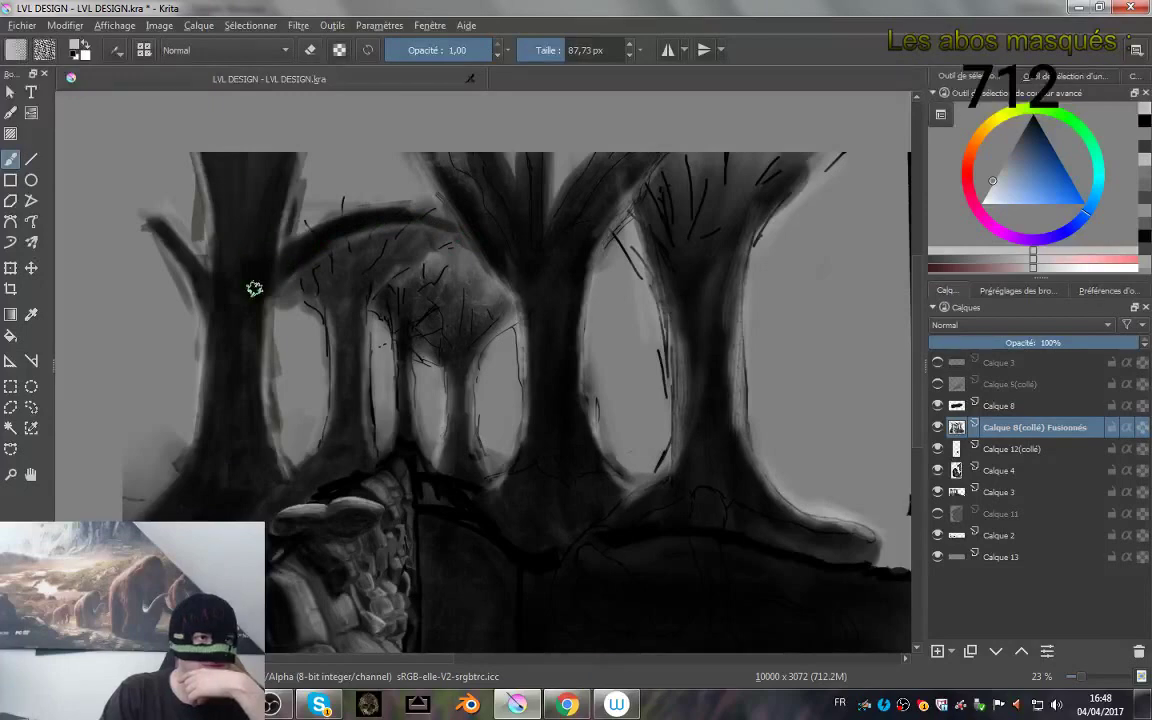
mouse_move(257, 296)
mouse_down()
mouse_move(270, 240)
mouse_move(306, 312)
mouse_move(230, 312)
mouse_up()
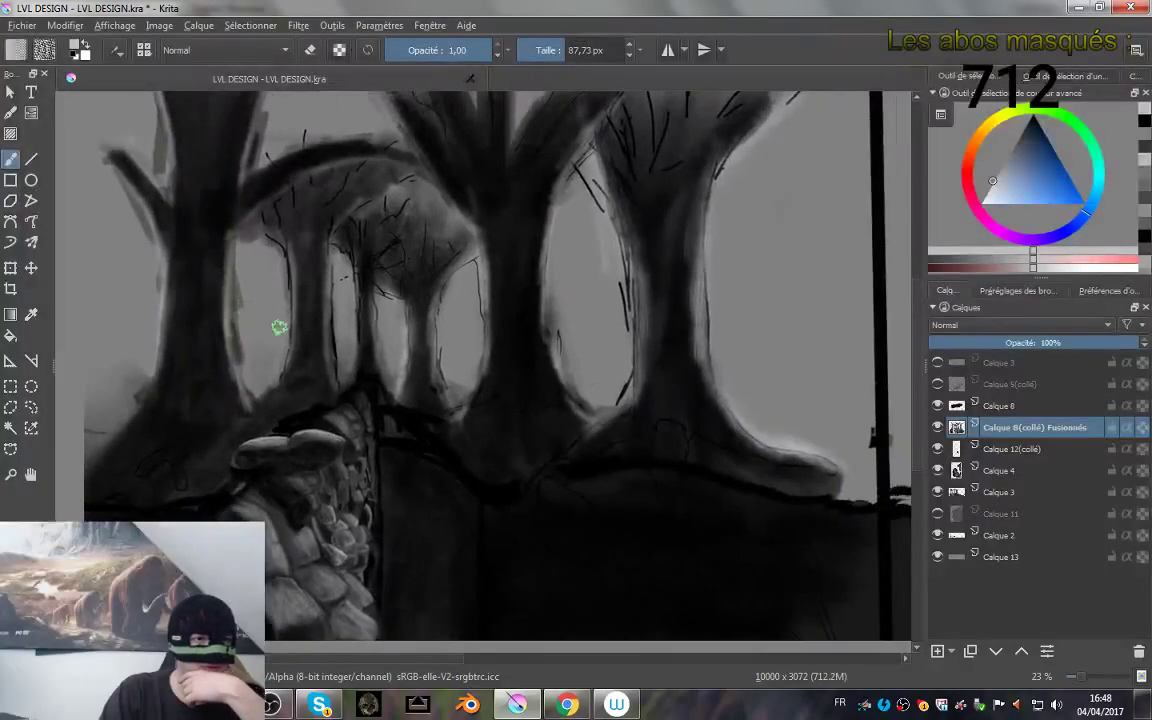
- Darken the brush grey and blend the leftmost large tree's edge highlights into its trunk and side branch
mouse_move(332, 344)
mouse_down()
mouse_move(277, 357)
mouse_move(337, 357)
mouse_move(337, 347)
mouse_up()
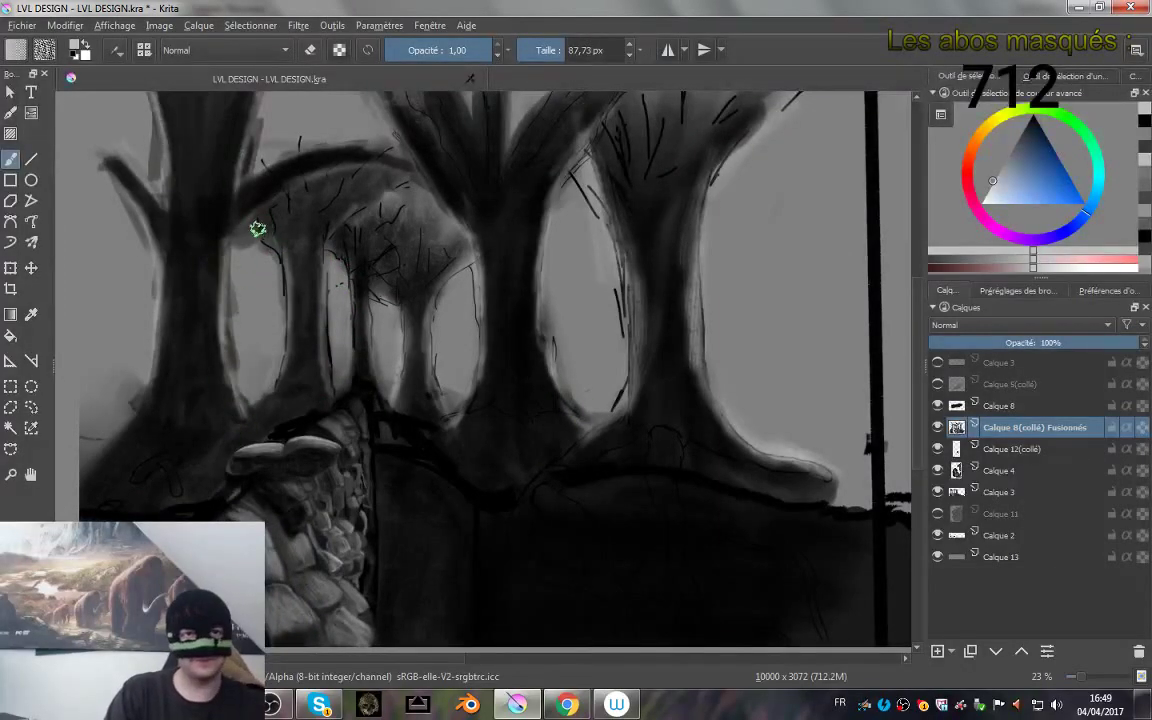
key(k)
key(k)
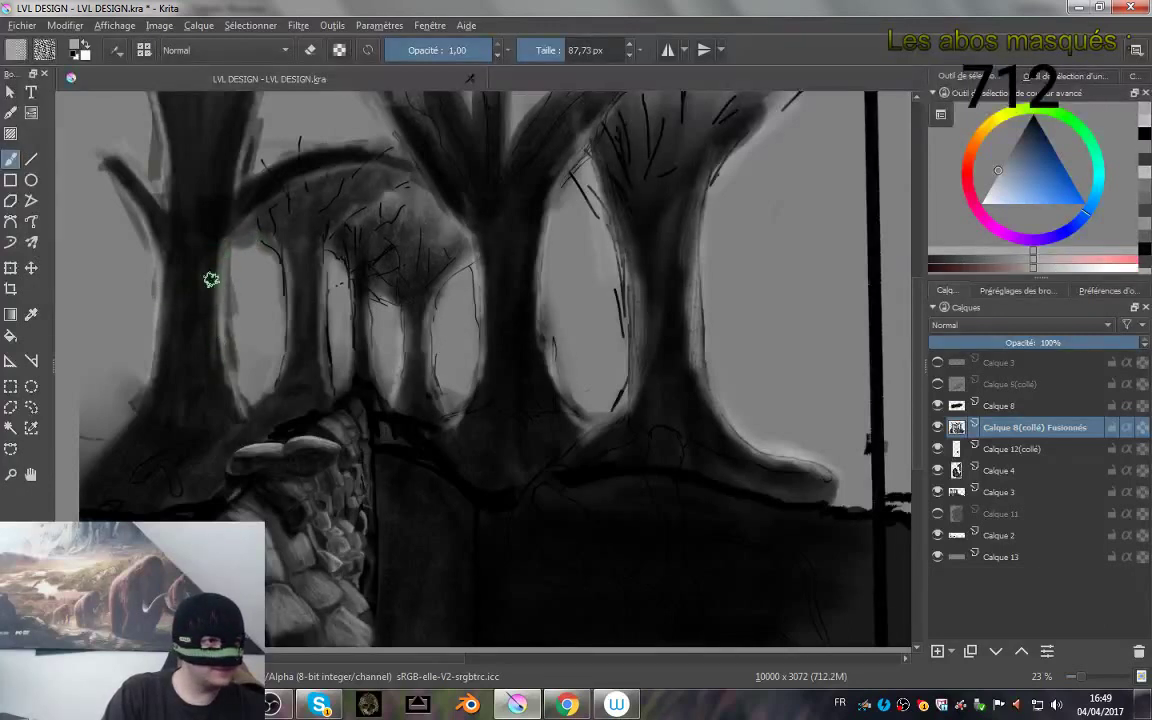
drag(213, 335, 232, 399)
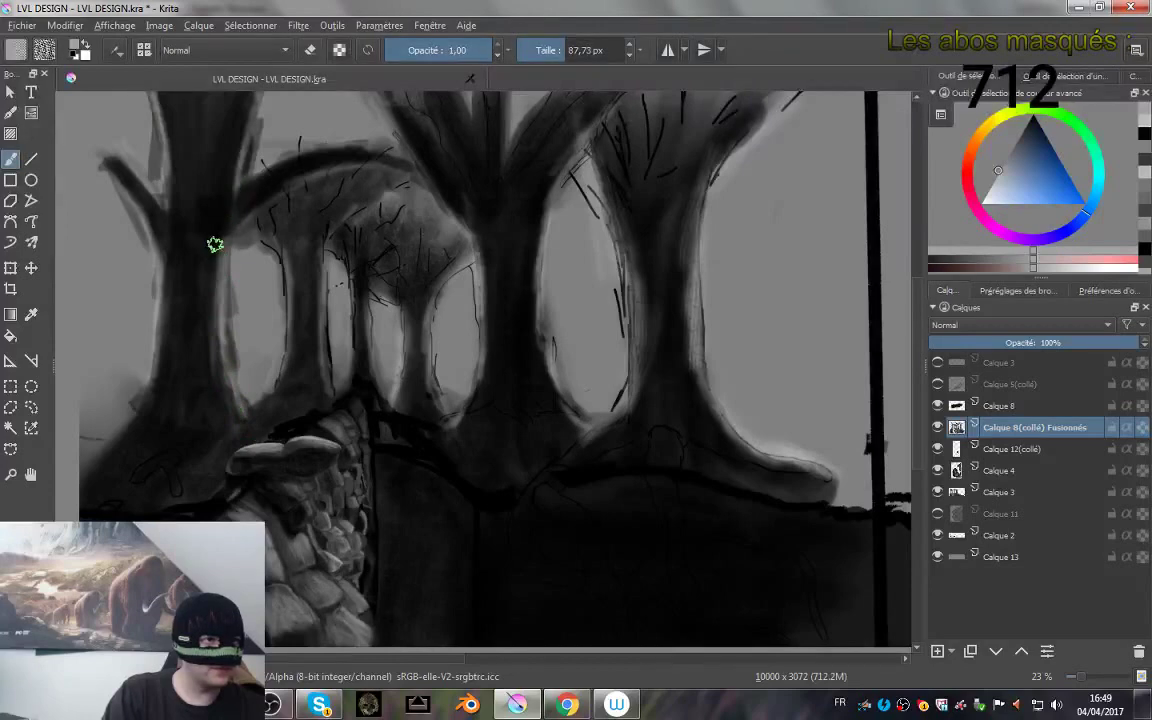
mouse_move(252, 206)
mouse_down()
mouse_move(290, 181)
mouse_move(249, 204)
mouse_up()
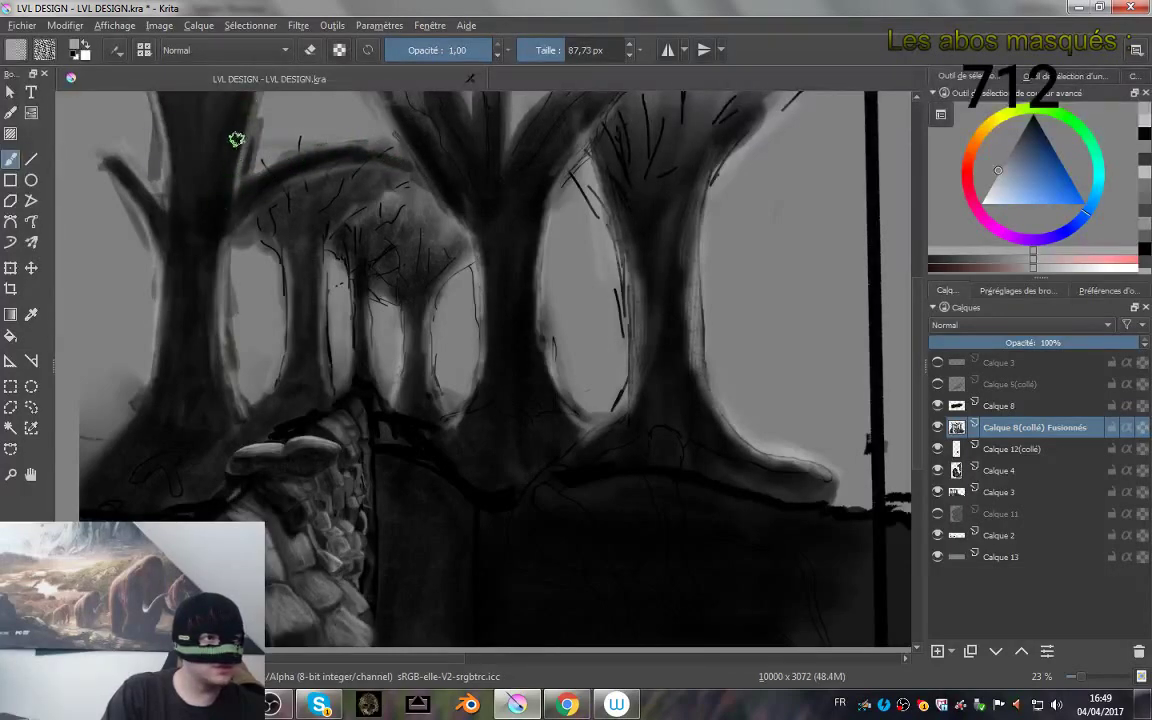
drag(206, 116, 211, 231)
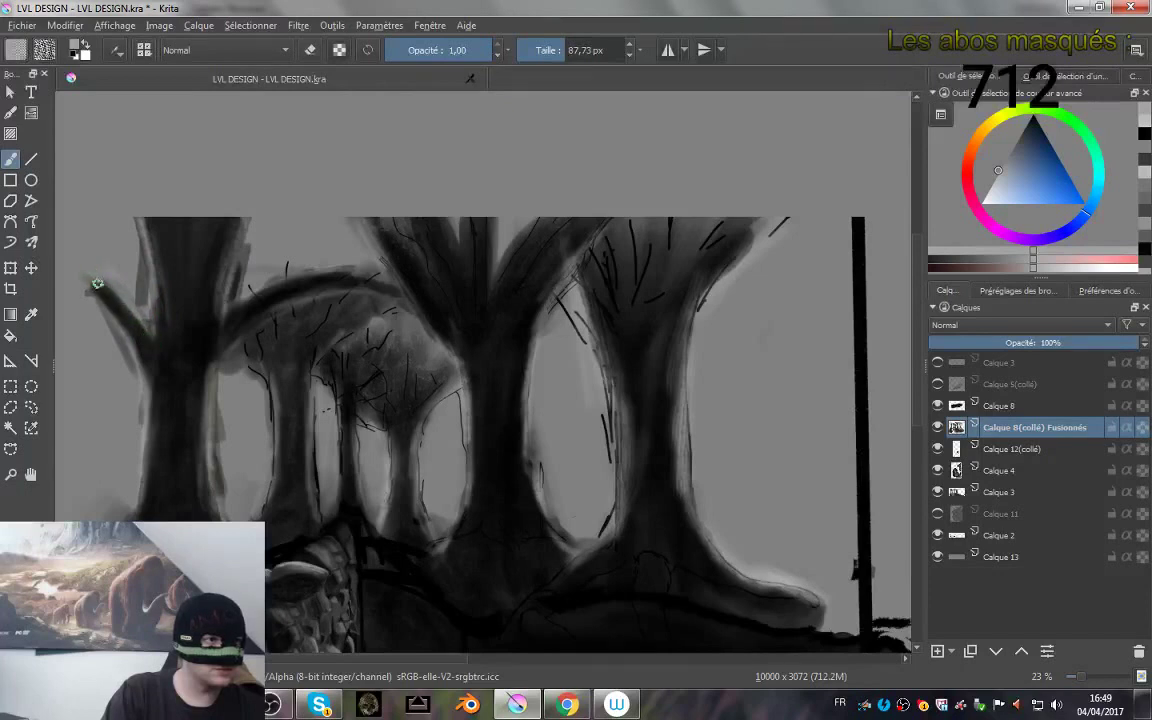
mouse_move(90, 277)
mouse_down()
mouse_move(161, 378)
mouse_move(153, 430)
mouse_up()
drag(160, 380, 147, 494)
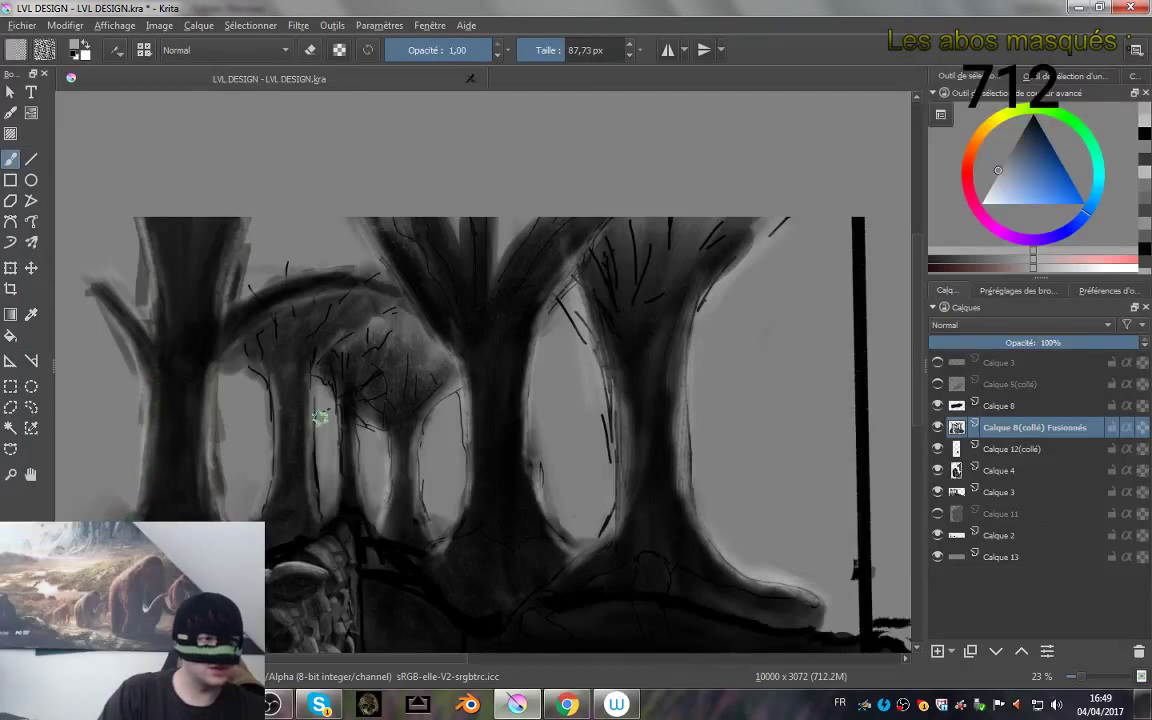
- Brush soft grey vertical strokes over the trunks and crowns of the small background trees between the large trees
mouse_move(256, 360)
mouse_down()
mouse_move(283, 381)
mouse_move(288, 440)
mouse_up()
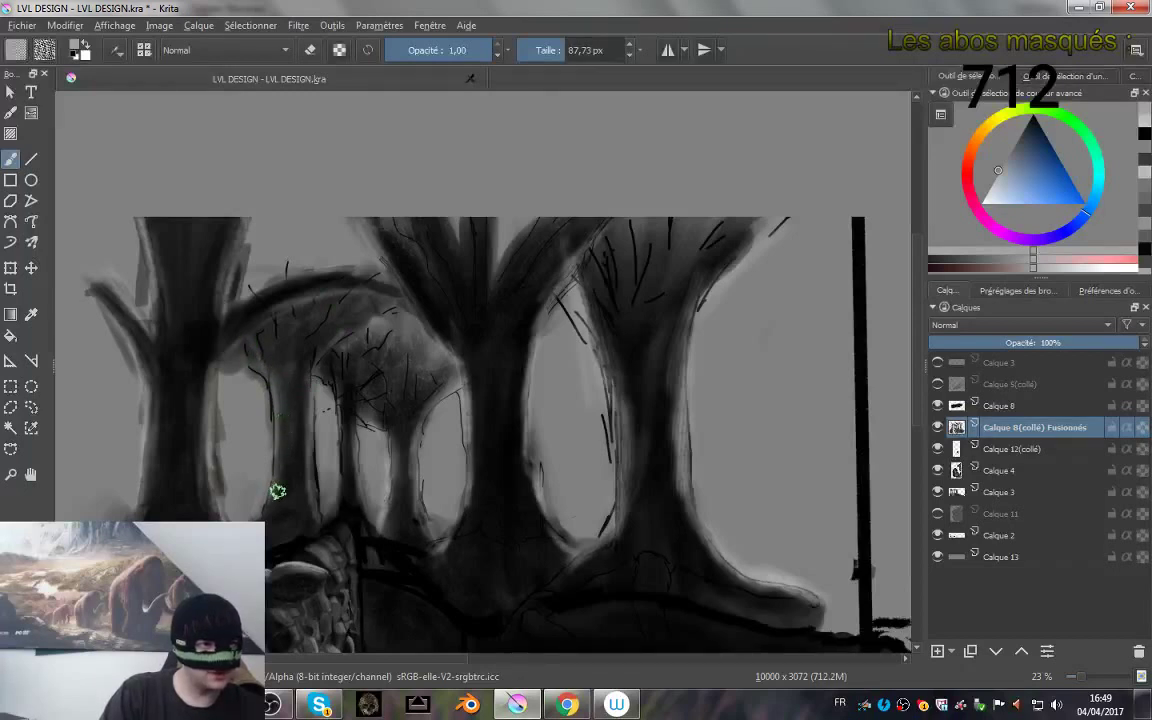
drag(302, 393, 305, 527)
drag(302, 453, 309, 517)
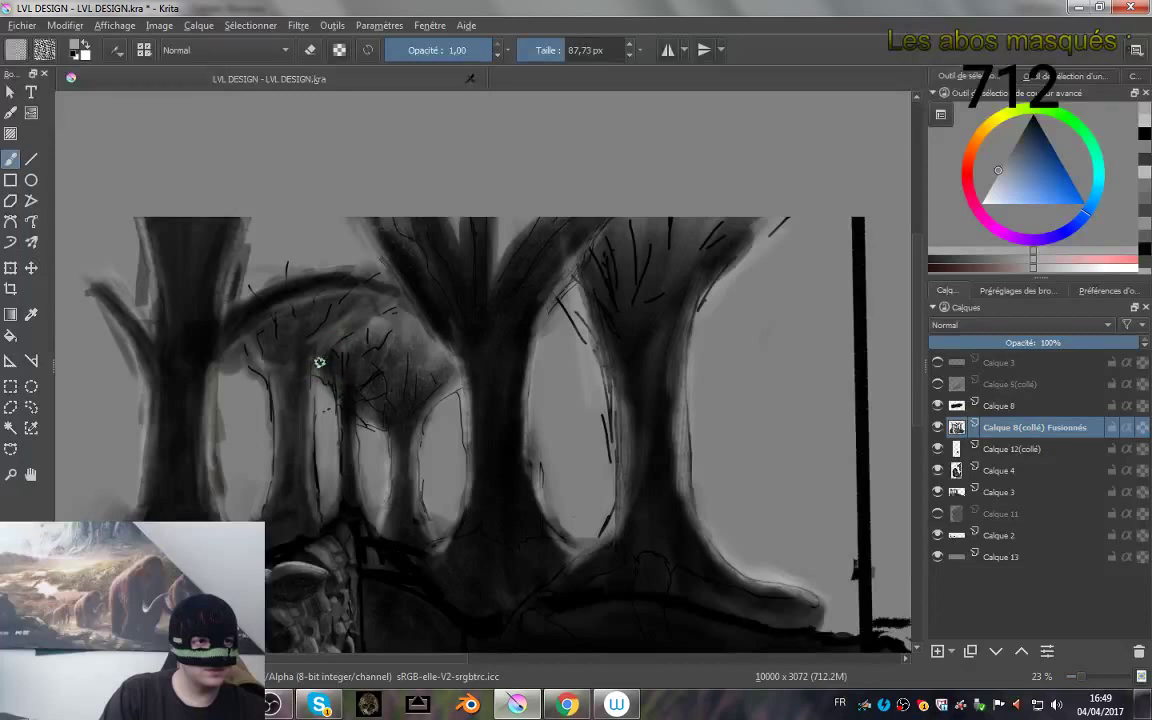
mouse_move(319, 362)
mouse_down()
mouse_move(339, 393)
mouse_move(340, 516)
mouse_up()
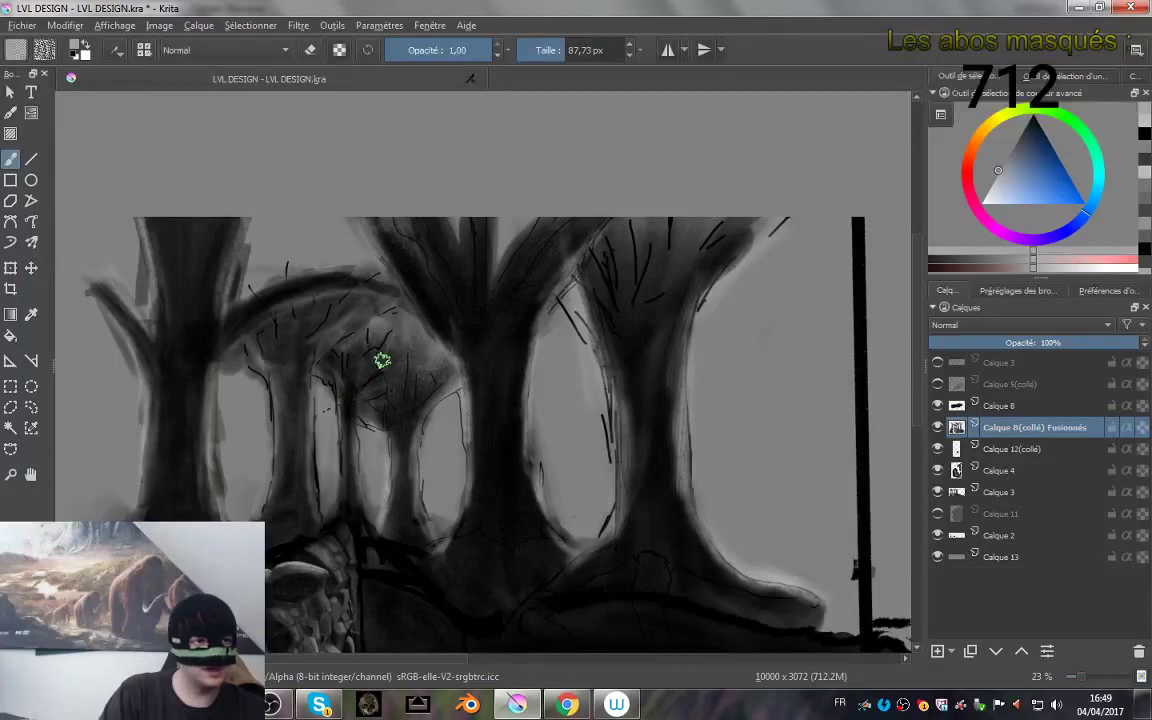
drag(384, 374, 397, 495)
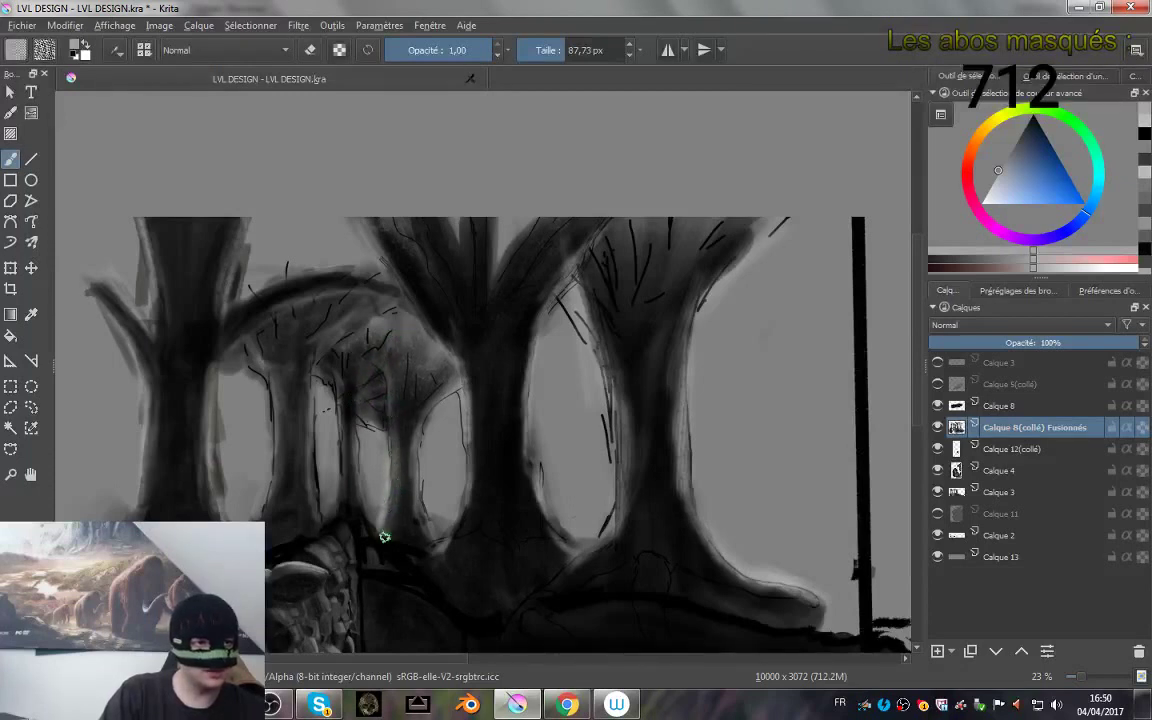
drag(406, 452, 417, 518)
mouse_move(420, 389)
mouse_down()
mouse_move(441, 379)
mouse_move(426, 396)
mouse_up()
- Texture the upper trunk of the leftmost large tree with vertical bark strokes in progressively darker greys
ctrl+click(431, 365)
drag(148, 222, 160, 241)
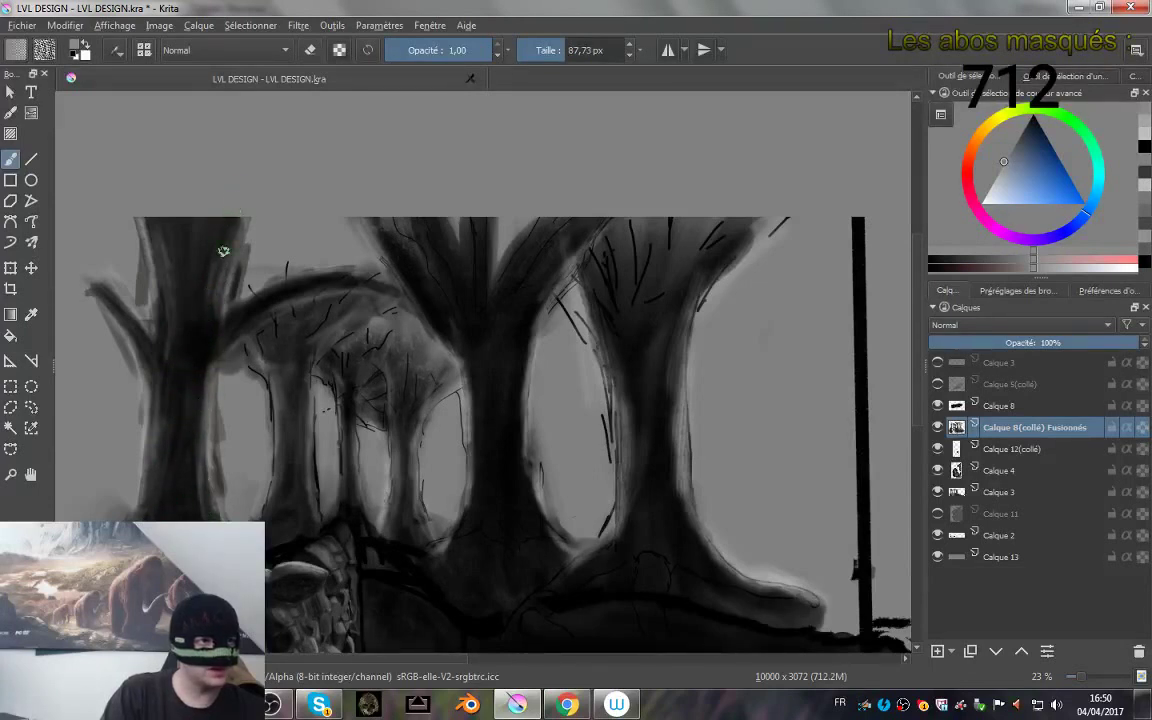
drag(222, 213, 207, 294)
key(l)
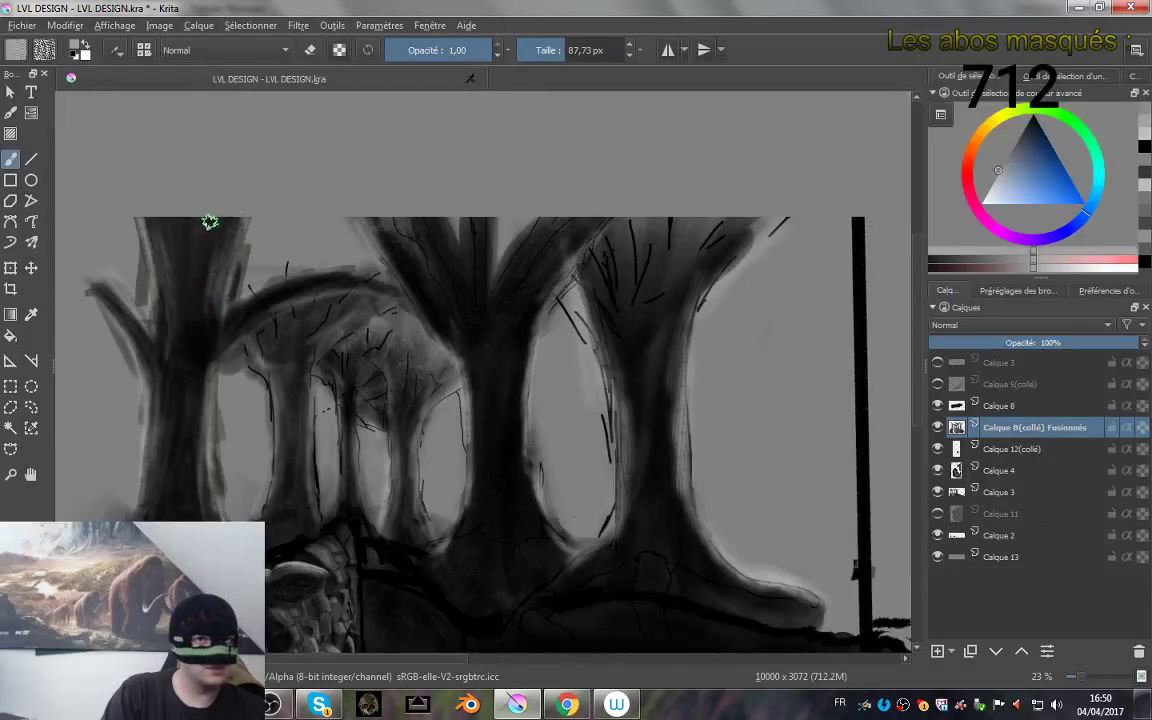
key(k)
key(k)
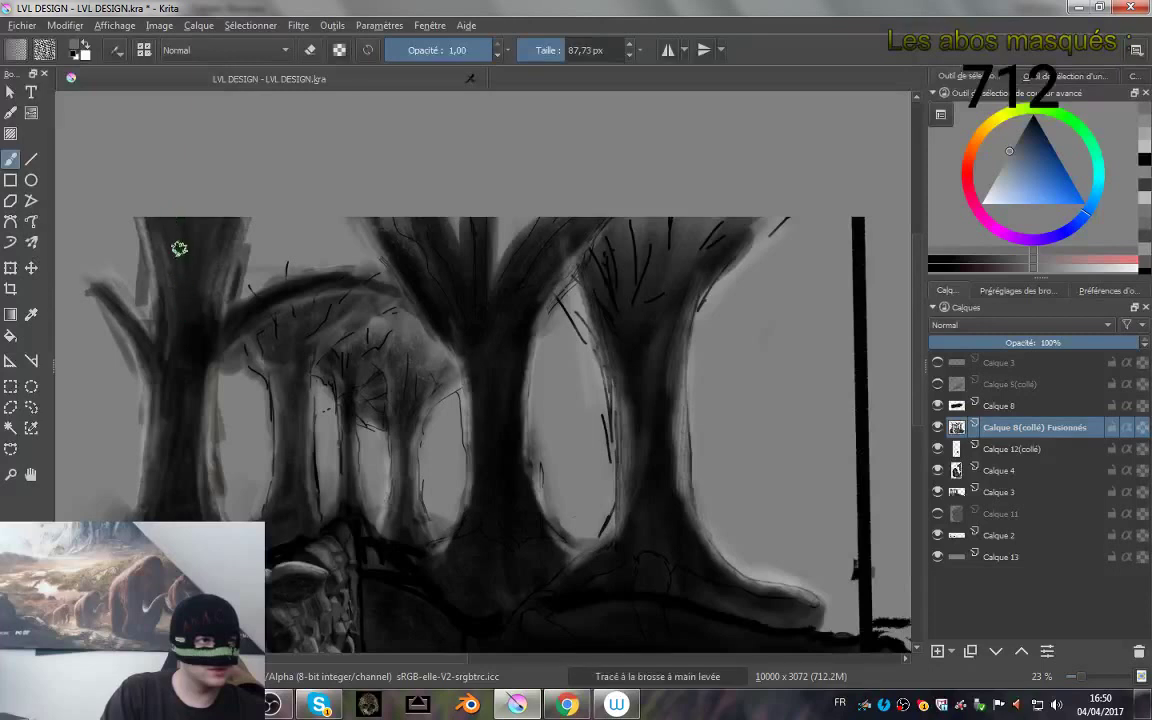
ctrl+click(224, 256)
drag(232, 263, 183, 236)
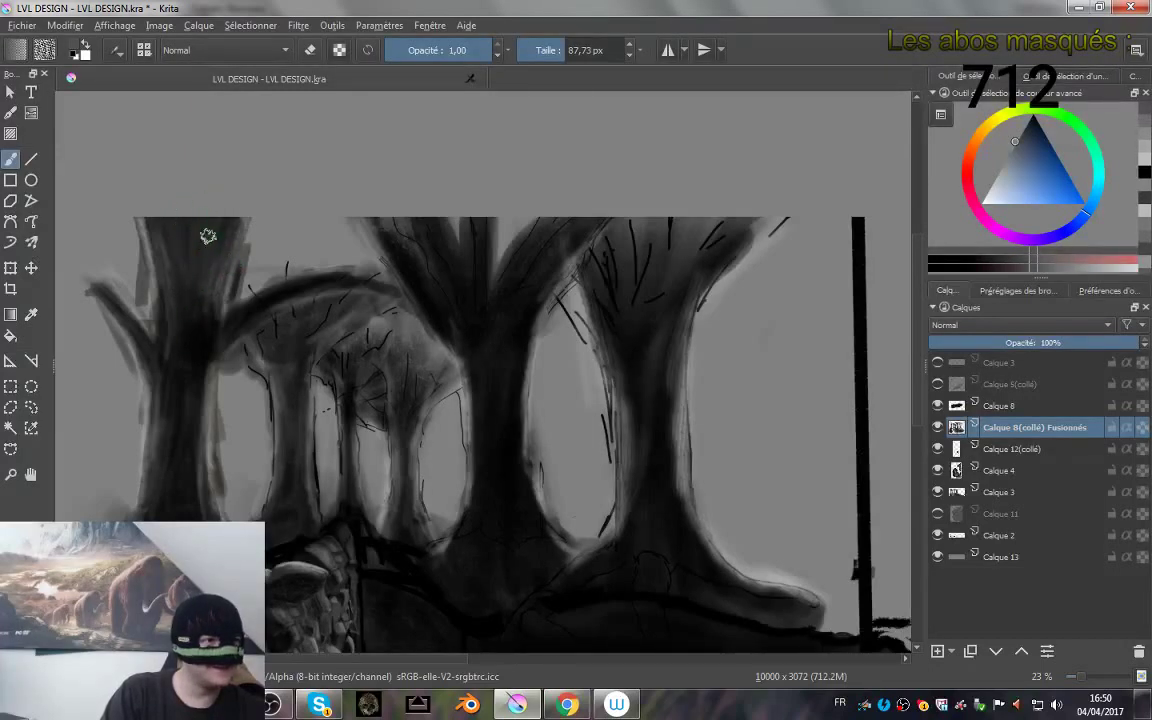
ctrl+click(226, 274)
drag(210, 246, 202, 281)
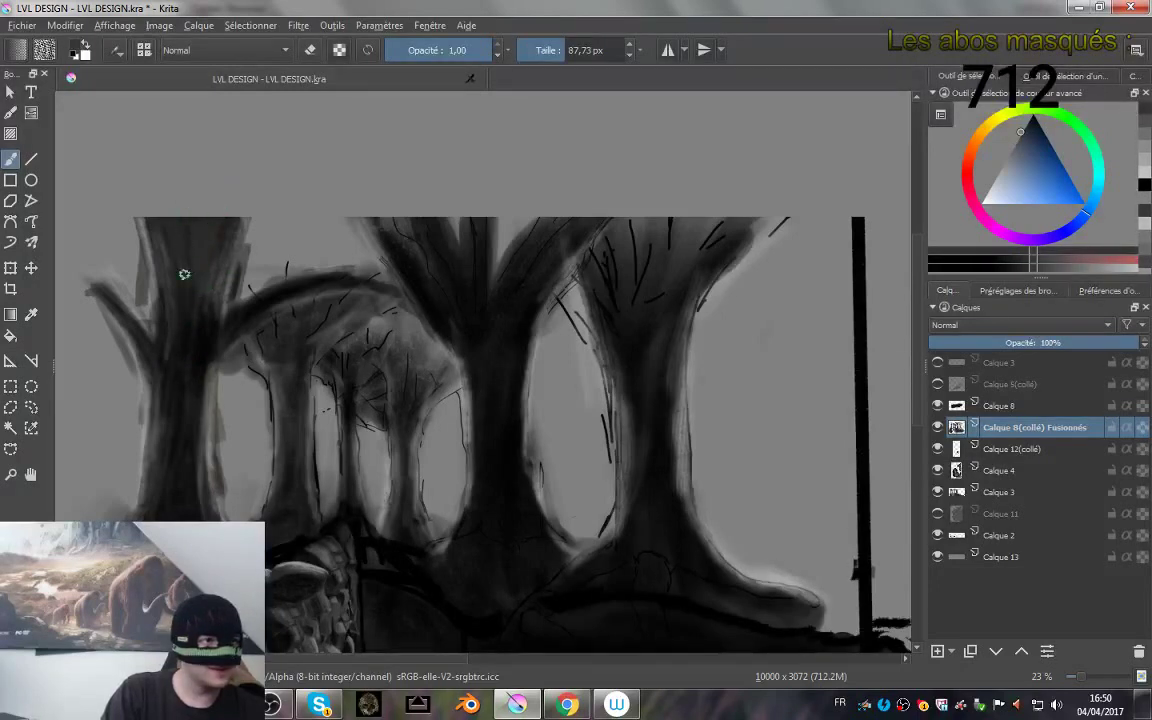
- Sample dark greys from the artwork and brush vertical bark strokes over the leftmost large tree and the small background trunks
ctrl+click(176, 202)
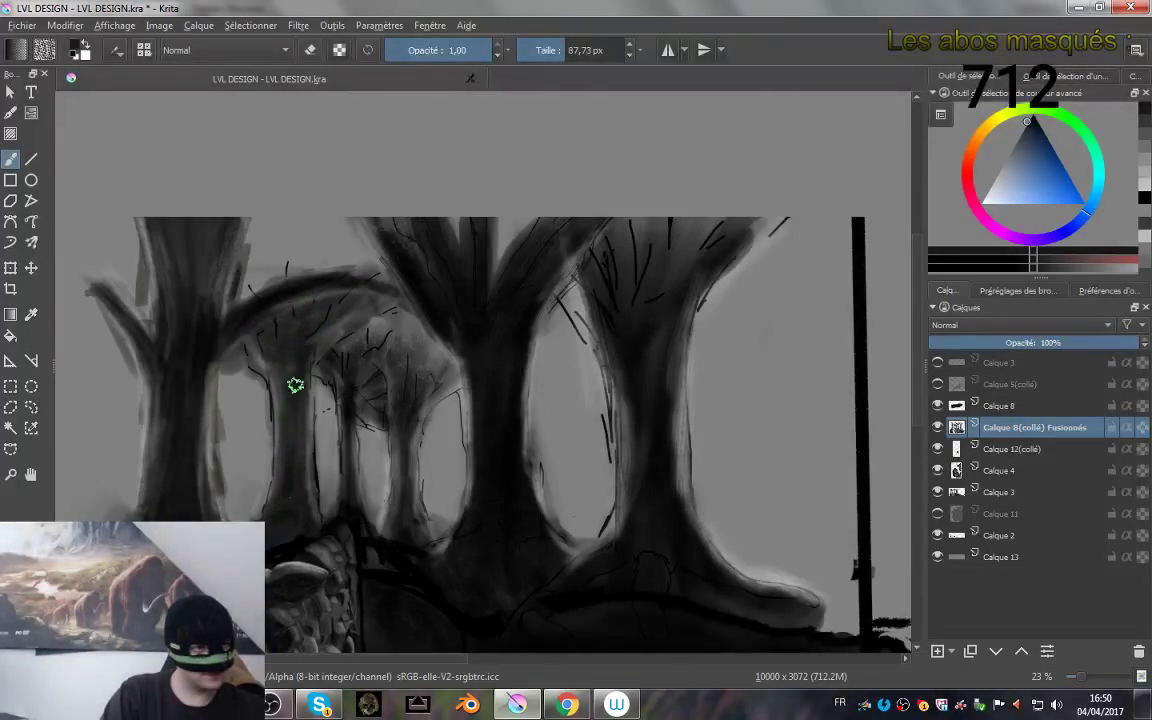
ctrl+click(349, 427)
ctrl+click(317, 385)
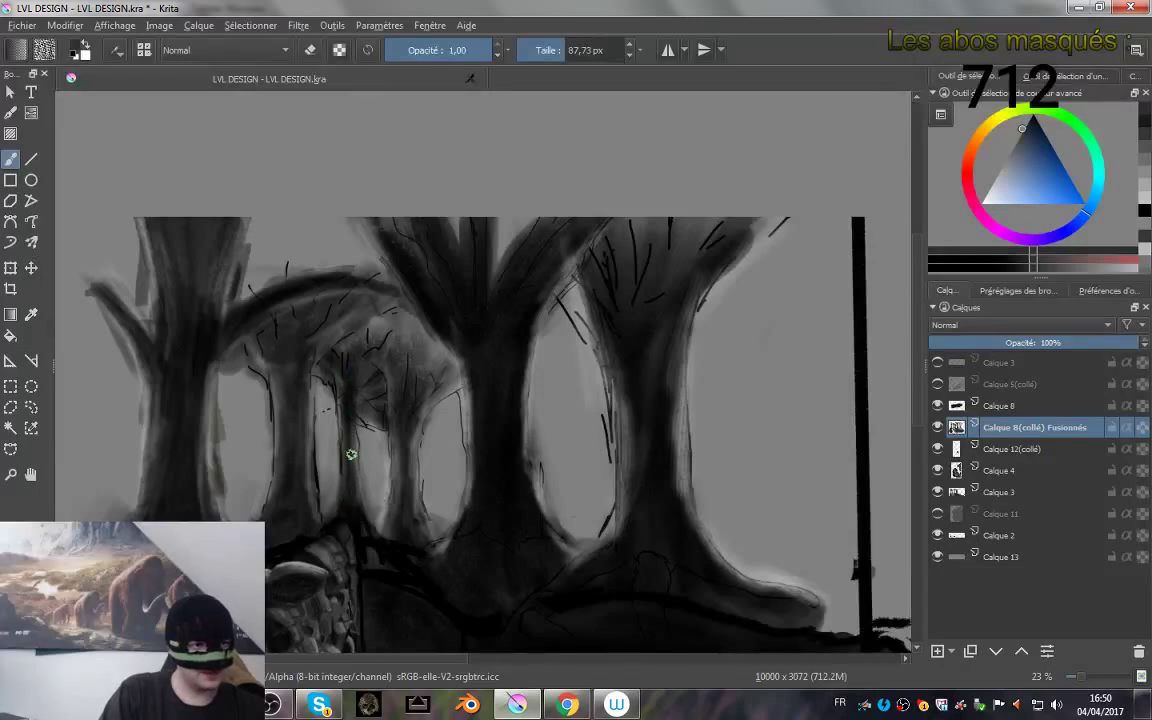
- Shade the central large tree's left branch and trunk with long grey bark strokes
scroll(335, 435, up, 3)
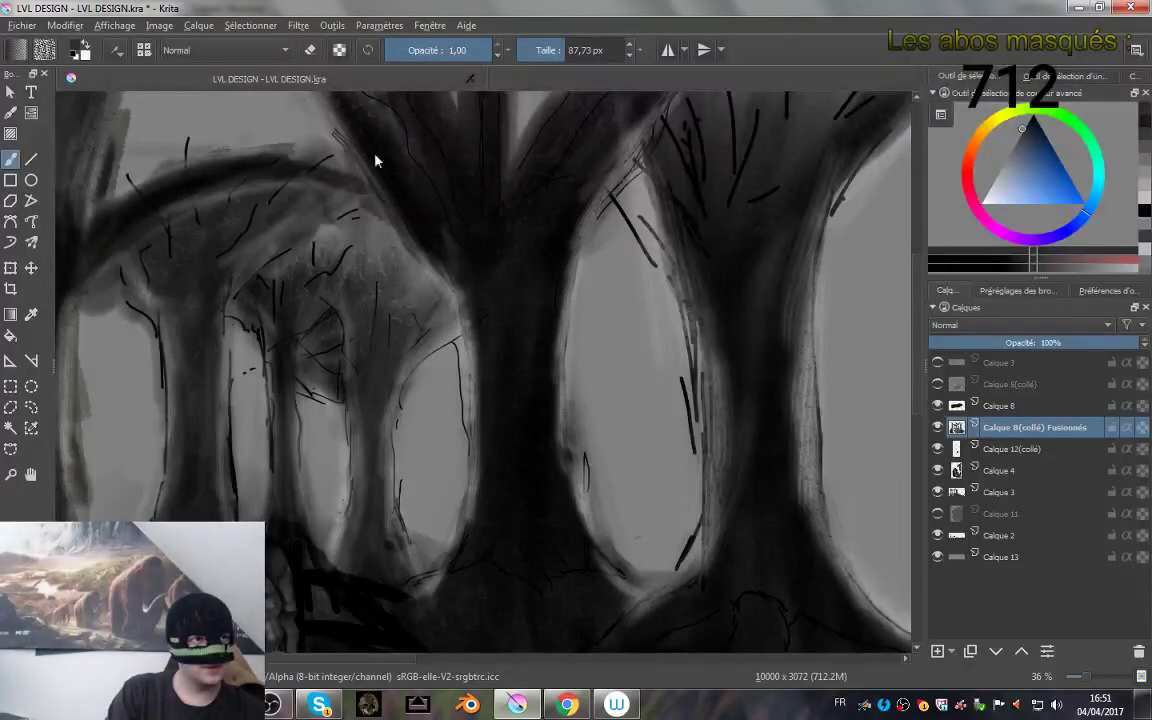
scroll(378, 150, up, 1)
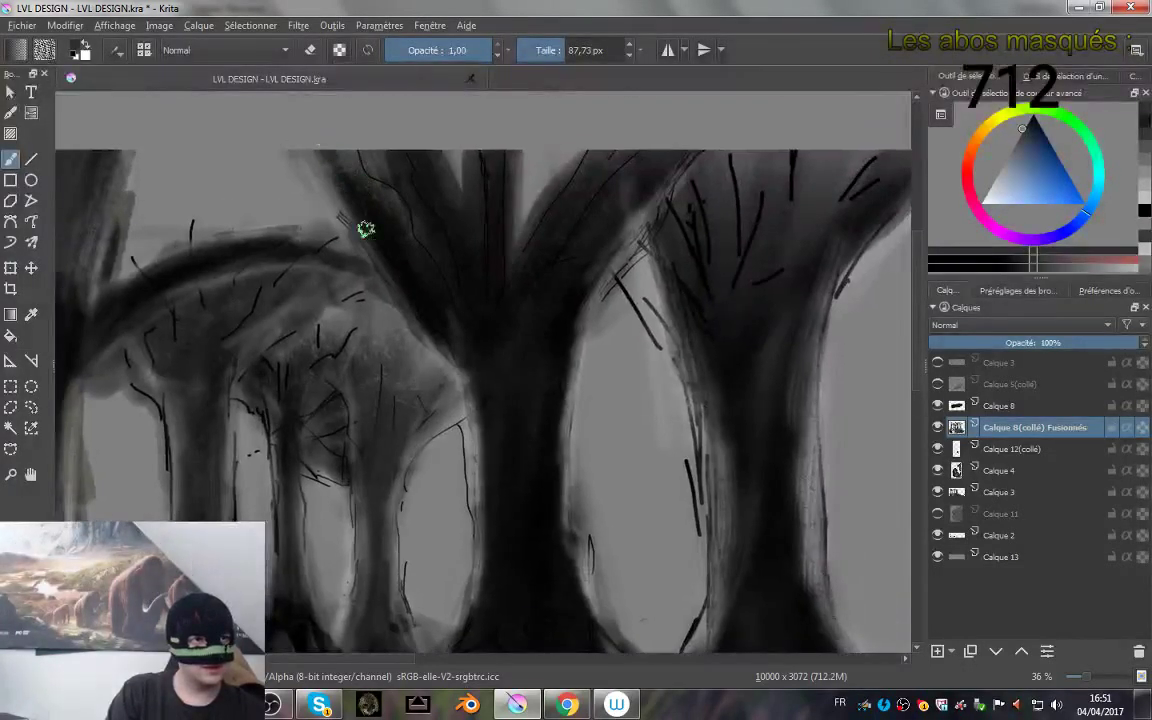
drag(418, 302, 447, 337)
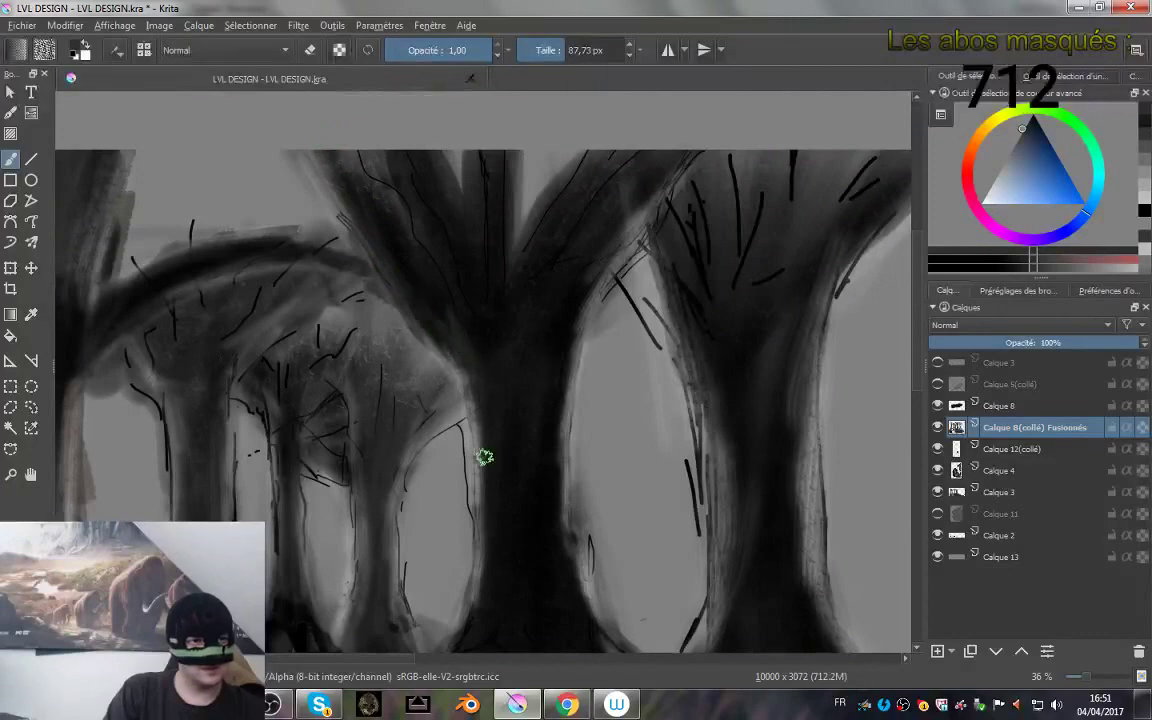
drag(494, 378, 496, 582)
drag(501, 476, 470, 630)
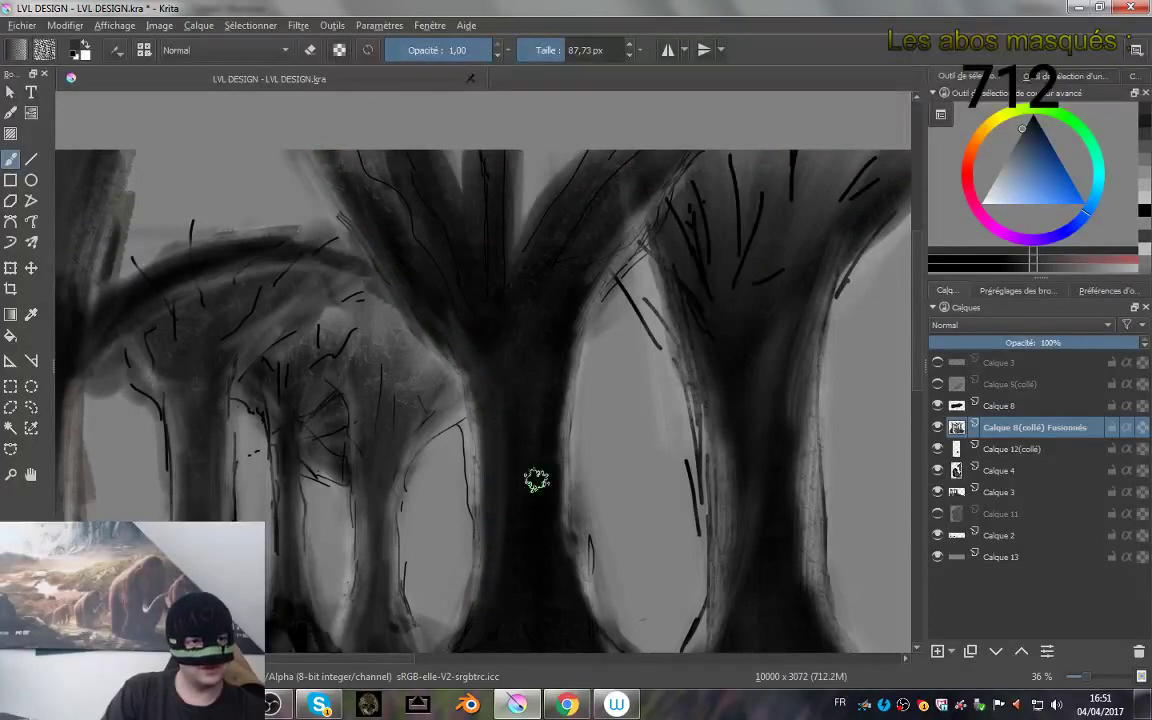
scroll(536, 481, down, 2)
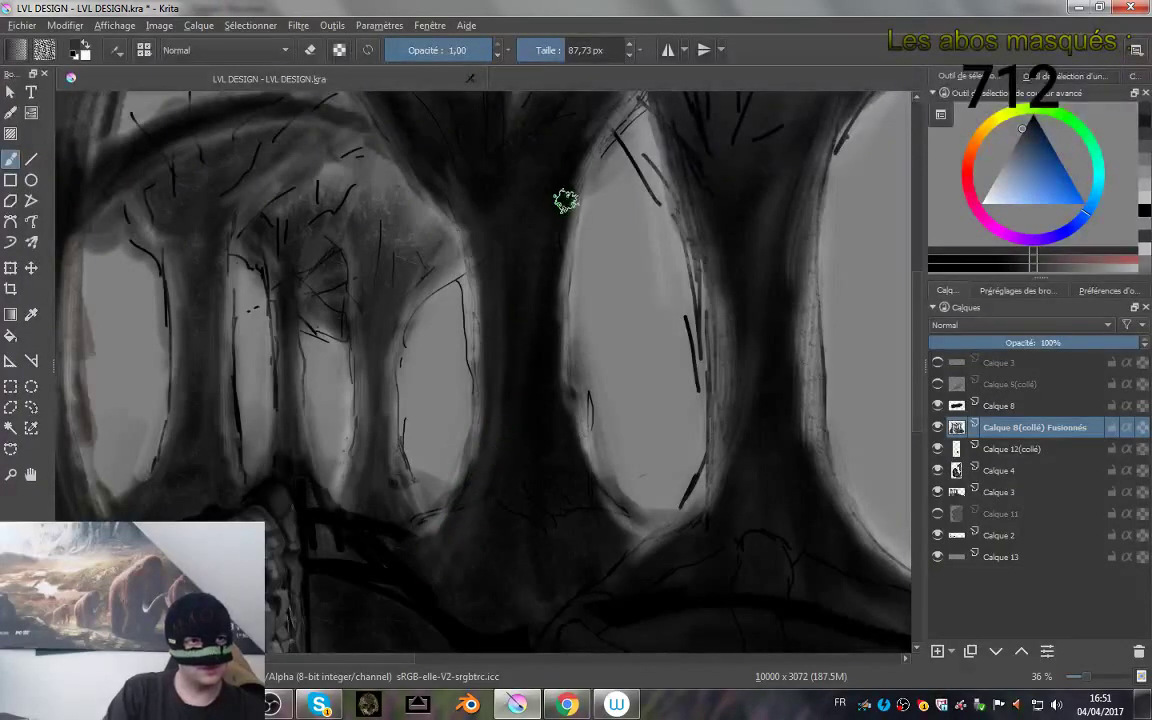
- Sample a lighter grey and brush soft highlights along the central large tree's right fork and upper trunk edge
scroll(584, 188, up, 2)
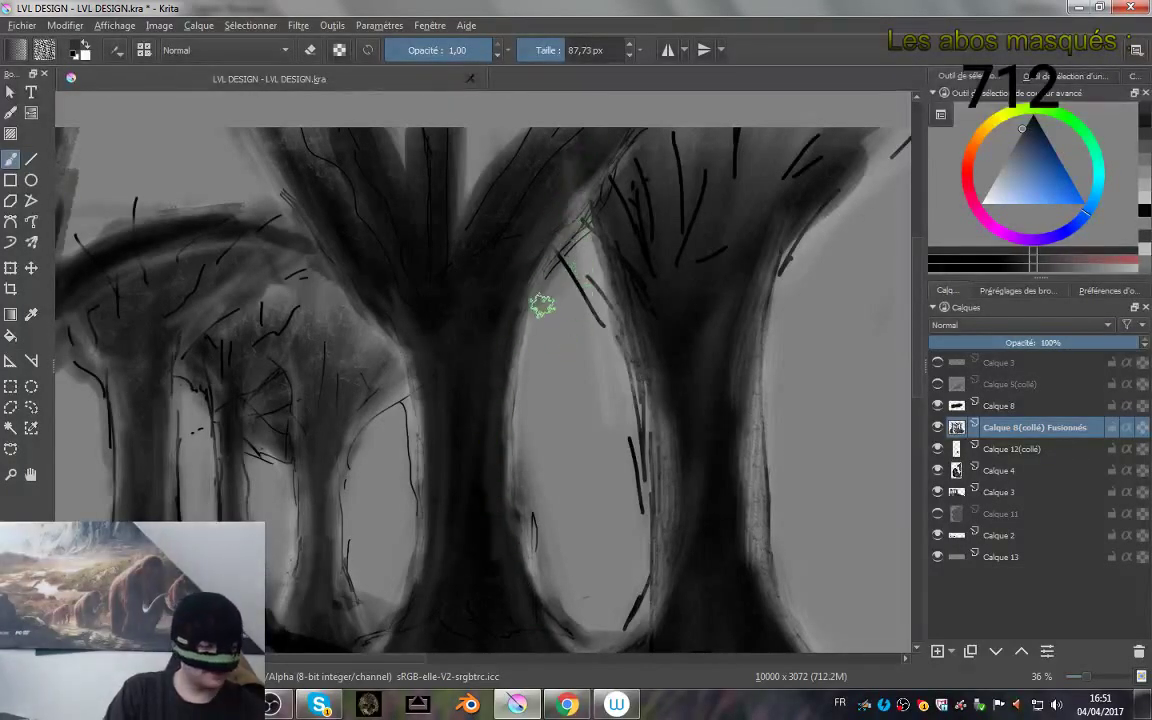
ctrl+click(543, 326)
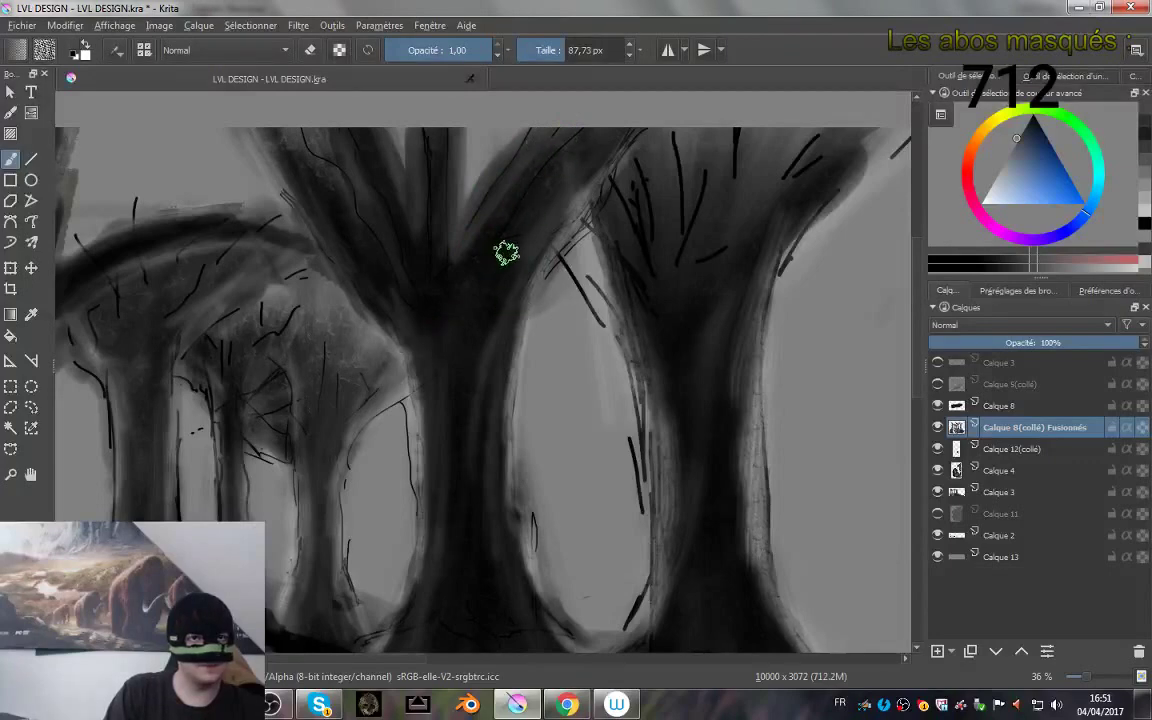
key(l)
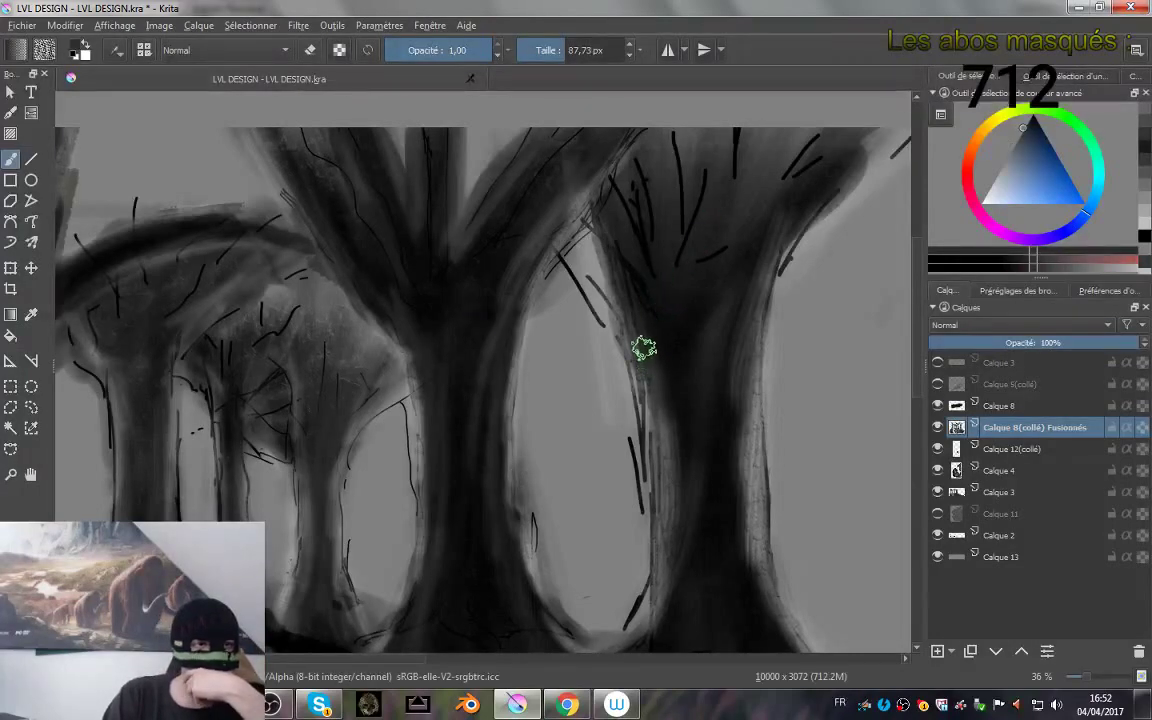
- Sample near-black tones from the central large tree and deepen the shadows down its trunk and into its fork
mouse_move(633, 319)
mouse_down()
mouse_move(664, 240)
mouse_move(707, 347)
mouse_move(660, 212)
mouse_up()
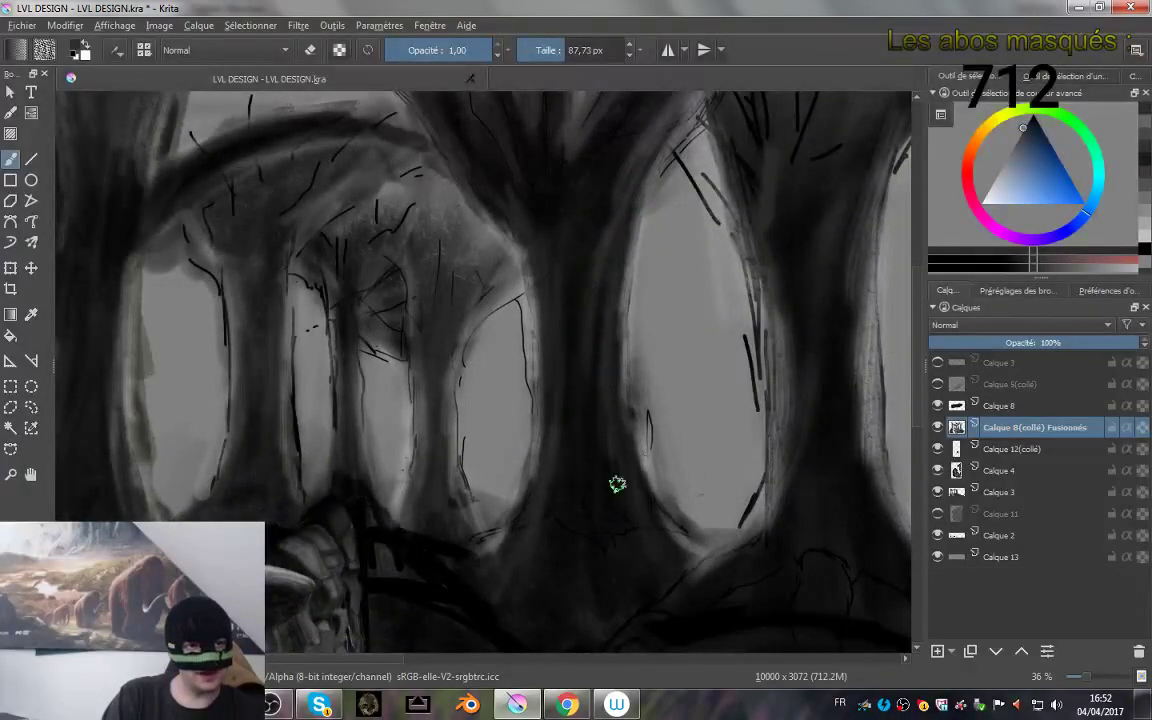
ctrl+click(593, 299)
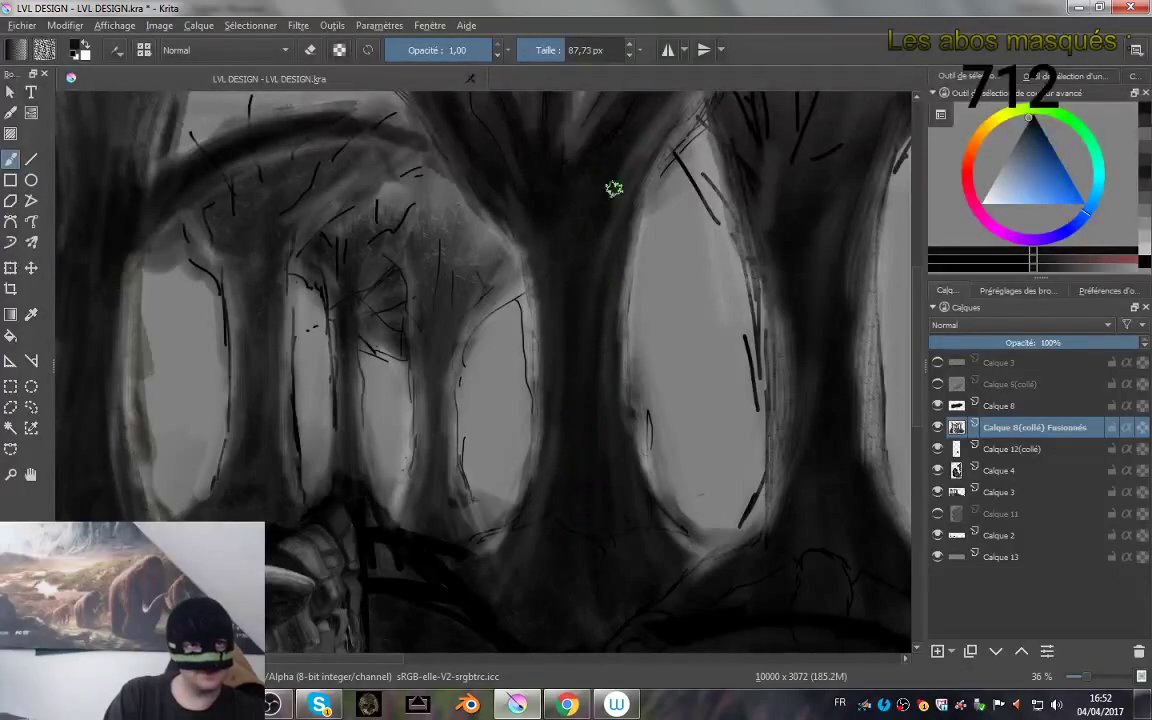
drag(602, 192, 562, 357)
ctrl+click(599, 230)
ctrl+click(593, 217)
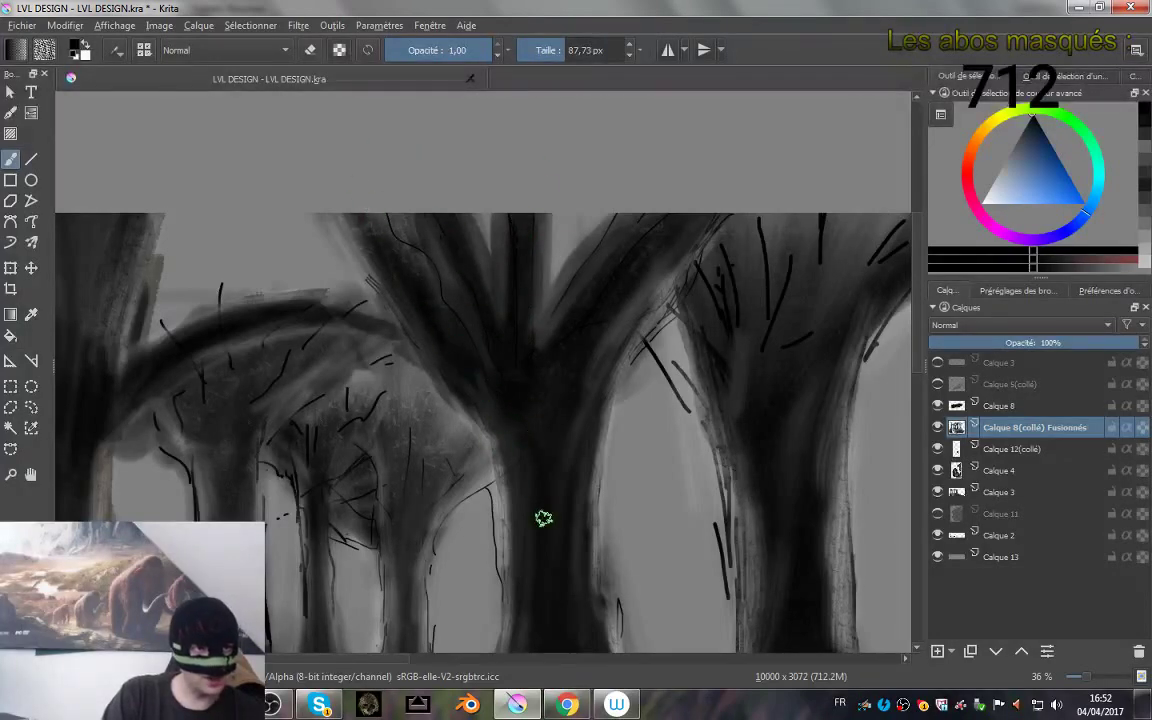
scroll(622, 373, down, 2)
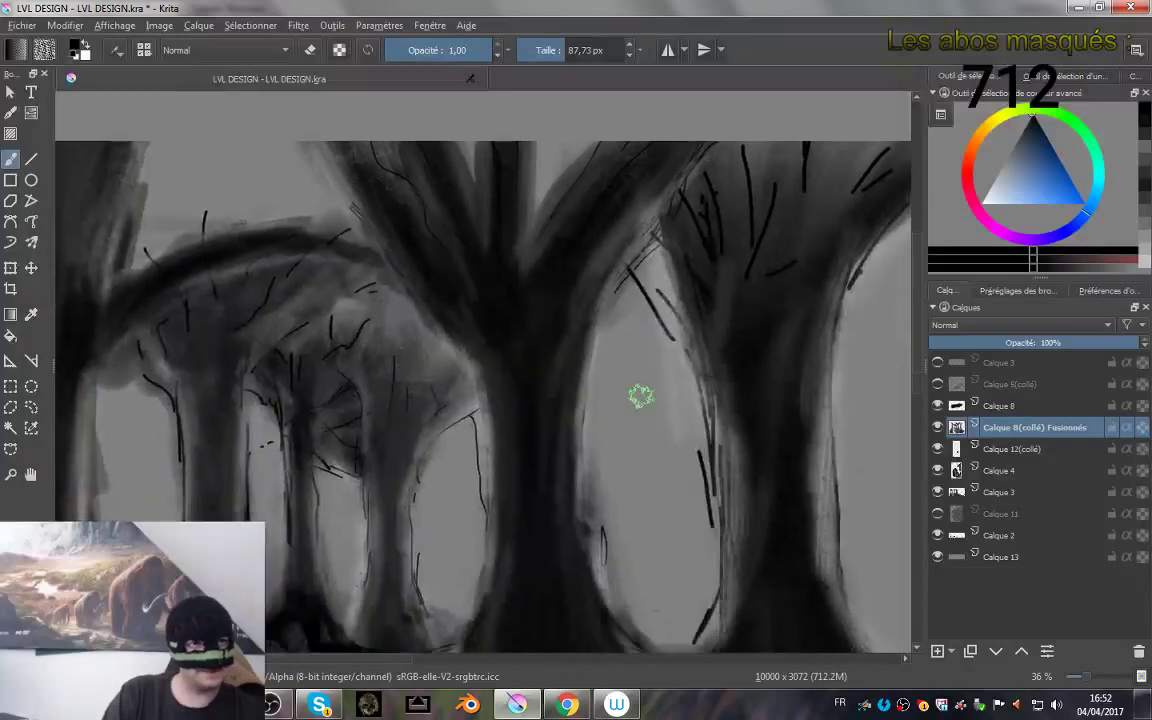
scroll(605, 340, down, 3)
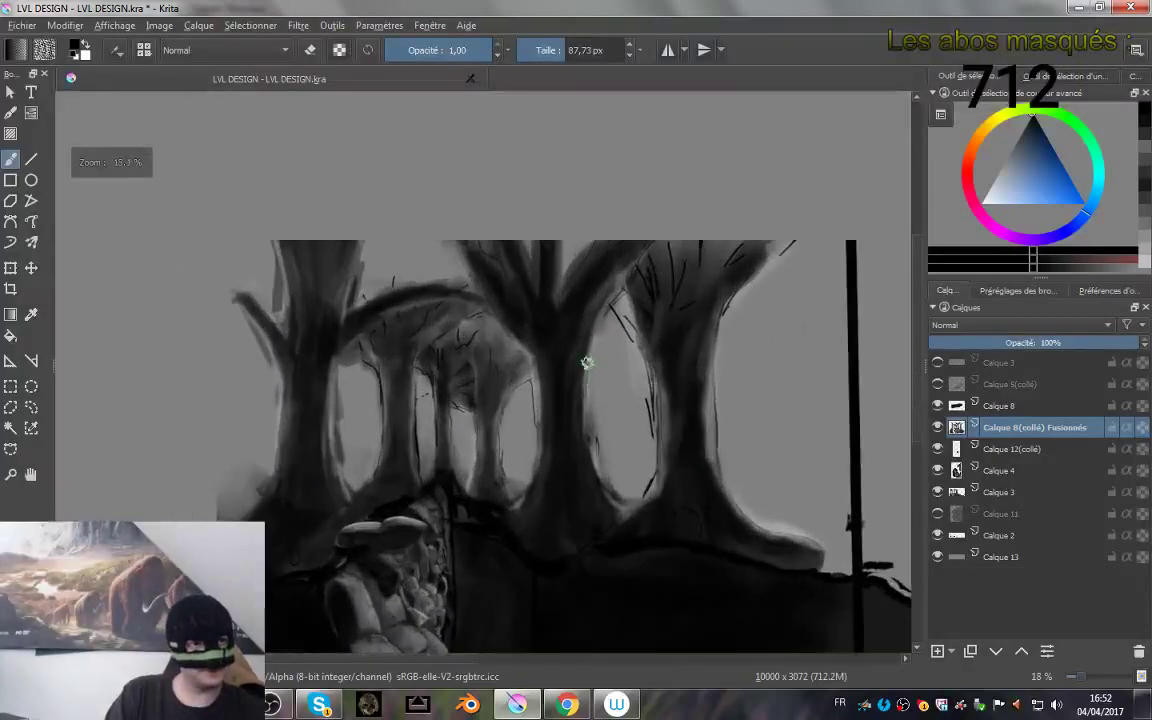
- Sample a grey and brush lighter bark strokes into the crown of the large tree nearest the black vertical bar
drag(658, 376, 624, 372)
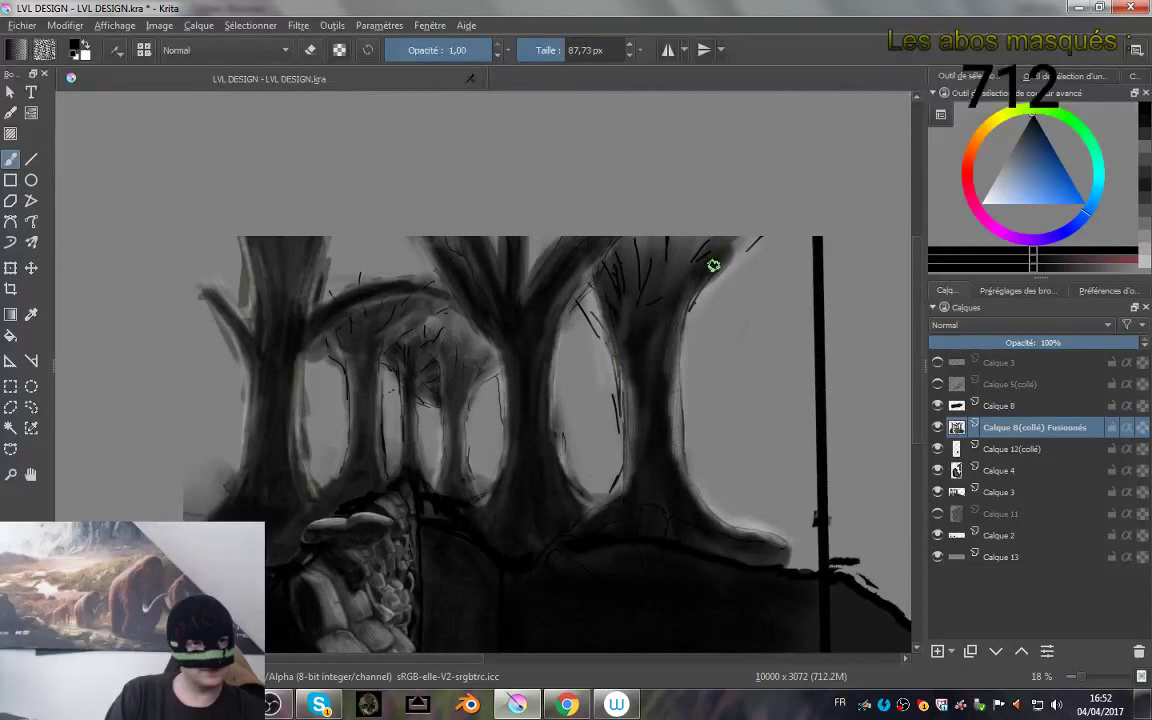
ctrl+click(681, 296)
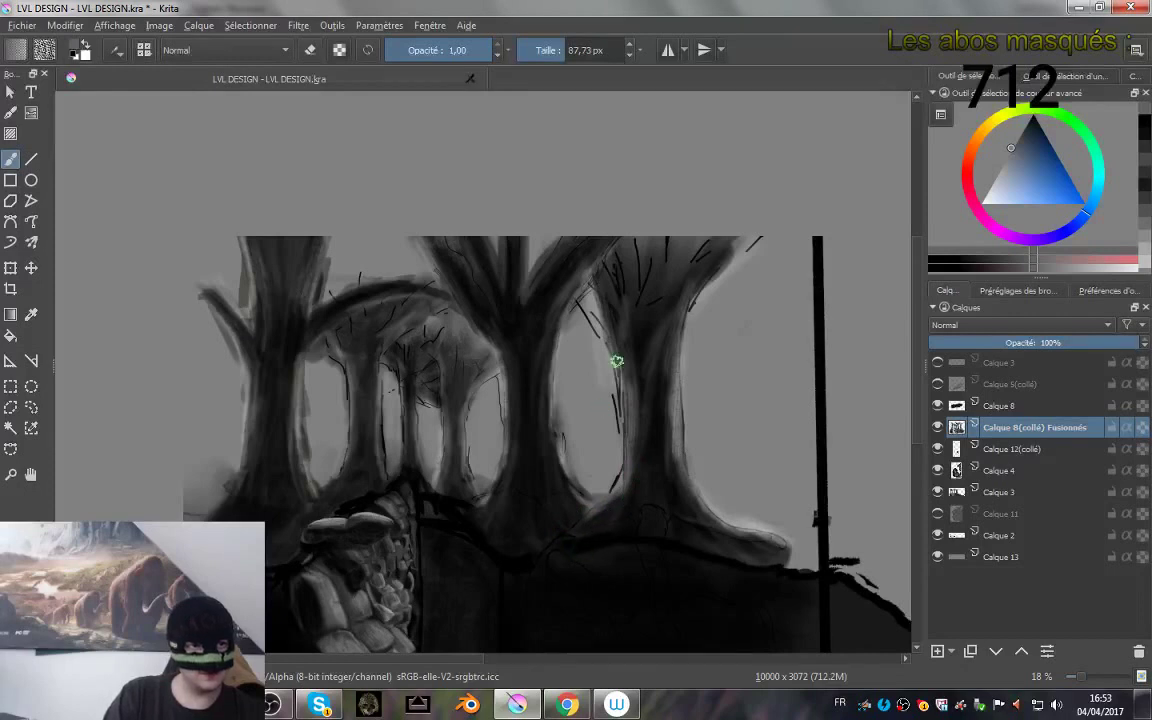
drag(528, 408, 630, 335)
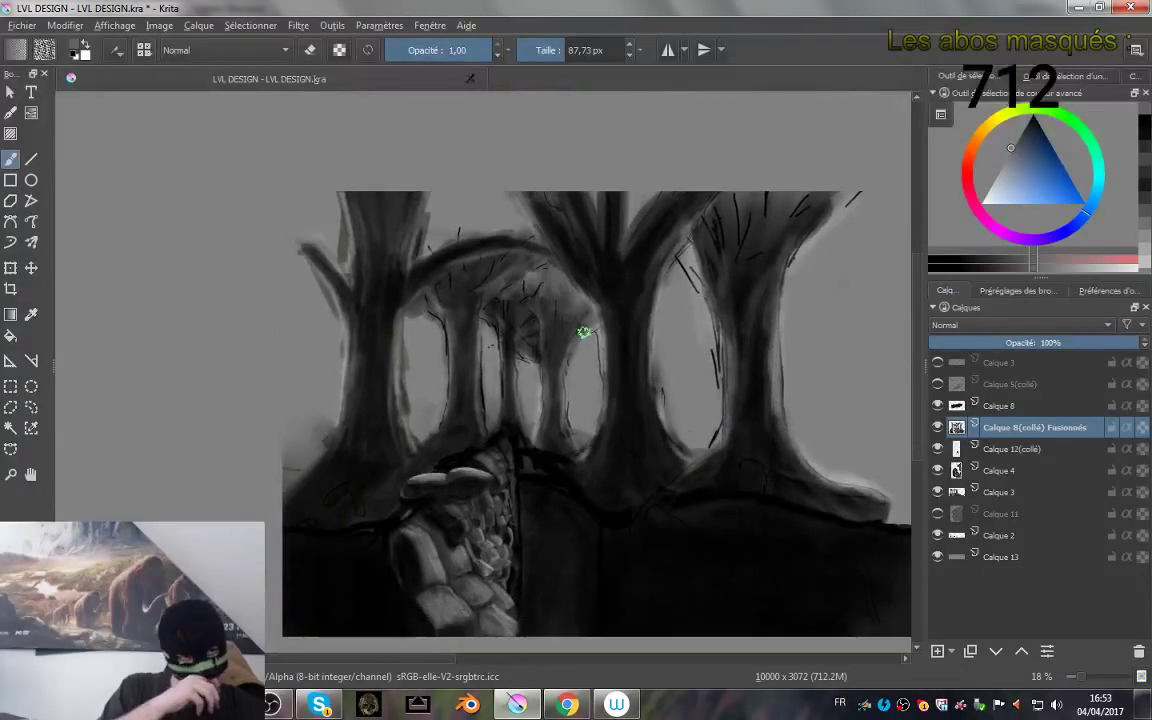
drag(549, 303, 585, 284)
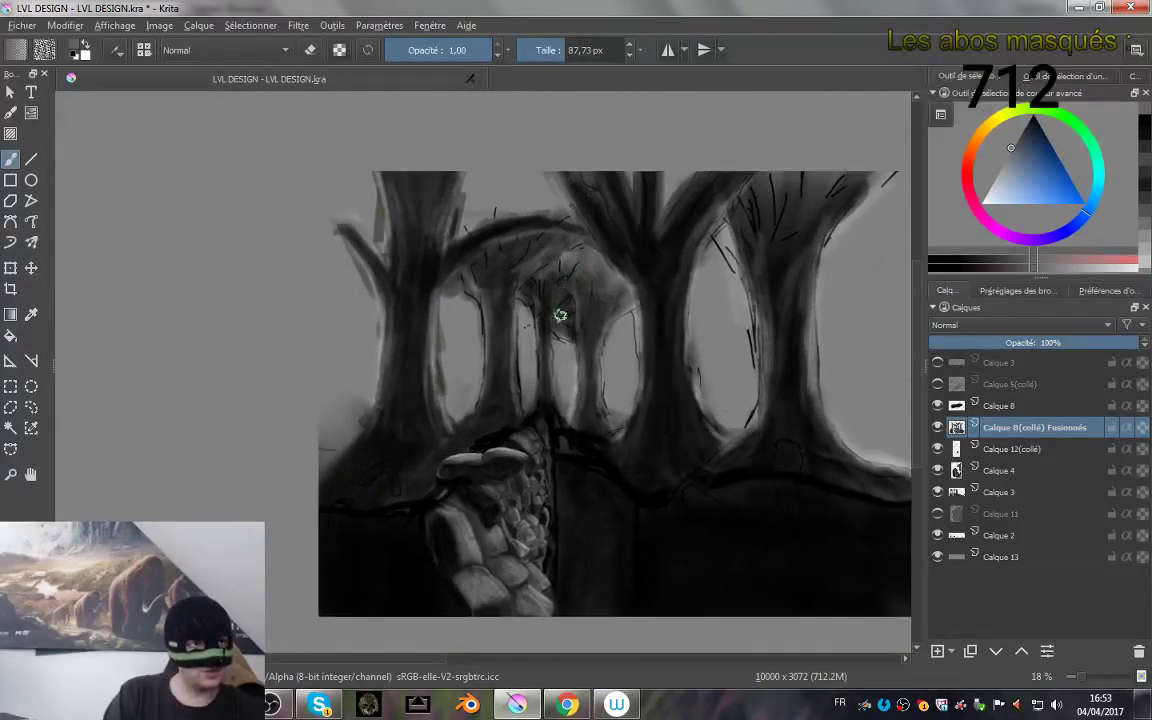
drag(558, 328, 544, 373)
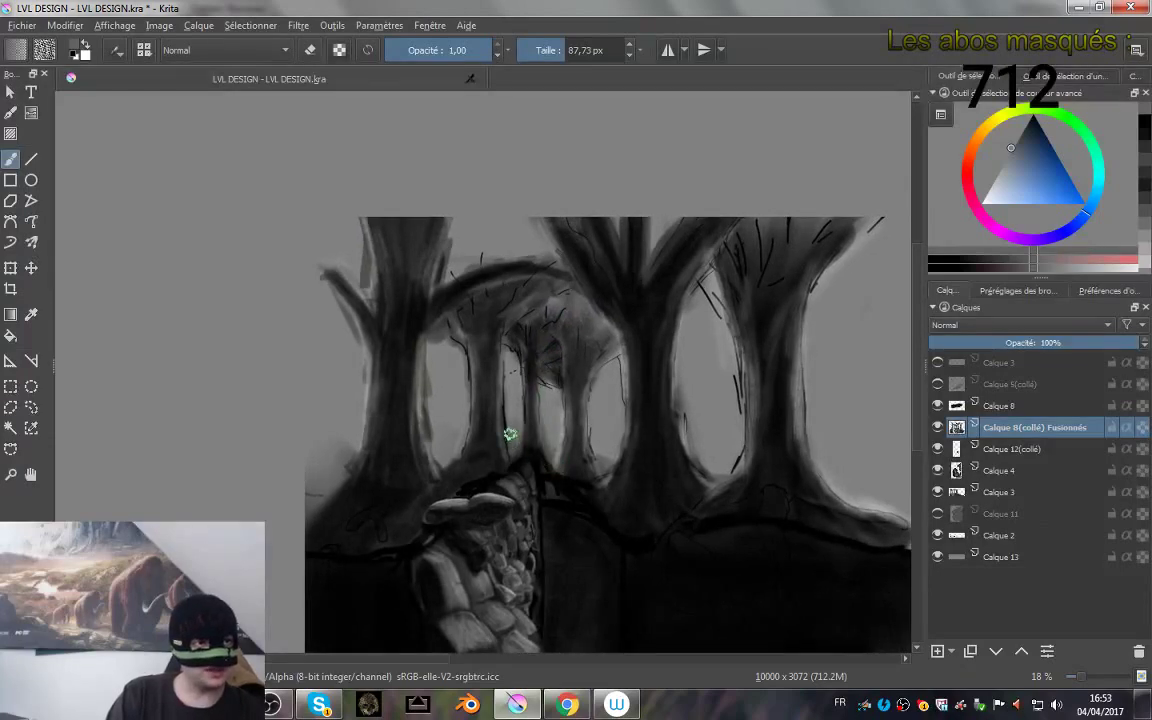
drag(436, 259, 408, 220)
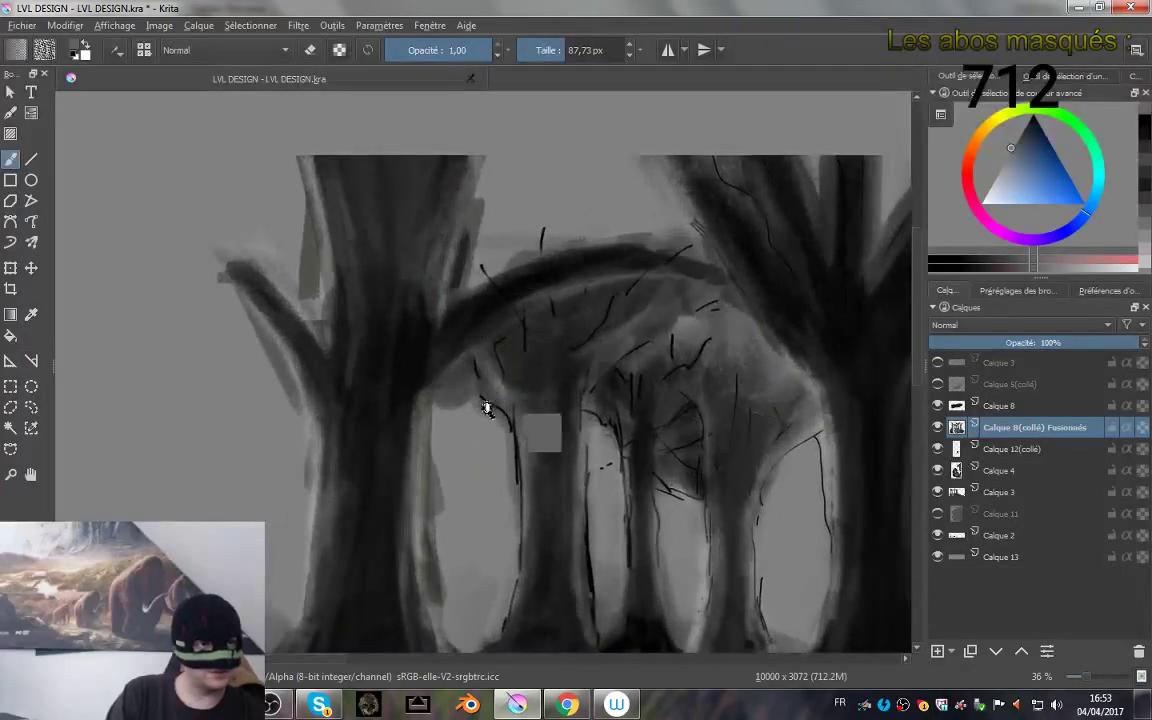
drag(504, 430, 502, 460)
scroll(503, 457, down, 3)
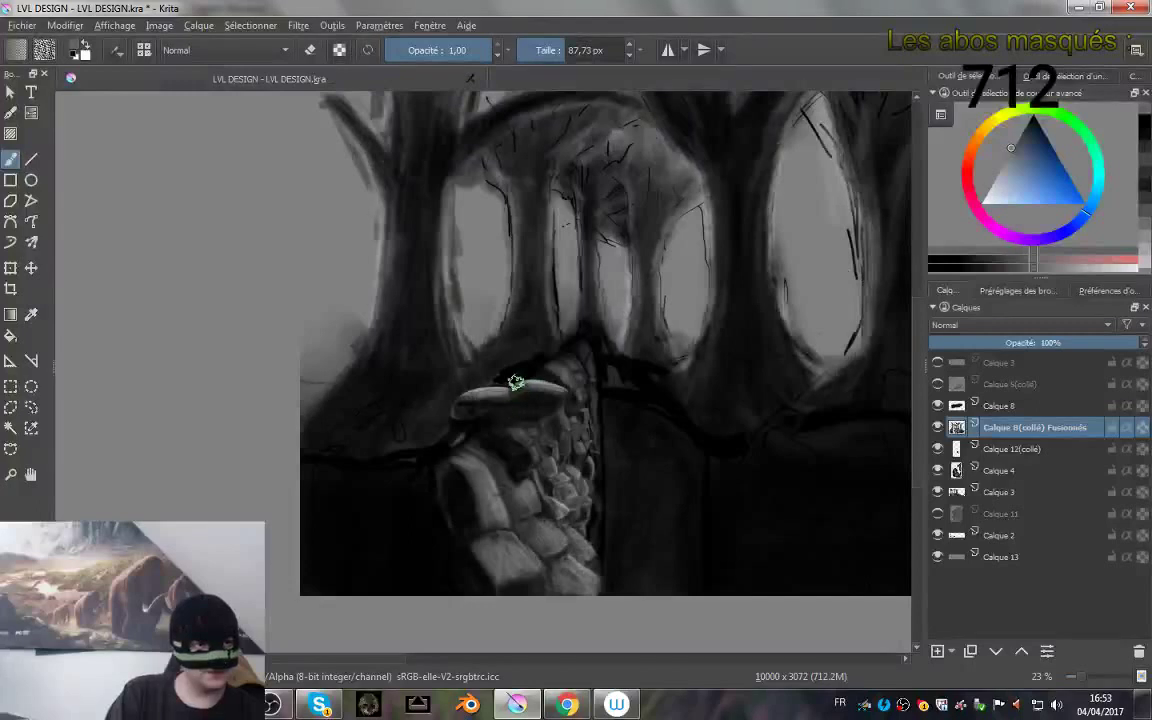
- Try marking light sources with black dots among the trees and a line running to the stone wall's peak, and undo the marks
mouse_move(509, 377)
mouse_down()
mouse_move(509, 399)
mouse_move(506, 382)
mouse_up()
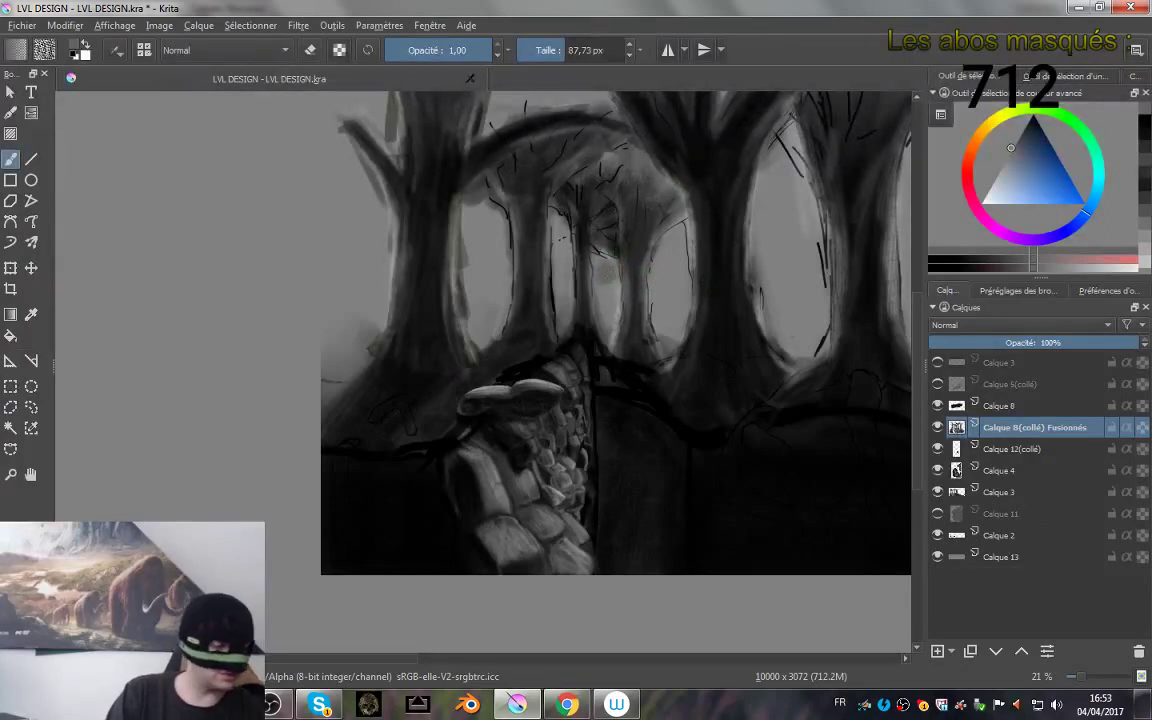
key(d)
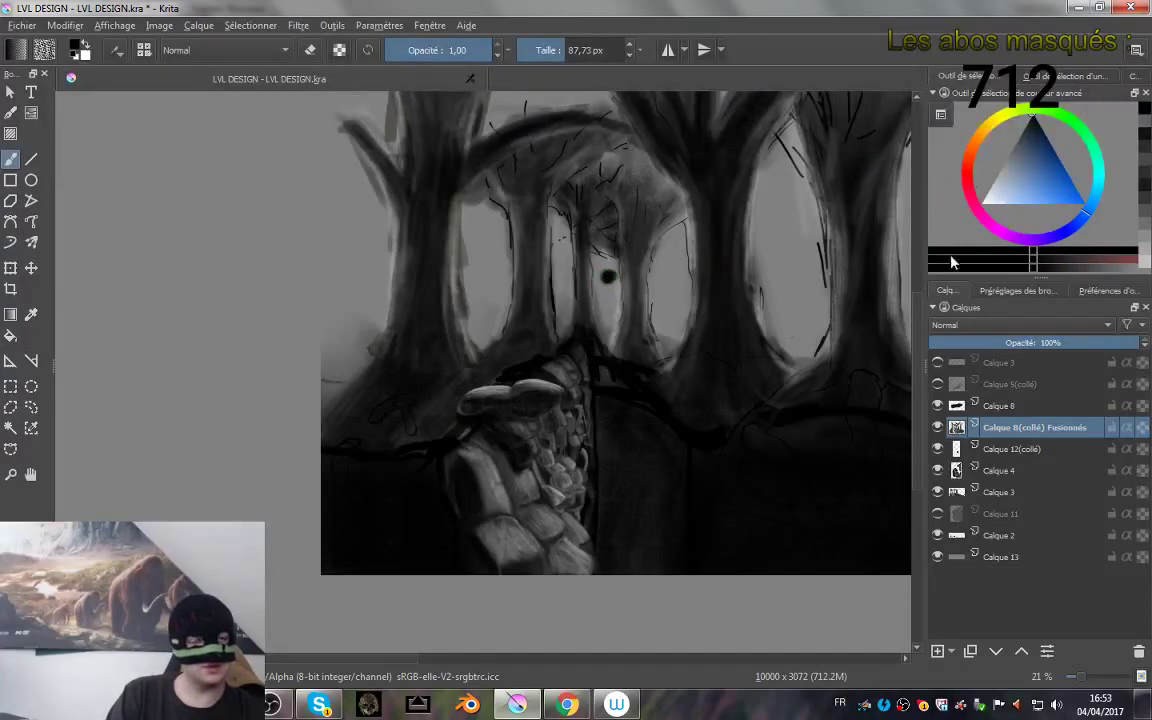
mouse_move(760, 305)
mouse_down()
mouse_move(704, 273)
mouse_move(662, 325)
mouse_up()
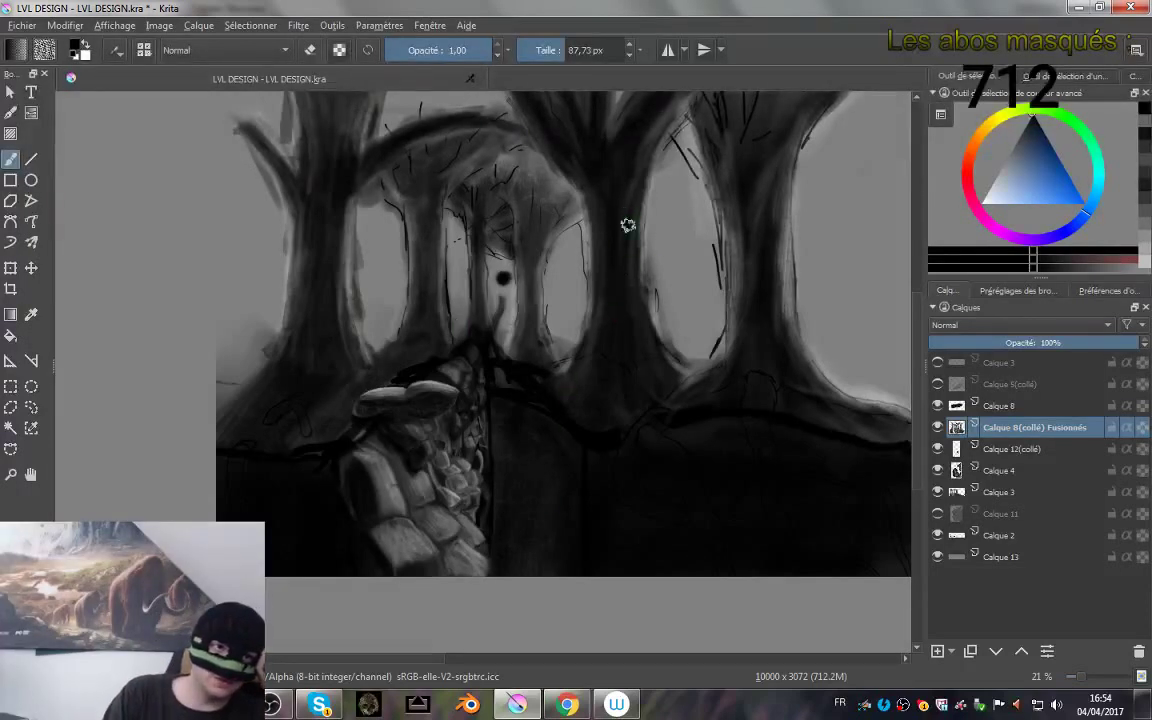
mouse_move(835, 217)
mouse_down()
mouse_move(700, 261)
mouse_move(485, 342)
mouse_up()
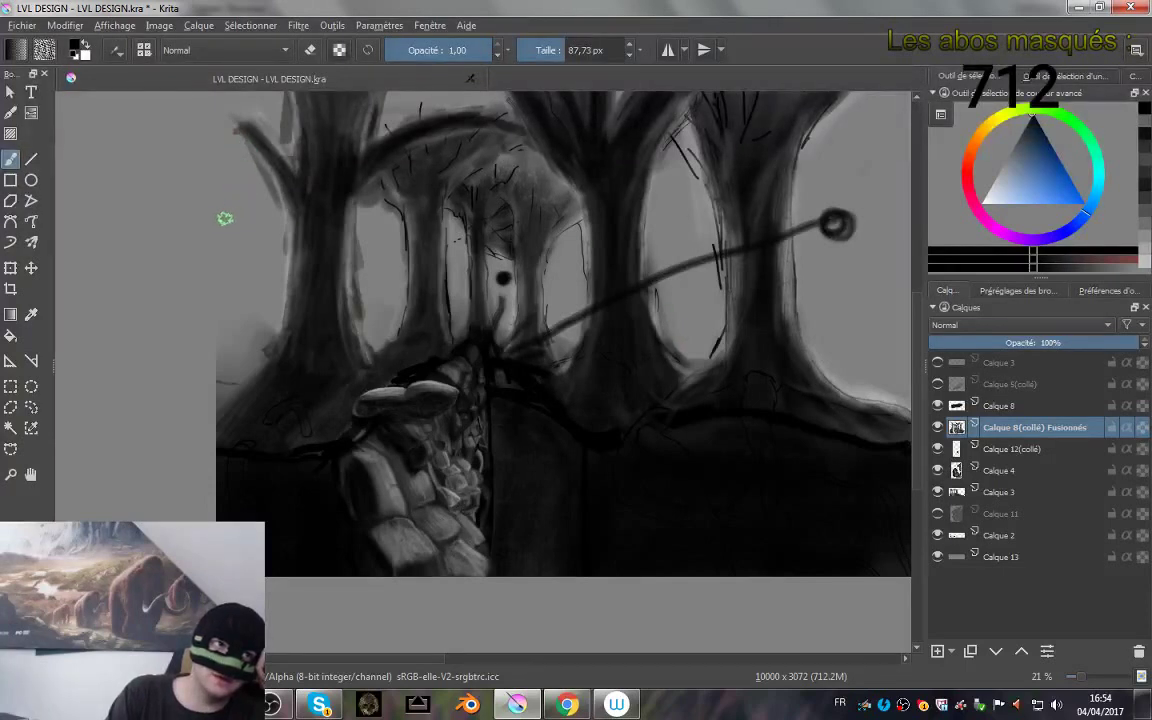
mouse_move(212, 204)
mouse_down()
mouse_move(221, 234)
mouse_move(216, 225)
mouse_up()
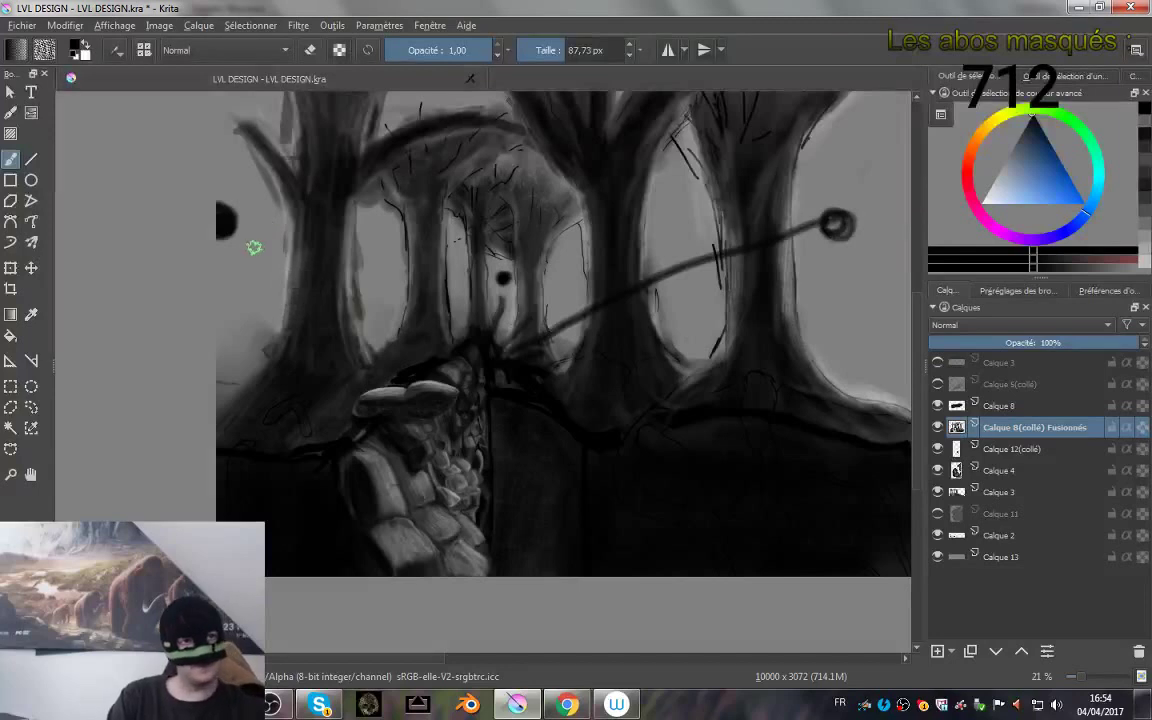
key(ctrl+z)
key(ctrl+z)
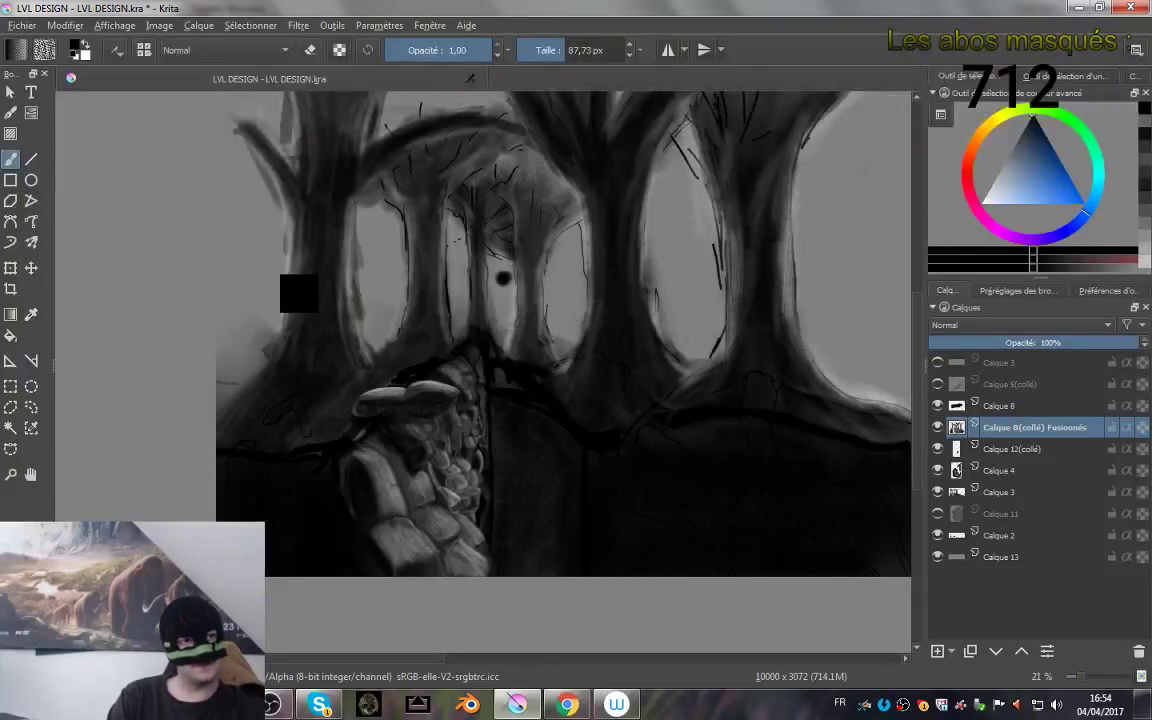
key(ctrl+z)
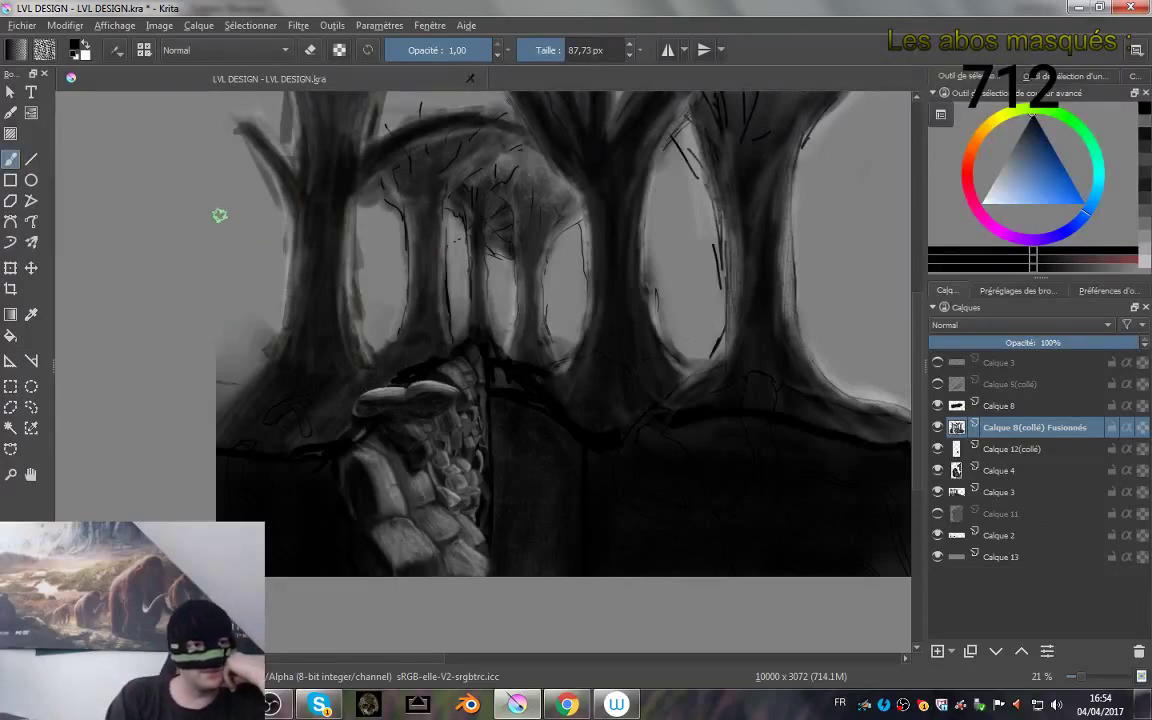
- Draw a black circle at the canvas's left edge with two lines running down to the tree bases, and switch the brush to erasing
mouse_move(219, 245)
mouse_down()
mouse_move(237, 206)
mouse_move(232, 248)
mouse_move(214, 254)
mouse_move(213, 204)
mouse_move(232, 201)
mouse_move(221, 196)
mouse_move(208, 210)
mouse_move(268, 213)
mouse_move(296, 344)
mouse_up()
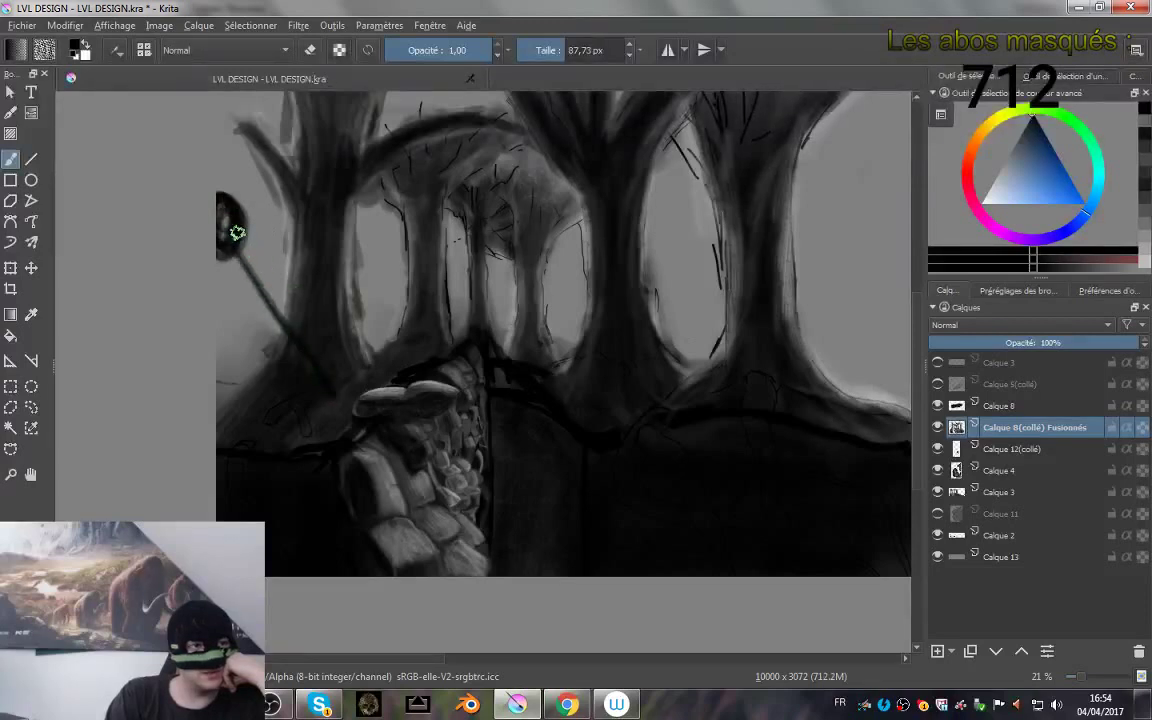
drag(231, 226, 427, 342)
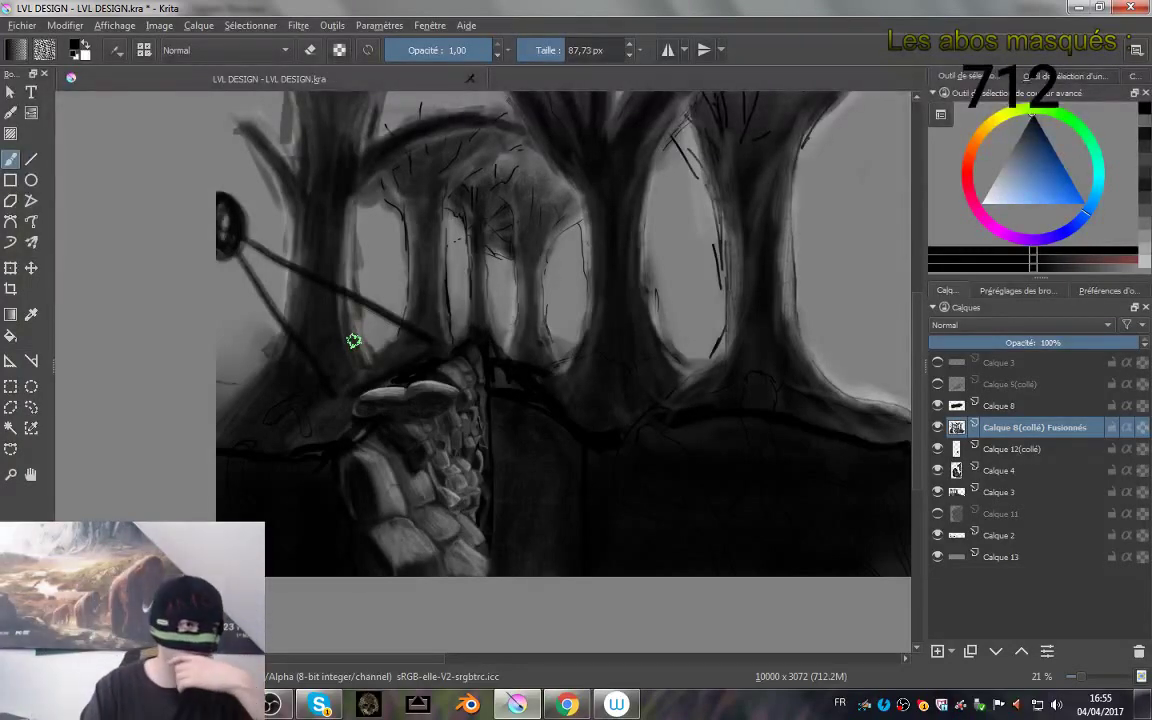
key(e)
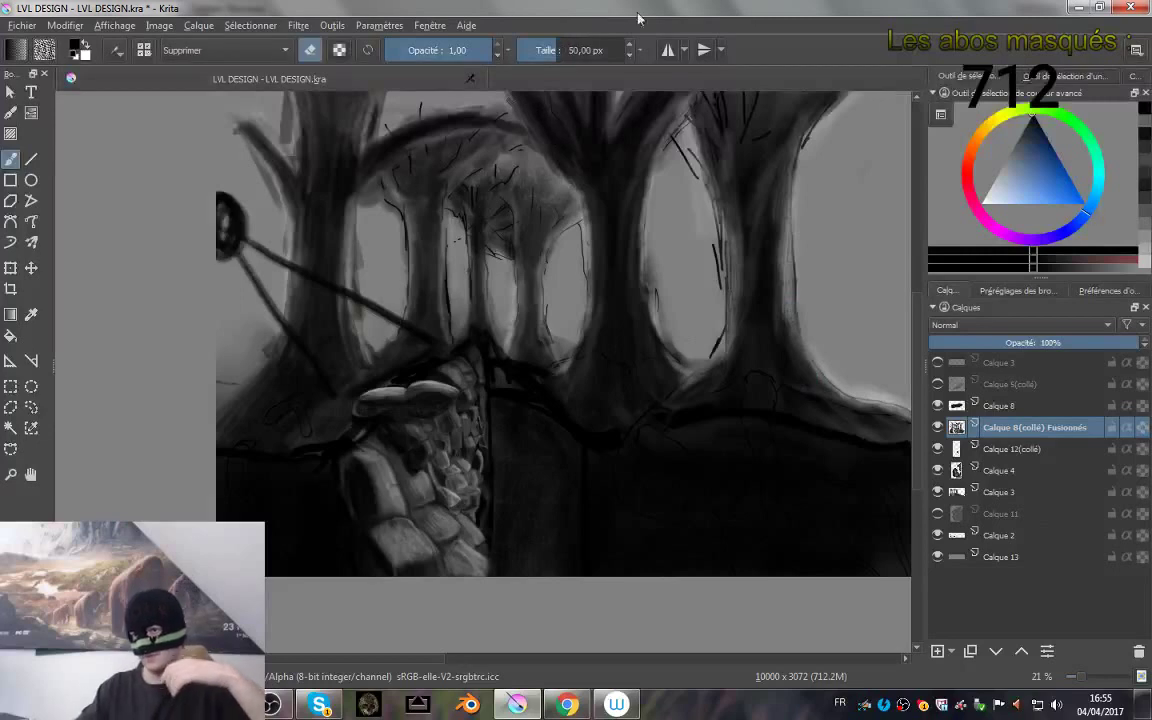
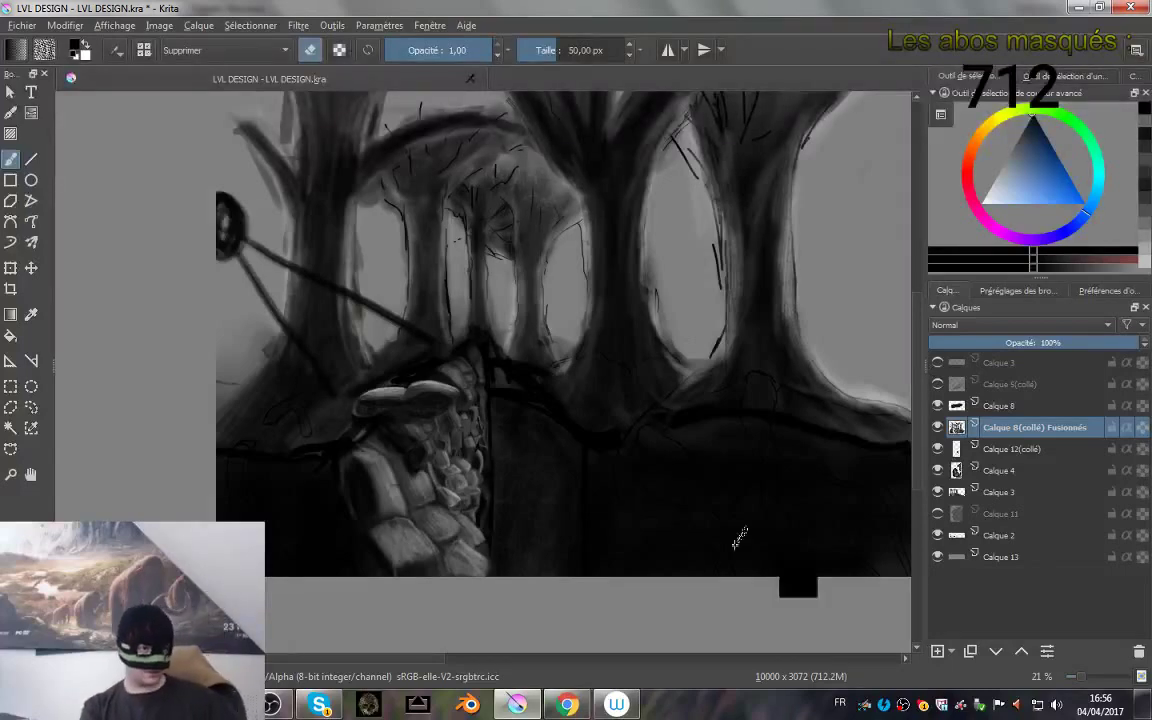
- Switch to the Skype call to look at the shared drawing, and return to the Krita painting
click(333, 710)
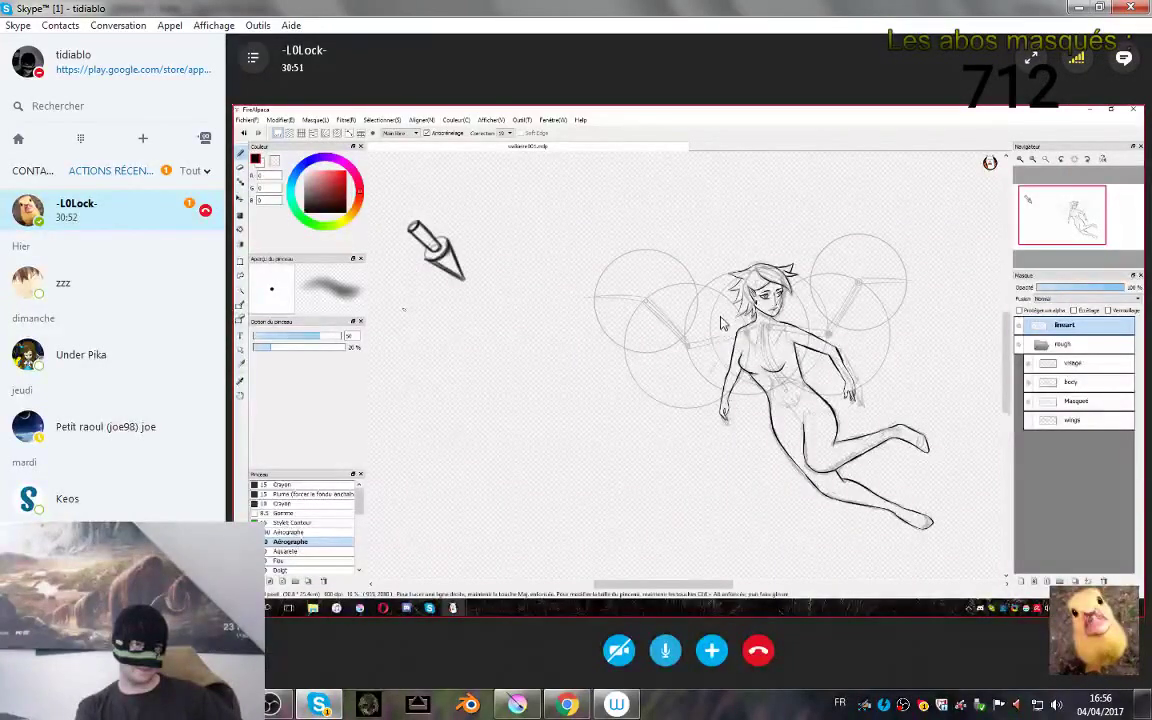
click(1079, 9)
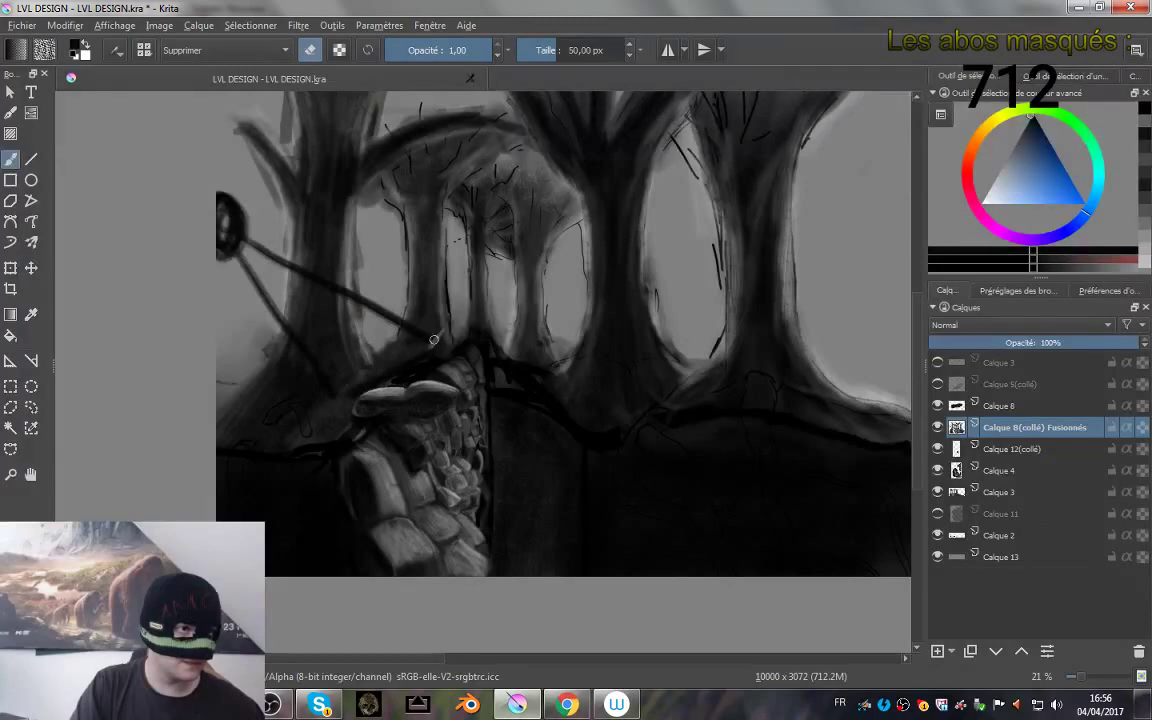
- Undo the black circle at the canvas's left edge and its two lines, and check the Skype call
key(ctrl+z)
key(ctrl+z)
key(ctrl+z)
key(ctrl+z)
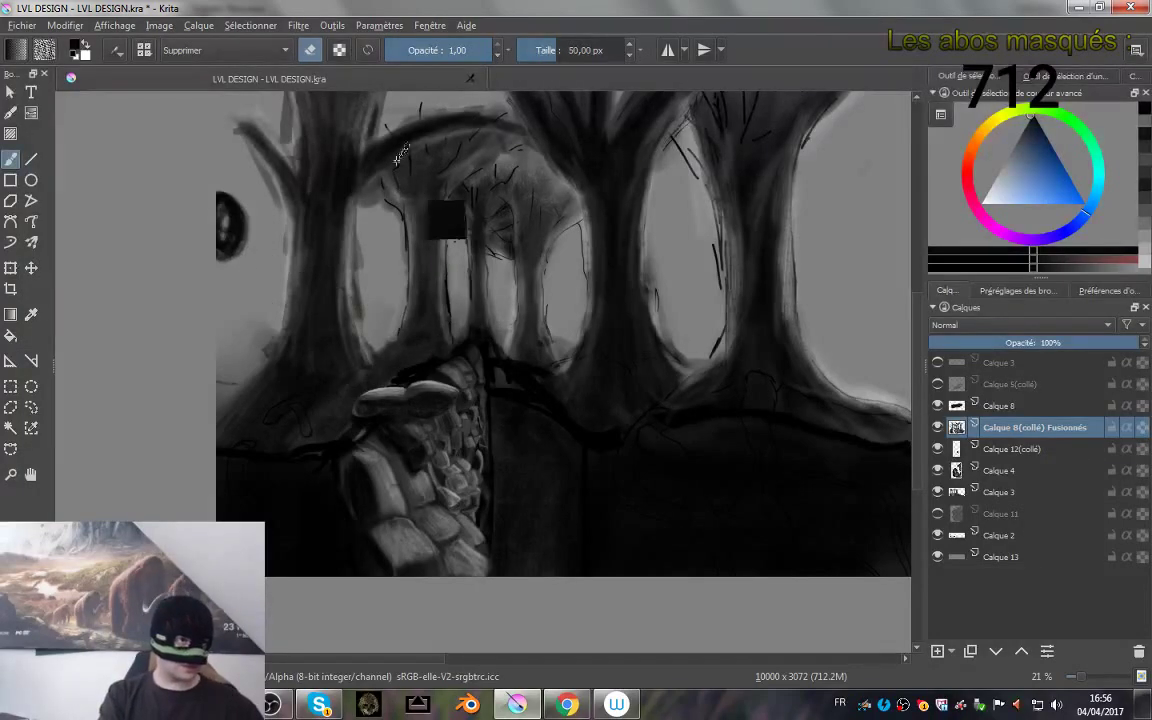
click(333, 706)
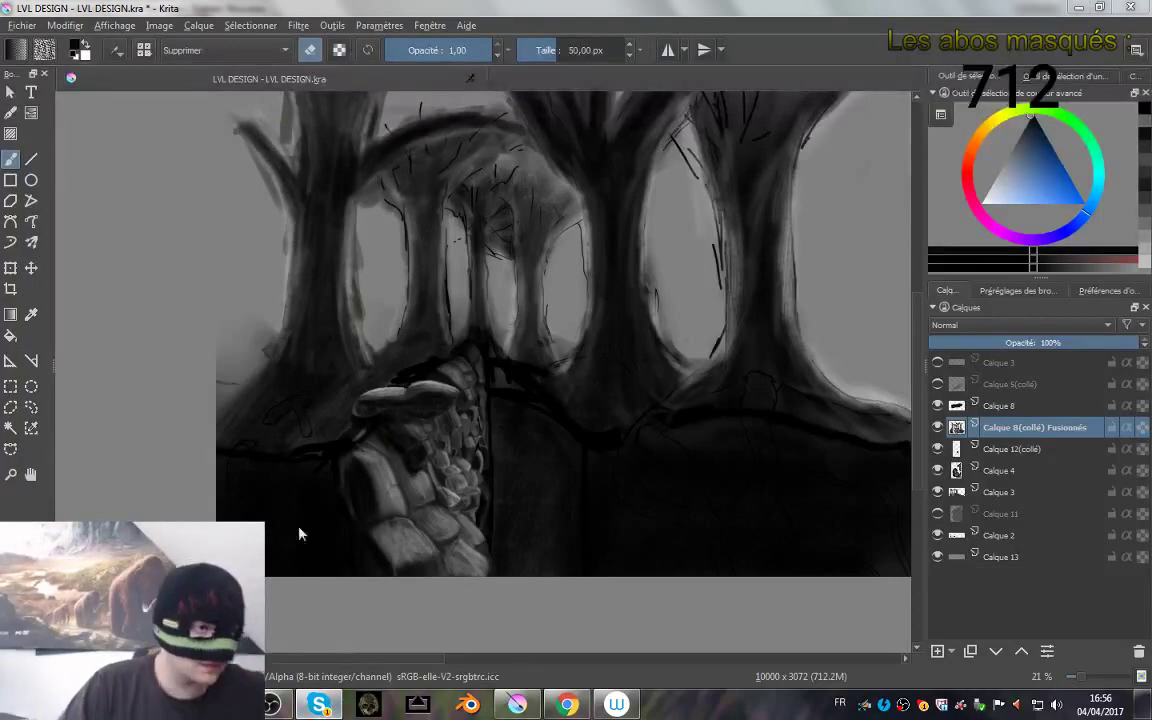
click(335, 697)
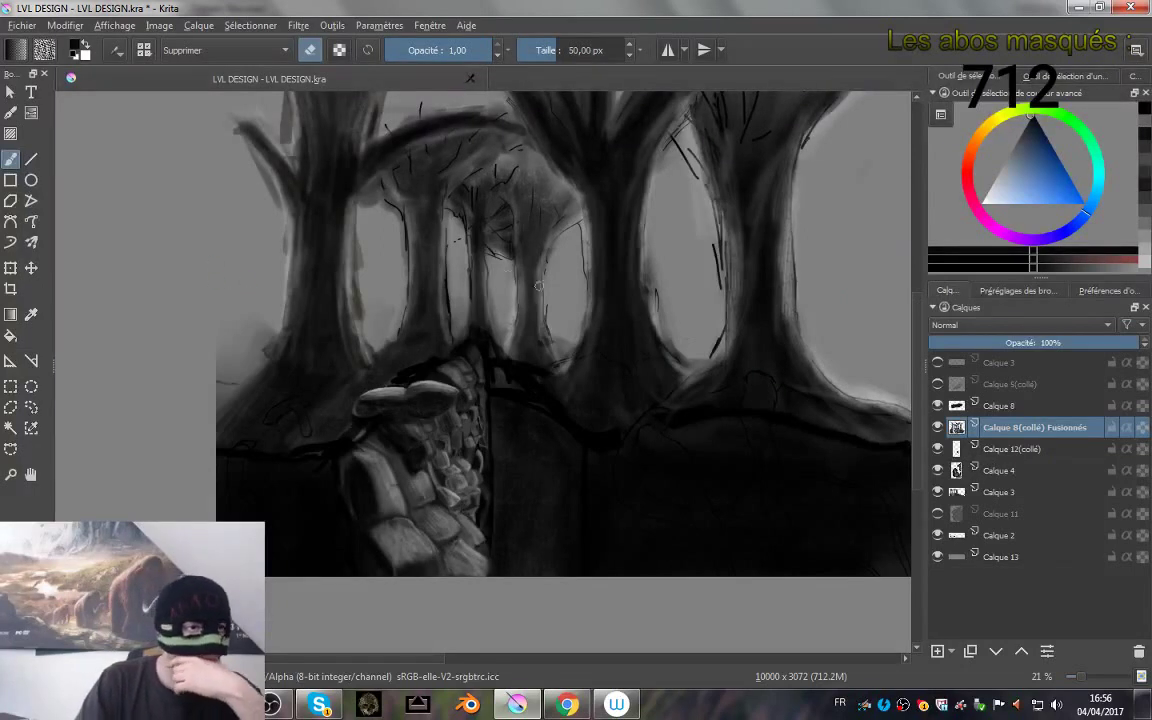
- Switch from the eraser to the 30 px brush preset and try a short black stroke at the canvas's left edge
right_click(472, 262)
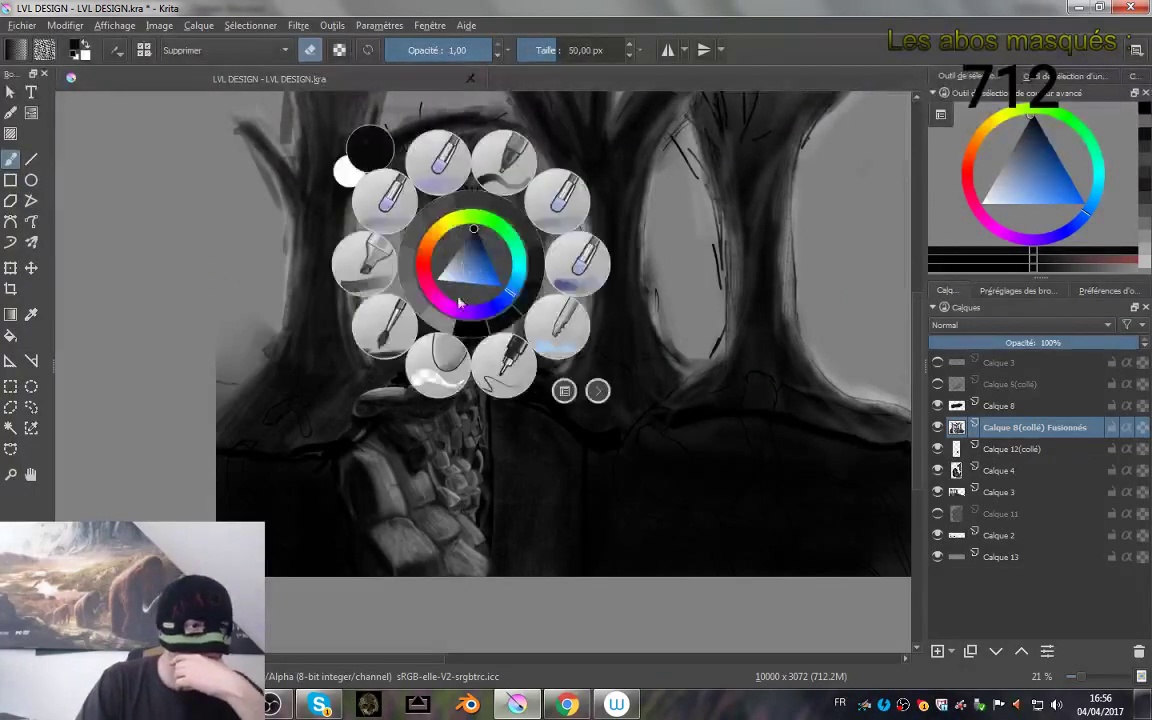
click(505, 175)
click(1001, 291)
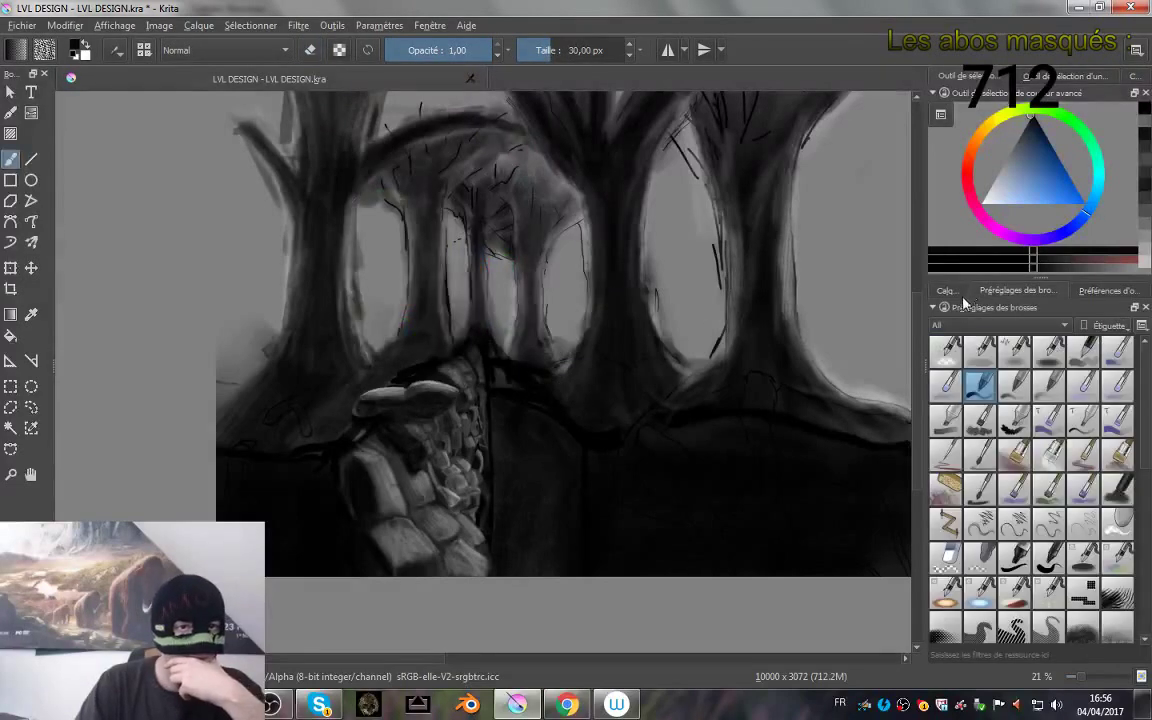
drag(217, 271, 245, 287)
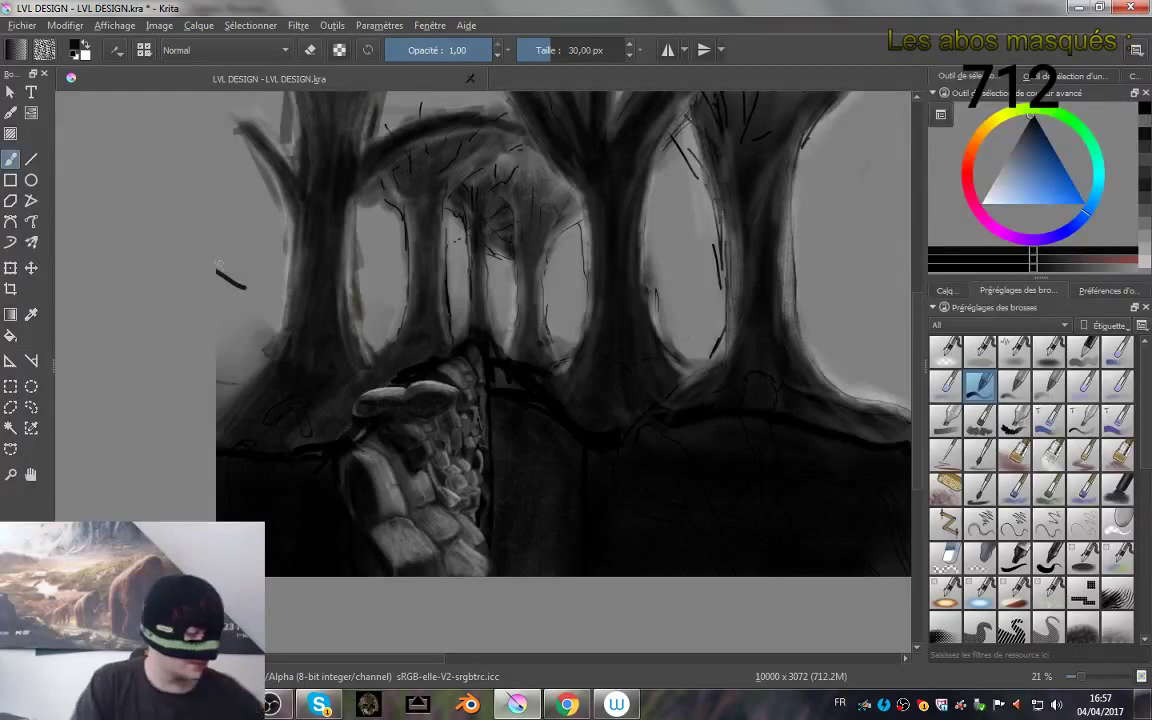
- Add a new paint layer above the topmost layer, Calque 3, and choose the 42 px brush preset
click(946, 291)
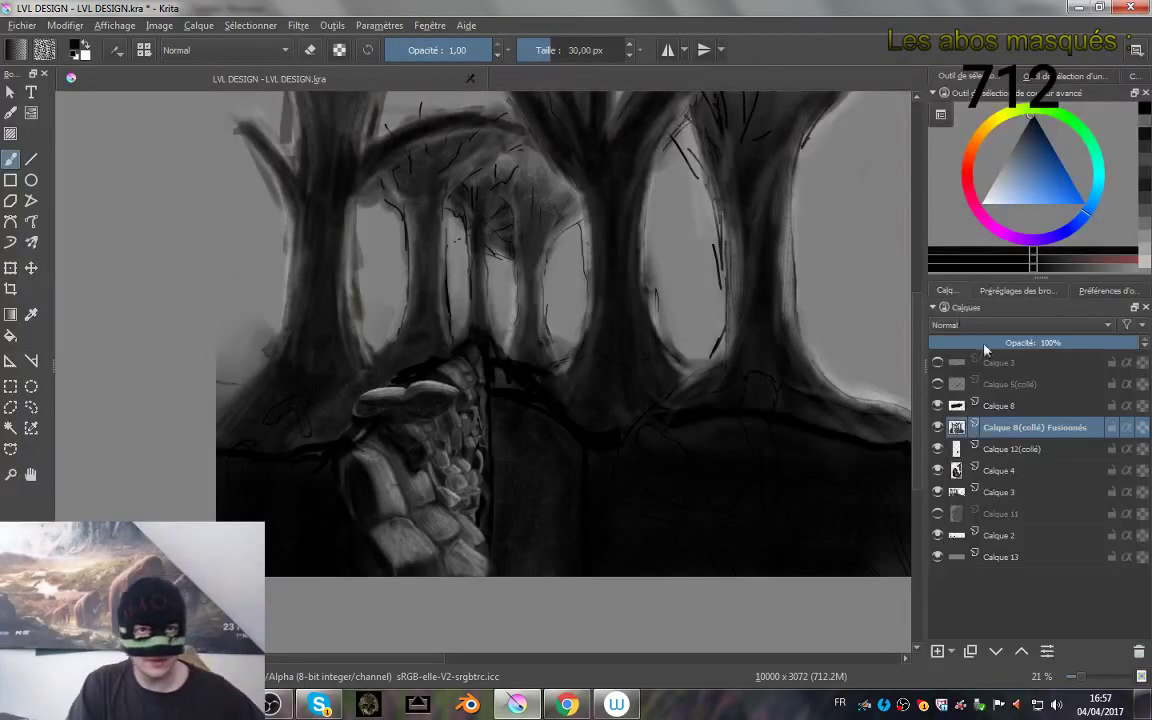
click(1010, 293)
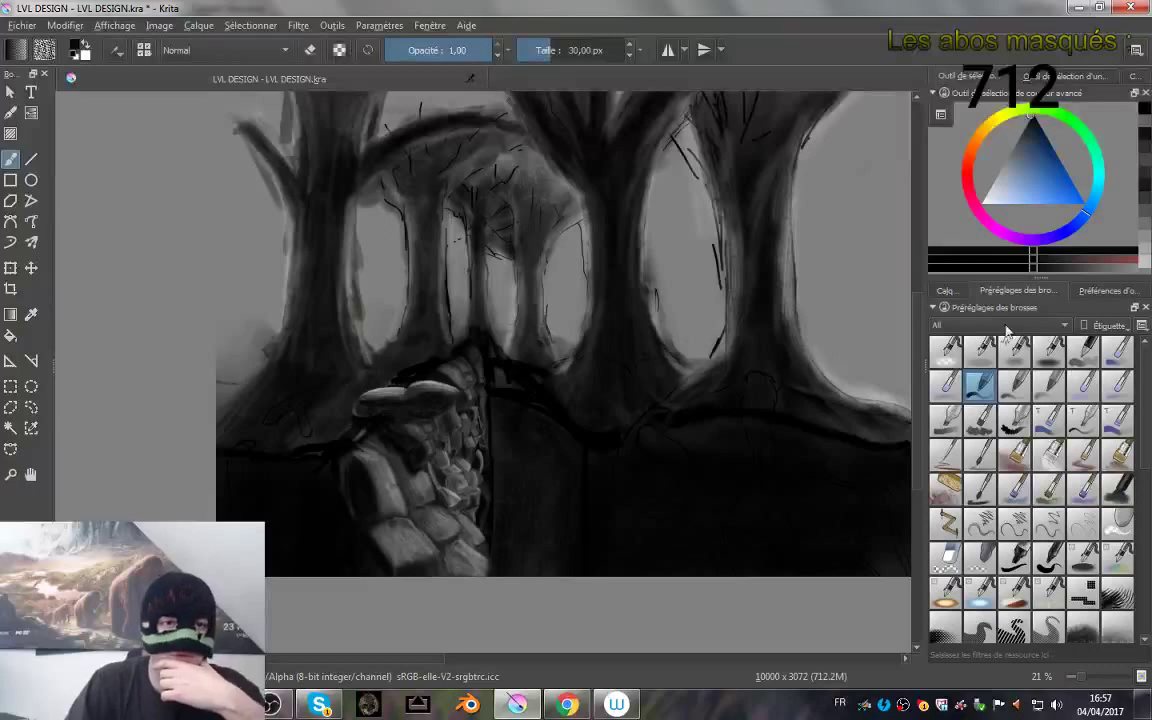
click(945, 290)
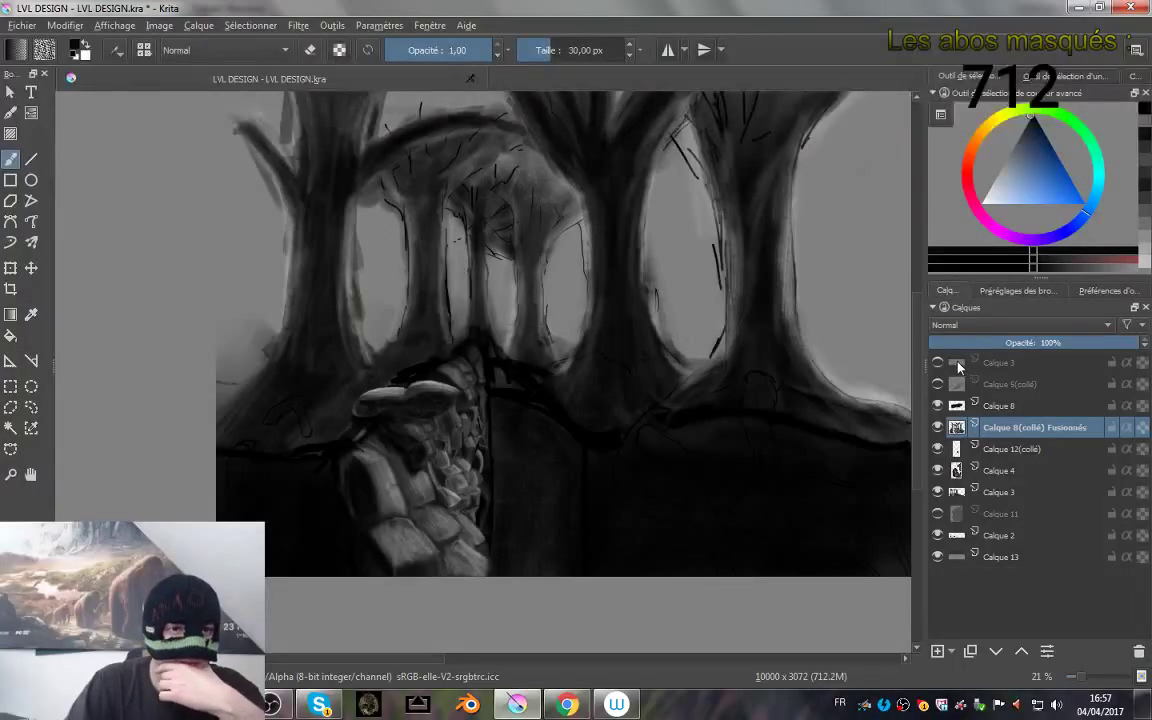
click(1000, 362)
click(937, 651)
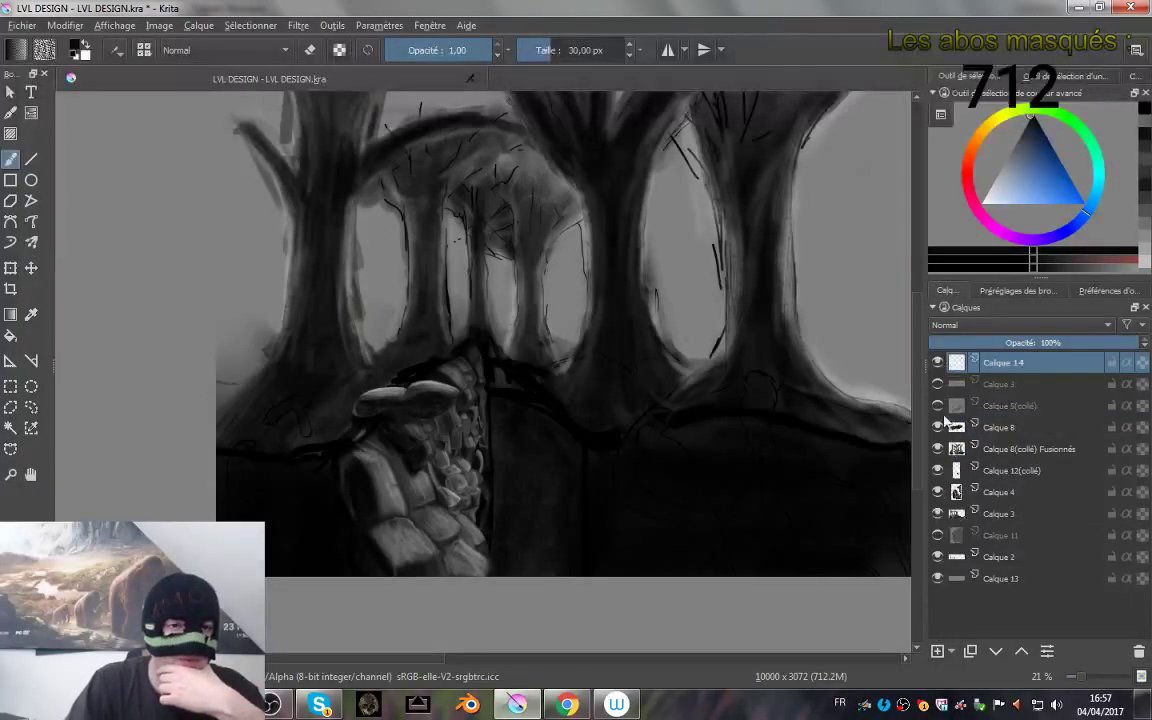
click(1015, 290)
click(1049, 350)
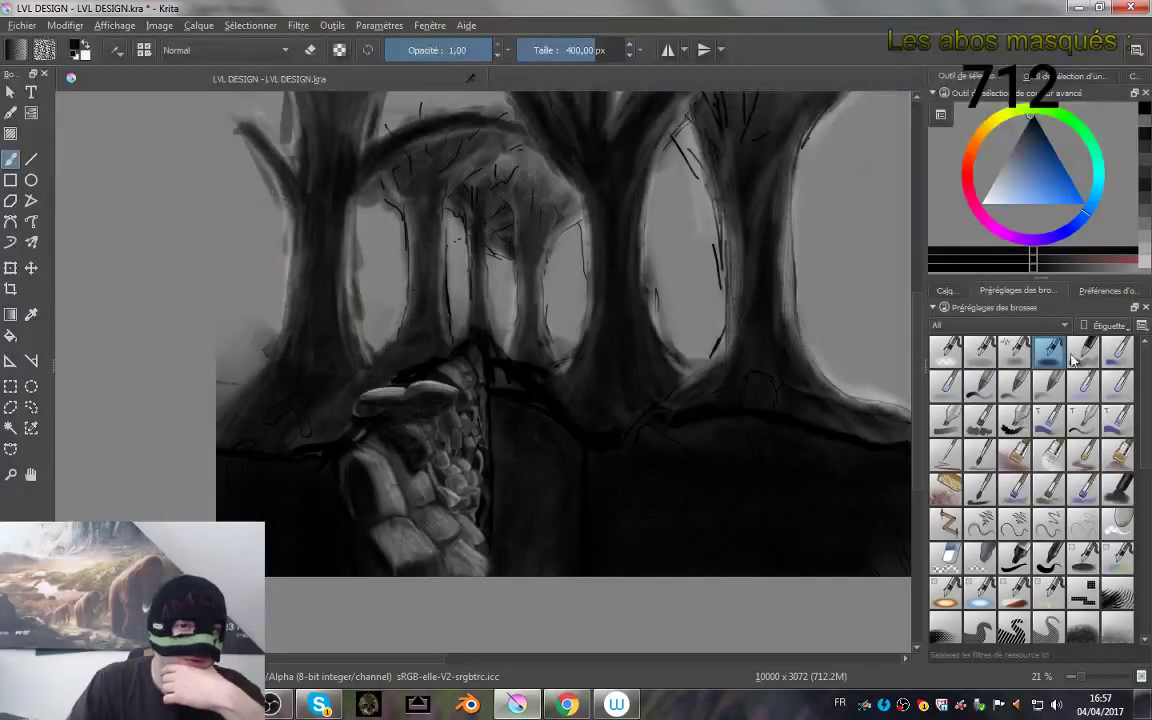
click(1013, 422)
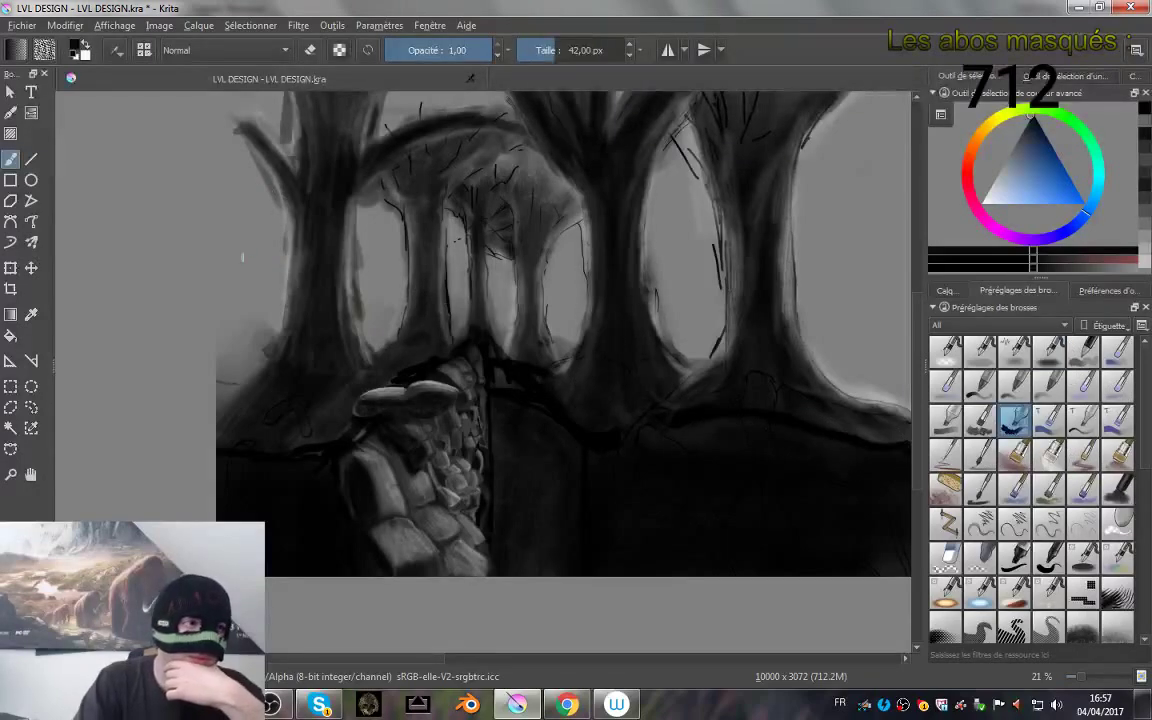
- Try two short parallel black strokes at the canvas's left edge, and undo them
drag(217, 279, 247, 291)
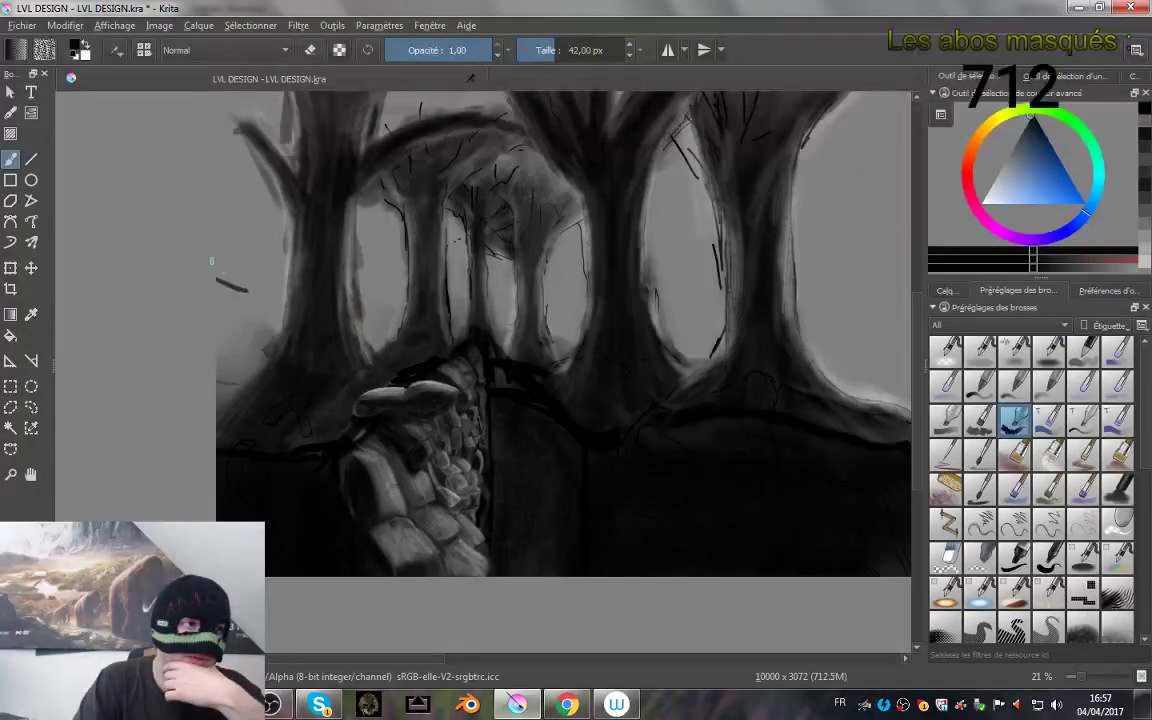
drag(217, 249, 254, 268)
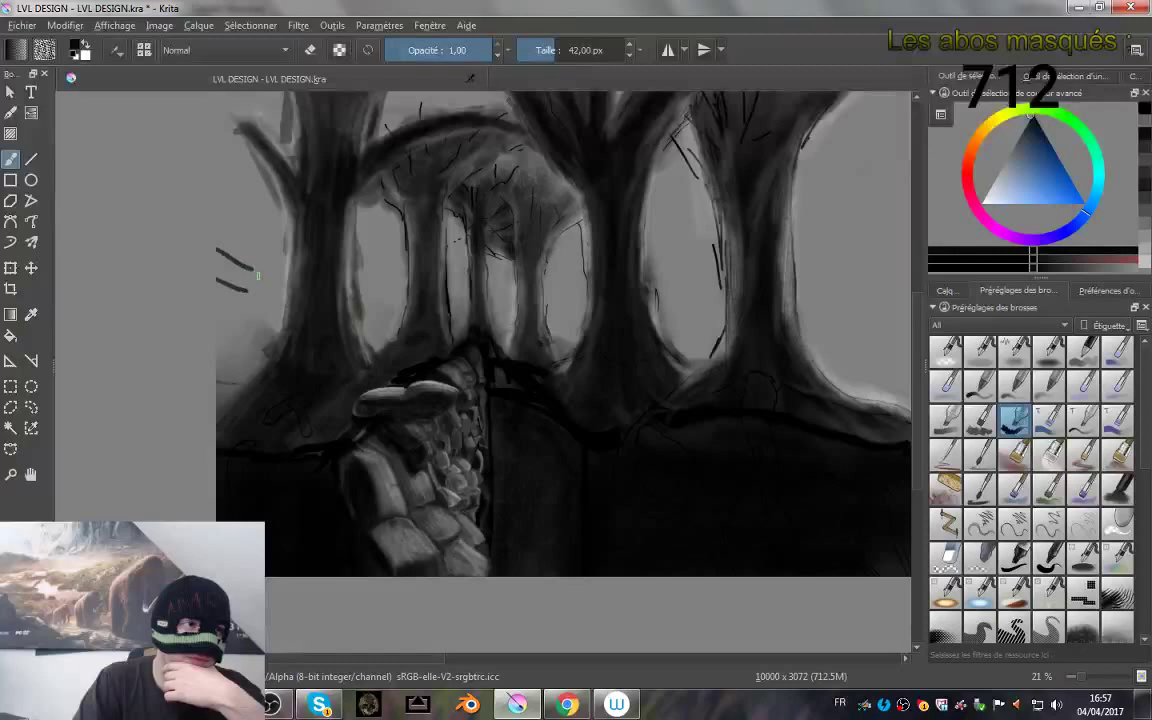
key(ctrl+z)
key(ctrl+z)
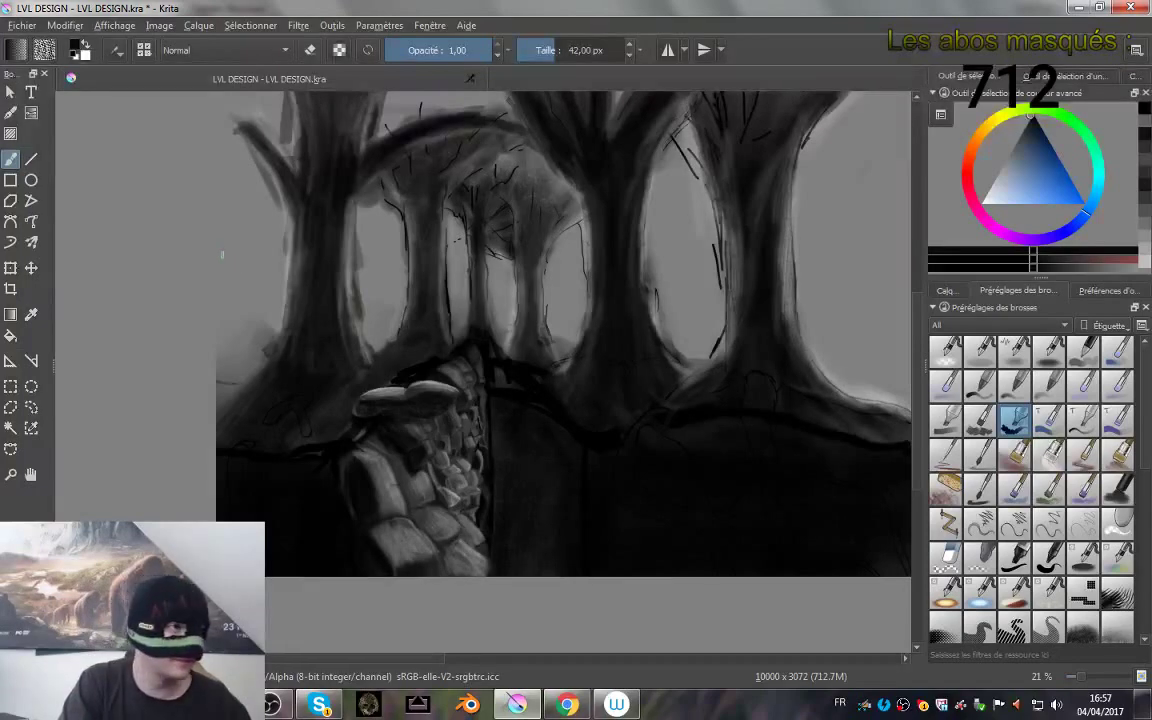
- Try a slightly tilted tube with a rounded end beside the leftmost tree, and undo its strokes
mouse_move(216, 246)
mouse_down()
mouse_move(261, 261)
mouse_move(232, 278)
mouse_move(250, 282)
mouse_up()
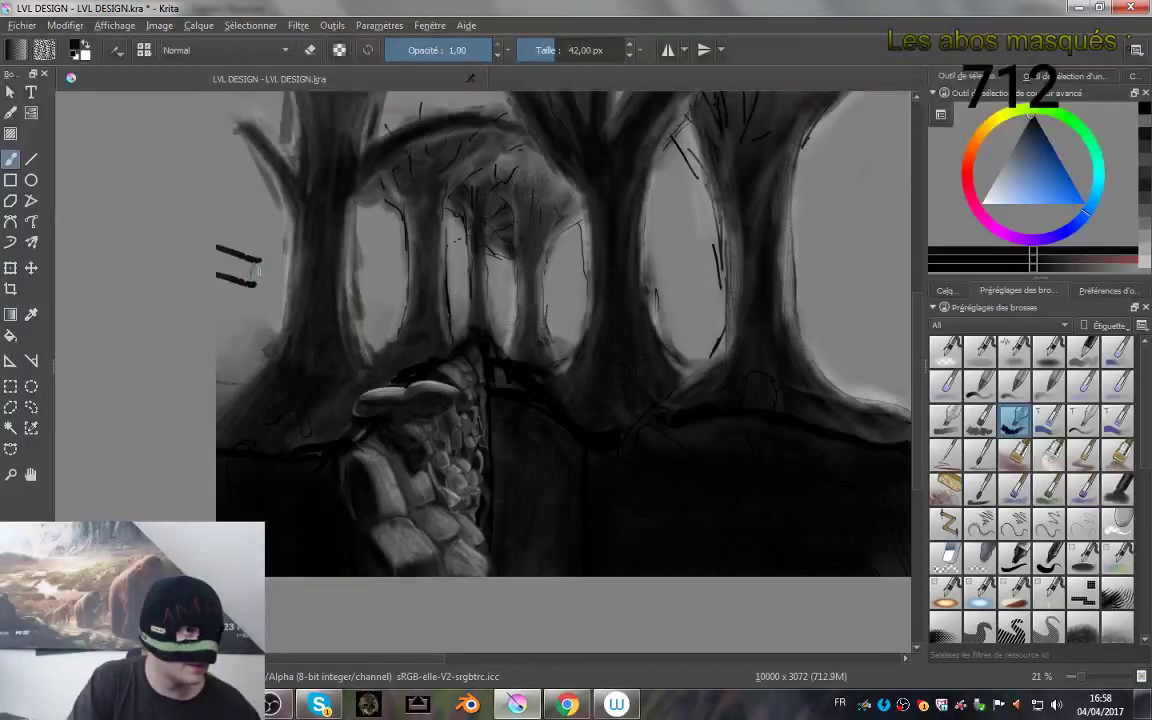
drag(262, 261, 256, 285)
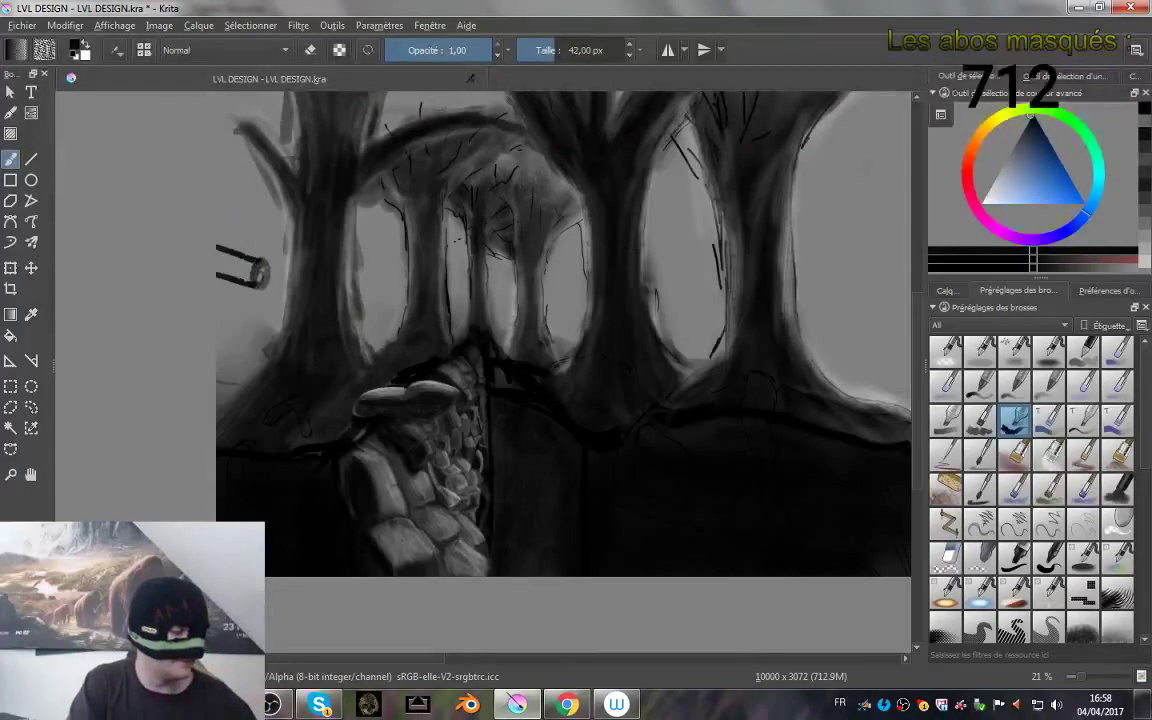
key(ctrl+z)
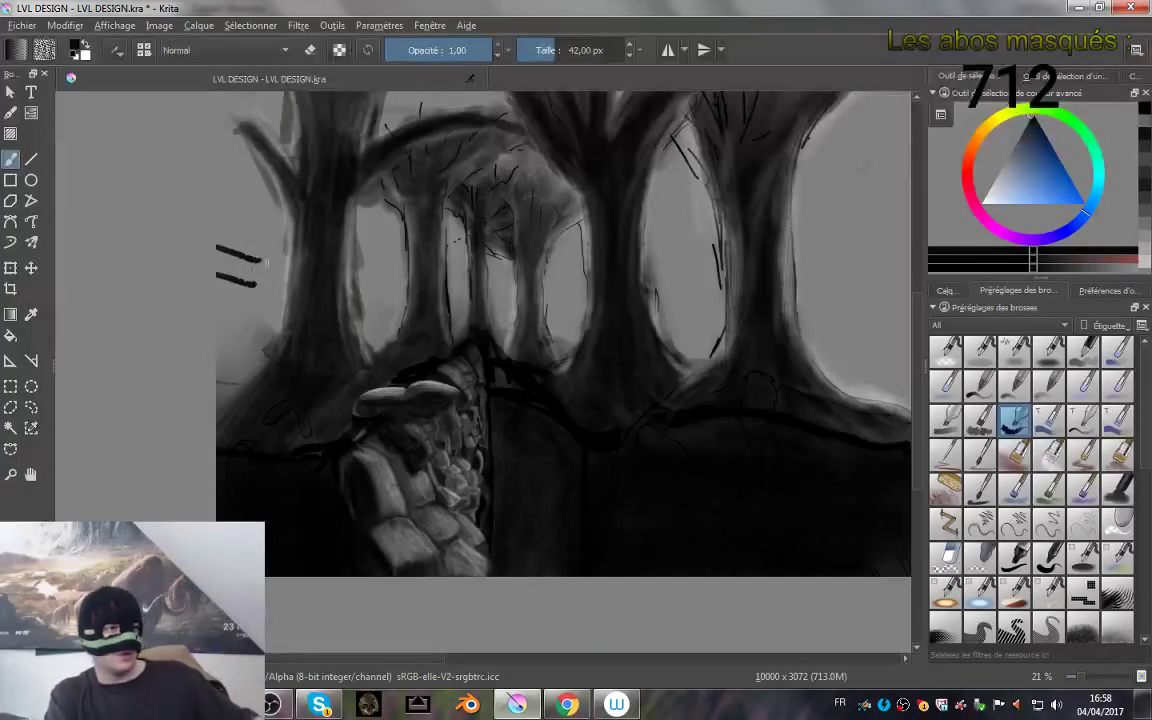
key(ctrl+z)
key(ctrl+z)
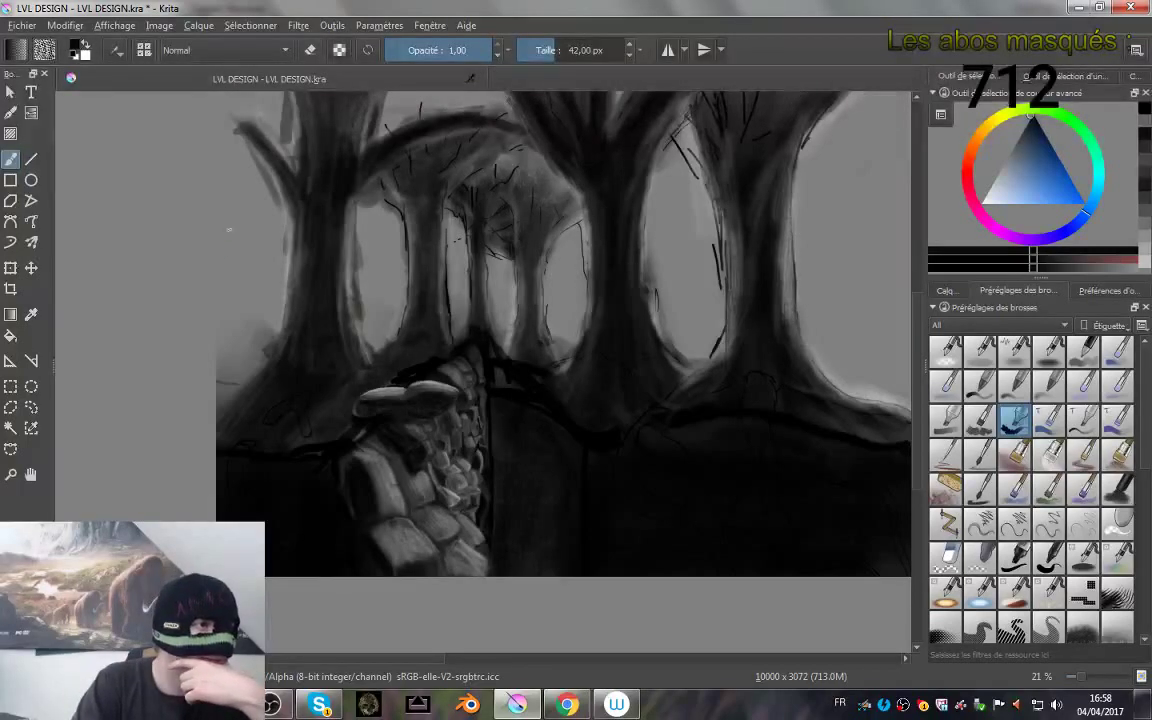
- Try a more steeply slanted tube ending beside the leftmost trunk, and undo its strokes
mouse_move(218, 221)
mouse_down()
mouse_move(270, 256)
mouse_move(254, 262)
mouse_move(259, 272)
mouse_move(268, 256)
mouse_up()
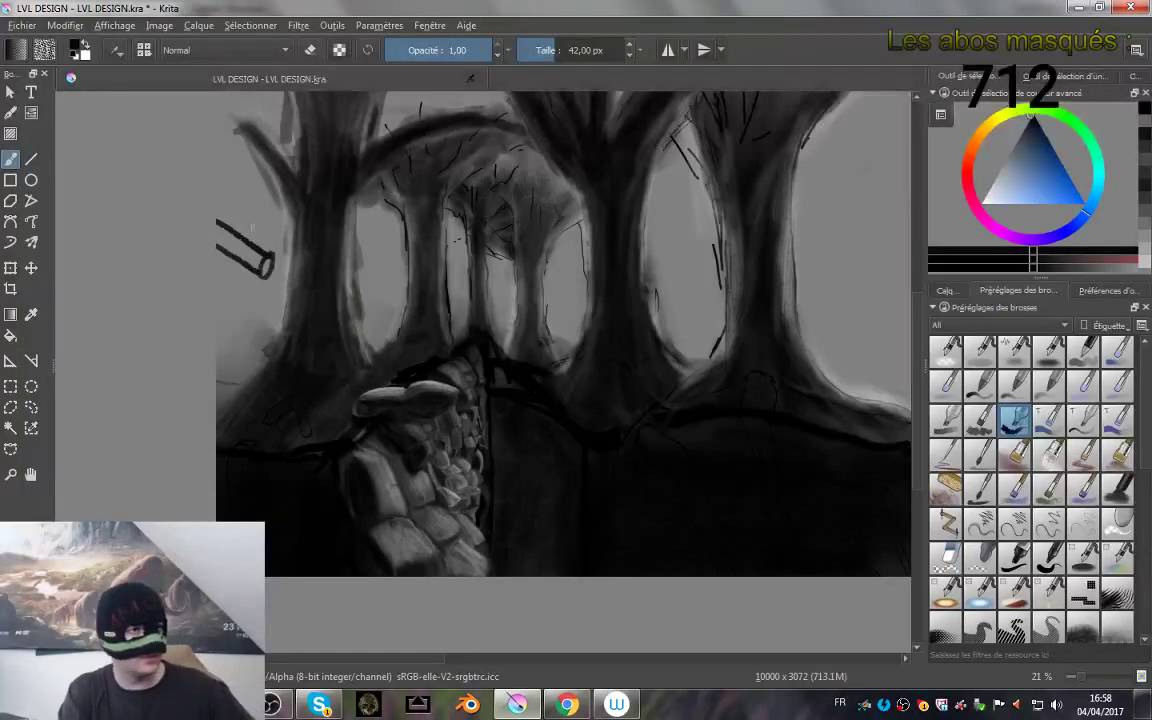
key(ctrl+z)
key(ctrl+z)
key(ctrl+z)
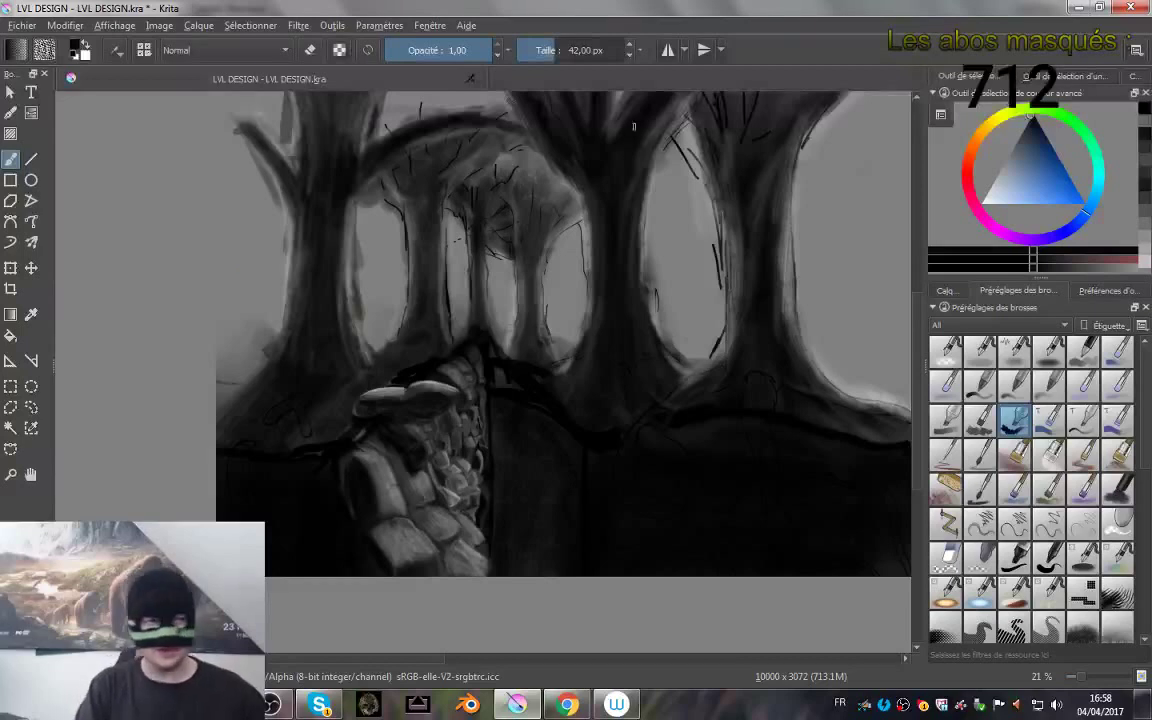
- Try a filled black half-circle at the canvas edge and a diagonal line to the leftmost tree's base, undoing each
mouse_move(217, 239)
mouse_down()
mouse_move(219, 283)
mouse_move(226, 258)
mouse_move(197, 225)
mouse_move(220, 266)
mouse_up()
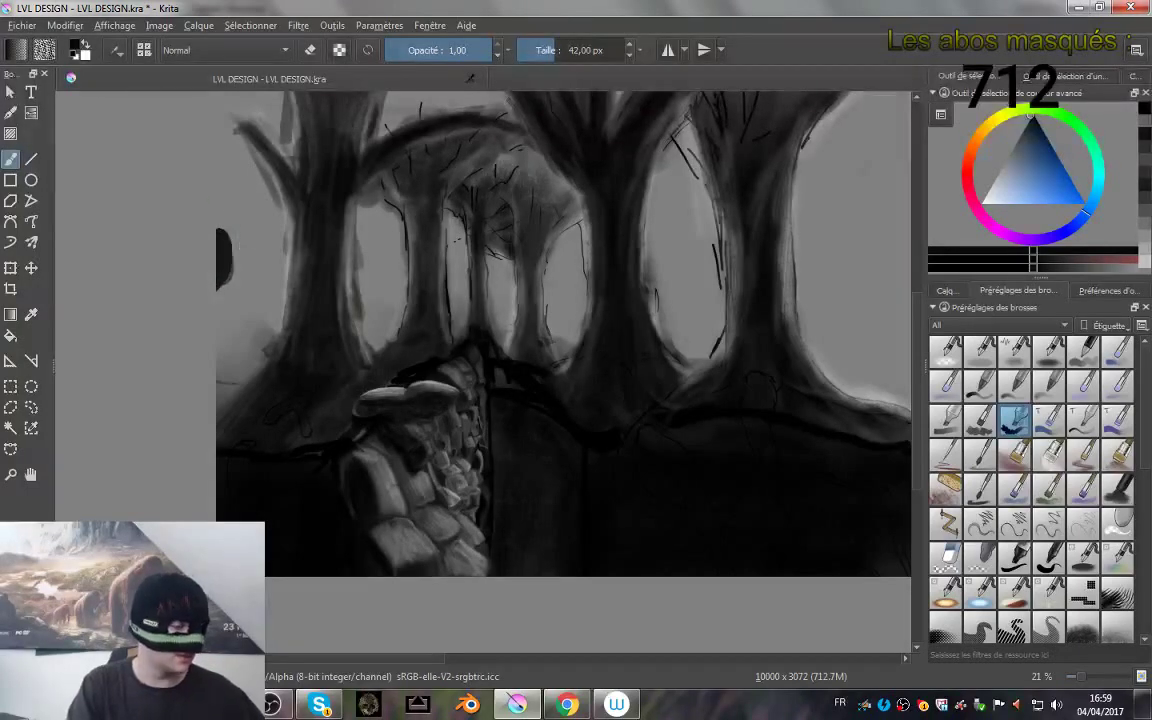
key(ctrl+z)
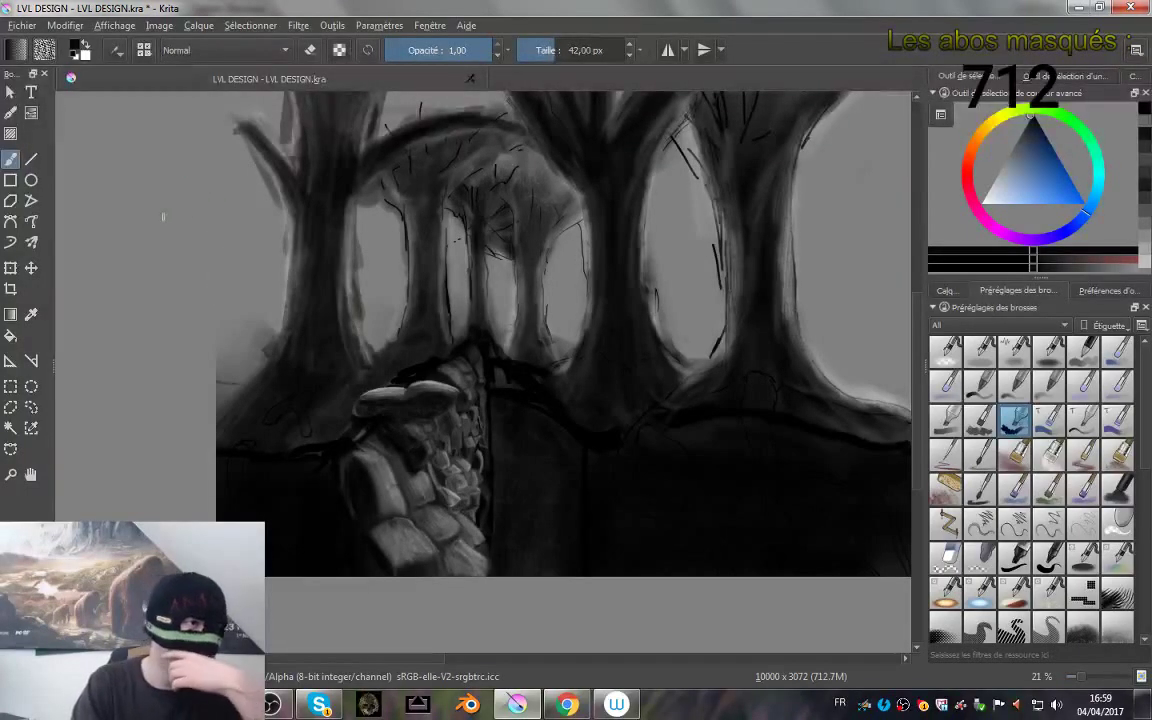
drag(205, 245, 289, 340)
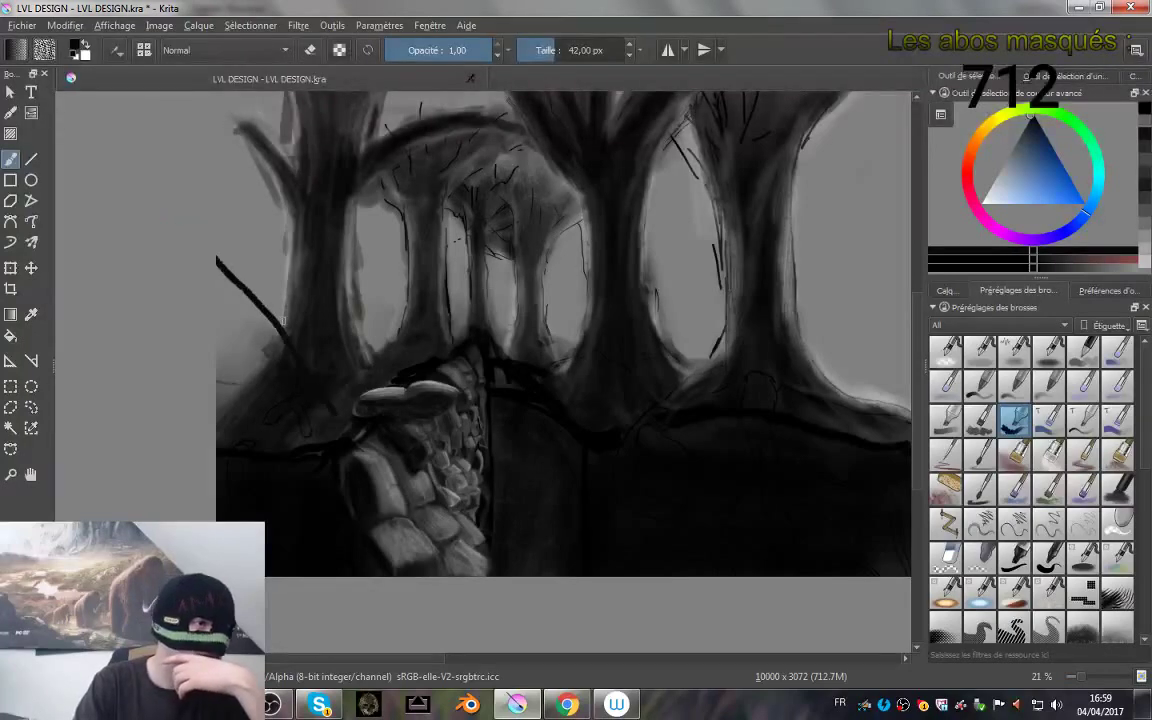
drag(290, 240, 256, 312)
key(ctrl+z)
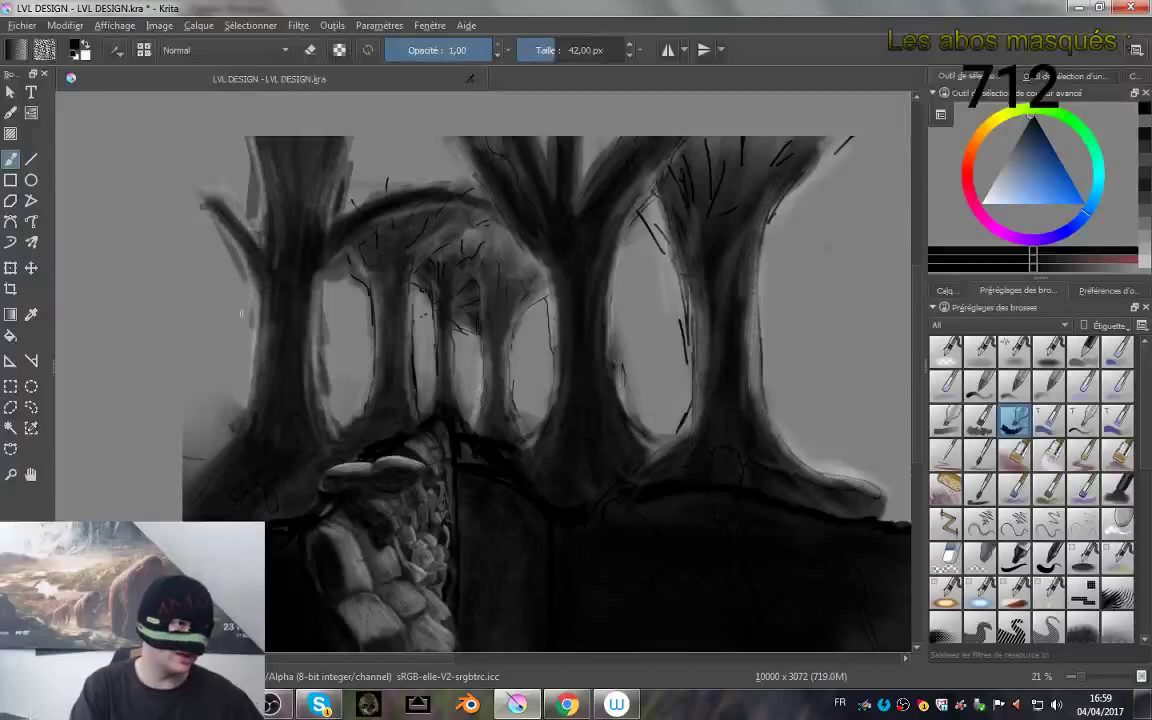
- Draw two diagonal black guide lines from the canvas's left edge and a horizontal one across the stone wall, and display the layers
mouse_move(176, 300)
mouse_down()
mouse_move(239, 368)
mouse_move(270, 432)
mouse_up()
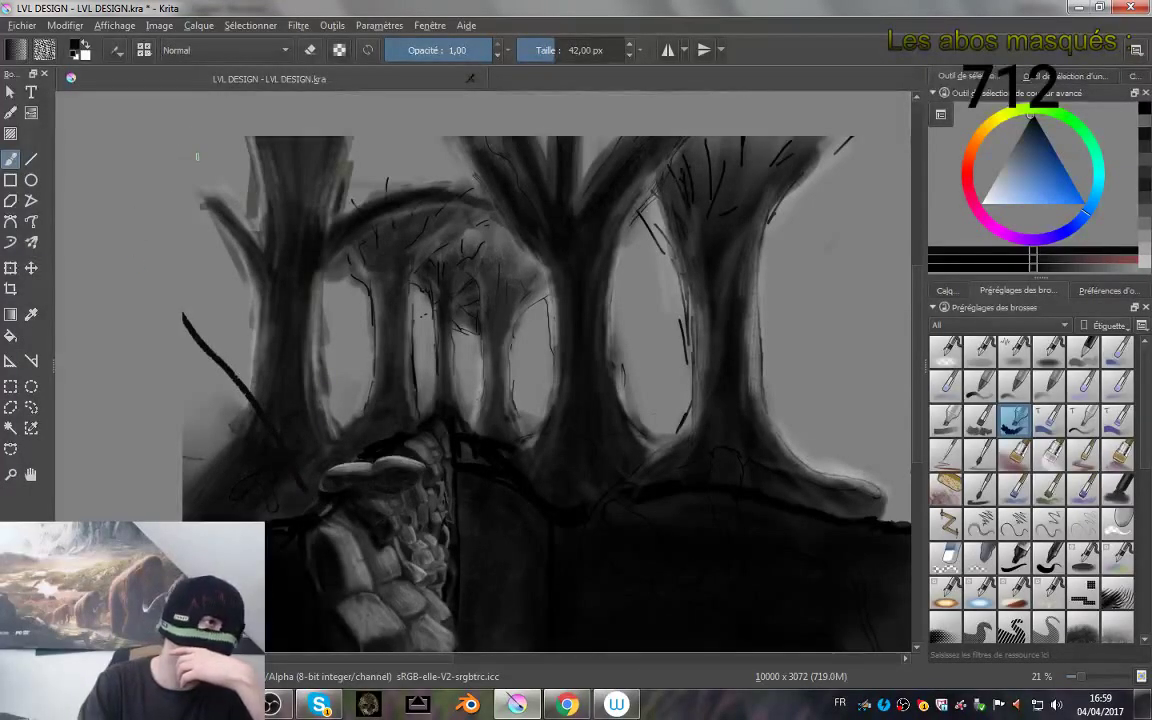
mouse_move(183, 145)
mouse_down()
mouse_move(511, 318)
mouse_move(694, 440)
mouse_up()
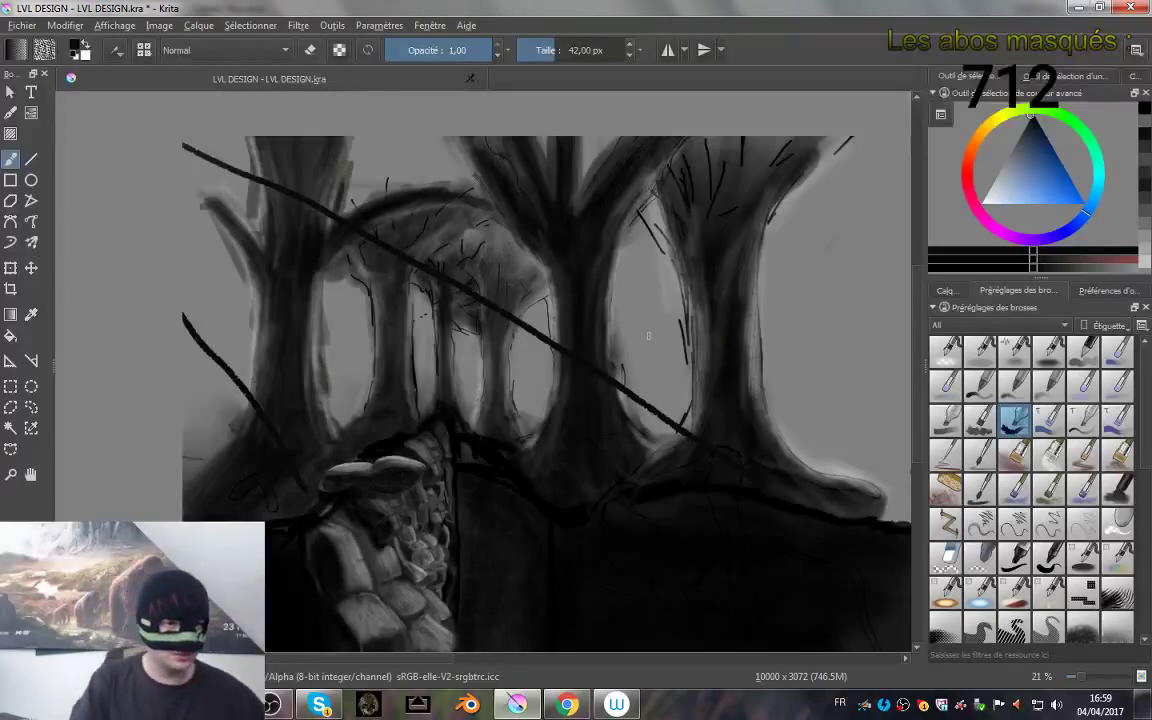
drag(304, 487, 526, 502)
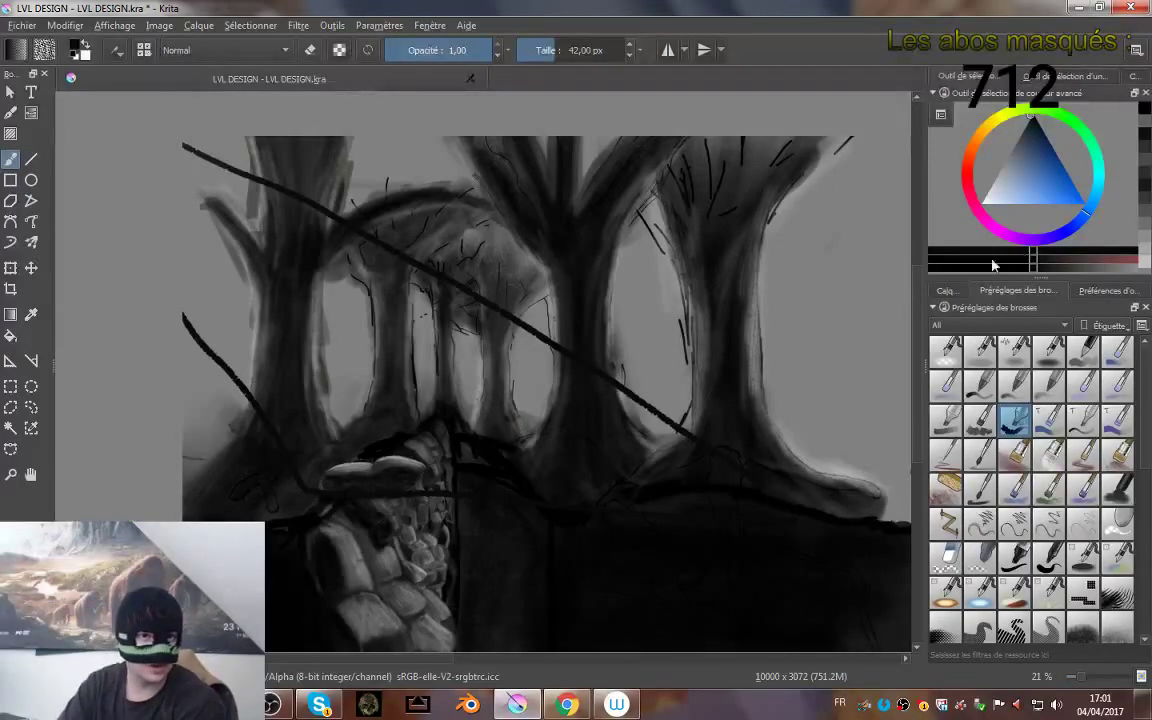
click(945, 290)
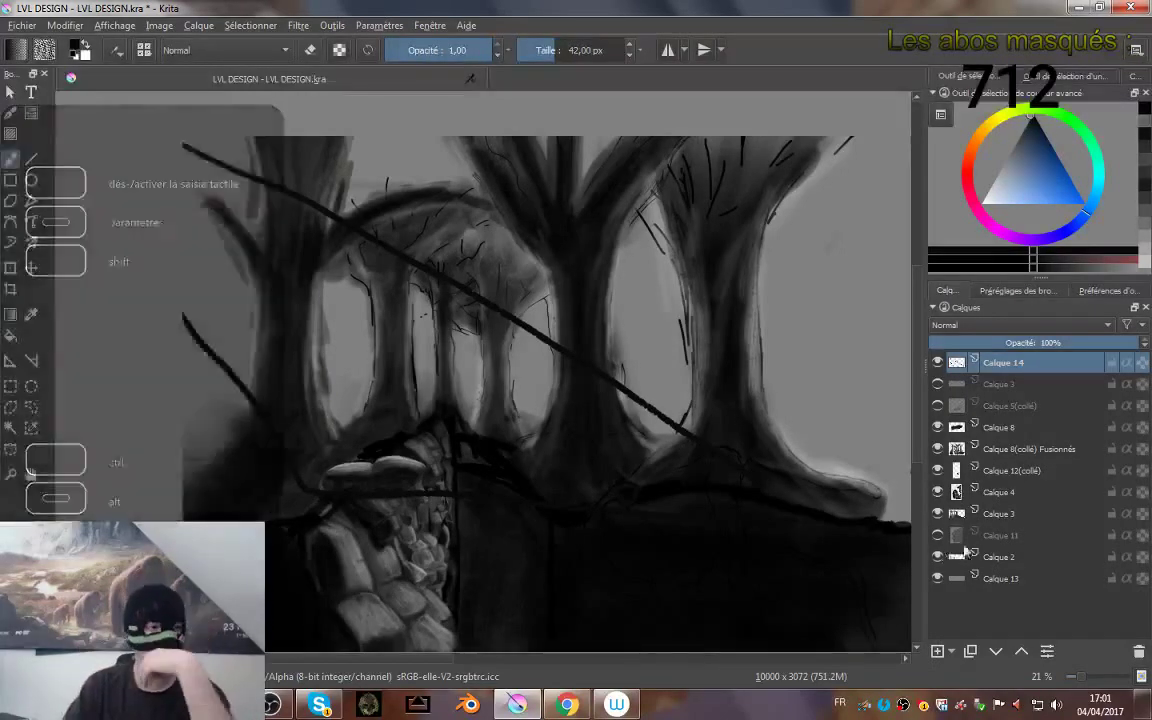
- Switch to OBS to look over the scene's sources, ending on the window capture source
click(272, 705)
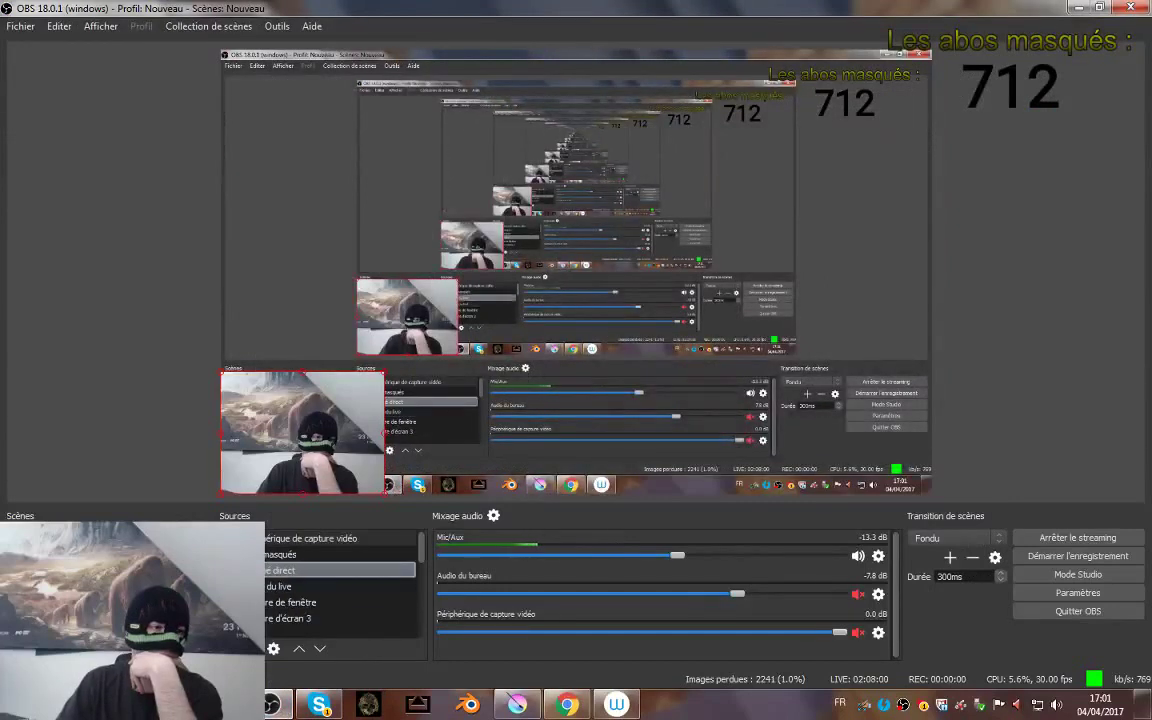
click(340, 602)
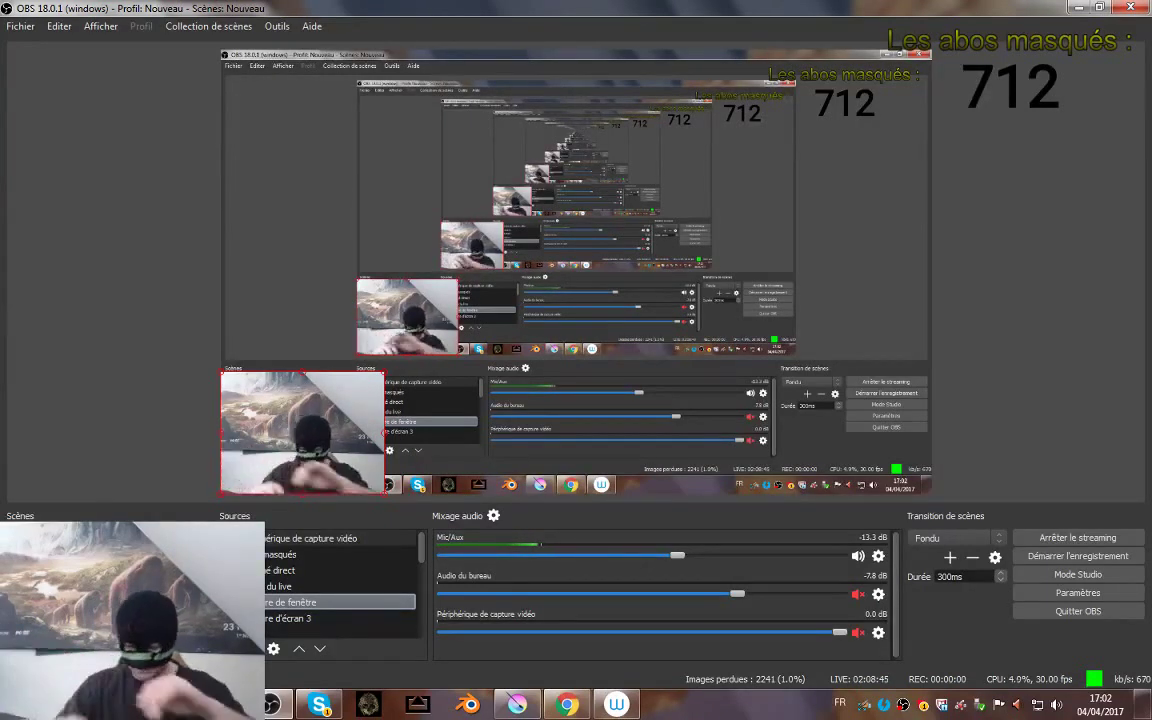
click(319, 497)
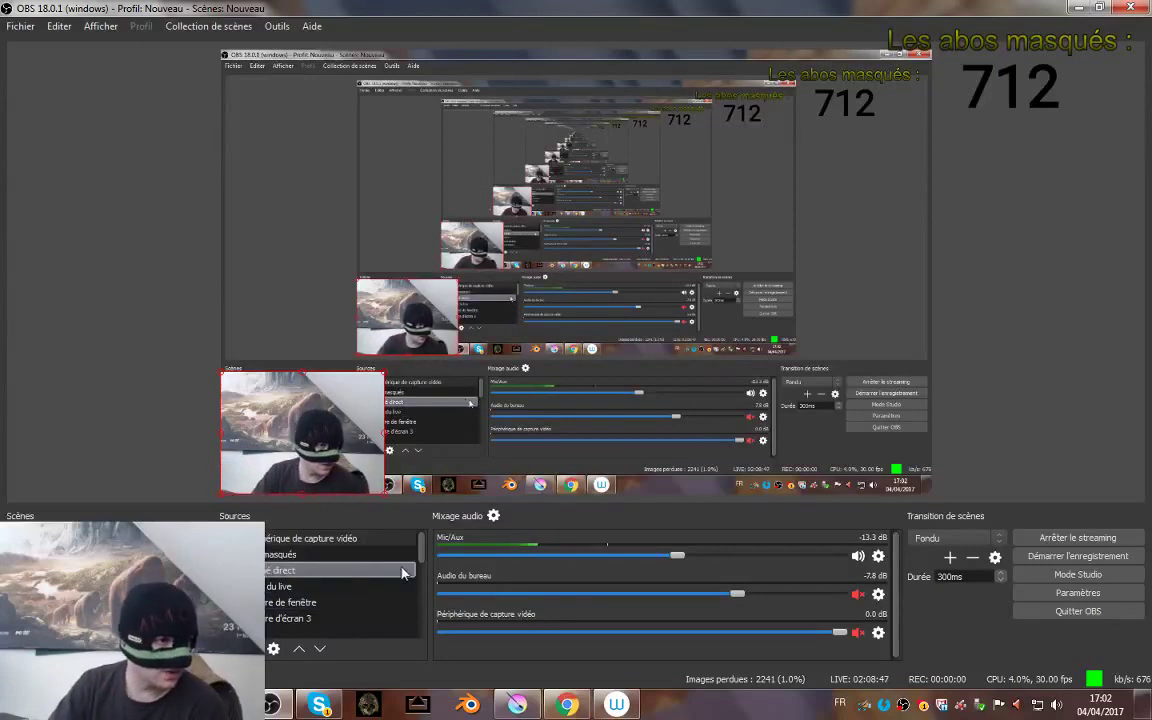
click(330, 618)
click(308, 603)
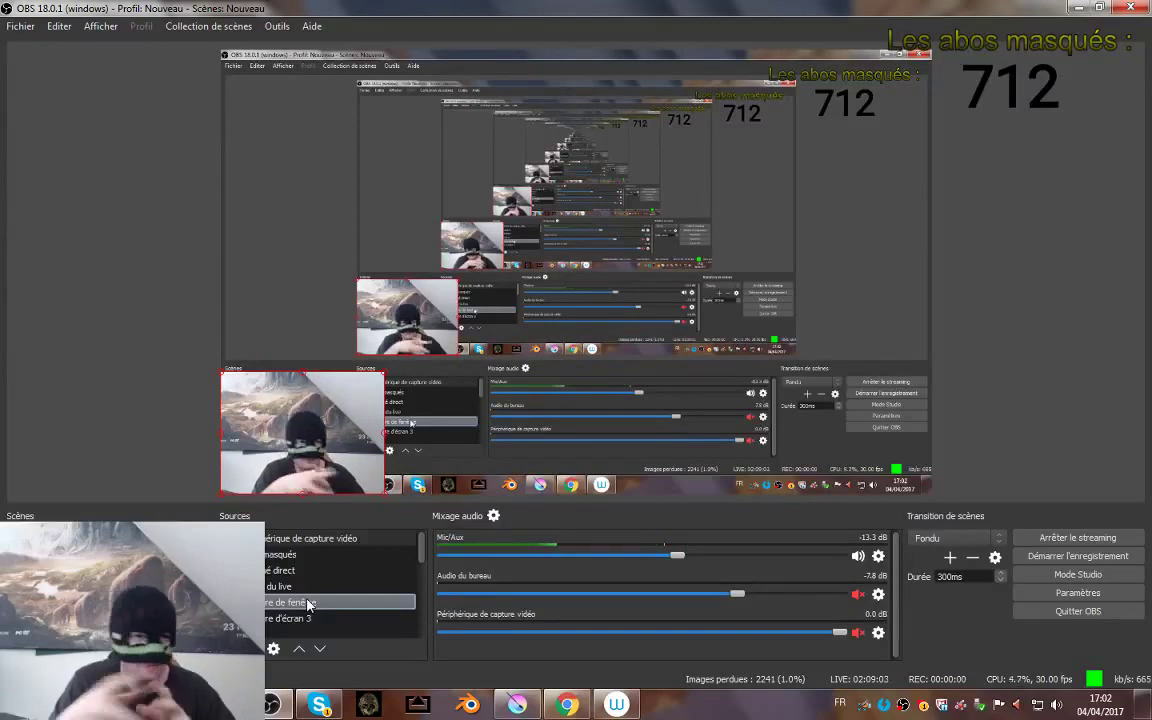
- Return to the Krita painting and show the hidden Calque 3 layer directly beneath Calque 14
click(608, 705)
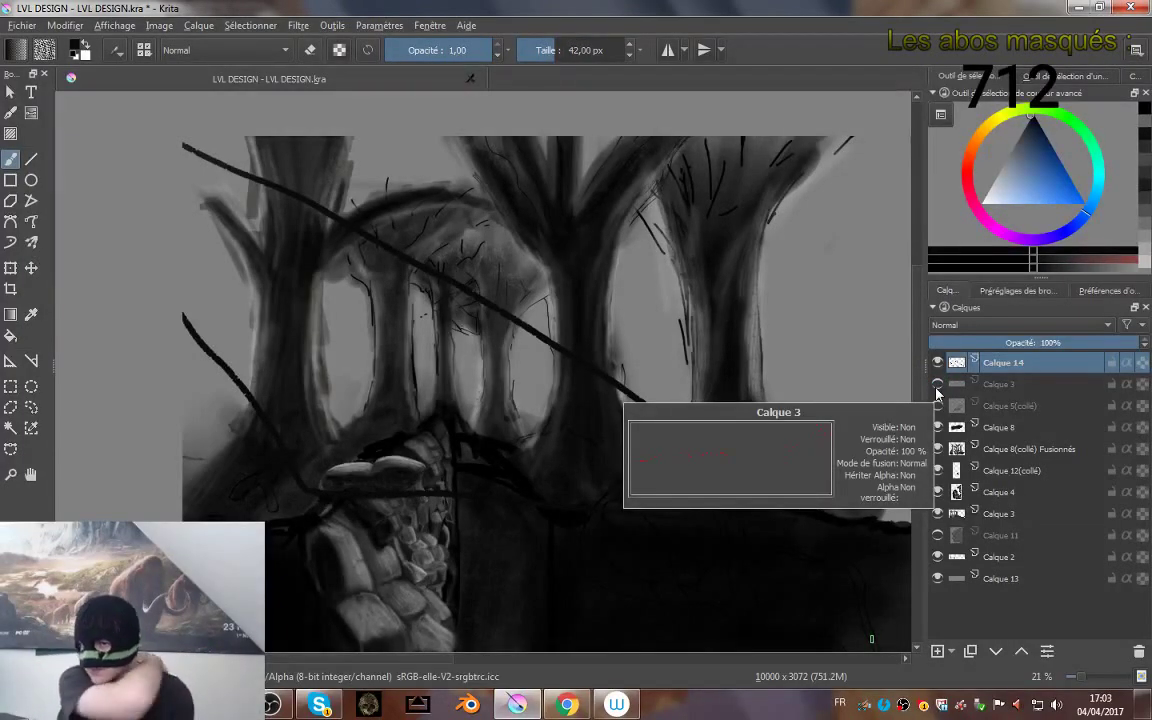
click(937, 386)
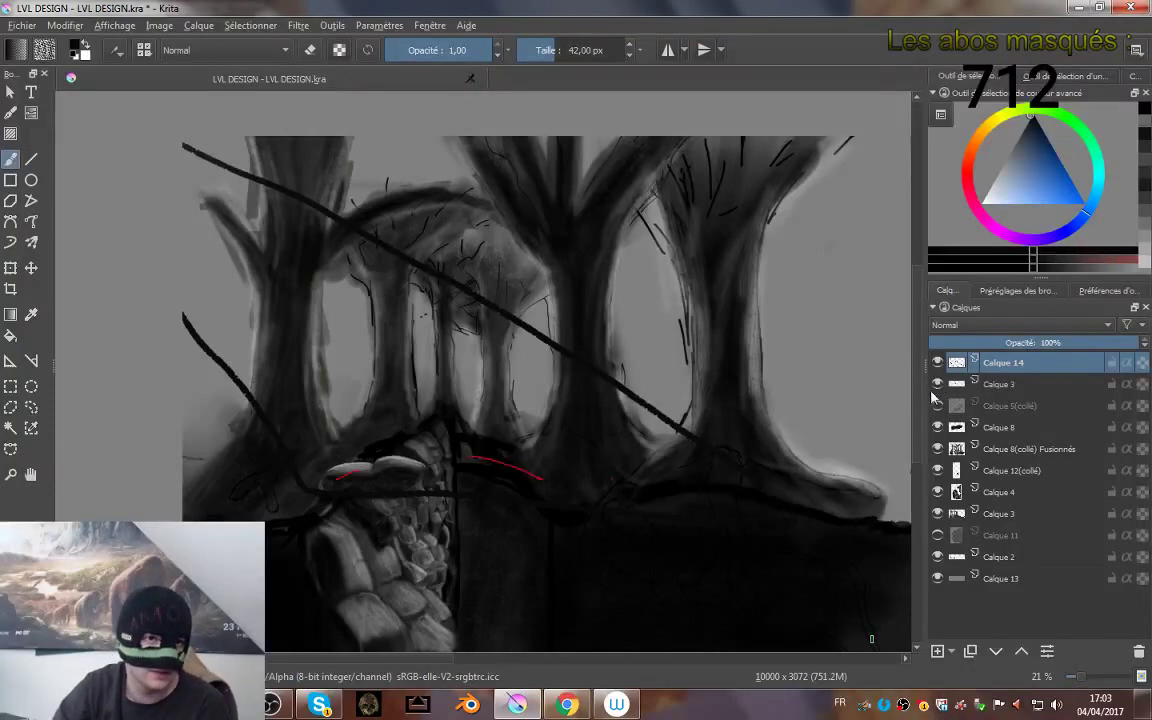